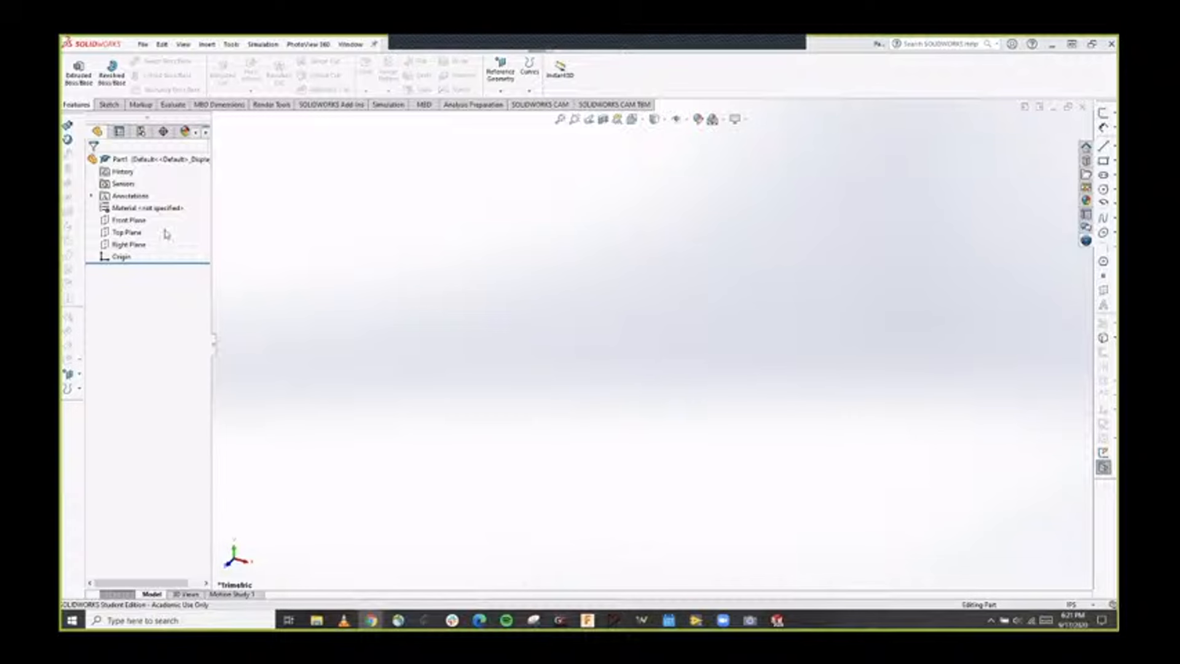
Show the Front, Top and Right planes in the graphics area, and select the origin.
left_click(123, 220)
left_click(123, 231, "ctrl")
left_click(126, 244, "ctrl")
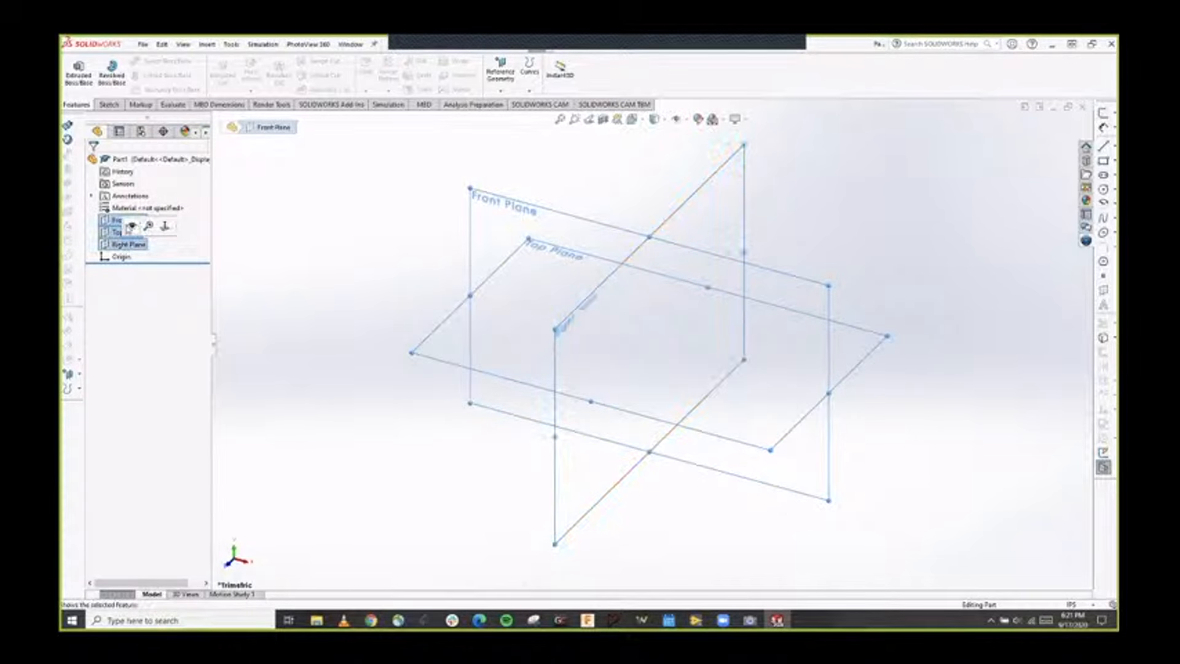
left_click(131, 226)
left_click(337, 253)
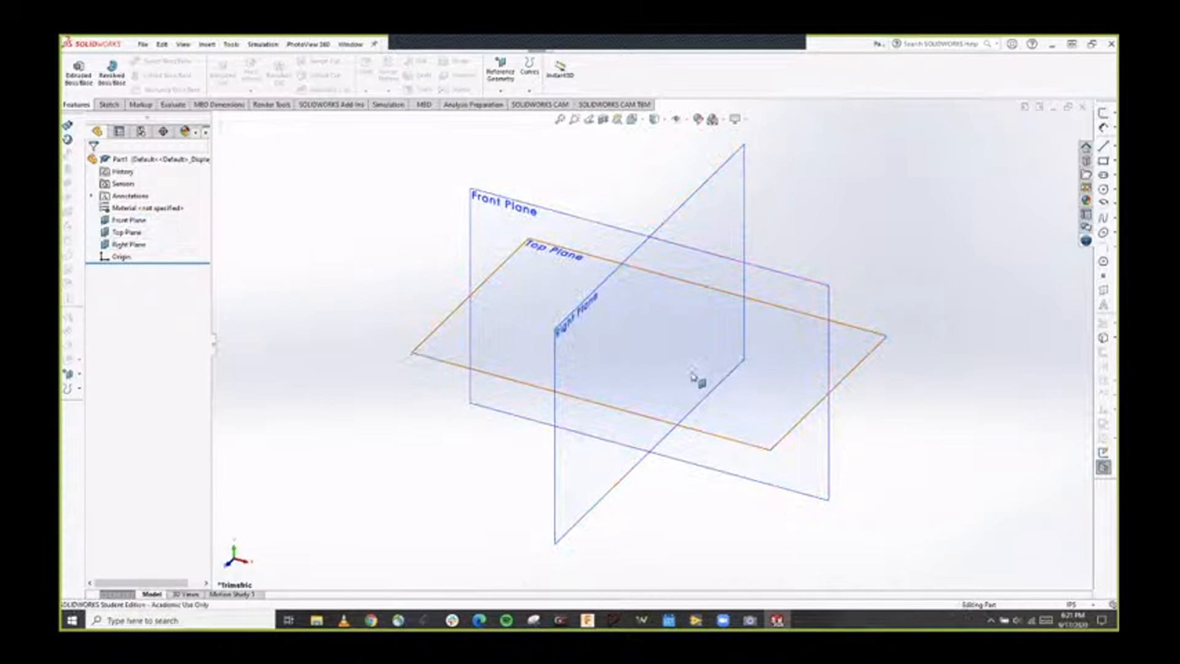
left_click(121, 258)
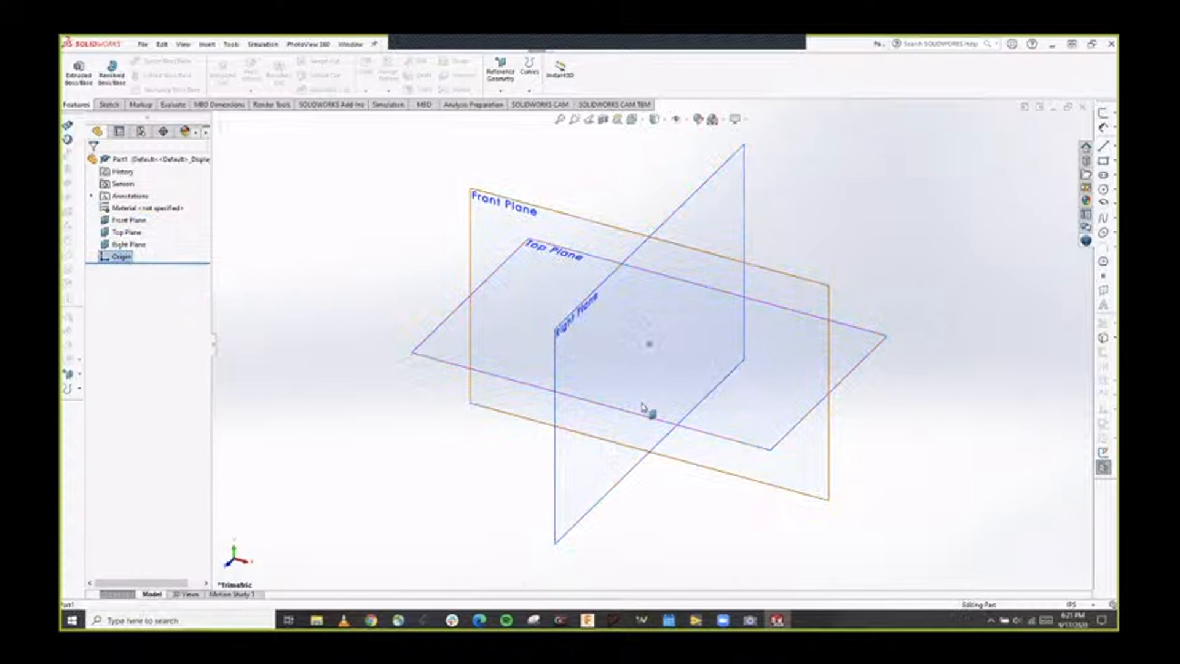
Start a new sketch on the Top Plane.
middle_click_drag(643, 407, 689, 413)
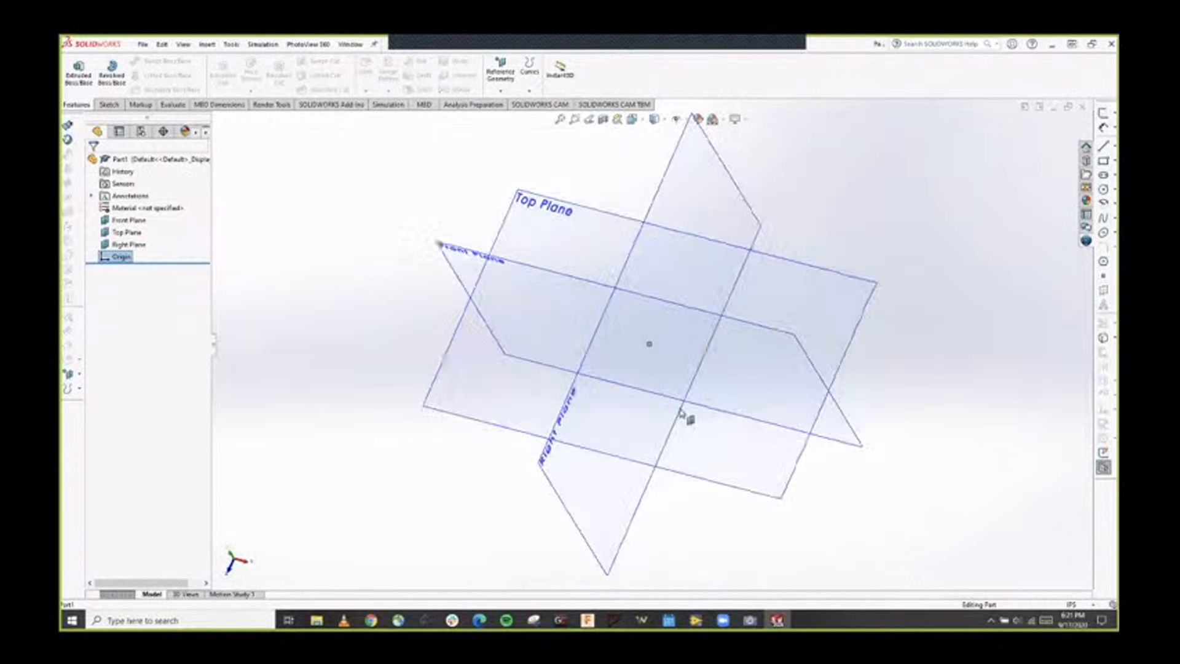
left_click(562, 232)
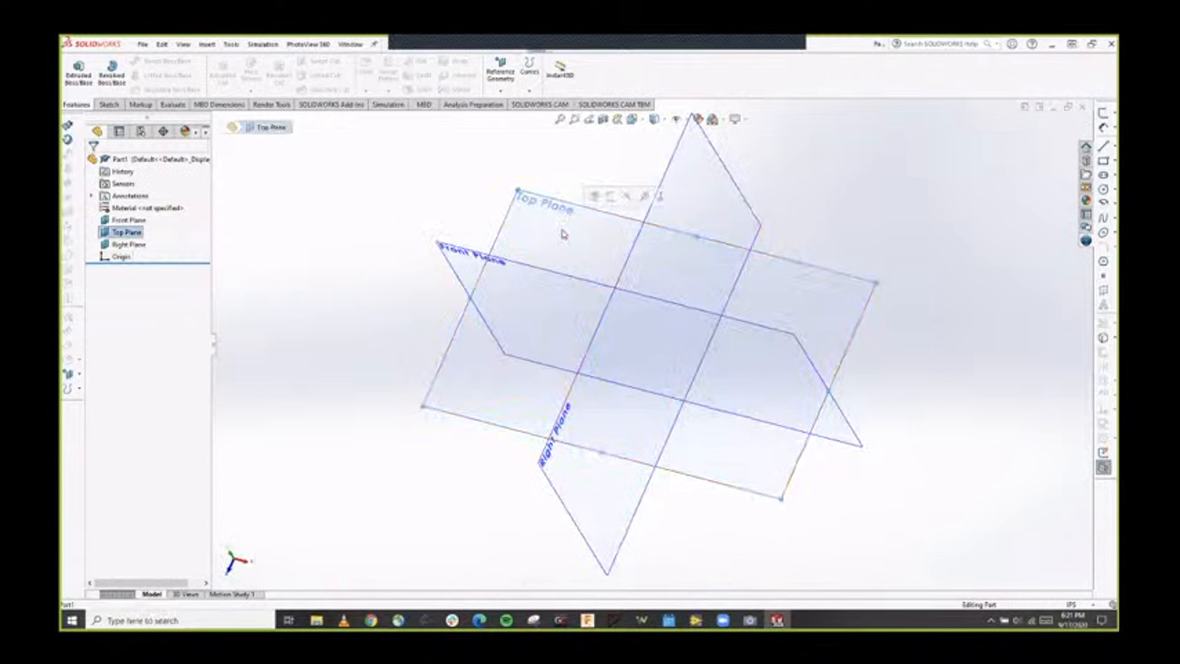
left_click(106, 104)
left_click(73, 68)
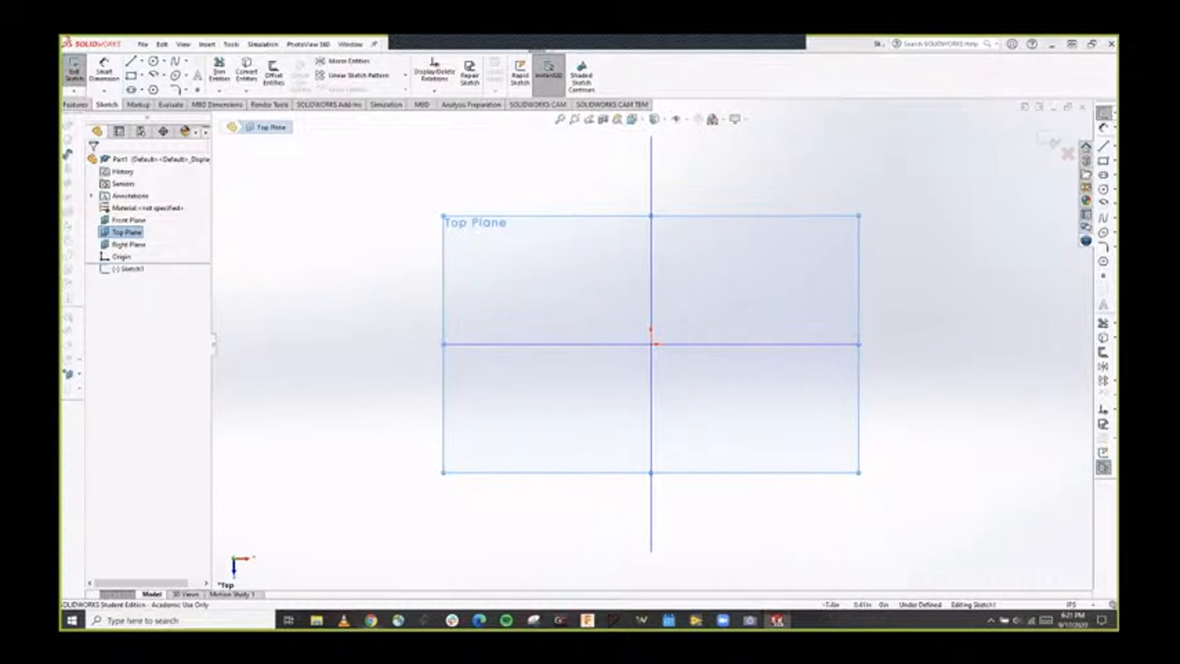
Switch to the Google Slides presentation, examine the Demo Part slide, and return to the open sketch in SOLIDWORKS.
key("alt+Tab")
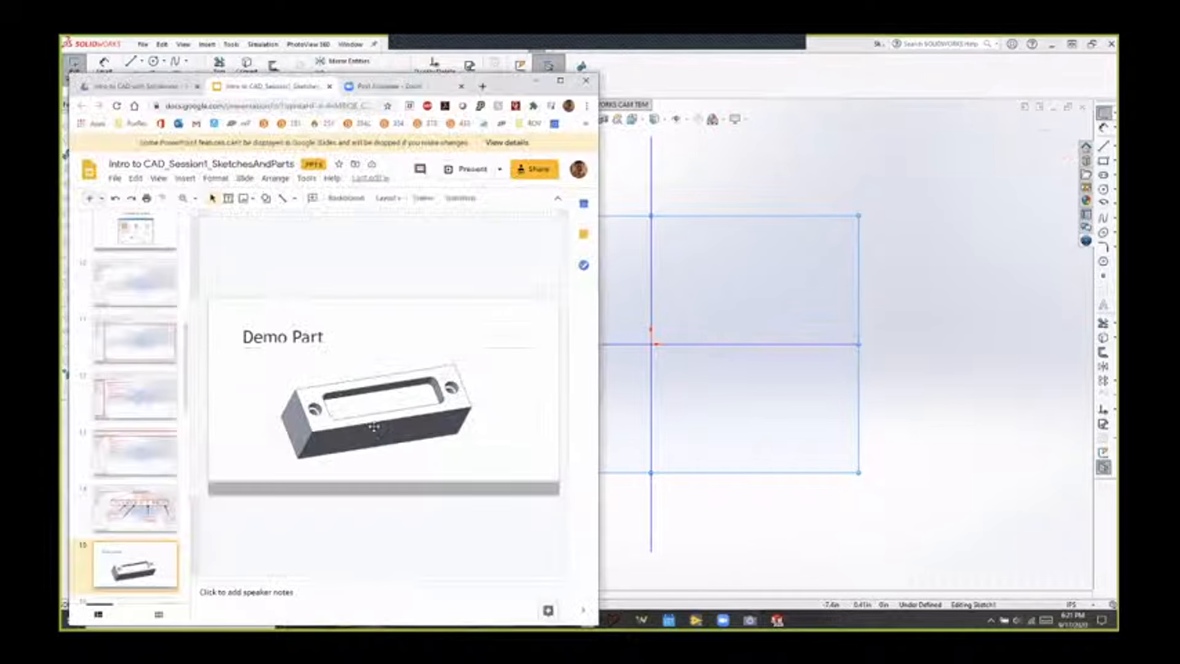
scroll(387, 427, "down", 1)
scroll(391, 423, "up", 1)
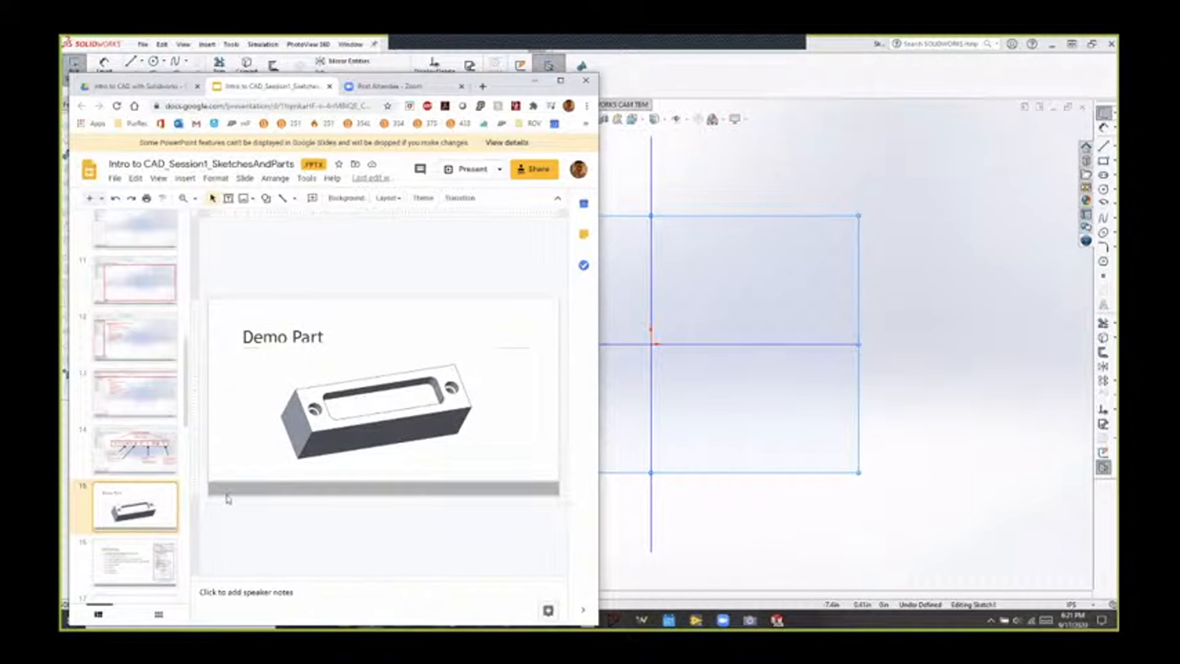
scroll(135, 480, "down", 8)
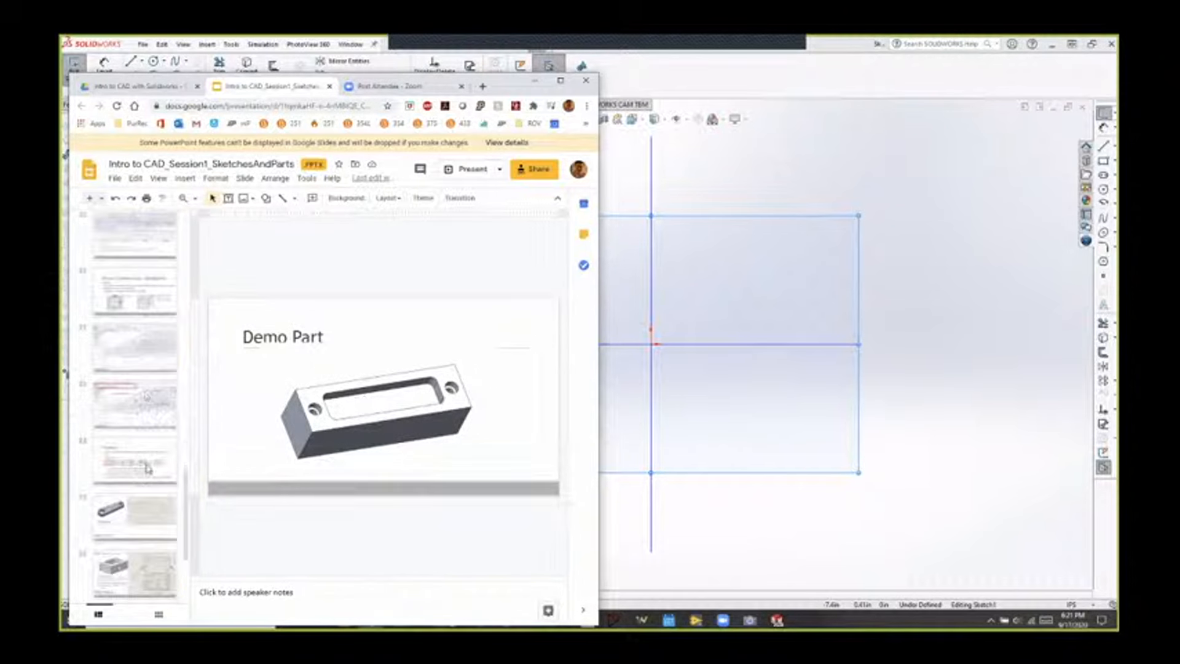
scroll(151, 351, "up", 8)
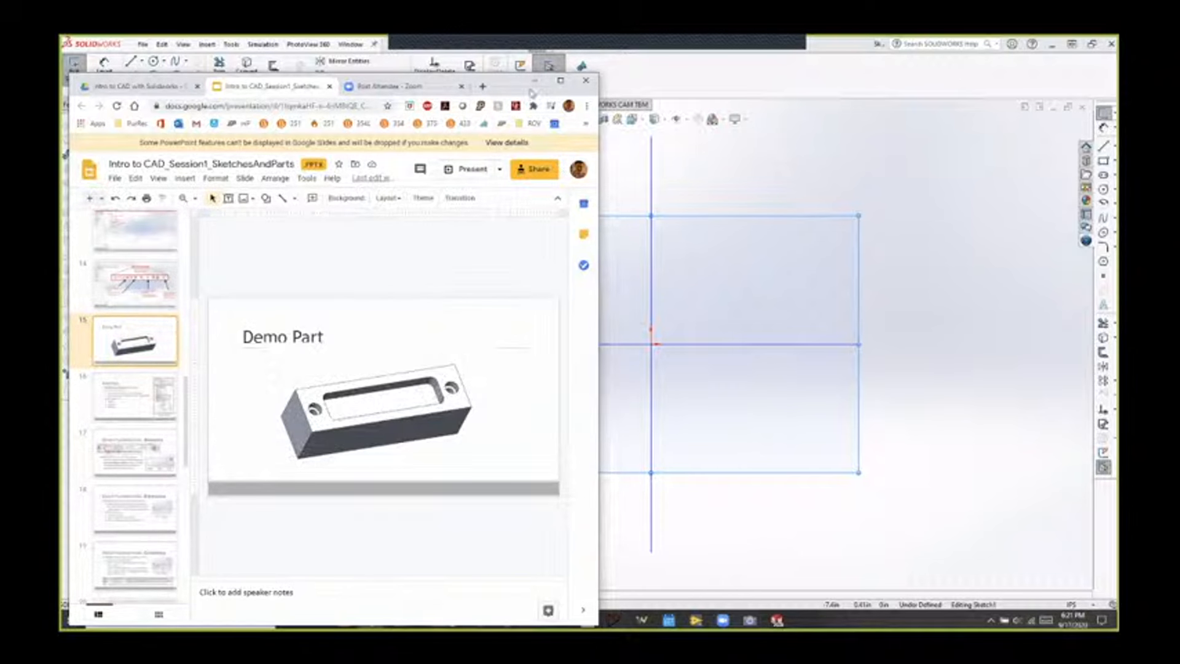
left_click(534, 81)
Sketch a corner rectangle on the Top Plane with one corner at the origin.
scroll(775, 326, "down", 2)
scroll(858, 333, "up", 1)
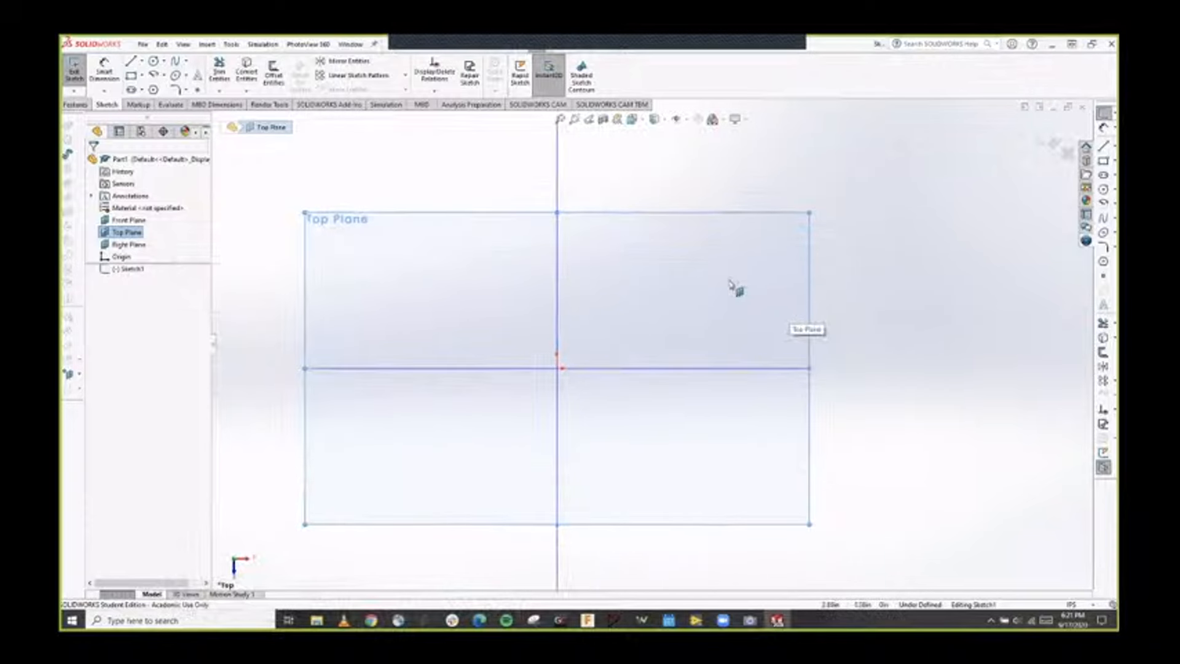
left_click(133, 75)
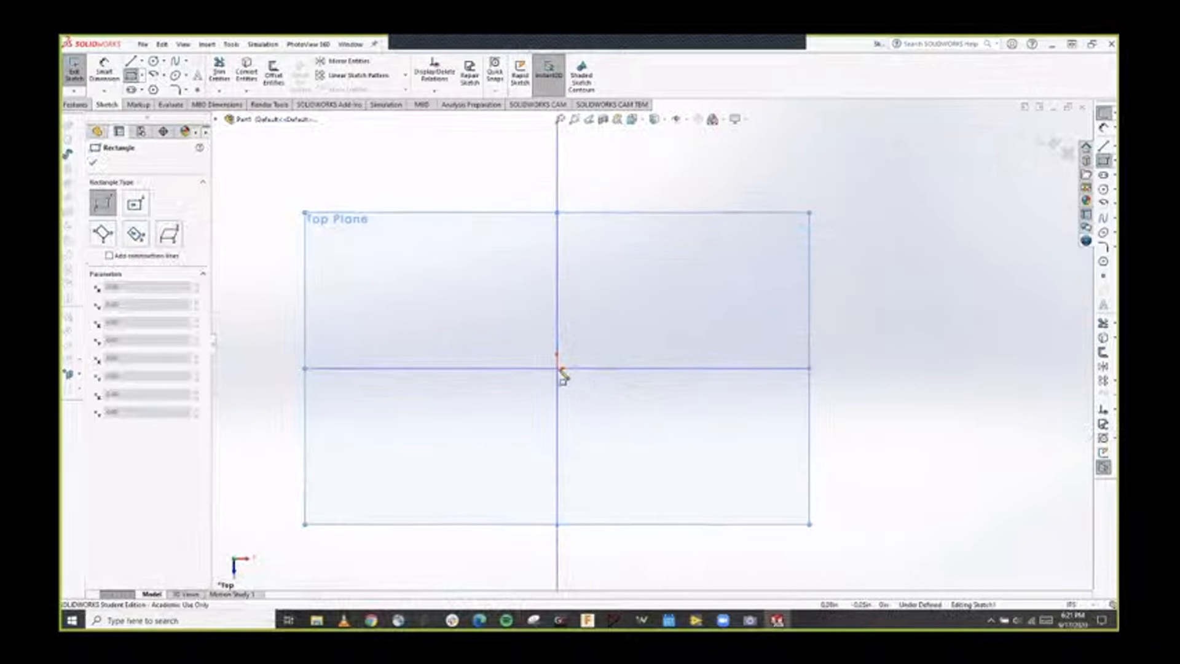
mouse_move(558, 366)
left_mouse_down()
mouse_move(633, 350)
mouse_move(797, 276)
left_mouse_up()
key("Escape")
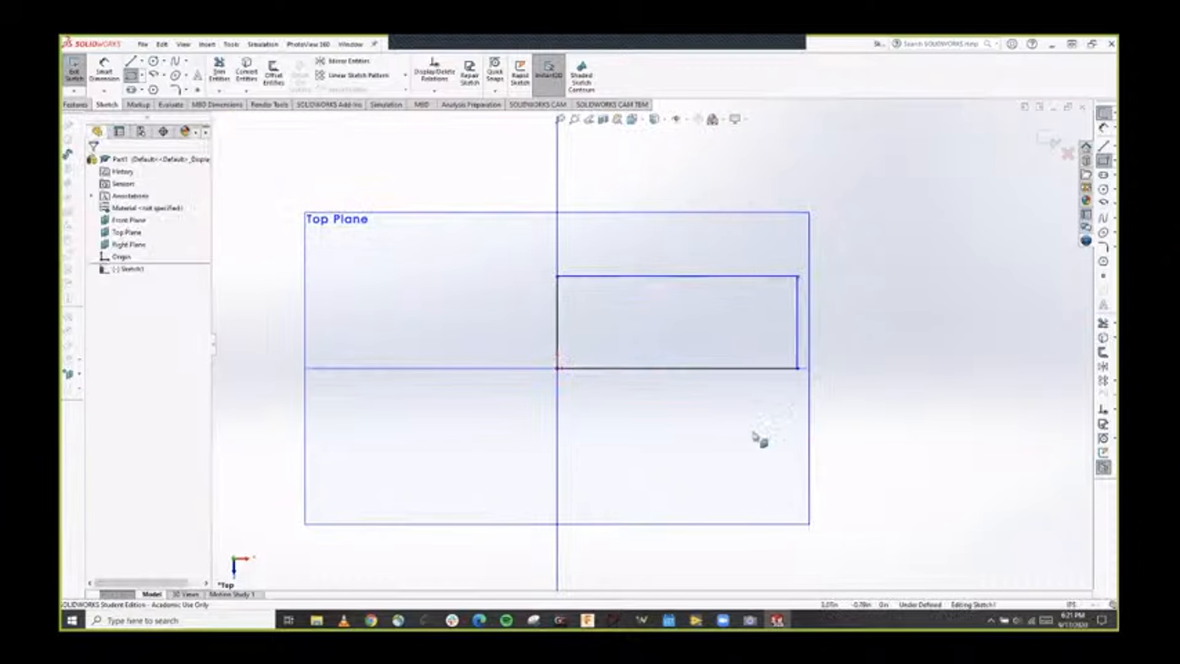
Dimension the rectangle's long edge to 4 in.
middle_click_drag(757, 437, 727, 332)
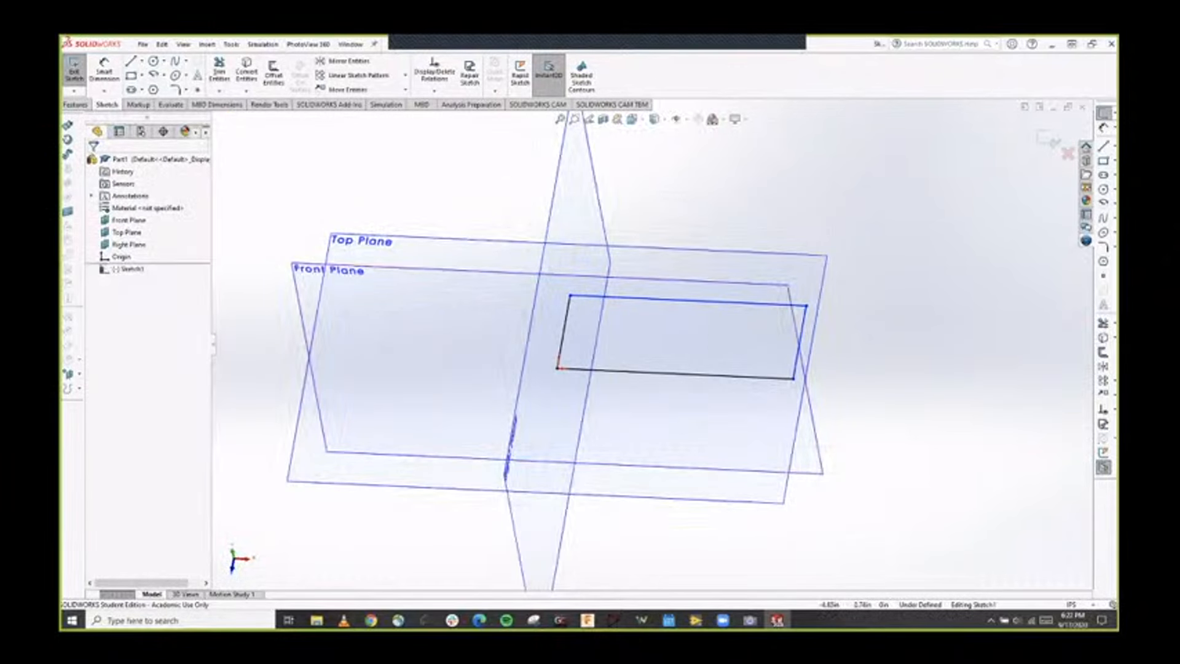
left_click(105, 72)
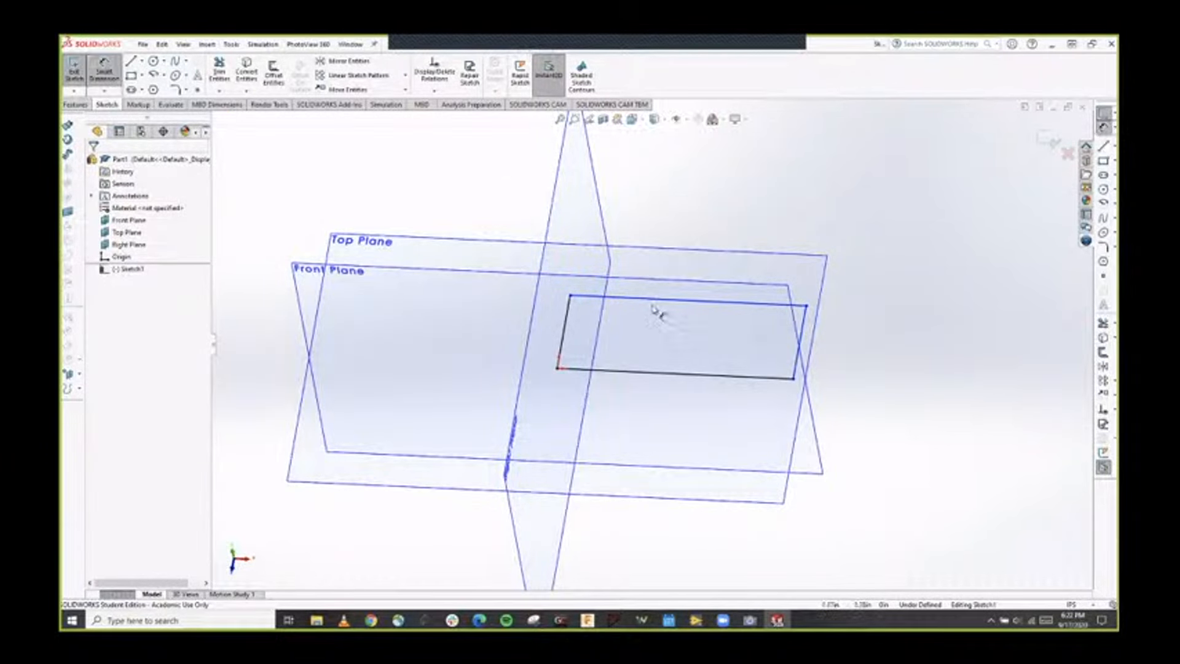
left_click(701, 275)
left_click(695, 271)
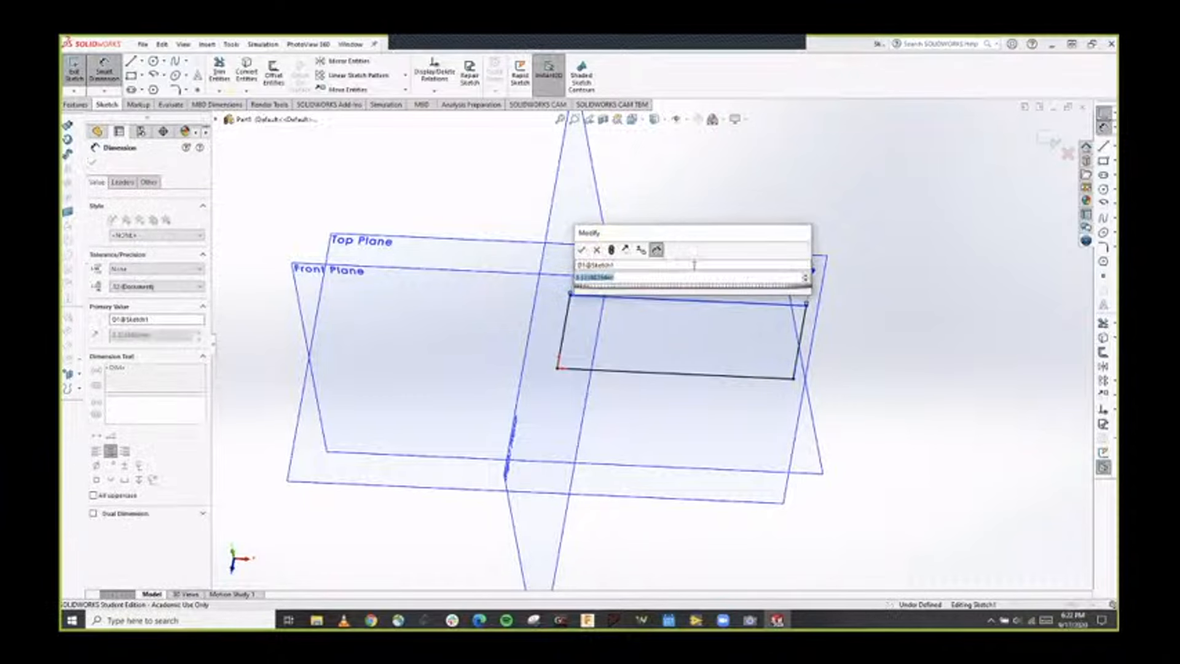
type("4")
key("Return")
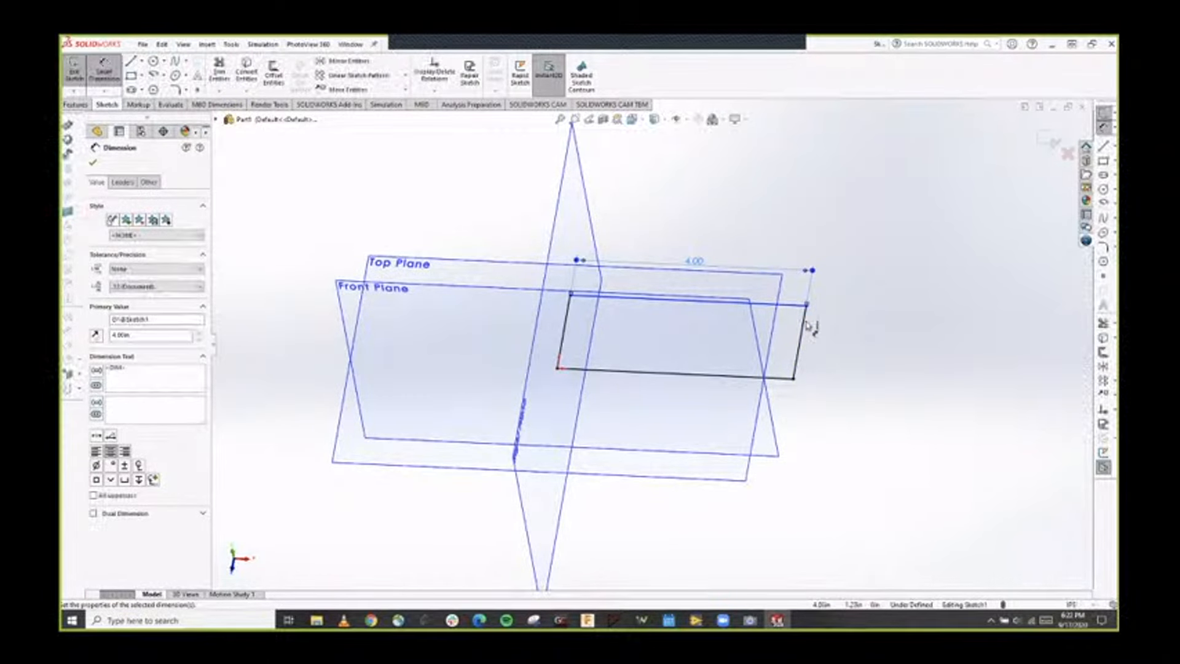
Dimension the rectangle's short edge to 2 in and exit the sketch.
left_click(804, 326)
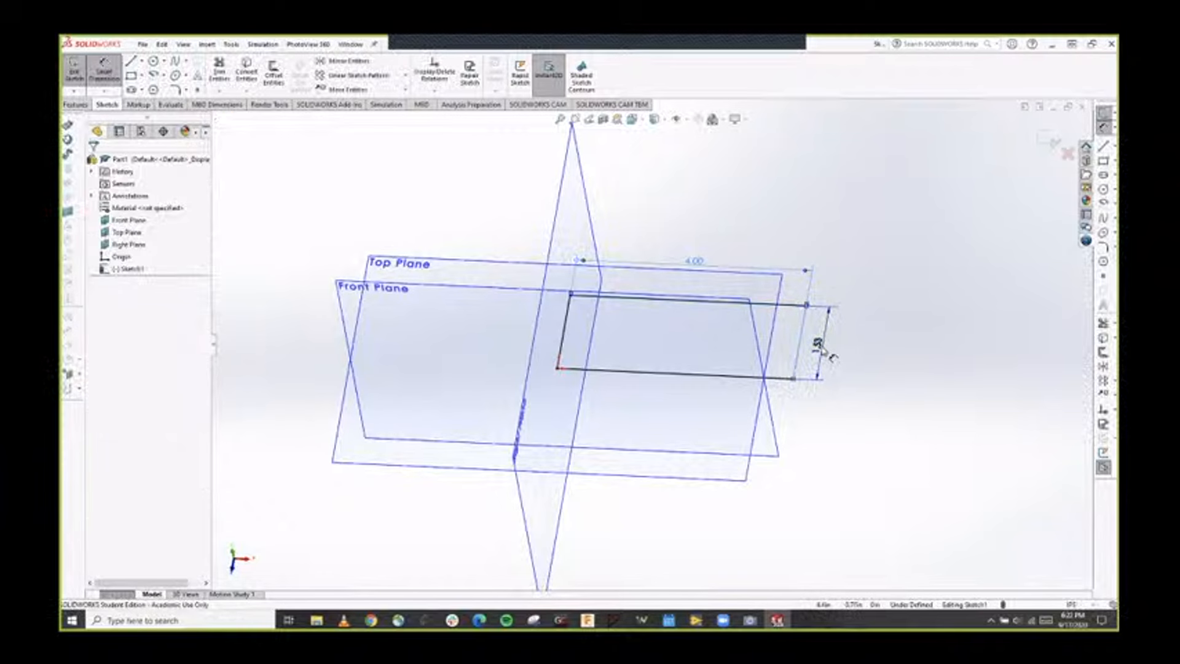
left_click(820, 347)
key("Return")
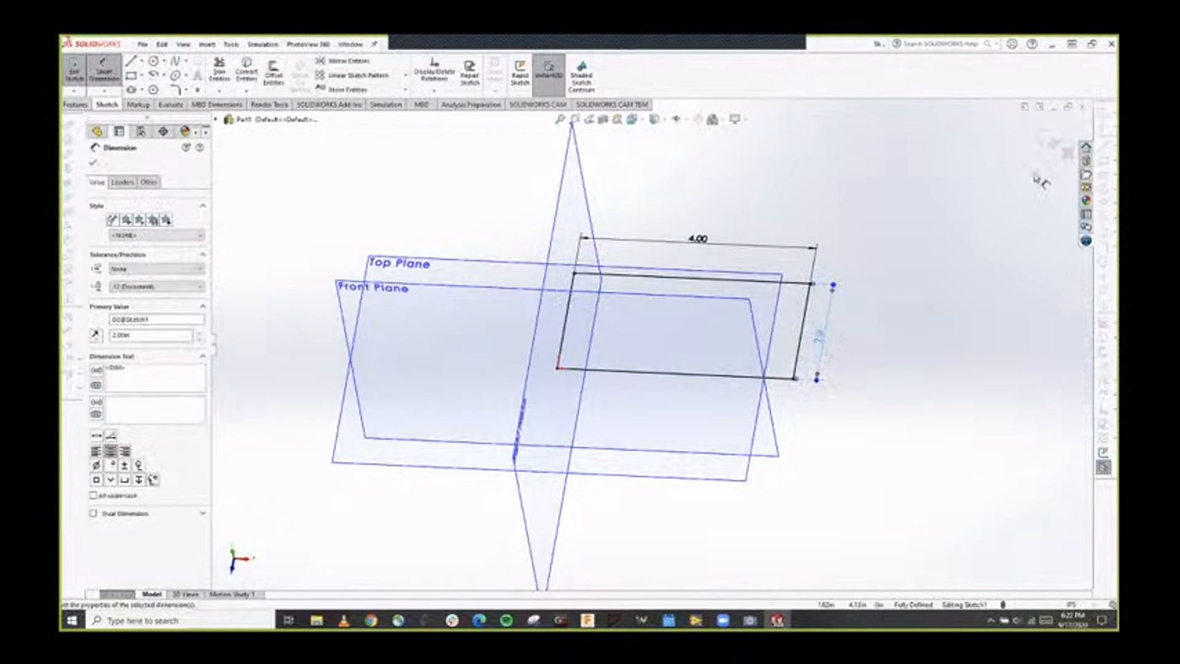
left_click(1049, 143)
Extrude the rectangle into a solid block with a blind depth of 1.5 in.
mouse_move(847, 358)
middle_mouse_down()
mouse_move(832, 327)
mouse_move(878, 359)
mouse_move(833, 280)
mouse_move(759, 274)
mouse_move(815, 350)
mouse_move(787, 332)
middle_mouse_up()
left_click(81, 104)
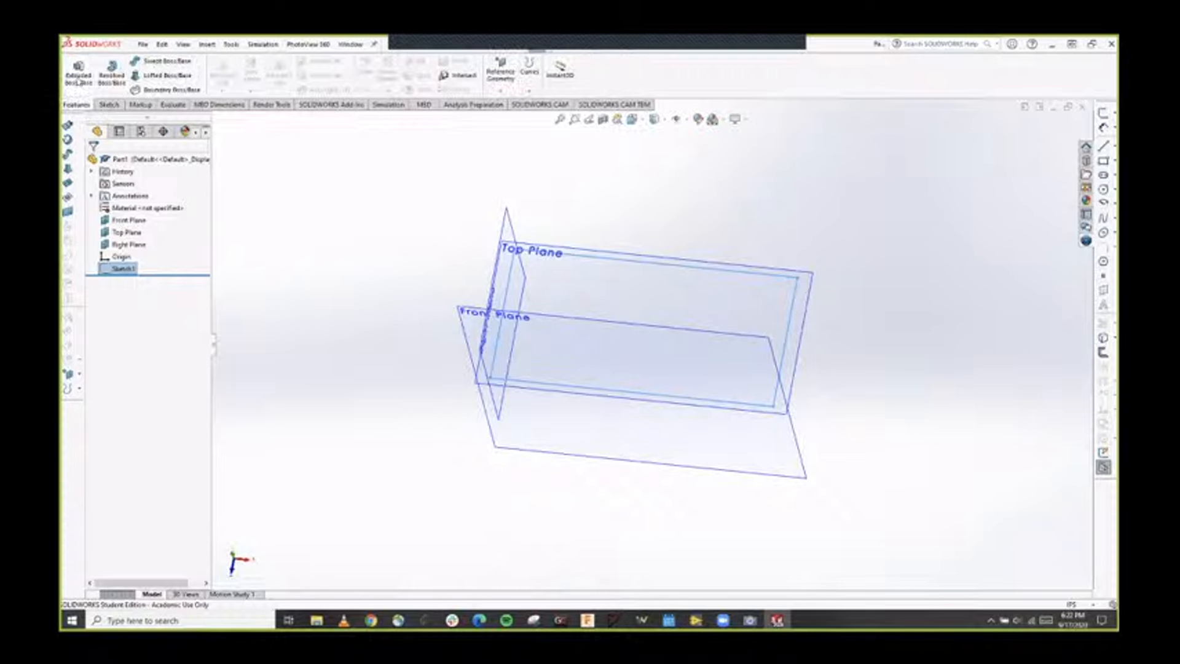
left_click(79, 79)
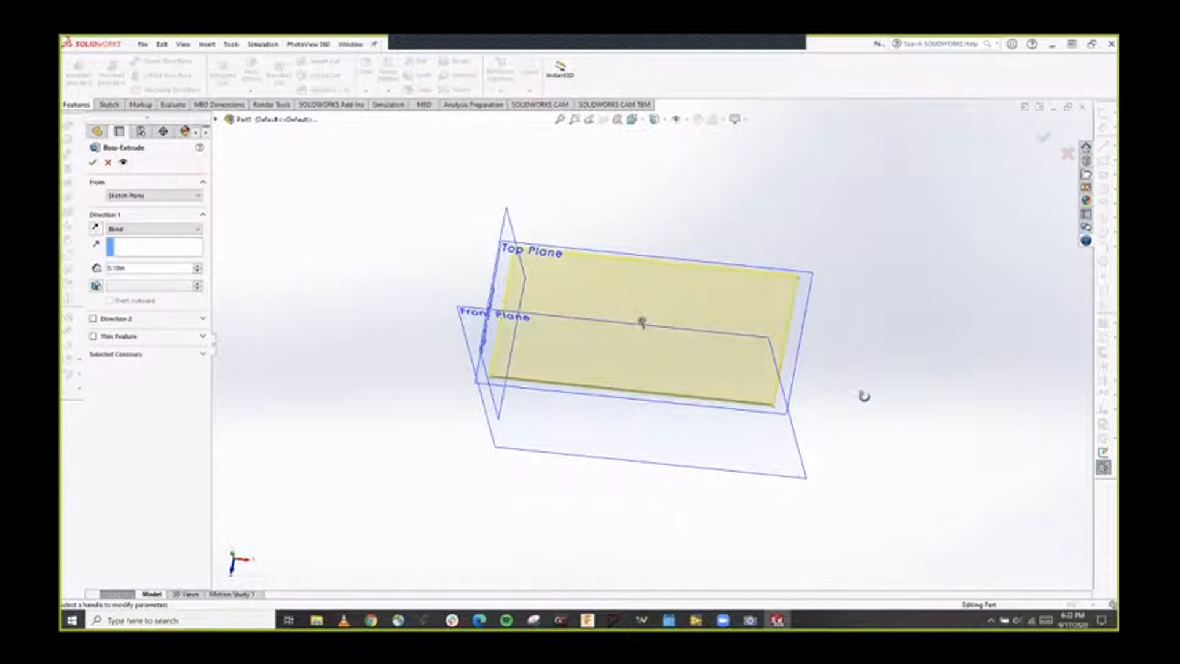
middle_click_drag(864, 396, 821, 363)
left_click(155, 271)
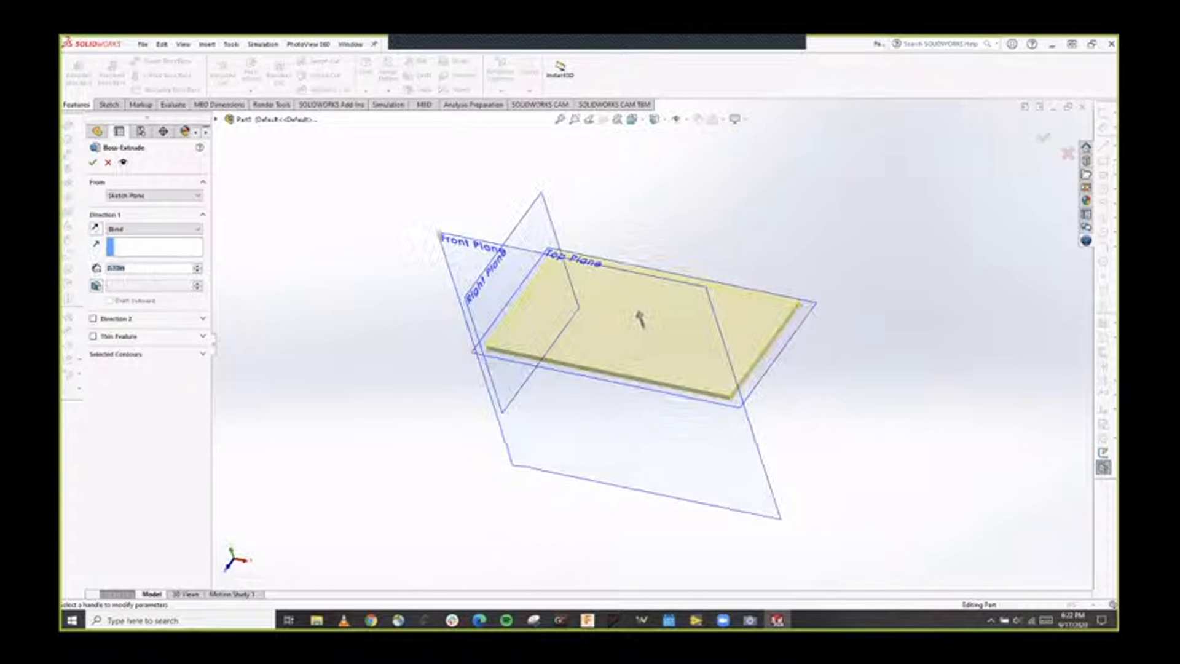
type("2.0")
key("Return")
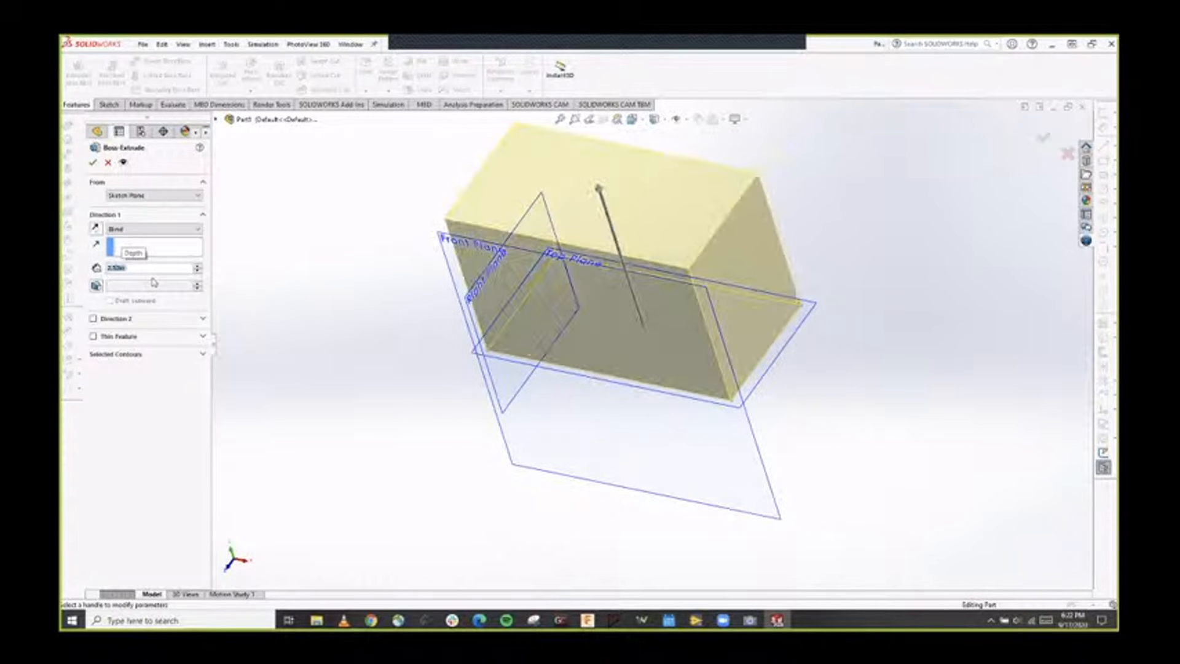
type("1.5")
key("Return")
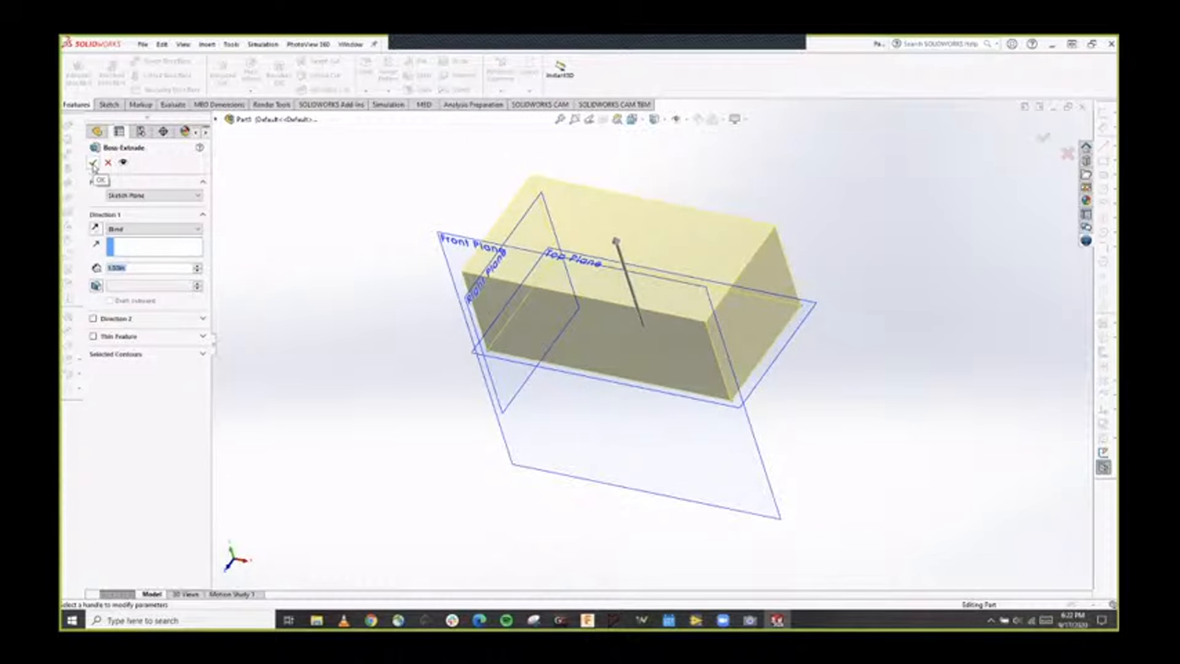
left_click(93, 163)
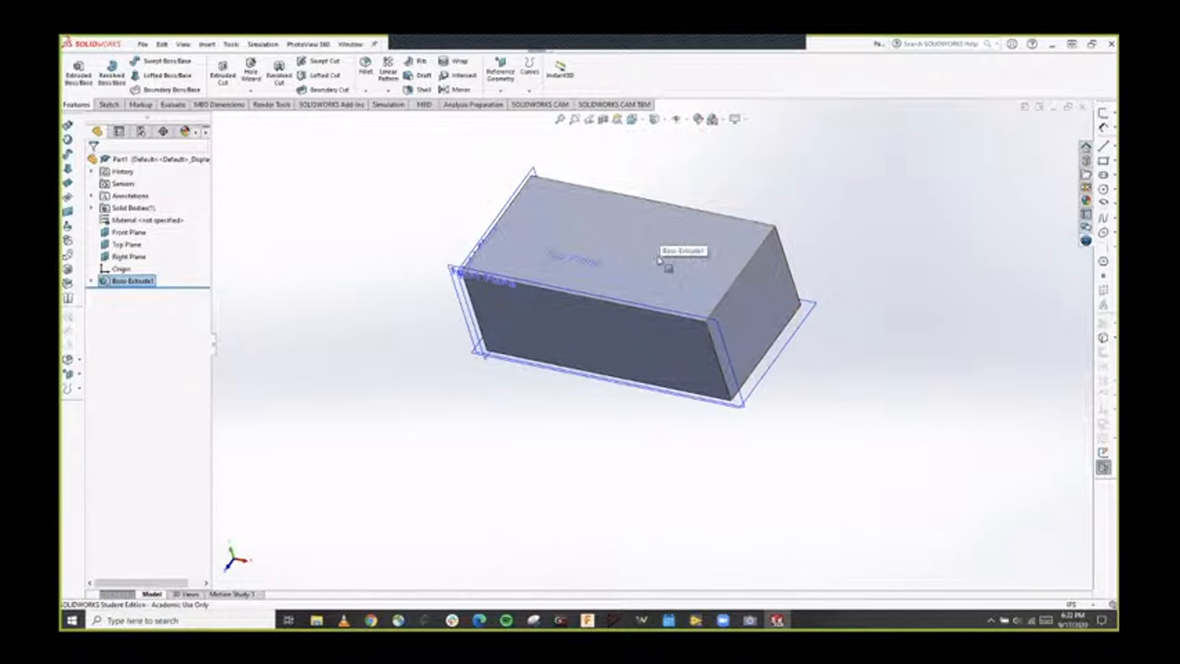
Start a new sketch on the top face of the block.
mouse_move(667, 256)
middle_mouse_down()
mouse_move(650, 274)
mouse_move(698, 245)
mouse_move(824, 279)
mouse_move(743, 221)
mouse_move(638, 245)
mouse_move(682, 229)
mouse_move(653, 288)
mouse_move(680, 271)
middle_mouse_up()
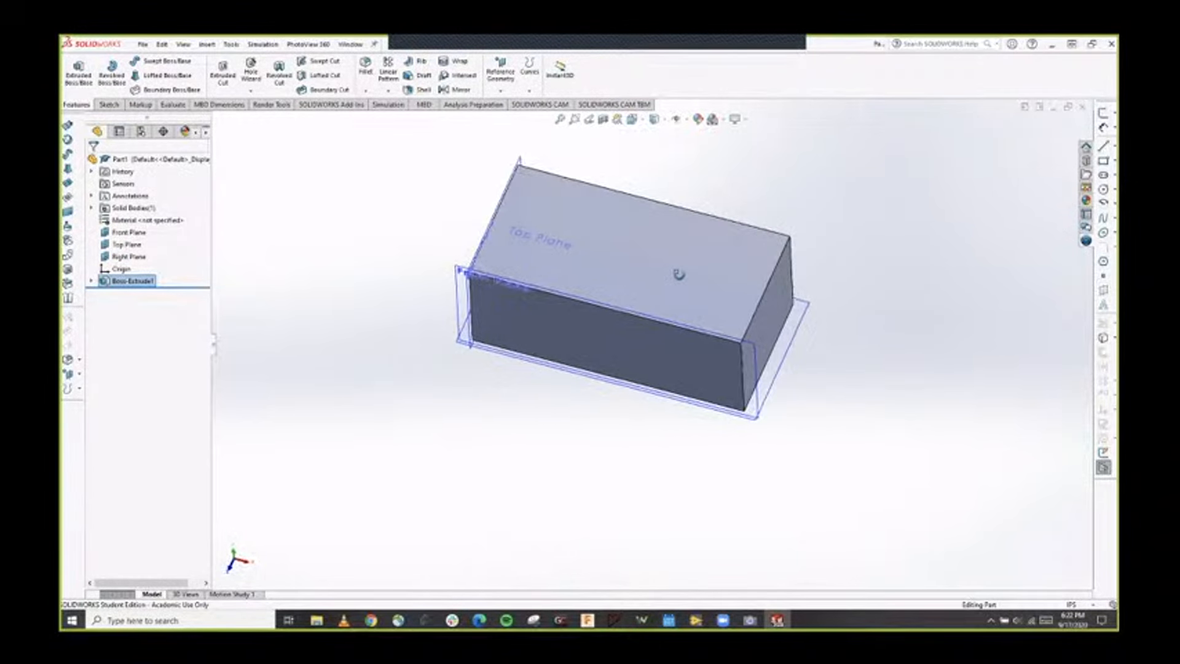
left_click(775, 250)
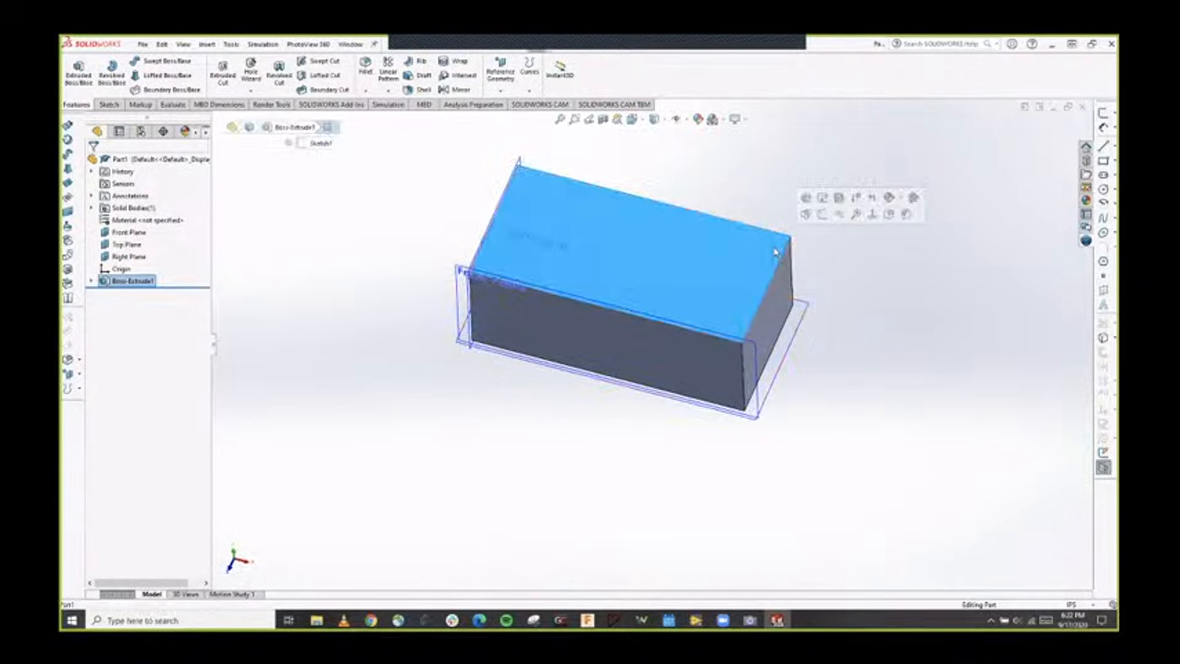
left_click(120, 106)
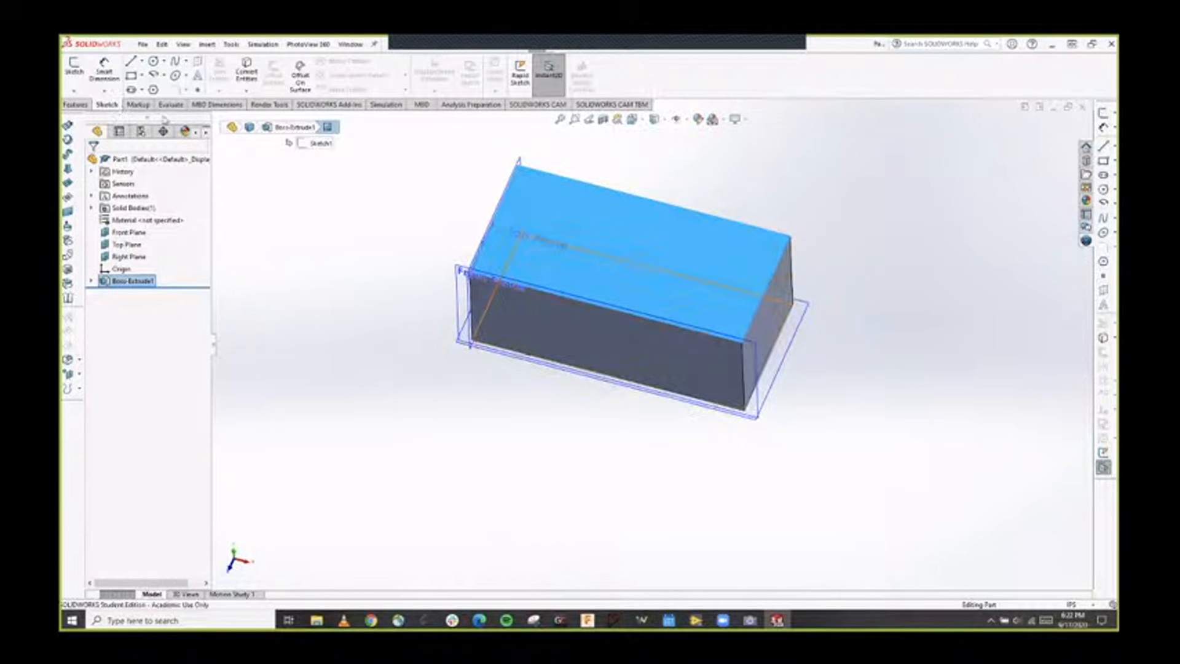
mouse_move(658, 229)
middle_mouse_down()
mouse_move(717, 182)
mouse_move(708, 281)
mouse_move(719, 294)
middle_mouse_up()
left_click(74, 68)
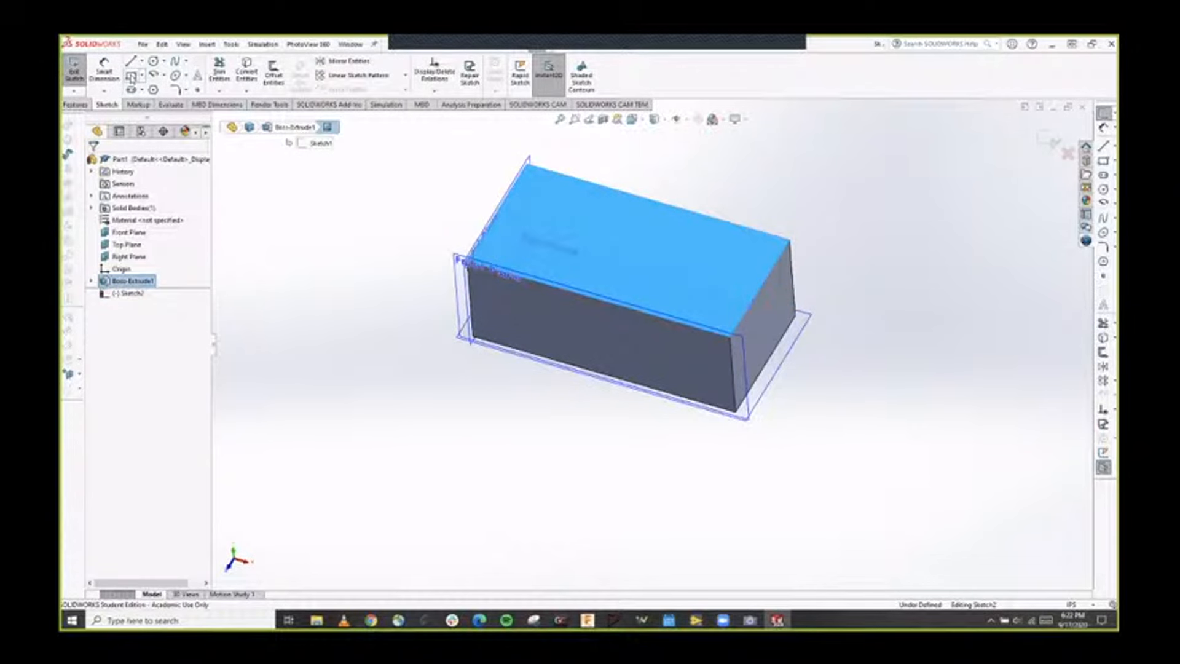
Sketch a corner rectangle about 2.9 by 0.9 in inside the block's top face.
left_click(130, 77)
left_click(538, 201)
left_click(706, 298)
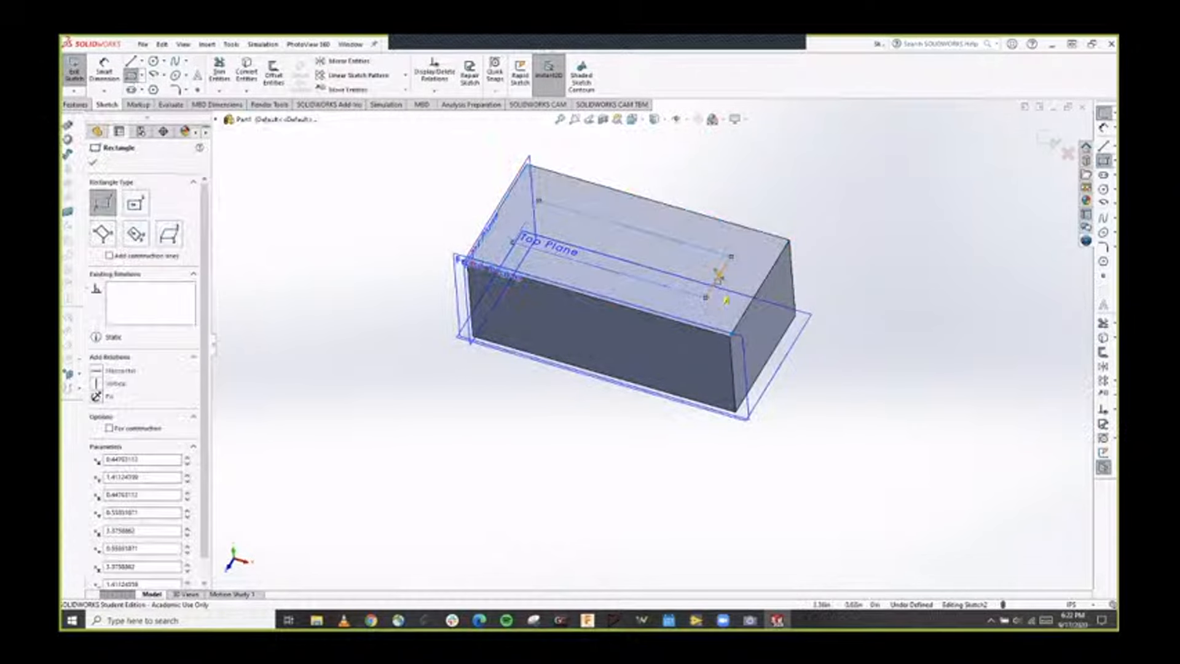
mouse_move(767, 221)
middle_mouse_down()
mouse_move(762, 295)
mouse_move(809, 287)
middle_mouse_up()
key("Escape")
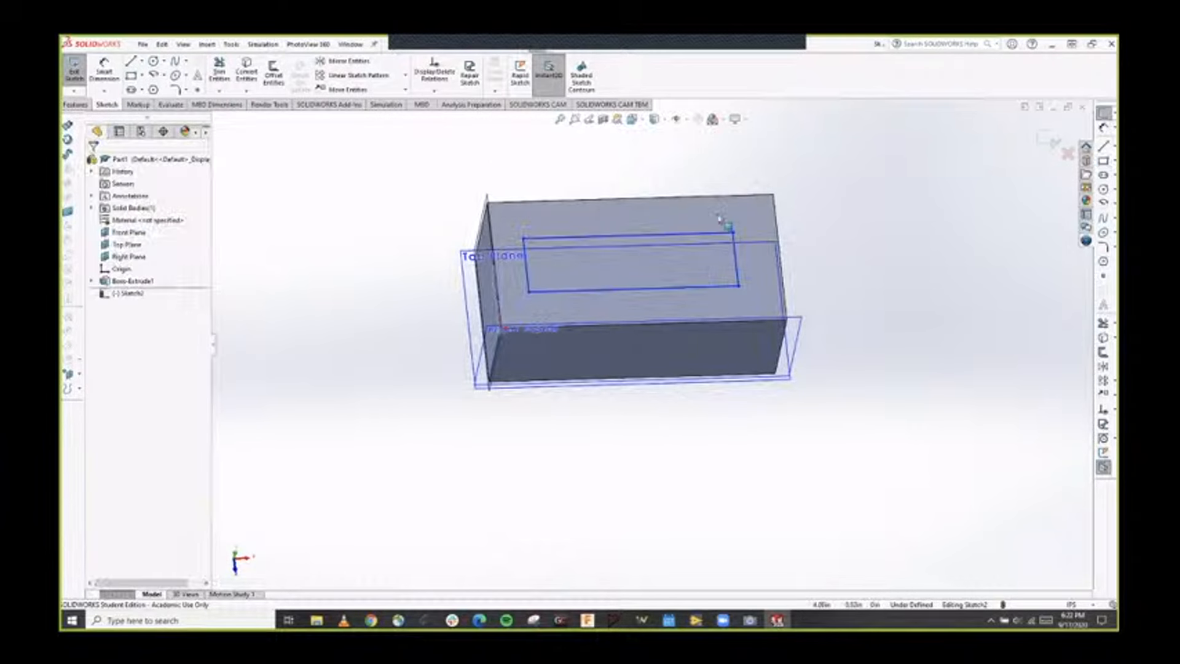
Move the inner rectangle's rear long line slightly outward toward the block's back edge.
mouse_move(720, 217)
middle_mouse_down()
mouse_move(733, 182)
mouse_move(674, 190)
mouse_move(671, 221)
mouse_move(647, 240)
middle_mouse_up()
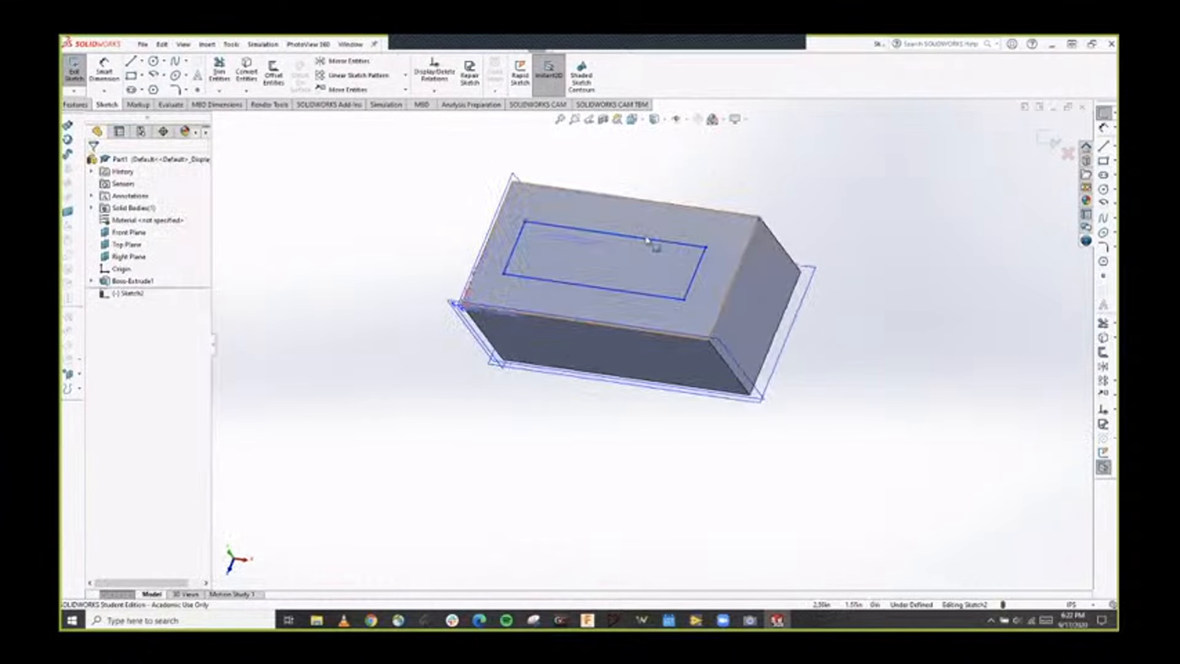
left_click(610, 229)
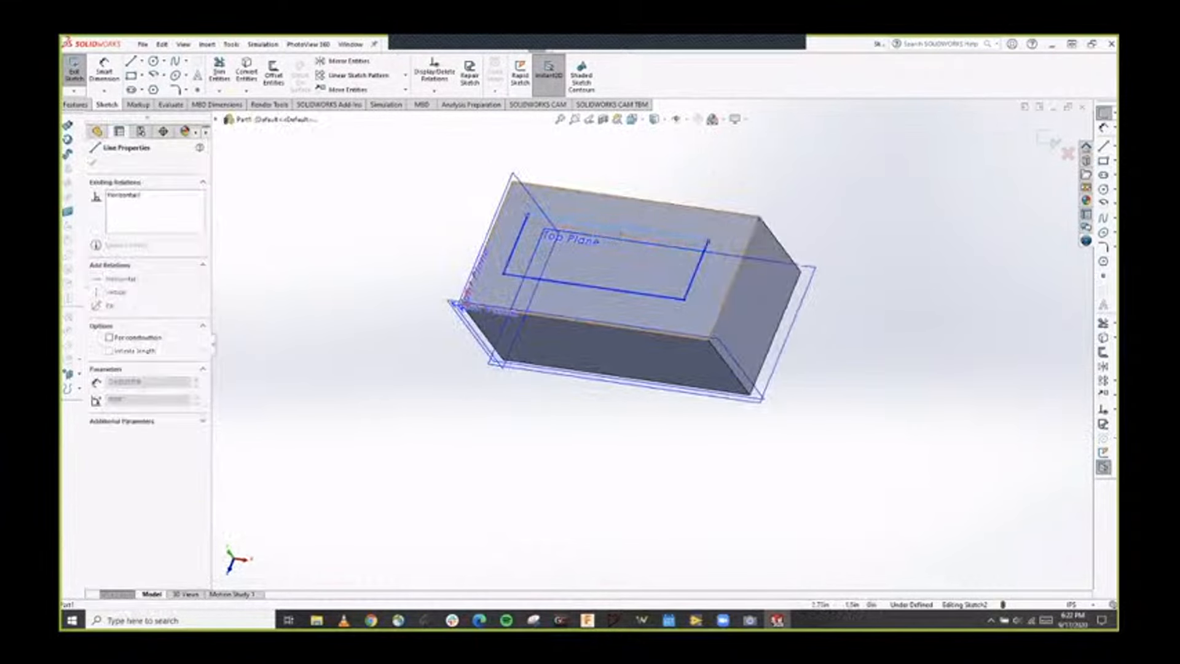
left_click(845, 235)
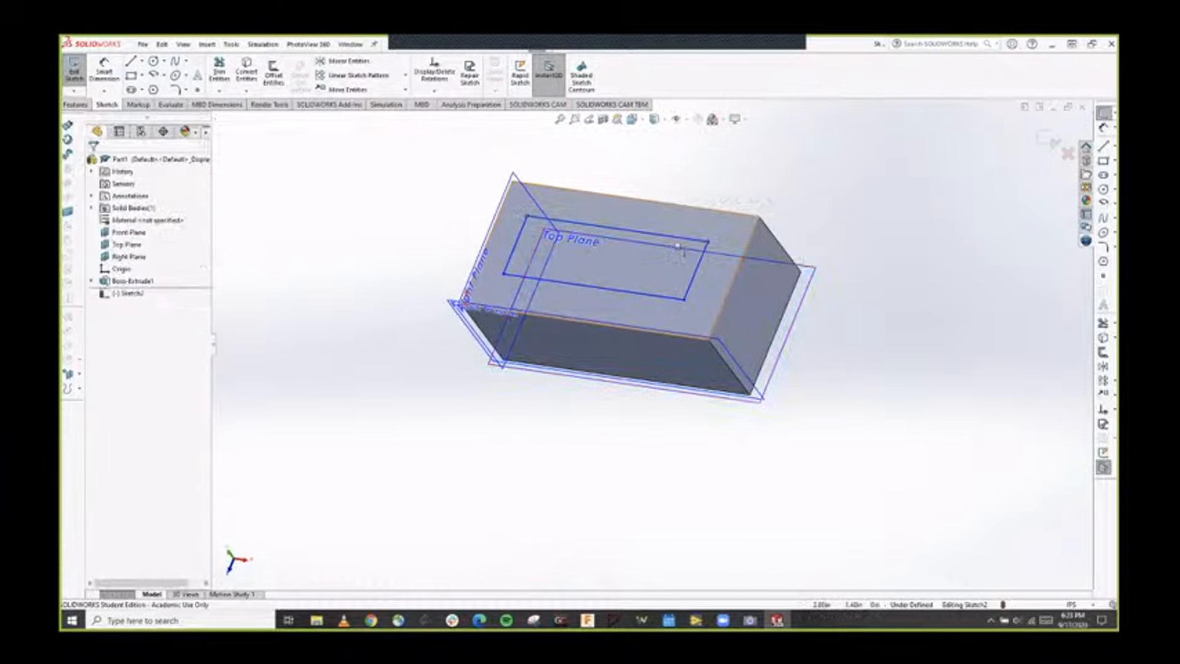
scroll(678, 248, "down", 3)
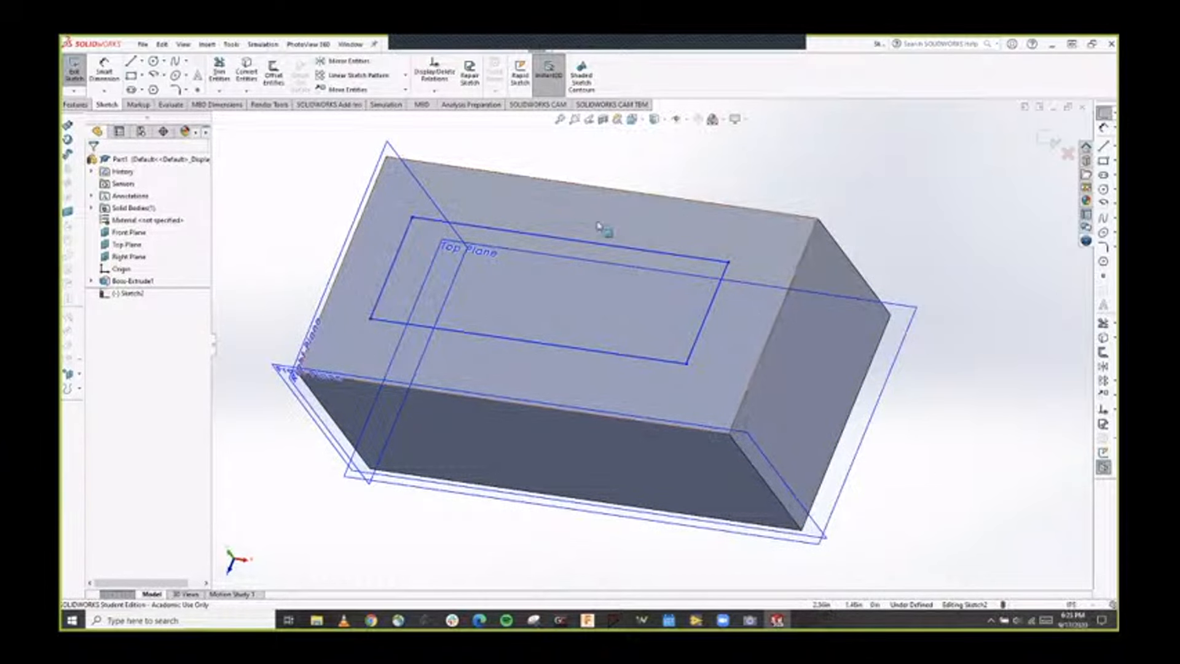
Exit the sketch and cut the inner rectangle into the block as a blind pocket 0.25 in deep.
key("space")
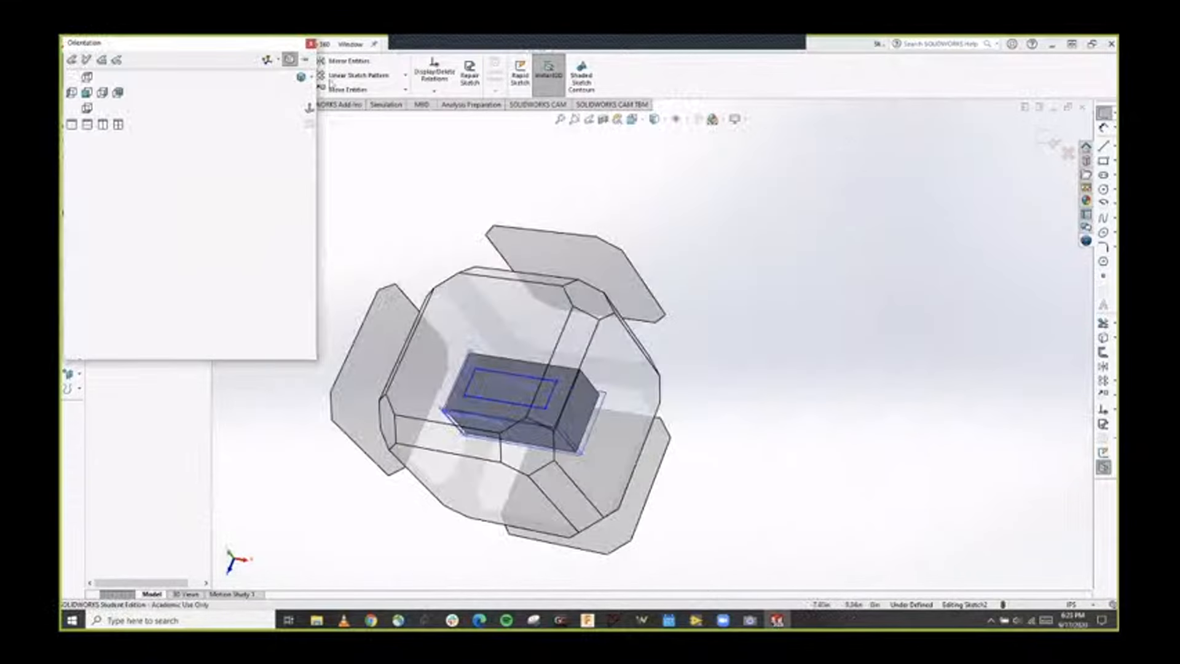
left_click(612, 369)
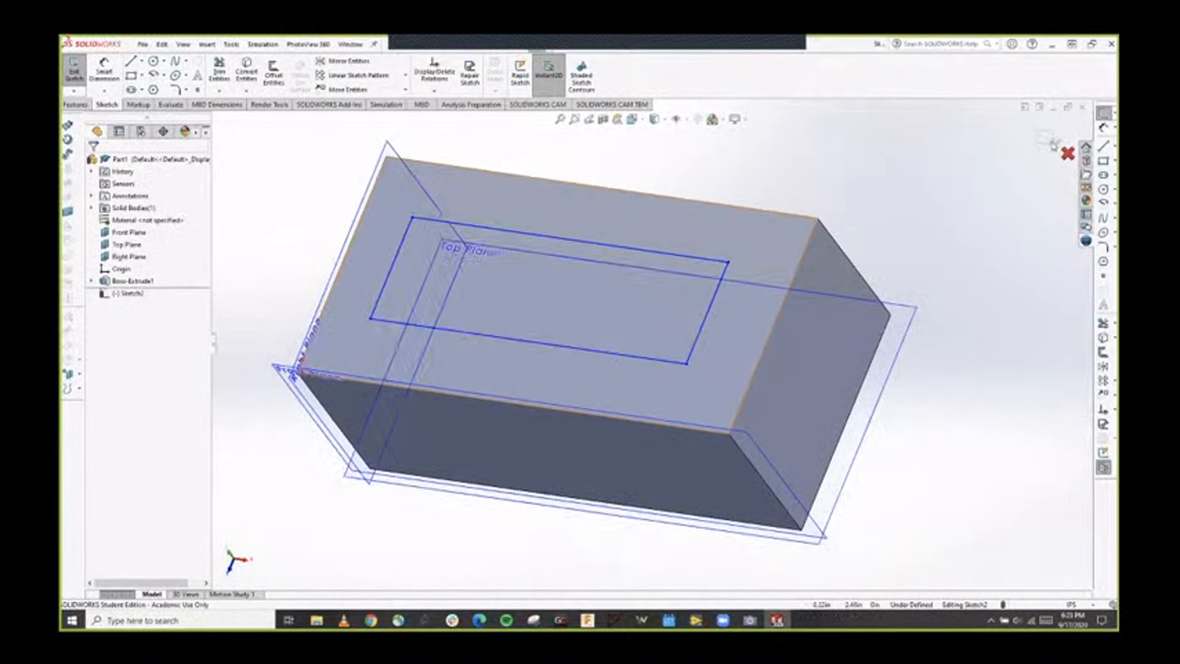
left_click(1053, 143)
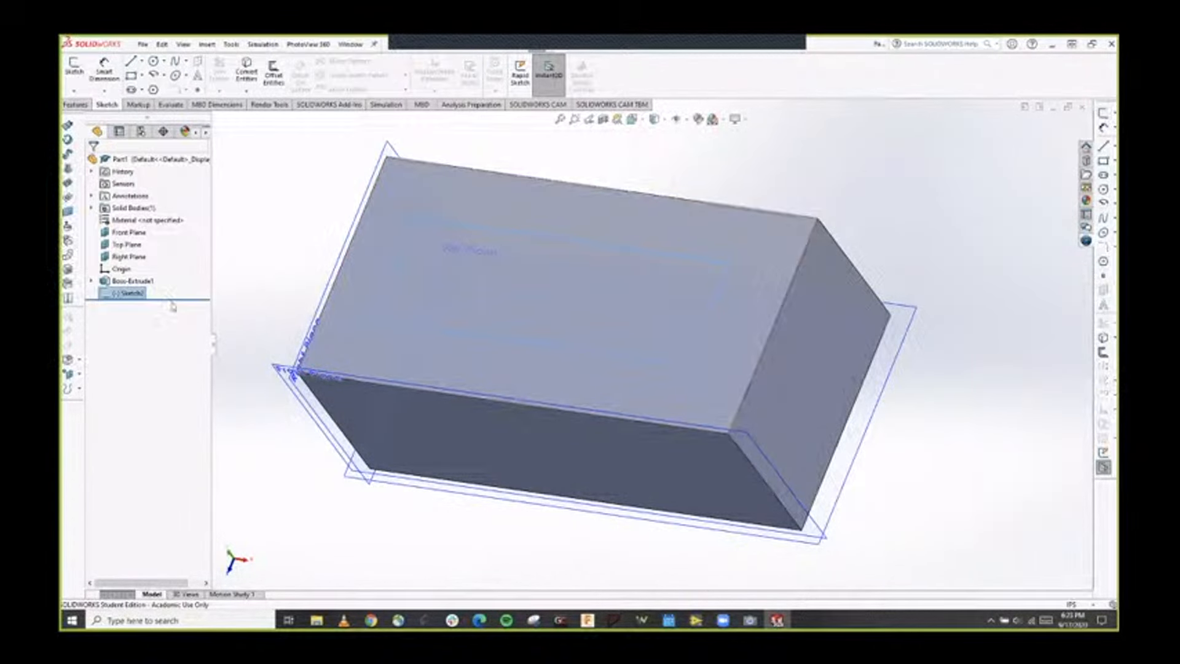
left_click(76, 105)
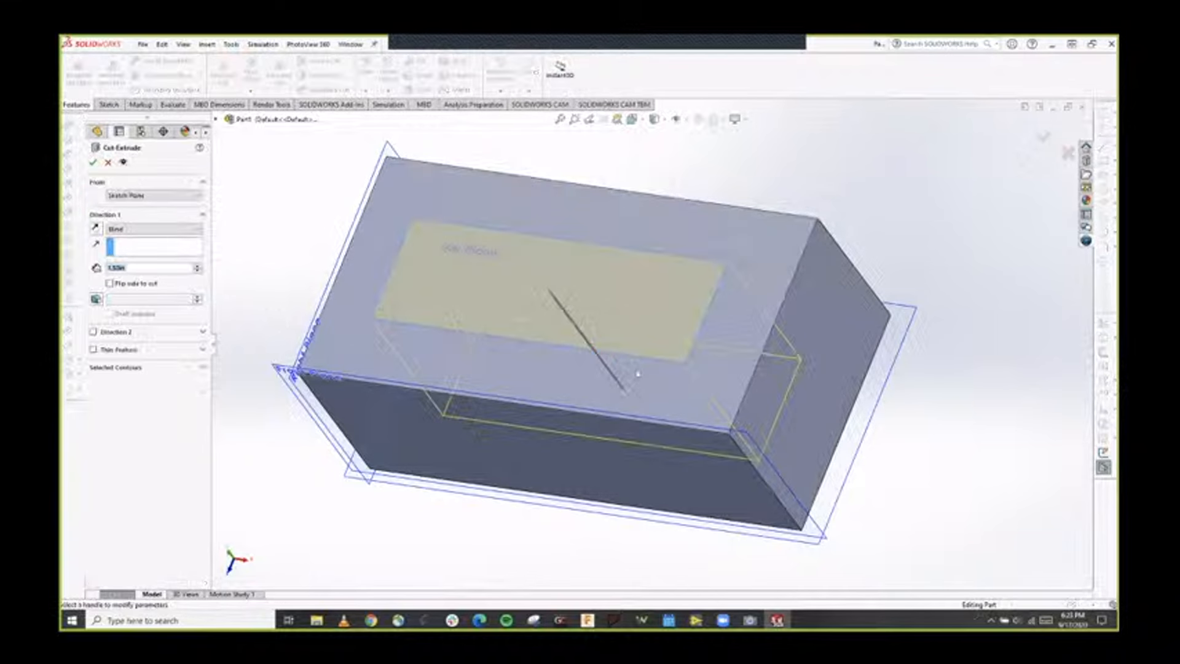
left_click(629, 398)
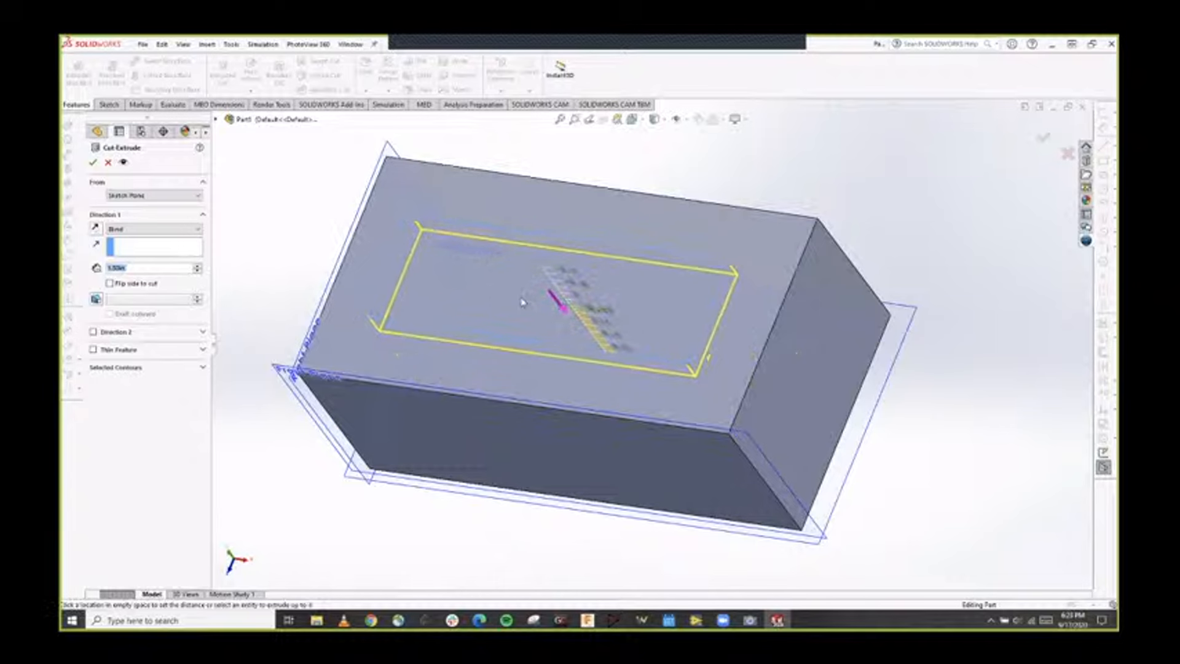
left_click(522, 301)
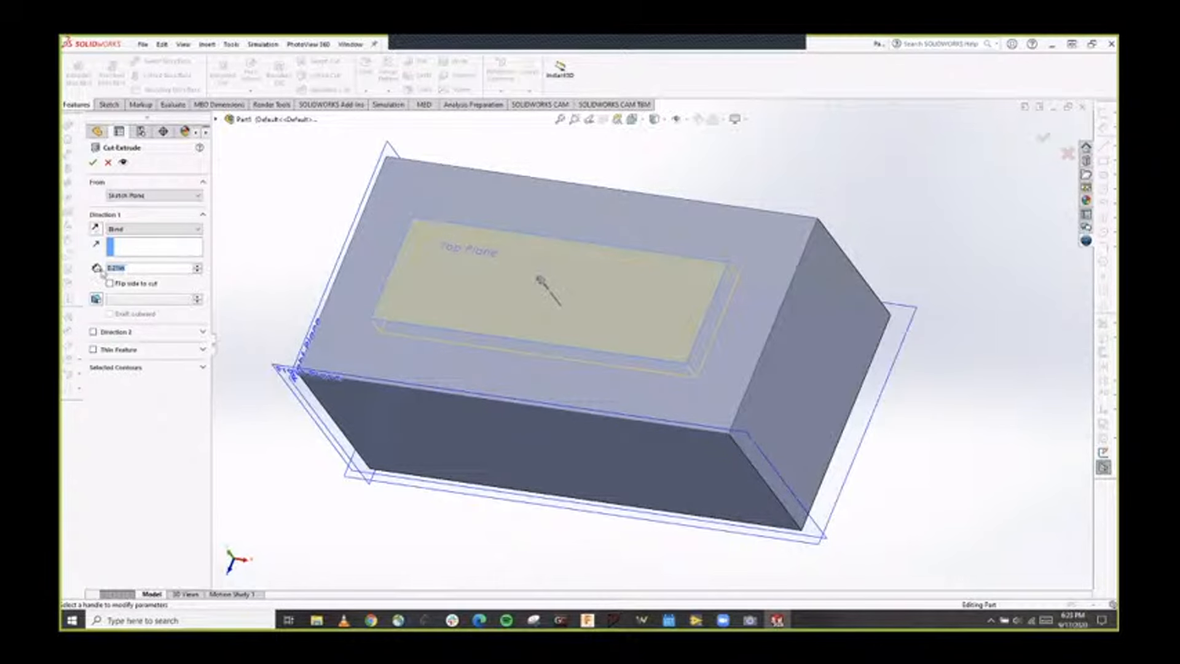
type(".25")
key("Return")
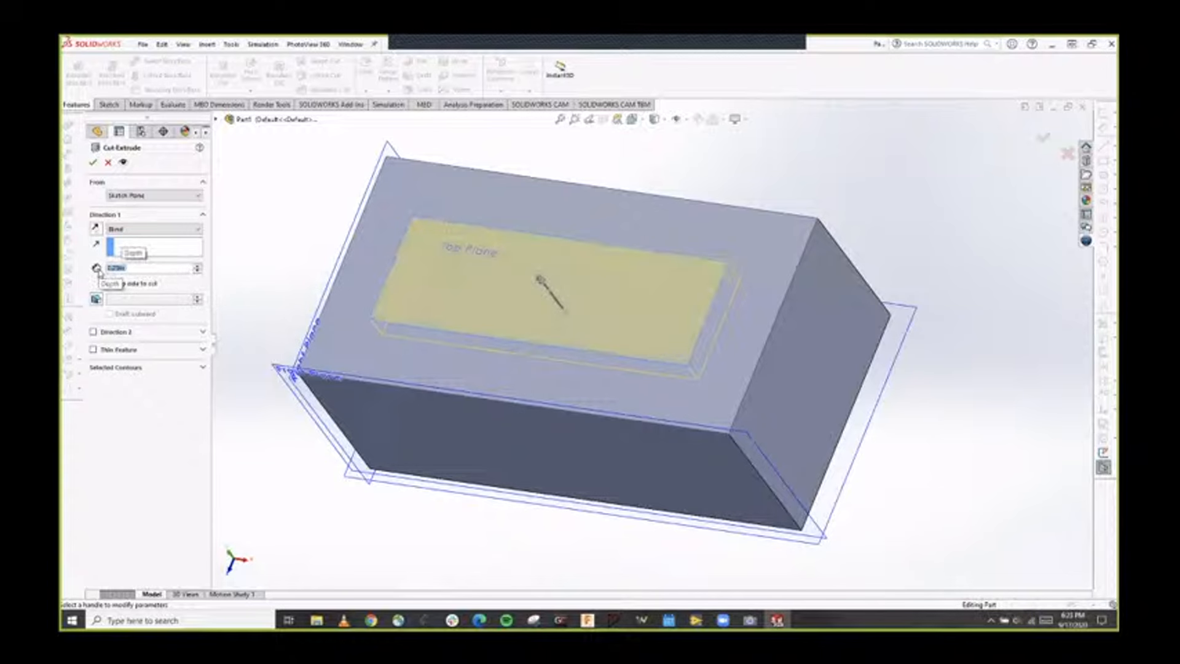
left_click(93, 163)
middle_click_drag(567, 345, 571, 282)
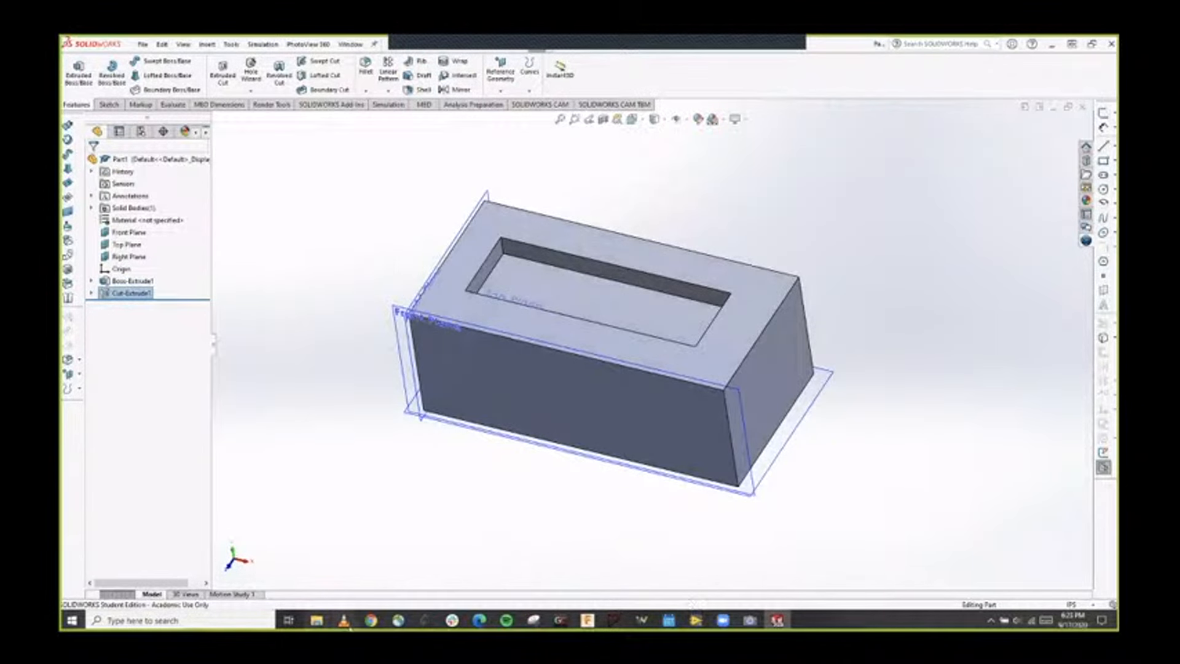
Switch to the Google Slides deck, examine the Demo Part image and return to SOLIDWORKS.
mouse_move(372, 620)
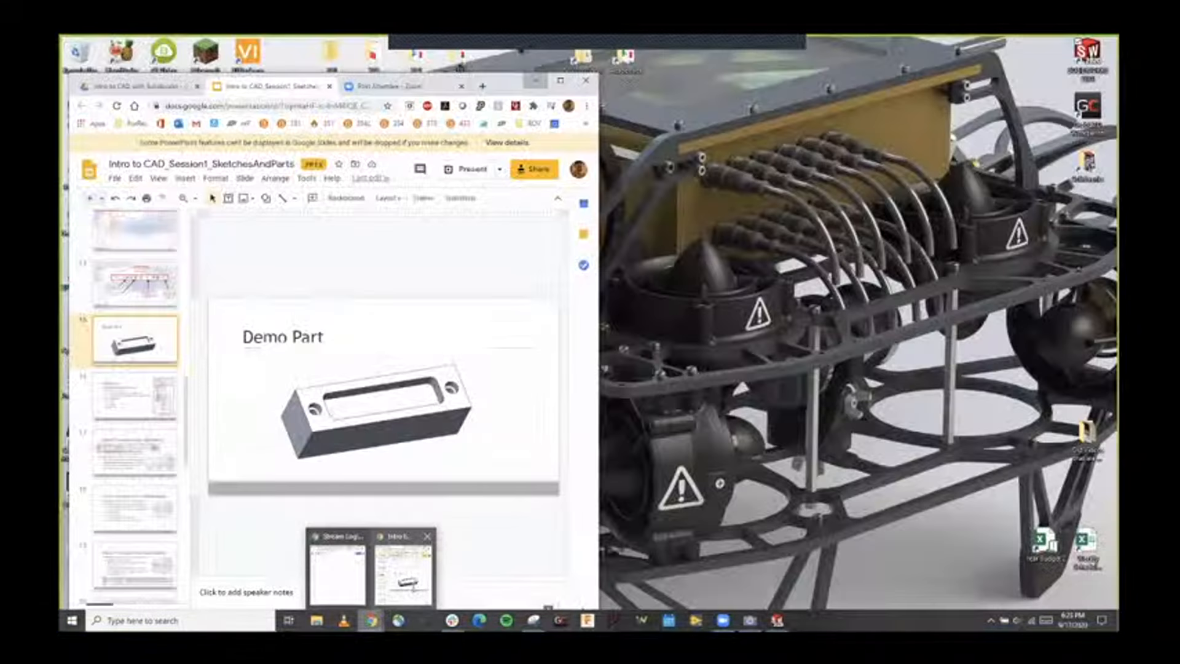
left_click(413, 580)
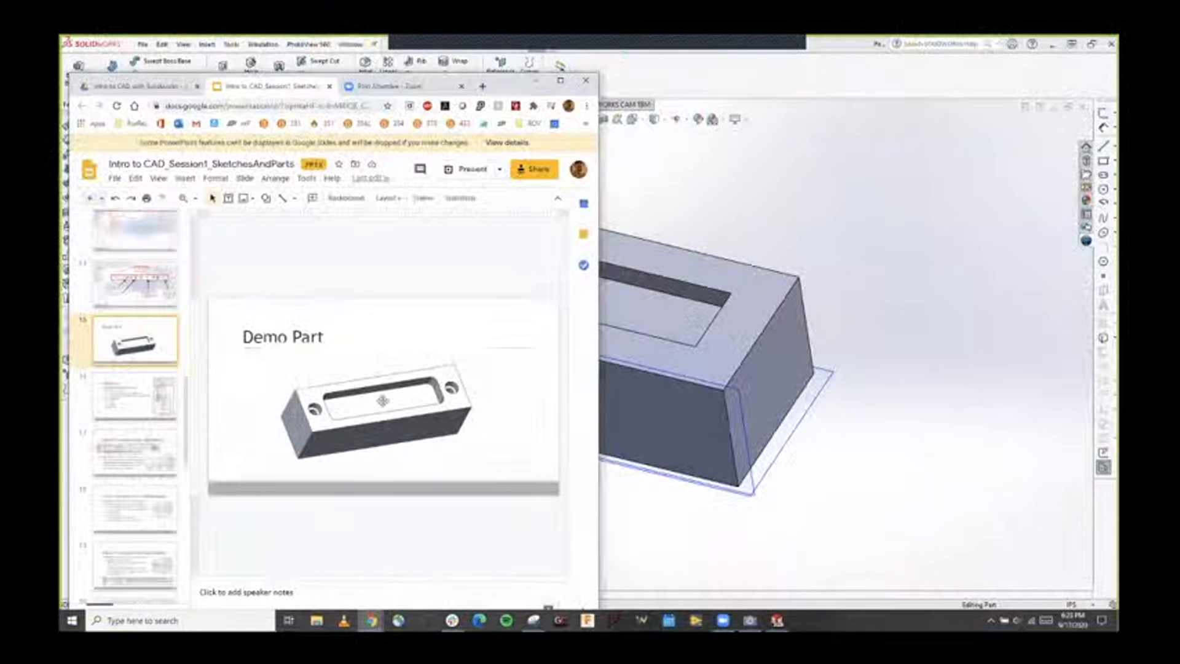
left_click(534, 85)
Fillet the four vertical corner edges of the pocket with a 0.1 in radius.
scroll(553, 258, "down", 6)
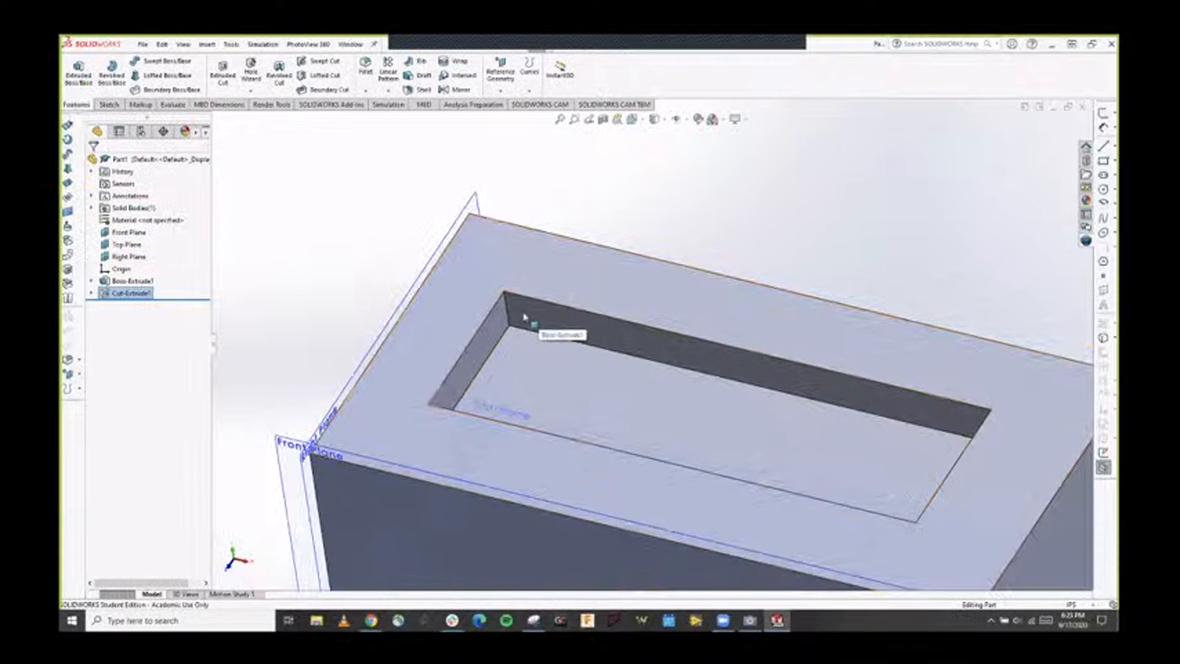
left_click(785, 390)
mouse_move(785, 389)
middle_mouse_down()
mouse_move(785, 335)
mouse_move(850, 382)
middle_mouse_up()
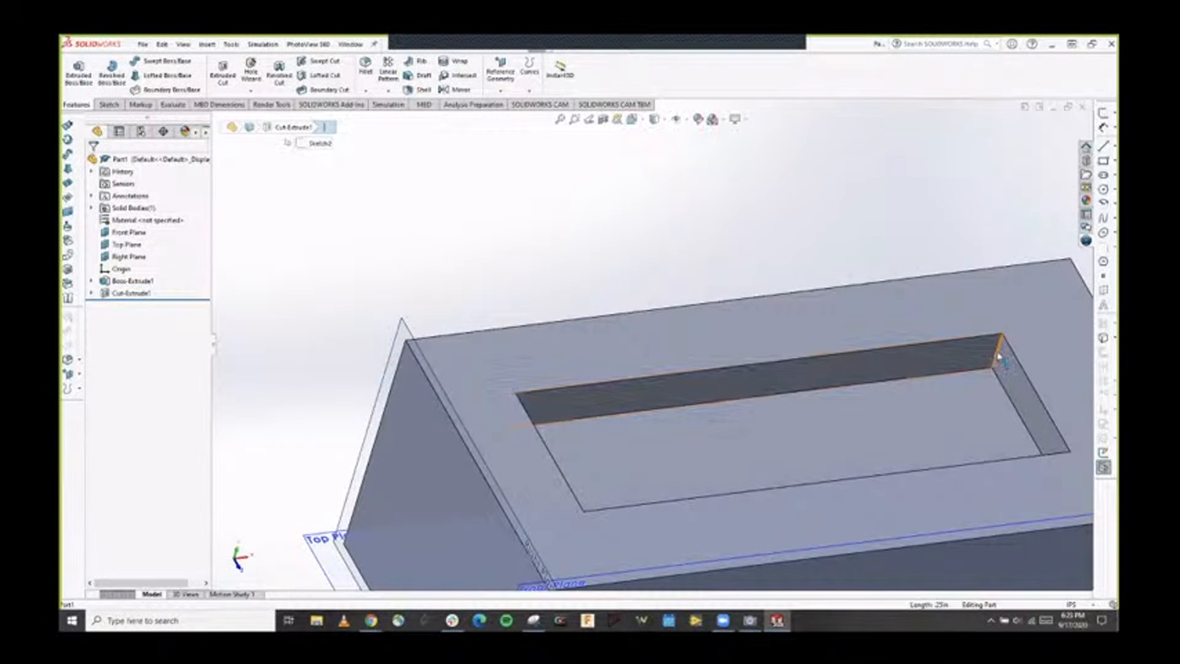
scroll(917, 400, "up", 5)
middle_click_drag(766, 406, 726, 292)
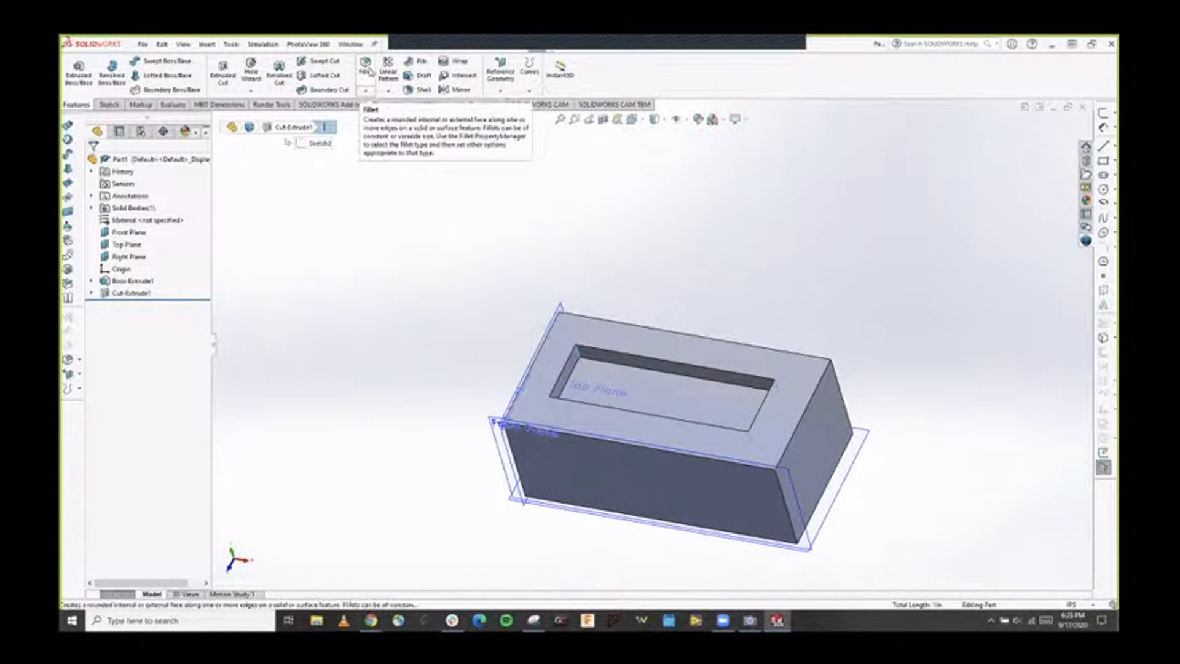
left_click(371, 72)
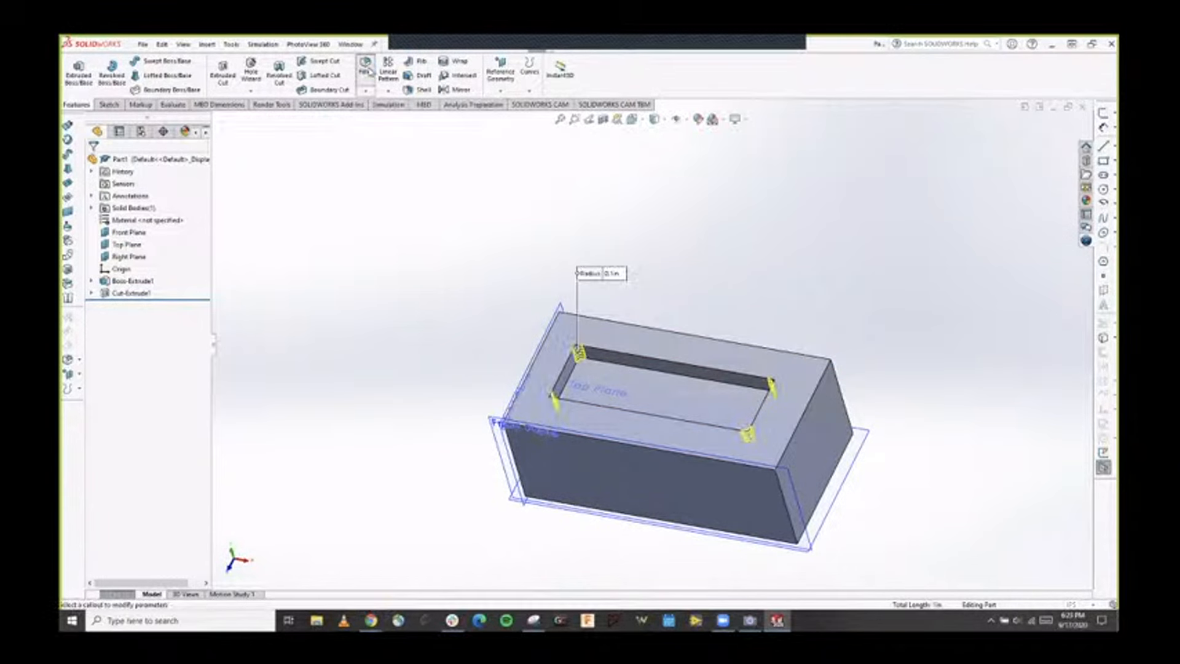
scroll(690, 464, "down", 3)
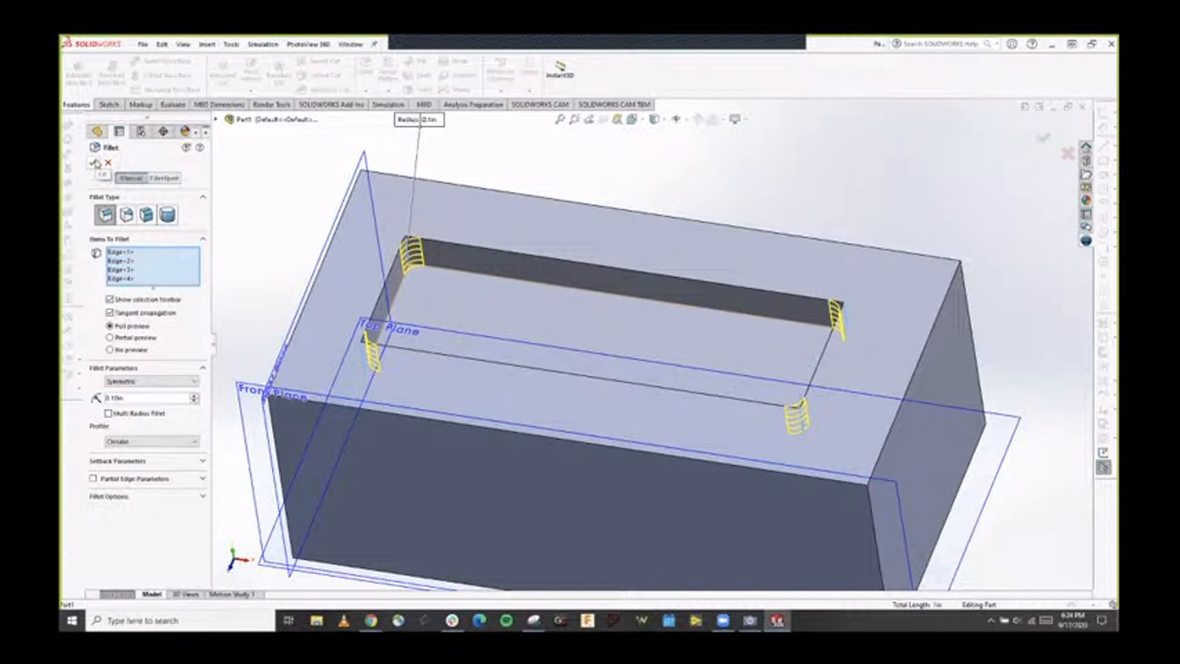
left_click(96, 163)
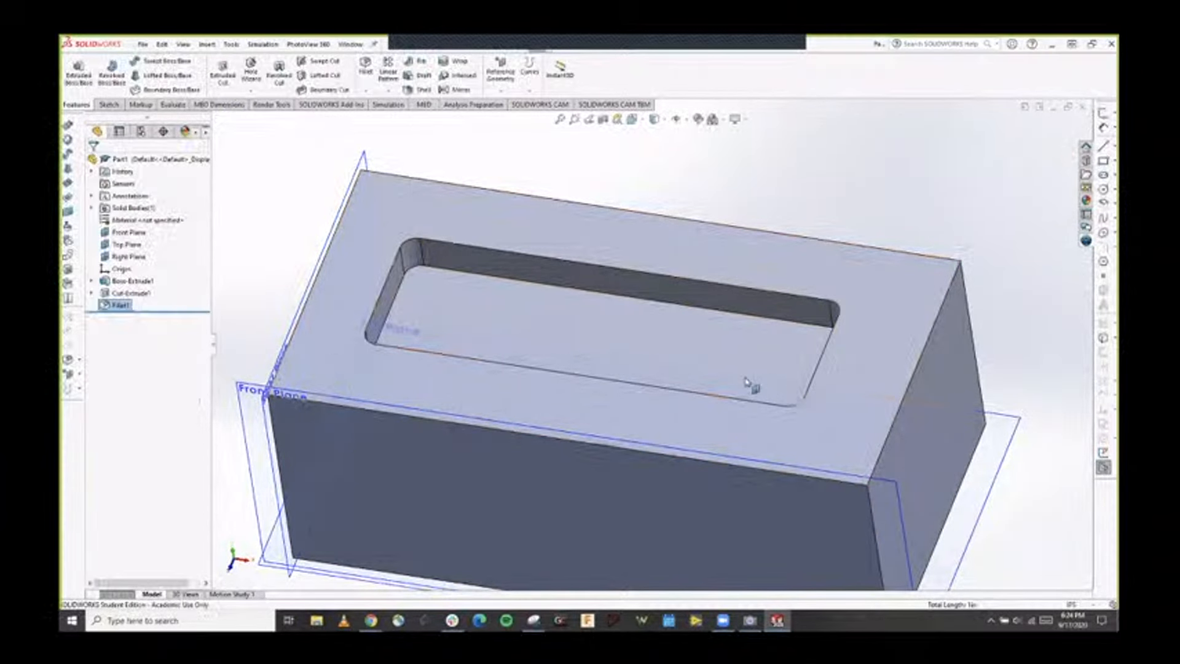
Inspect the filleted pocket and reveal the sketch under its cut feature in the feature tree, then collapse the feature again.
middle_click_drag(689, 359, 684, 417)
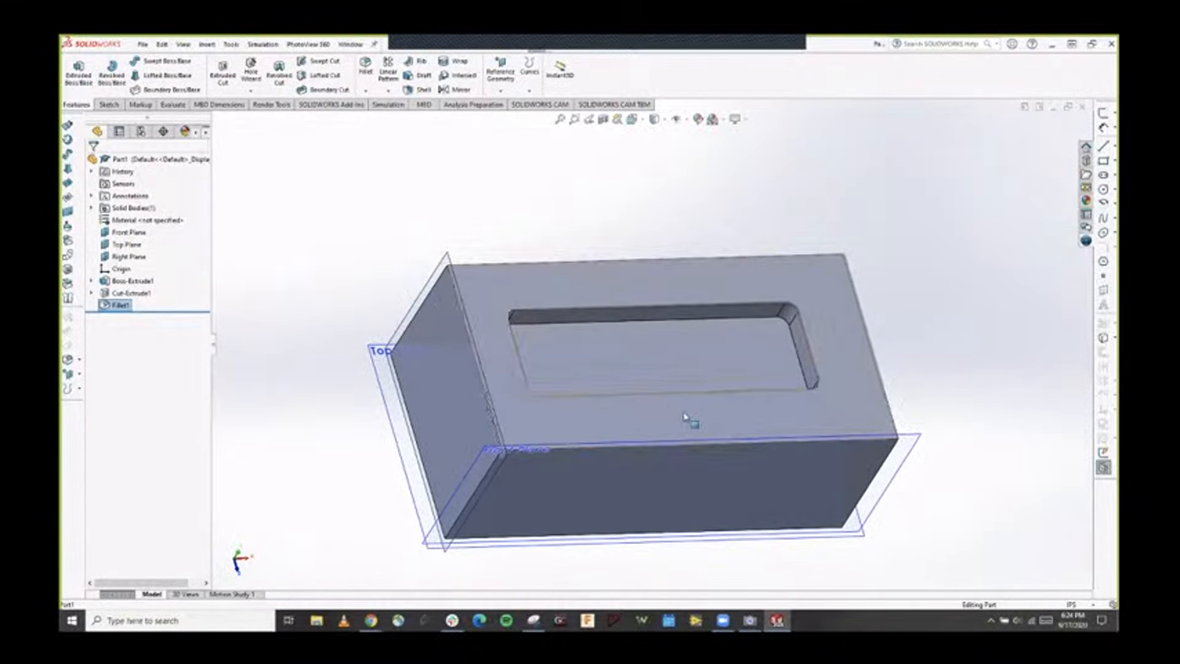
left_click(91, 294)
left_click(140, 306)
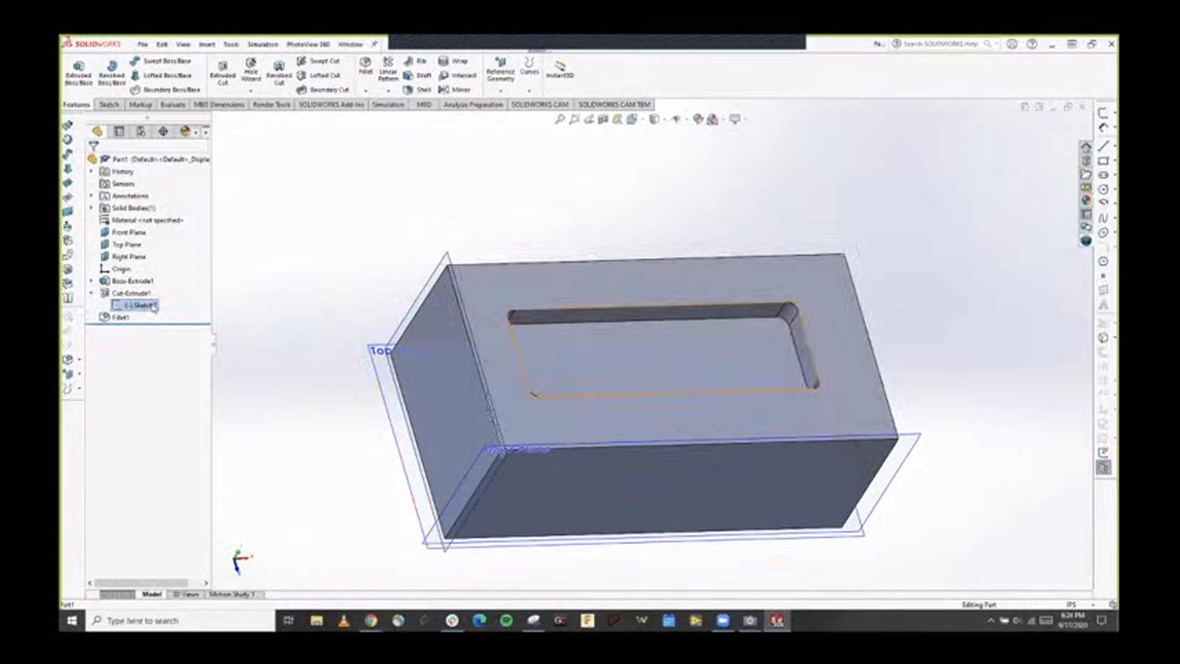
left_click(91, 293)
scroll(772, 497, "up", 1)
middle_click_drag(762, 490, 782, 416)
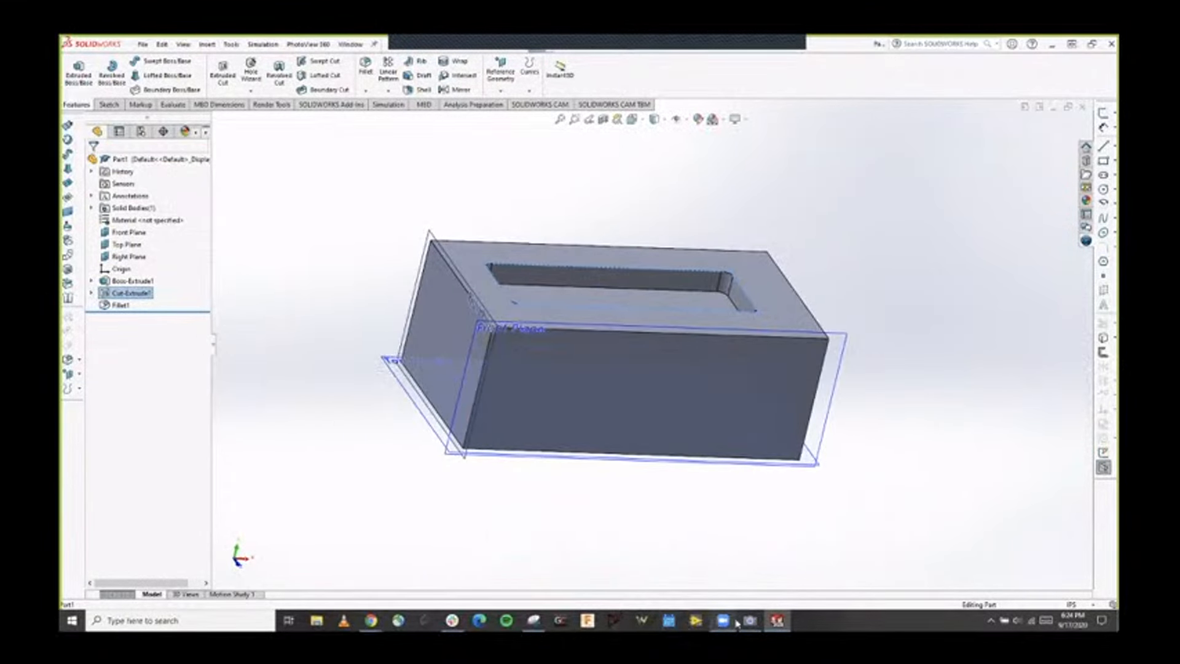
Compare the model with the Demo Part image in Google Slides, returning to SOLIDWORKS to examine the block from other angles.
mouse_move(370, 621)
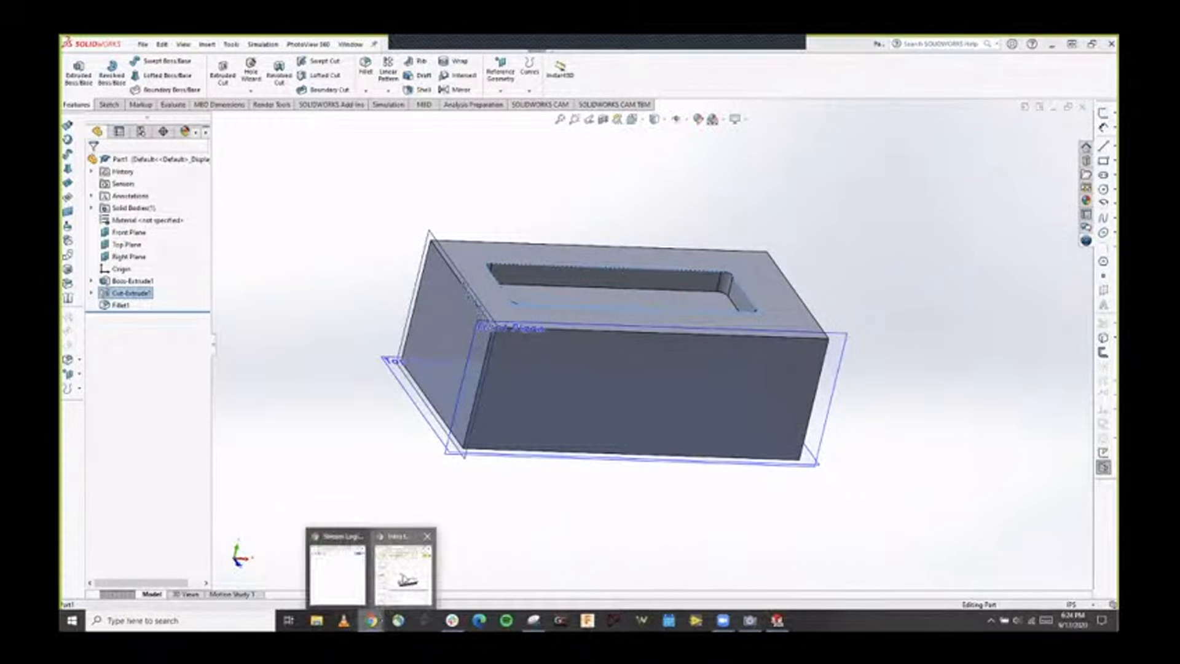
left_click(406, 572)
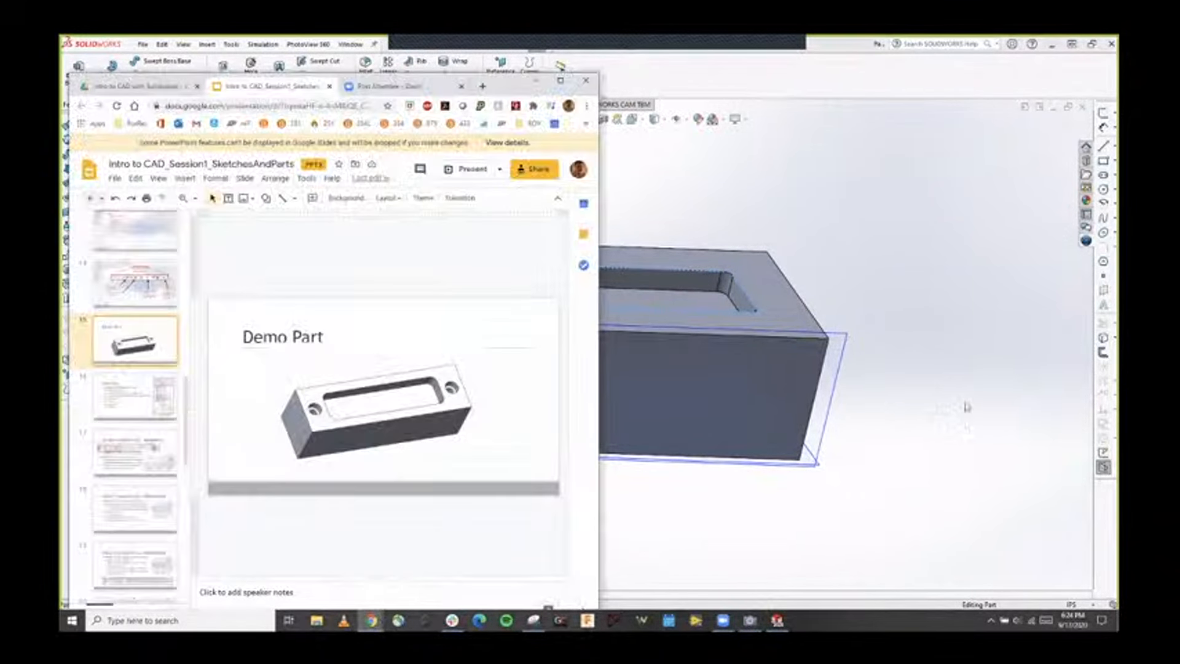
left_click(964, 405)
middle_click_drag(979, 414, 983, 483)
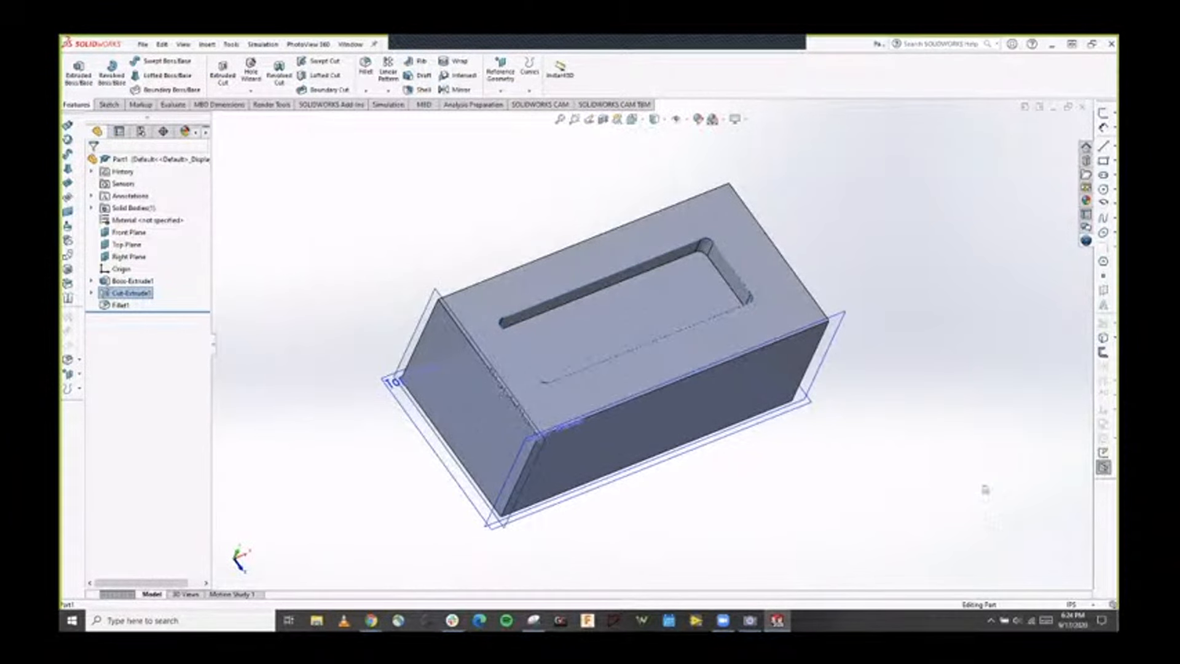
left_click(870, 269)
middle_click_drag(756, 283, 634, 321)
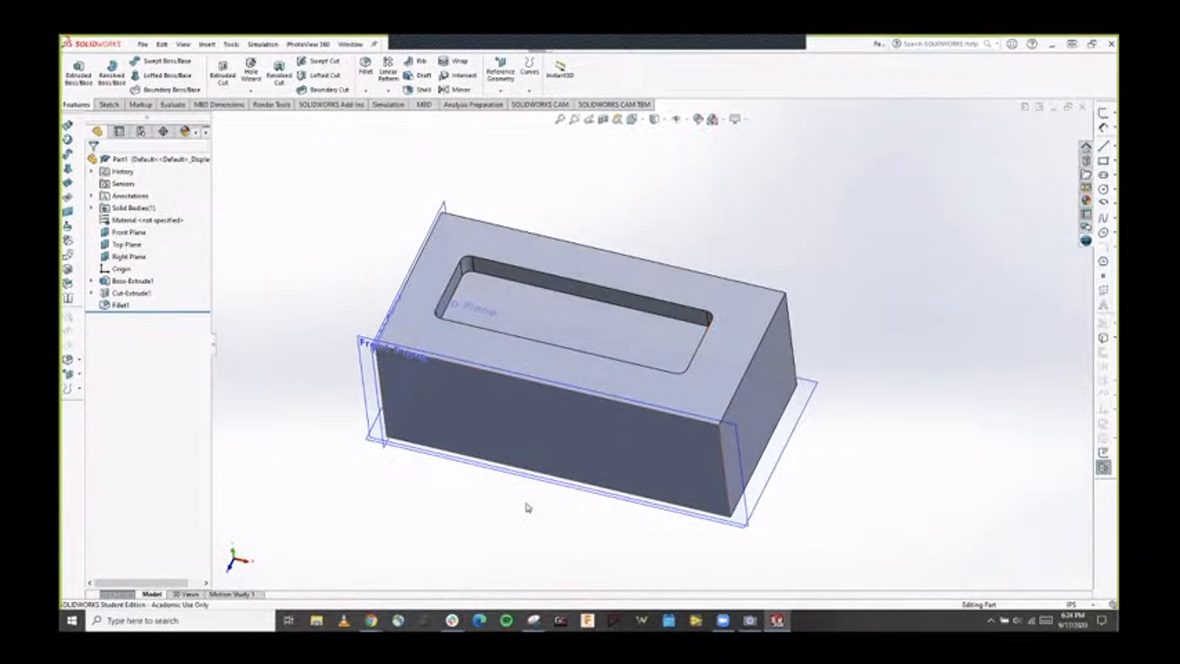
Switch to Google Slides, present the Demo Part slide full screen and advance to the Sketches slide.
left_click(372, 621)
left_click(402, 578)
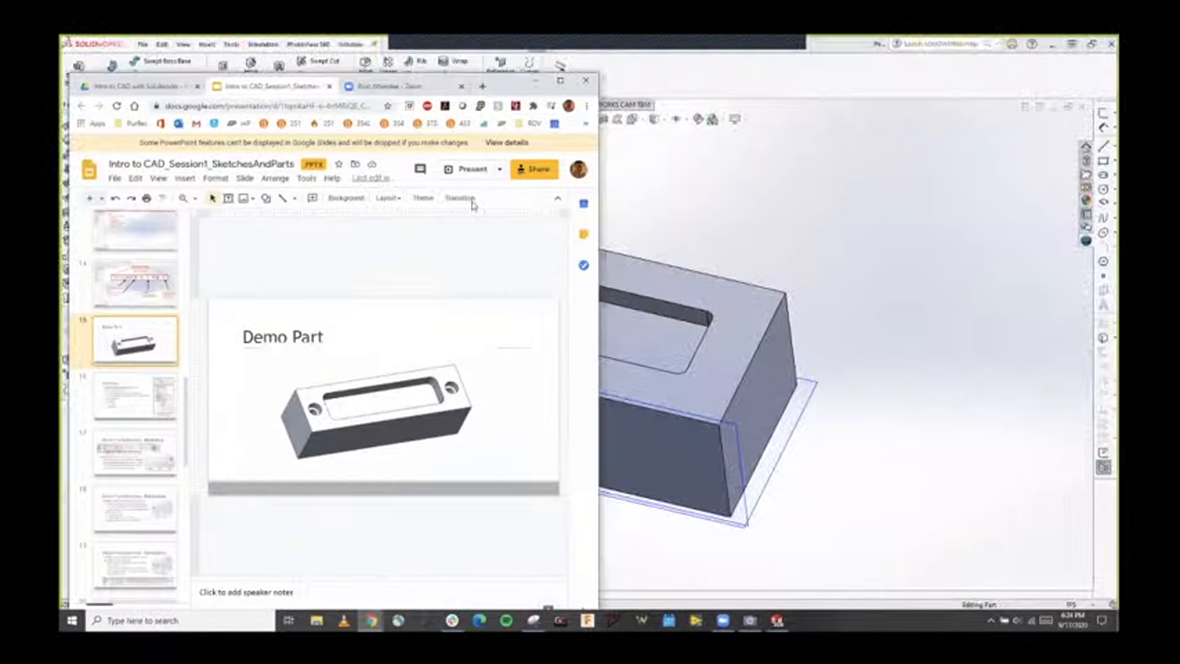
left_click(477, 169)
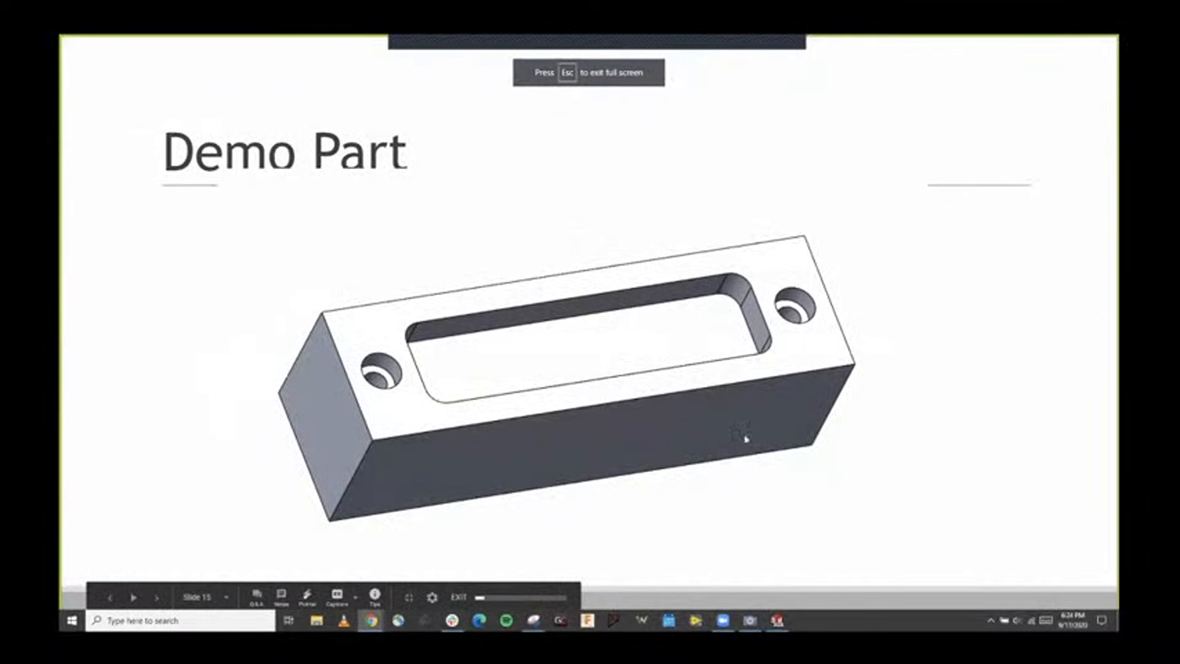
left_click(745, 435)
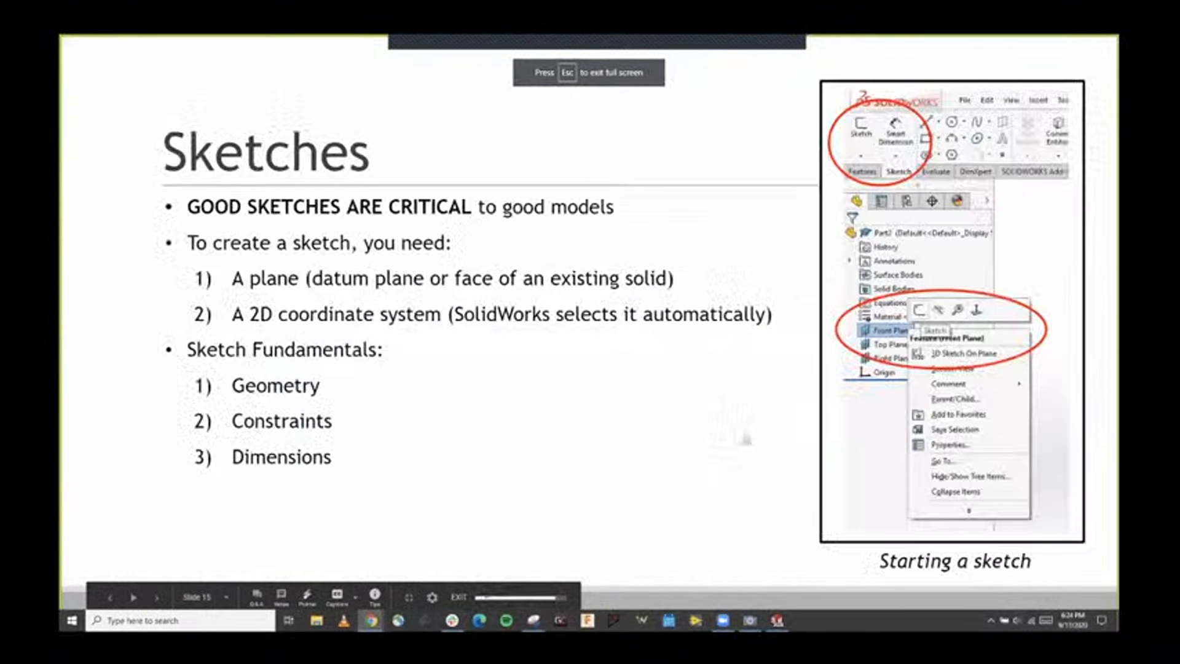
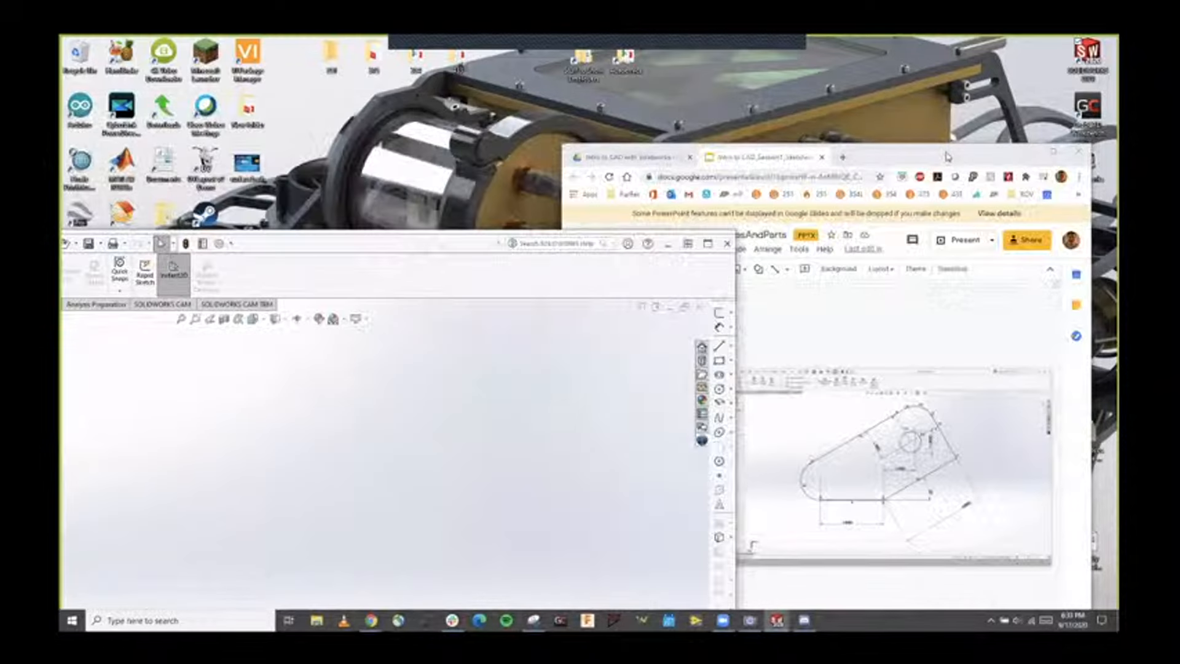
Arrange the Google Slides and SOLIDWORKS windows side by side, giving SOLIDWORKS slightly more than half the screen width.
left_click_drag(945, 155, 1117, 200)
left_click(331, 151)
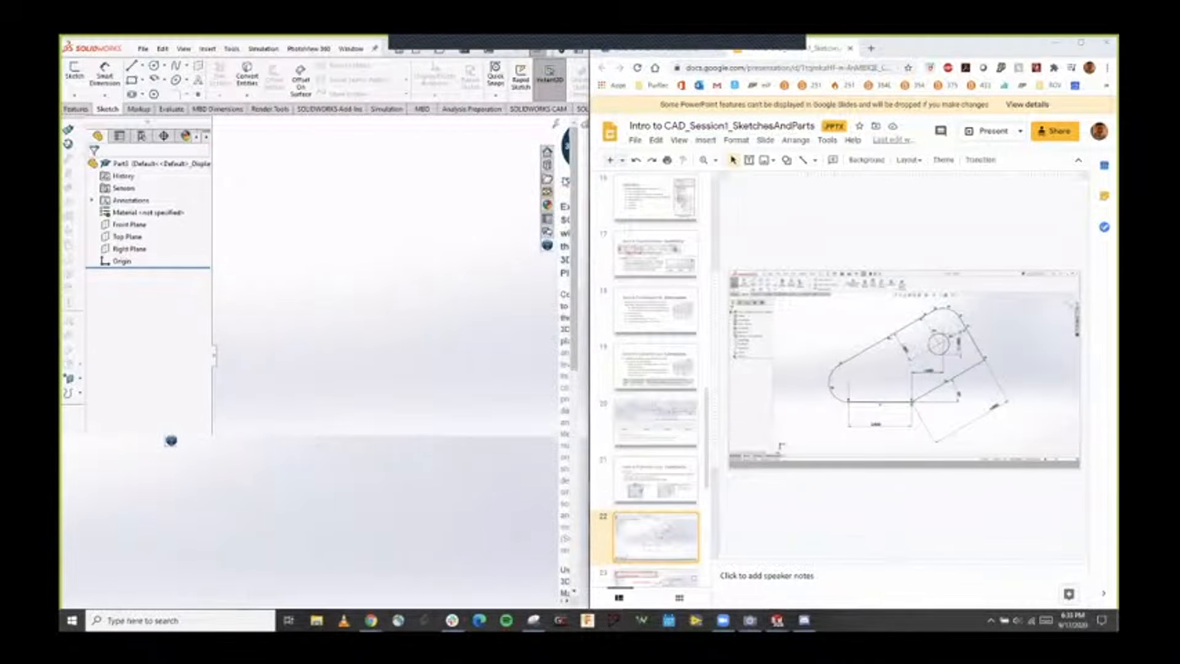
left_click_drag(589, 173, 591, 232)
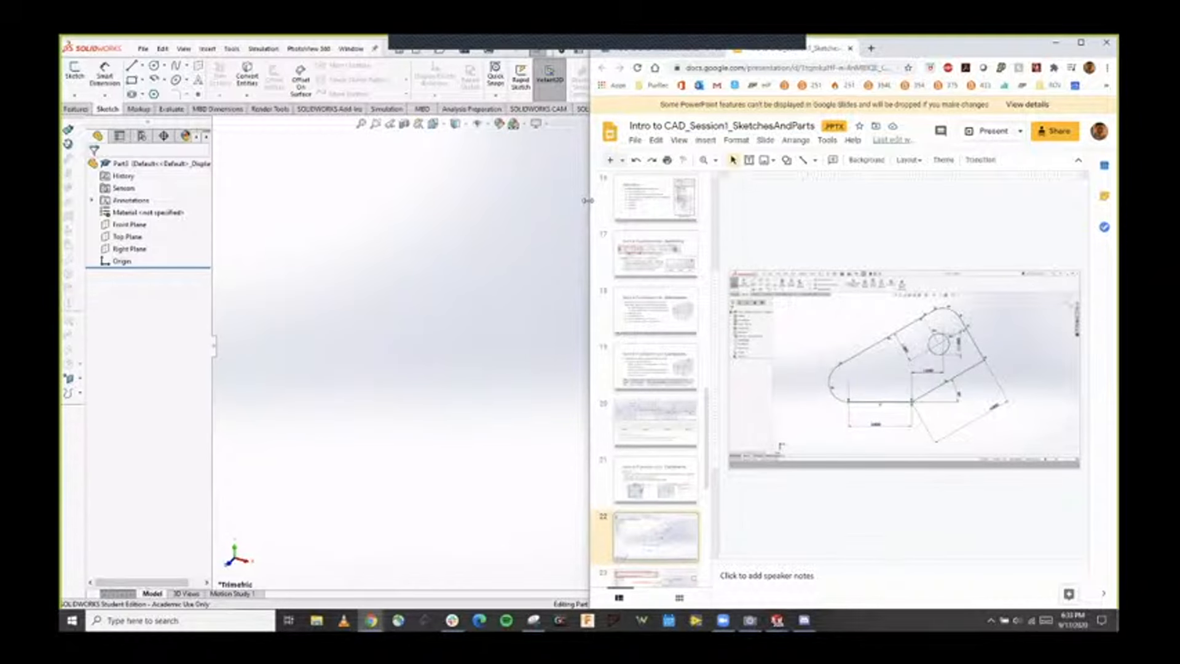
left_click_drag(589, 205, 720, 274)
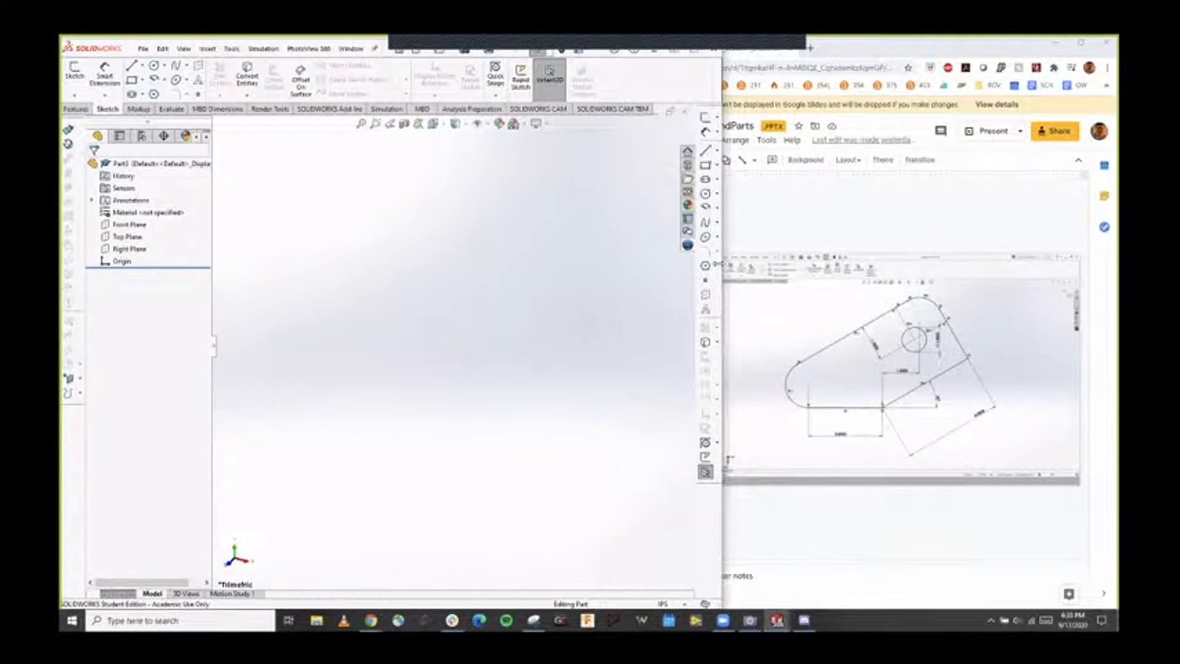
left_click_drag(664, 260, 666, 260)
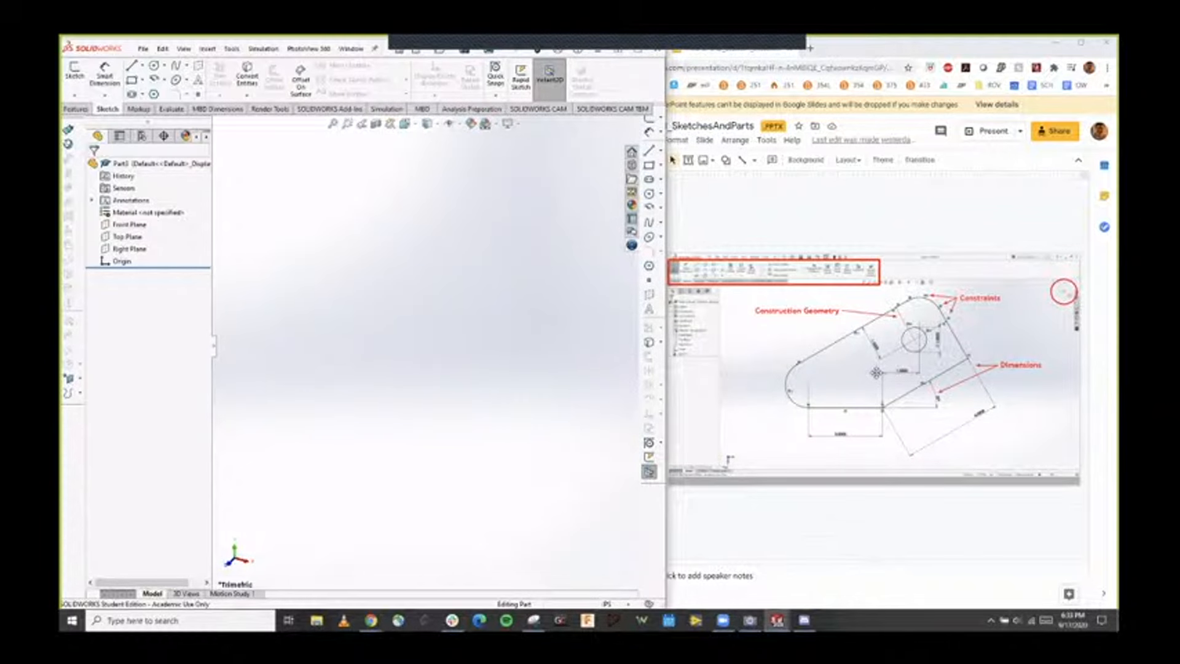
Look at the Exercise 1 slide and return to the annotated sketch slide showing constraints and dimensions.
scroll(879, 380, "down", 2)
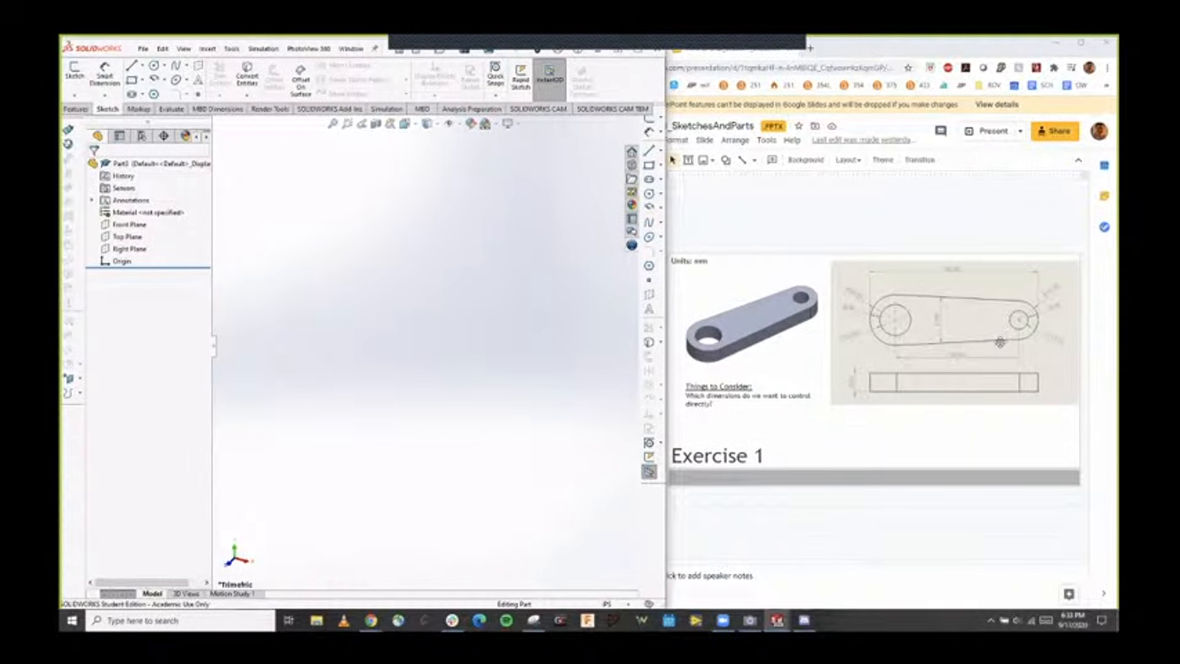
scroll(1001, 343, "down", 1)
scroll(1000, 340, "down", 1)
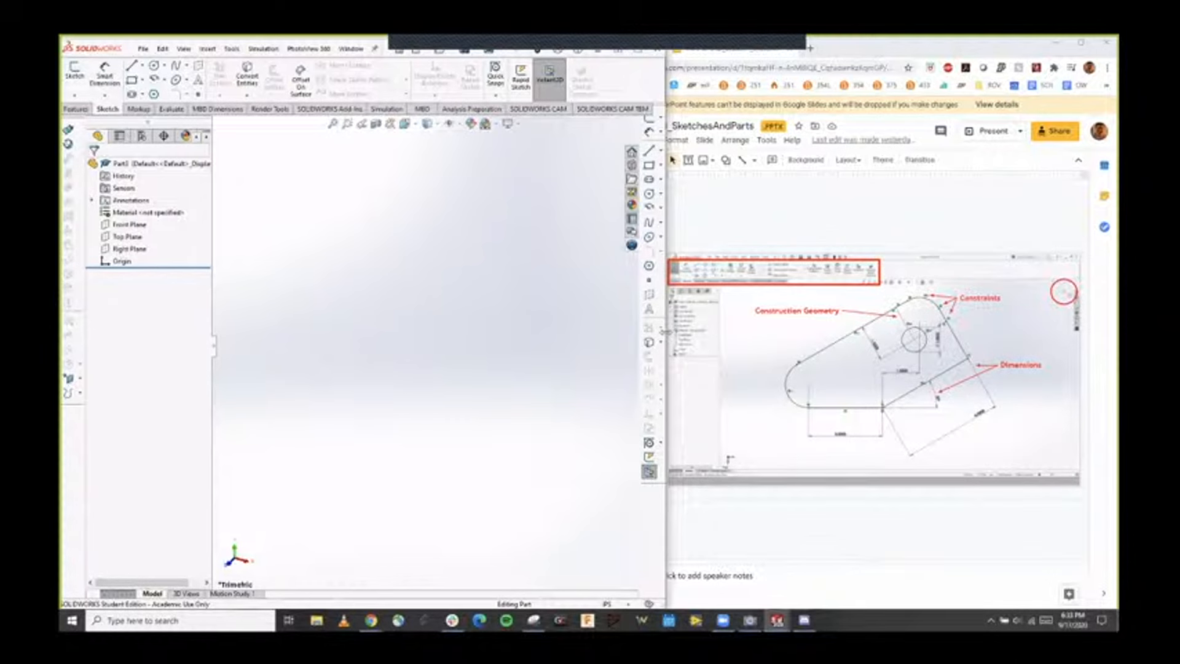
Start a new sketch on the Top Plane of the empty part.
left_click(126, 237)
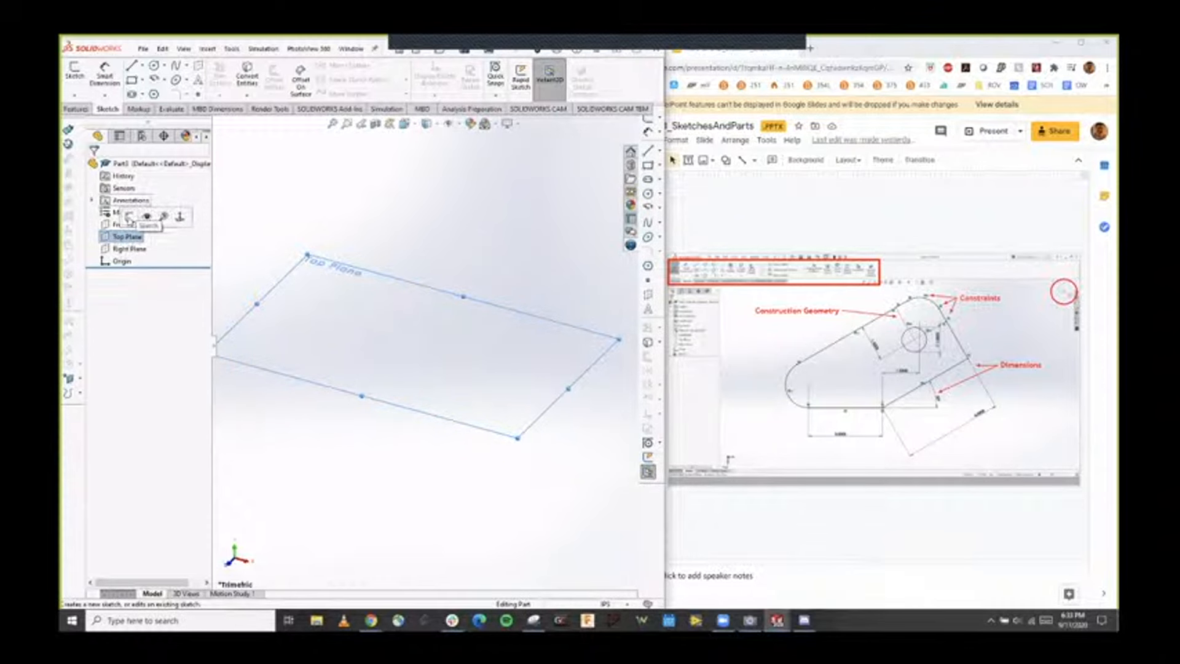
left_click(129, 216)
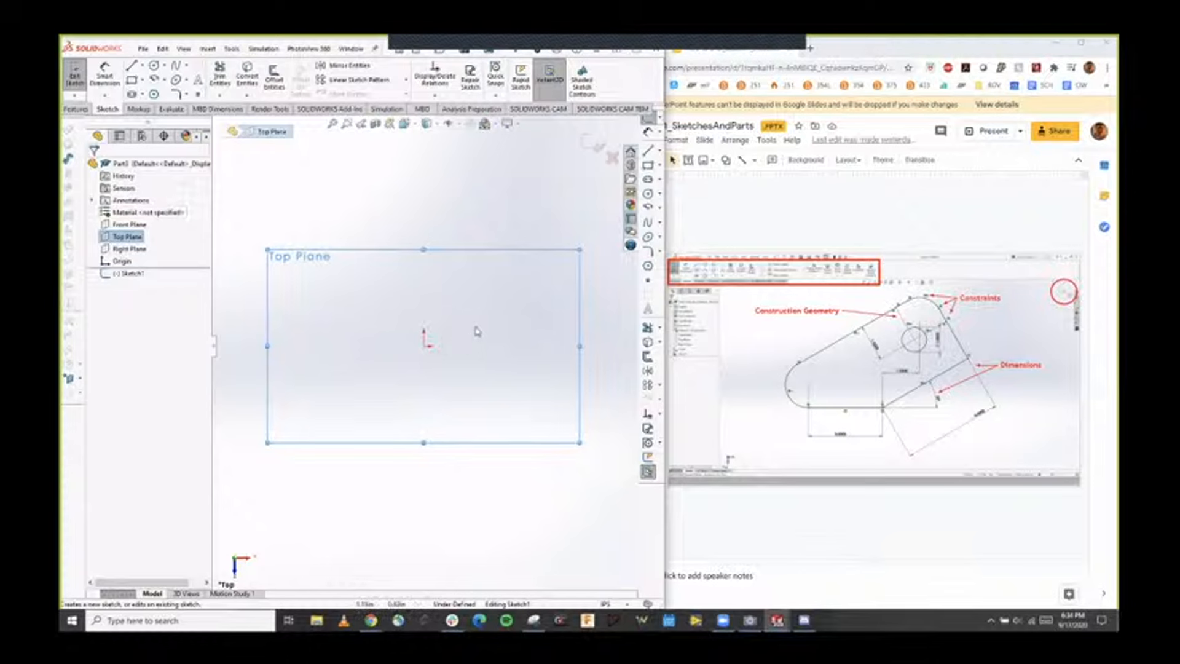
scroll(478, 332, "down", 1)
scroll(462, 376, "down", 1)
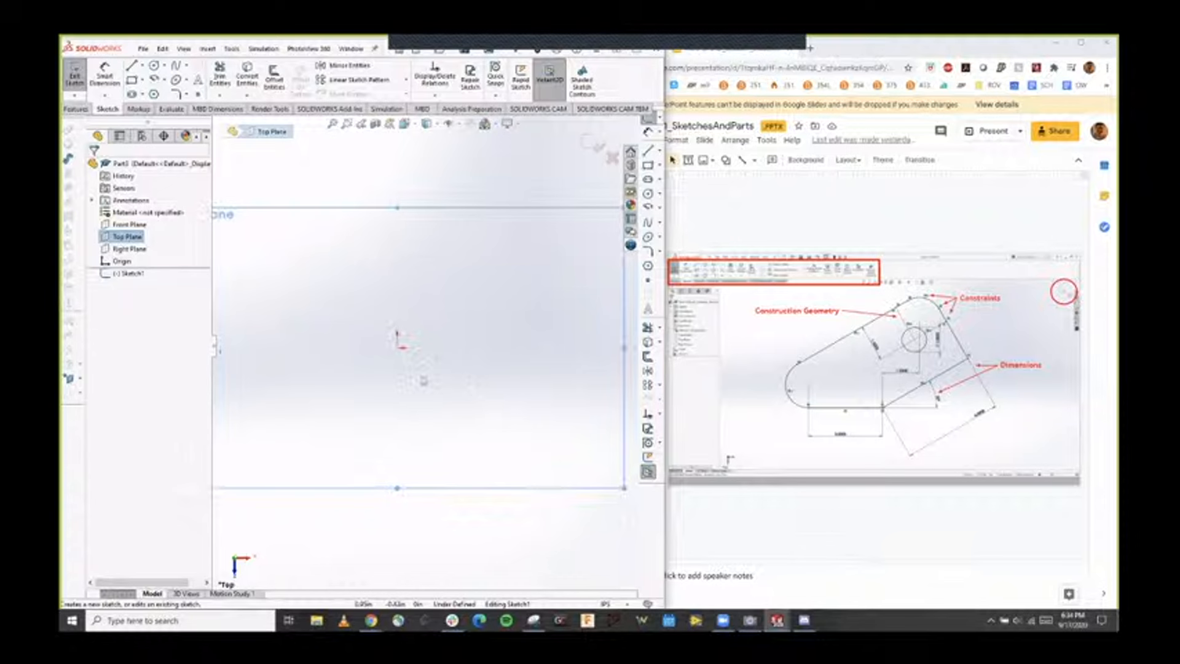
scroll(422, 377, "up", 1)
scroll(406, 368, "down", 1)
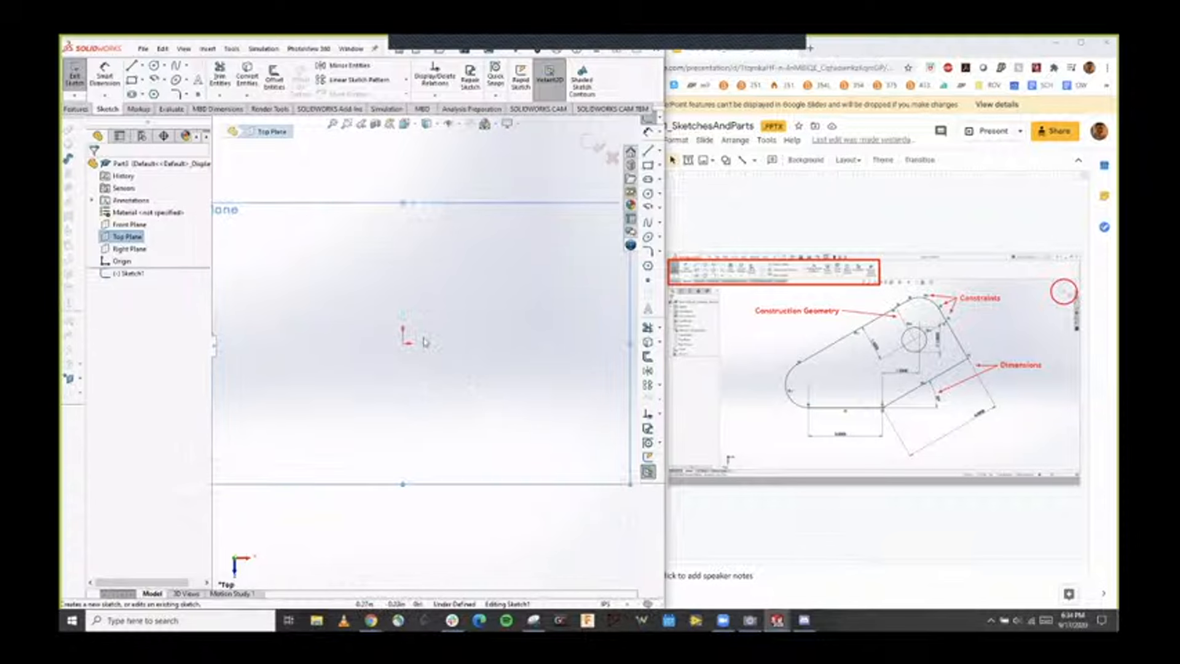
scroll(421, 339, "up", 1)
scroll(411, 332, "down", 1)
scroll(397, 314, "up", 1)
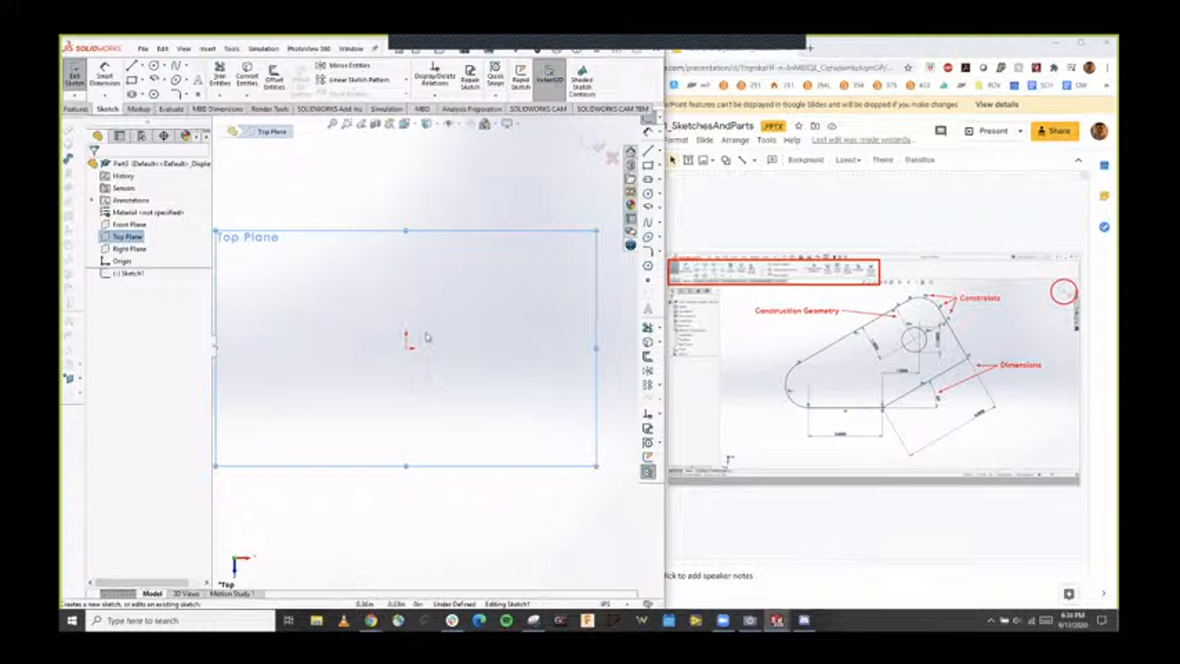
scroll(430, 343, "up", 1)
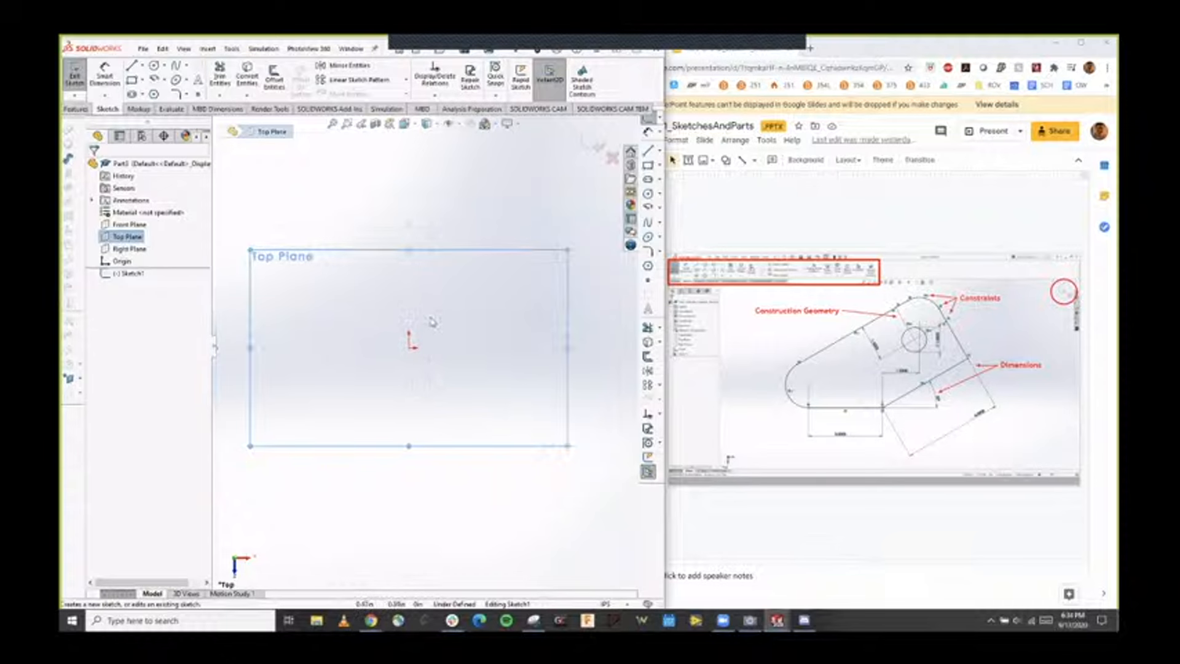
scroll(394, 349, "down", 2)
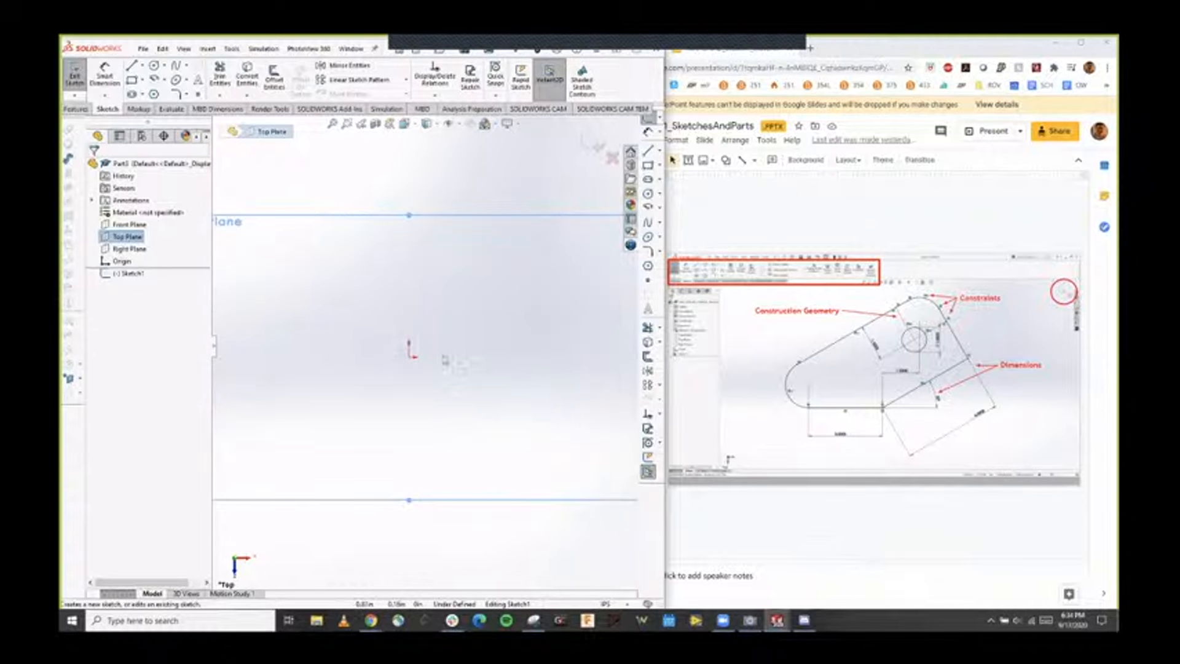
scroll(445, 360, "down", 1)
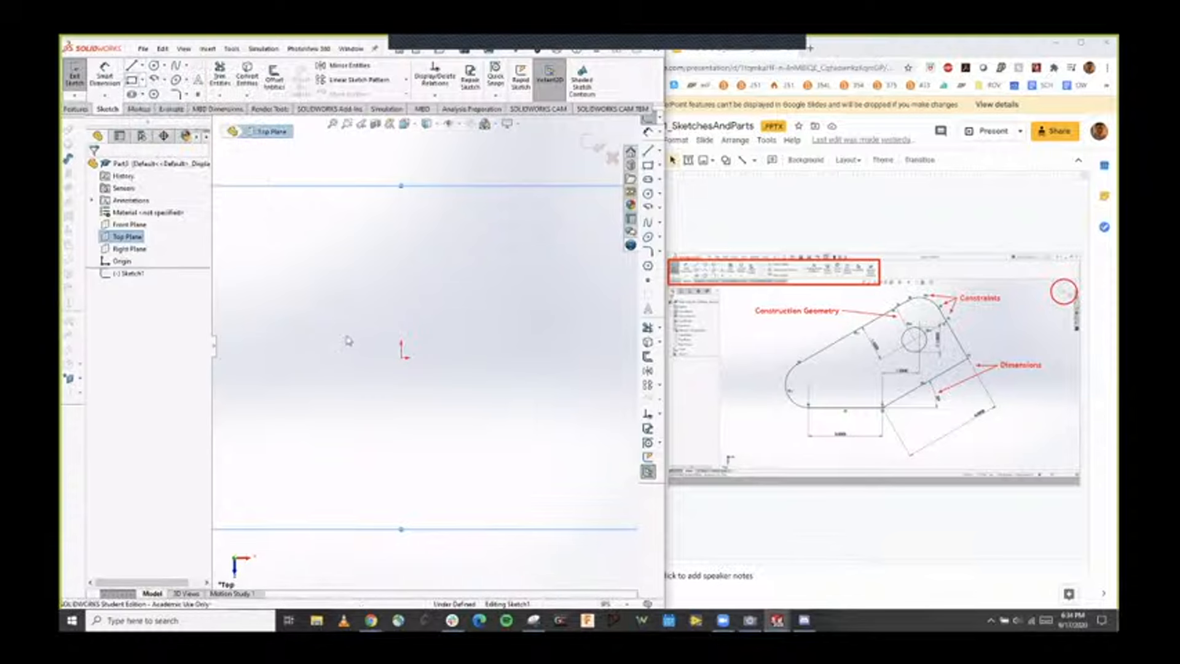
Draw two connected lines, one rising rightward from the origin and a shorter one continuing up and to the left from its end.
left_click(384, 323)
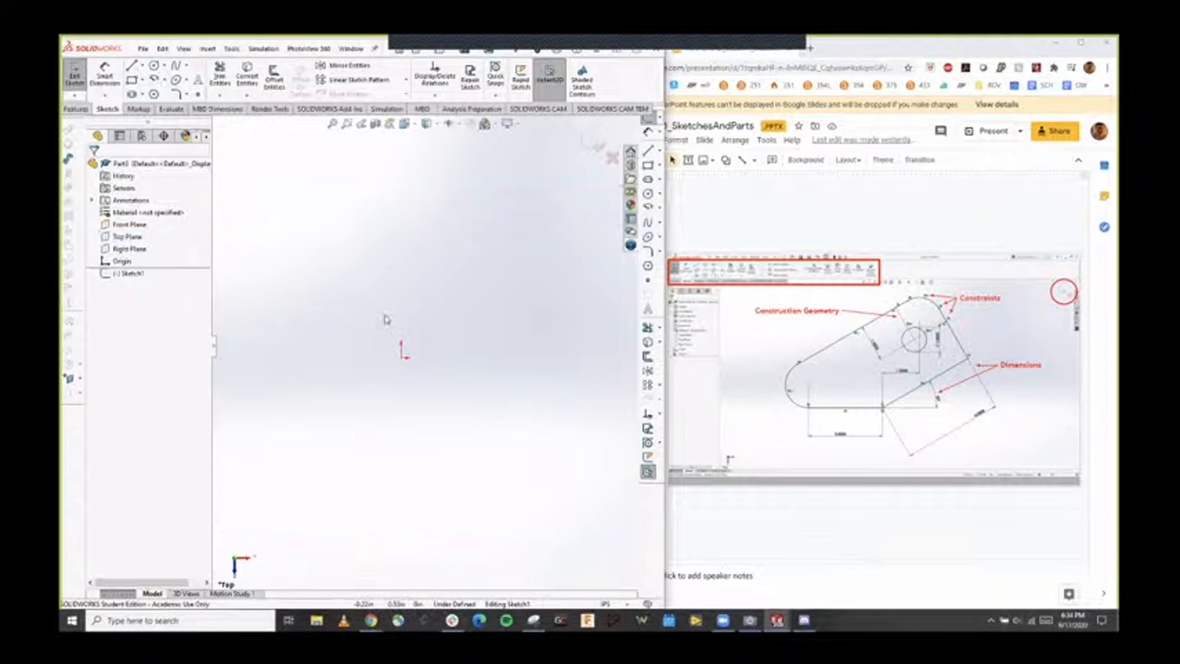
key("l")
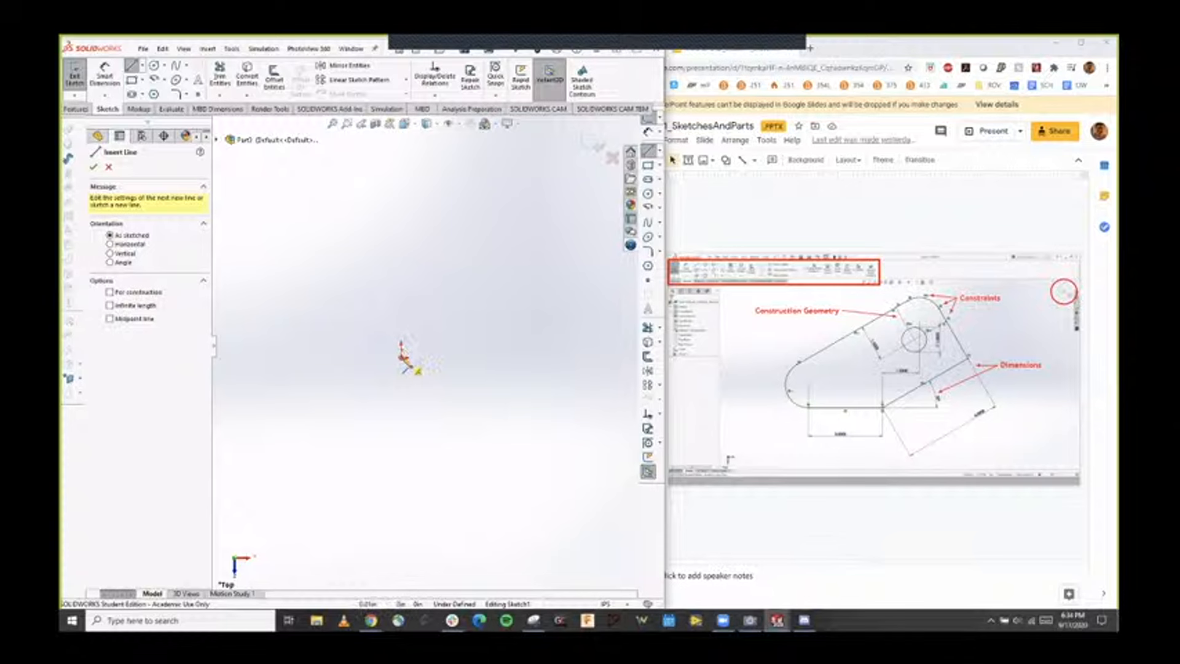
left_click(405, 356)
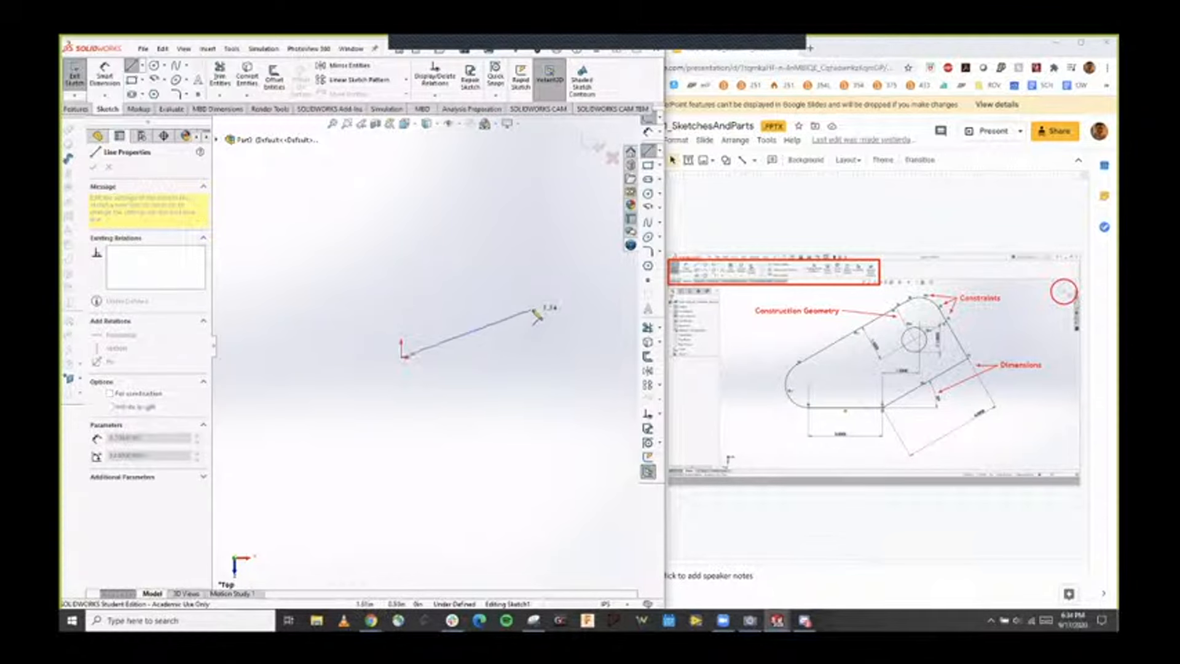
left_click(557, 278)
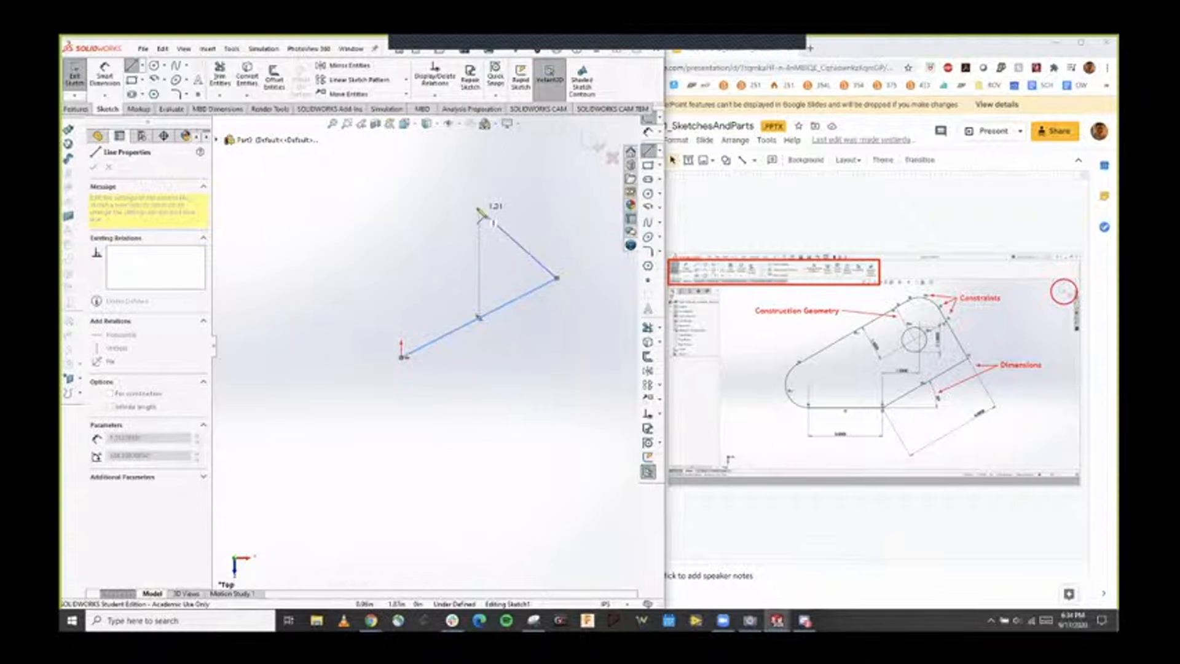
left_click(490, 193)
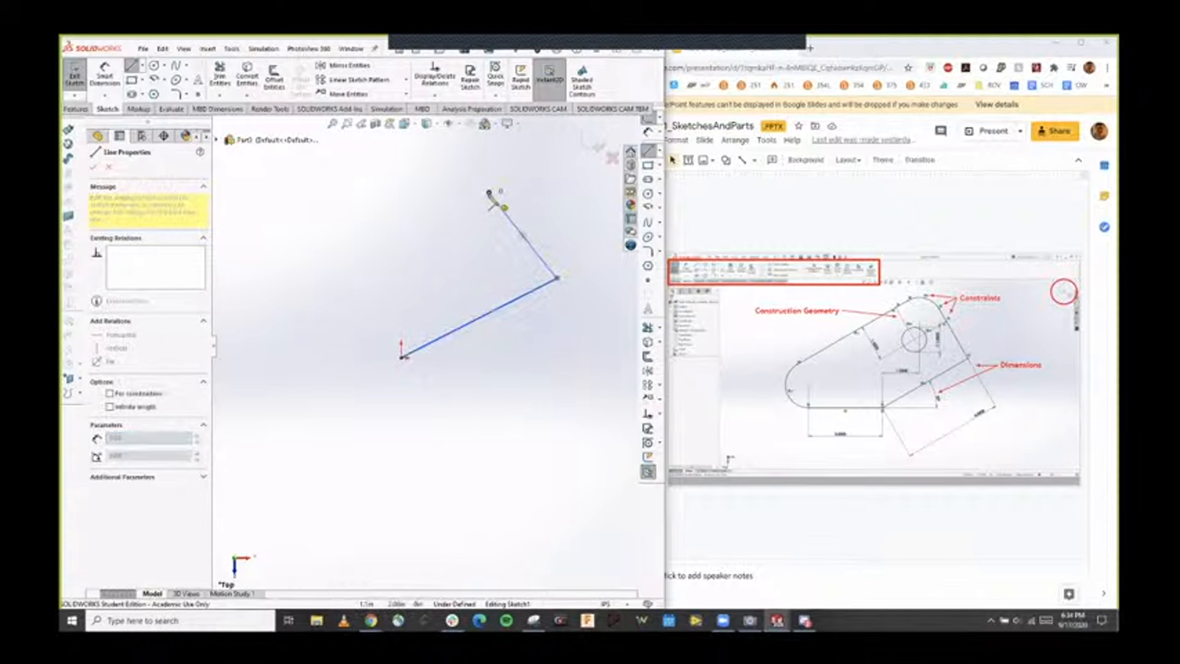
key("Escape")
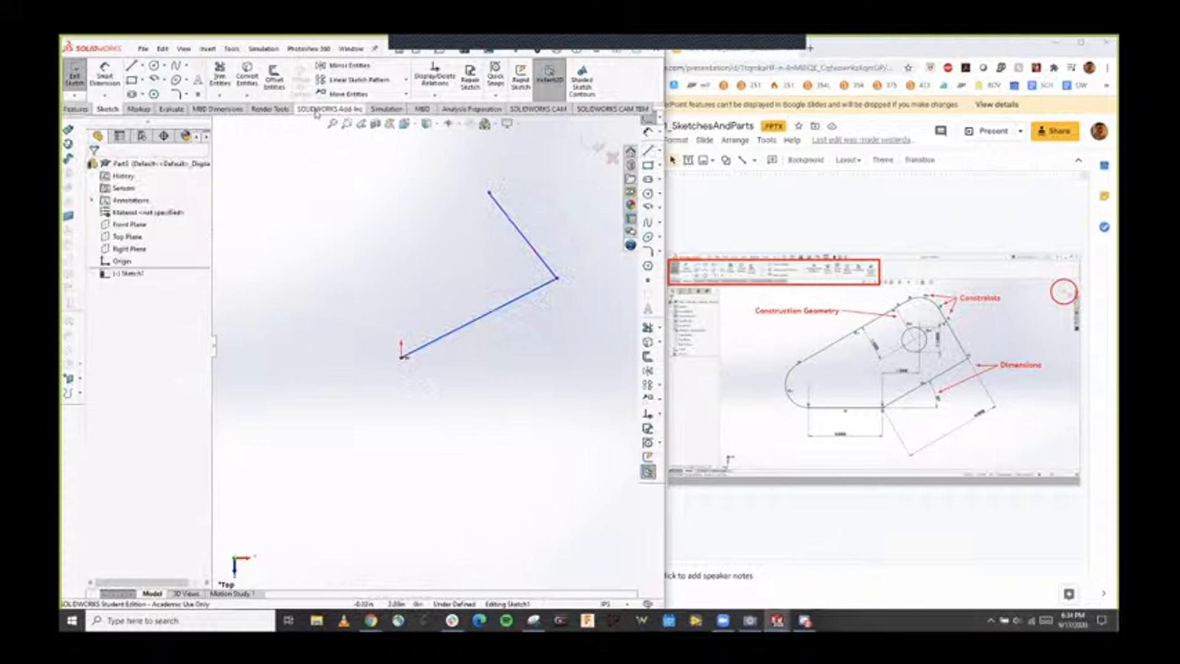
Add an upward-bulging three-point arc from the shorter line's free upper end to a point level with it on the left.
left_click(164, 80)
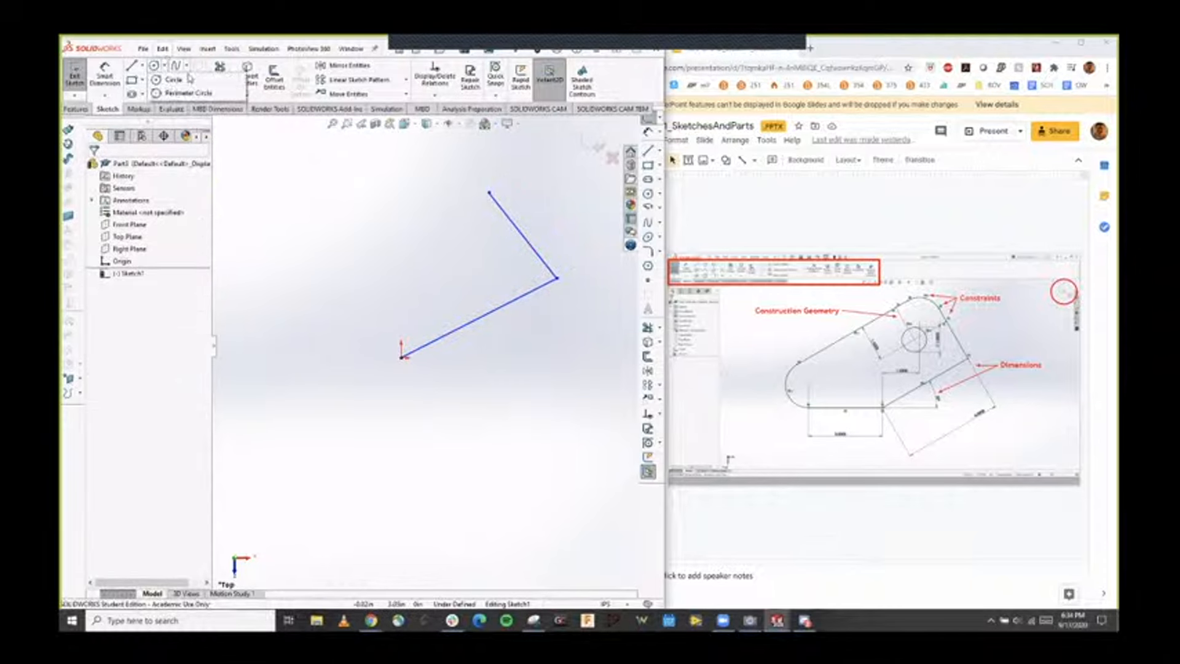
left_click(186, 65)
left_click(164, 80)
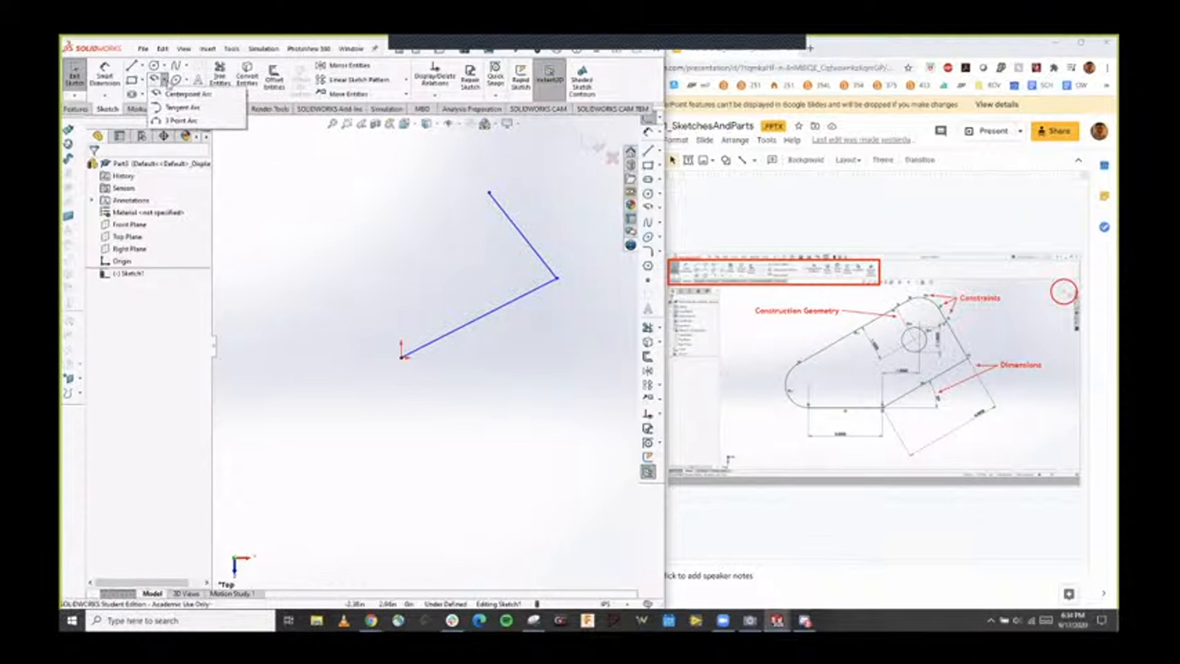
left_click(166, 82)
left_click(166, 82)
left_click(175, 121)
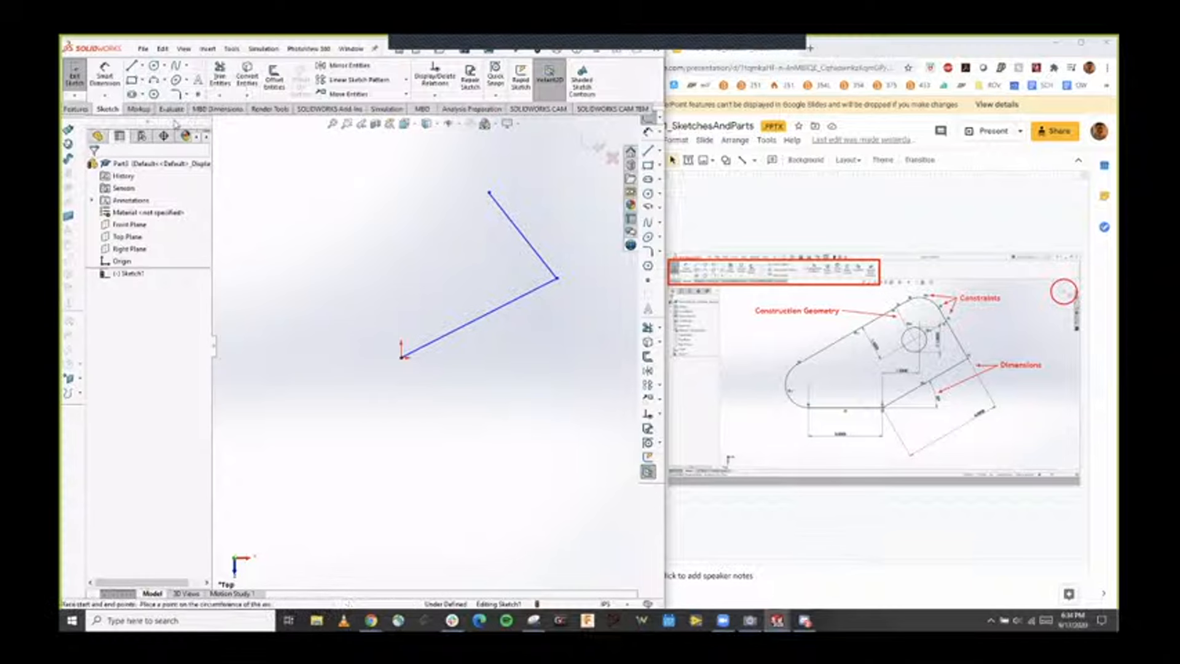
left_click(490, 194)
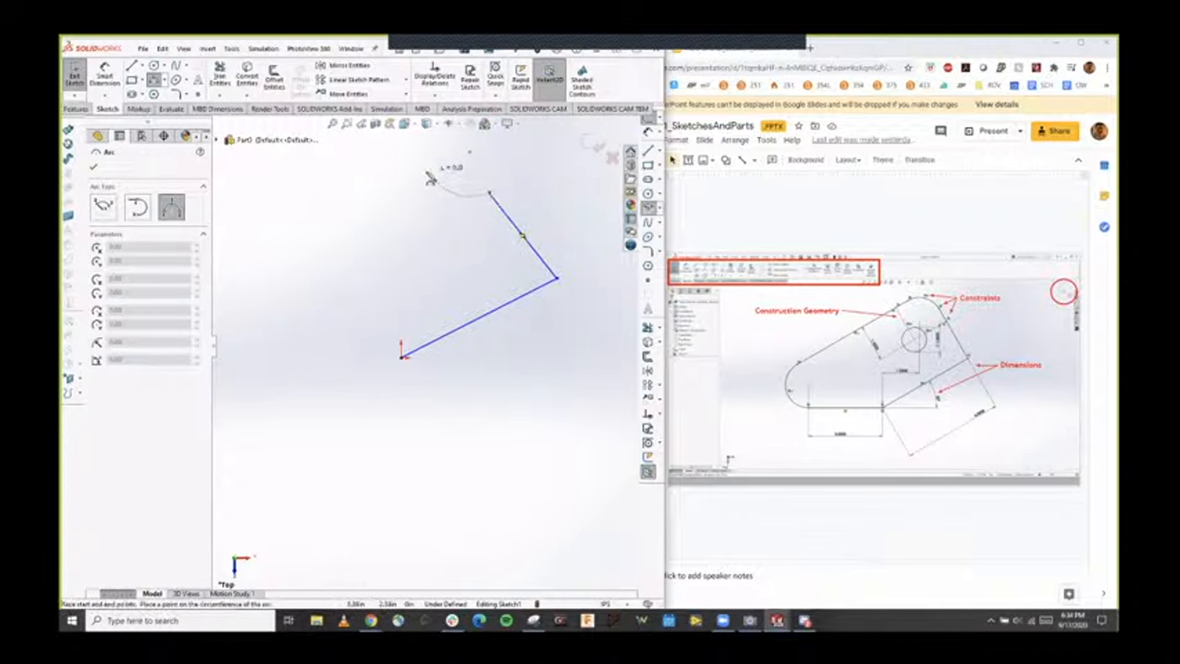
left_click(403, 194)
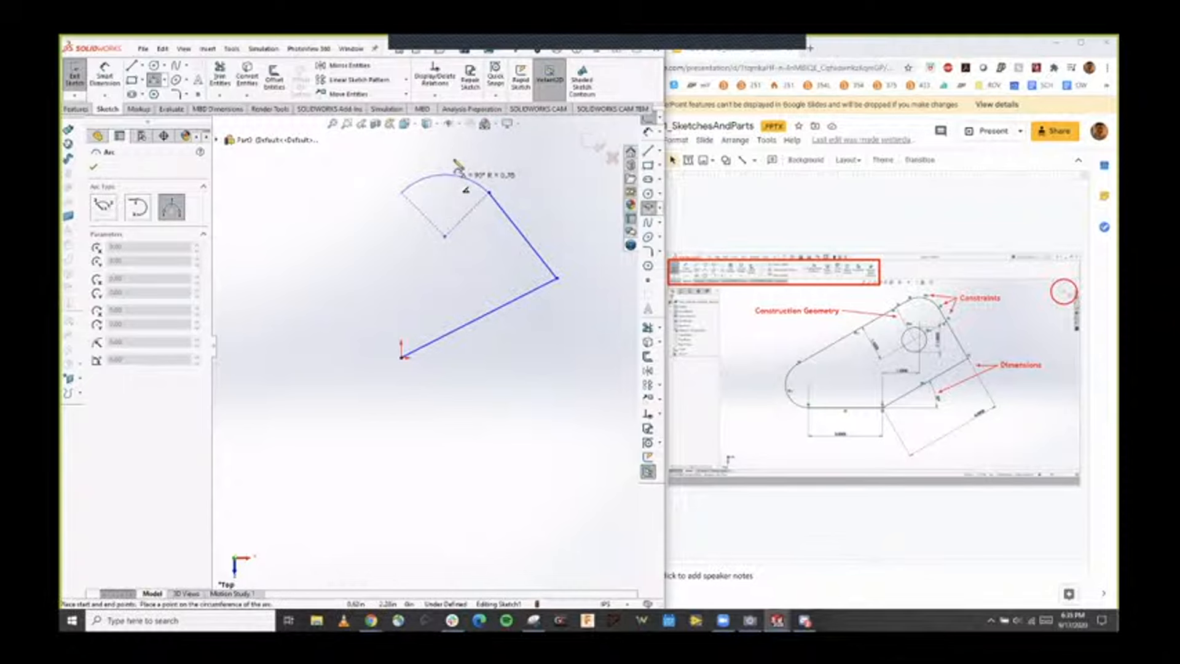
left_click(456, 171)
key("Escape")
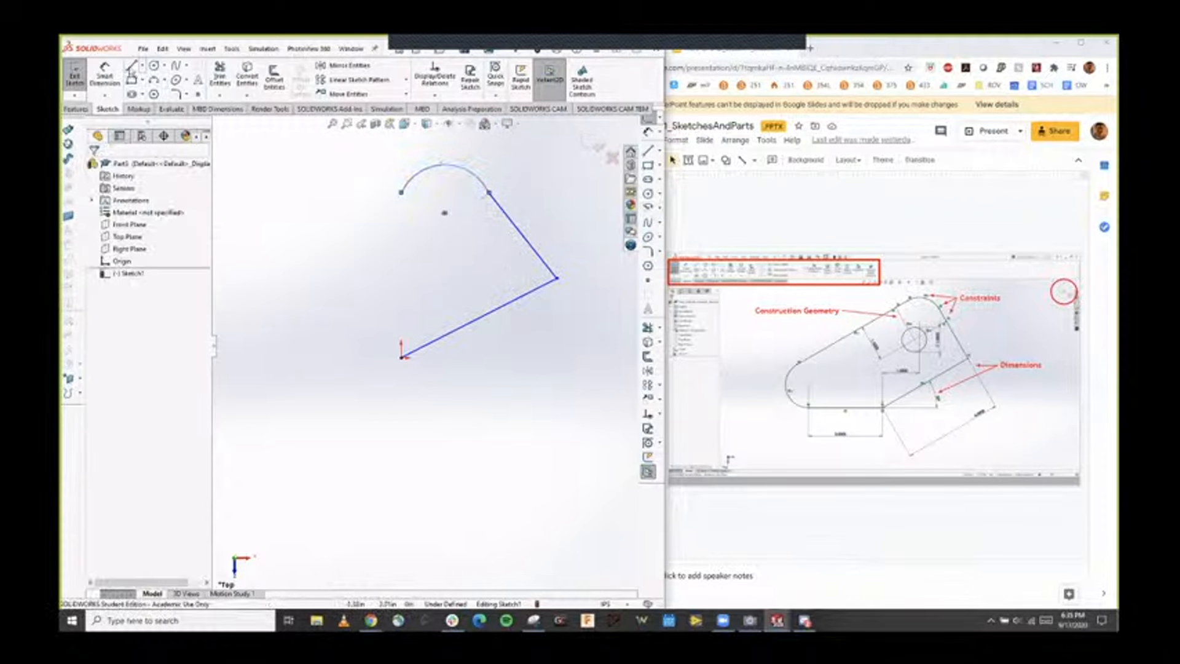
Draw a line about 2.3 in long sloping down and left from the upper arc's left end.
left_click(131, 66)
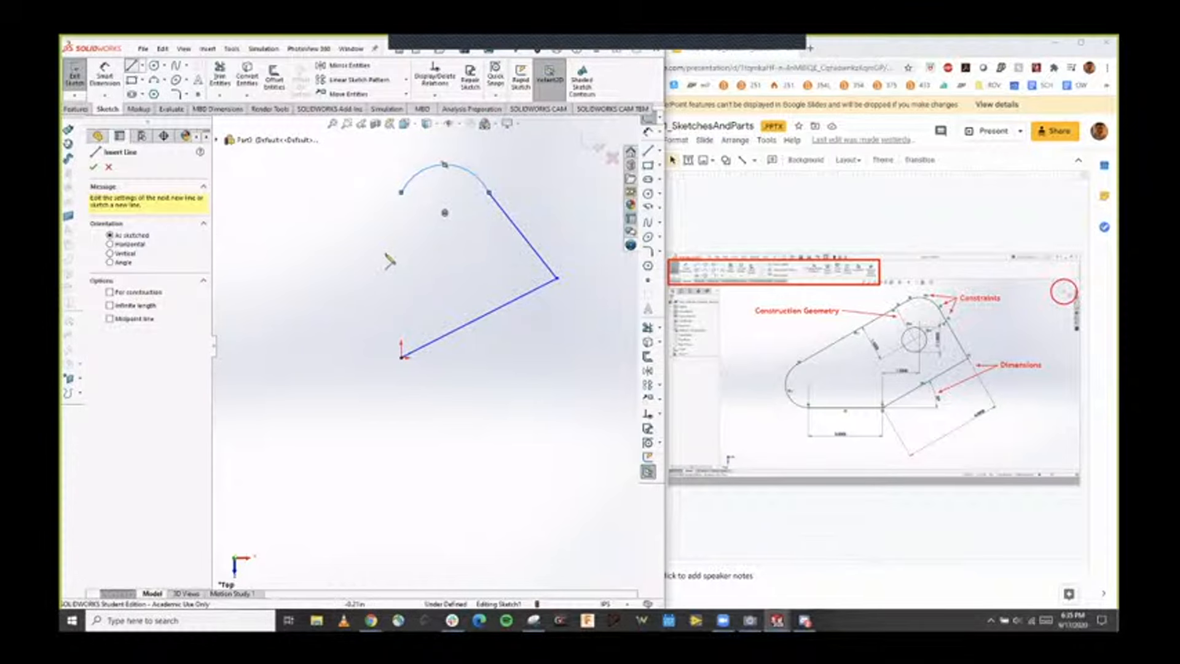
left_click(402, 192)
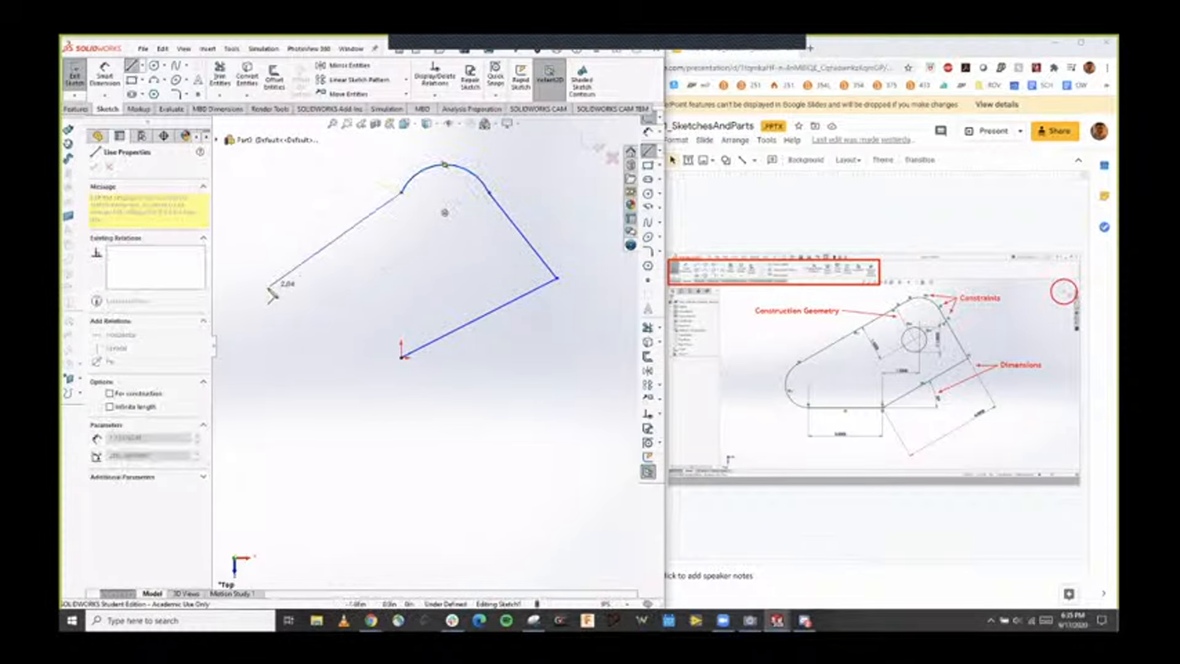
left_click(258, 304)
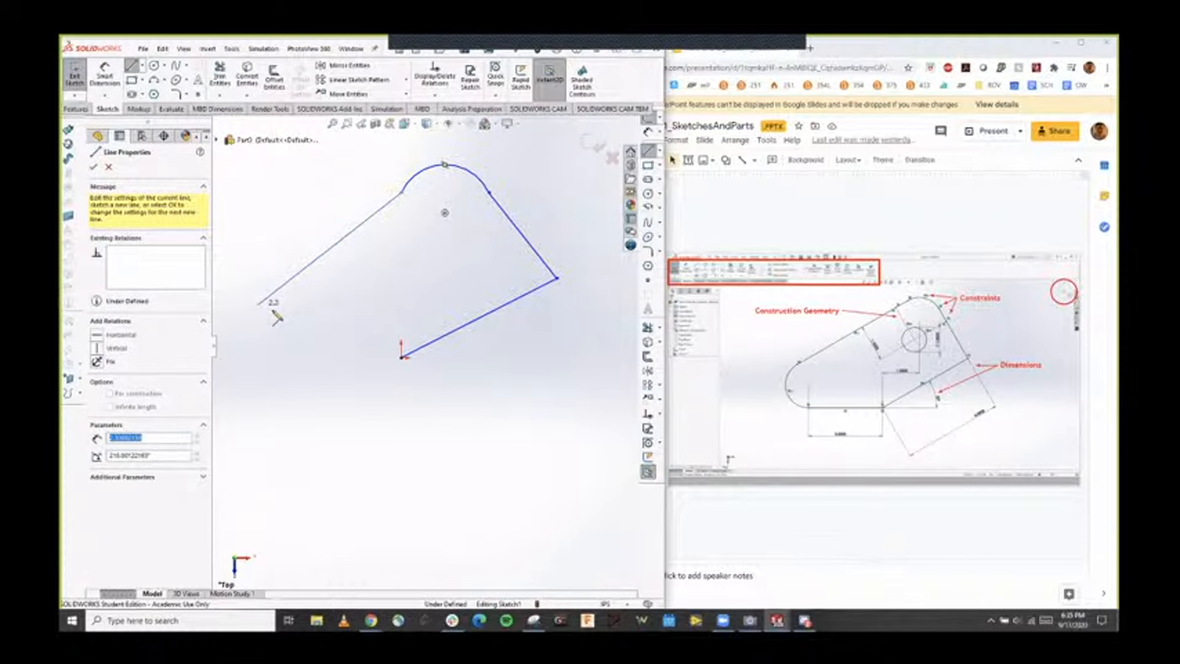
key("Escape")
Draw a centerpoint arc of about 167° from the sloping line's lower end, curving around the profile's left end.
left_click(165, 81)
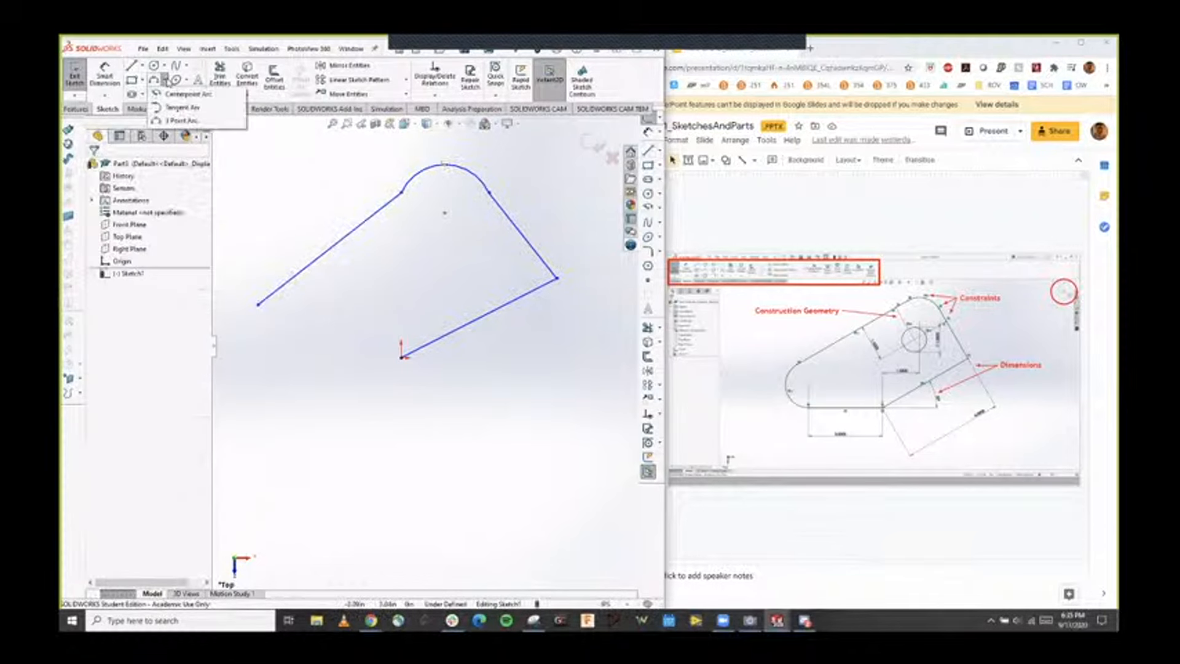
mouse_move(158, 86)
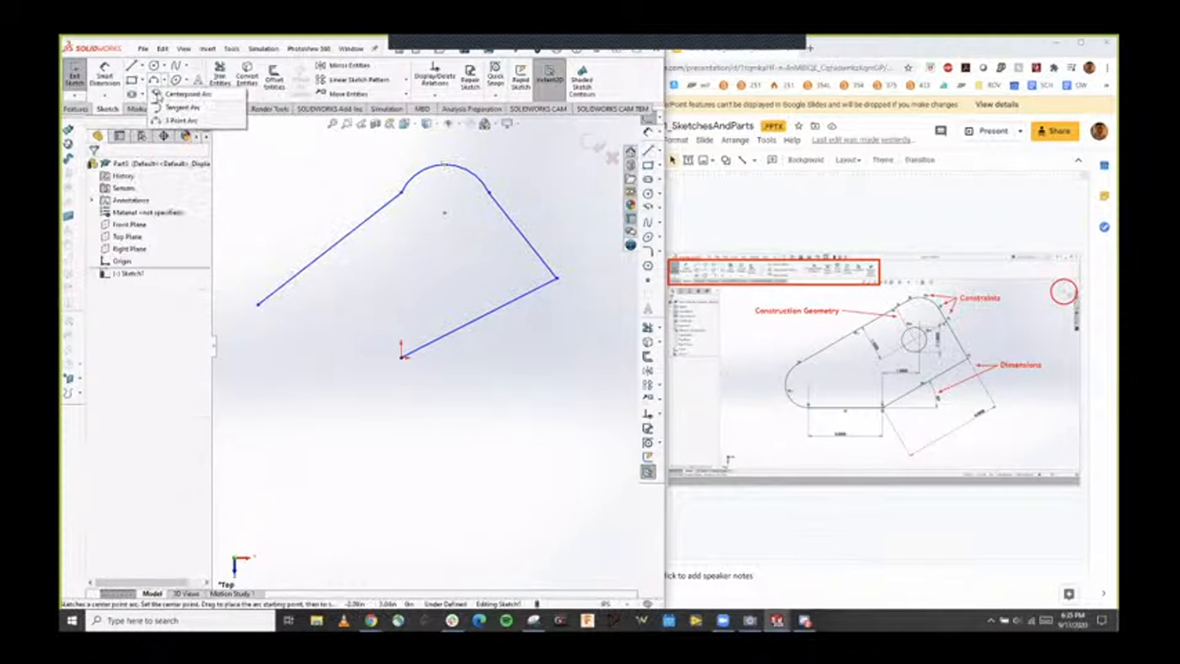
left_click(163, 94)
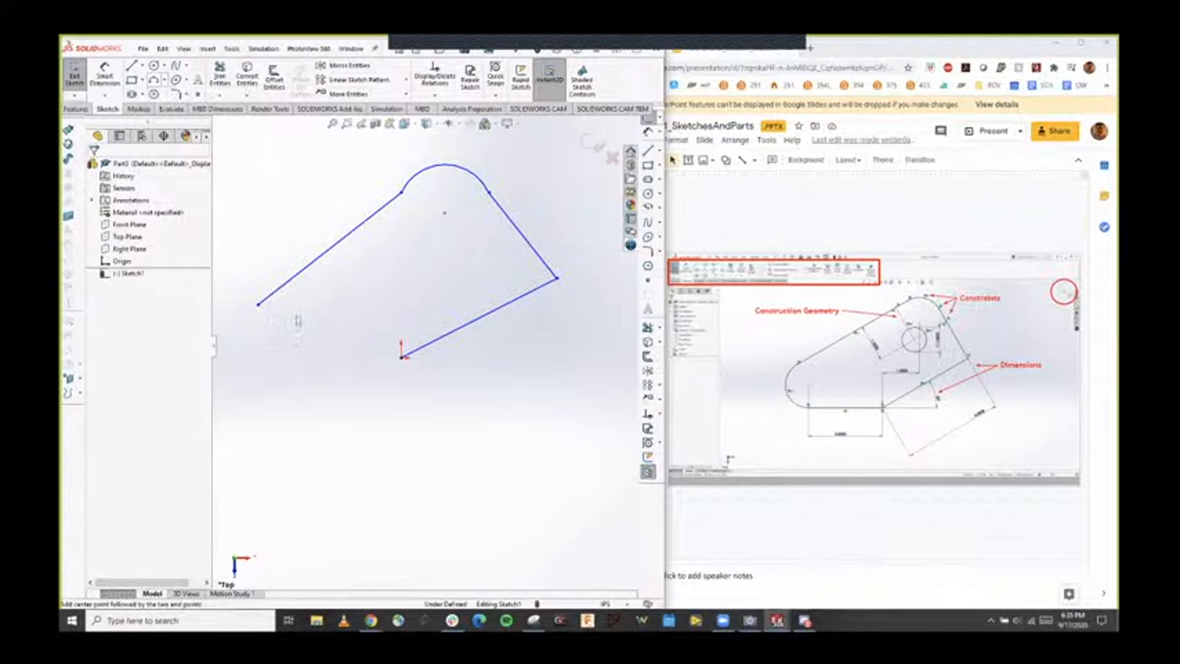
left_click(278, 340)
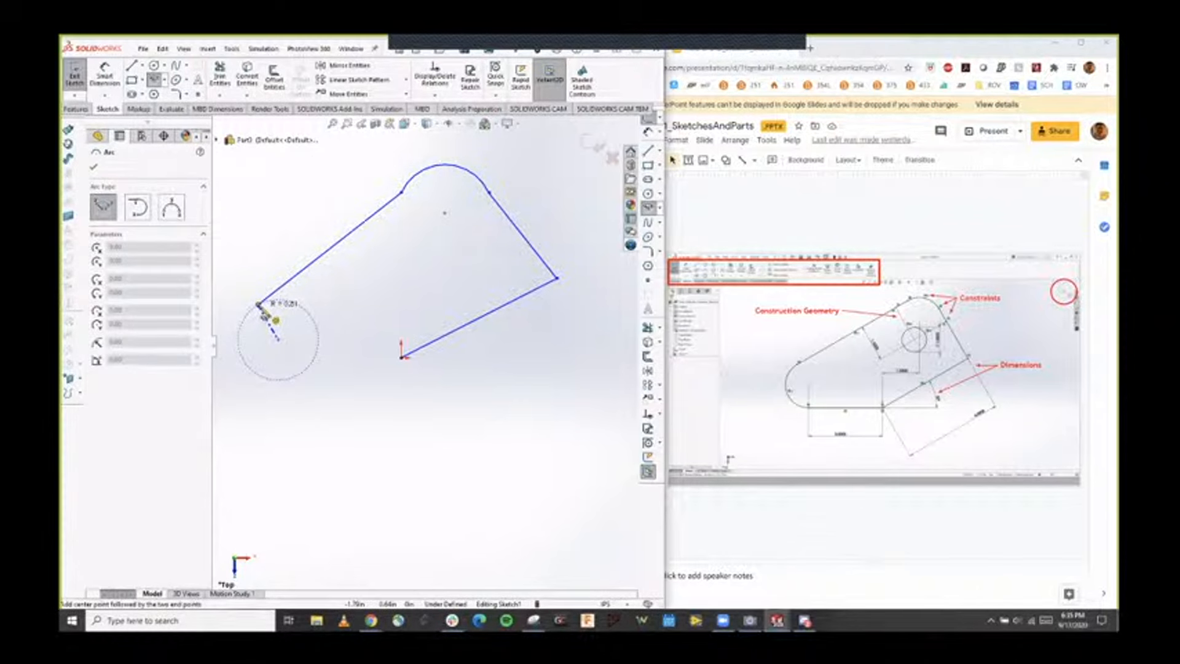
left_click(259, 304)
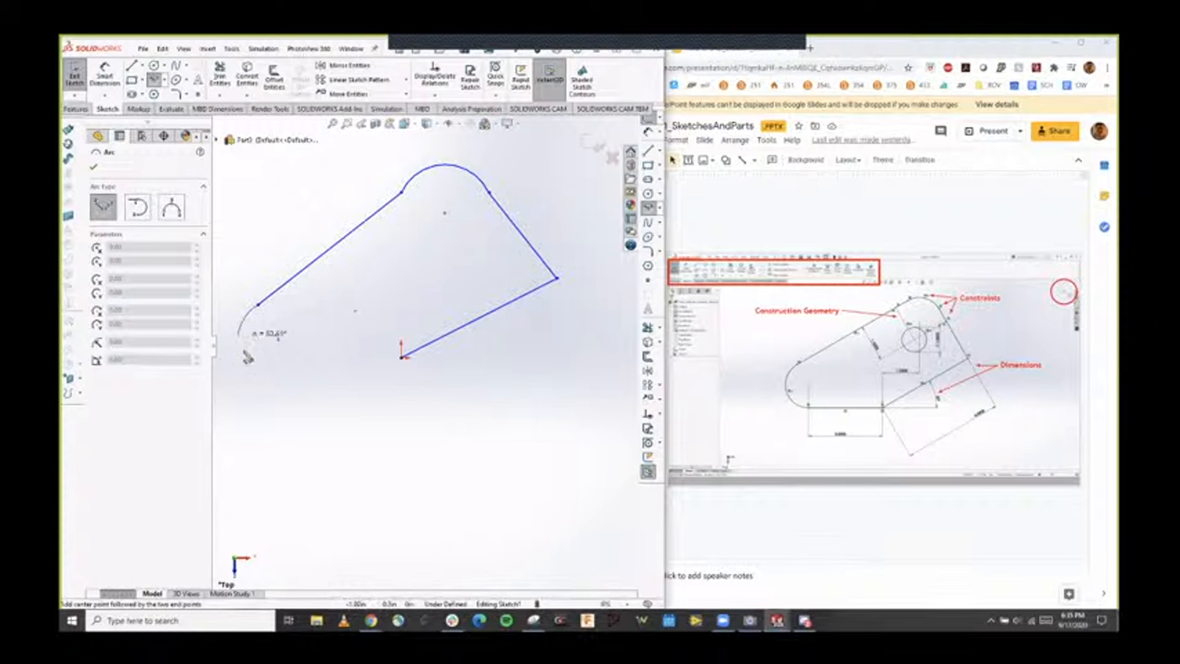
left_click(294, 388)
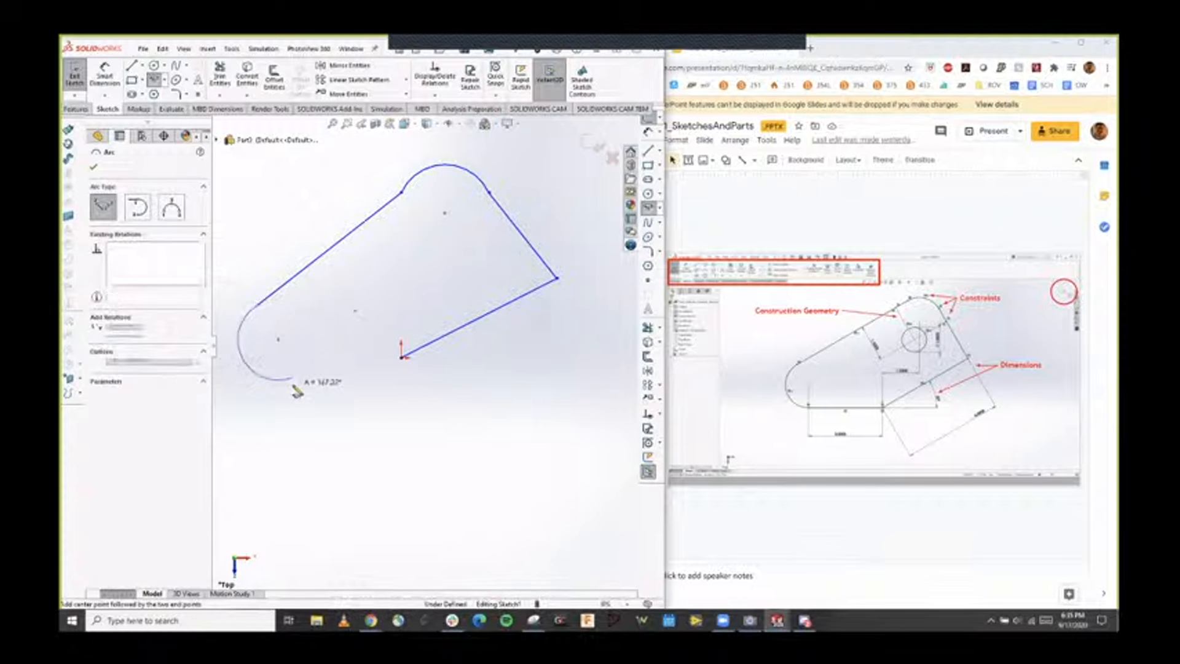
key("Escape")
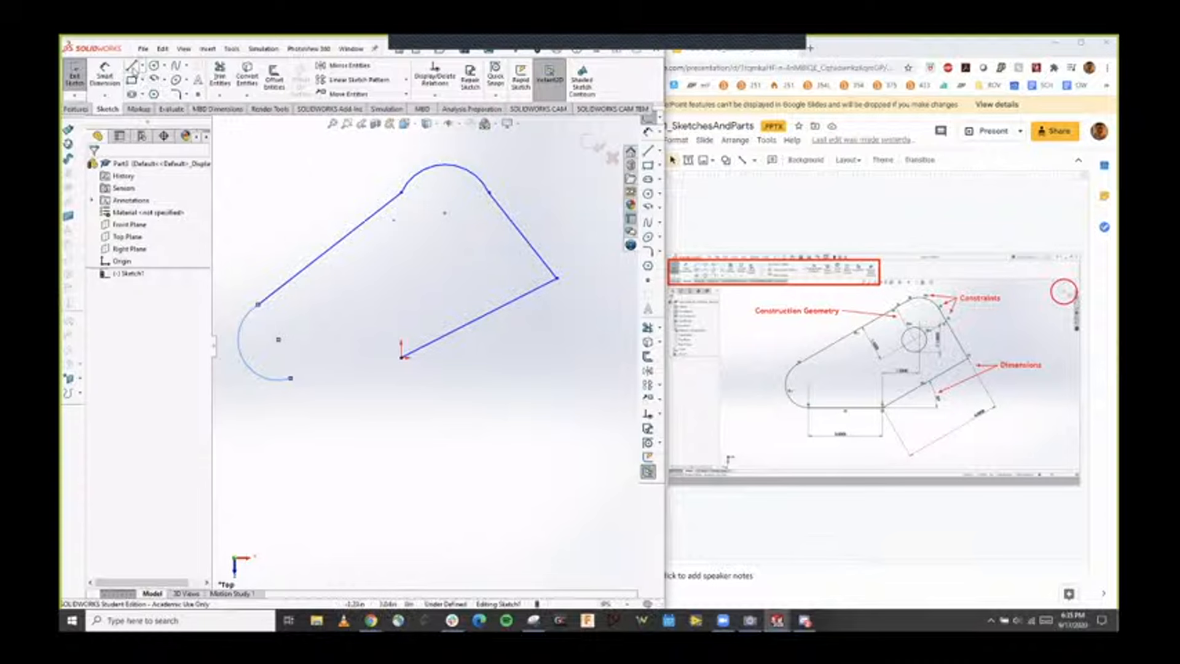
Close the profile with a line from the left arc's lower end to the origin.
left_click(131, 66)
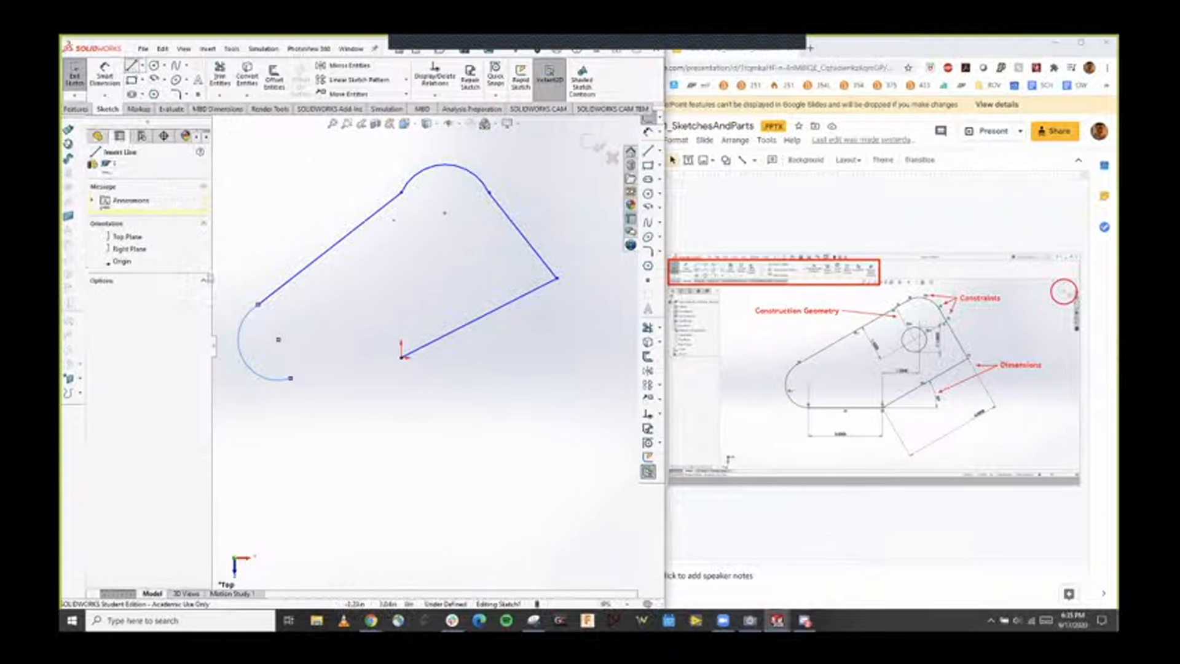
left_click(292, 379)
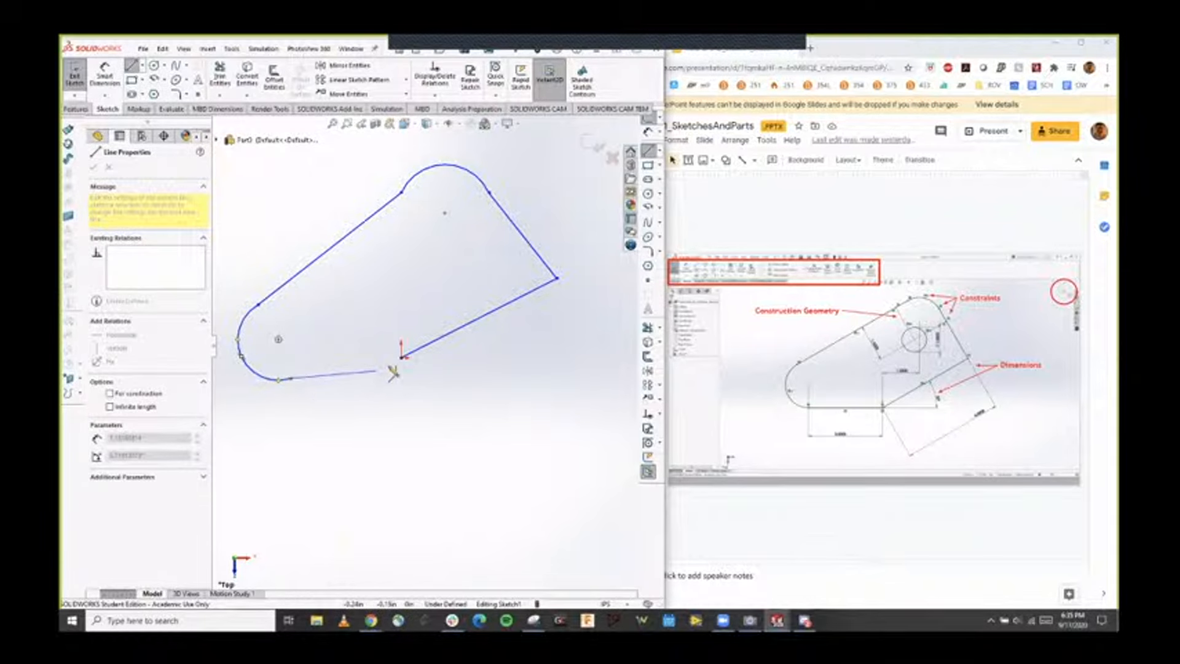
left_click(402, 358)
key("Escape")
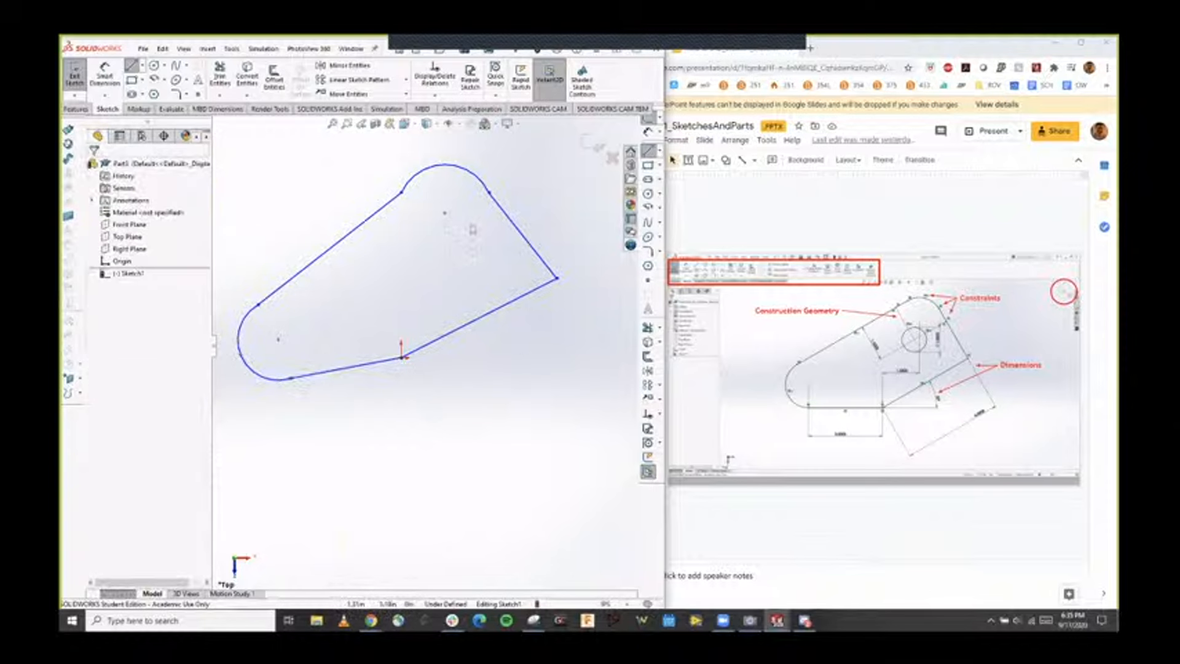
Draw a circle about 0.33 in in radius inside the profile, just below the upper arc's center.
left_click(154, 66)
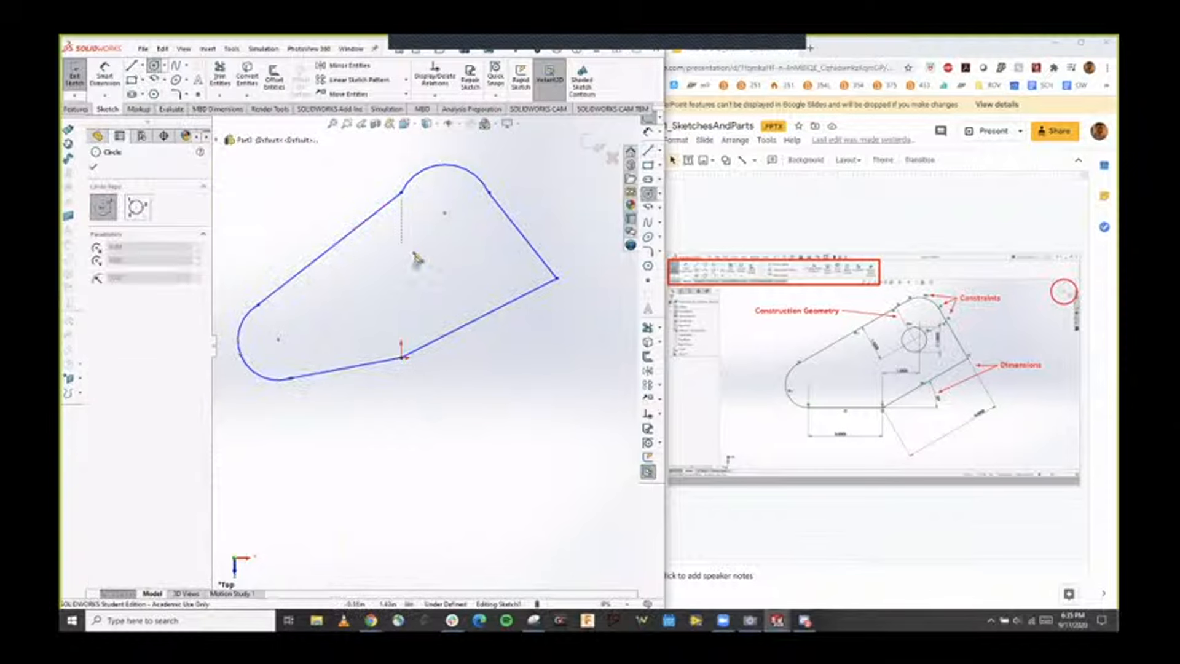
left_click(438, 251)
left_click(457, 269)
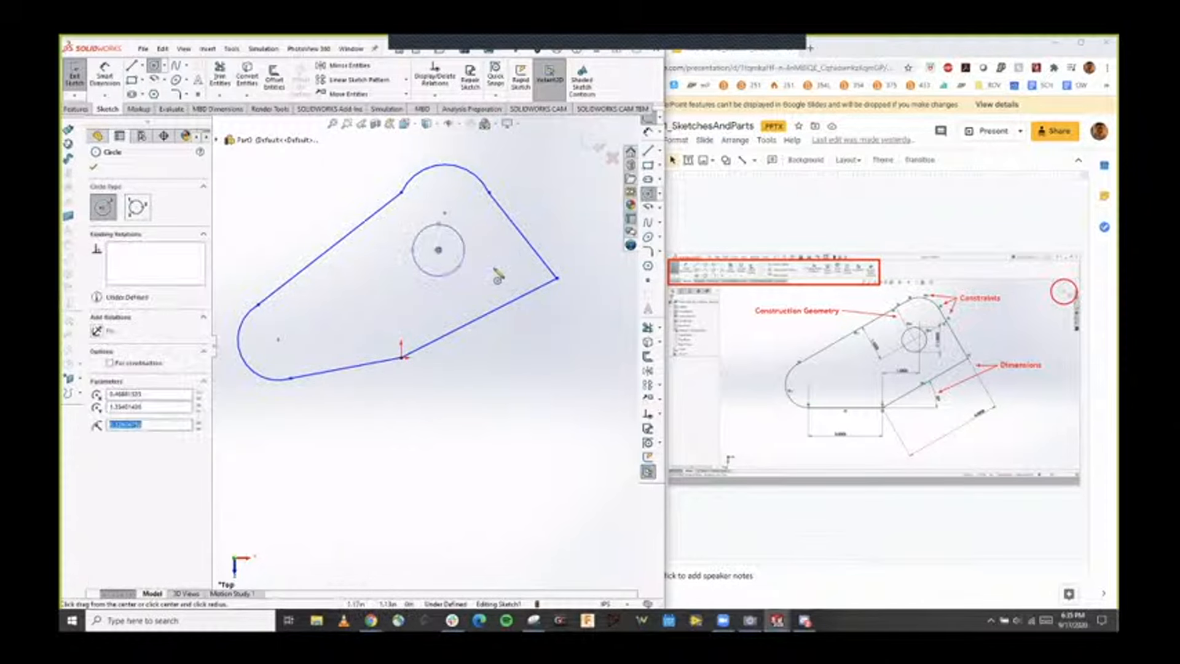
key("Escape")
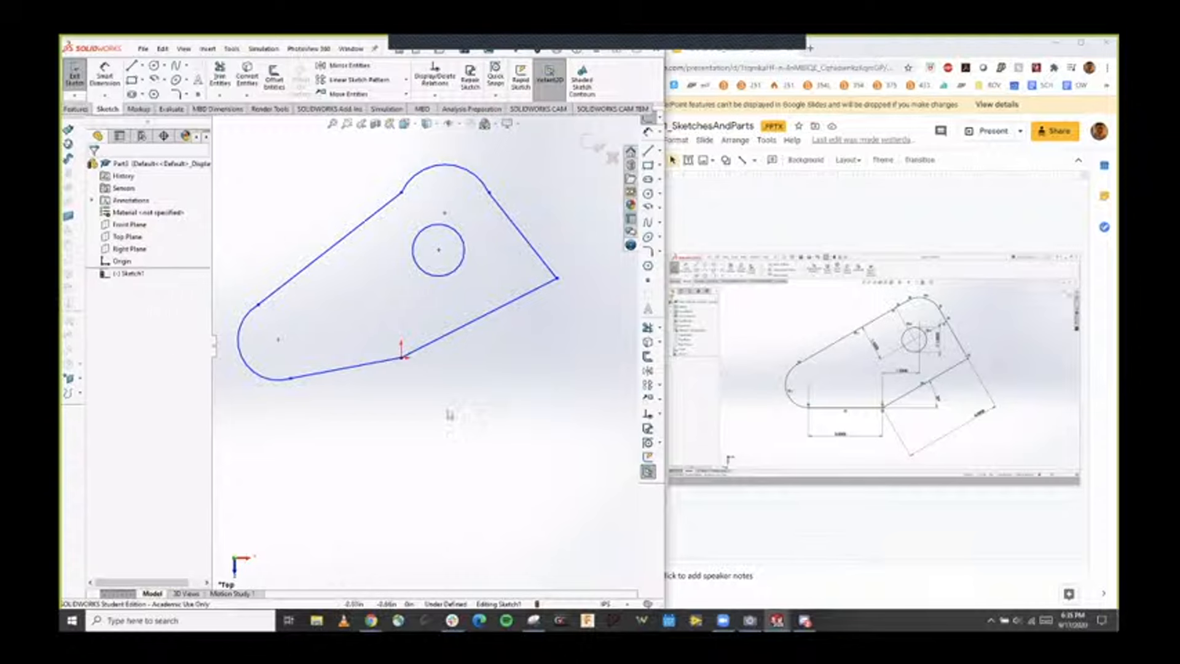
Move the left arc's lower endpoint to the left along the profile's underside and nudge its upper endpoint slightly inward.
left_click_drag(289, 376, 282, 370)
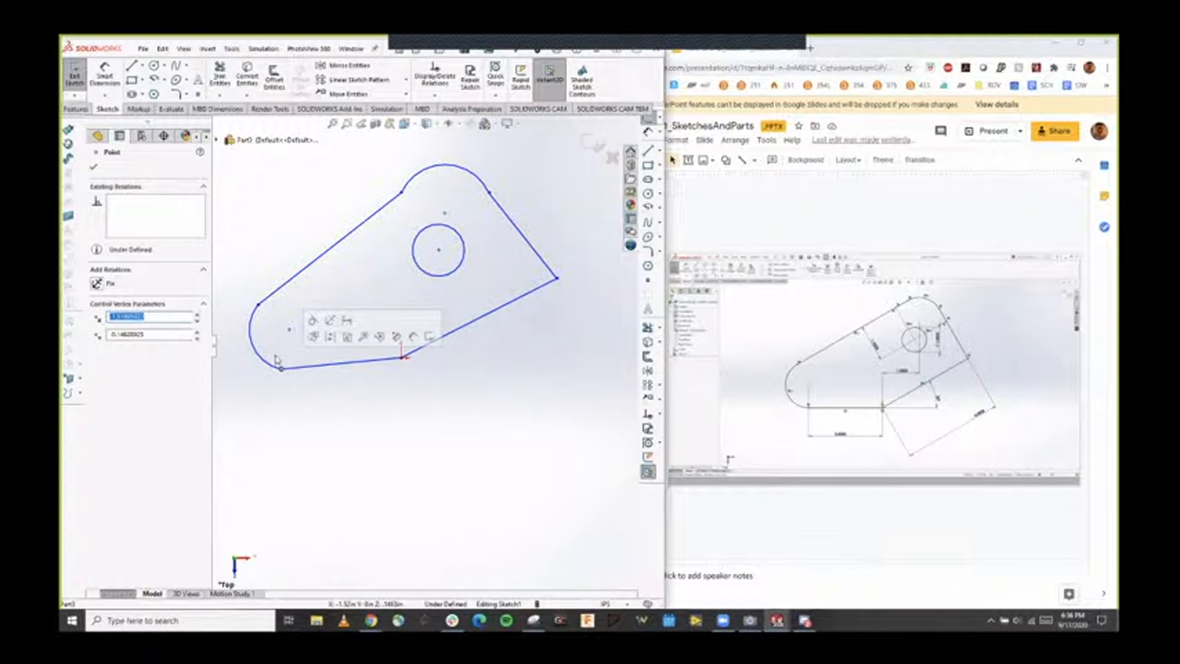
mouse_move(283, 373)
left_mouse_down()
mouse_move(277, 359)
mouse_move(273, 384)
mouse_move(262, 378)
left_mouse_up()
left_click(303, 369)
left_click(260, 270)
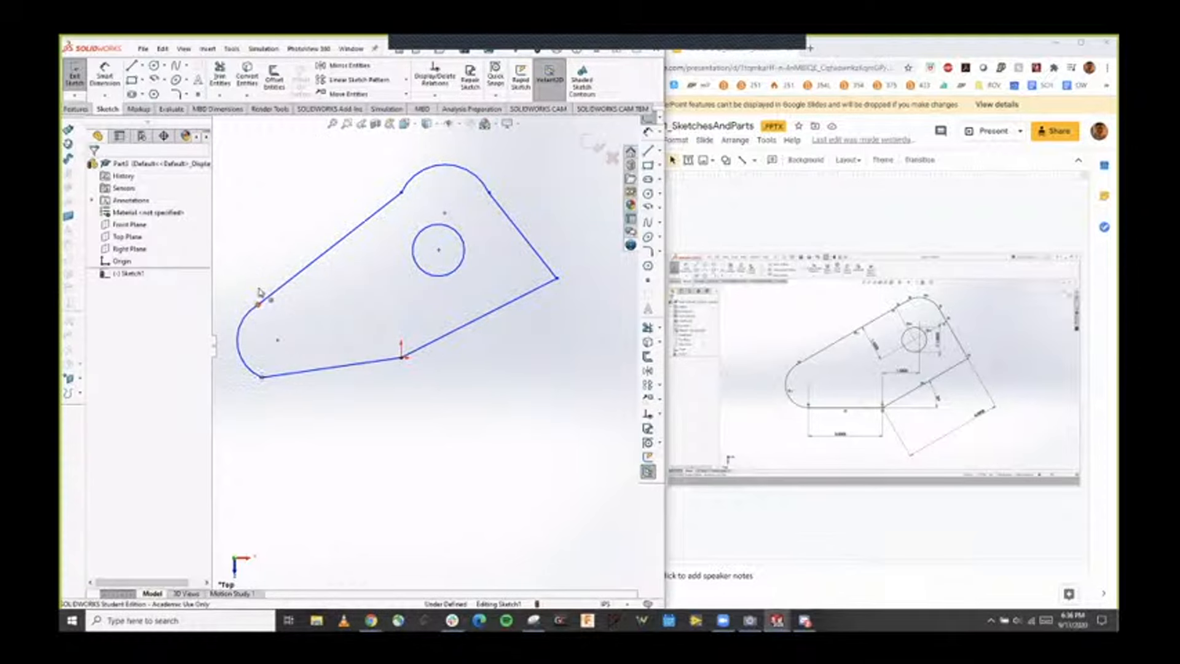
mouse_move(258, 305)
left_mouse_down()
mouse_move(268, 282)
mouse_move(237, 310)
mouse_move(242, 328)
mouse_move(261, 306)
left_mouse_up()
left_click(315, 417)
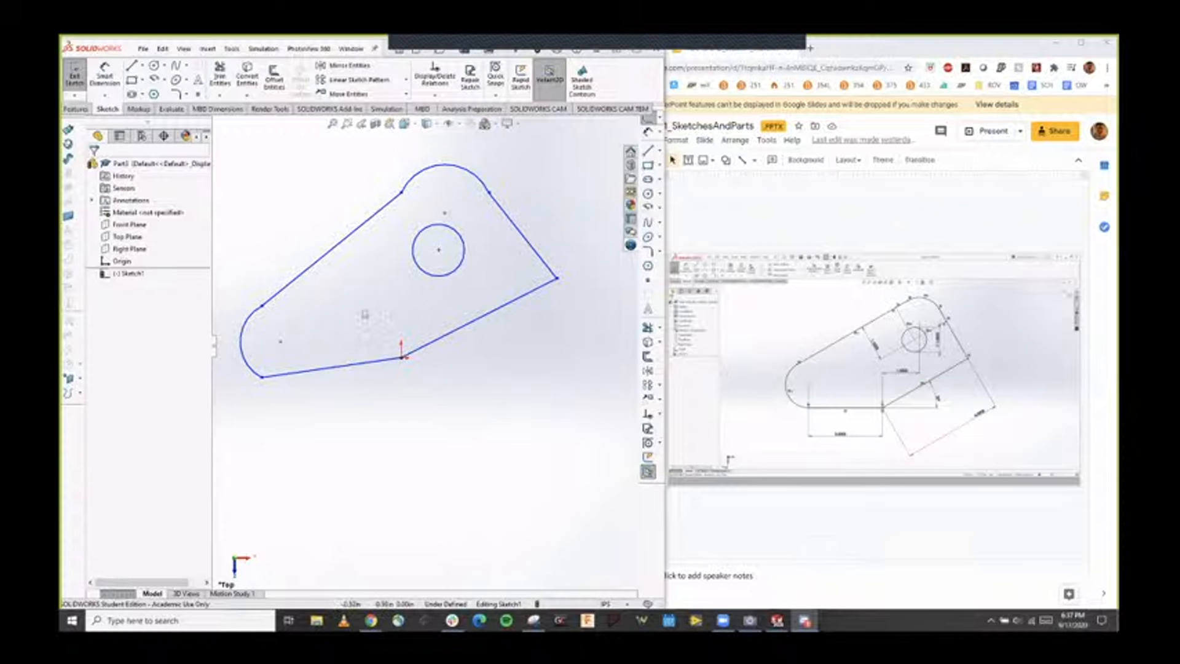
scroll(384, 301, "up", 2)
scroll(392, 287, "down", 1)
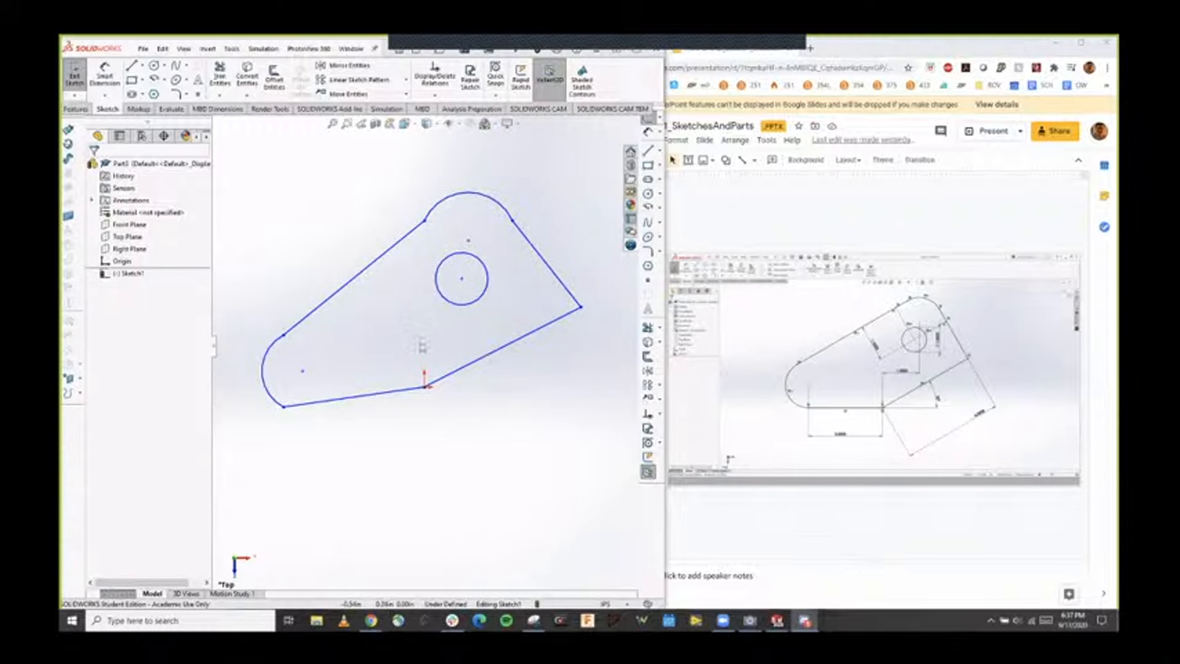
scroll(472, 350, "down", 1)
scroll(337, 340, "up", 1)
scroll(332, 334, "down", 1)
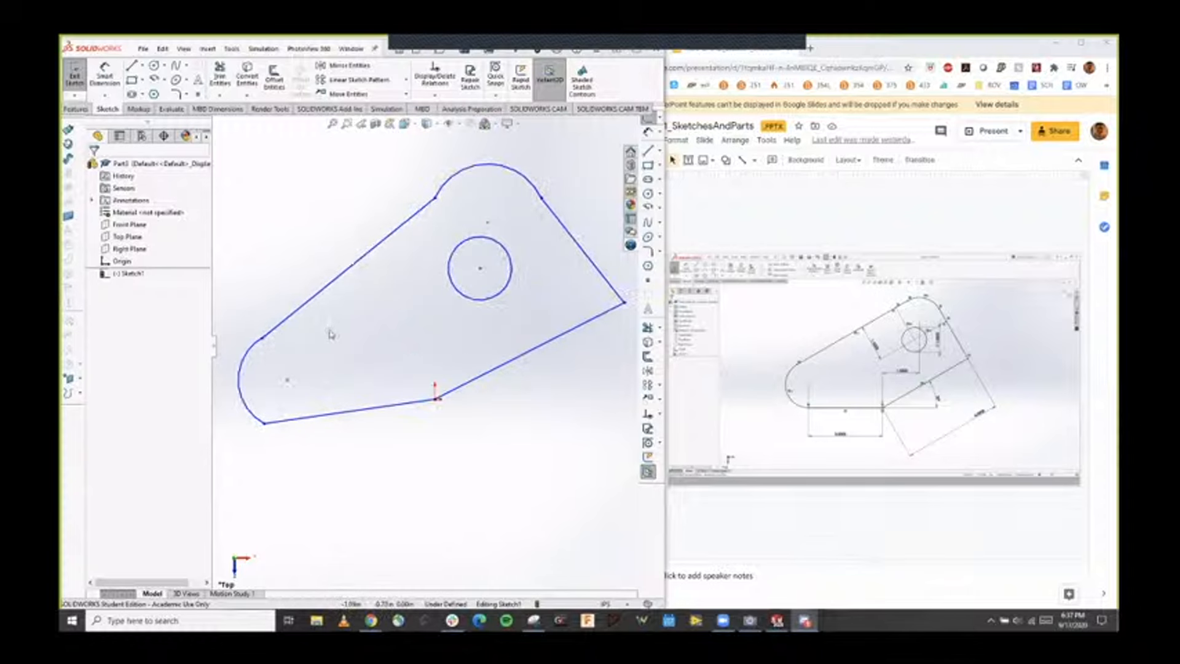
scroll(418, 323, "up", 1)
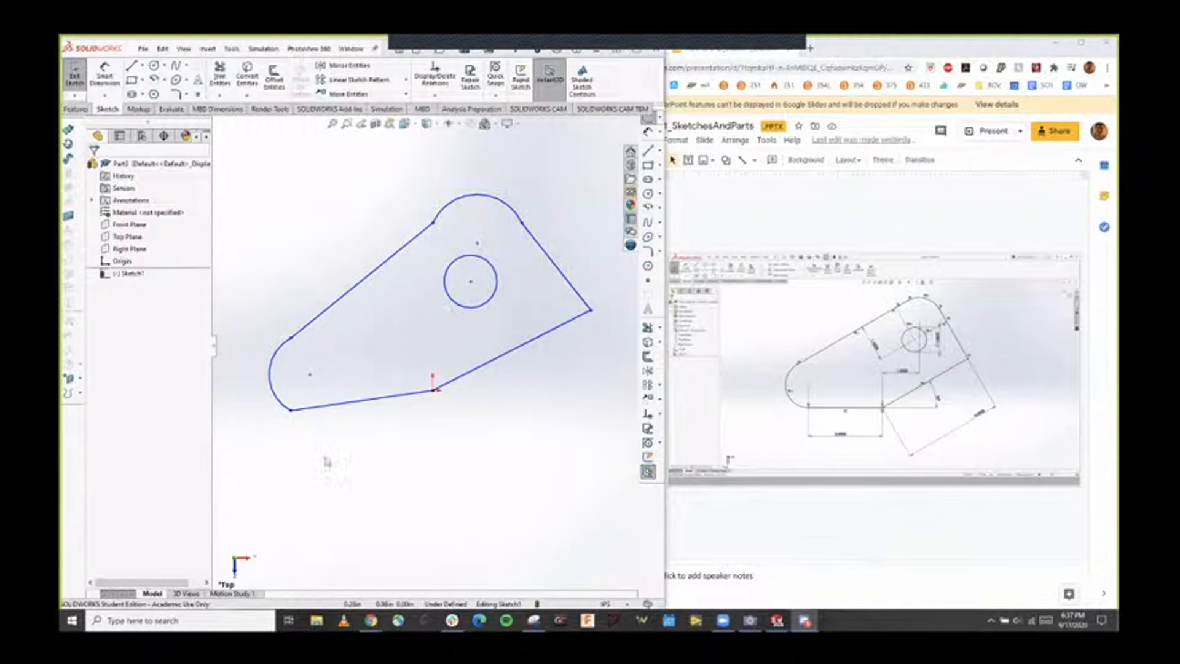
Move the left arc's lower endpoint slightly up and to the right, keeping the bottom line at a slight slope.
left_click_drag(291, 410, 295, 398)
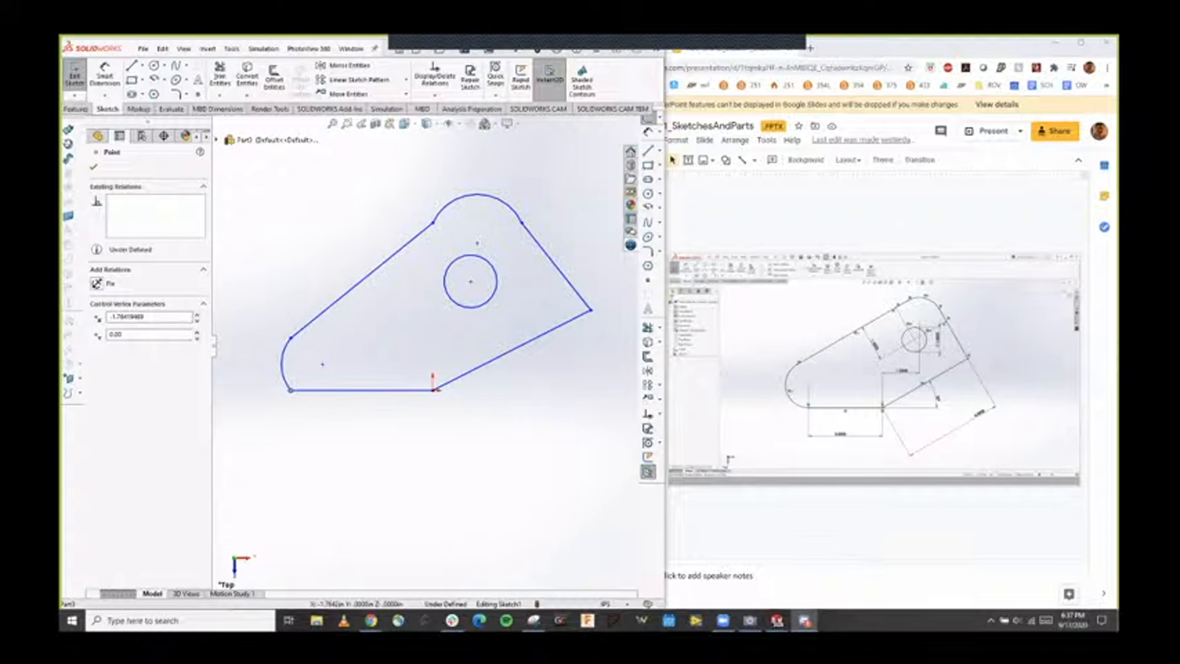
left_click(399, 405)
left_click_drag(291, 391, 300, 401)
left_click(377, 423)
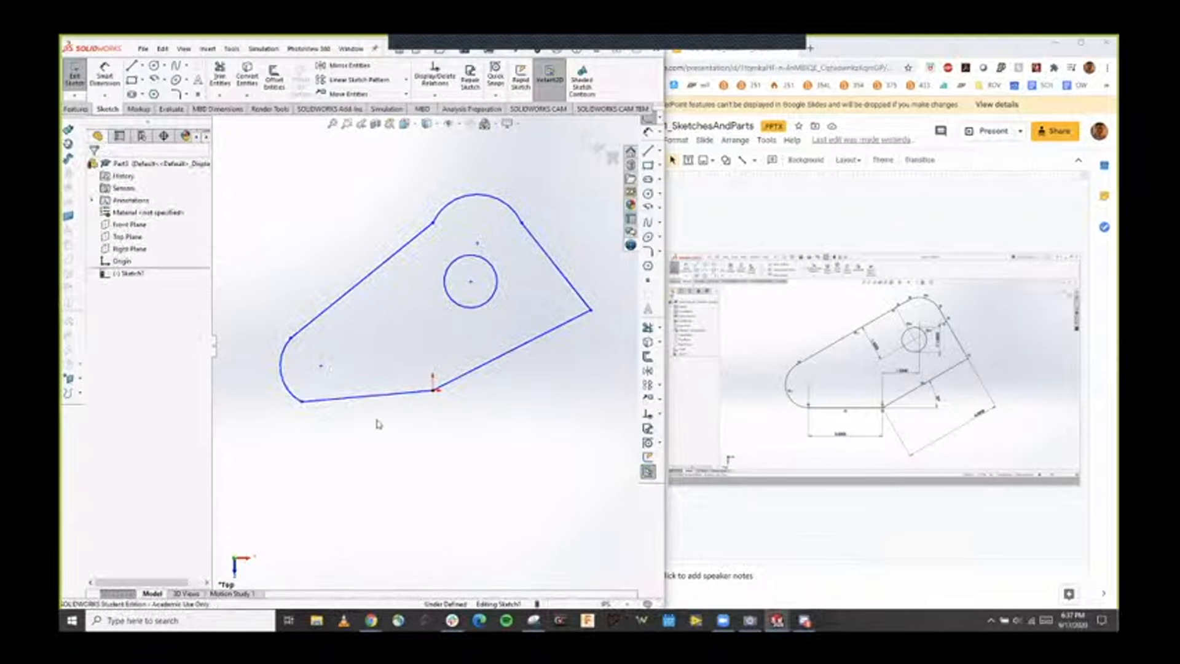
Add a Horizontal relation to the profile's bottom line between the left arc and the origin.
scroll(420, 406, "down", 1)
scroll(437, 358, "up", 1)
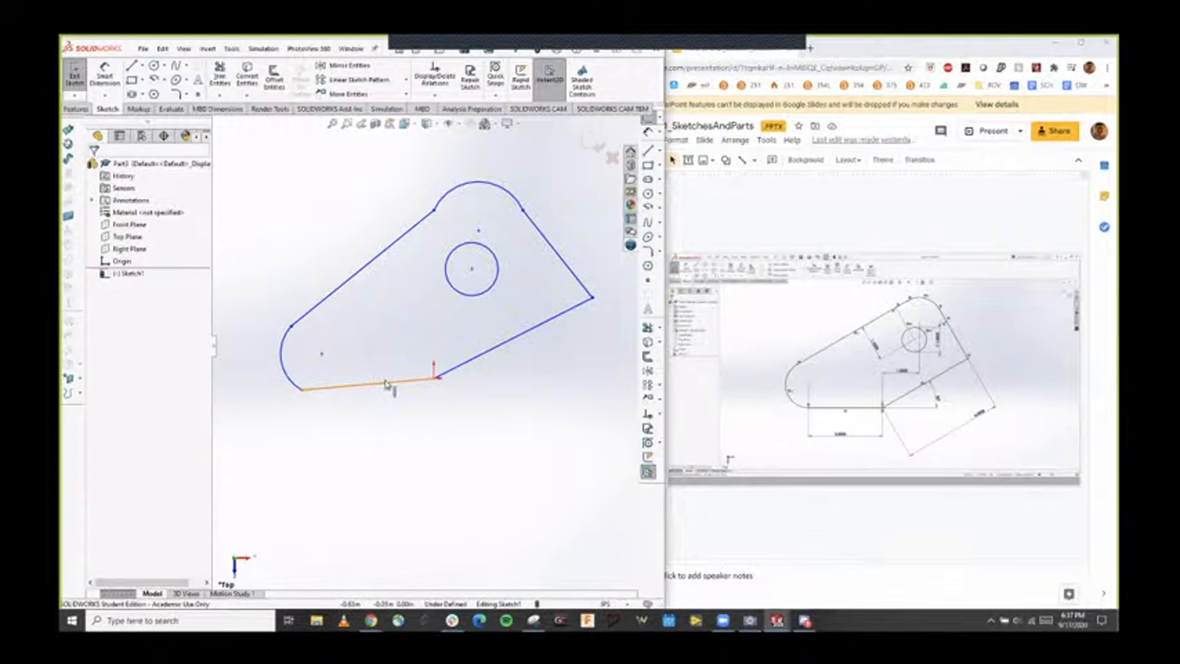
scroll(560, 289, "down", 1)
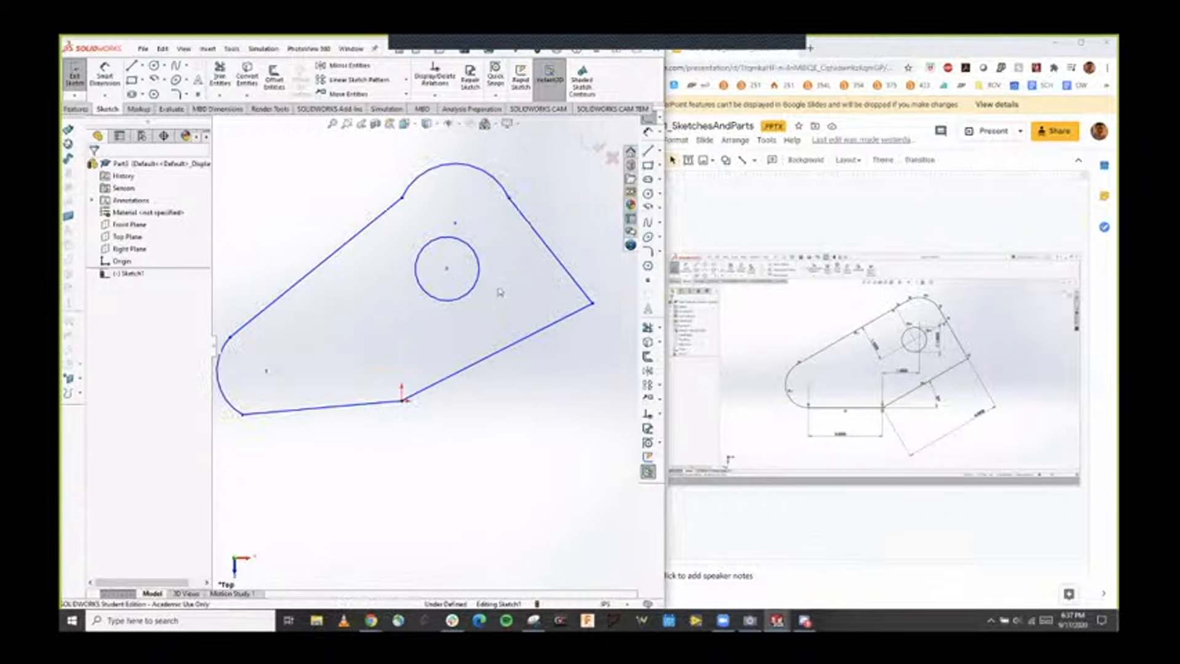
scroll(436, 295, "up", 1)
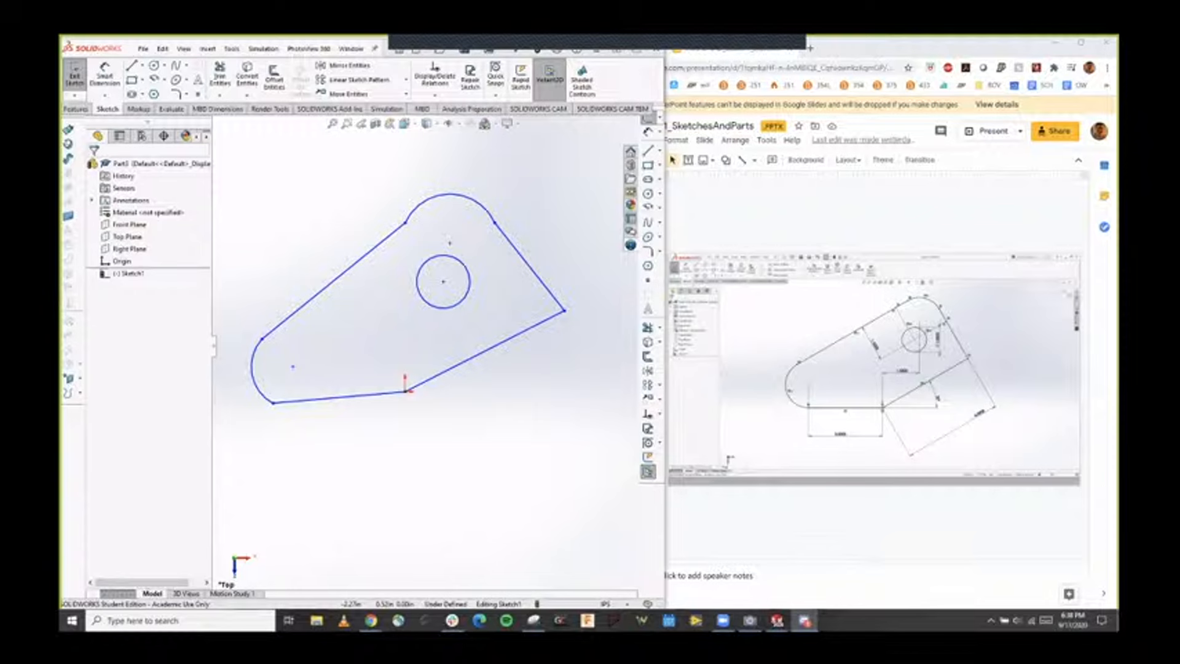
right_click(350, 403)
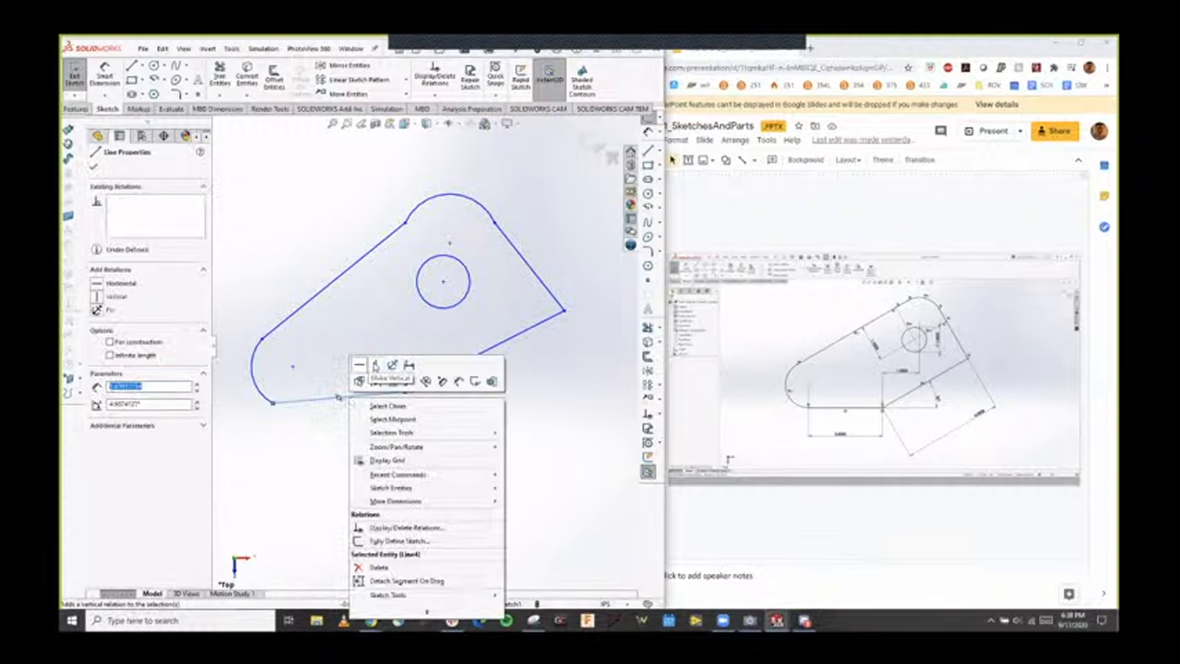
left_click(296, 458)
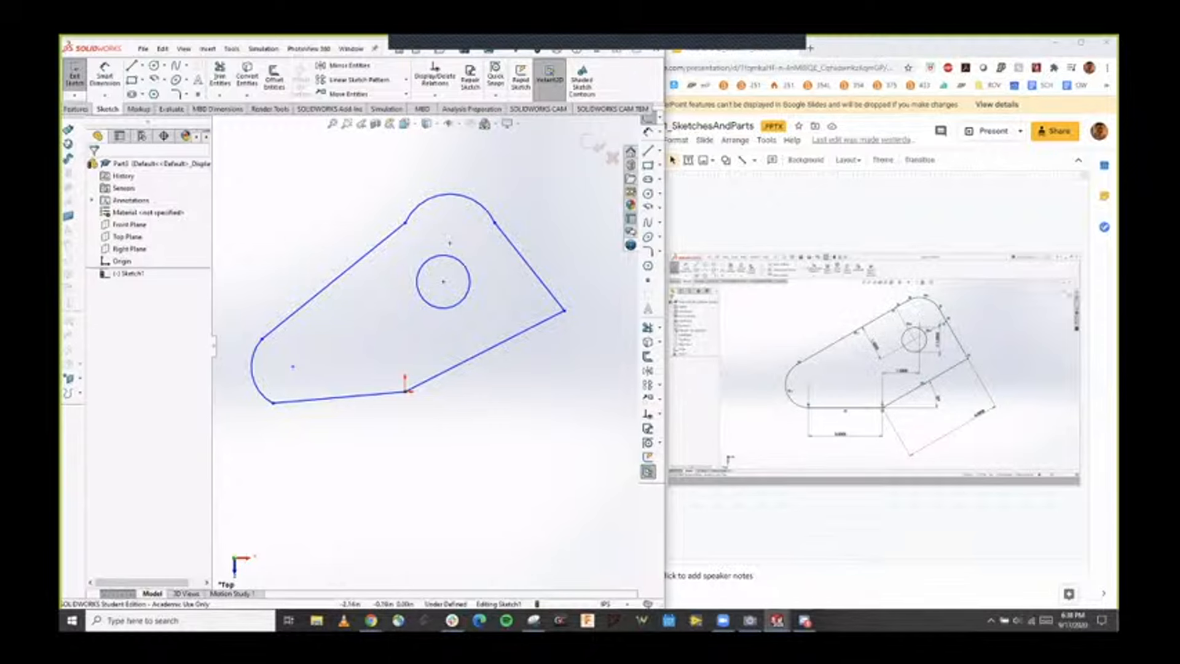
right_click(355, 401)
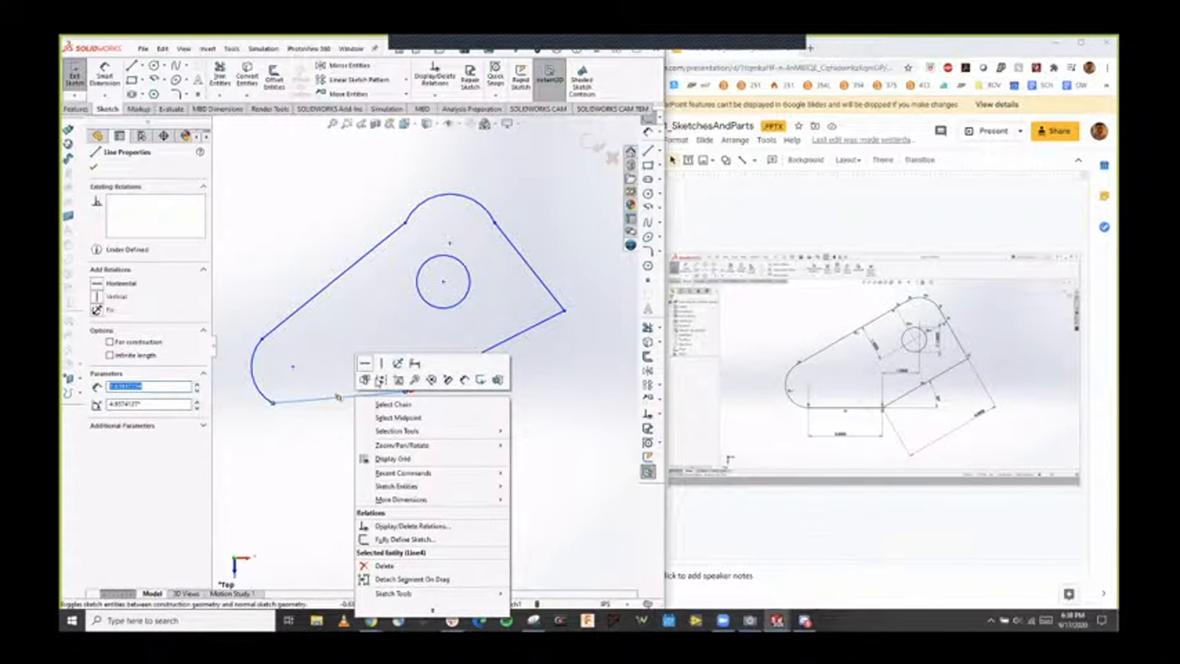
left_click(324, 452)
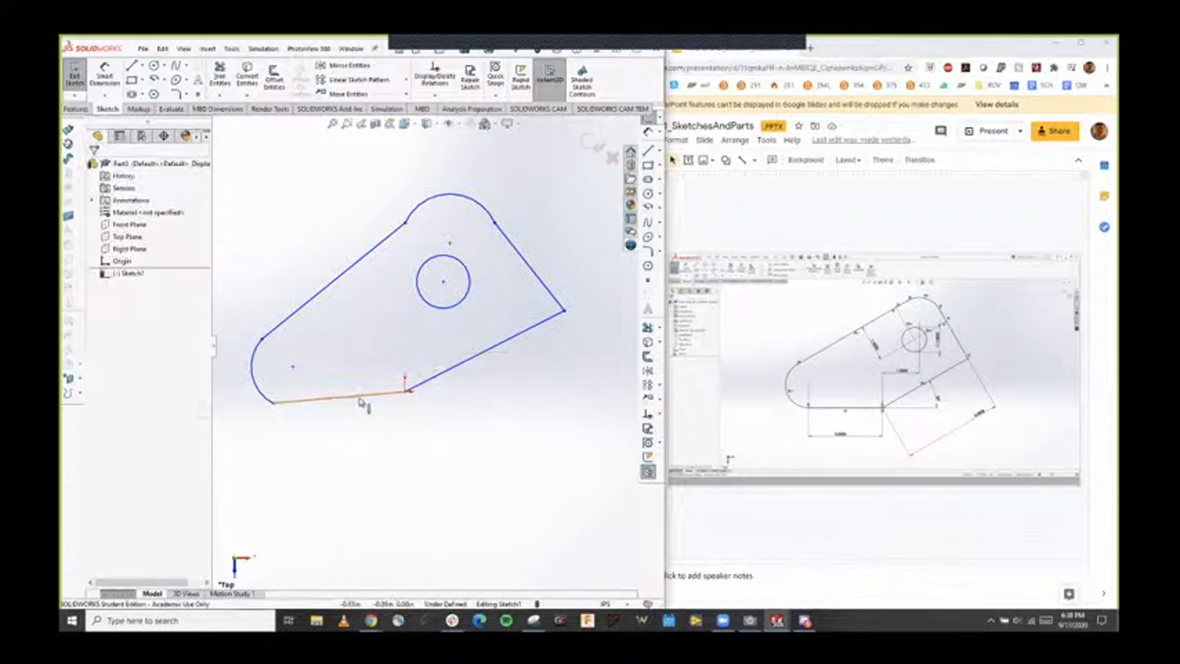
right_click(369, 400)
left_click(369, 364)
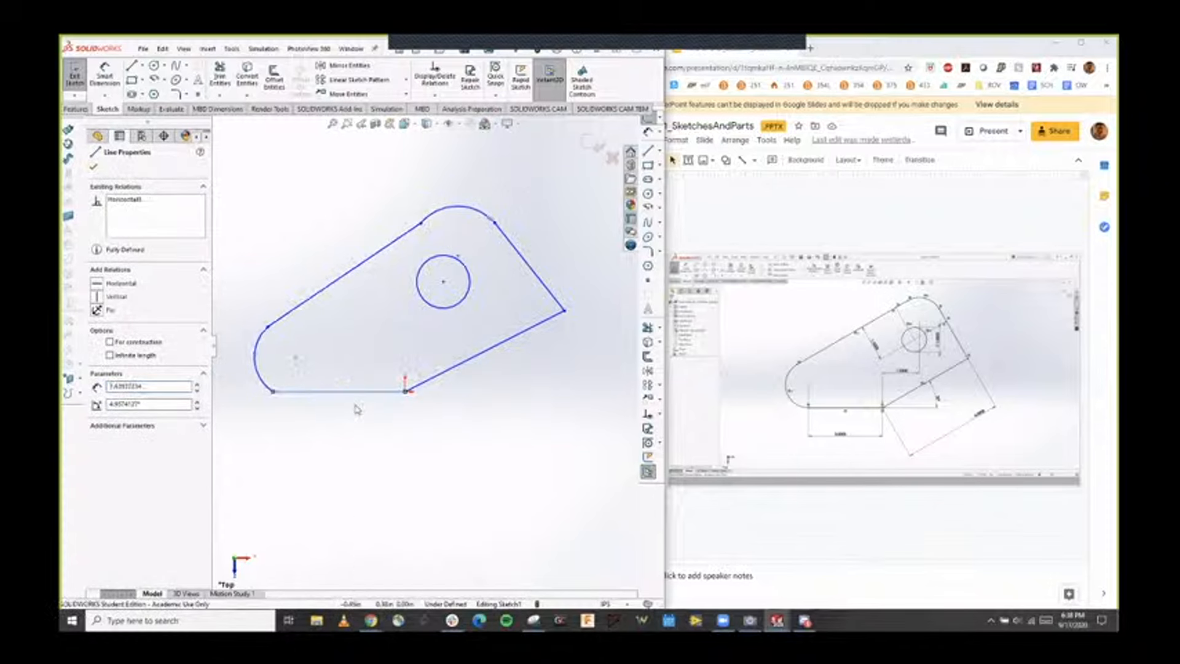
left_click(351, 430)
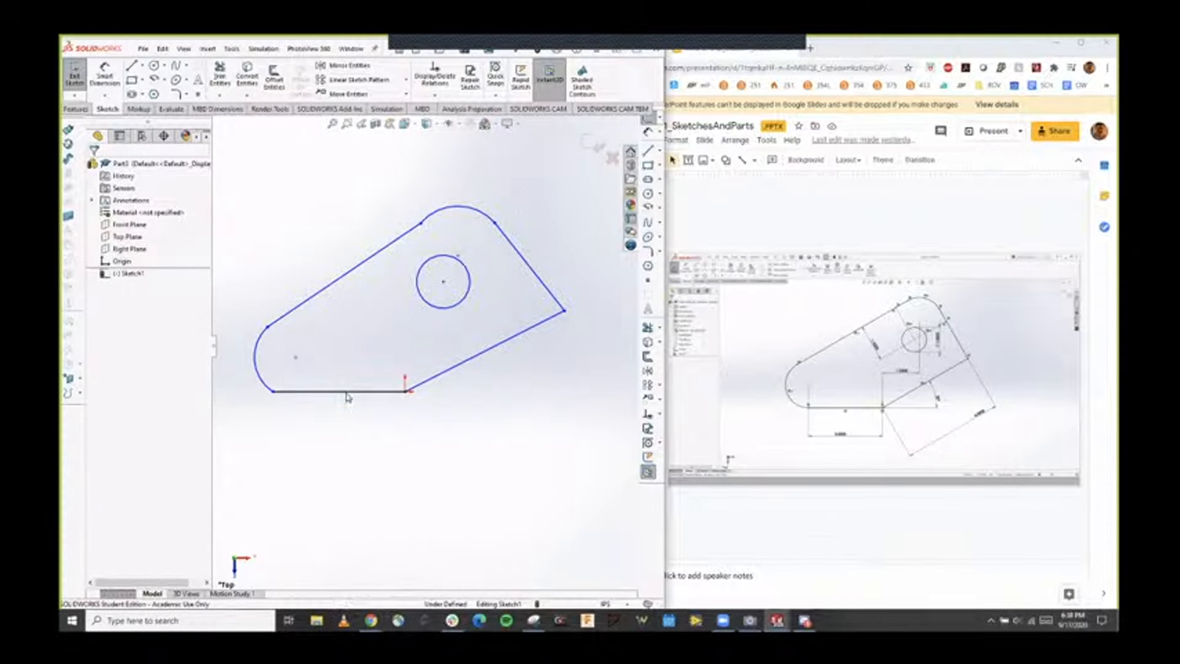
Inspect the existing relations on the profile's bottom line and at its origin end.
scroll(357, 391, "down", 2)
left_click(364, 375)
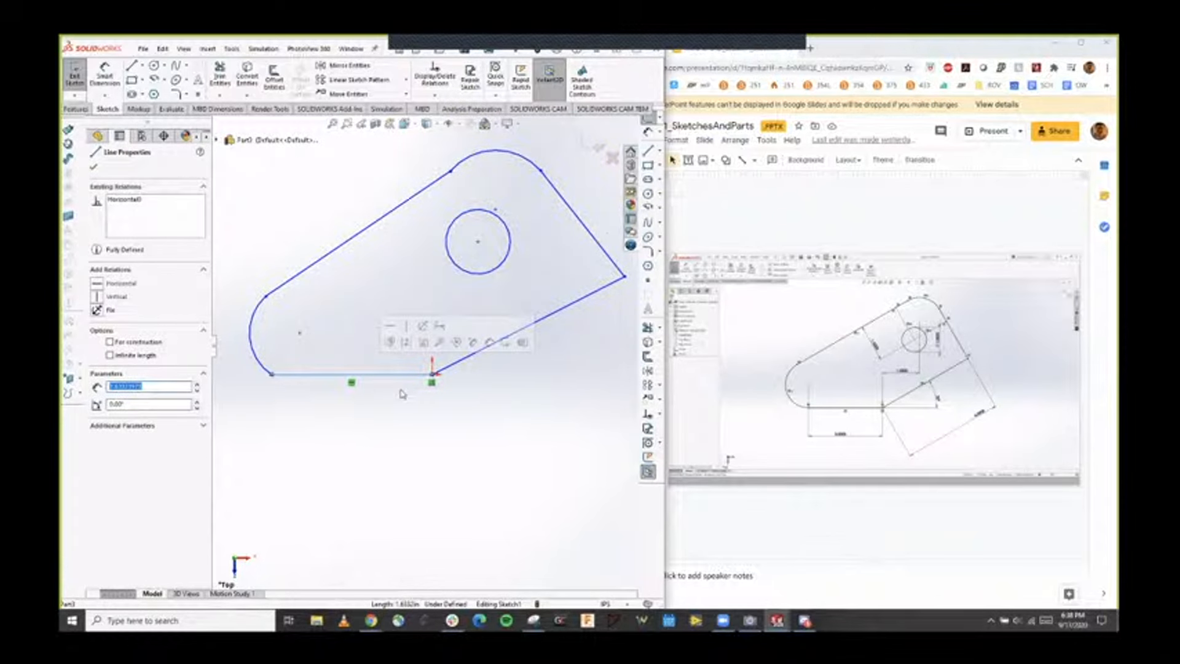
scroll(430, 378, "up", 1)
scroll(450, 281, "down", 1)
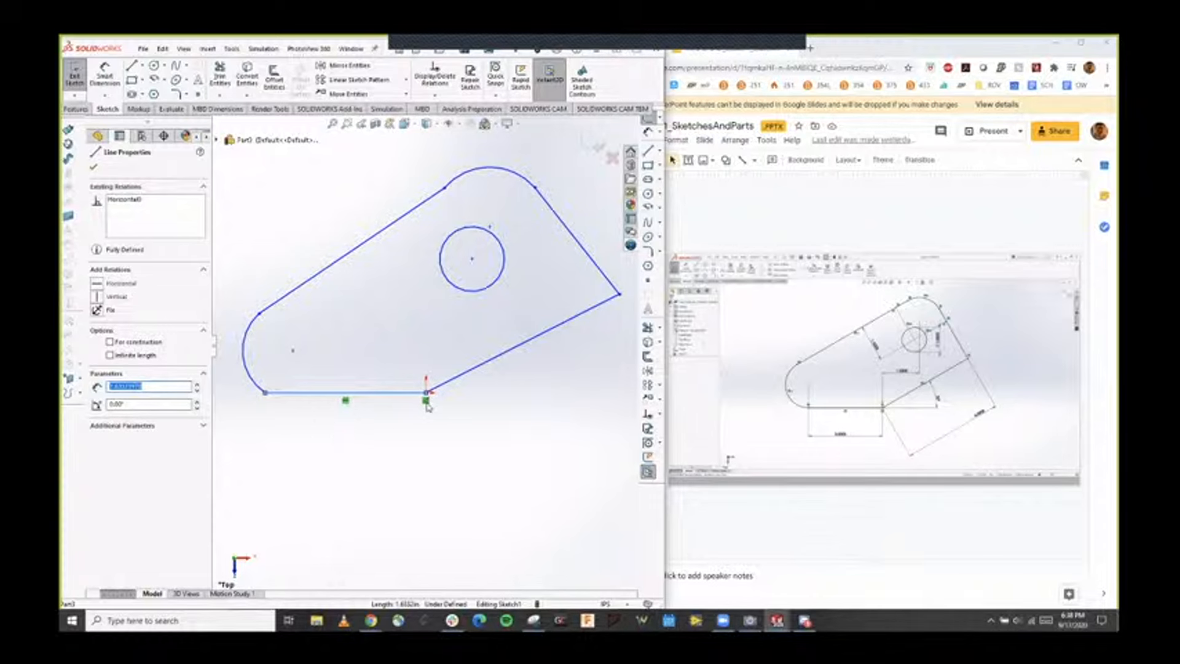
left_click(450, 407)
scroll(558, 371, "up", 1)
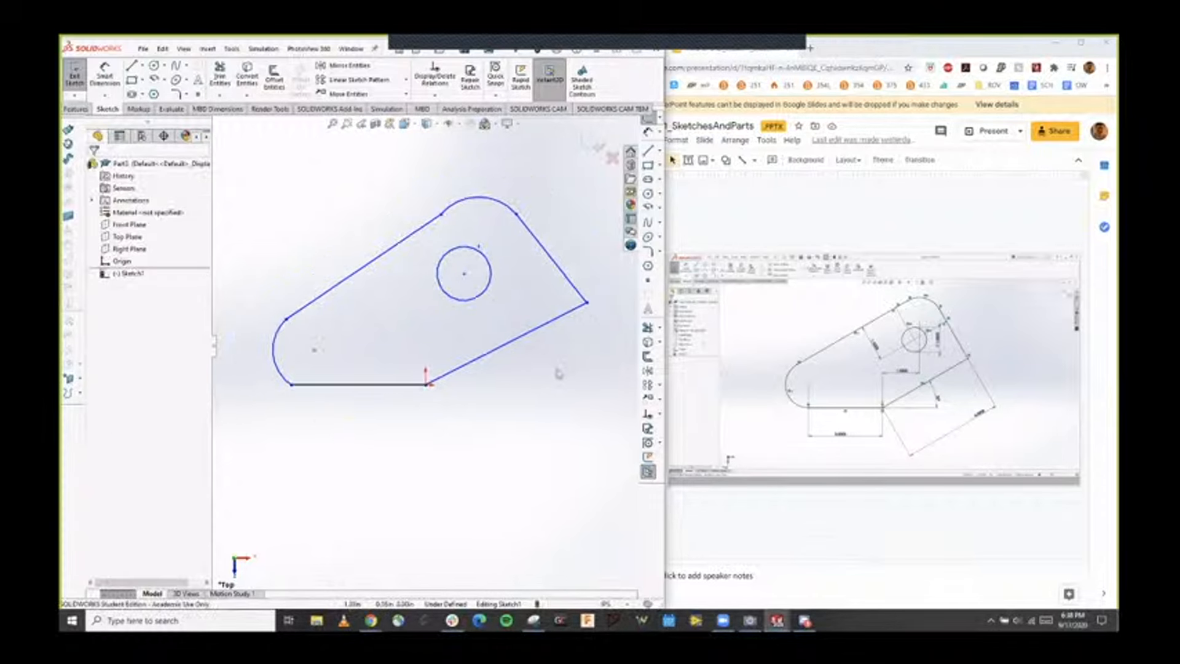
scroll(562, 364, "down", 1)
scroll(534, 402, "up", 1)
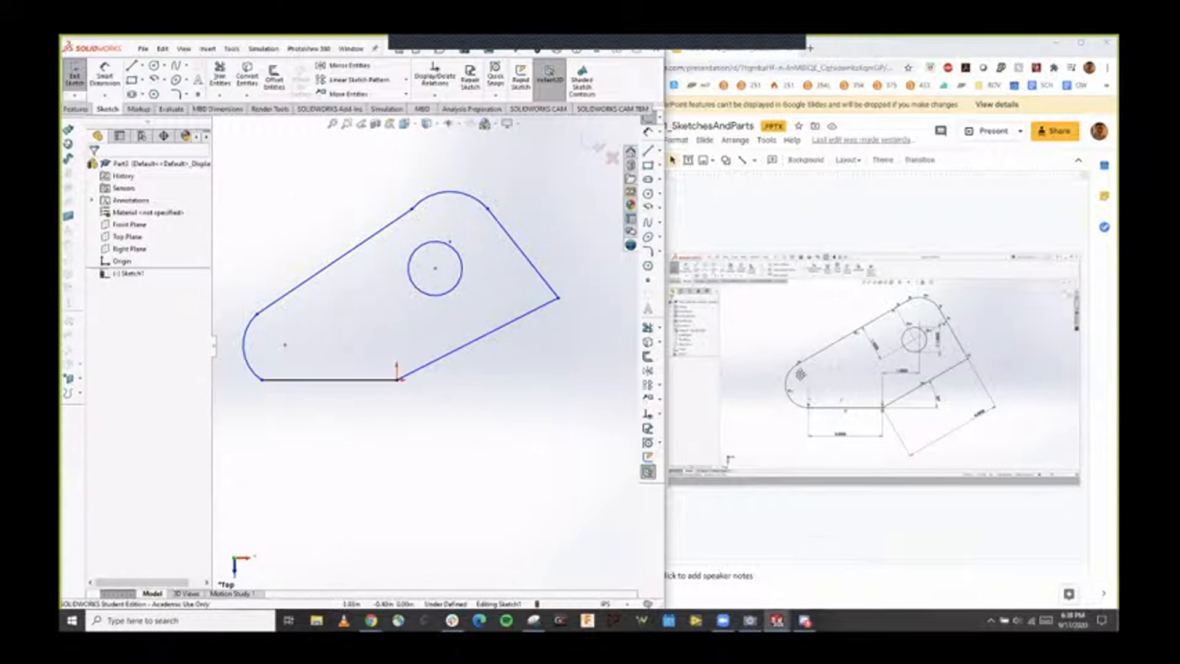
Switch to the Google Slides reference and crop its screenshot tightly around the dimensioned profile.
left_click(800, 375)
right_click(800, 373)
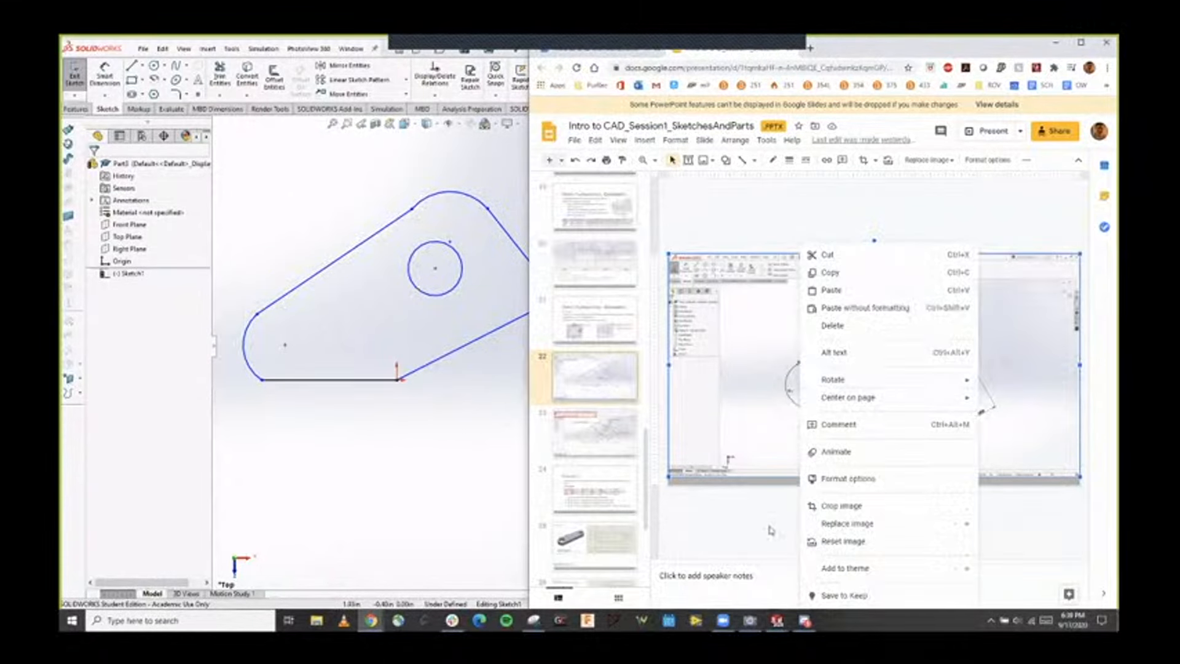
left_click(839, 506)
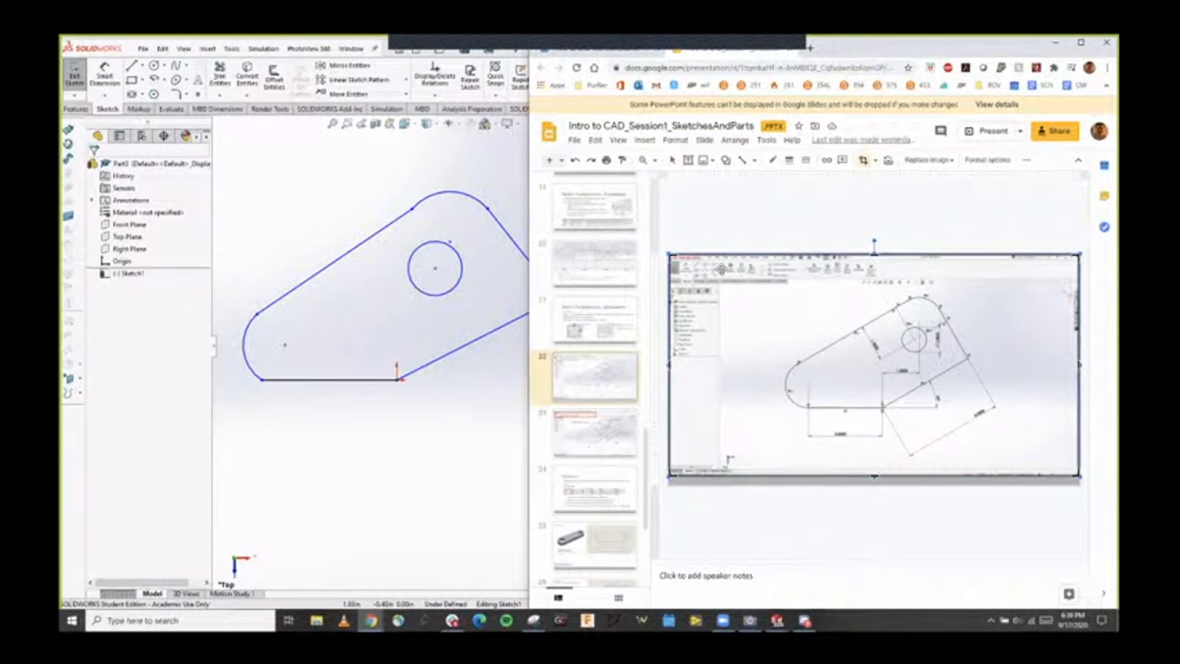
left_click_drag(670, 255, 776, 289)
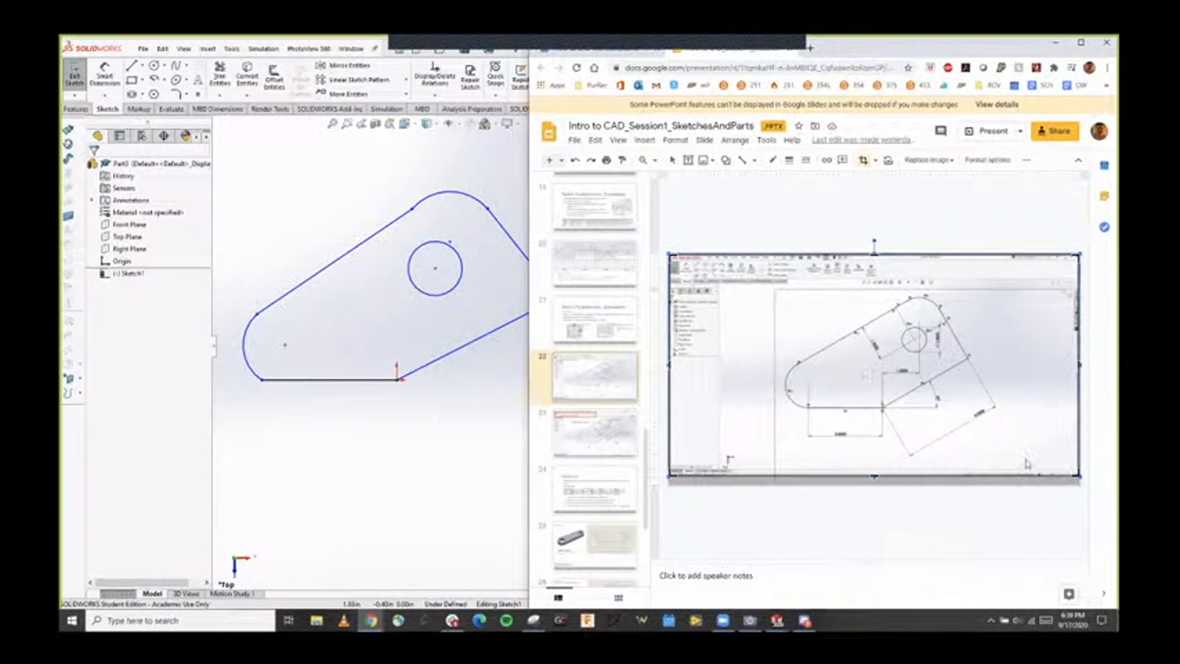
left_click_drag(1077, 465, 999, 449)
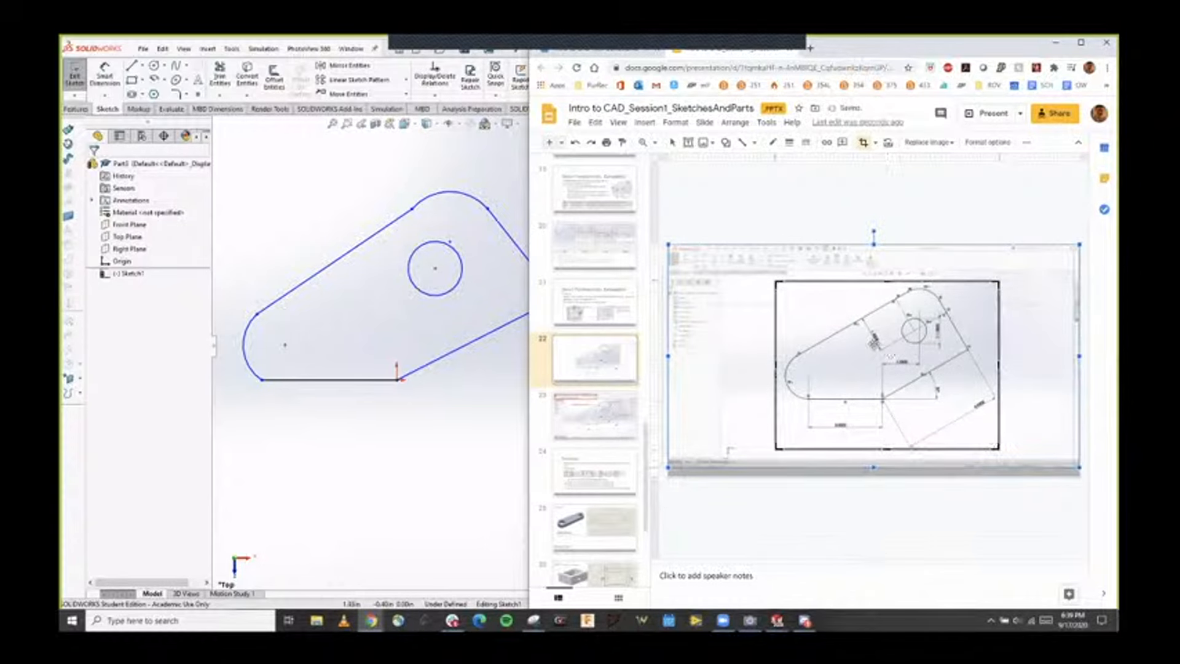
left_click_drag(917, 360, 920, 365)
left_click(786, 196)
Move the cropped reference image to the slide's upper-left corner and enlarge it until its dimensions are readable.
left_click_drag(810, 334, 704, 224)
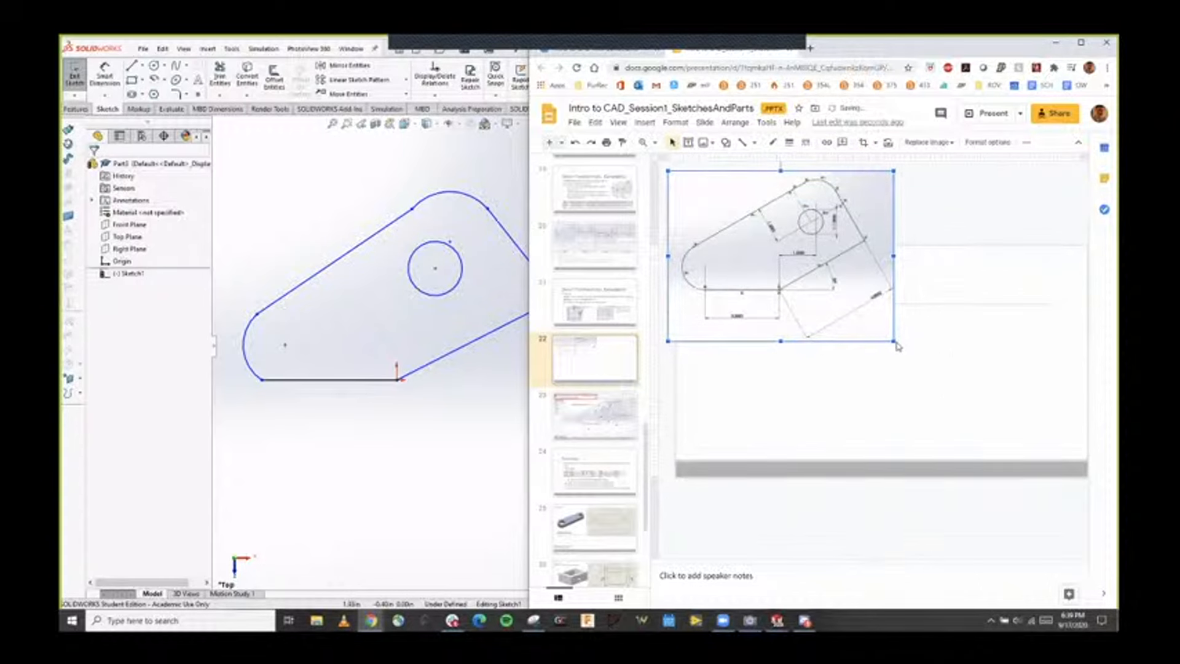
left_click_drag(895, 341, 1039, 485)
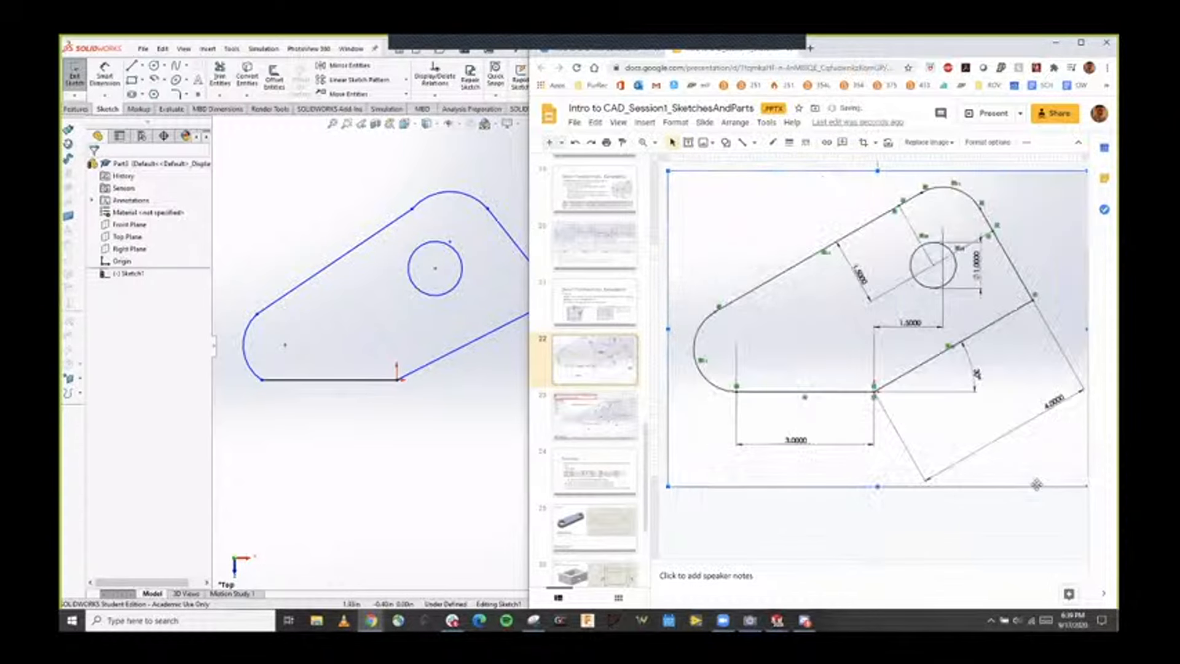
left_click_drag(529, 364, 678, 375)
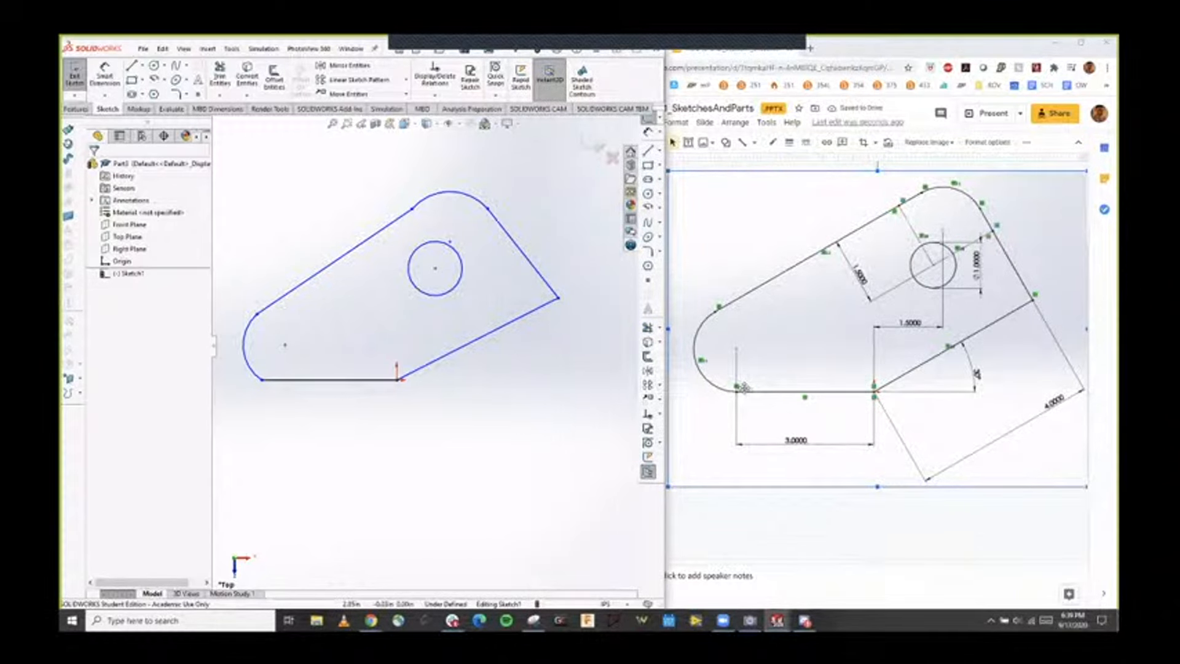
left_click(767, 498)
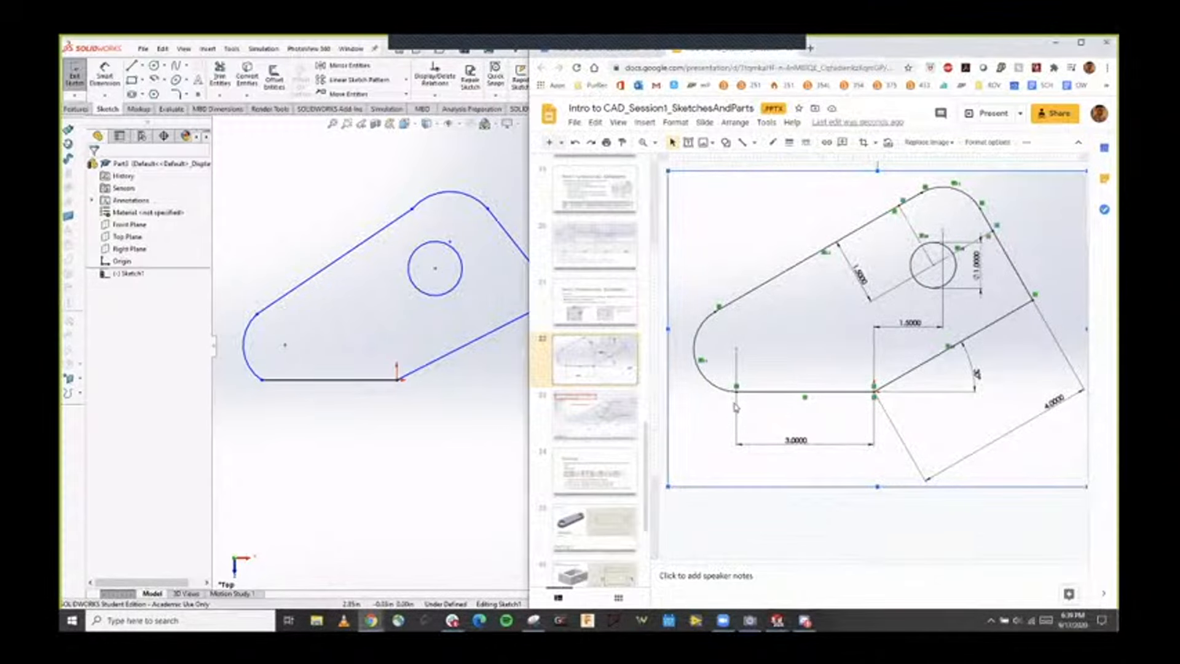
Return to SOLIDWORKS and add a Tangent relation between the left arc and the horizontal bottom line.
left_click(436, 391)
scroll(282, 378, "down", 5)
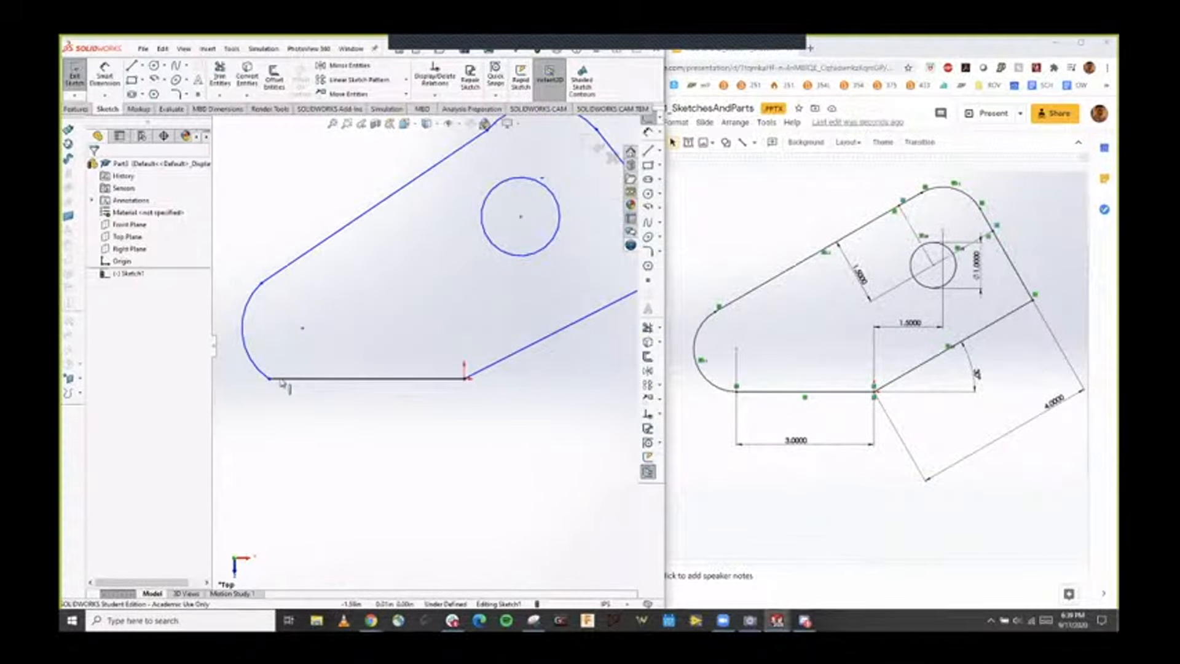
scroll(399, 332, "up", 3)
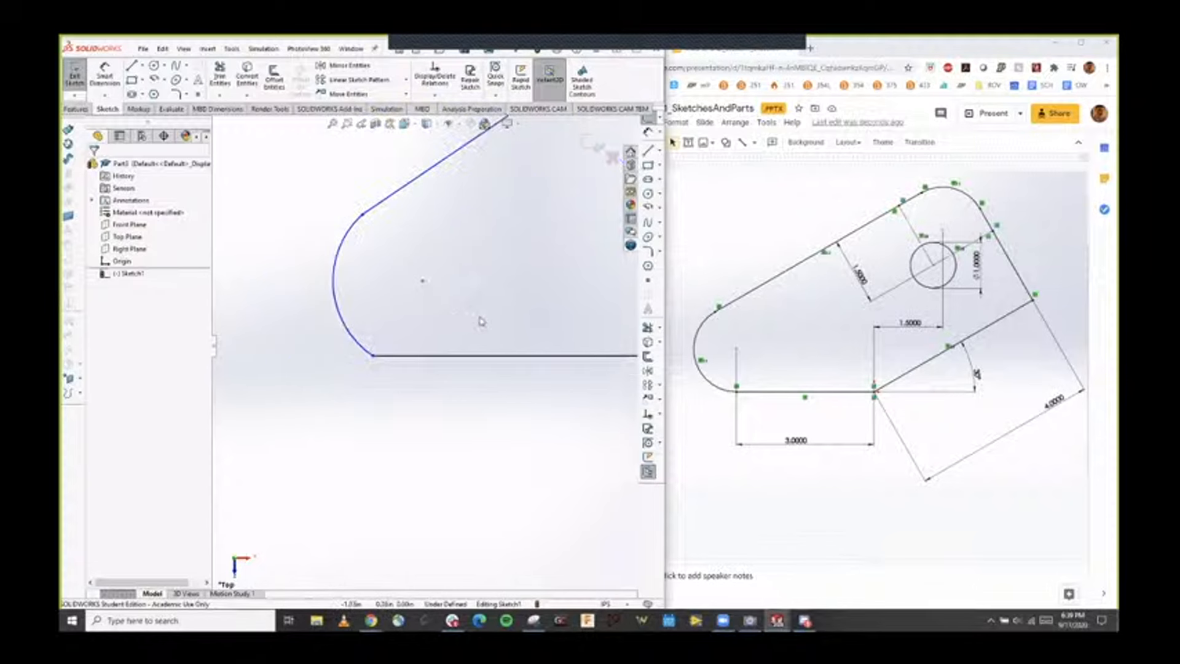
scroll(492, 316, "up", 1)
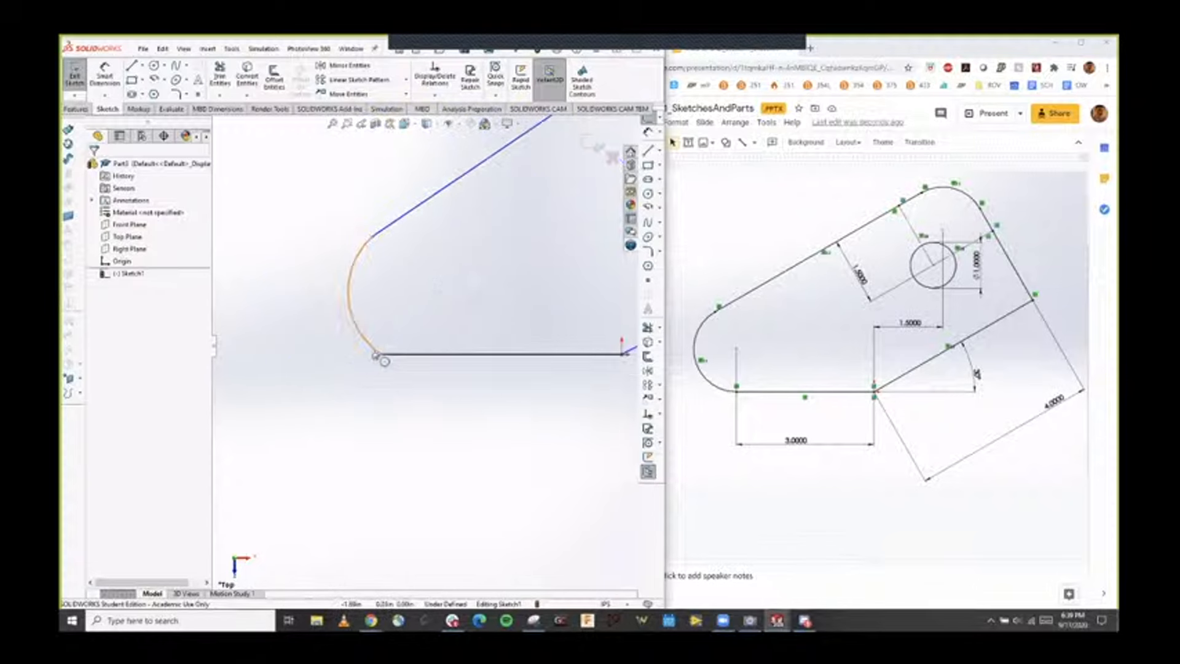
left_click(377, 355)
left_click(402, 355, "ctrl")
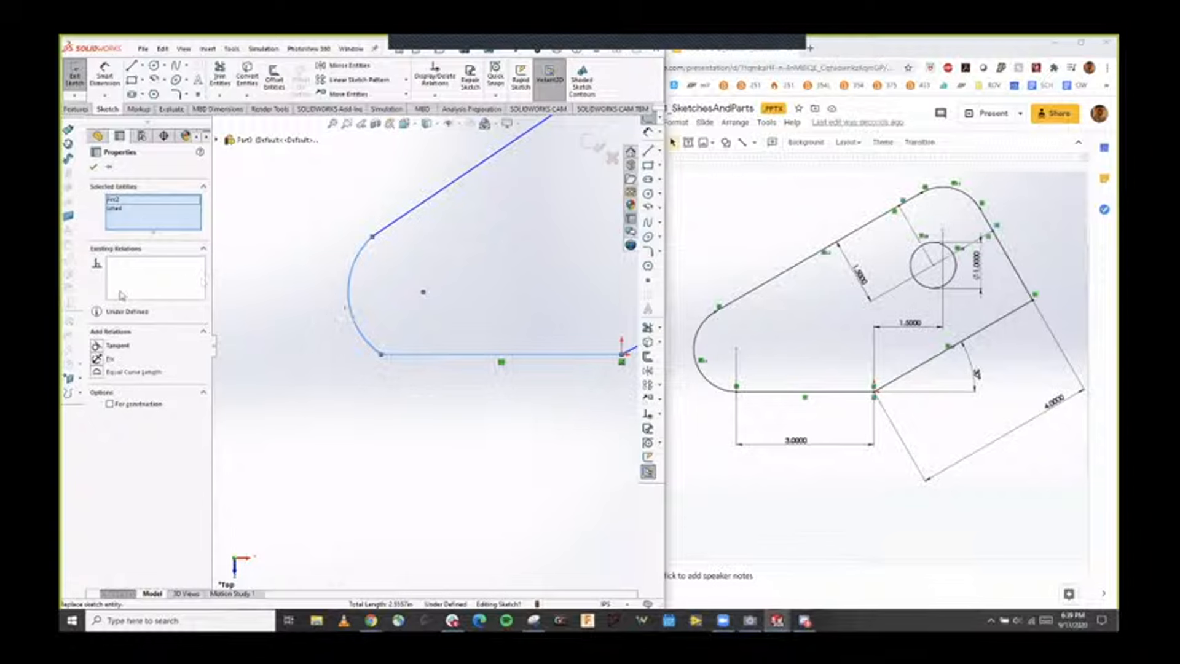
left_click(97, 346)
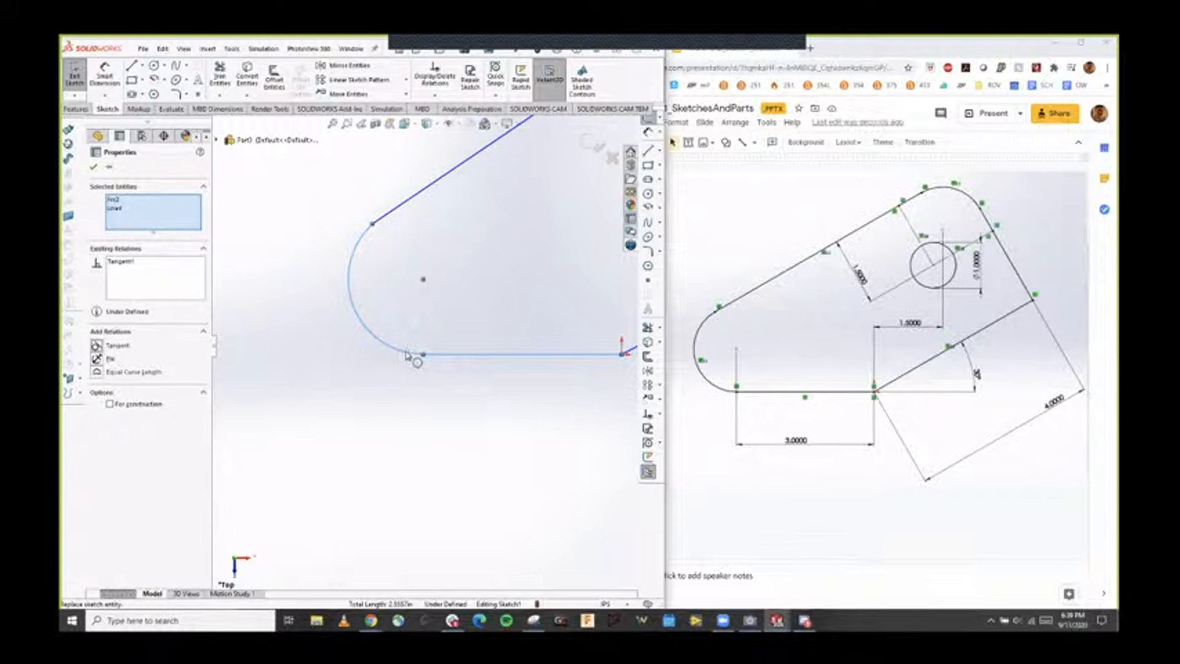
left_click(93, 167)
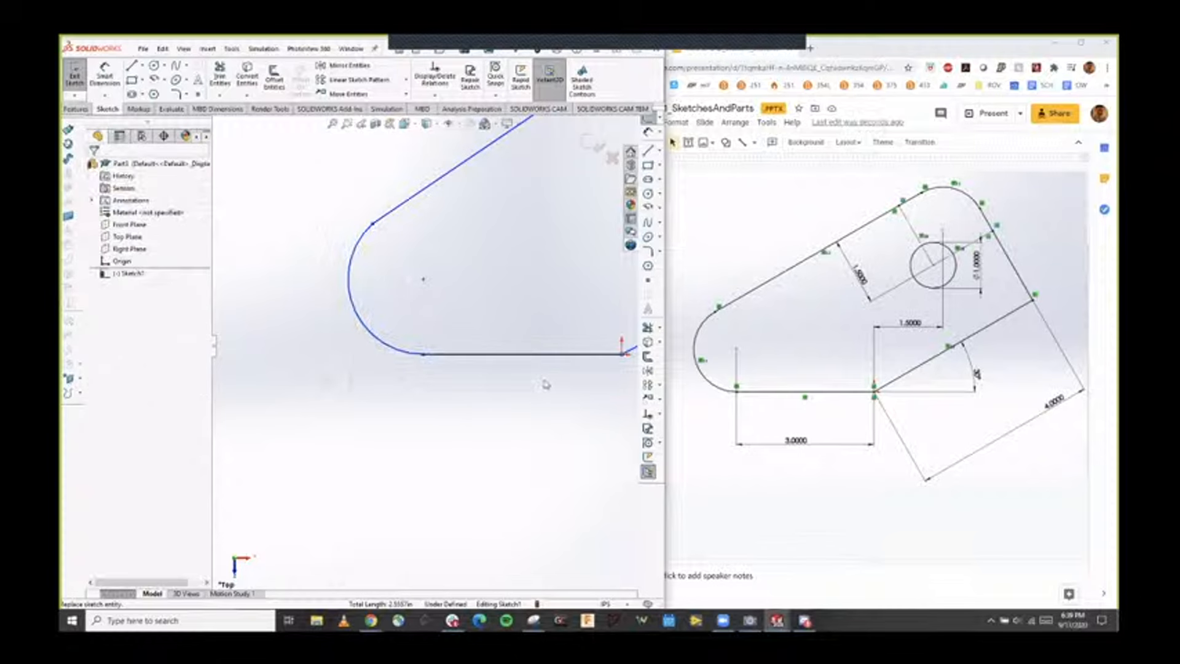
Inspect the left arc's existing relations and its joint with the horizontal bottom line.
scroll(542, 356, "up", 4)
scroll(495, 307, "down", 3)
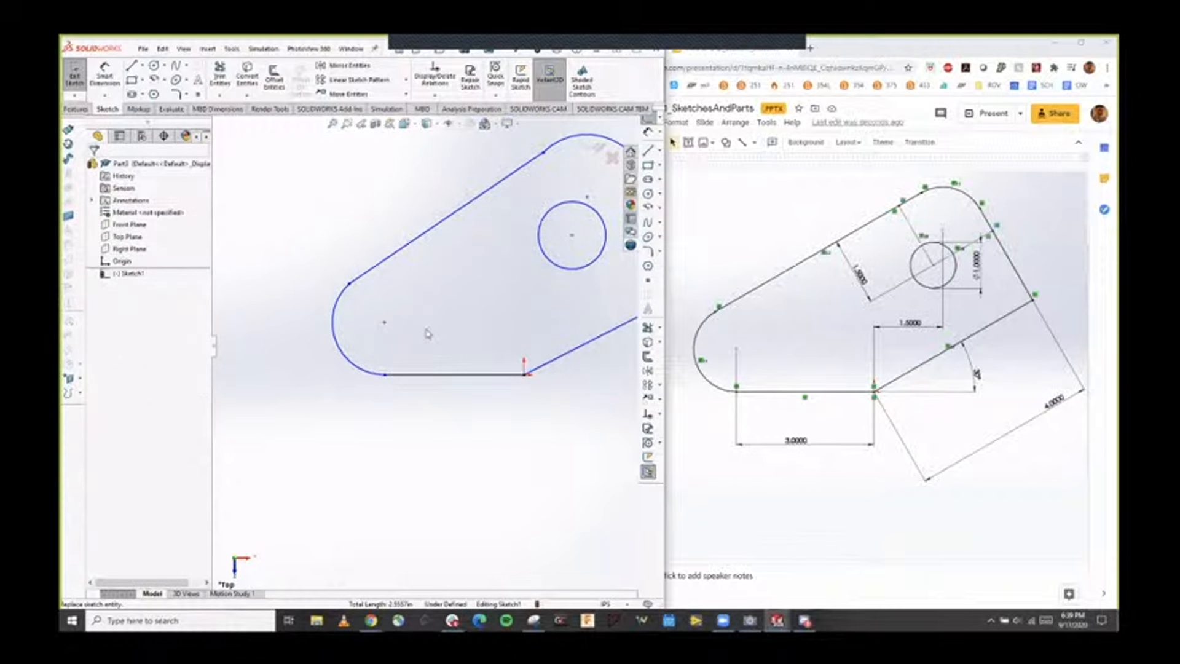
left_click(367, 369)
scroll(384, 337, "down", 4)
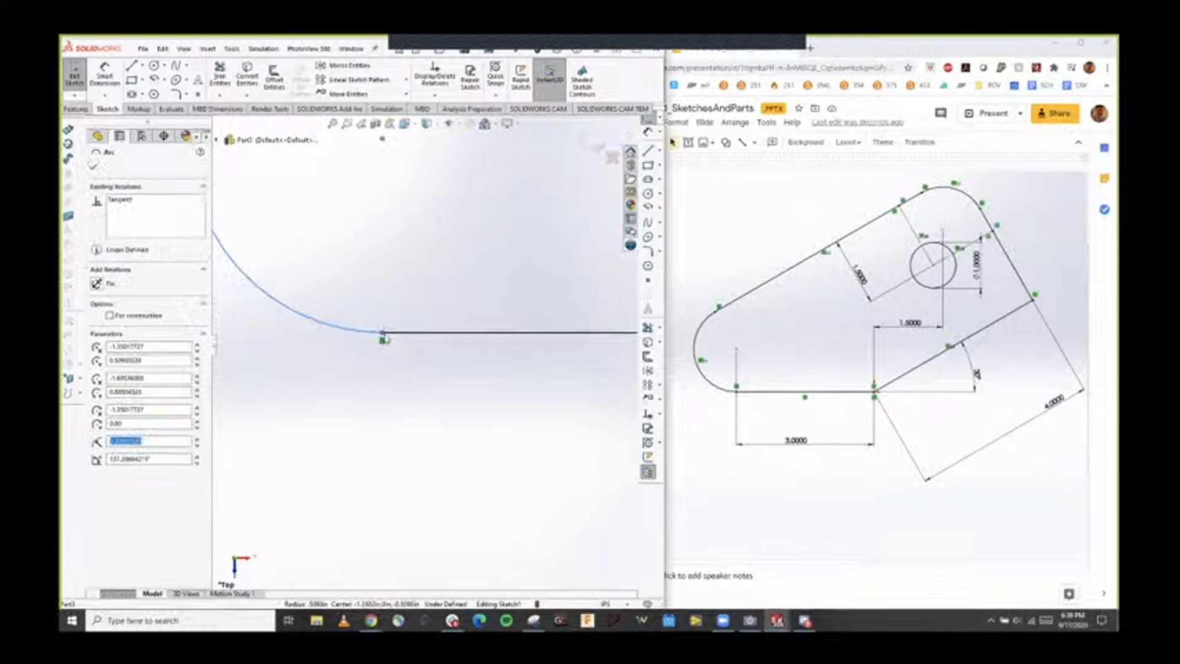
scroll(533, 372, "up", 9)
left_click(501, 303)
scroll(500, 303, "down", 5)
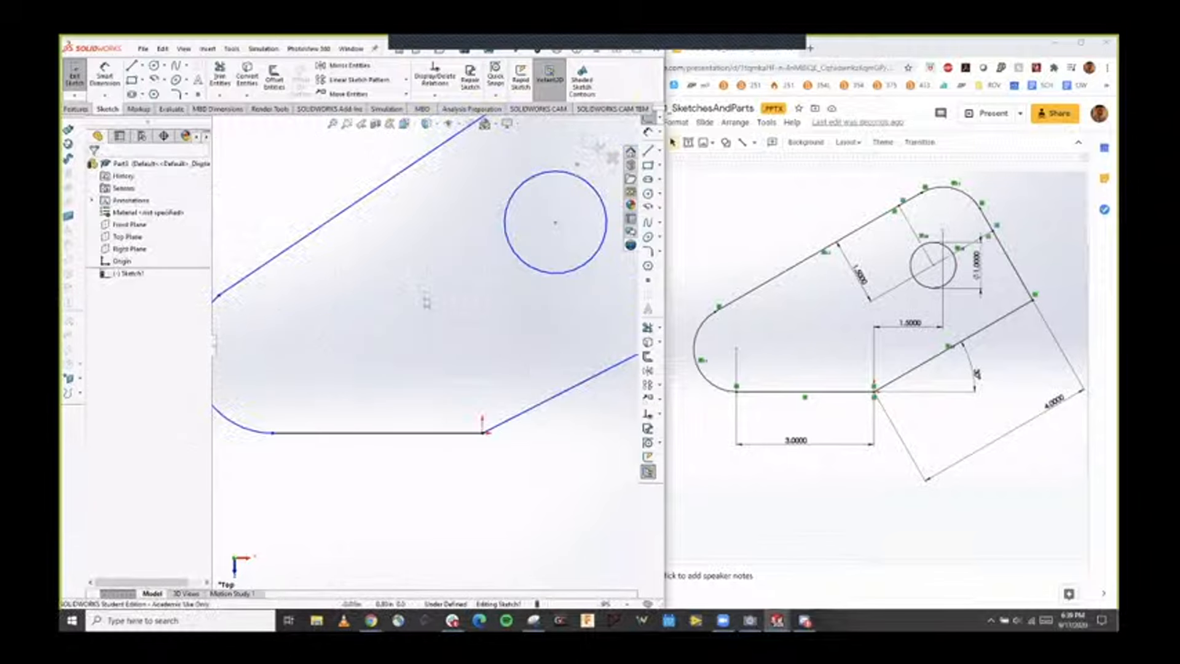
scroll(426, 304, "up", 3)
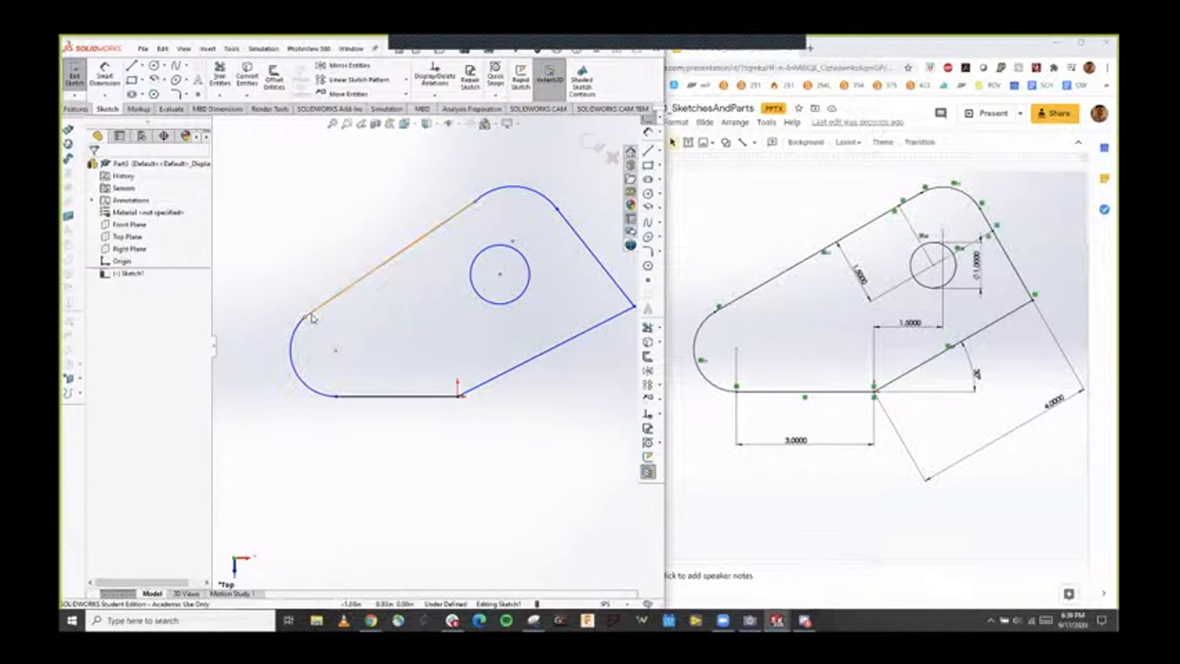
Add a Tangent relation between the left arc and the long upper sloped line.
left_click(335, 348)
left_click(374, 333)
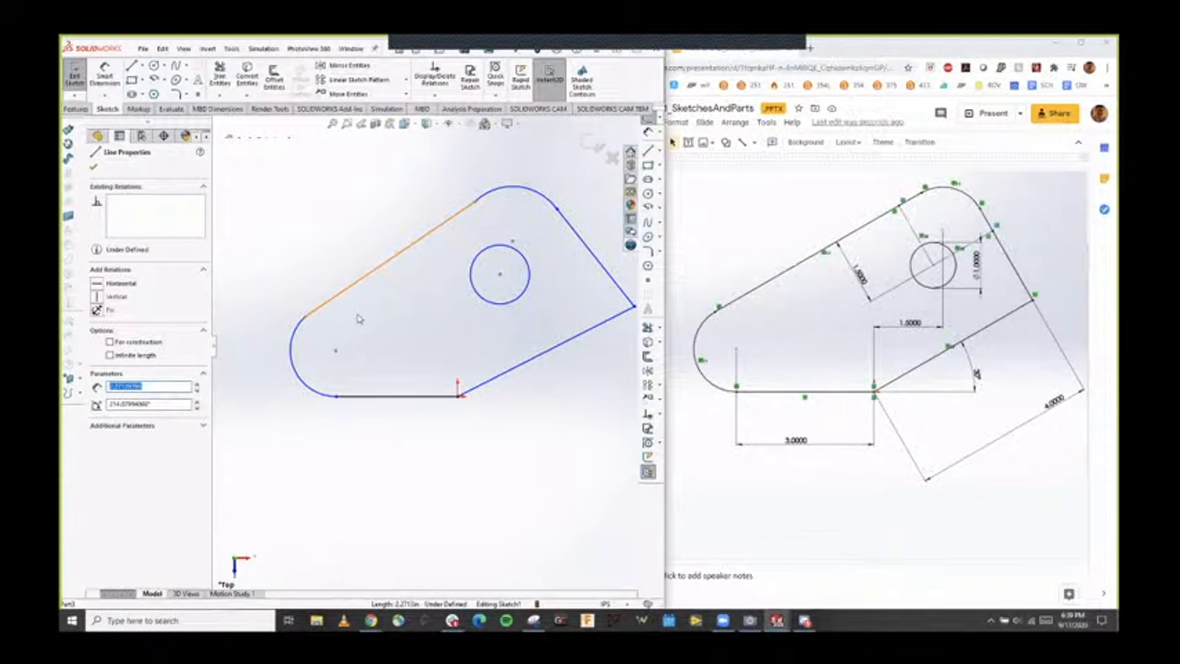
left_click(307, 333, "ctrl")
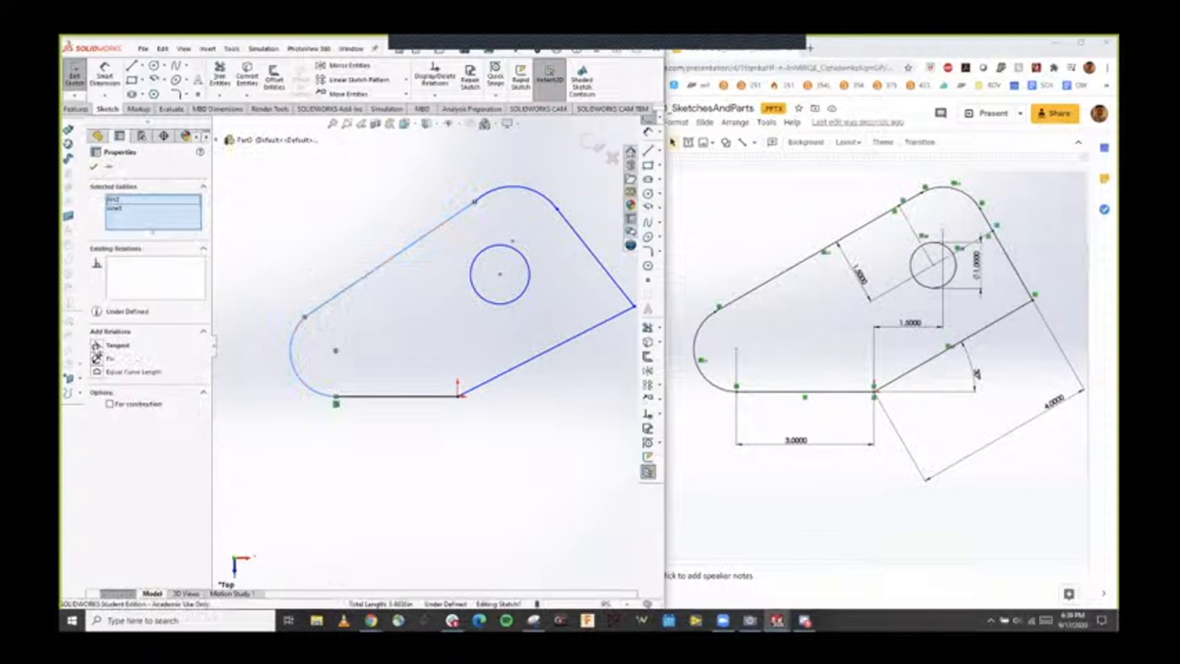
left_click(96, 347)
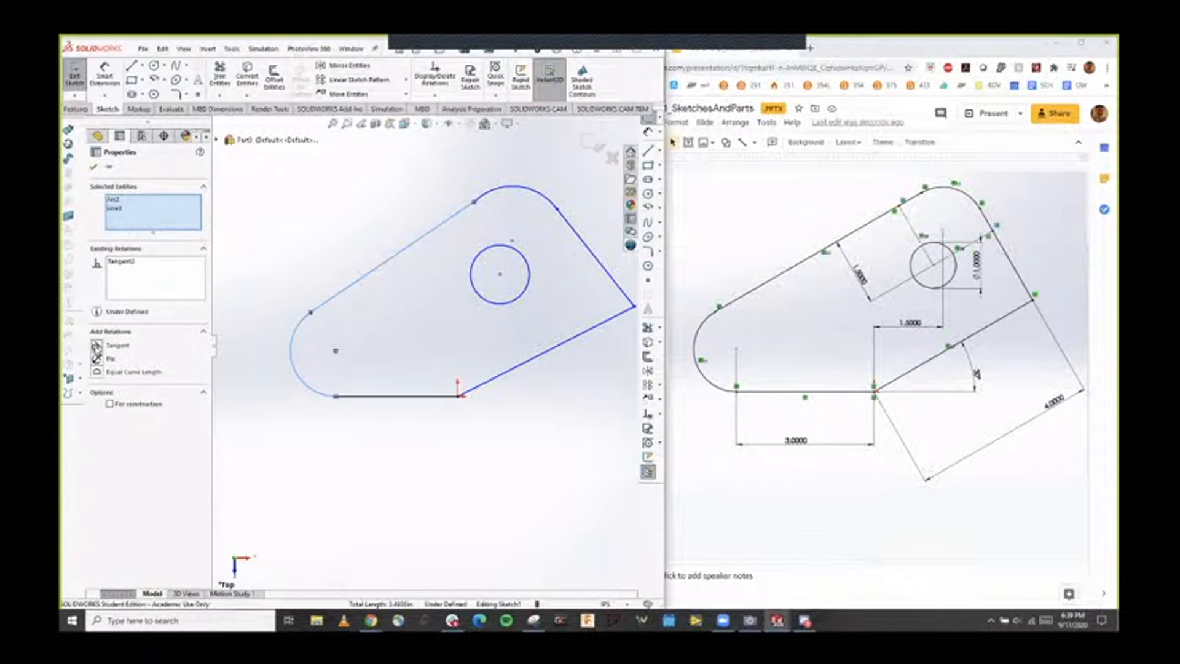
left_click(94, 168)
Add a Tangent relation between the upper arc and the long upper sloped line.
scroll(469, 272, "up", 4)
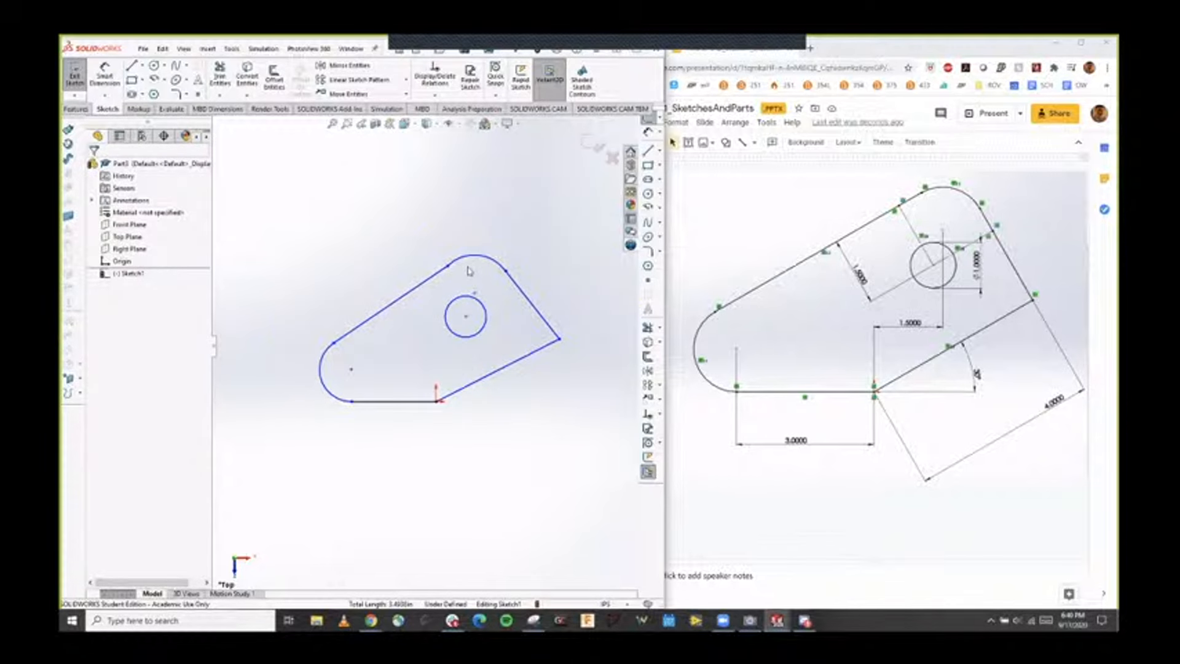
scroll(469, 282, "down", 1)
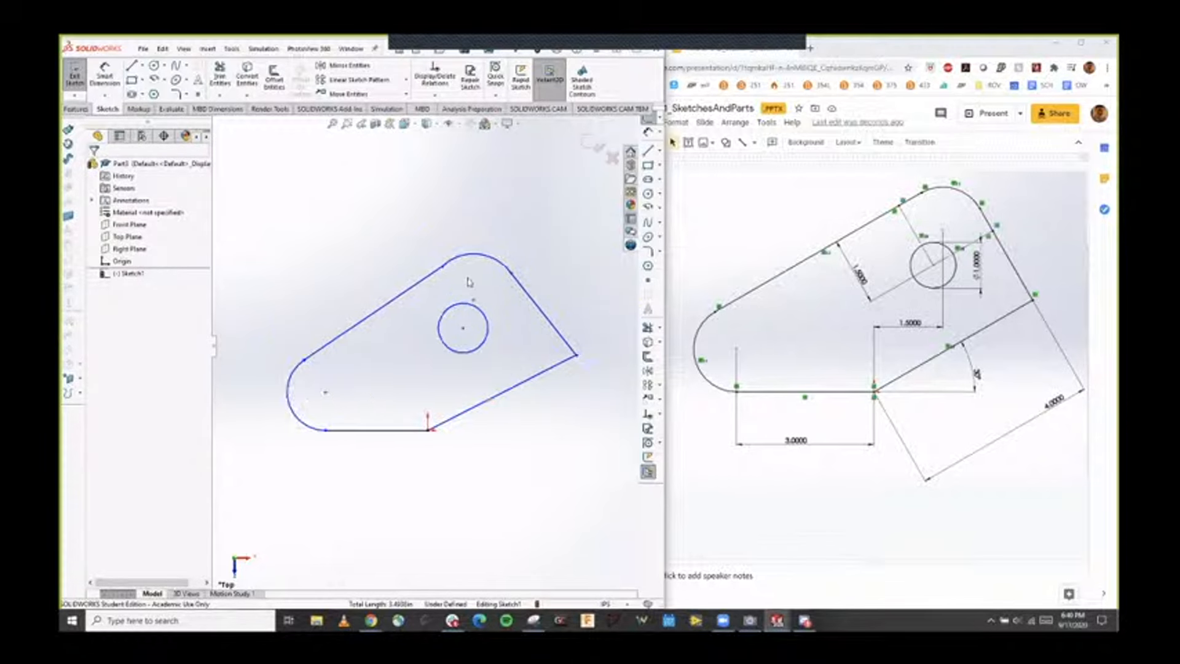
scroll(473, 278, "down", 1)
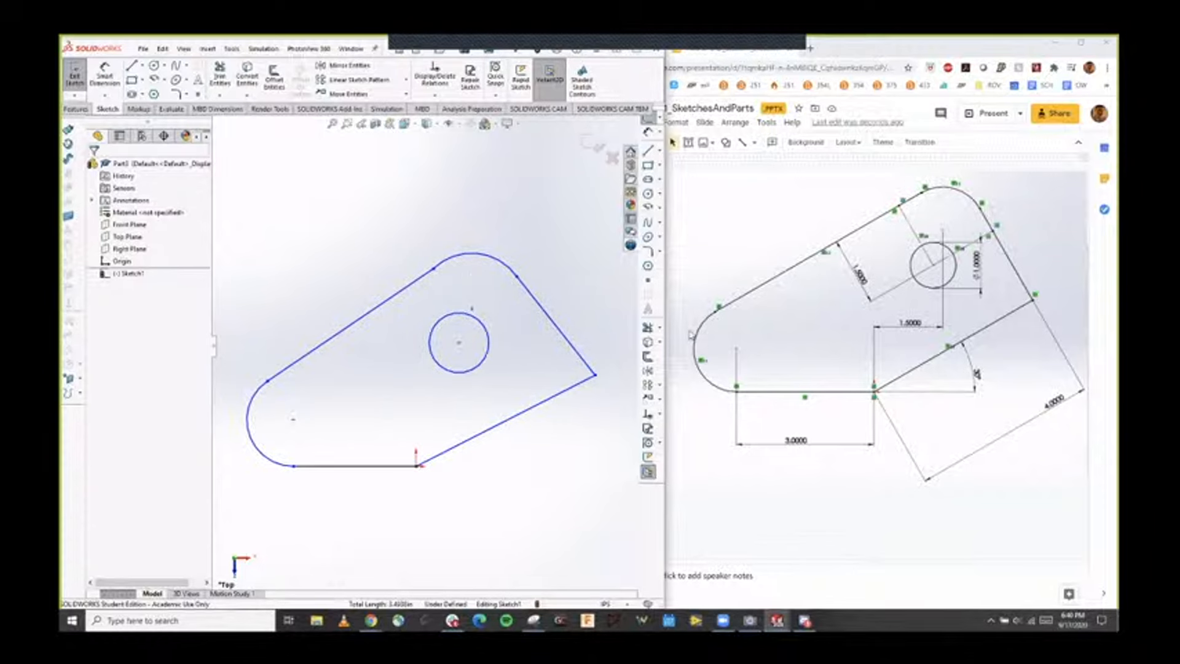
left_click(452, 257)
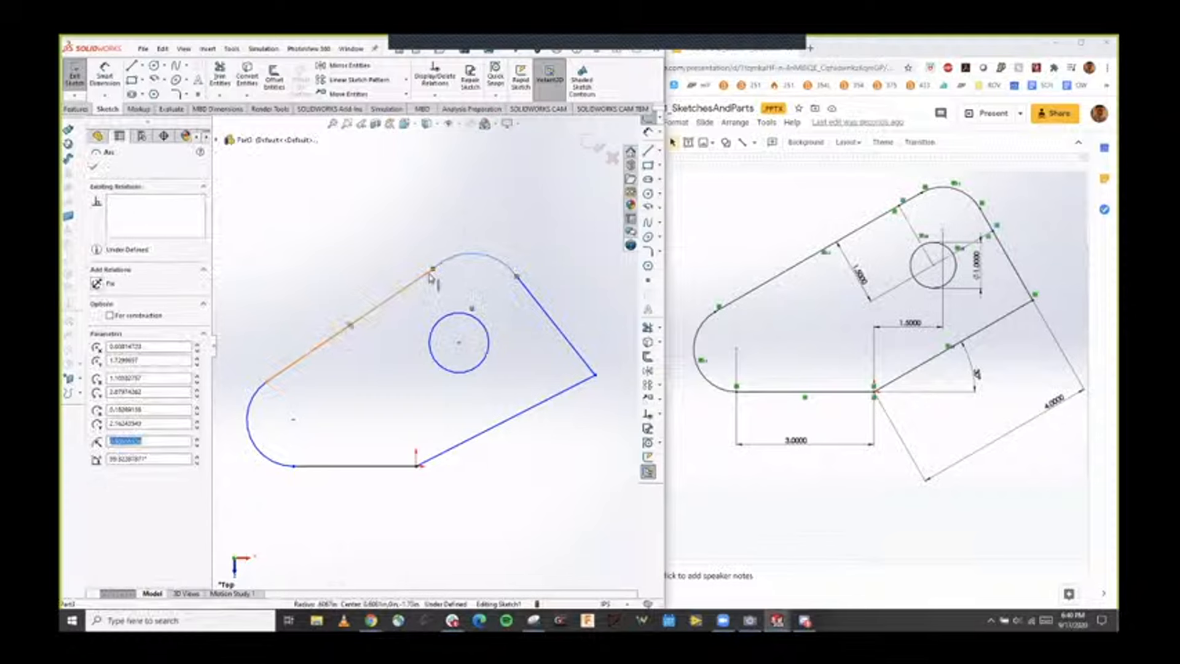
left_click(429, 273, "ctrl")
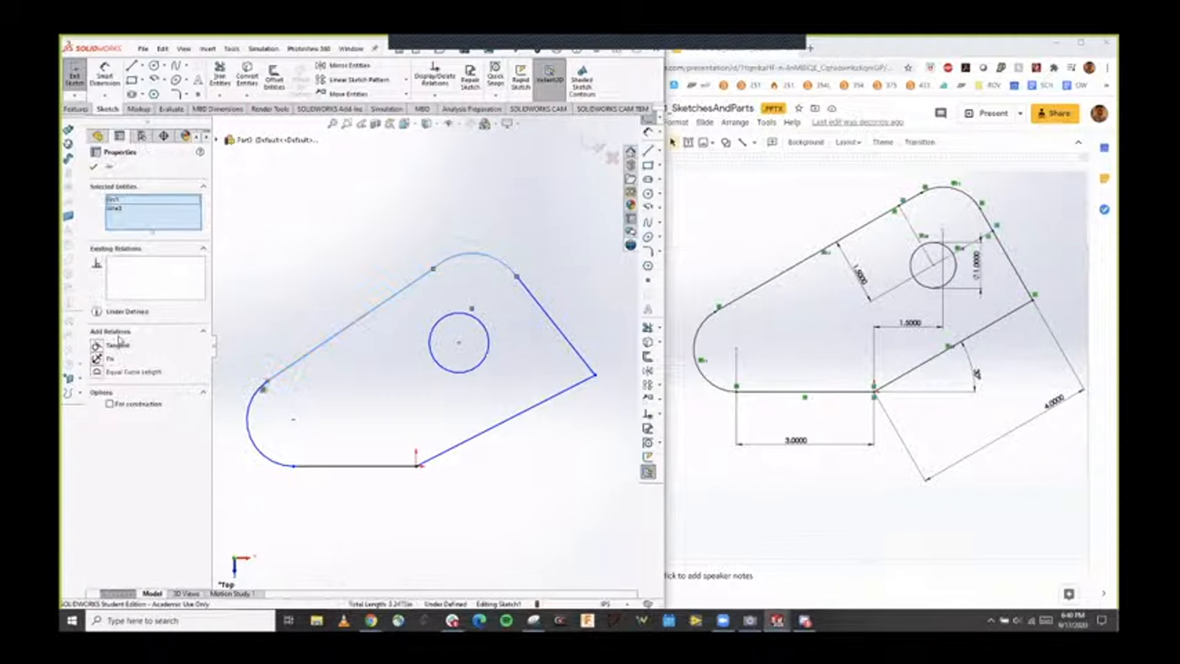
left_click(99, 346)
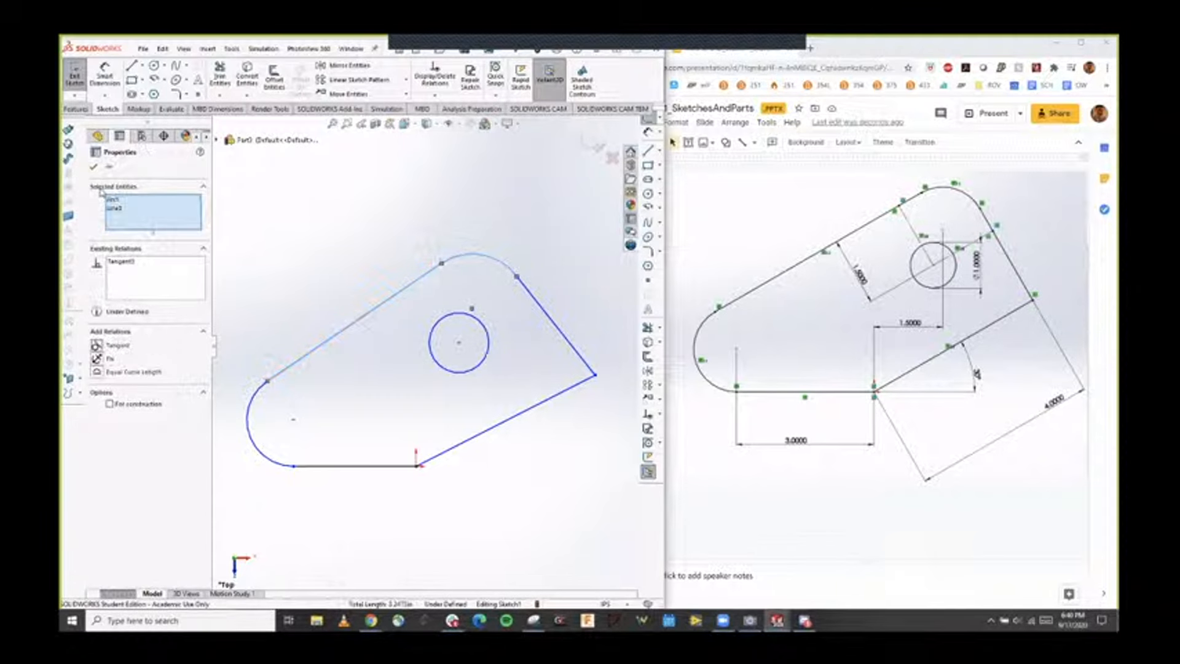
left_click(94, 168)
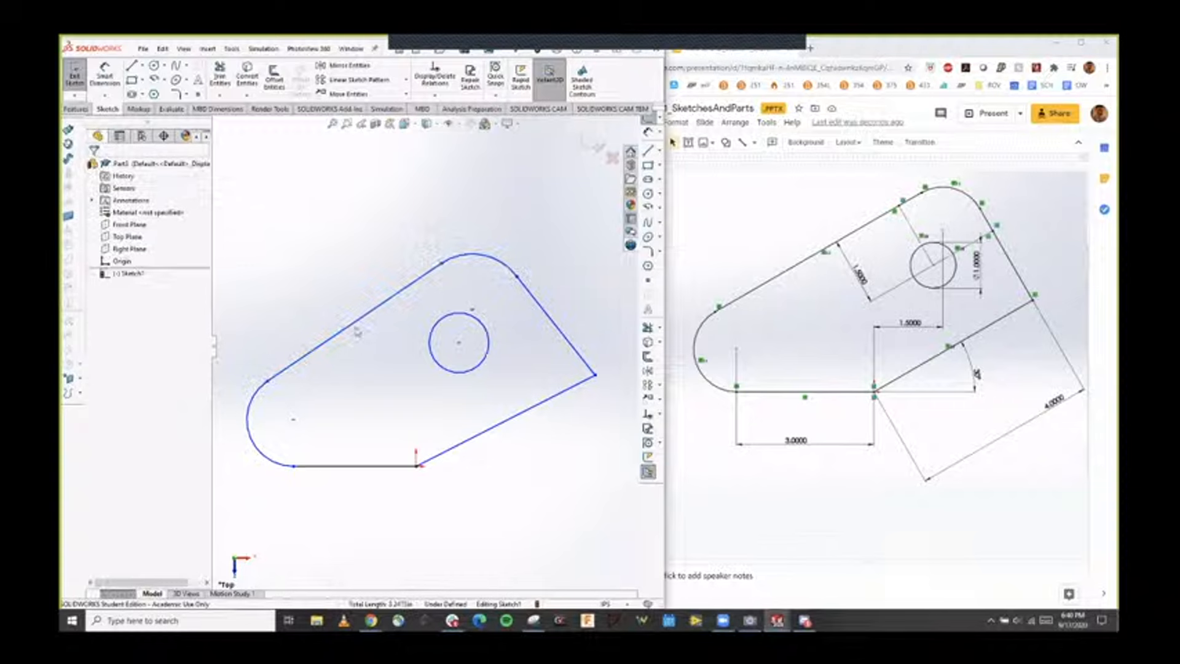
Add a Tangent relation between the upper arc and the short right-hand line.
left_click(513, 272)
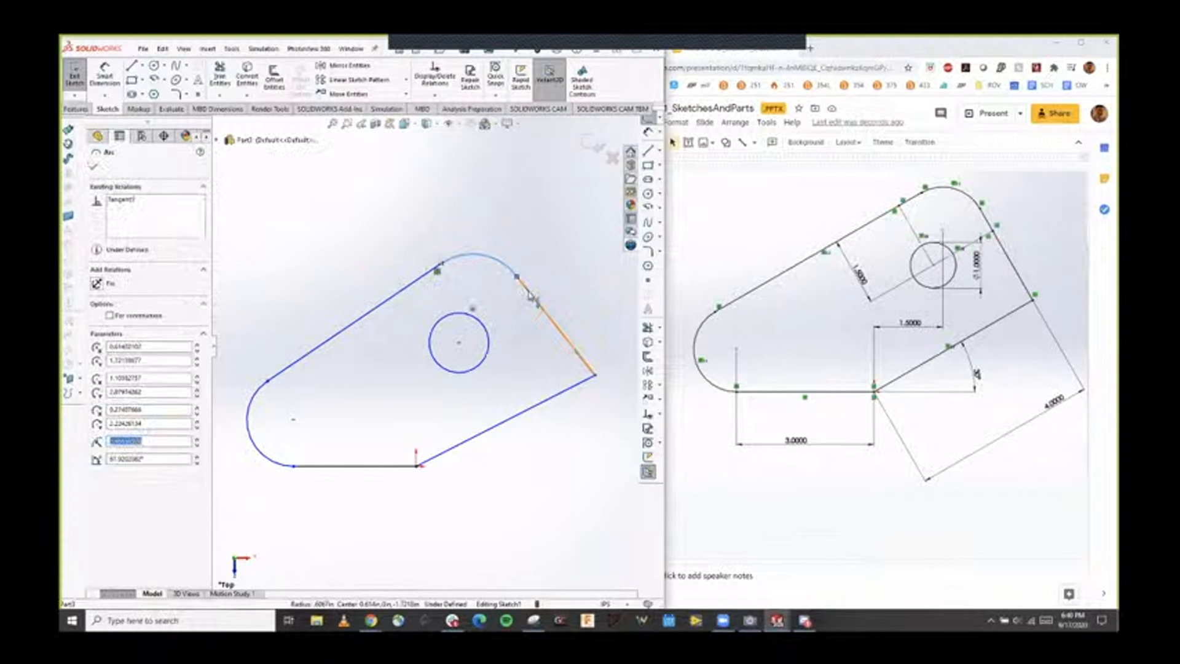
left_click(533, 298, "ctrl")
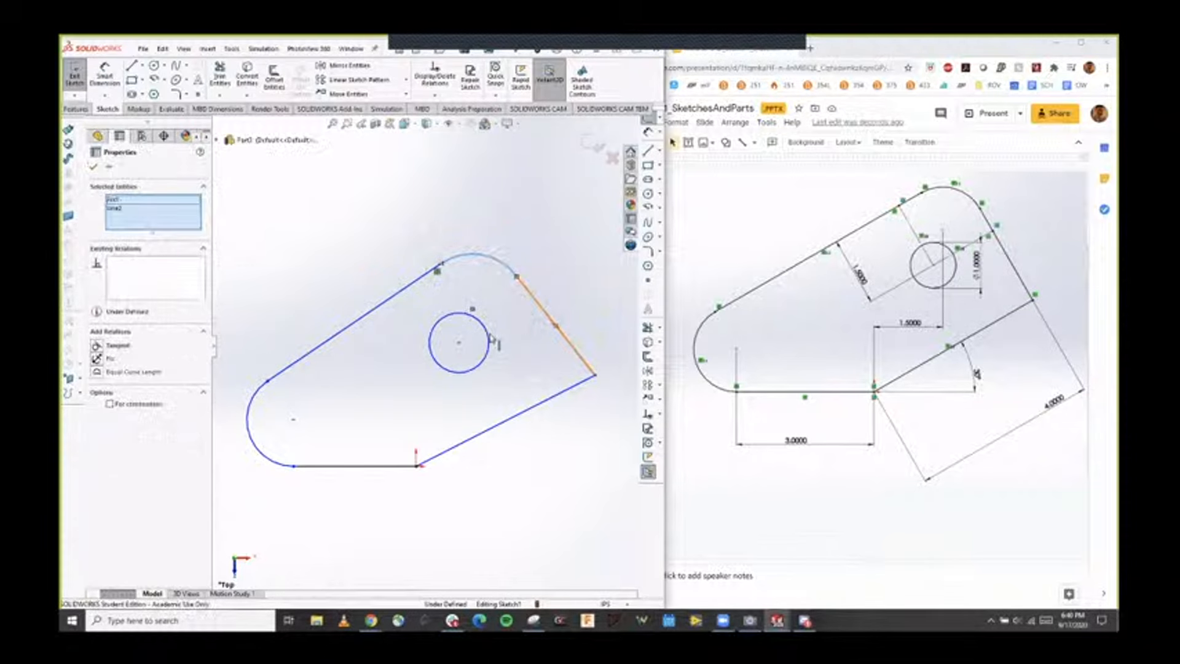
left_click(97, 345)
left_click(94, 167)
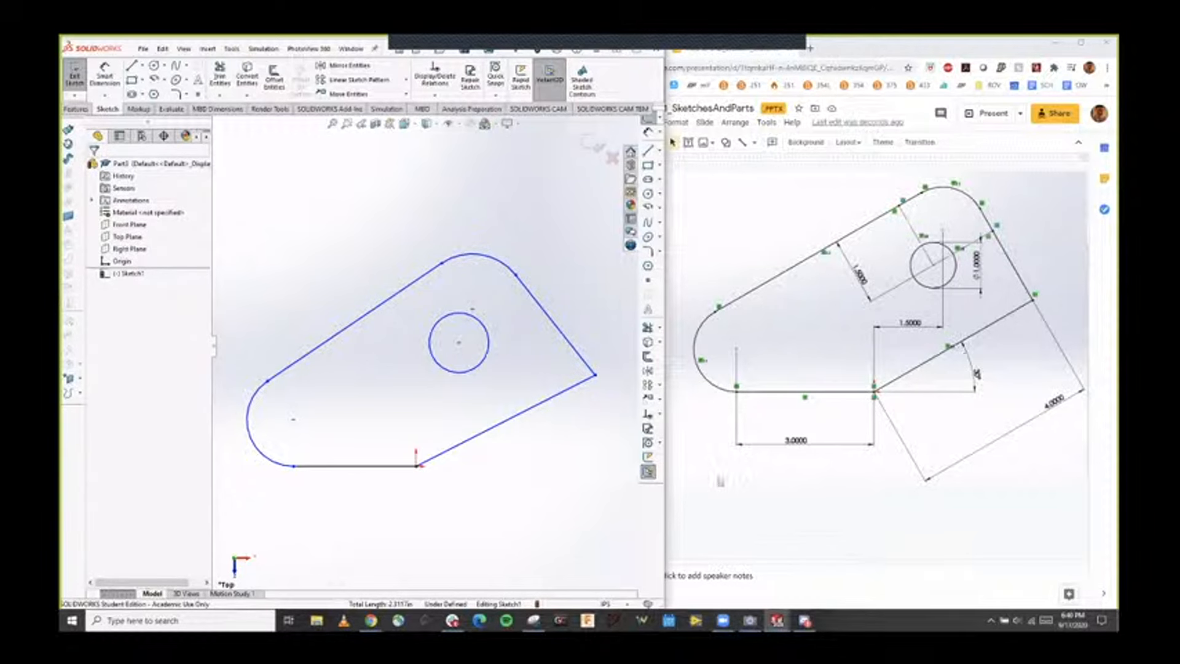
Make the short right-hand line perpendicular to the lower sloped line that starts at the origin.
left_click(587, 368)
left_click(583, 383, "ctrl")
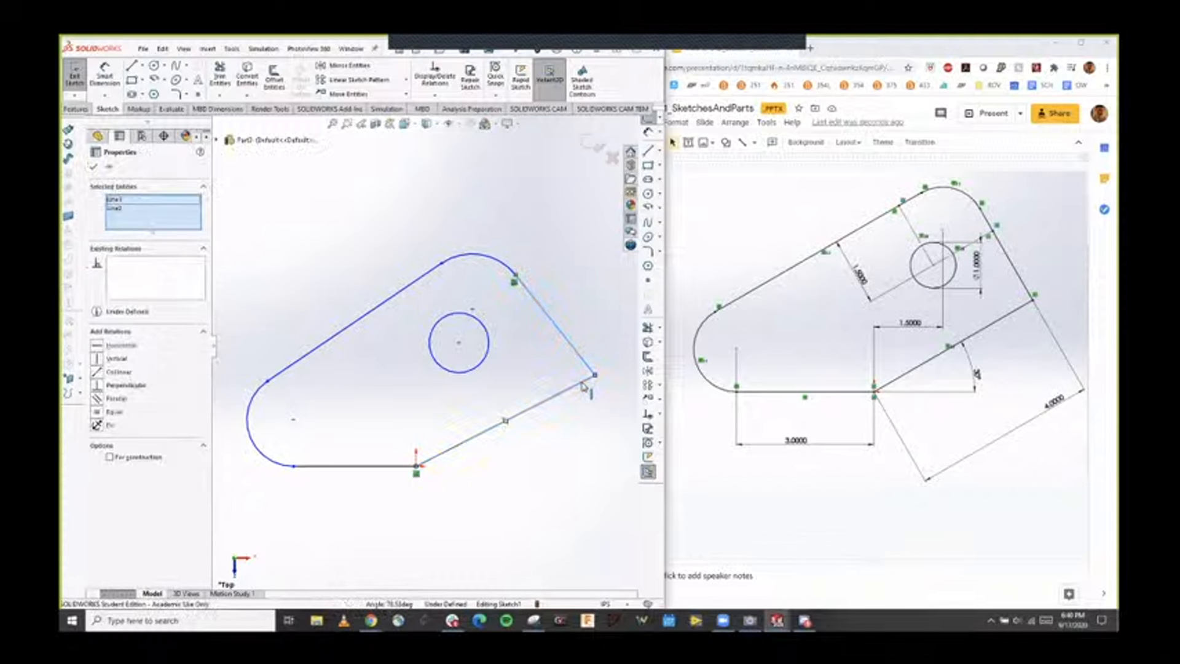
left_click(97, 385)
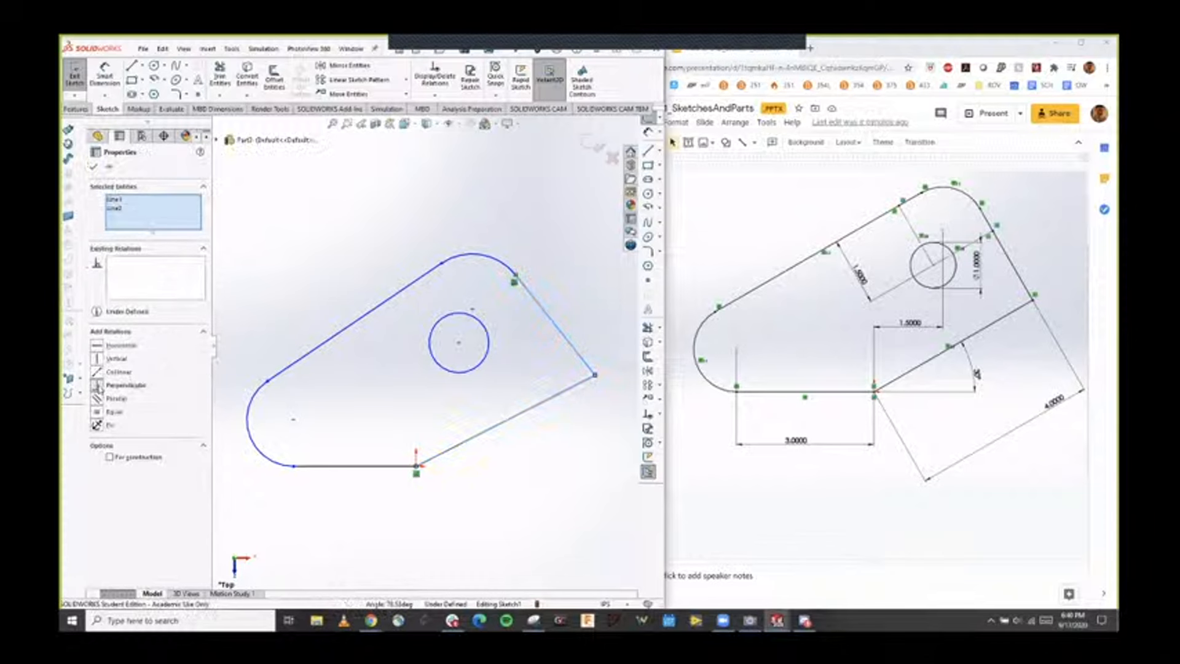
left_click(95, 167)
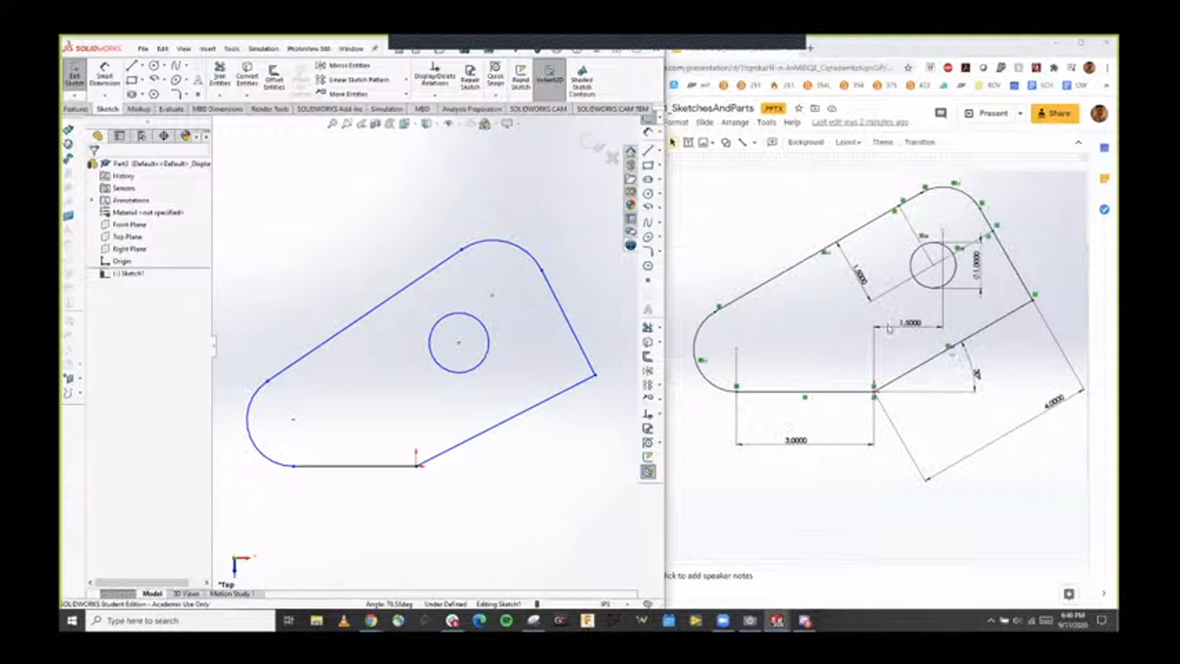
Add a Parallel relation between the long upper sloped line and the lower sloped line.
left_click(380, 303)
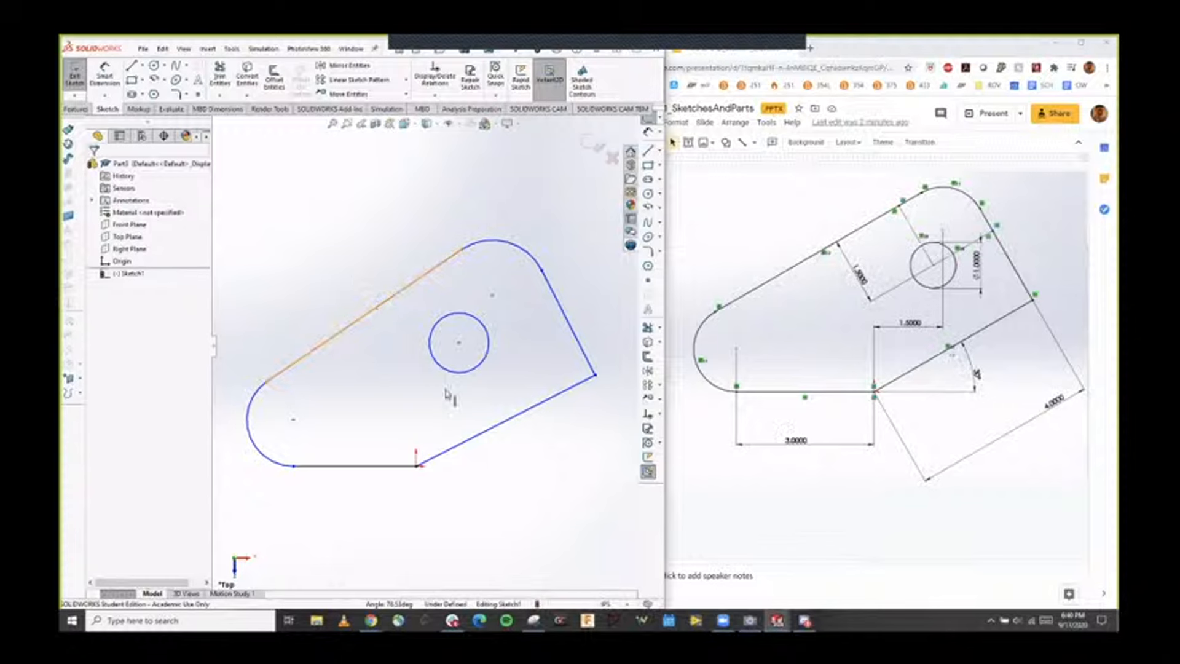
left_click(485, 436)
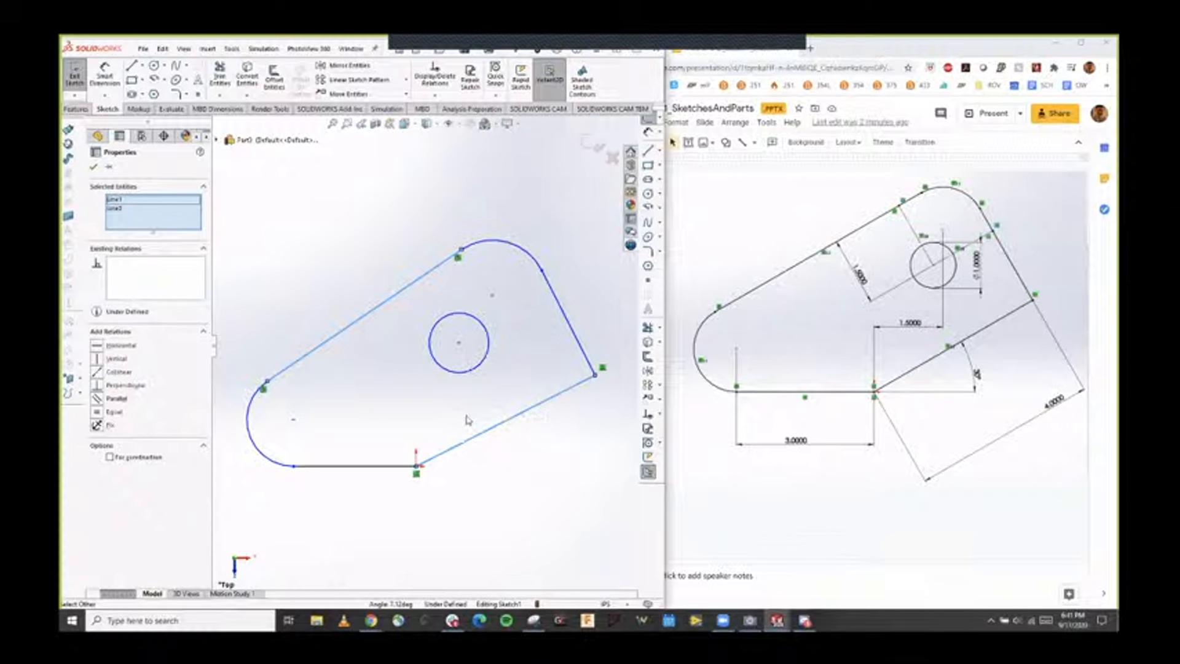
left_click(99, 400)
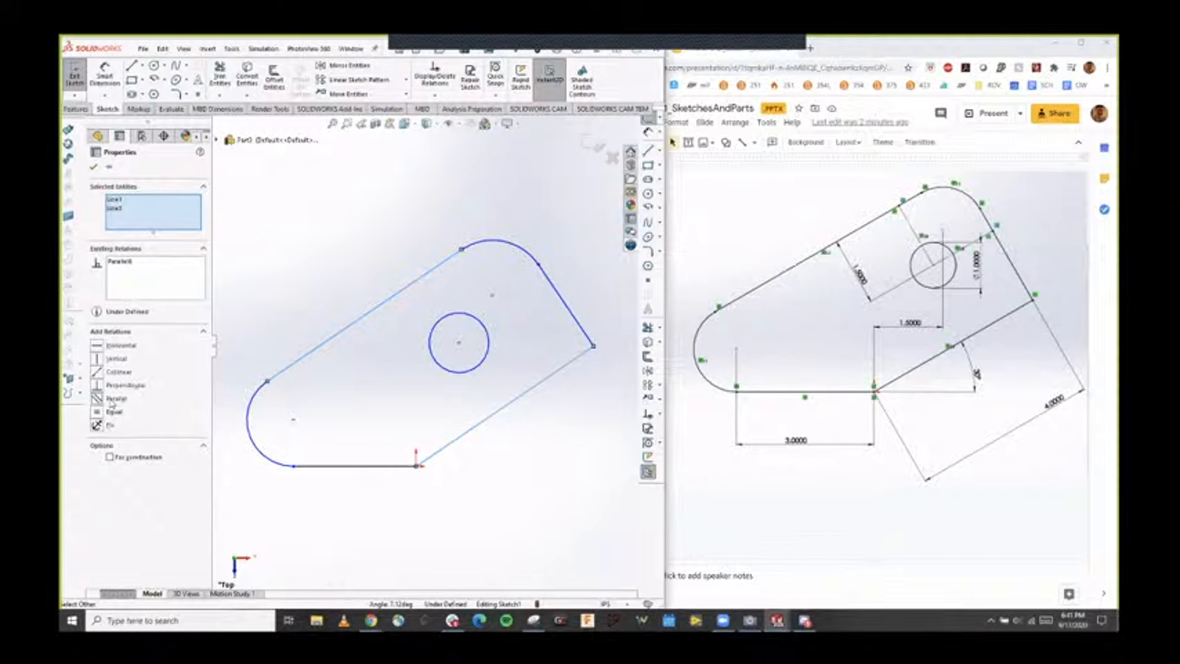
left_click(93, 167)
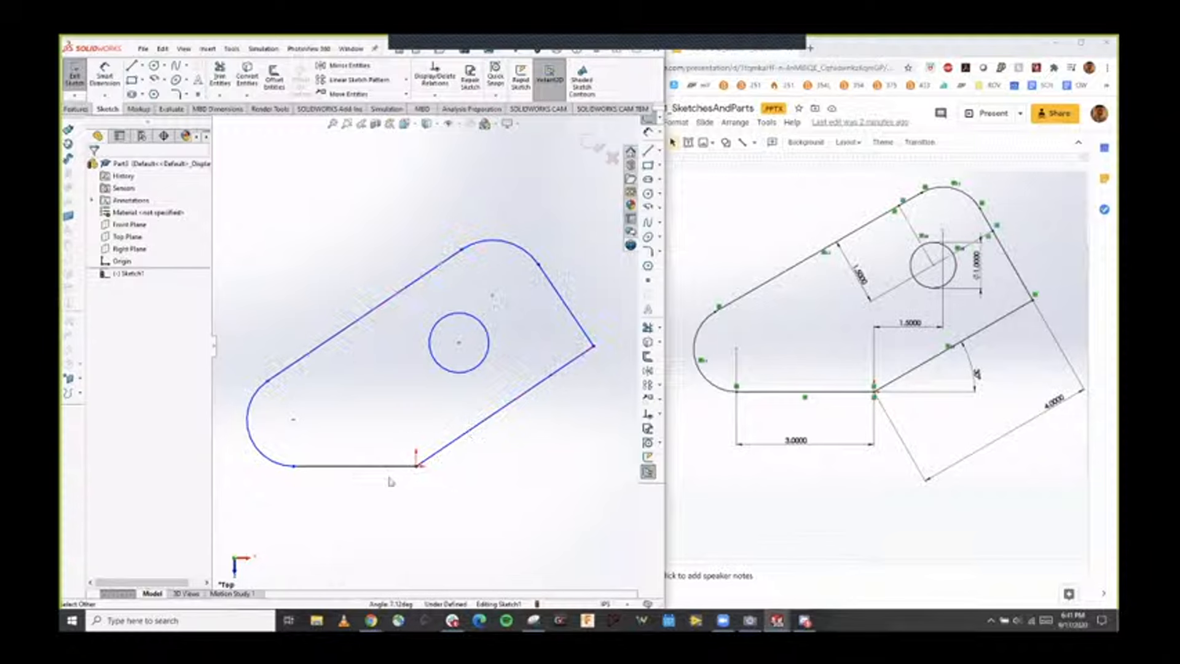
scroll(353, 474, "down", 3)
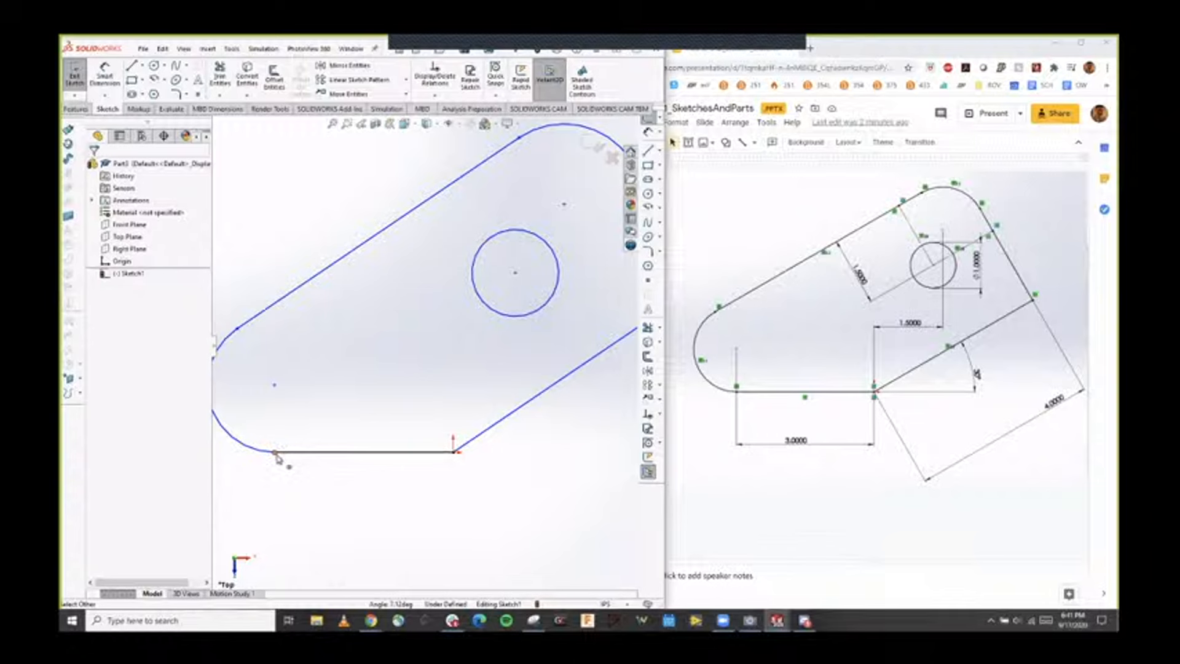
left_click_drag(276, 453, 323, 424)
scroll(251, 472, "up", 2)
scroll(541, 439, "up", 1)
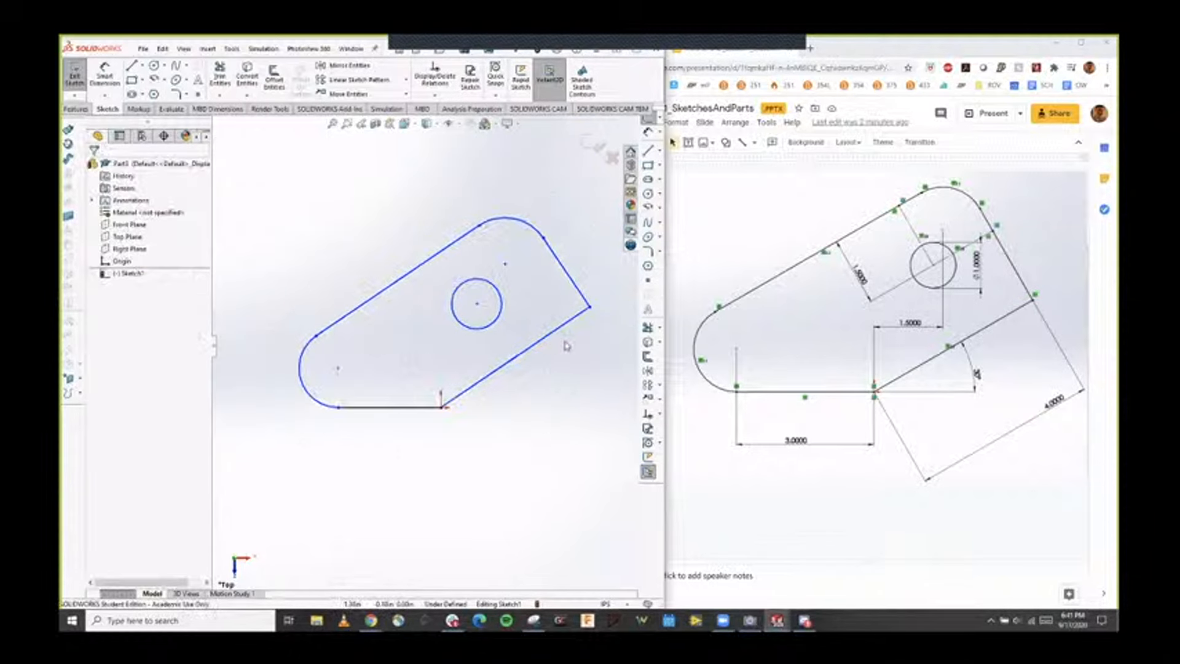
scroll(552, 317, "down", 1)
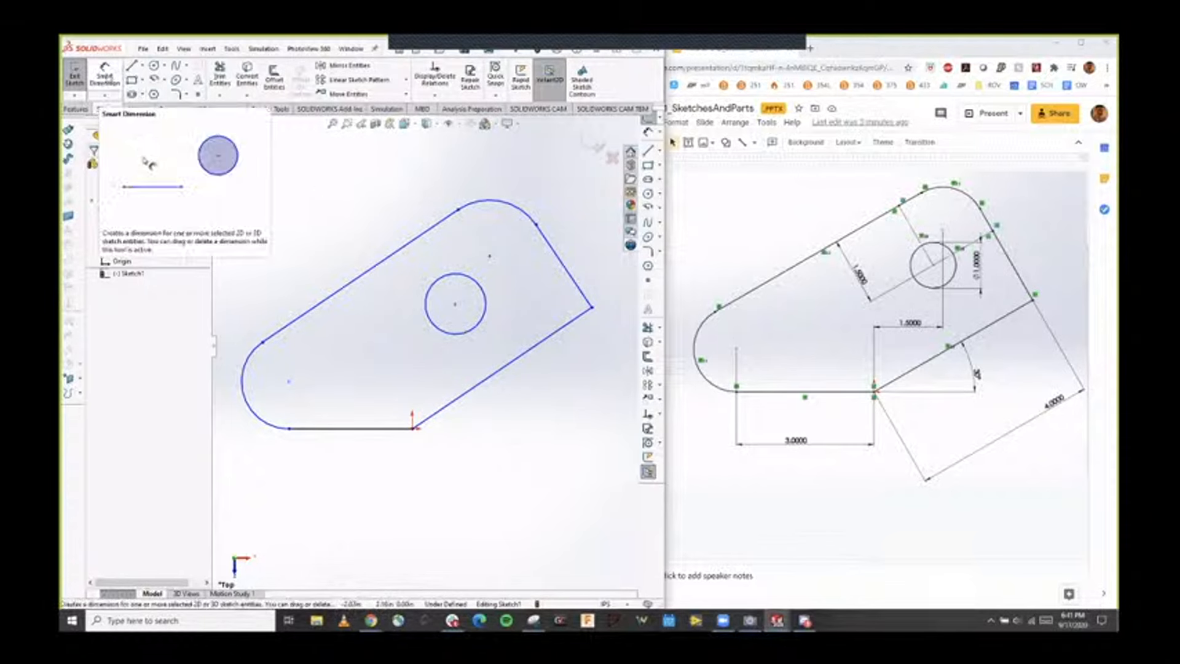
Dimension the horizontal bottom line's length as 3 in, placing the dimension below the profile.
left_click(105, 77)
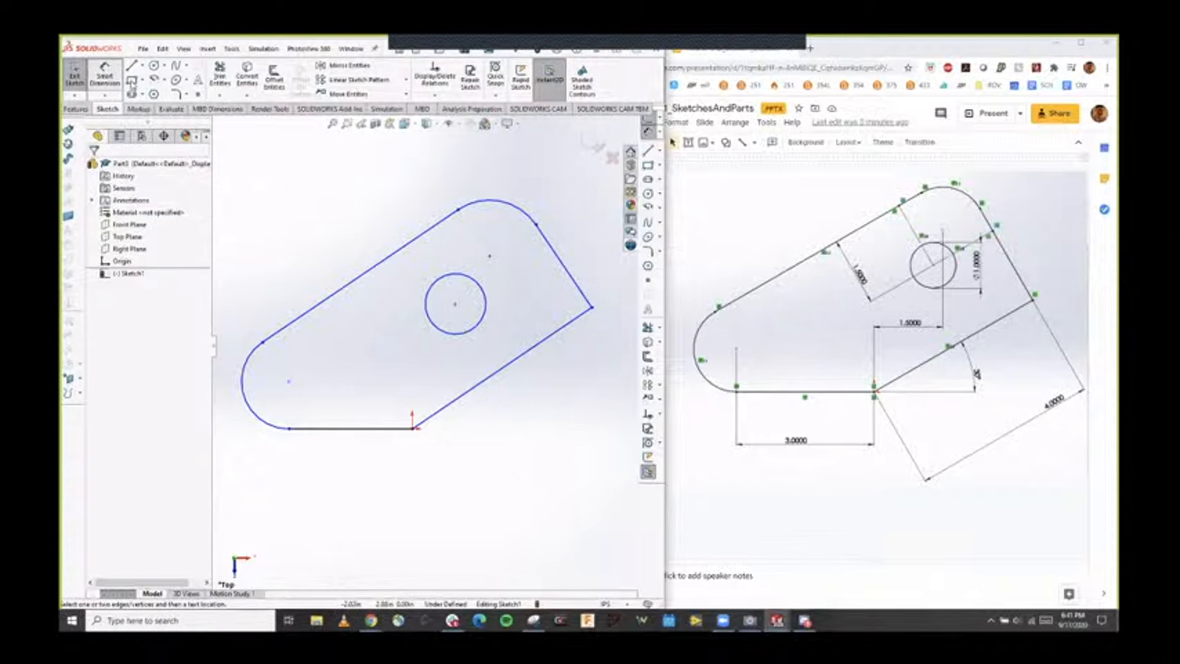
left_click(362, 431)
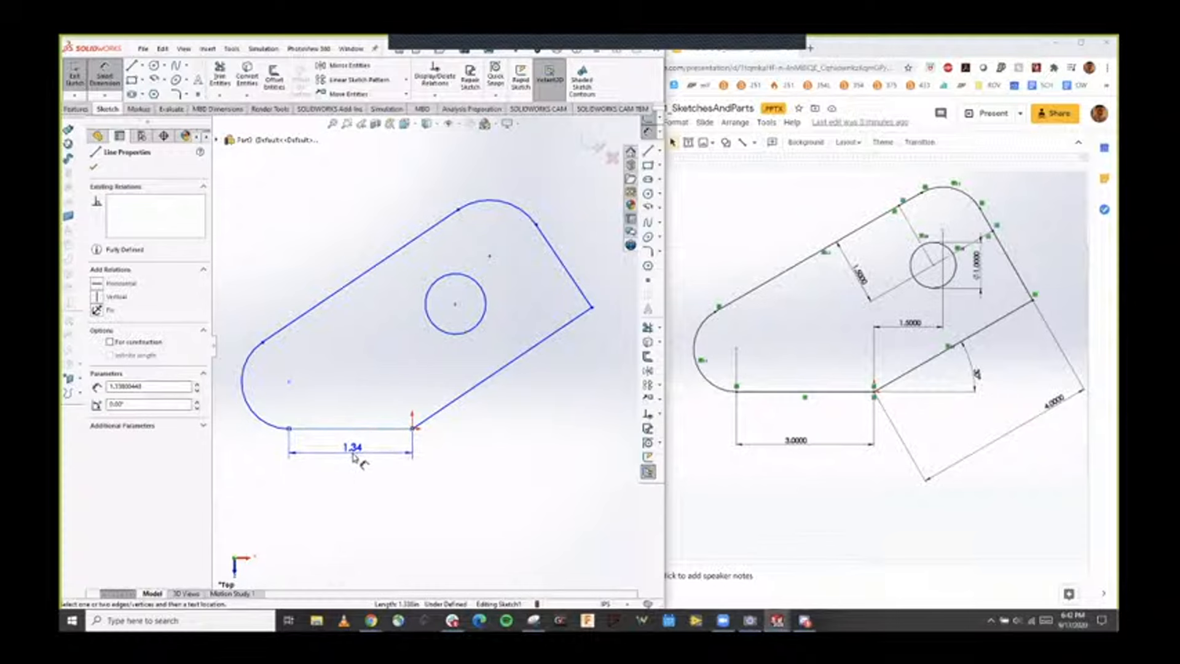
left_click(354, 457)
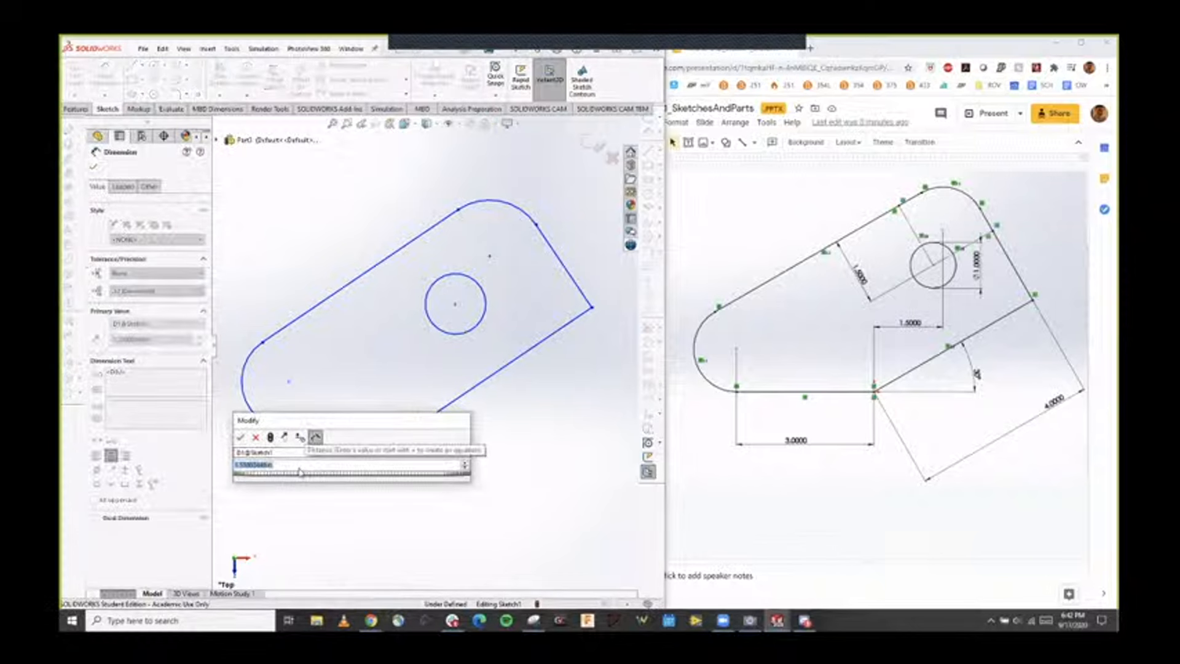
type("3")
key("Return")
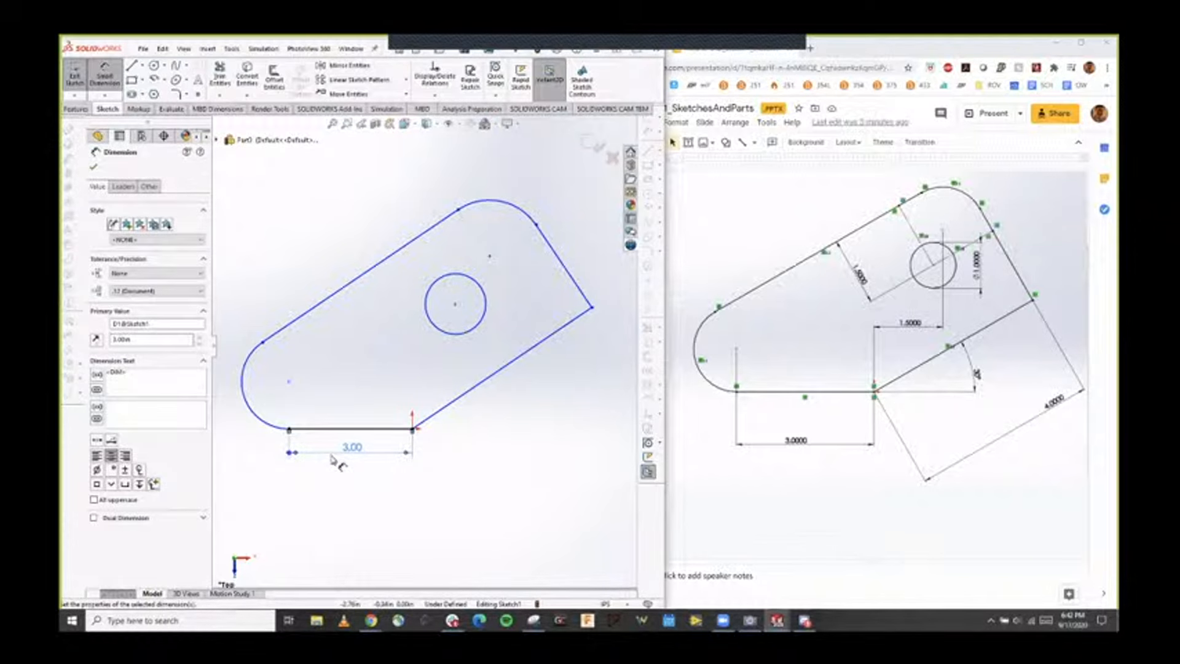
left_click(457, 504)
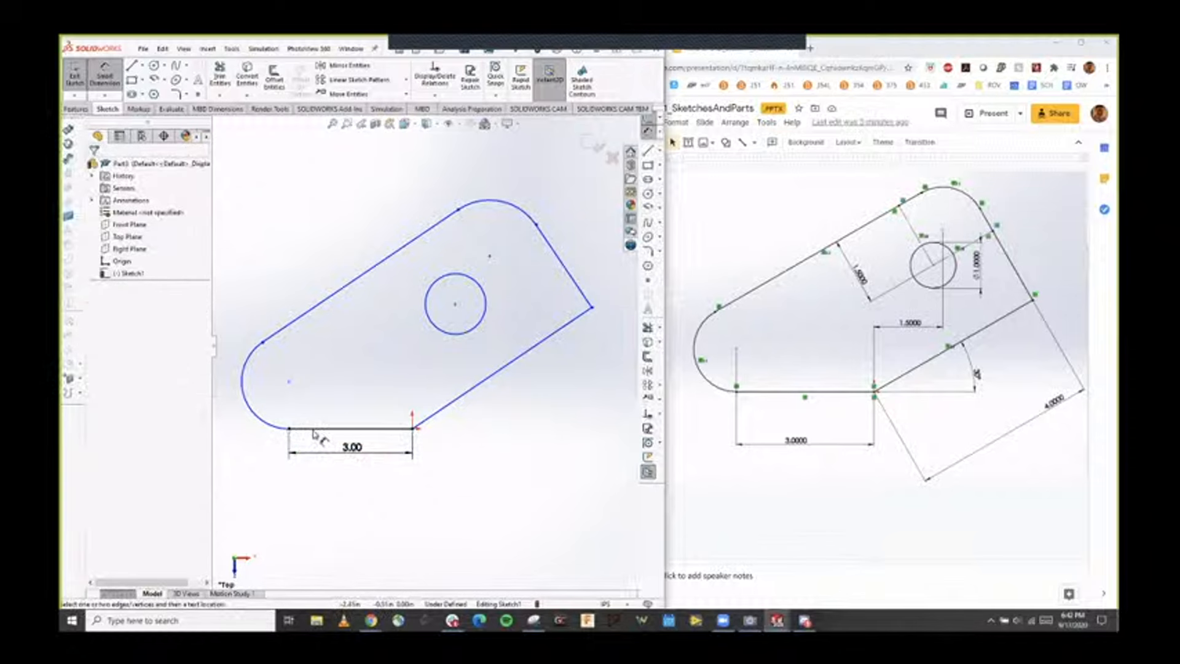
Dimension the lower sloped line's length as 4 in, placing the aligned dimension below the line.
scroll(317, 434, "down", 3)
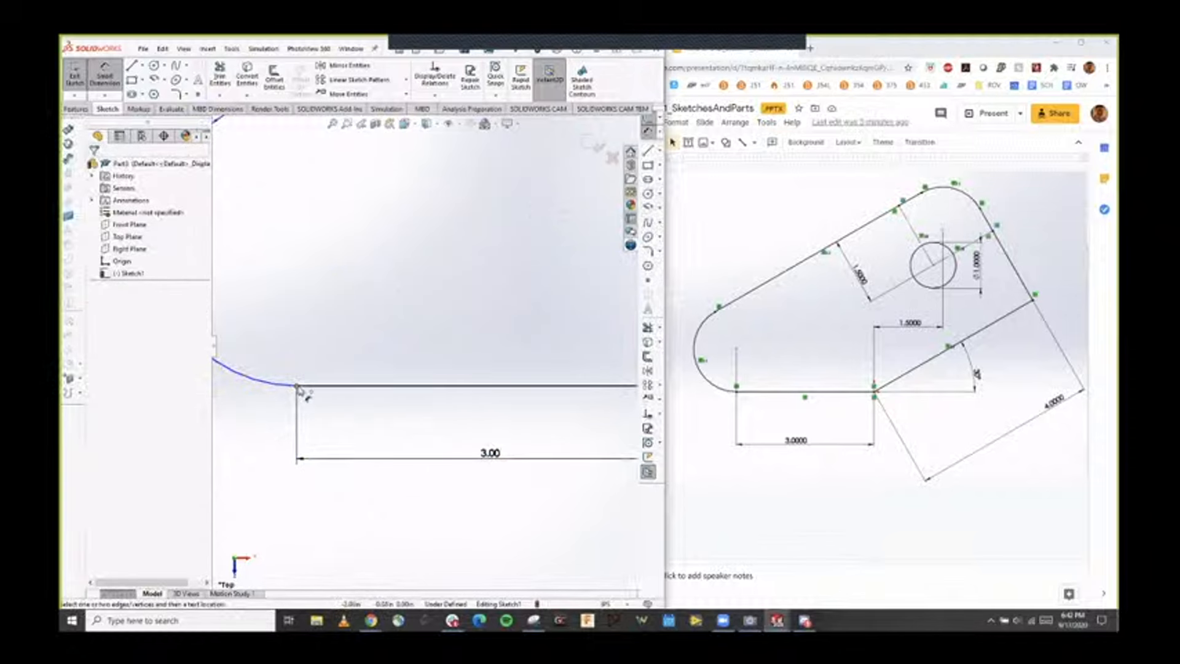
key("f")
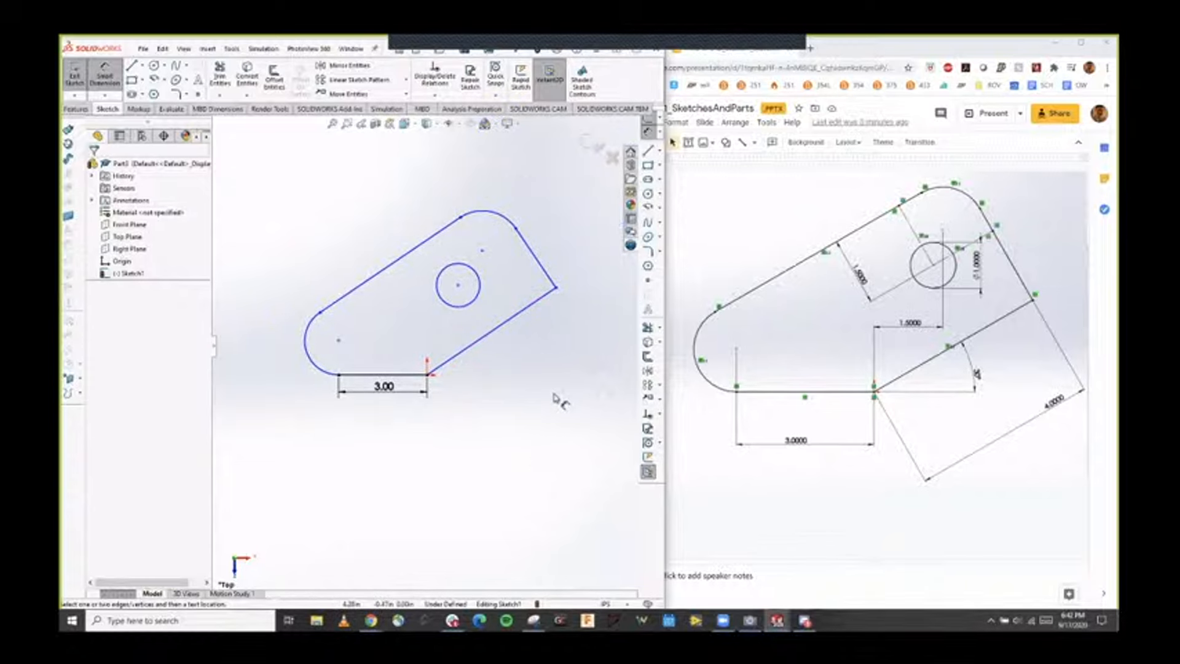
left_click(511, 321)
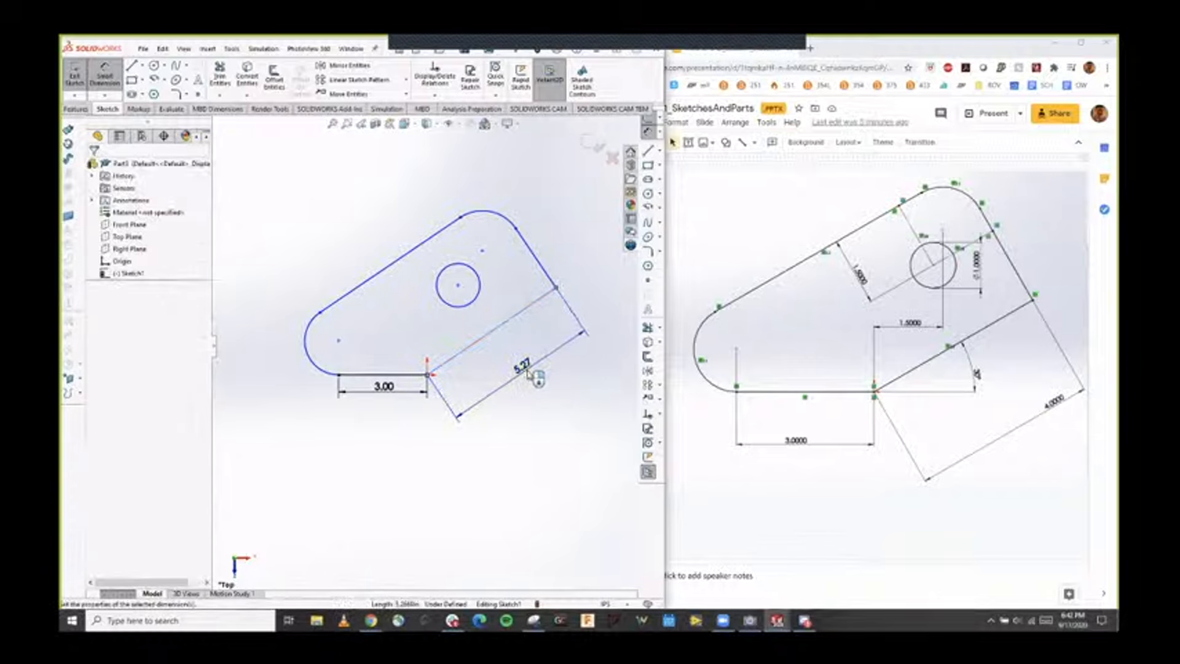
left_click(530, 374)
type("4")
key("Return")
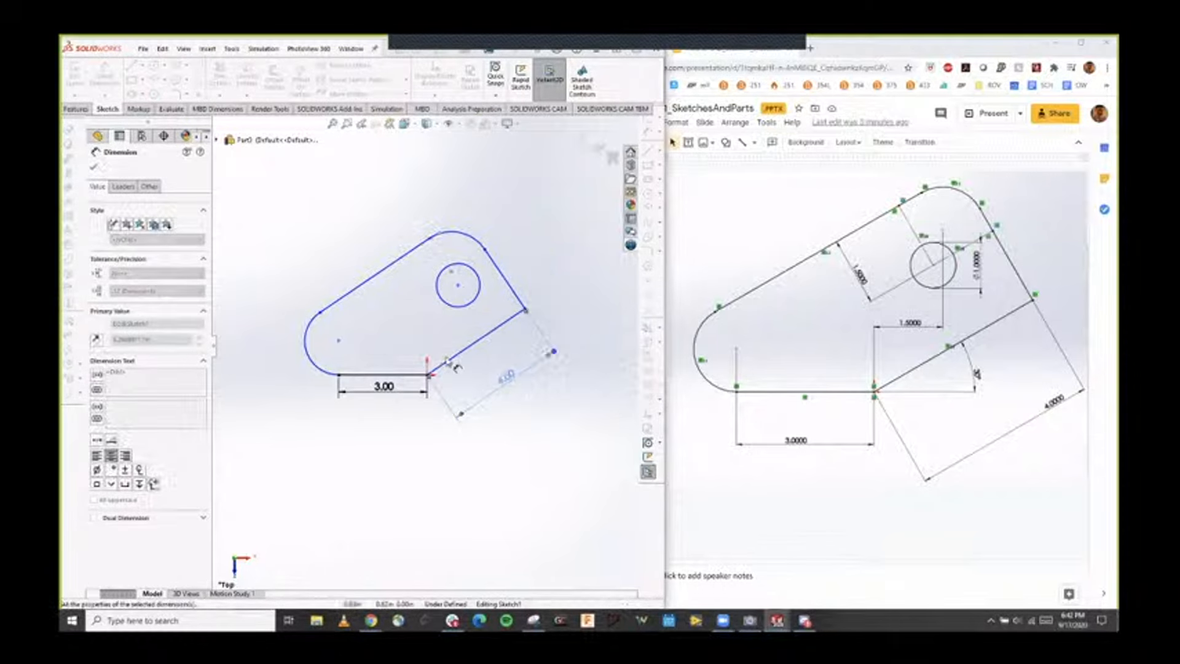
Dimension the lower sloped line's angle from the extended horizontal bottom line as 30°.
scroll(510, 375, "down", 3)
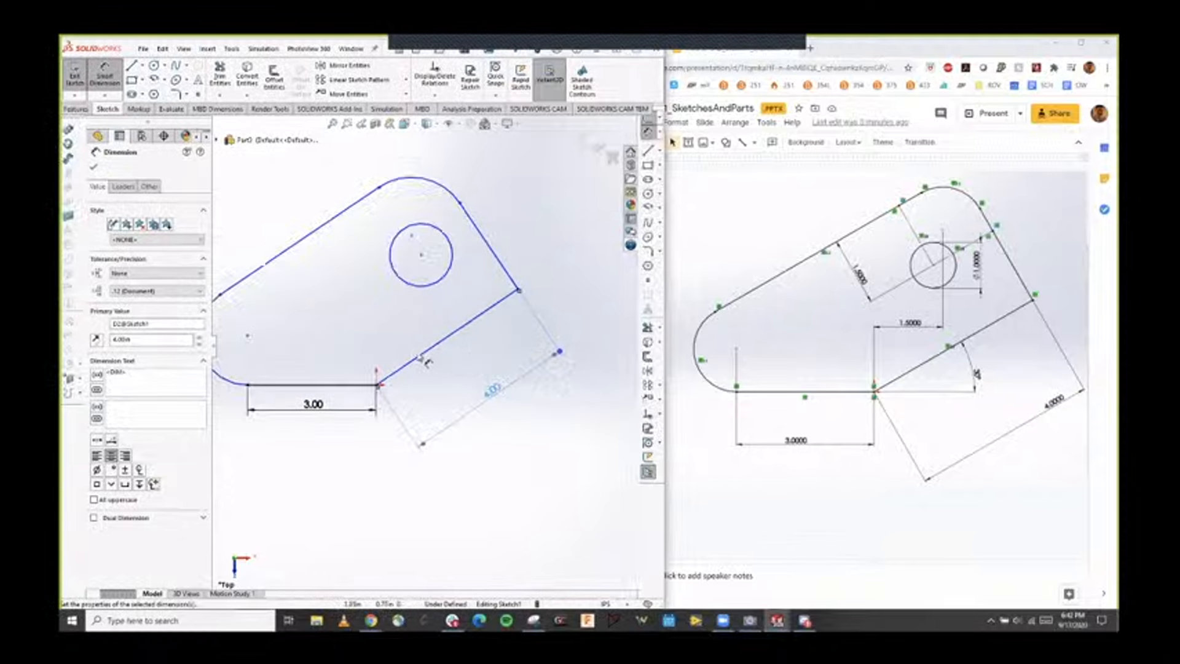
scroll(424, 362, "down", 1)
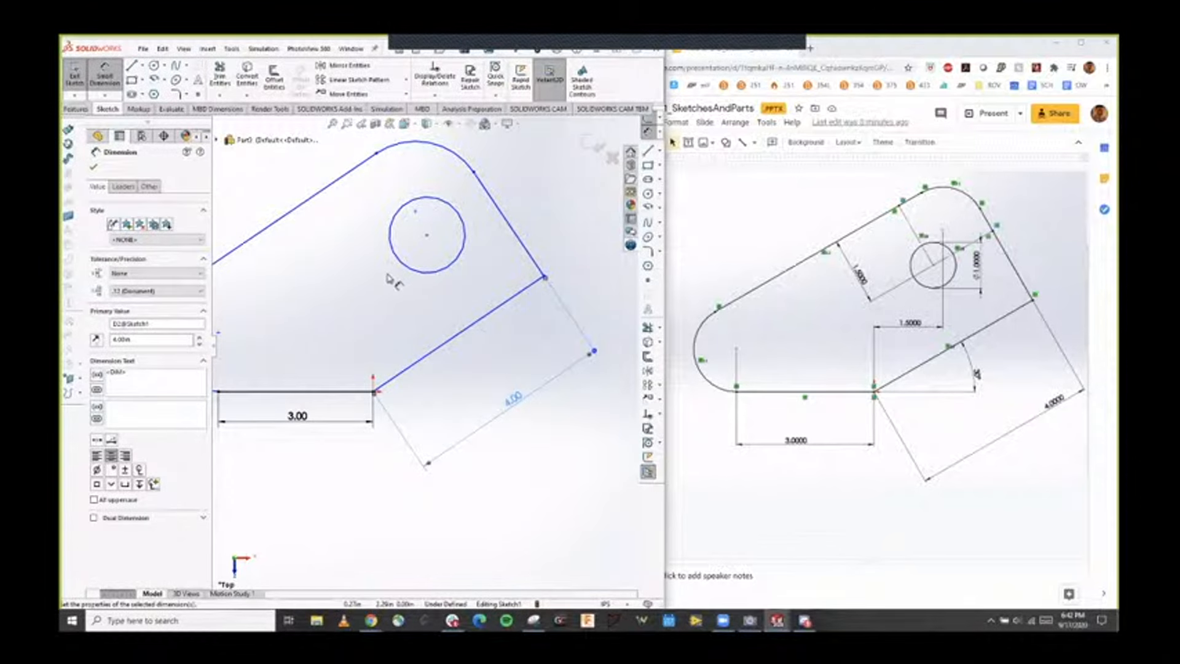
left_click(355, 394)
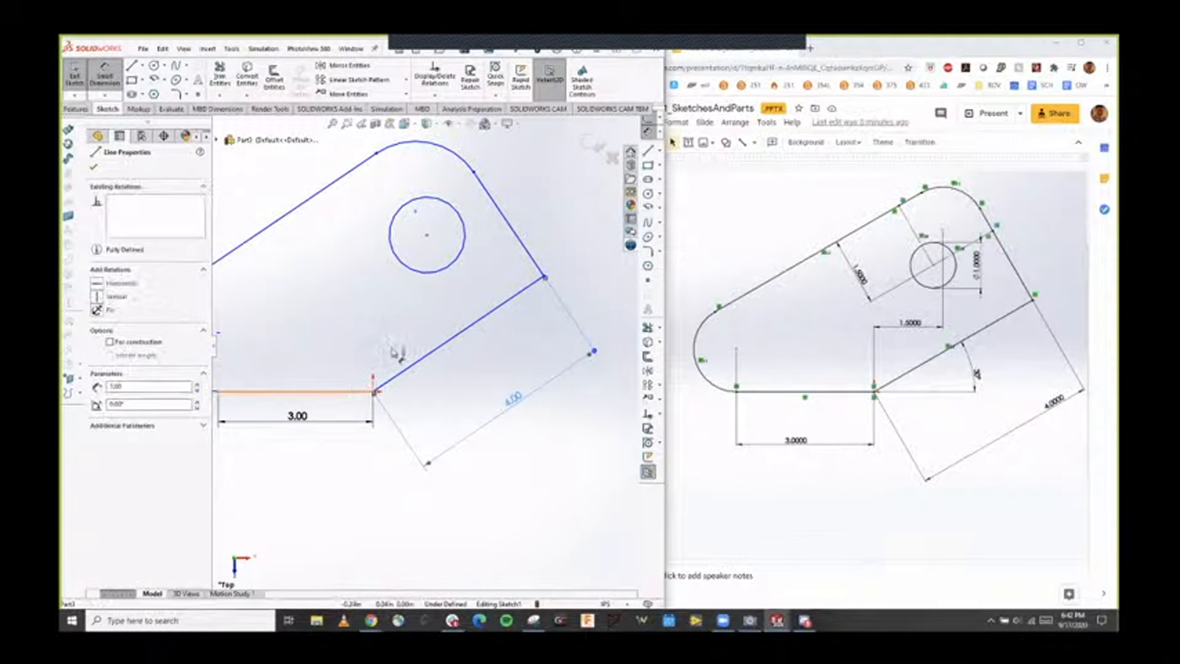
left_click(440, 345)
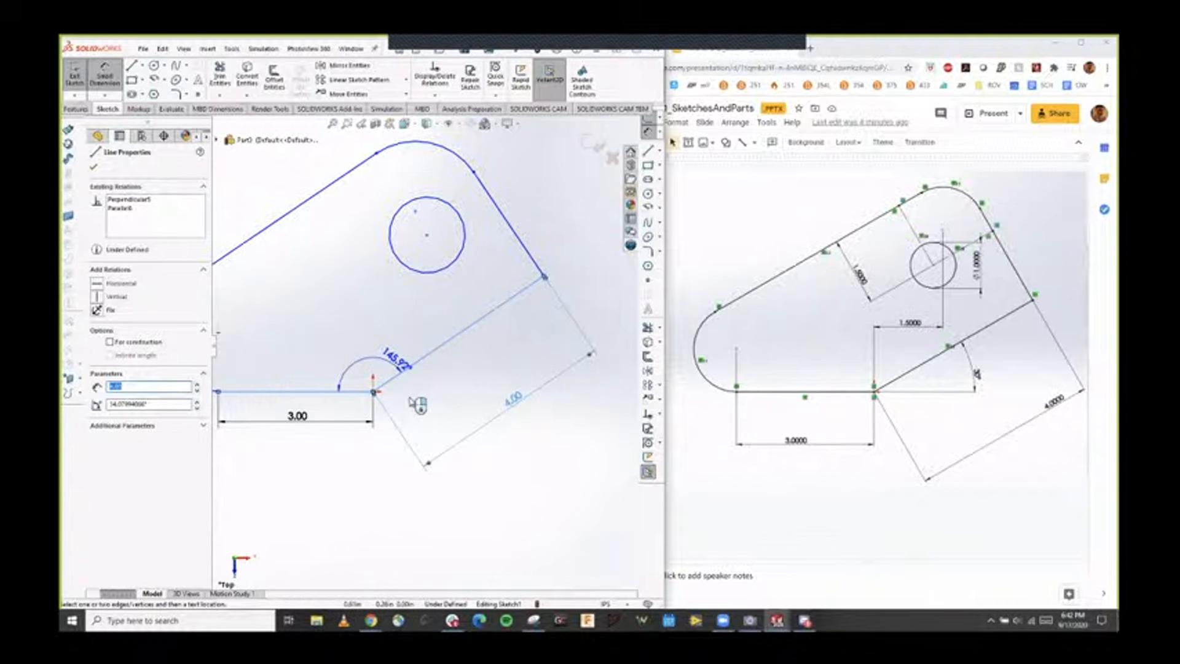
left_click(455, 377)
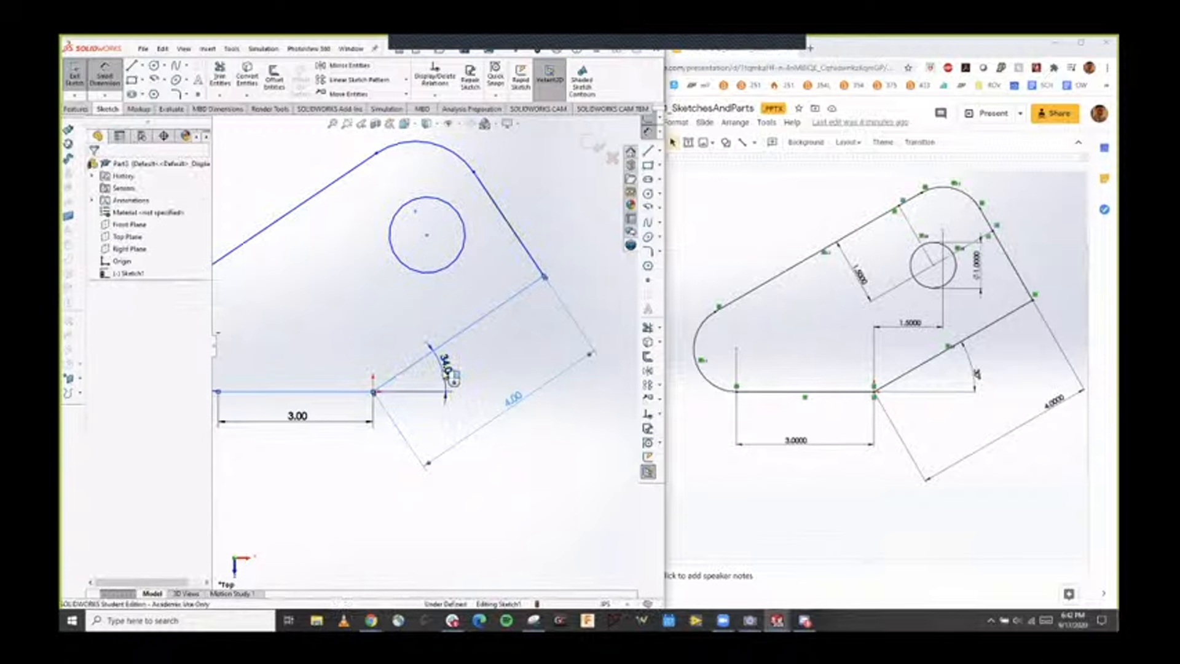
type("30")
key("Return")
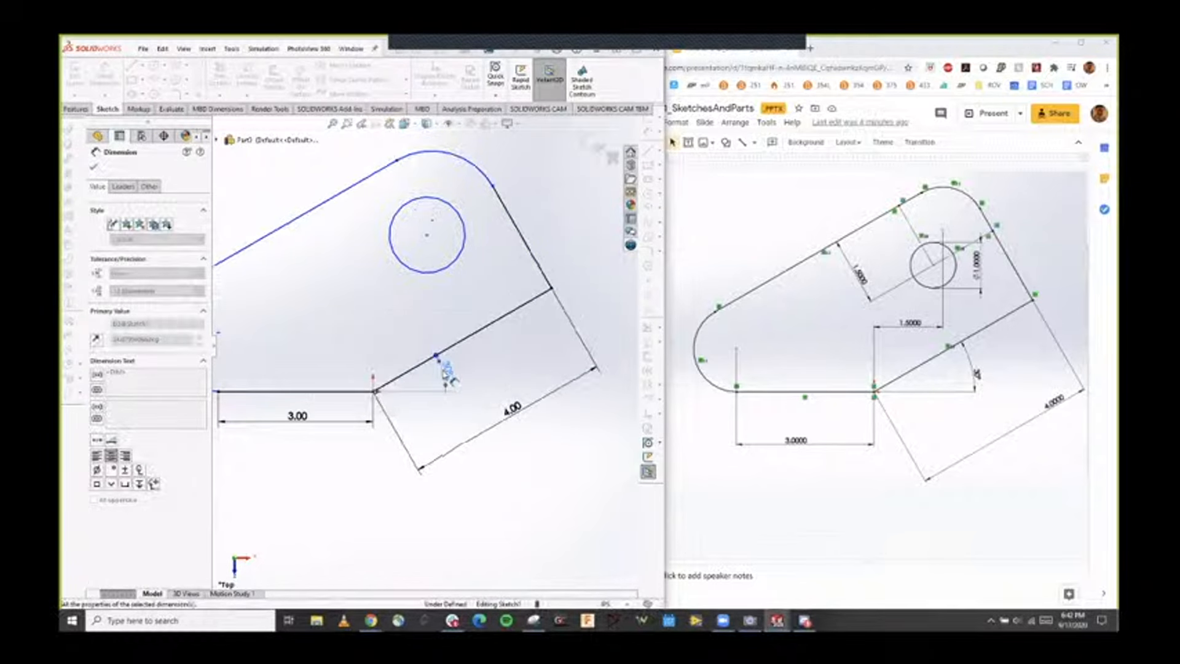
scroll(506, 395, "up", 2)
left_click(434, 446)
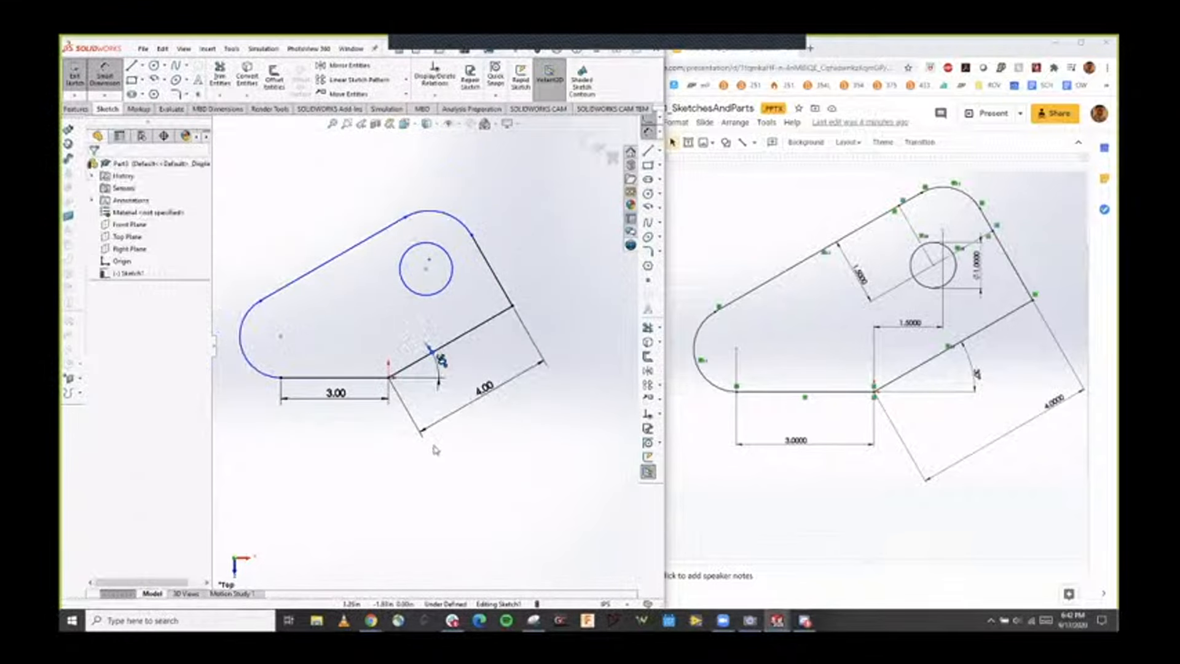
key("Escape")
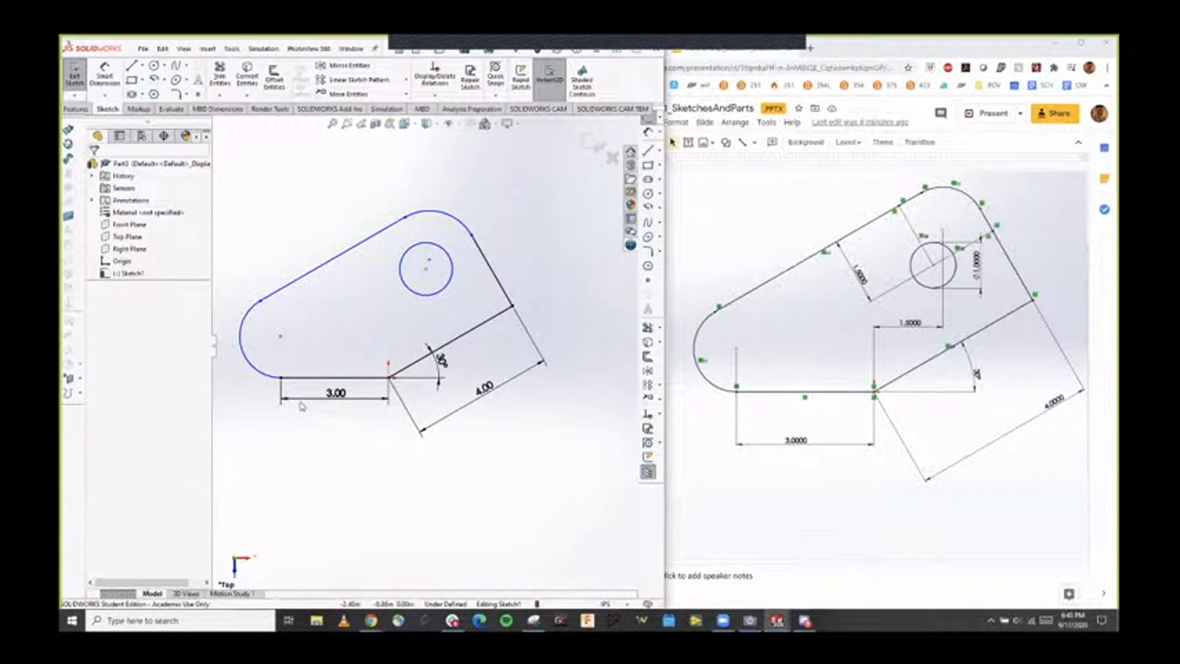
Shift the upper arc's endpoint on the short right-hand line slightly to test the arc's remaining freedom.
scroll(299, 394, "down", 2)
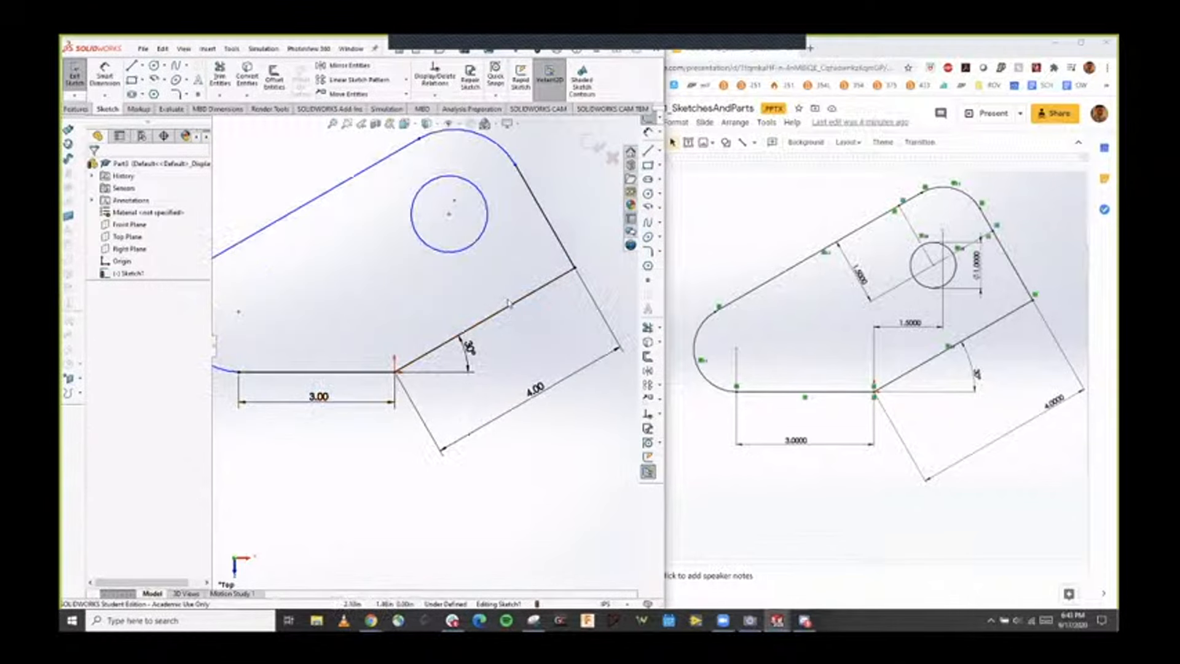
scroll(554, 228, "up", 1)
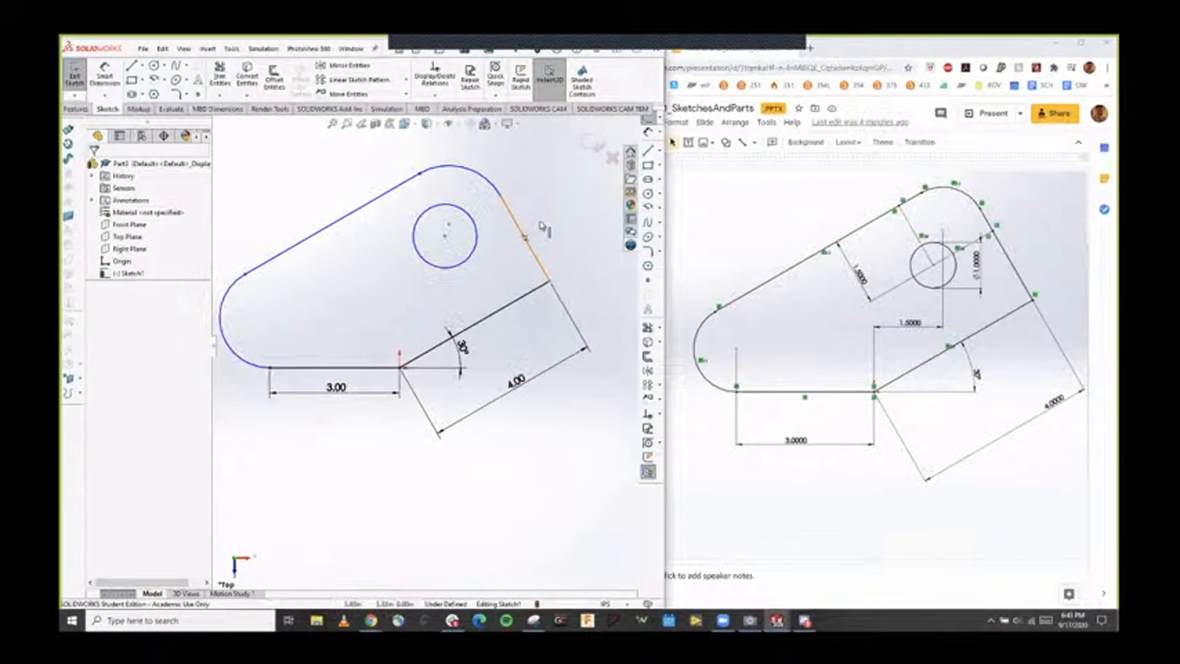
left_click(489, 177)
left_click_drag(488, 183, 502, 198)
left_click(458, 242)
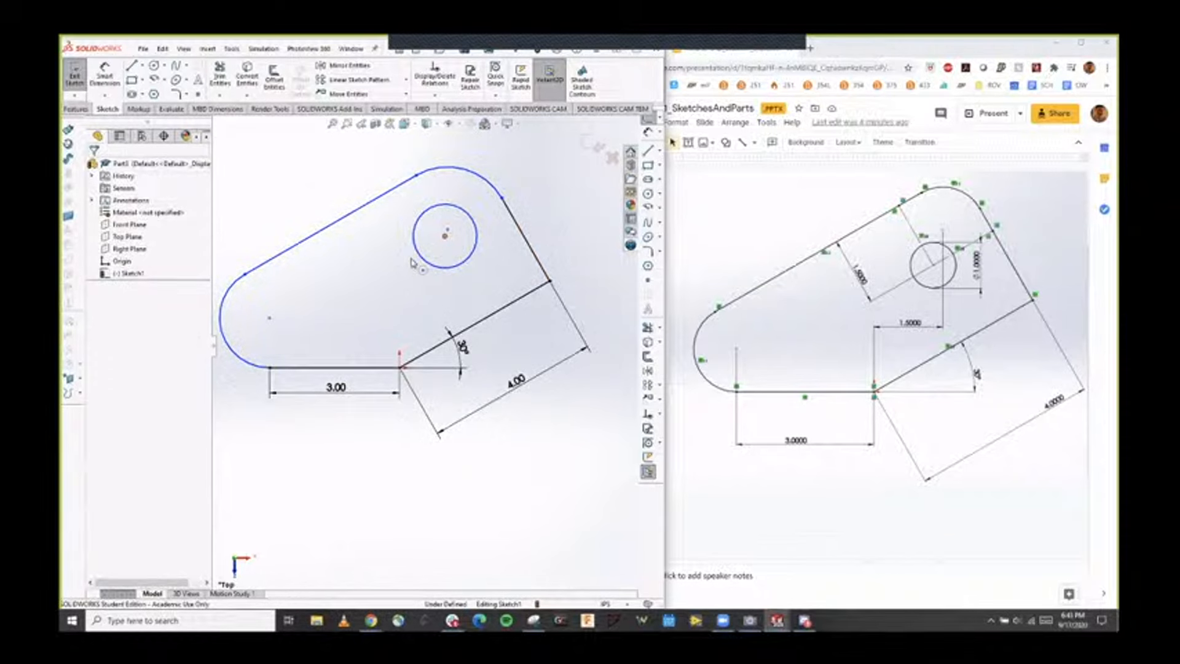
Move the circle away from the upper arc's center point, between it and the long upper sloped line, to test its freedom.
left_click_drag(446, 237, 399, 247)
left_click(560, 239)
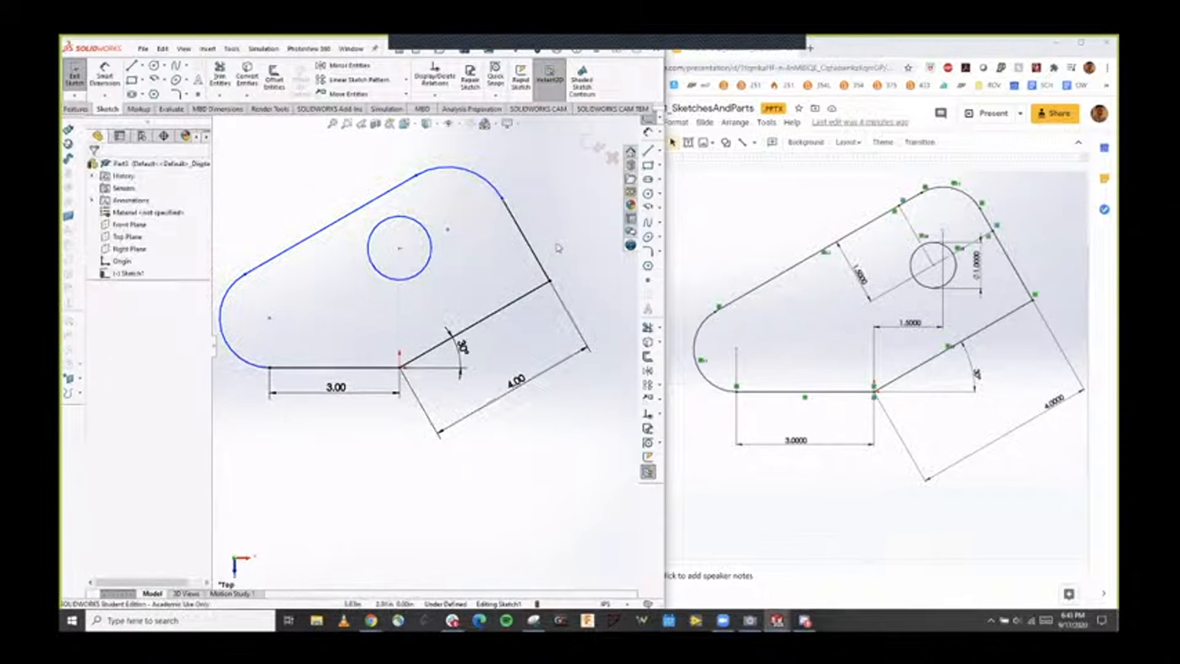
scroll(510, 243, "up", 1)
scroll(482, 243, "down", 1)
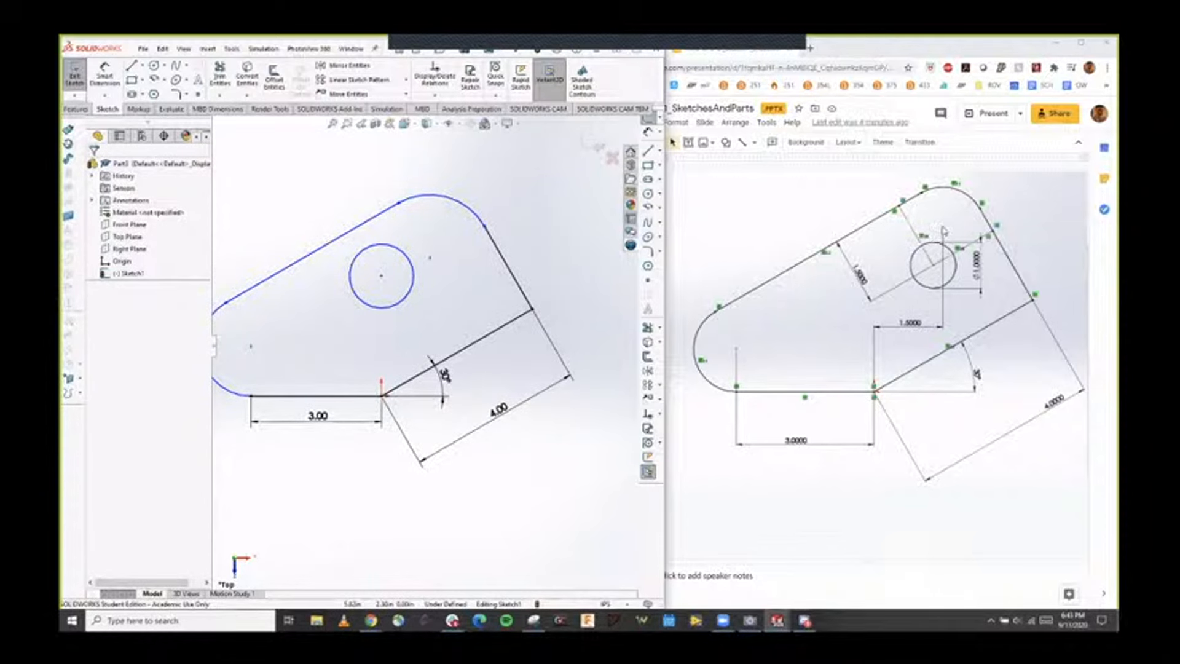
scroll(356, 303, "up", 1)
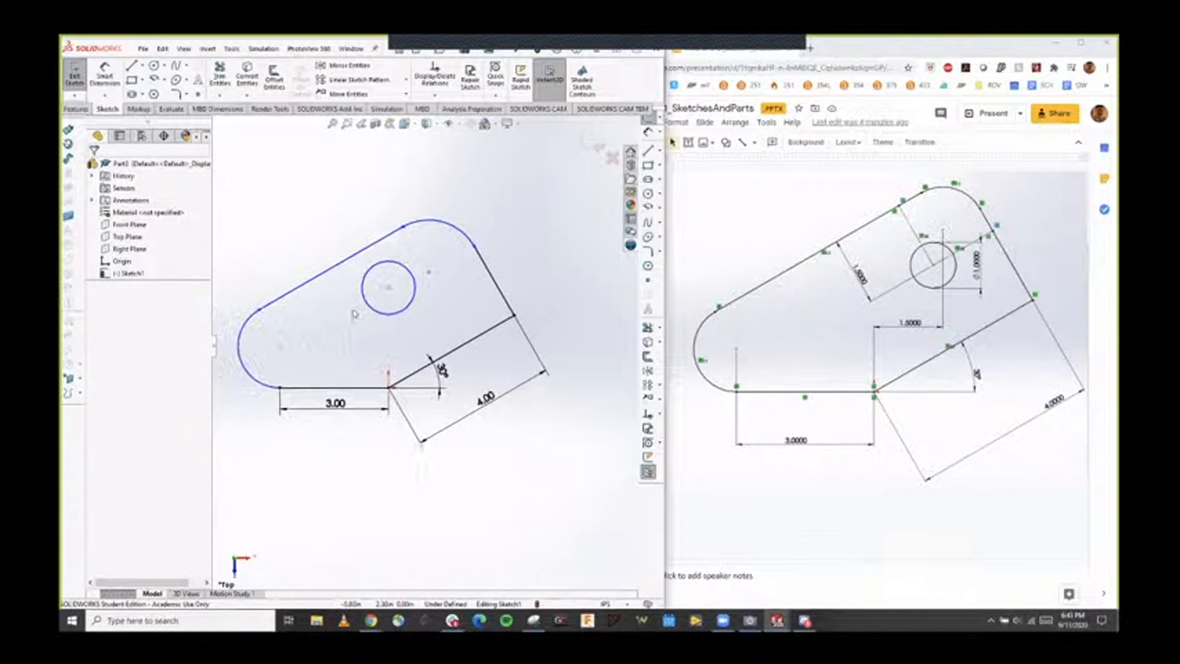
scroll(352, 313, "down", 1)
scroll(339, 329, "up", 1)
scroll(339, 330, "down", 1)
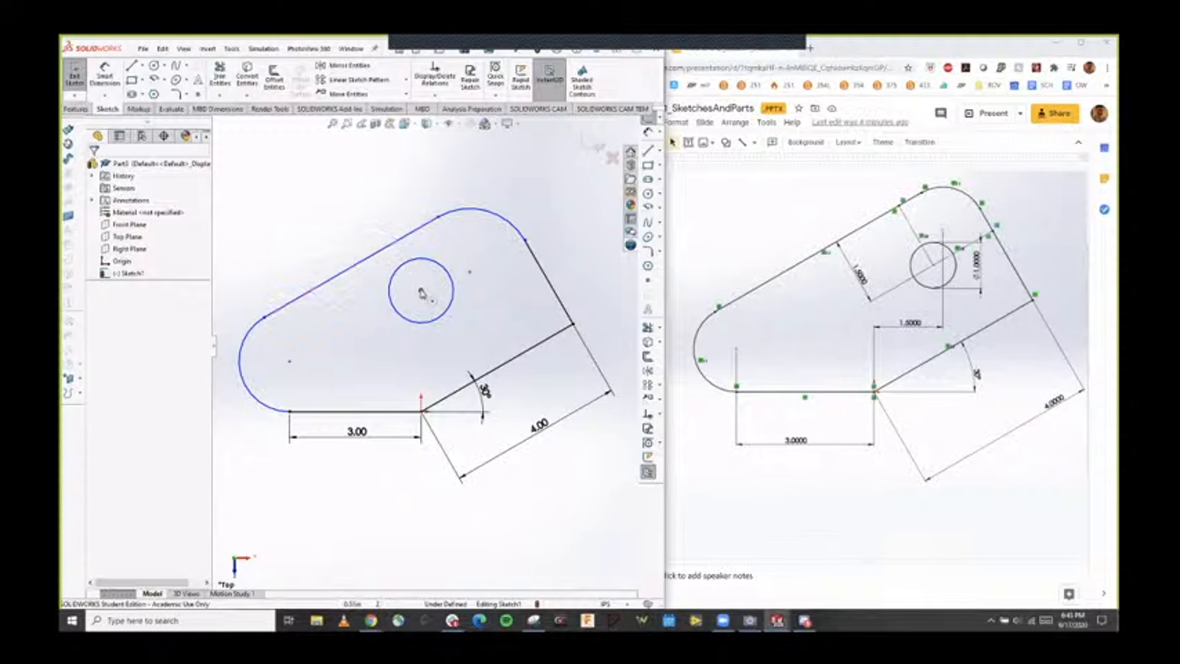
left_click_drag(422, 294, 434, 298)
left_click(469, 253)
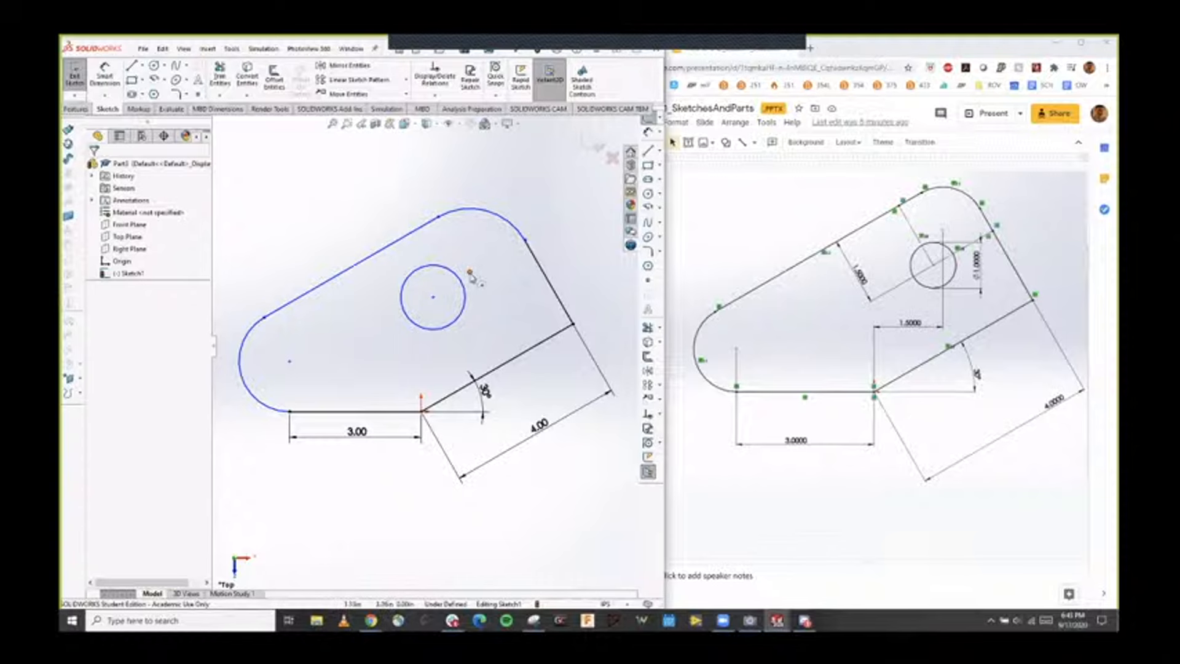
left_click(105, 77)
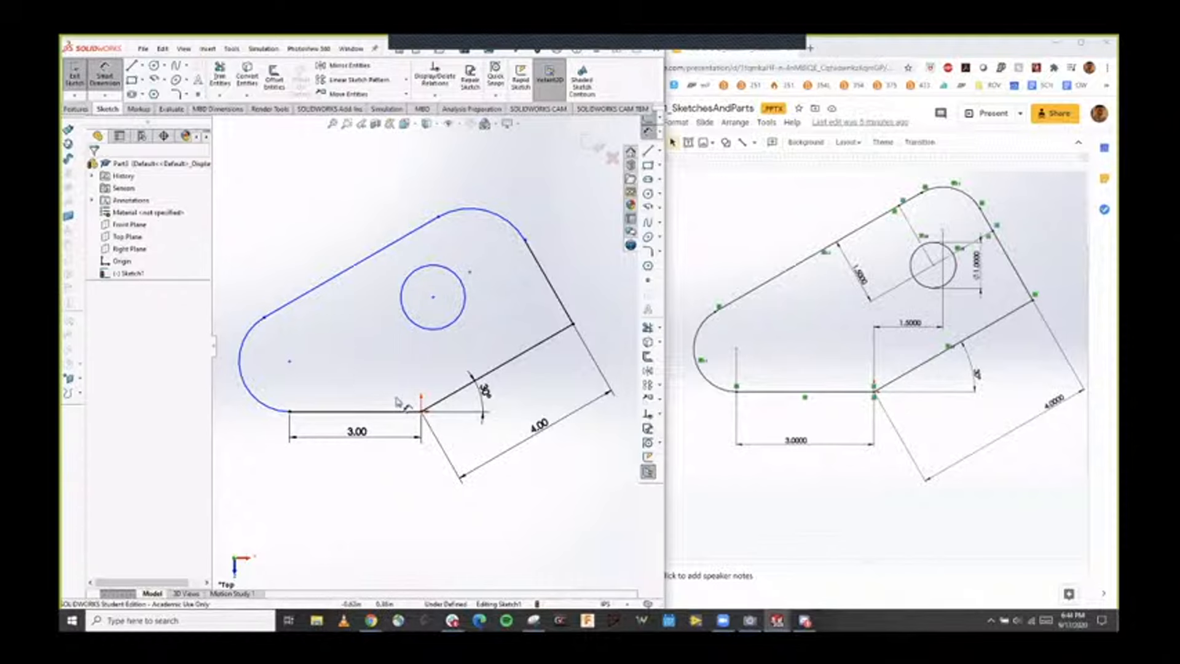
left_click(422, 412)
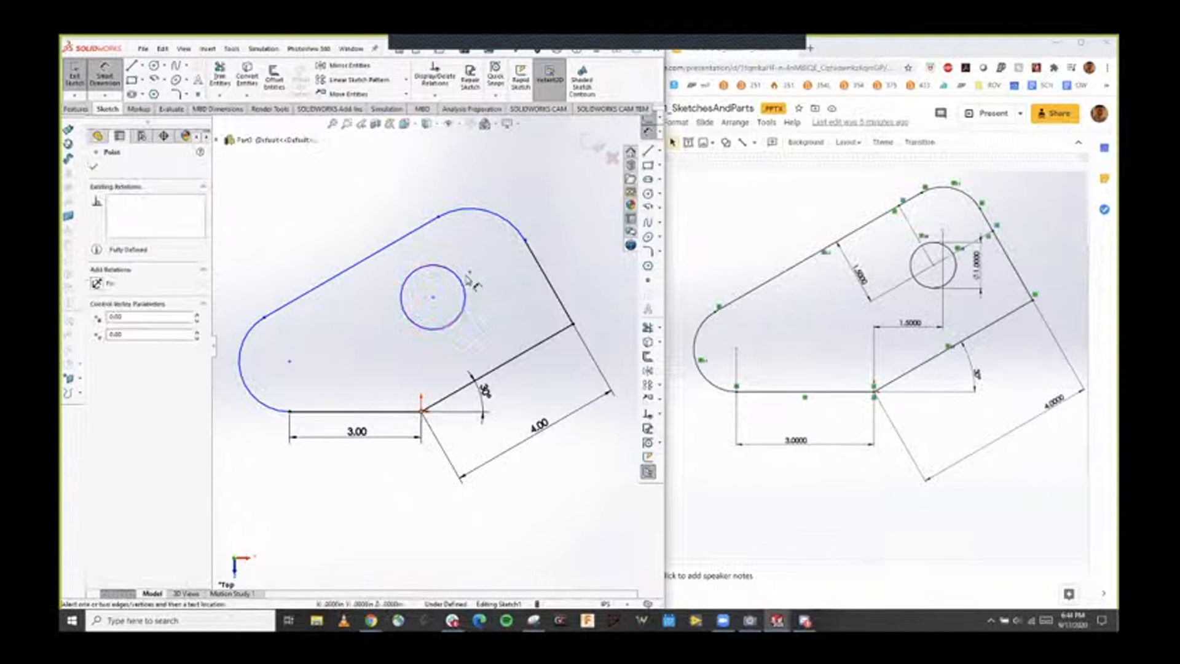
left_click(470, 272)
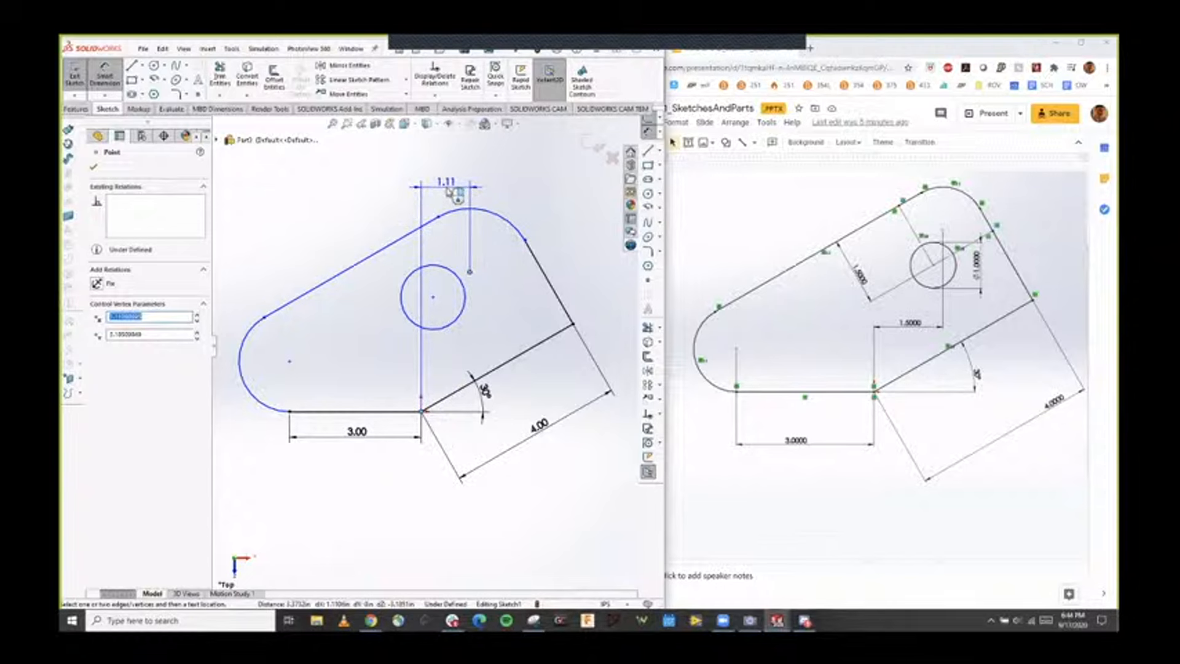
key("Escape")
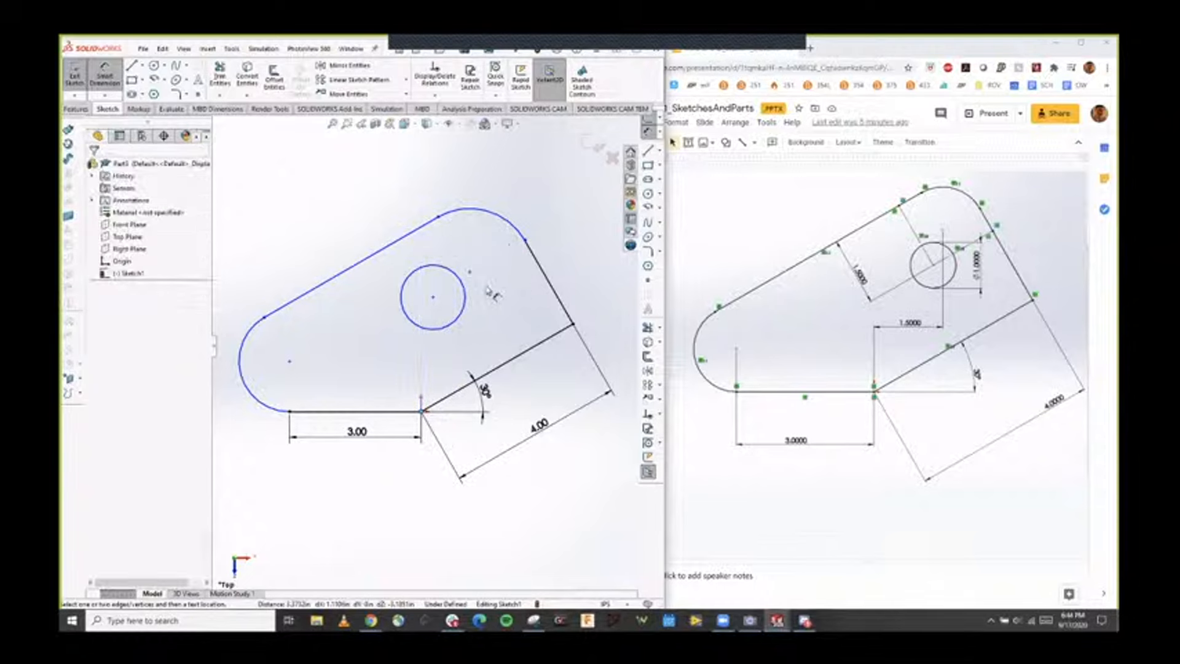
Add a Horizontal Dimension of 1.5 in between the upper arc's center point and the origin, placed below the circle.
left_click(112, 97)
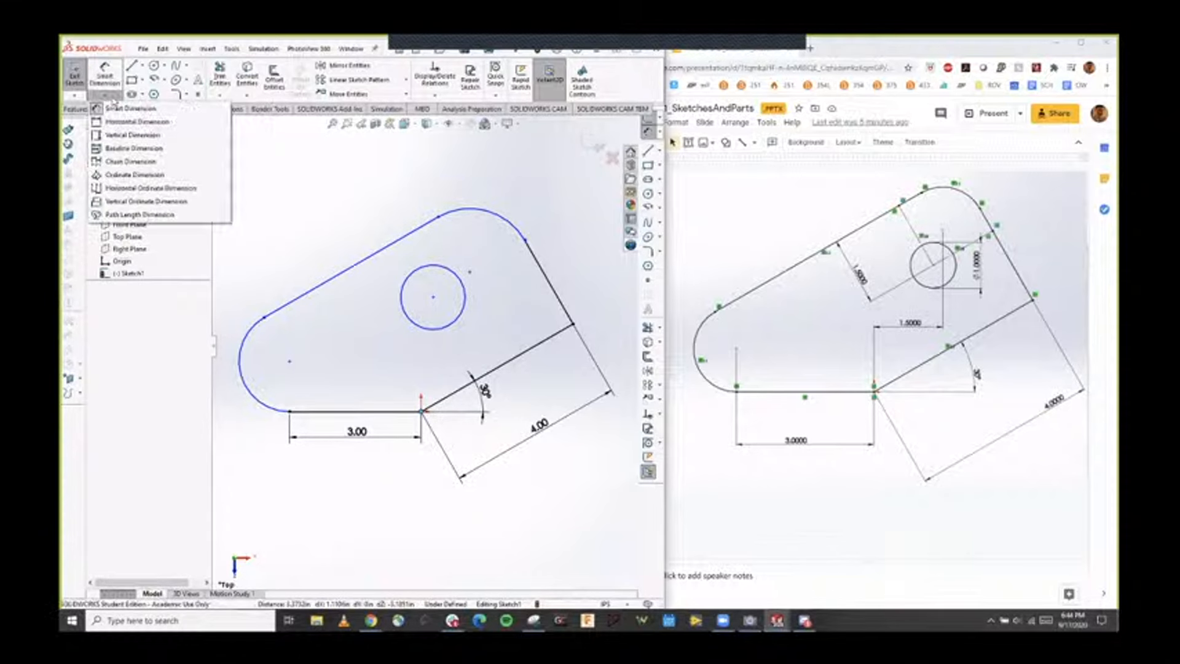
left_click(134, 120)
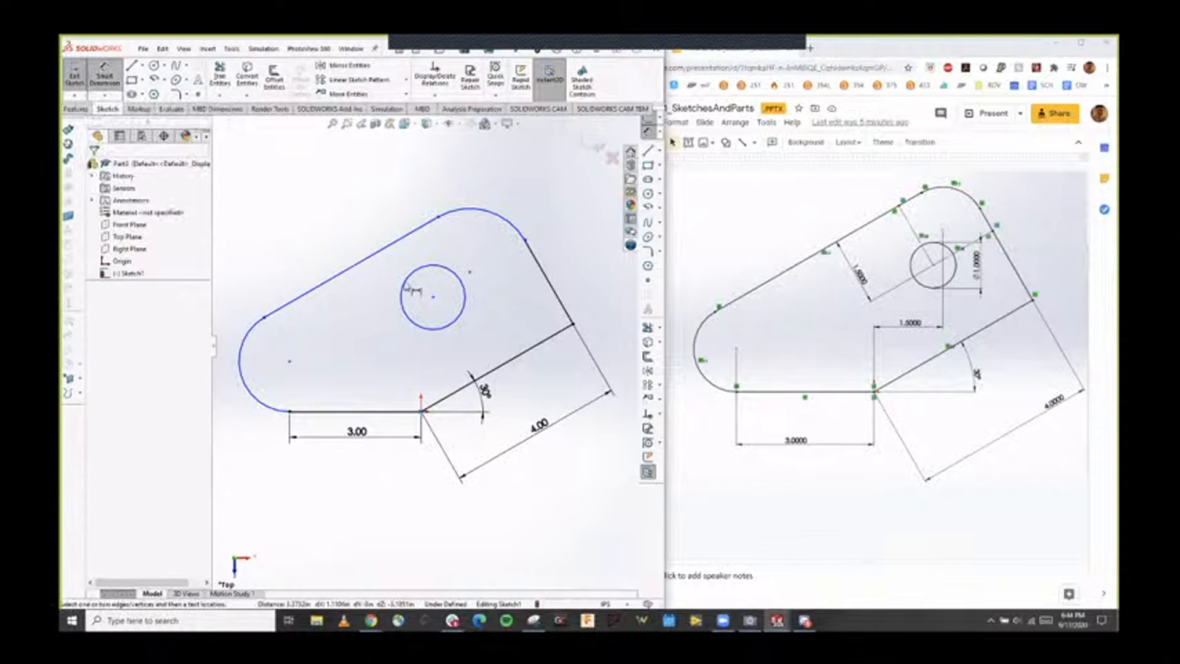
left_click(470, 271)
left_click(421, 412)
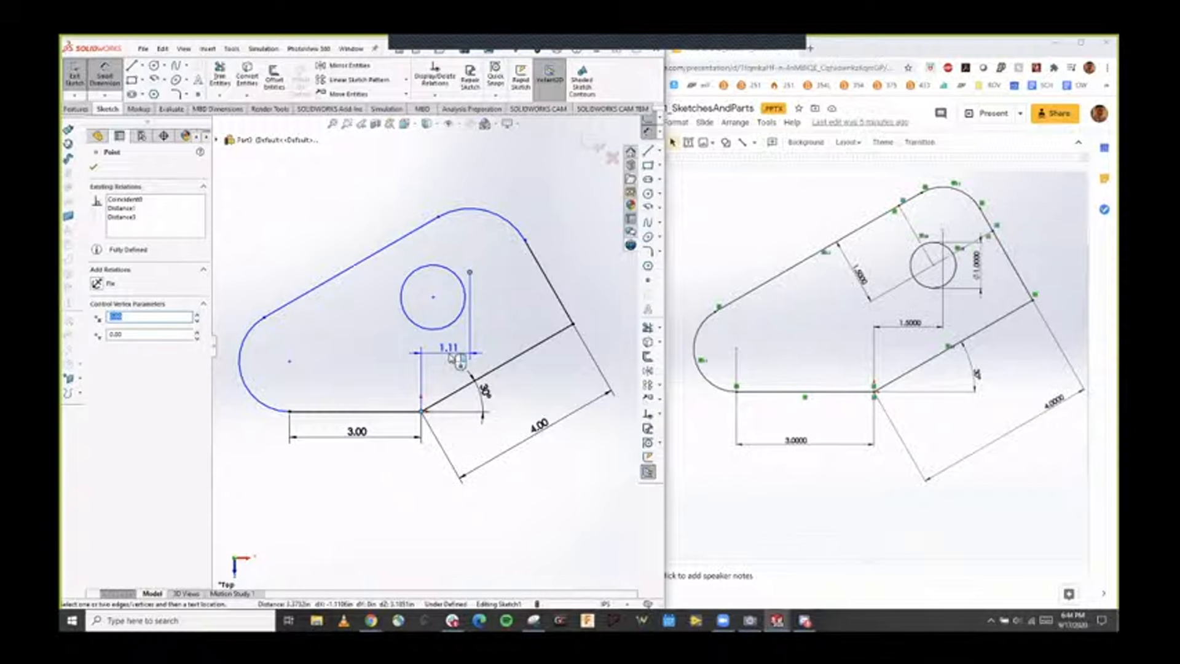
left_click(456, 358)
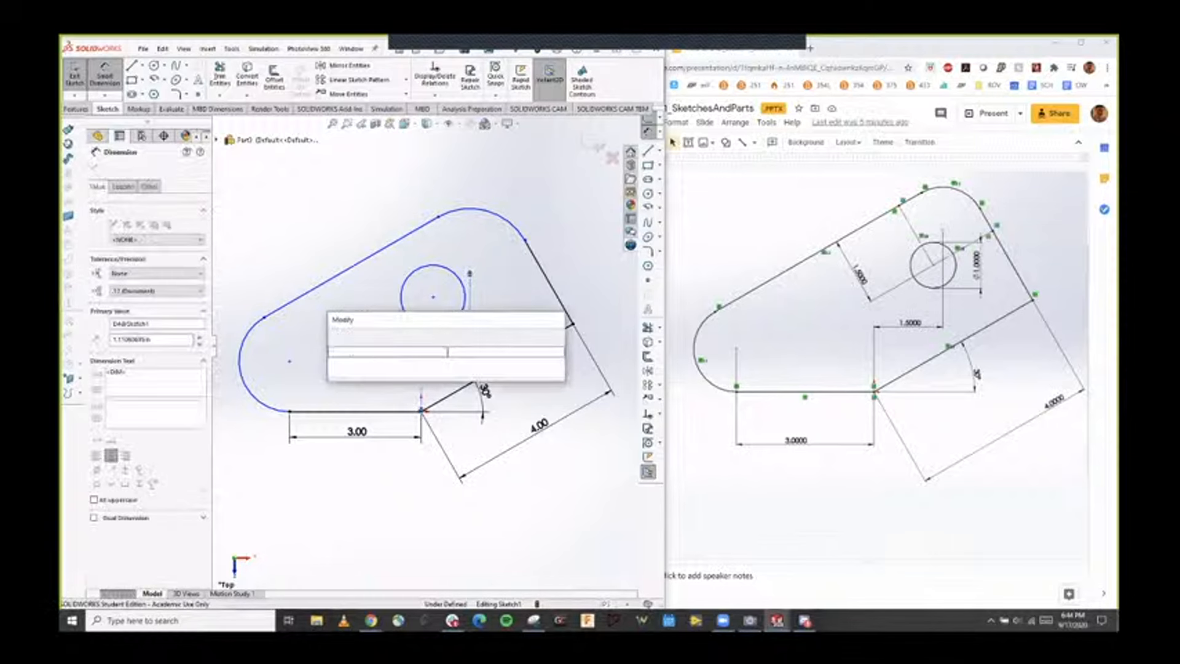
type("1.5")
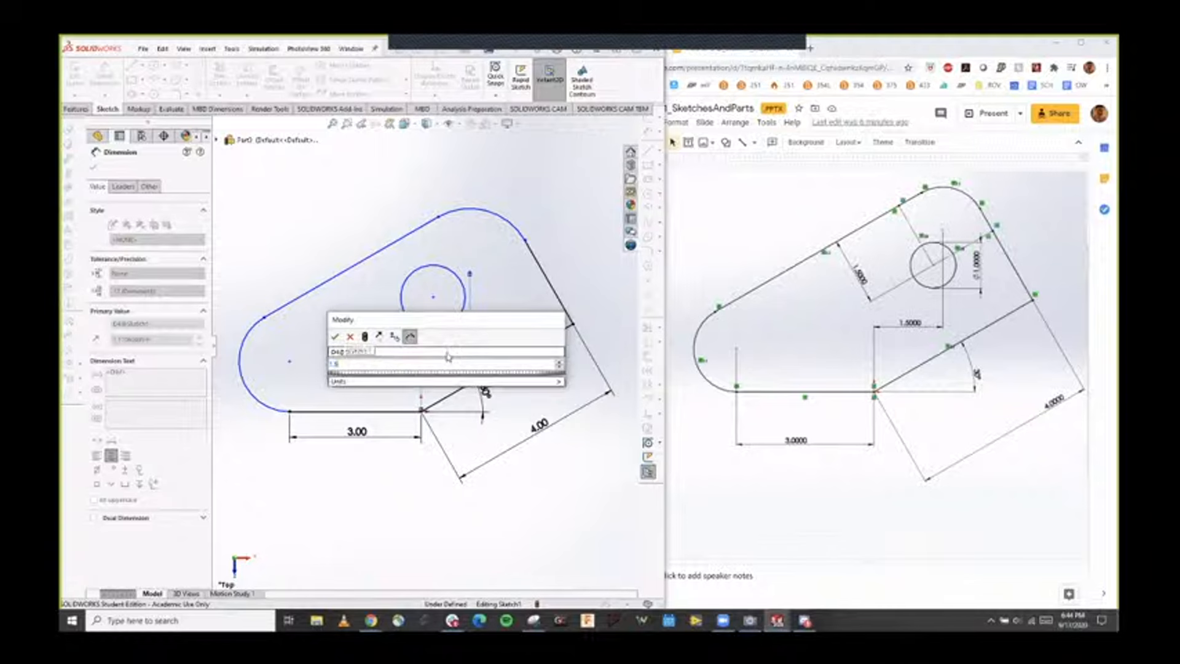
key("Return")
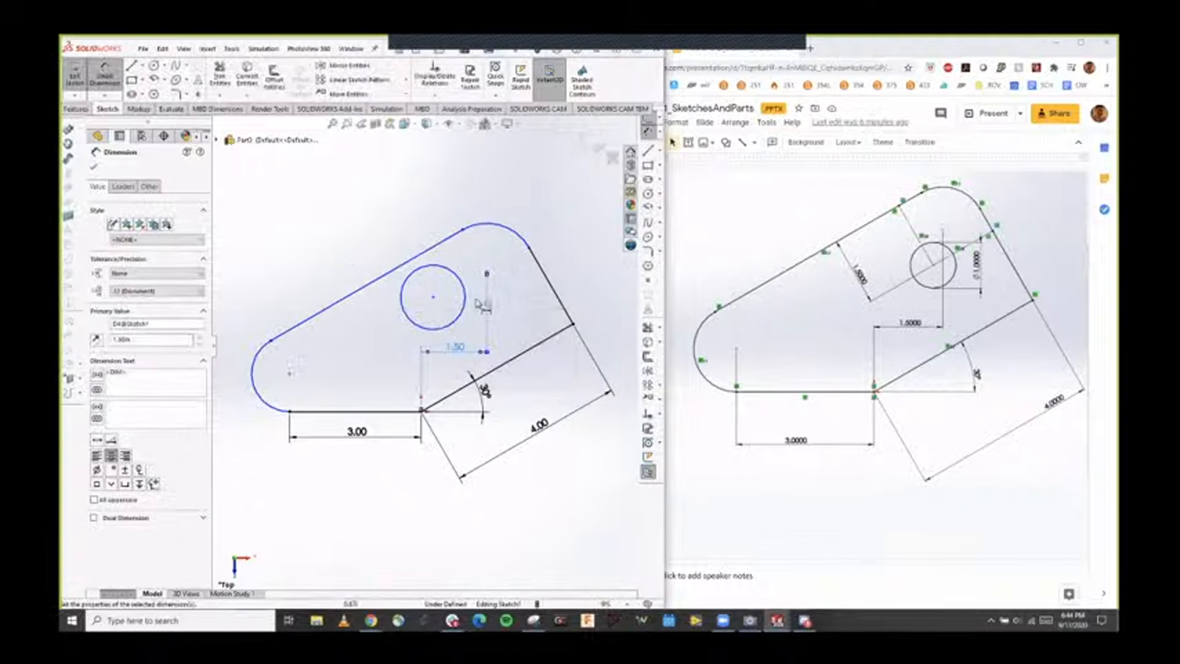
key("Escape")
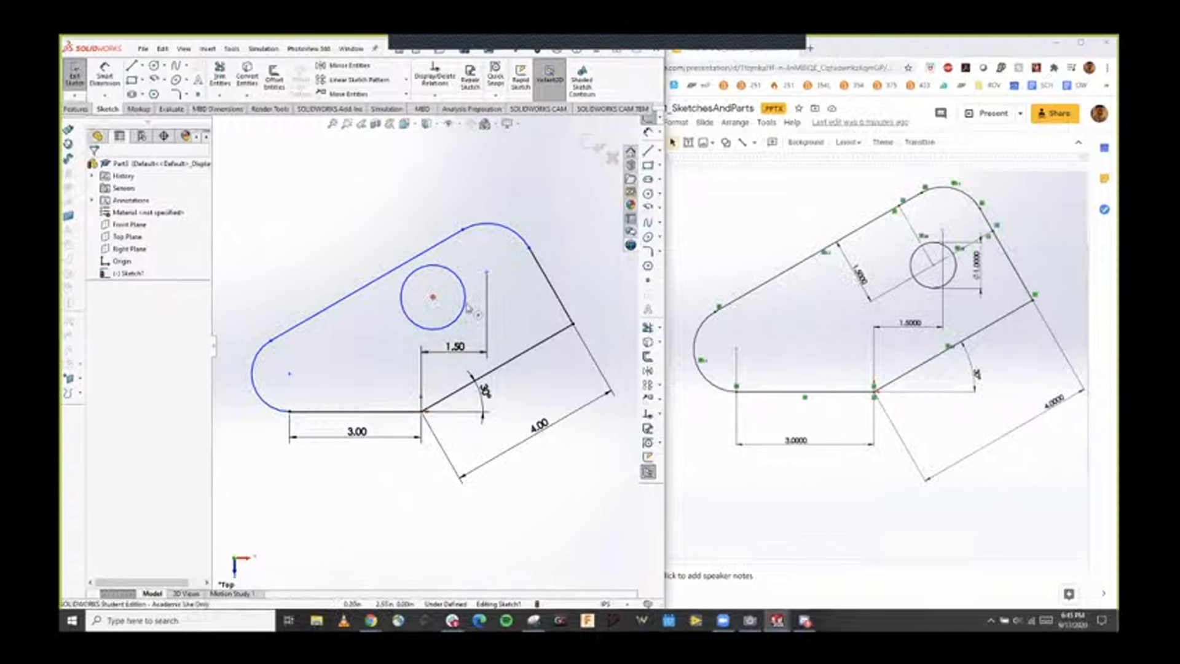
Move the circle close to the upper arc's center point and restore the Top view orientation.
left_click_drag(433, 300, 472, 284)
left_click(589, 276)
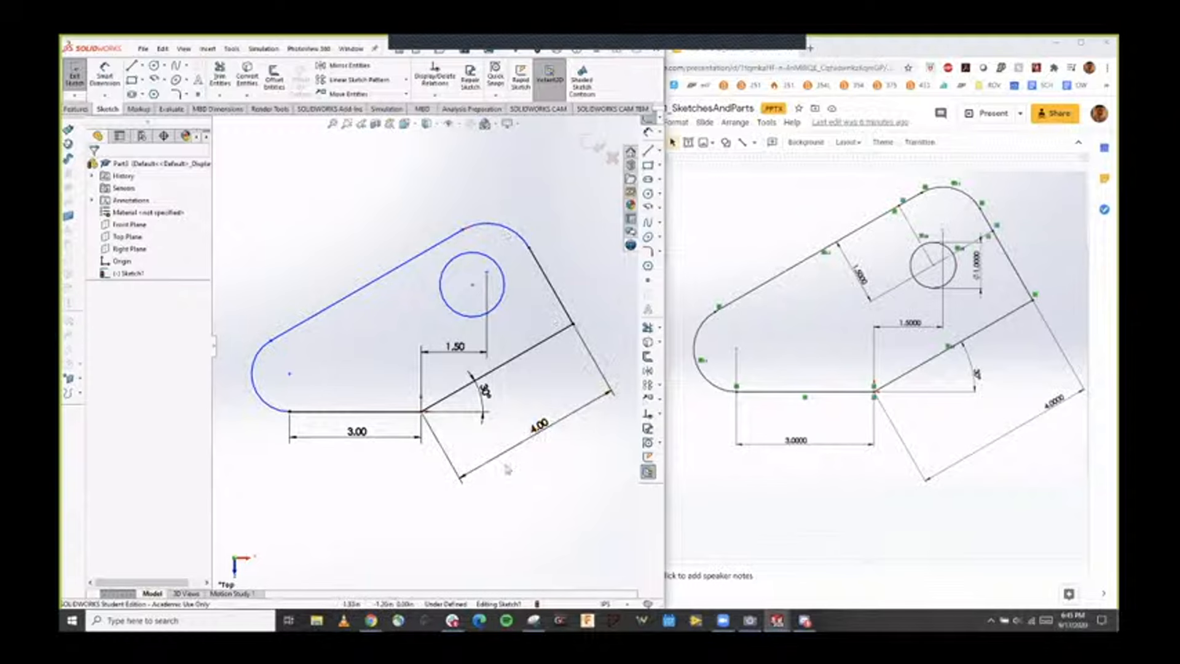
mouse_move(516, 496)
middle_mouse_down()
mouse_move(566, 415)
mouse_move(534, 391)
mouse_move(552, 410)
mouse_move(522, 448)
mouse_move(490, 359)
middle_mouse_up()
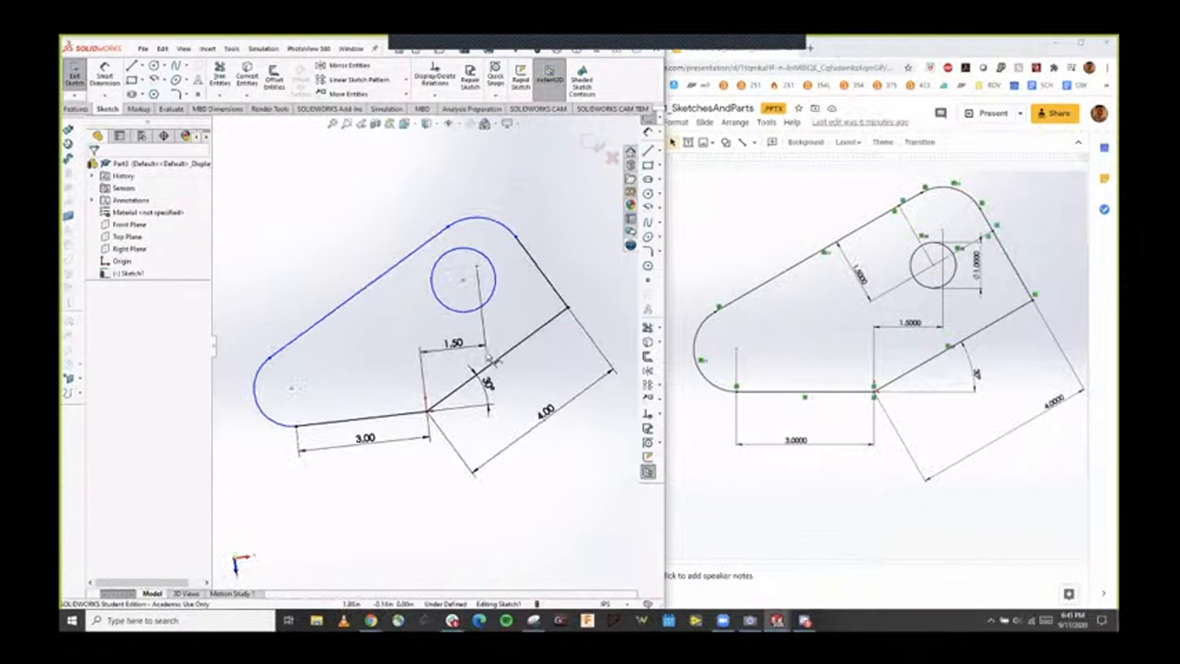
left_click(402, 127)
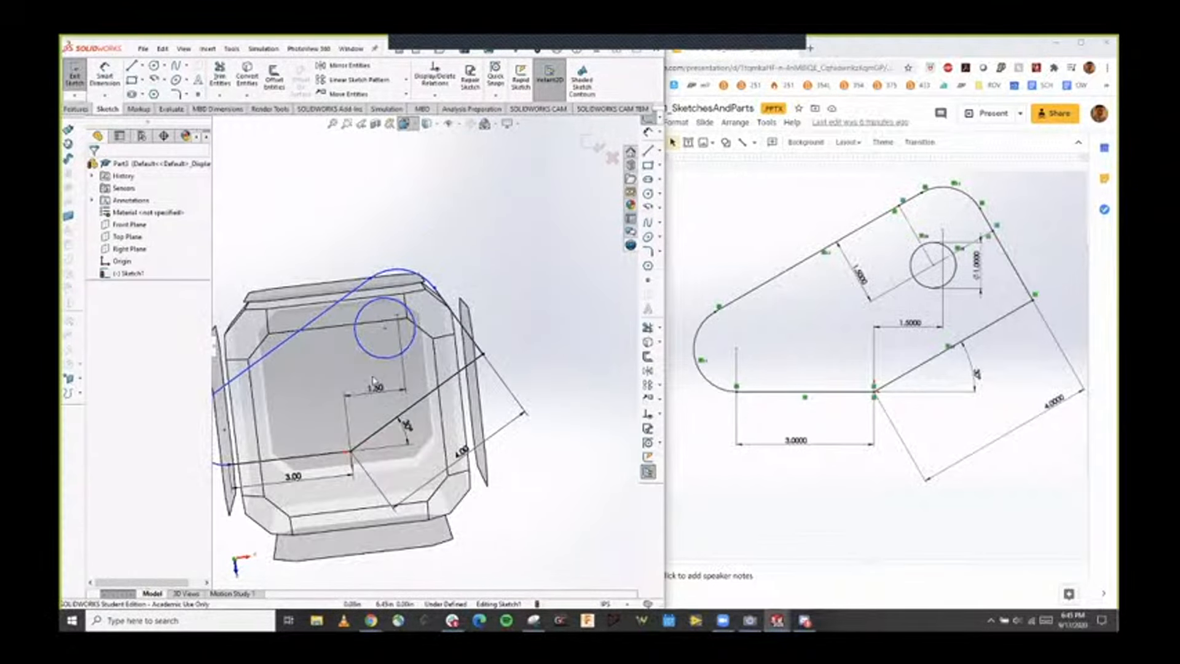
left_click(375, 377)
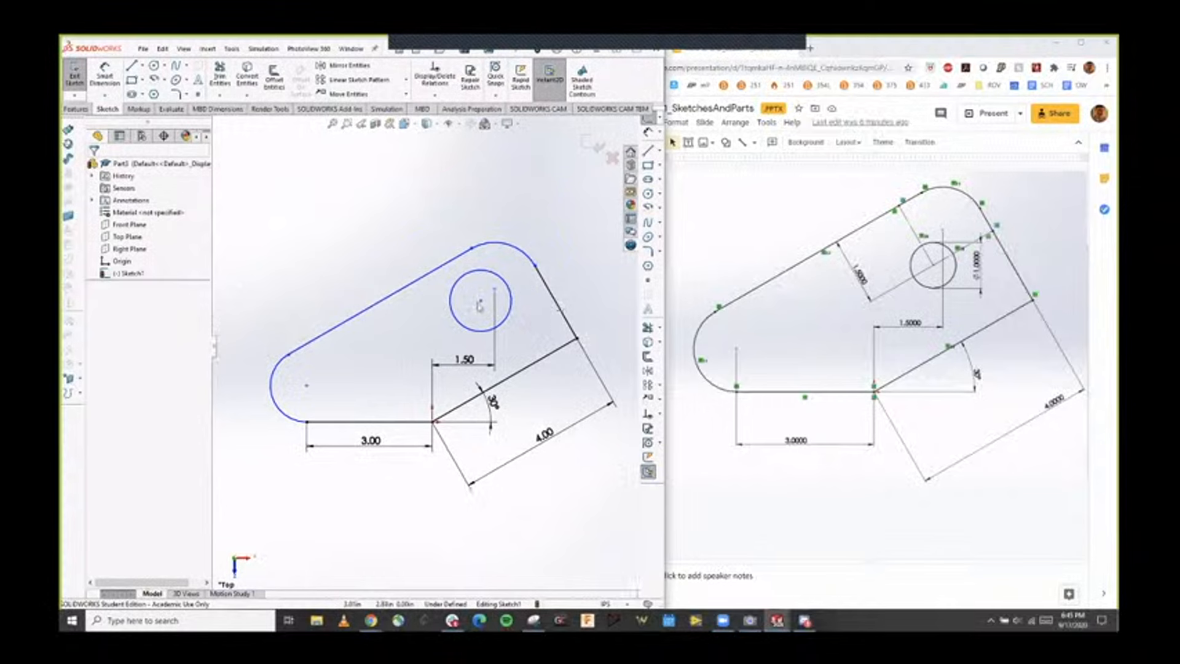
Nudge the circle slightly downward, then draw a centerline from its center to the long upper sloped line.
mouse_move(481, 301)
left_mouse_down()
mouse_move(503, 298)
mouse_move(480, 305)
left_mouse_up()
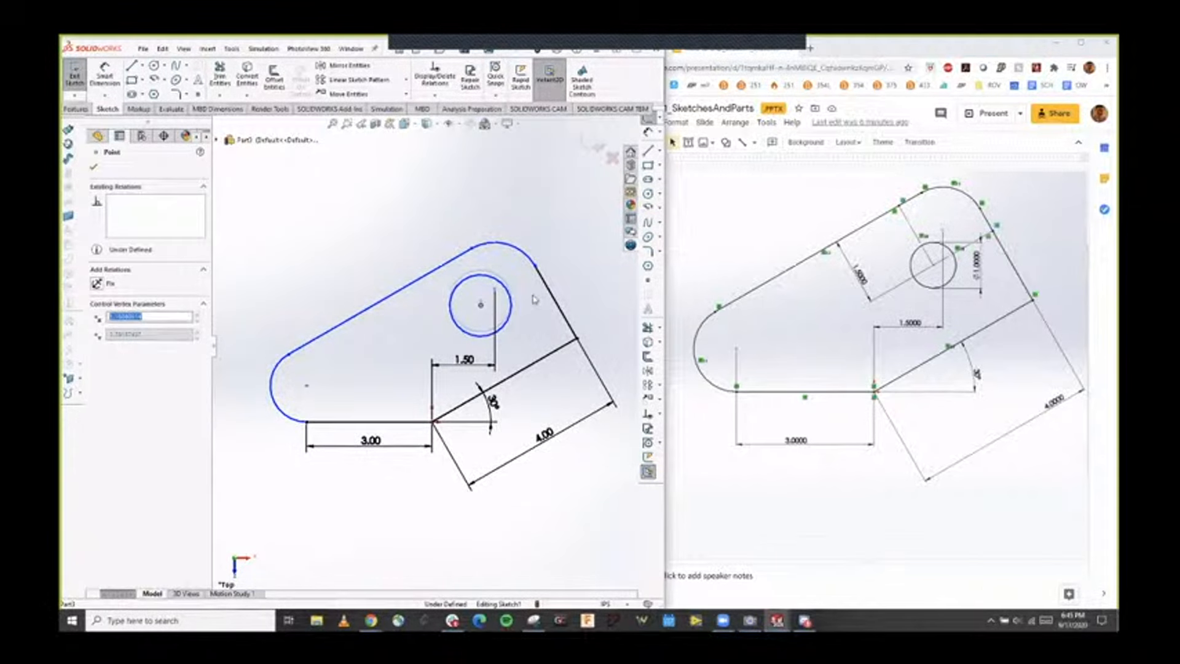
left_click(606, 316)
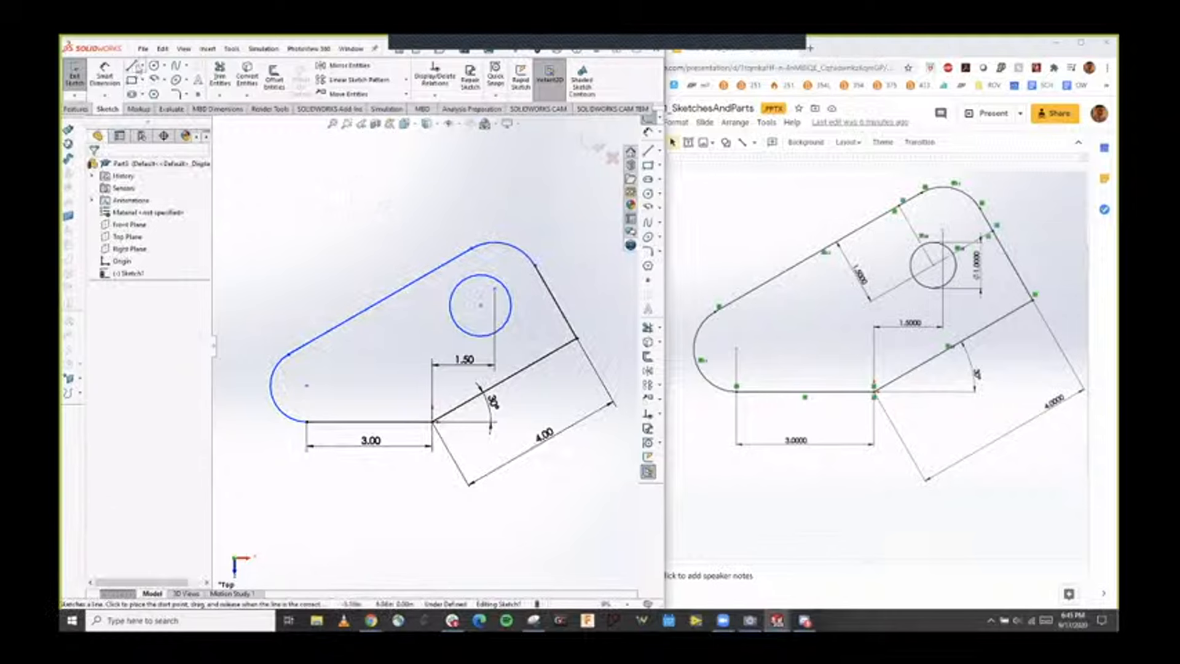
left_click(143, 66)
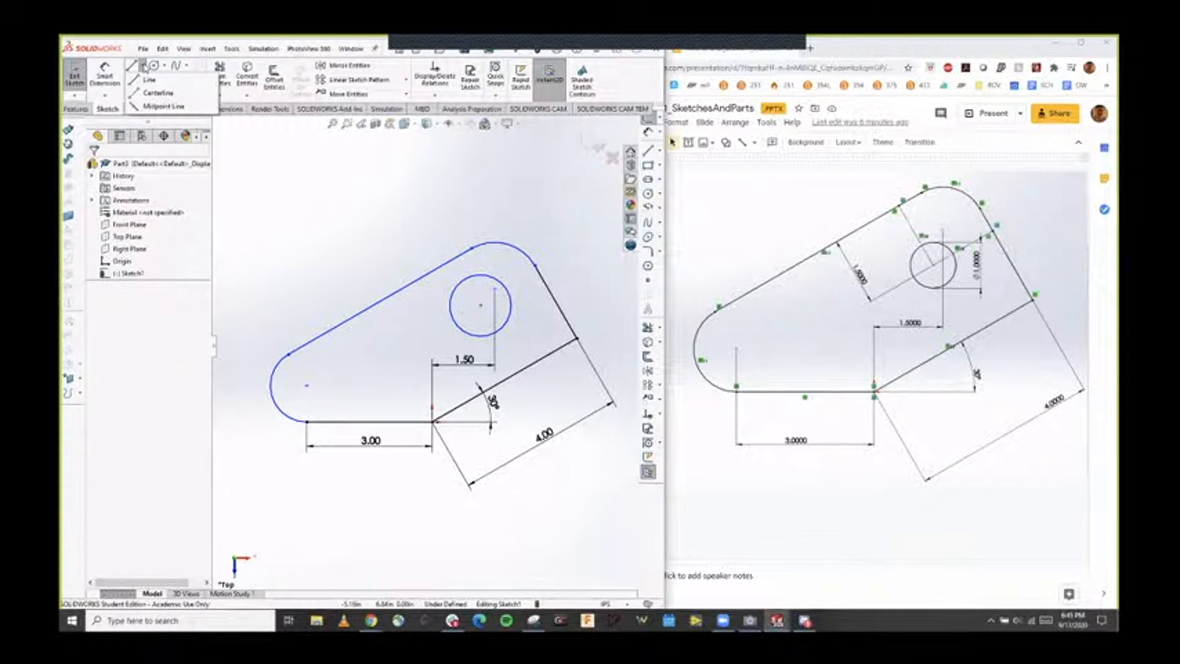
left_click(148, 98)
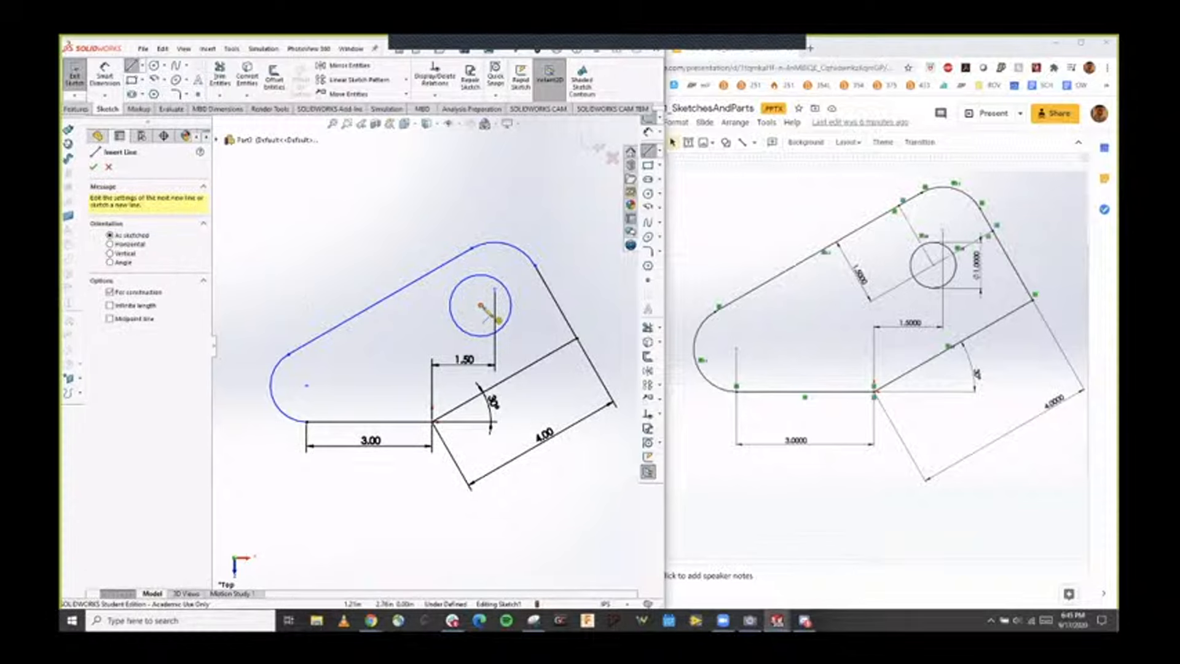
left_click(480, 304)
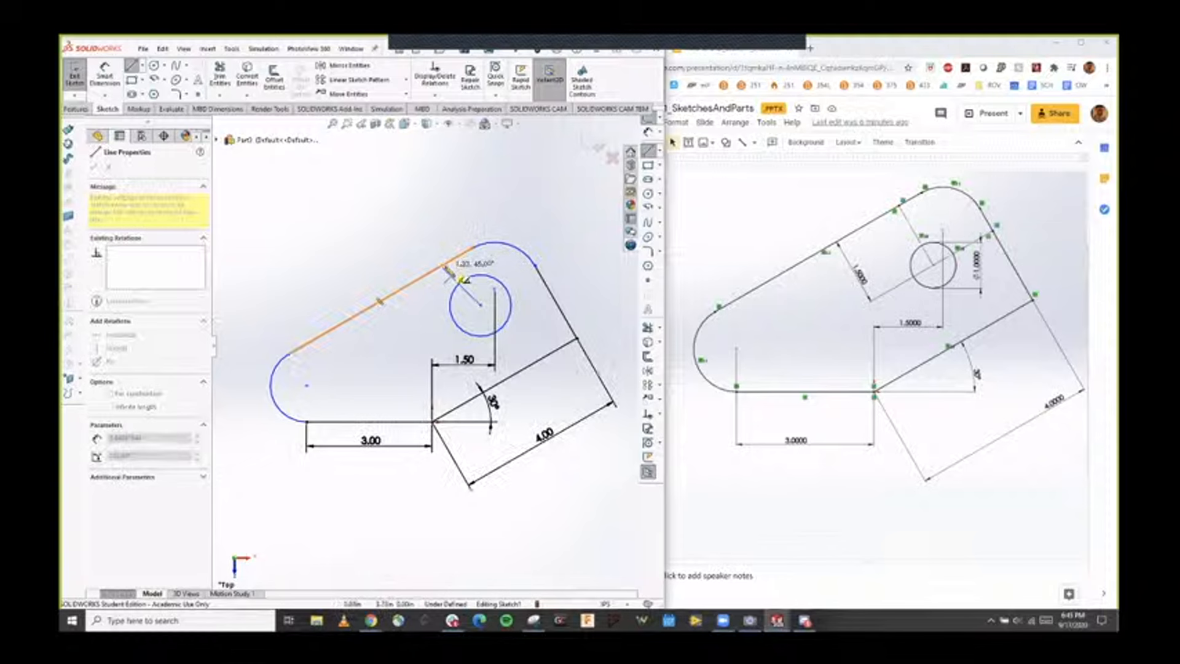
left_click(448, 265)
key("Escape")
key("Escape")
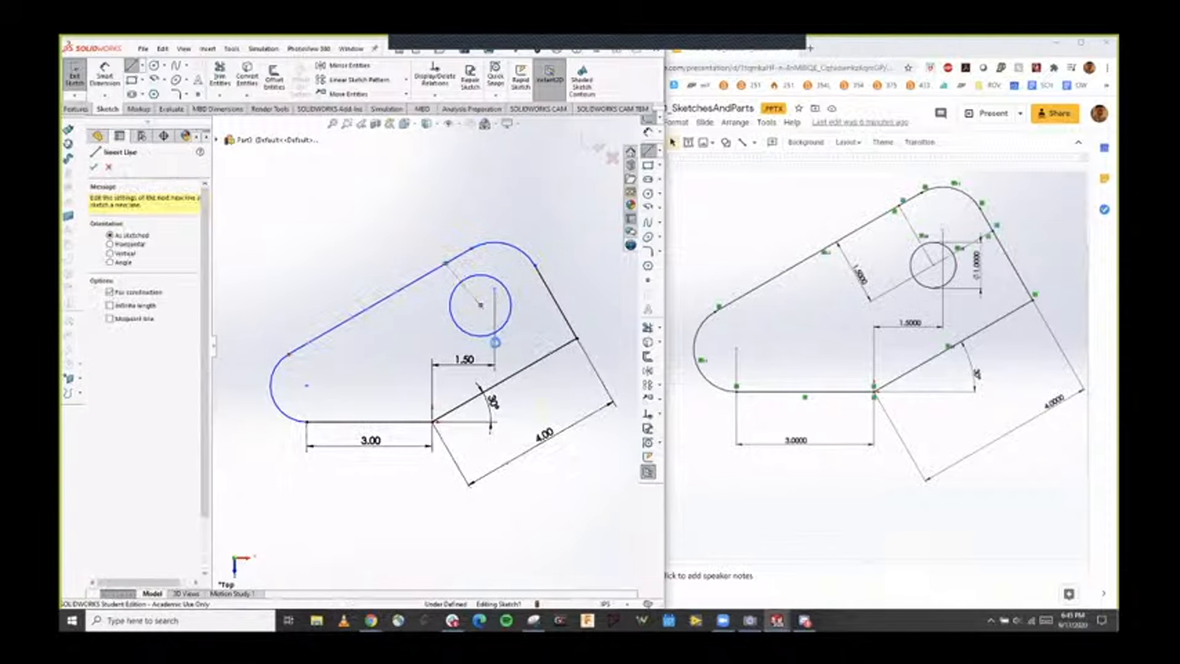
Draw a second centerline from the circle's center to the short right-hand line.
left_click(142, 66)
left_click(154, 90)
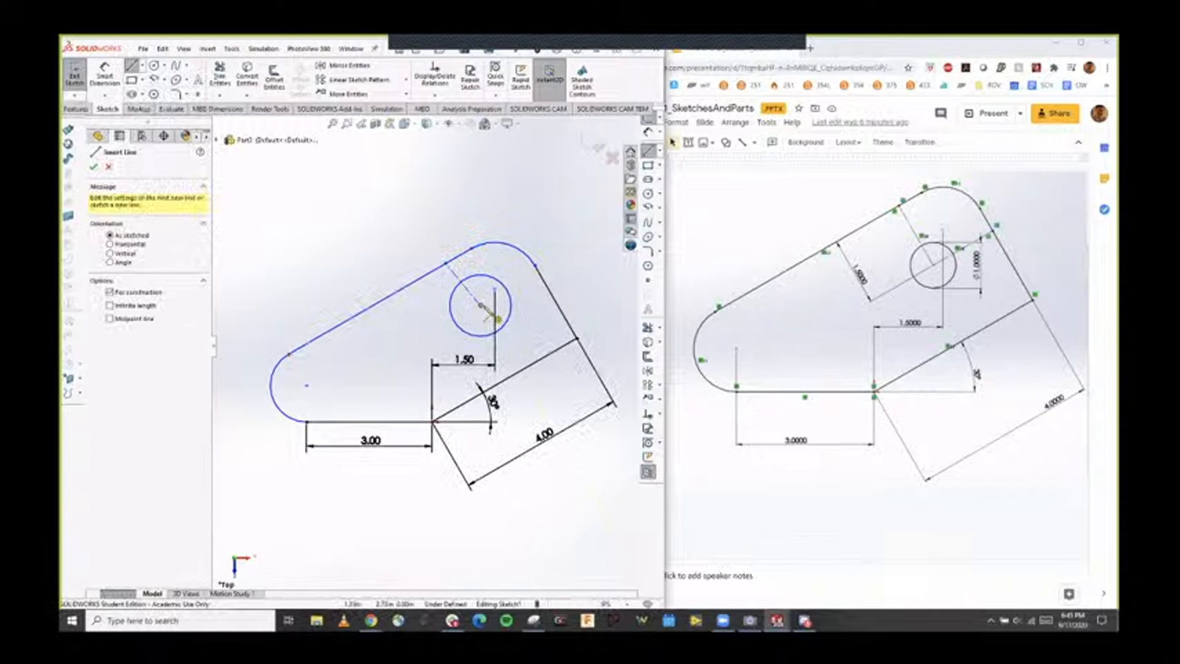
left_click(481, 305)
left_click(549, 289)
key("Escape")
key("Escape")
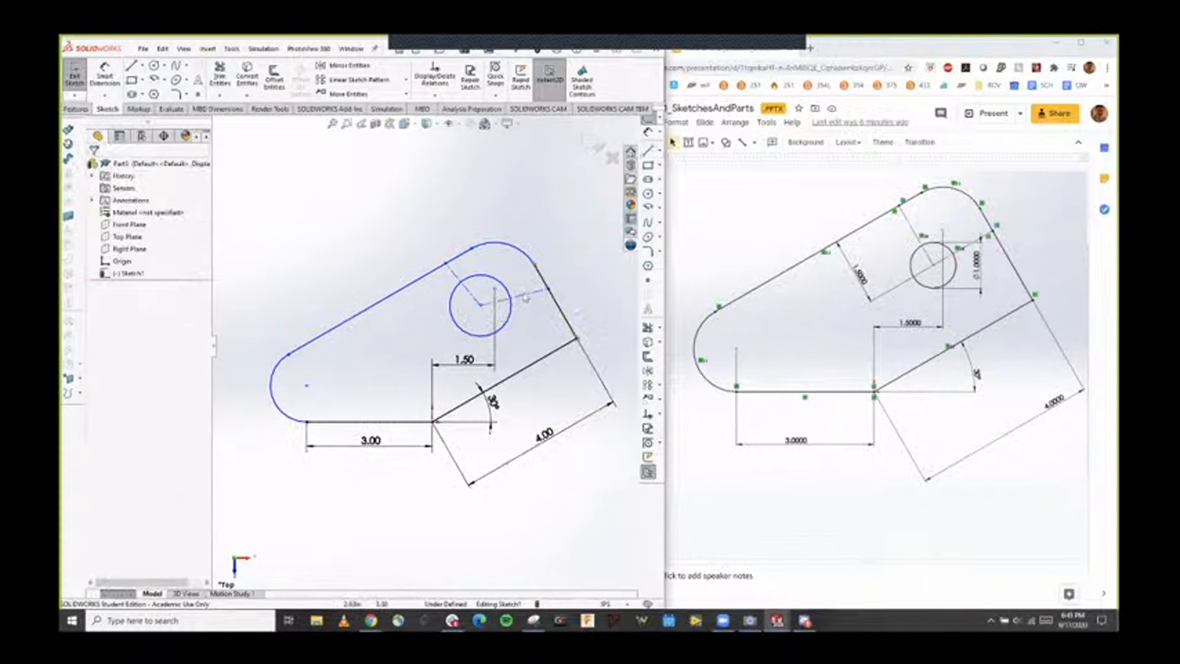
Add a Perpendicular relation between the first centerline and the long upper sloped line.
left_click(458, 269)
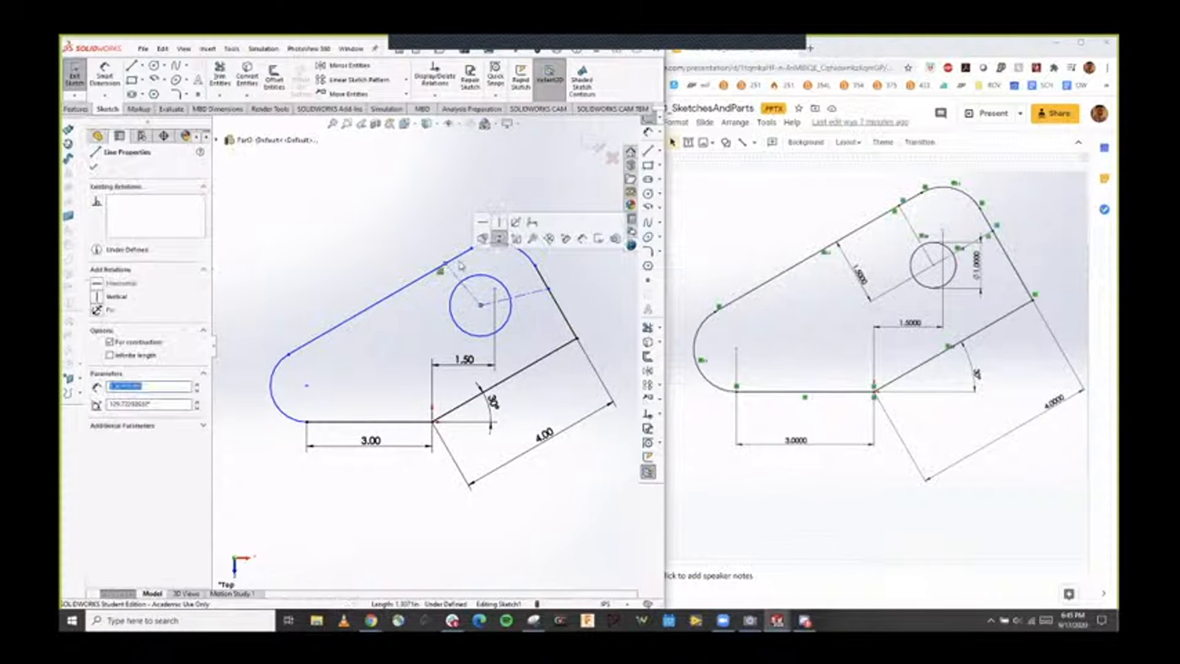
left_click(389, 300, "ctrl")
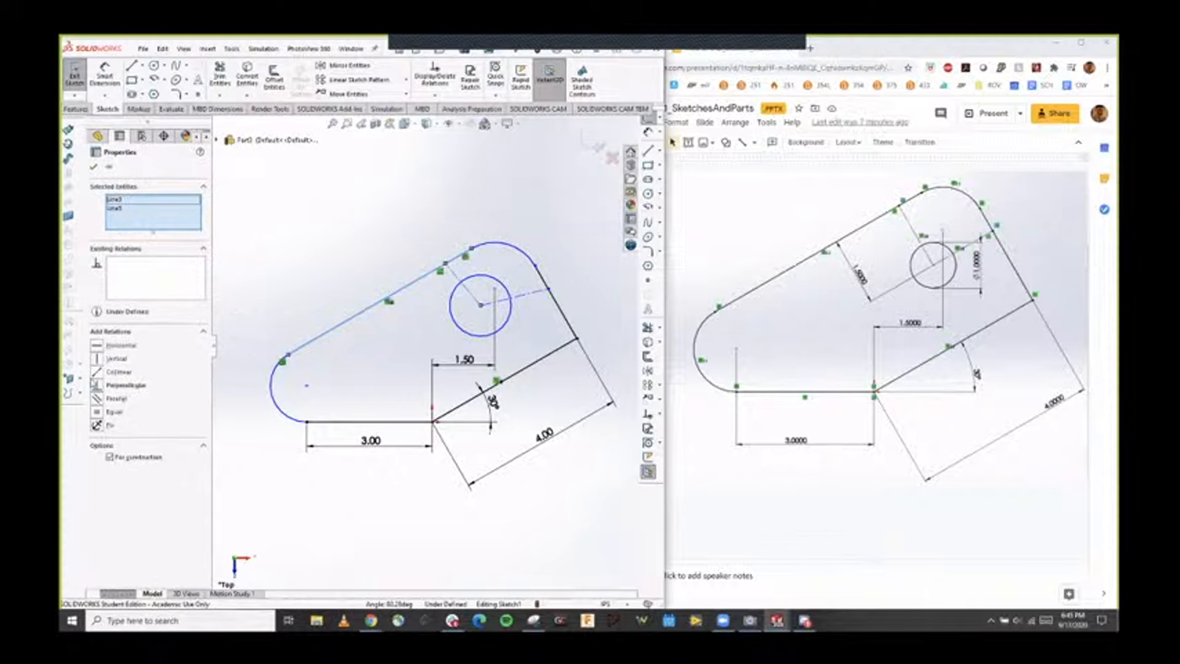
left_click(120, 385)
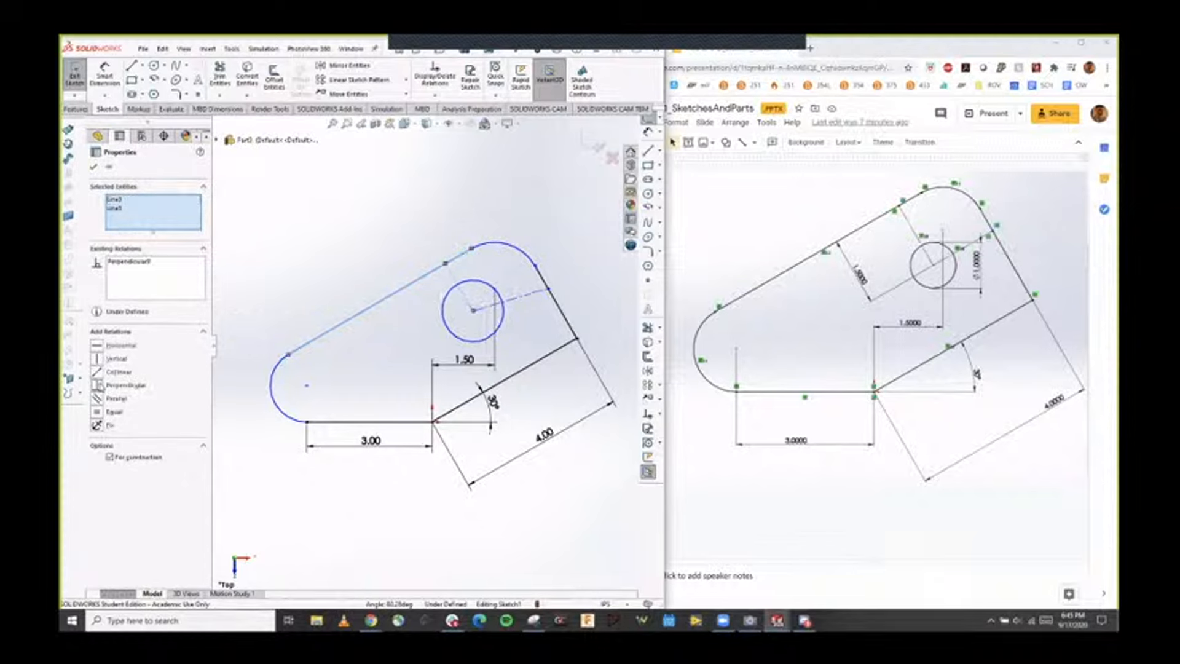
left_click(93, 169)
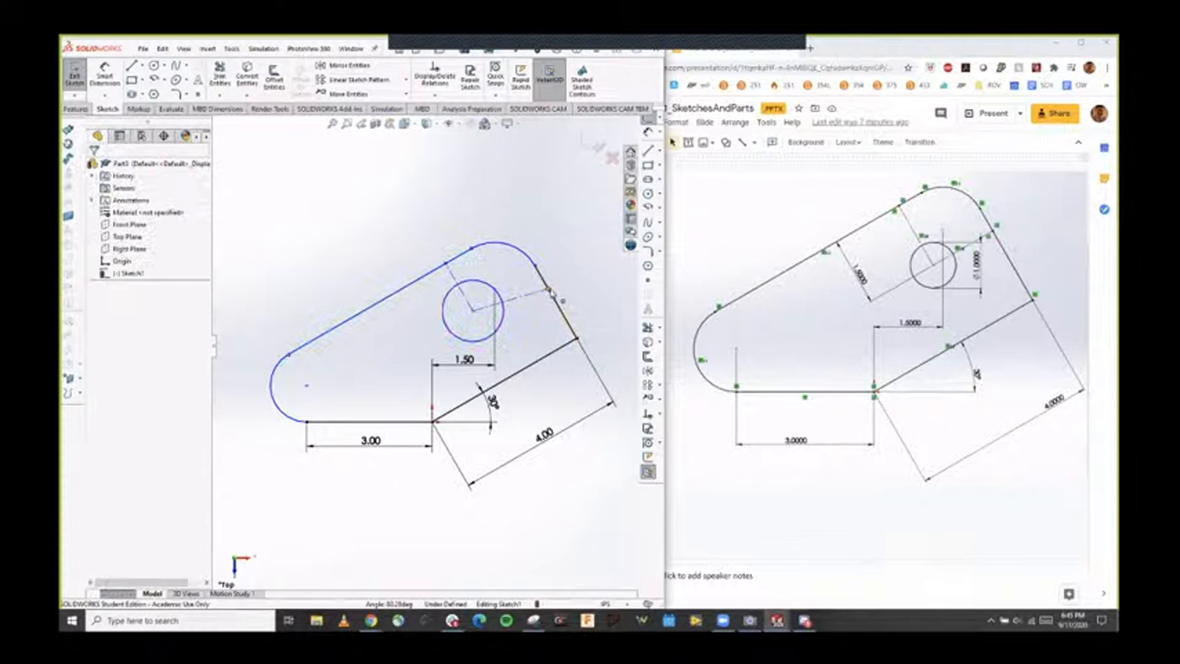
Delete the second centerline and redraw it from the circle's center so it meets the short right-hand line perpendicularly.
left_click(539, 299)
key("Delete")
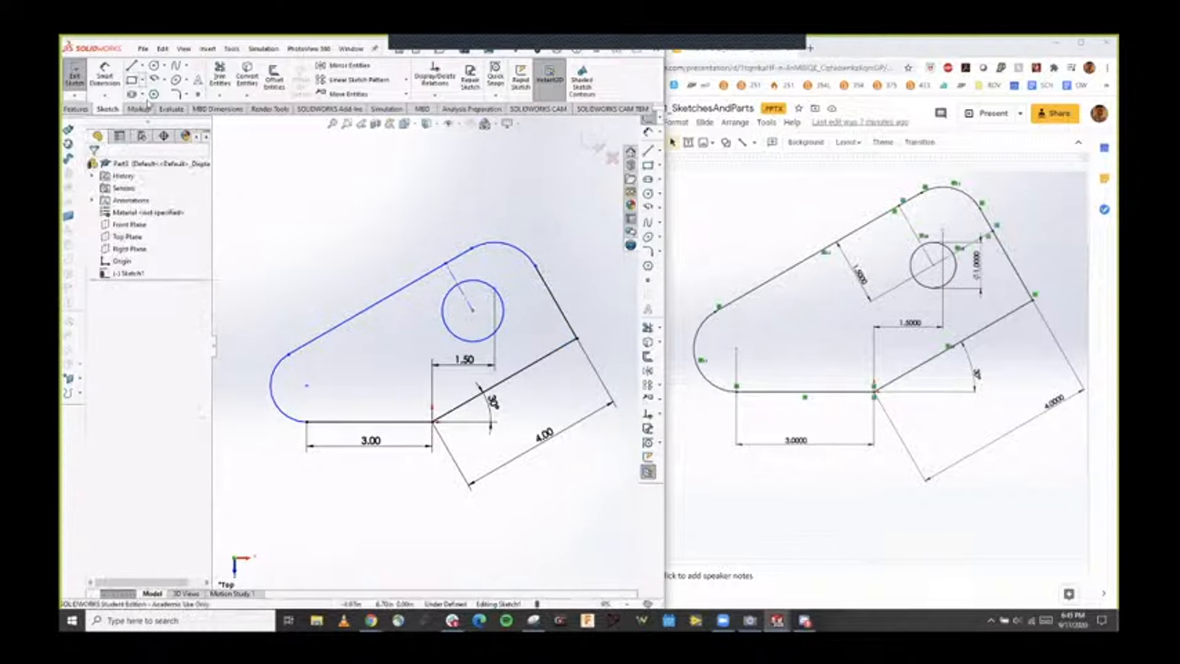
left_click(131, 66)
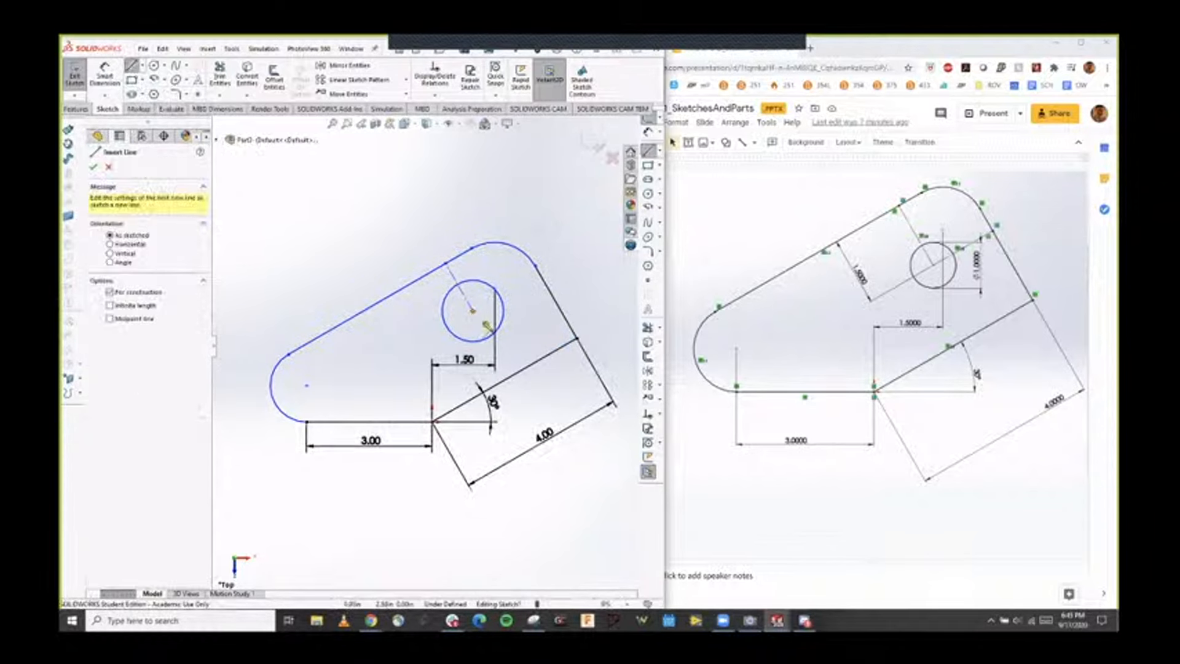
left_click(473, 311)
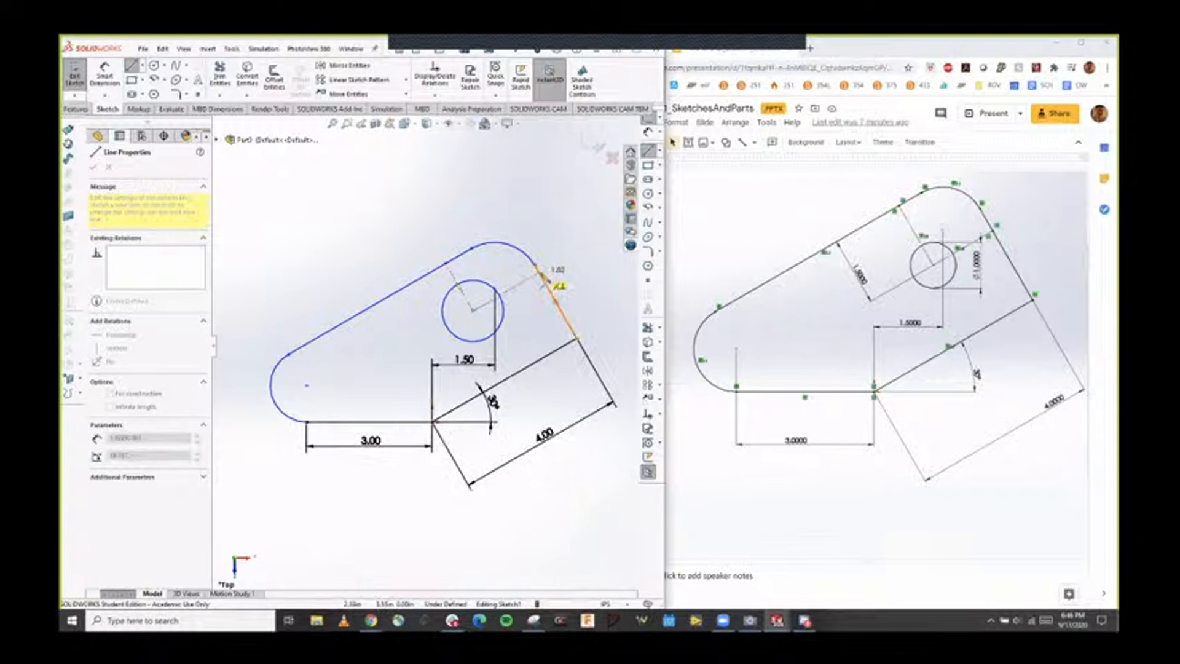
left_click(546, 277)
key("Escape")
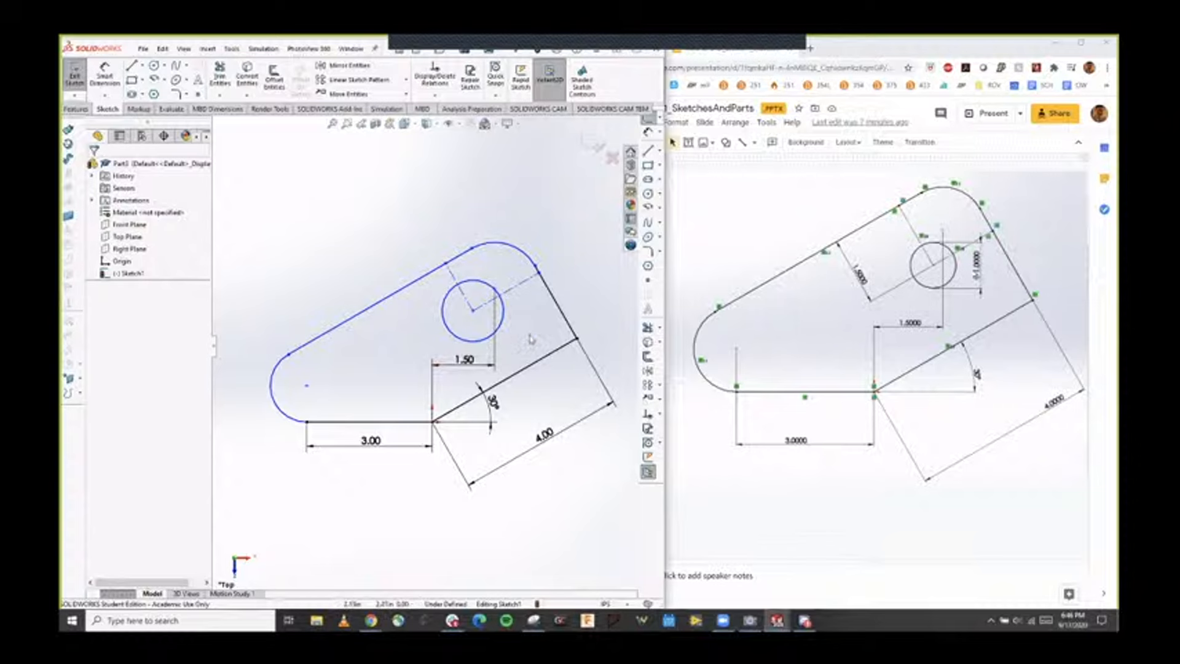
Dimension the centerline between the circle's center and the long upper sloped line at 1.5 in, placing the dimension beside the circle.
left_click(105, 76)
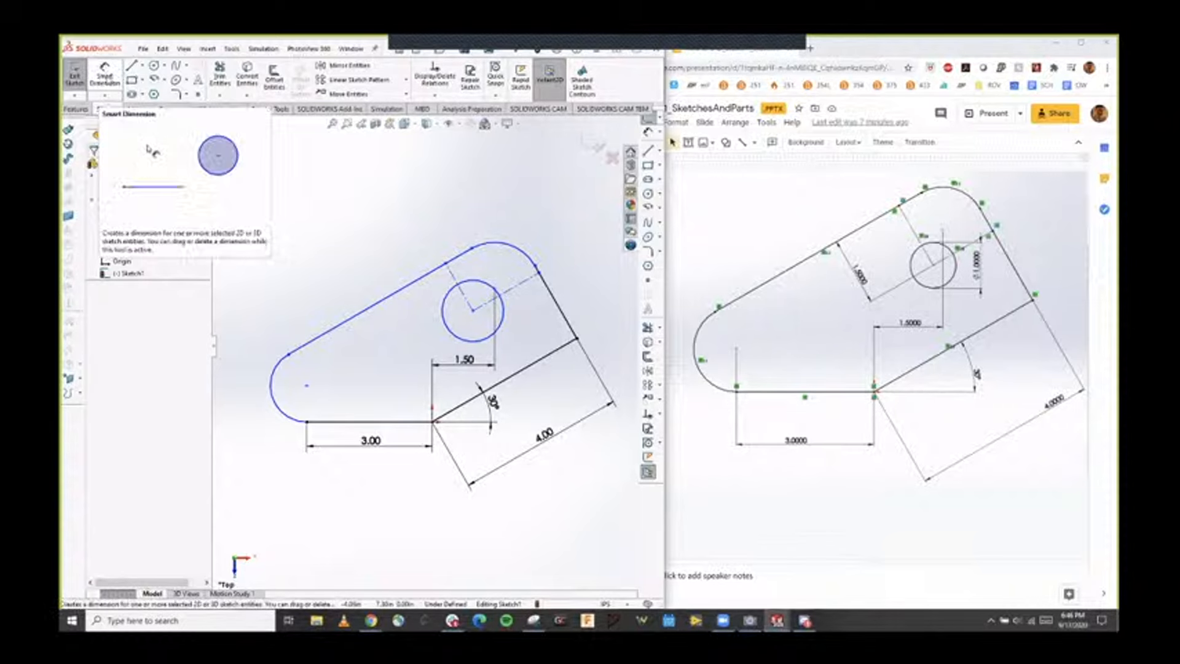
left_click(456, 284)
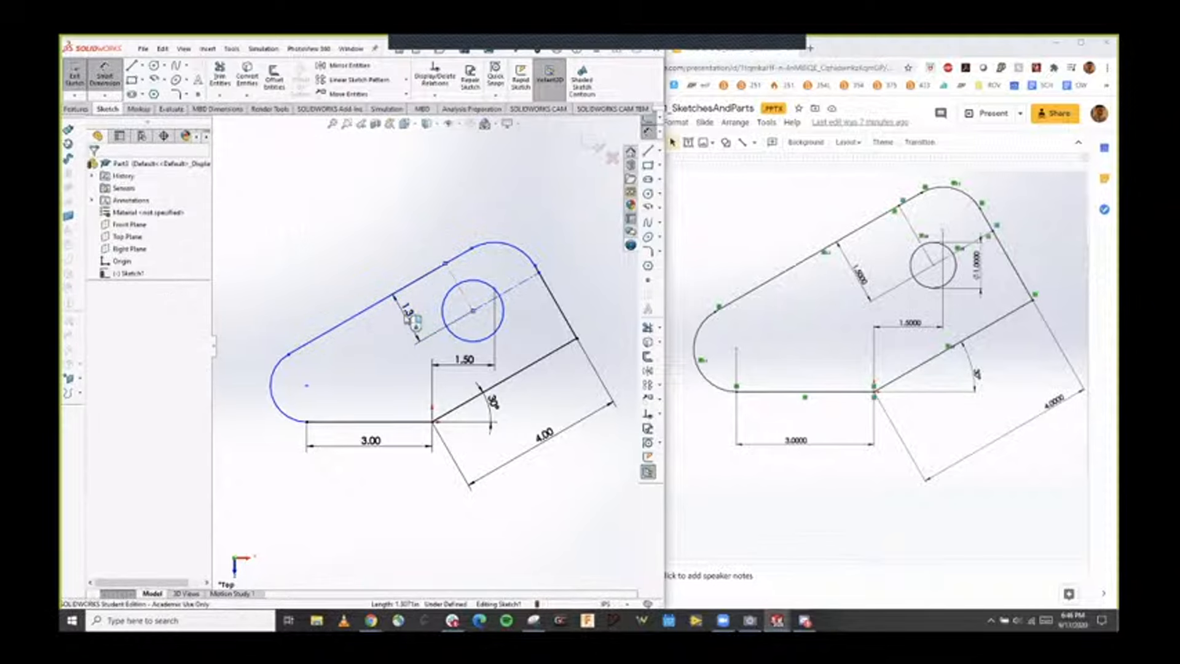
left_click(408, 318)
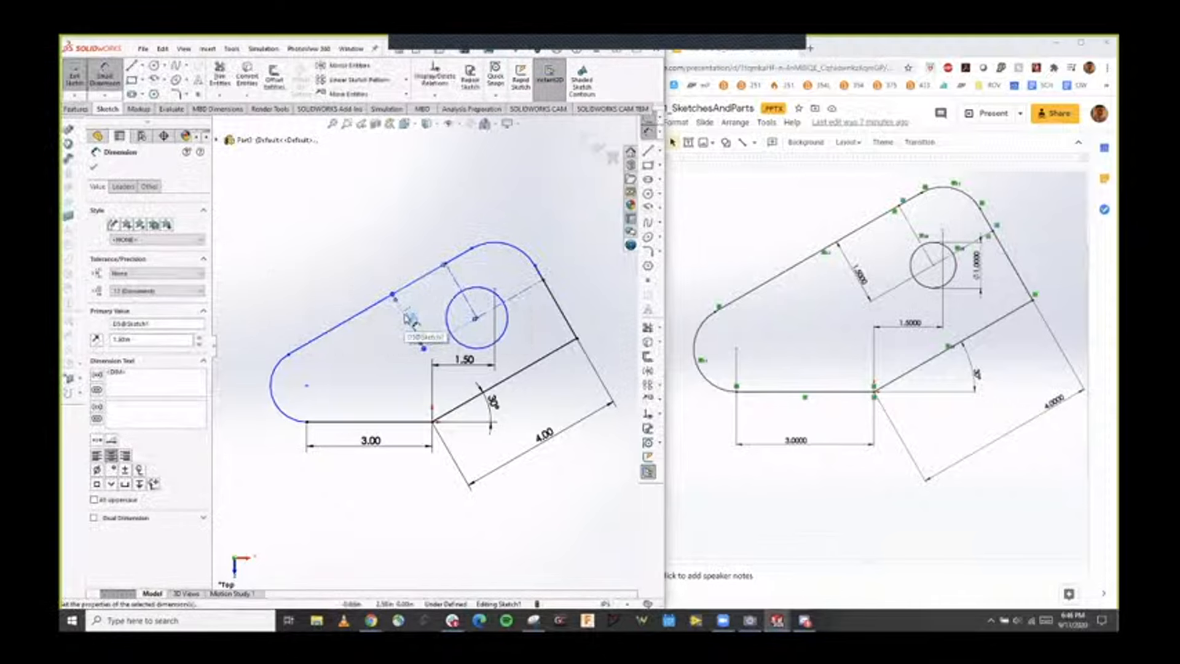
Dimension the circle's diameter at 1 in, placing the dimension beside the circle, and leave Smart Dimension.
left_click(485, 294)
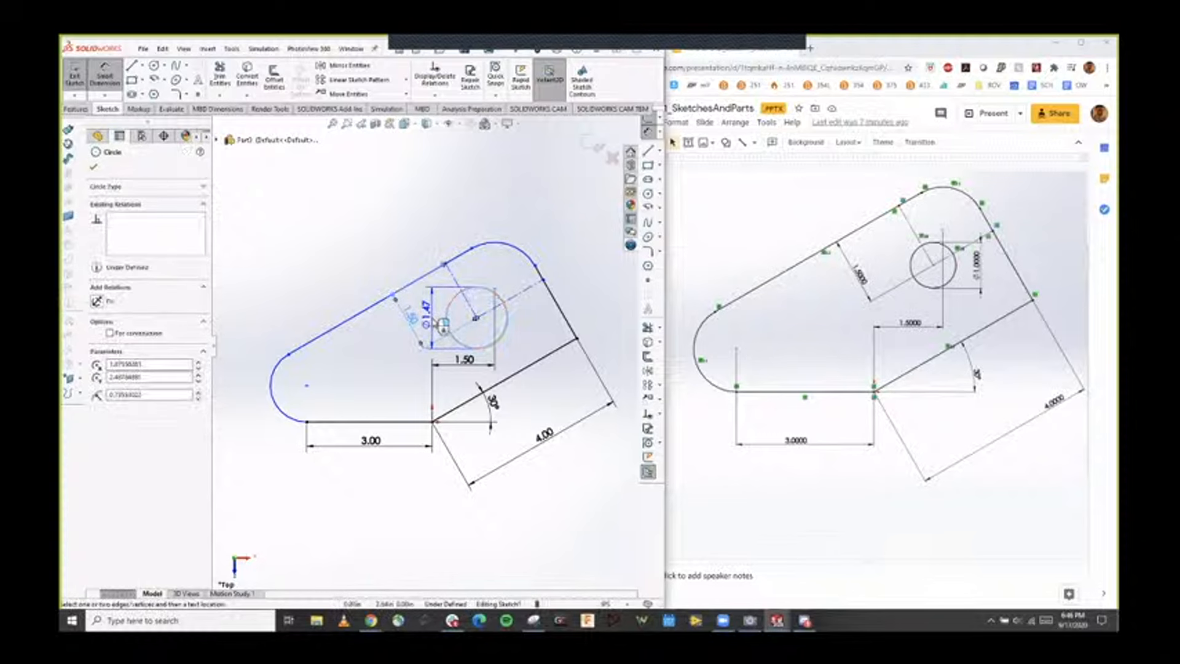
left_click(443, 324)
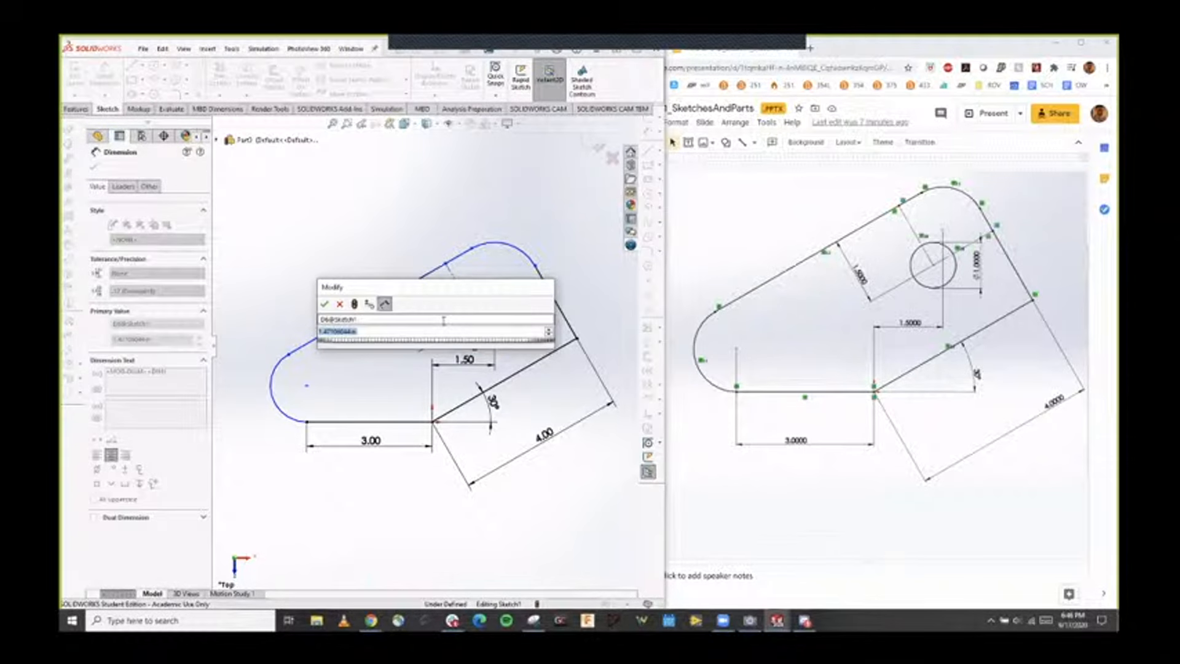
key("Return")
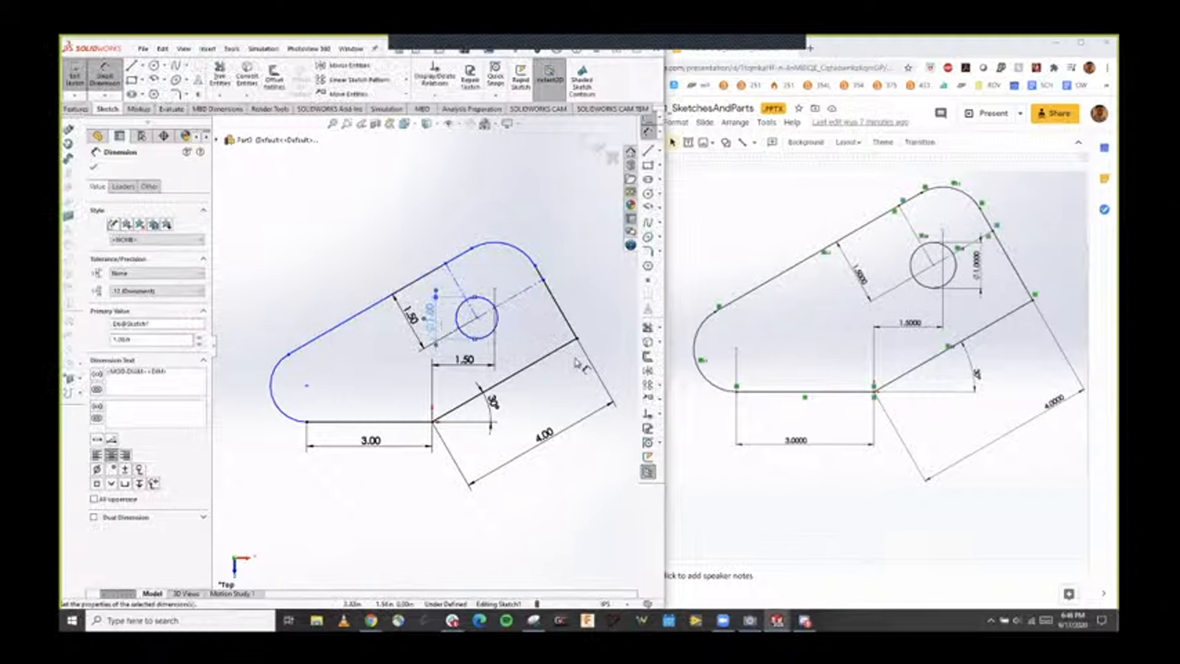
key("Escape")
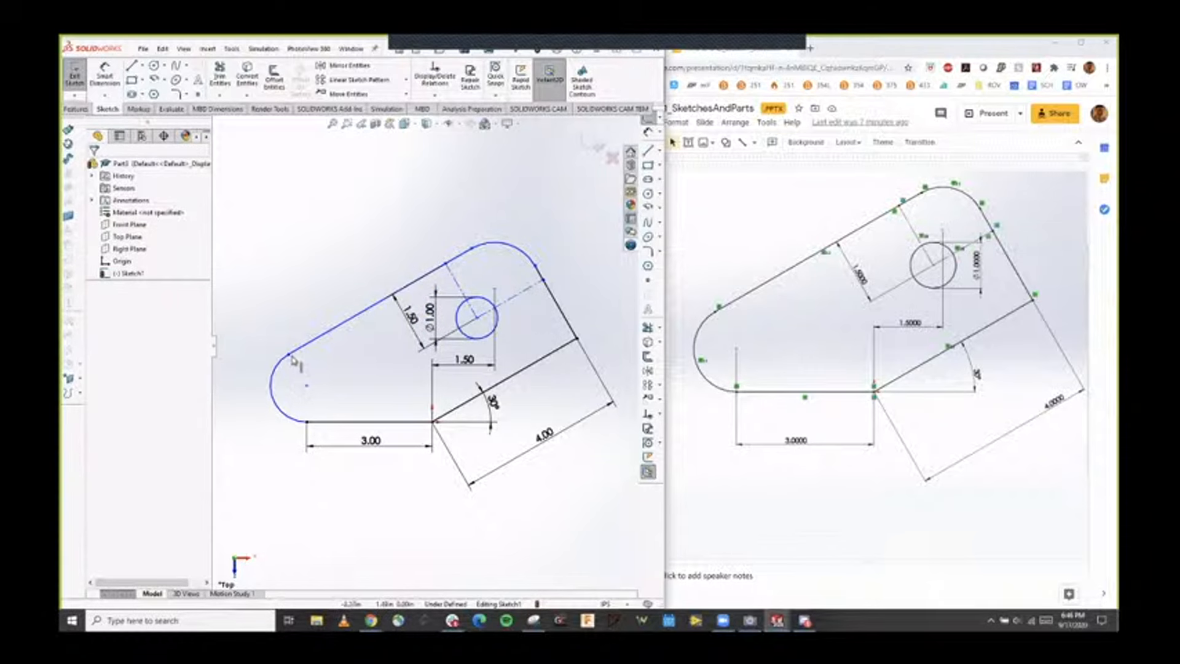
Shift the lower-left arc's upper endpoint and the upper arc slightly to test the profile's remaining freedom.
mouse_move(290, 355)
left_mouse_down()
mouse_move(267, 362)
mouse_move(324, 354)
mouse_move(303, 353)
mouse_move(303, 362)
left_mouse_up()
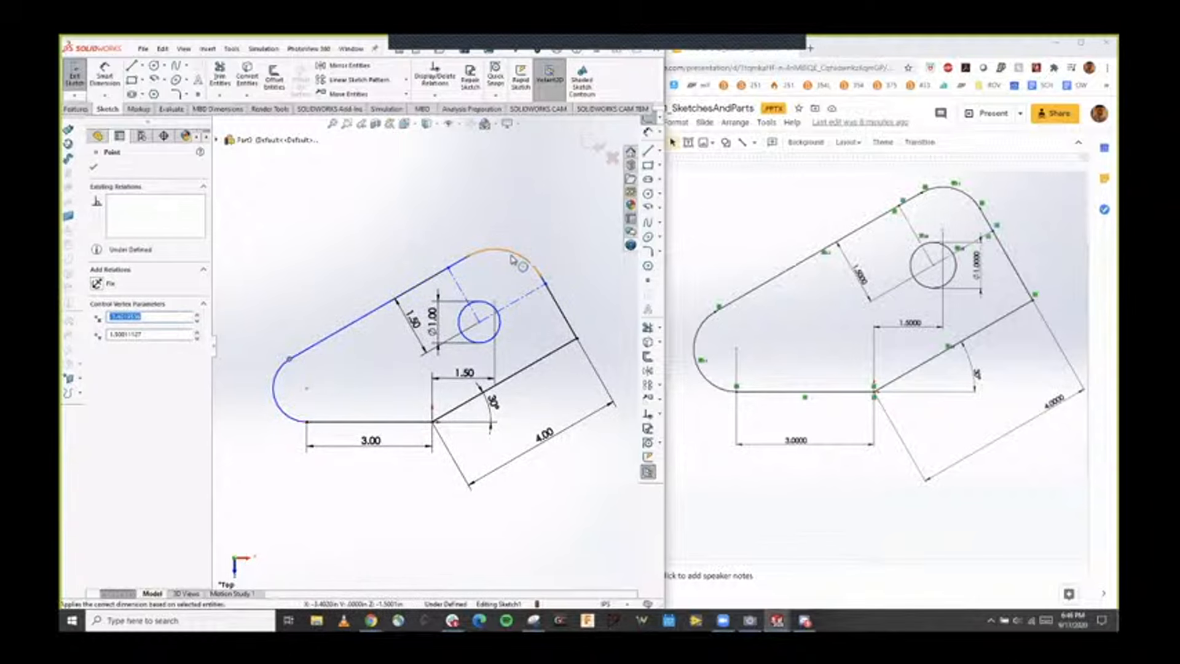
left_click_drag(519, 251, 493, 251)
left_click(521, 233)
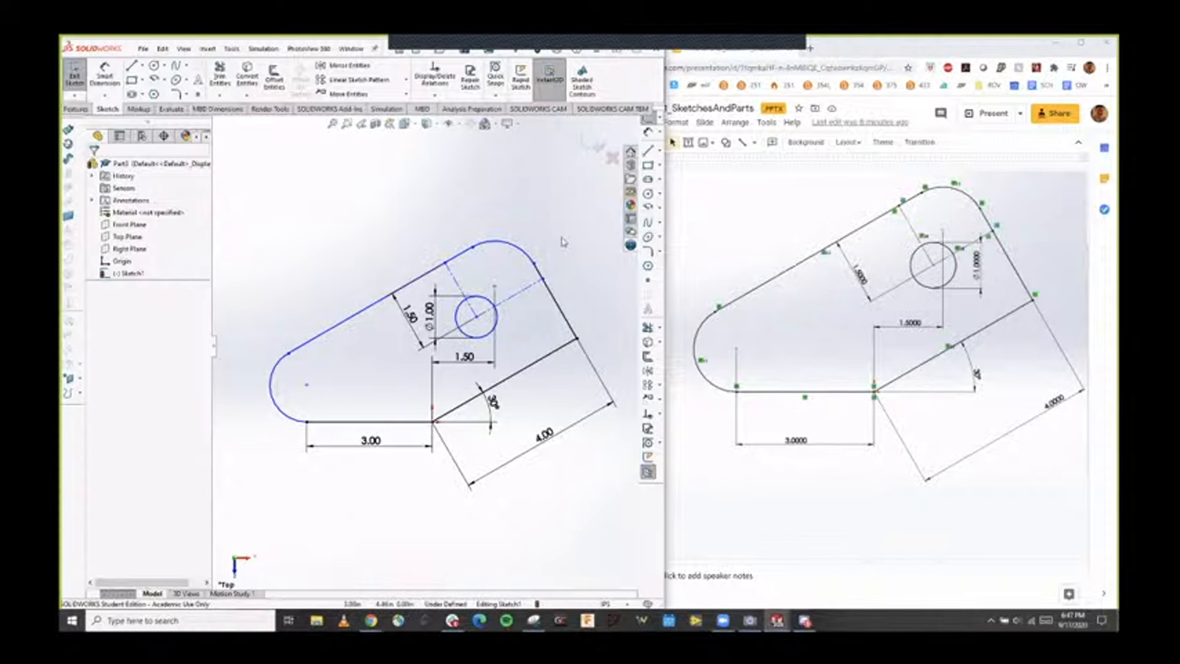
Add an Equal relation between the upper arc and the lower-left arc.
left_click(273, 387, "ctrl")
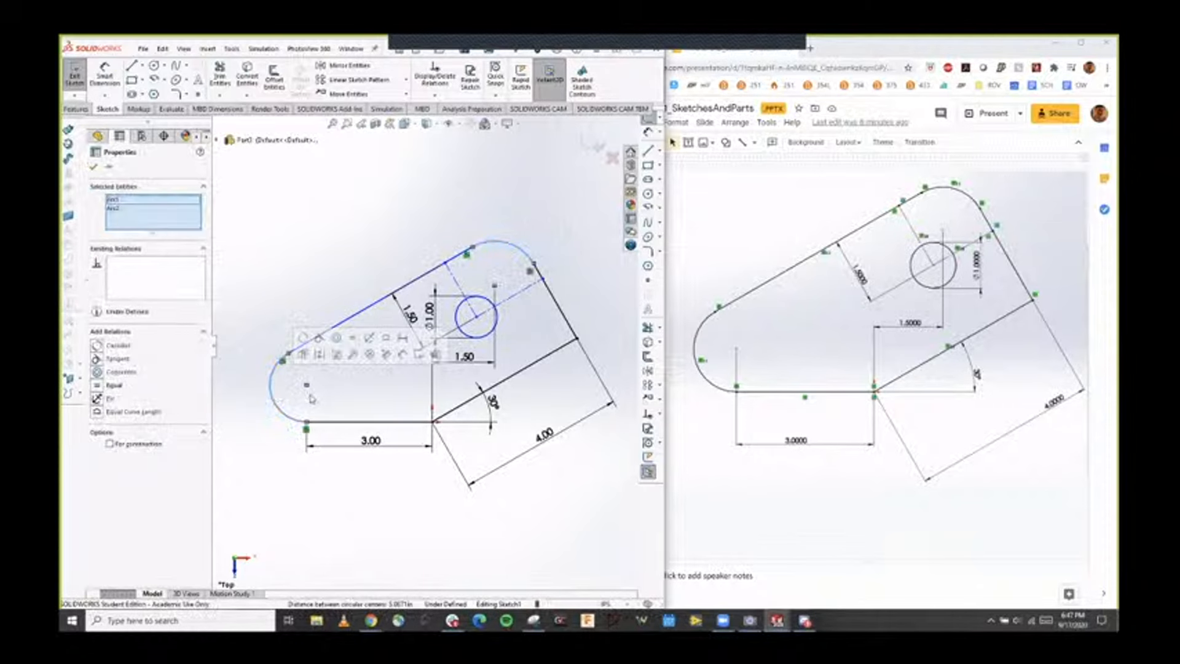
left_click(101, 387)
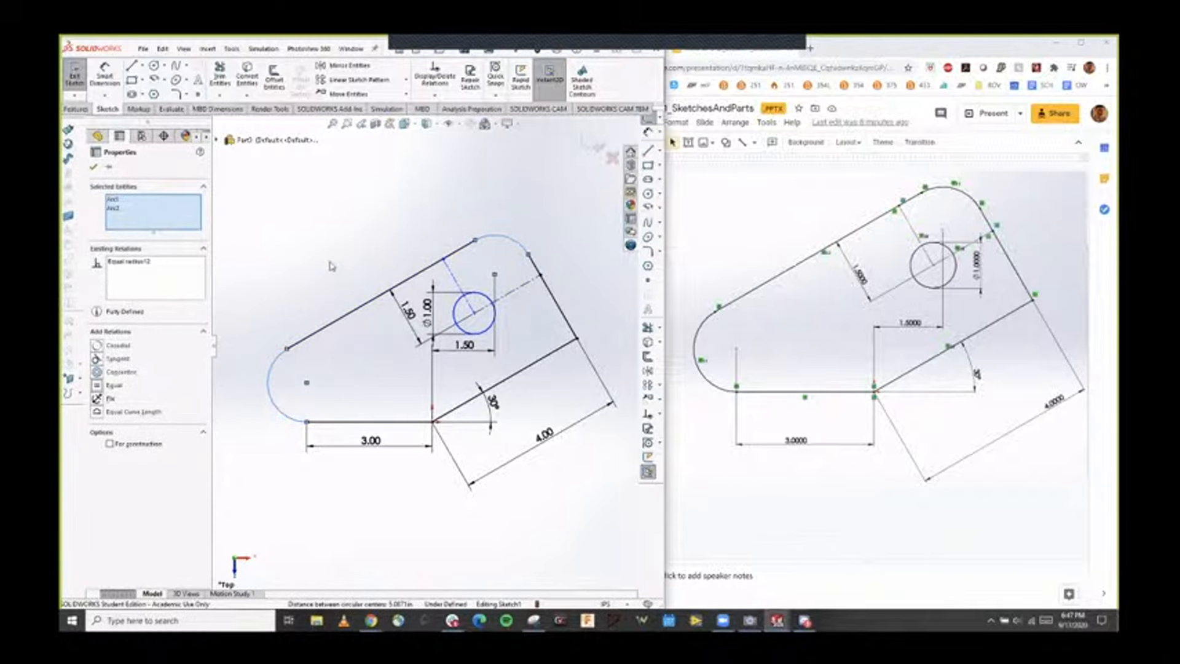
left_click(94, 166)
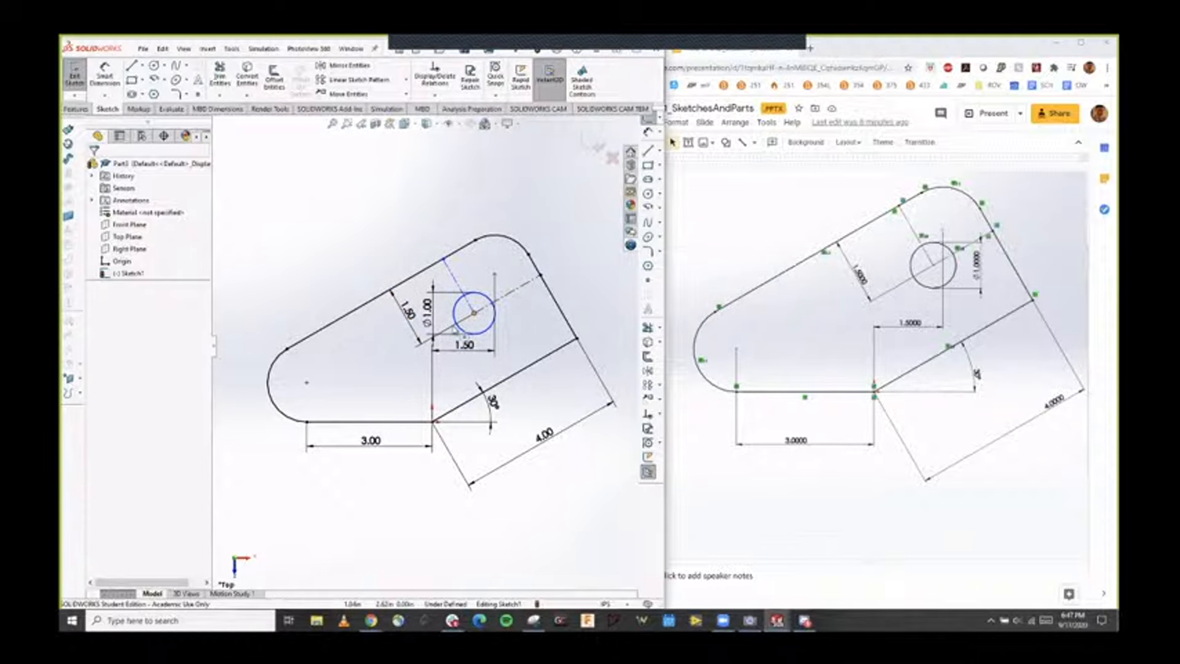
Test the circle center's remaining freedom, then add an Equal relation between the two centerlines running from it.
mouse_move(474, 313)
left_mouse_down()
mouse_move(456, 334)
mouse_move(474, 311)
left_mouse_up()
left_click(515, 297)
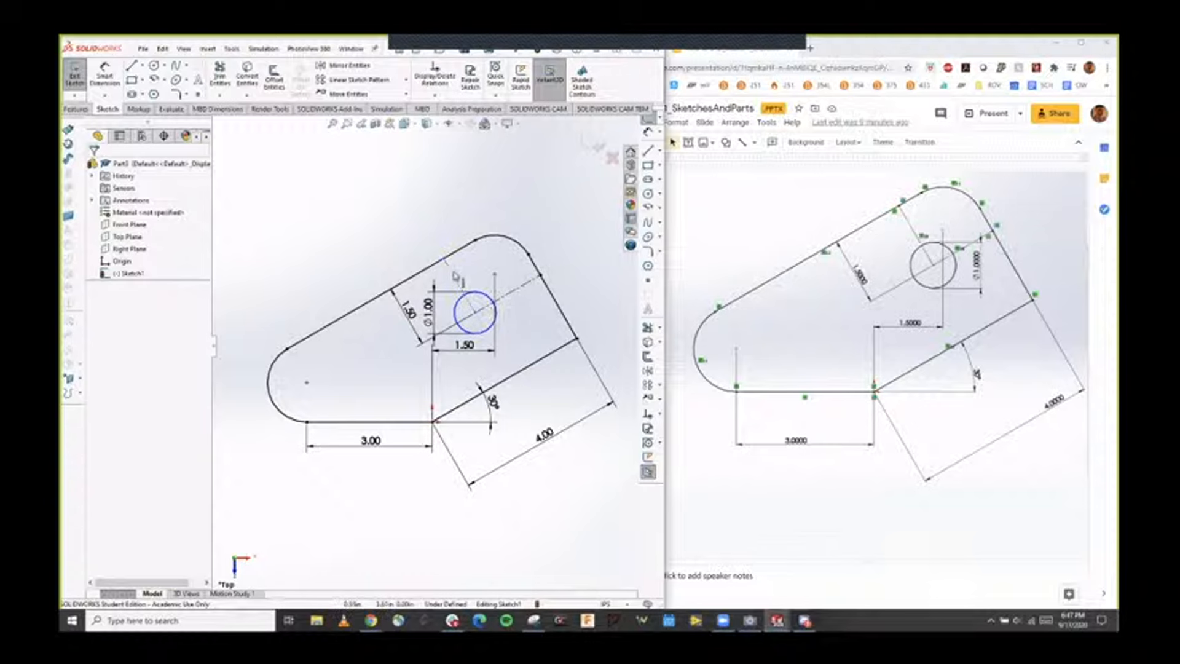
left_click(492, 303)
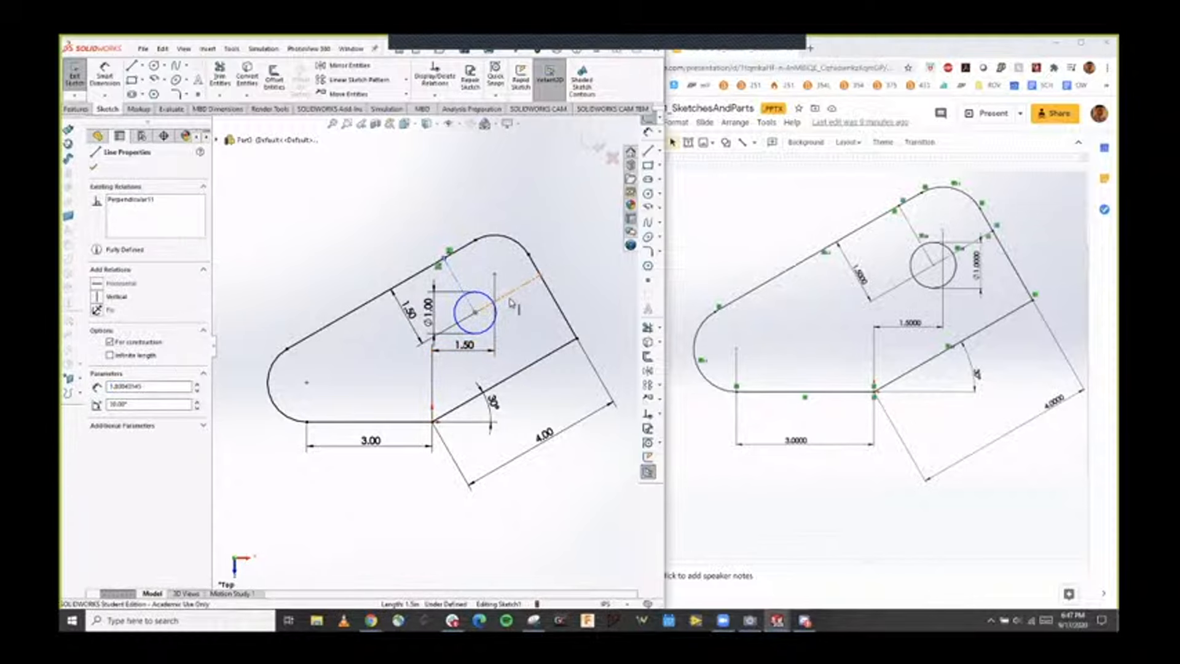
left_click(557, 297, "ctrl")
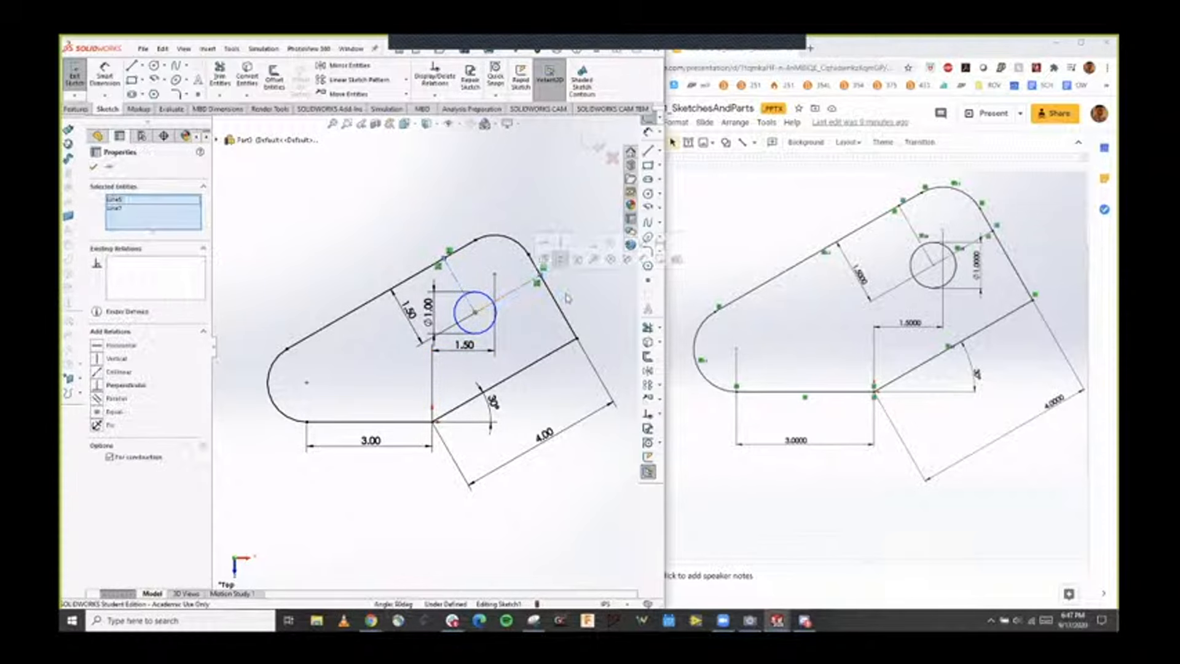
left_click(112, 412)
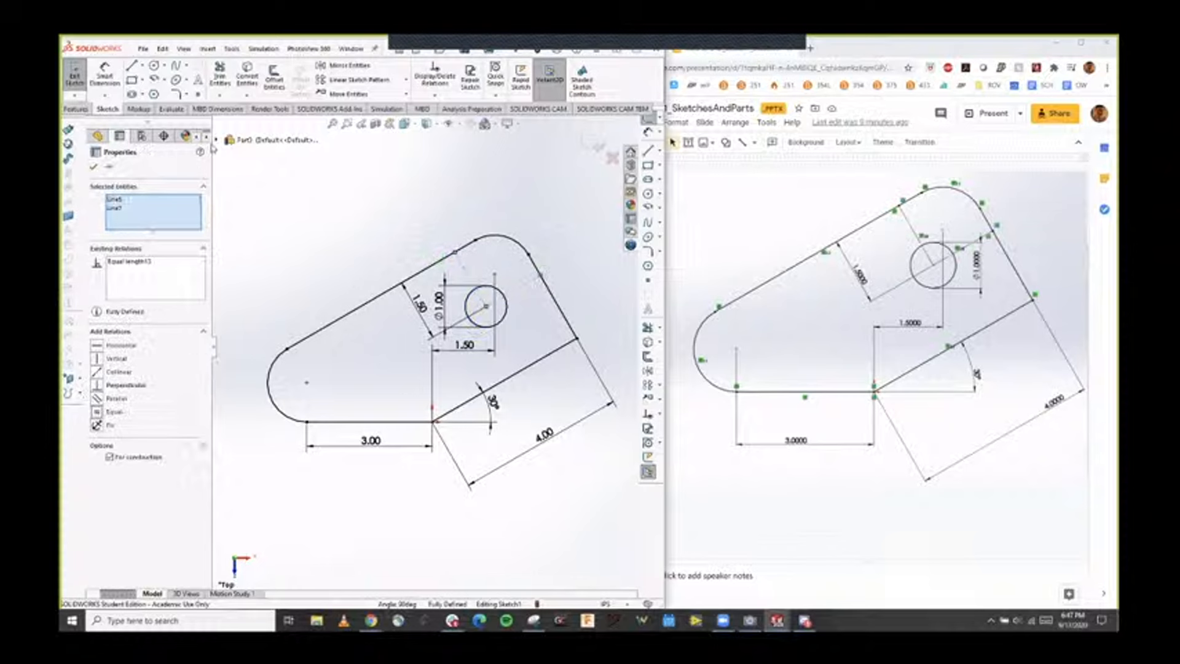
left_click(93, 166)
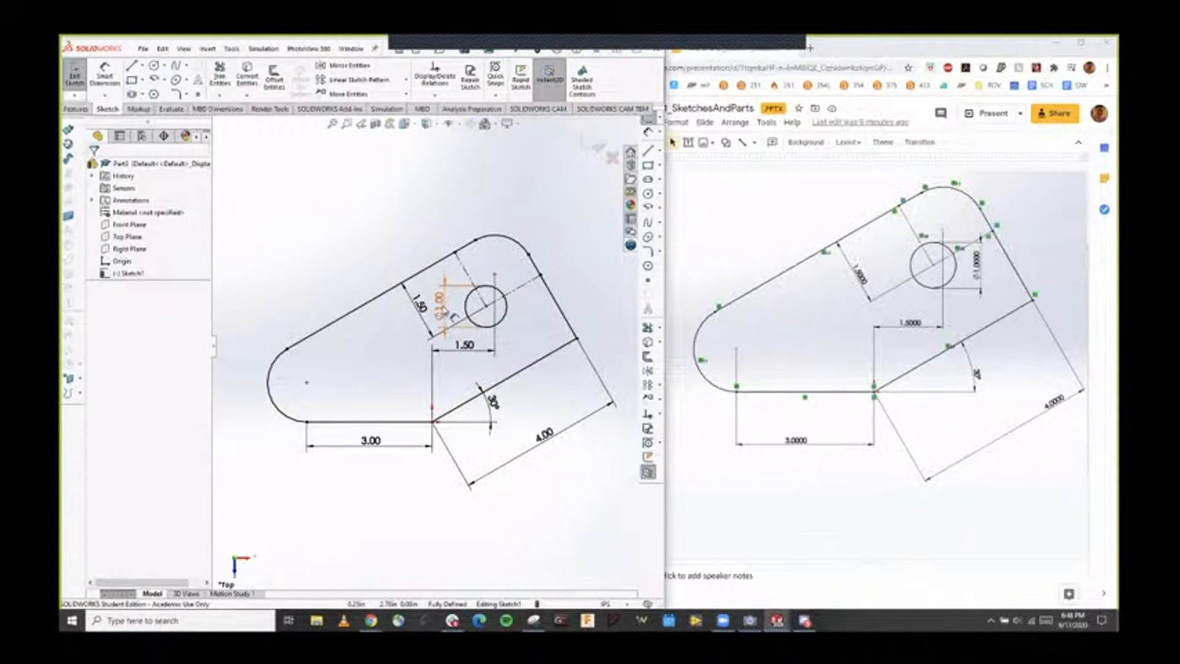
Reposition the horizontal 1.5 in dimension lower, adjust the 30° angle dimension, and bring the 4 in dimension closer to its line.
left_click_drag(464, 345, 457, 364)
left_click_drag(495, 406, 495, 403)
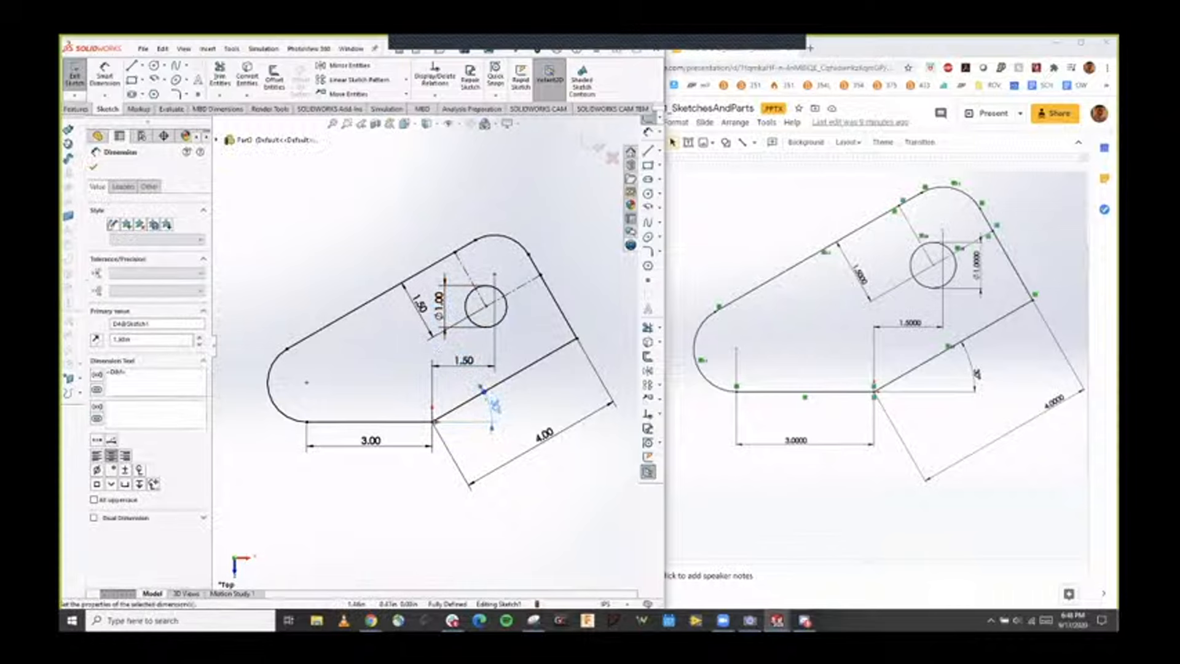
left_click_drag(544, 433, 601, 382)
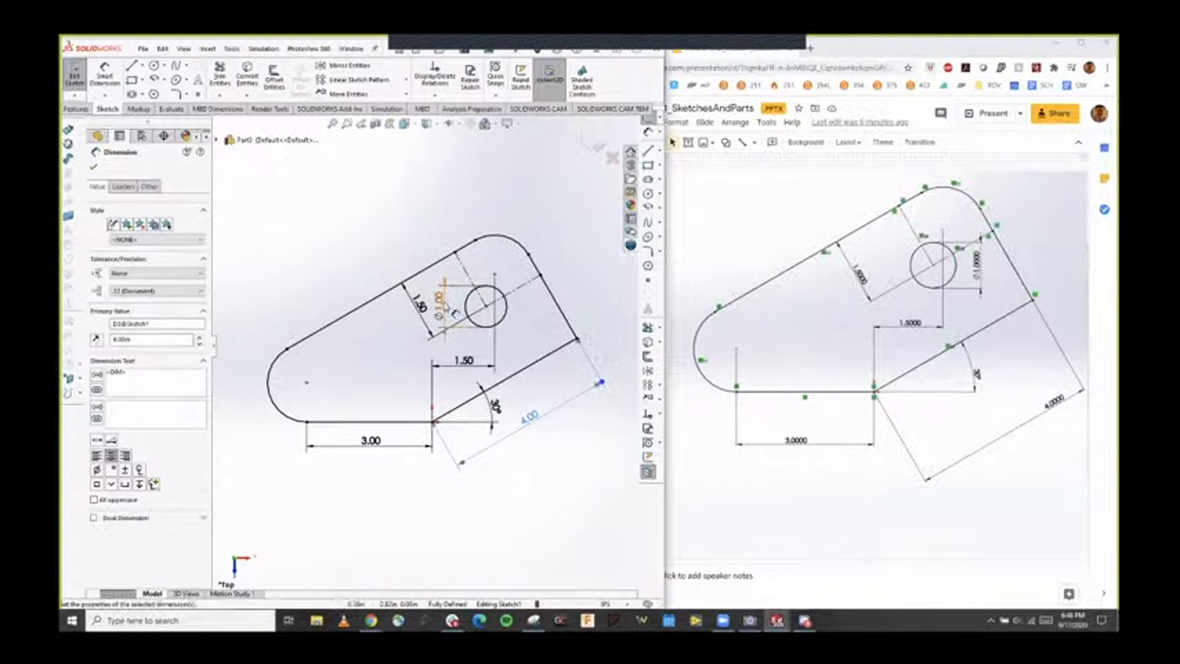
Move the circle's diameter dimension to its other side and the slanted 1.5 in dimension closer to the circle, and exit the sketch.
left_click_drag(458, 314, 532, 306)
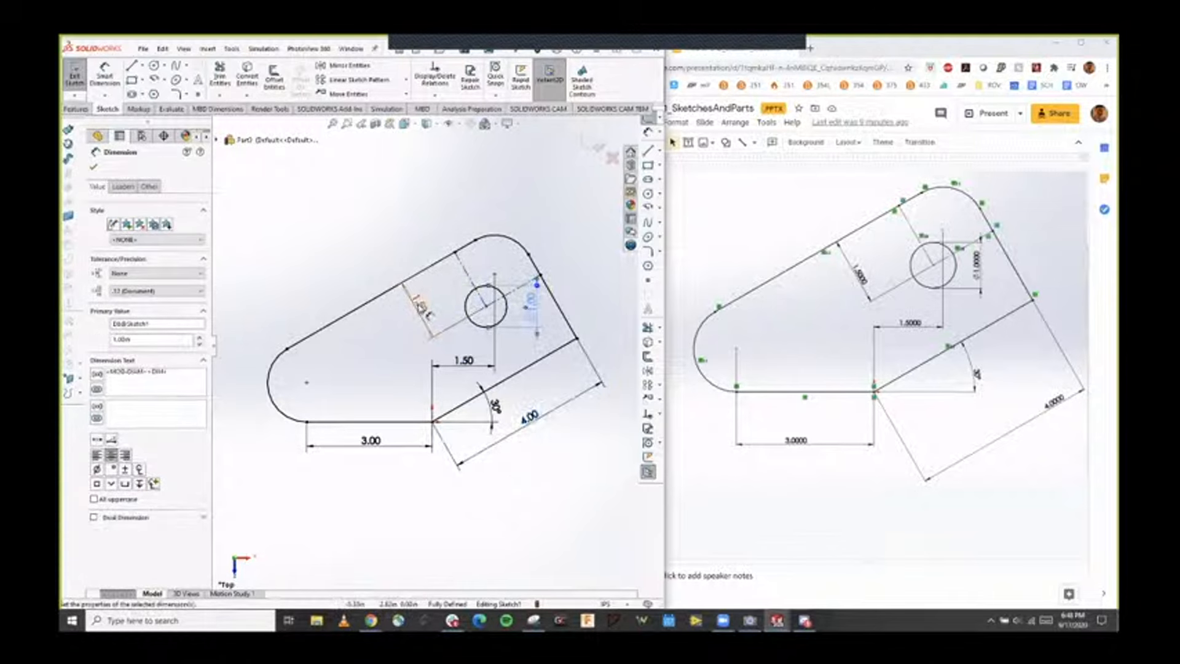
left_click_drag(419, 302, 445, 296)
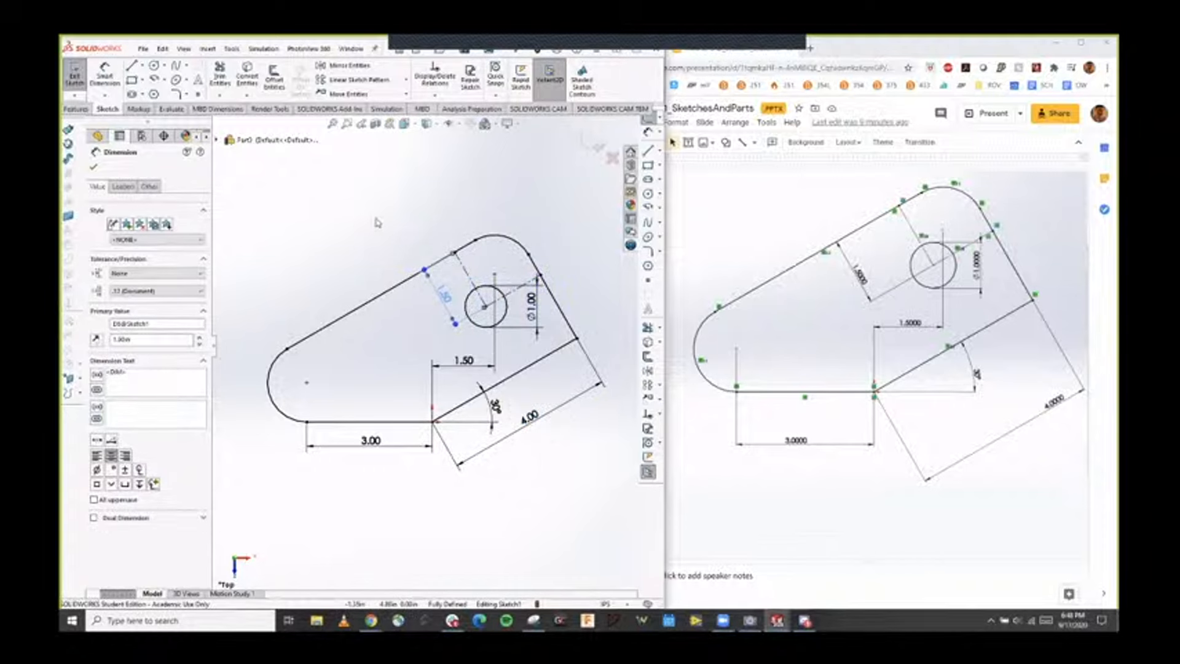
left_click(377, 221)
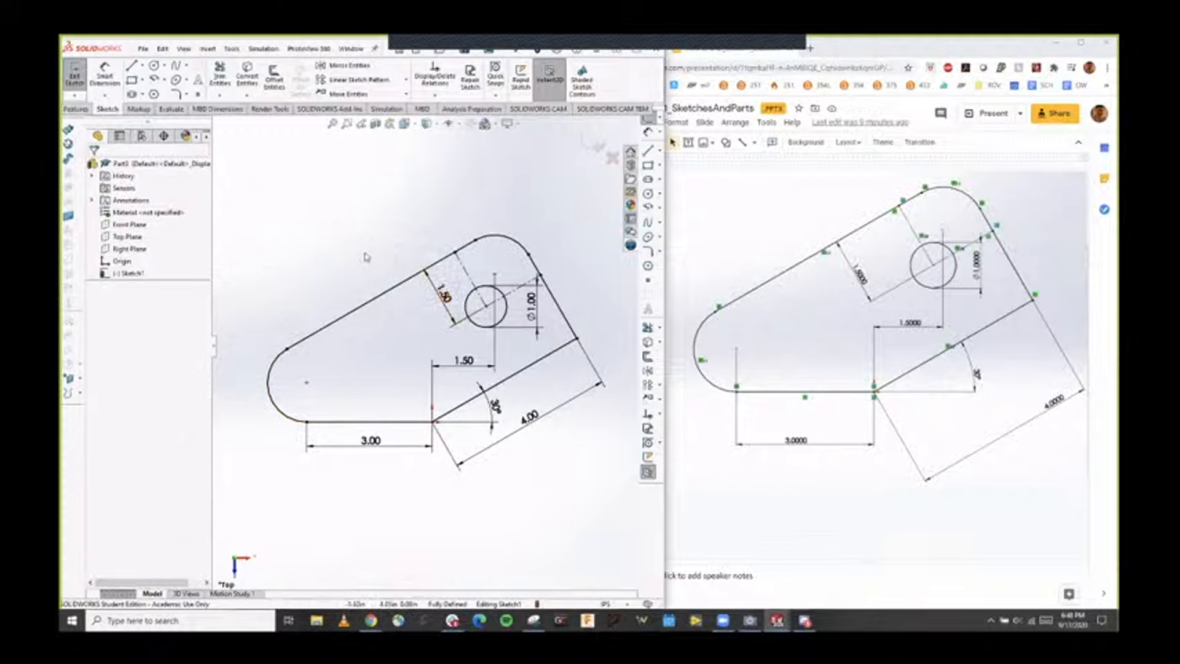
mouse_move(449, 357)
middle_mouse_down()
mouse_move(476, 323)
mouse_move(409, 296)
mouse_move(398, 327)
mouse_move(430, 294)
mouse_move(485, 340)
middle_mouse_up()
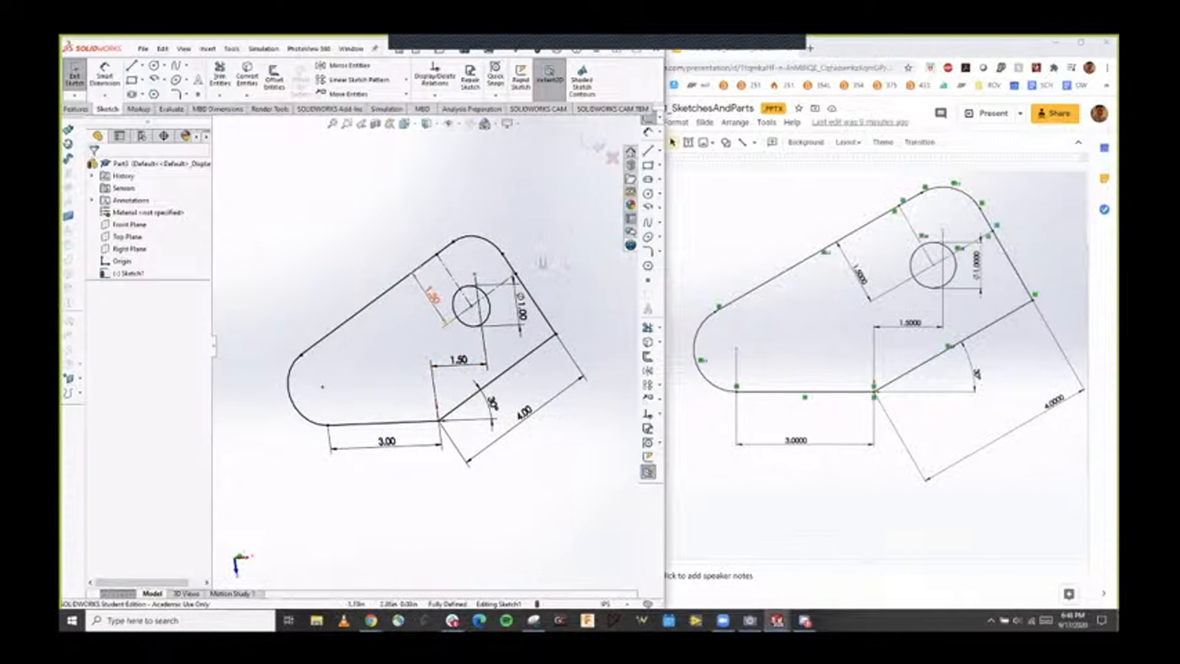
left_click(595, 146)
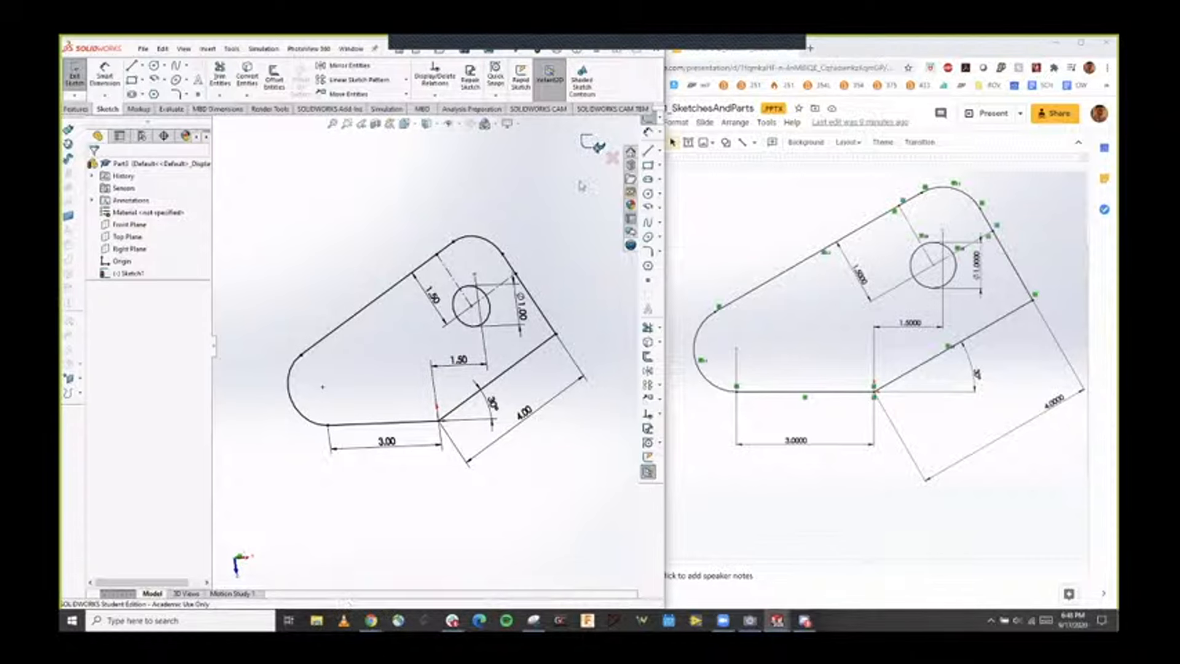
Extrude the profile sketch 1 in as a blind boss.
mouse_move(541, 504)
middle_mouse_down()
mouse_move(538, 485)
mouse_move(492, 458)
middle_mouse_up()
left_click(75, 110)
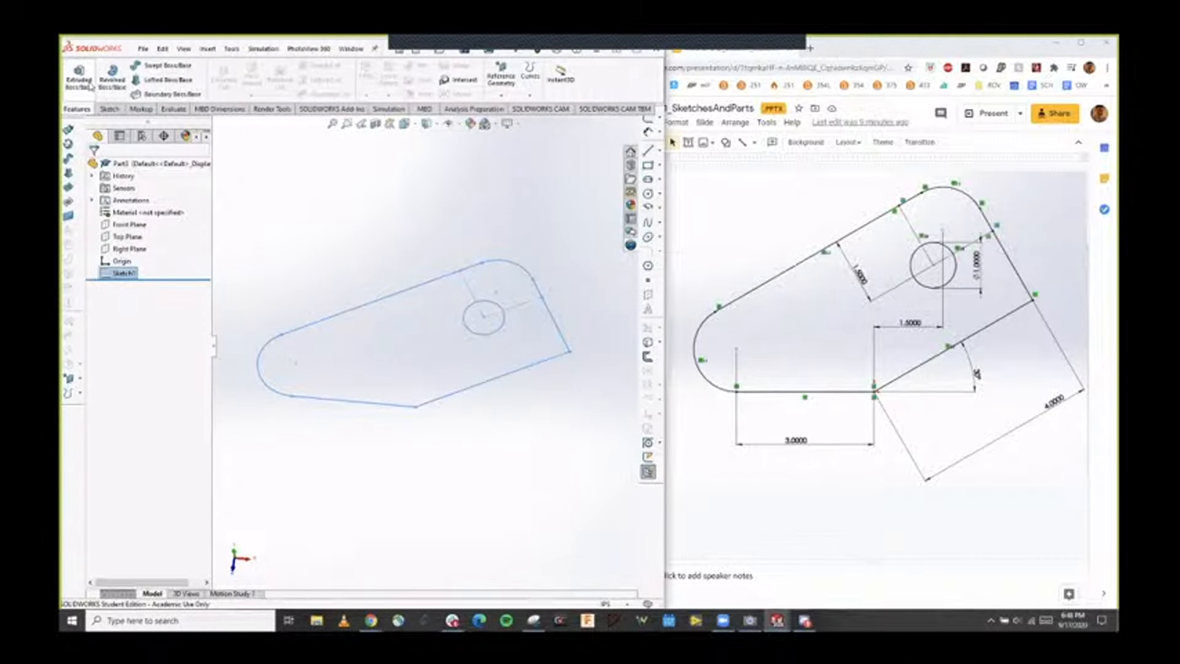
left_click(86, 83)
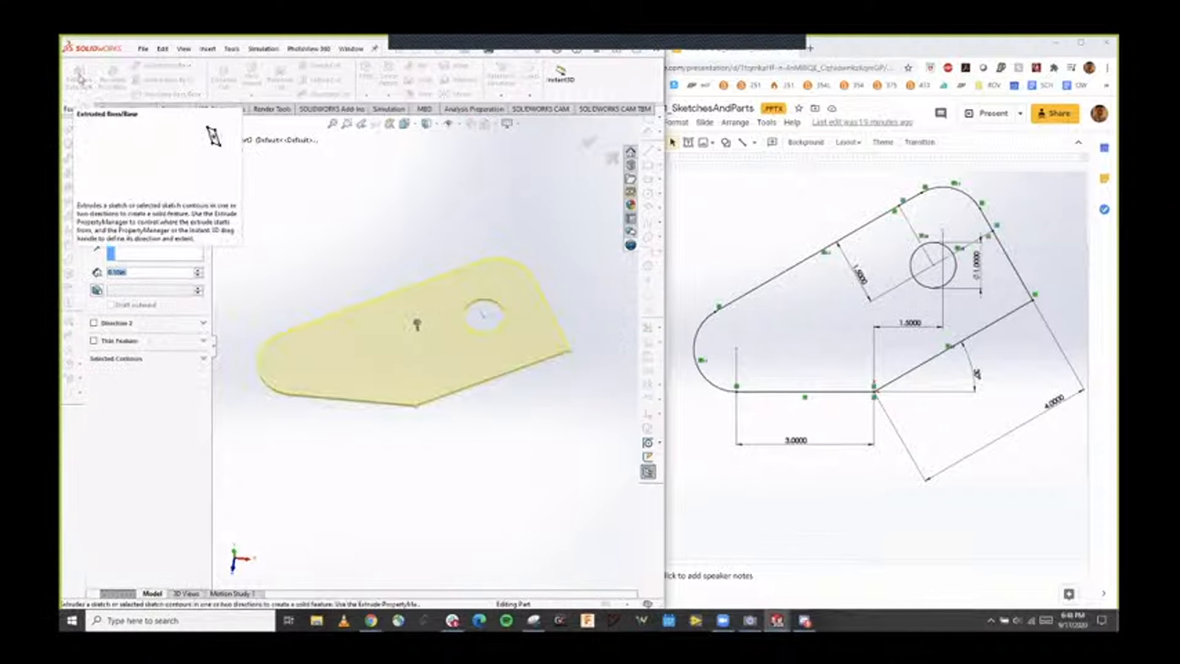
left_click(159, 274)
double_click(159, 274)
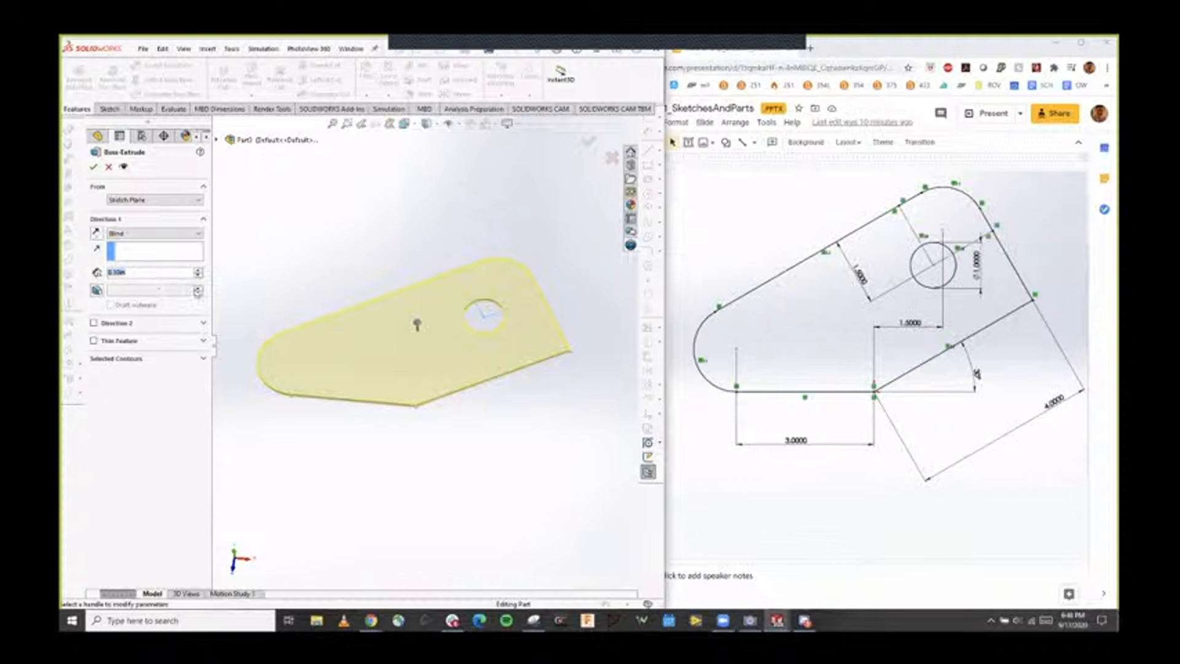
type("1")
key("Return")
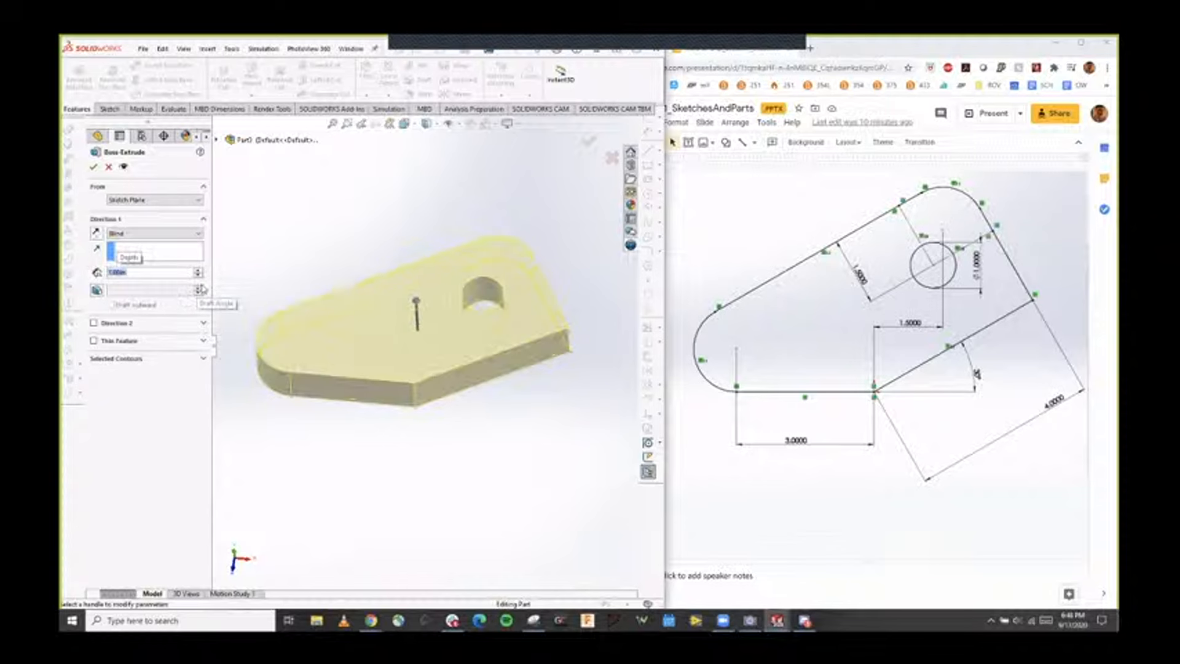
left_click(95, 168)
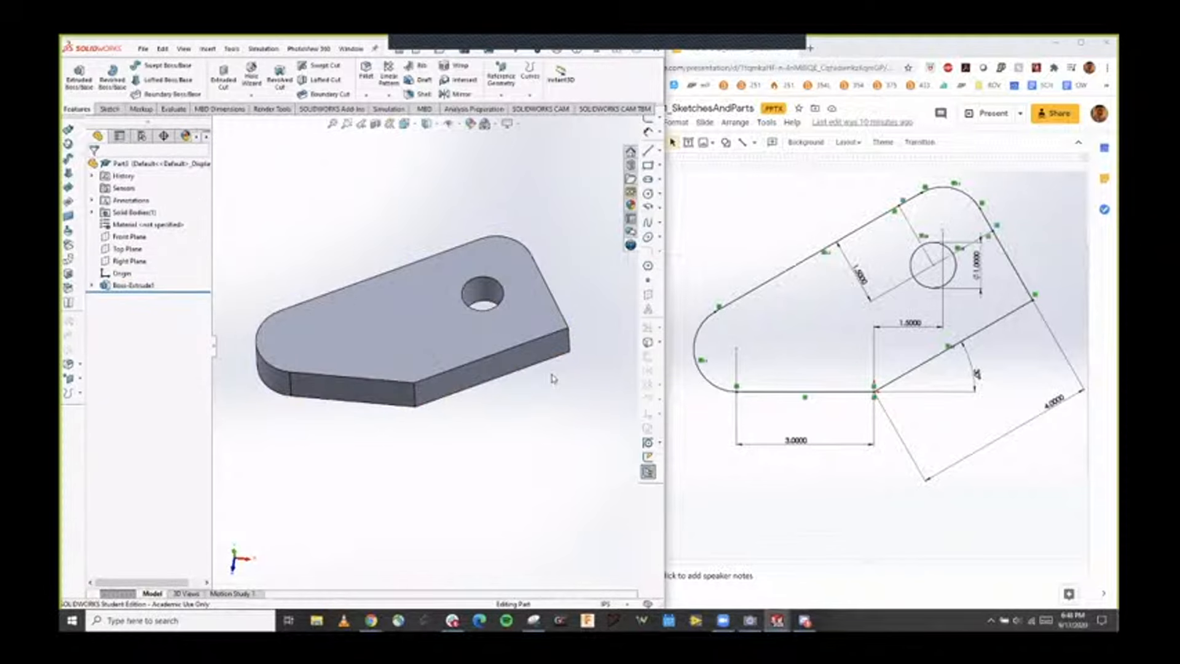
middle_click_drag(547, 374, 514, 348)
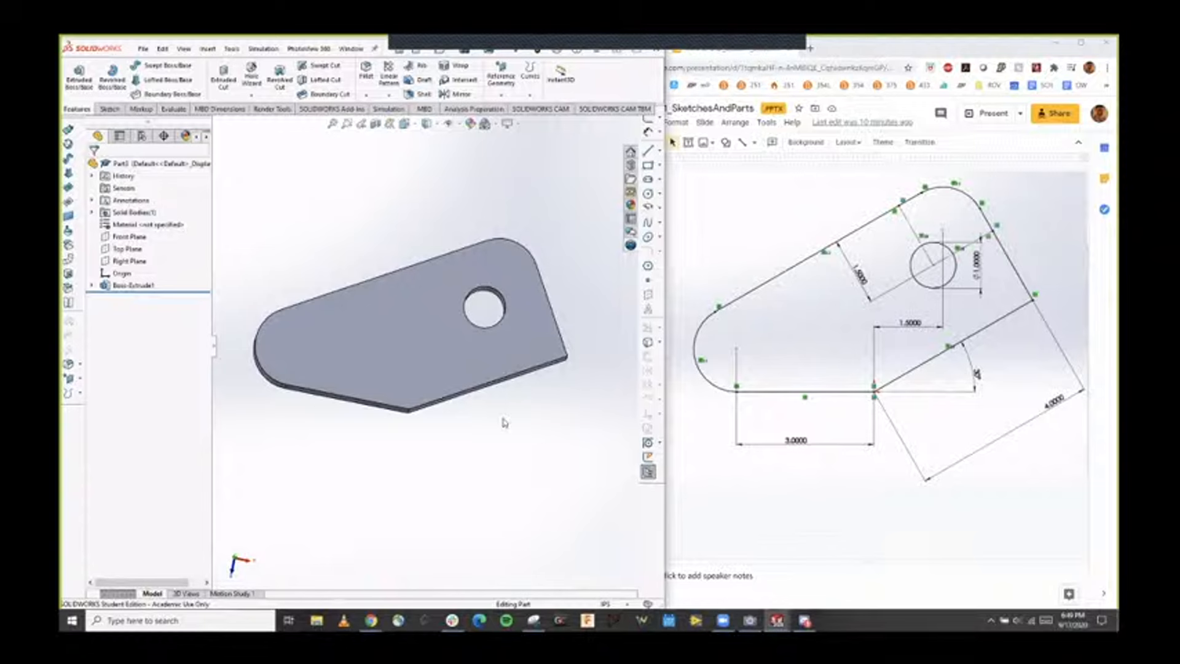
middle_click_drag(506, 423, 503, 407)
scroll(483, 400, "down", 2)
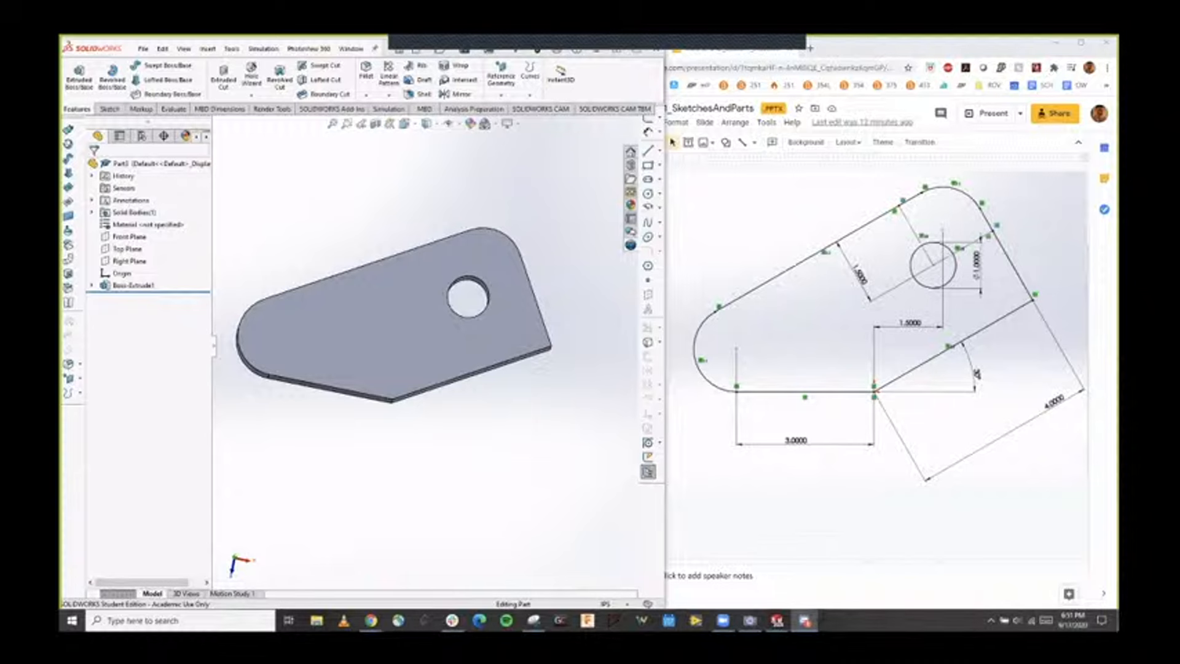
scroll(430, 346, "up", 5)
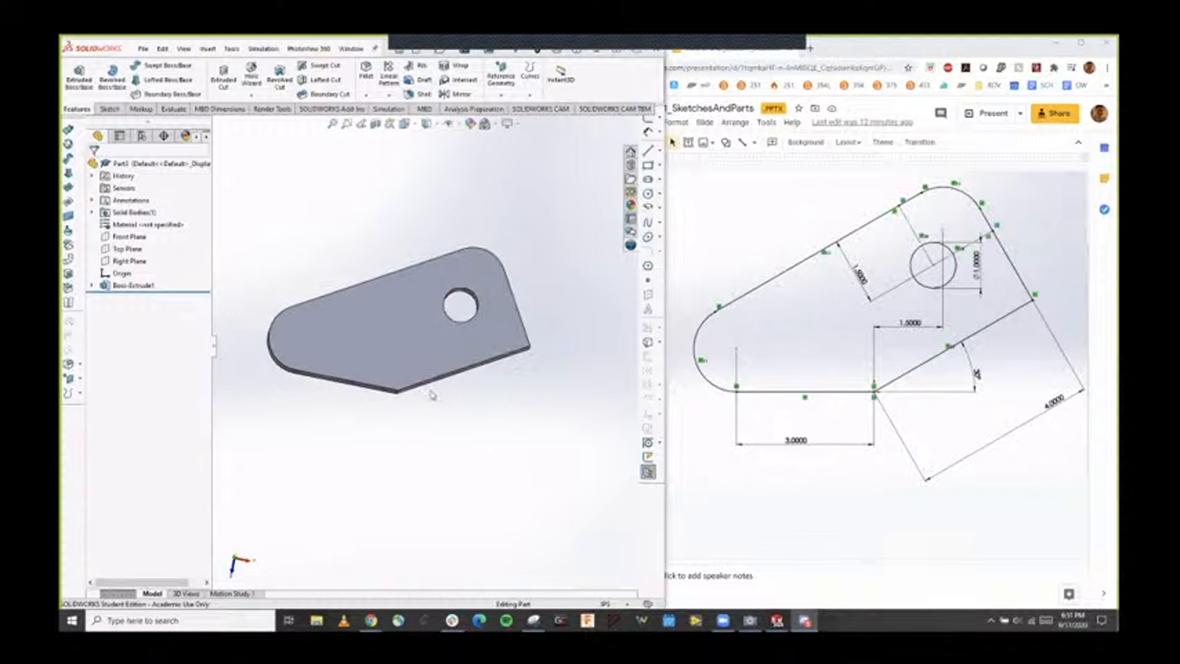
scroll(430, 346, "down", 3)
scroll(421, 349, "up", 1)
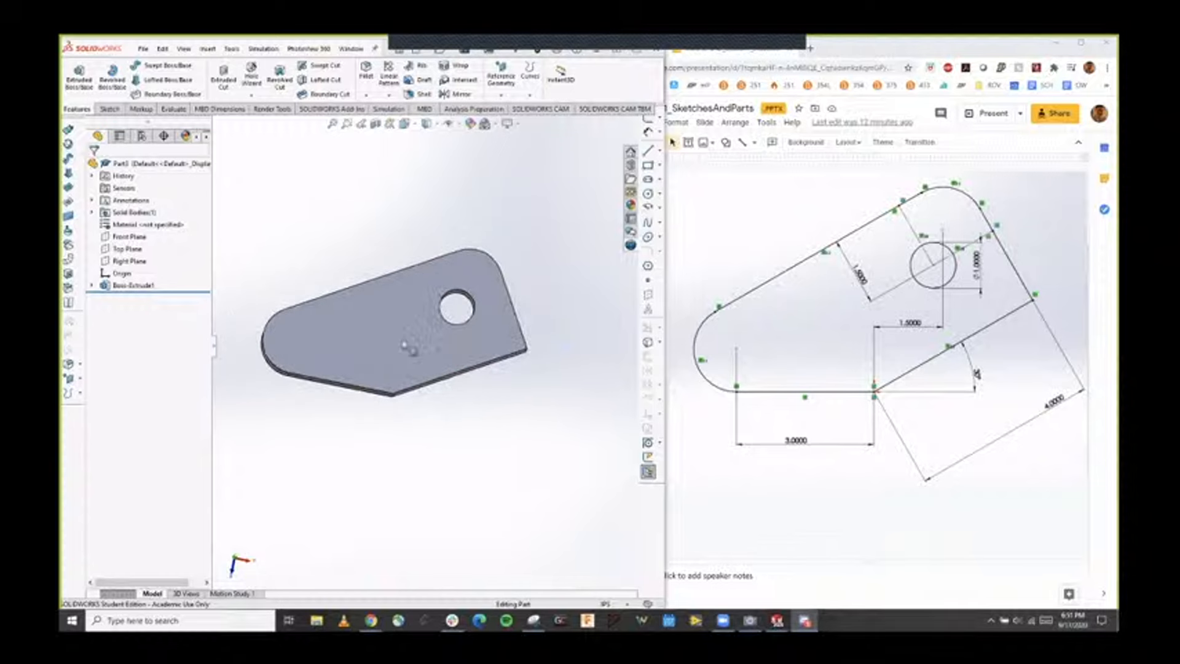
scroll(406, 344, "down", 1)
scroll(429, 353, "up", 1)
scroll(330, 256, "down", 1)
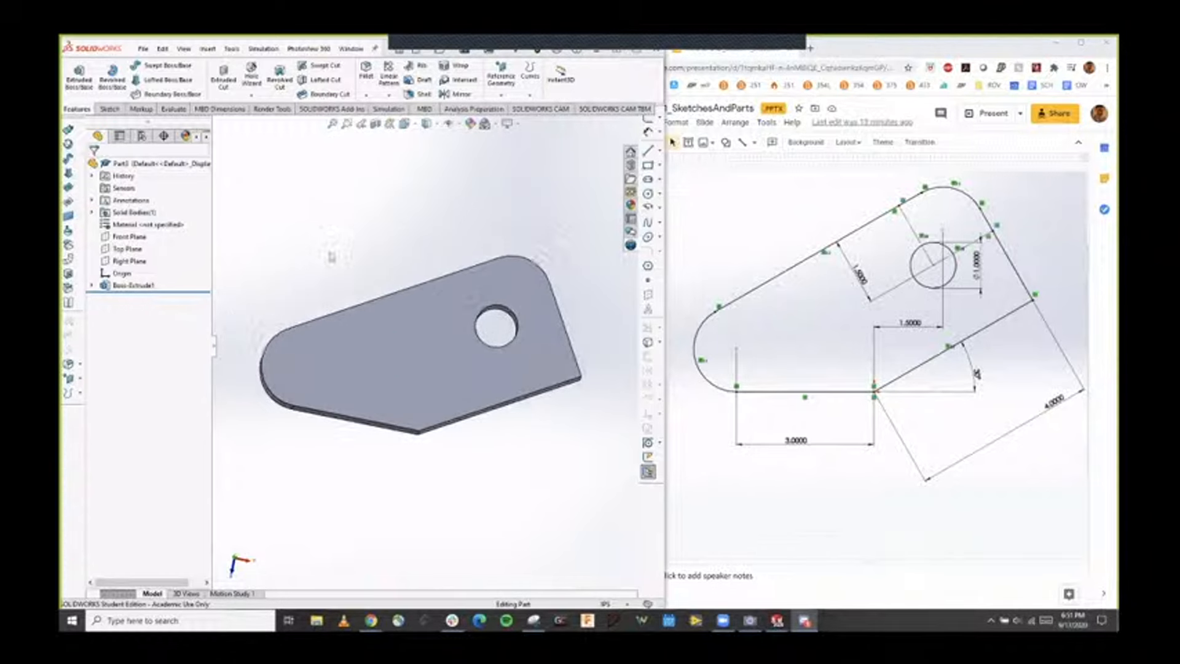
middle_click_drag(547, 431, 566, 361)
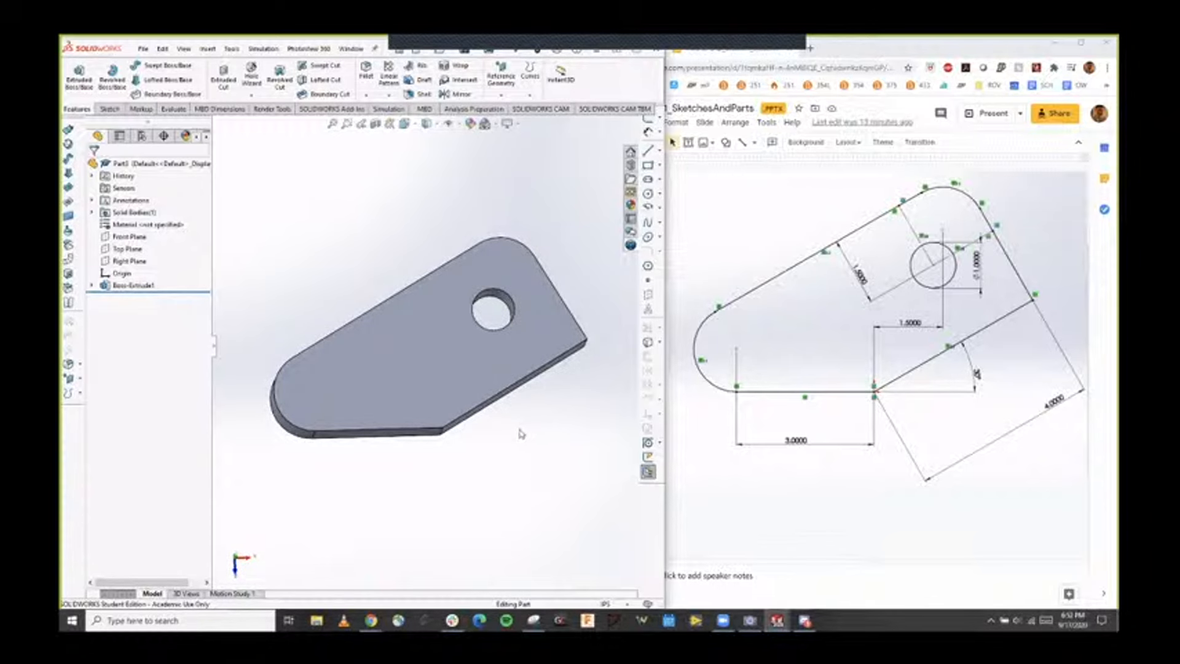
Switch to the slide deck and go to the Exercise 1 slide with the two-hole link drawing.
left_click(791, 366)
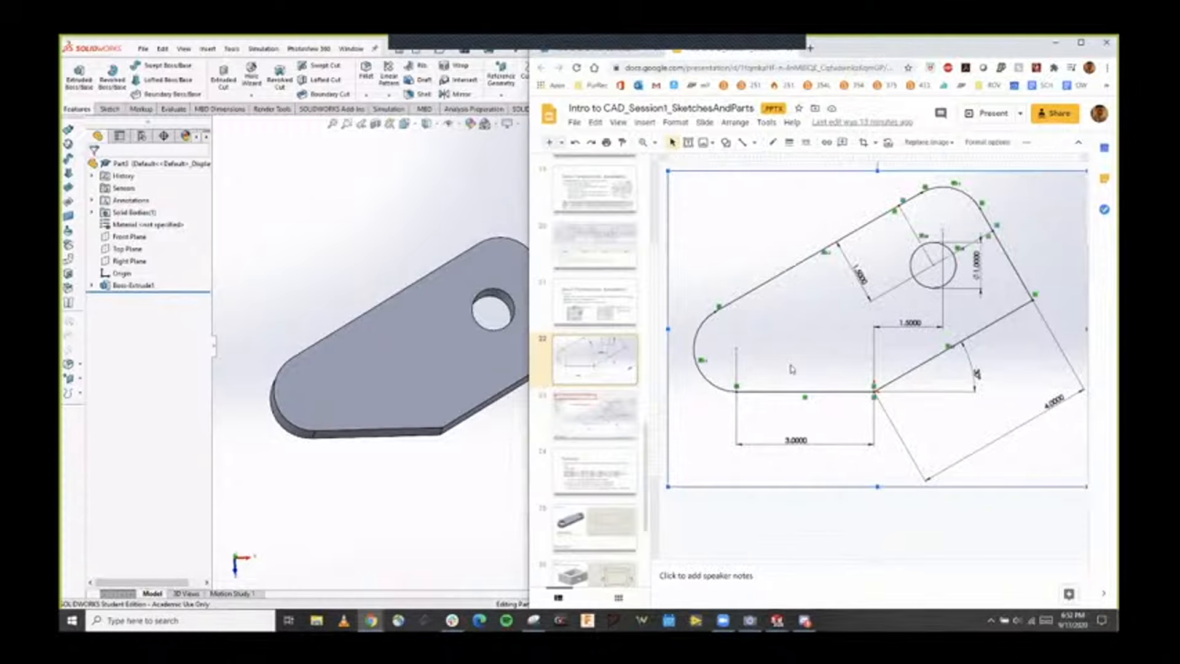
left_click(590, 474)
left_click(591, 425)
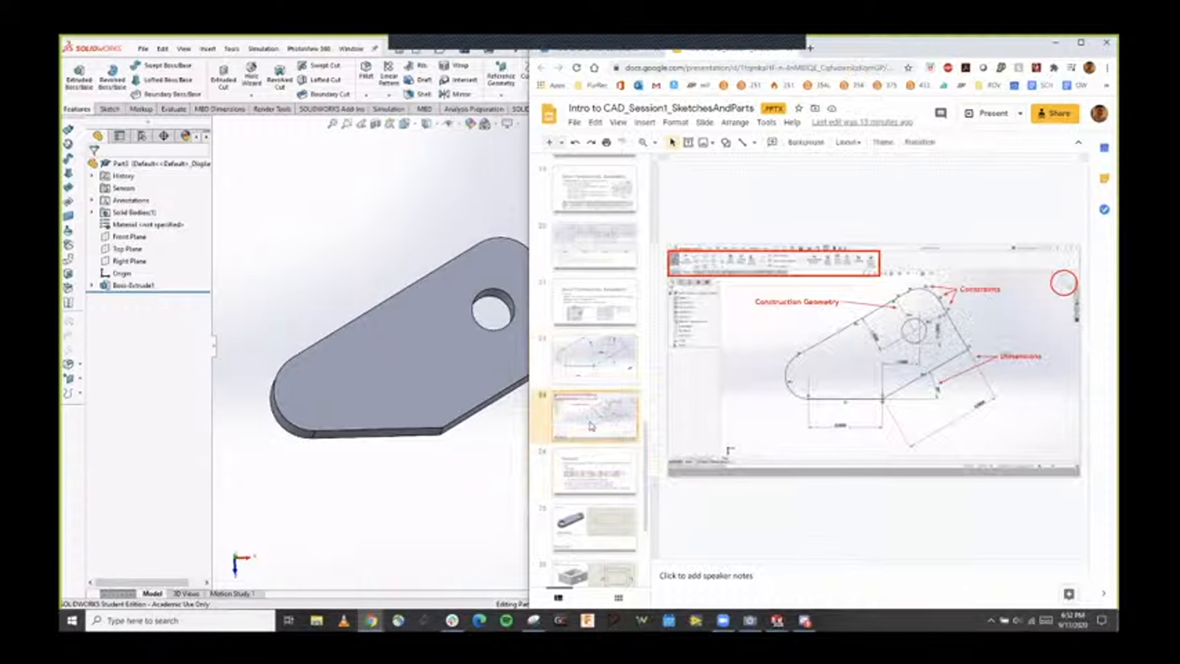
key("Down")
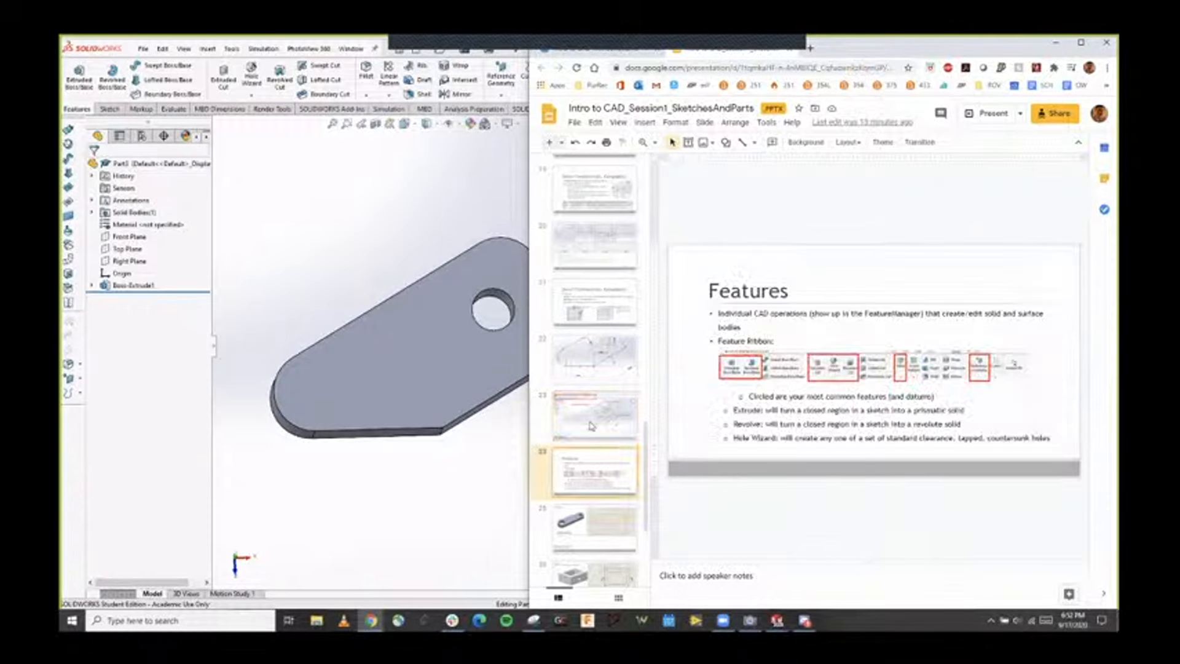
key("Down")
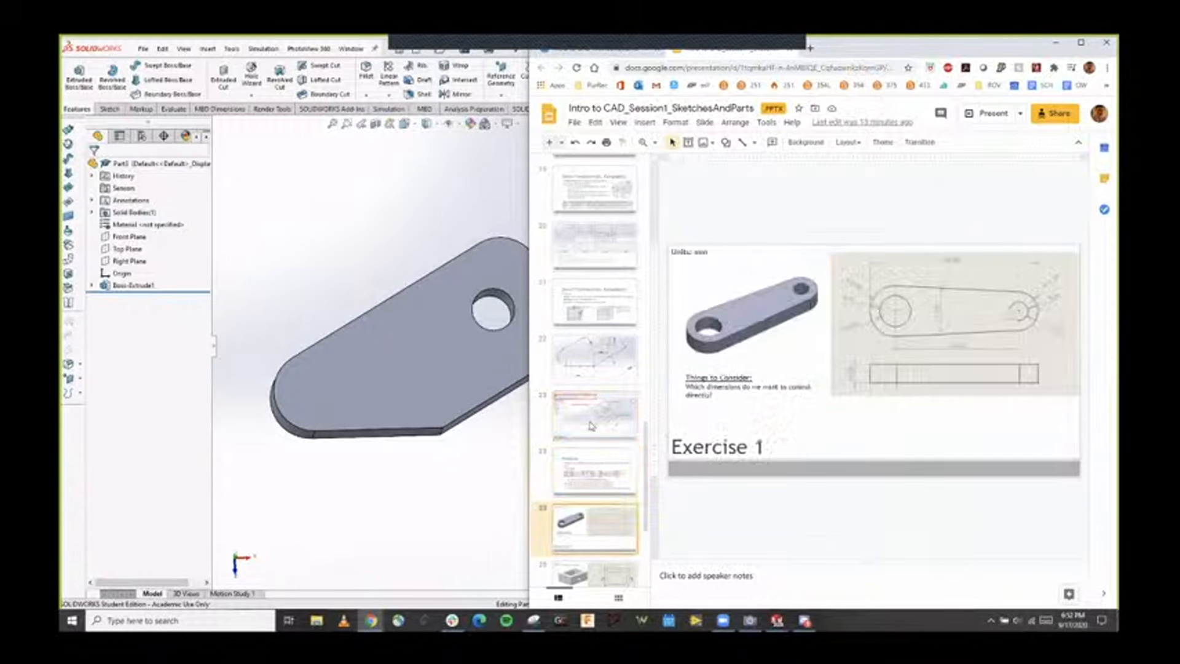
Return to SOLIDWORKS and create a new part document.
left_click(337, 185)
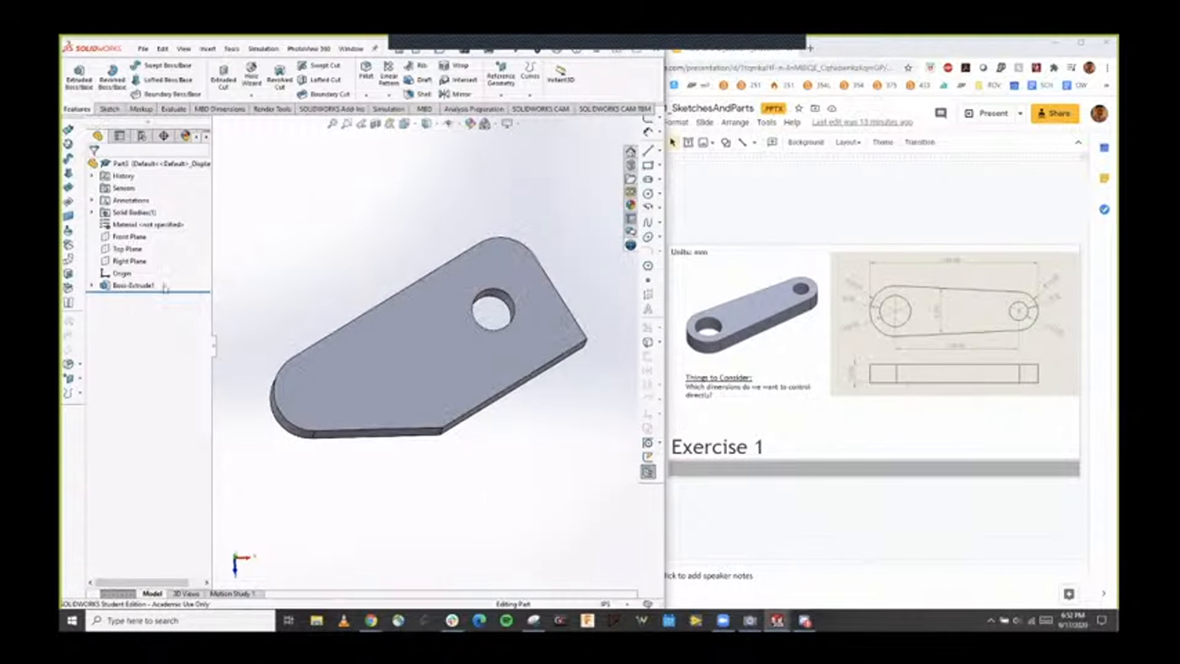
left_click(144, 51)
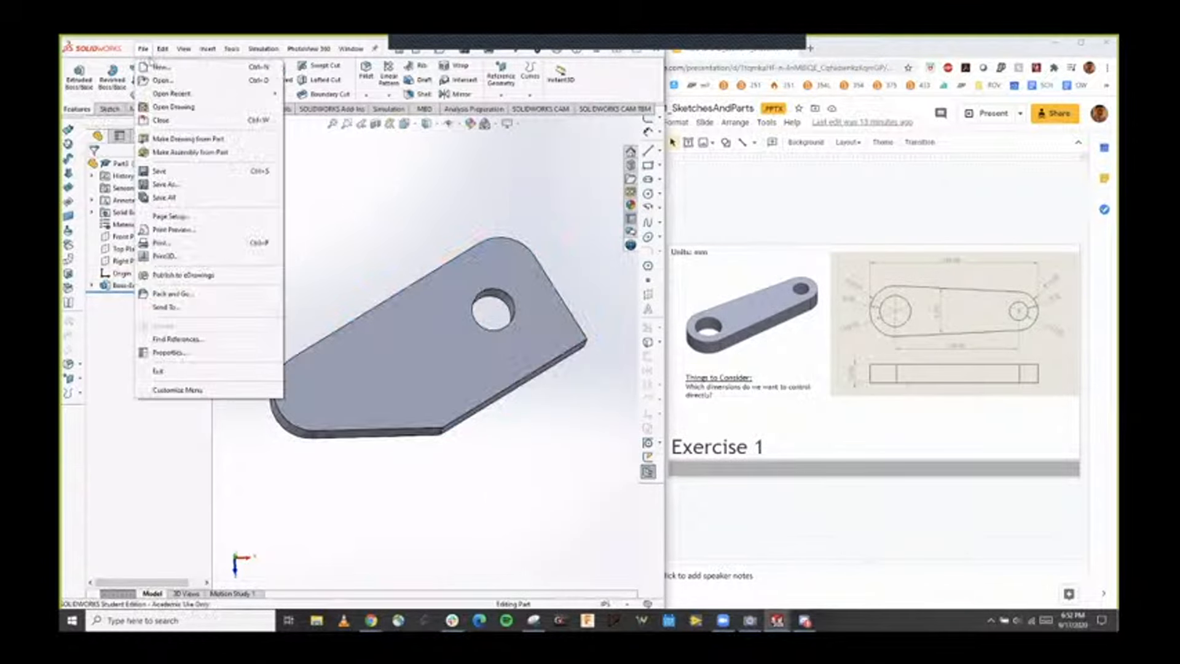
left_click(160, 66)
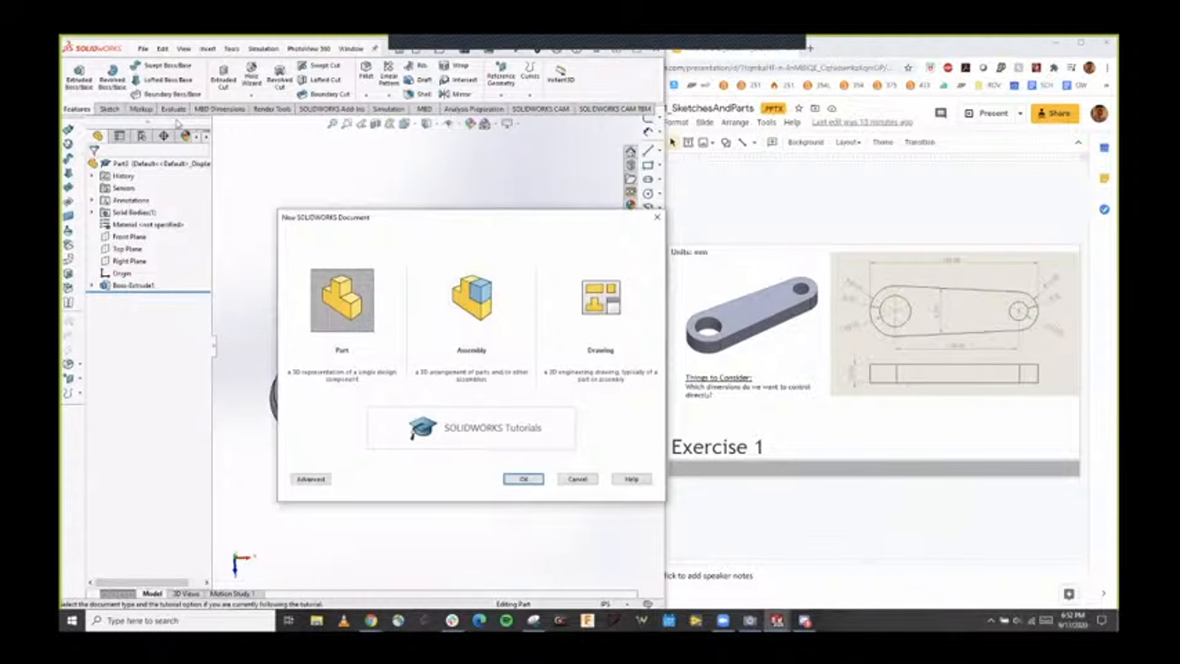
left_click(522, 480)
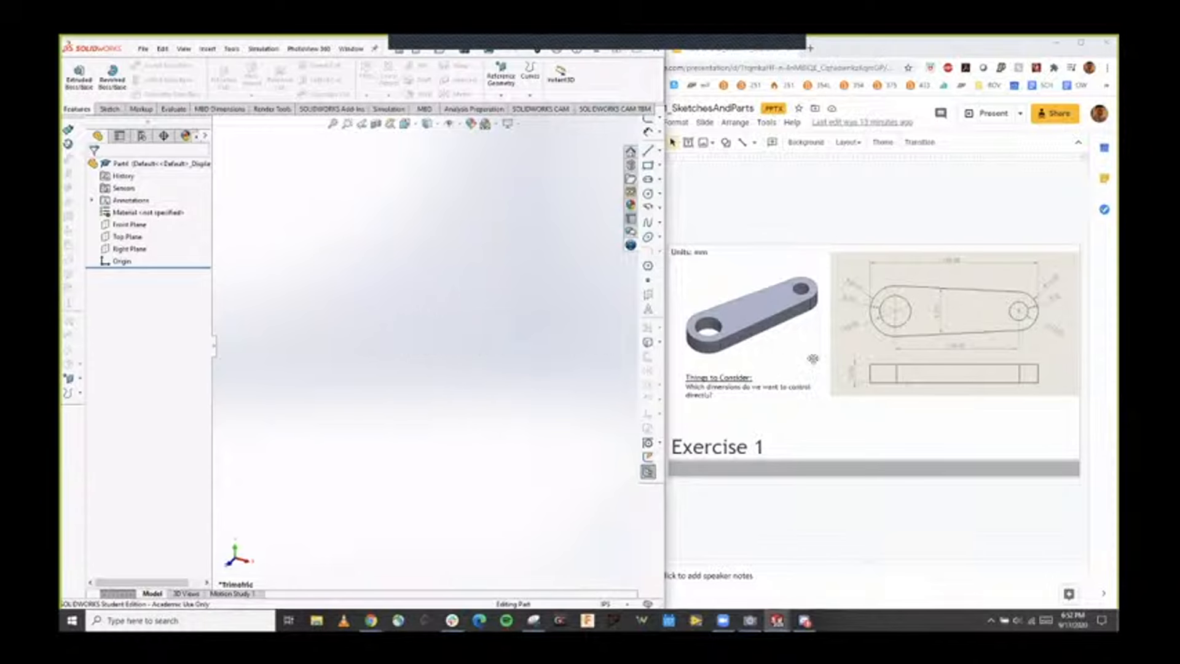
Enlarge the dimensioned link drawing on the Exercise 1 slide so that it fills the slide.
left_click(878, 332)
right_click(758, 298)
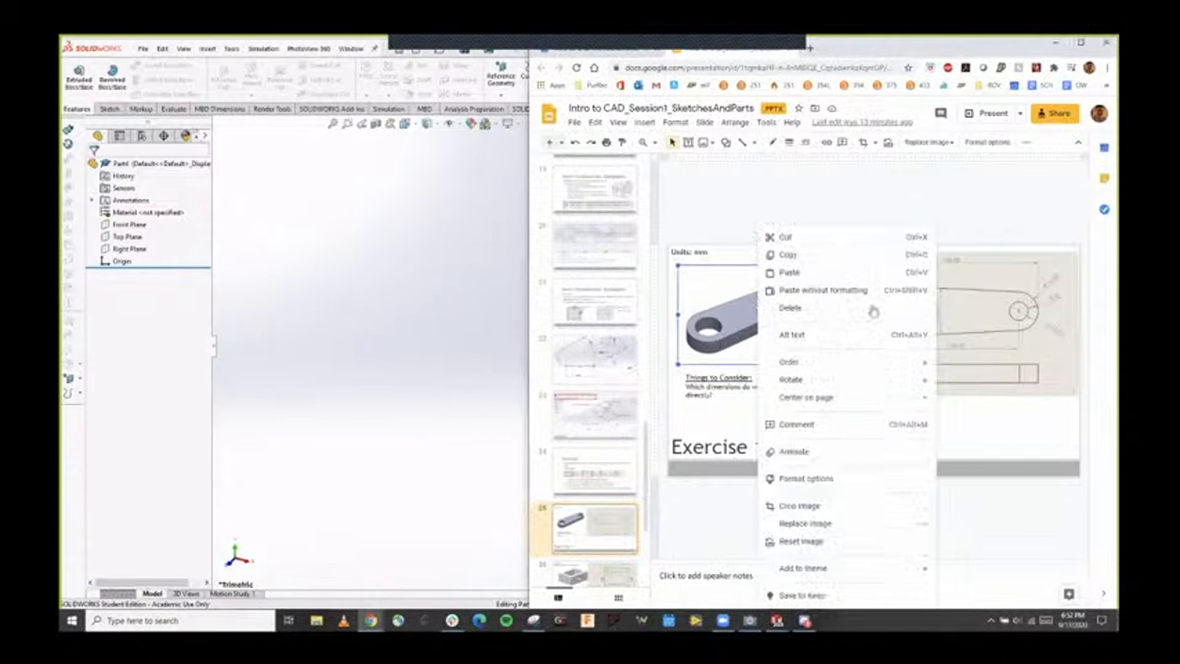
left_click(987, 323)
left_click_drag(833, 394, 672, 487)
left_click_drag(927, 382, 922, 383)
left_click(771, 187)
Start a sketch on the Top Plane of the new part in SOLIDWORKS.
left_click(458, 234)
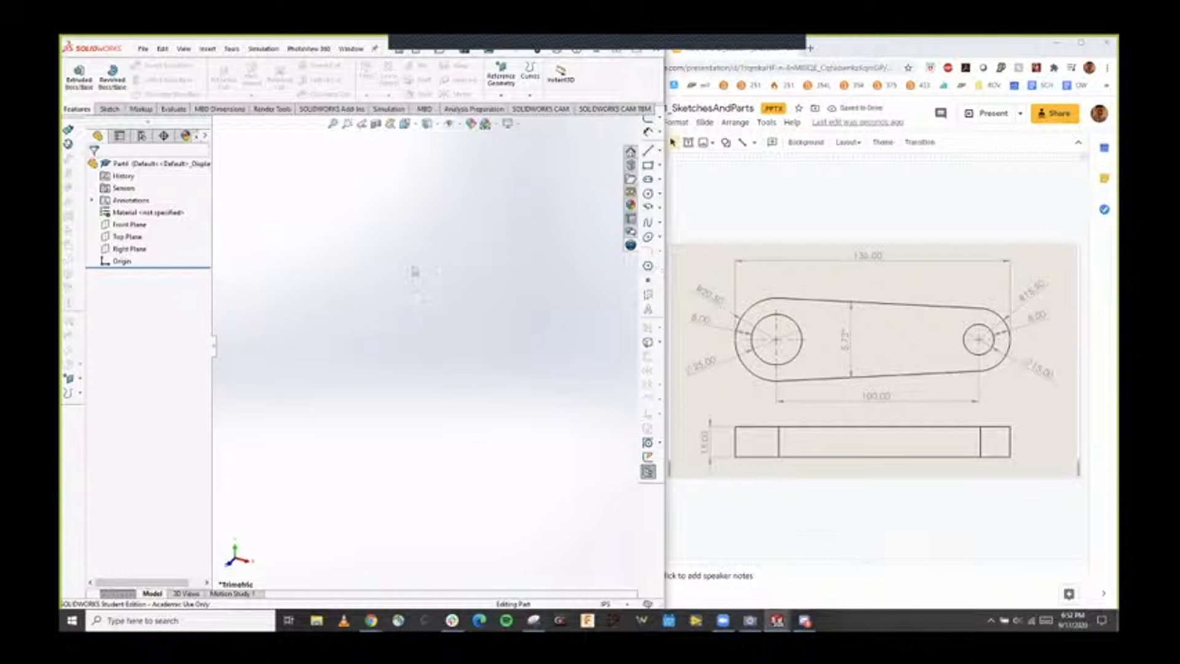
left_click(128, 237)
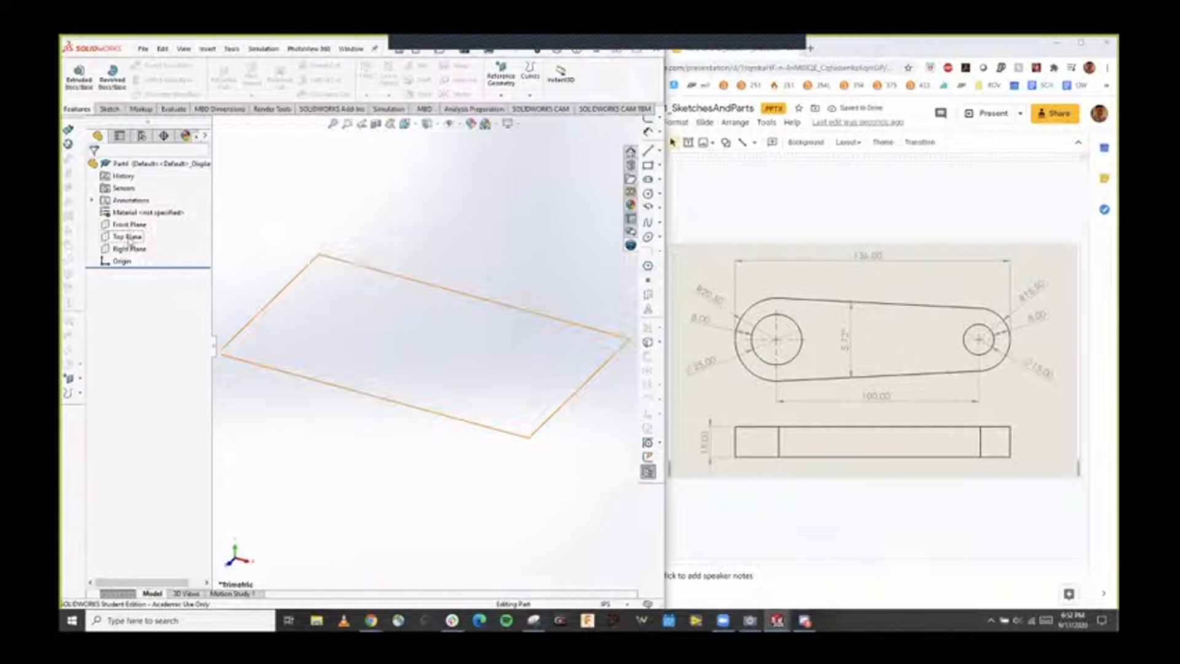
left_click(109, 109)
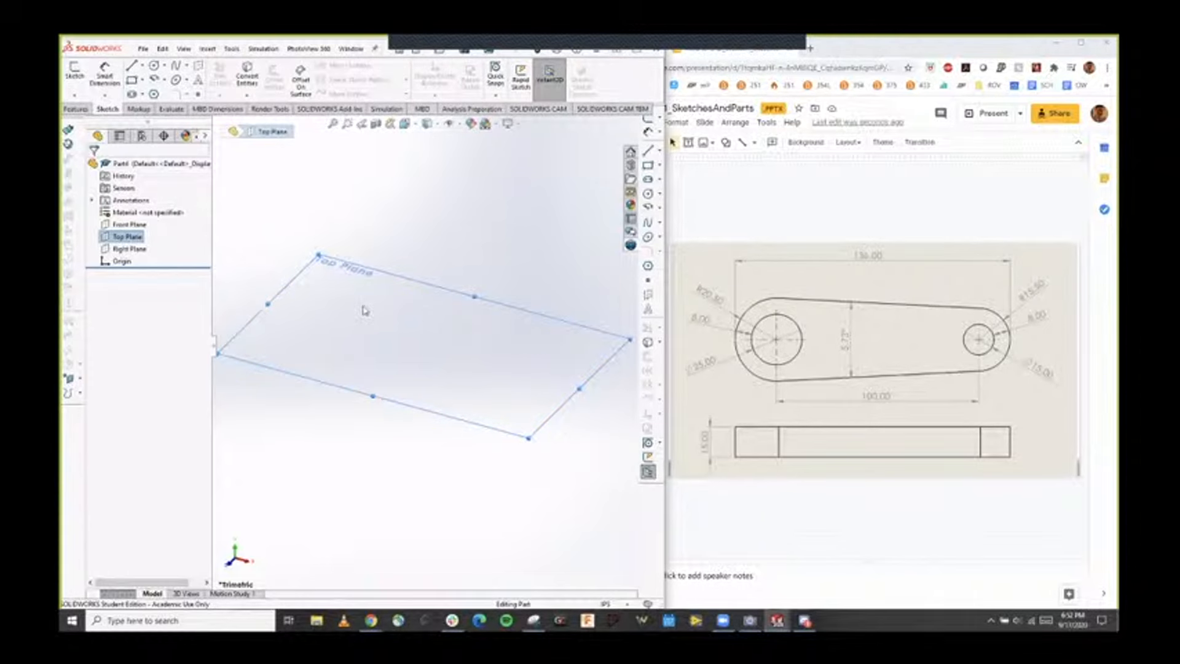
left_click(76, 74)
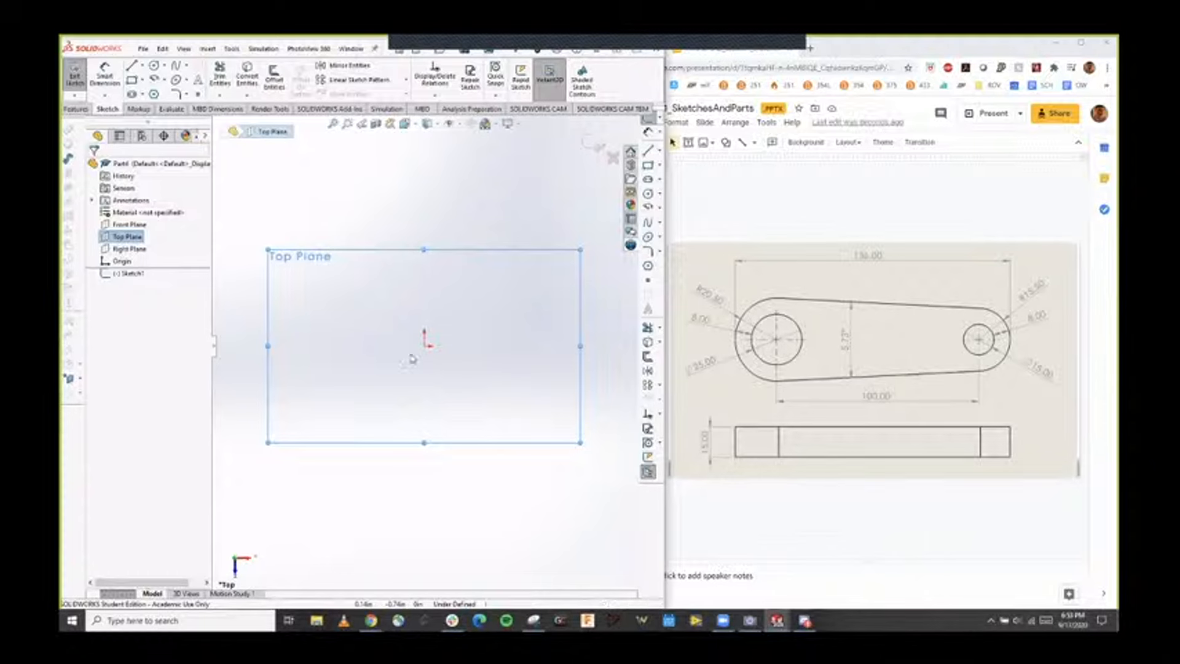
Sketch two separate slanted lines converging to the right, the lower about 3.7 in long and the upper starting directly above its wider end.
left_click(132, 65)
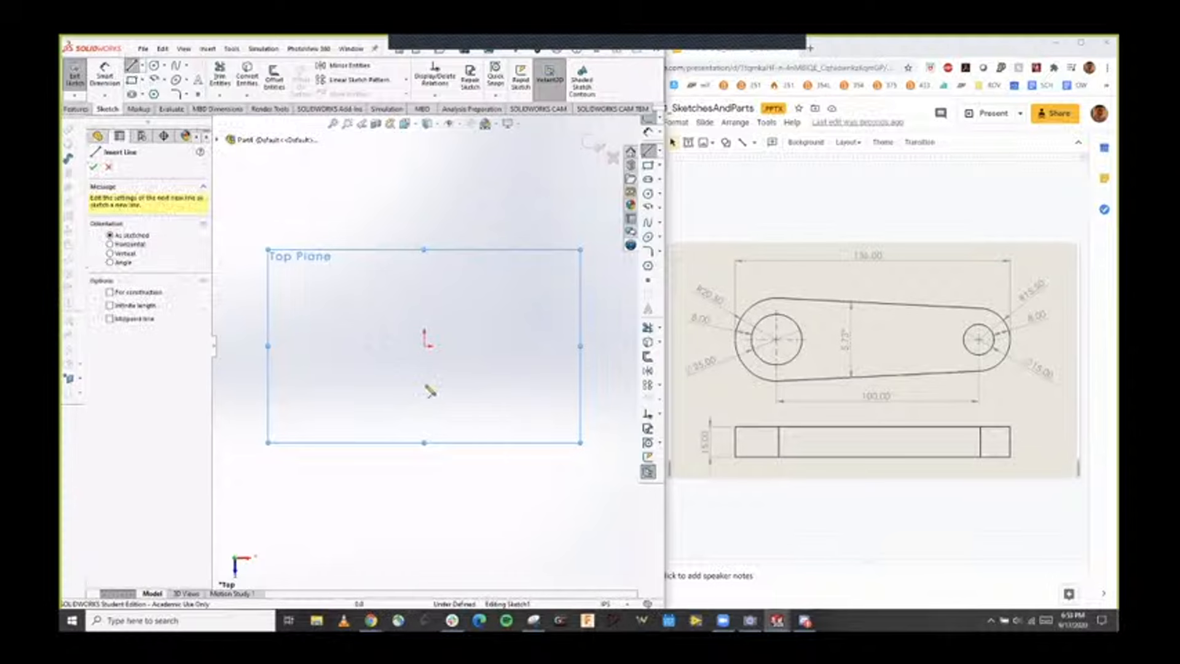
left_click(369, 368)
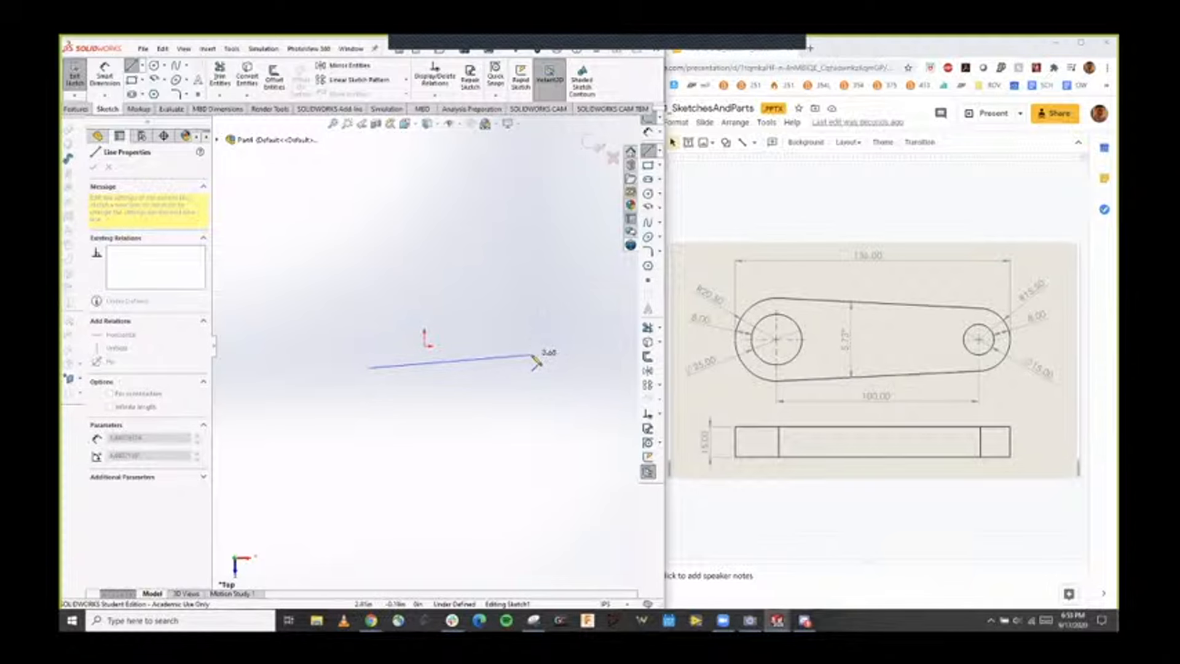
left_click(533, 356)
key("Escape")
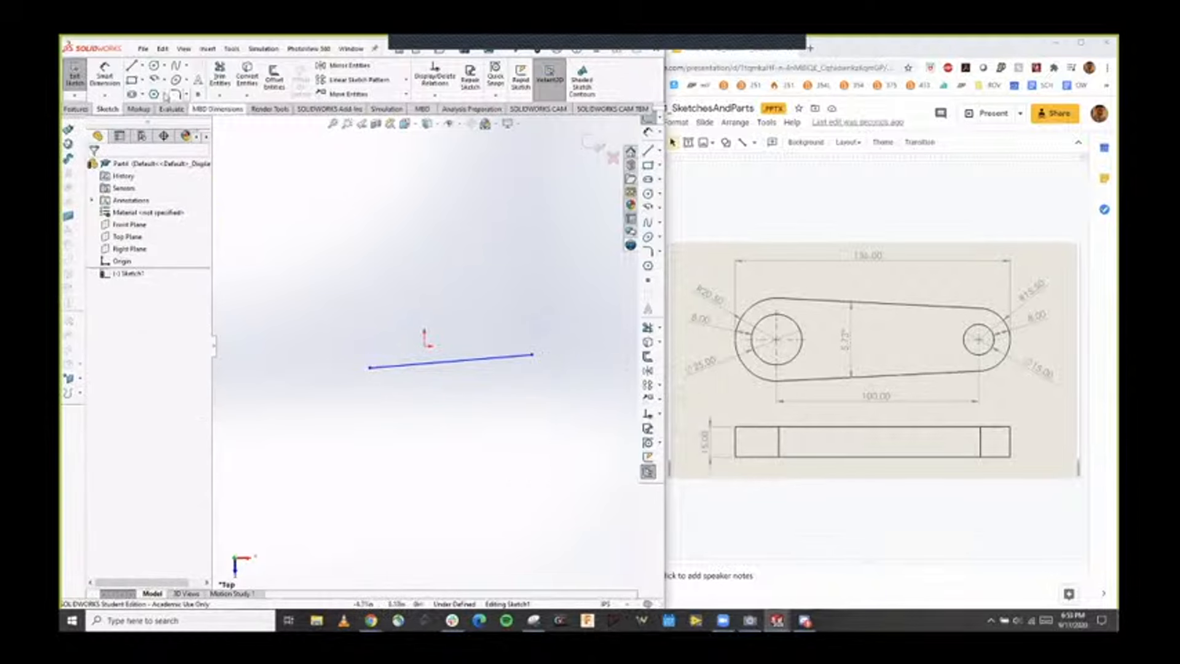
left_click(131, 65)
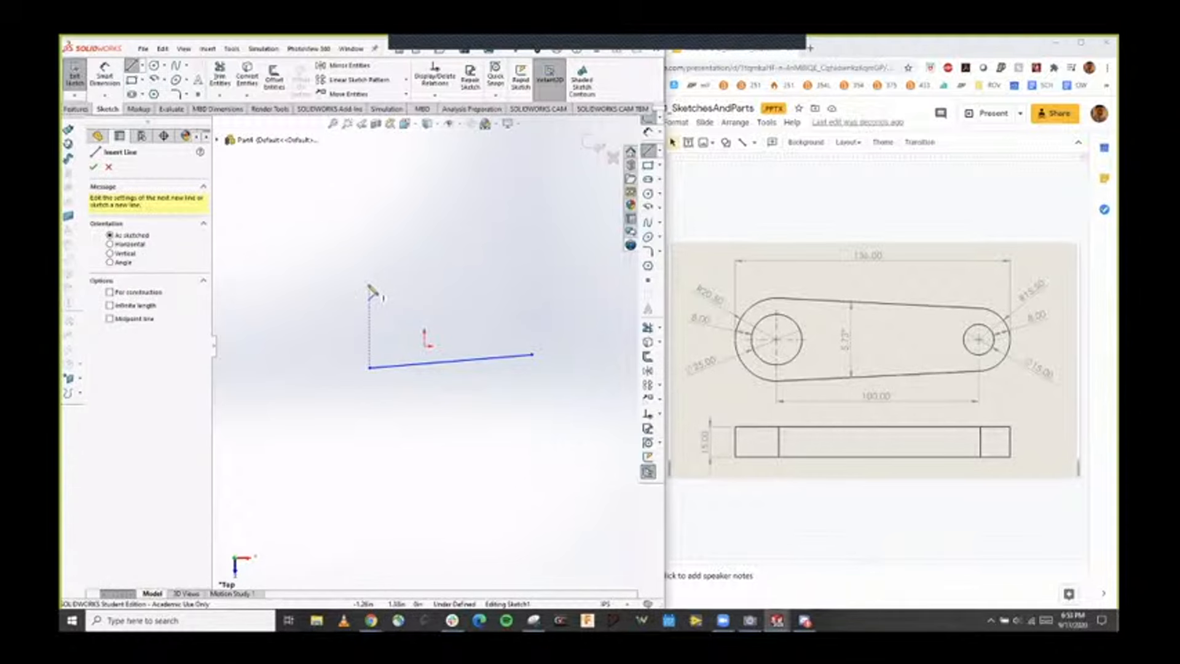
left_click(370, 278)
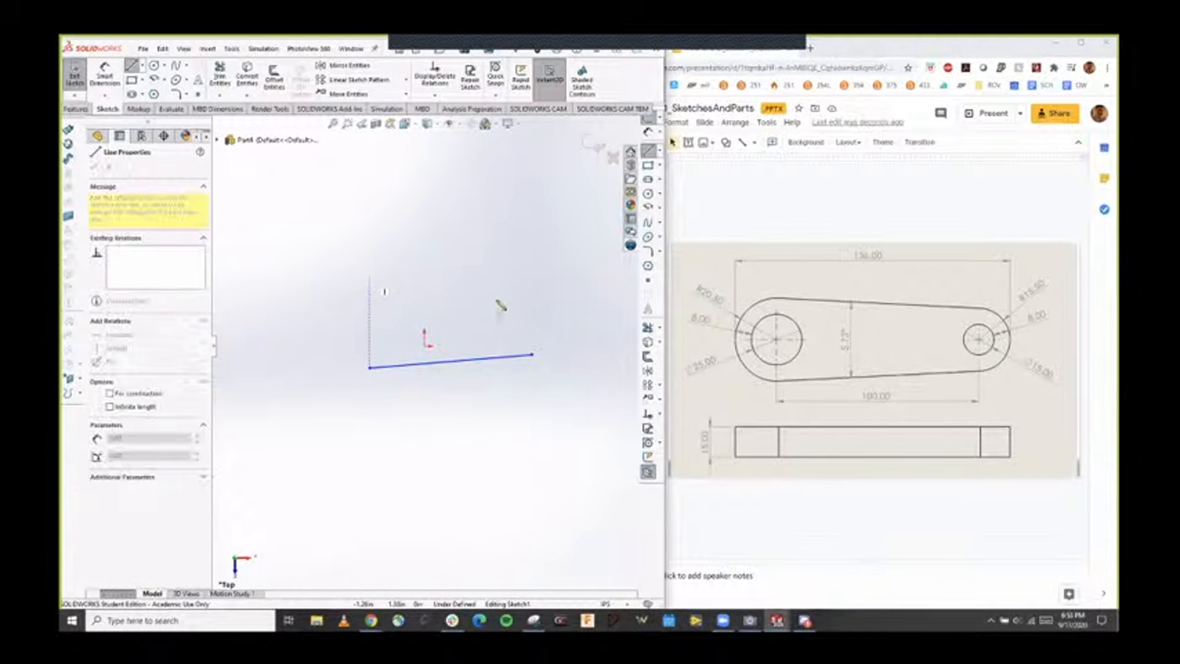
left_click(532, 293)
key("Escape")
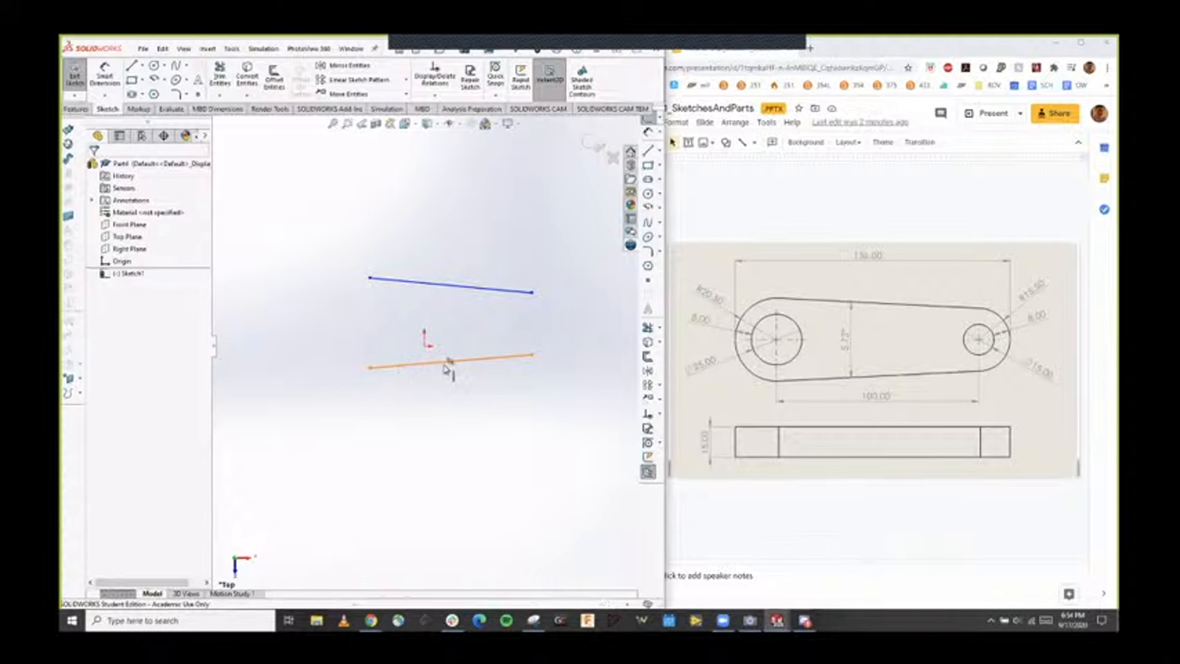
Move the lower line farther down and sketch the two outer end circles, about 2 in diameter at the wide end, smaller at the narrow end.
mouse_move(443, 365)
left_mouse_down()
mouse_move(440, 387)
mouse_move(439, 377)
left_mouse_up()
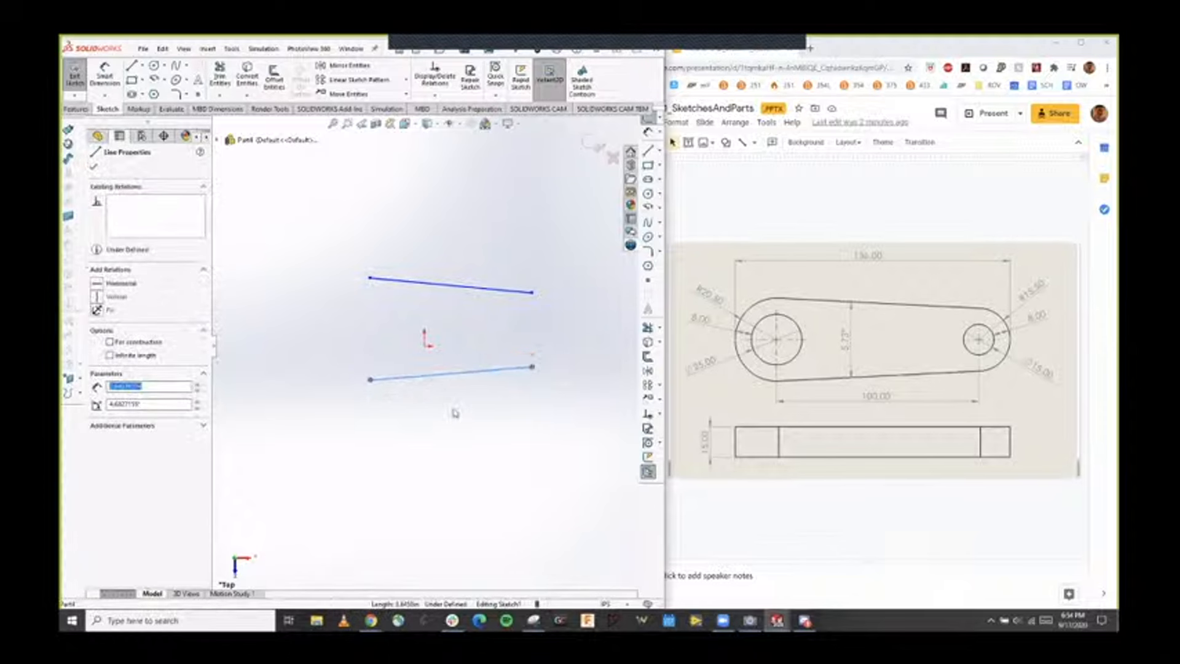
key("Escape")
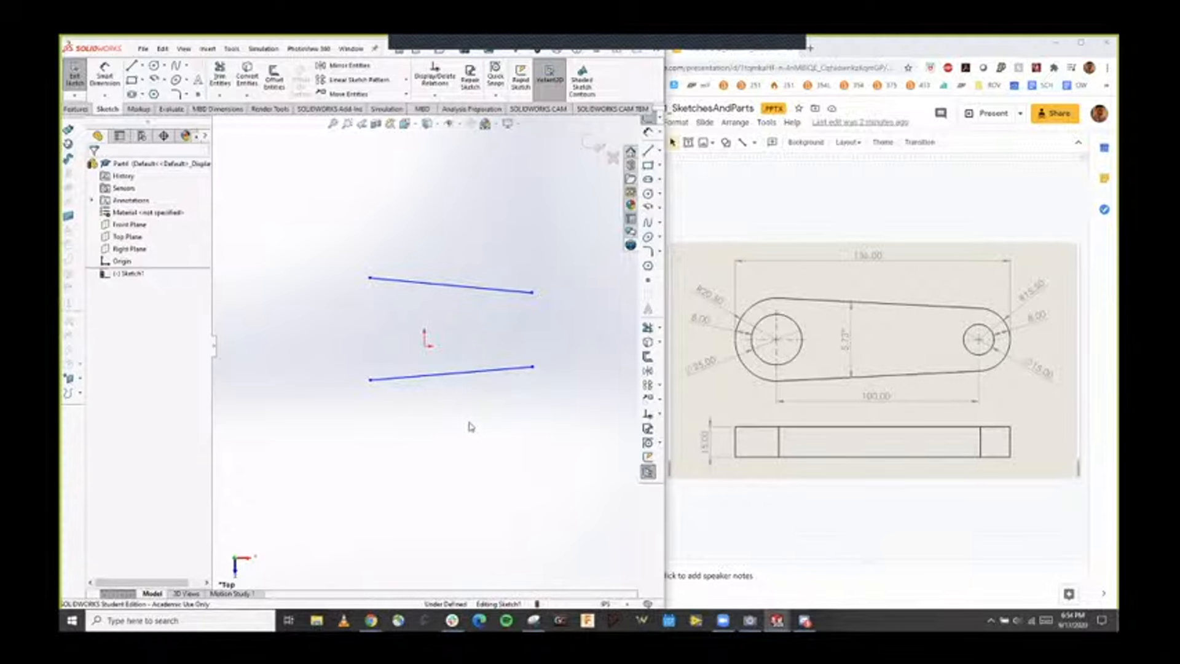
left_click(154, 66)
left_click(343, 331)
left_click(389, 349)
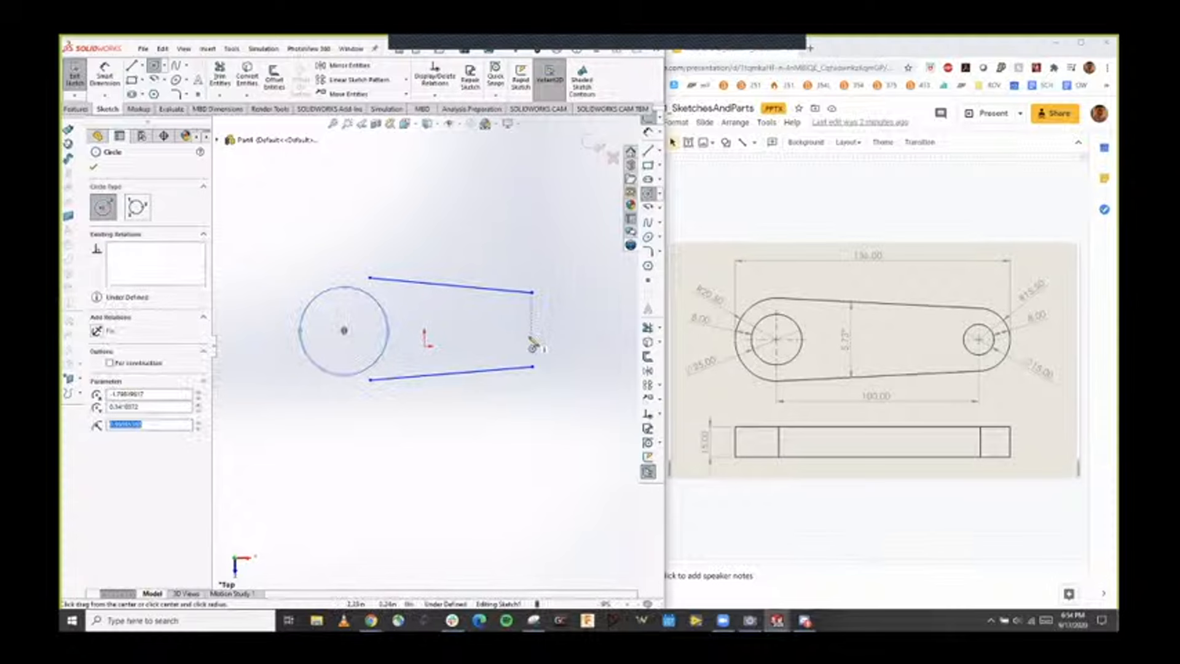
left_click(531, 337)
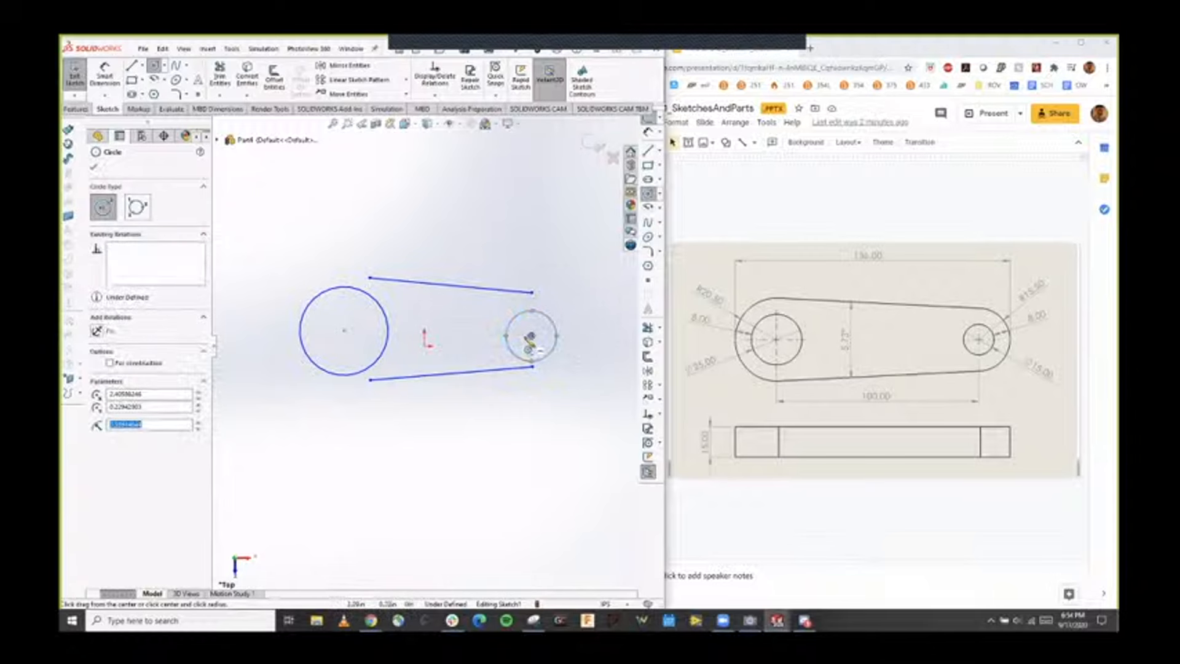
left_click(553, 350)
Sketch an off-centre hole circle inside each outer circle, the one at the wide end about 1.1 in in diameter.
left_click(531, 336)
left_click(543, 347)
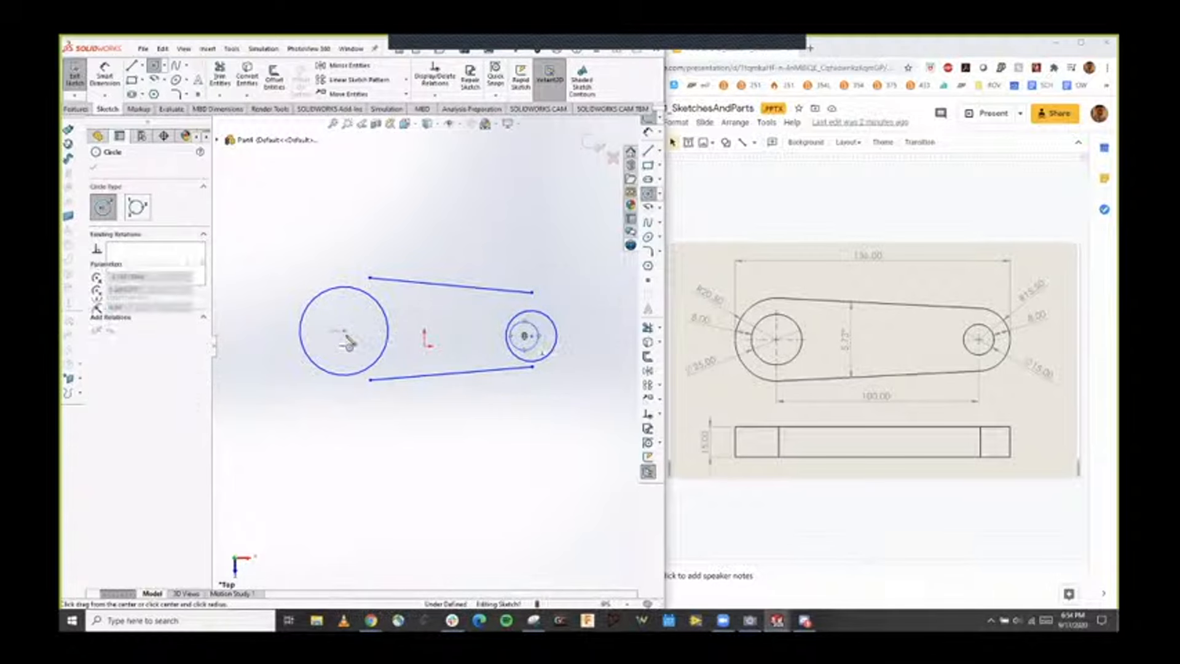
left_click(344, 331)
left_click(351, 341)
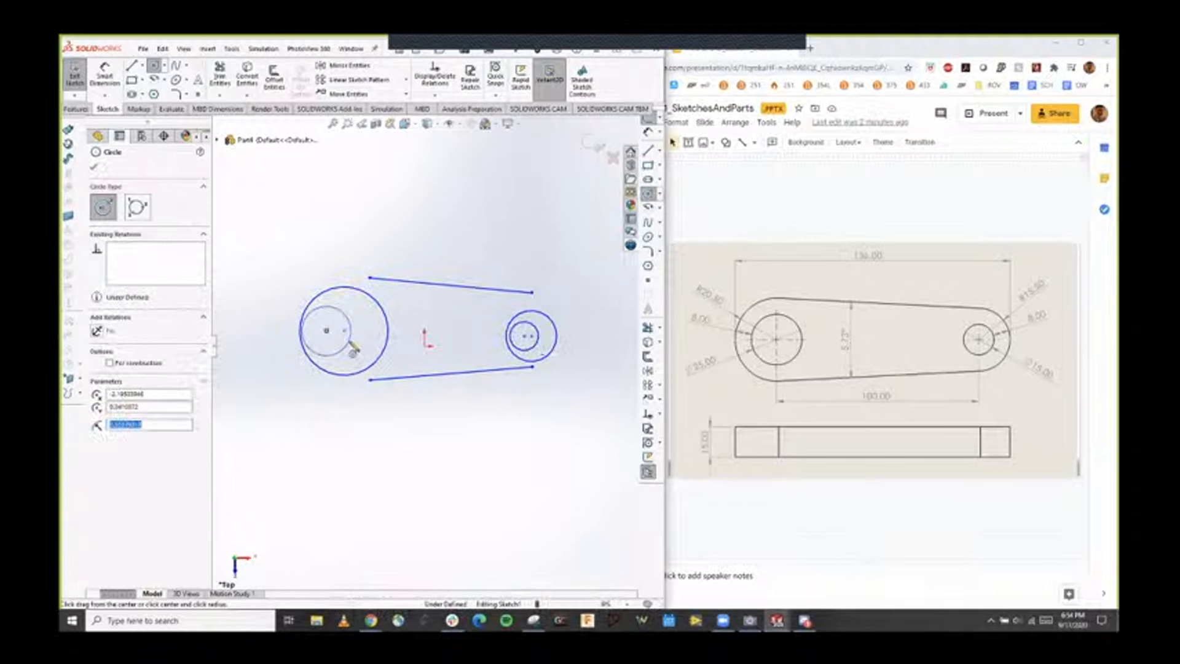
key("Escape")
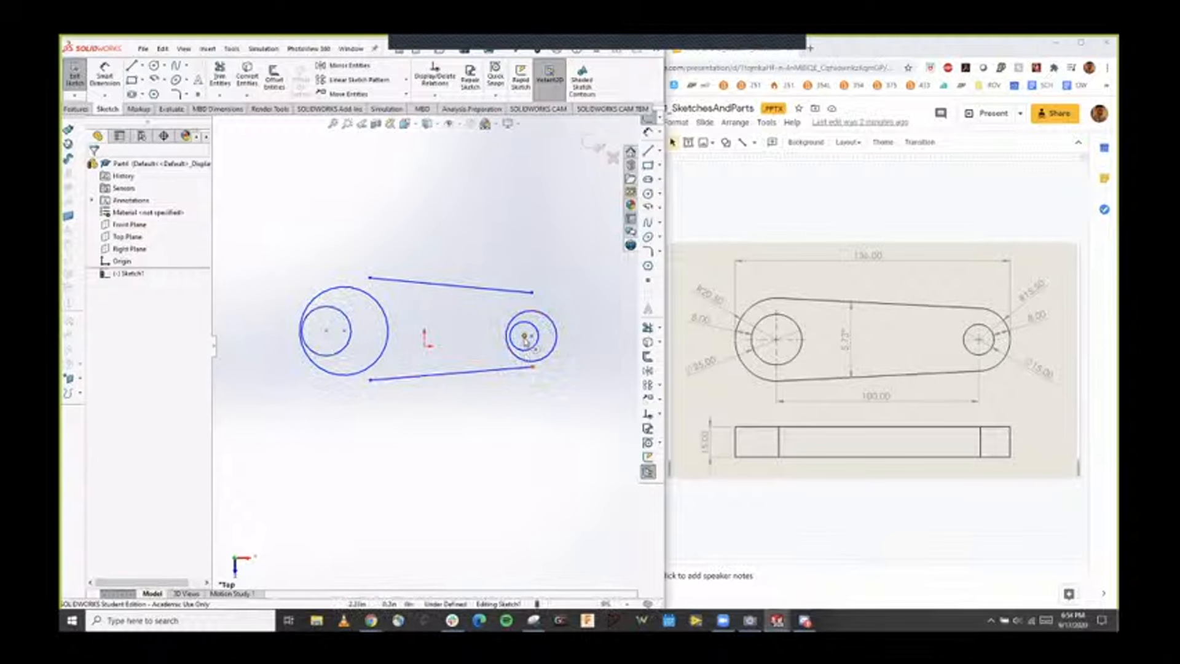
Move each inner circle's centre point onto its outer circle's centre so that both pairs are concentric.
left_click(525, 336)
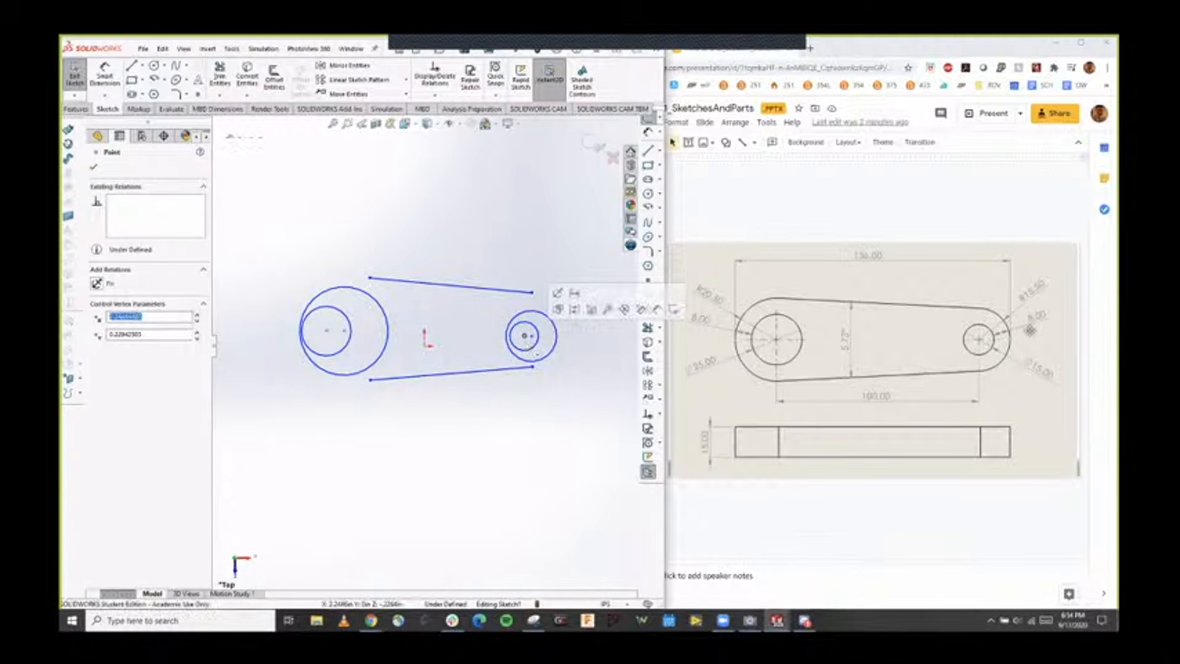
mouse_move(525, 337)
left_mouse_down()
mouse_move(533, 351)
mouse_move(532, 340)
left_mouse_up()
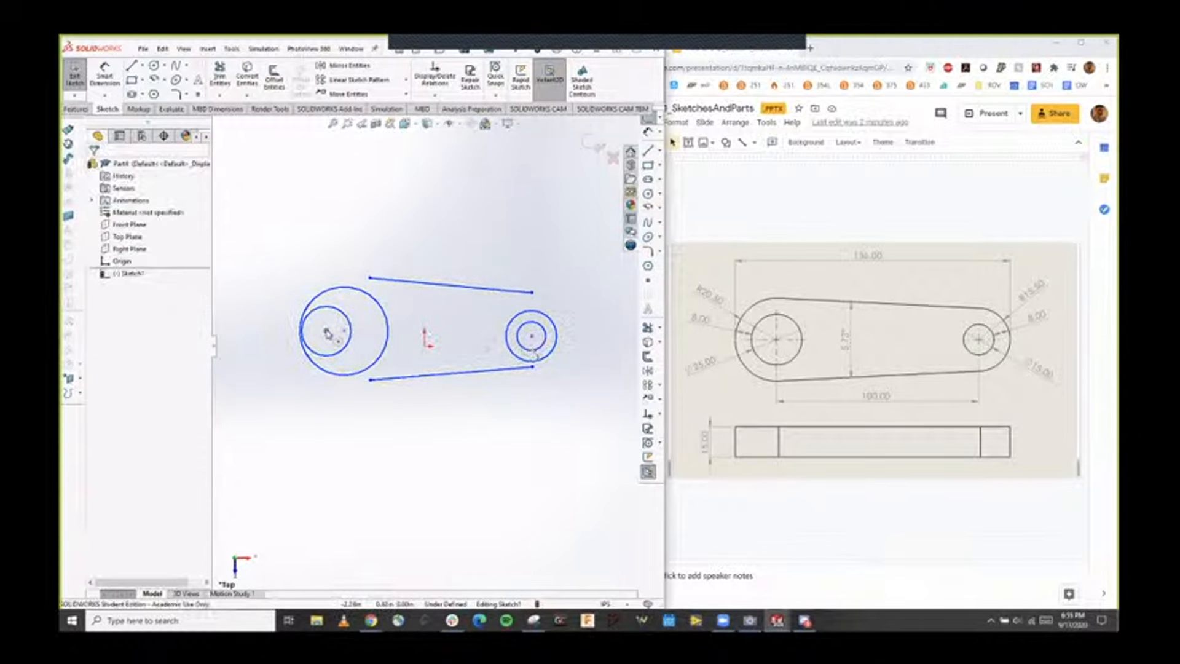
left_click_drag(327, 334, 344, 332)
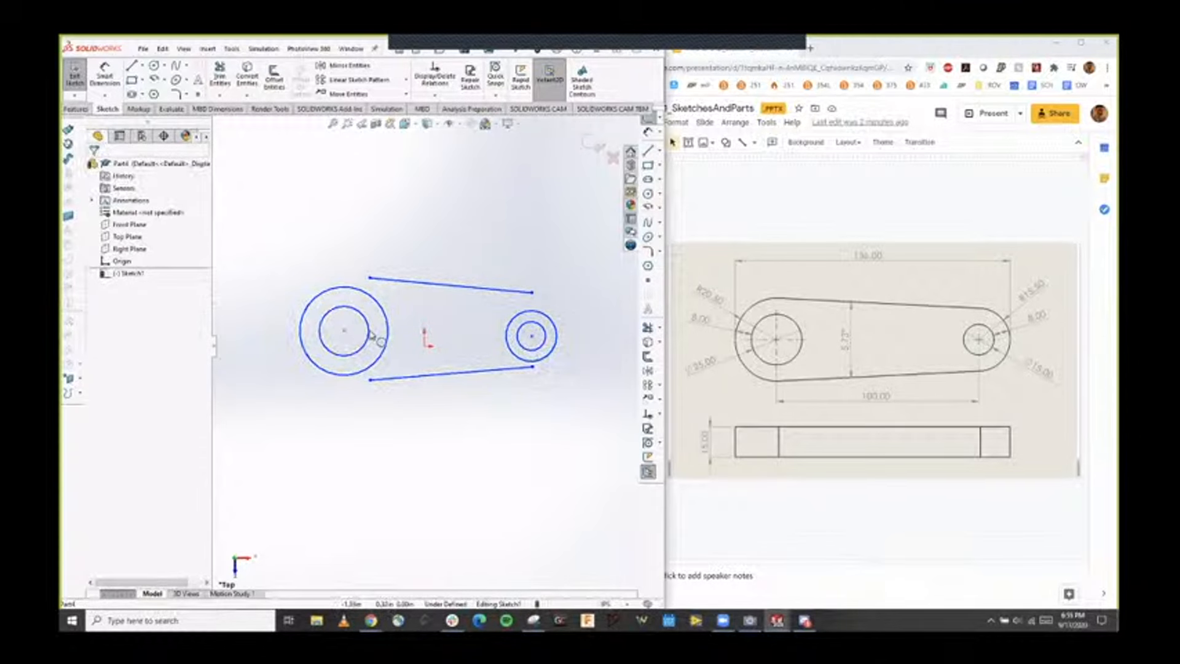
Check that the wide-end circles share one centre by selecting each circle and slightly moving their common centre point.
left_click(371, 332)
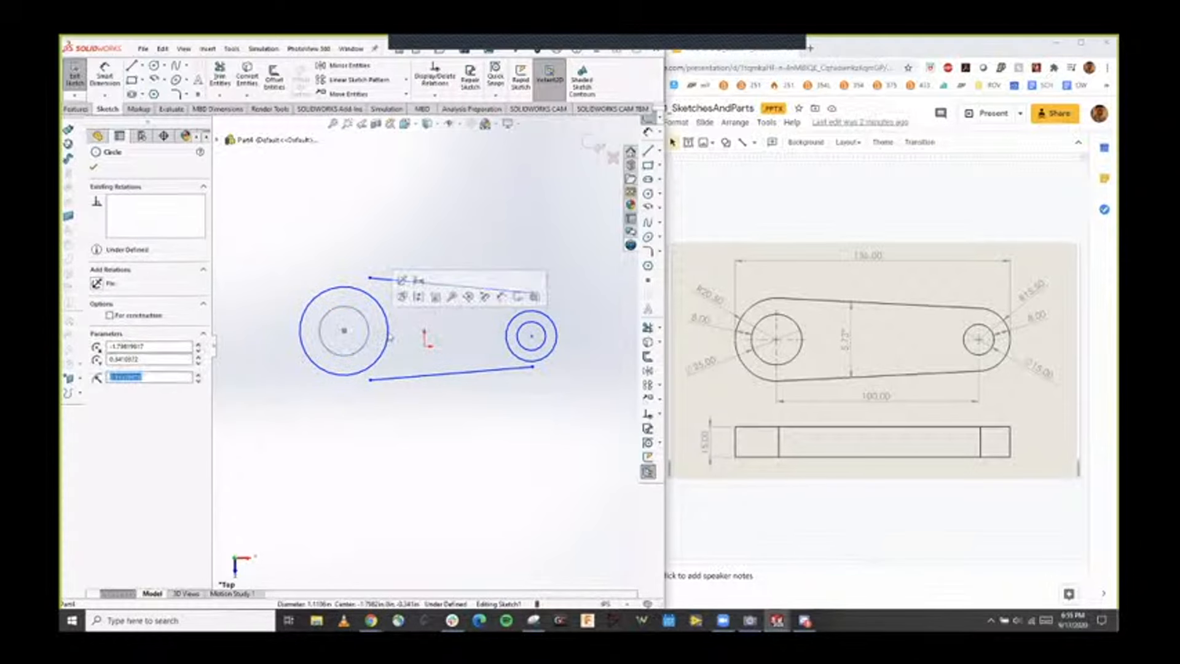
left_click(396, 347)
left_click(390, 338)
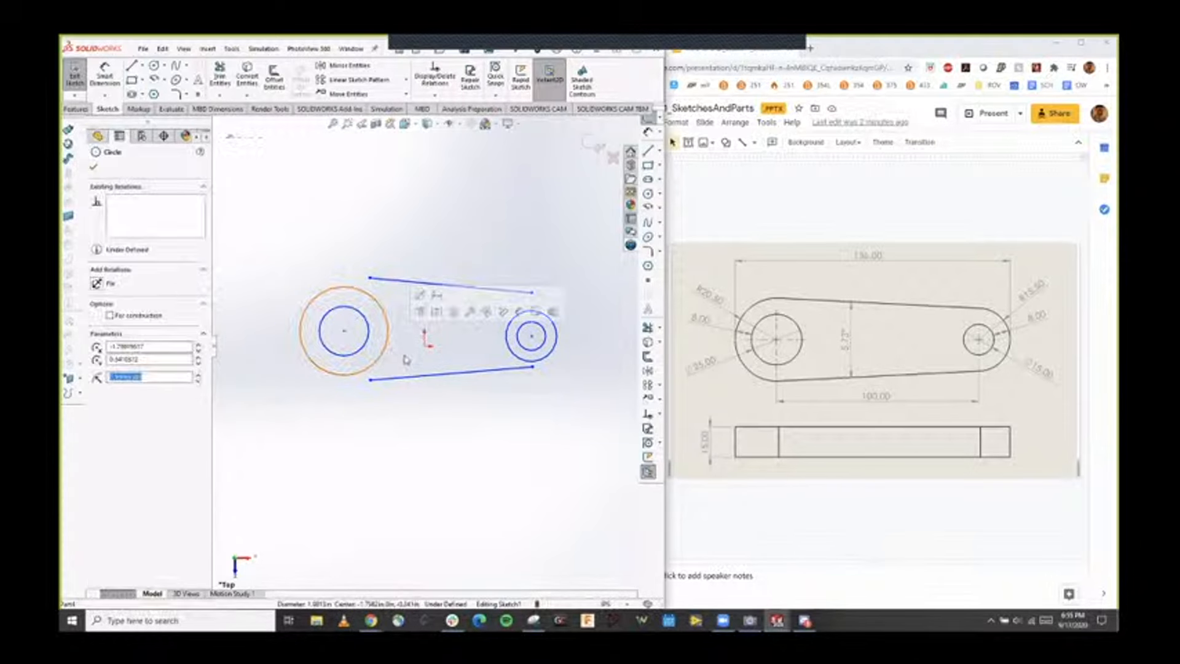
left_click(346, 335)
mouse_move(344, 332)
left_mouse_down()
mouse_move(340, 313)
mouse_move(345, 331)
left_mouse_up()
left_click(492, 331)
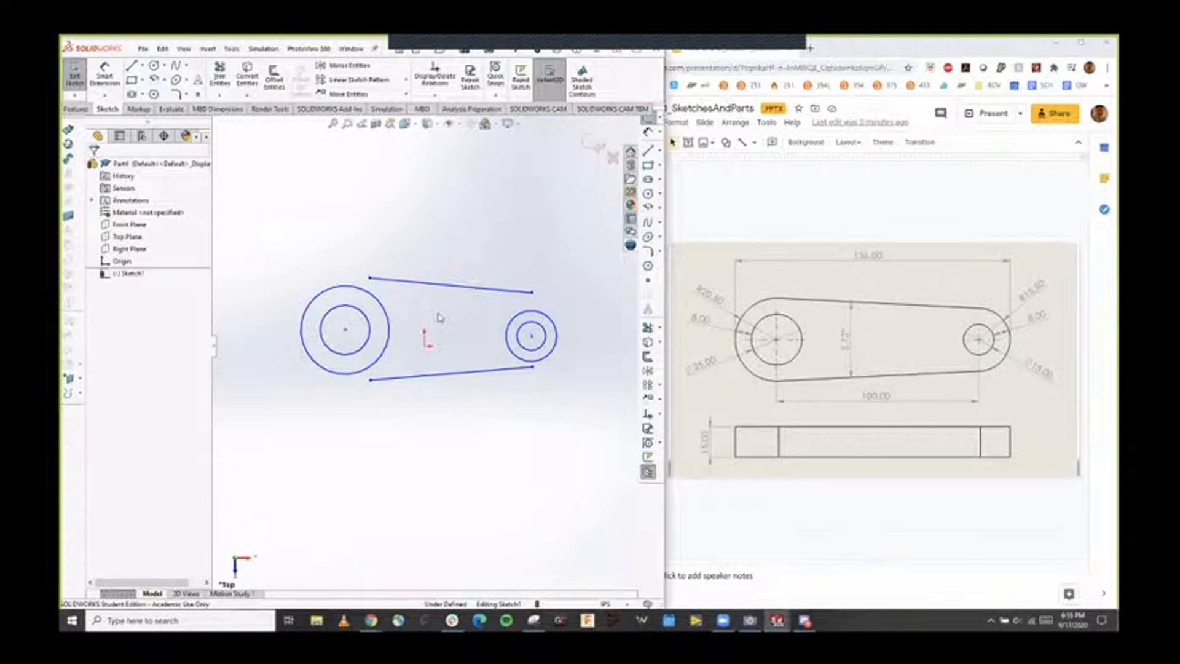
Add a tangent relation between the upper slanted line and the outer circle at the wide end.
left_click(404, 285)
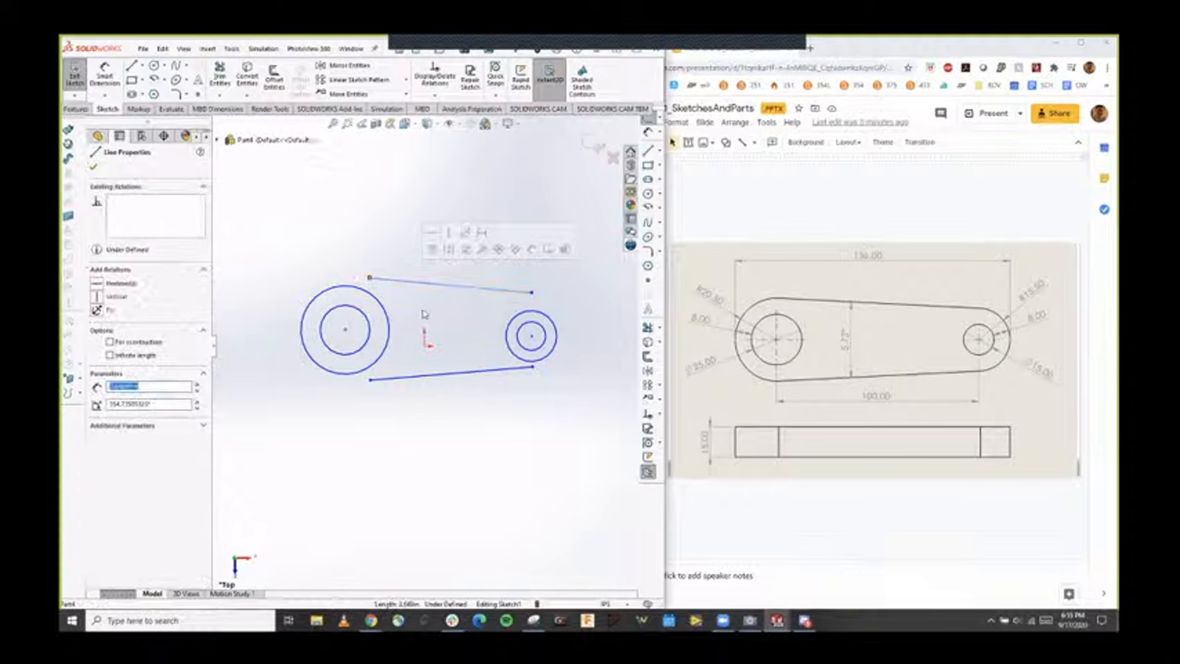
left_click(385, 305, "ctrl")
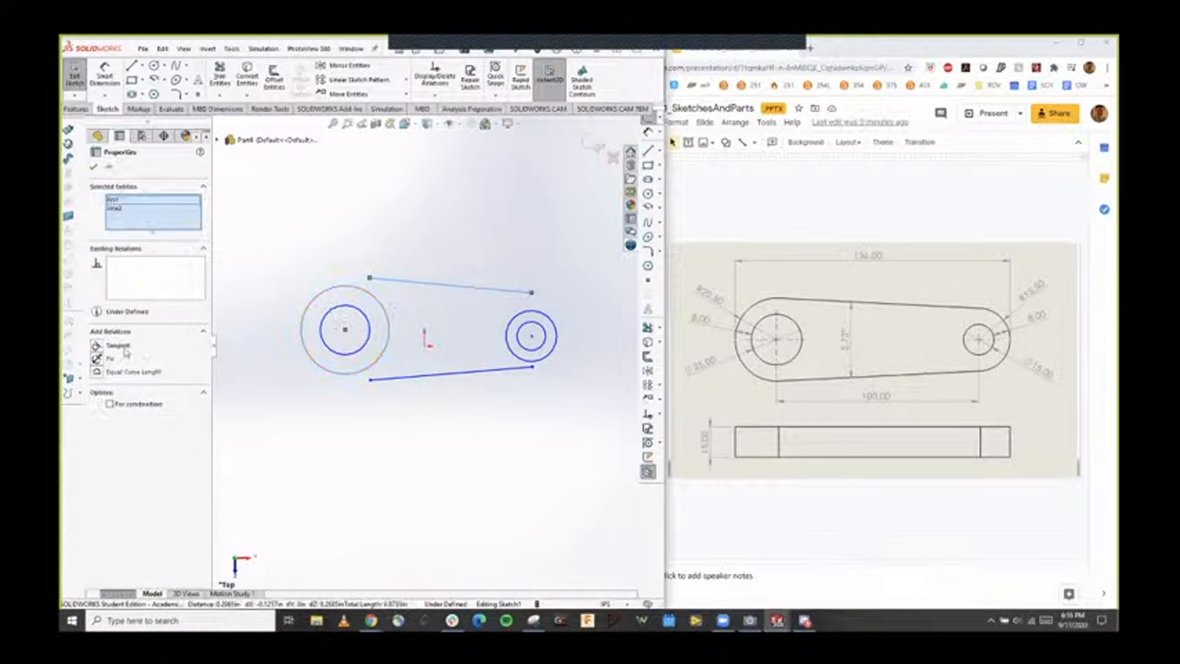
left_click(96, 346)
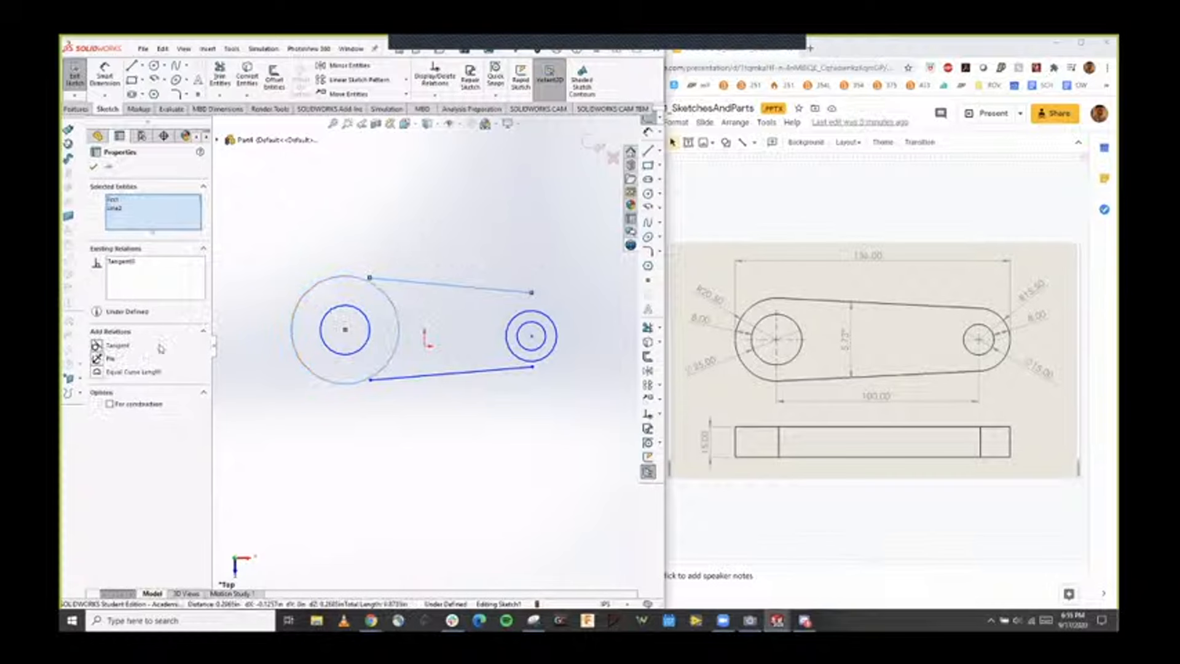
left_click(93, 166)
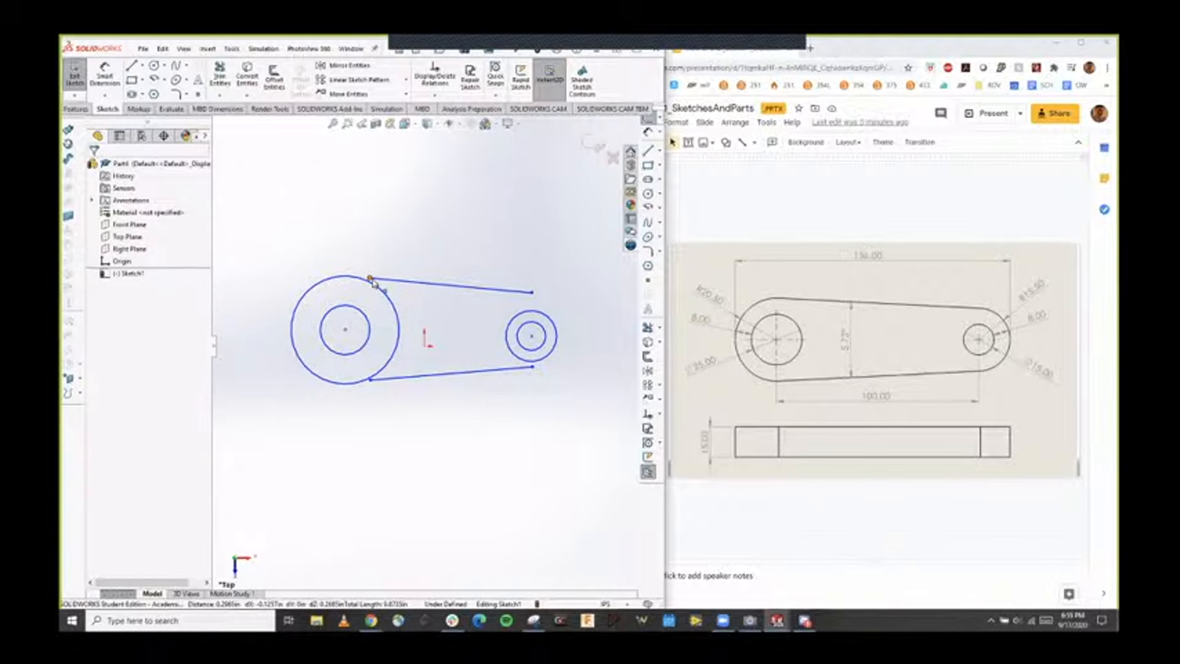
Snap the upper line's left endpoint to the top quadrant of the wide-end outer circle and shift that point slightly to the right.
left_click(371, 280)
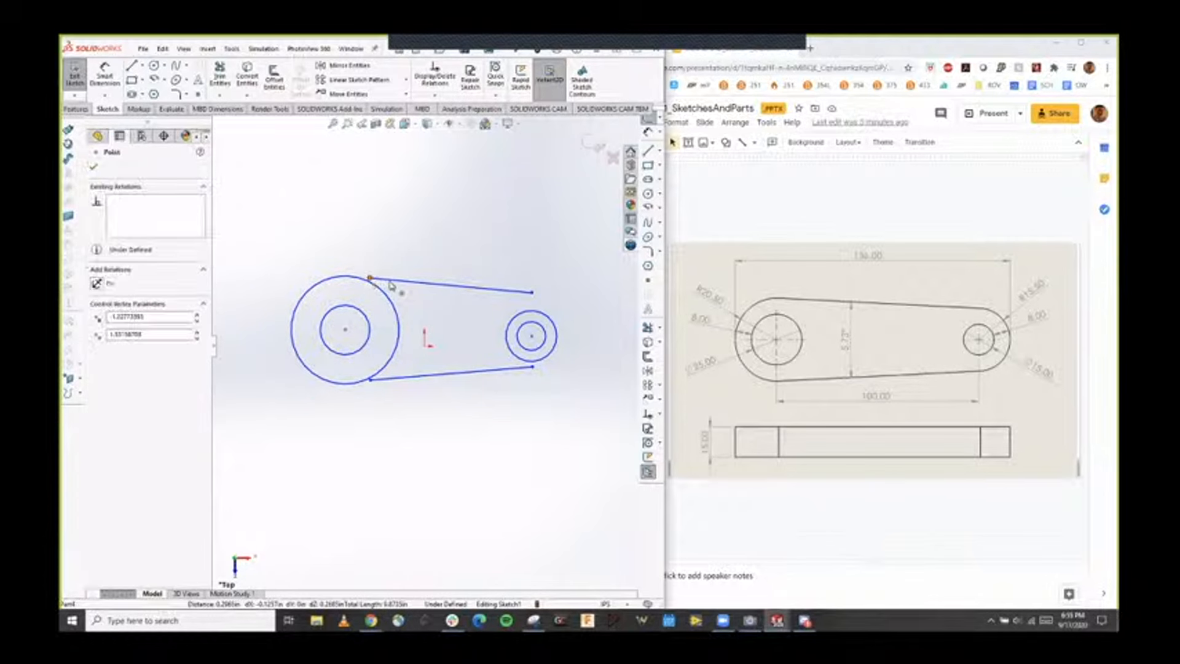
left_click_drag(372, 281, 346, 275)
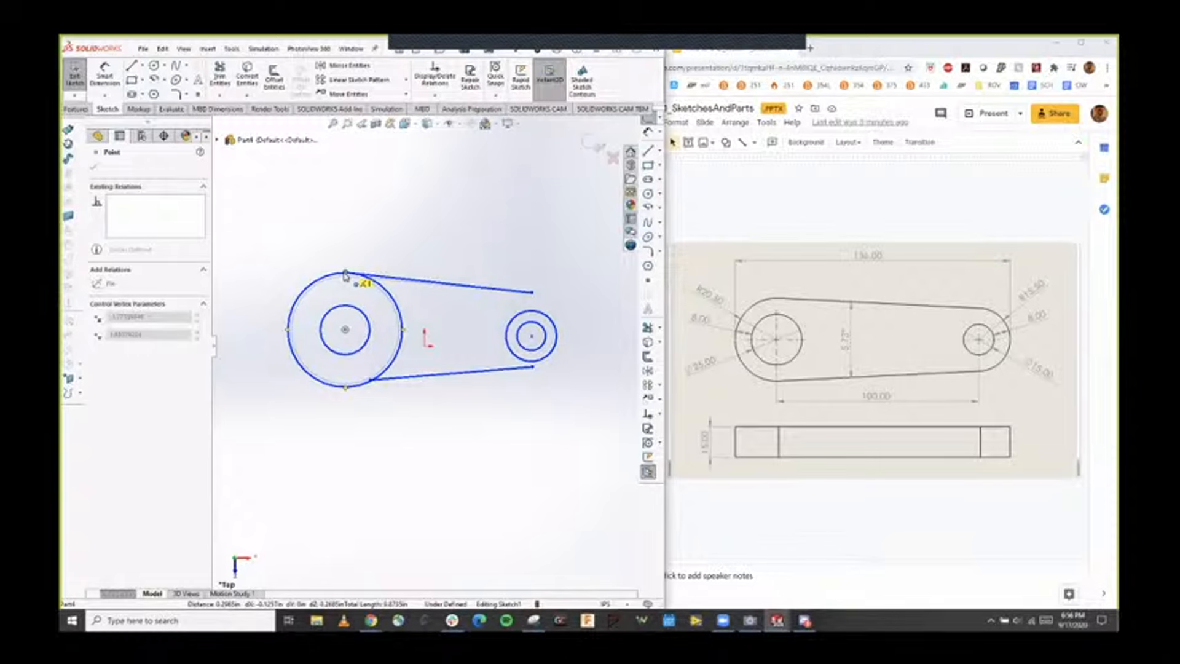
left_click_drag(345, 275, 362, 281)
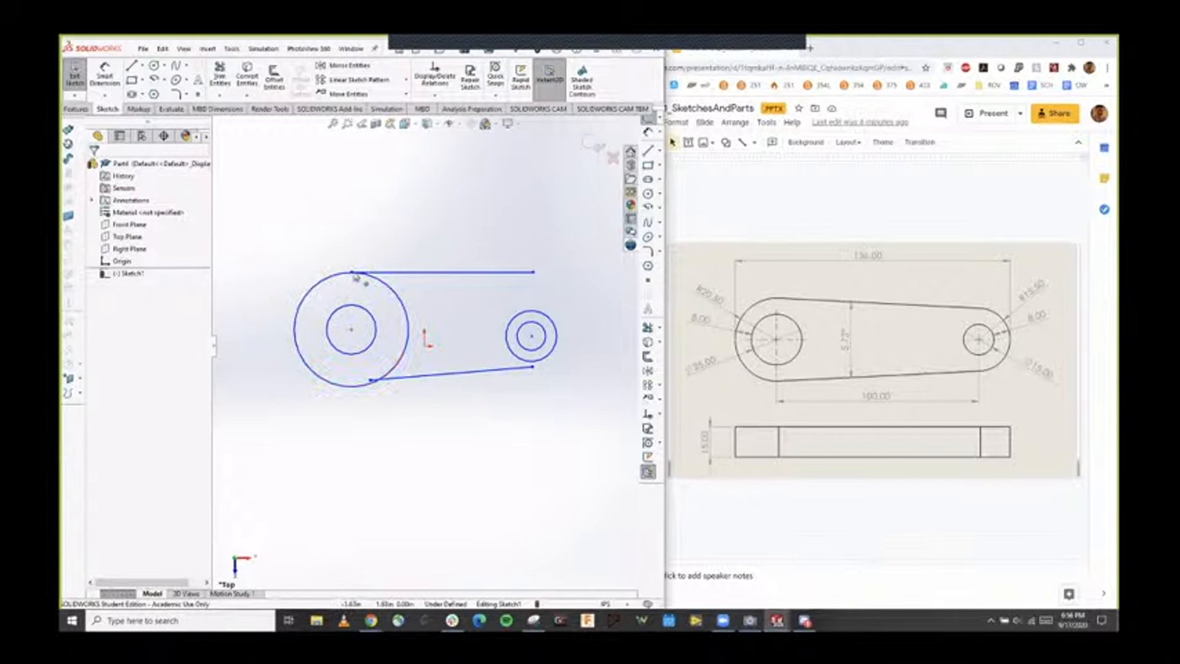
Examine the sketch relations attached to the upper line where it meets the wide-end outer circle.
left_click(452, 272)
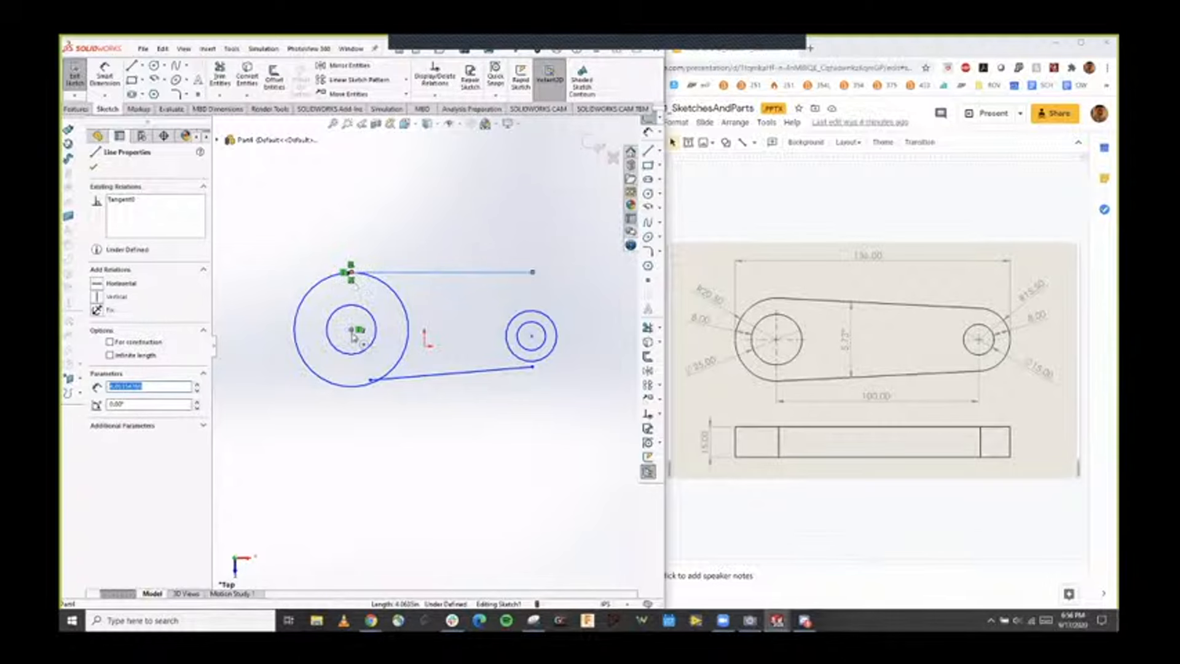
left_click(426, 221)
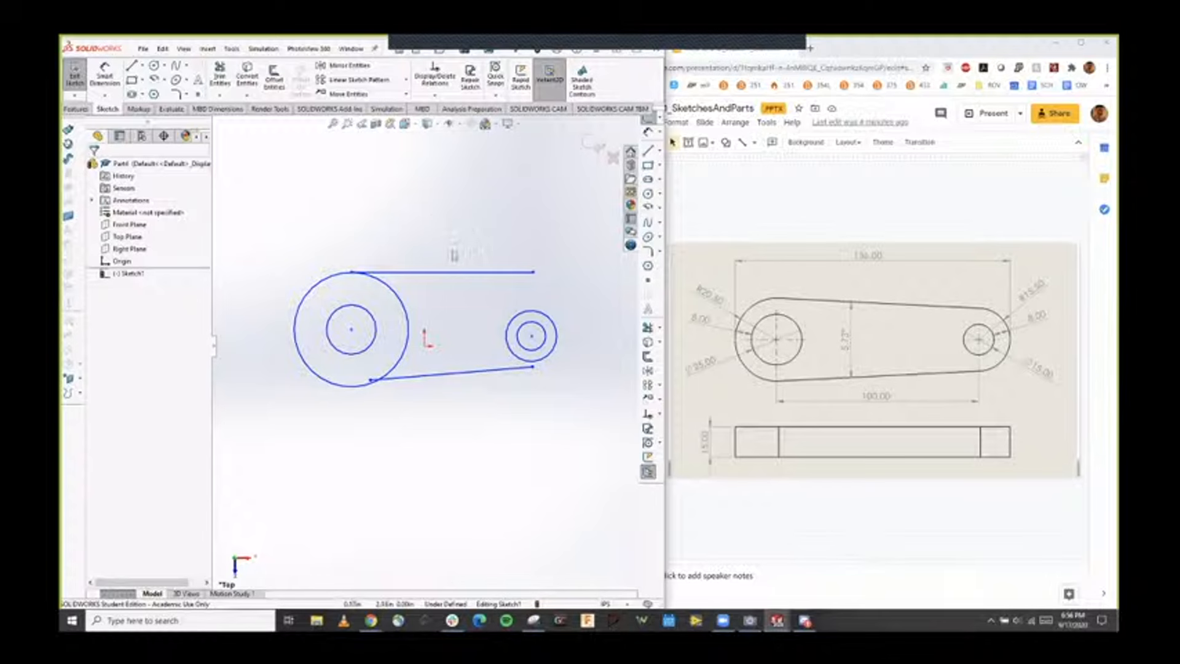
left_click(392, 271)
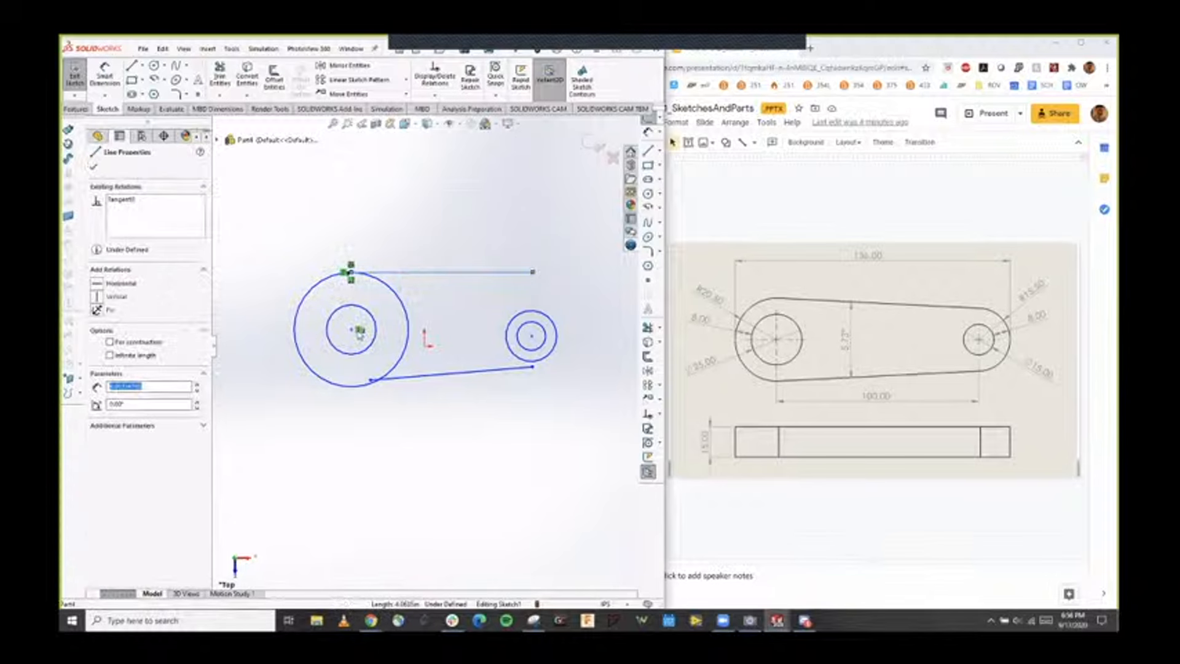
left_click(443, 307)
Make the upper line tangent to the narrow-end outer circle and attach its free endpoint to that circle's top quadrant.
mouse_move(533, 272)
left_mouse_down()
mouse_move(548, 274)
mouse_move(529, 264)
mouse_move(543, 274)
mouse_move(545, 261)
mouse_move(540, 282)
left_mouse_up()
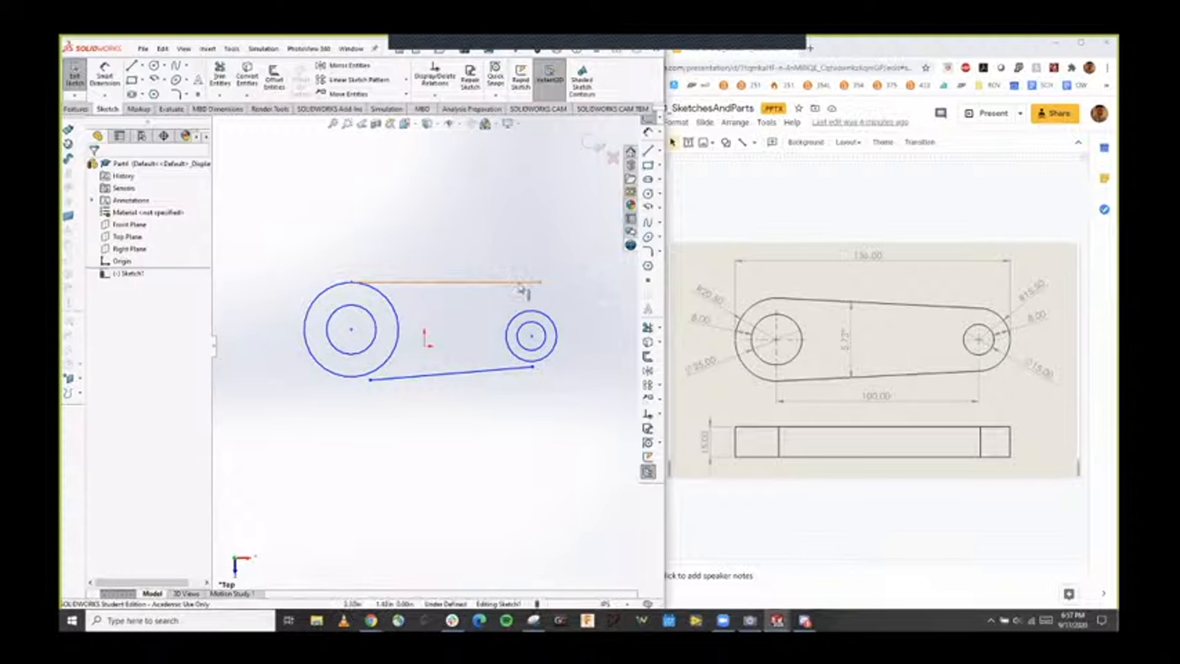
left_click(521, 284)
left_click(552, 320, "ctrl")
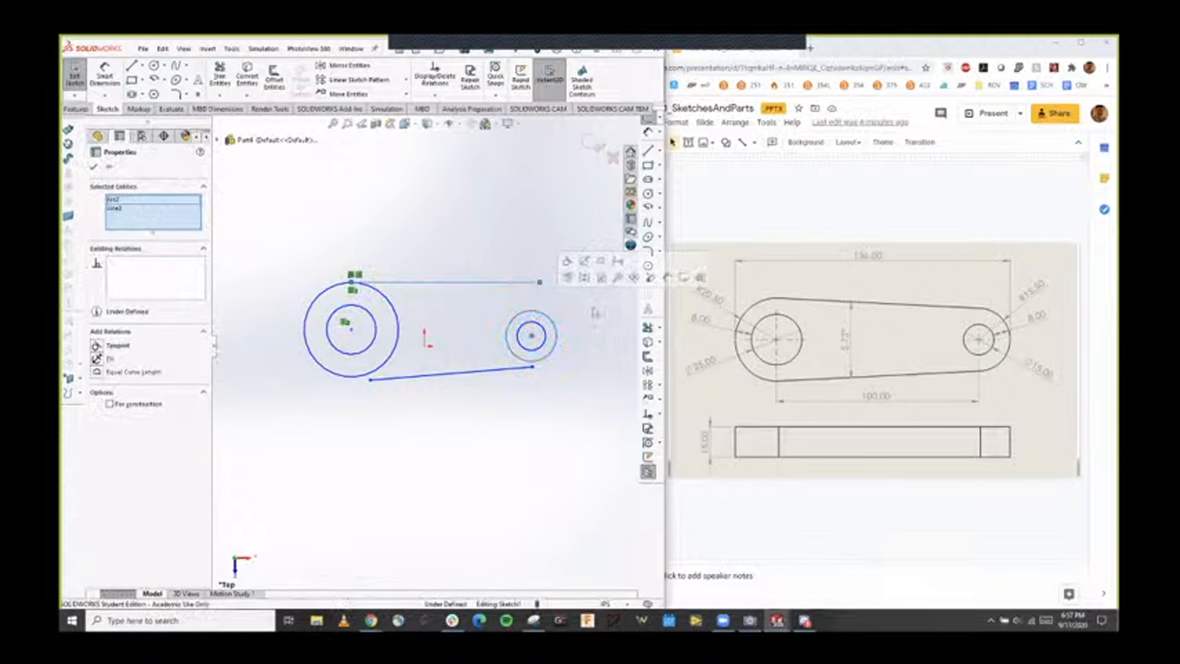
left_click(96, 345)
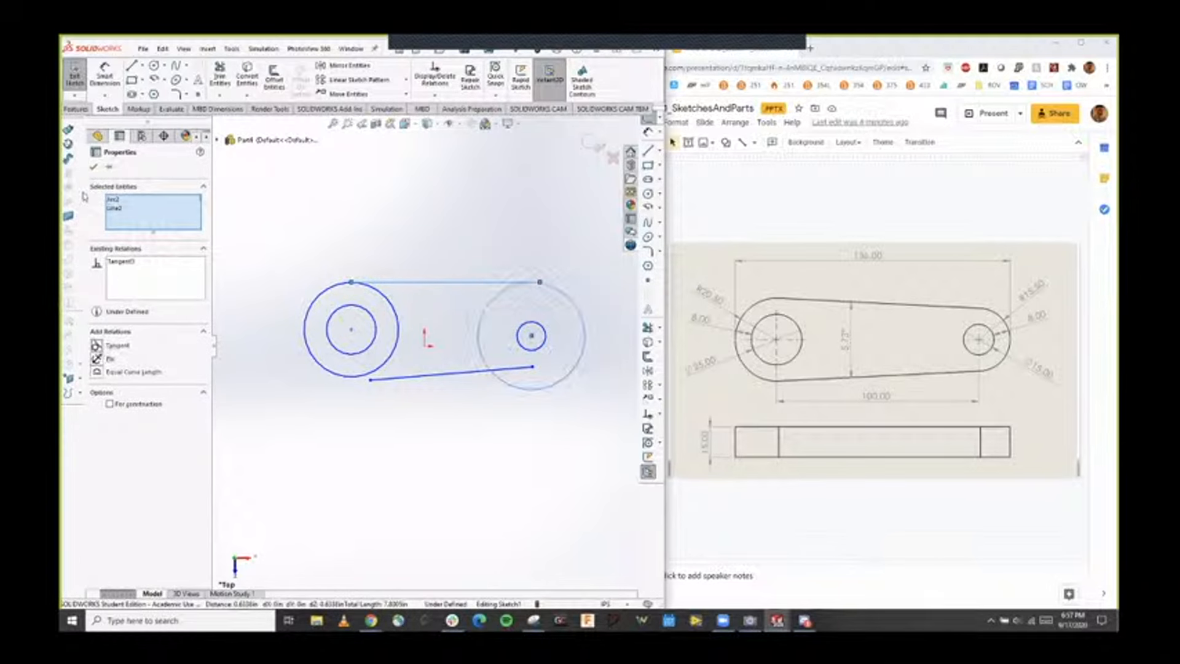
left_click(93, 168)
mouse_move(540, 282)
left_mouse_down()
mouse_move(488, 282)
mouse_move(532, 291)
left_mouse_up()
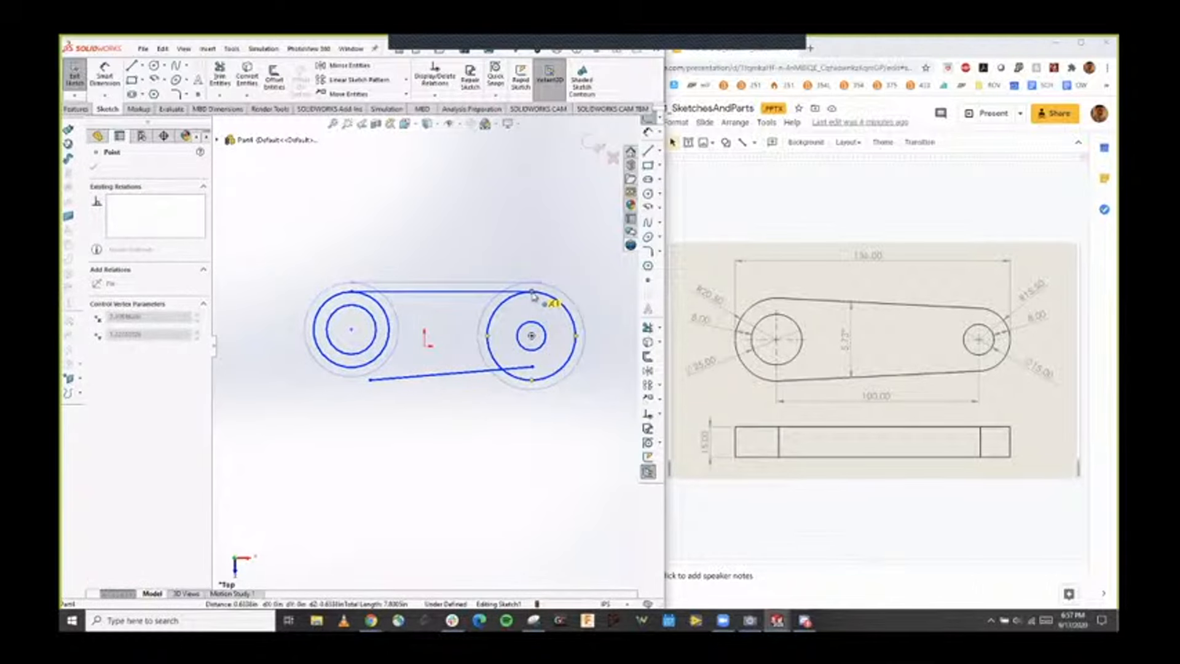
left_click(533, 257)
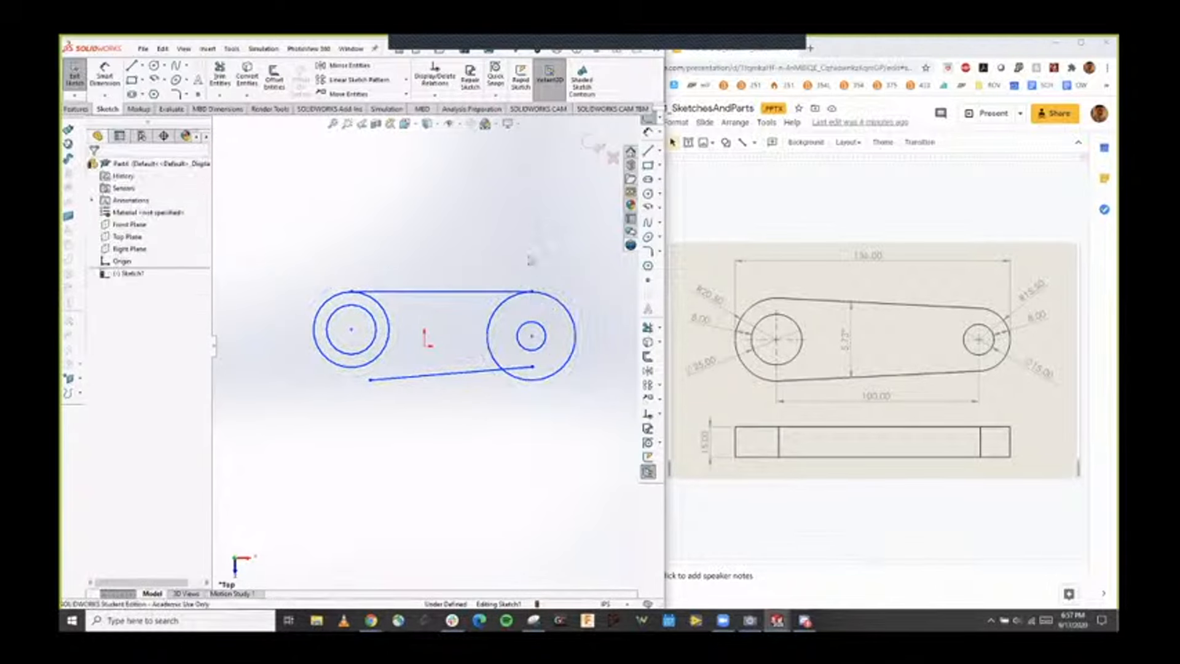
Delete the relations that hold the upper line's two endpoints at the top quadrants of the outer circles.
left_click(500, 292)
left_click(525, 286)
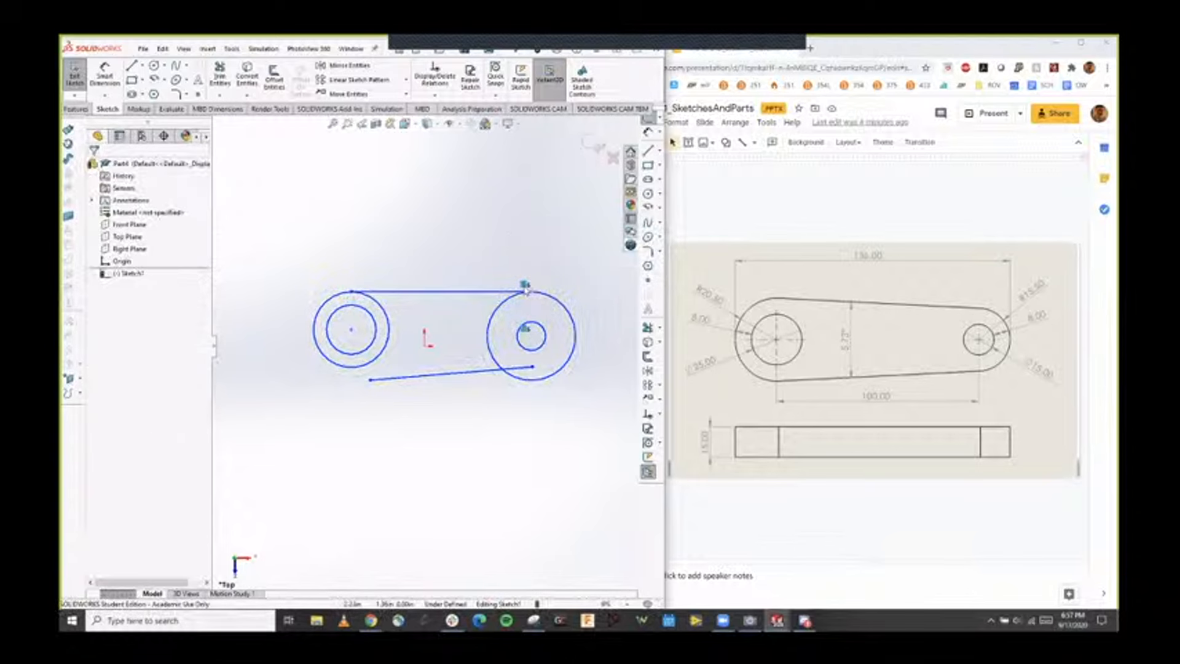
key("Delete")
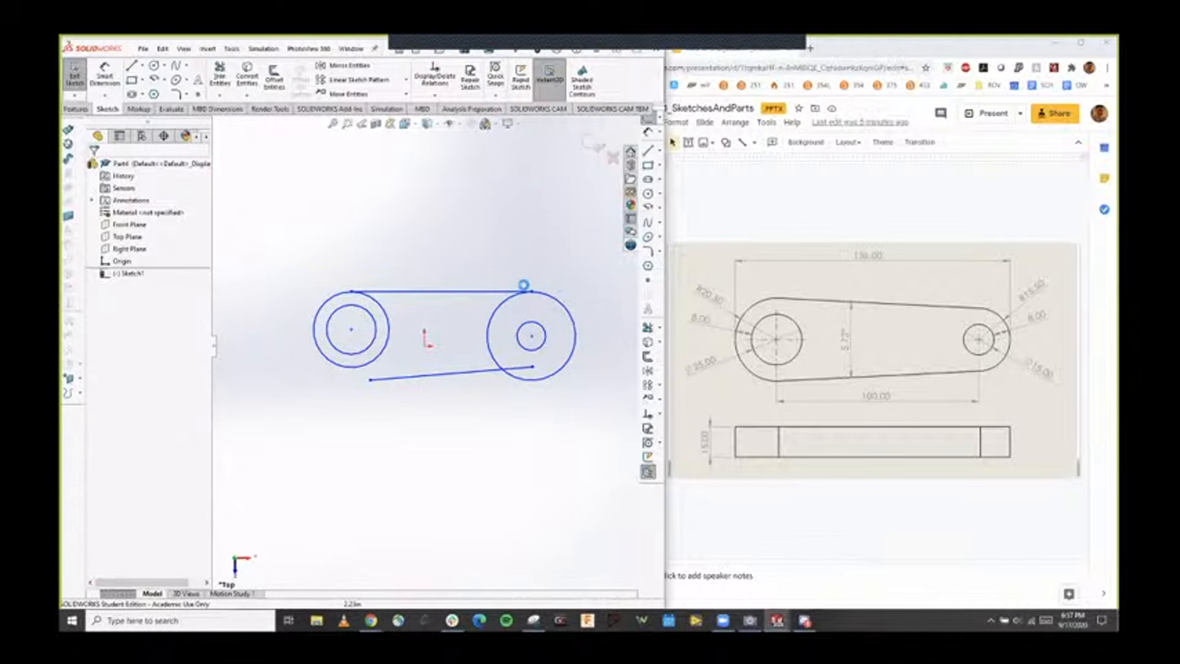
left_click(358, 294)
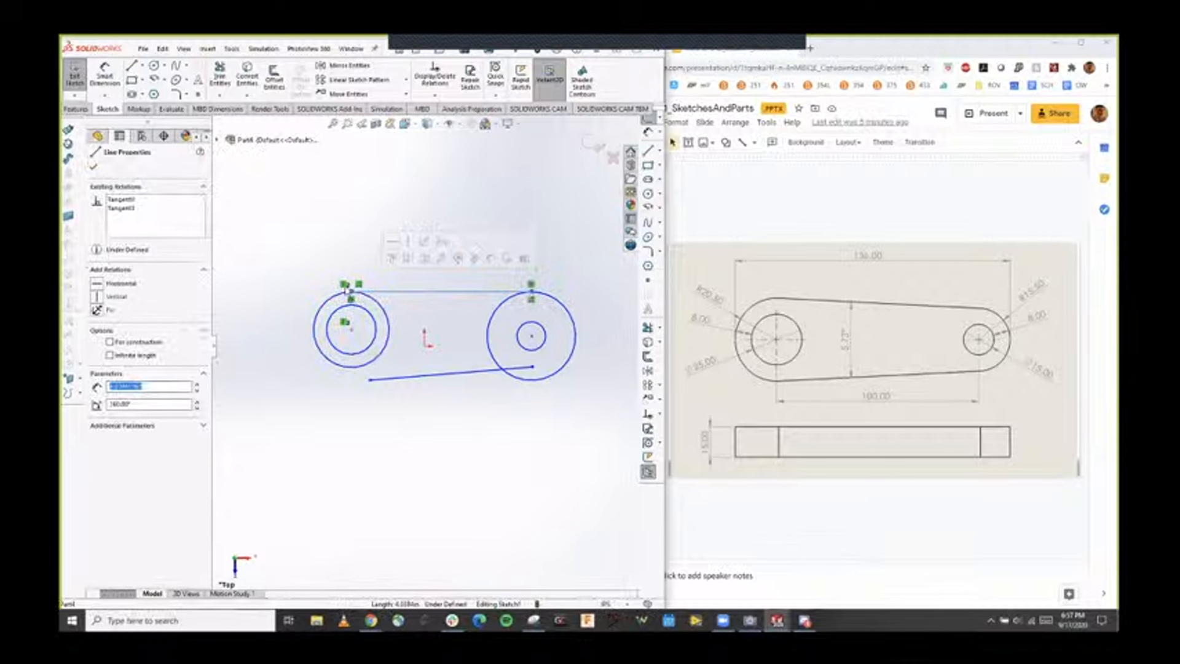
left_click(345, 286)
key("Delete")
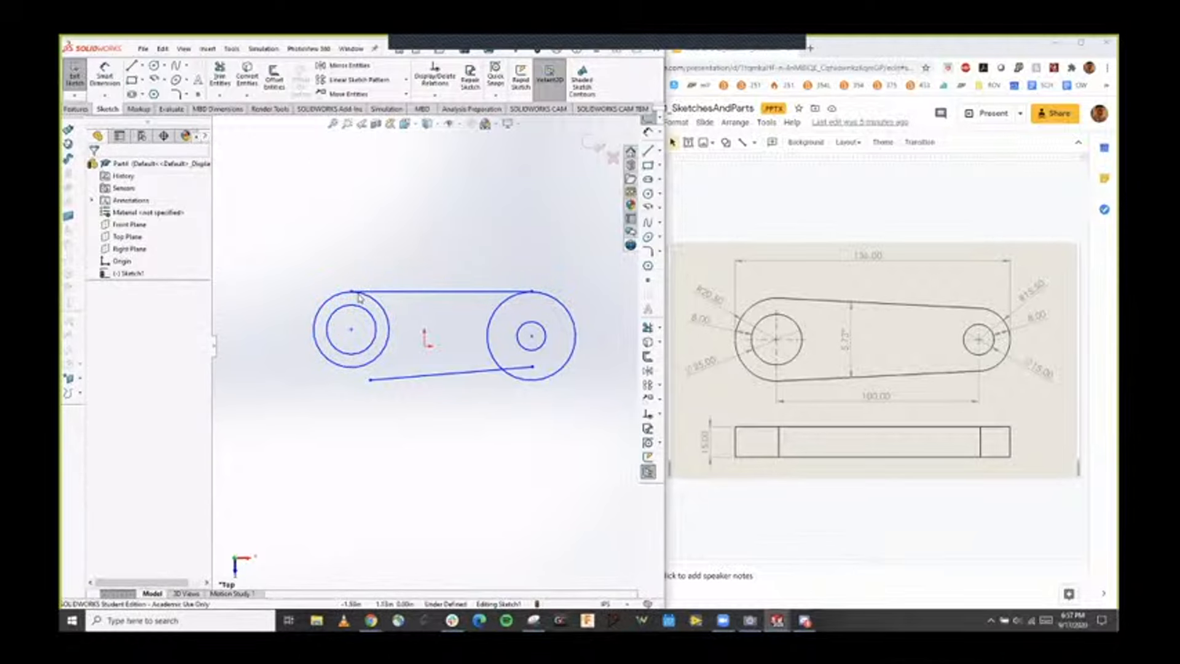
Pull the upper line's left endpoint upward to enlarge the wide-end circle, and enlarge both inner circles, the narrow-end one to about 1.12 in diameter.
left_click_drag(321, 295, 354, 266)
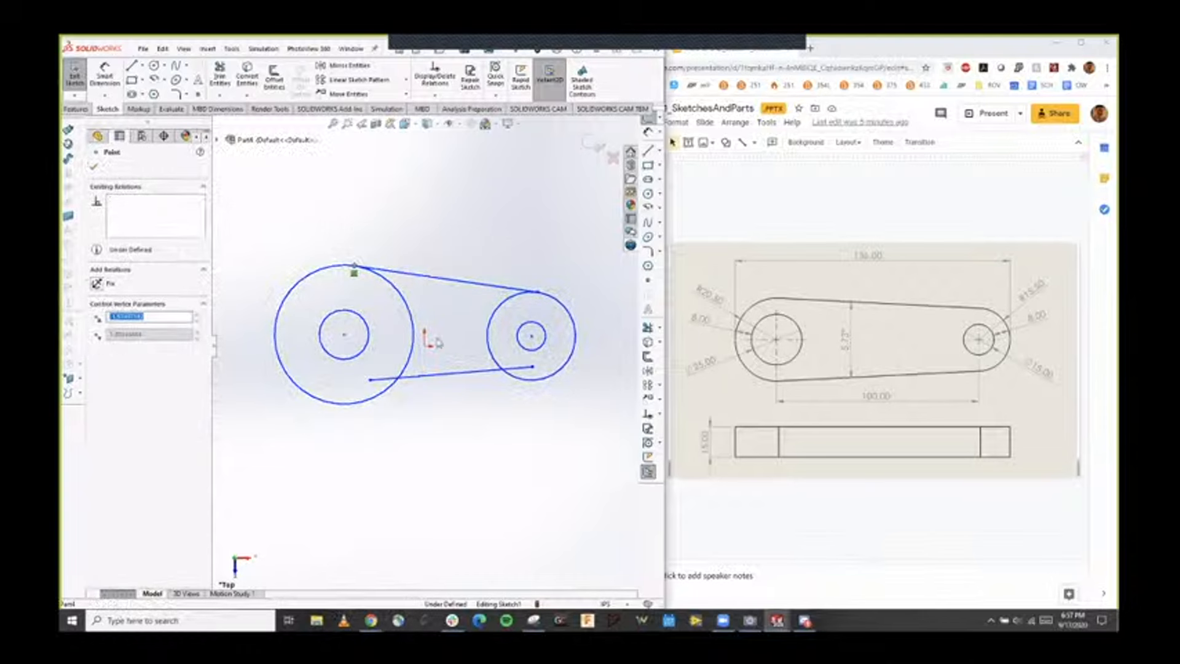
left_click(543, 350)
left_click_drag(543, 351, 551, 354)
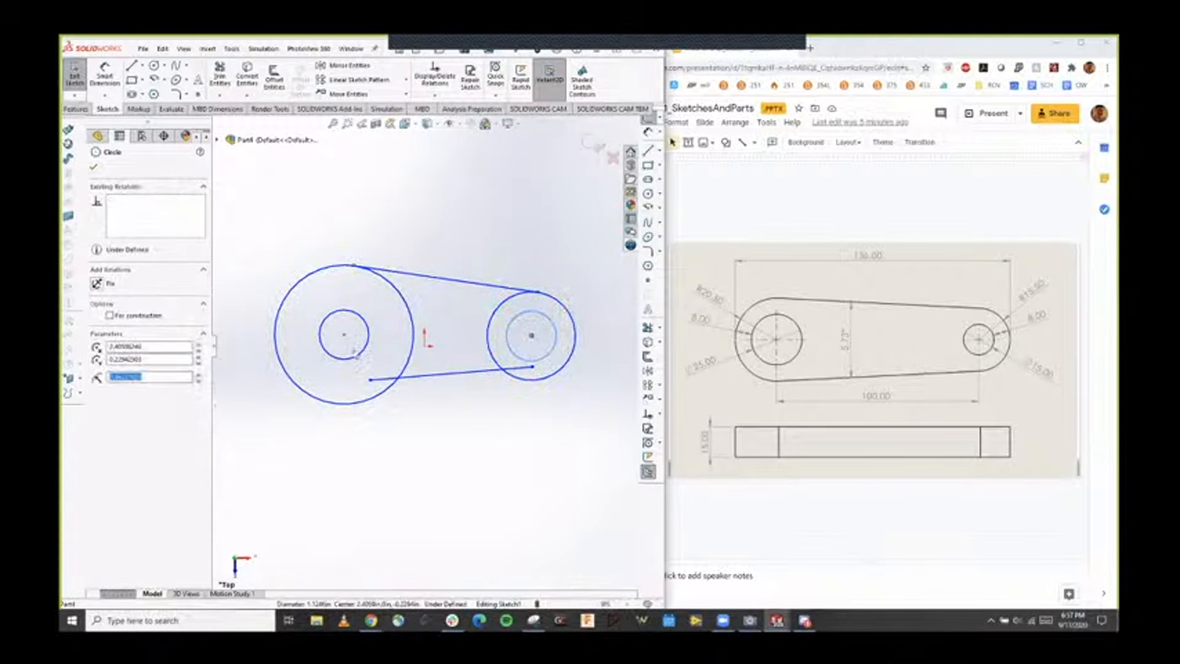
left_click_drag(361, 363, 369, 373)
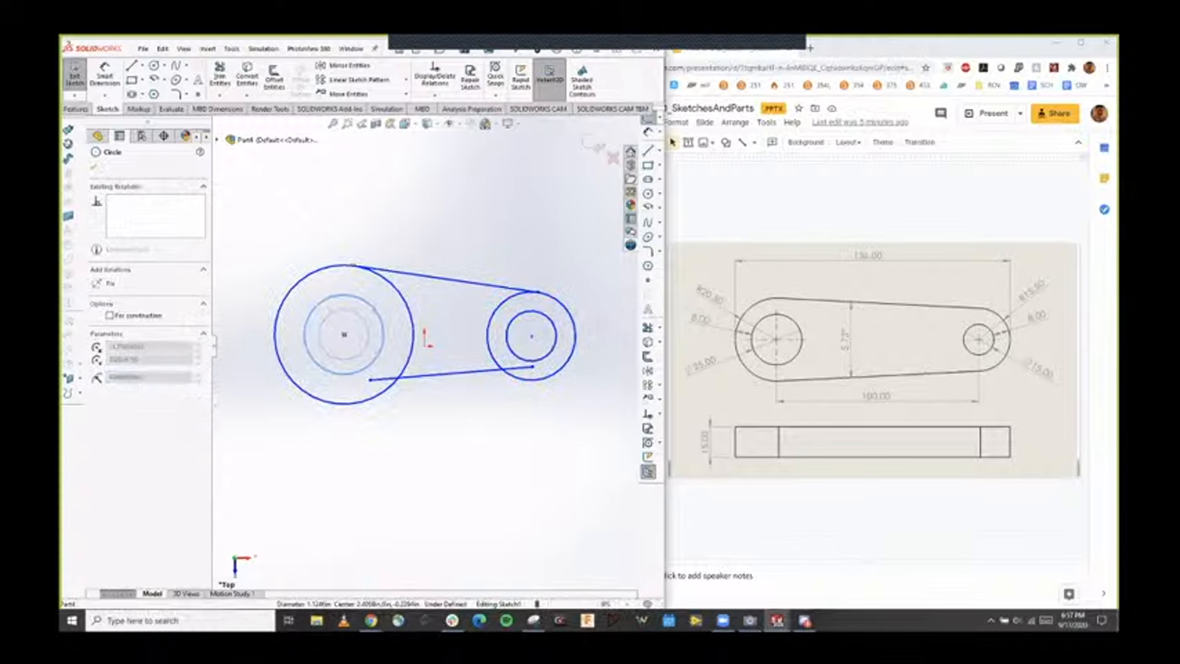
Attach the lower line's two endpoints to the lower edges of the wide-end and narrow-end outer circles.
left_click(446, 424)
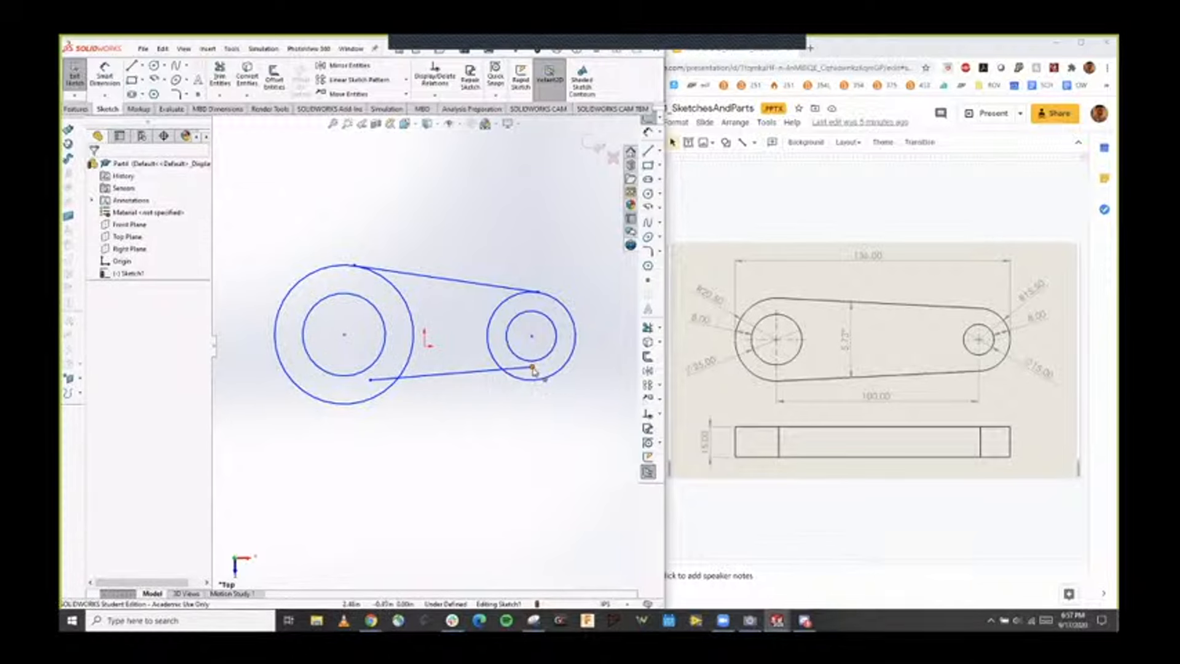
mouse_move(534, 369)
left_mouse_down()
mouse_move(525, 405)
mouse_move(526, 381)
left_mouse_up()
mouse_move(372, 384)
left_mouse_down()
mouse_move(369, 416)
mouse_move(377, 408)
mouse_move(363, 403)
left_mouse_up()
left_click(432, 447)
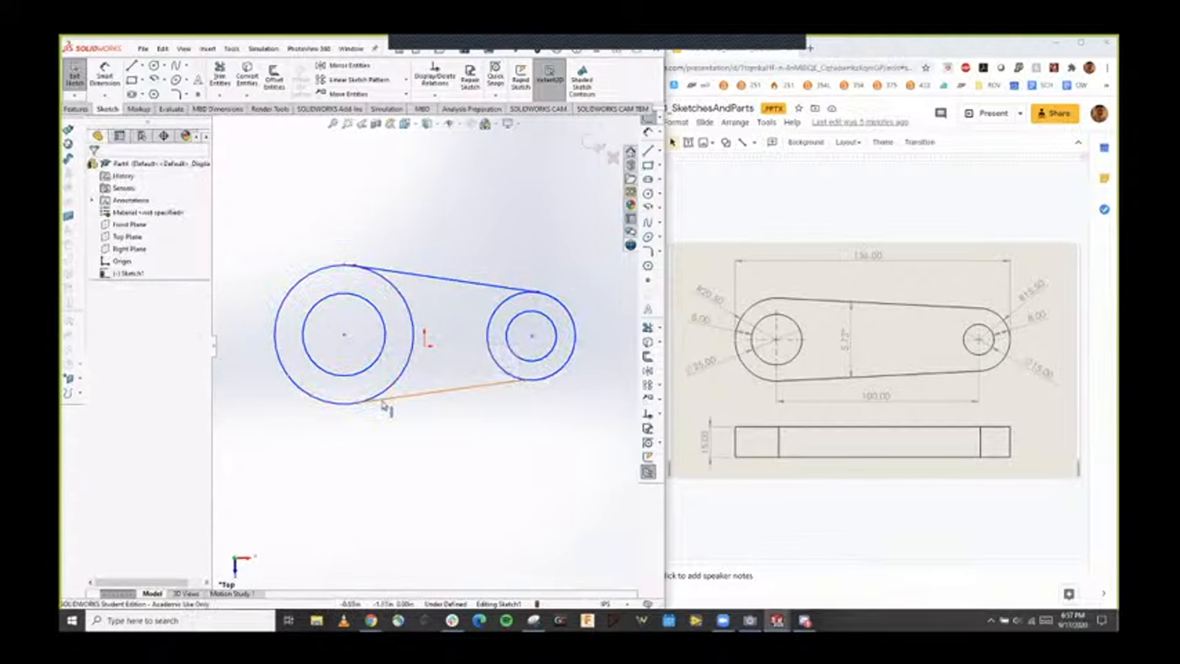
Make the lower line tangent to the wide-end outer circle and to the narrow-end outer circle.
left_click(353, 405)
left_click(336, 406, "ctrl")
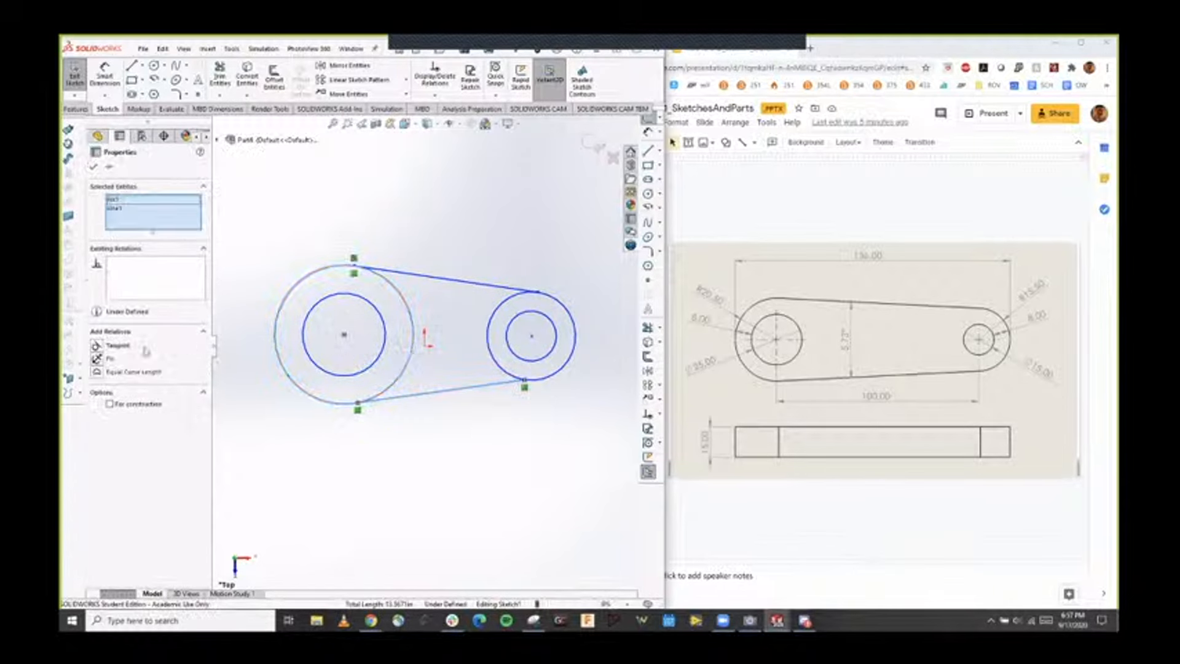
left_click(101, 345)
left_click(93, 166)
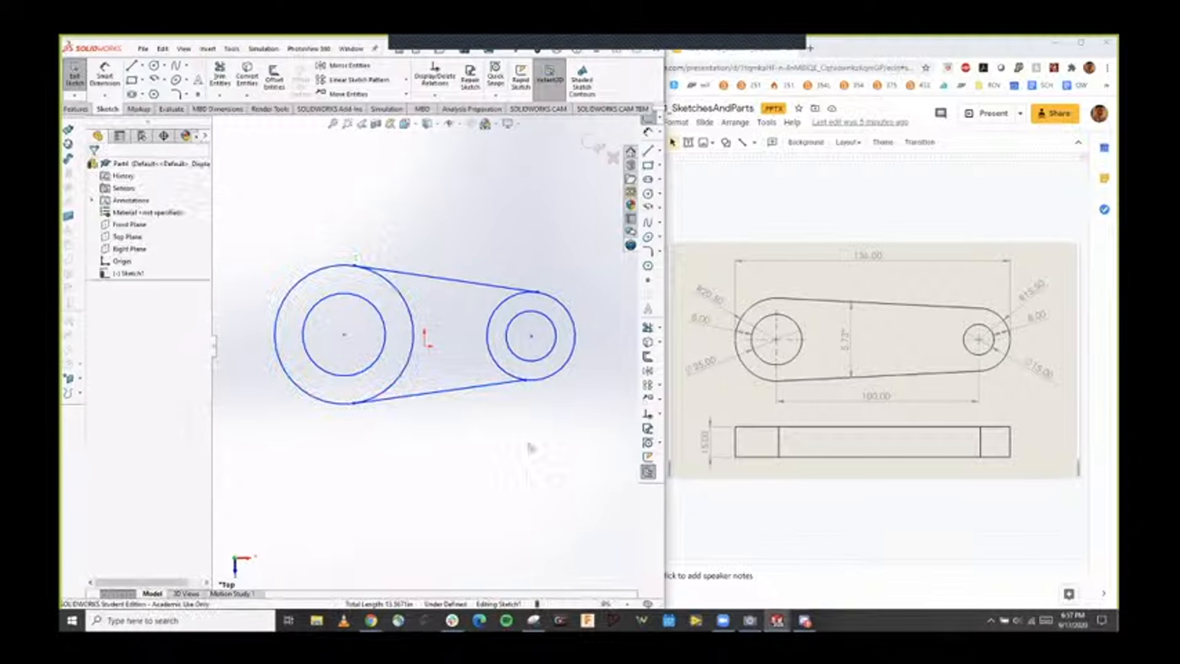
left_click(521, 383)
left_click(541, 377, "ctrl")
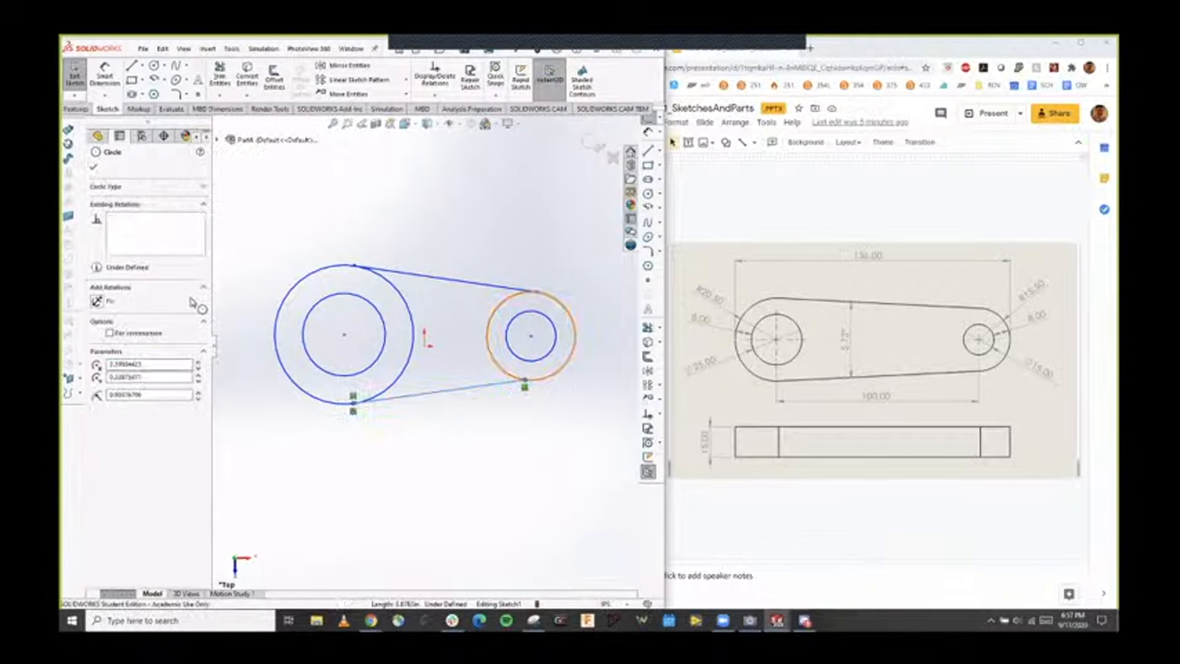
left_click(93, 166)
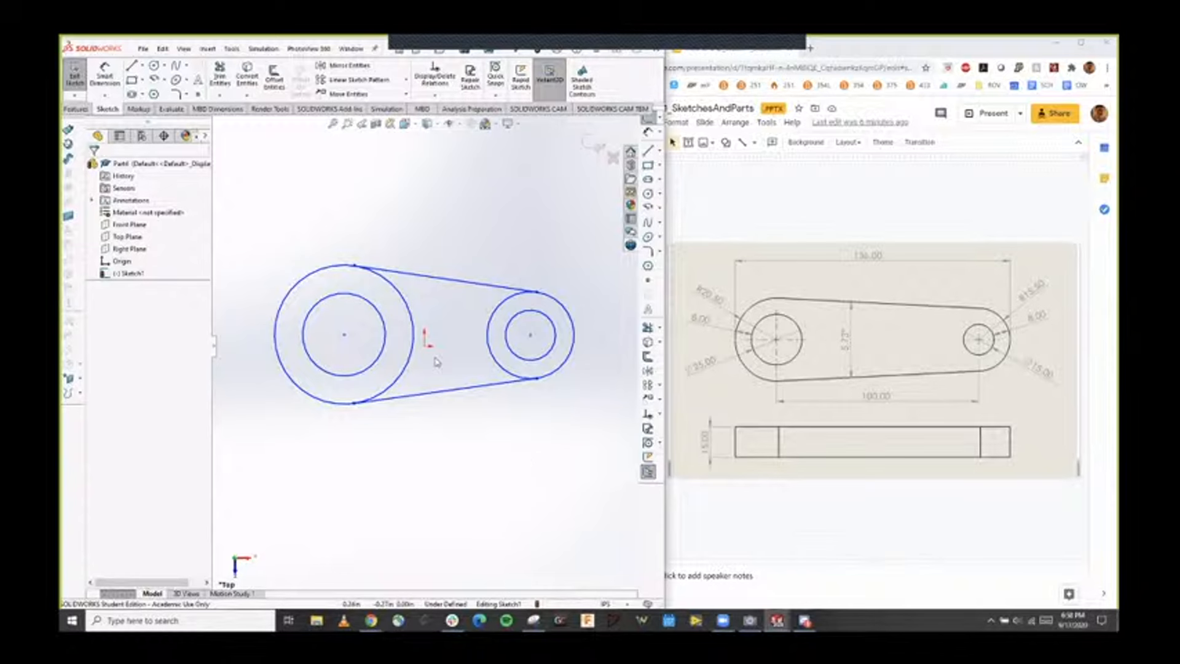
Dimension the angle between the upper and lower lines and set it to 5.73°.
left_click(104, 74)
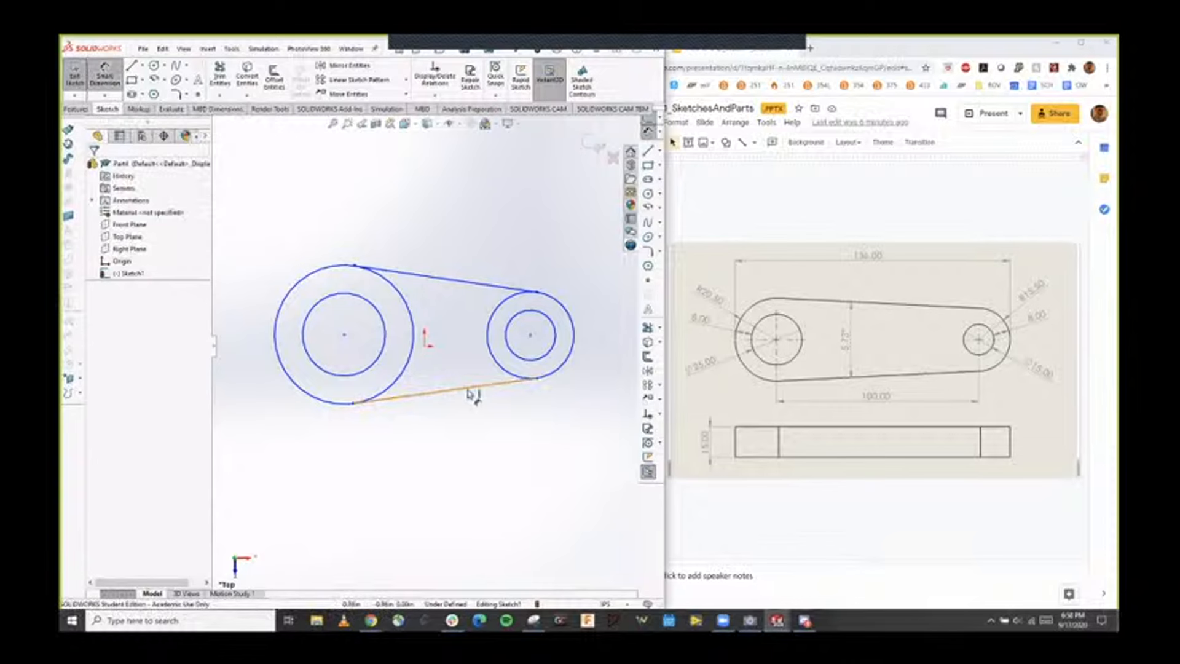
left_click(486, 387)
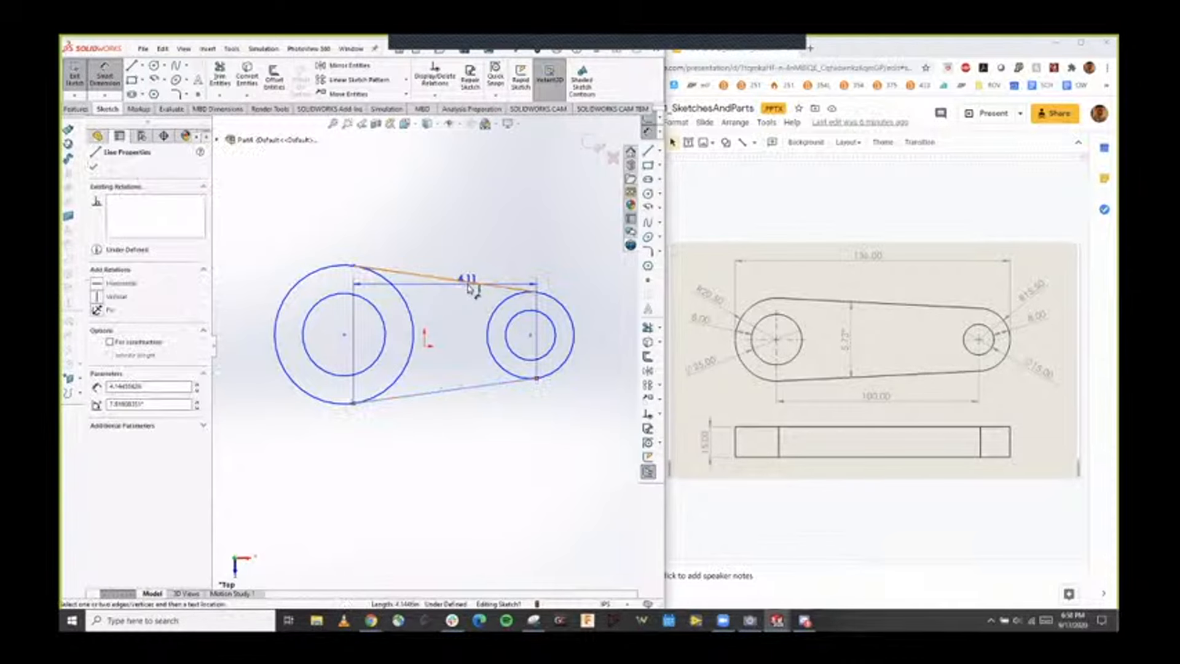
left_click(468, 282)
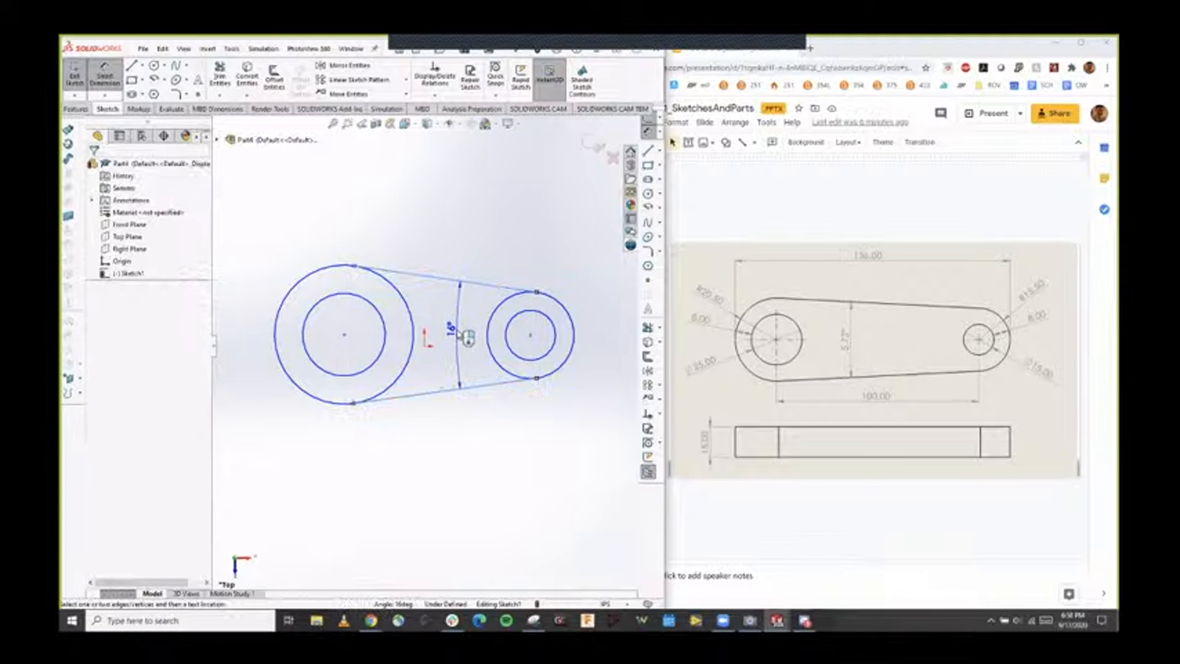
left_click(457, 332)
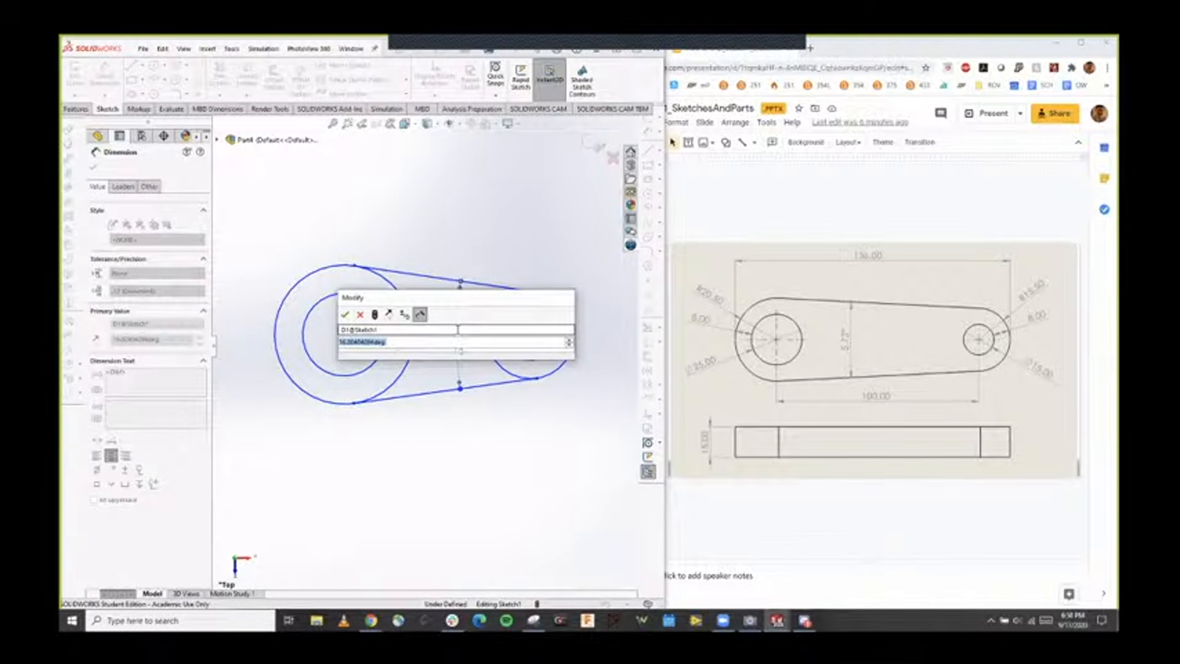
type("5.73")
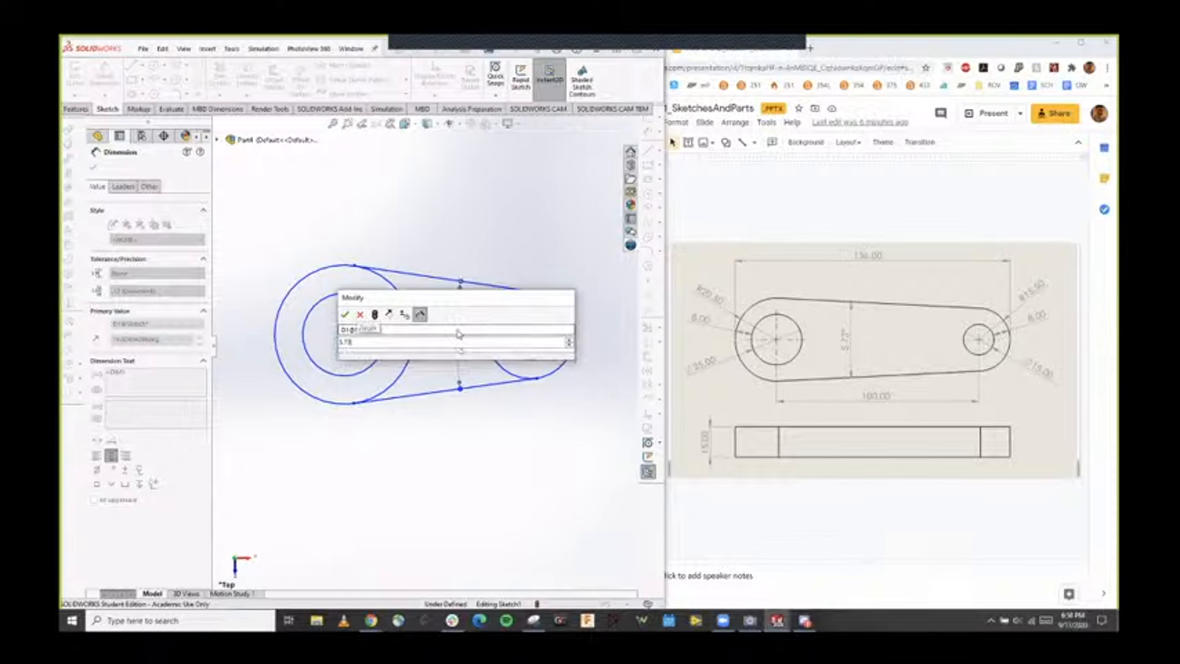
key("Return")
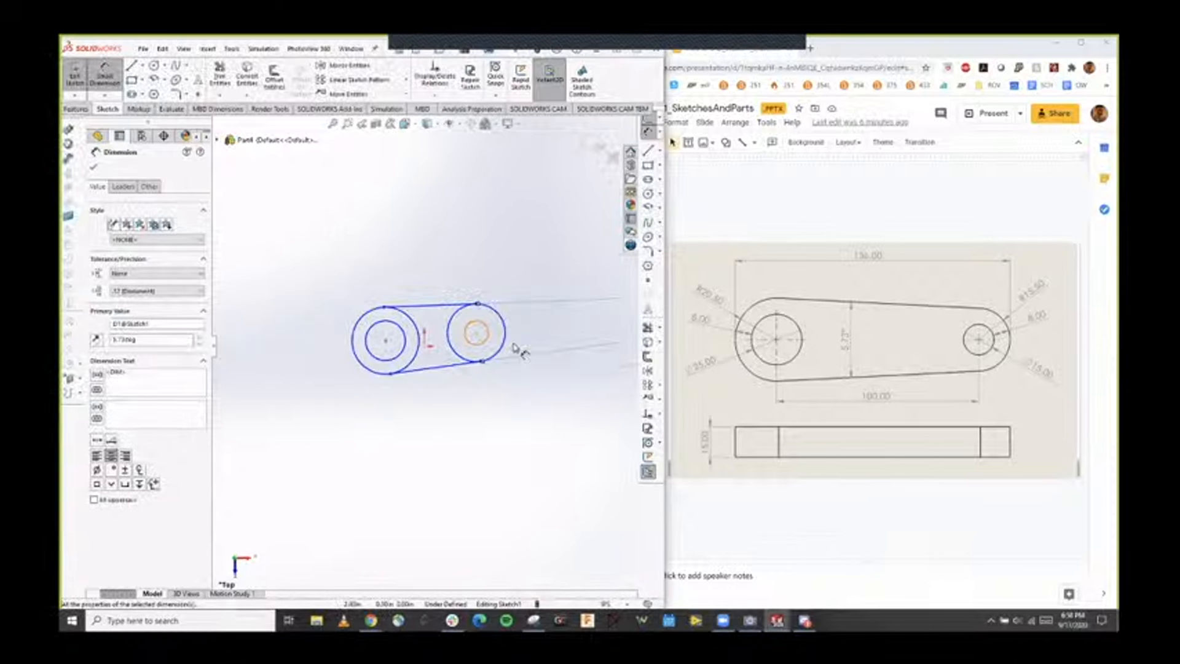
Move the 5.73° angle dimension back between the two circle pairs of the link.
scroll(515, 346, "up", 6)
left_click(568, 330)
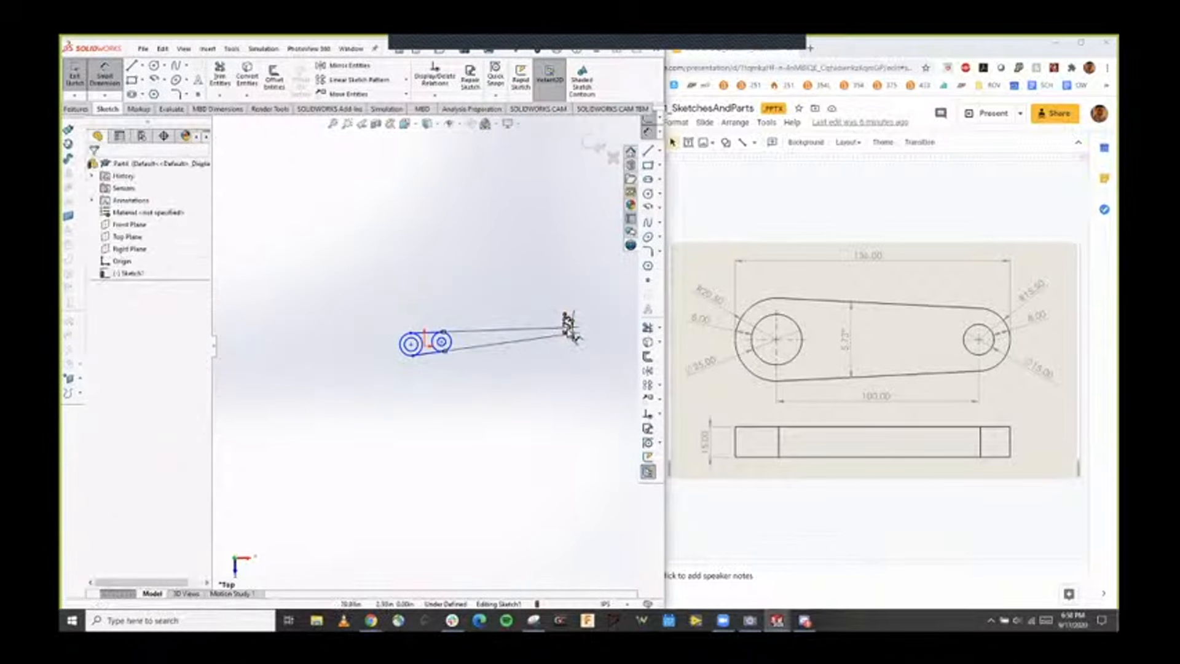
key("Escape")
left_click_drag(571, 330, 428, 351)
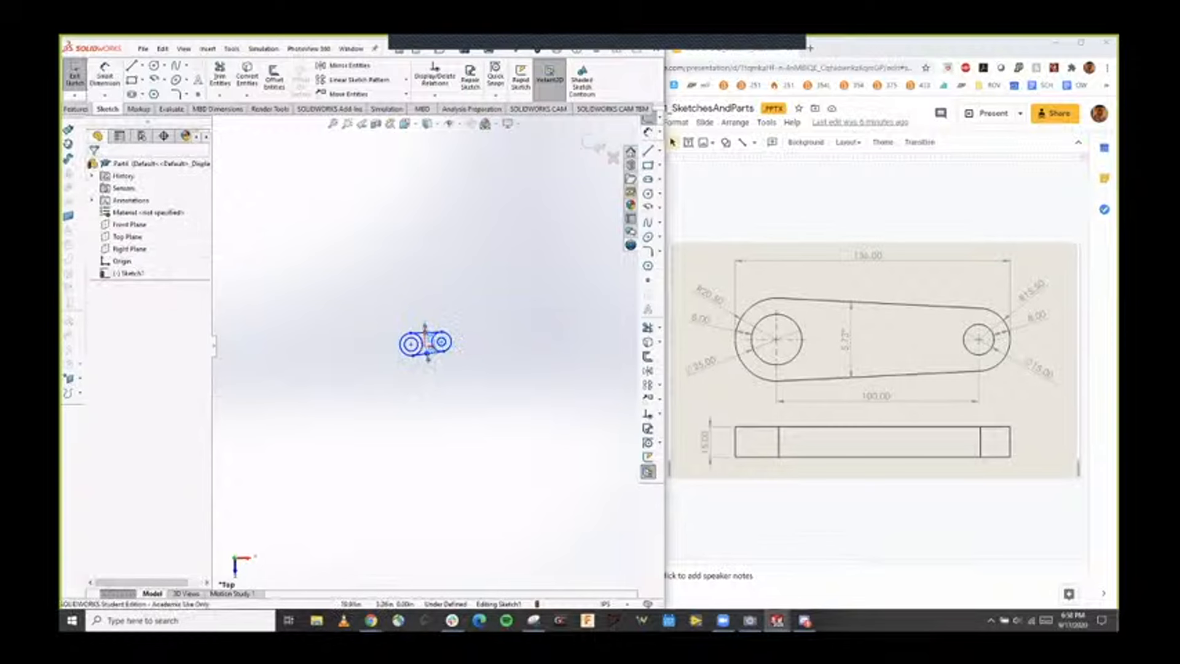
Dimension the horizontal distance between the centres of the two circle pairs and set it to 100 mm.
left_click(425, 337)
scroll(397, 351, "down", 5)
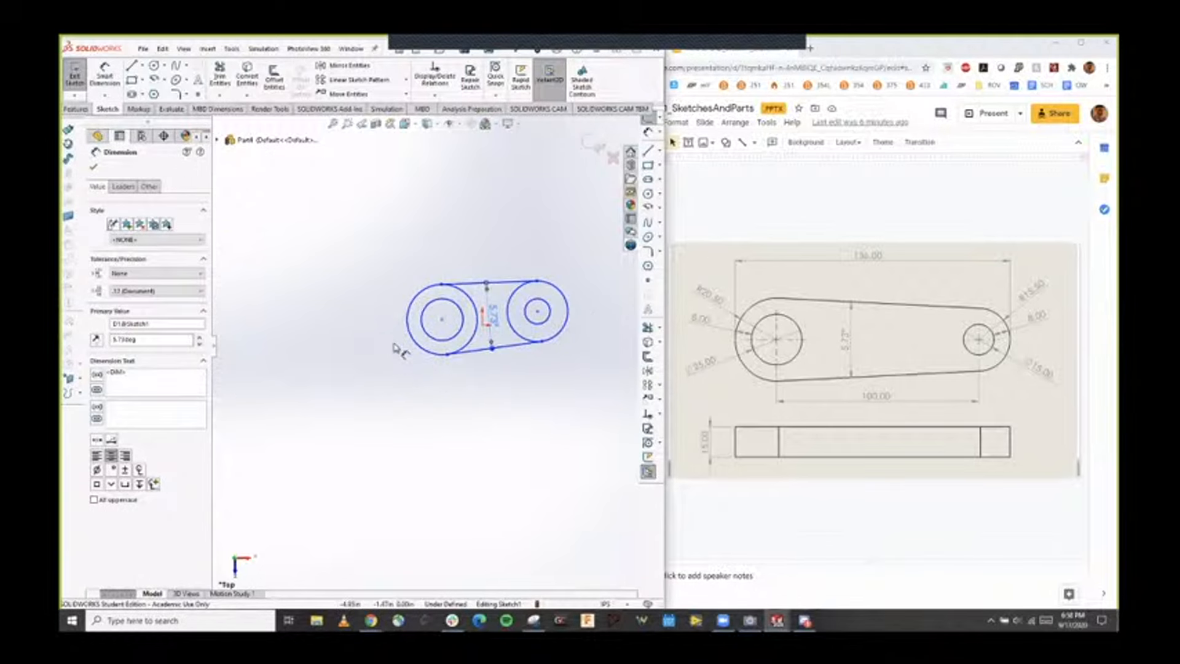
scroll(467, 314, "down", 4)
scroll(460, 324, "up", 2)
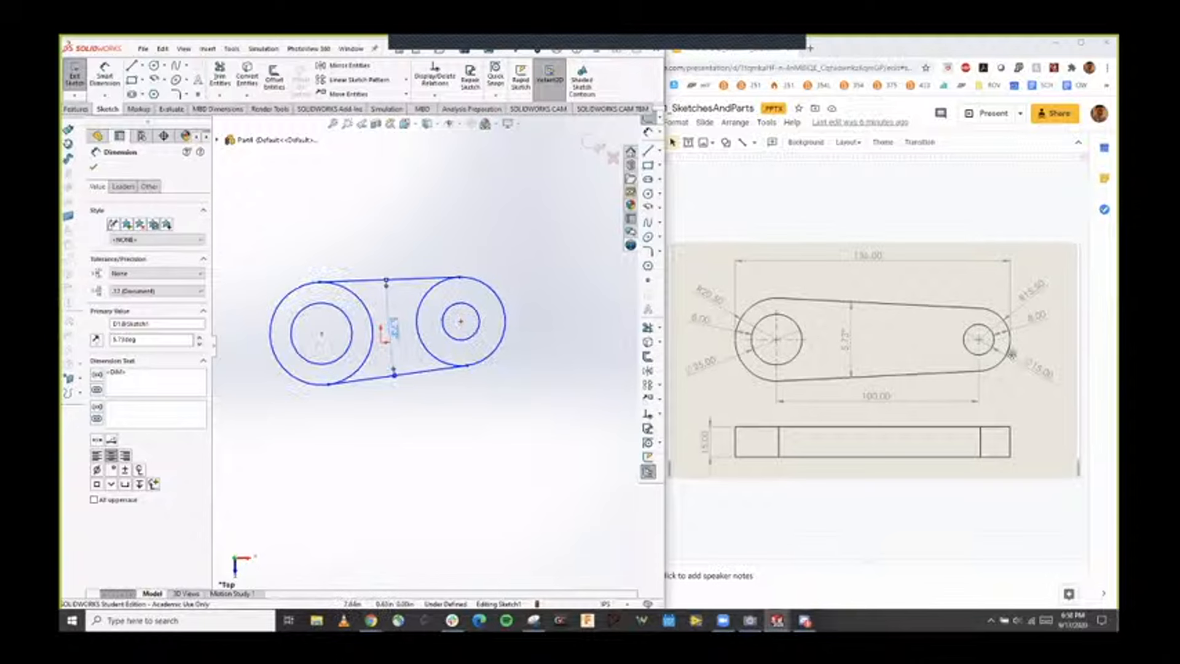
left_click(105, 84)
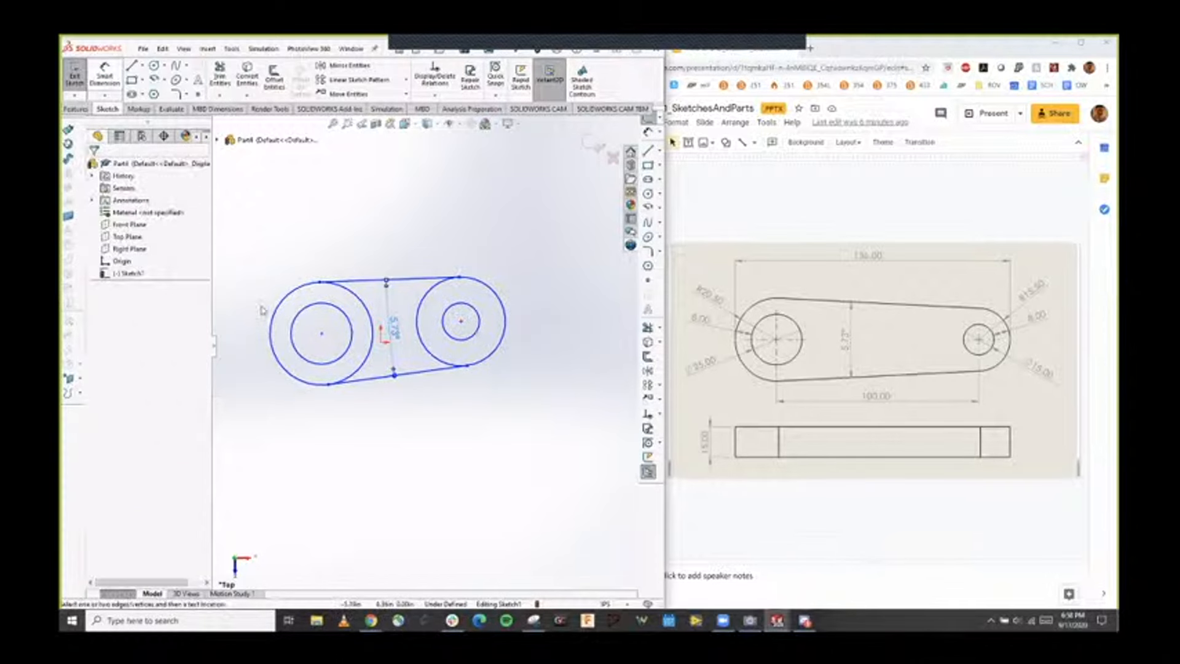
left_click(322, 334)
left_click(462, 322)
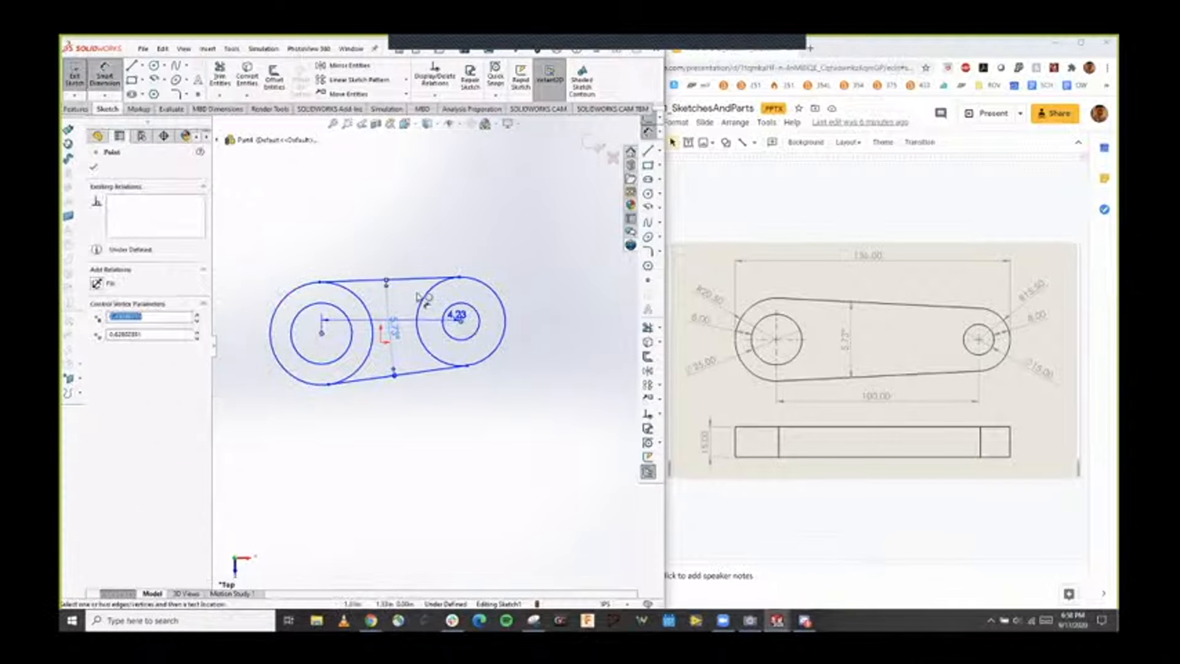
left_click(406, 263)
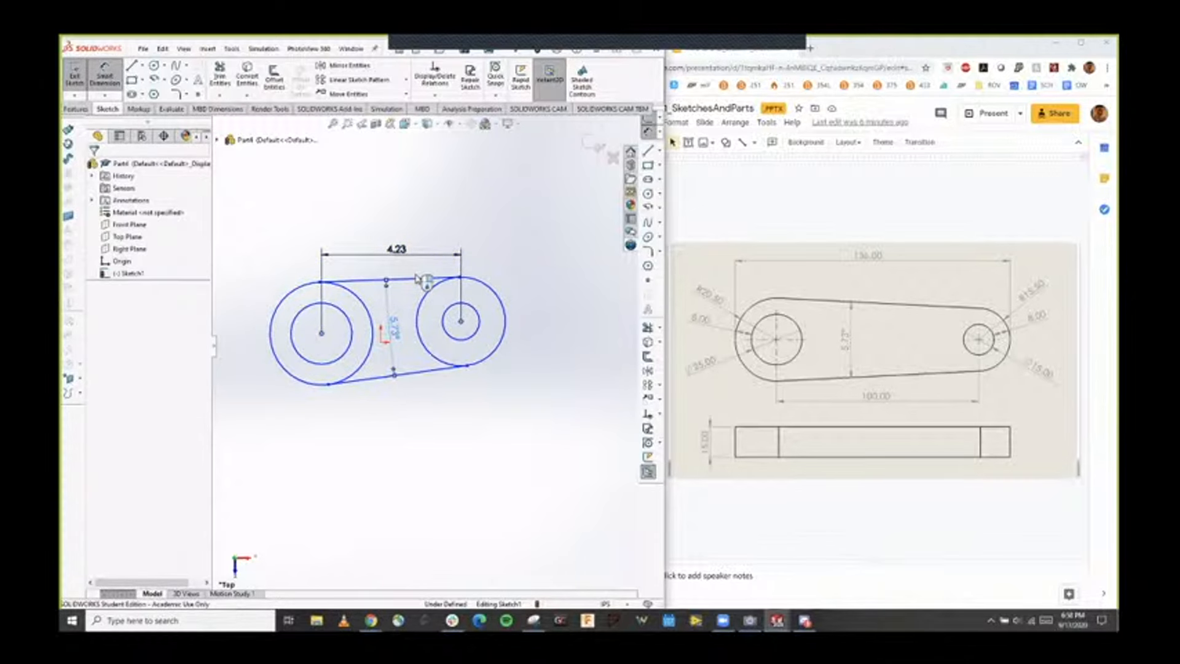
type("100mm")
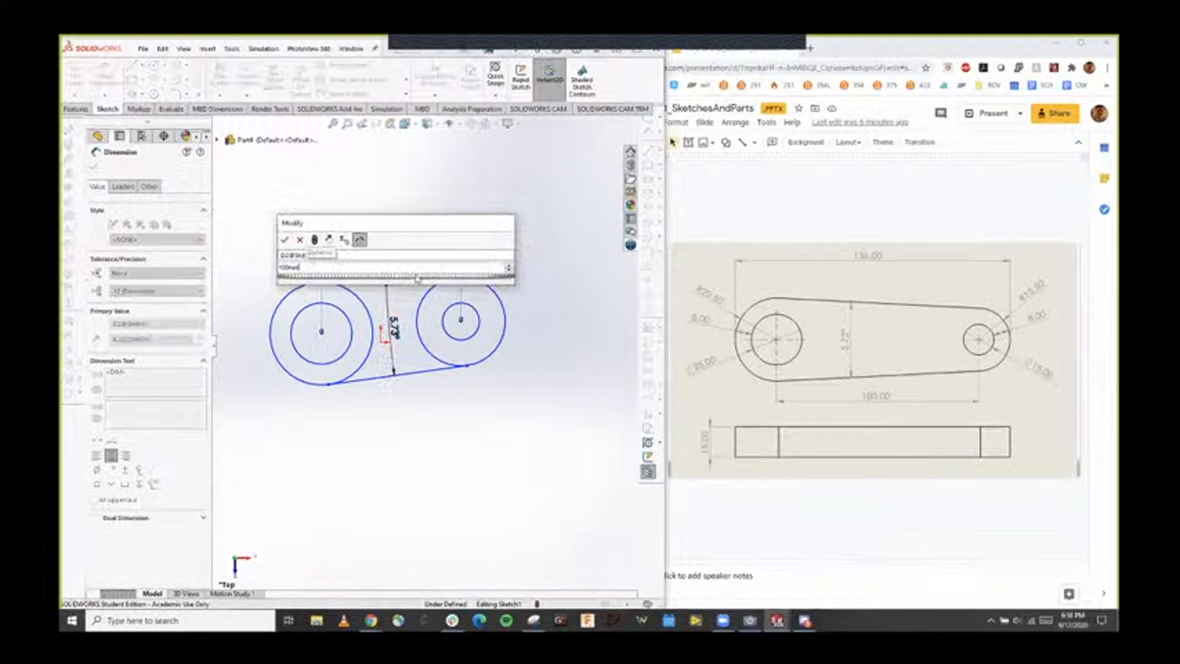
key("Return")
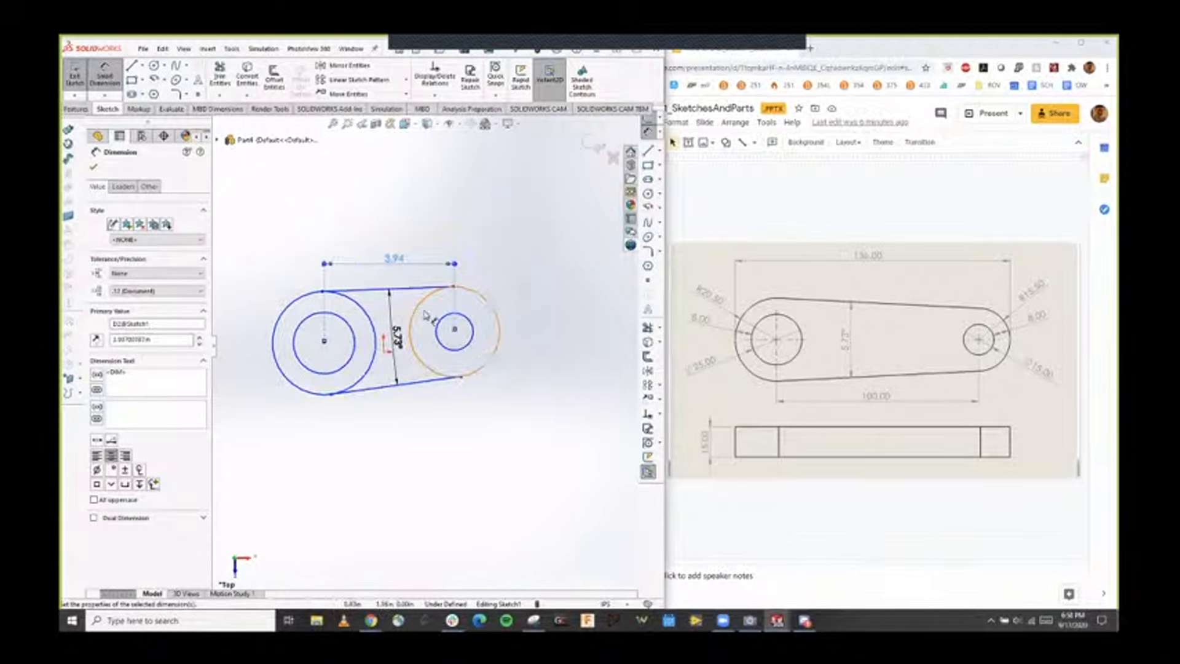
key("Escape")
Switch the document units to MKS (meter, kilogram, second), reopen the sketch for editing and check the centre-distance dimension.
left_click(603, 604)
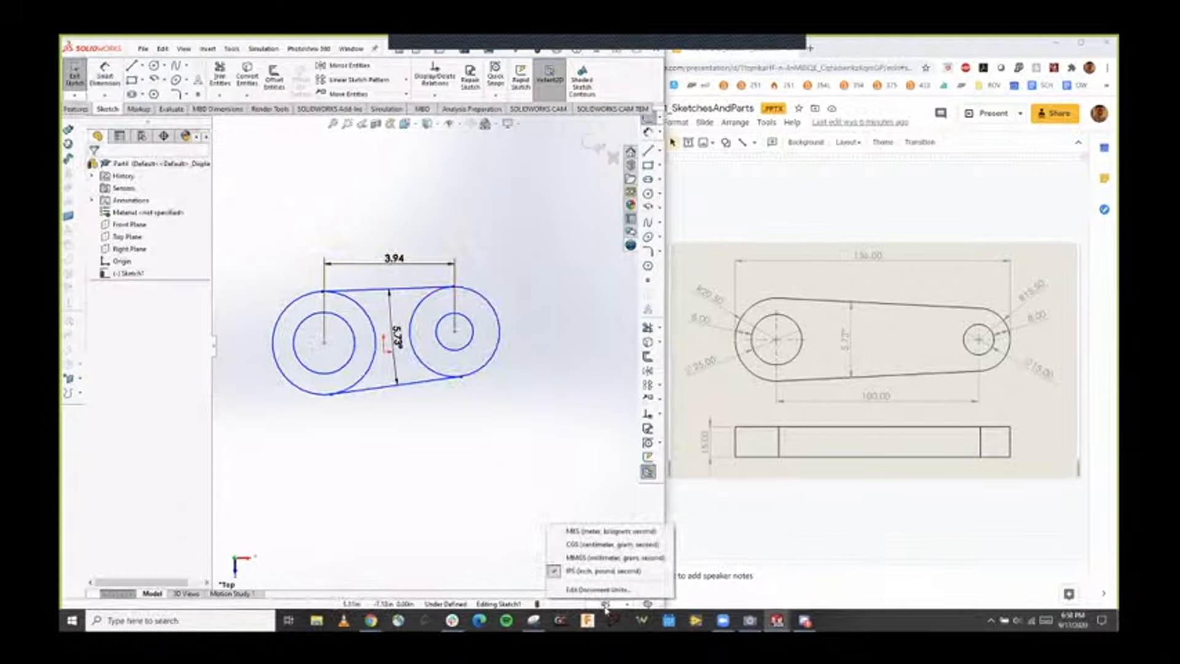
left_click(596, 536)
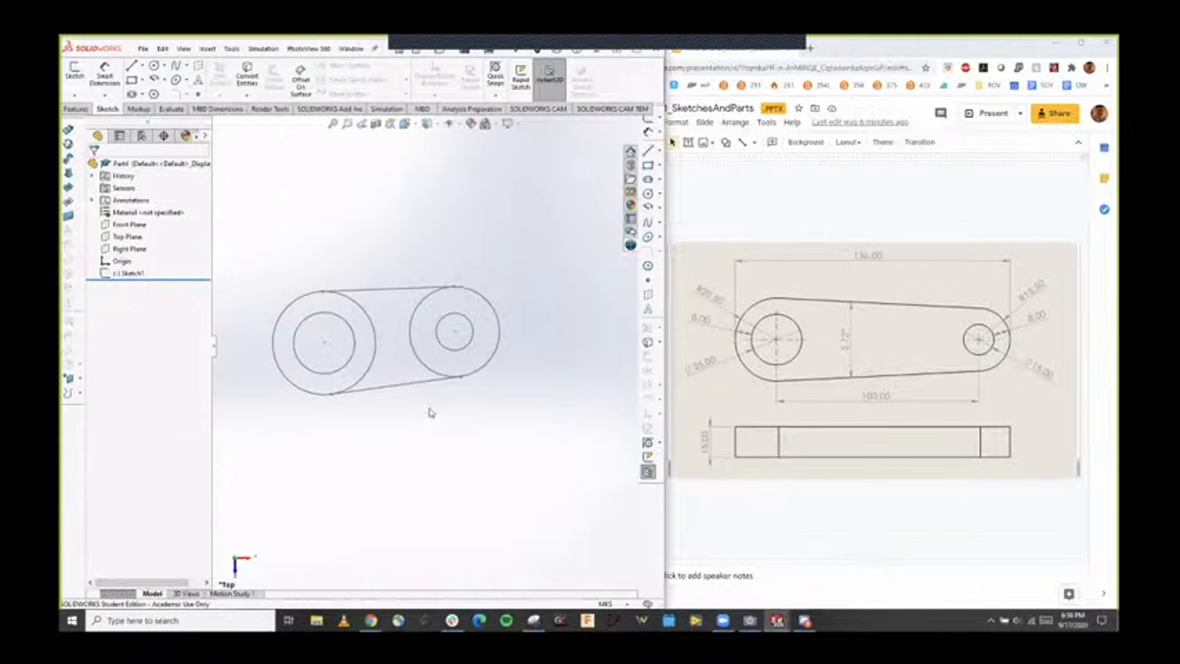
left_click(140, 275)
left_click(146, 242)
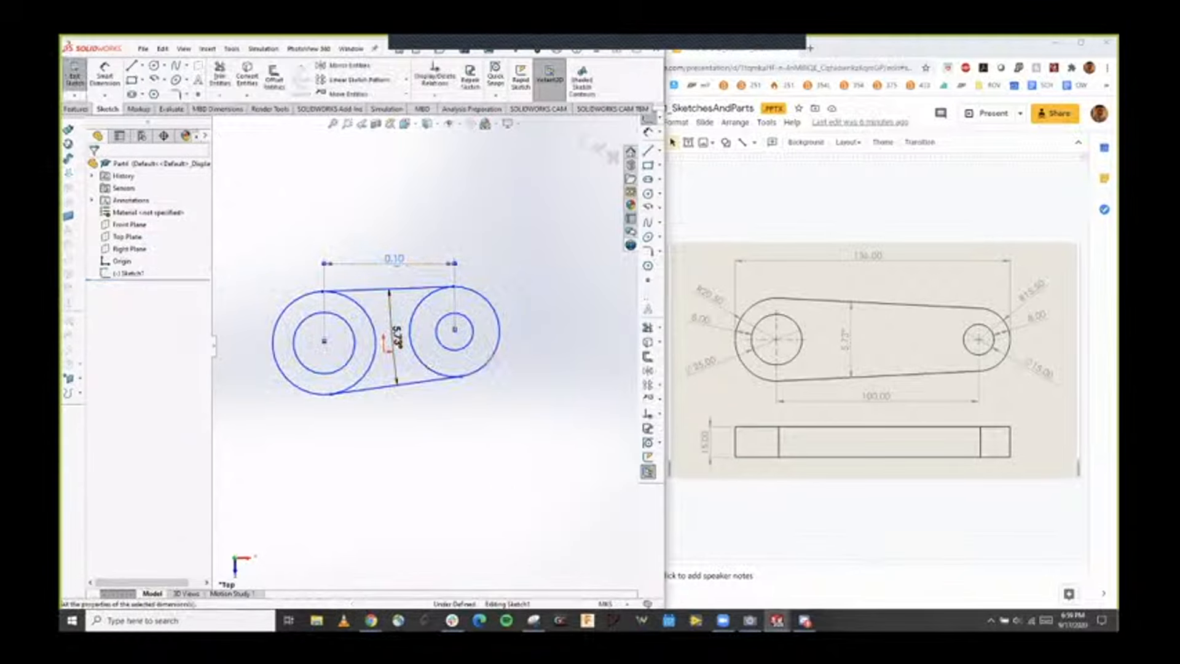
double_click(396, 259)
left_click(285, 243)
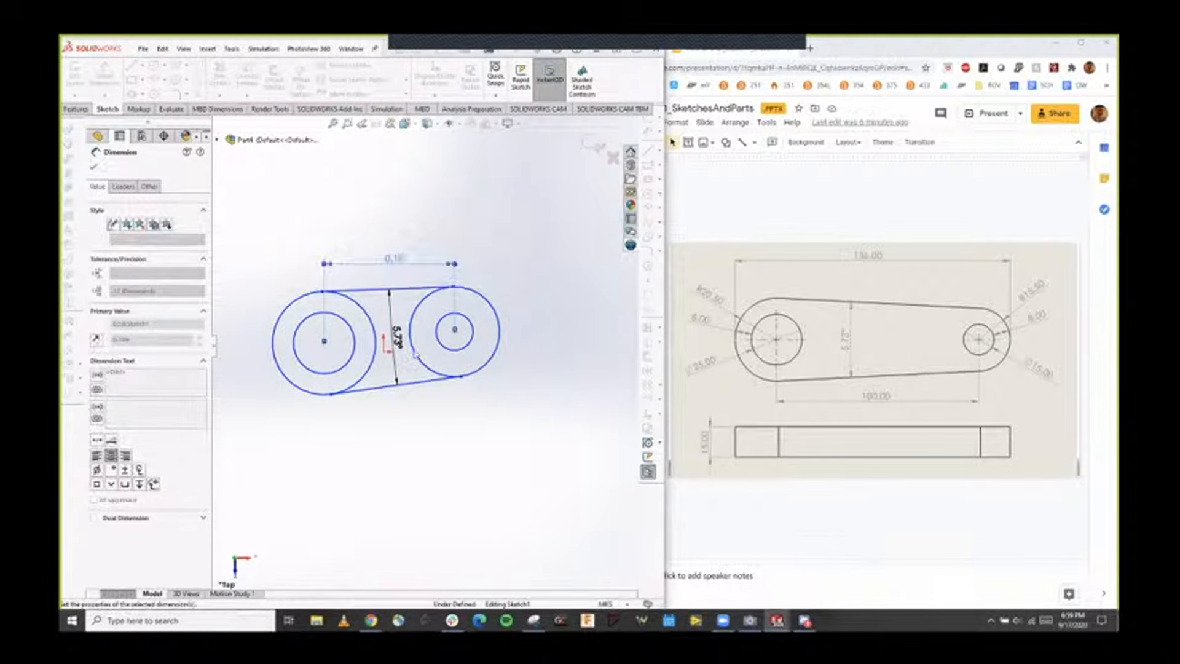
scroll(400, 316, "down", 1)
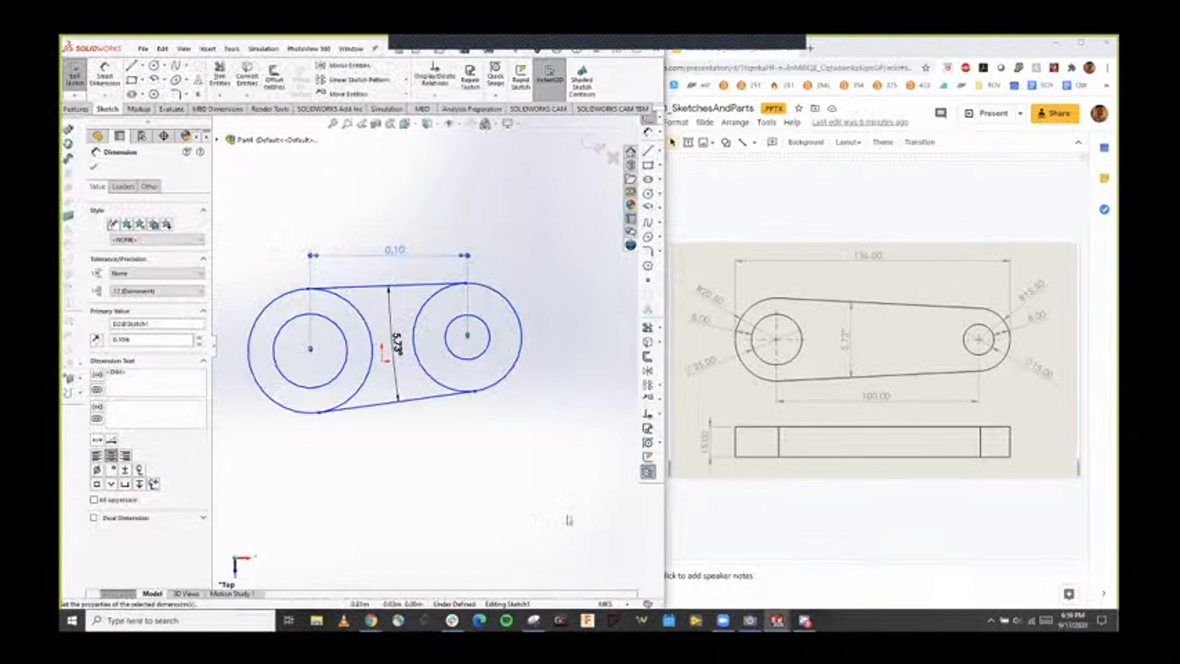
Set the document units to MMGS (millimeter, gram, second) and reopen the sketch for editing.
left_click(626, 605)
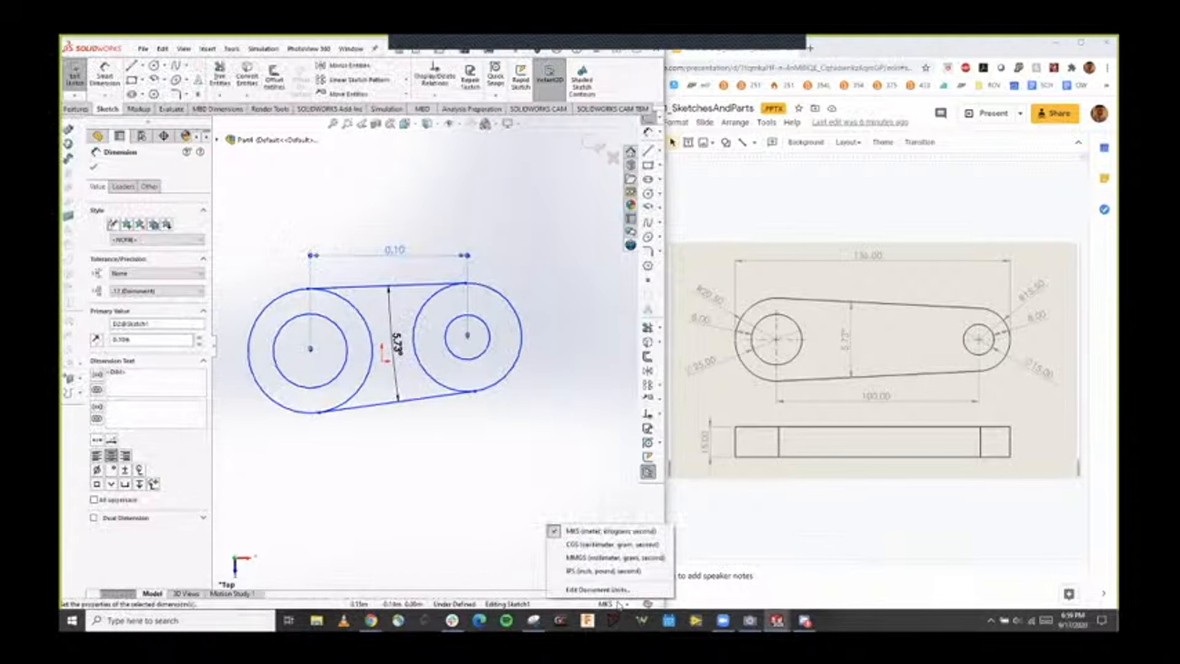
left_click(613, 557)
left_click(128, 273)
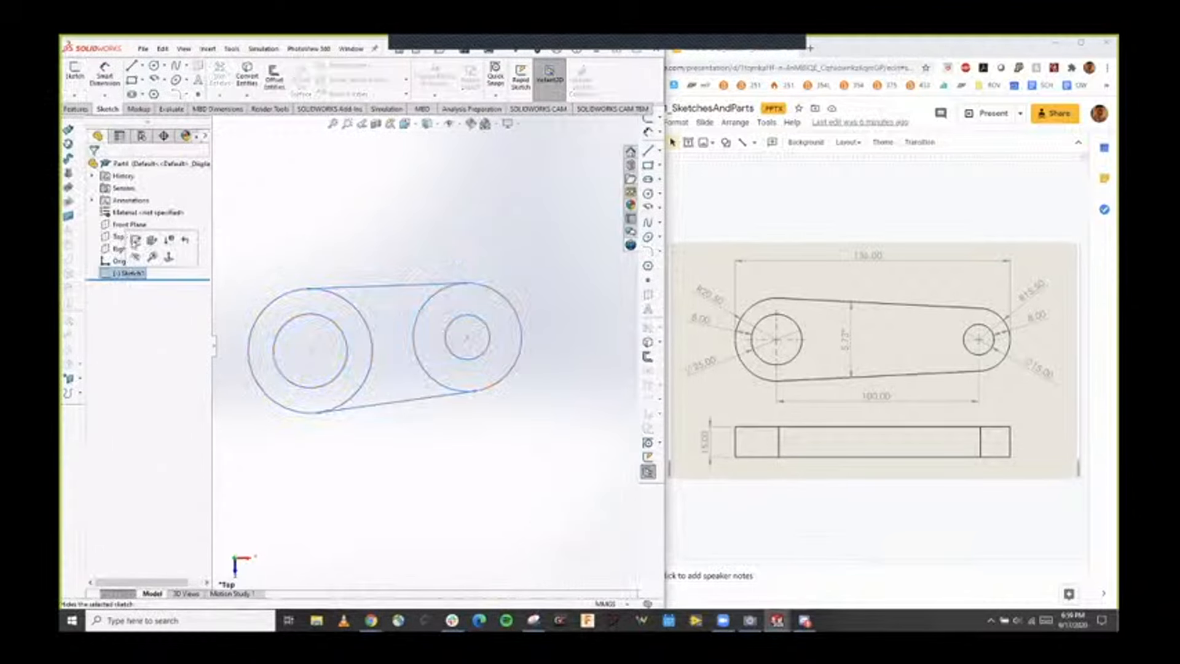
left_click(136, 240)
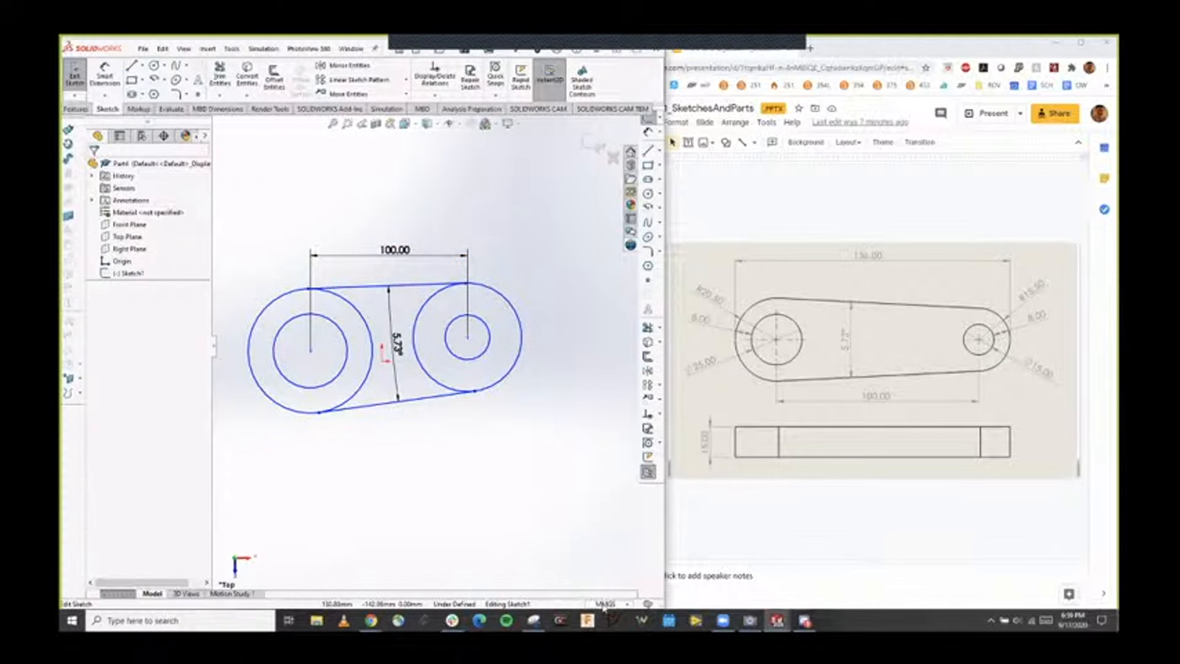
left_click(604, 605)
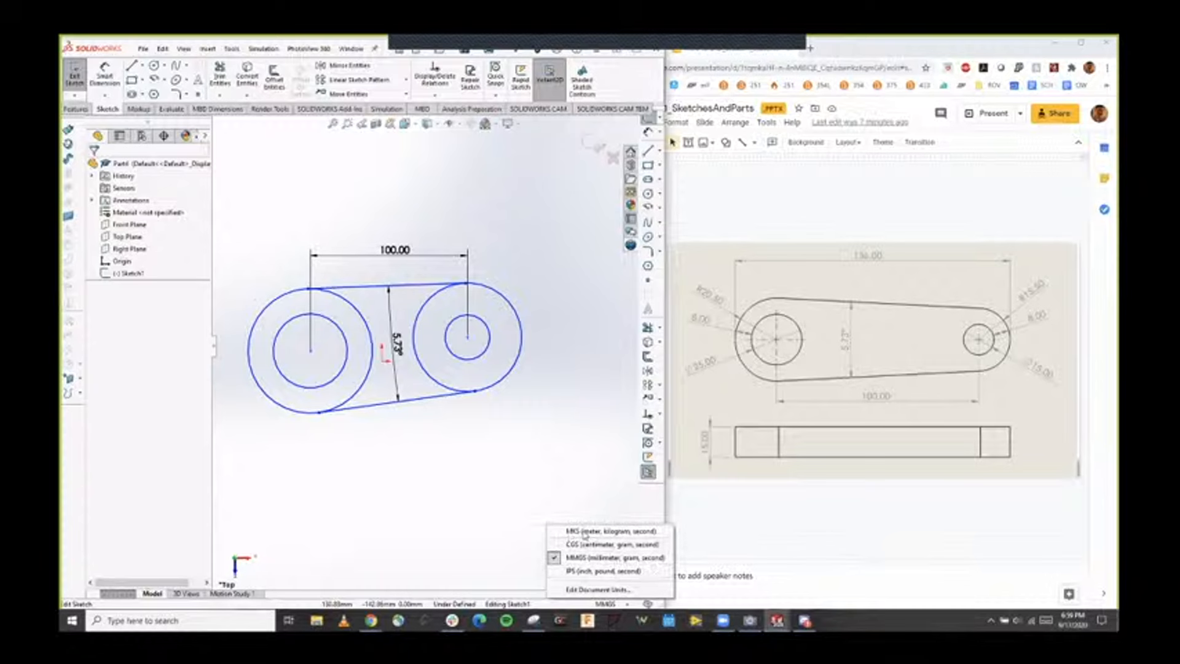
left_click(464, 472)
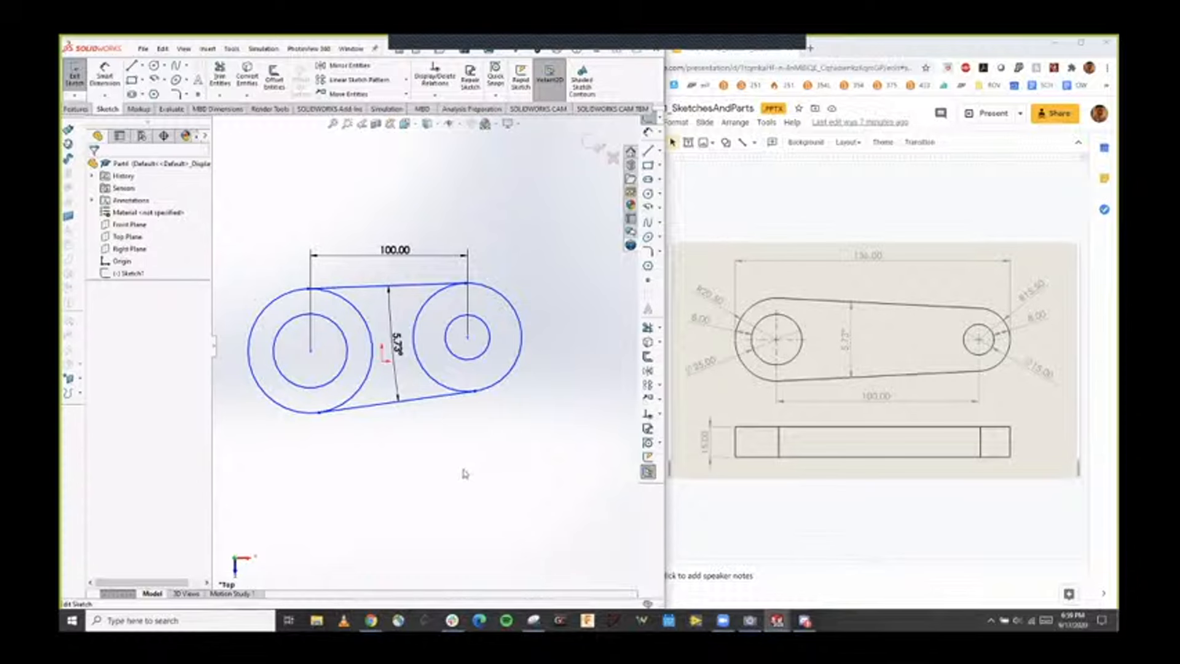
Move the centre point of the smaller circle pair slightly to test how the under-defined sketch behaves.
scroll(466, 431, "up", 1)
scroll(420, 393, "down", 1)
scroll(434, 401, "up", 1)
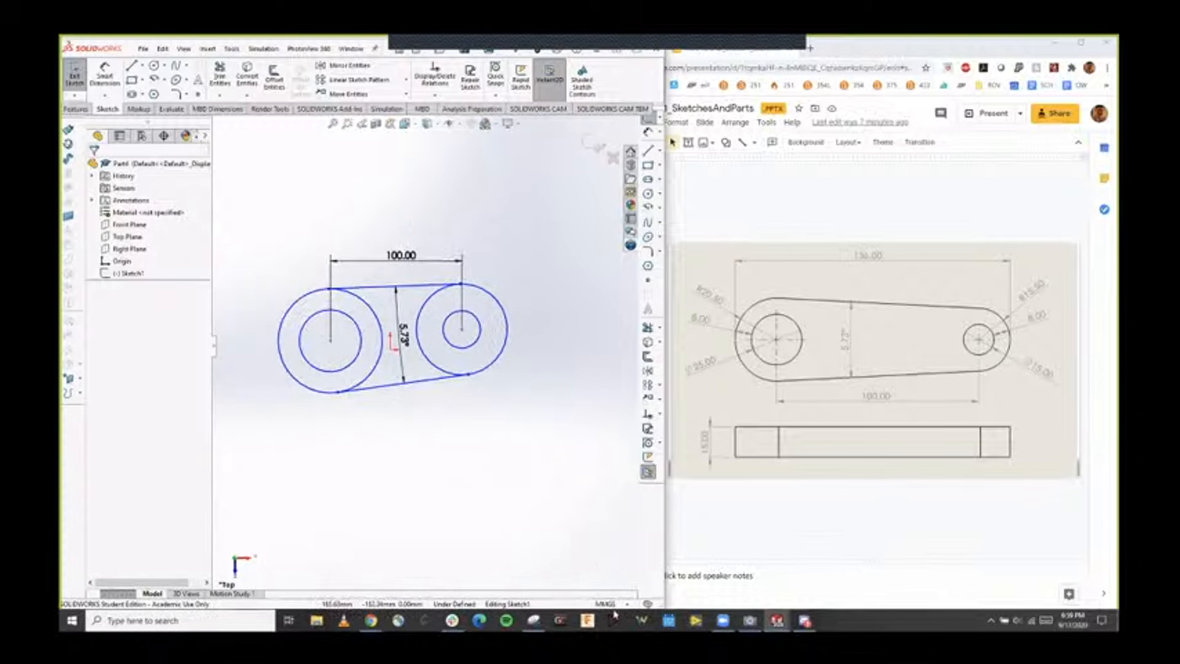
scroll(354, 271, "down", 1)
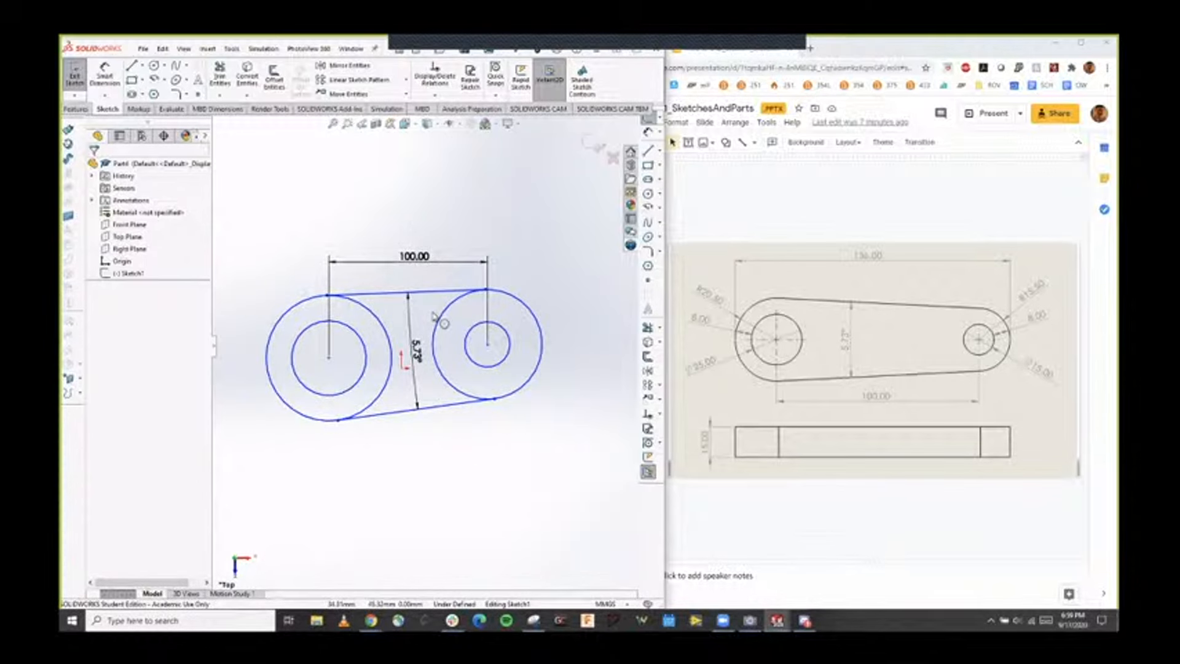
scroll(408, 335, "down", 1)
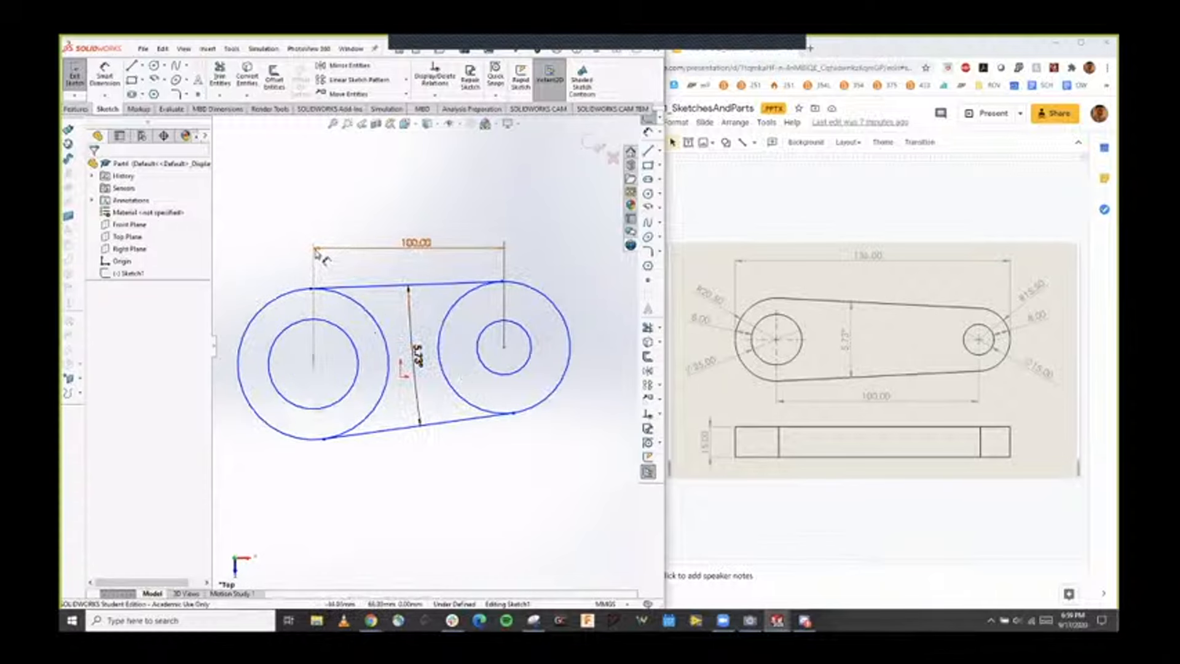
left_click_drag(503, 347, 527, 355)
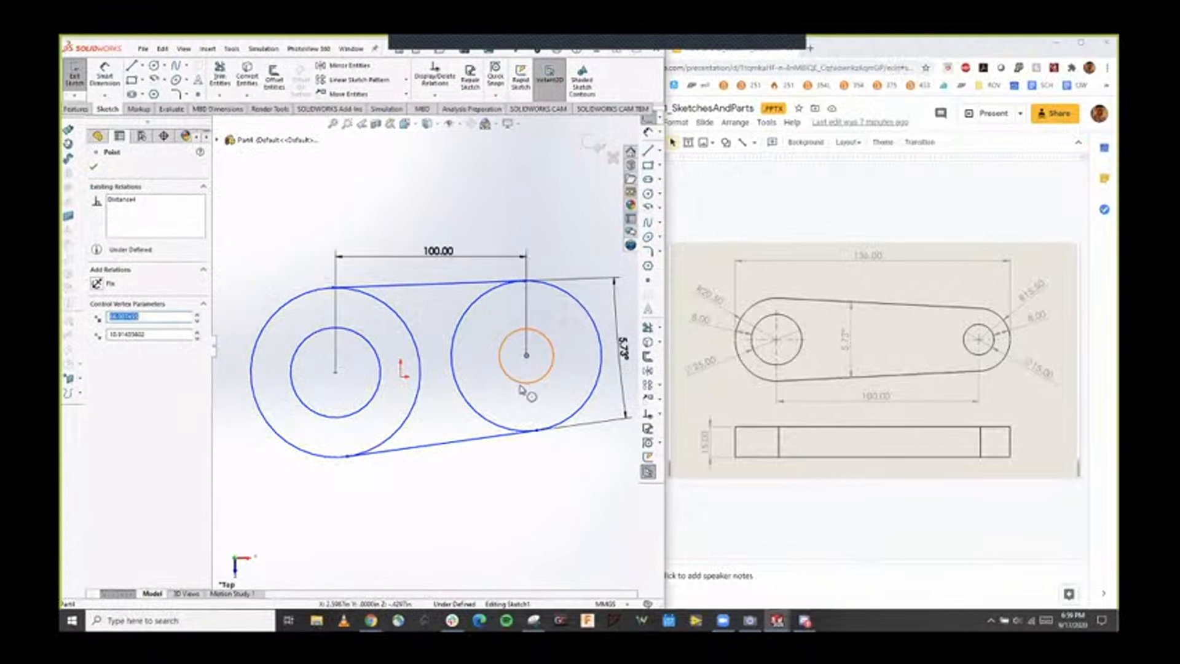
left_click(499, 481)
Draw a construction line connecting the centre points of the two circle pairs.
scroll(561, 469, "up", 2)
scroll(554, 432, "down", 1)
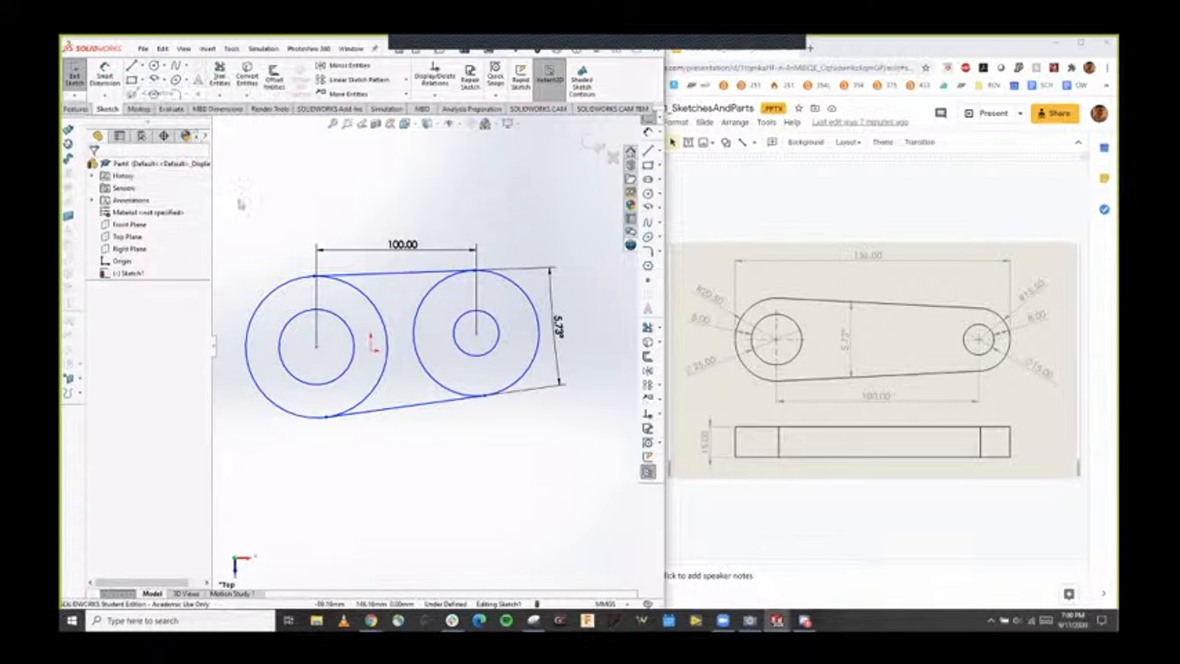
key("l")
left_click(317, 346)
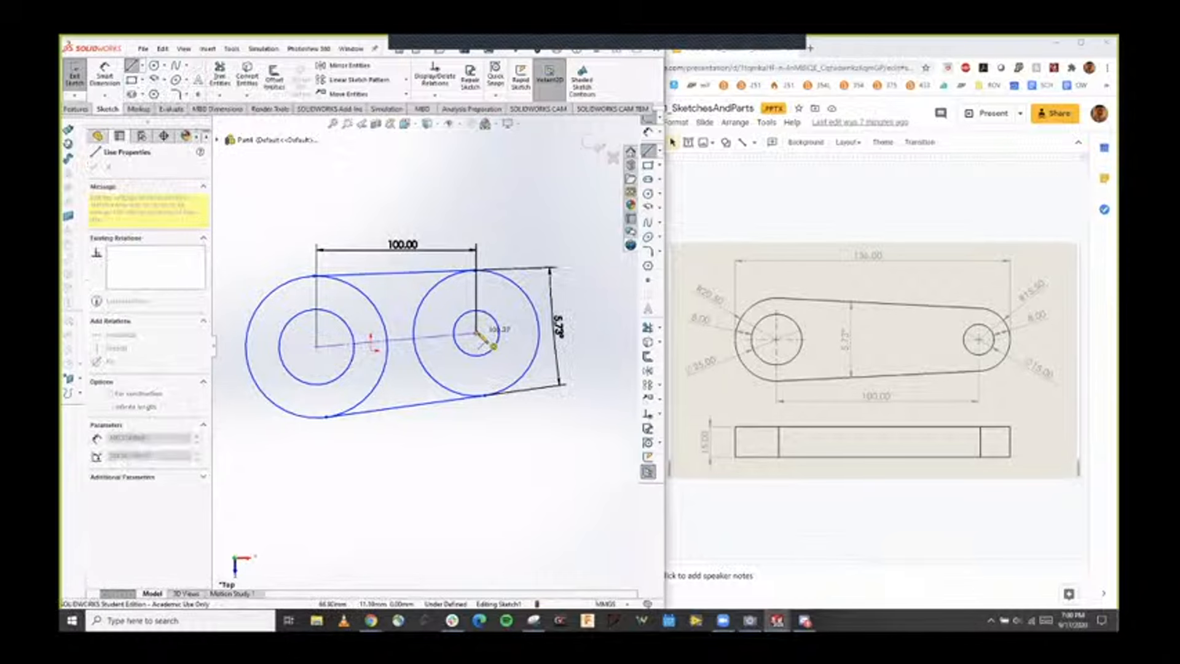
left_click(476, 332)
key("Escape")
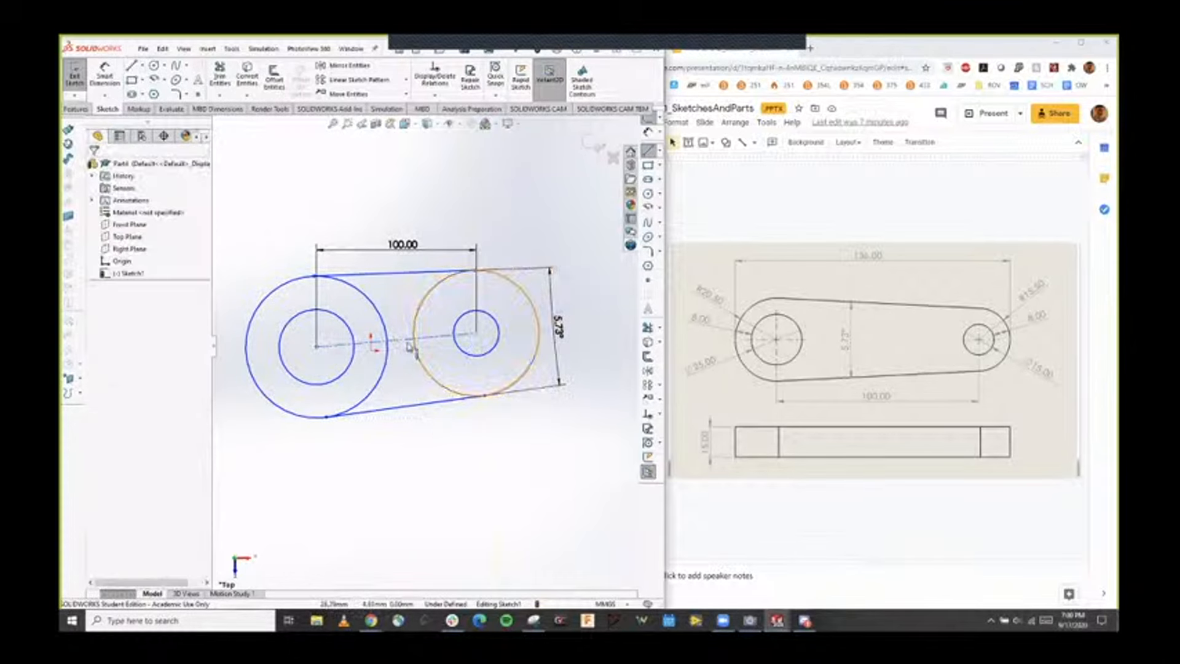
Add a horizontal relation to the construction line between the circle centres.
left_click(407, 340)
right_click(407, 340)
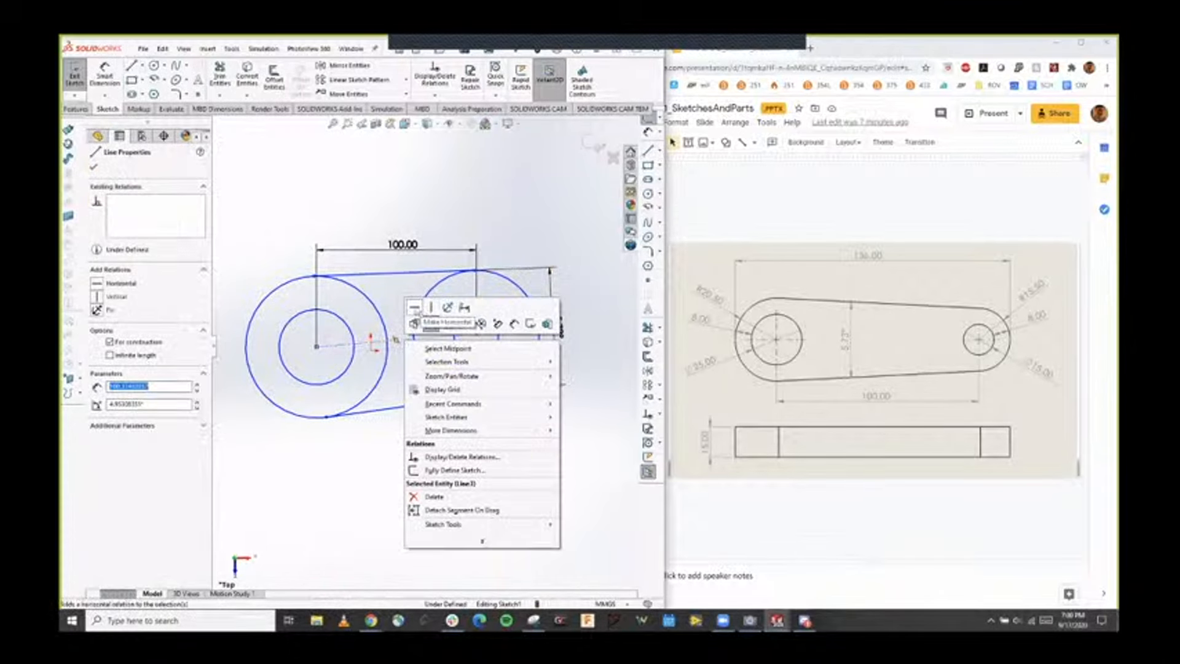
left_click(415, 308)
key("Escape")
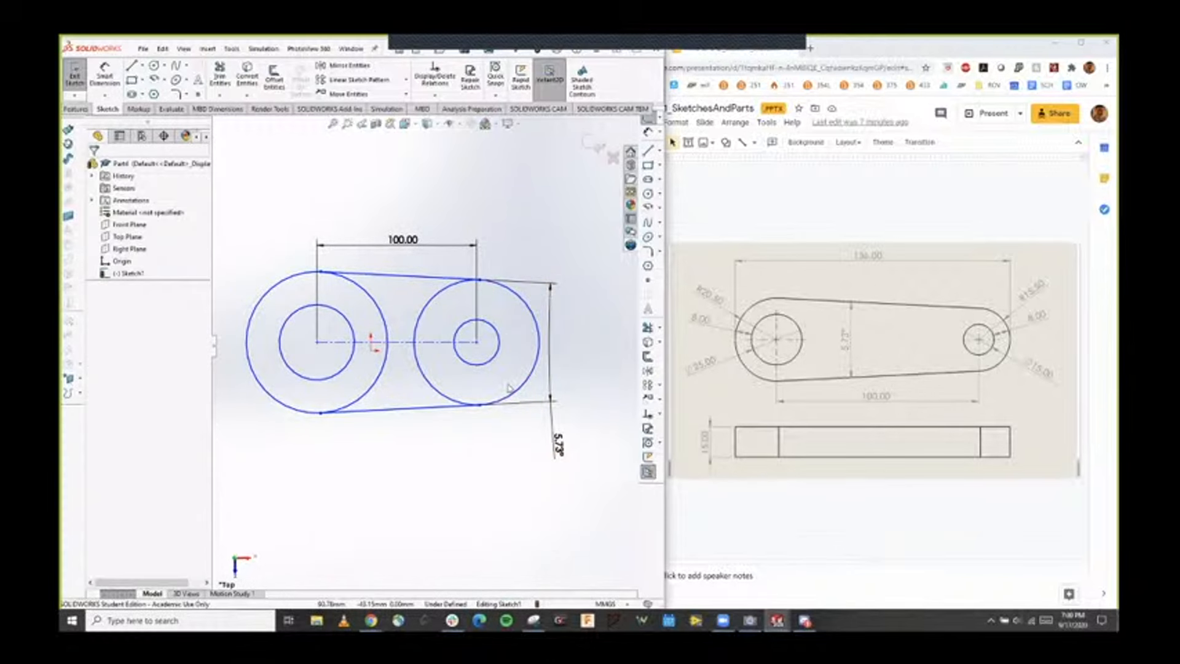
Reposition the 100 mm dimension just above the two circle pairs.
left_click(380, 251)
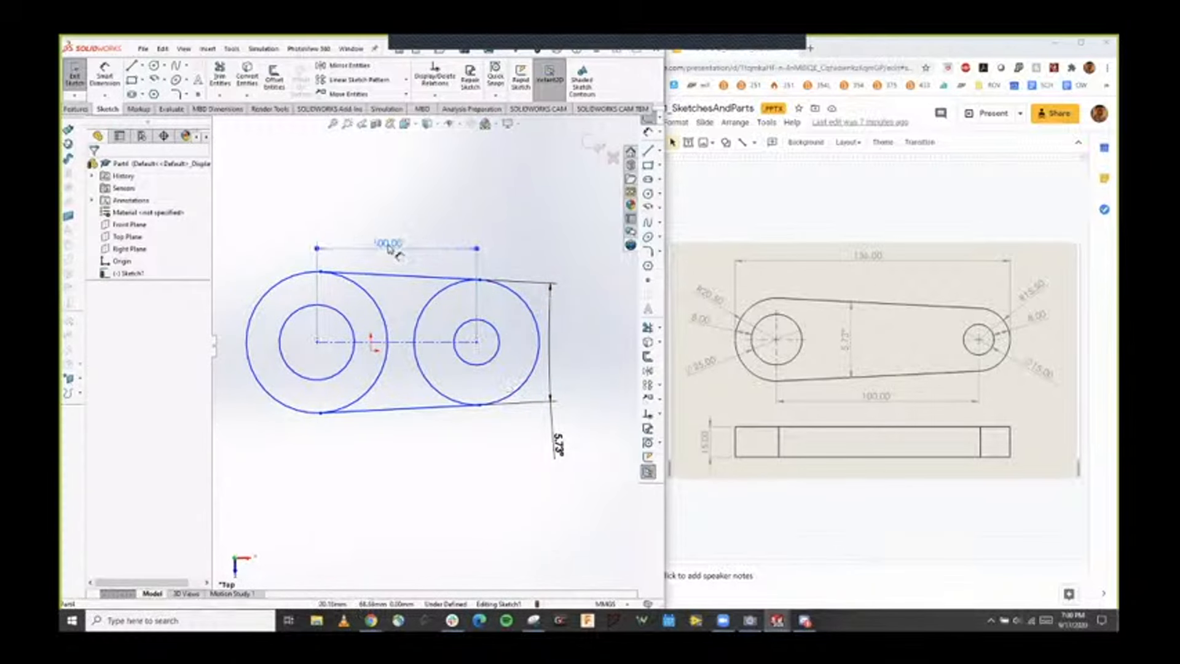
left_click(440, 209)
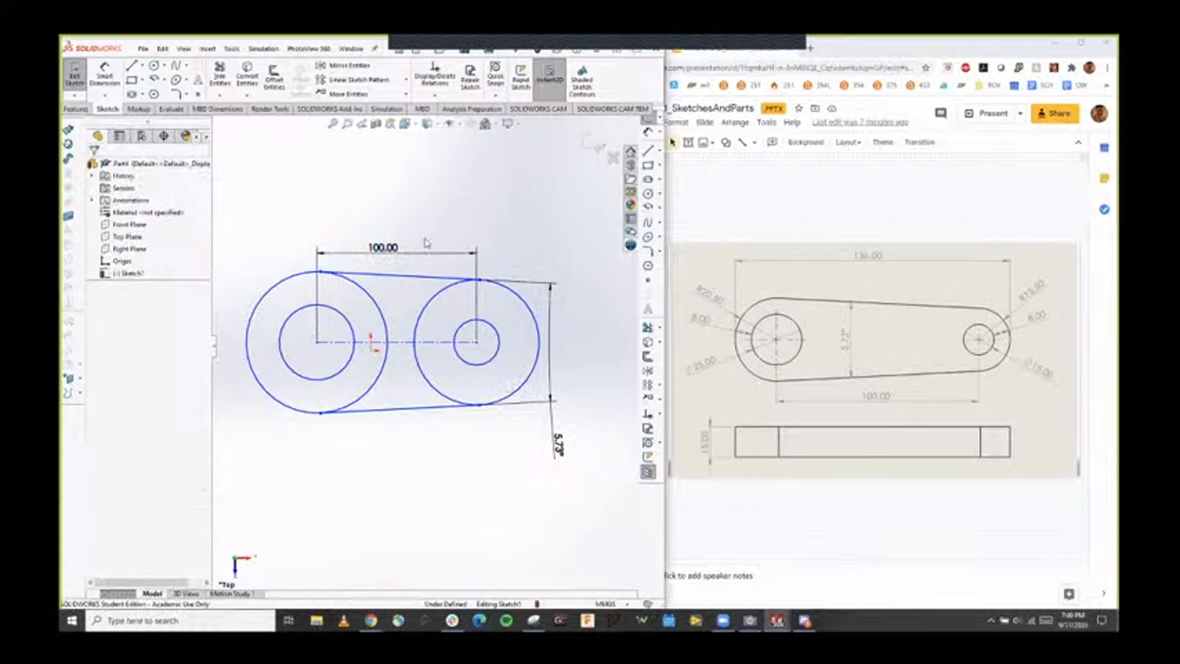
left_click(394, 252)
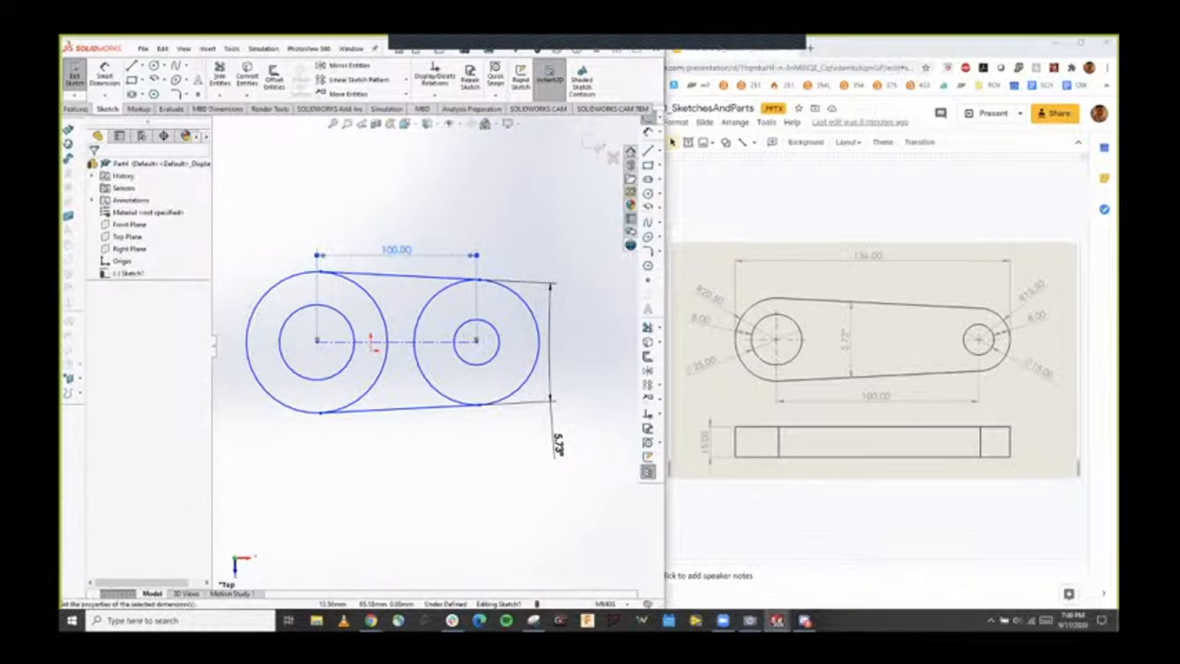
Make the centre point of the larger circle pair coincident with the sketch origin.
left_click_drag(477, 282, 481, 343)
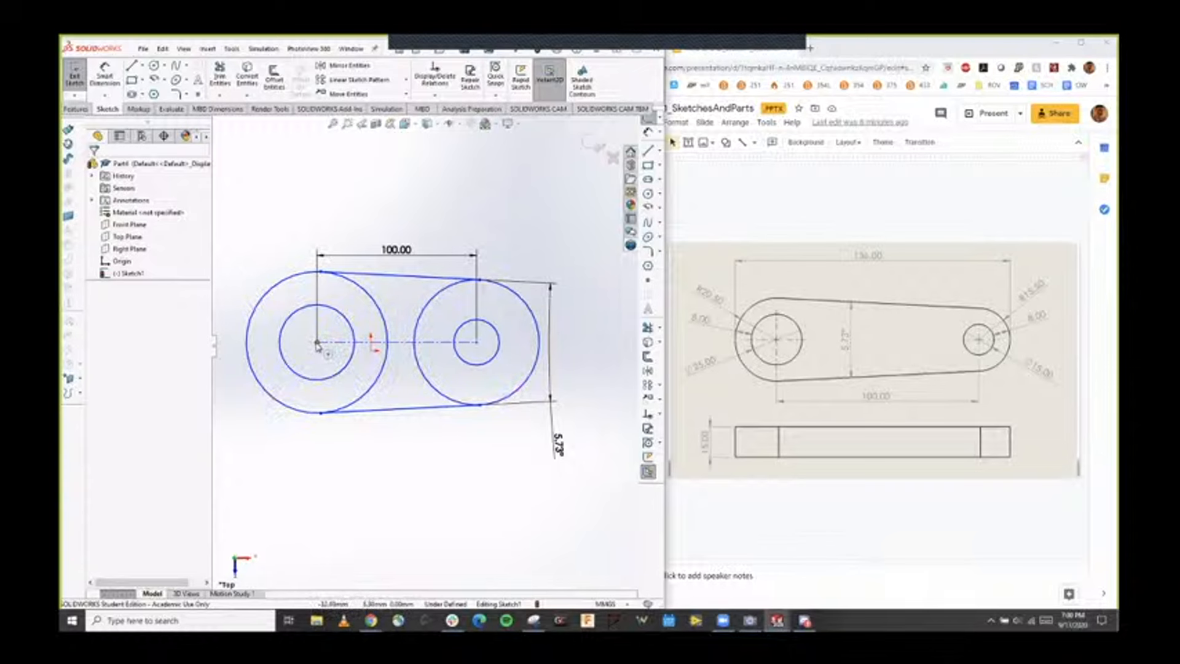
left_click_drag(317, 346, 371, 351)
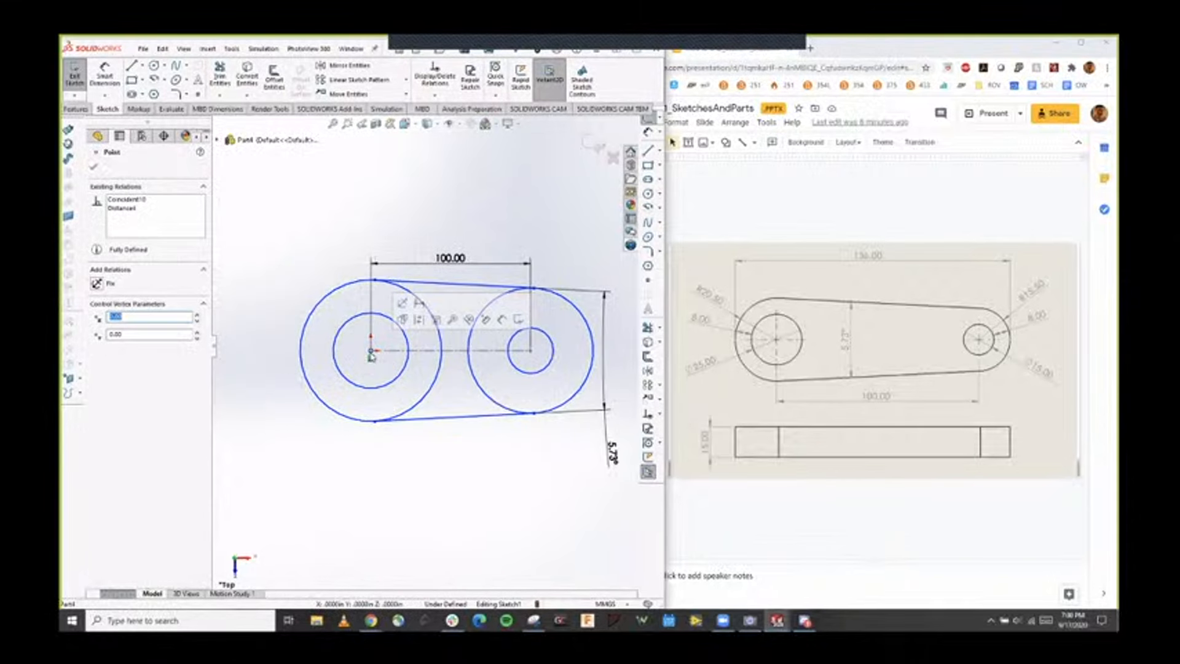
left_click(453, 485)
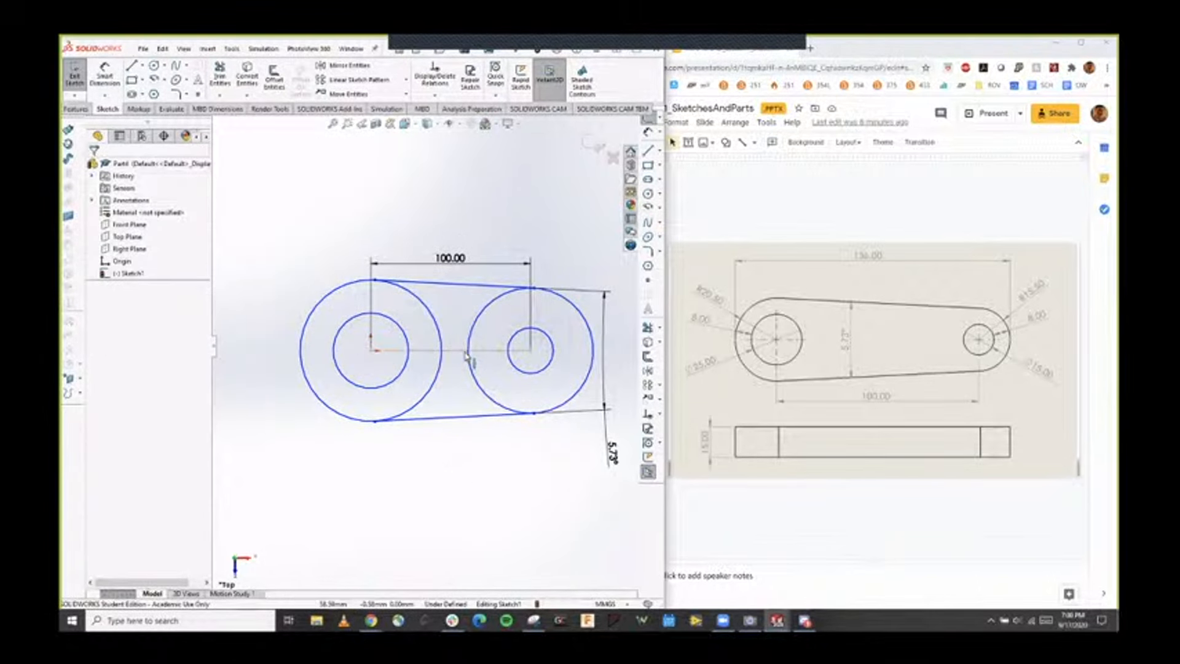
Reposition the 5.73° angle dimension between the two circle pairs.
scroll(477, 387, "up", 3)
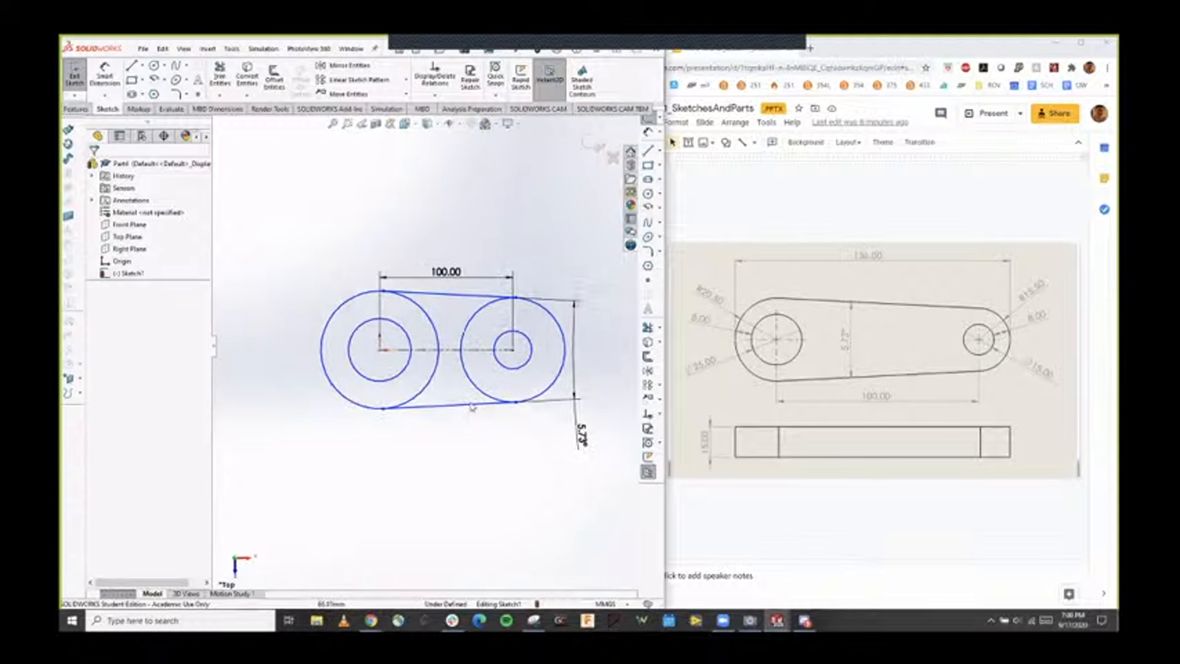
left_click_drag(573, 422, 456, 356)
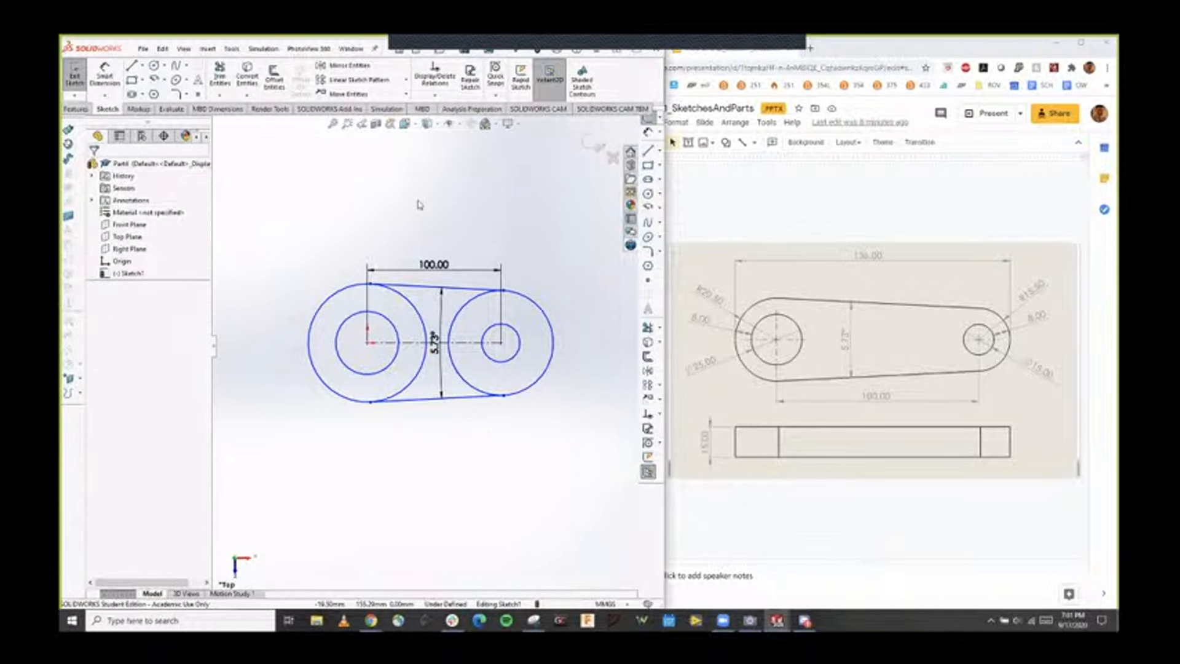
Dimension the larger pair's inner circle with a 25 mm diameter and place the dimension outside the circles.
left_click(108, 79)
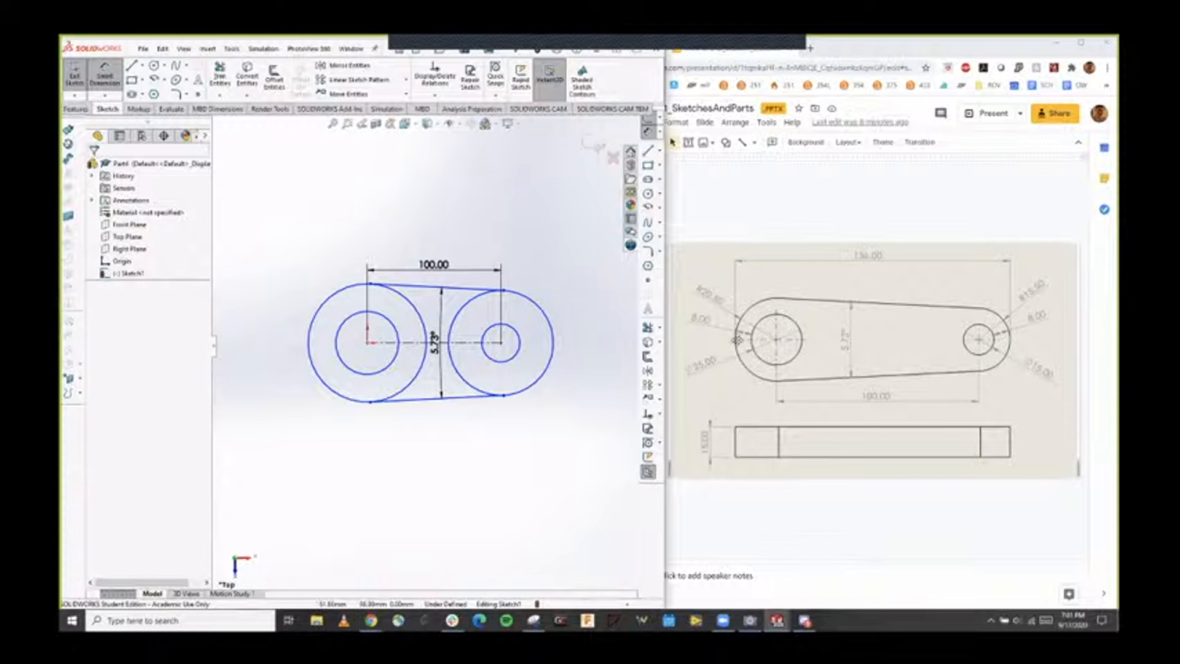
left_click(358, 315)
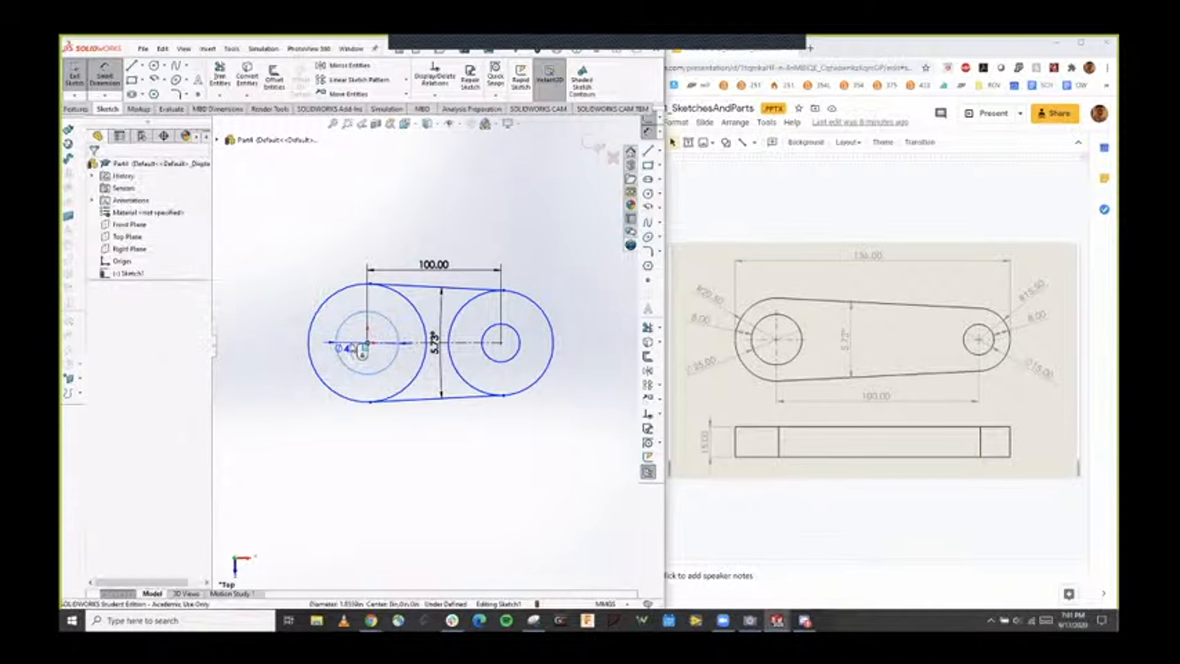
left_click(344, 345)
type("25")
key("Return")
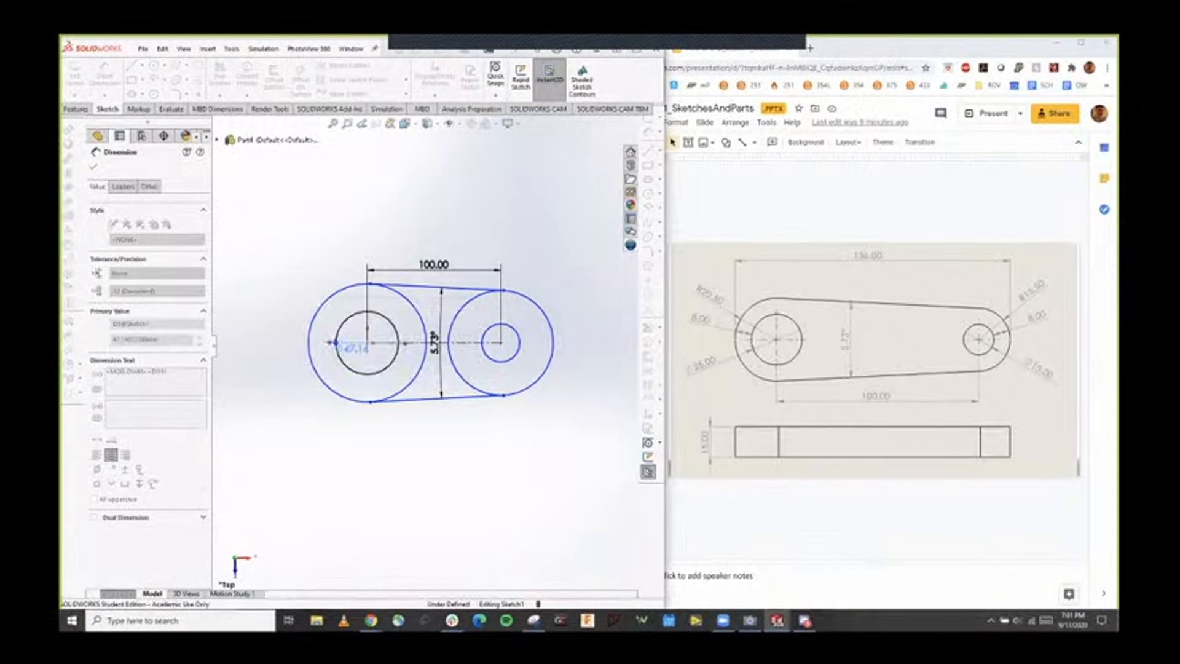
left_click_drag(359, 328, 295, 423)
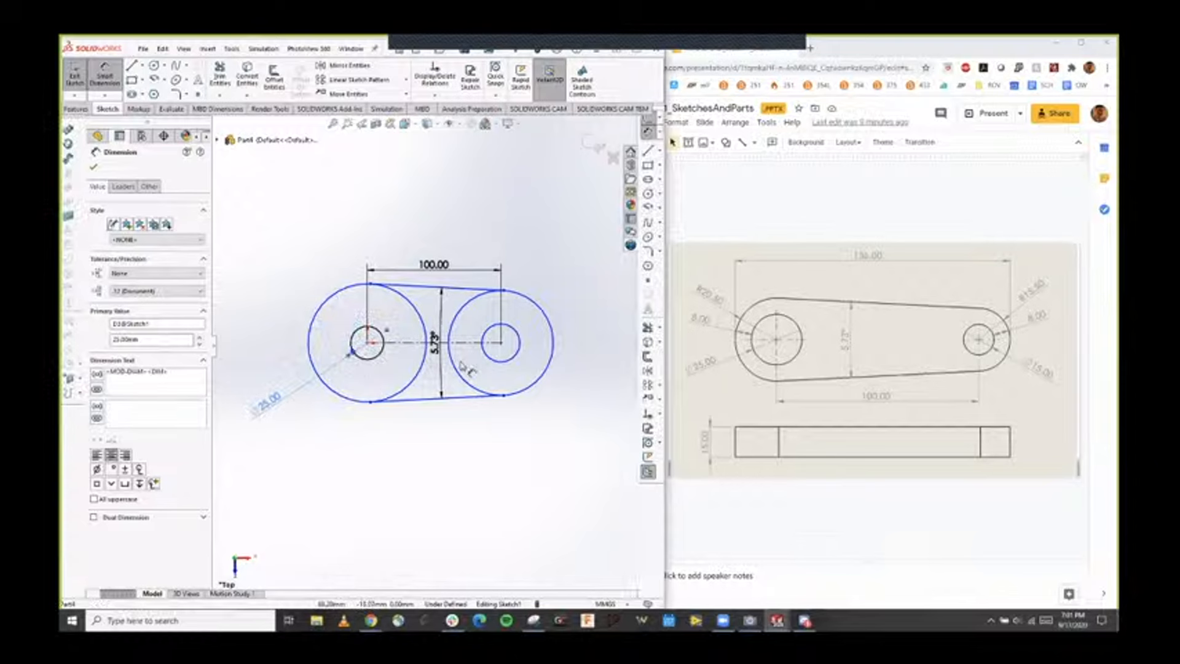
Dimension the smaller pair's inner circle with a 15 mm diameter, placing the dimension below the profile.
left_click(516, 362)
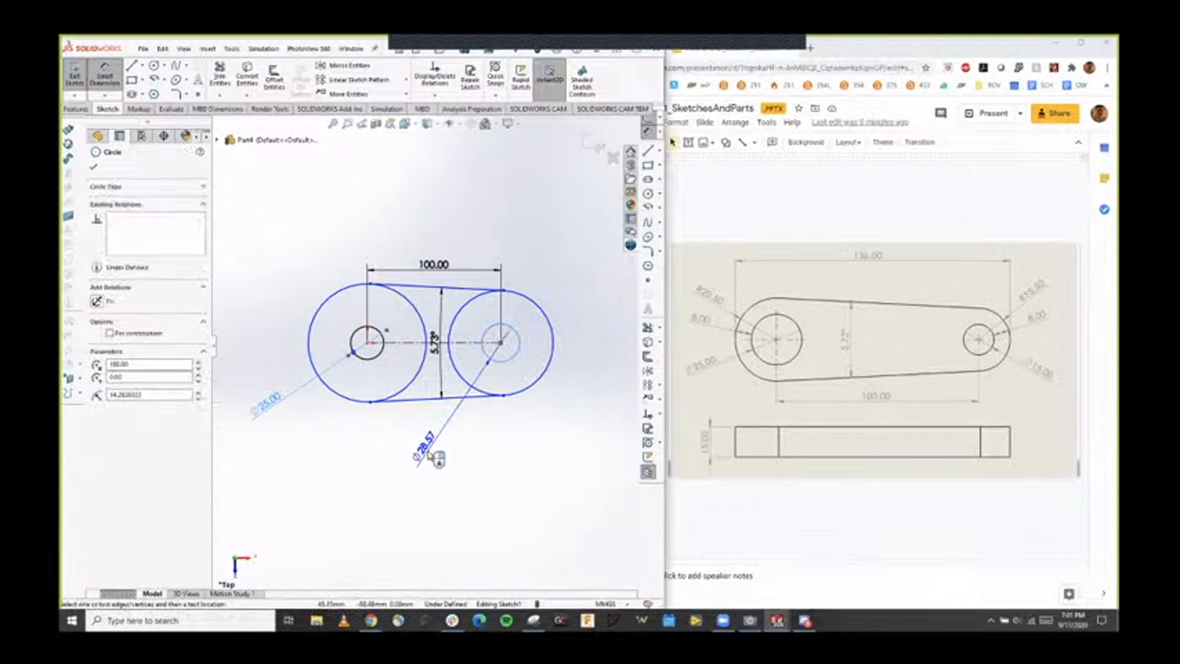
left_click(418, 447)
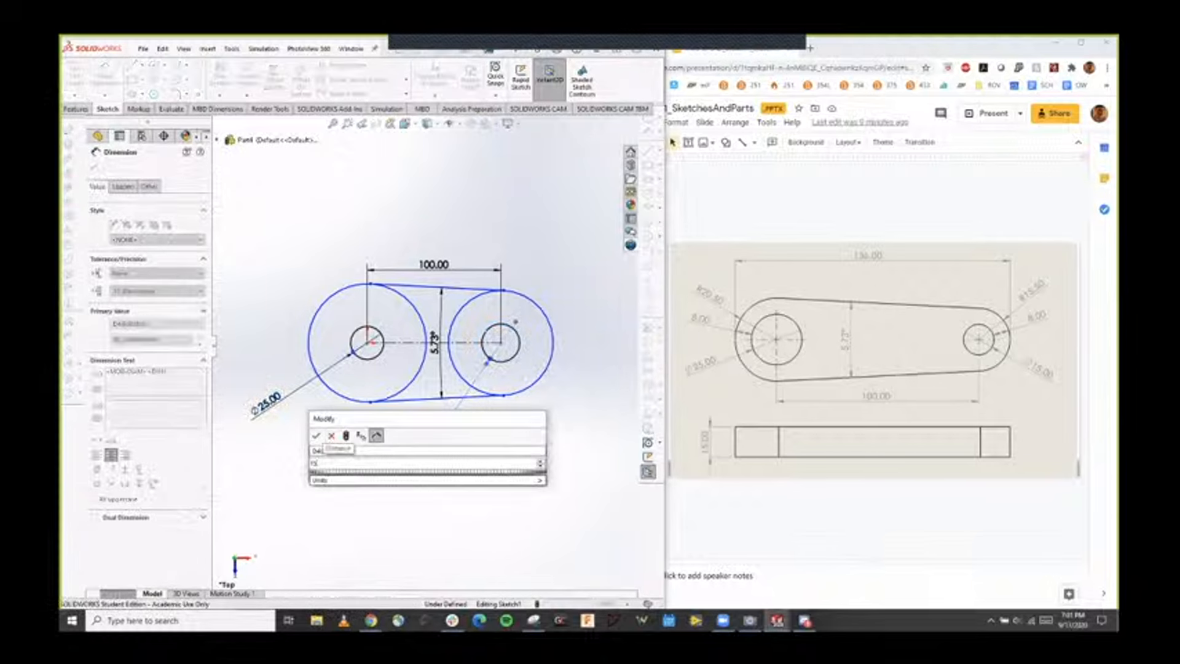
type("15")
key("Return")
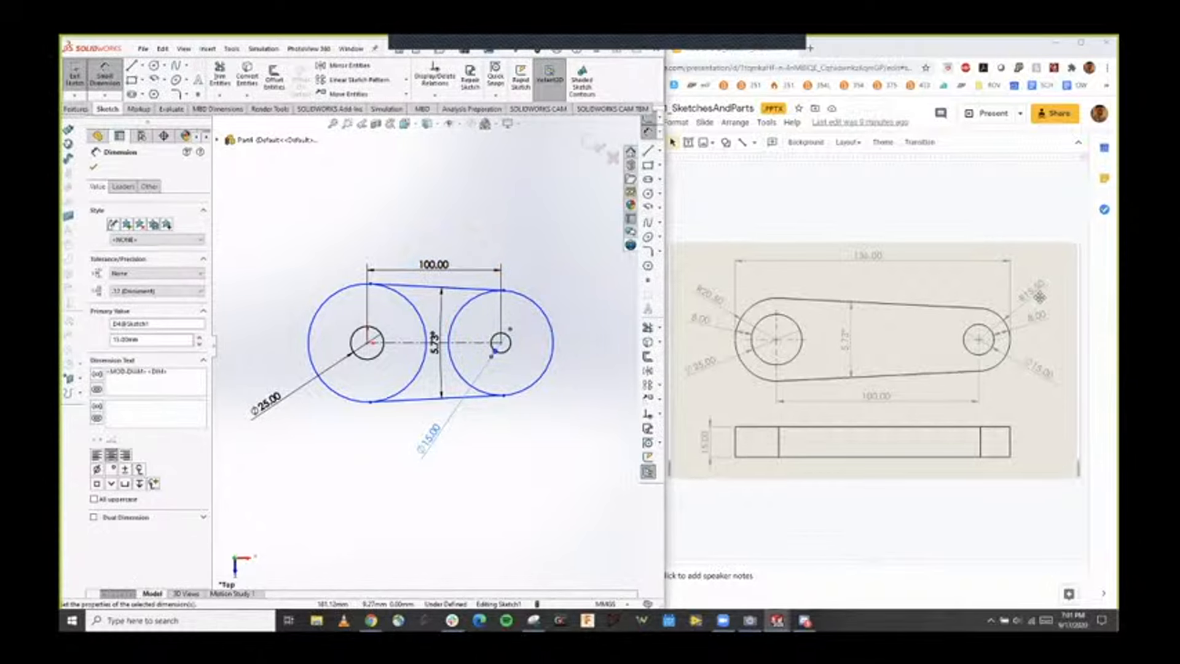
Dimension the smaller pair's outer circle with a 31 mm diameter, placing the dimension beside the circle.
left_click(528, 300)
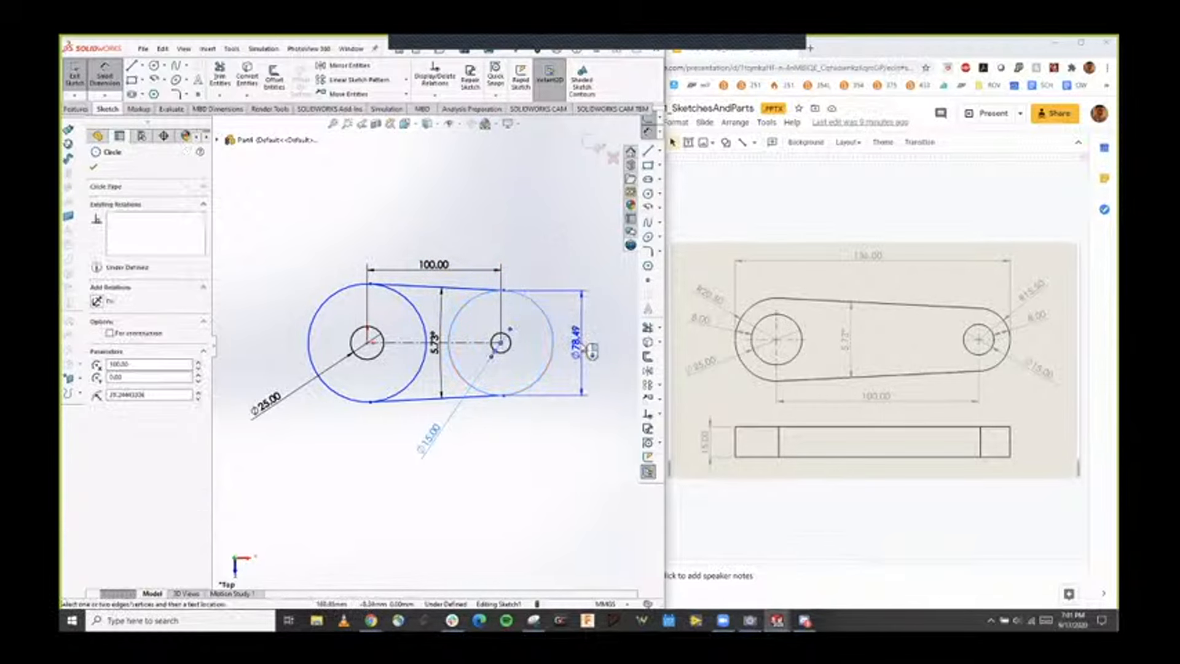
left_click(585, 345)
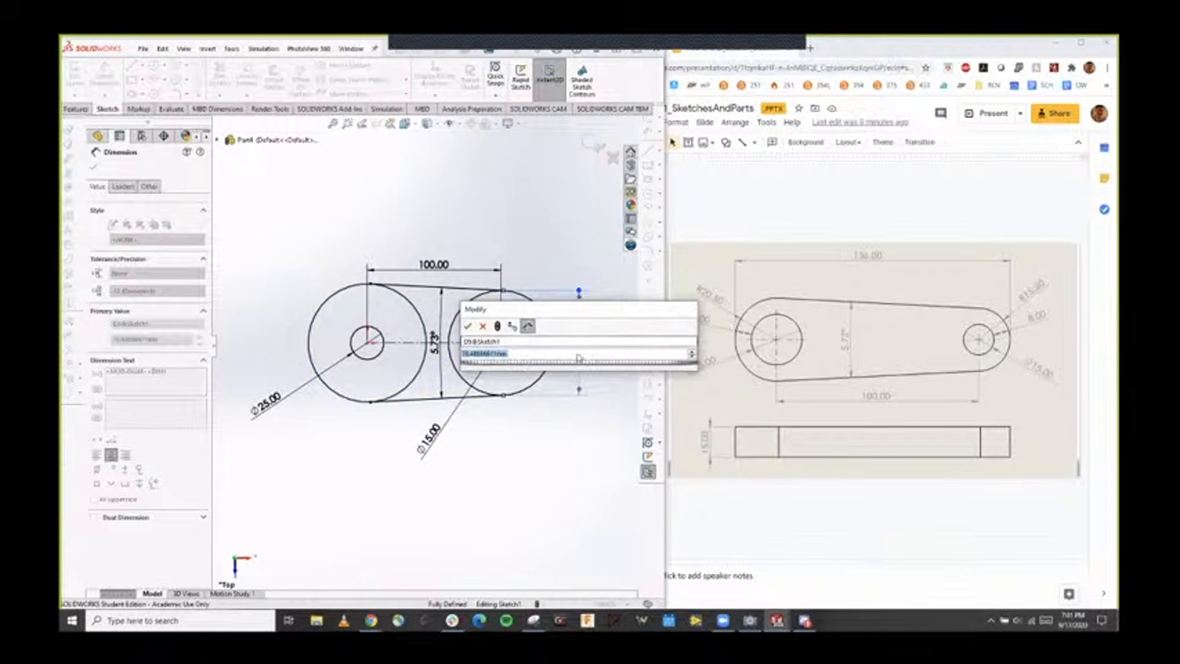
type("31mm")
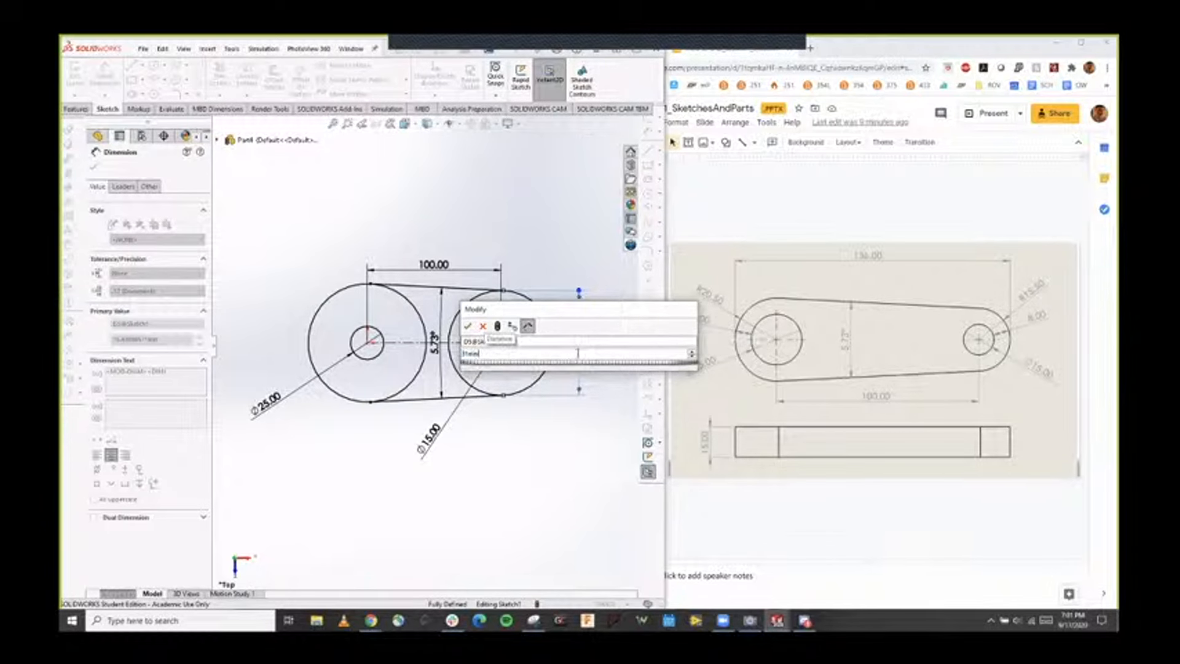
key("Return")
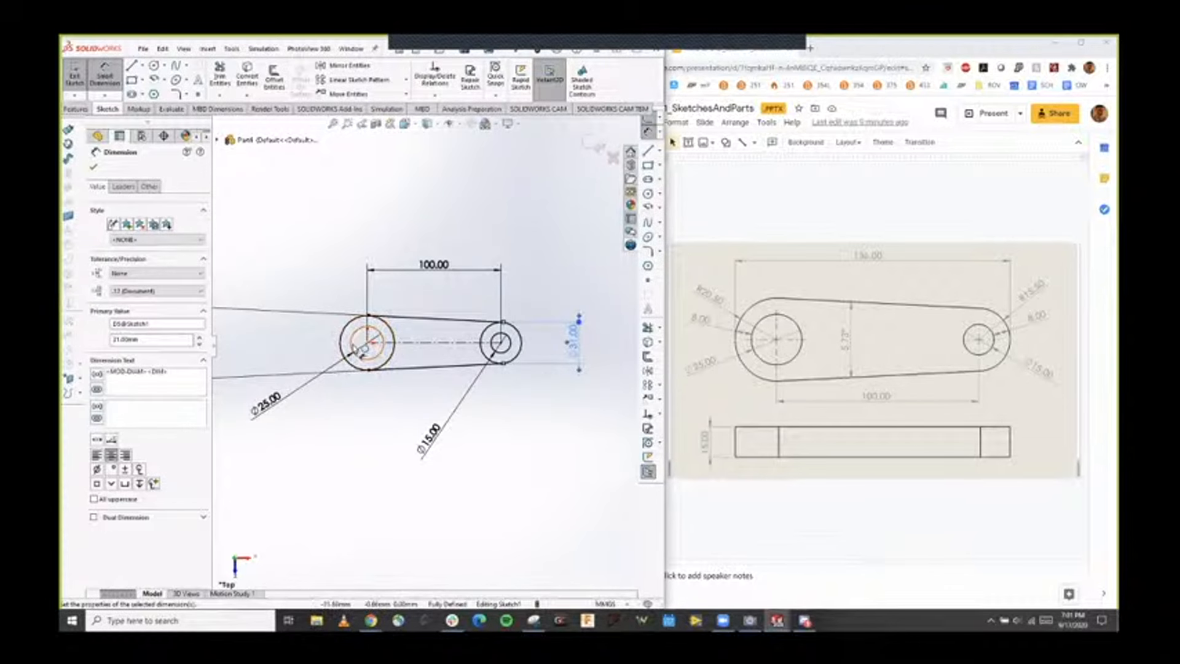
Move the 5.73° angle dimension back between the two circle pairs, near the middle of the link.
scroll(434, 378, "up", 3)
scroll(424, 372, "up", 5)
key("Escape")
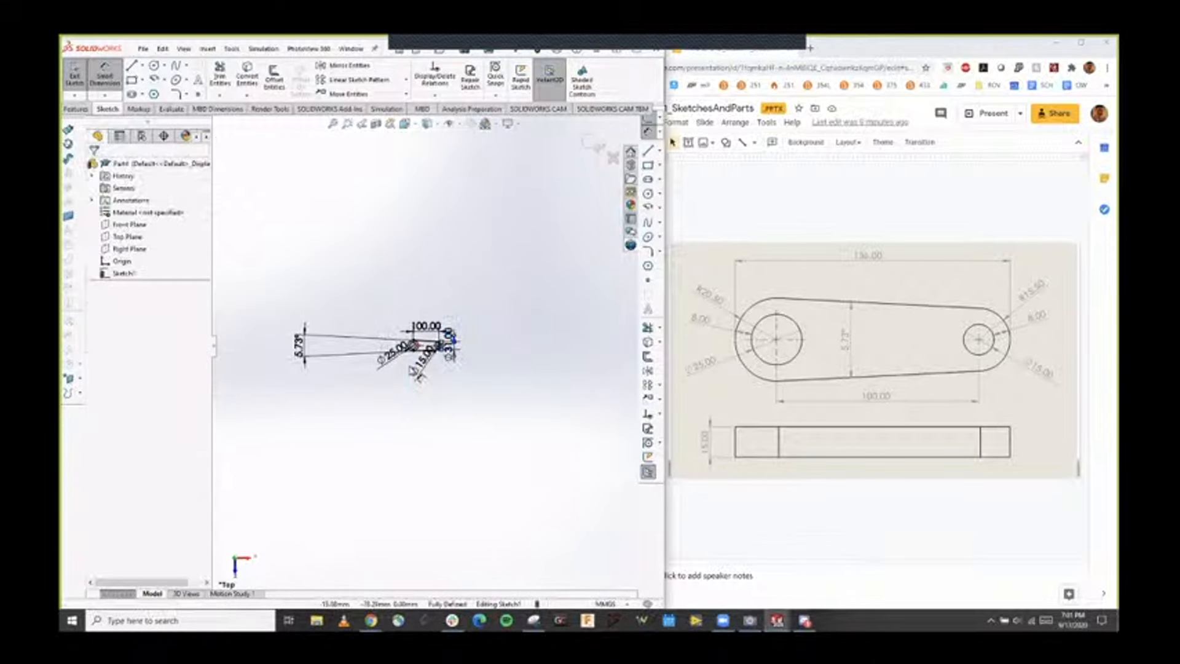
left_click_drag(367, 352, 429, 345)
scroll(431, 348, "down", 1)
scroll(412, 347, "down", 6)
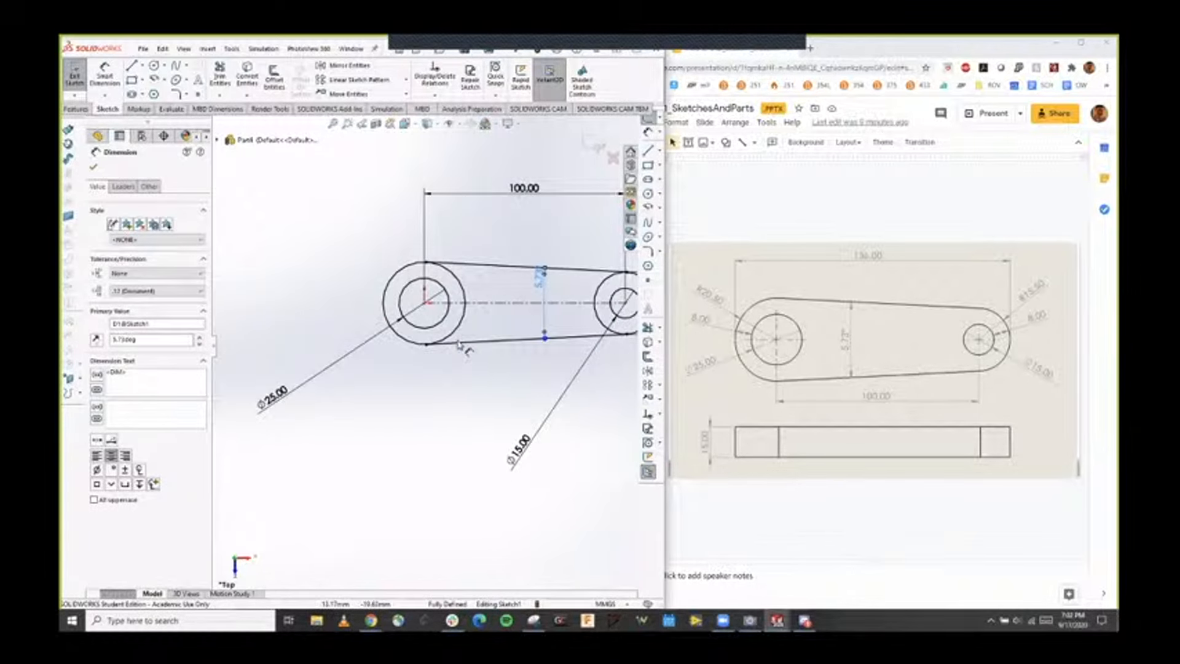
left_click_drag(536, 301, 514, 296)
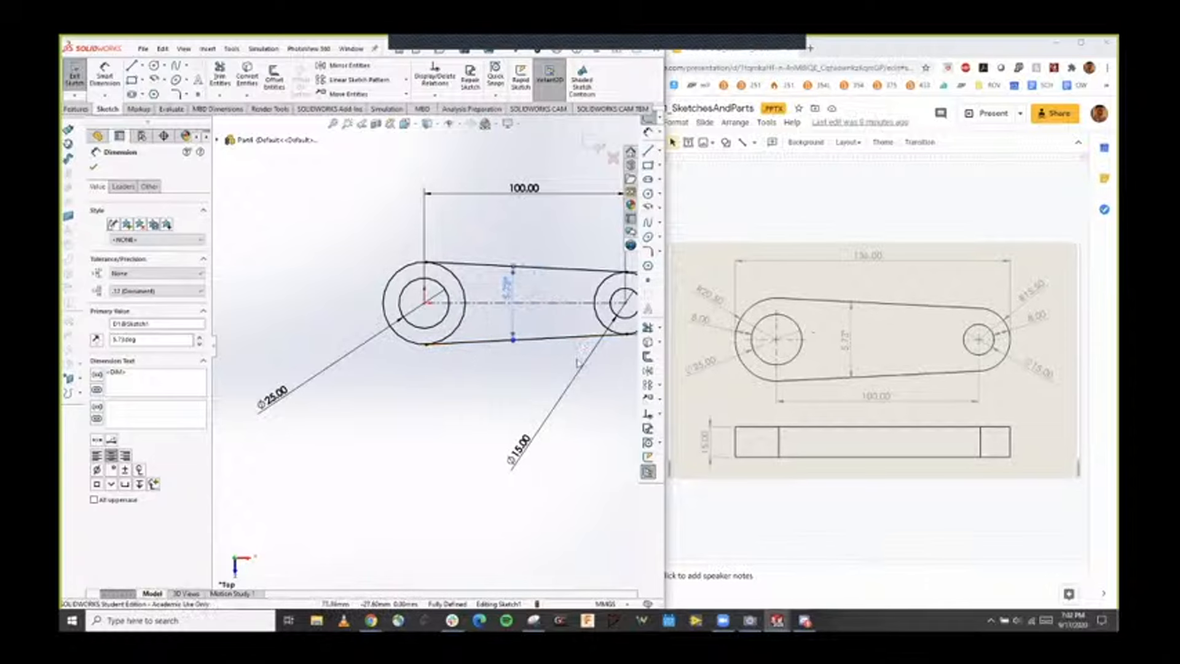
Move the 25 mm and 15 mm diameter dimensions closer to their circles, just below the profile.
scroll(425, 348, "up", 1)
left_click_drag(316, 387, 382, 350)
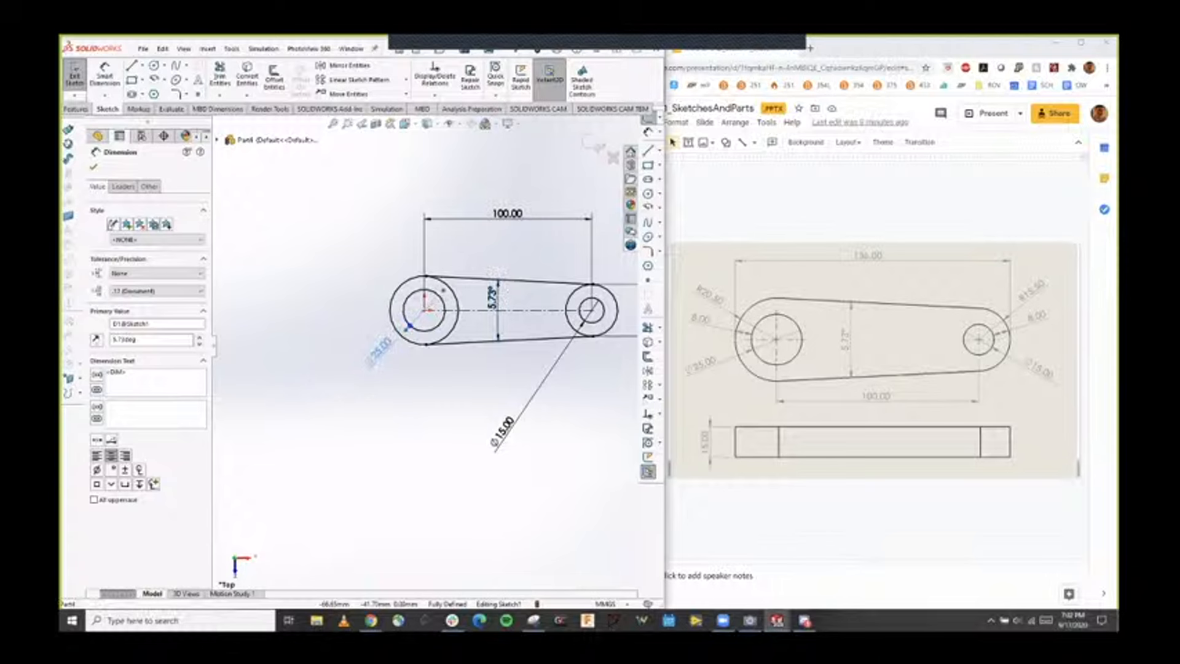
left_click_drag(503, 432, 557, 367)
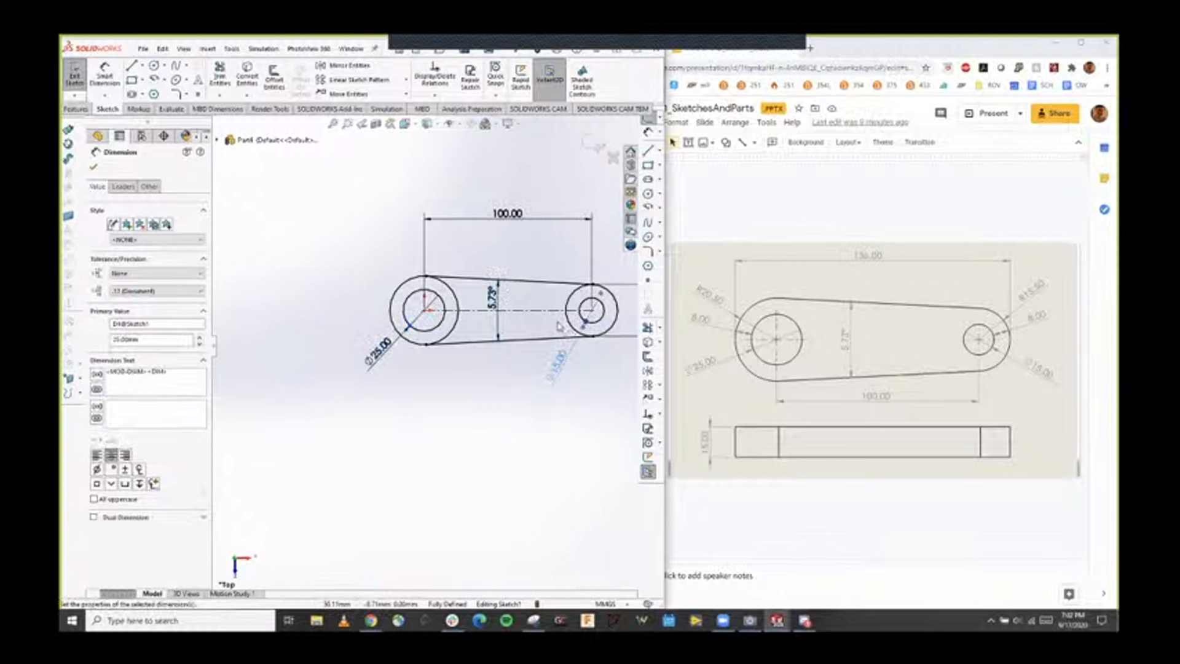
middle_click_drag(581, 279, 505, 295, "ctrl")
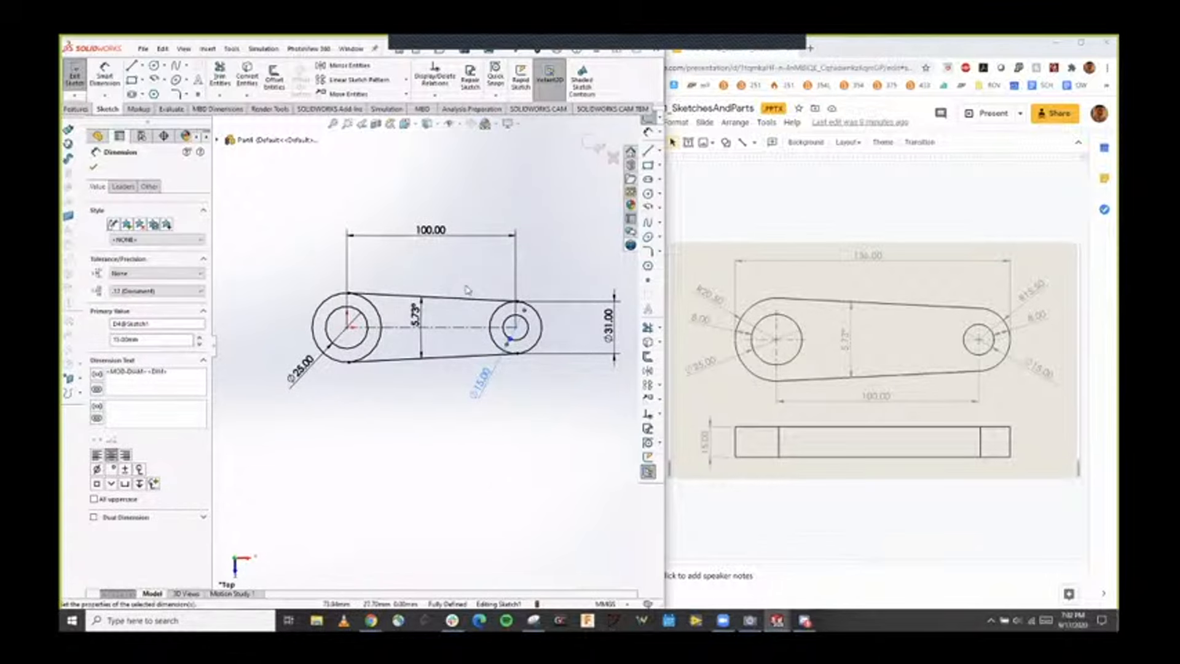
scroll(467, 289, "down", 1)
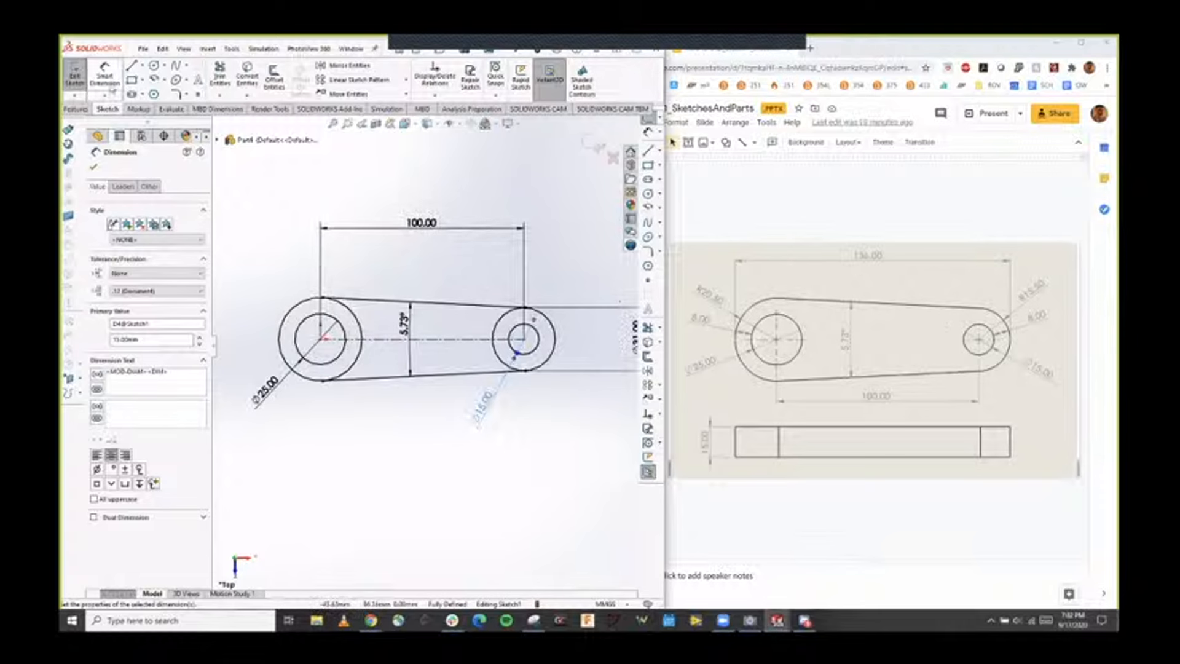
left_click(111, 80)
left_click(291, 310)
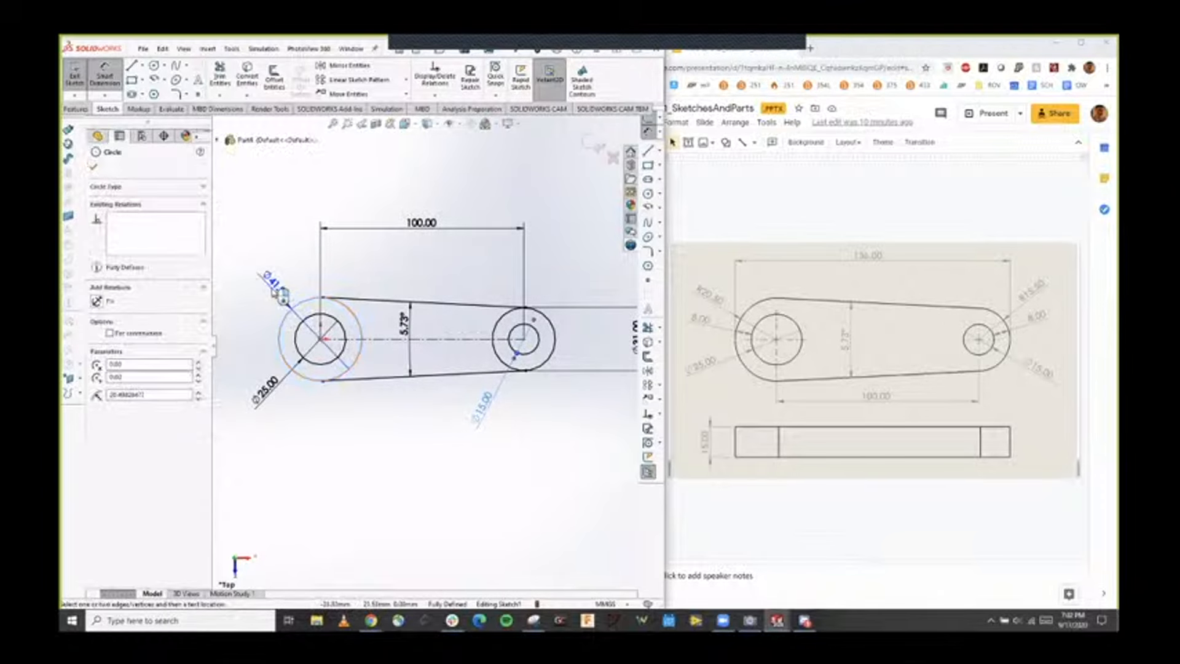
left_click(284, 299)
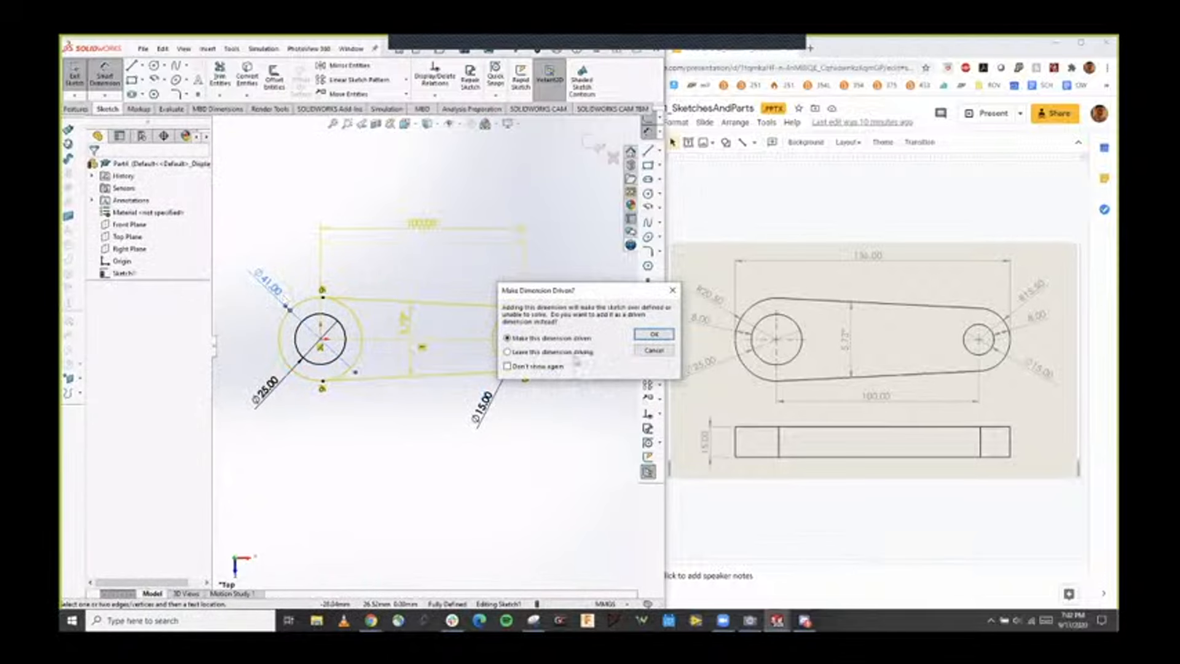
left_click(653, 354)
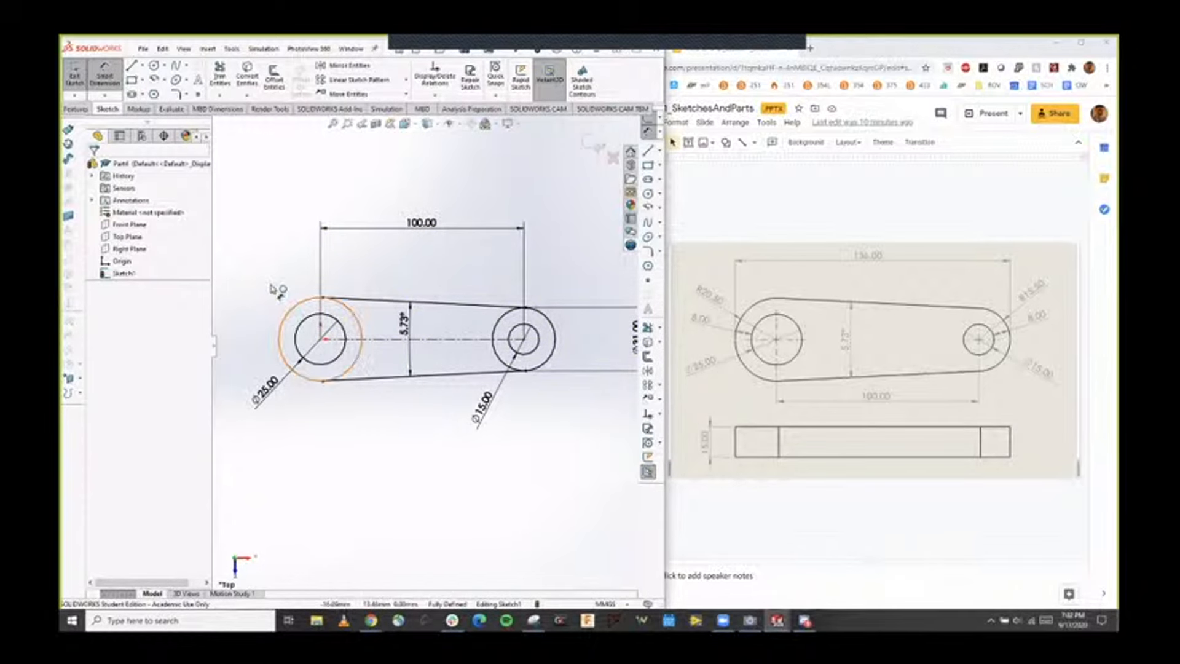
Add a diameter dimension to the larger pair's outer circle and leave it as a driving dimension.
left_click(291, 313)
left_click(269, 283)
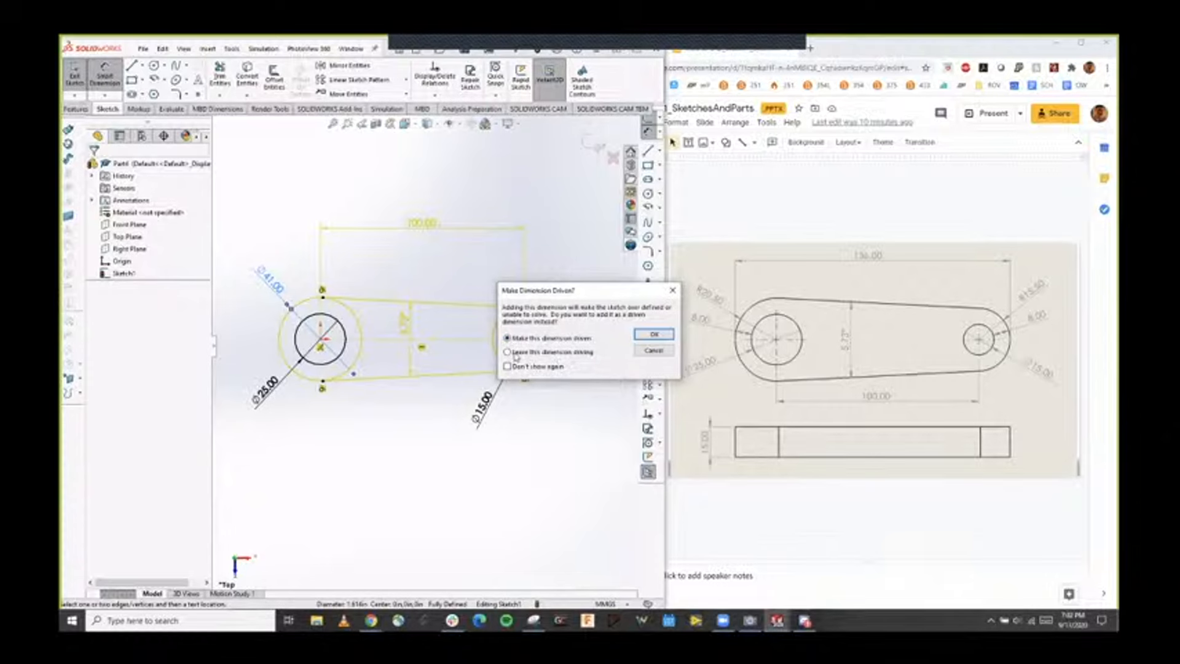
left_click(653, 336)
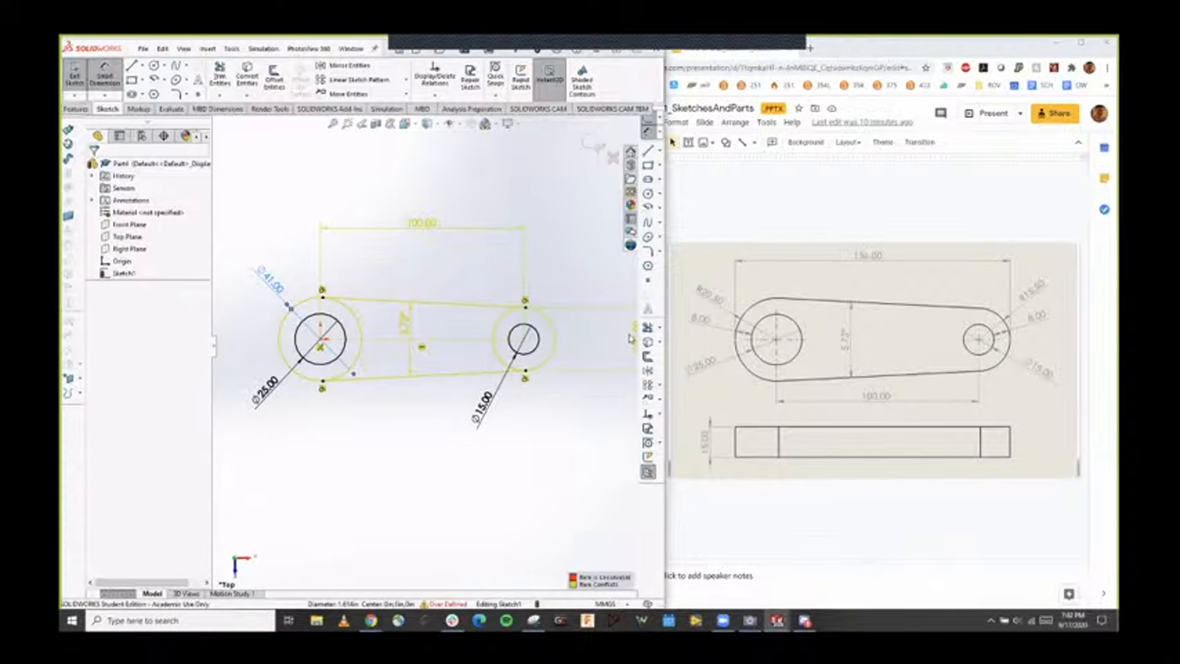
left_click(255, 305)
scroll(427, 349, "up", 2)
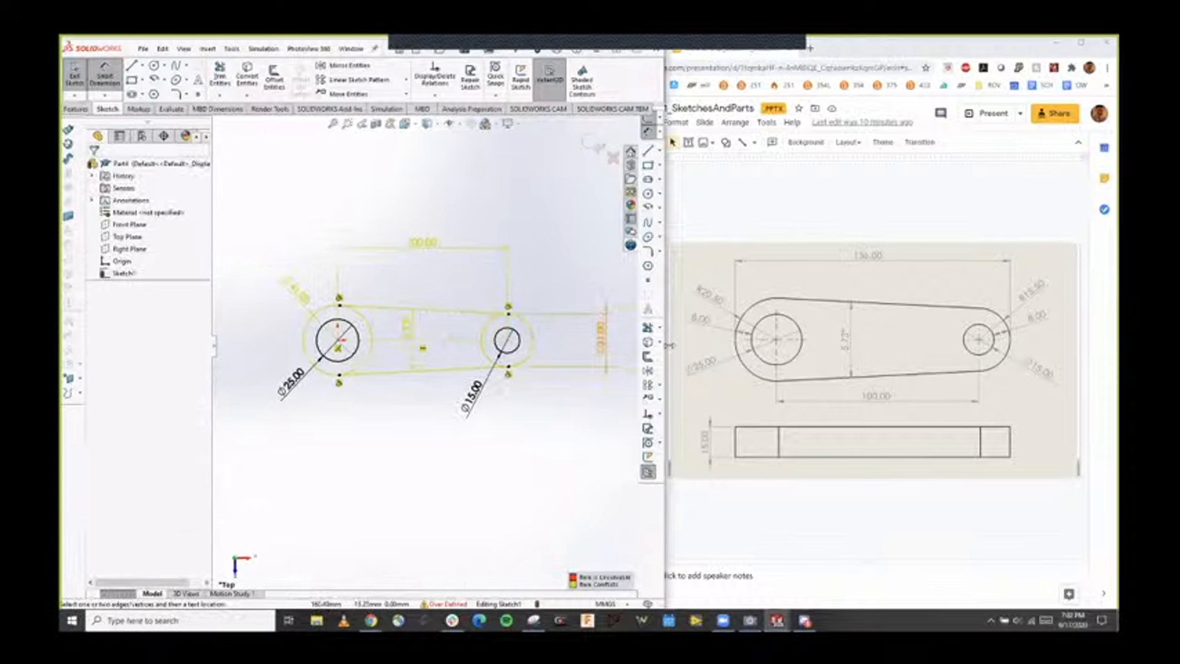
Enable dual dimension display for the larger outer circle's diameter and make that dimension driven.
right_click(297, 297)
left_click(294, 292)
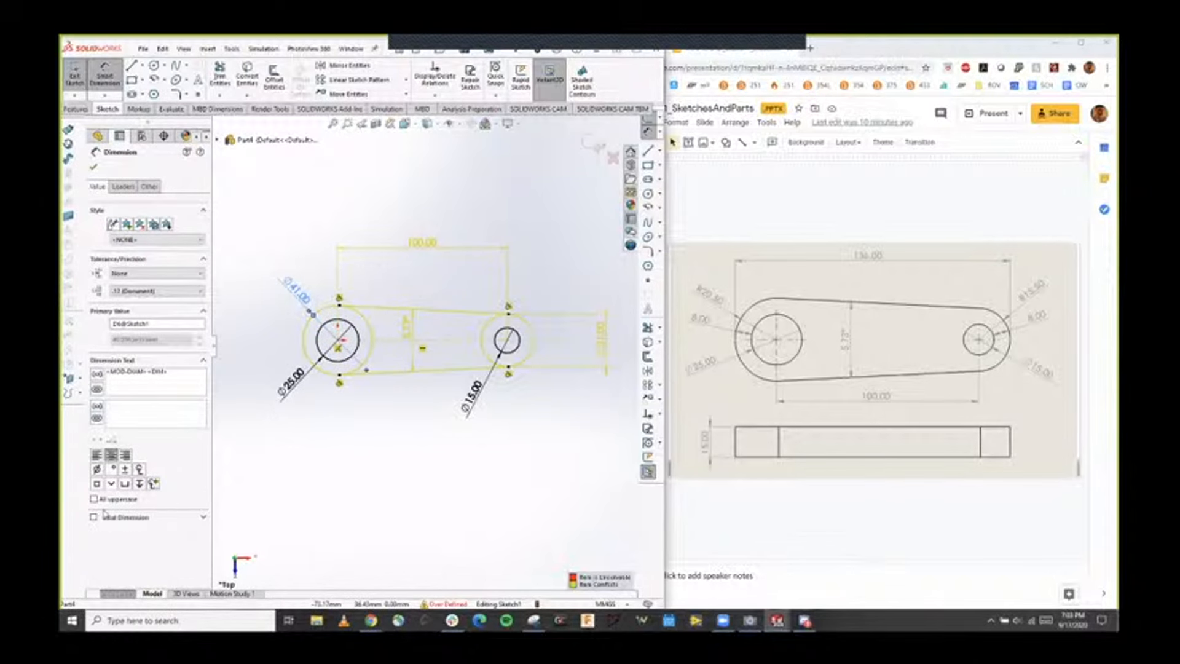
left_click(113, 520)
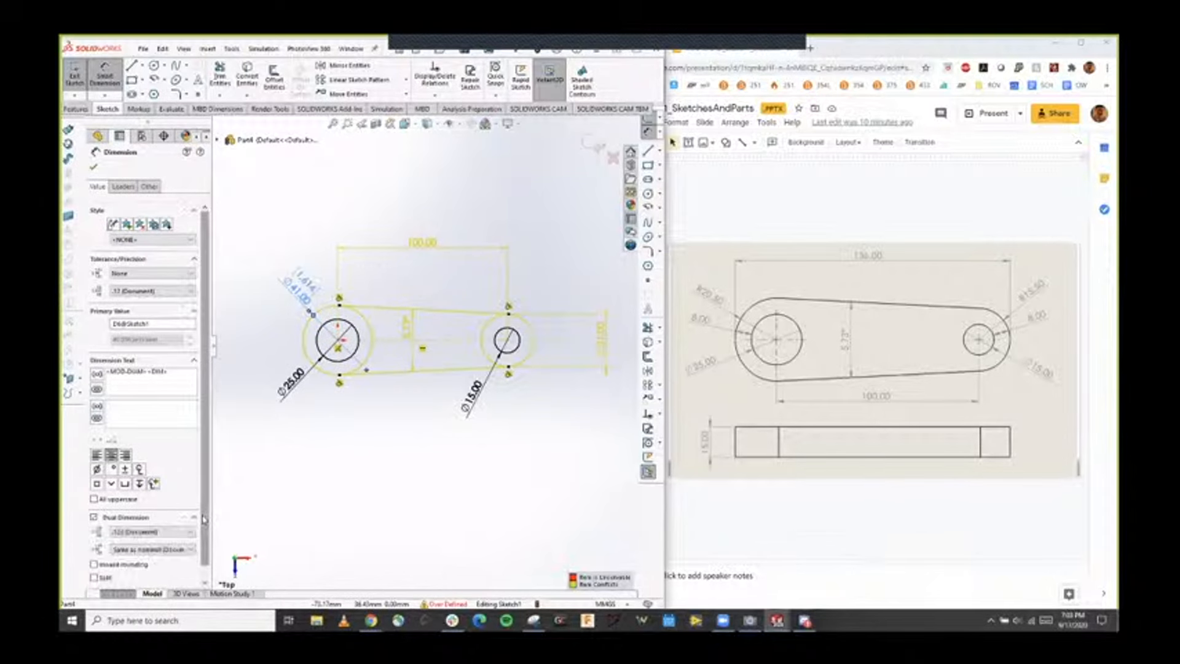
left_click(150, 187)
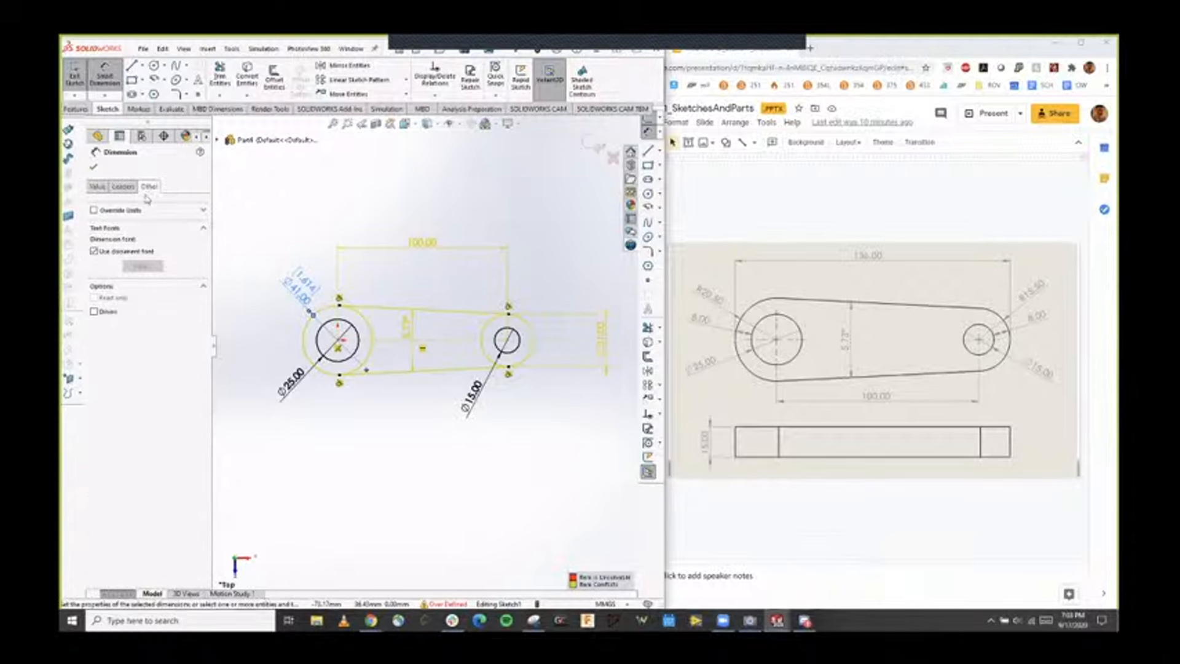
left_click(95, 313)
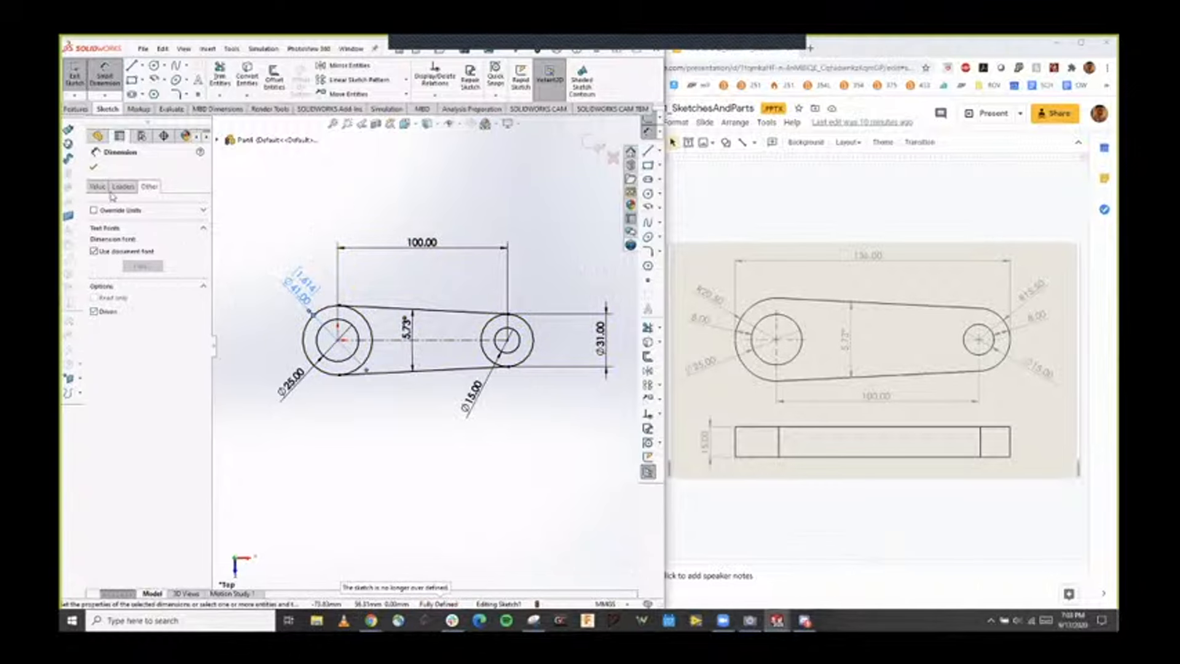
left_click(94, 166)
Reposition the larger outer circle's diameter dimension beside the link, just above the 25 mm dimension.
scroll(314, 304, "down", 2)
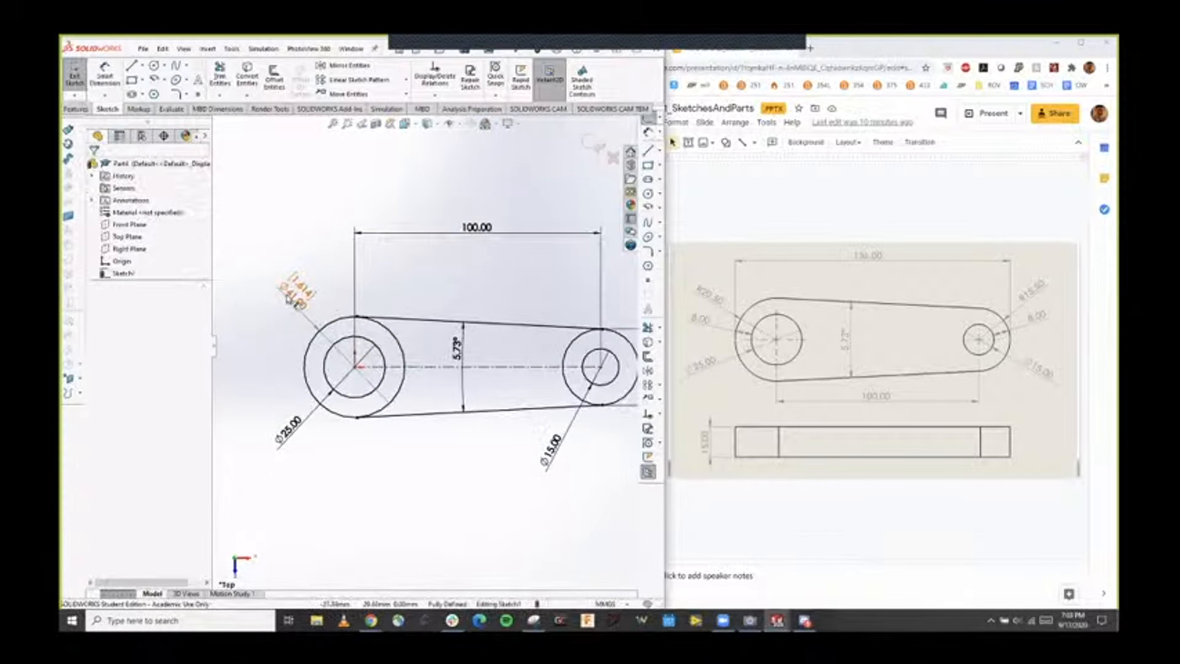
left_click_drag(289, 300, 264, 407)
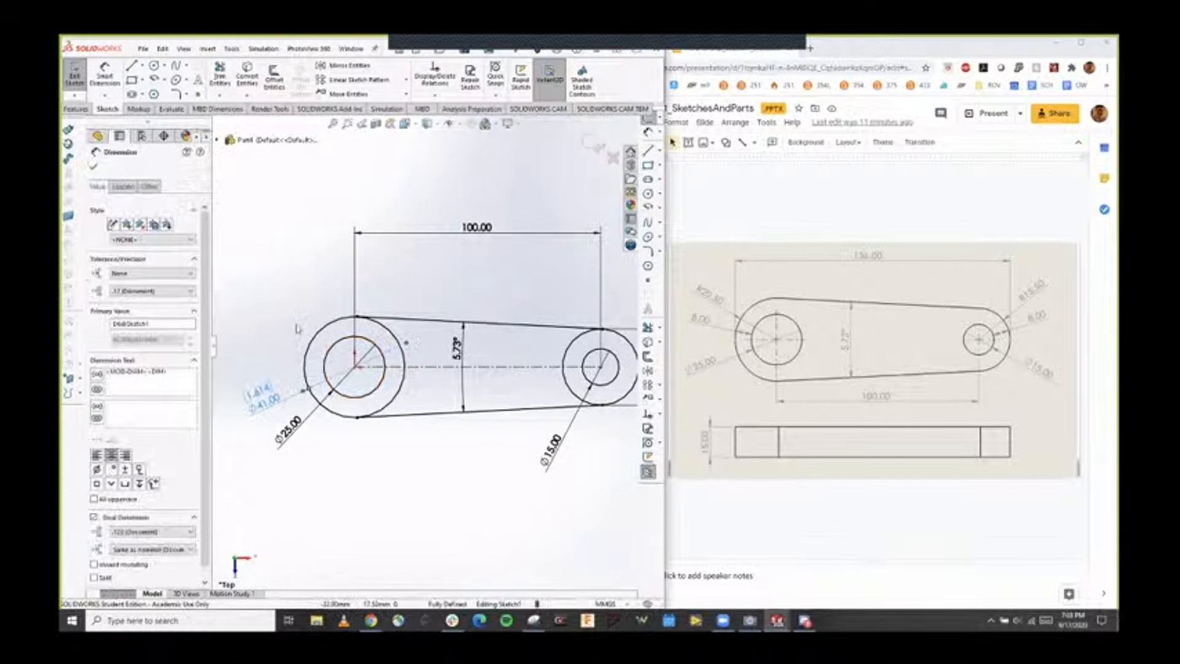
scroll(425, 346, "up", 1)
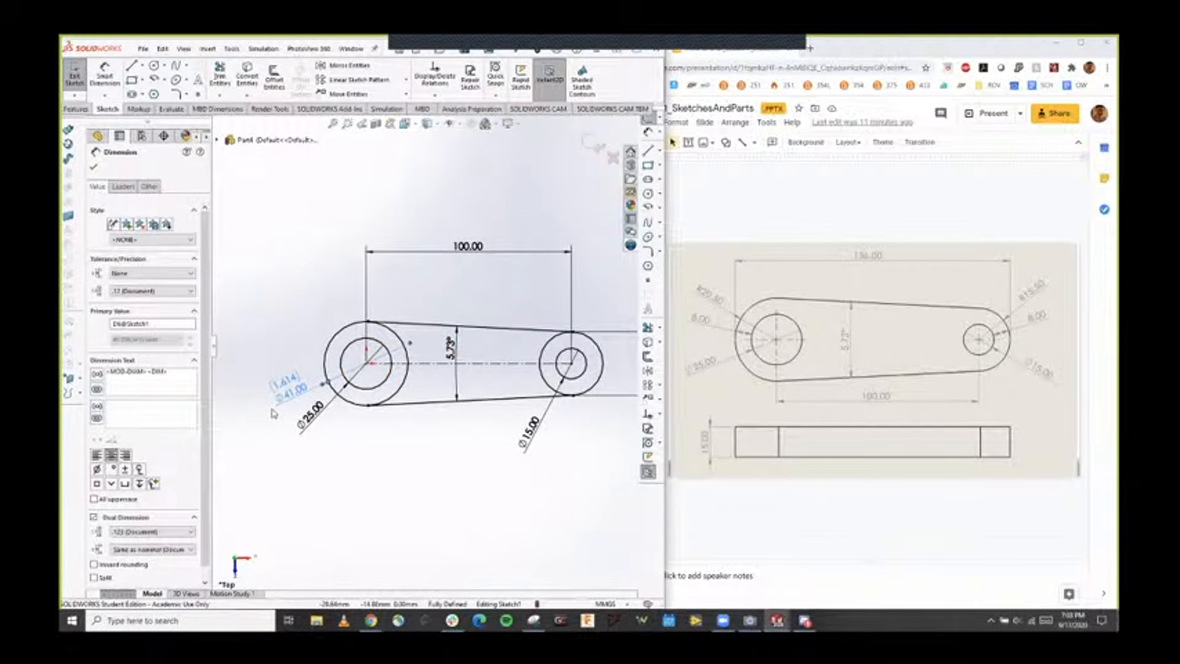
left_click(292, 409)
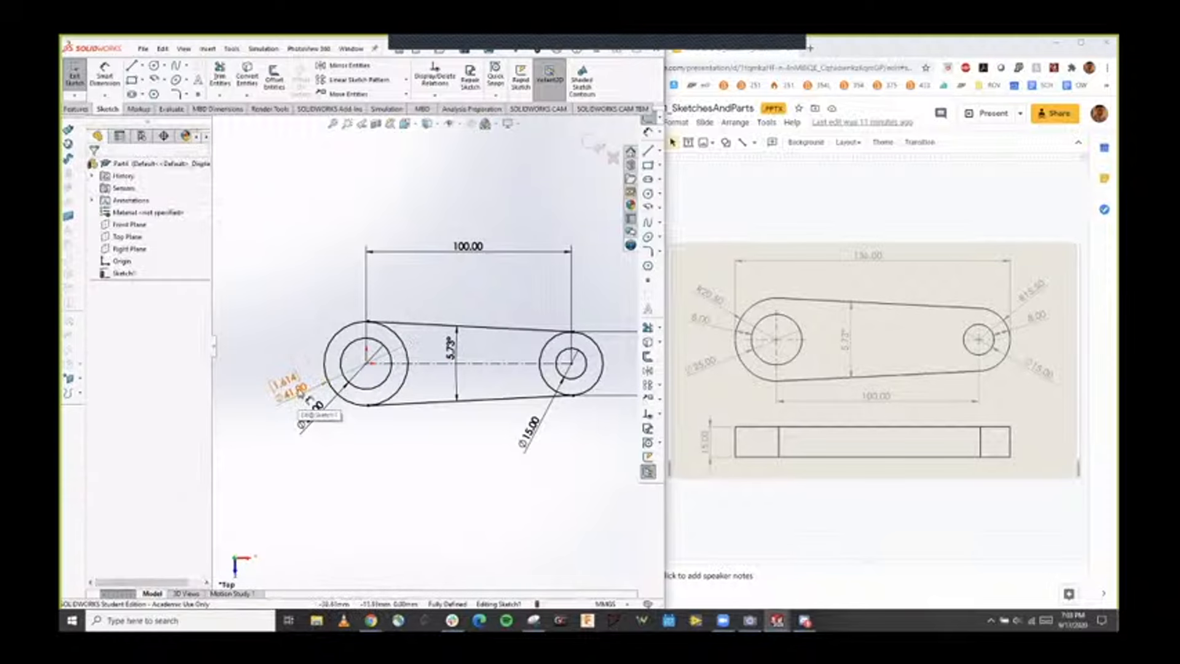
Try a 16 mm diameter for the smaller pair's inner circle and undo the change.
left_click(533, 428)
double_click(533, 429)
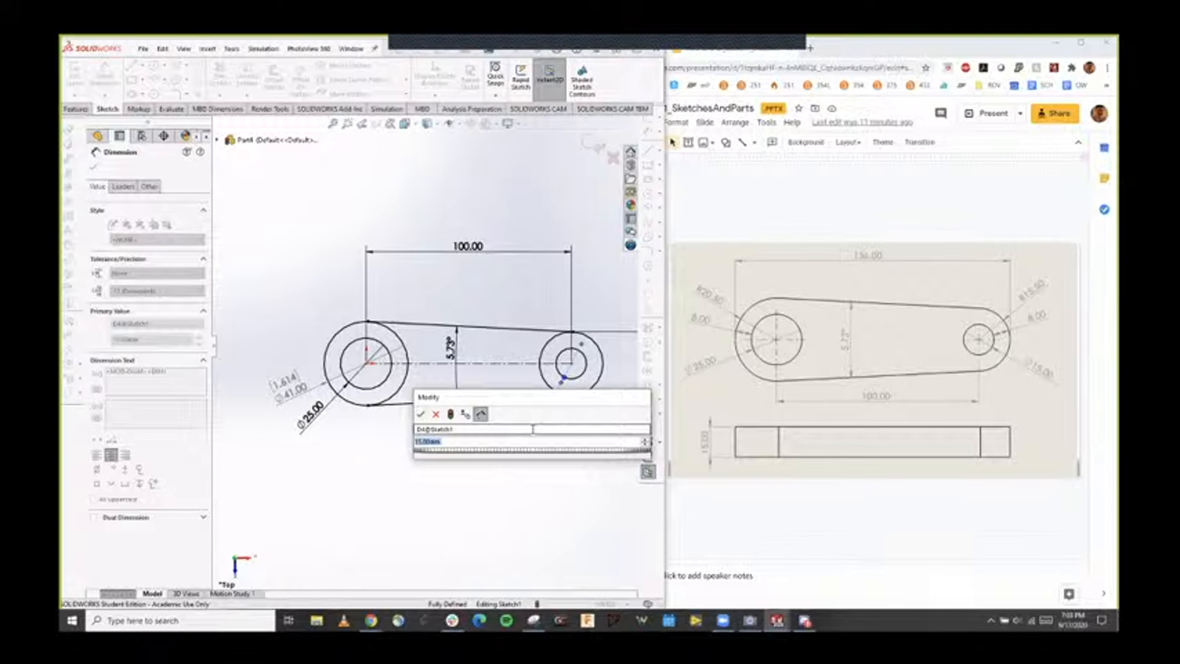
type("16")
key("Return")
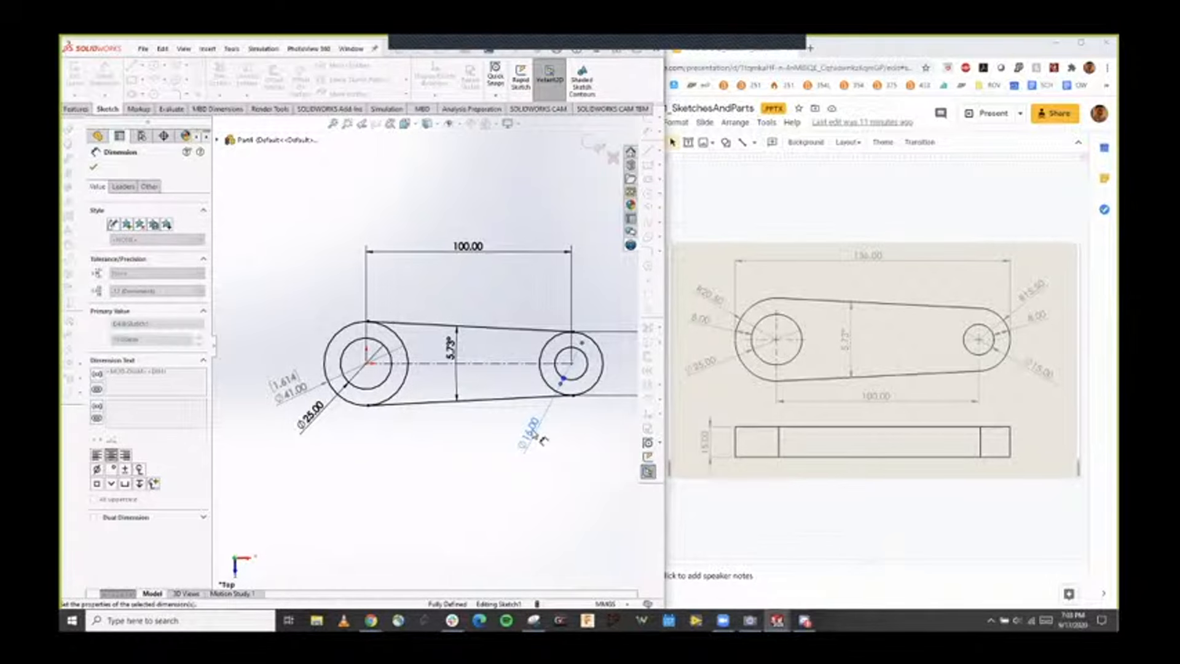
key("ctrl+z")
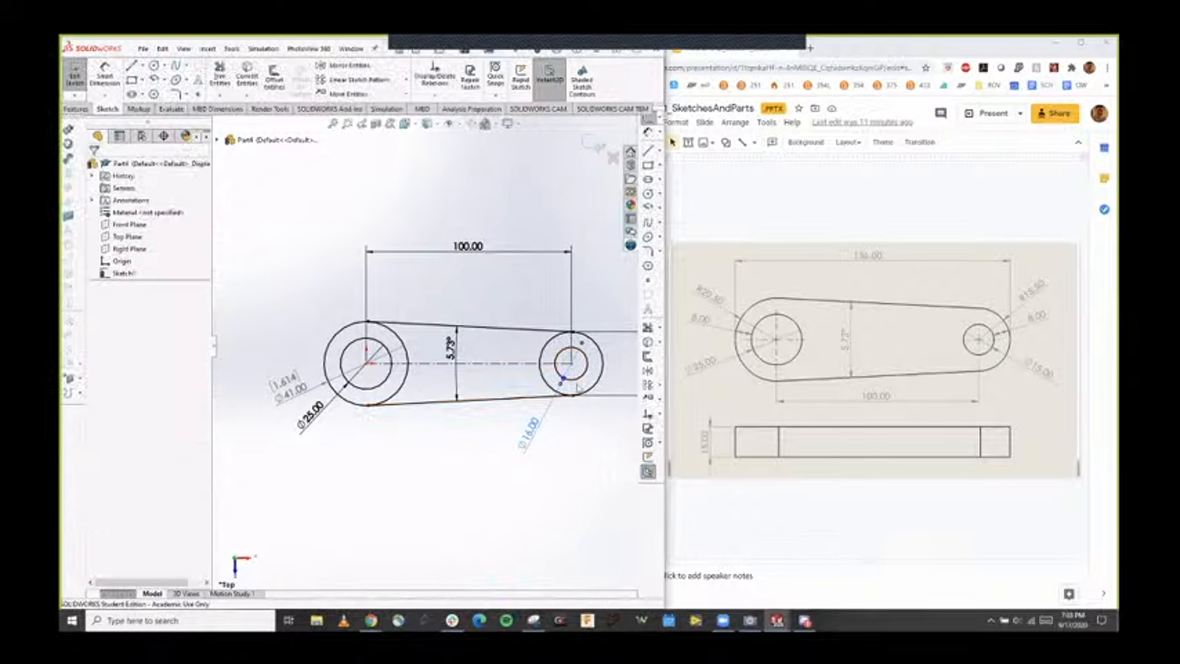
Try a 32 mm diameter for the smaller pair's outer circle and restore it to 31 mm.
scroll(629, 399, "up", 2)
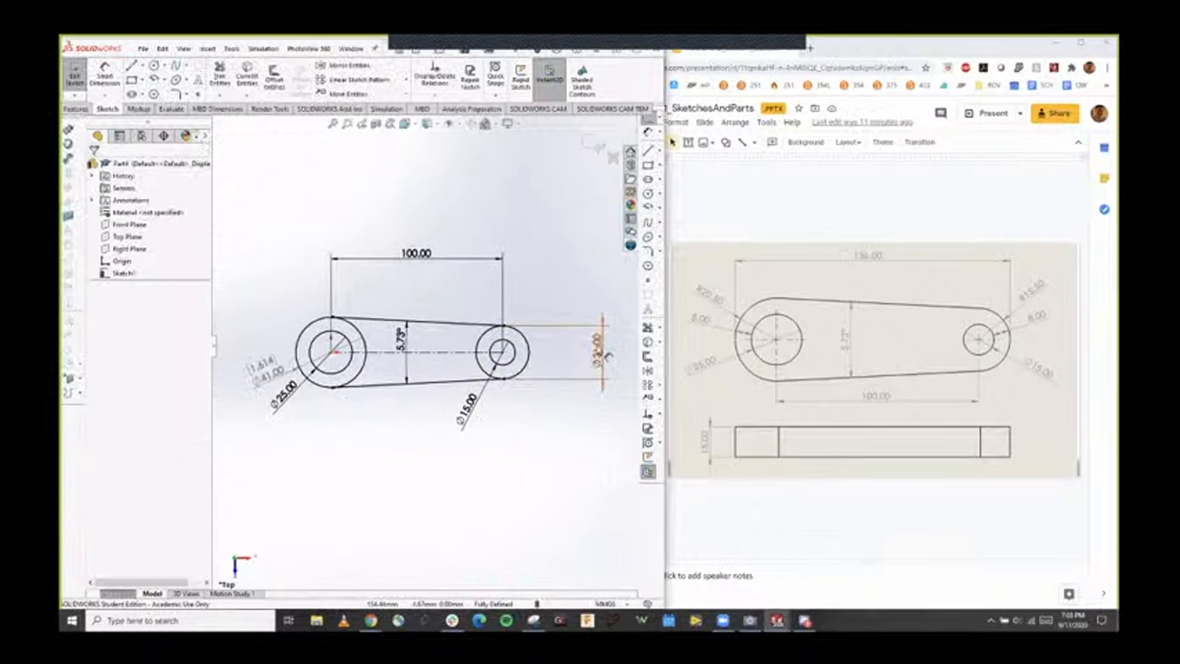
left_click(597, 348)
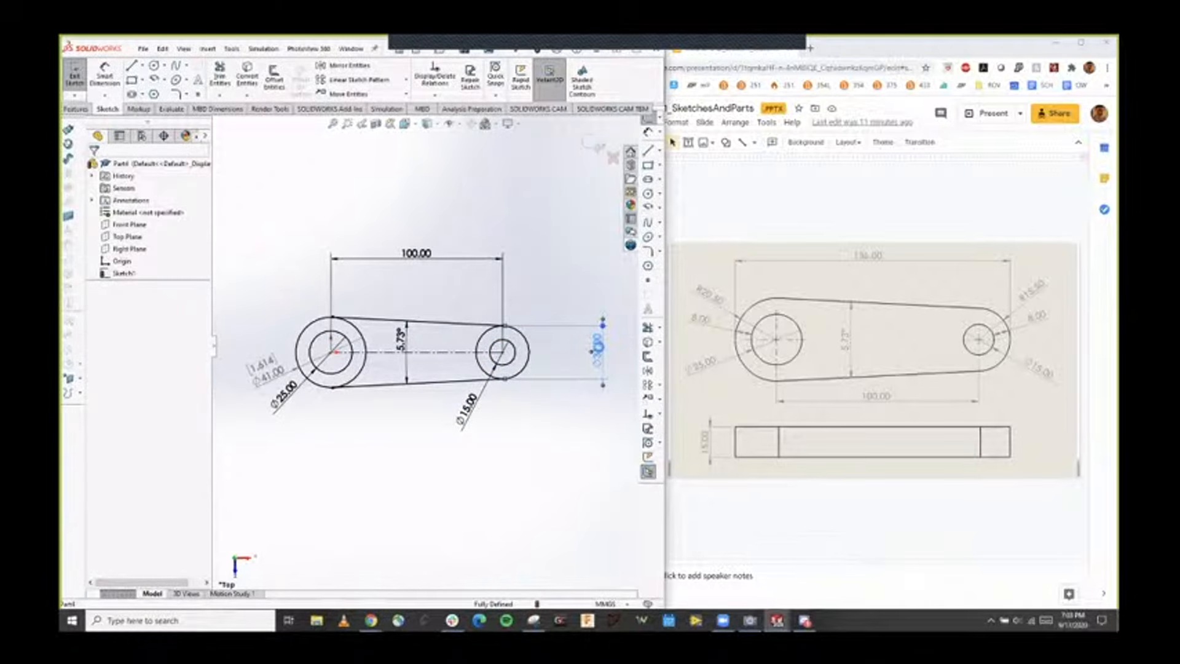
double_click(598, 348)
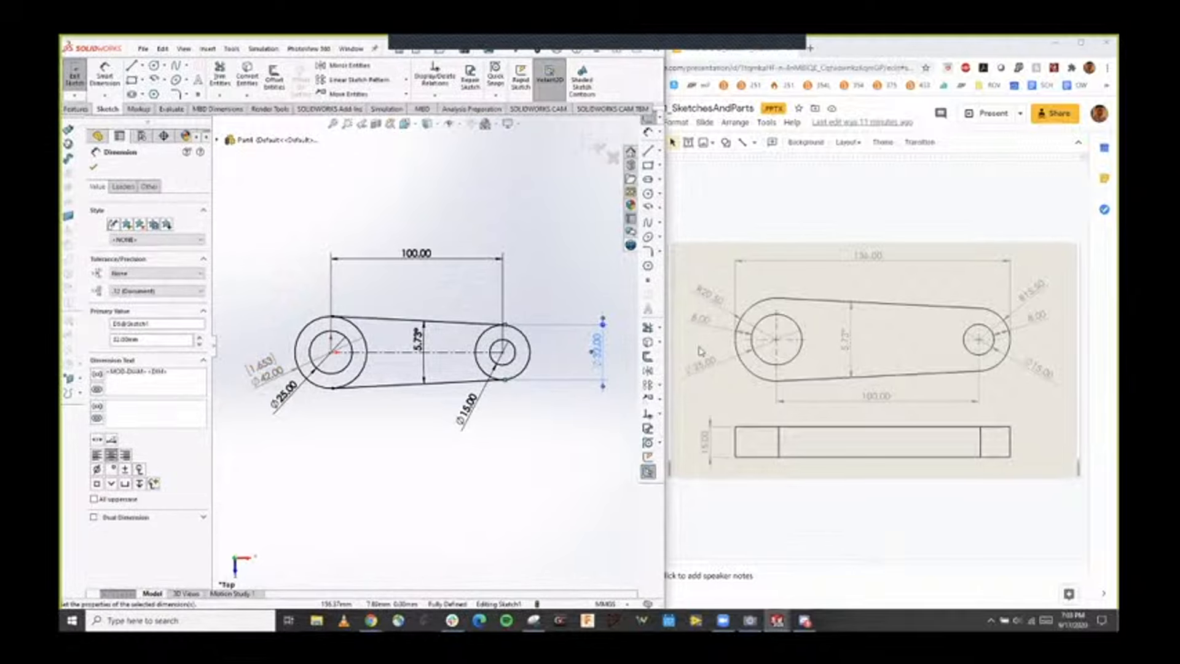
key("Escape")
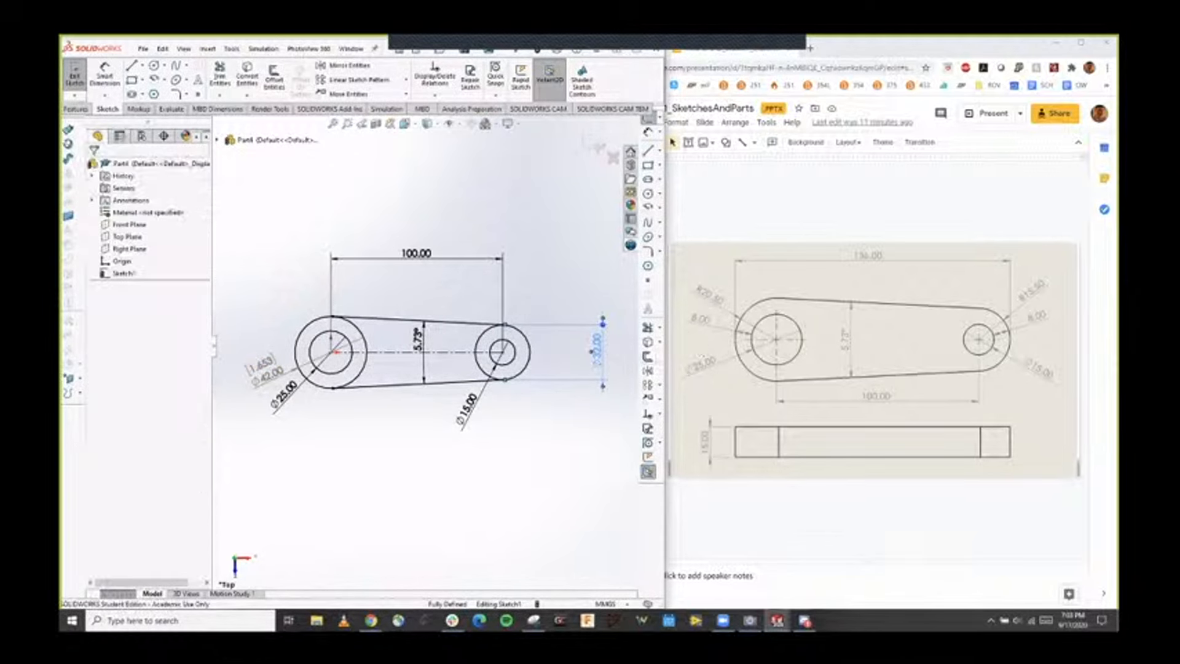
double_click(595, 350)
key("Return")
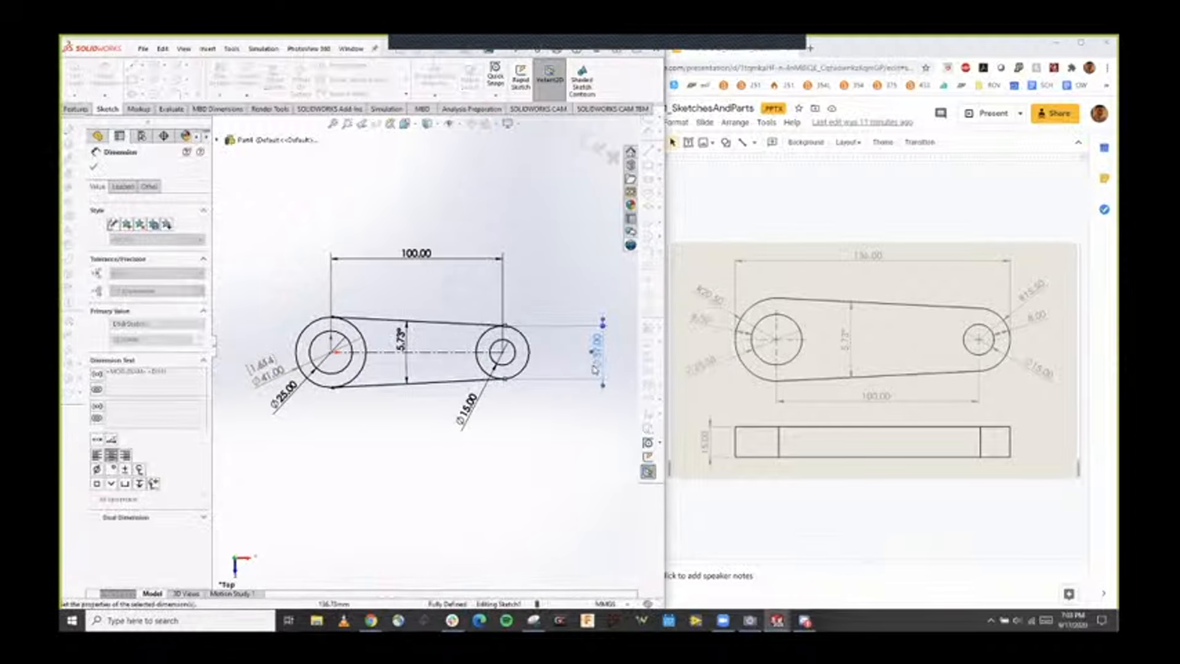
key("Escape")
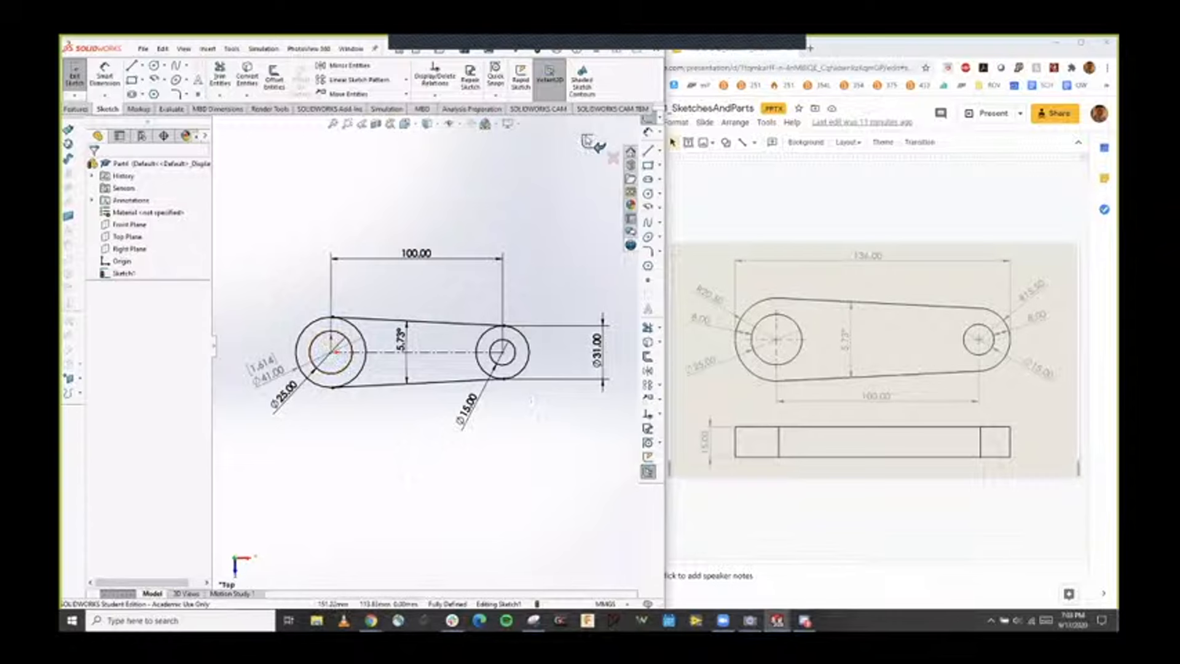
Exit the sketch and start a boss extrusion using the link's regions around both holes, leaving the inner circles out.
left_click(591, 144)
middle_click_drag(504, 500, 446, 435)
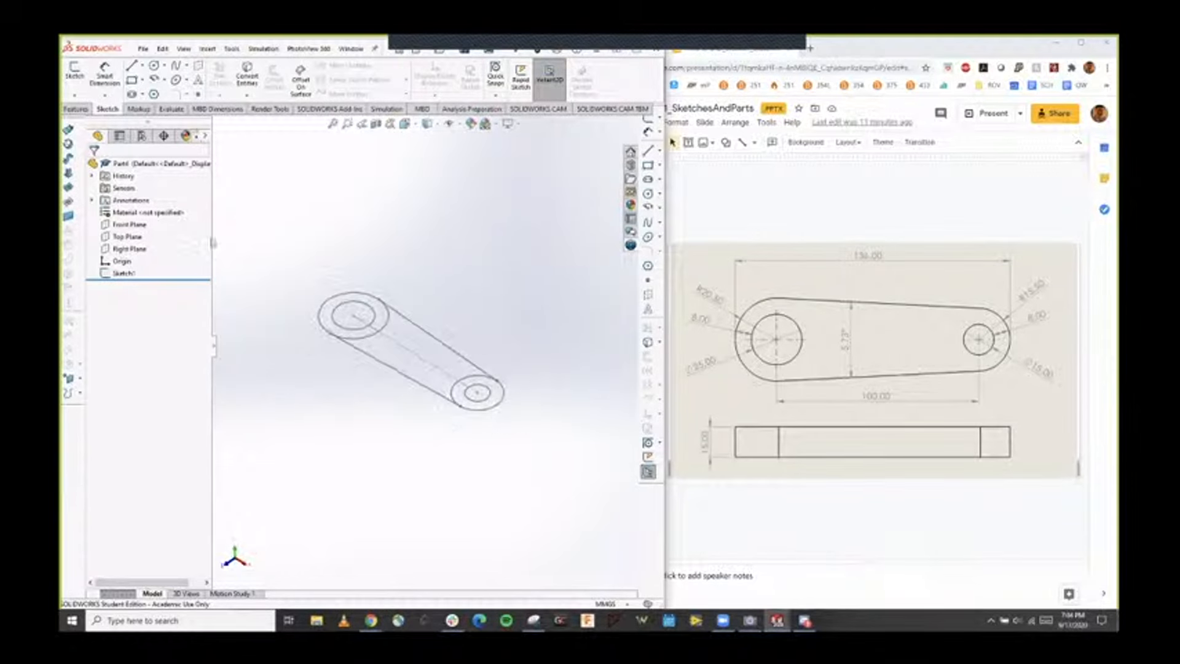
left_click(124, 274)
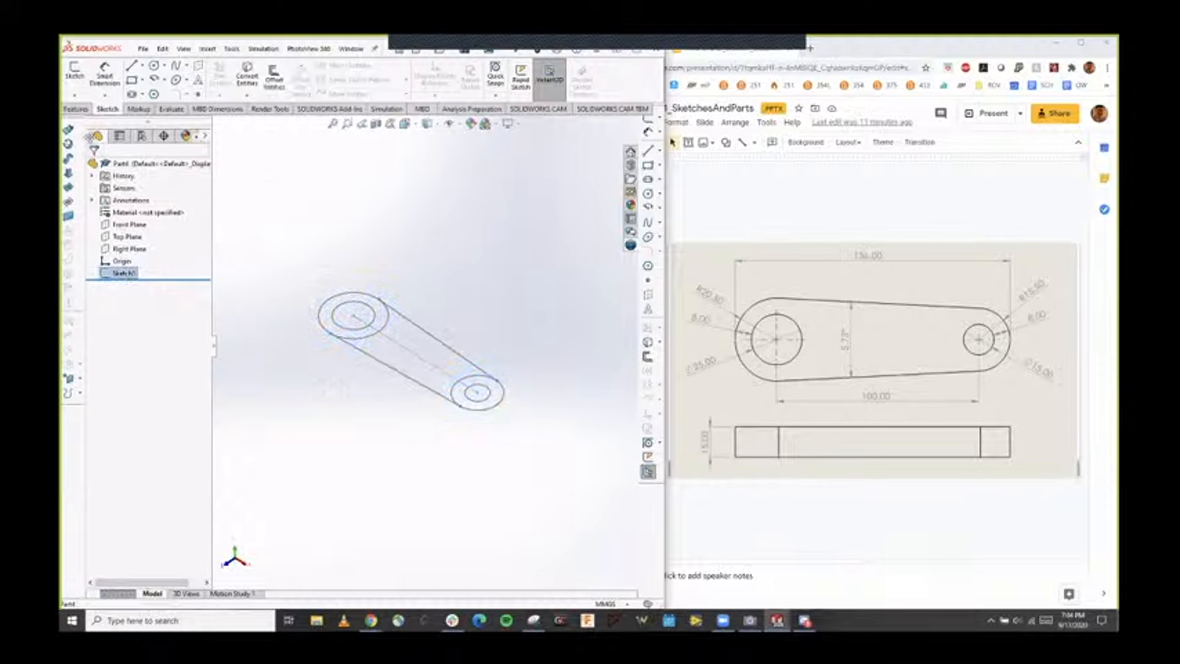
left_click(76, 109)
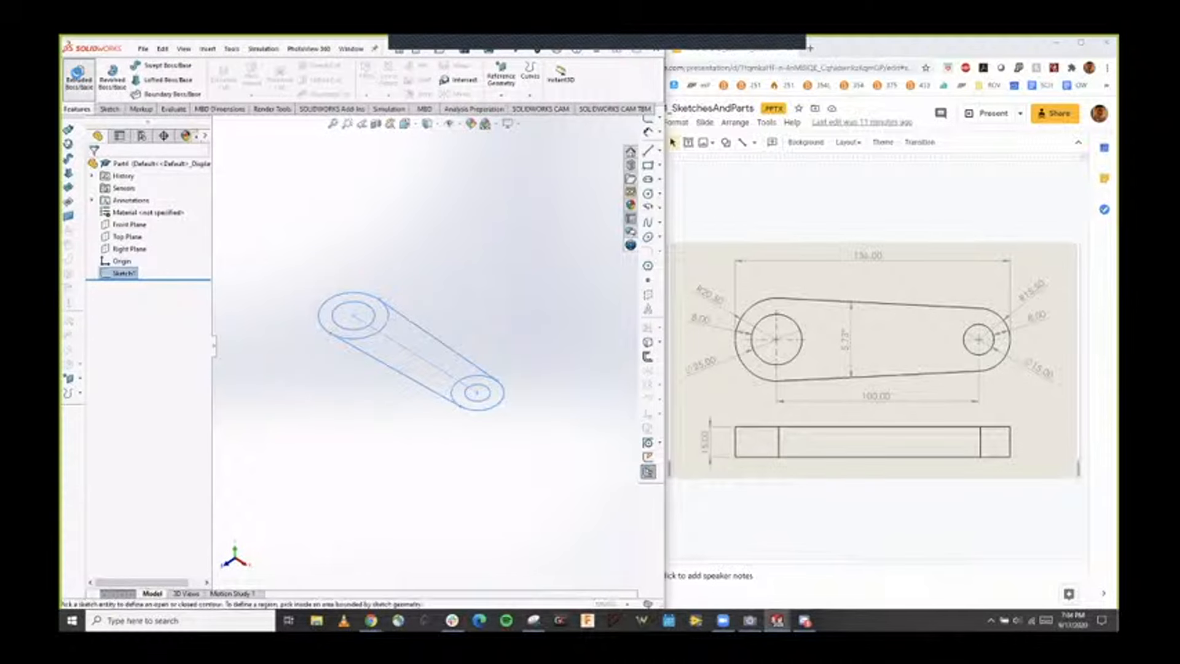
left_click(78, 75)
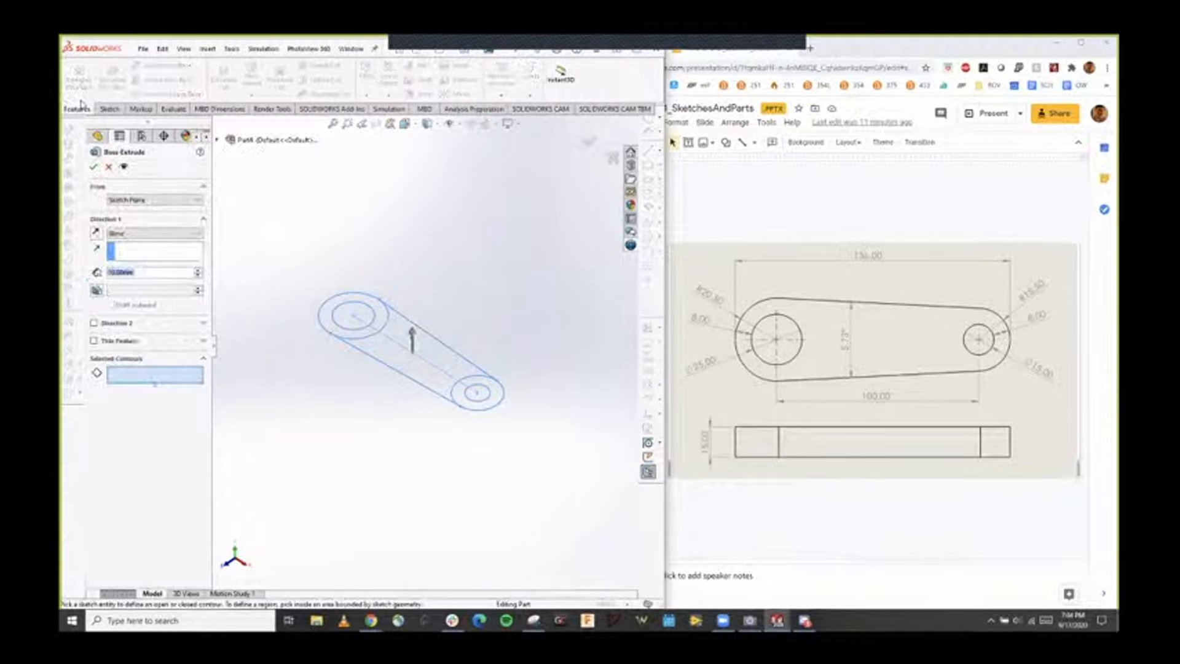
left_click(384, 309)
left_click(409, 333)
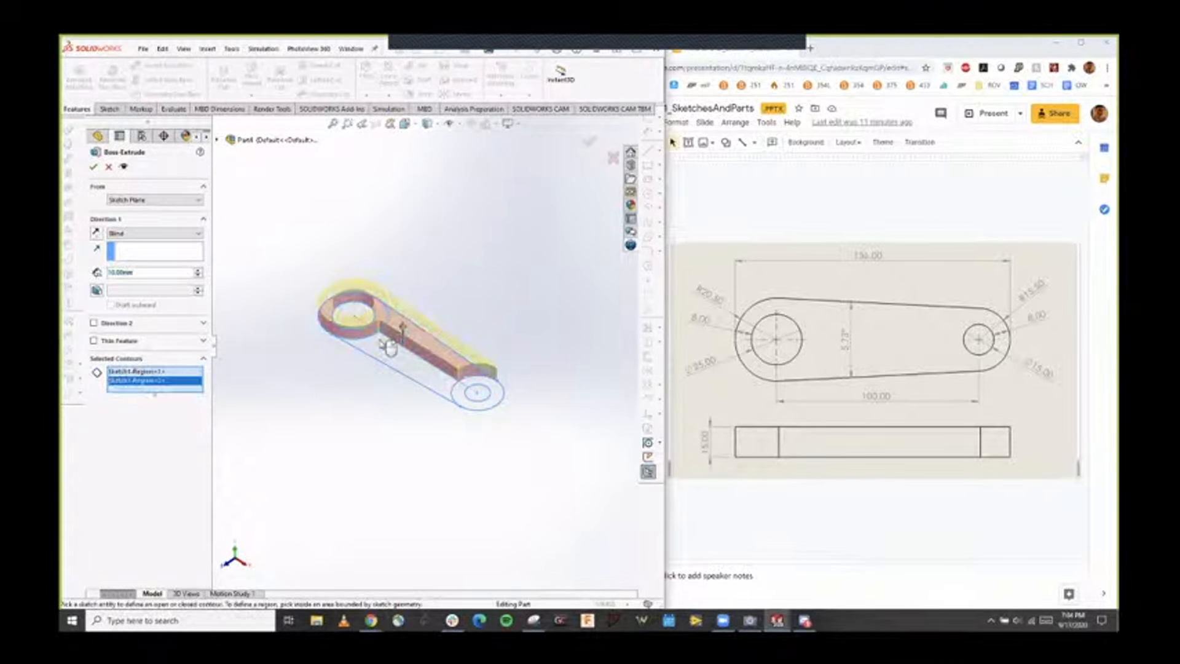
left_click(475, 382)
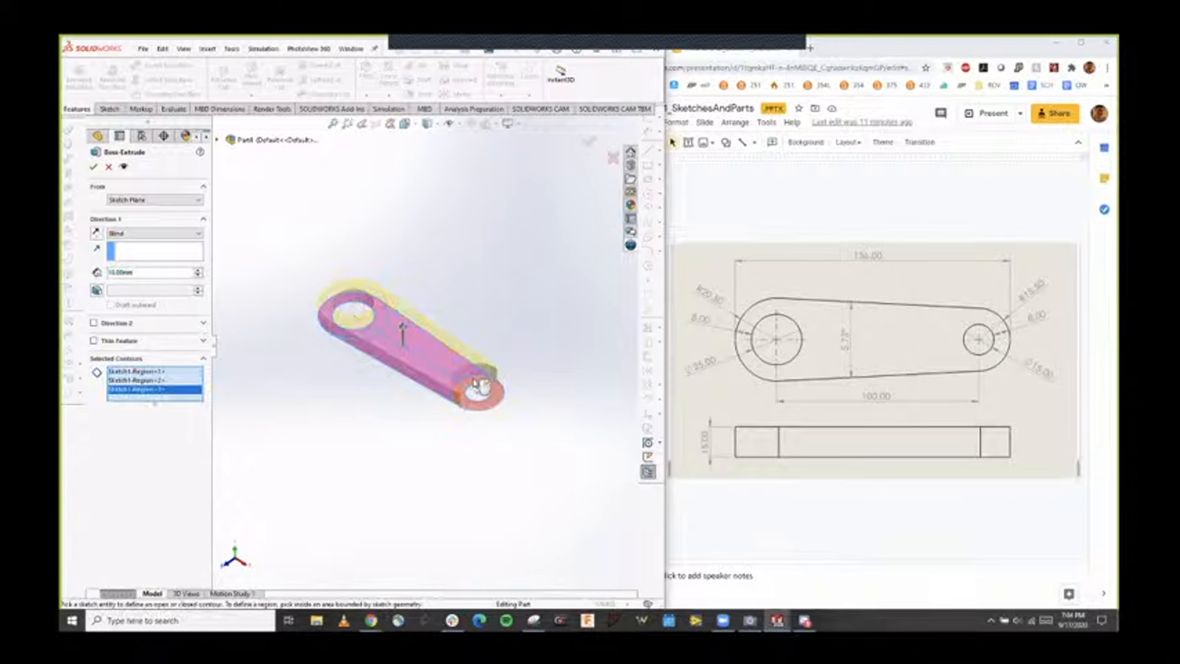
left_click(482, 387)
Set the blind extrusion depth to 15 mm and complete the boss.
double_click(140, 271)
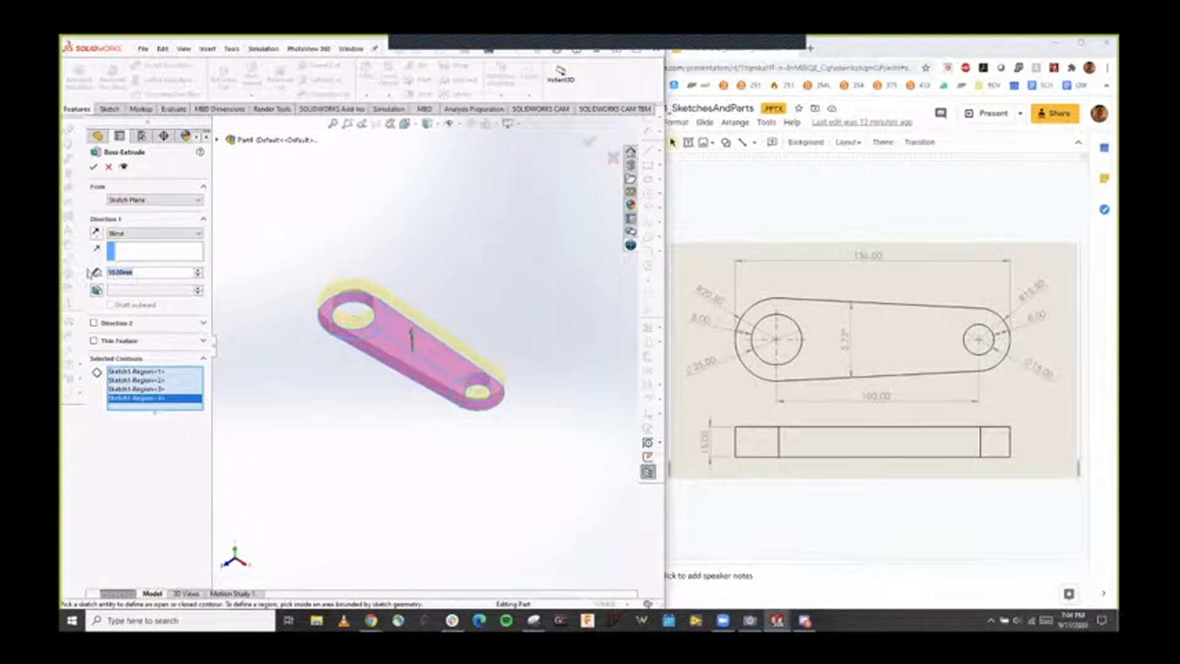
type("15")
key("Return")
left_click(92, 171)
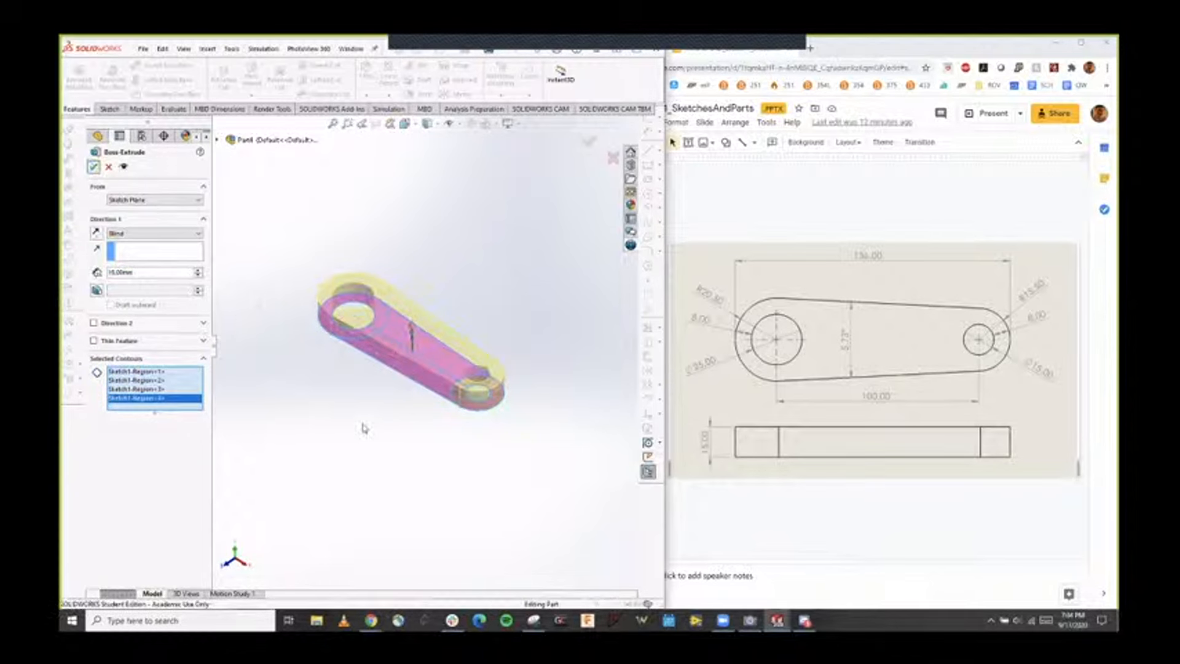
middle_click_drag(367, 422, 379, 455)
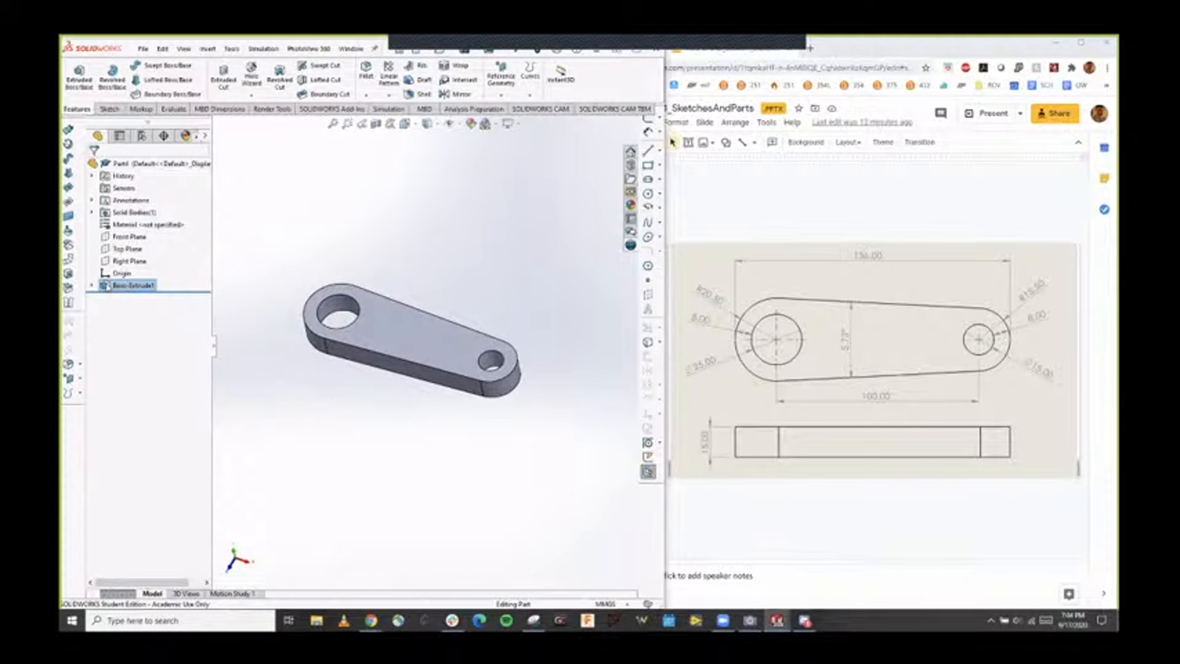
Delete the boss extrusion and reopen the link's sketch for editing.
key("Delete")
left_click(576, 429)
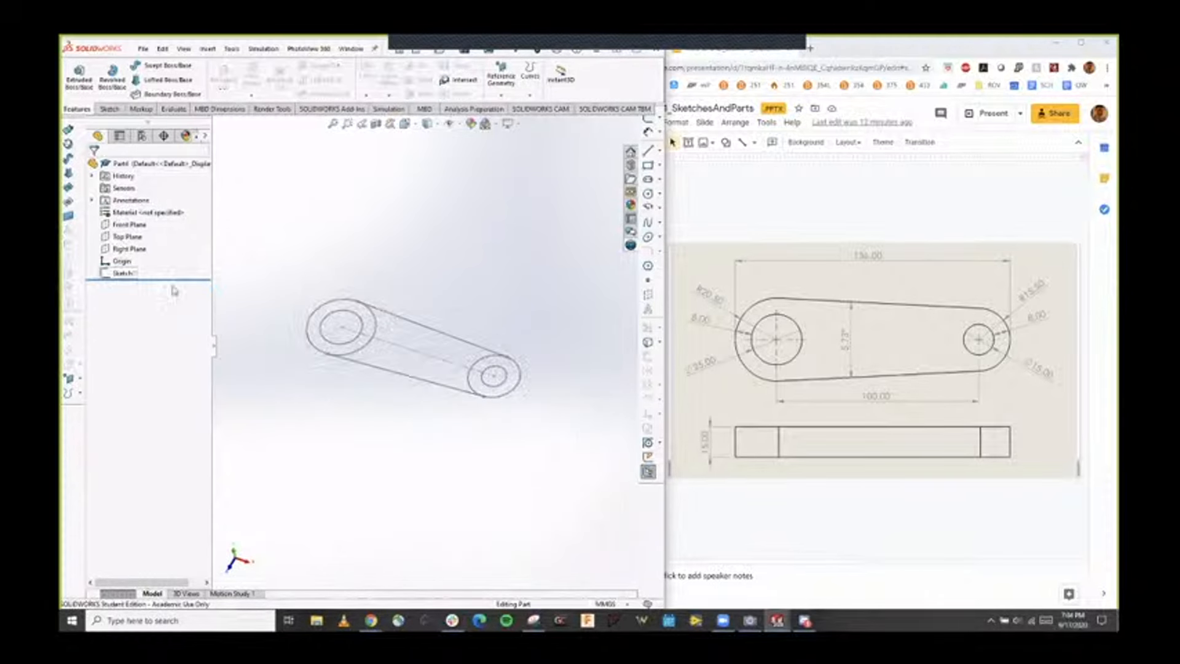
left_click(124, 274)
left_click(136, 243)
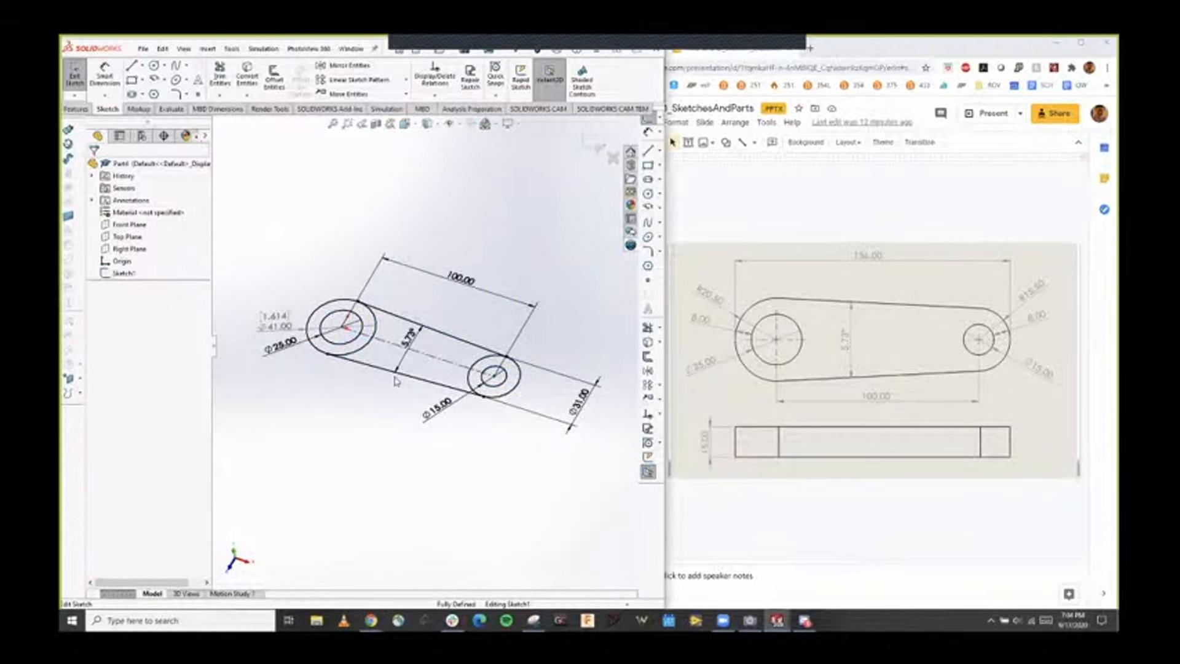
Trim away the inward-facing arcs of both outer circles so the link has a single continuous outline.
scroll(437, 361, "down", 2)
mouse_move(401, 428)
middle_mouse_down()
mouse_move(433, 364)
mouse_move(453, 370)
mouse_move(425, 368)
middle_mouse_up()
scroll(424, 372, "up", 2)
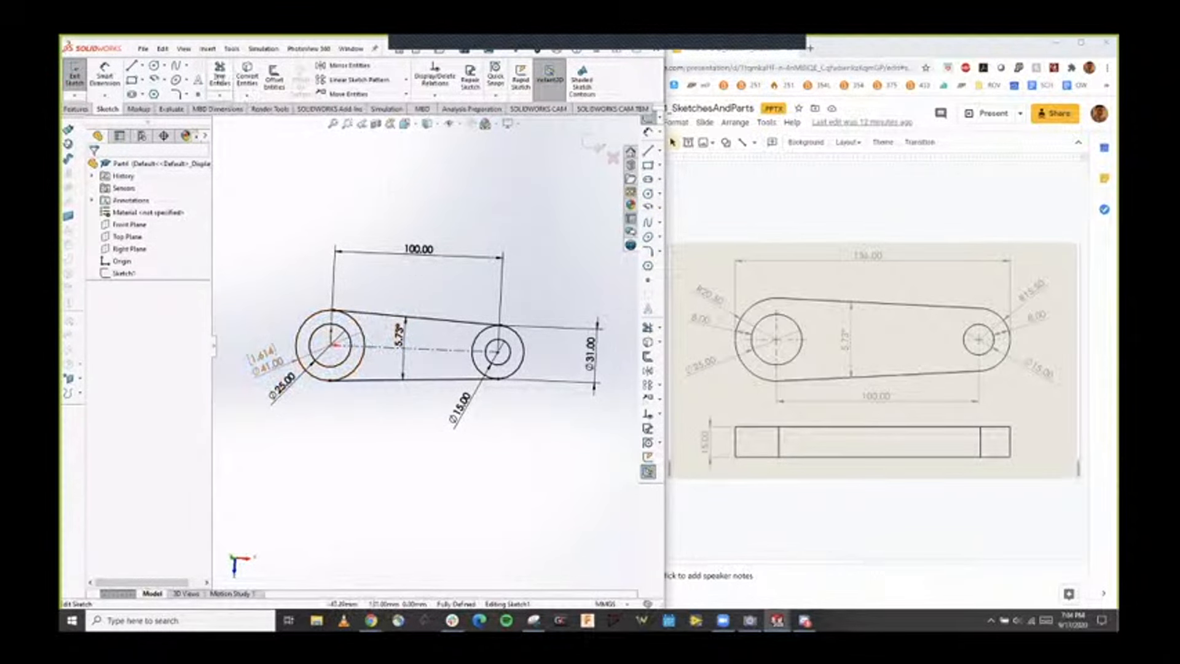
left_click(220, 75)
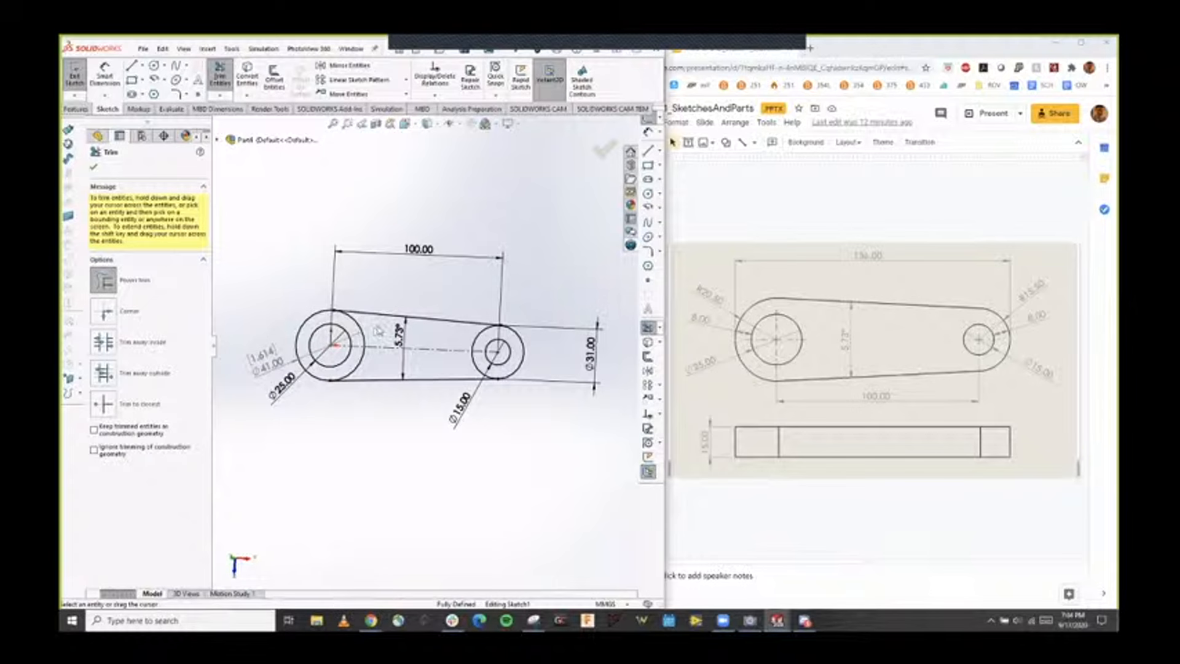
left_click_drag(377, 329, 358, 326)
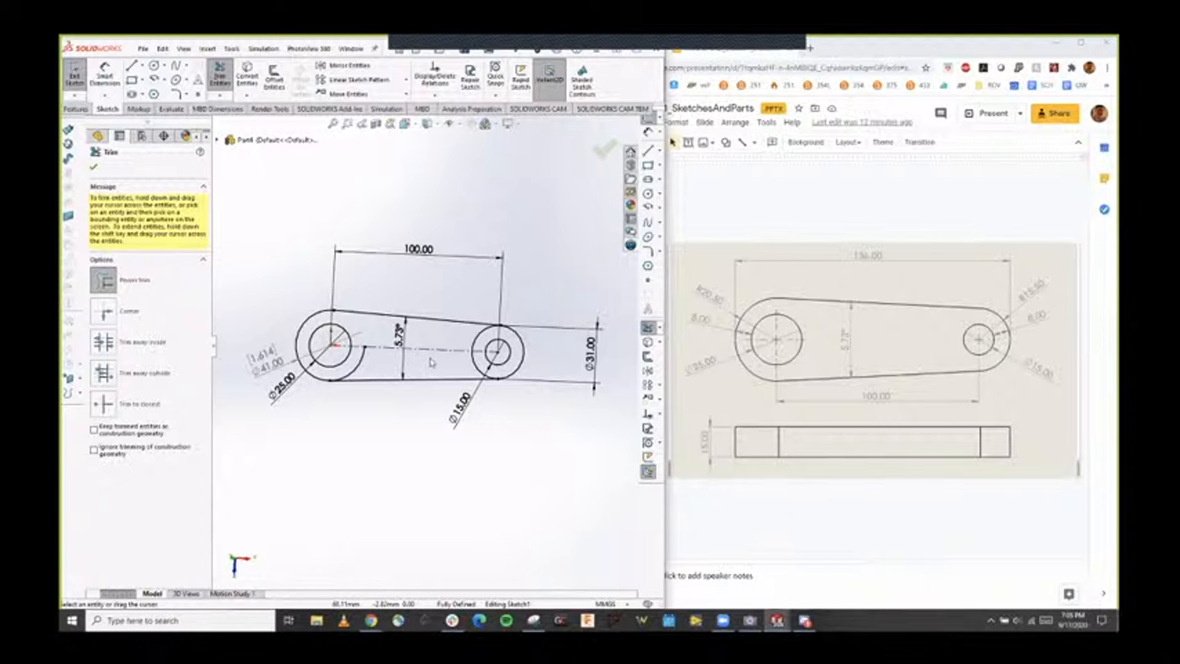
left_click(368, 350)
left_click(362, 367)
left_click_drag(451, 361, 480, 364)
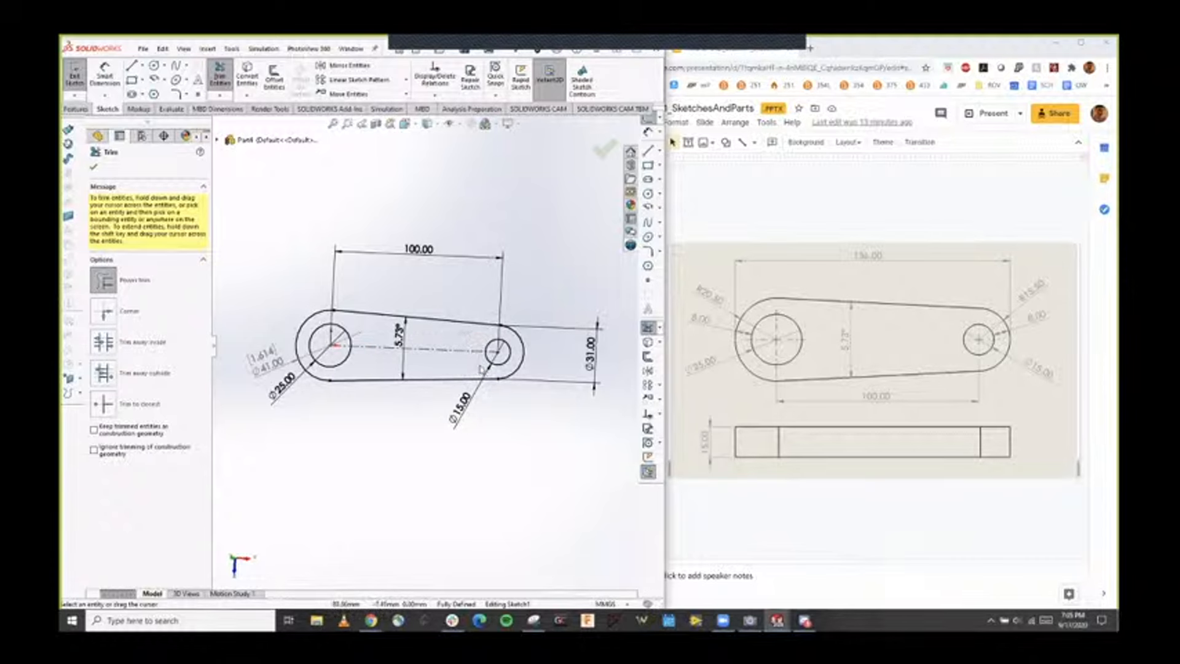
left_click(603, 159)
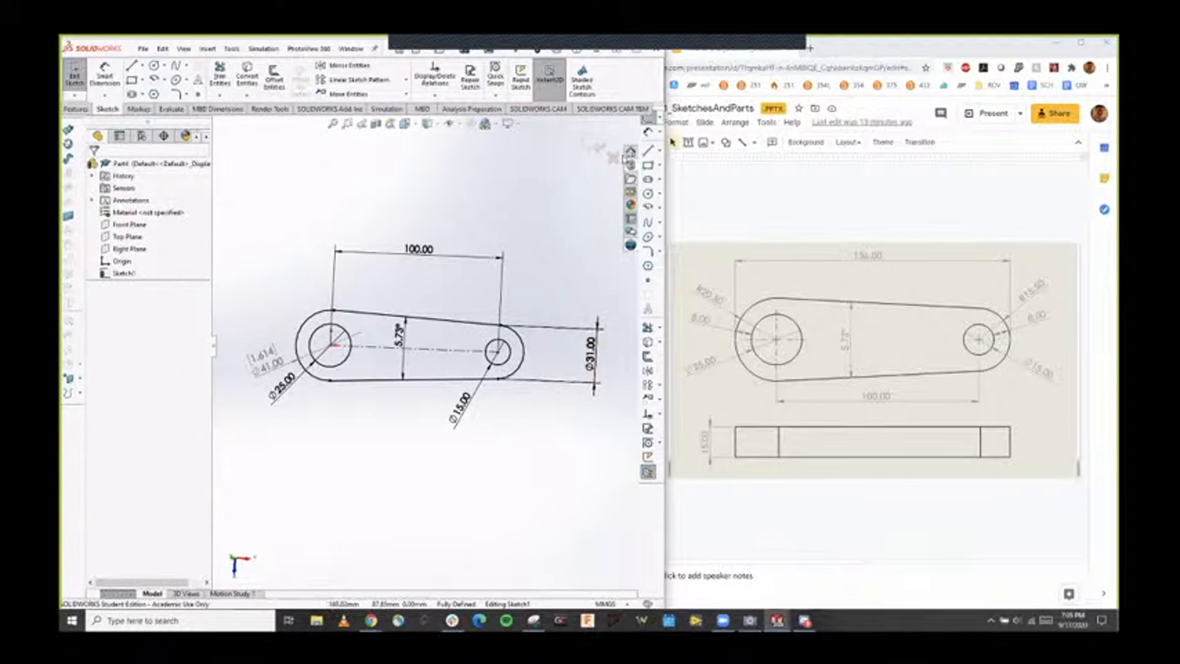
Exit the sketch and extrude the trimmed link profile as a 15 mm blind boss.
left_click(594, 143)
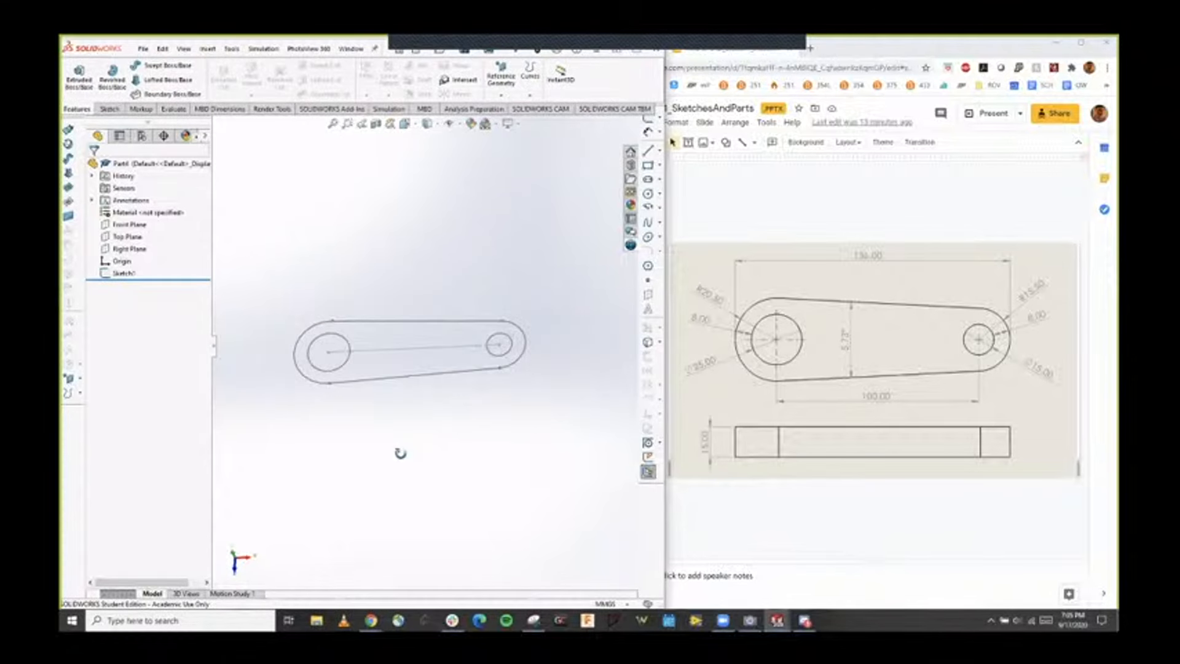
middle_click_drag(400, 453, 332, 485)
left_click(123, 273)
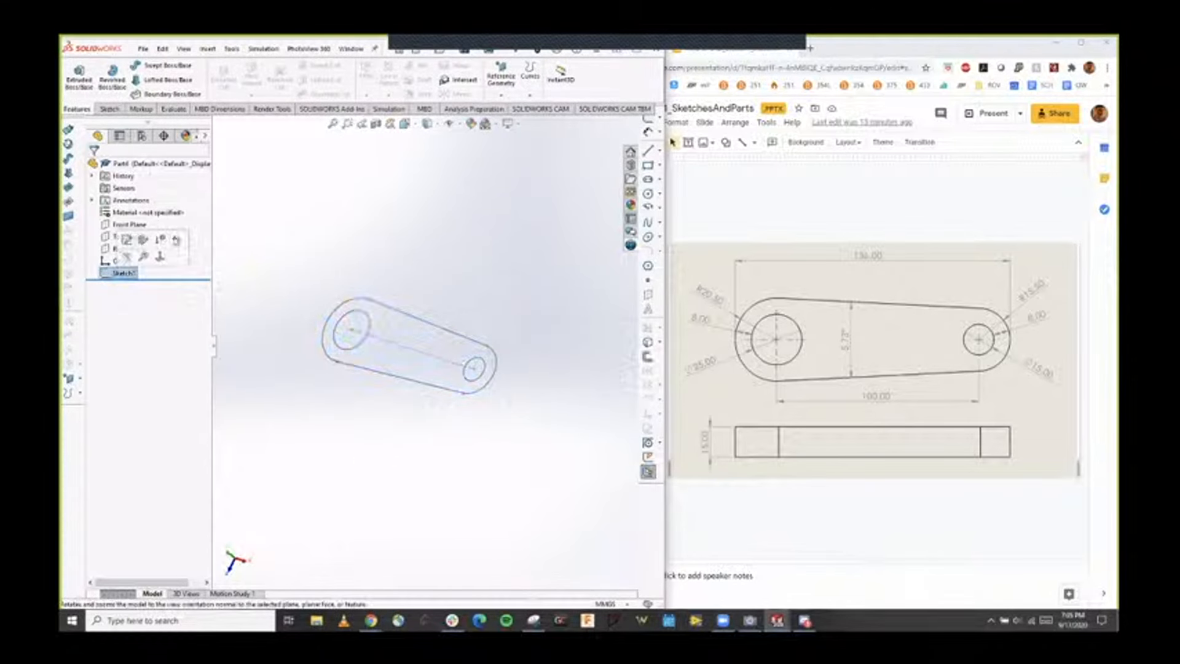
left_click(79, 78)
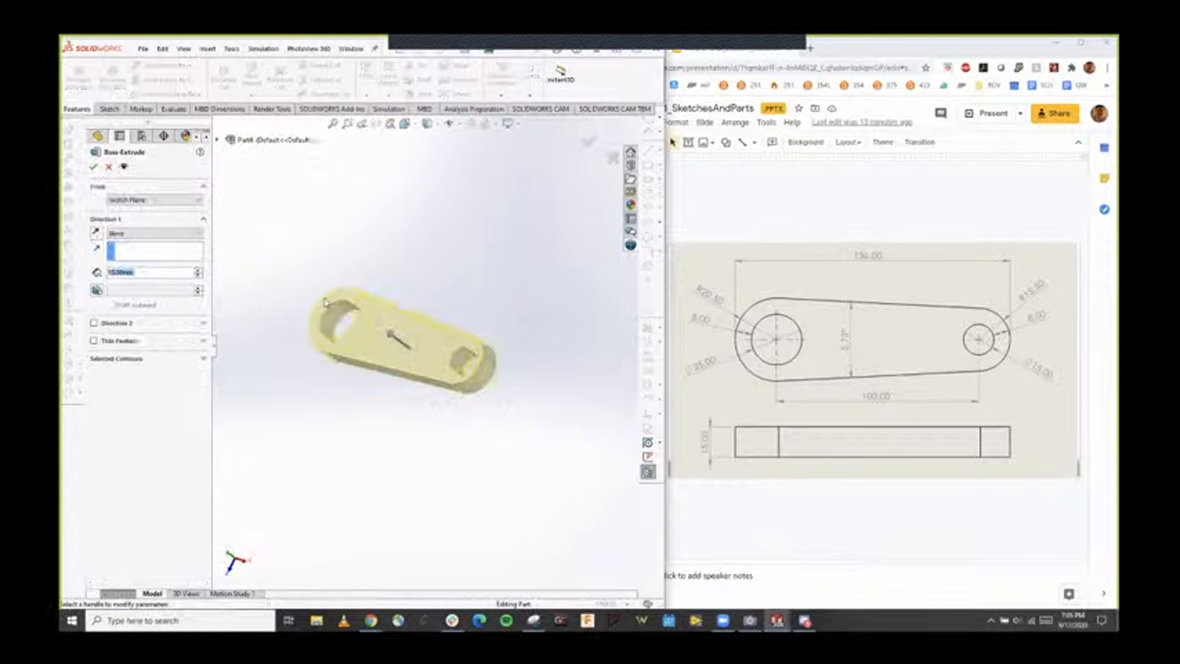
middle_click_drag(379, 404, 395, 369)
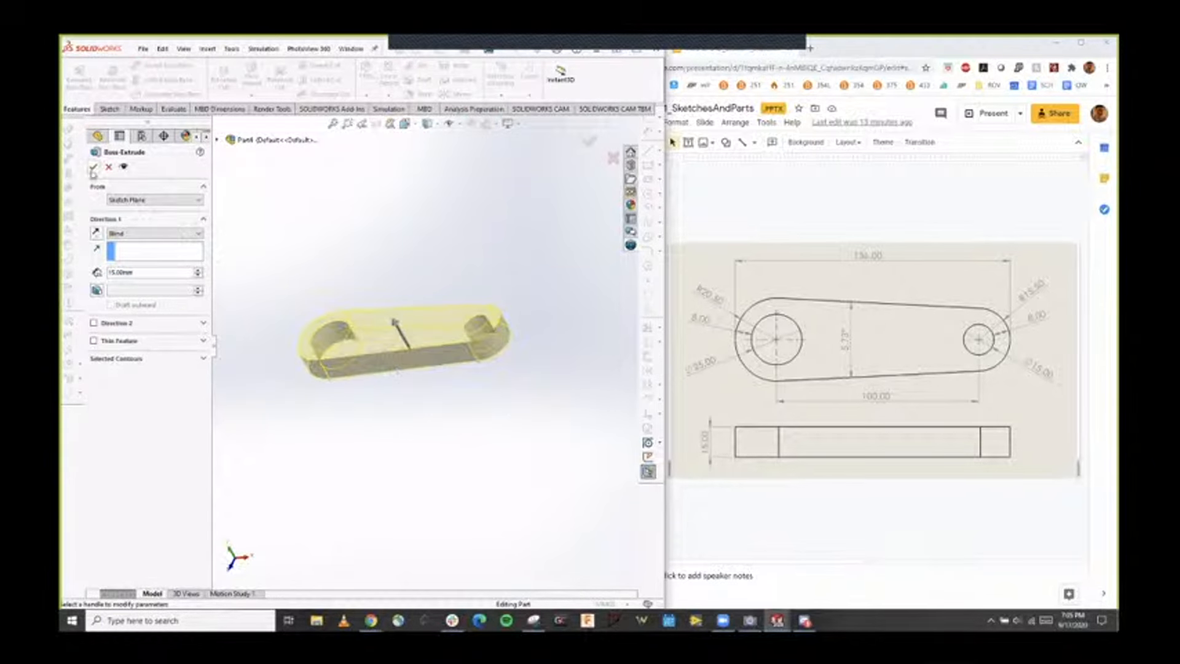
left_click(203, 359)
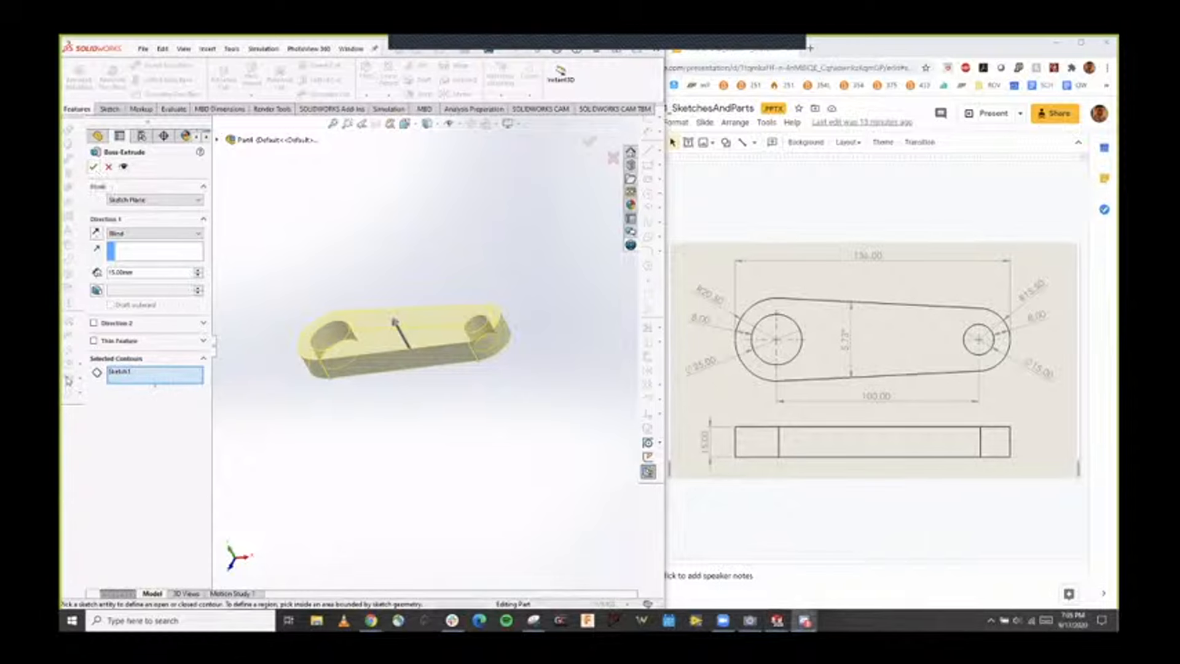
left_click(94, 167)
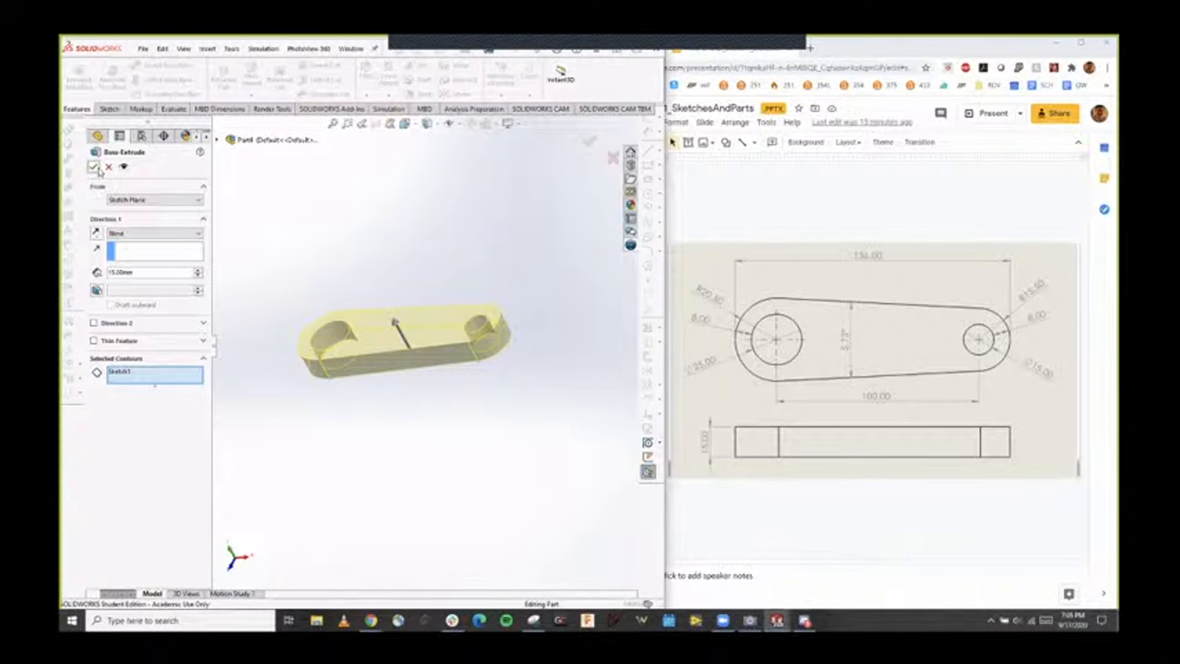
middle_click_drag(418, 422, 419, 386)
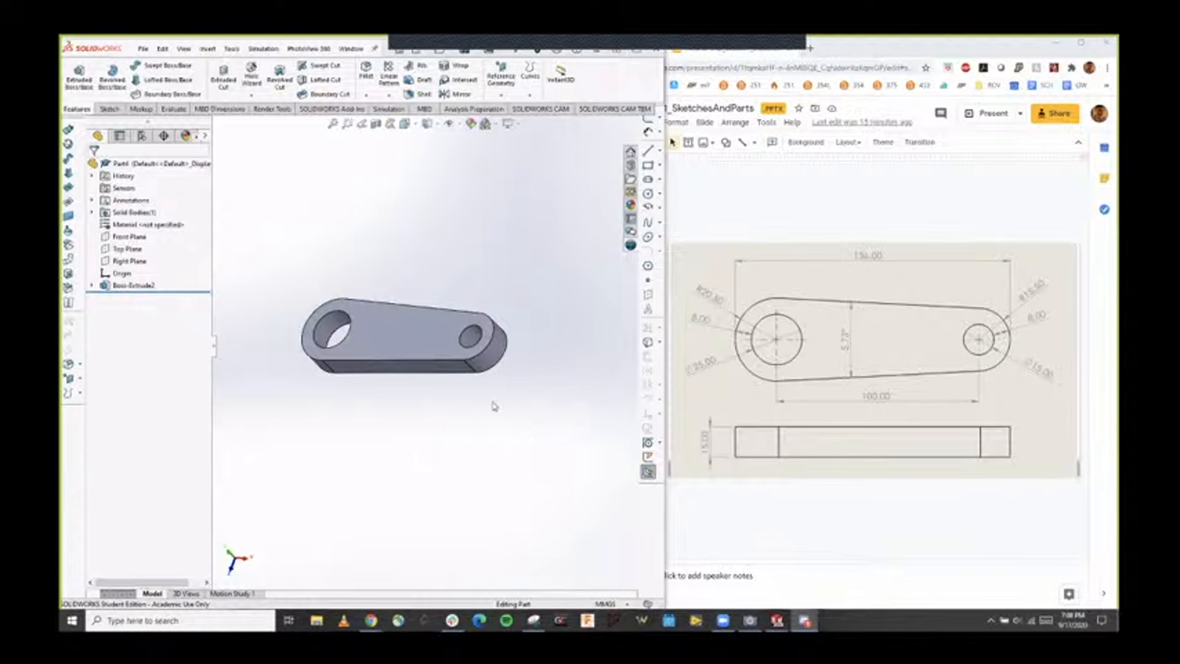
mouse_move(400, 404)
middle_mouse_down()
mouse_move(422, 400)
mouse_move(453, 422)
mouse_move(414, 399)
mouse_move(539, 391)
middle_mouse_up()
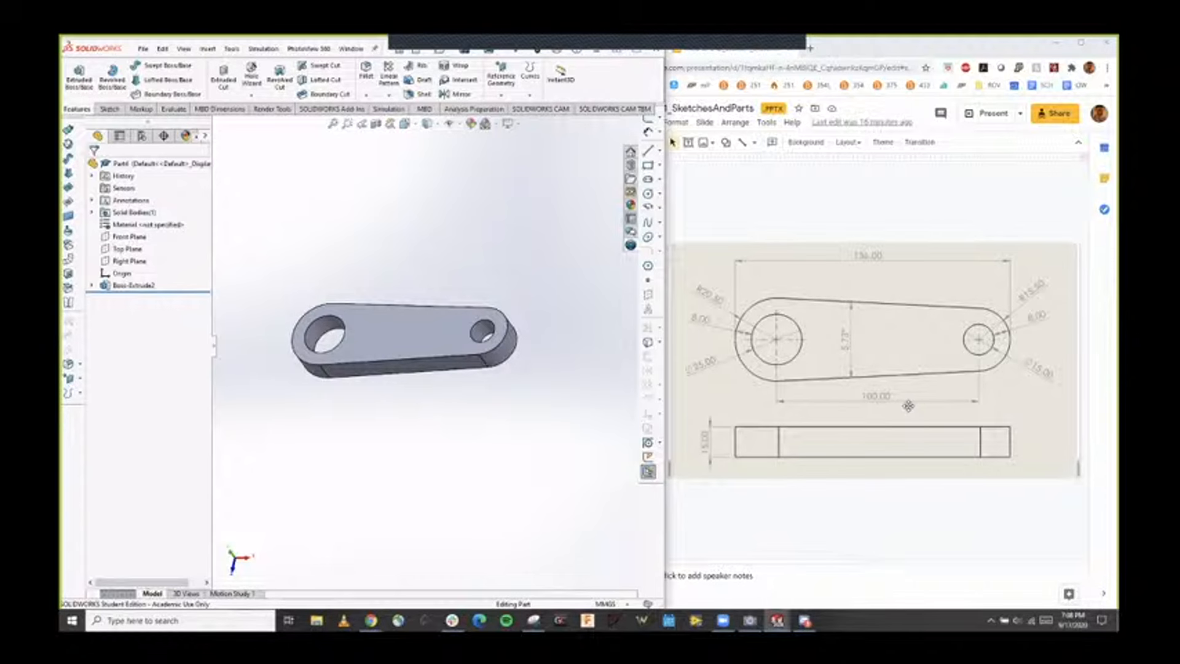
key("e")
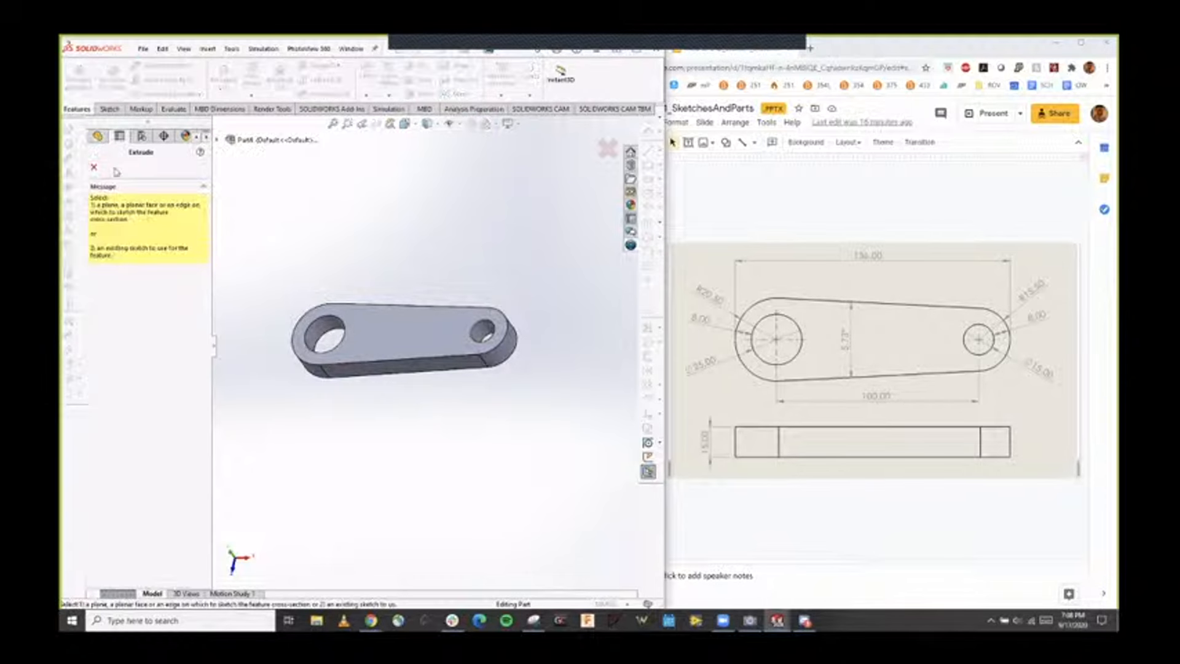
left_click(93, 167)
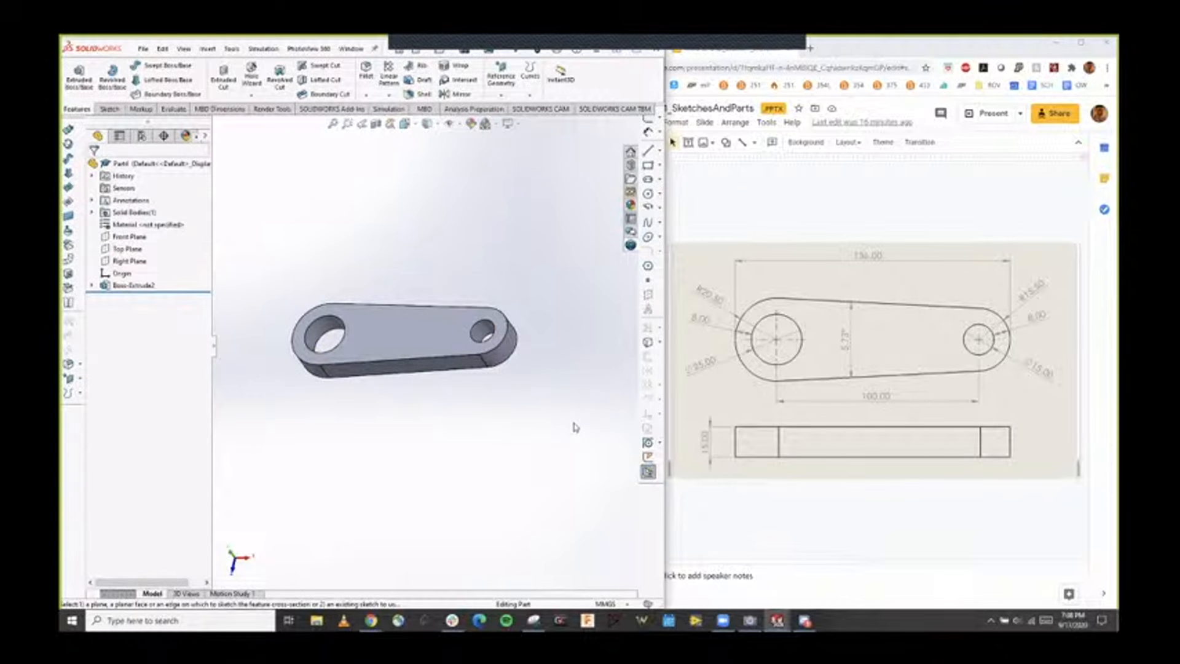
left_click(803, 326)
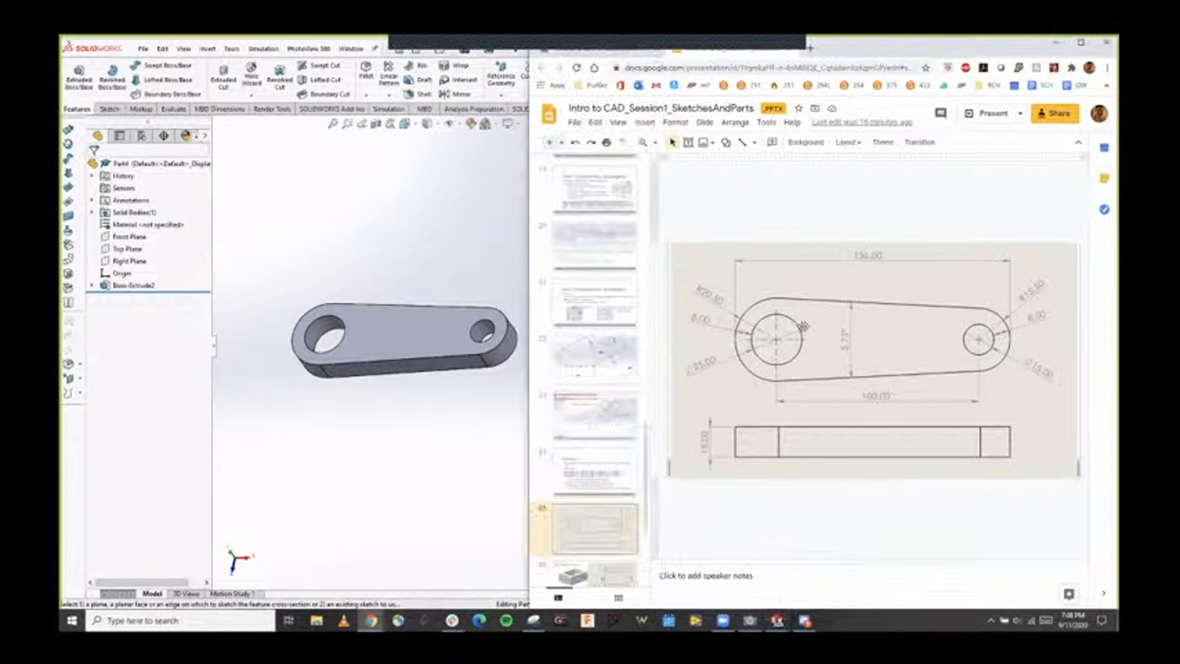
left_click(769, 517)
key("XF86AudioMute")
key("XF86AudioMute")
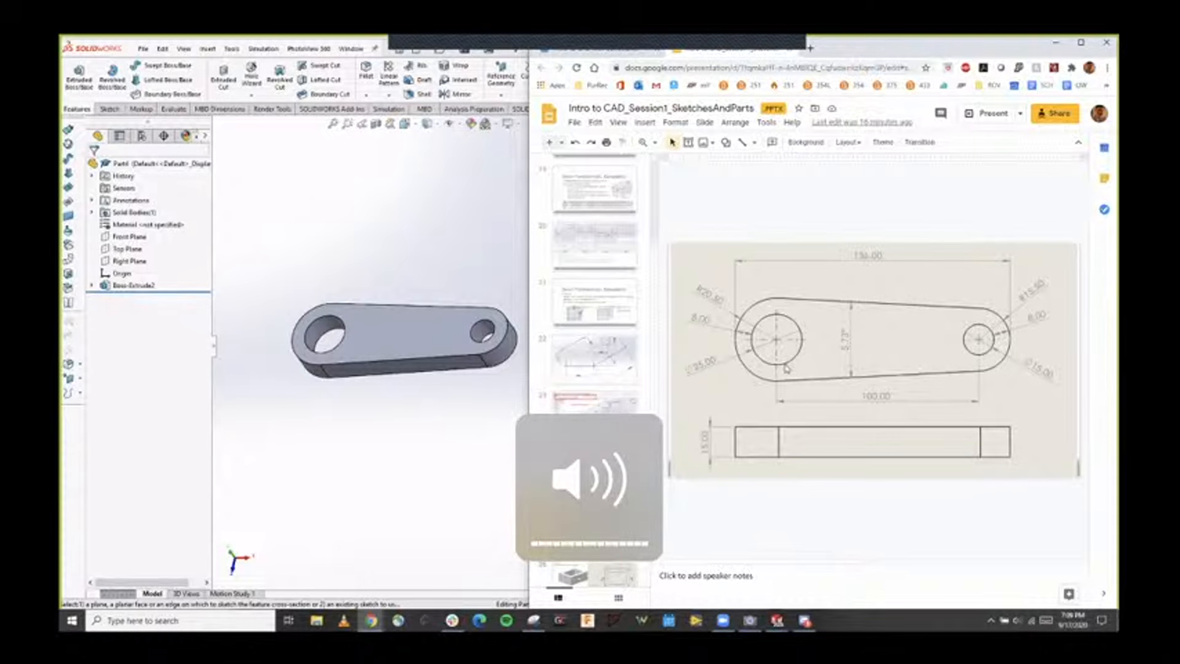
key("XF86AudioMute")
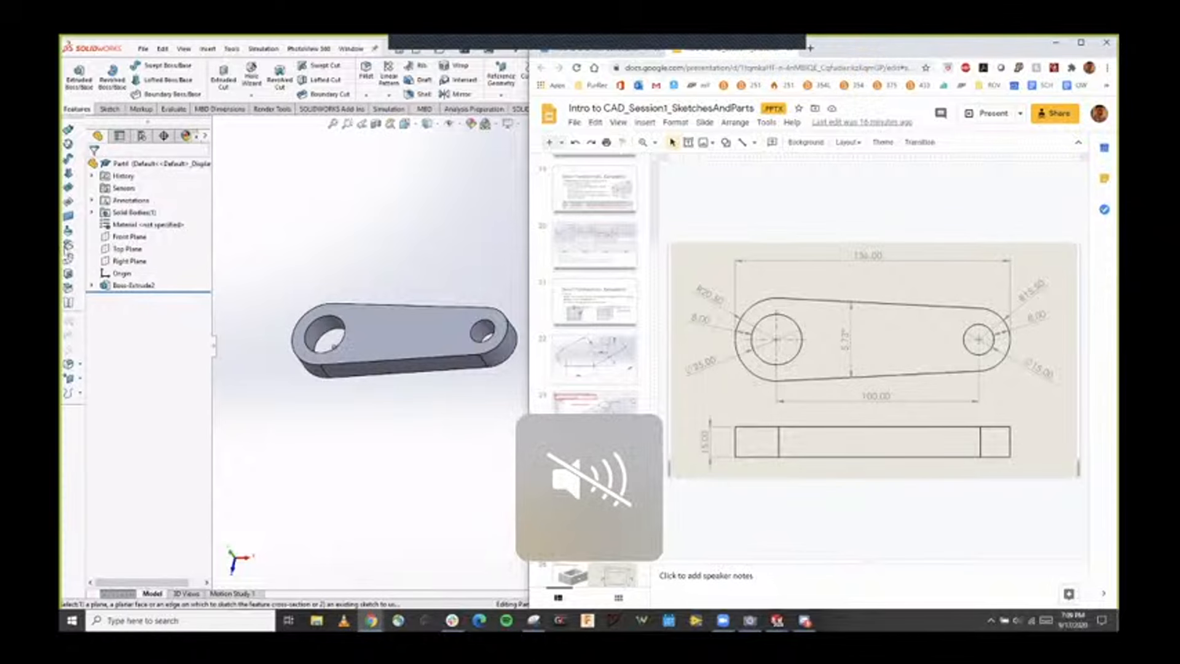
Reopen the boss extrusion's sketch for editing and move the large outer arc's diameter dimension clear above the hole's diameter dimension.
left_click(92, 286)
key("XF86AudioMute")
left_click(136, 297)
left_click(133, 267)
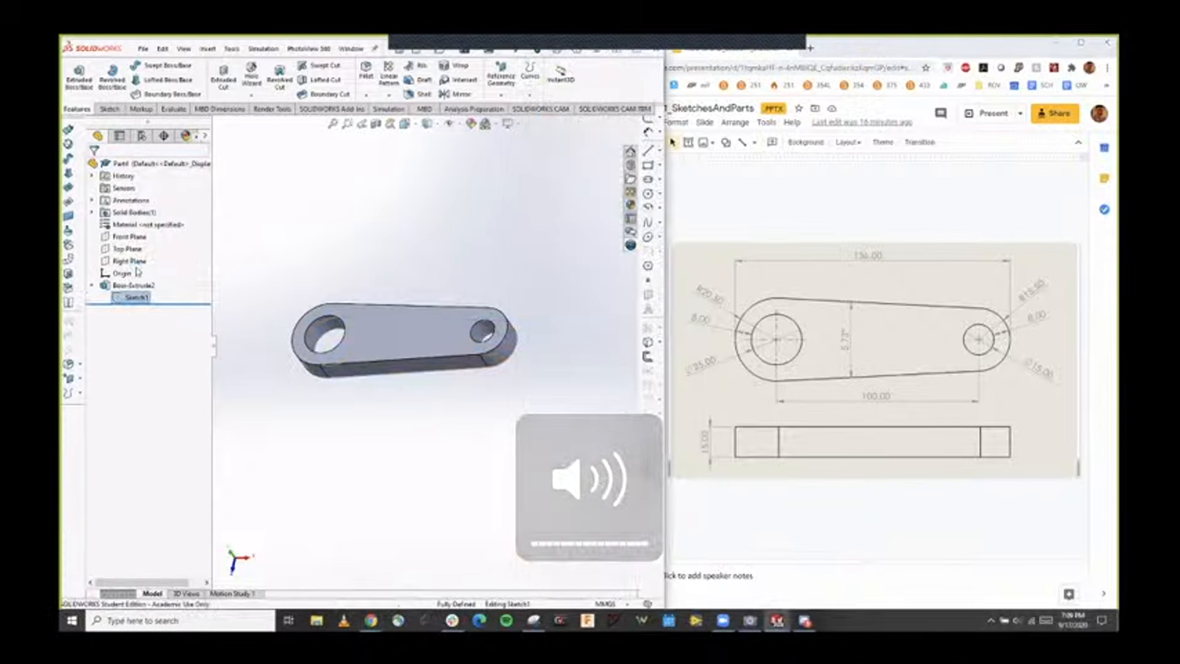
mouse_move(486, 378)
middle_mouse_down()
mouse_move(415, 363)
mouse_move(376, 399)
mouse_move(385, 421)
middle_mouse_up()
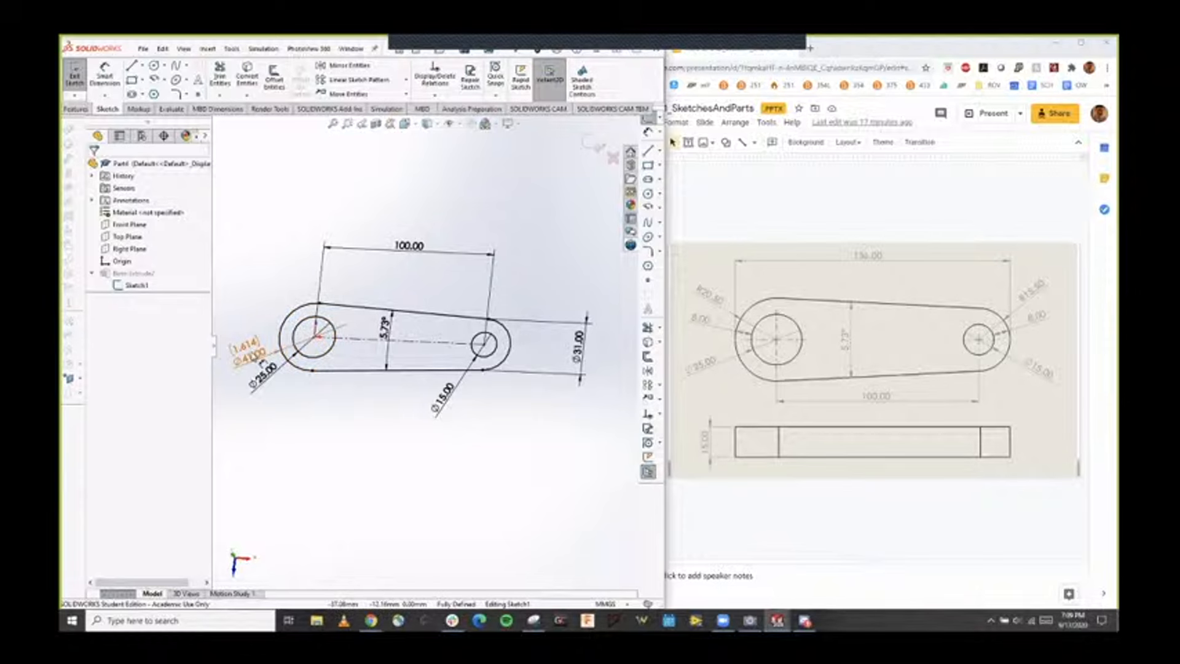
left_click_drag(248, 351, 248, 301)
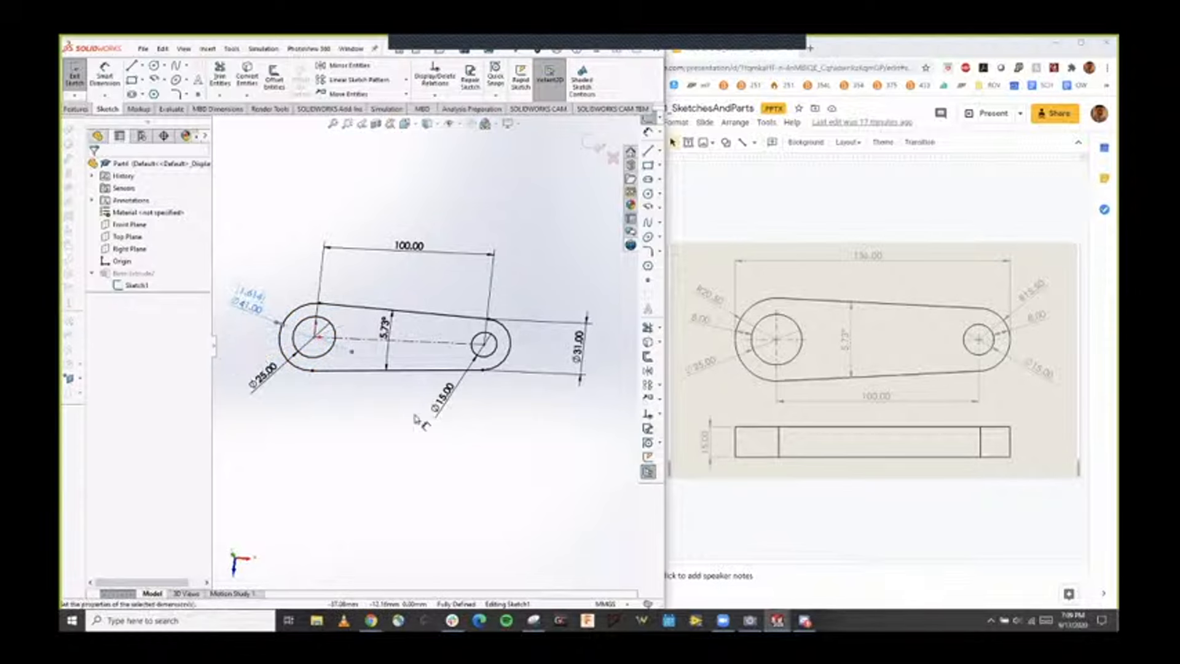
left_click(387, 416)
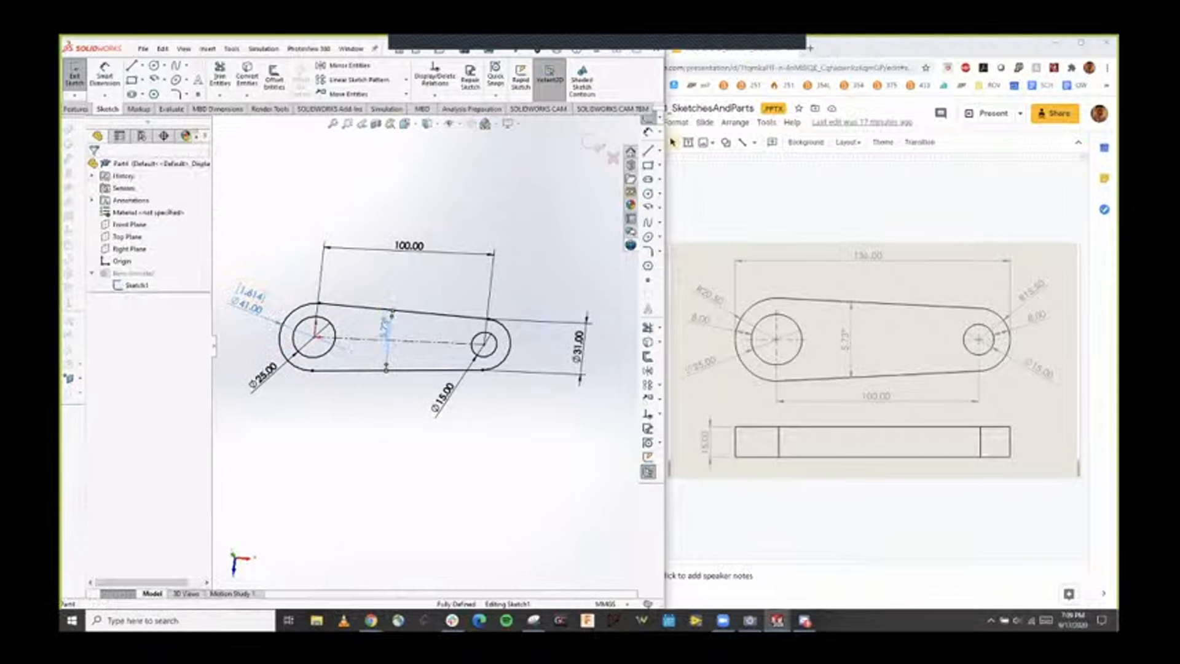
Set the angle dimension between the two tangent lines to 6°.
double_click(388, 328)
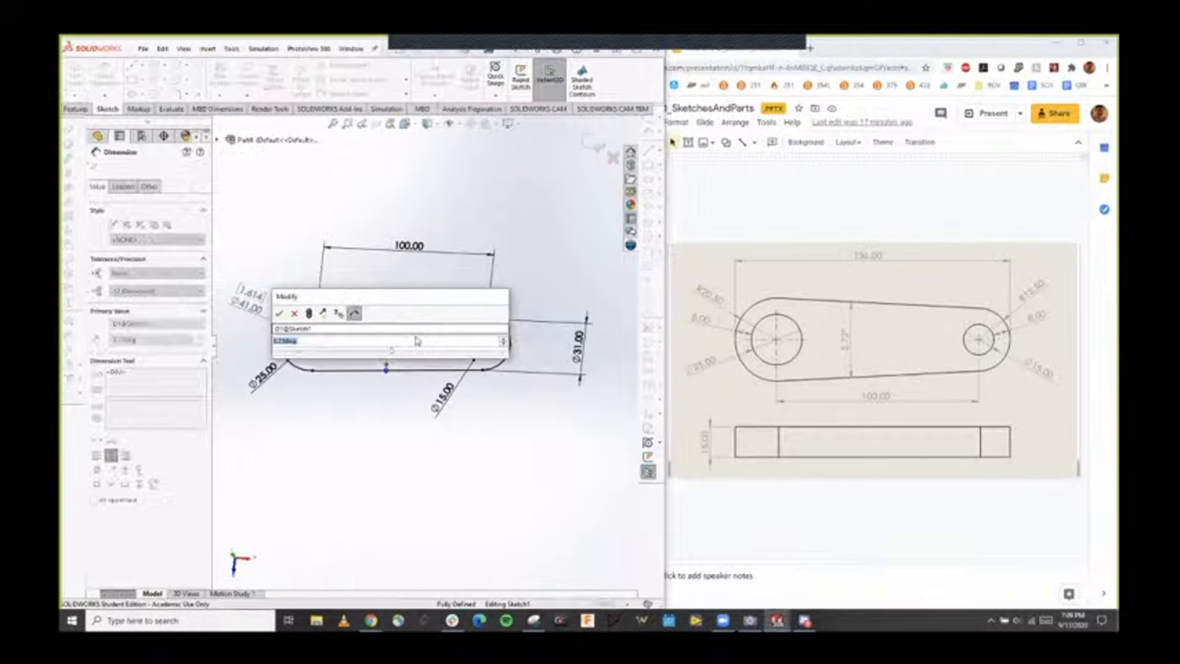
type("6")
key("Return")
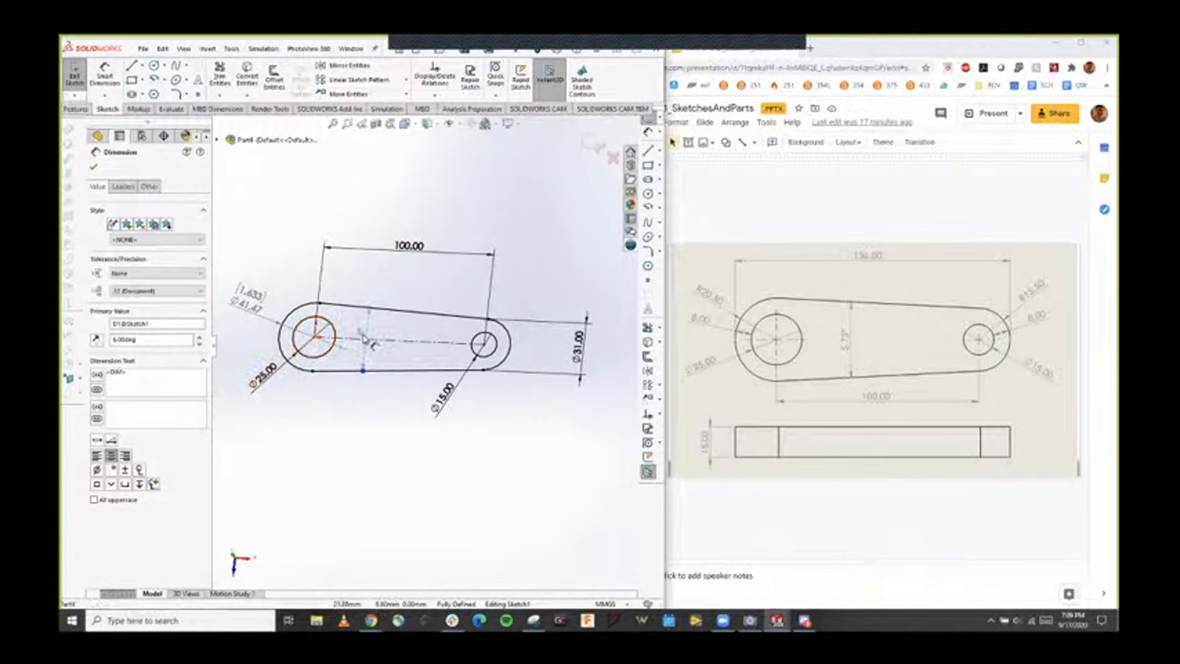
left_click(371, 407)
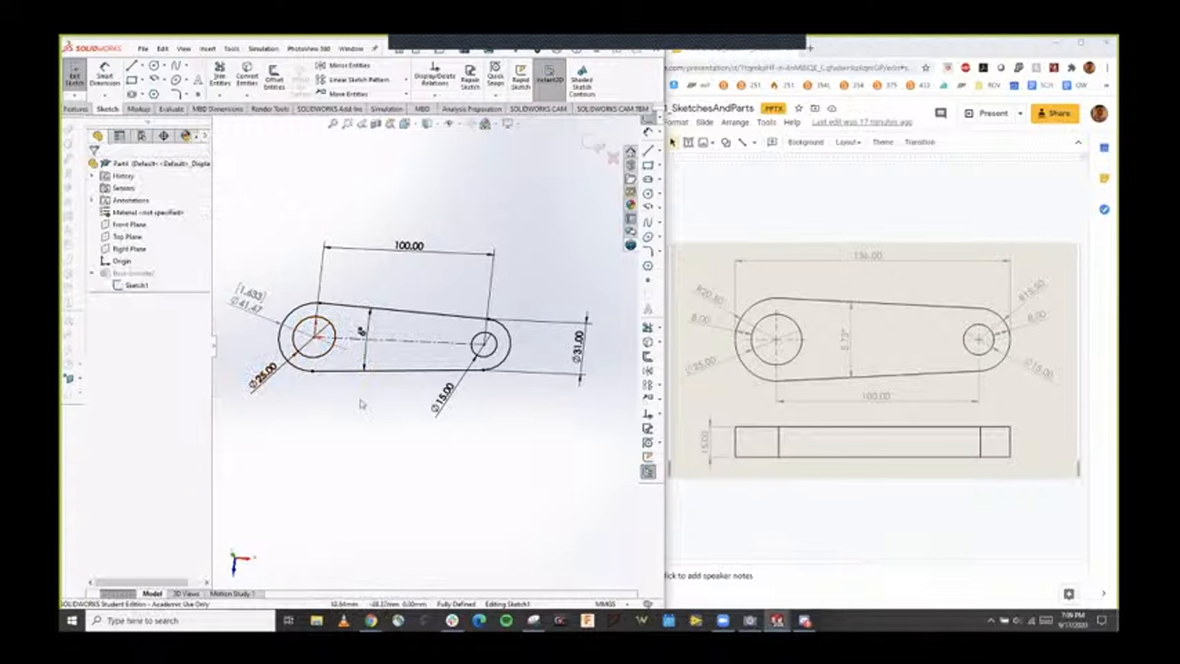
Delete the angle dimension between the link's two tangent lines.
left_click(363, 332)
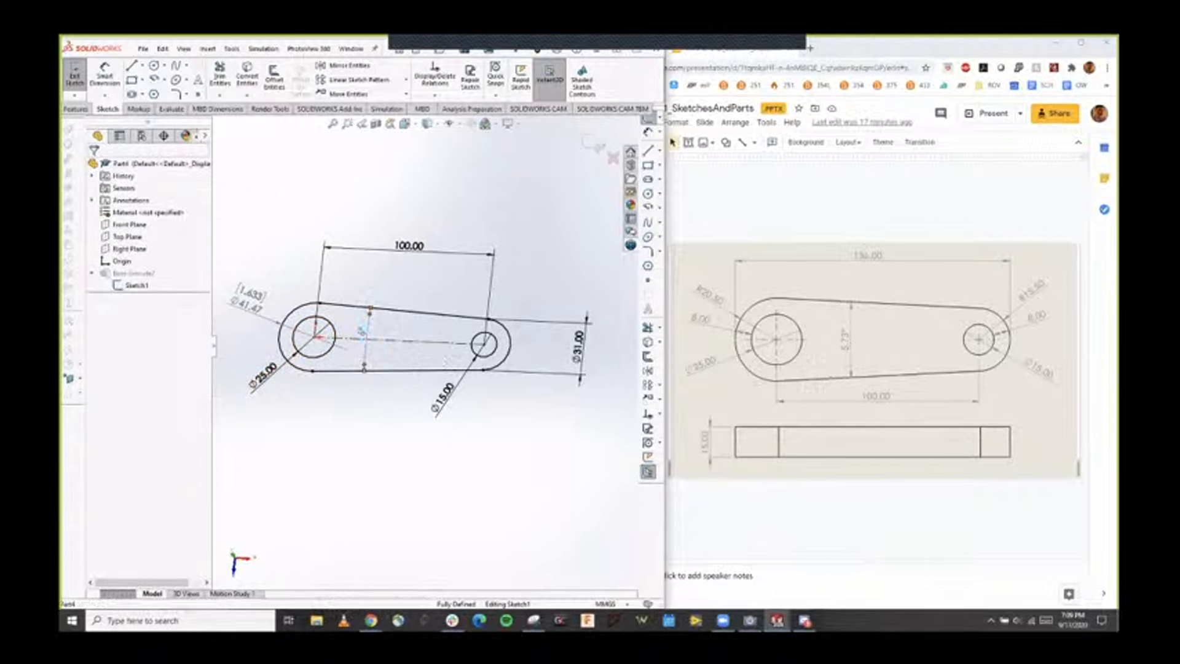
key("Delete")
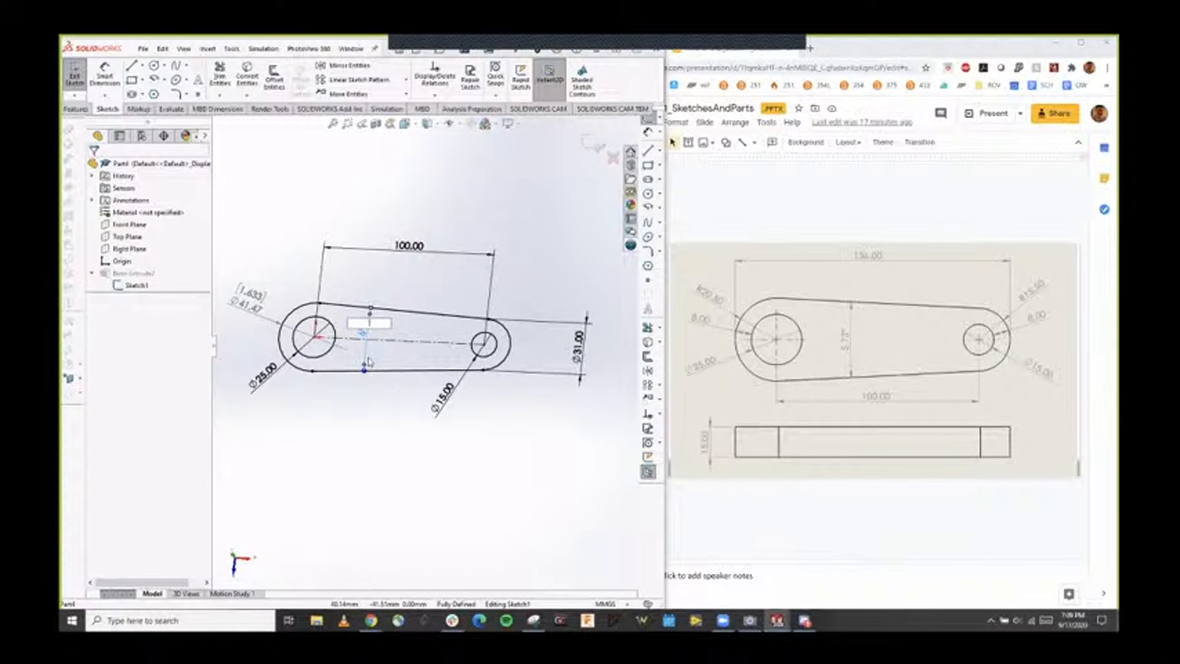
left_click(382, 390)
left_click(657, 325)
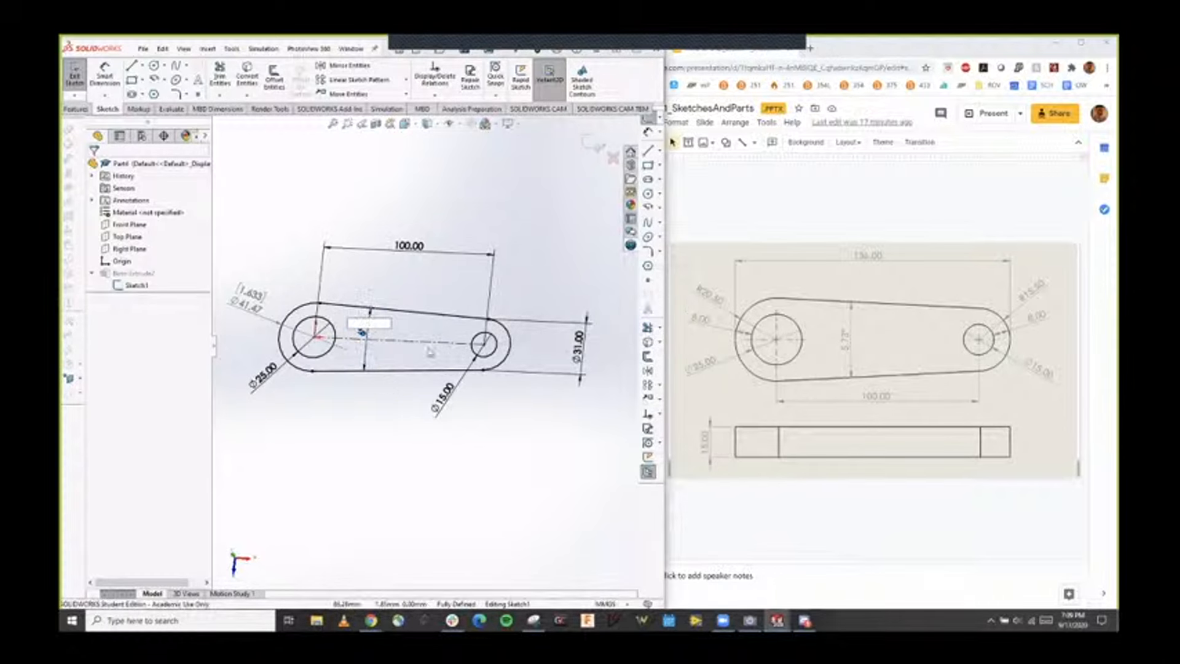
left_click(366, 357)
key("Delete")
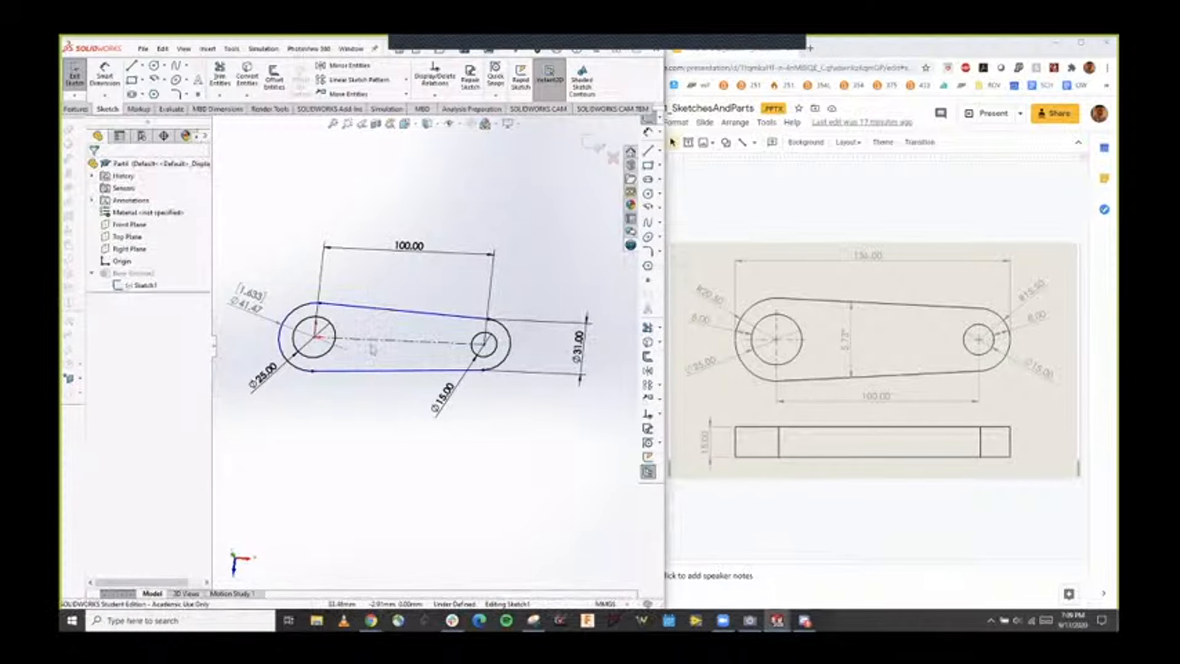
Dimension the radial gap between the large hole and its outer arc as 8 mm.
left_click(113, 83)
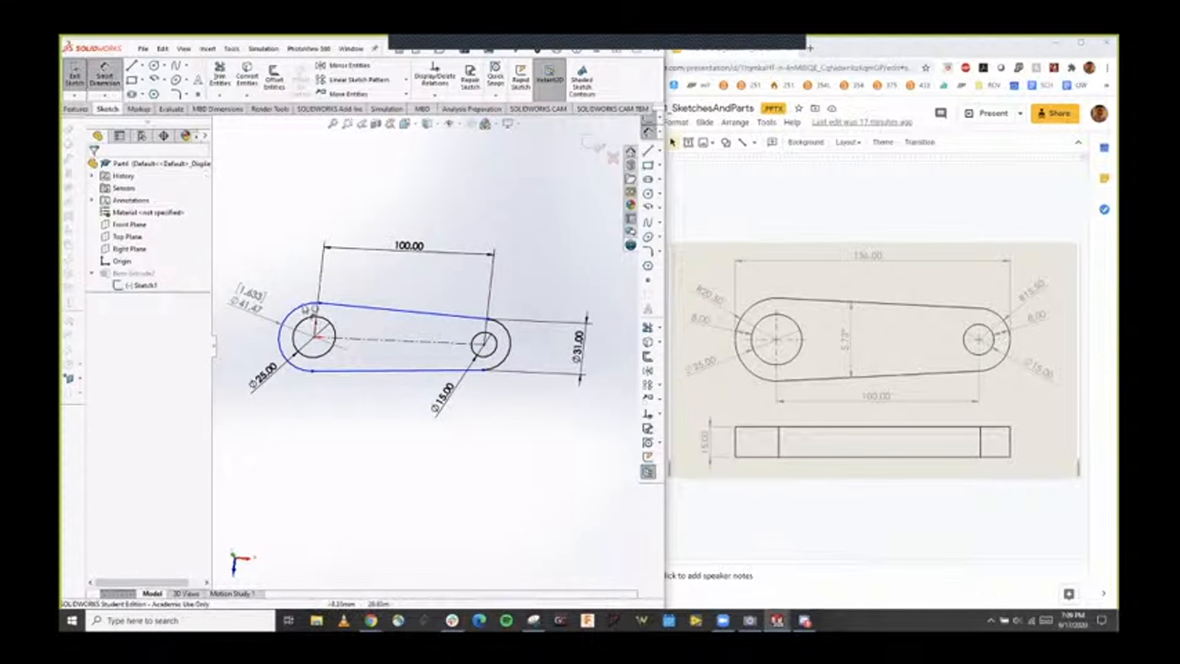
left_click(304, 324)
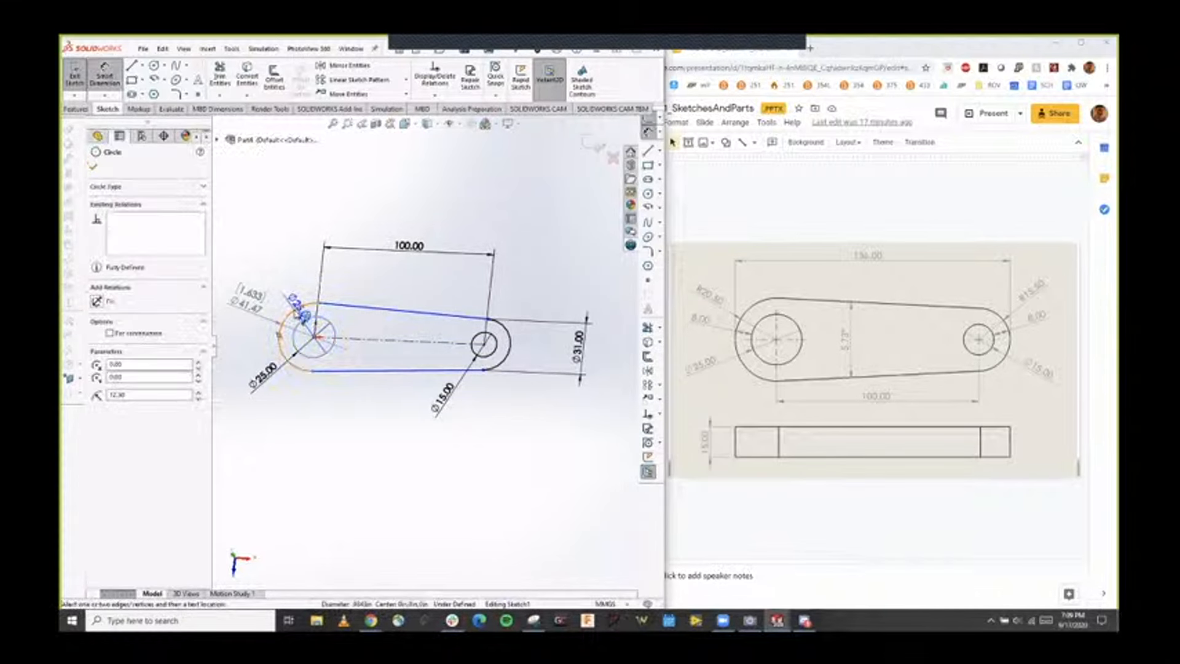
left_click(291, 283)
type("8.00mm")
key("Return")
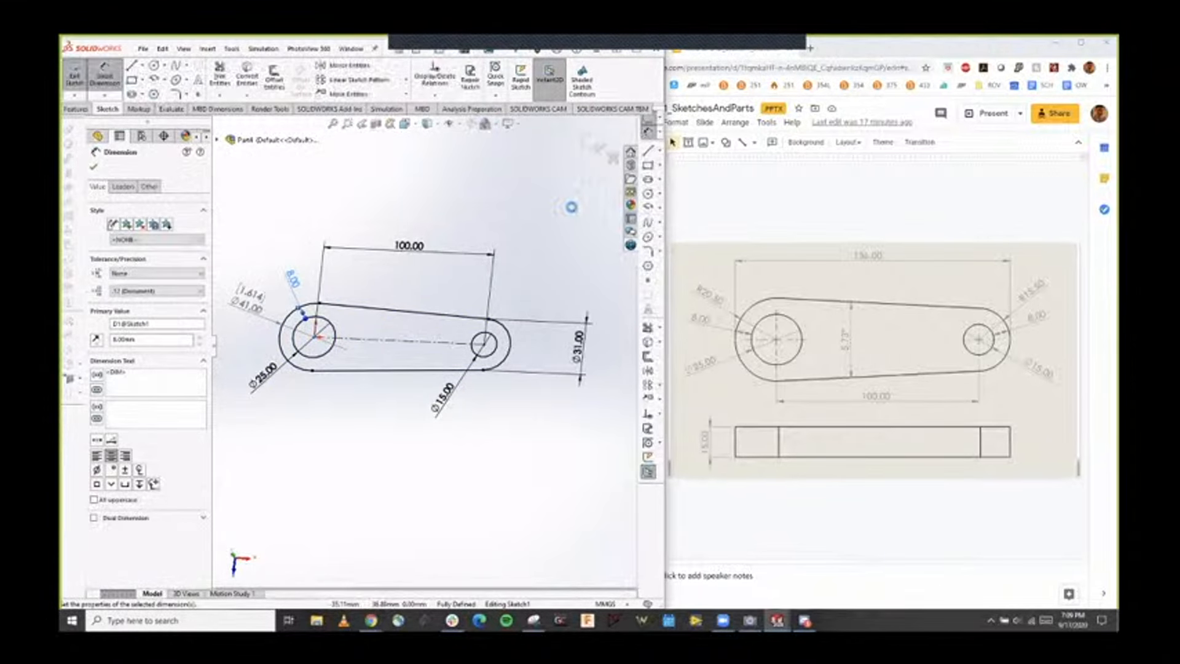
left_click(95, 169)
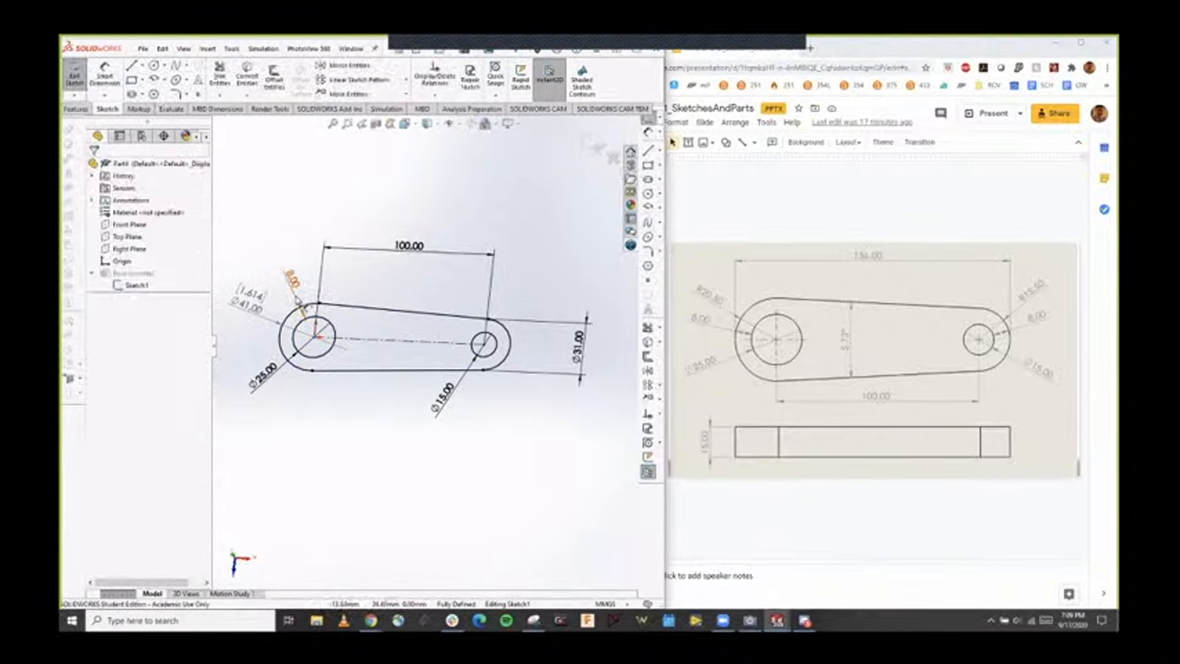
Reposition the 8 mm gap dimension beside the large end and the small outer arc's diameter dimension closer to the link.
left_click_drag(293, 279, 253, 368)
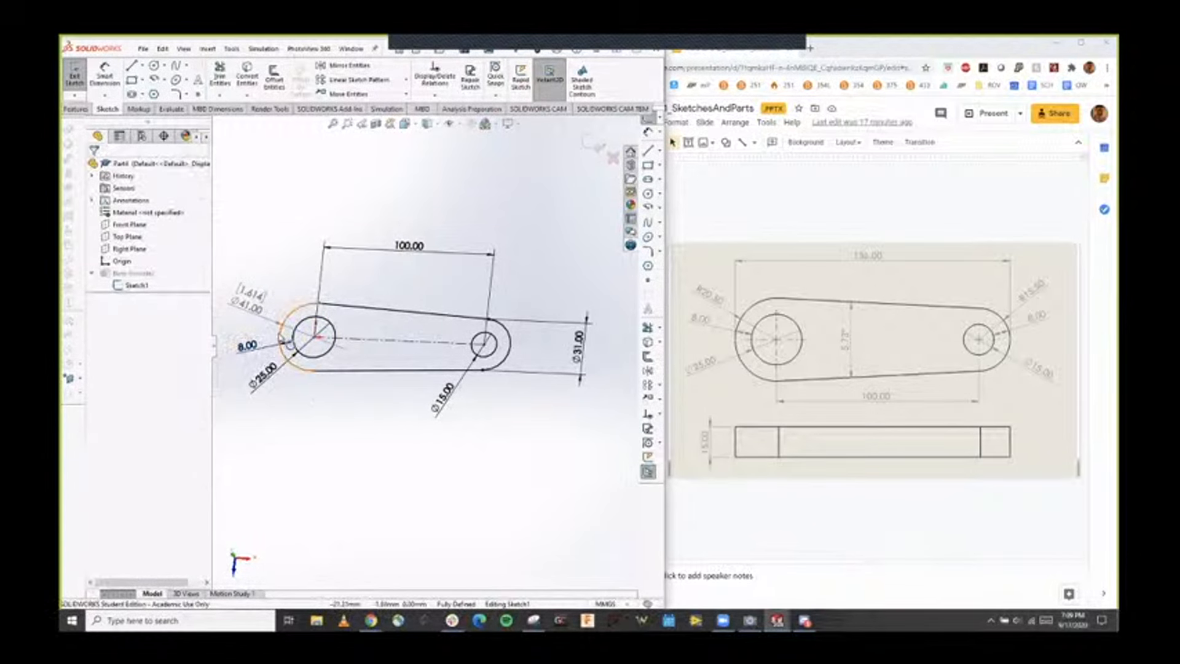
left_click(266, 339)
mouse_move(266, 339)
left_mouse_down()
mouse_move(257, 356)
mouse_move(265, 368)
mouse_move(275, 356)
left_mouse_up()
left_click(332, 395)
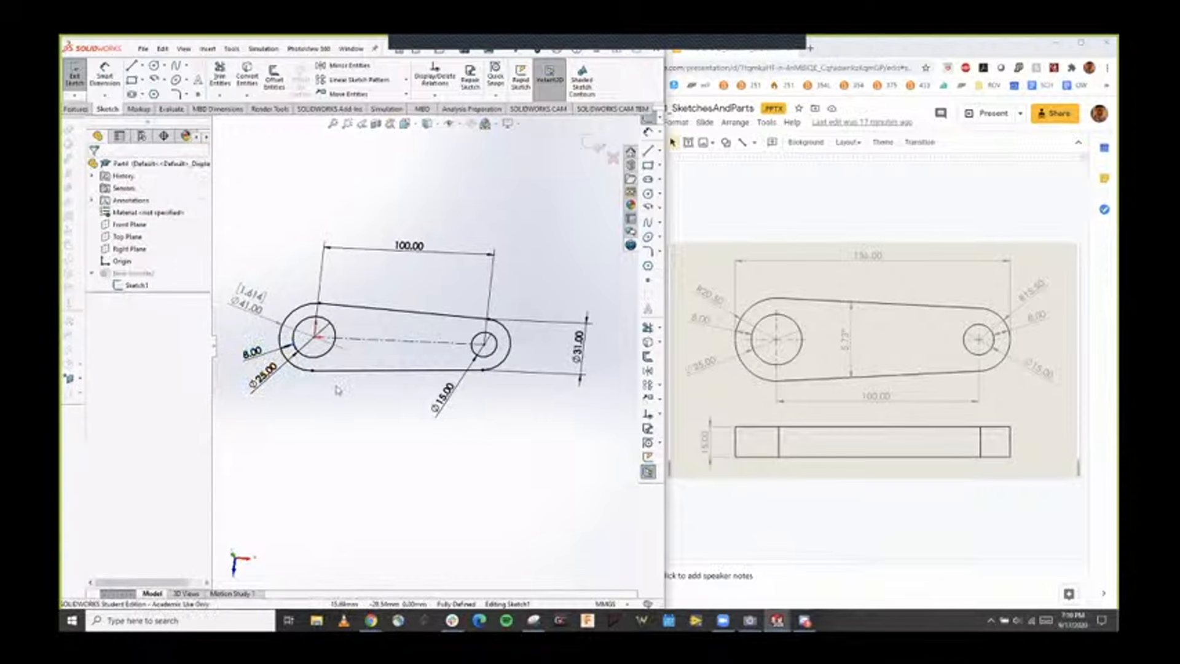
left_click_drag(549, 379, 536, 369)
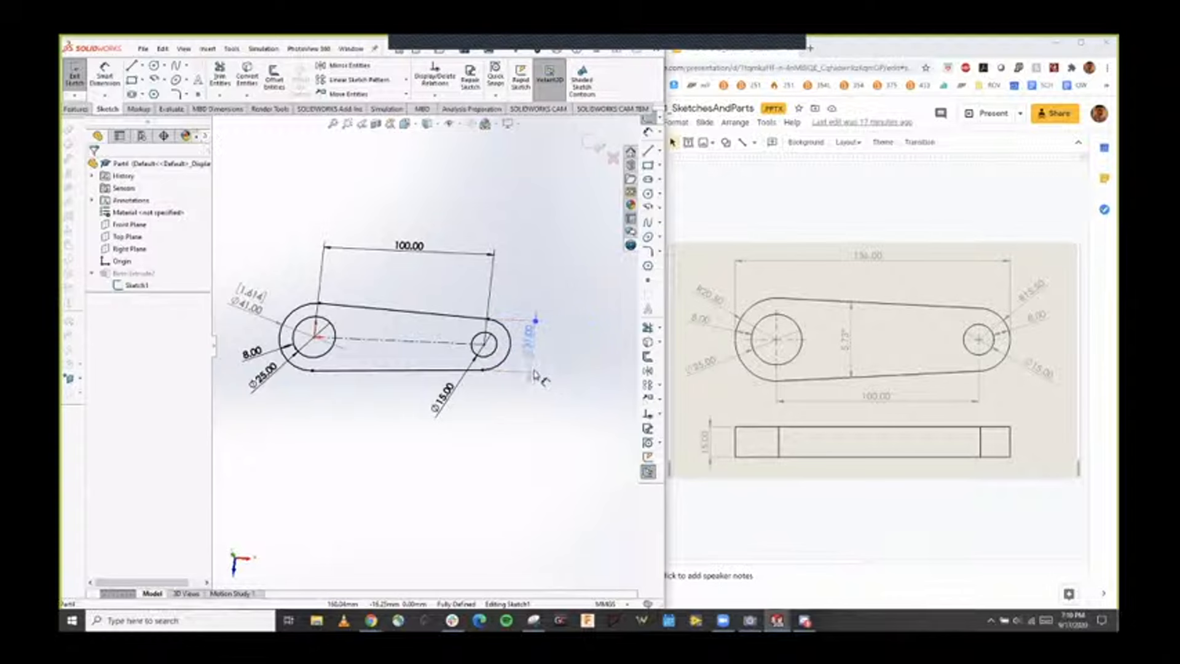
Switch to the Google Slides deck and open the Exercise 2 slide.
left_click(731, 230)
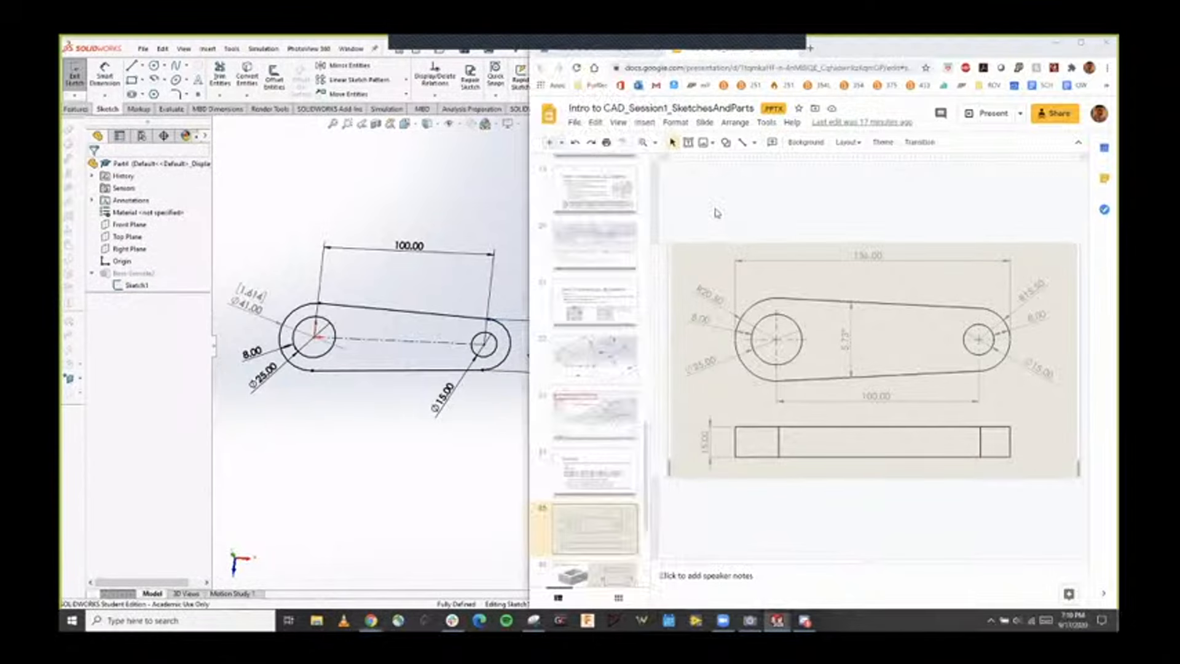
scroll(612, 443, "down", 3)
left_click(579, 475)
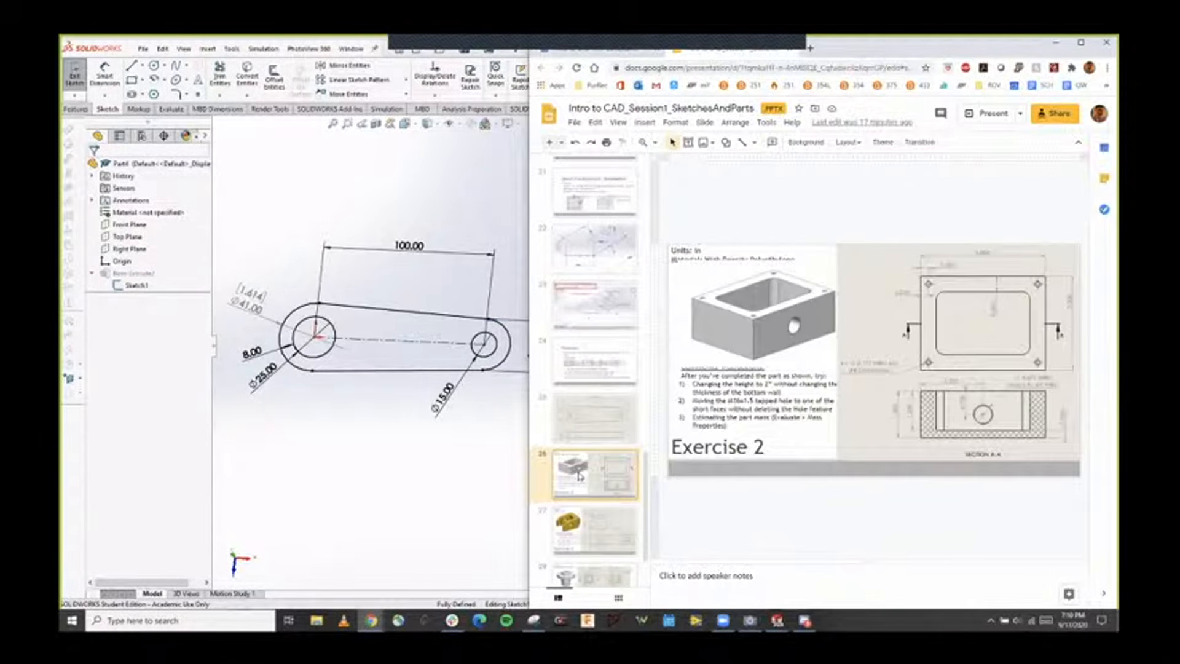
Enlarge the Exercise 2 drawing image and position it over the slide so that its dimensions are readable.
left_click(951, 329)
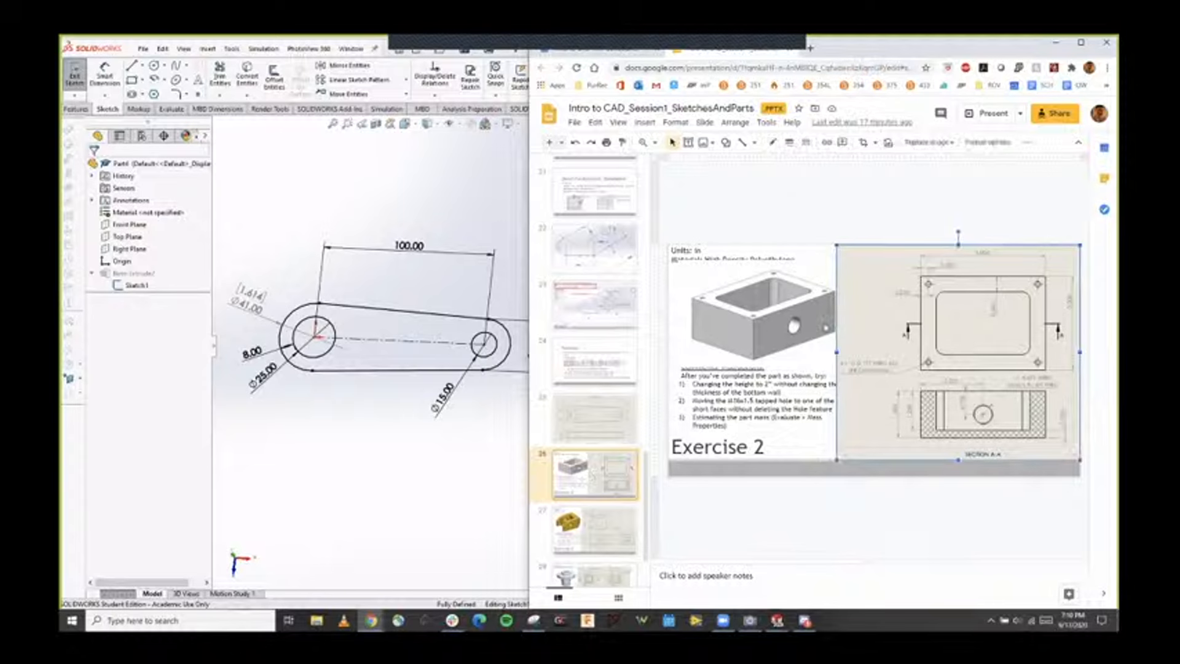
left_click(823, 323)
left_click(977, 300)
left_click_drag(984, 299, 815, 300)
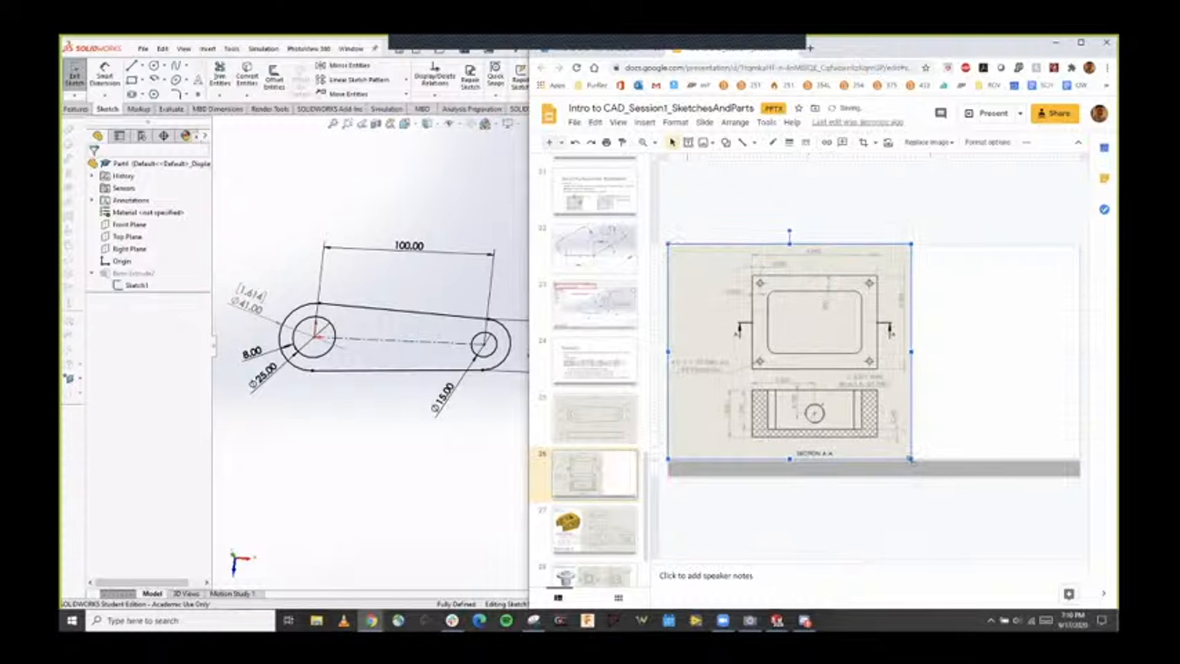
left_click_drag(912, 459, 1042, 558)
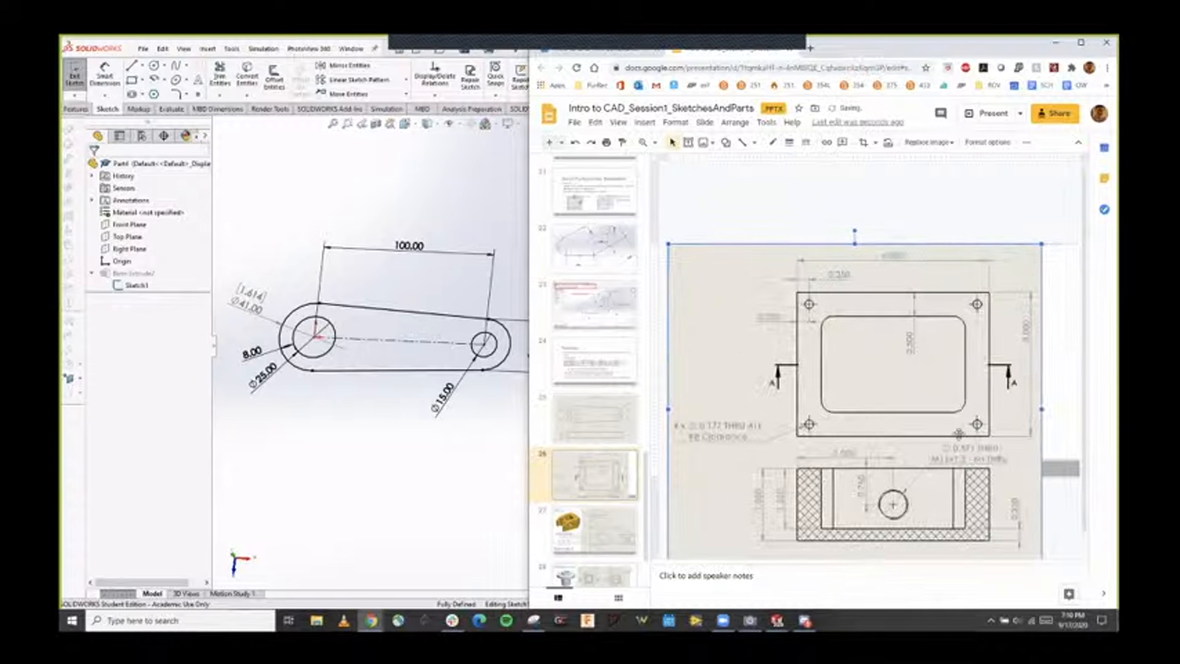
mouse_move(711, 247)
left_mouse_down()
mouse_move(749, 188)
mouse_move(691, 173)
left_mouse_up()
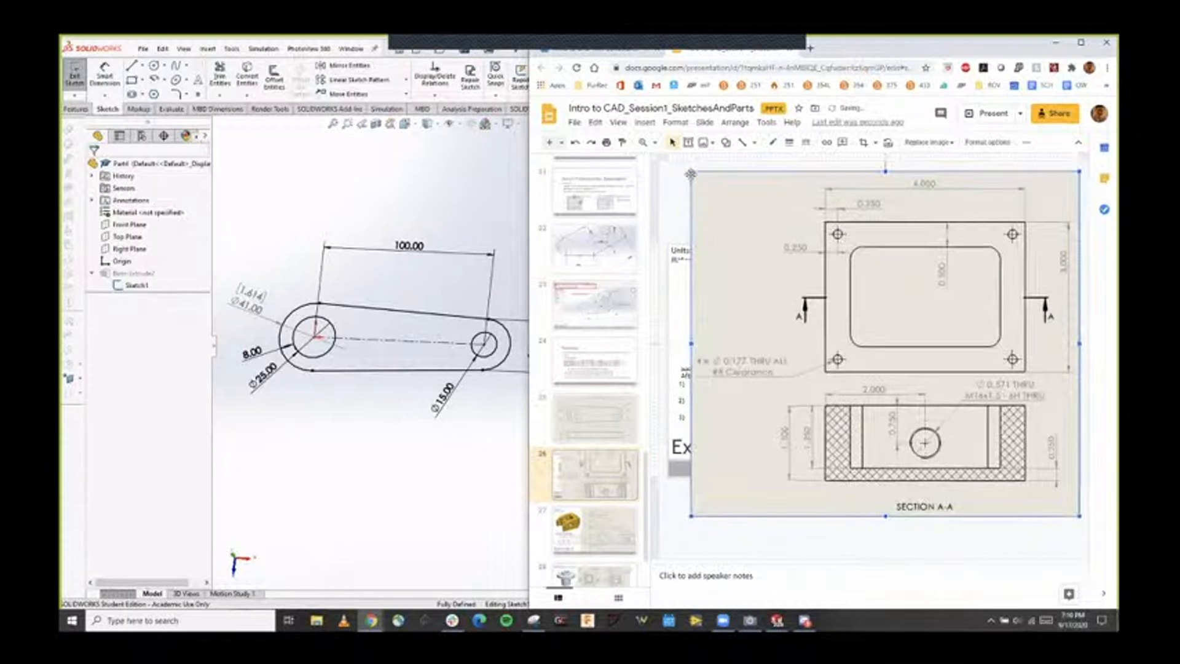
Switch back to SOLIDWORKS and widen its window up to the edge of the reference drawing.
left_click(445, 249)
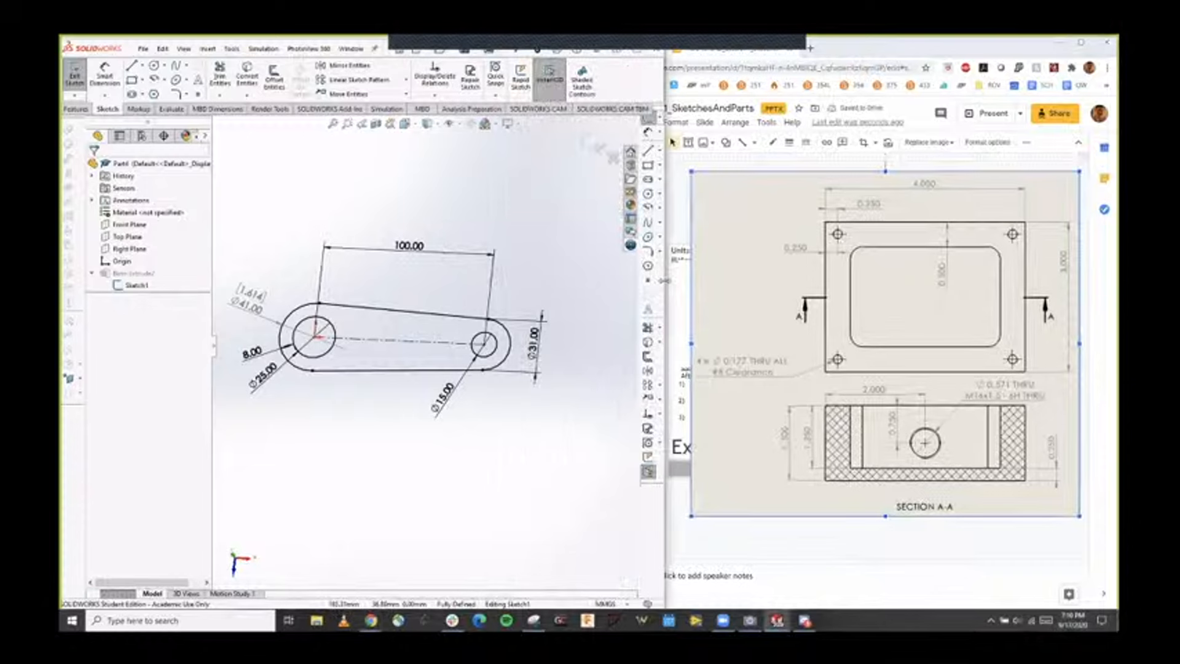
left_click_drag(665, 280, 687, 280)
left_click(145, 51)
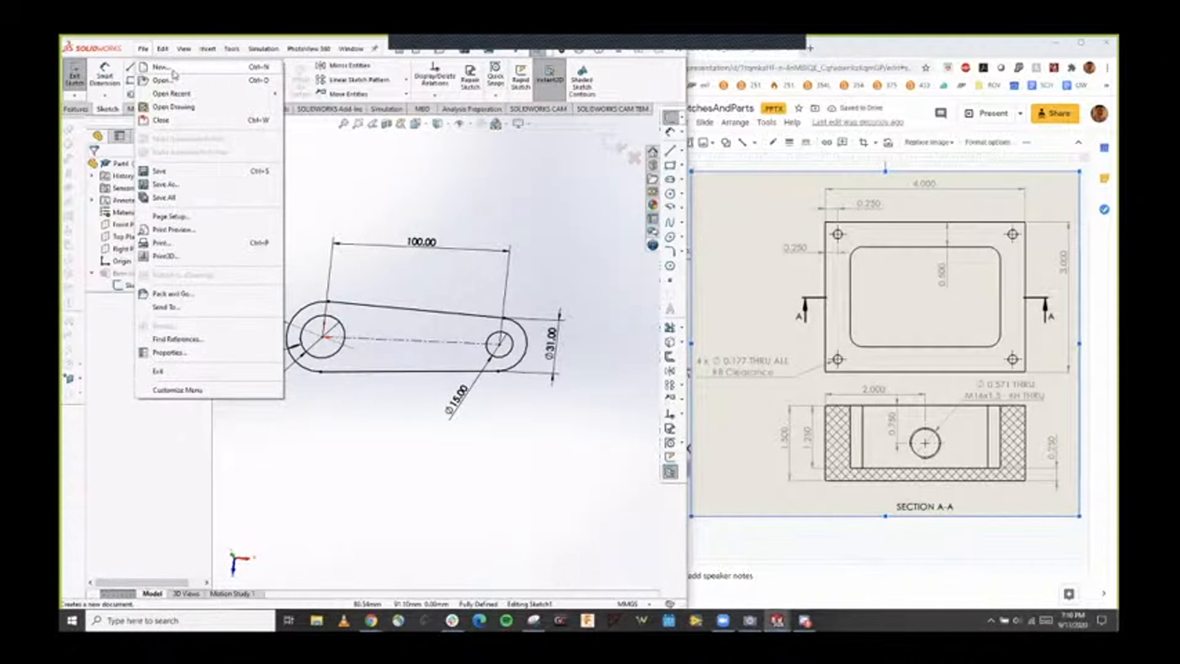
left_click(172, 68)
left_click(577, 479)
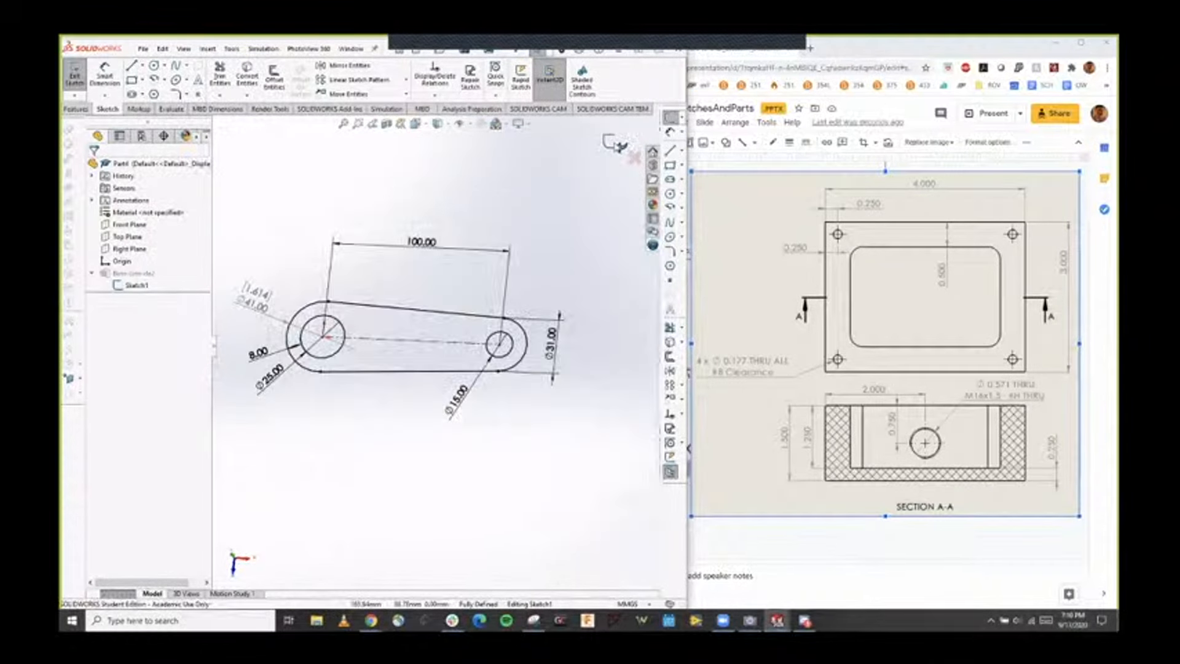
Exit the link's sketch and create a new part document.
left_click(144, 50)
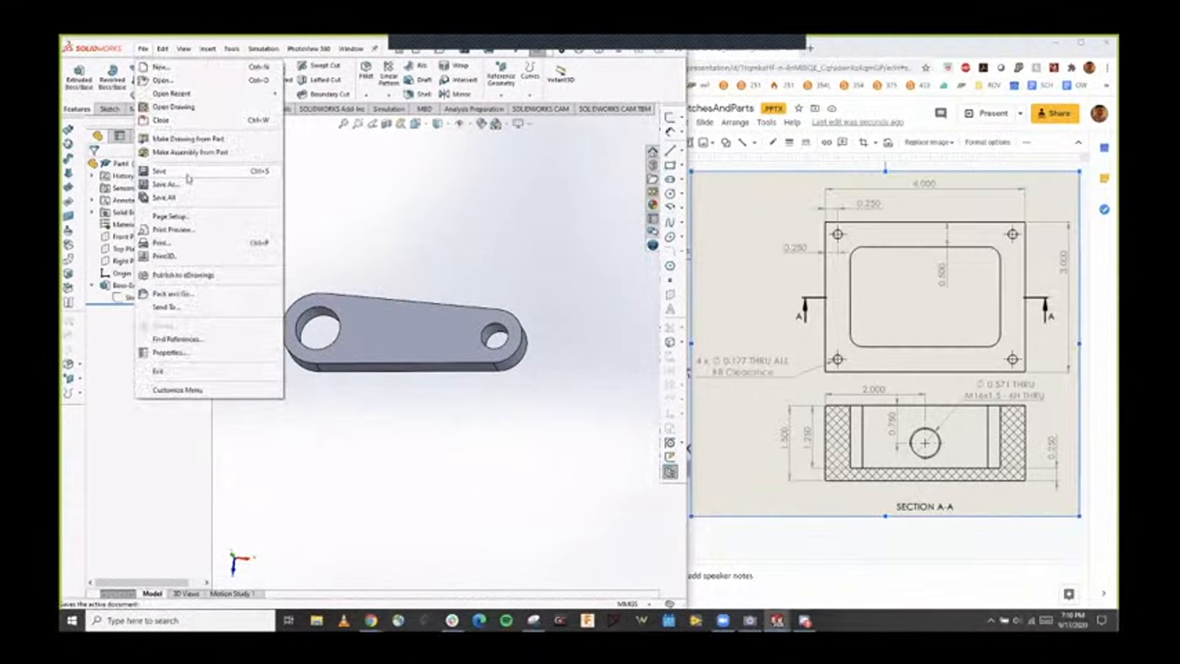
left_click(167, 71)
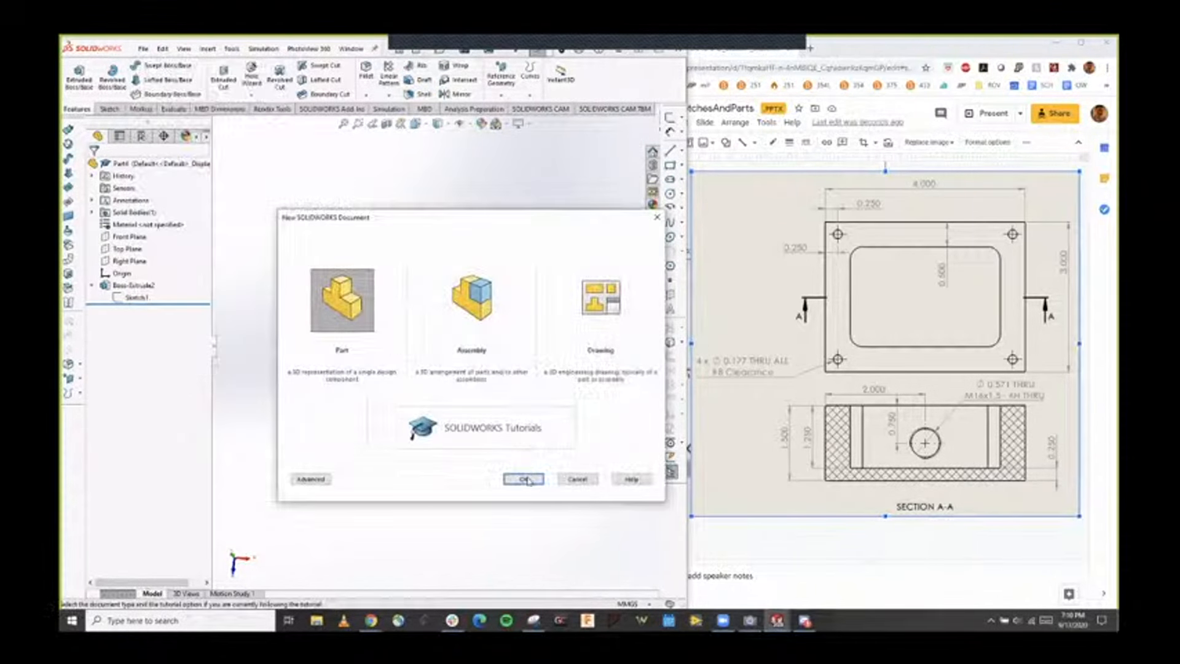
left_click(528, 480)
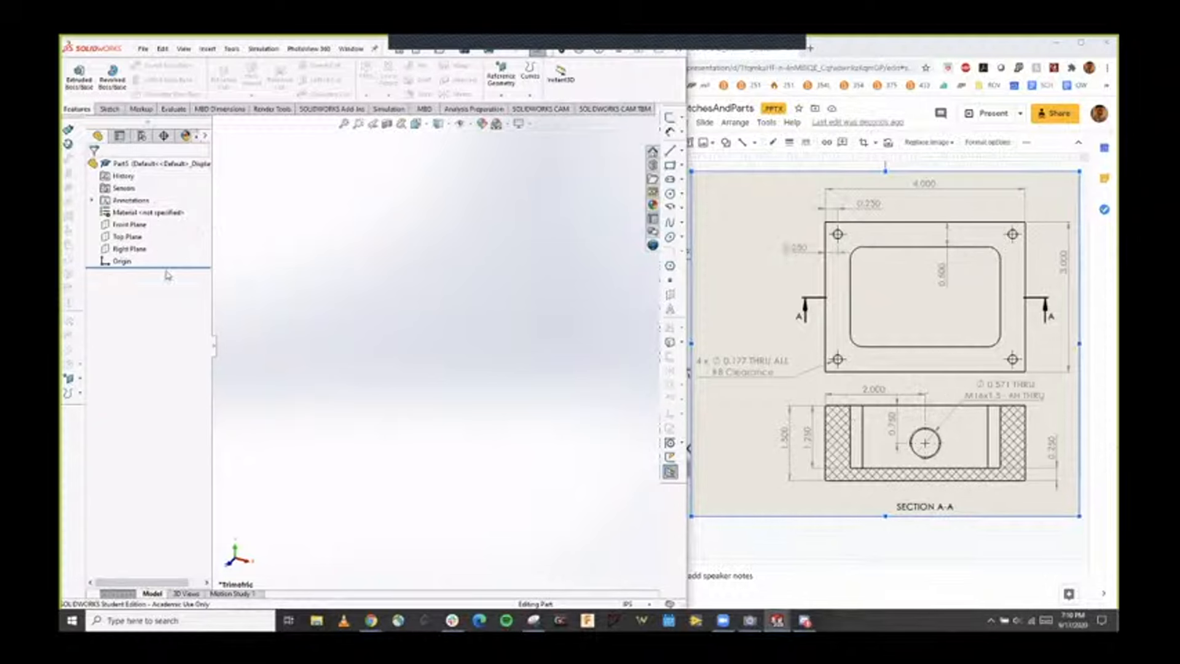
Start a sketch on the Top Plane and draw a corner rectangle from the origin, about 2.97 by 1.69 in.
left_click(127, 236)
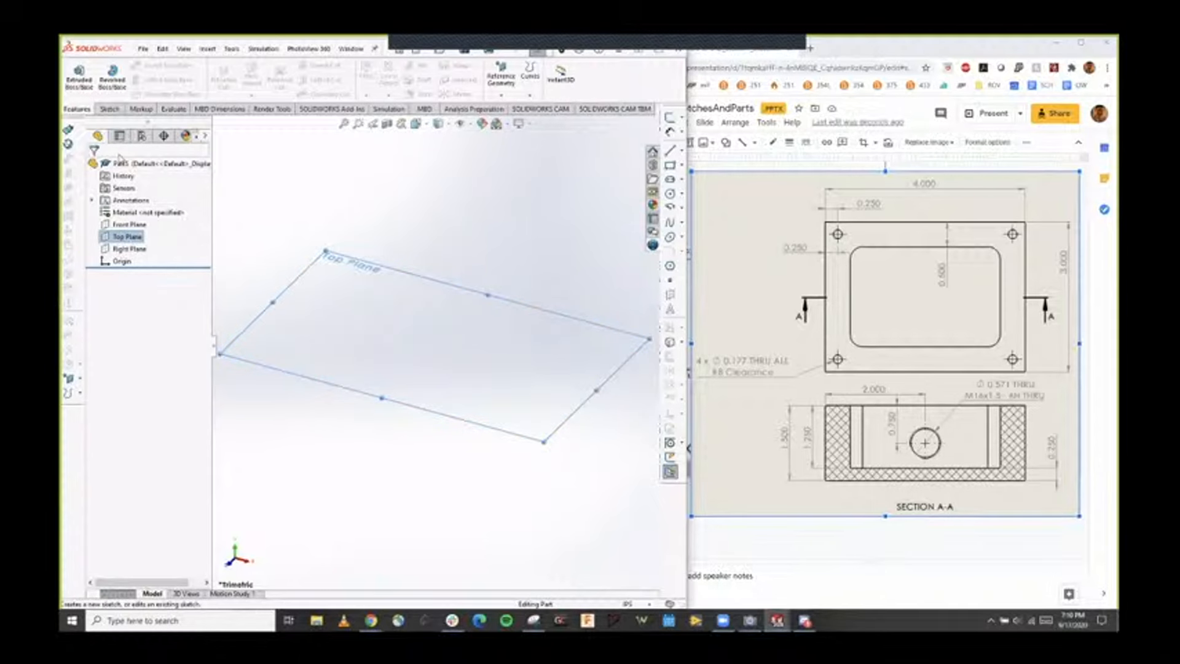
left_click(109, 109)
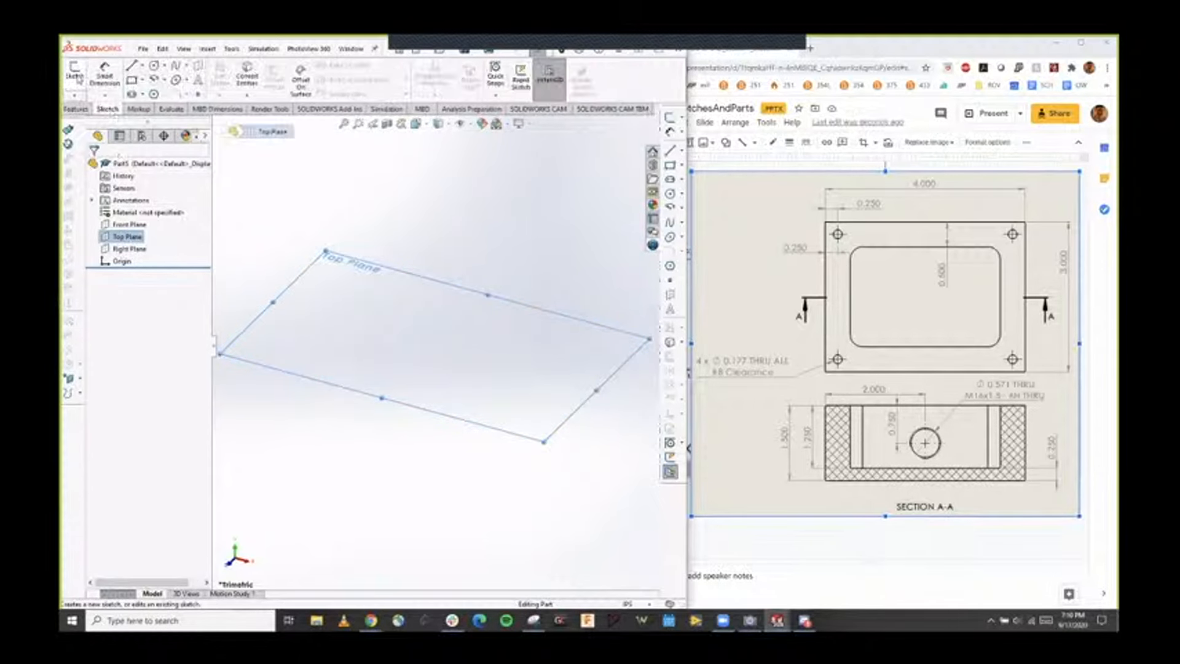
left_click(76, 77)
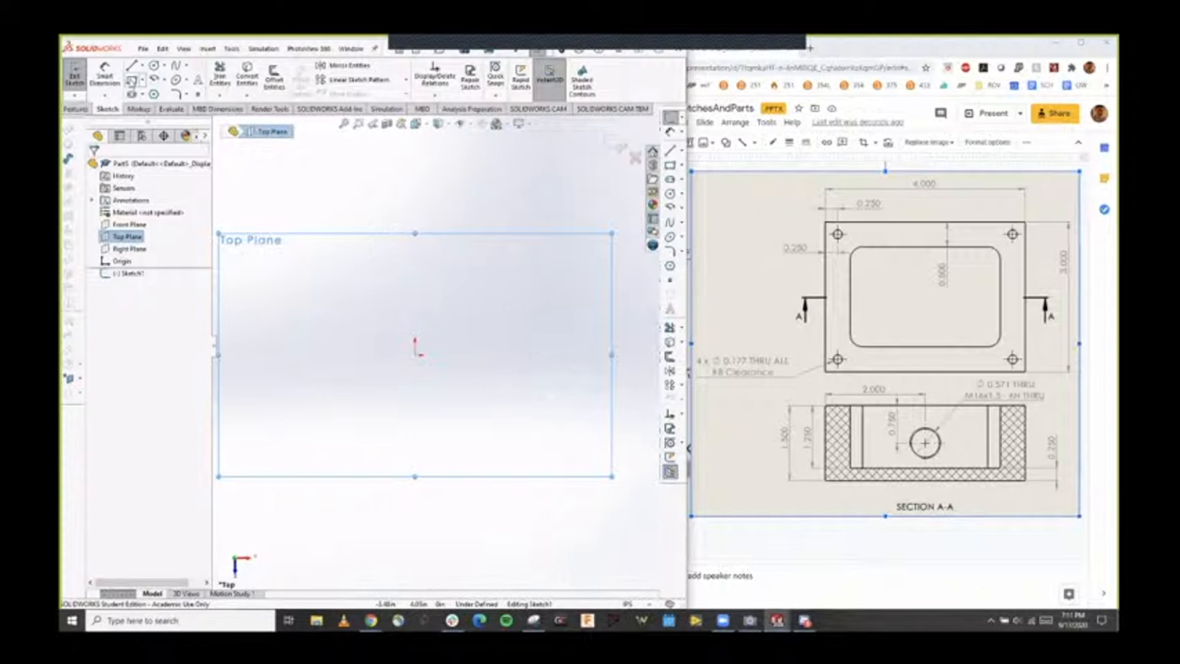
left_click(416, 355)
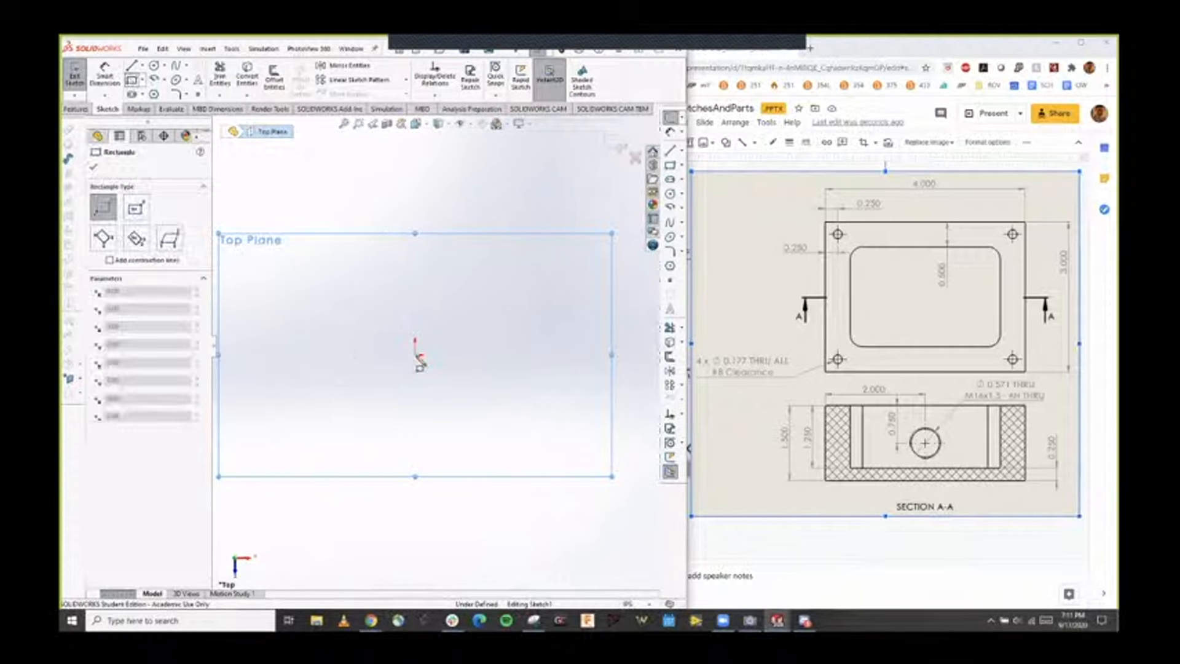
left_click(582, 261)
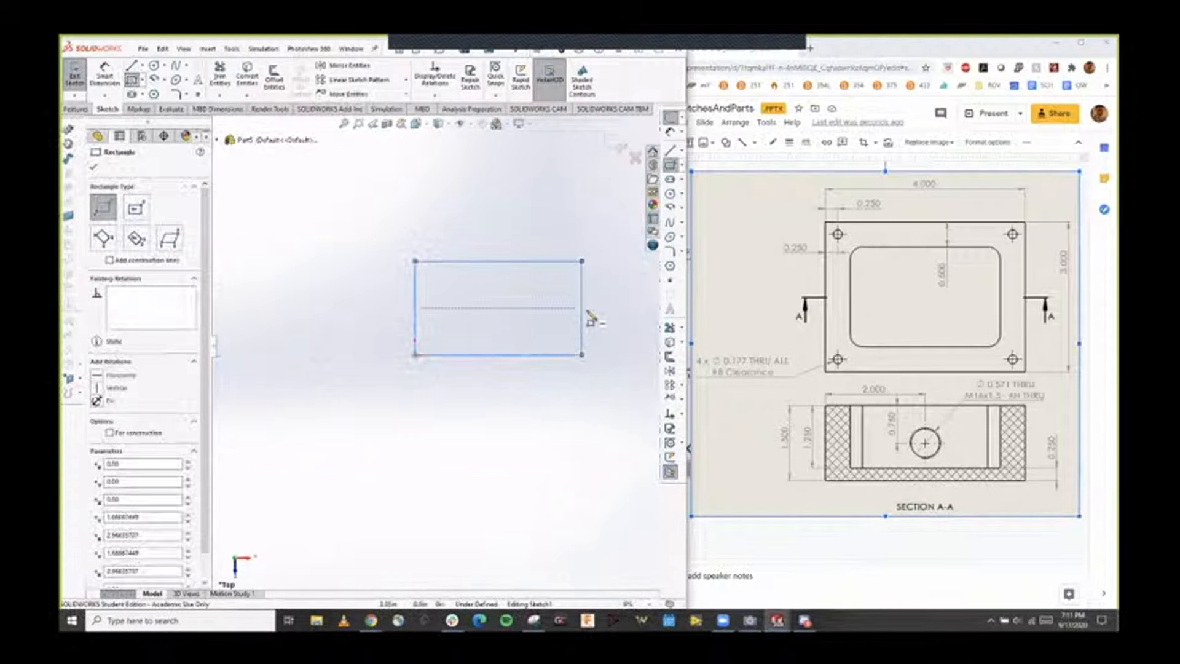
Delete the whole corner rectangle from the sketch.
key("Escape")
left_click_drag(364, 237, 631, 414)
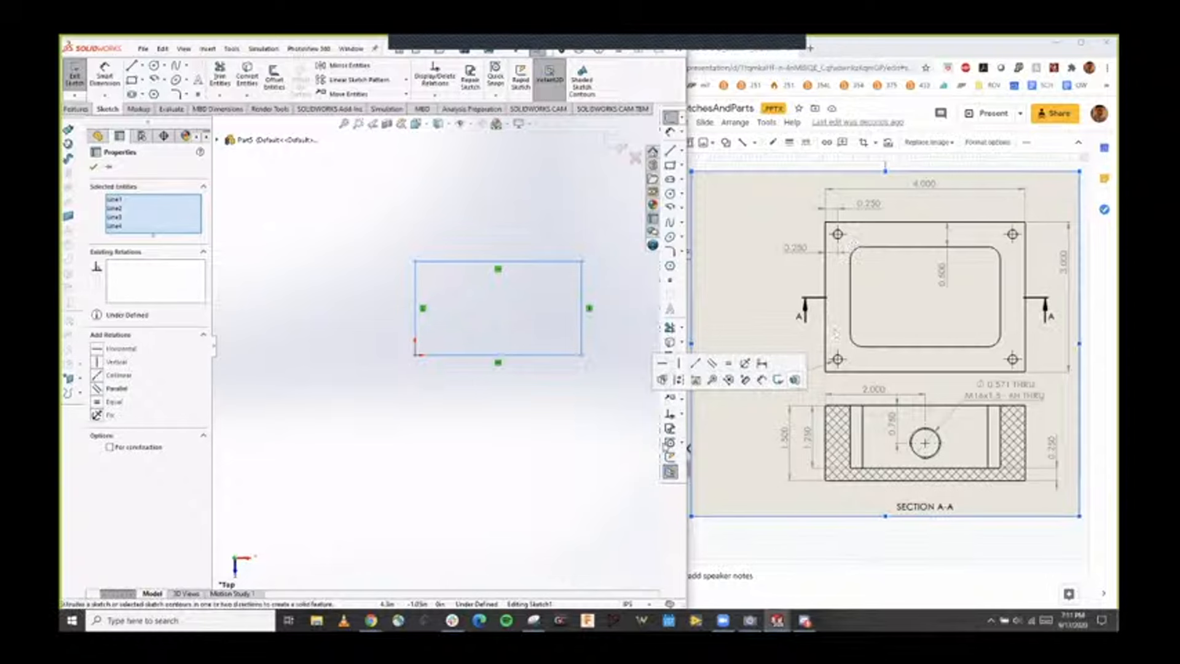
left_click(557, 439)
left_click_drag(386, 232, 635, 407)
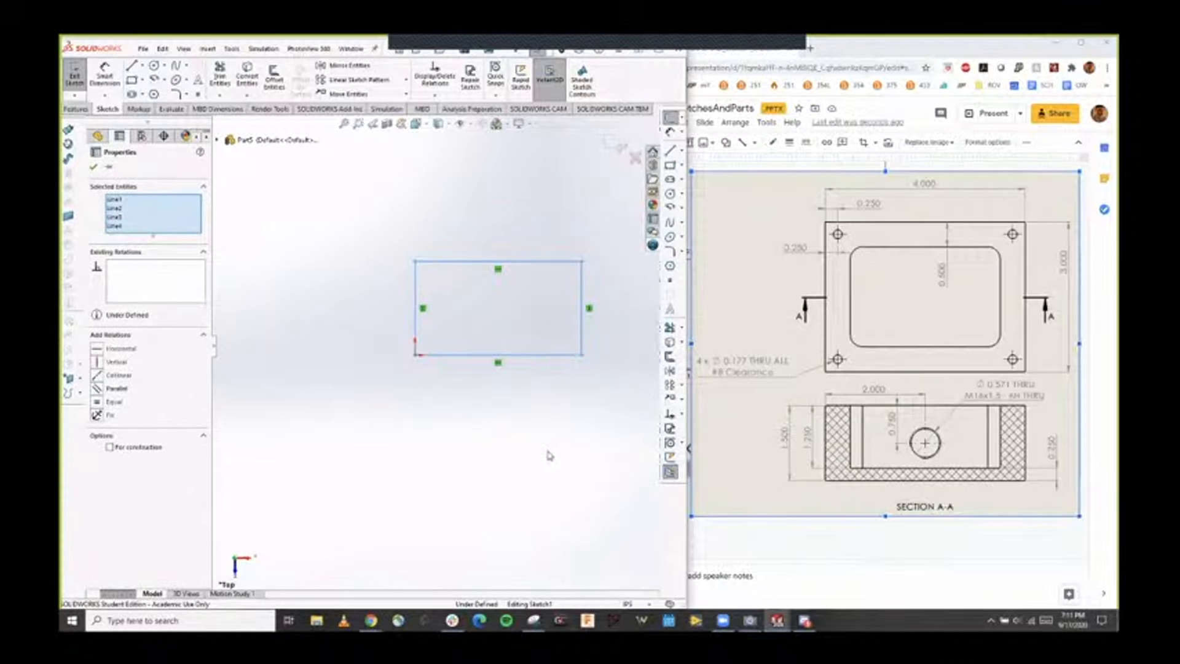
key("Delete")
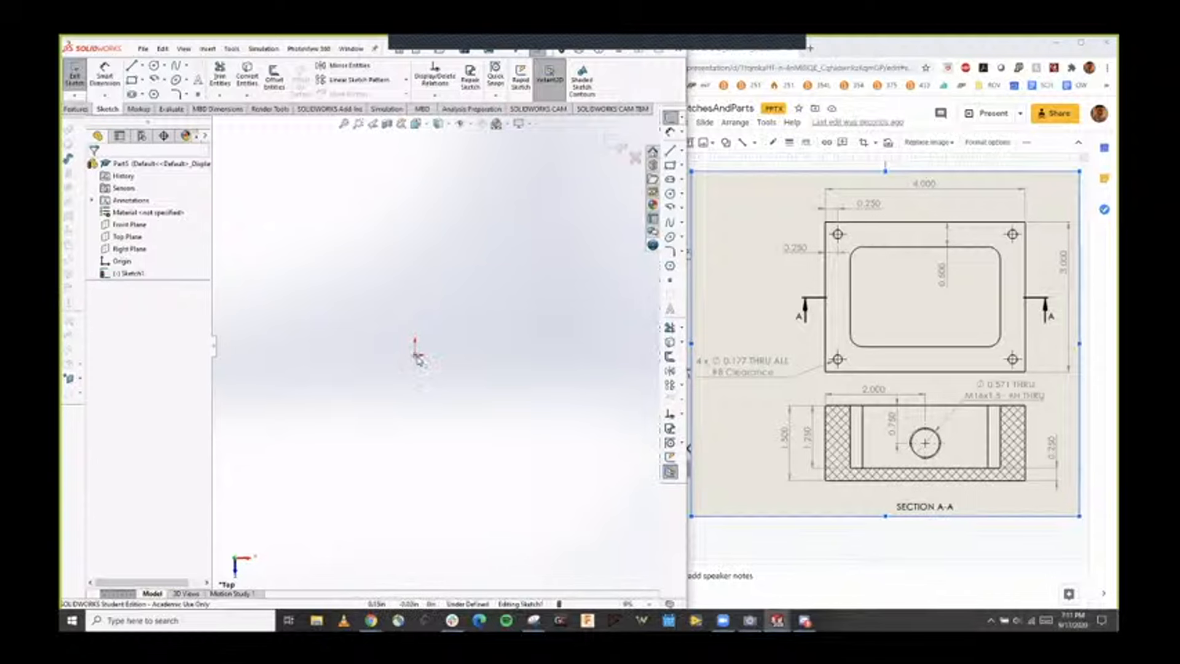
Draw a center rectangle centred on the origin, about 5.42 by 4.05 in.
left_click(142, 79)
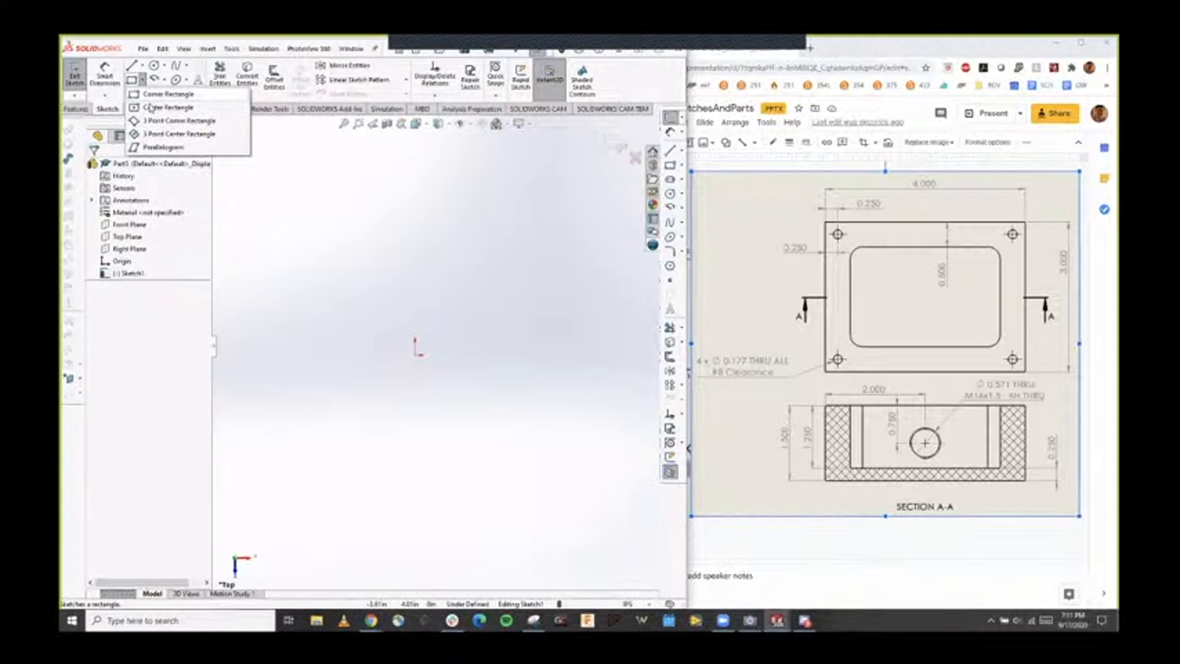
left_click(151, 104)
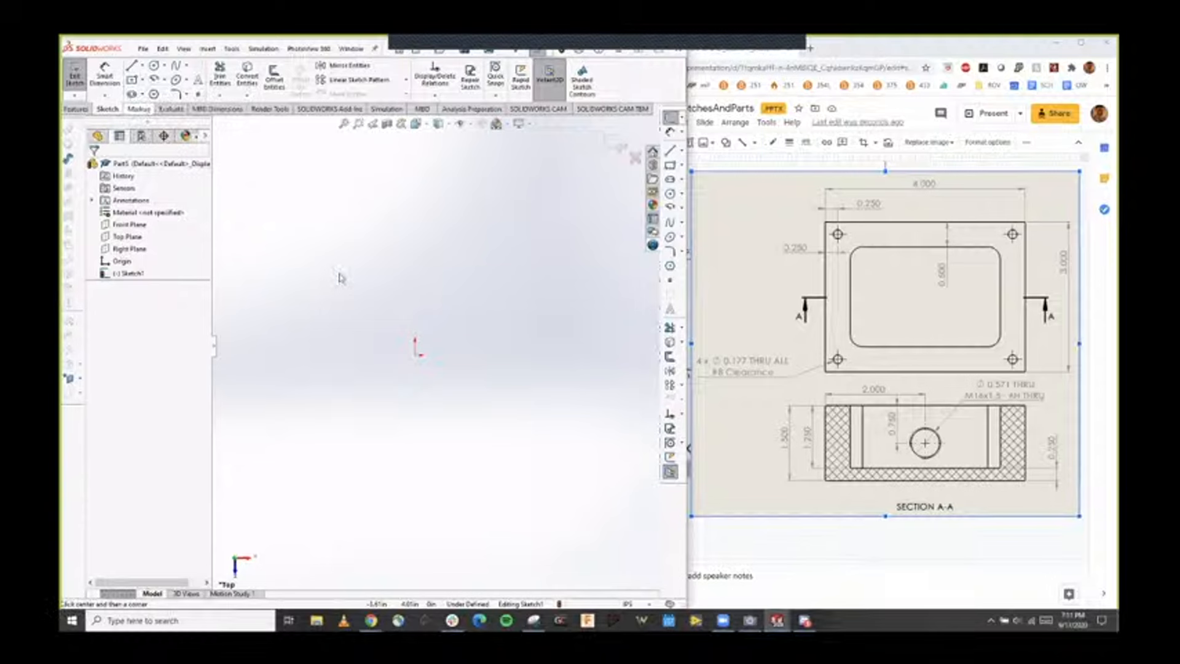
left_click(417, 354)
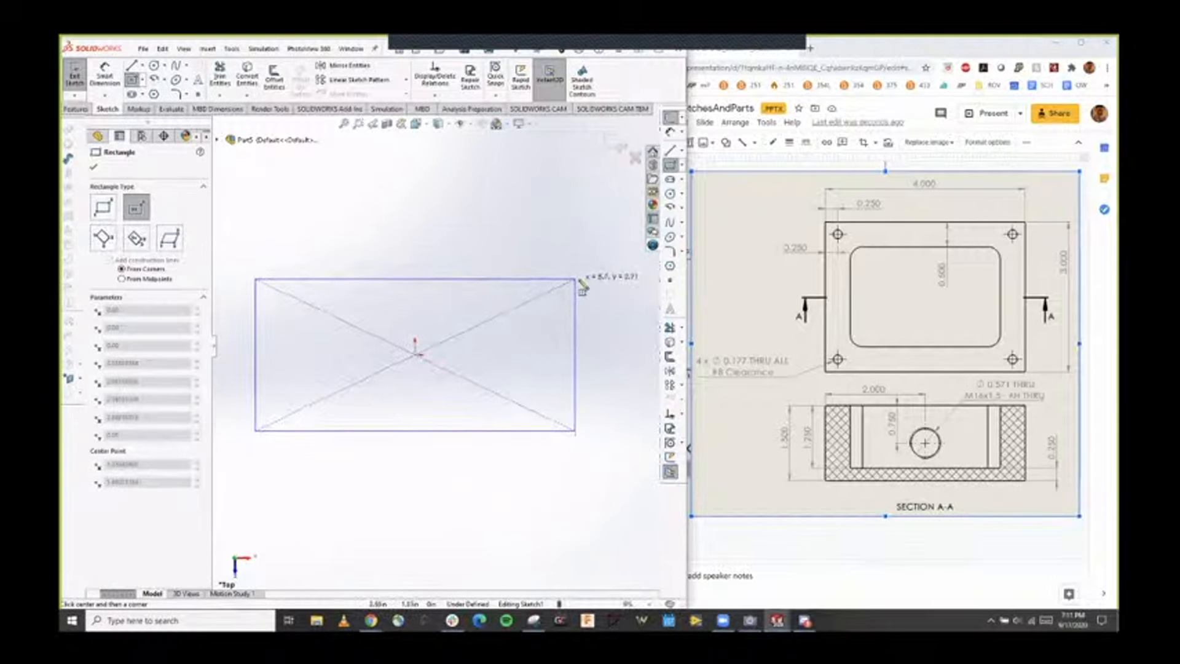
left_click(569, 246)
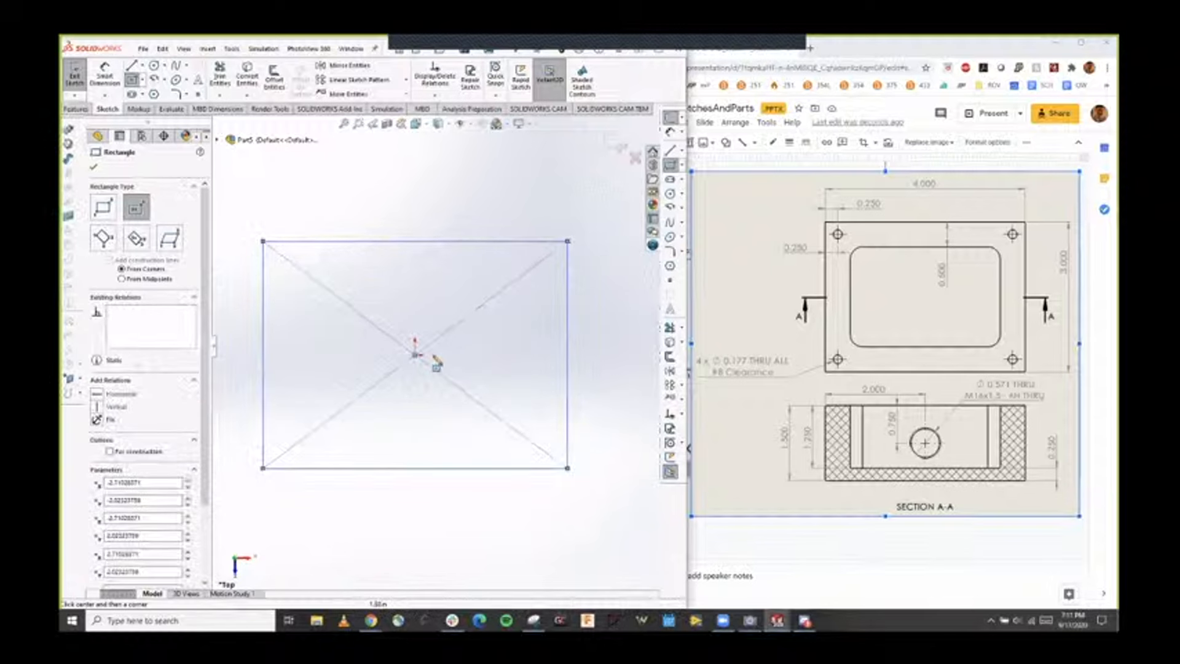
key("Escape")
scroll(435, 359, "up", 1)
scroll(435, 358, "up", 1)
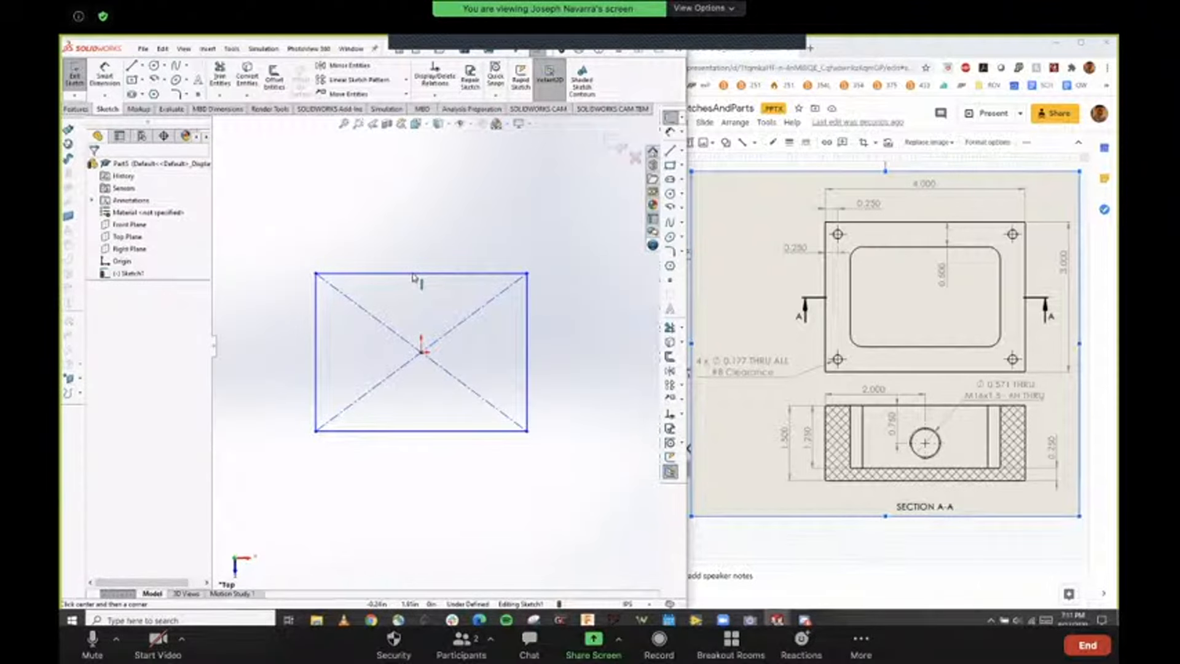
Dimension the rectangle 4 in wide and 3 in high.
left_click(104, 76)
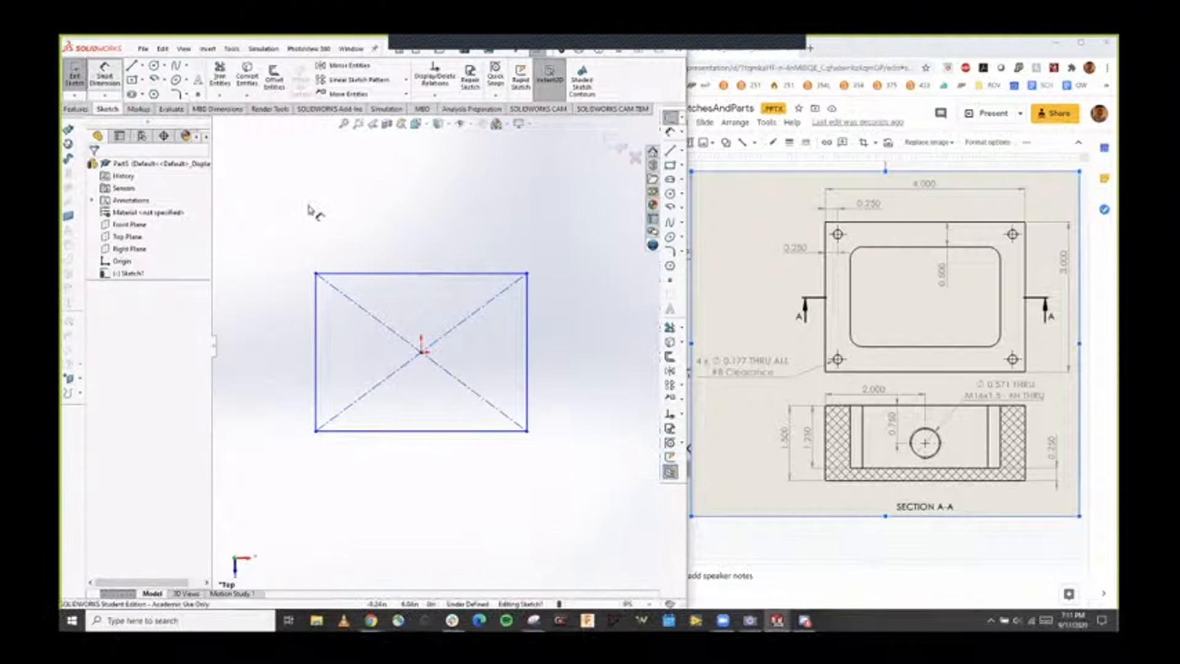
left_click(420, 274)
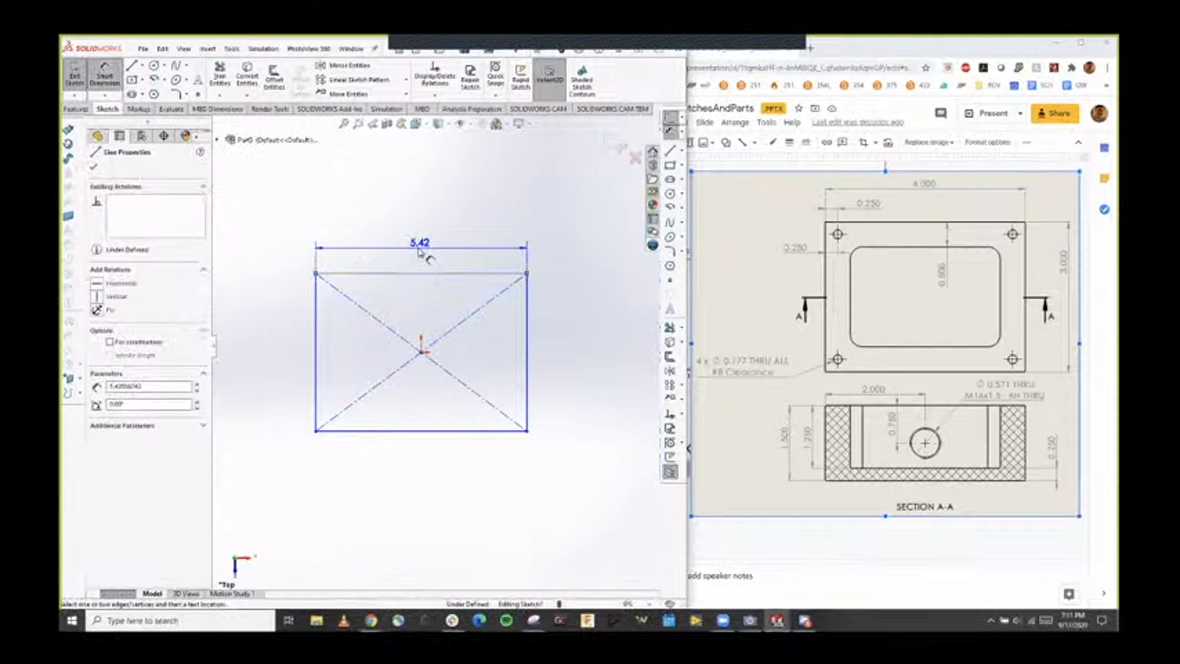
left_click(420, 252)
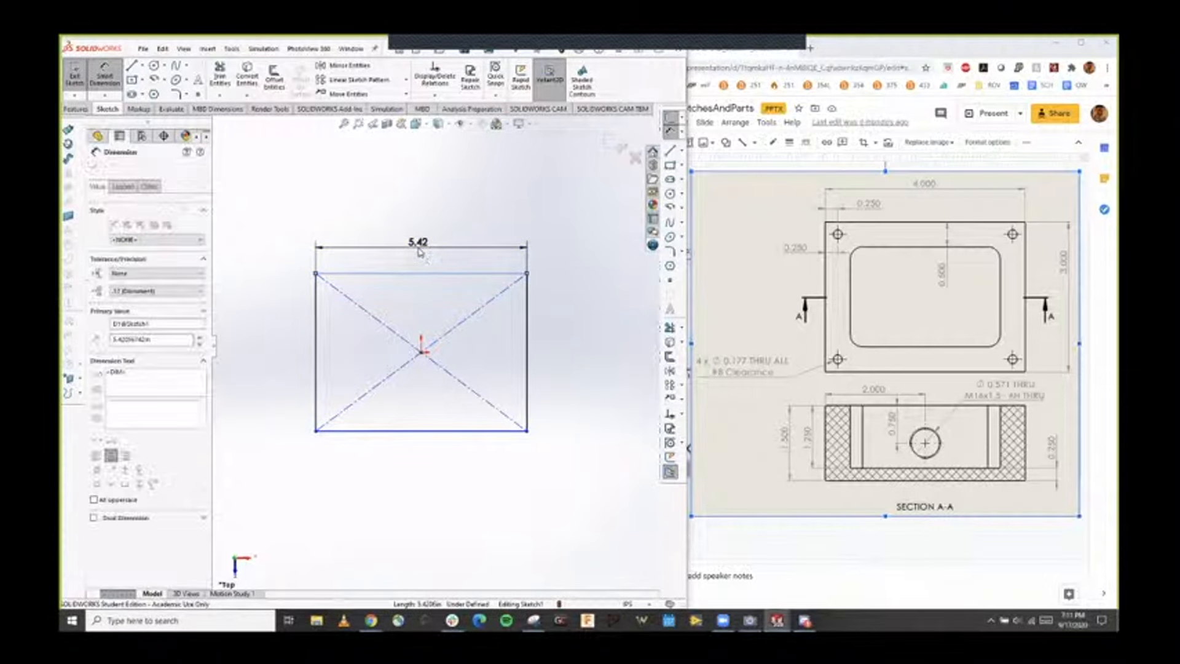
type("4")
key("Return")
left_click(528, 356)
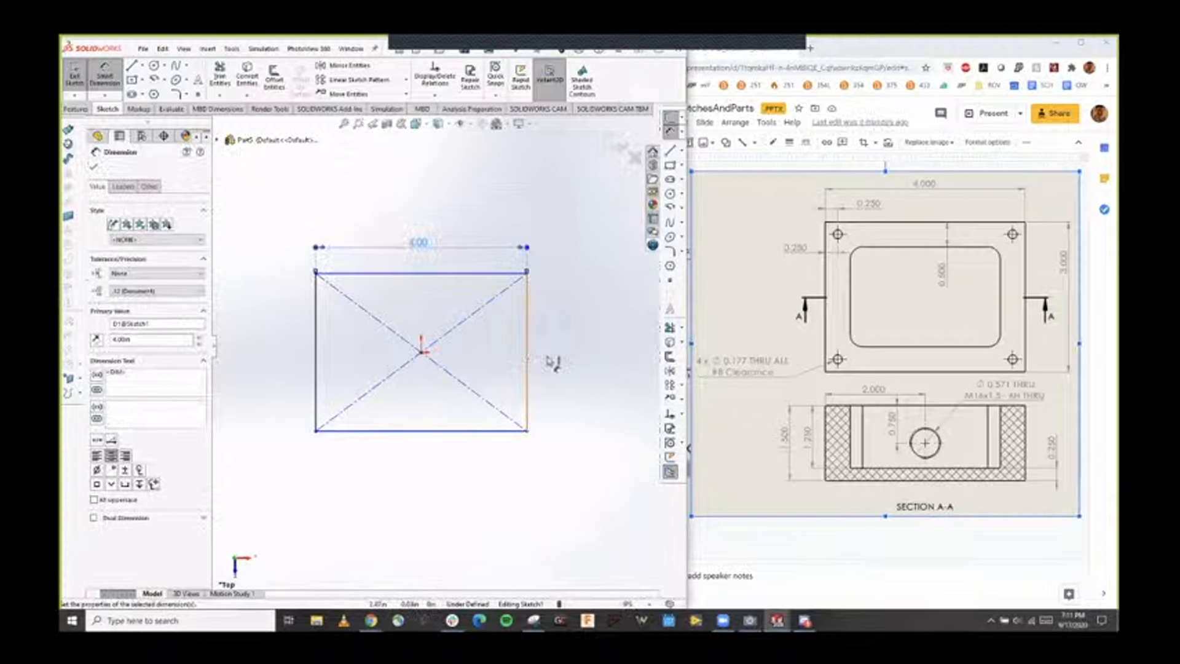
left_click(563, 360)
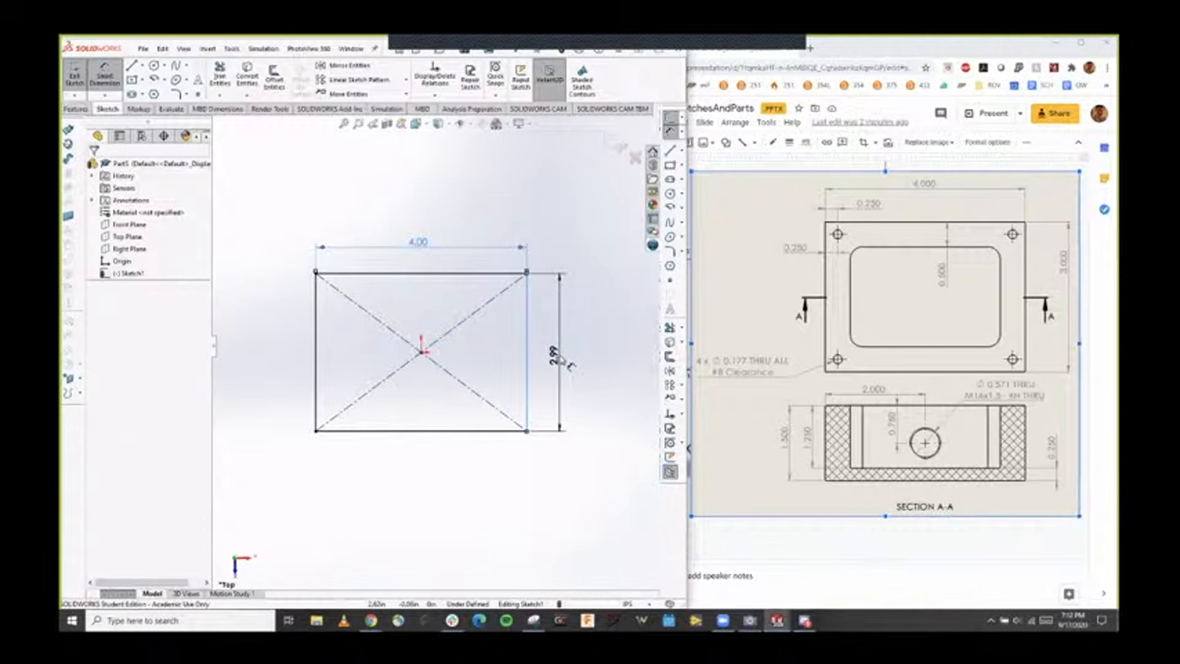
type("3")
key("Return")
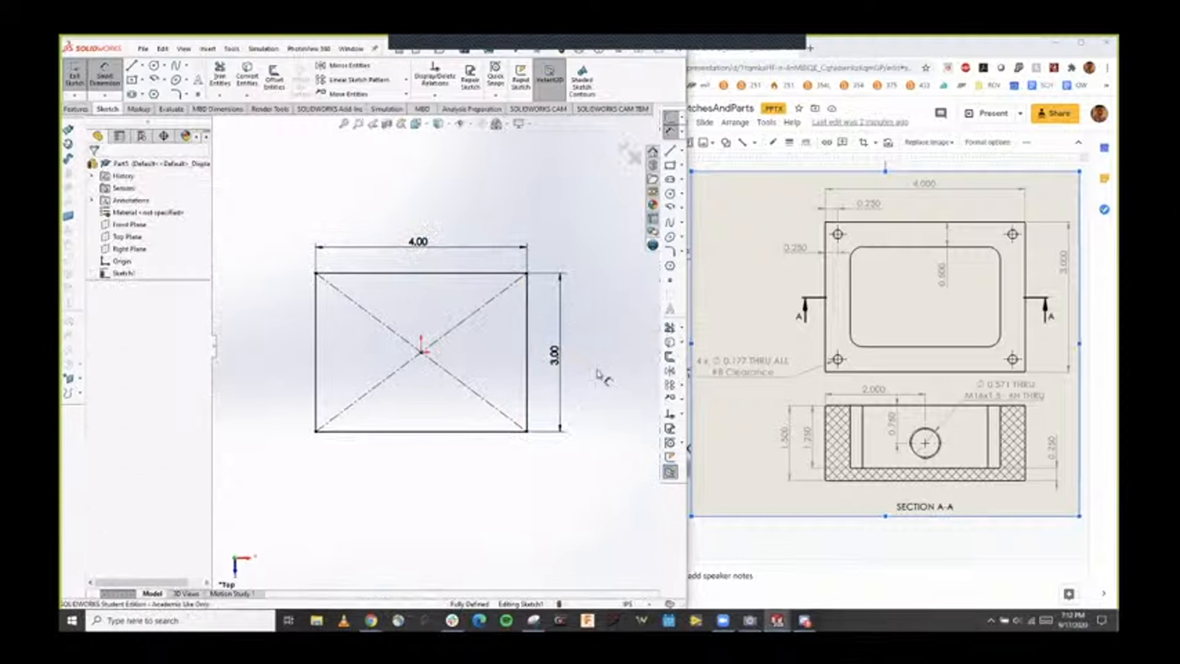
key("Escape")
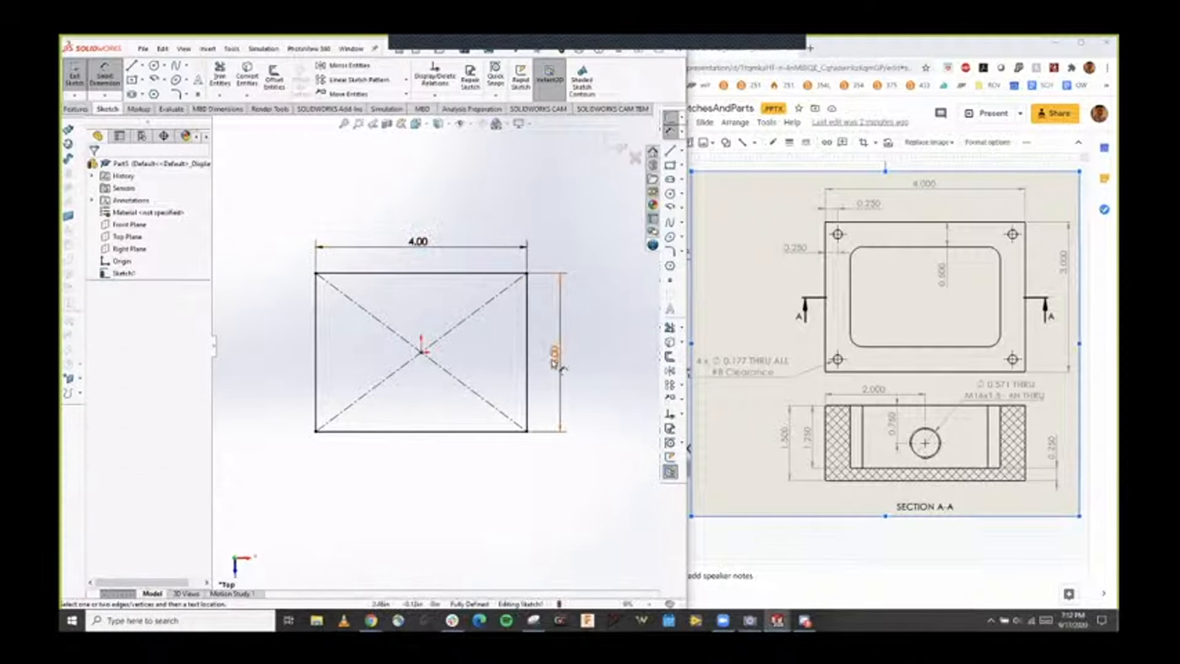
key("Escape")
left_click(411, 365)
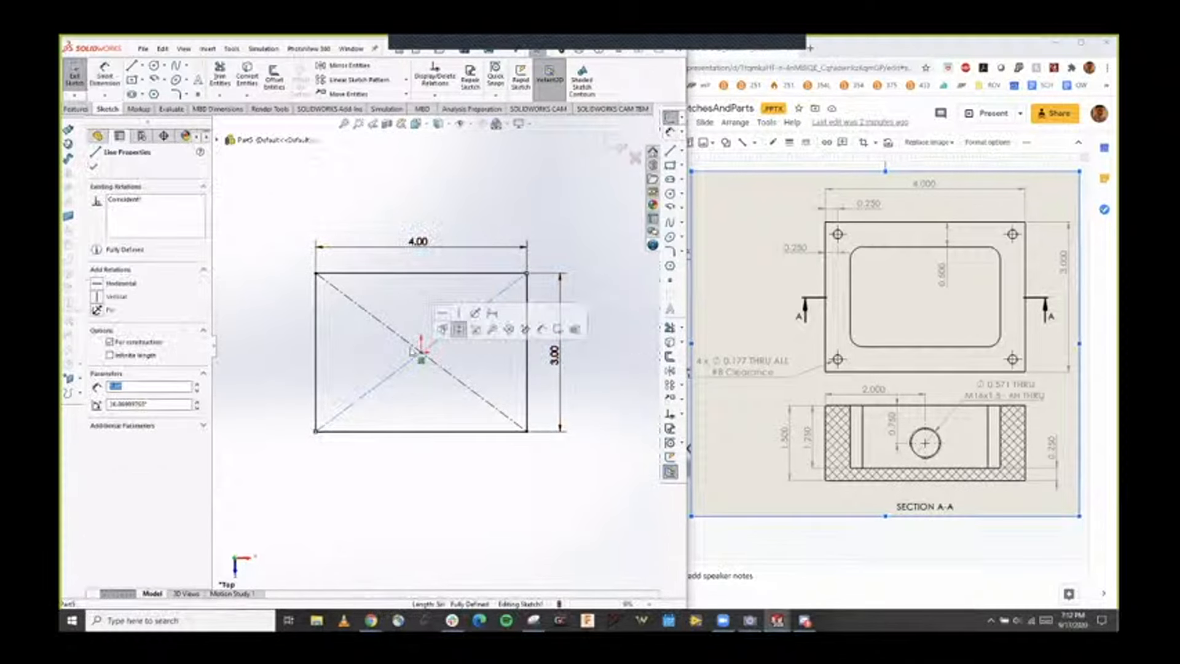
left_click(371, 274)
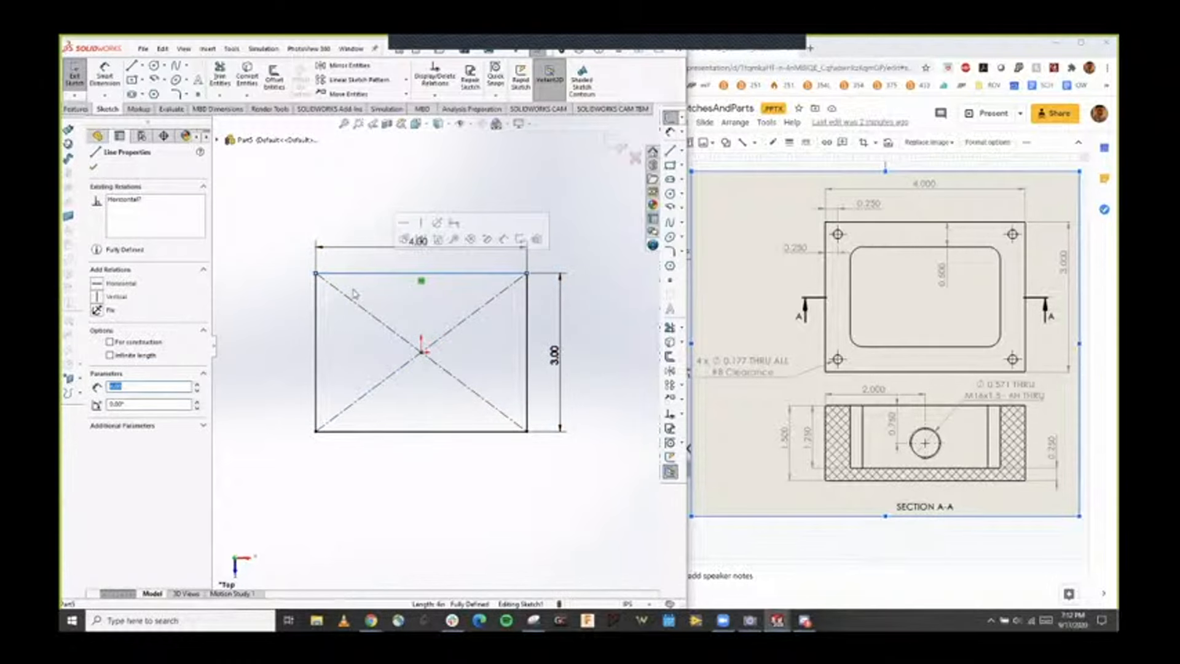
left_click(316, 308)
left_click(283, 312)
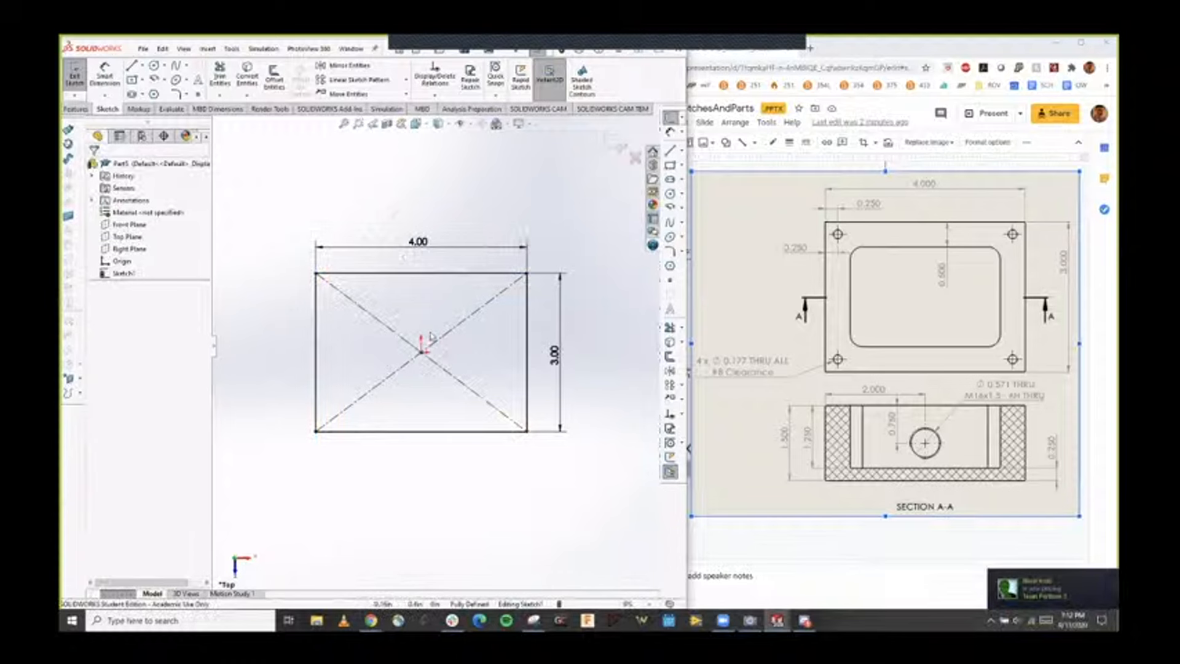
scroll(434, 315, "up", 1)
scroll(439, 320, "down", 1)
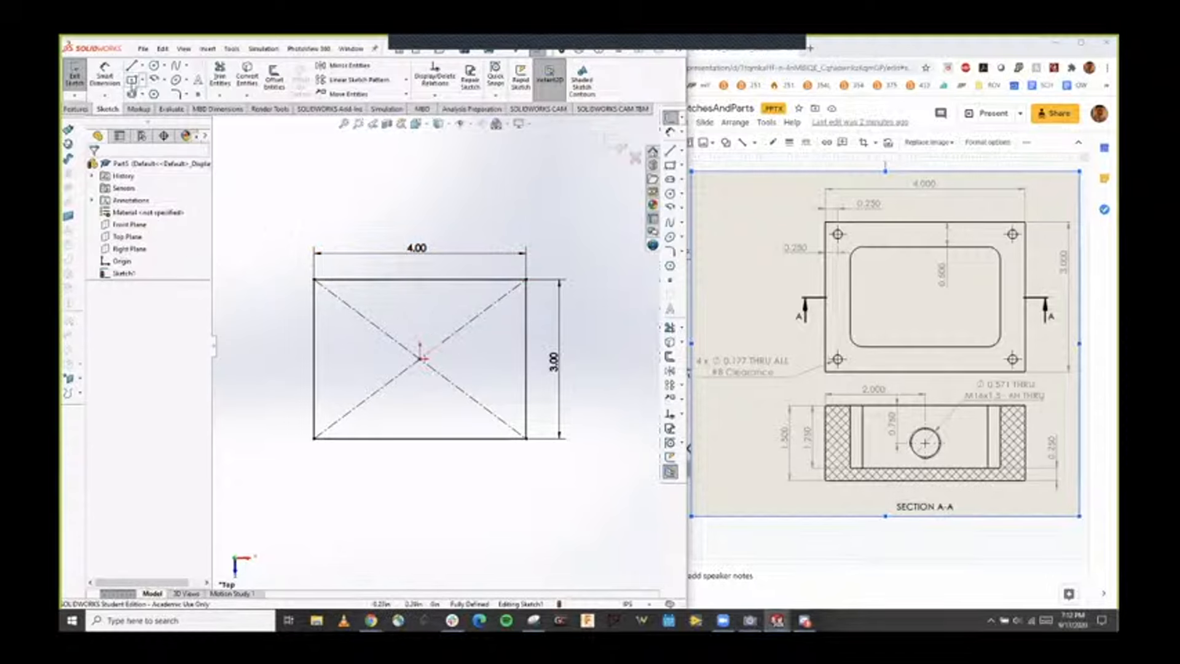
Draw a second center rectangle from the origin inside the first one, about 3.04 by 1.9 in.
left_click(132, 80)
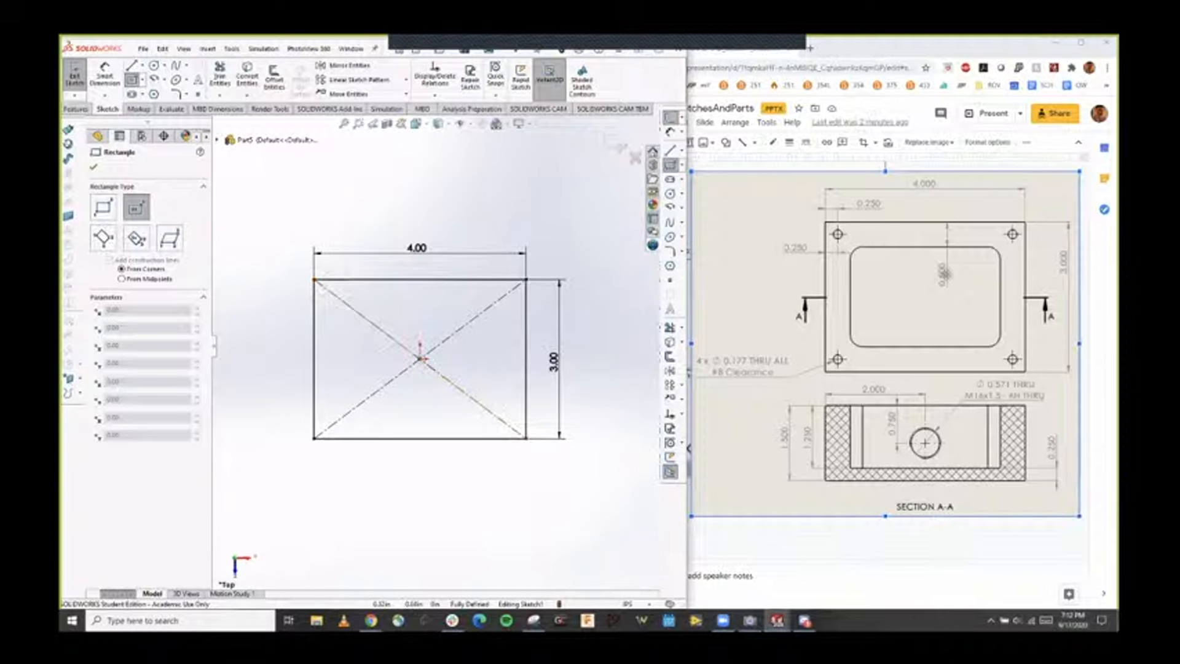
left_click(421, 359)
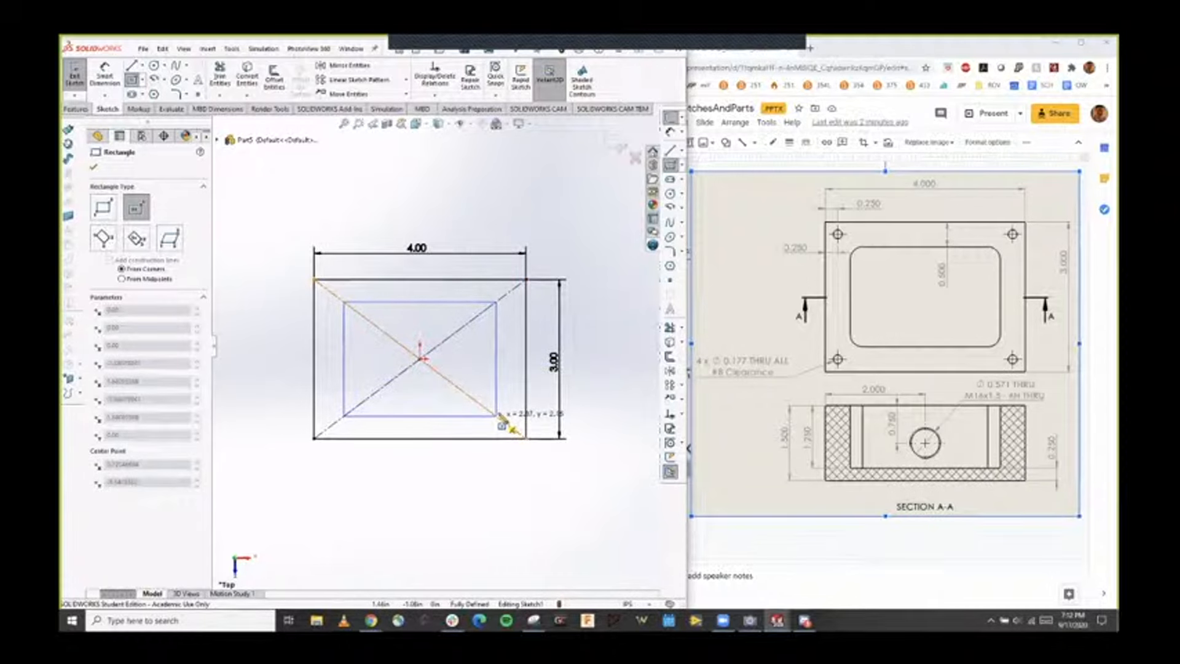
left_click(501, 410)
key("Escape")
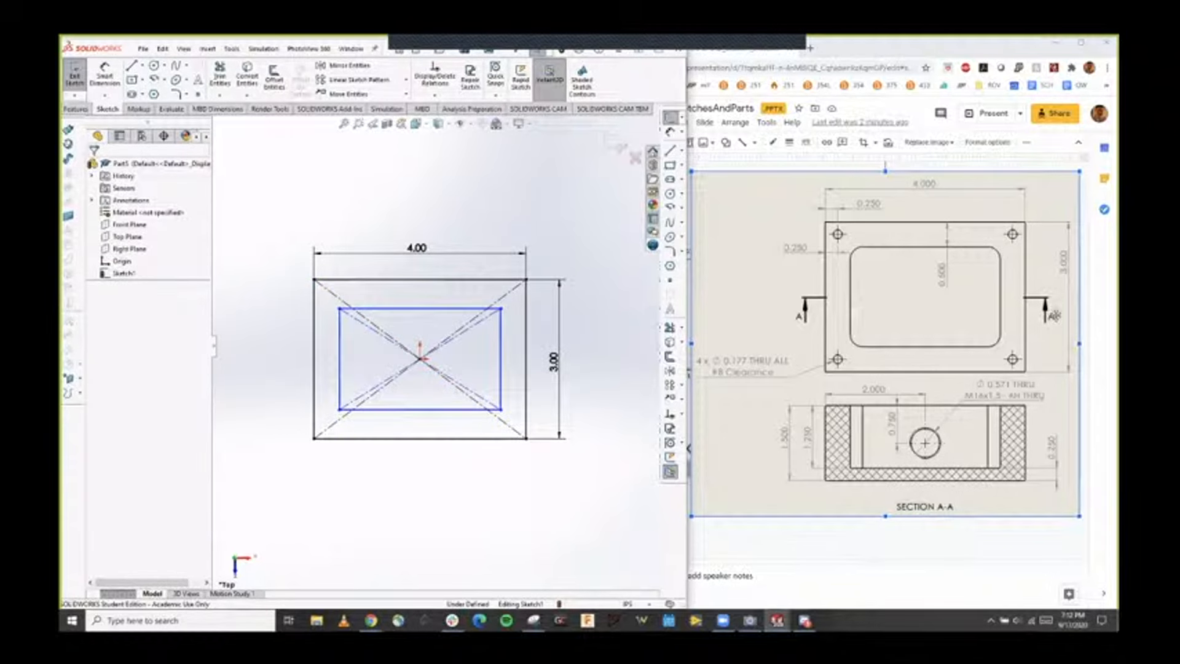
Dimension the gap between the upper edges of the inner and outer rectangles as 0.5 in.
left_click(105, 76)
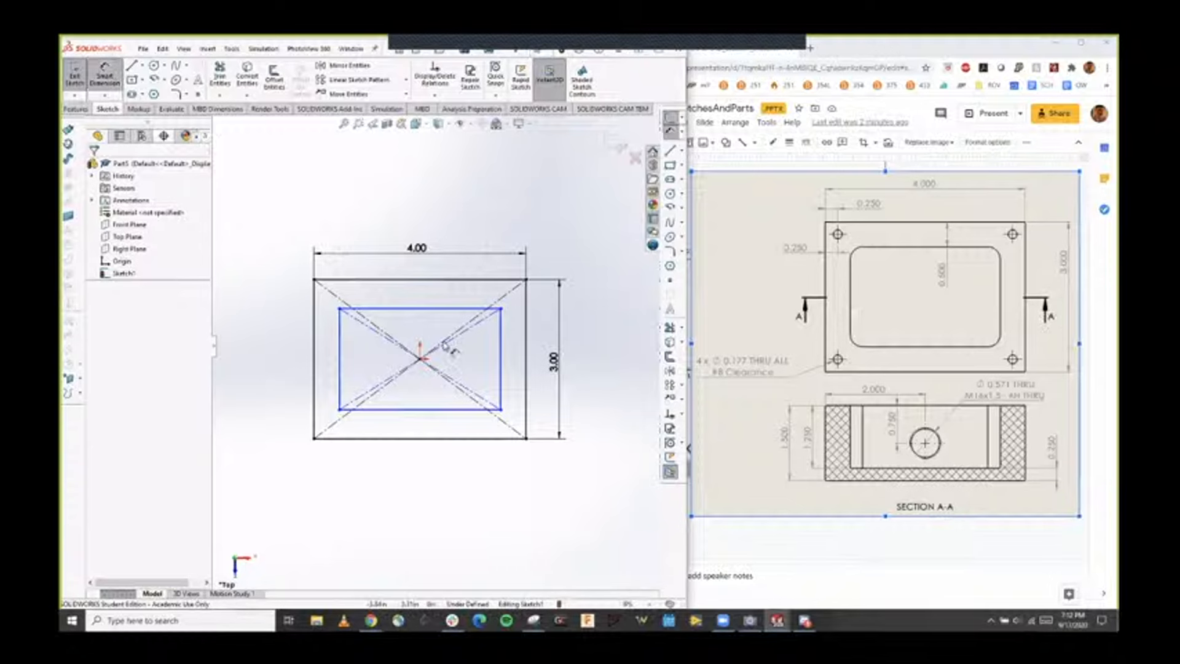
left_click(440, 309)
left_click(439, 280)
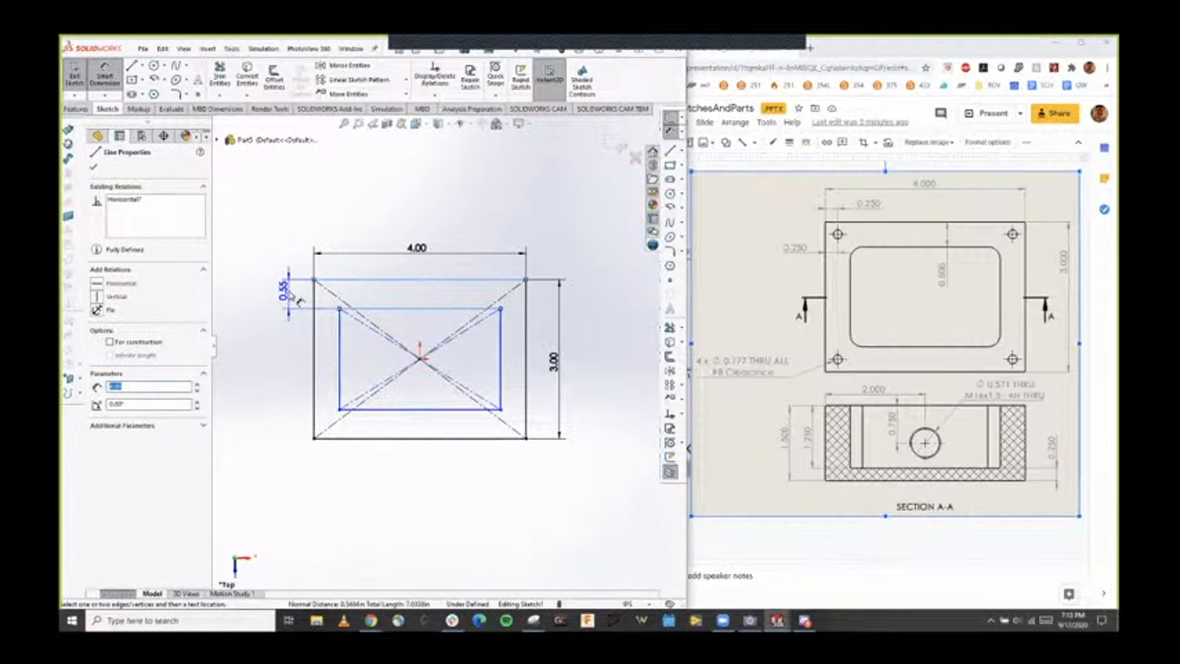
left_click(297, 300)
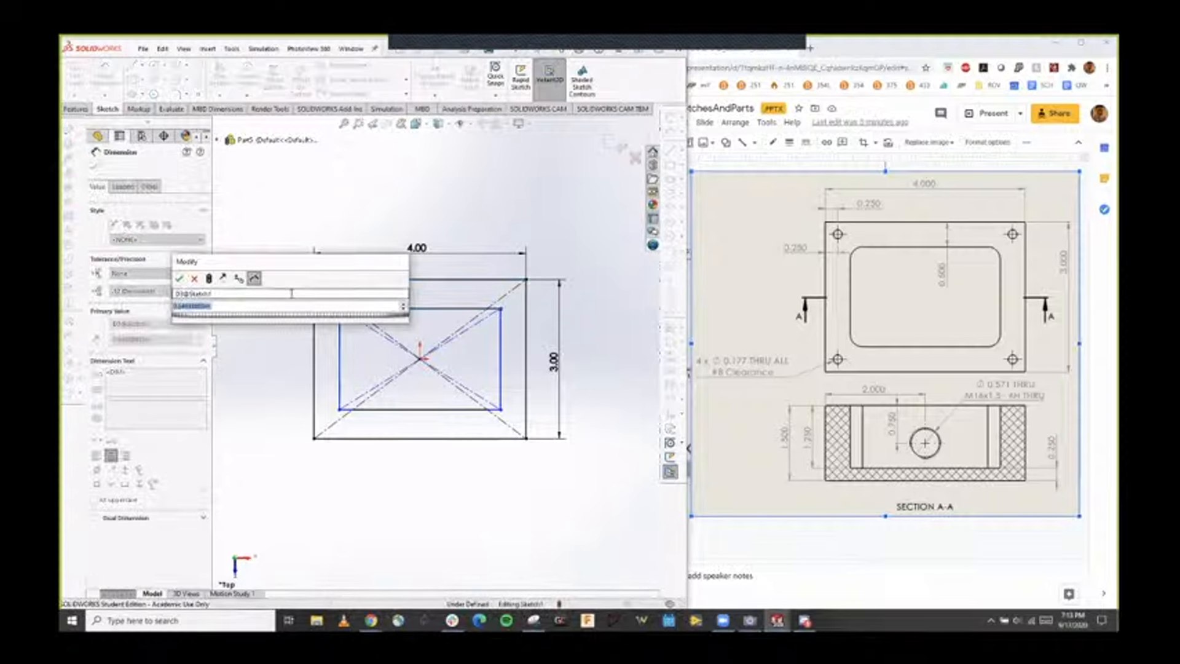
type("0.5")
key("Return")
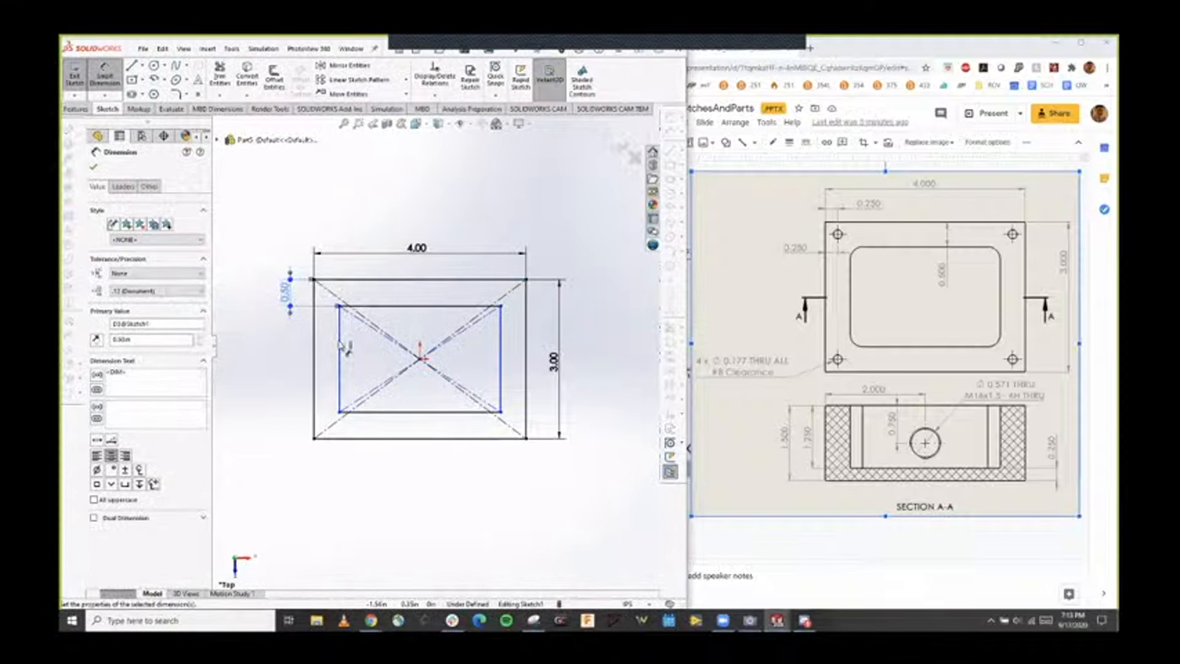
Dimension the gap between the rectangles' left edges and link it by equation to the upper-edge gap dimension.
left_click(339, 348)
left_click(313, 356)
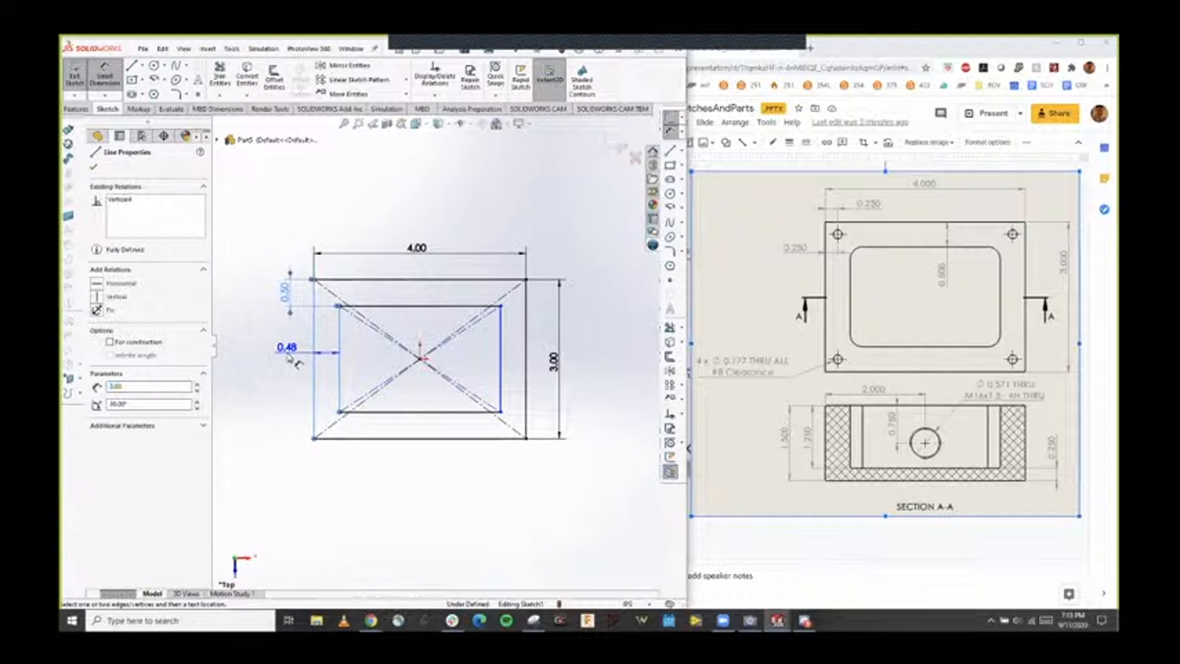
left_click(289, 356)
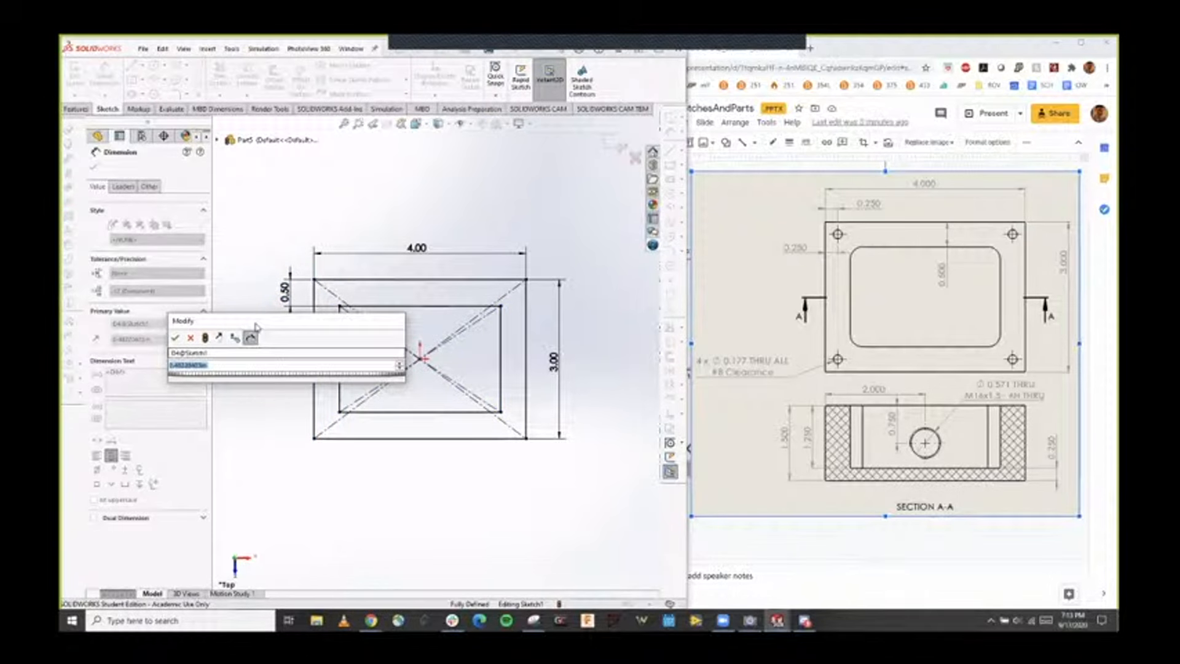
left_click_drag(270, 330, 376, 381)
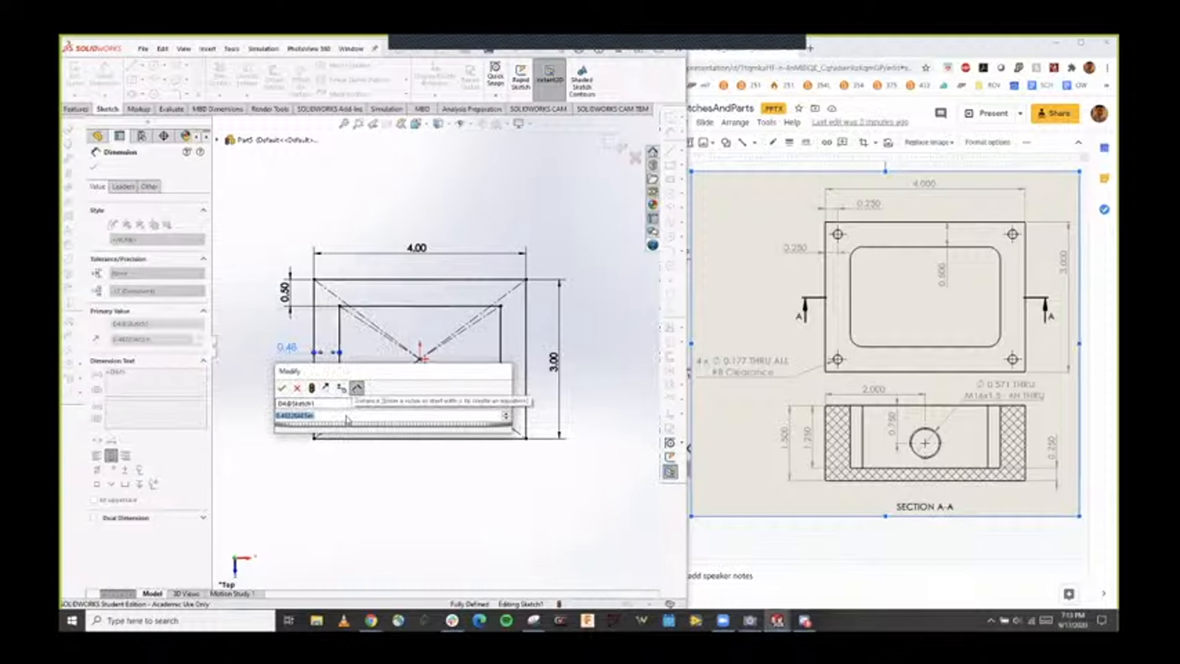
left_click_drag(356, 372, 359, 386)
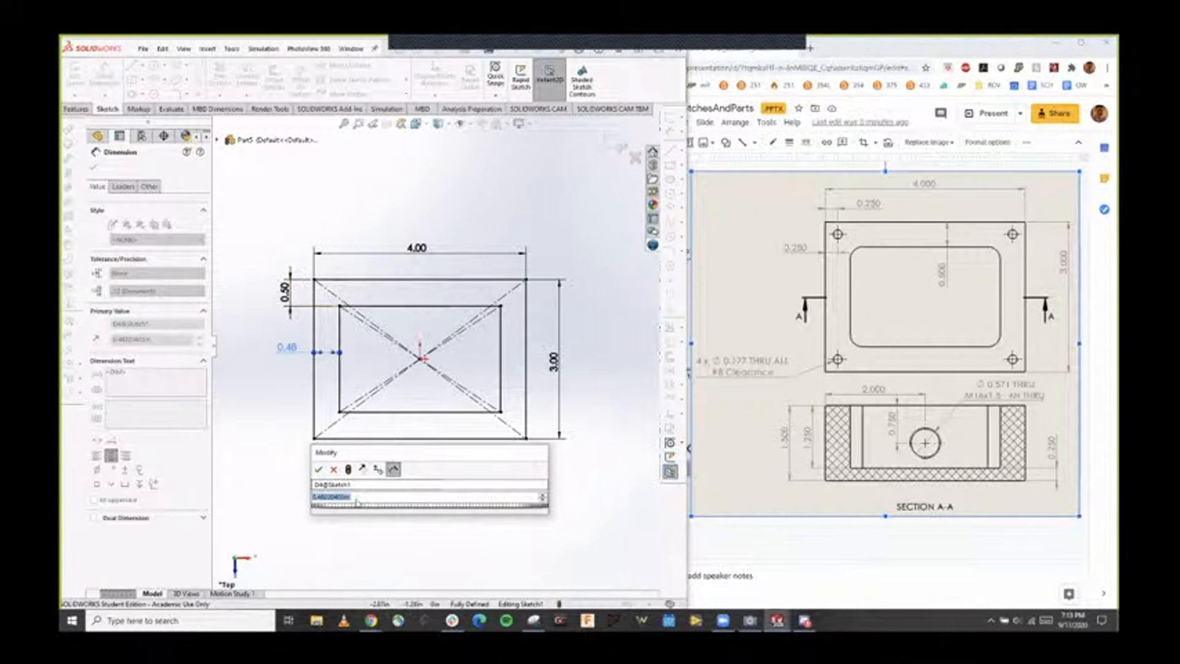
type("=")
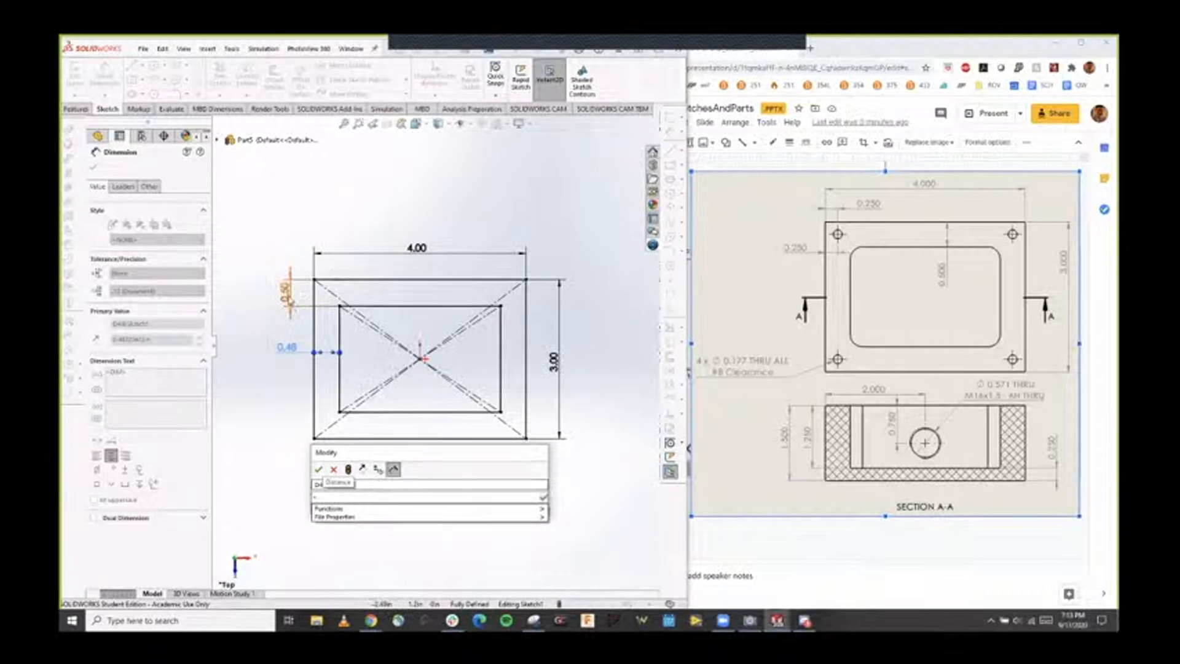
left_click(288, 295)
left_click(318, 469)
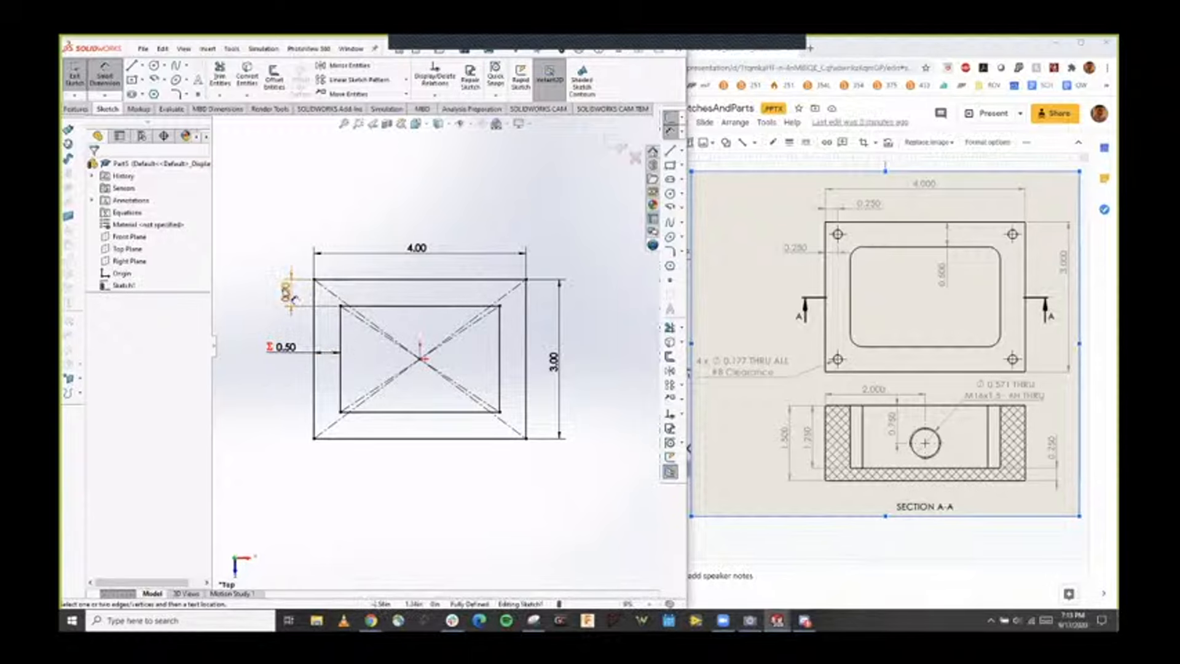
Link the gap dimension between the rectangles' upper edges to a new global variable named t.
double_click(284, 288)
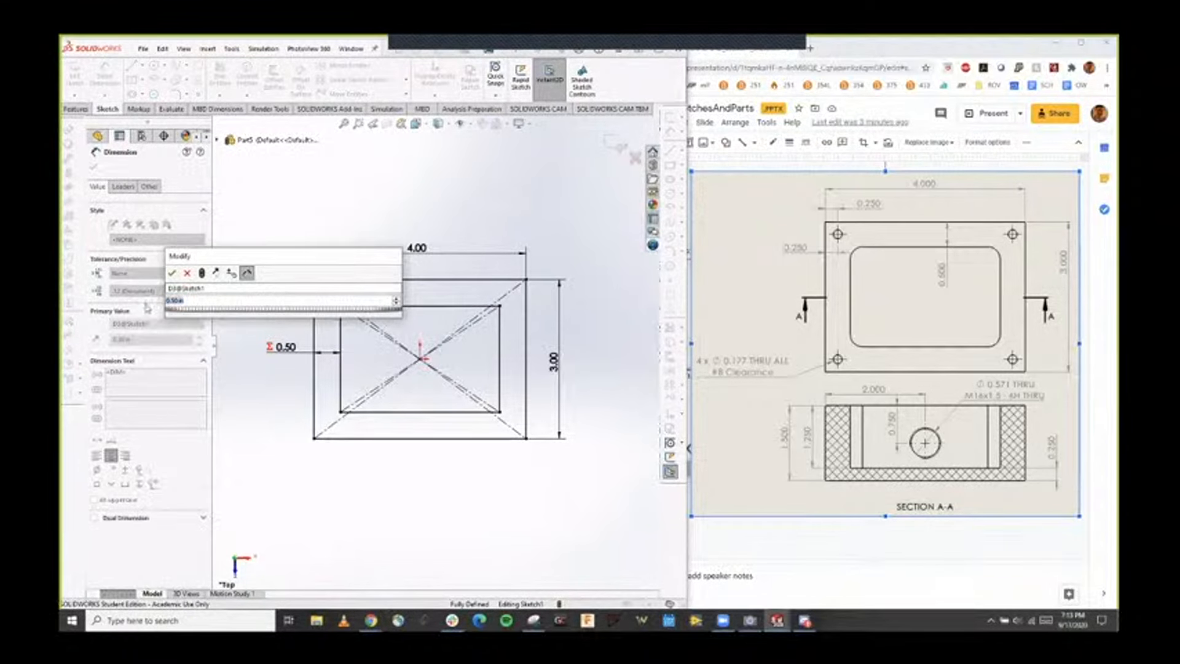
type("=")
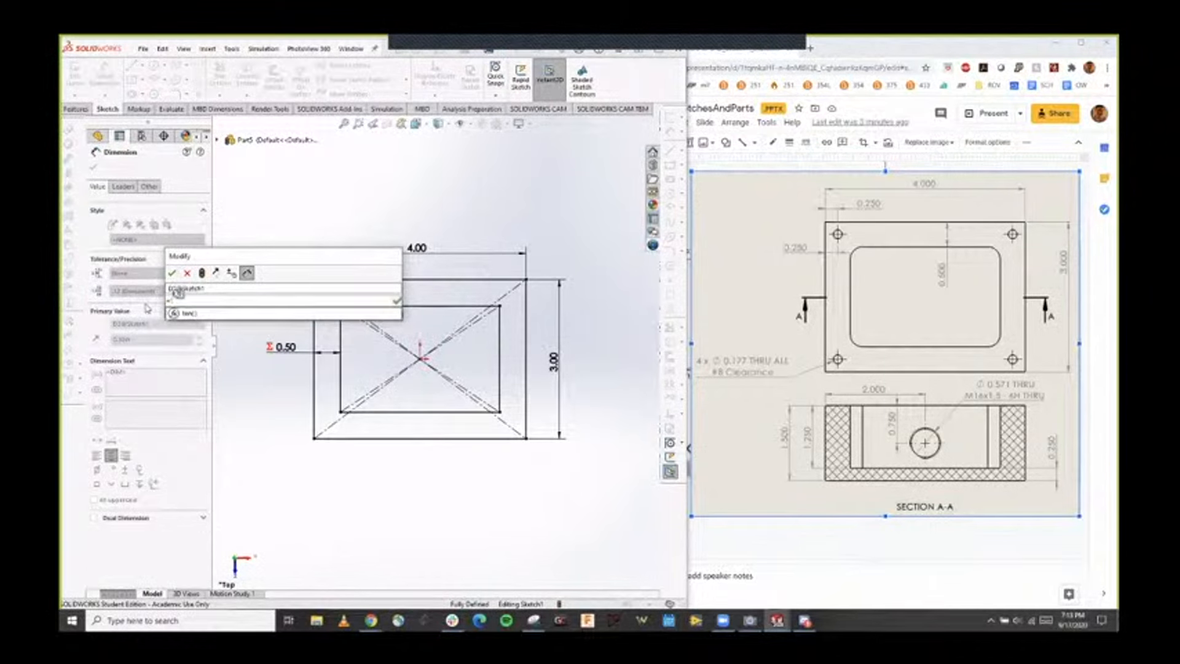
type("t")
key("Return")
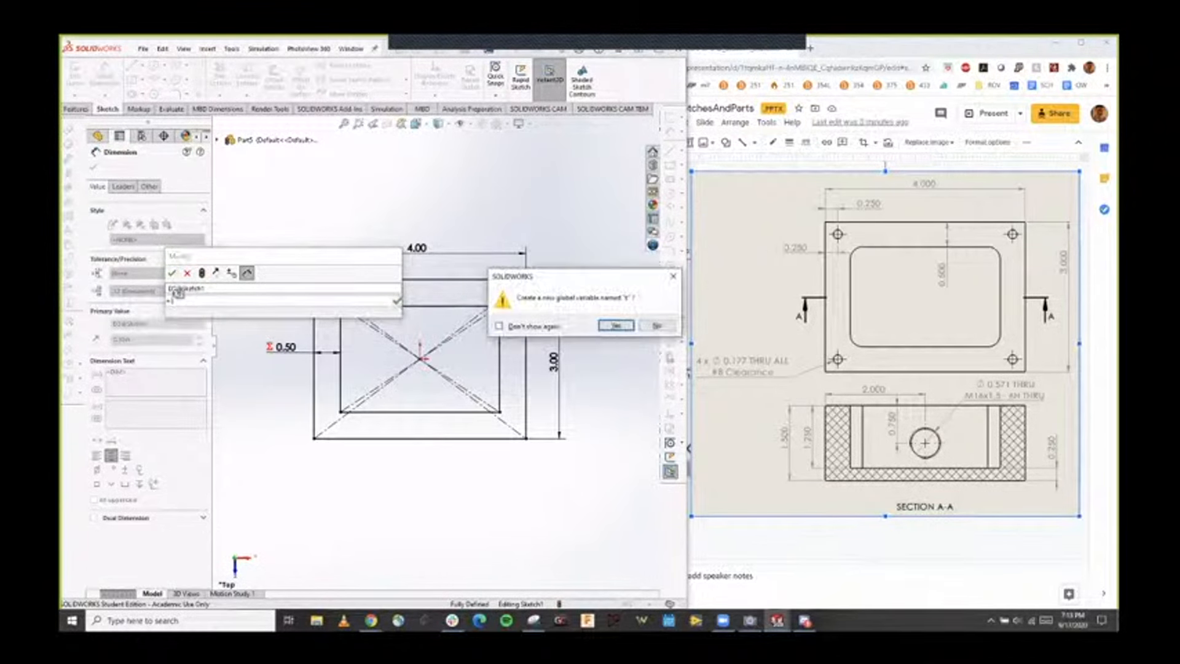
left_click(613, 325)
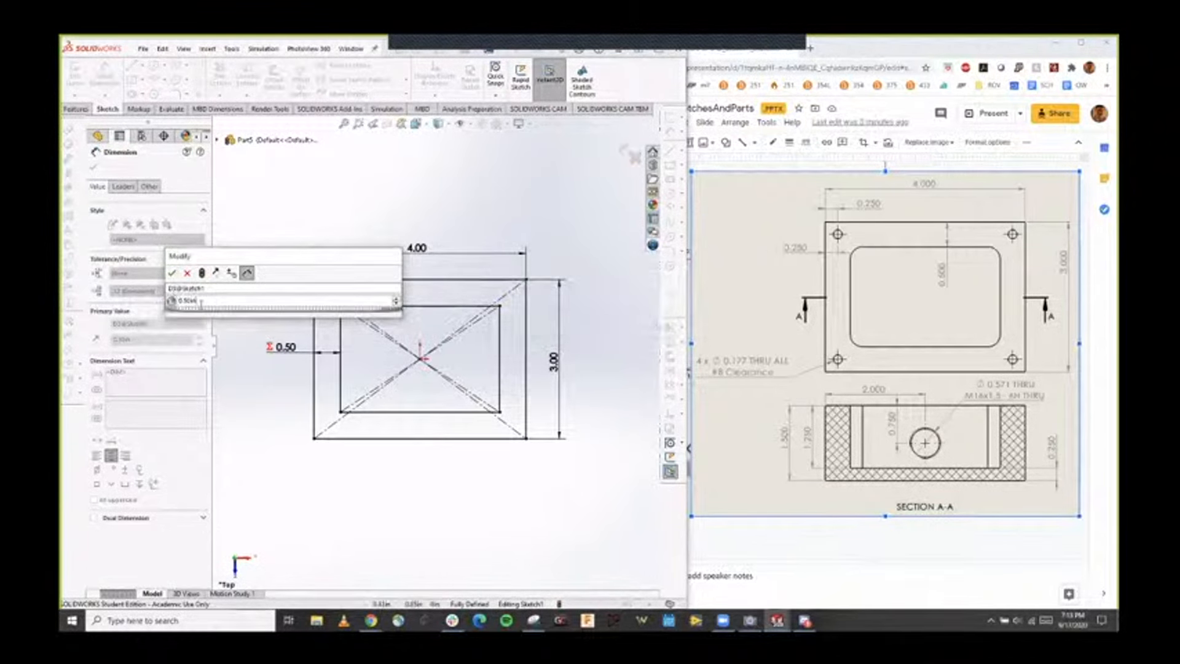
left_click(173, 273)
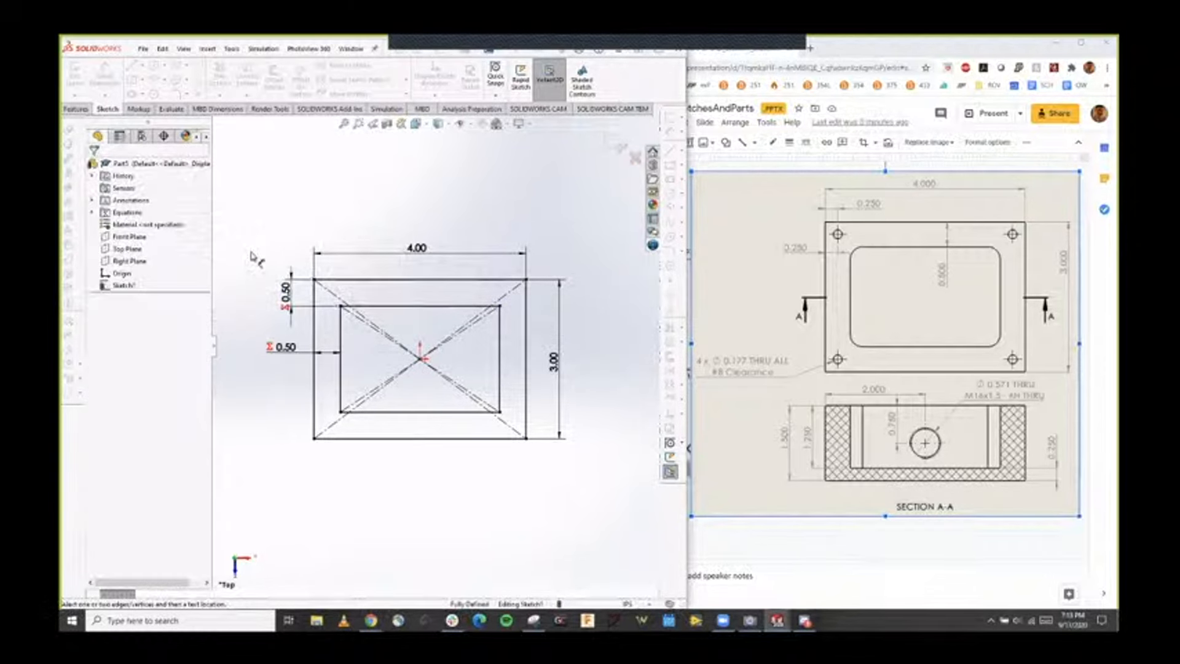
Examine the global variable and the equations driving the two gap dimensions in the equation manager.
right_click(123, 215)
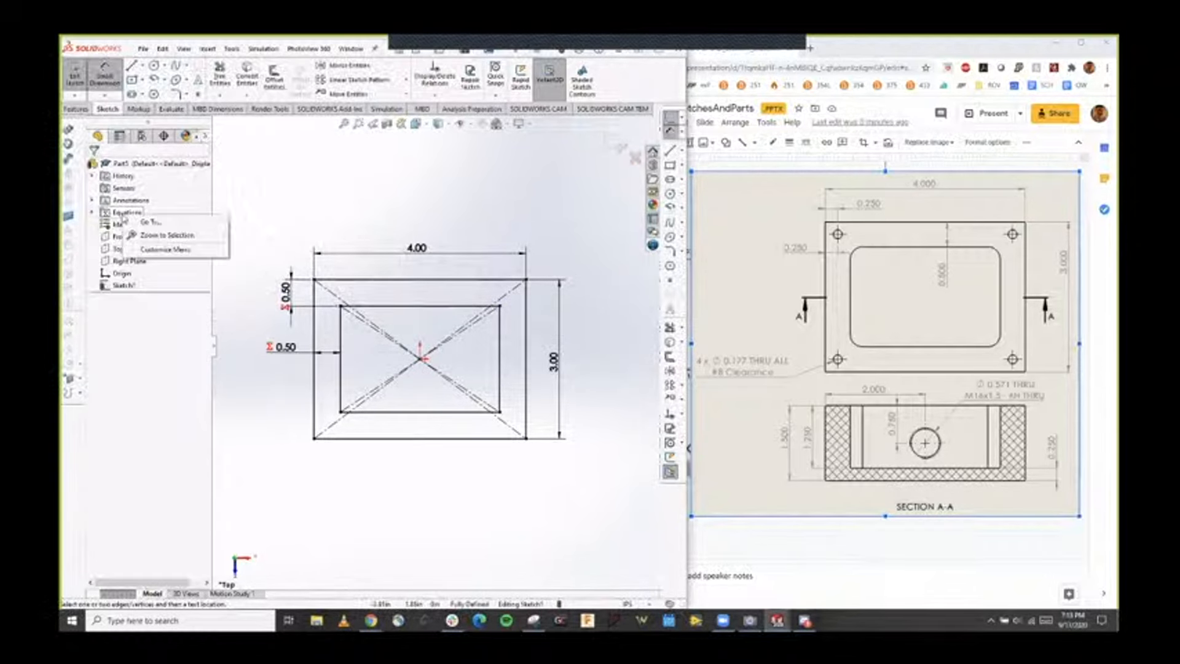
right_click(119, 215)
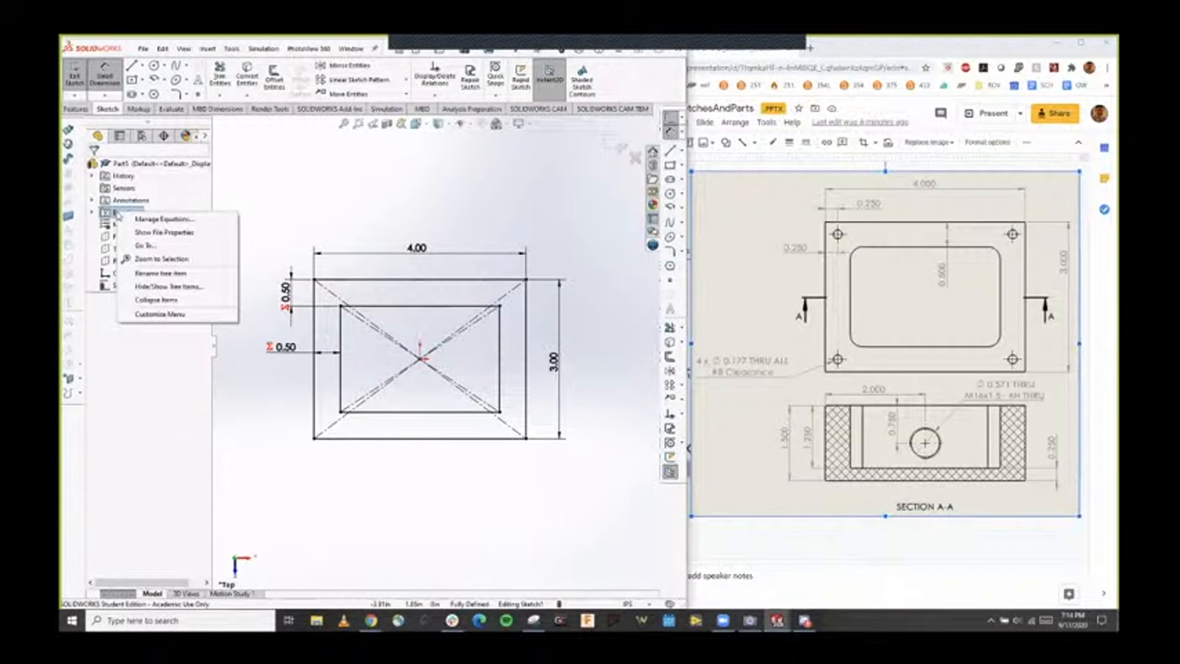
left_click(151, 220)
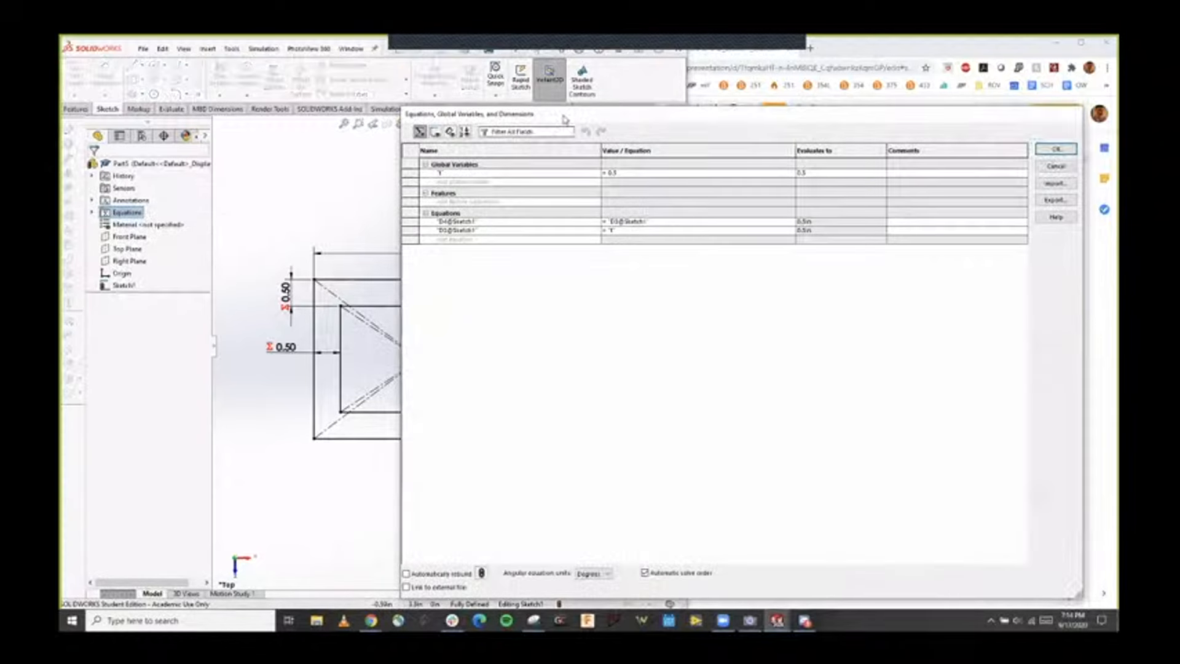
left_click_drag(564, 119, 260, 112)
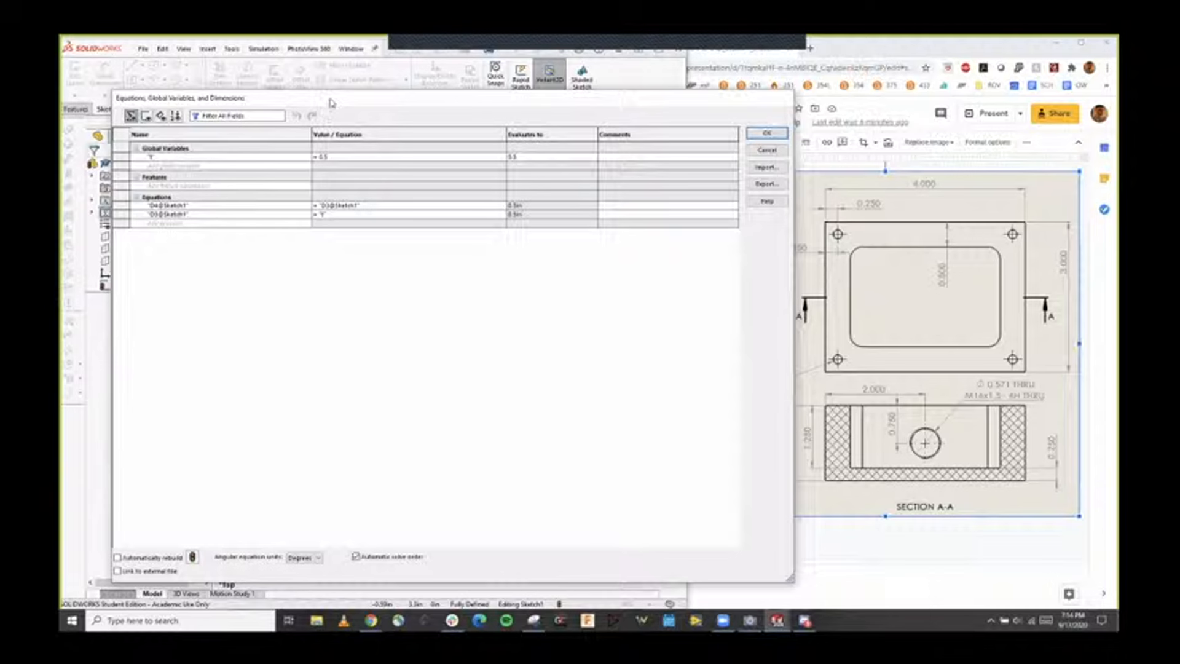
left_click_drag(332, 103, 604, 117)
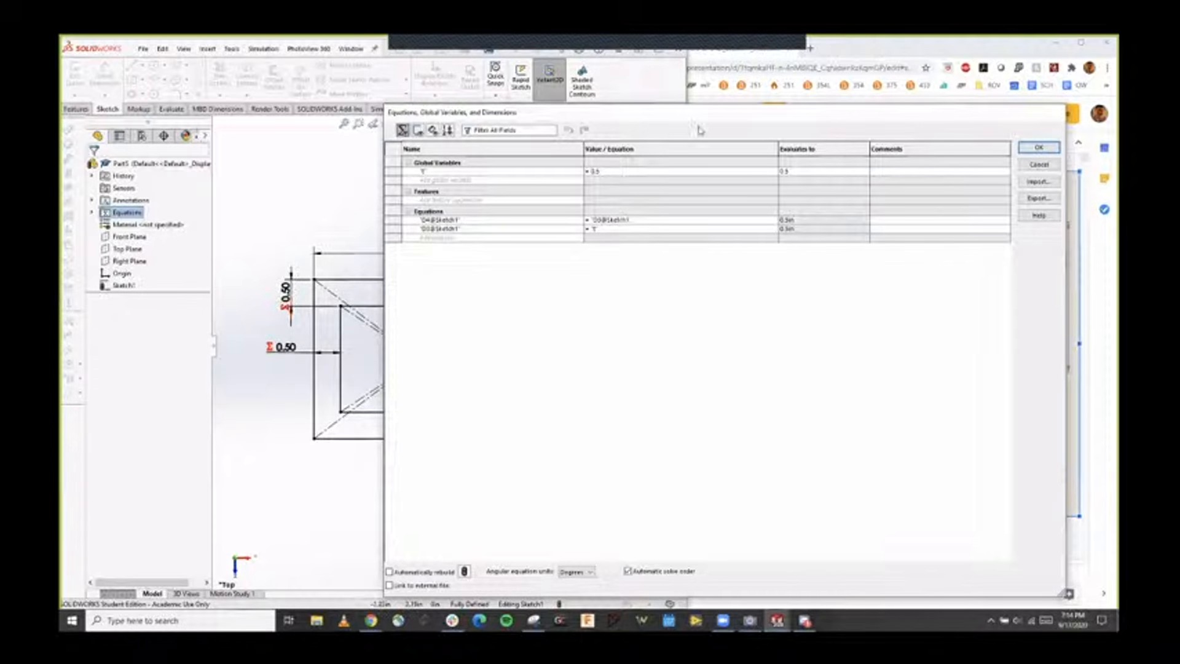
left_click_drag(702, 118, 484, 104)
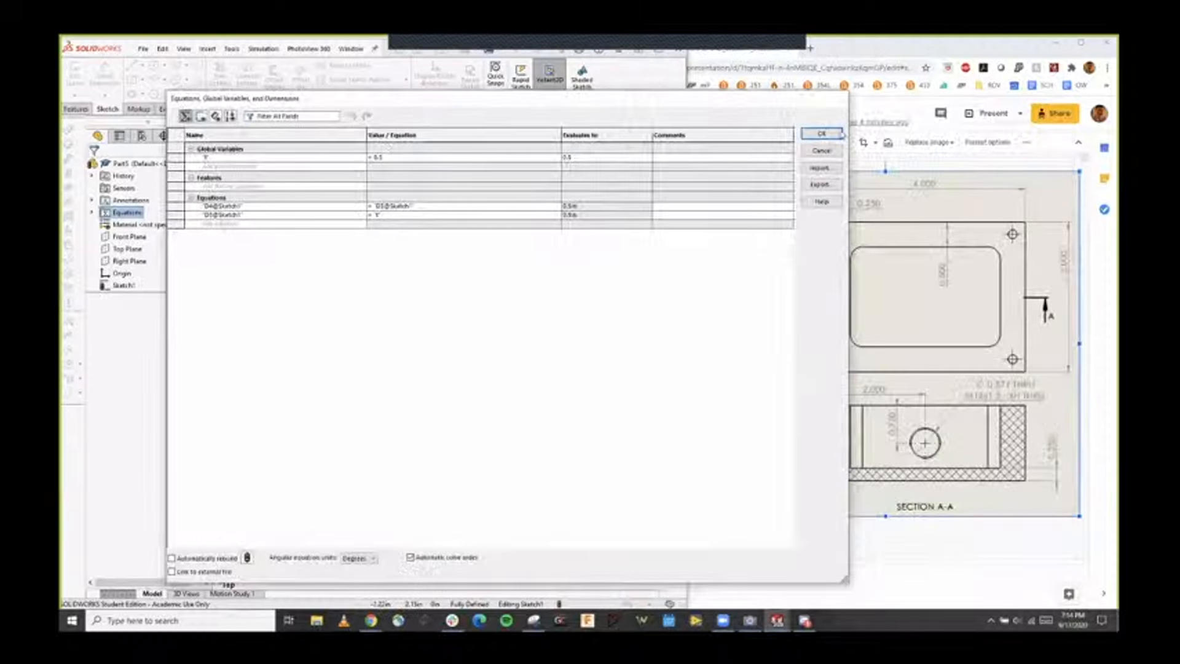
left_click(822, 133)
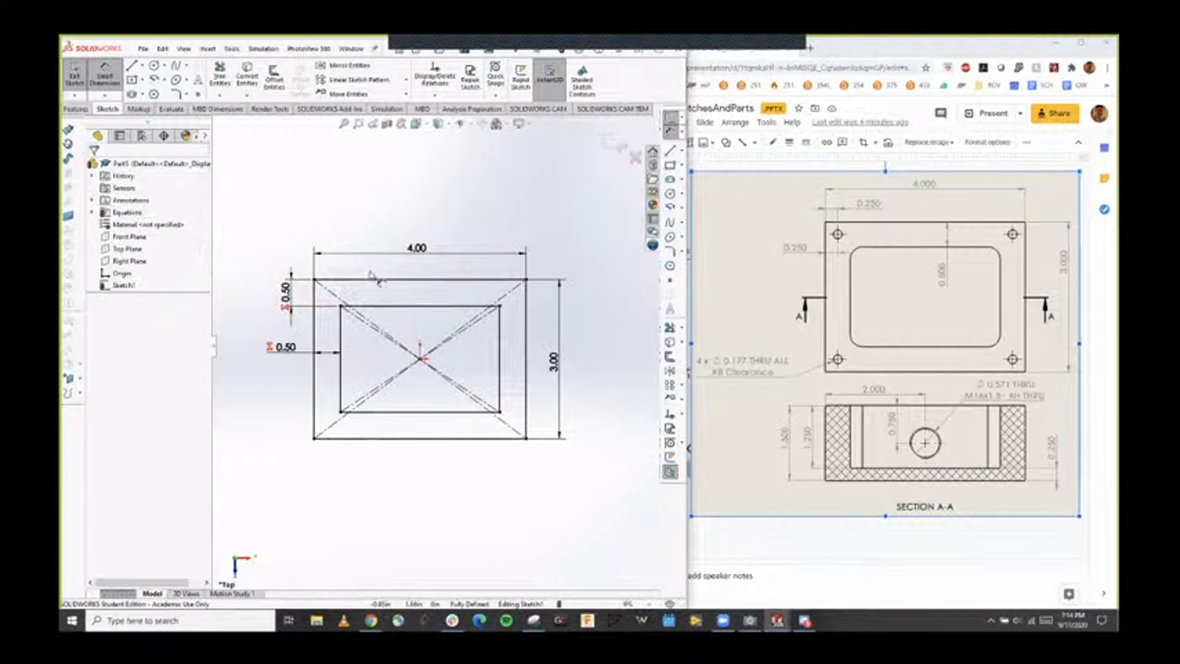
Move the left-edge gap dimension closer to the rectangles and exit the sketch.
scroll(400, 343, "up", 1)
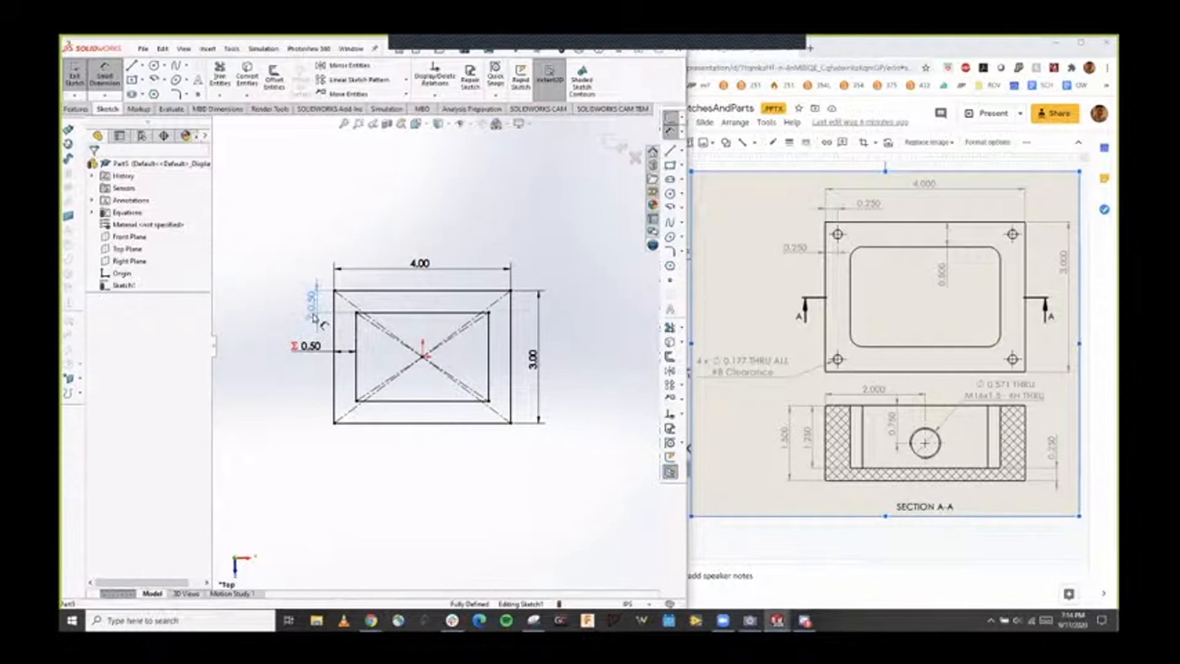
left_click(379, 372)
left_click_drag(313, 350, 321, 350)
left_click(323, 353)
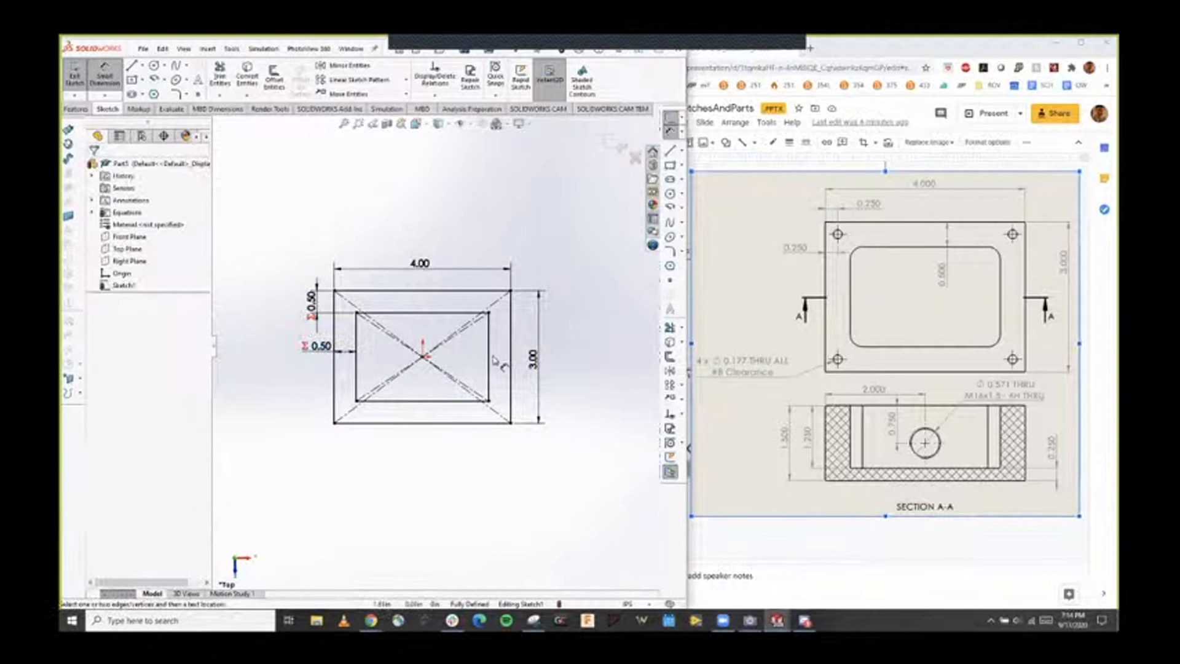
scroll(442, 344, "up", 1)
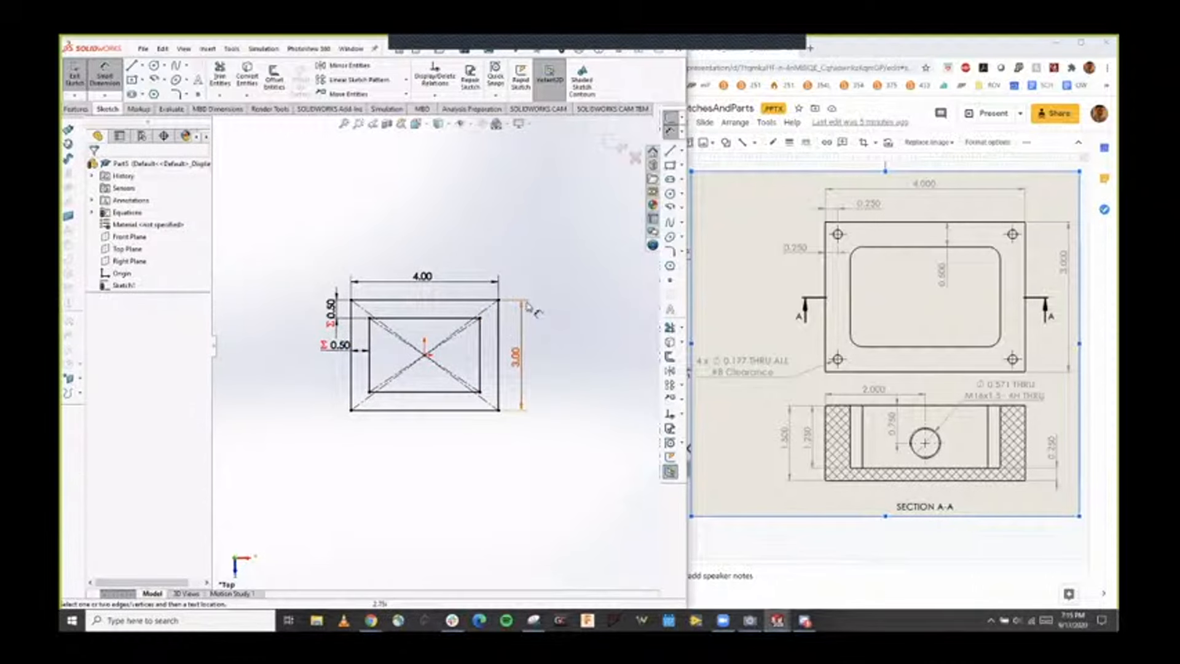
scroll(435, 368, "down", 4)
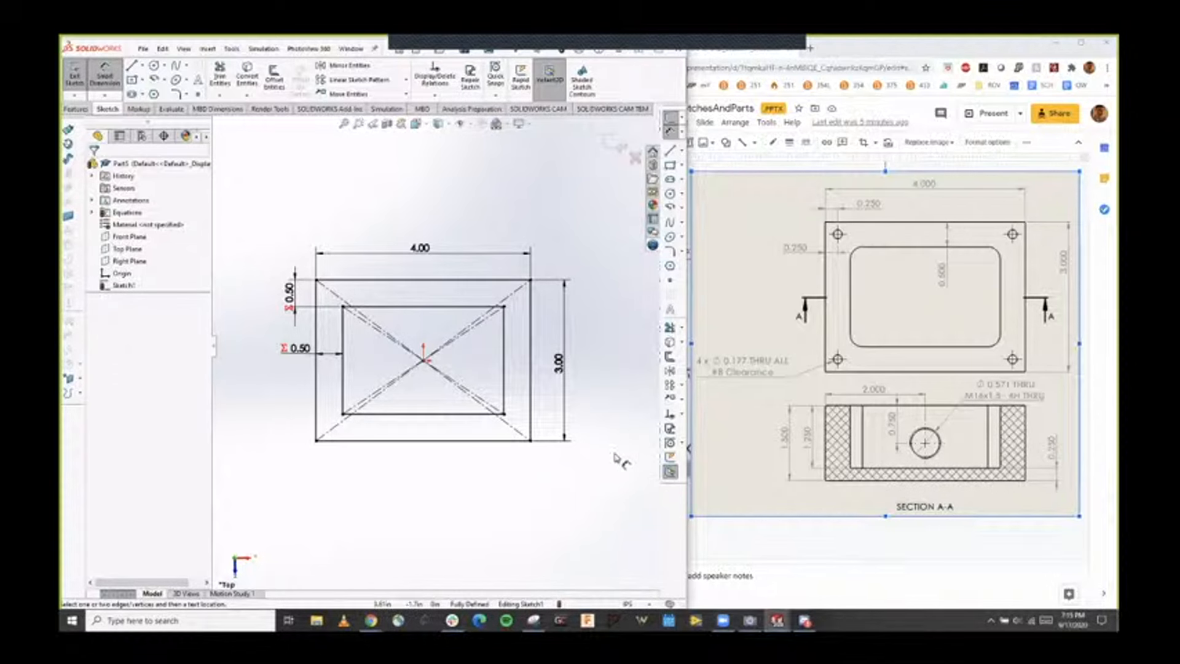
key("Escape")
mouse_move(553, 485)
middle_mouse_down()
mouse_move(564, 414)
mouse_move(524, 413)
mouse_move(527, 445)
middle_mouse_up()
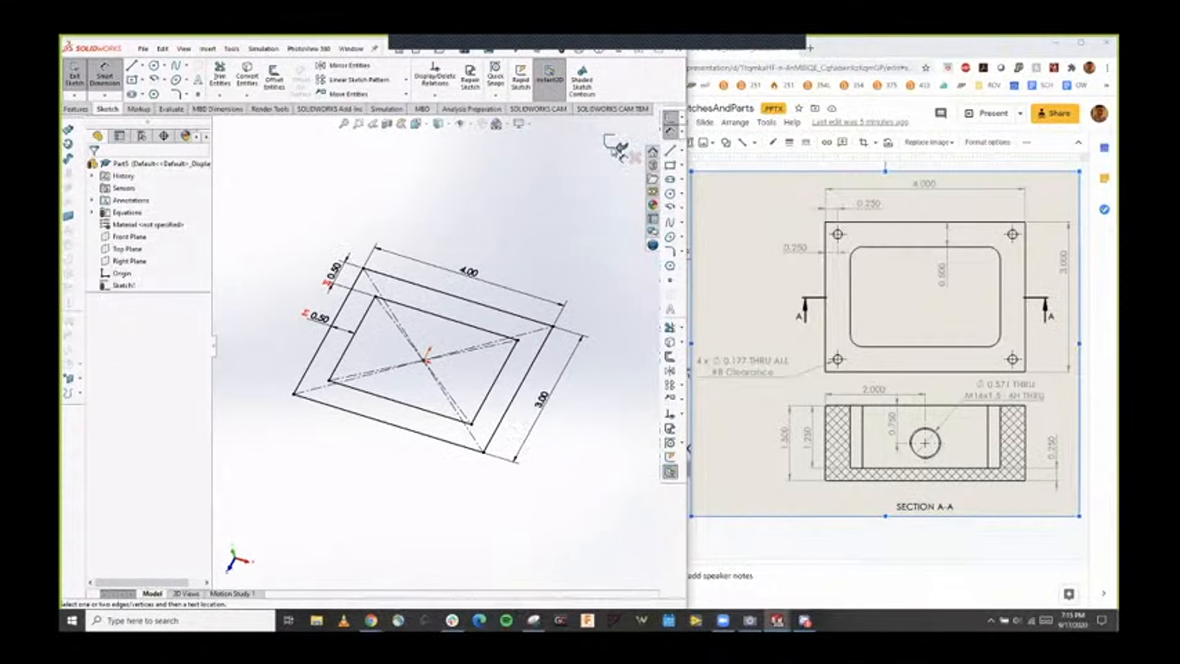
left_click(618, 147)
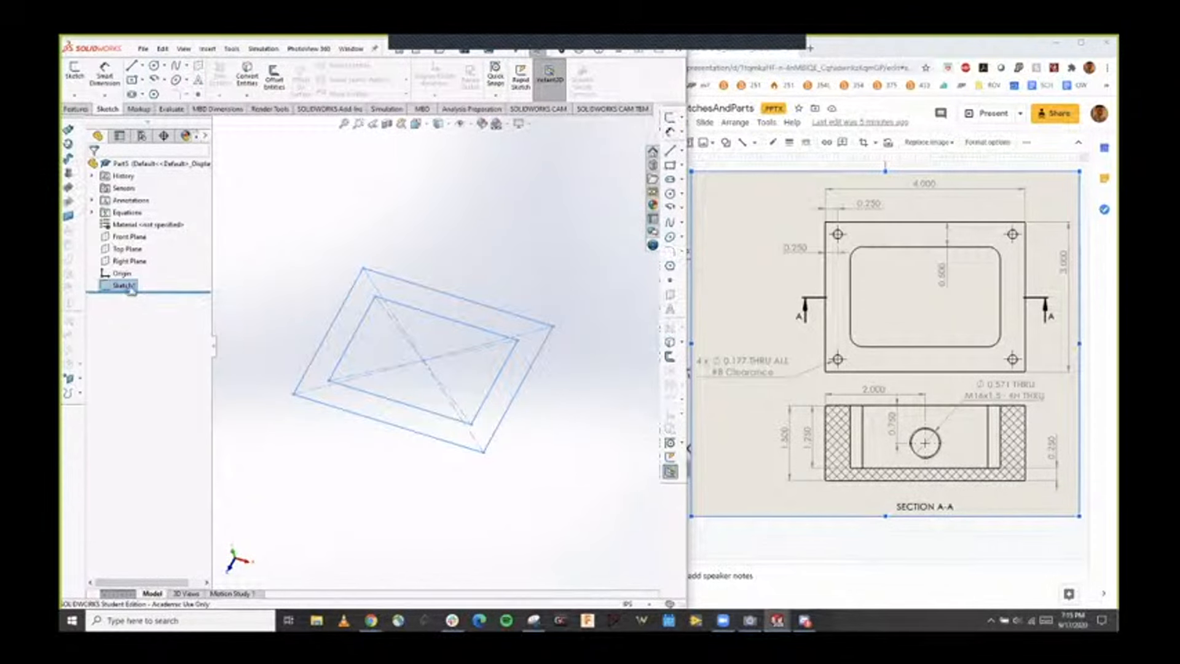
Extrude only the frame region between the outer and inner rectangles 1.5 in as a blind boss.
left_click(77, 110)
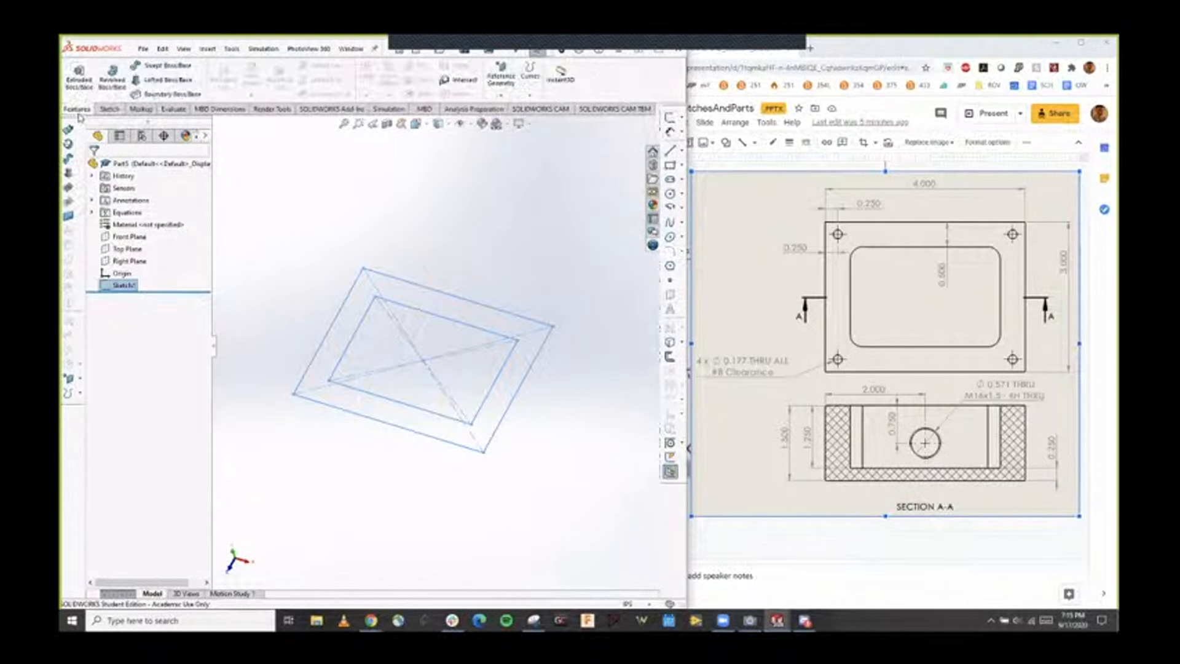
left_click(82, 74)
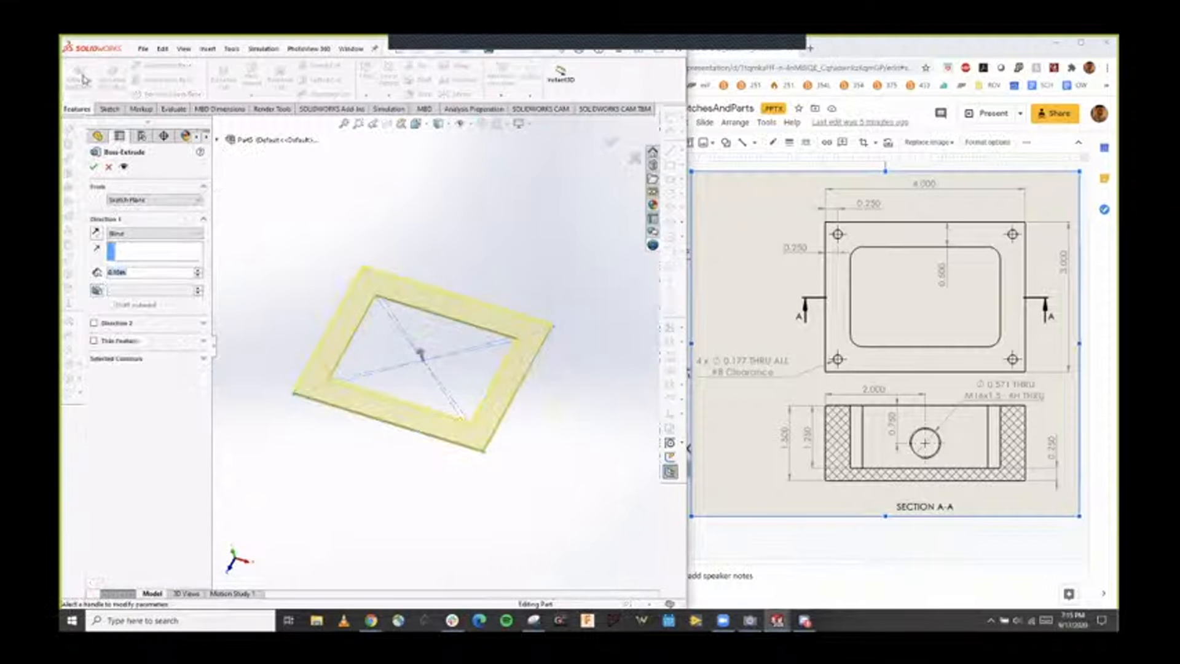
left_click(205, 359)
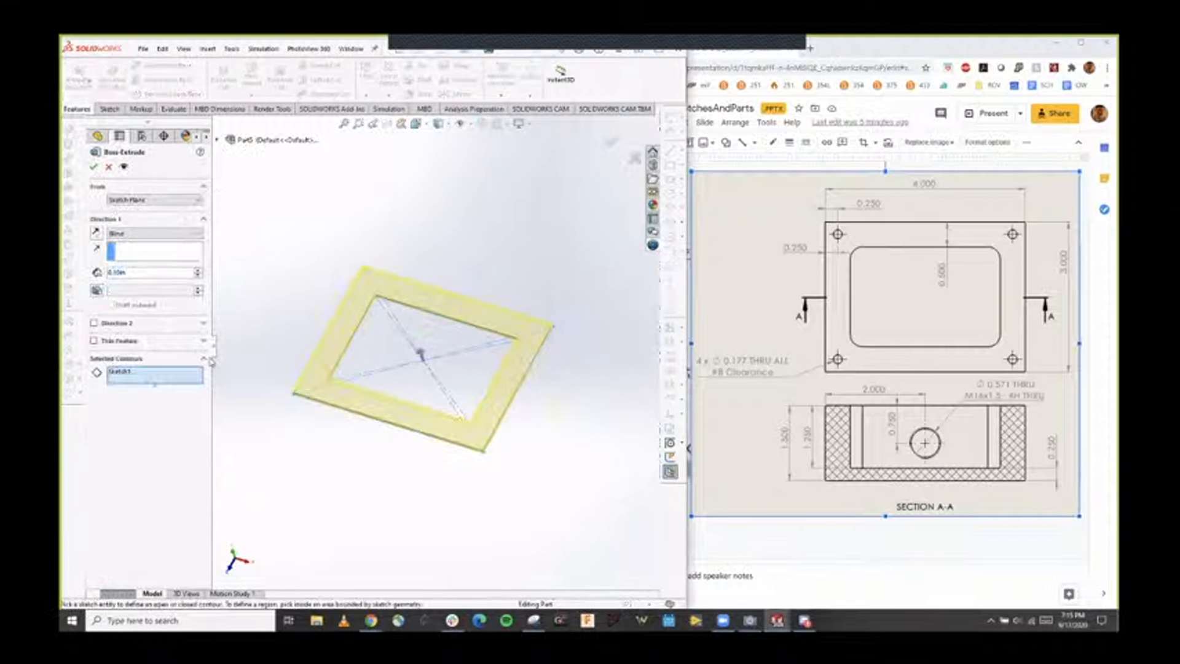
left_click(120, 372)
key("Delete")
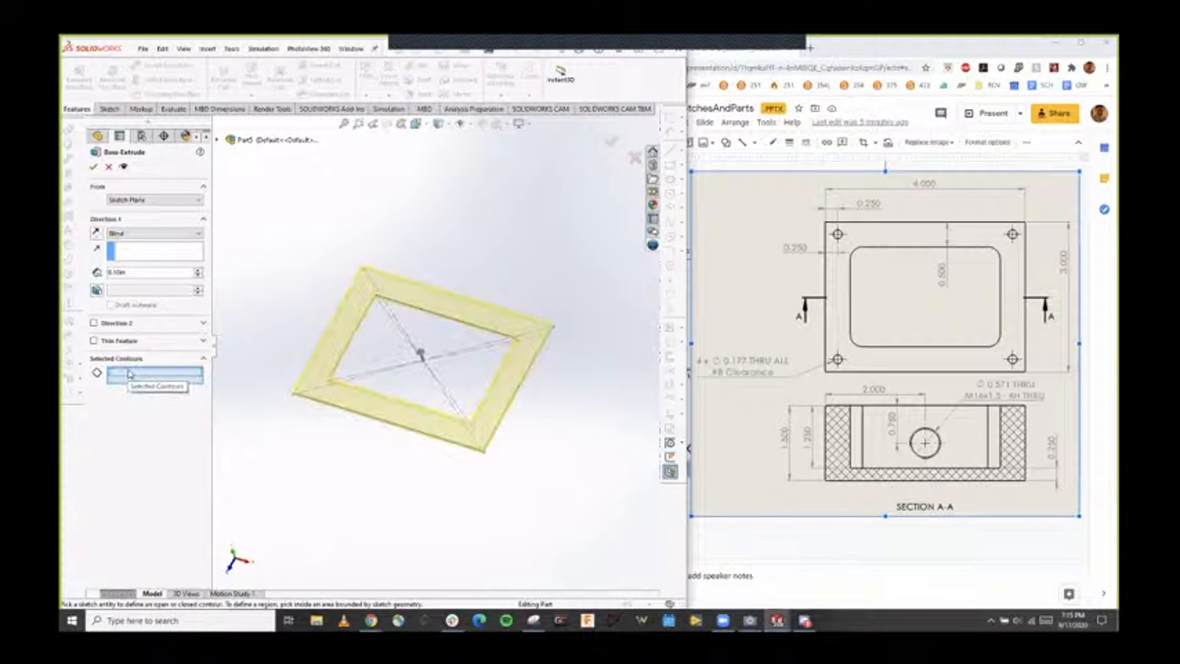
left_click(353, 321)
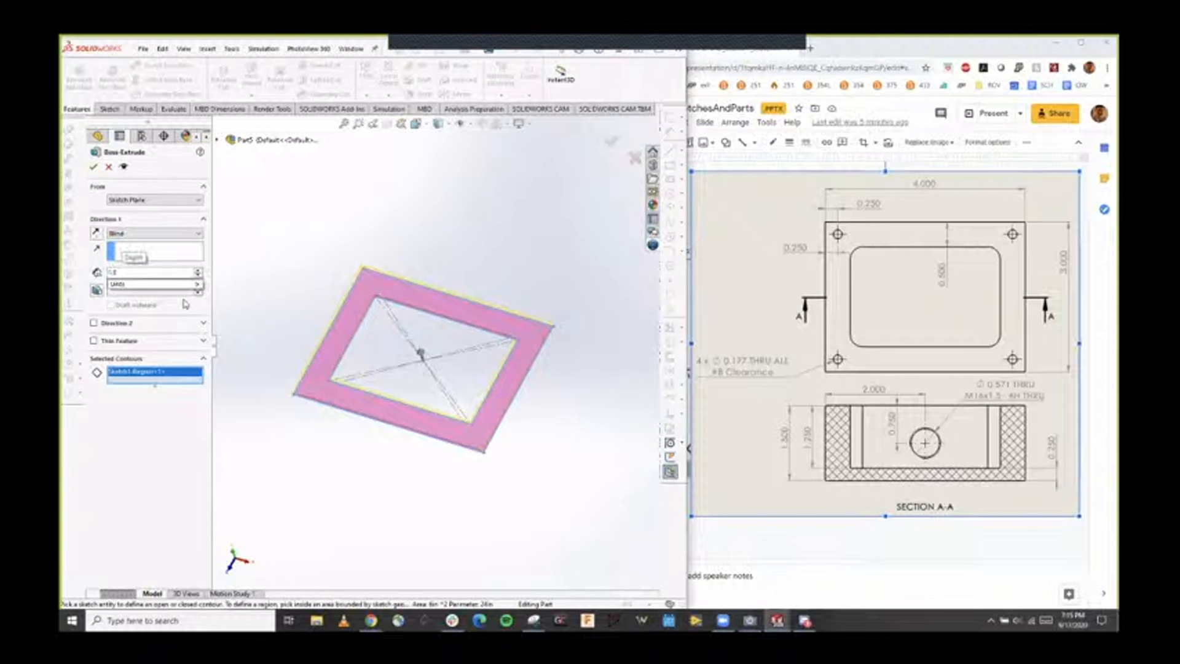
left_click(93, 167)
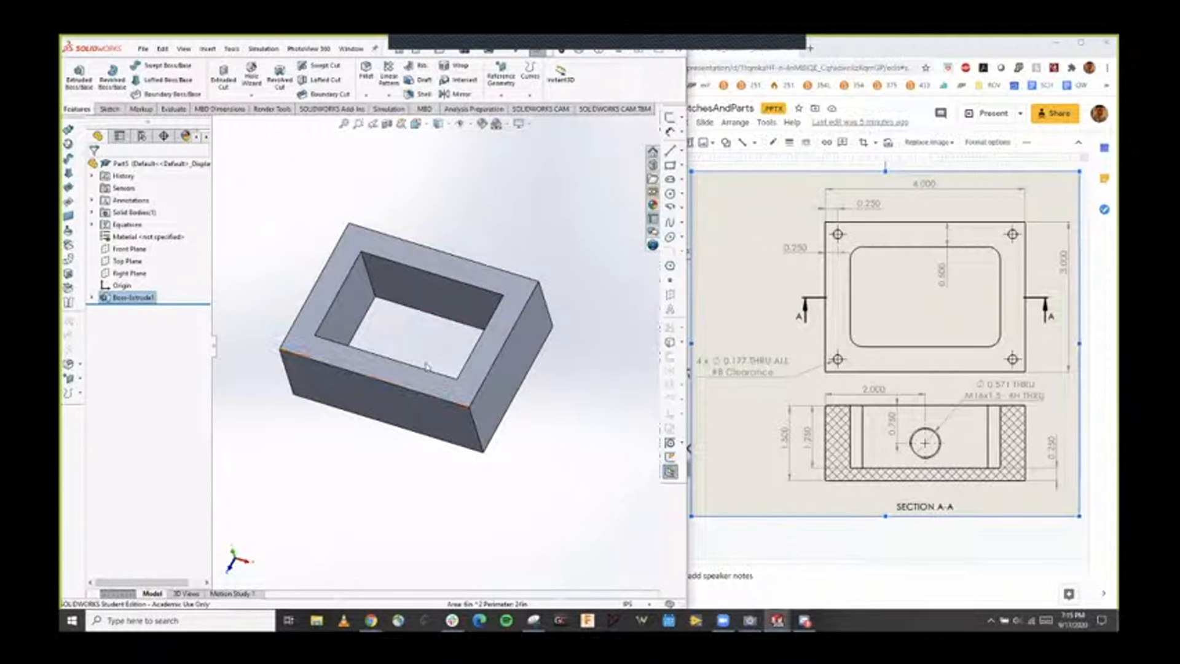
Create a sketch on the frame's underside face, convert the face's edges into sketch entities, and exit the sketch.
middle_click_drag(425, 367, 364, 221)
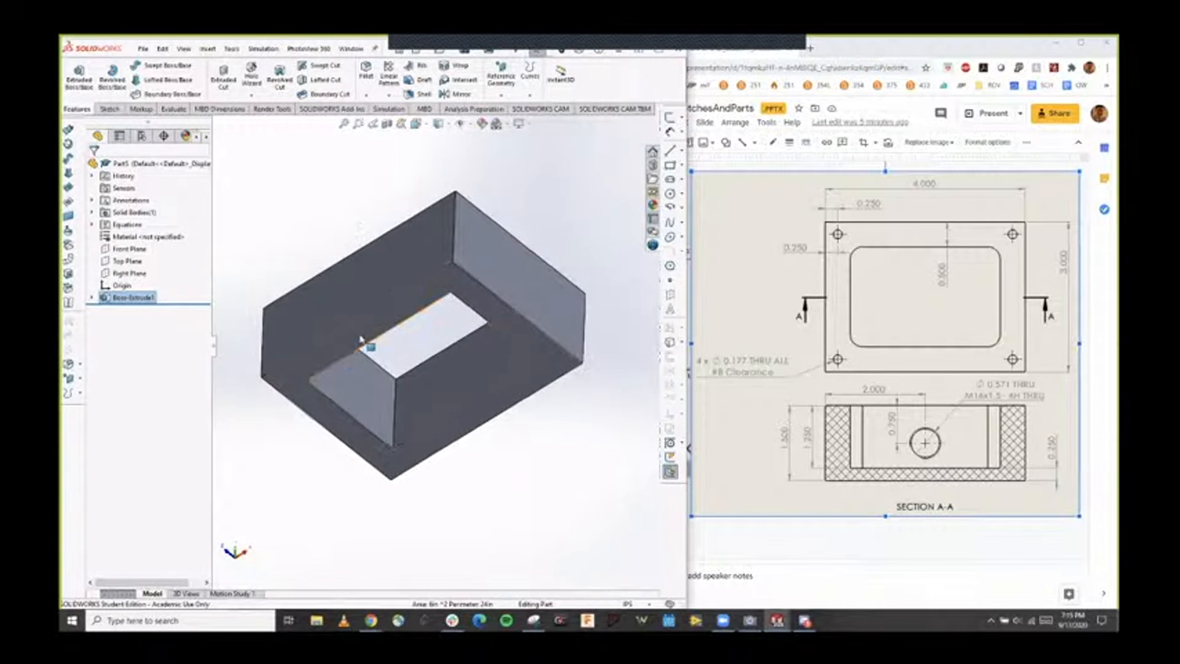
left_click(361, 338)
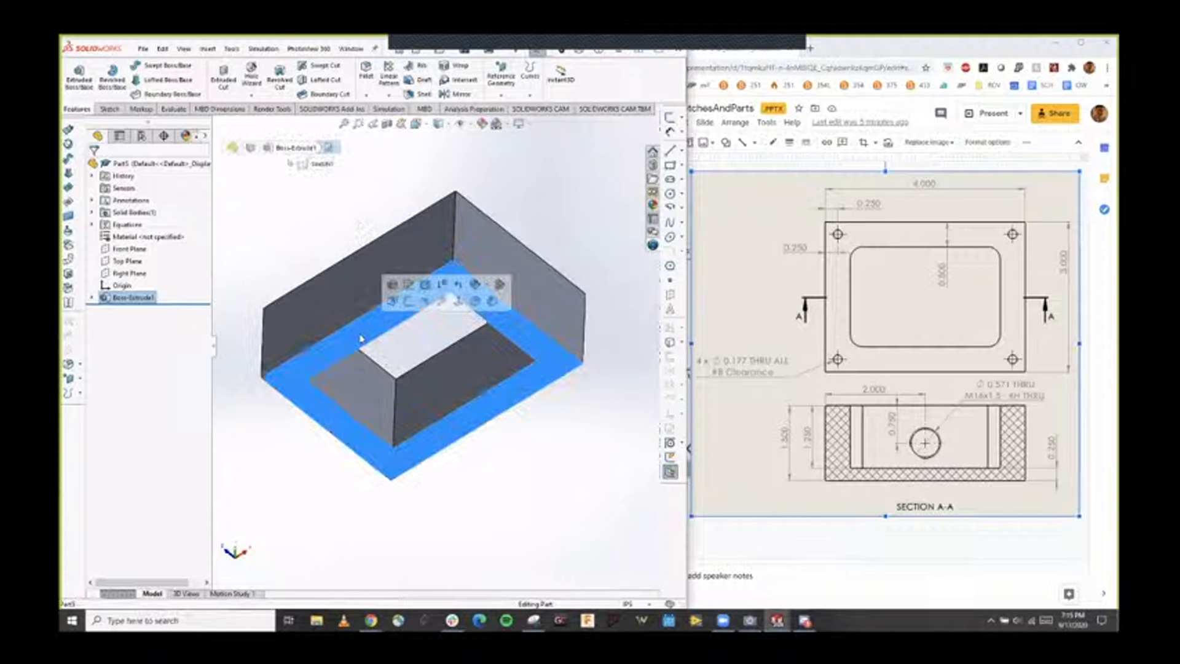
left_click(110, 109)
left_click(75, 75)
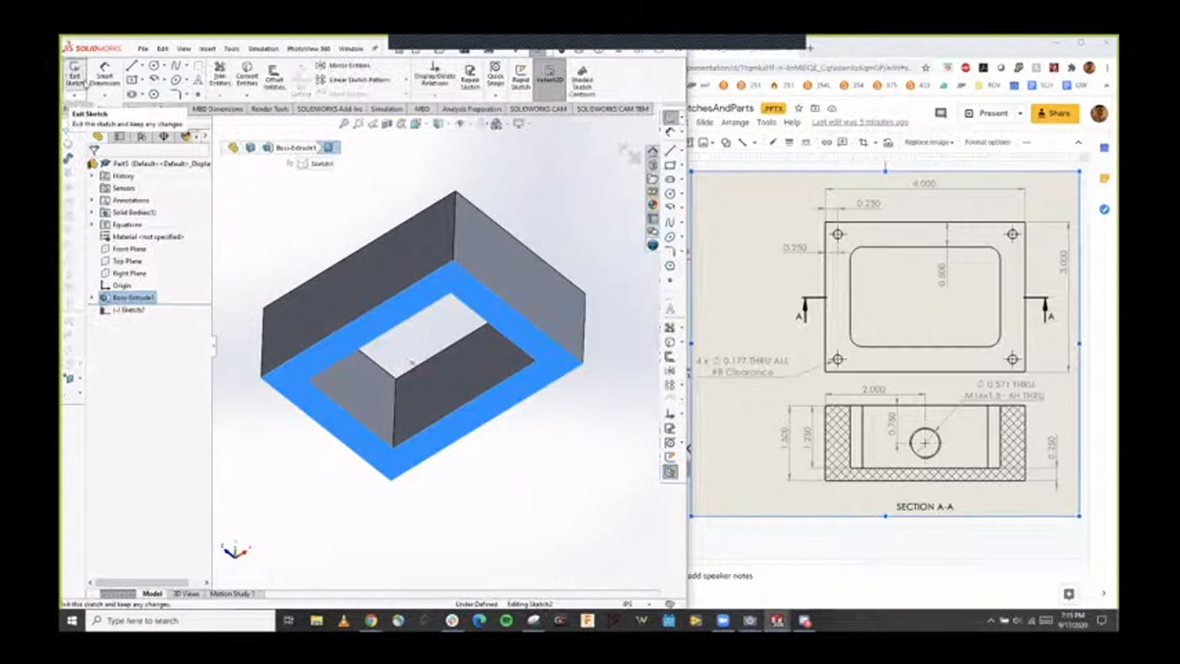
middle_click_drag(264, 265, 250, 236)
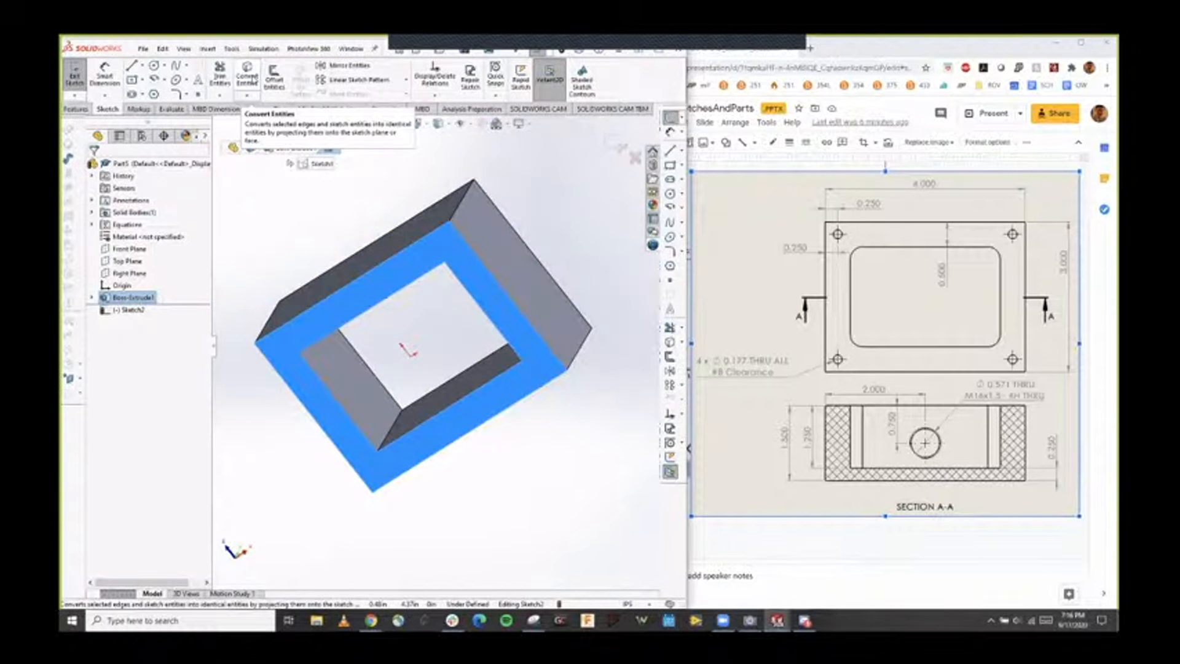
left_click(247, 76)
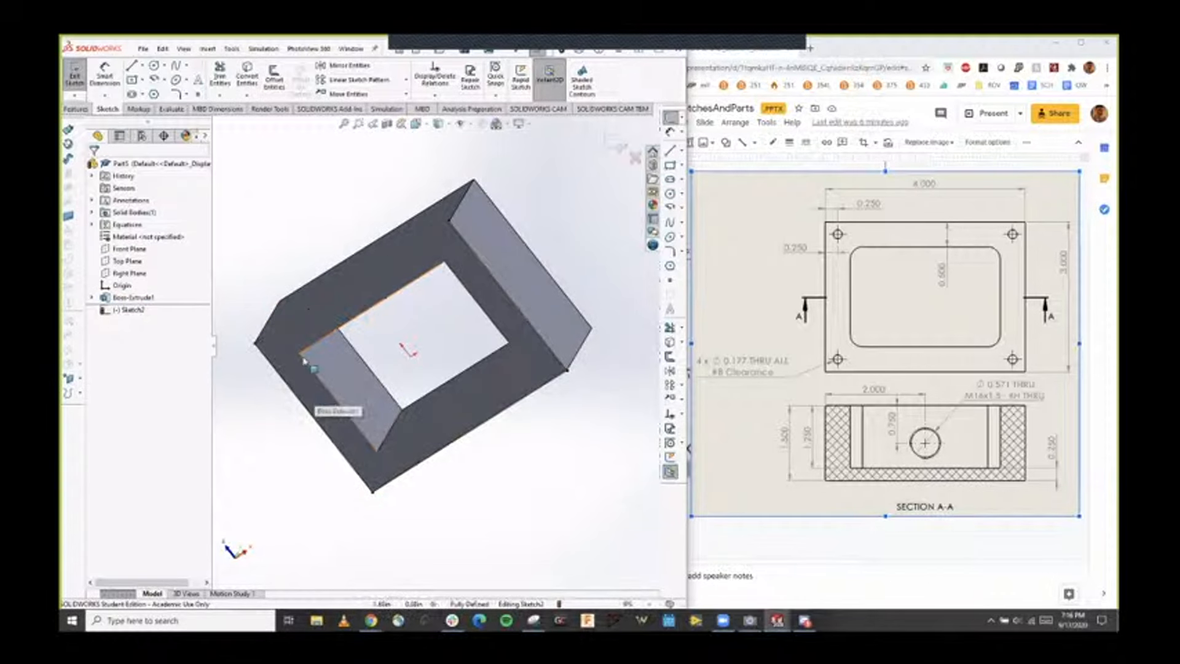
left_click(612, 146)
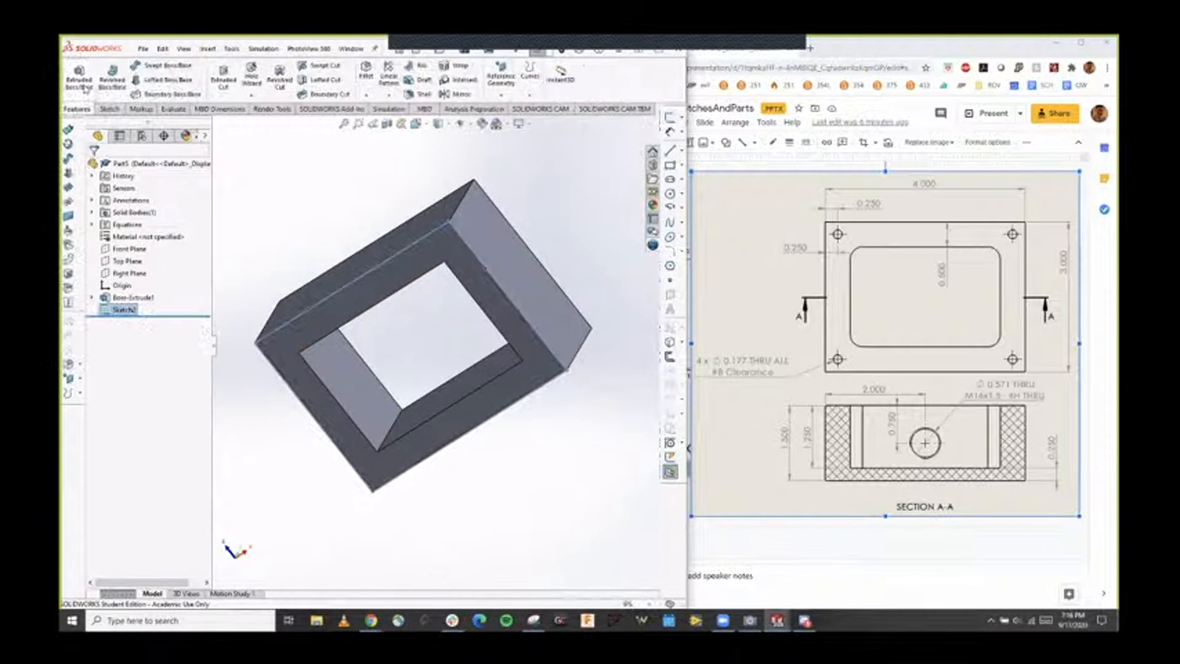
Delete the sketch made on the frame's underside face.
left_click(76, 109)
mouse_move(541, 247)
middle_mouse_down()
mouse_move(524, 322)
mouse_move(353, 329)
middle_mouse_up()
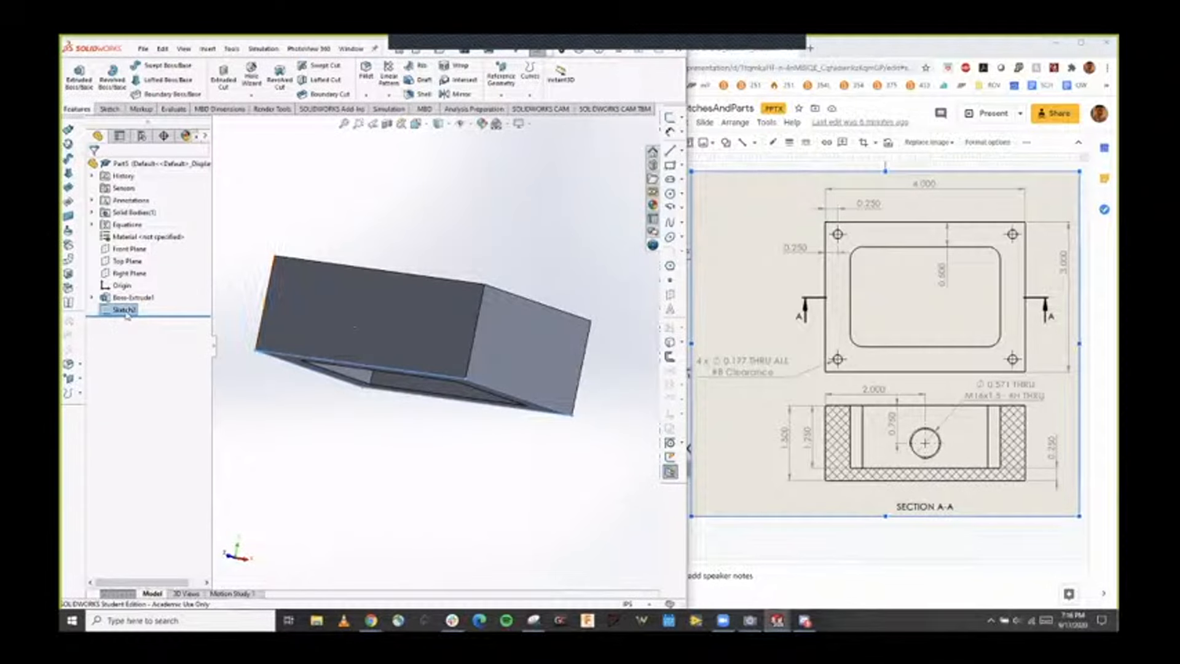
key("Delete")
left_click(586, 431)
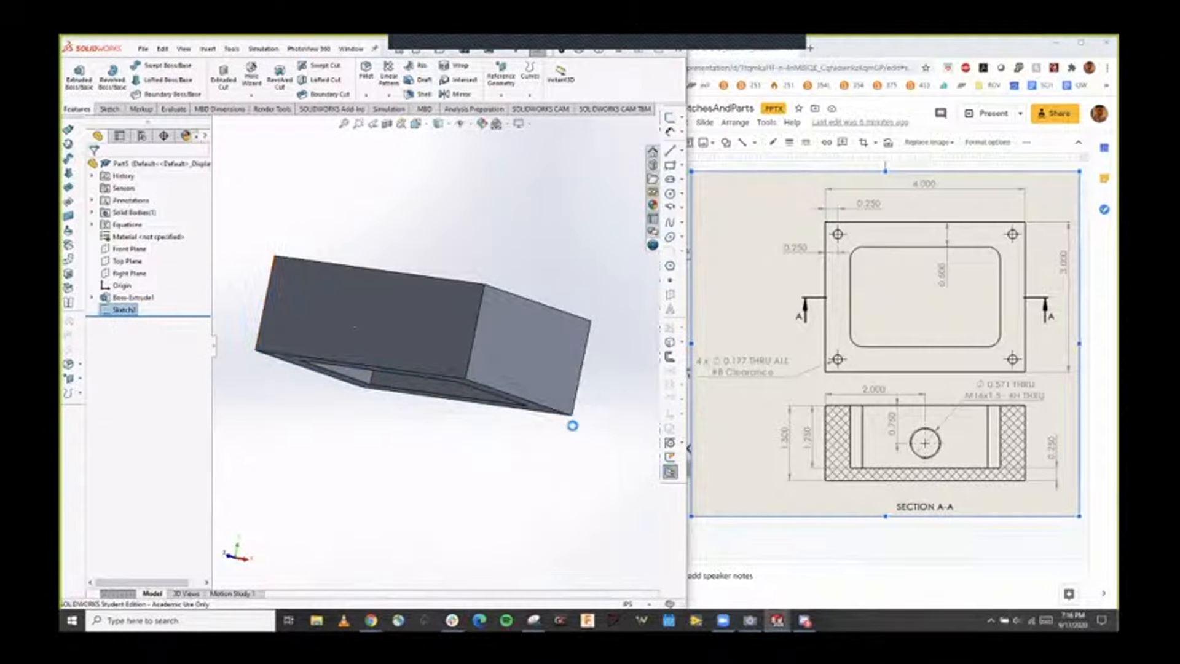
Start a boss extrusion reusing the frame extrusion's two-rectangle sketch and activate its contour selection.
left_click(92, 299)
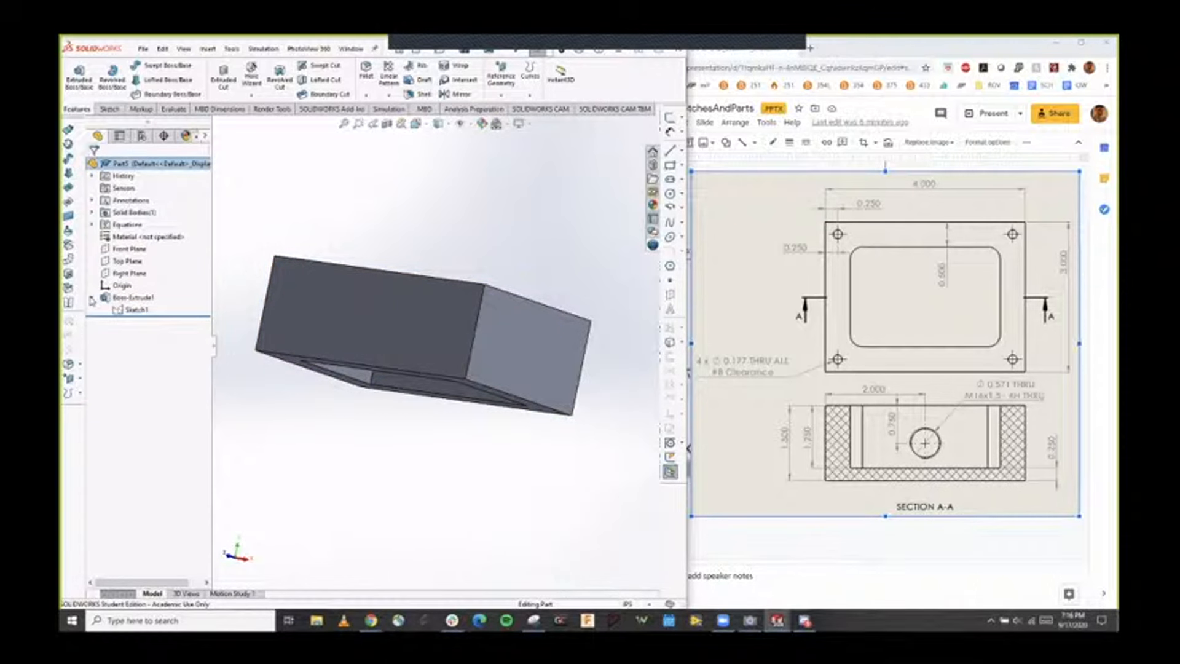
left_click(138, 310)
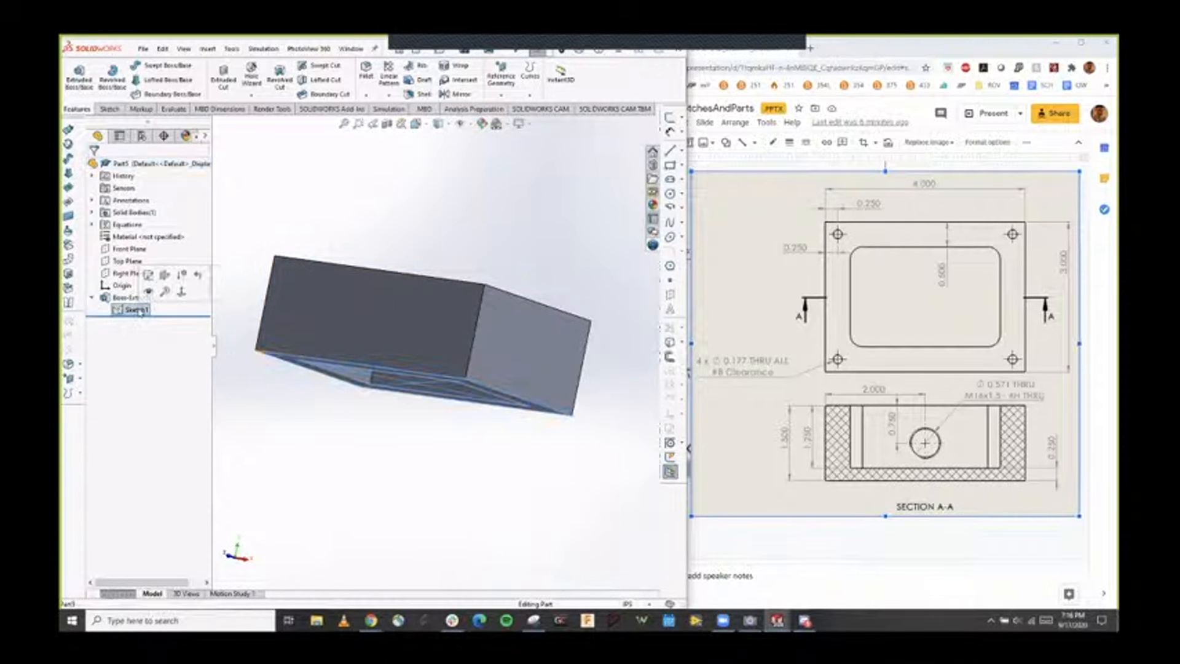
left_click(80, 80)
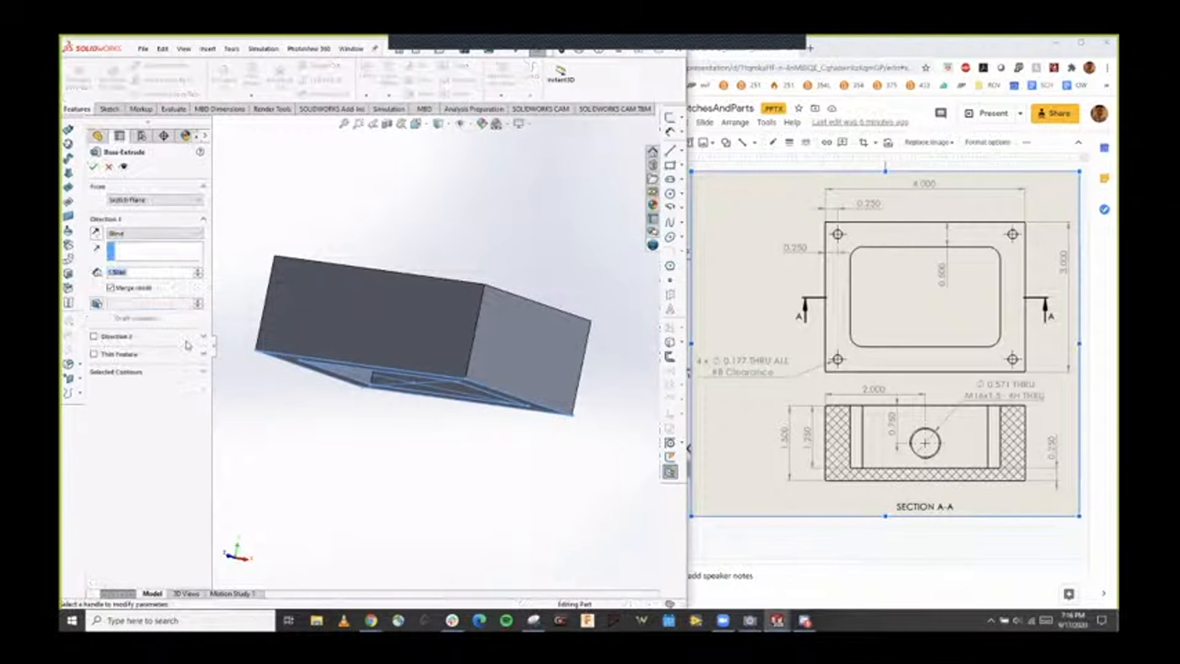
middle_click_drag(483, 505, 420, 453)
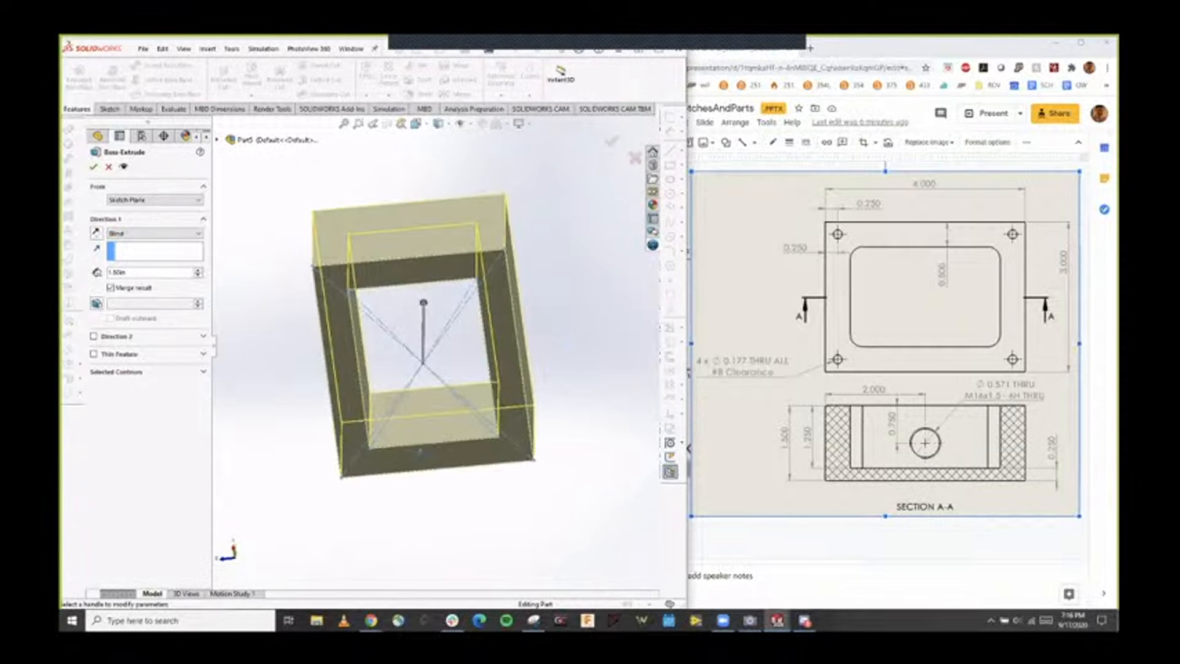
left_click(203, 373)
left_click(129, 386)
key("Delete")
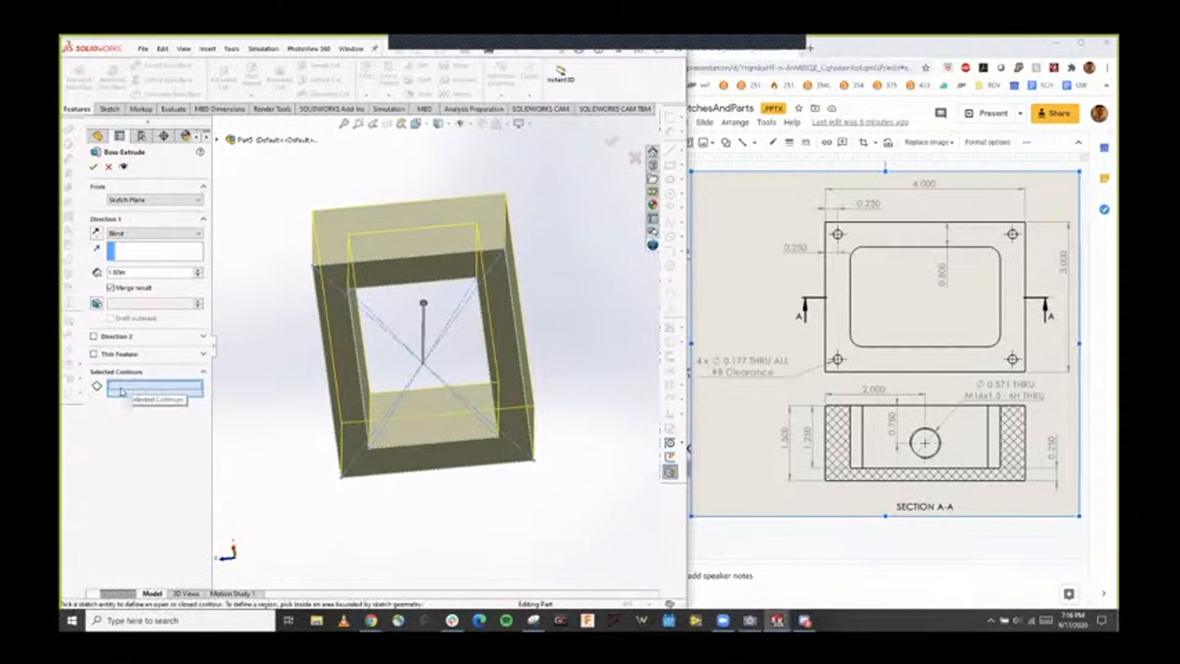
left_click(455, 353)
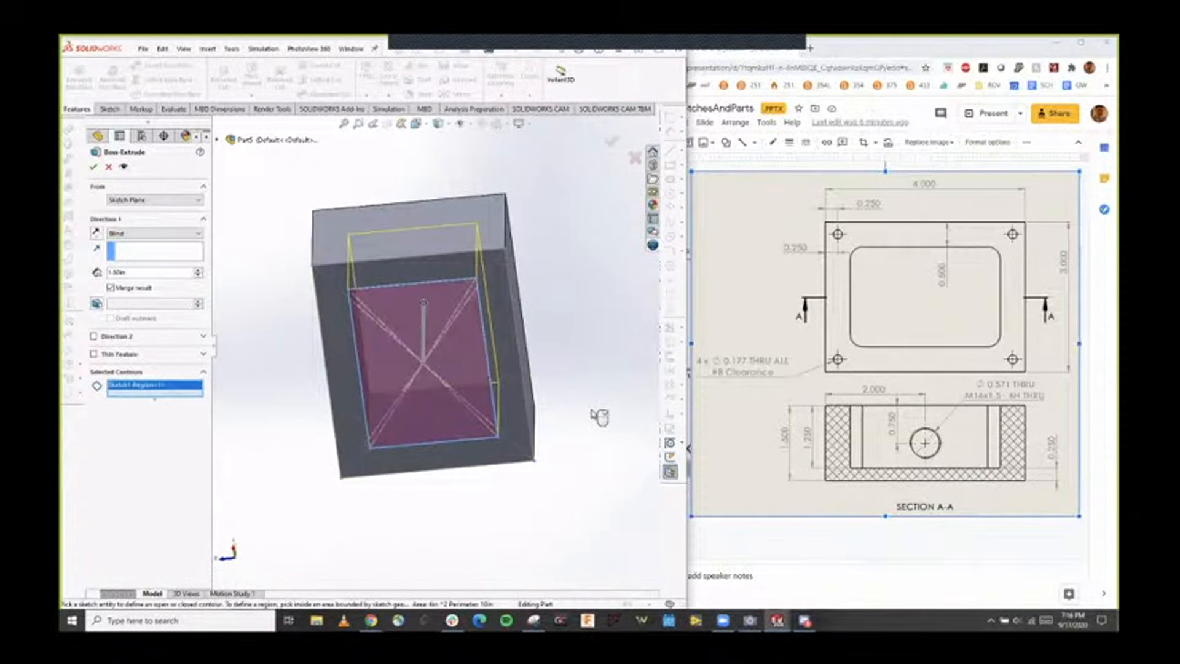
middle_click_drag(517, 332, 519, 382)
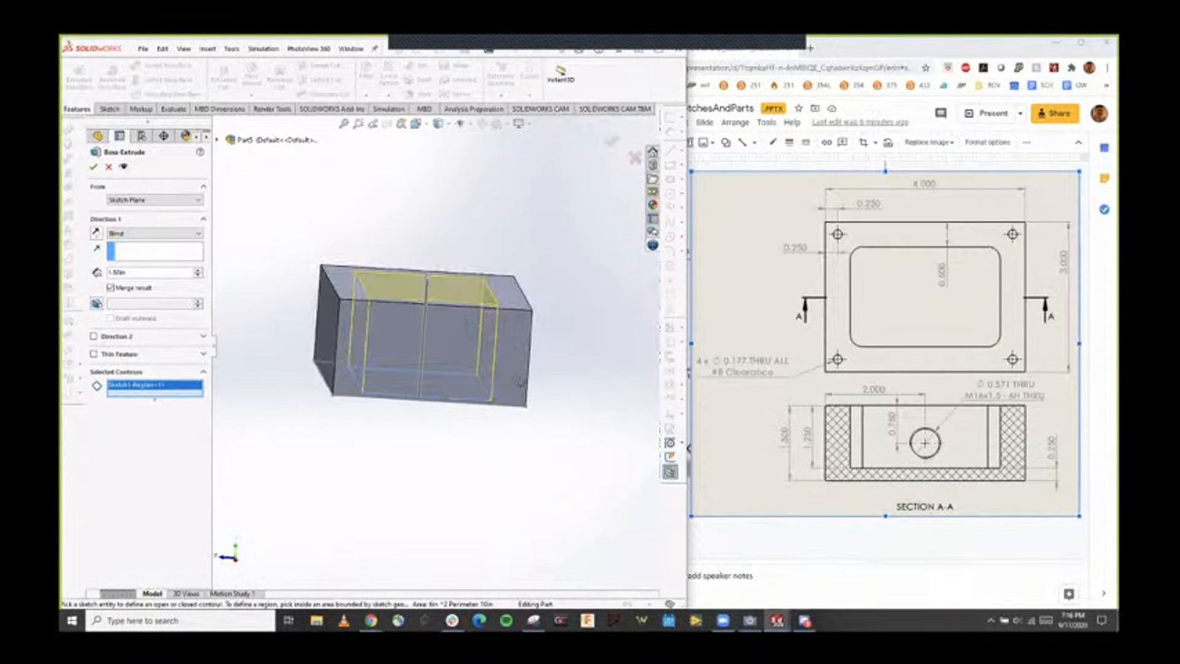
left_click(509, 410)
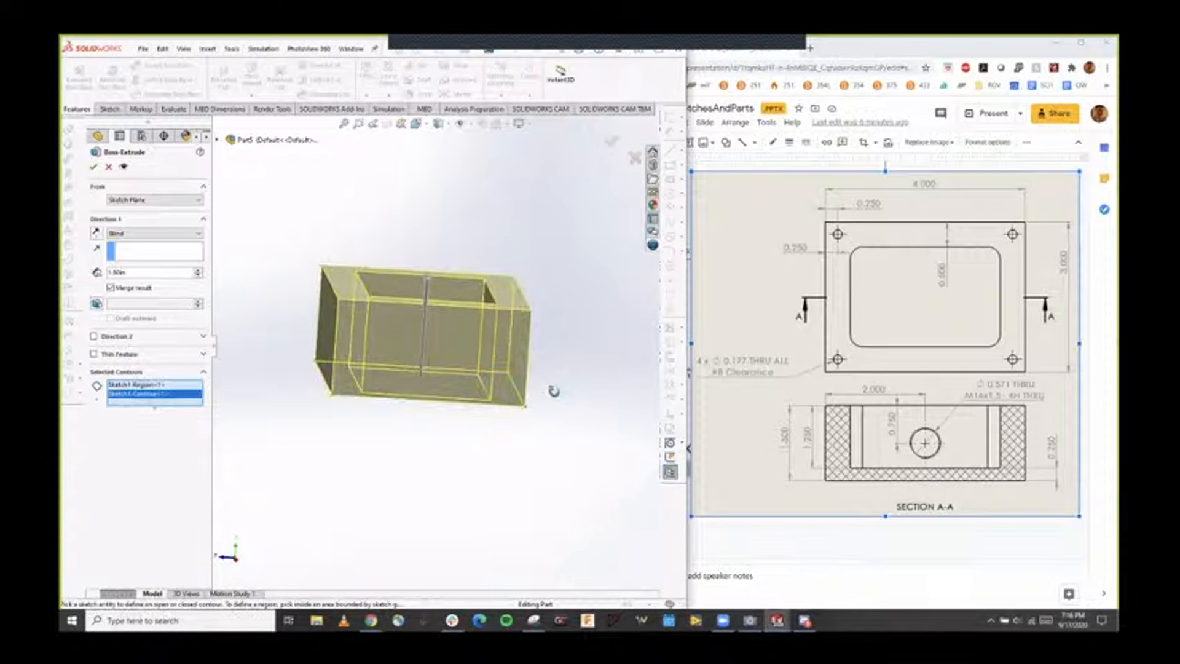
mouse_move(554, 389)
middle_mouse_down()
mouse_move(543, 448)
mouse_move(561, 335)
mouse_move(553, 253)
mouse_move(563, 388)
mouse_move(477, 406)
middle_mouse_up()
left_click_drag(431, 299, 416, 377)
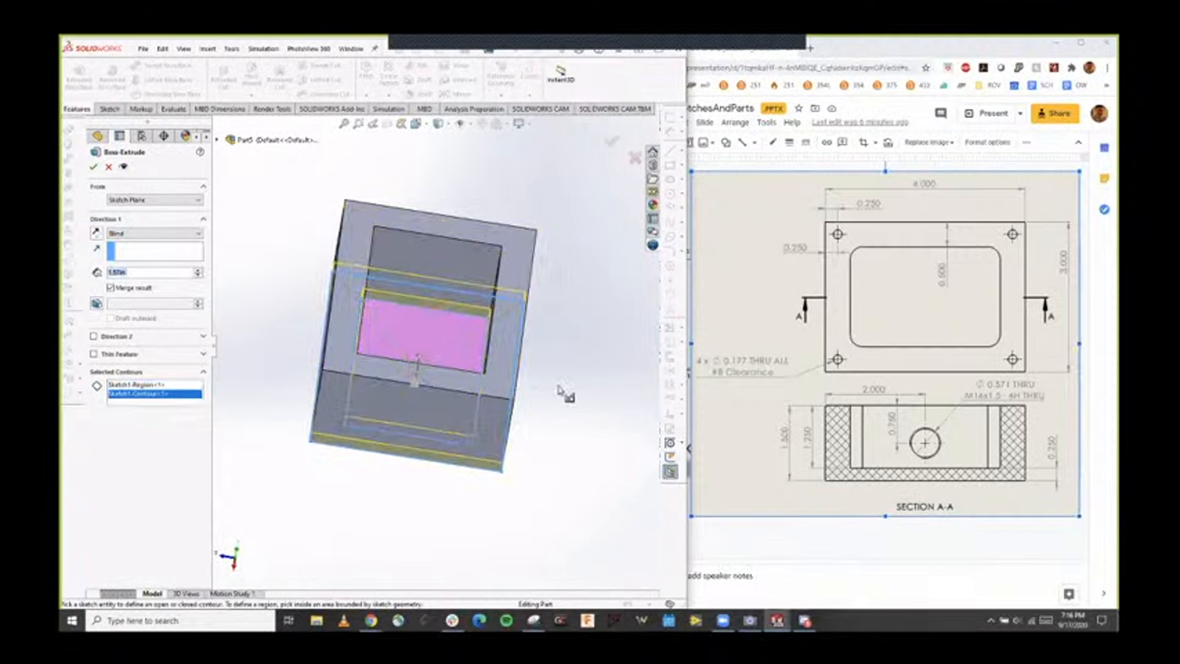
key("Delete")
left_click(150, 386)
key("Delete")
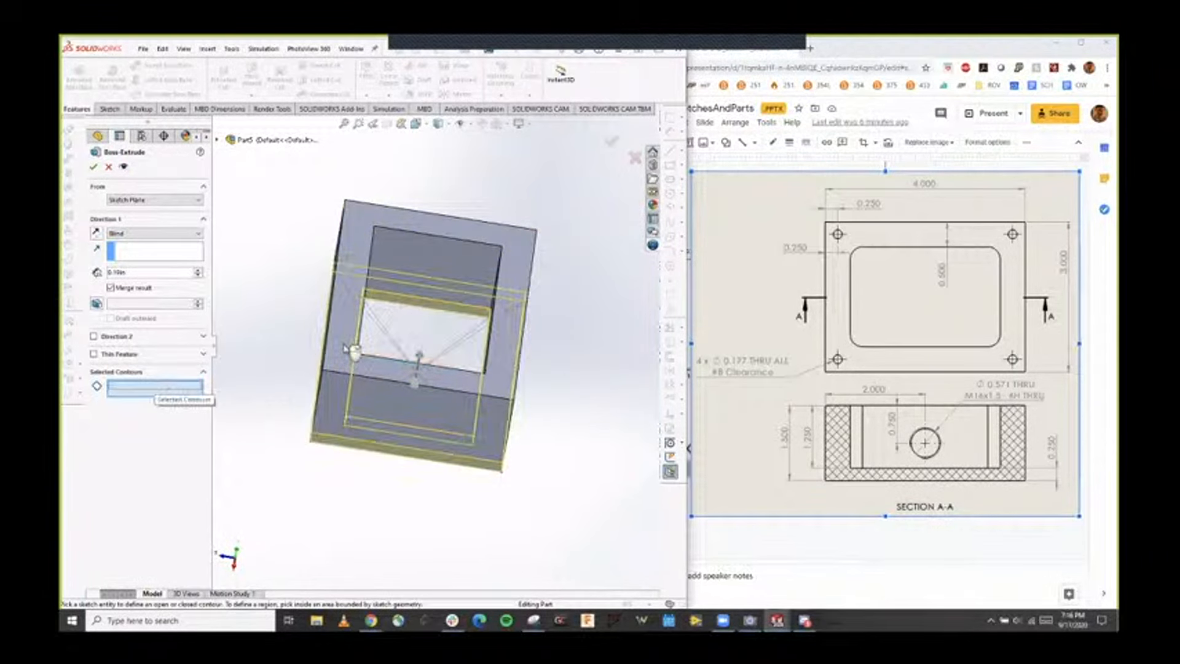
Select the inner rectangle and surrounding frame regions as contours and extrude them 0.25 in as a blind boss merged with the frame.
left_click(377, 346)
mouse_move(414, 494)
middle_mouse_down()
mouse_move(416, 392)
mouse_move(382, 329)
middle_mouse_up()
left_click(350, 322)
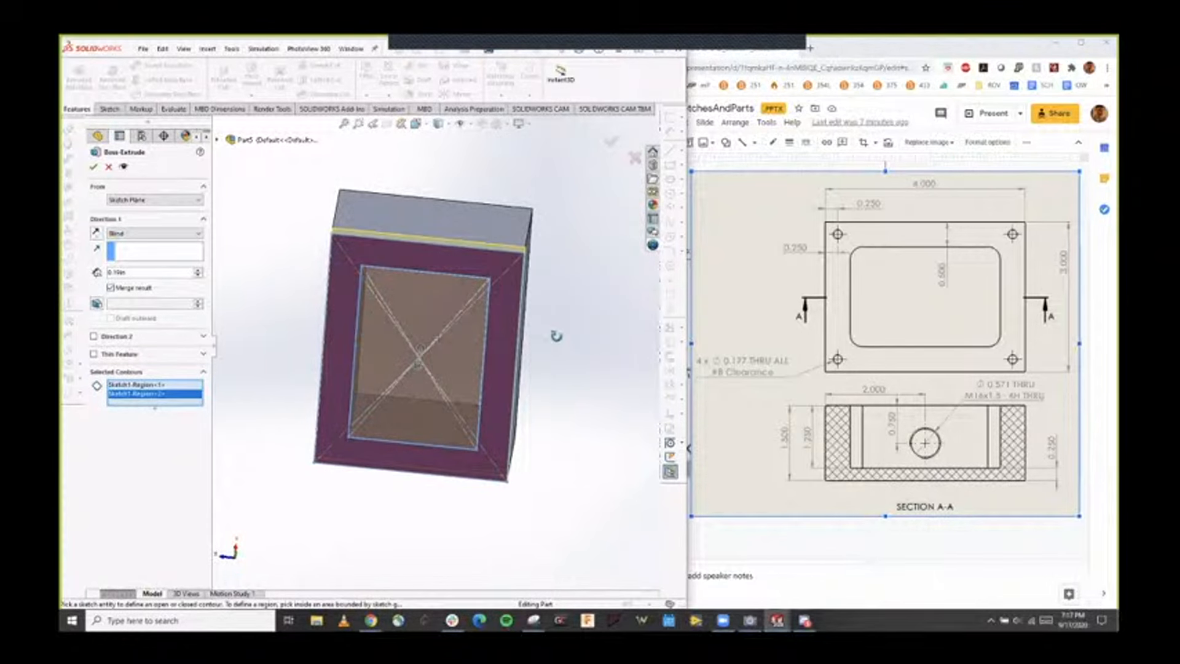
middle_click_drag(556, 335, 323, 304)
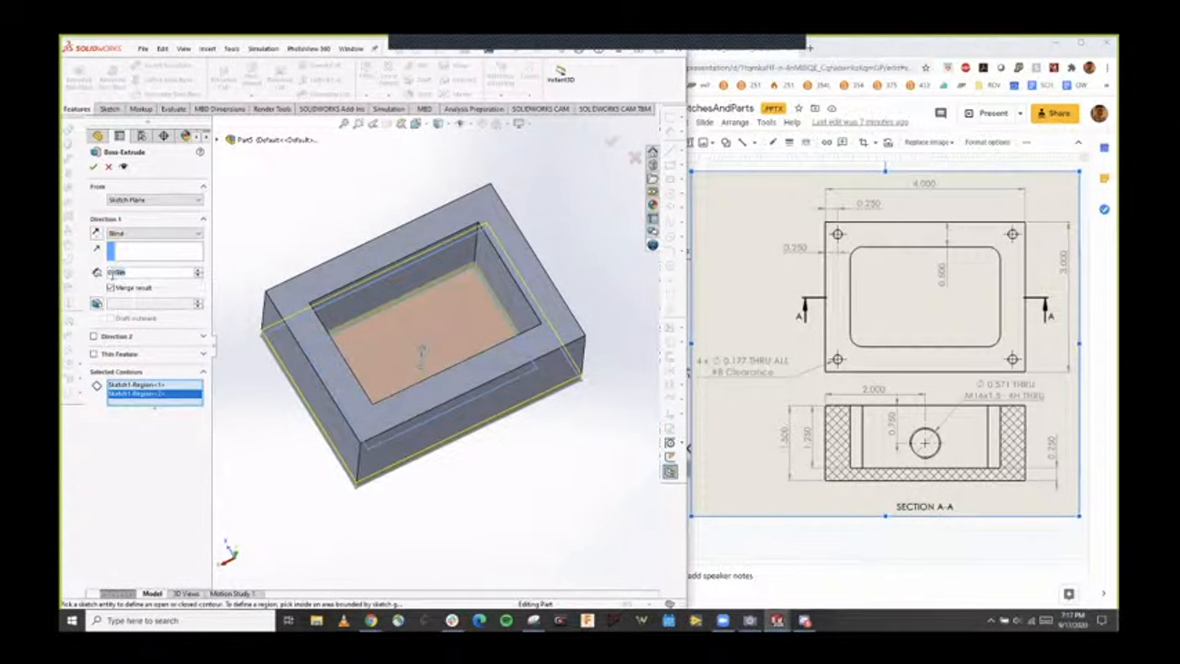
double_click(147, 272)
type("0.25")
key("Return")
left_click(93, 167)
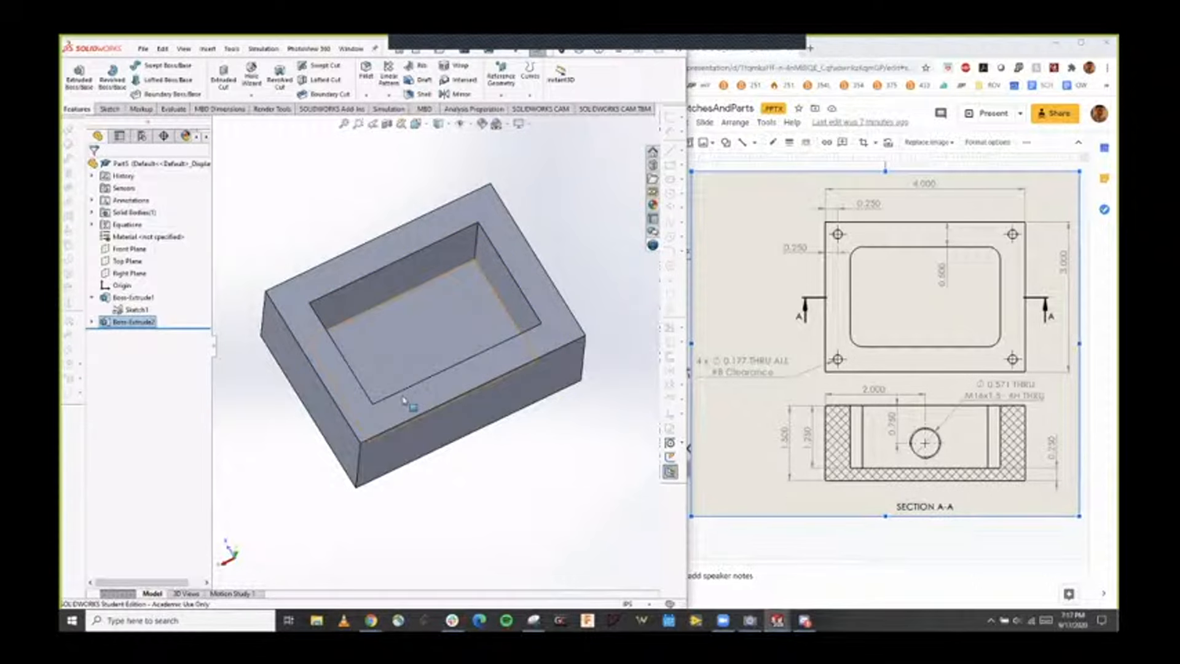
Reveal the sketch listed under the floor extrusion and highlight the sketch it shares with the frame extrusion.
middle_click_drag(477, 437, 399, 480)
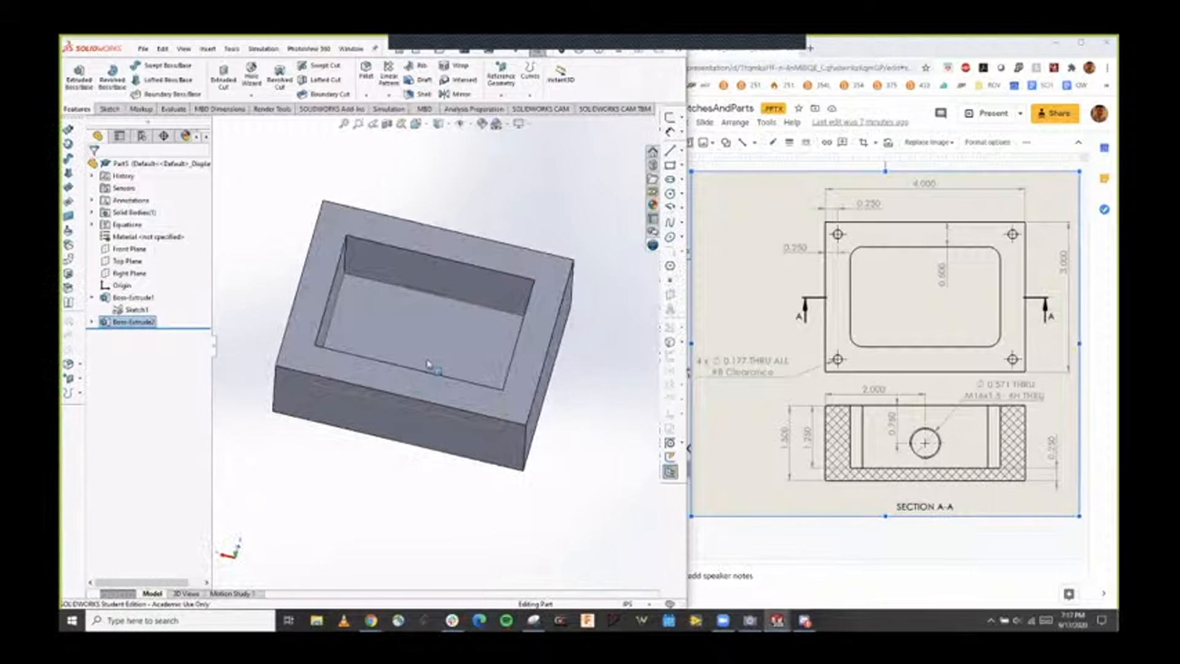
left_click(92, 322)
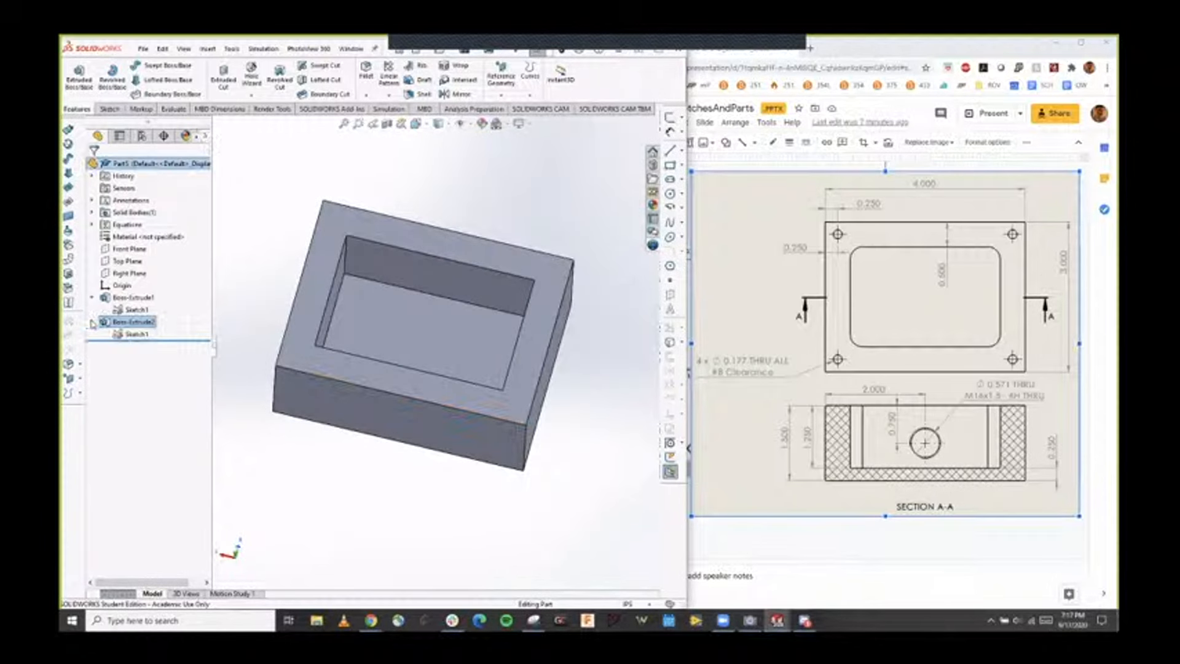
left_click(135, 309)
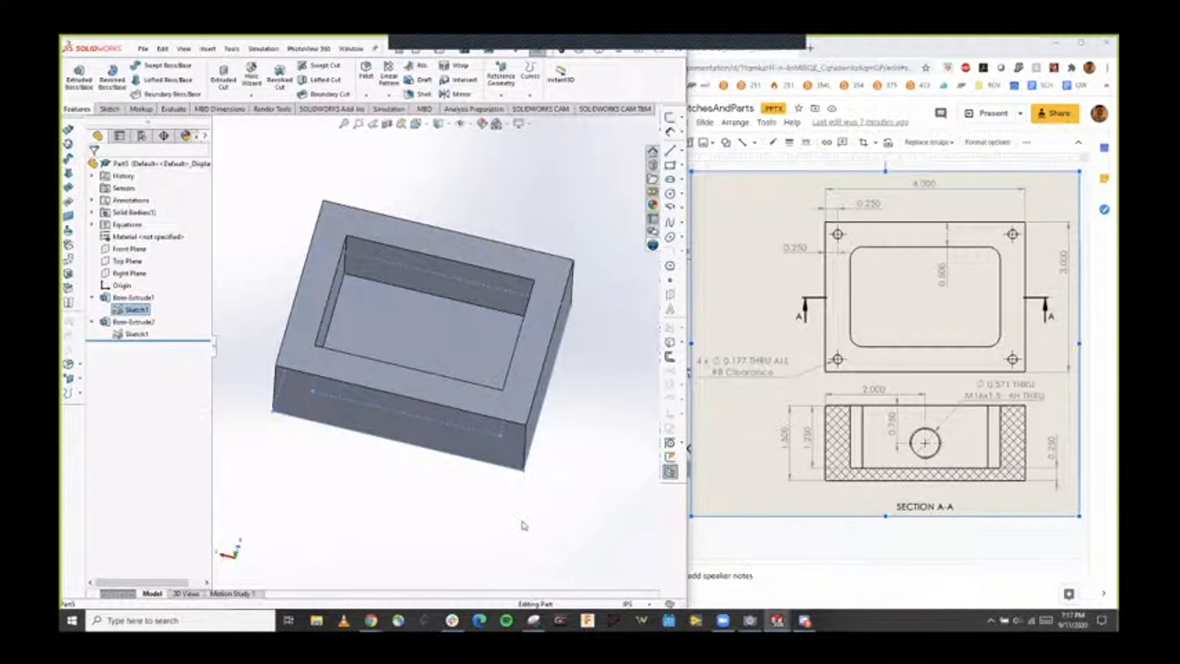
mouse_move(523, 525)
middle_mouse_down()
mouse_move(469, 479)
mouse_move(488, 518)
middle_mouse_up()
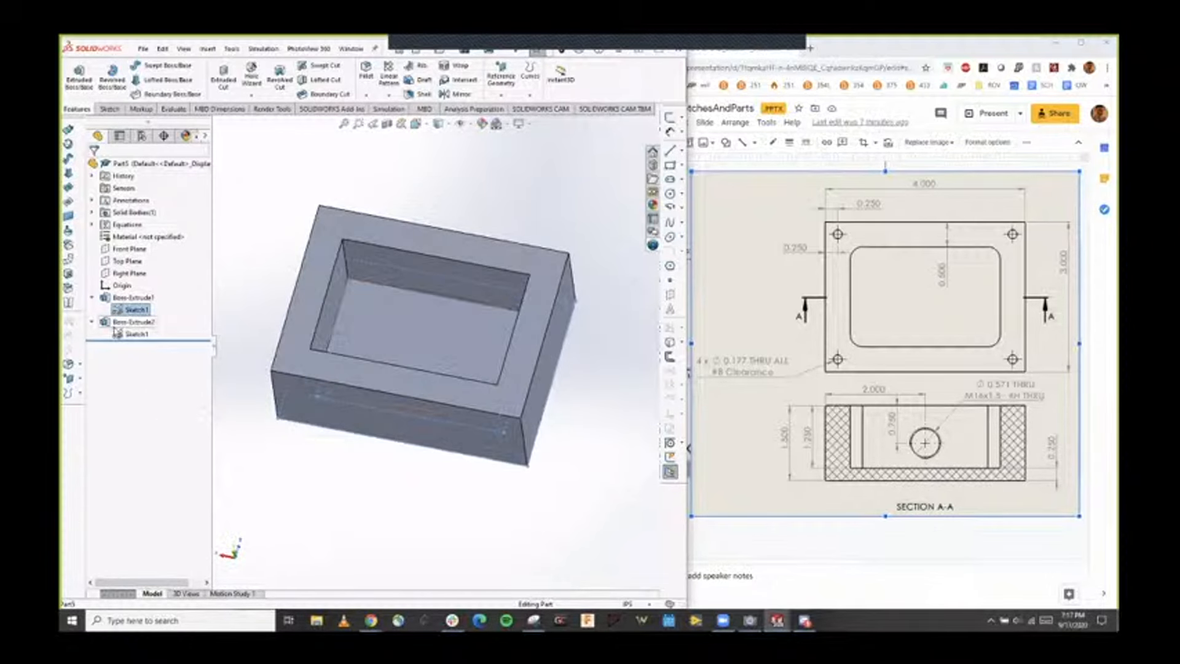
Edit the floor extrusion to remove the surrounding frame region from its contours, keeping only the inner rectangle region.
left_click(115, 332)
left_click(112, 278)
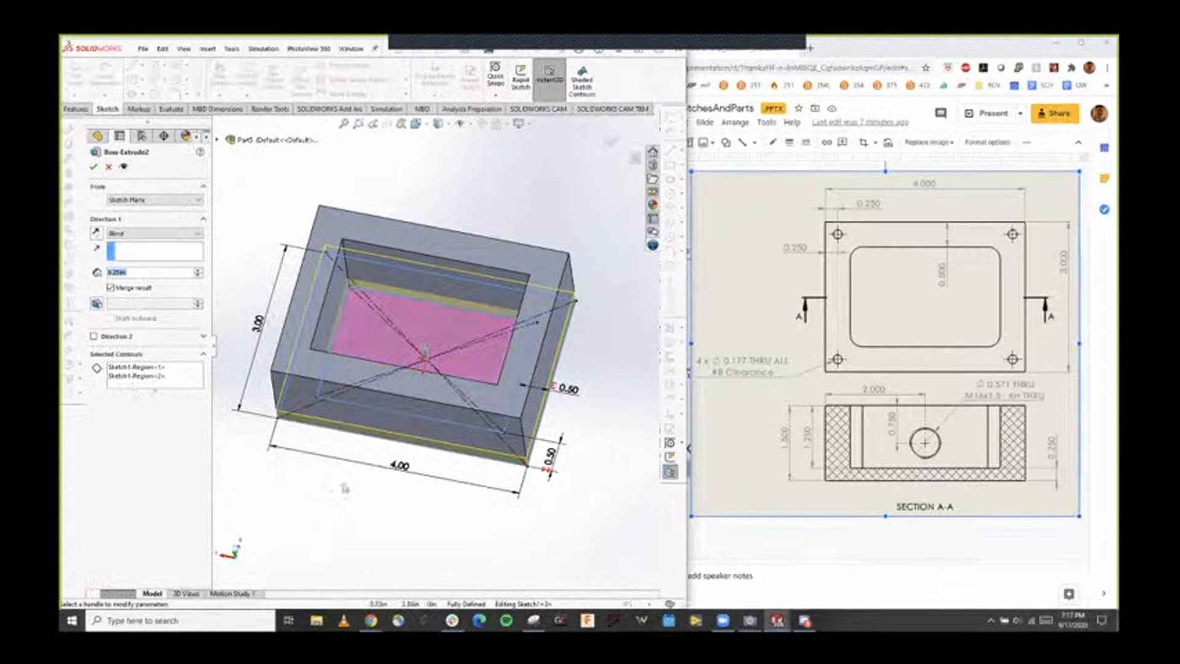
middle_click_drag(345, 488, 390, 416)
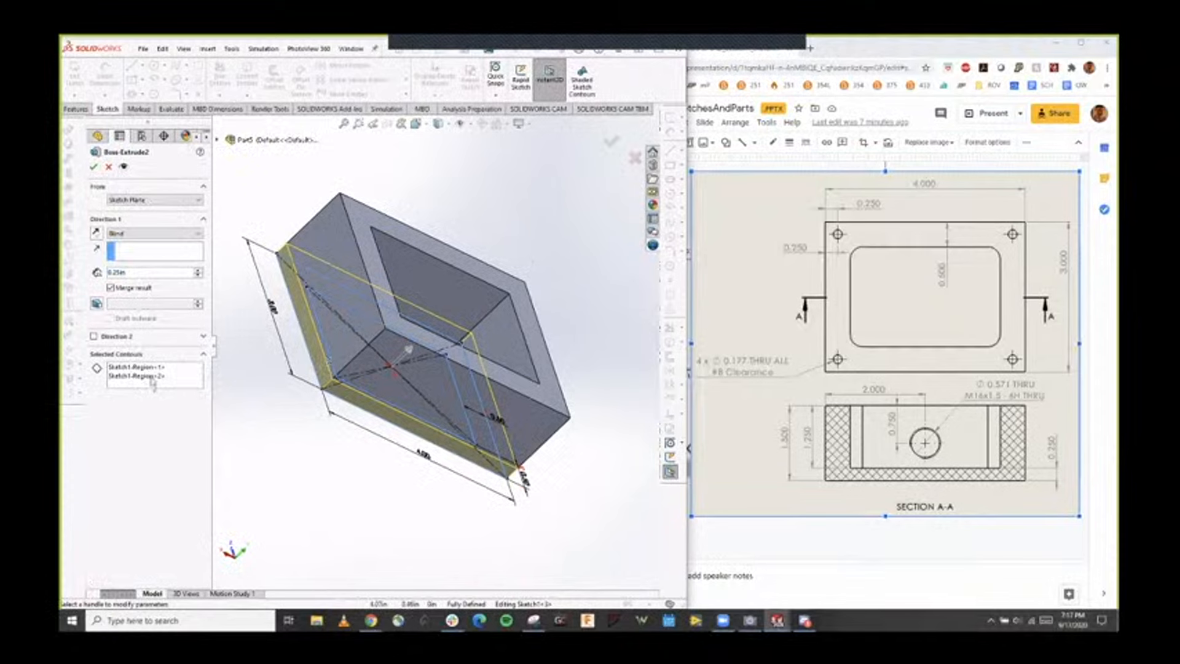
left_click(152, 377)
key("Delete")
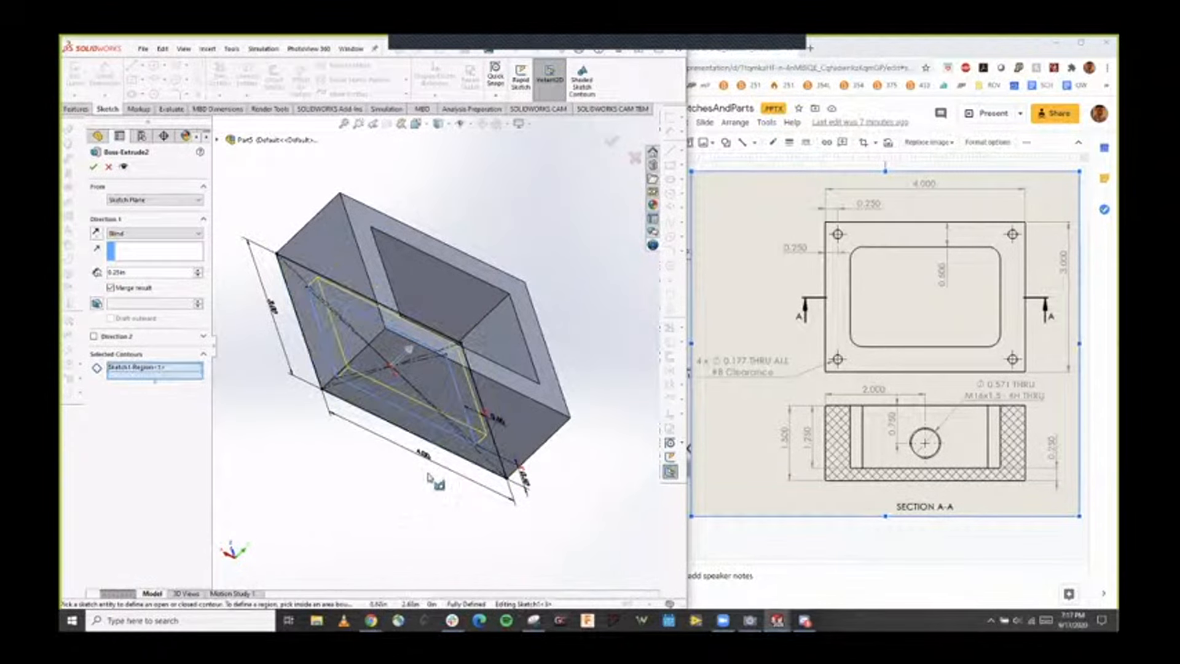
mouse_move(428, 478)
middle_mouse_down()
mouse_move(351, 514)
mouse_move(356, 464)
mouse_move(392, 396)
mouse_move(361, 472)
mouse_move(369, 458)
middle_mouse_up()
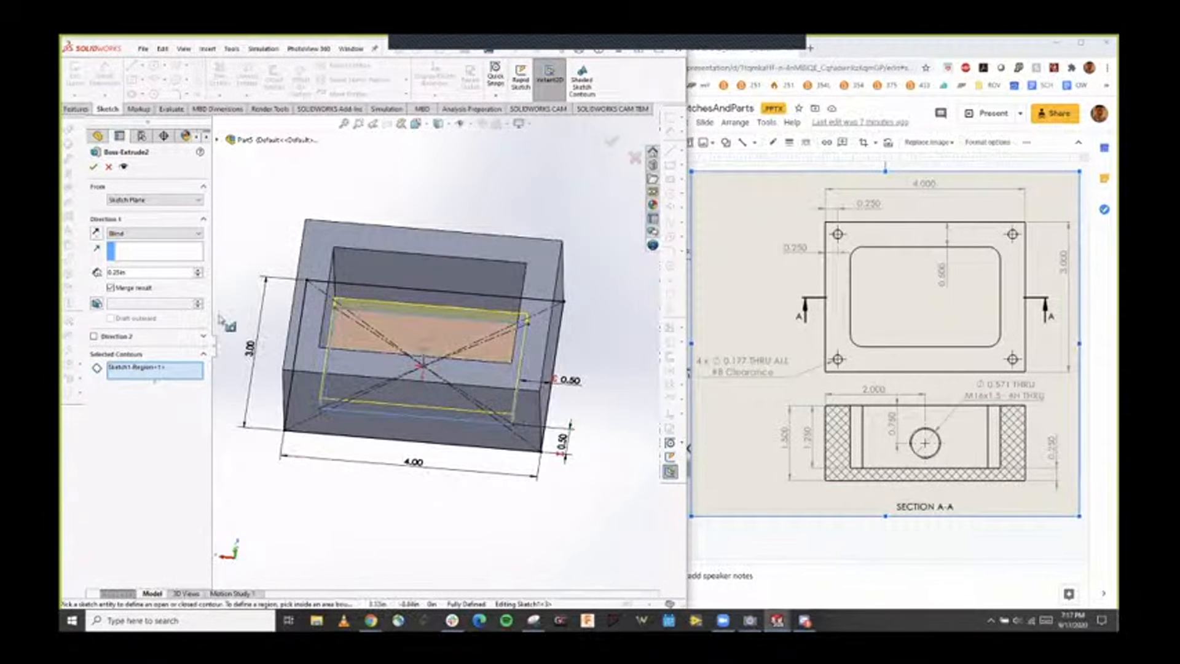
left_click(110, 287)
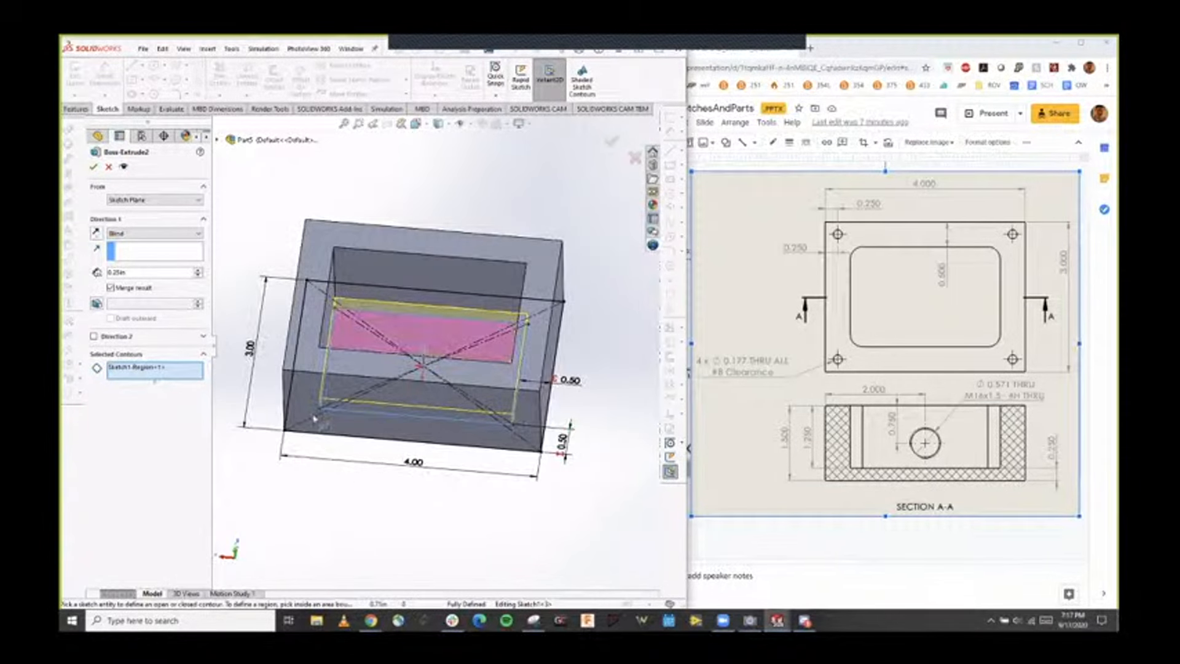
mouse_move(463, 528)
middle_mouse_down()
mouse_move(481, 416)
mouse_move(453, 403)
mouse_move(469, 435)
mouse_move(396, 537)
mouse_move(344, 492)
middle_mouse_up()
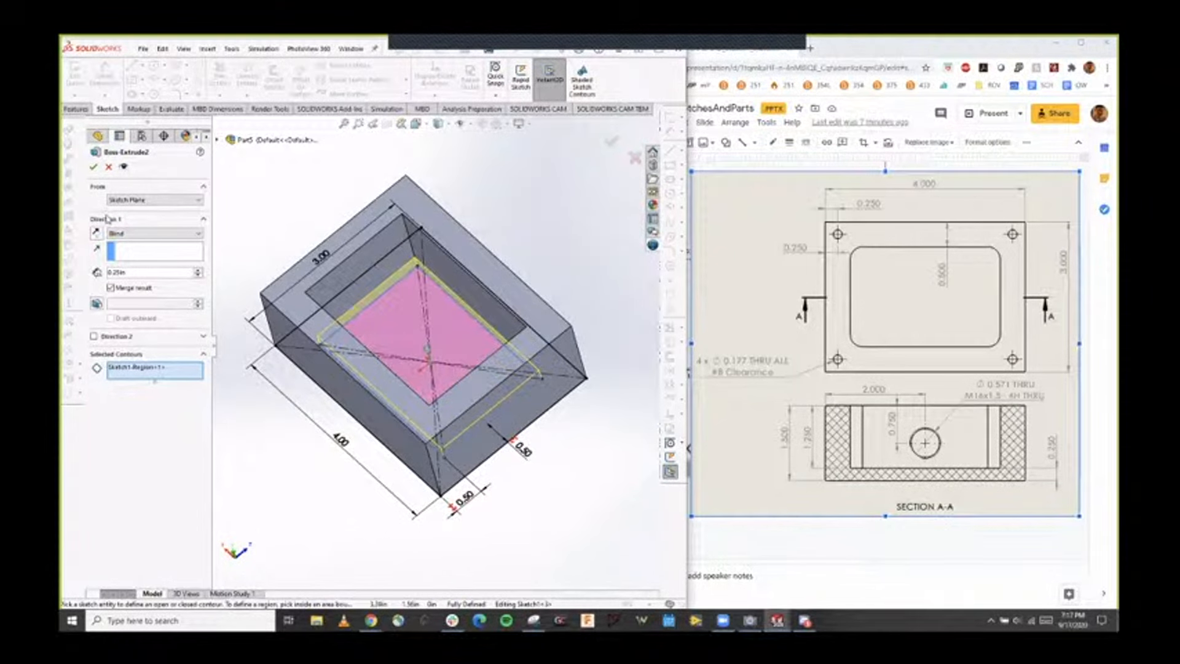
left_click(94, 167)
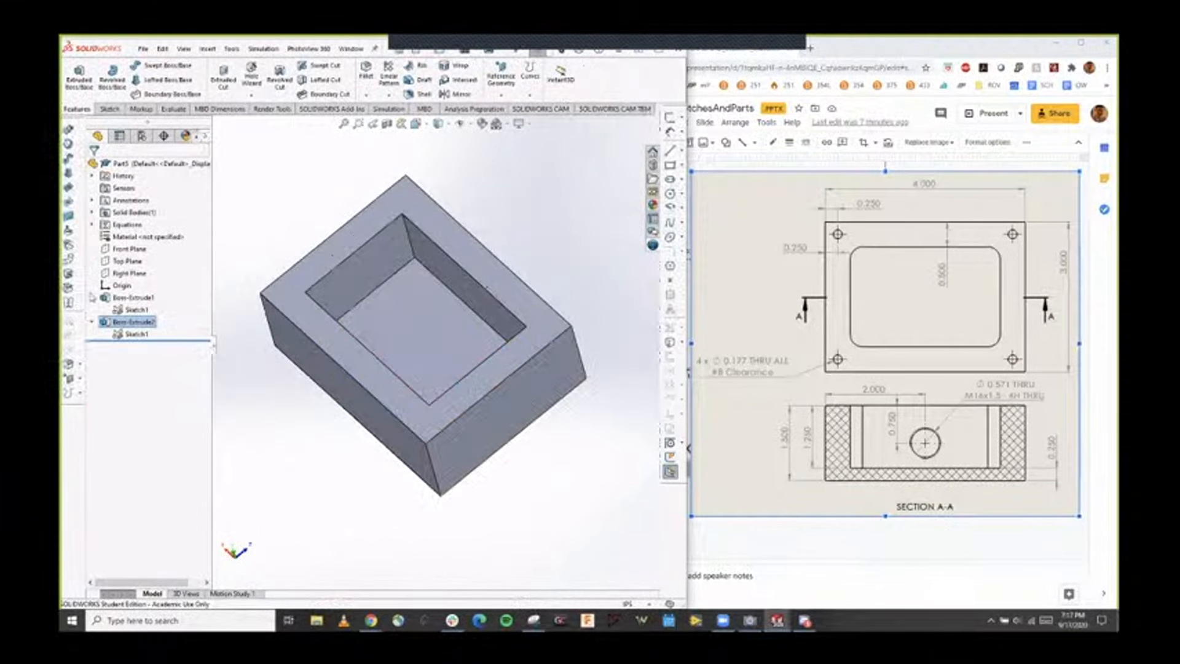
Collapse both extrusions in the feature tree and inspect the hollow box from other angles.
left_click(92, 298)
left_click(93, 310)
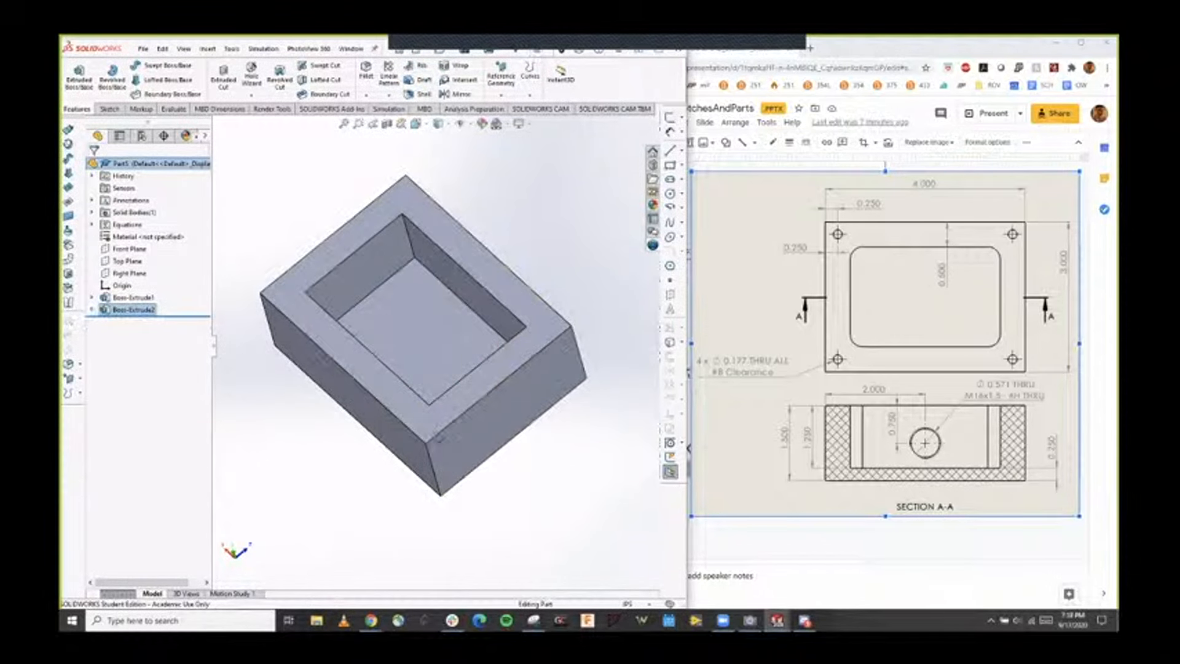
middle_click_drag(443, 427, 552, 457)
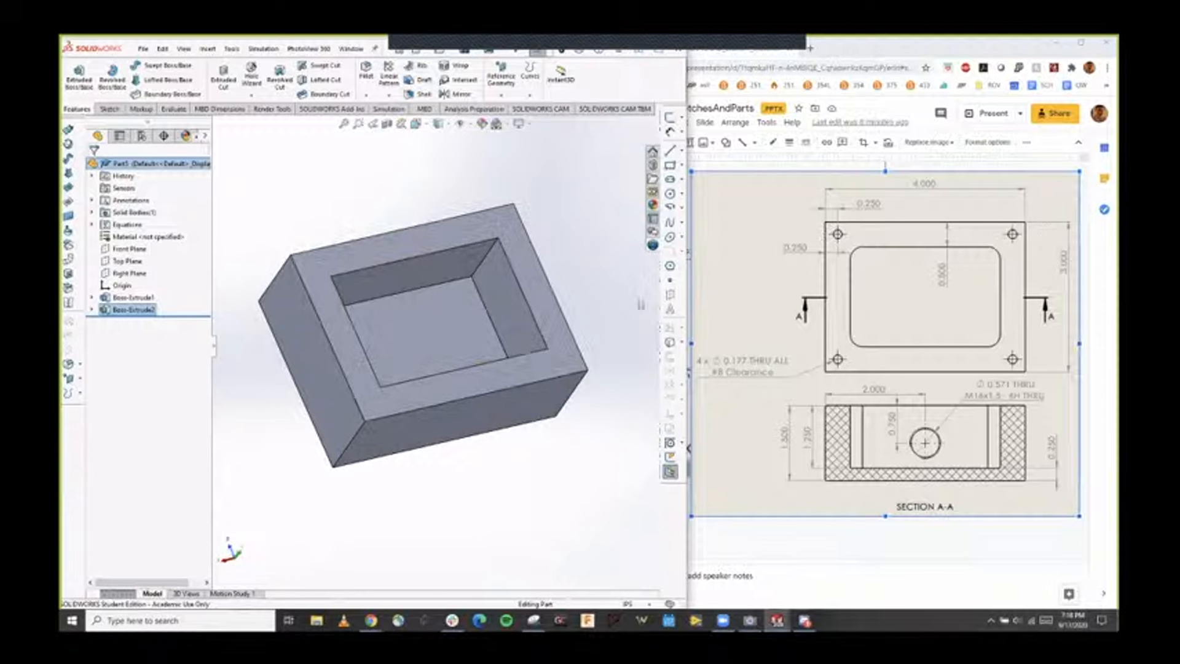
middle_click_drag(625, 286, 582, 322)
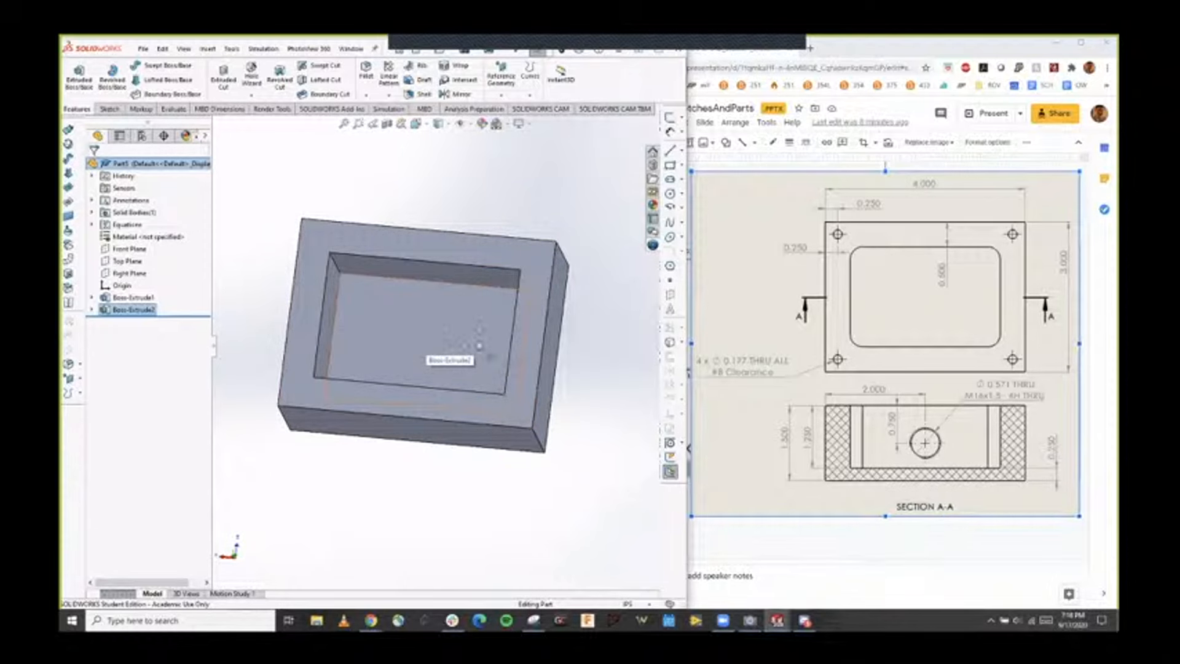
left_click(441, 244)
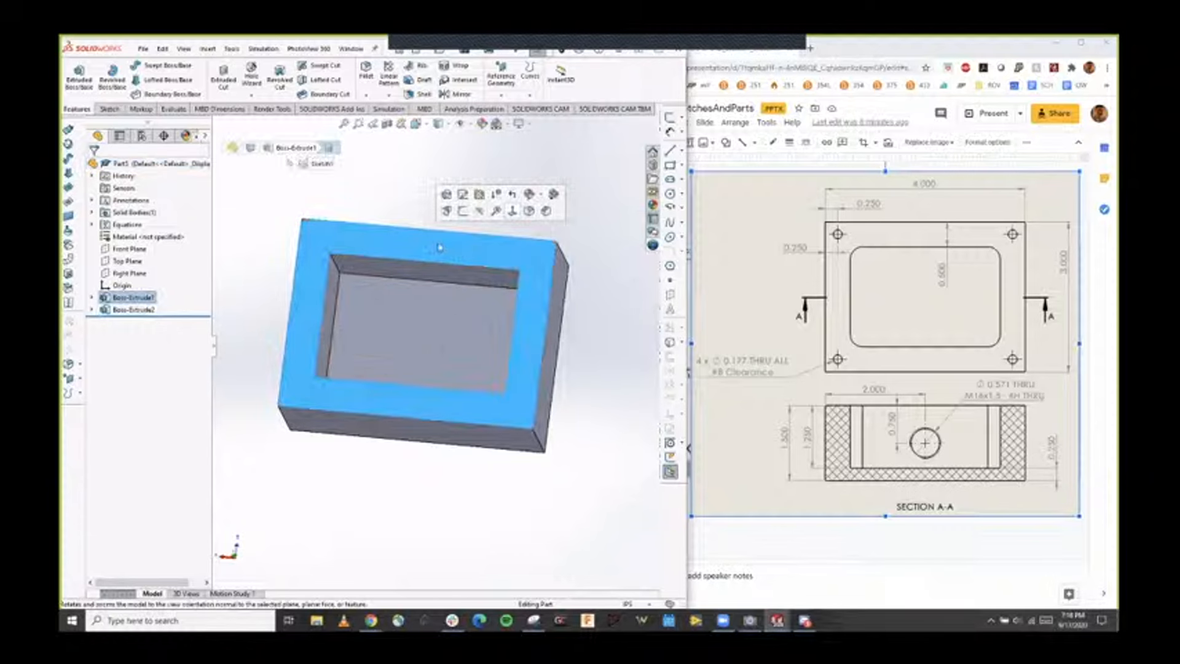
left_click(108, 109)
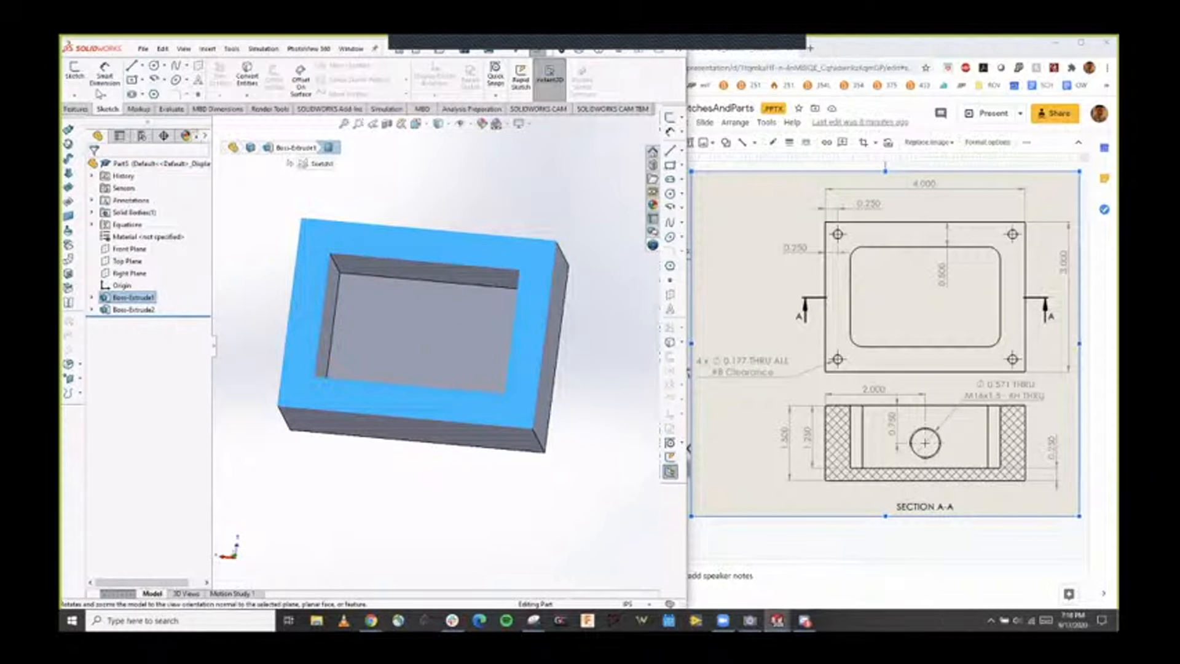
left_click(75, 74)
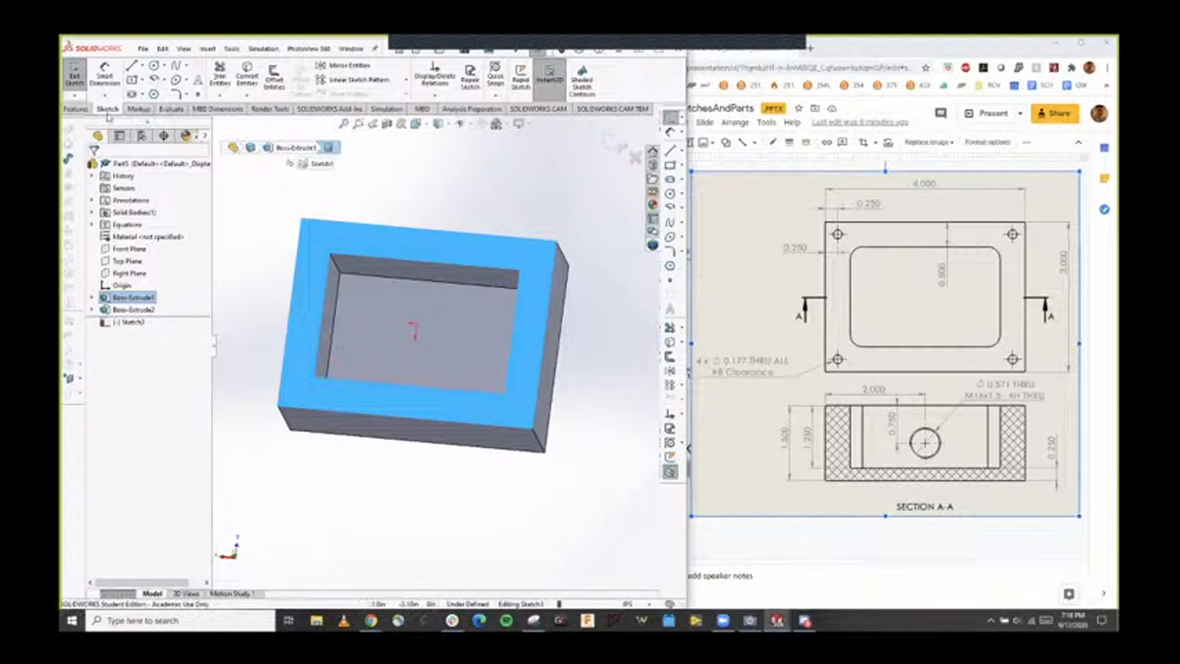
left_click(78, 110)
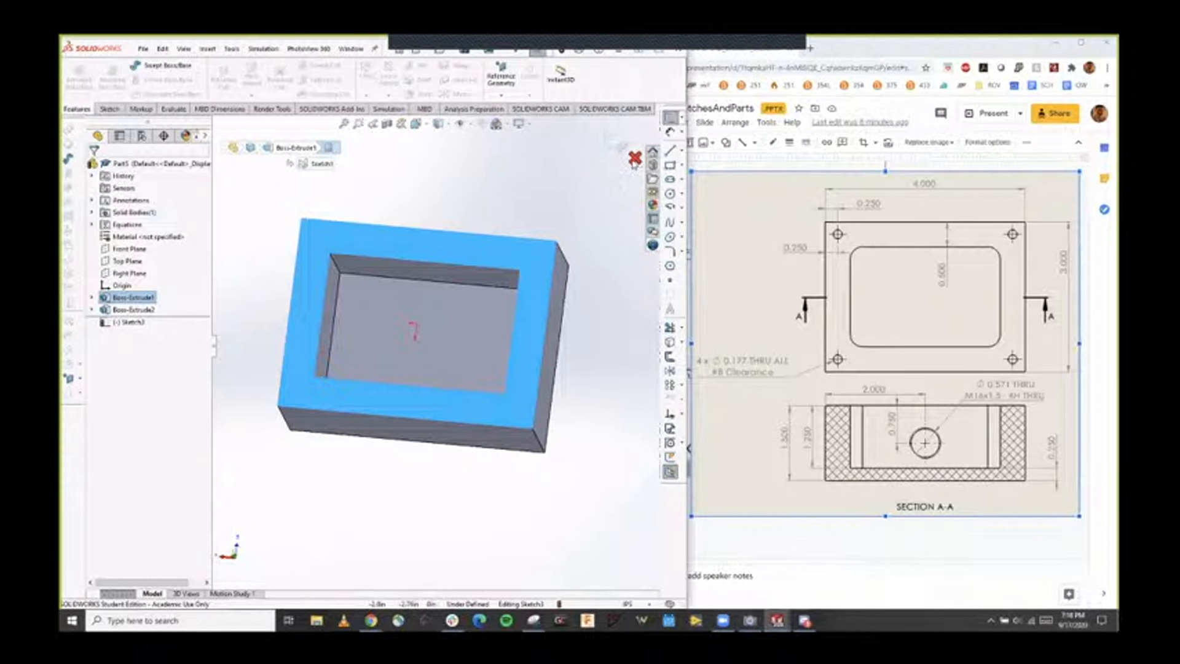
left_click(635, 161)
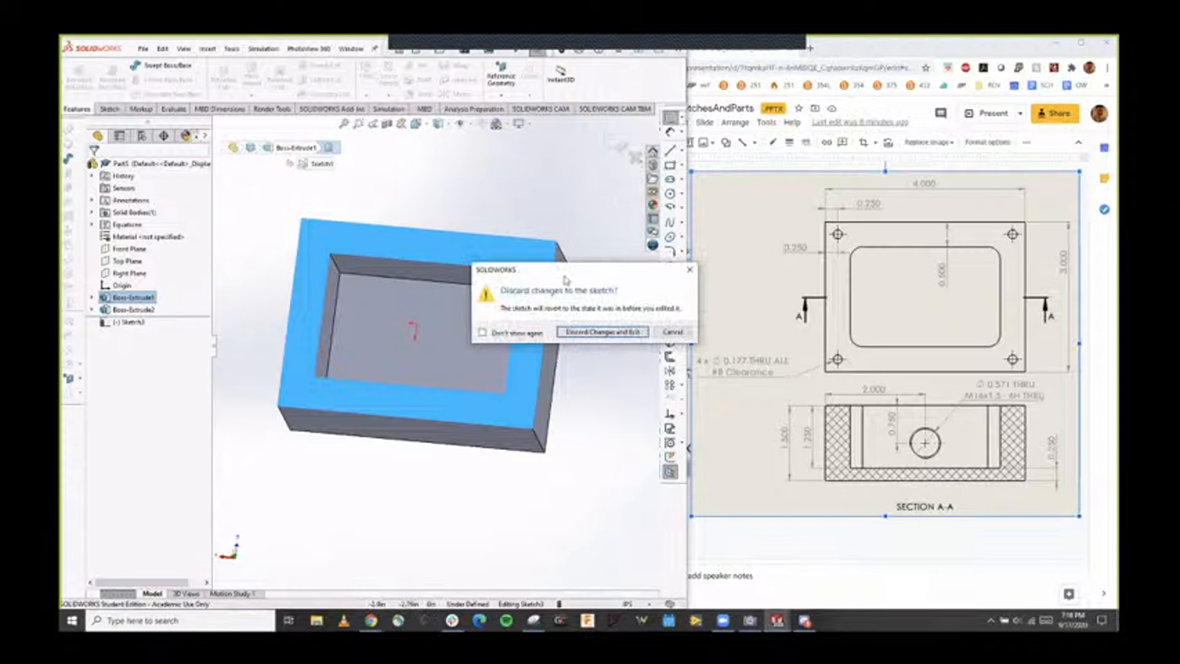
left_click(604, 333)
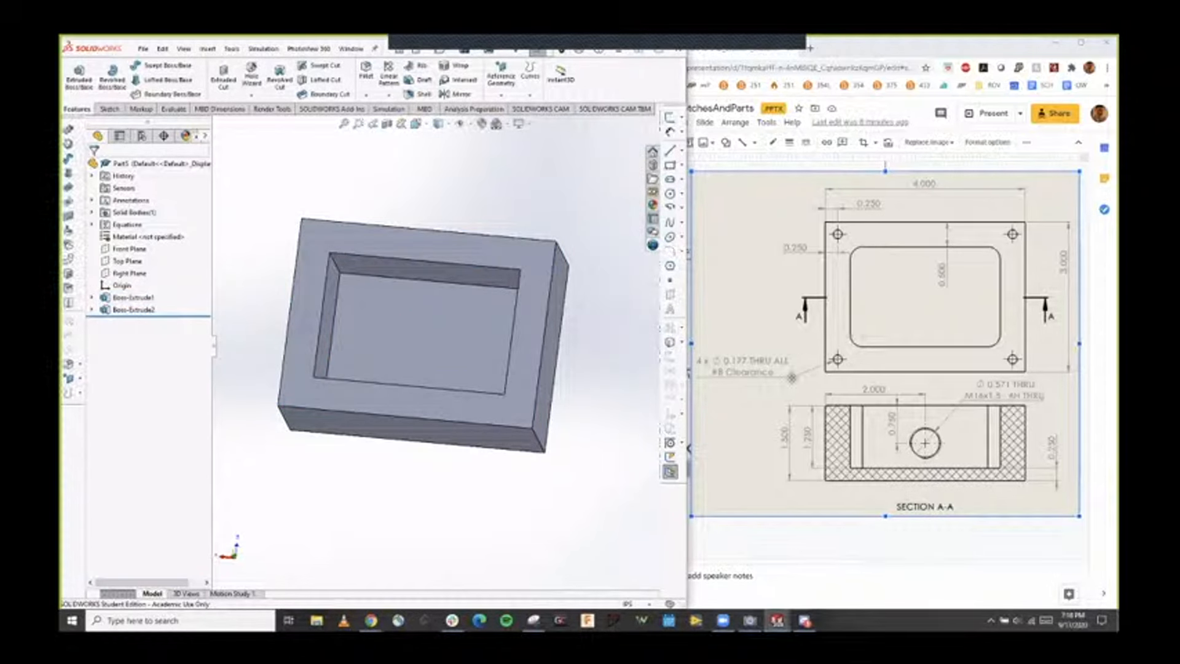
left_click(814, 544)
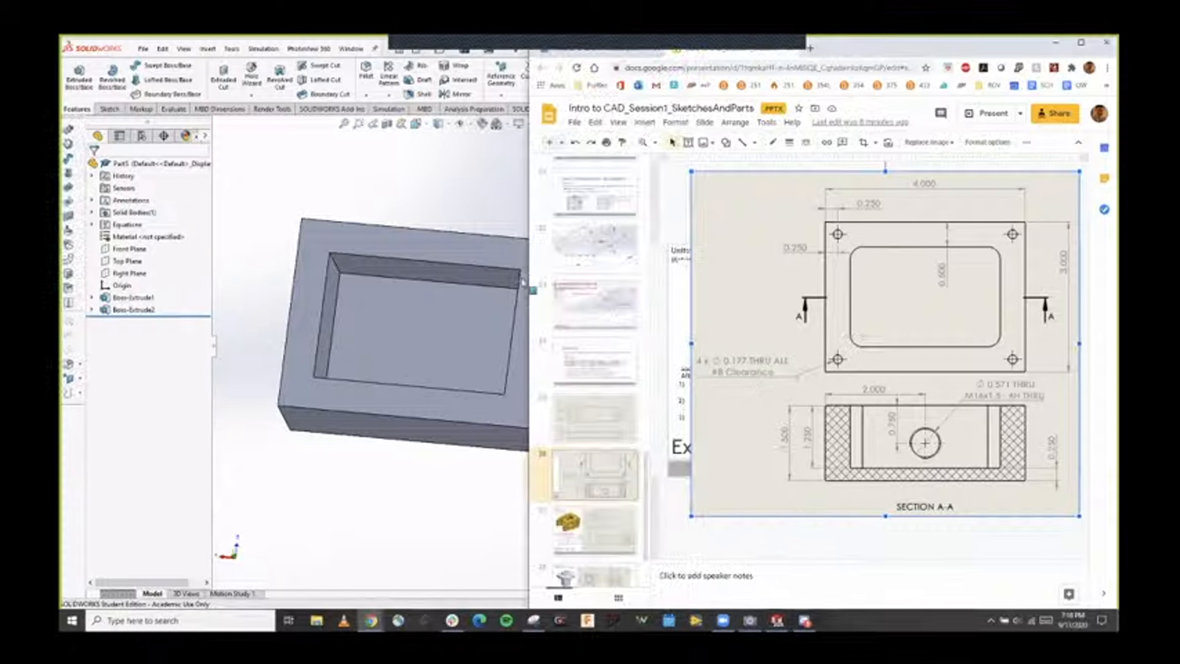
left_click(494, 233)
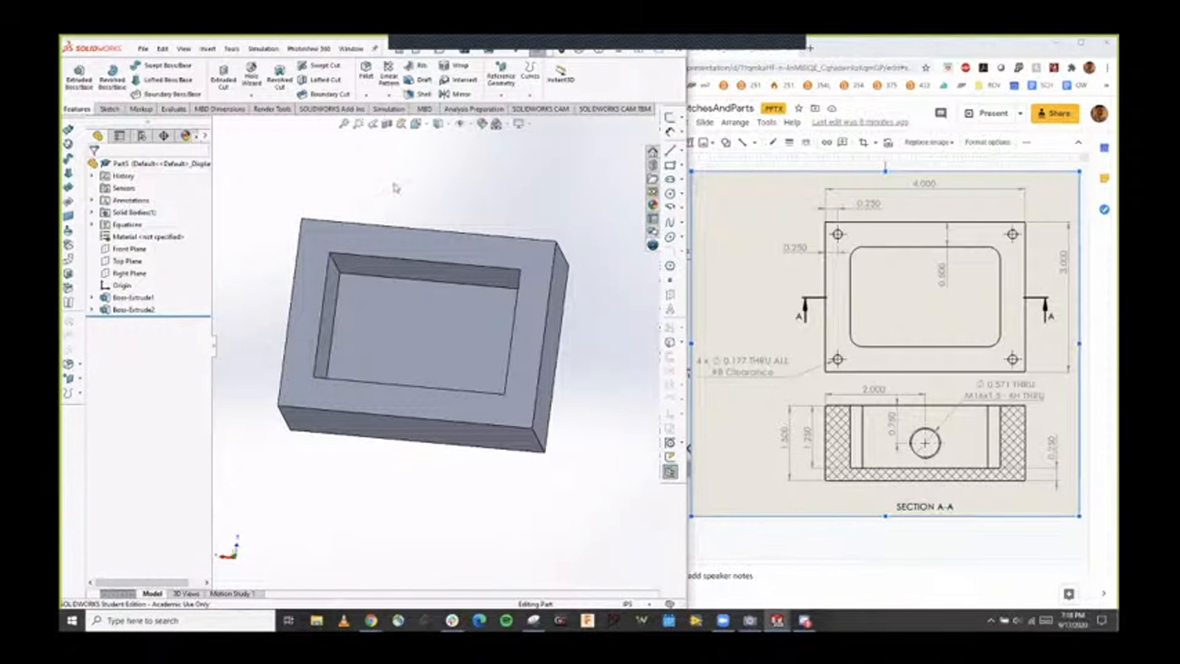
Start a Hole Wizard feature on the frame's rim face and set it to a plain hole in the ANSI Inch standard.
left_click(369, 231)
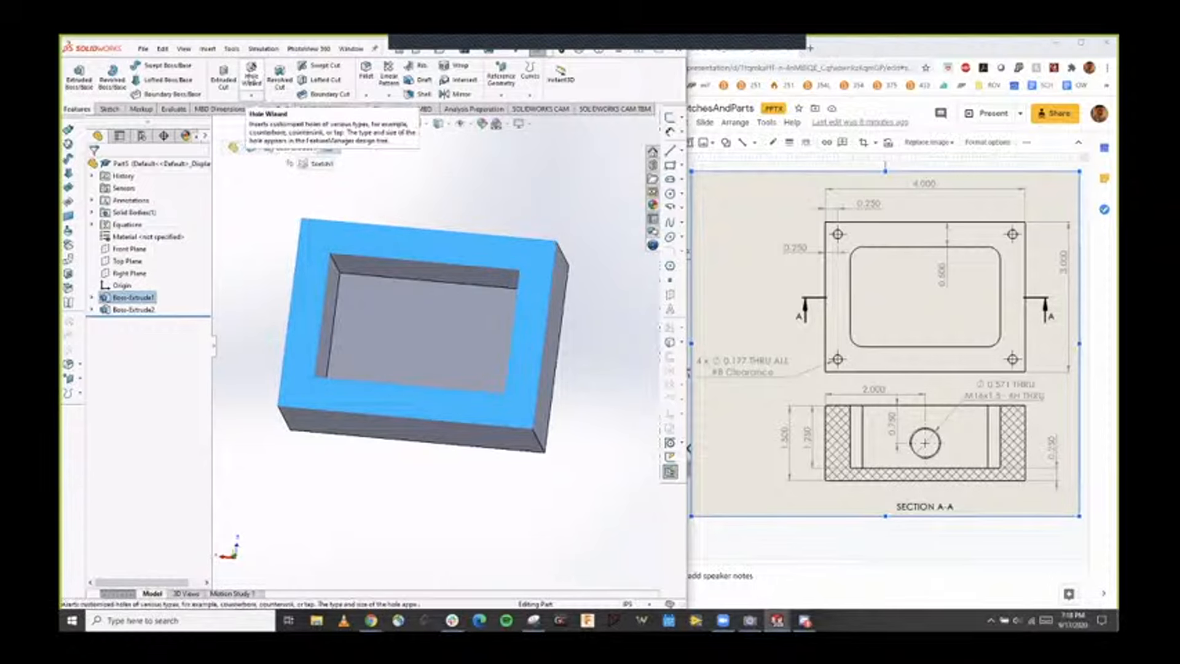
left_click(252, 74)
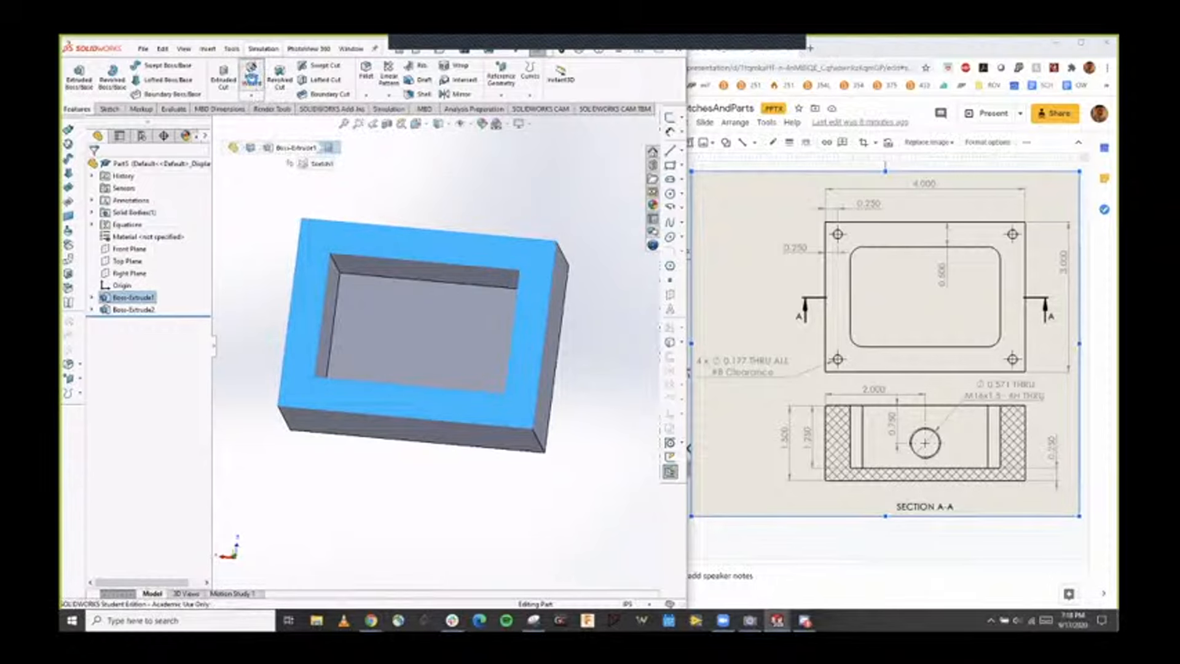
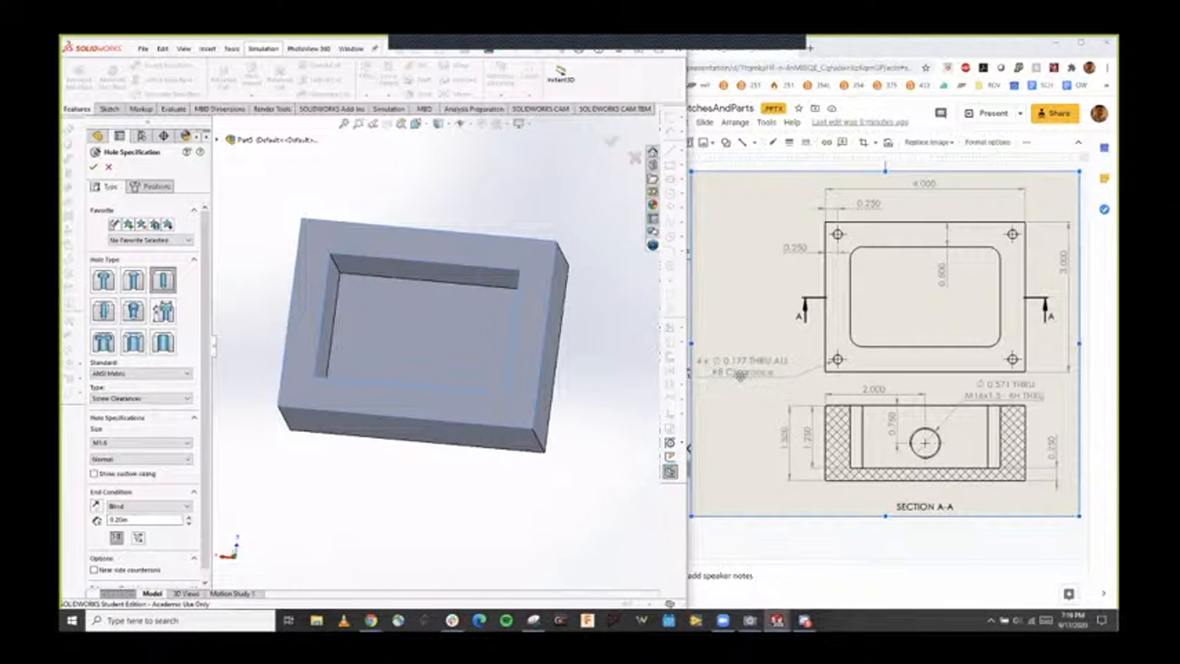
left_click(150, 374)
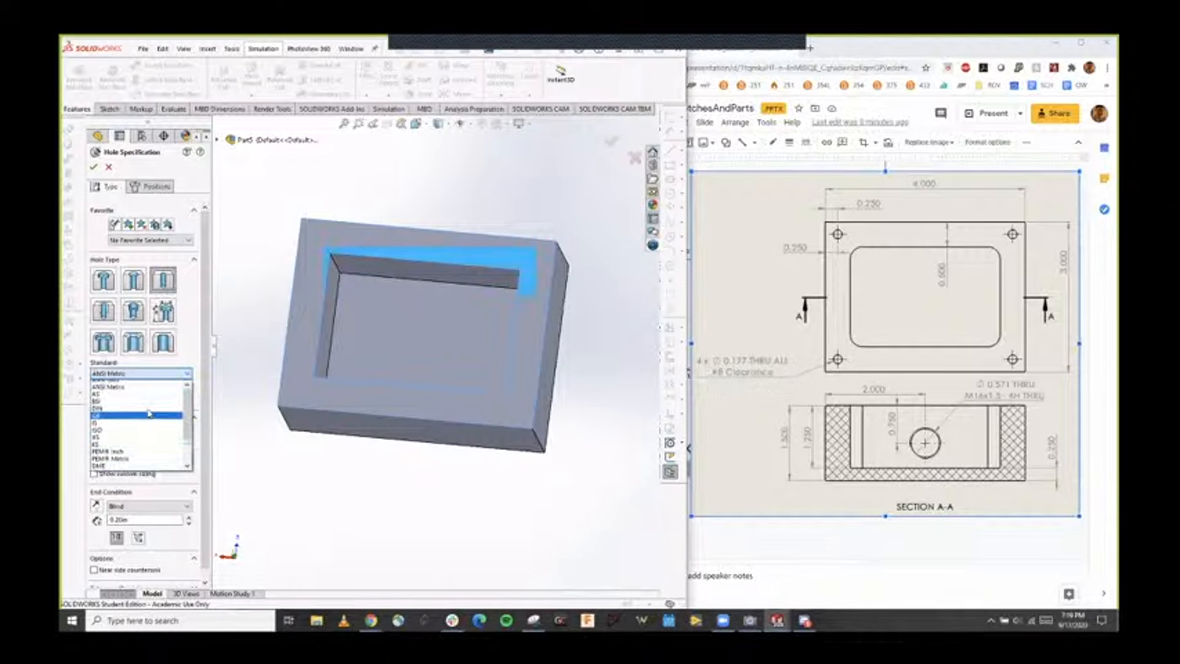
scroll(129, 393, "up", 1)
left_click(129, 385)
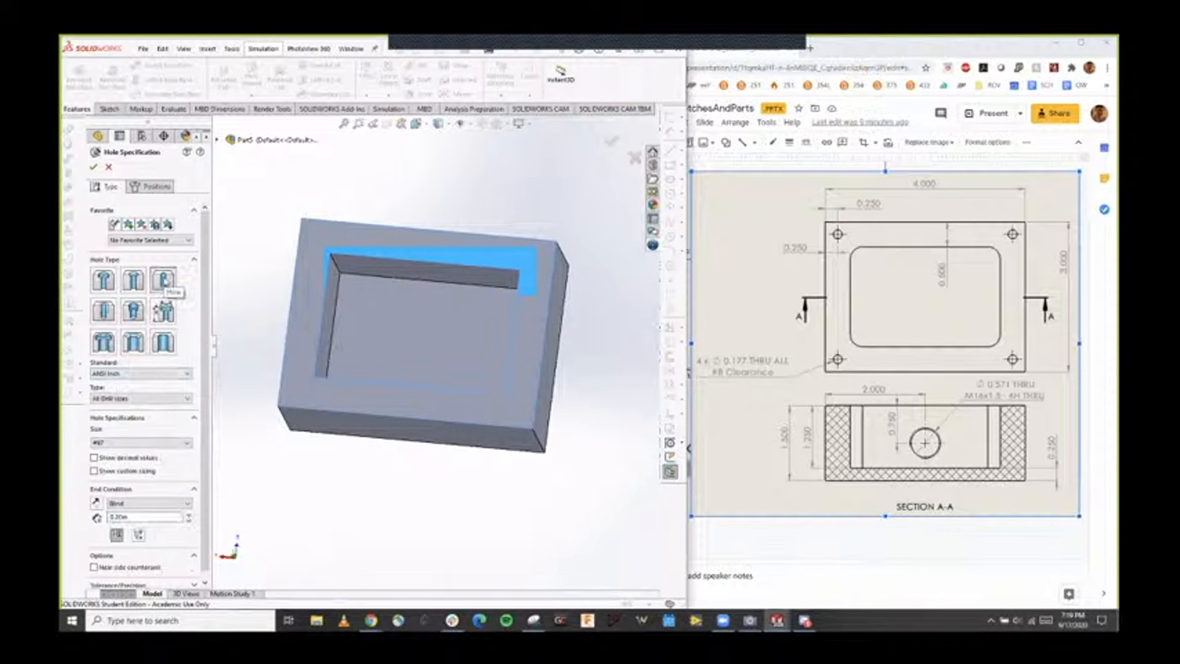
left_click(164, 280)
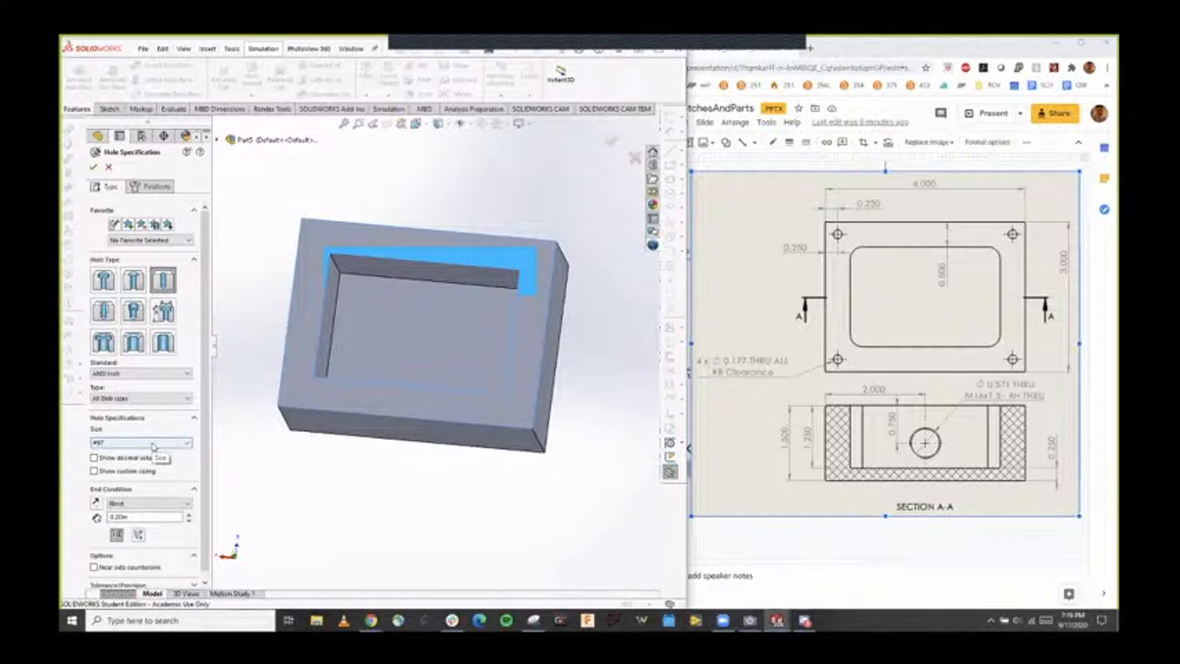
Configure the hole as a #8 screw clearance with normal fit and a Through All end condition.
left_click(145, 399)
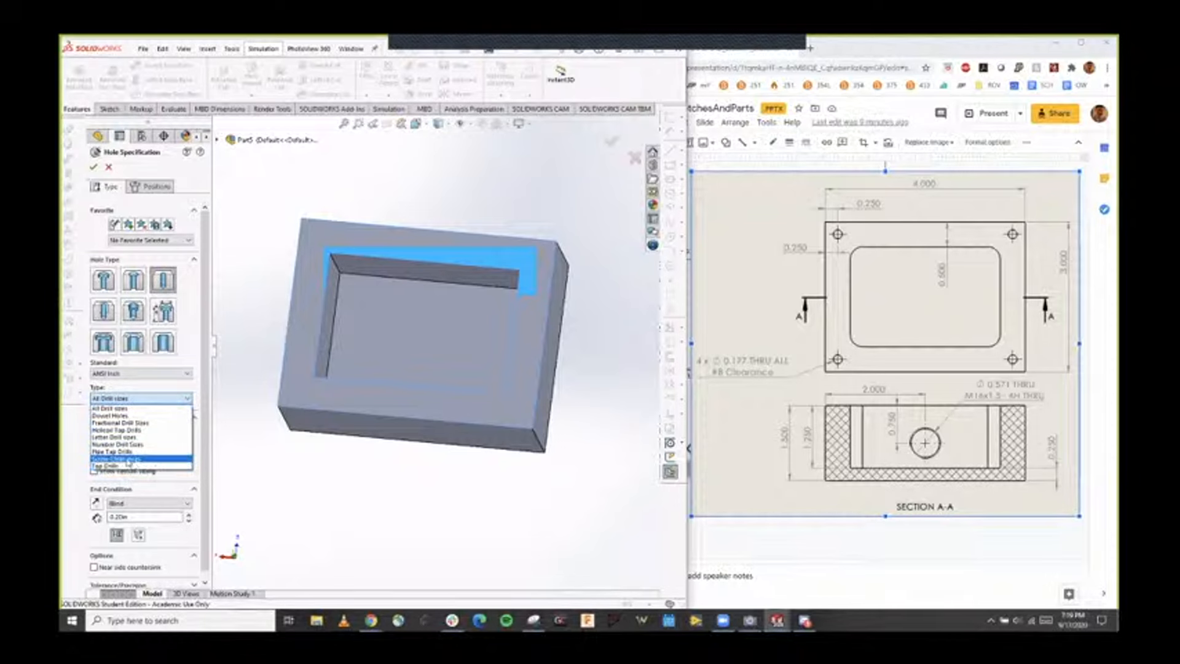
left_click(128, 460)
left_click(130, 443)
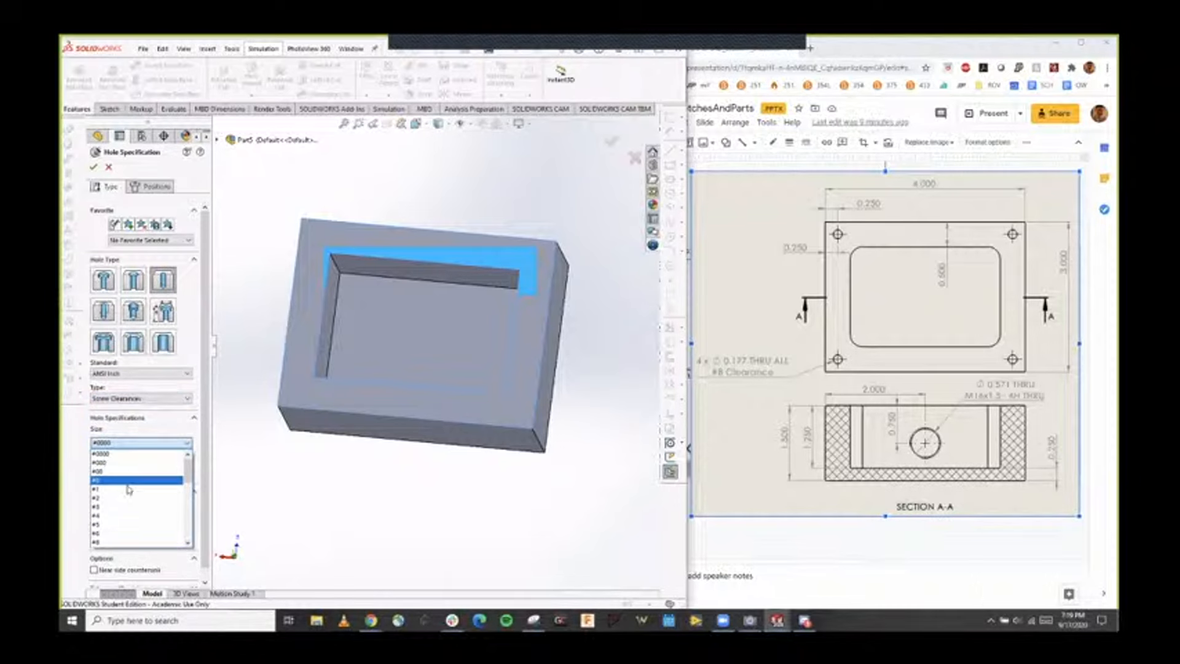
left_click(125, 516)
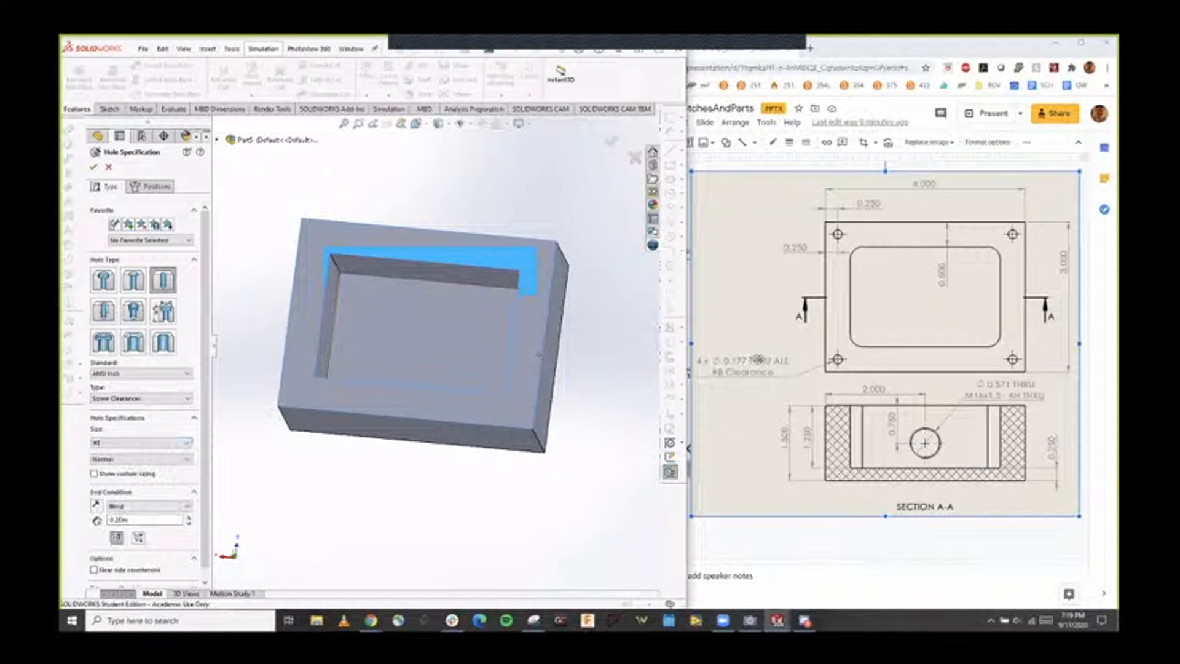
scroll(171, 466, "down", 1)
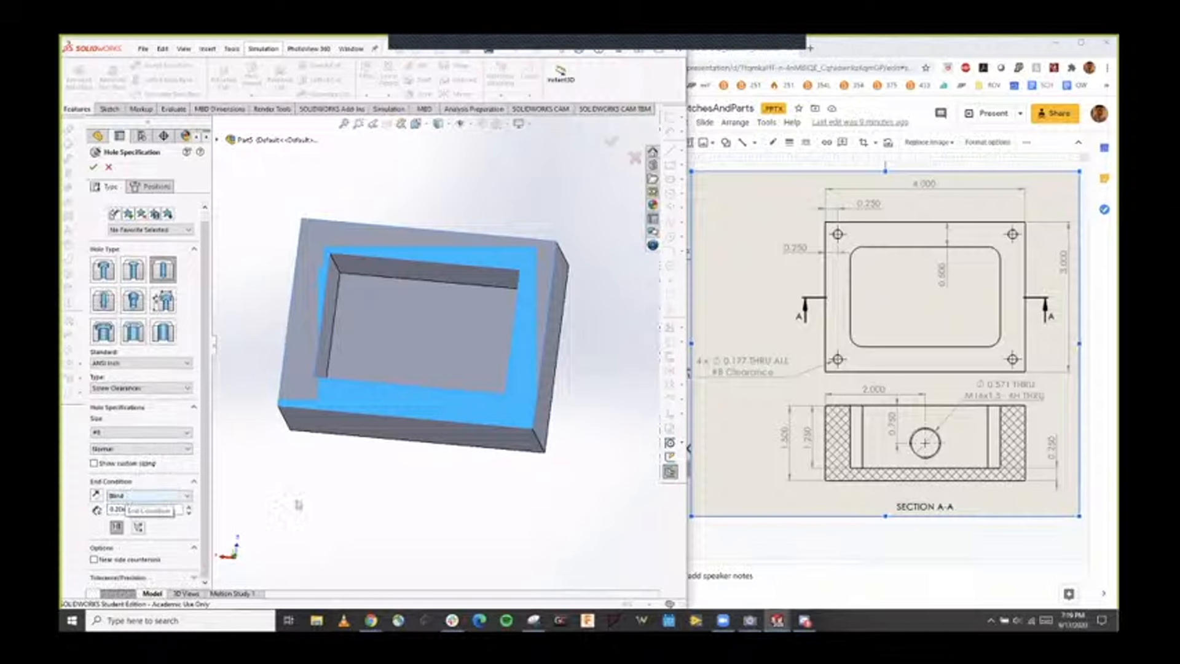
middle_click_drag(298, 504, 306, 453)
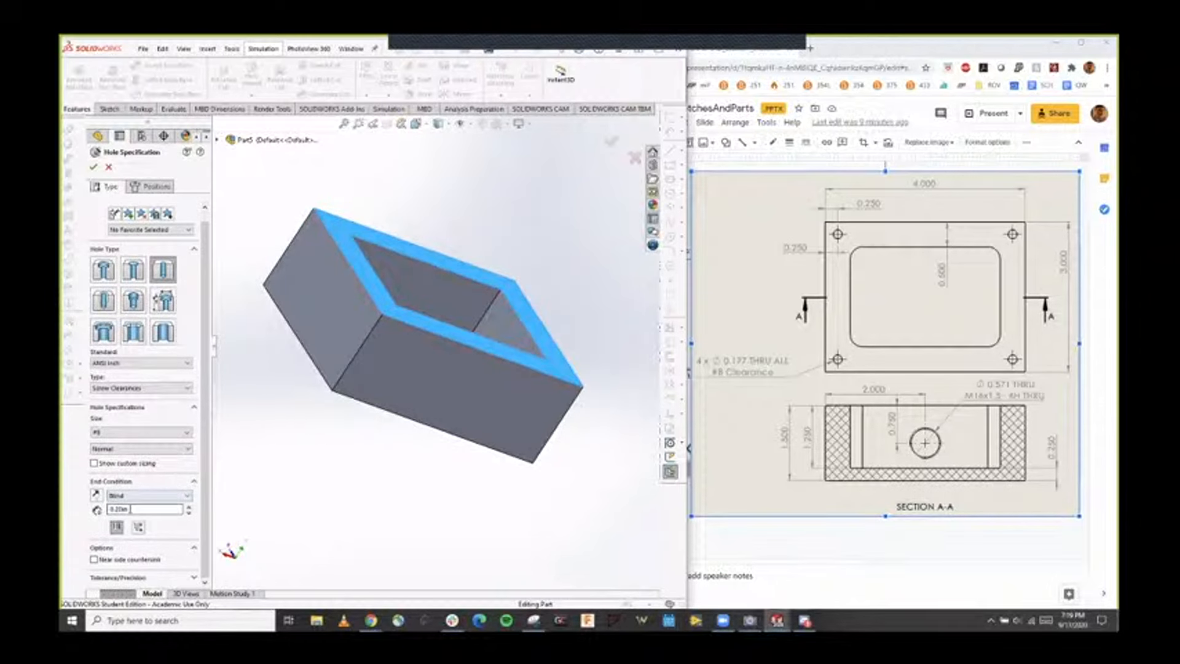
left_click(142, 495)
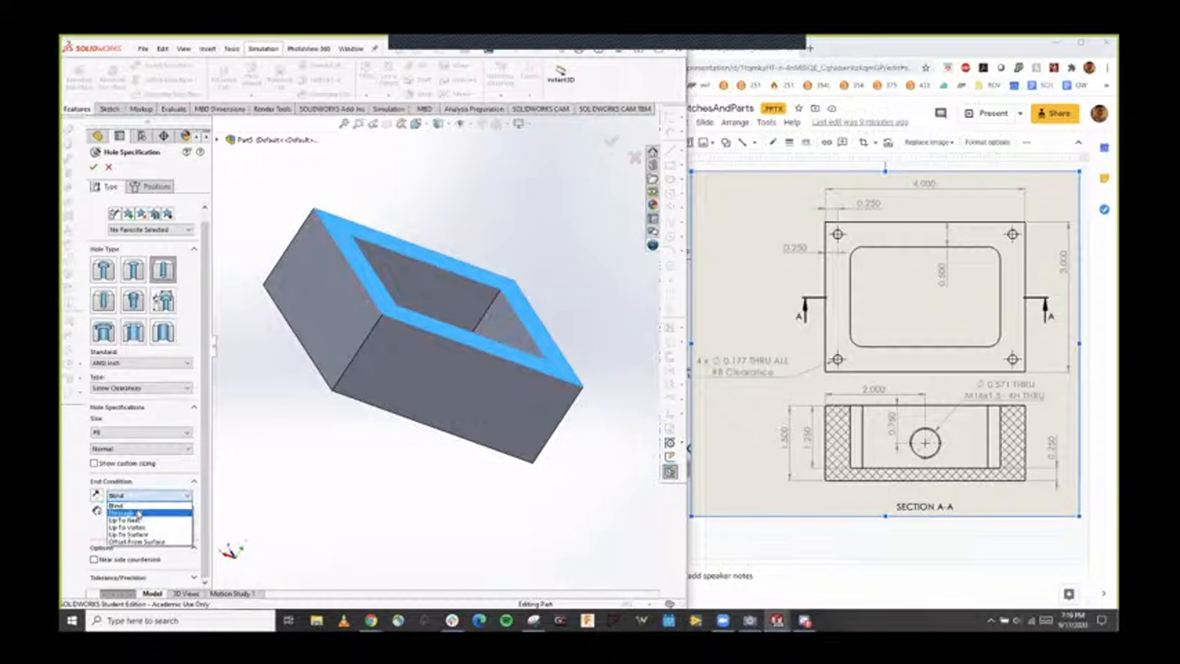
left_click(139, 513)
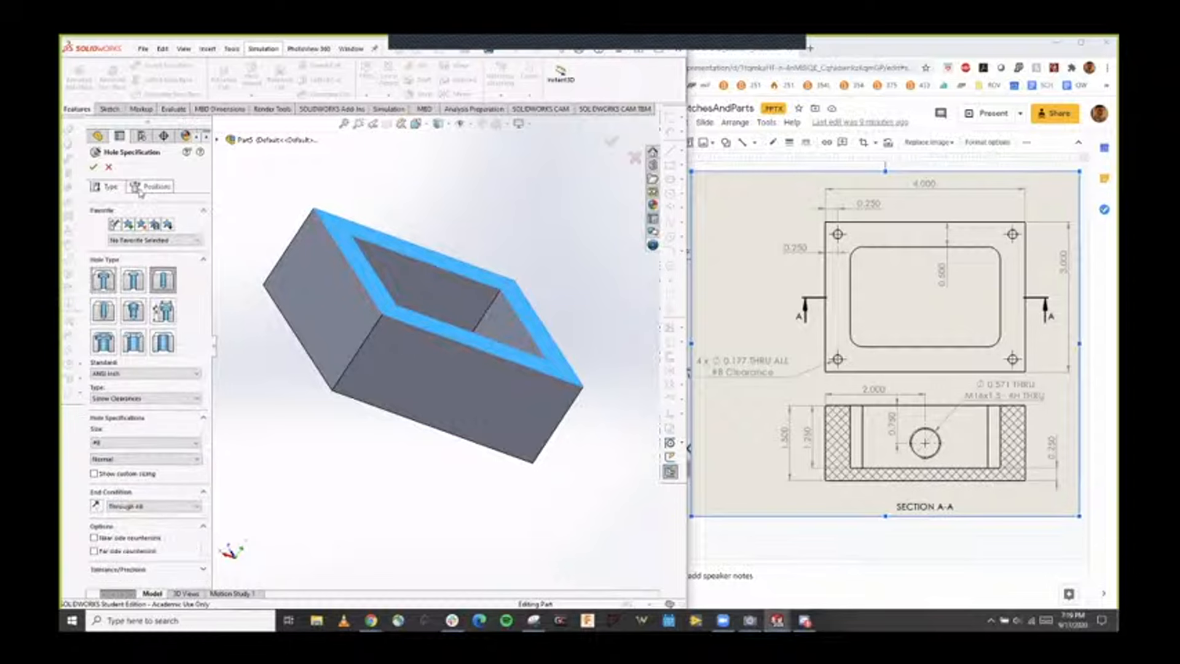
Define the hole positions by placing one hole point on the rim face near its upper-left corner.
left_click(162, 192)
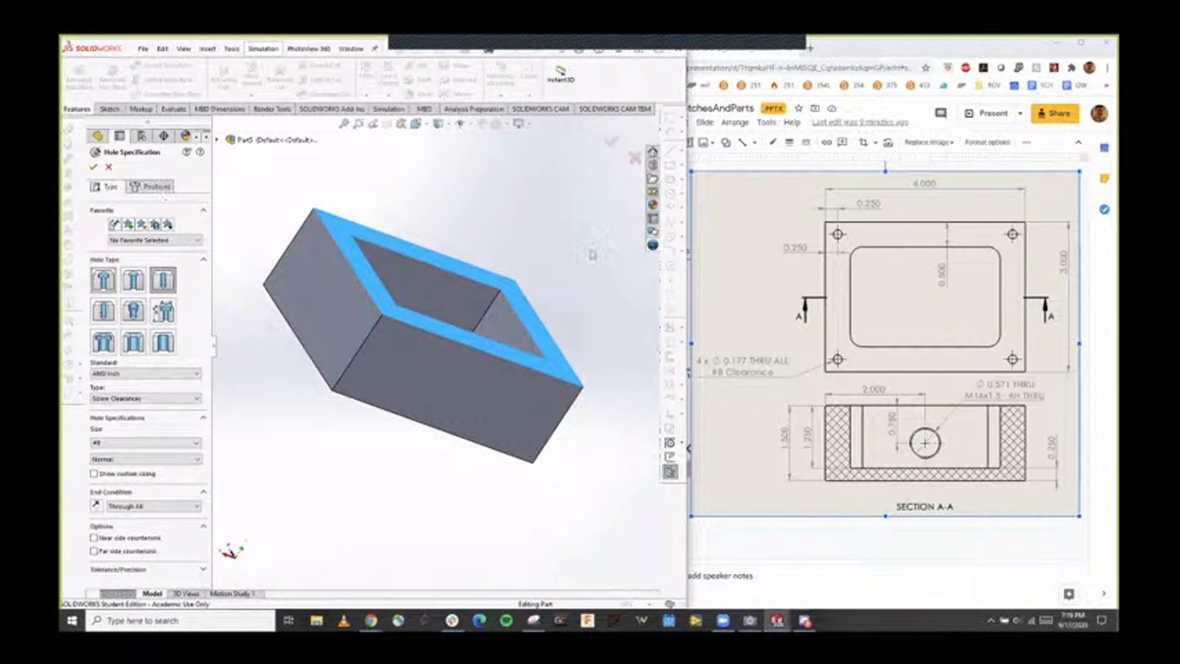
middle_click_drag(560, 272, 467, 304)
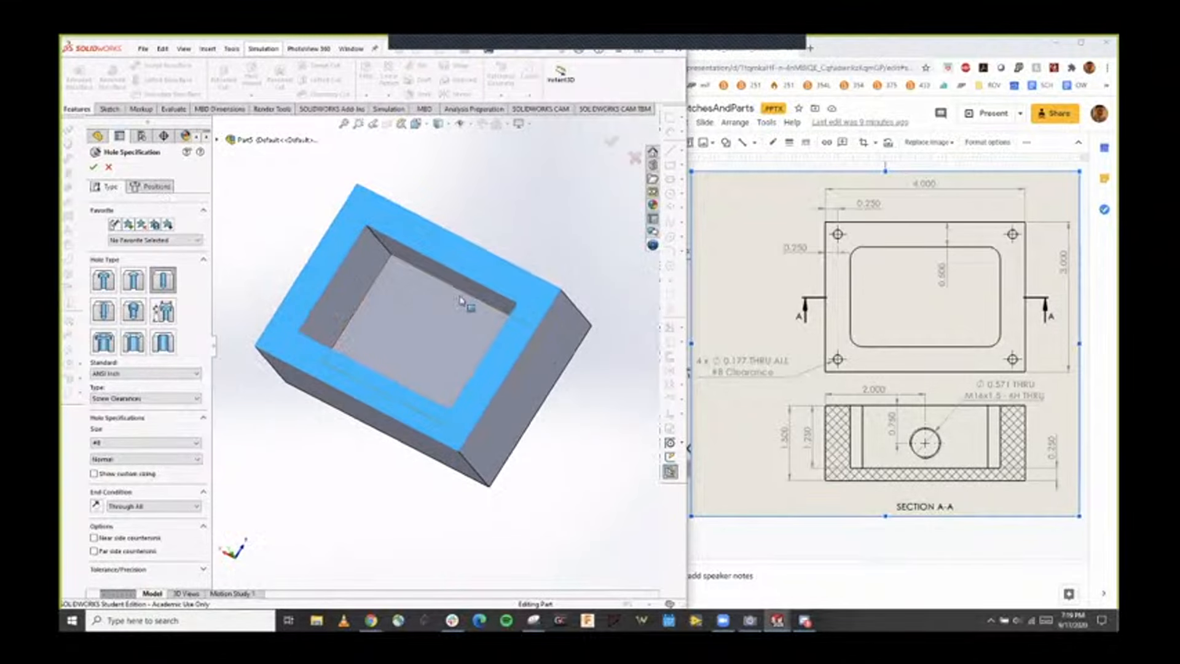
left_click(156, 187)
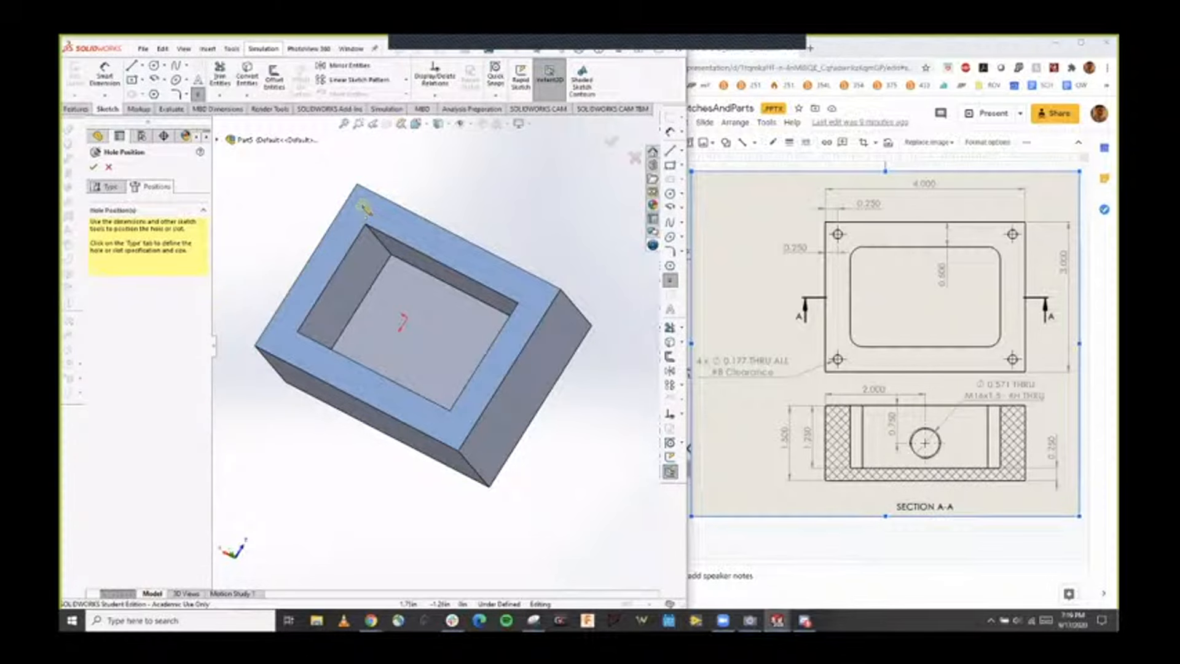
left_click(362, 206)
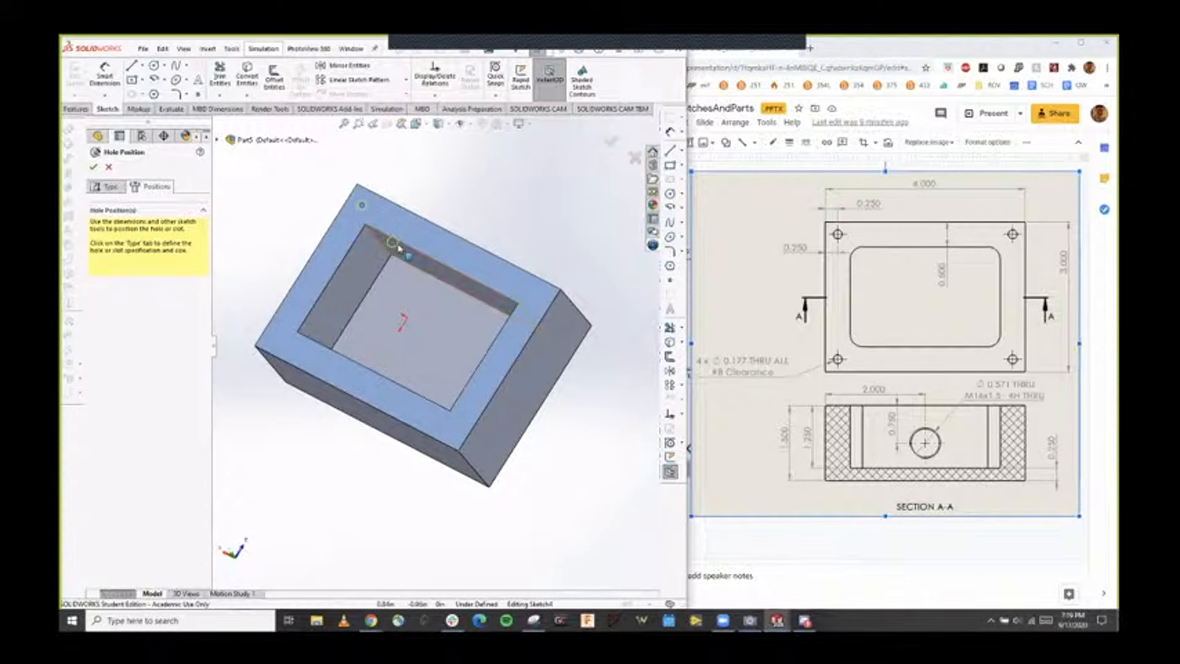
View the rim face straight on and dimension the hole point 0.25 in from the upper outer edge.
scroll(381, 237, "down", 5)
middle_click_drag(378, 240, 430, 282)
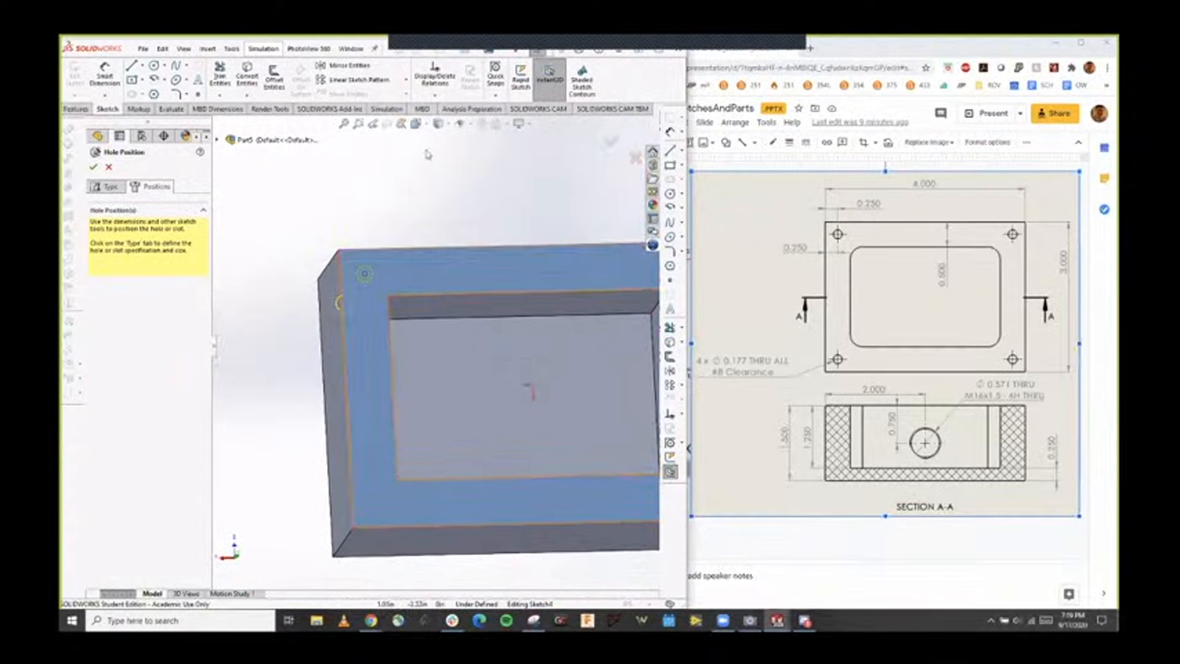
left_click(416, 124)
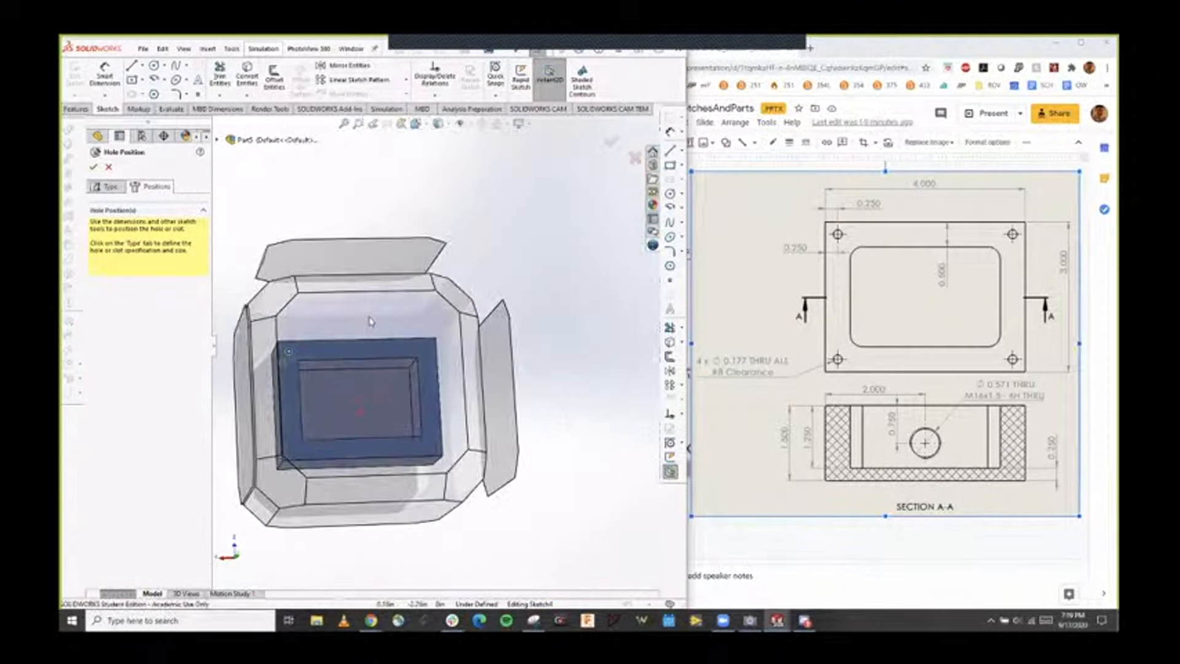
left_click(378, 324)
scroll(294, 227, "up", 1)
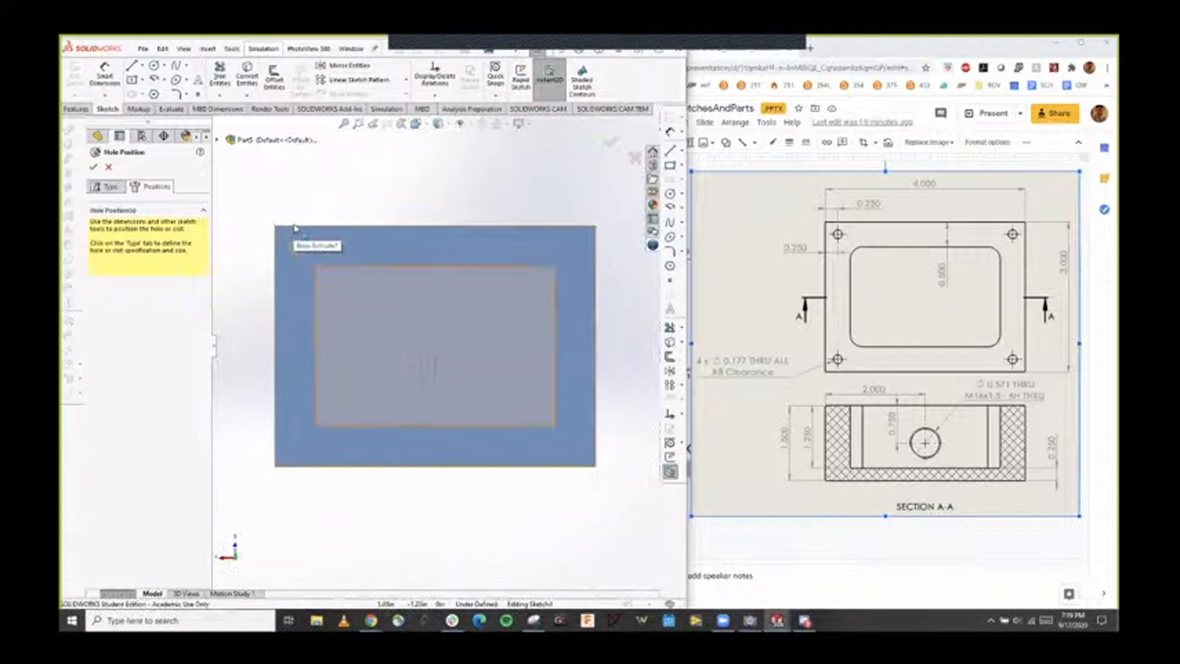
left_click(106, 75)
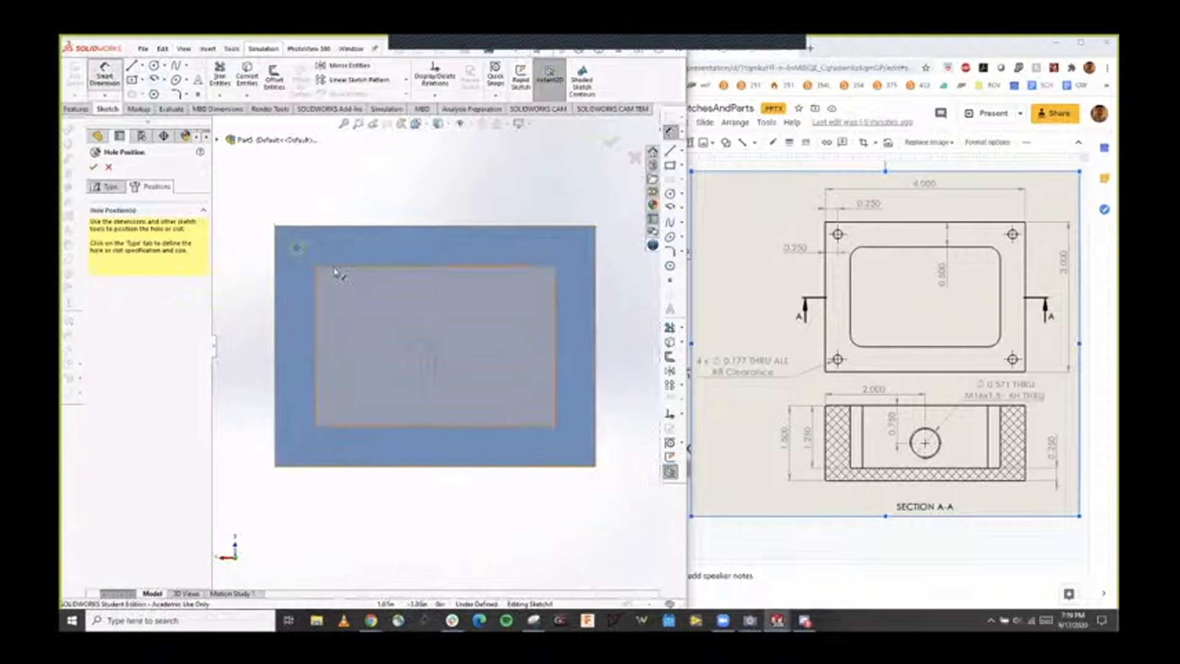
left_click(297, 248)
left_click(295, 226)
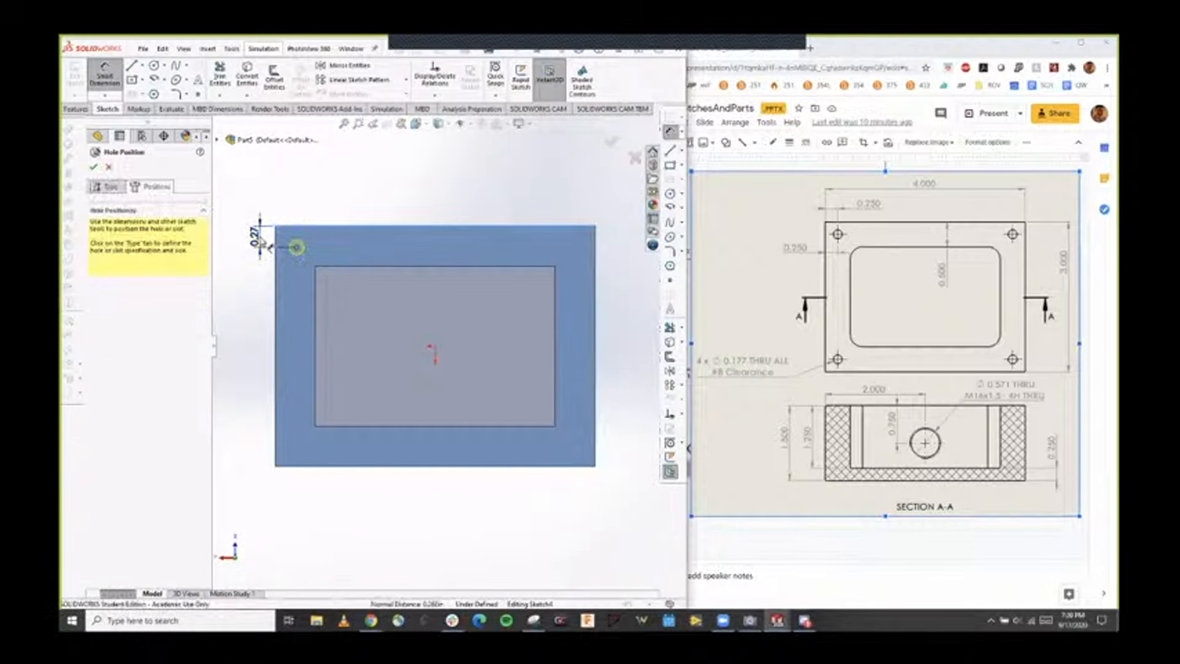
left_click(263, 241)
key("Return")
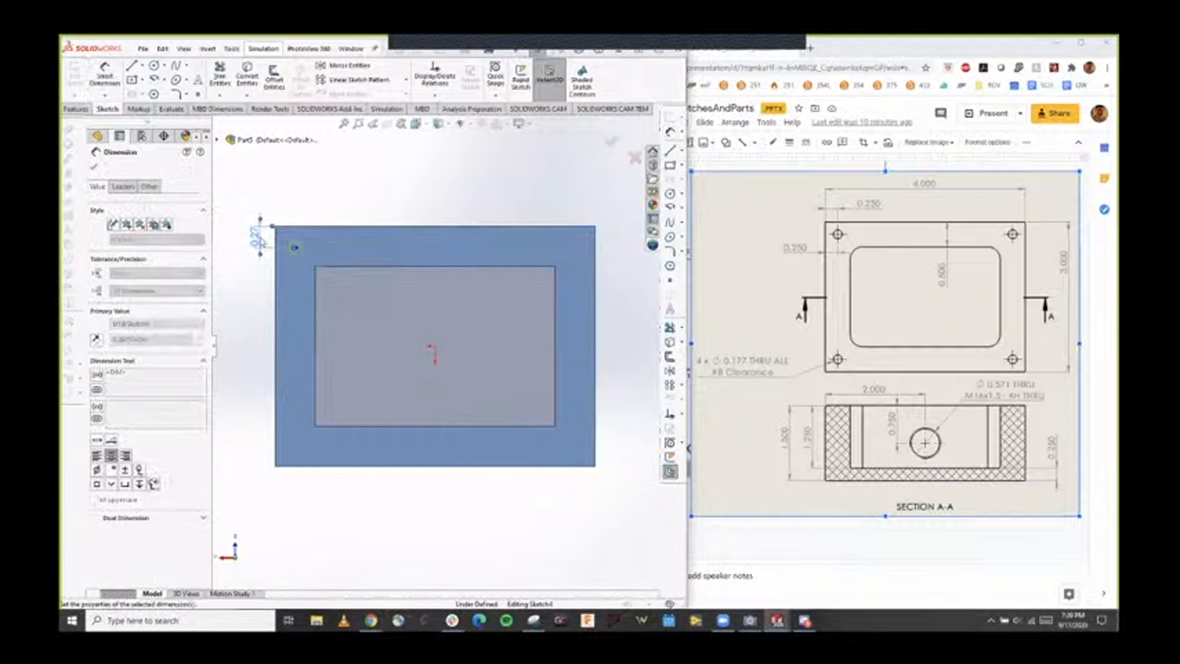
left_click(295, 246)
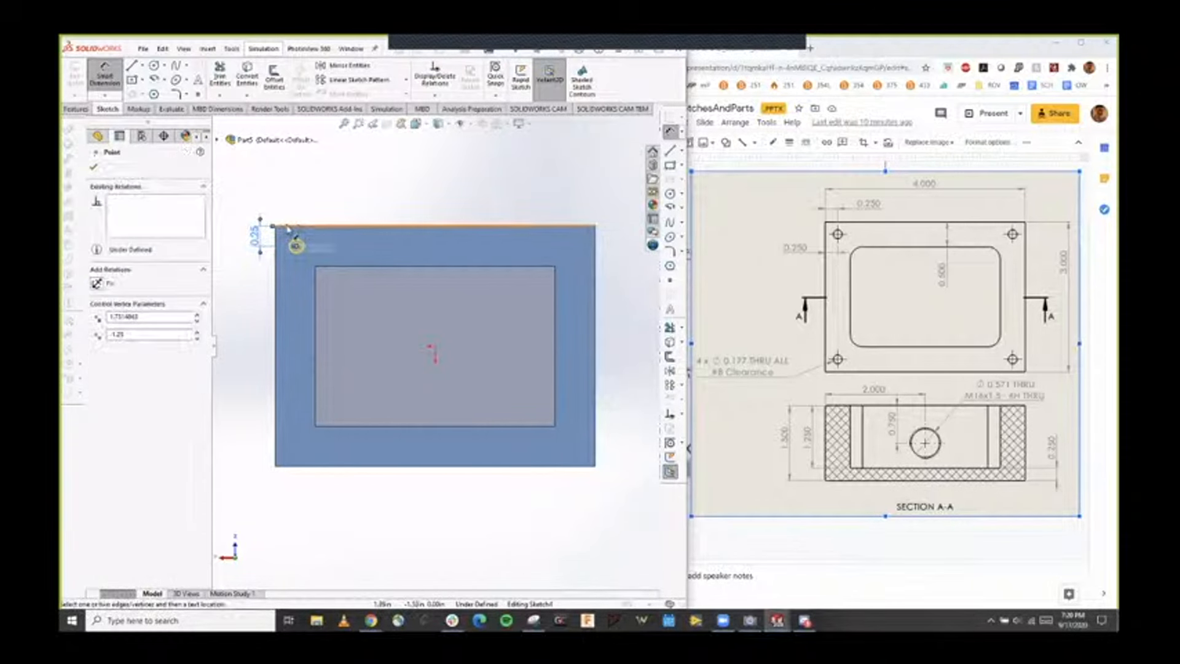
left_click(288, 227)
left_click(302, 212)
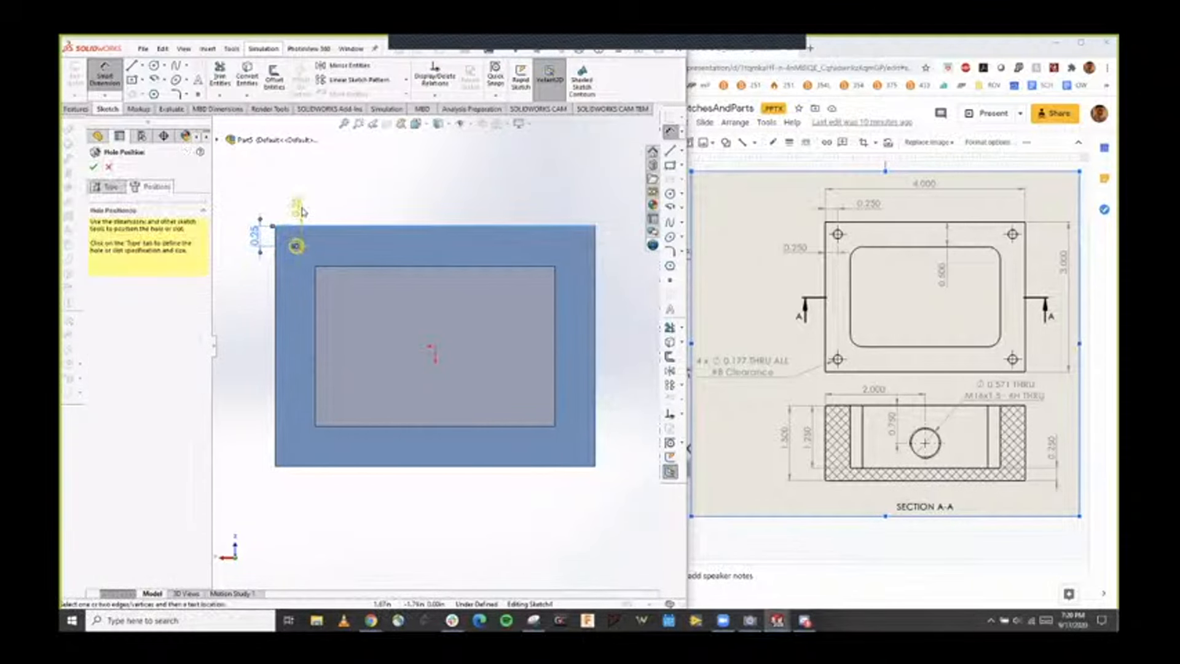
left_click(654, 350)
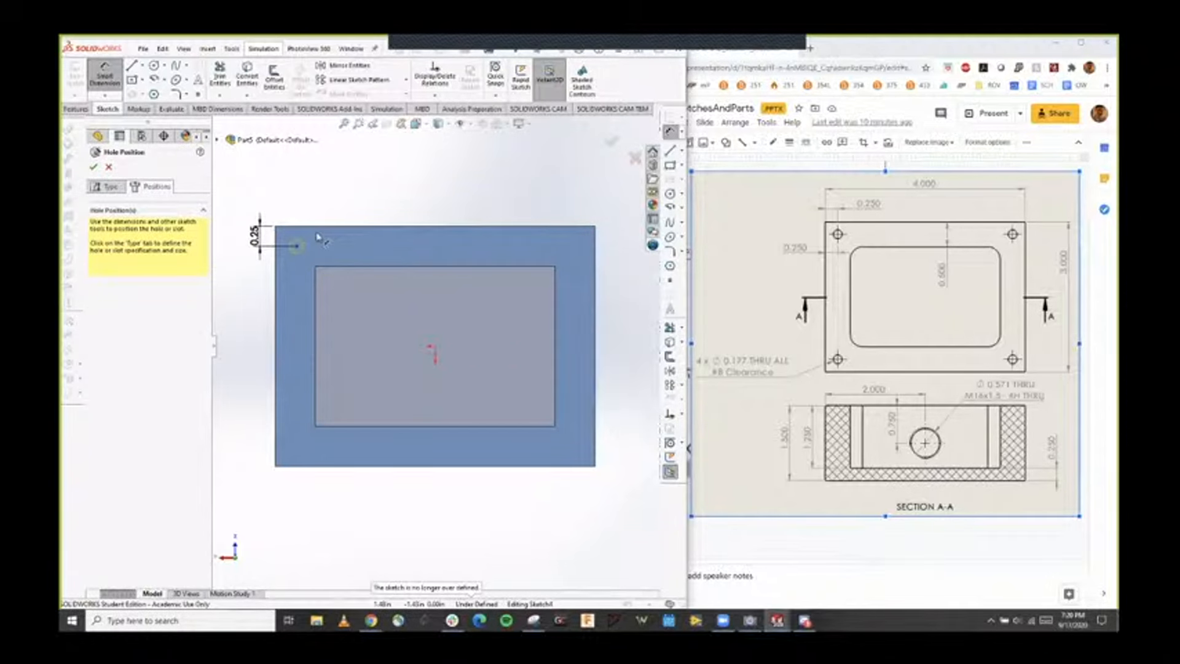
Dimension the hole point 0.25 in from the left outer edge of the rim face.
left_click(297, 246)
left_click(276, 248)
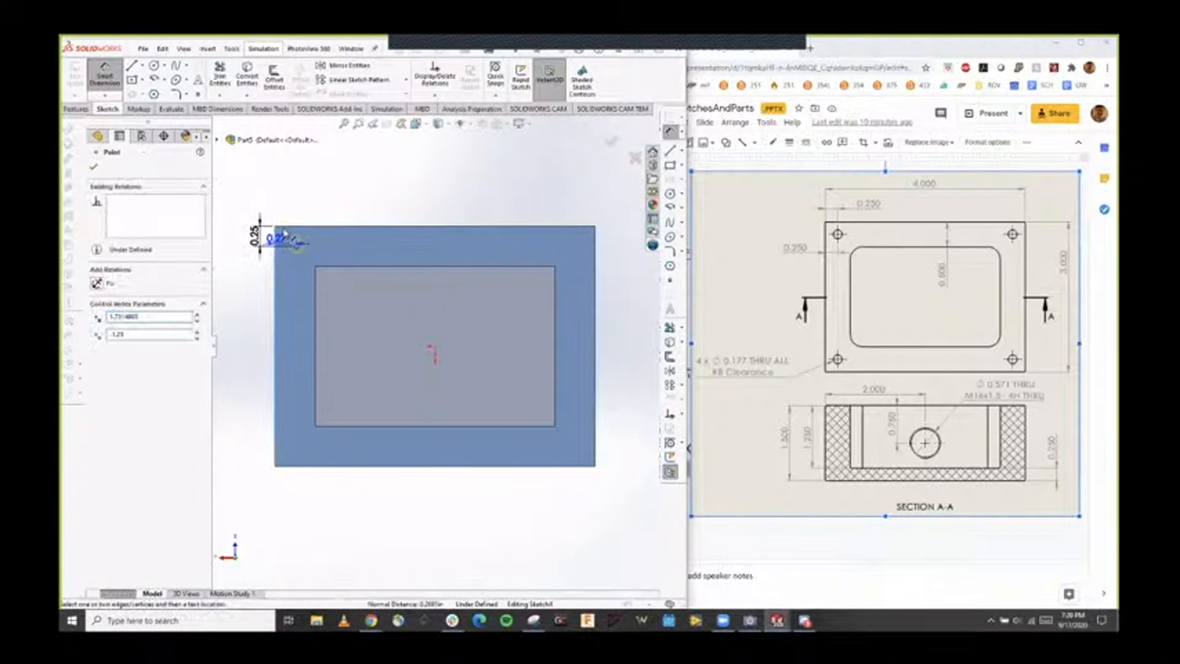
left_click(288, 219)
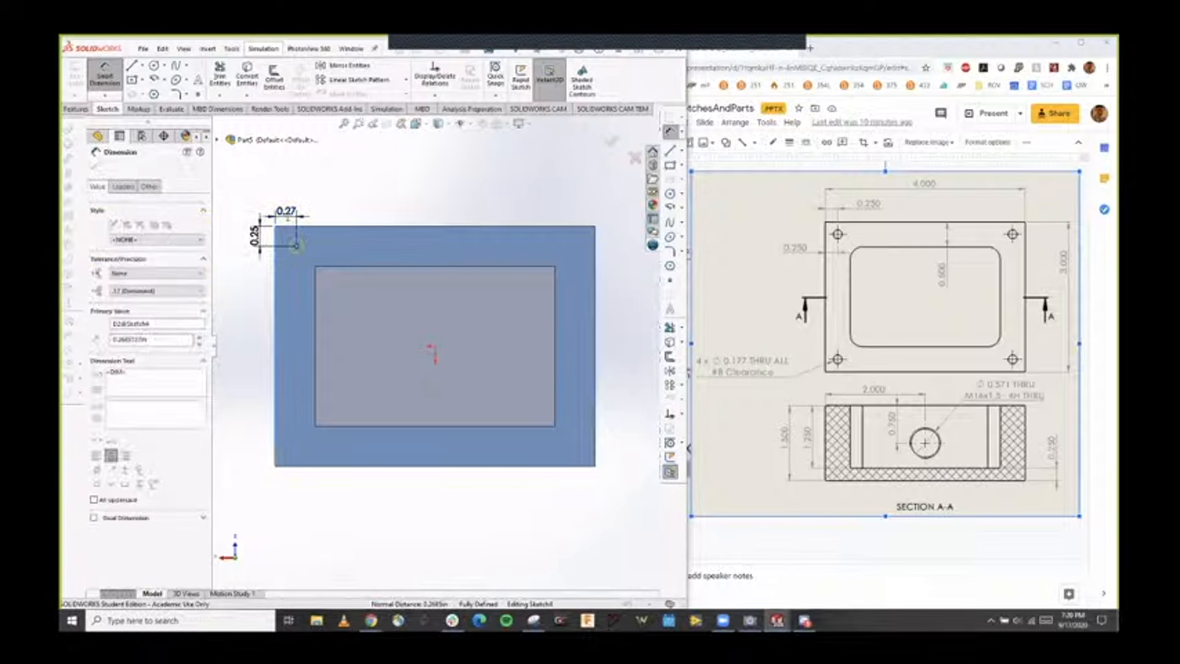
type(".25")
key("Return")
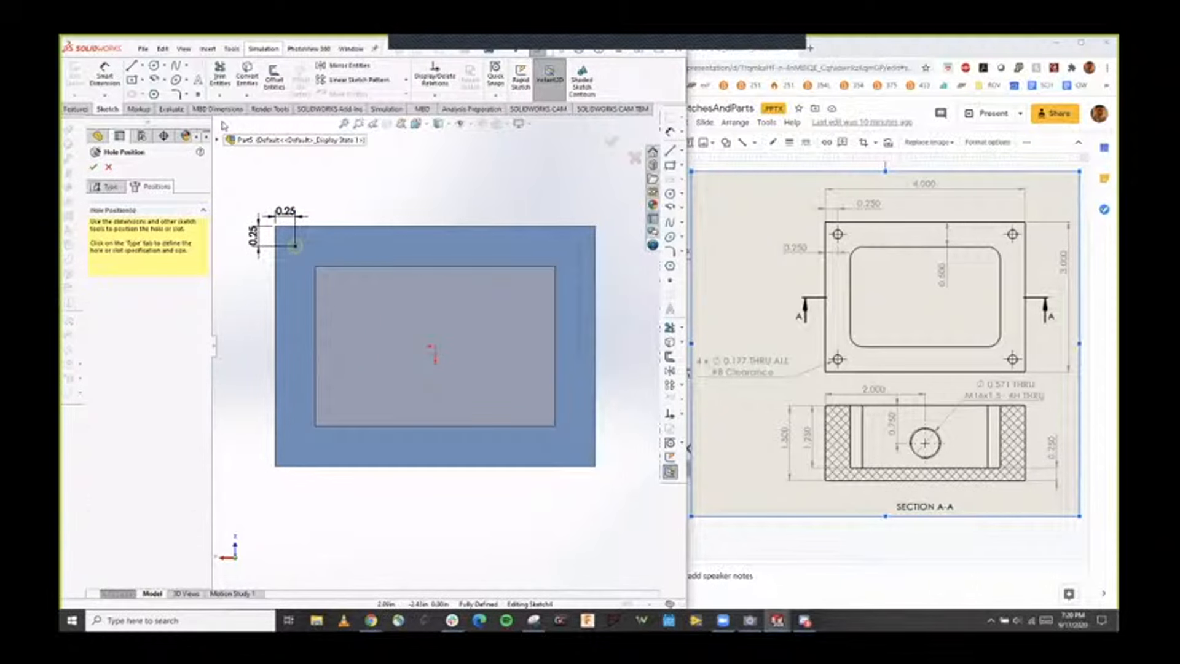
Draw a vertical centerline from the origin to the midpoint of the upper outer edge.
left_click(143, 66)
left_click(148, 91)
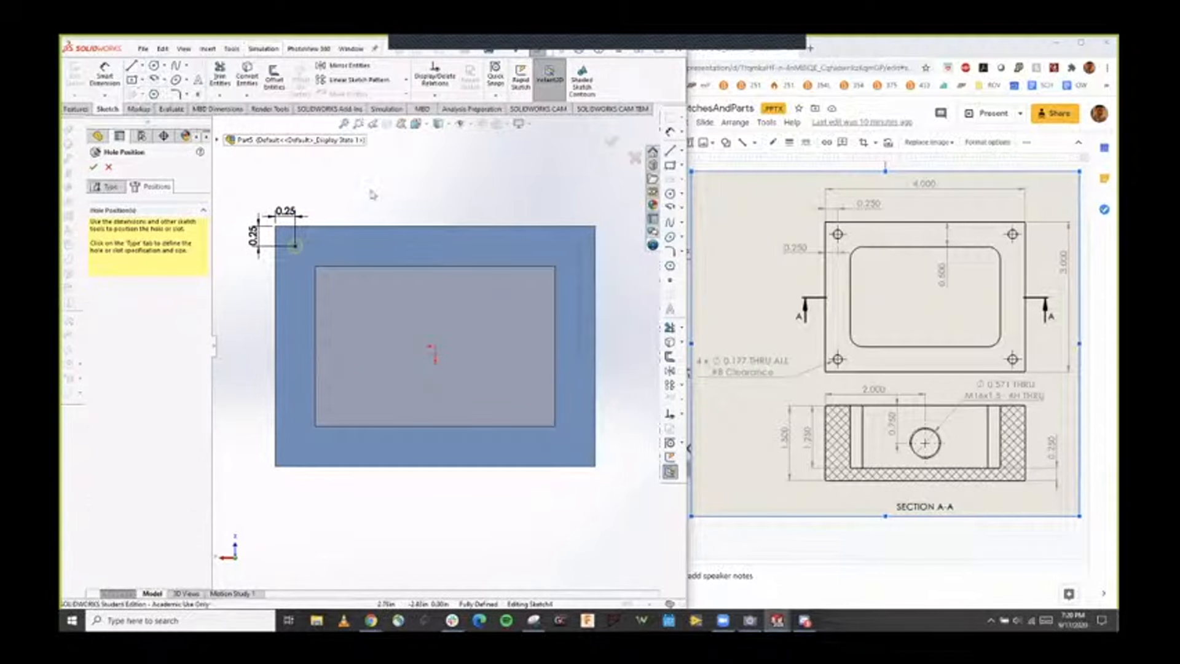
left_click(438, 352)
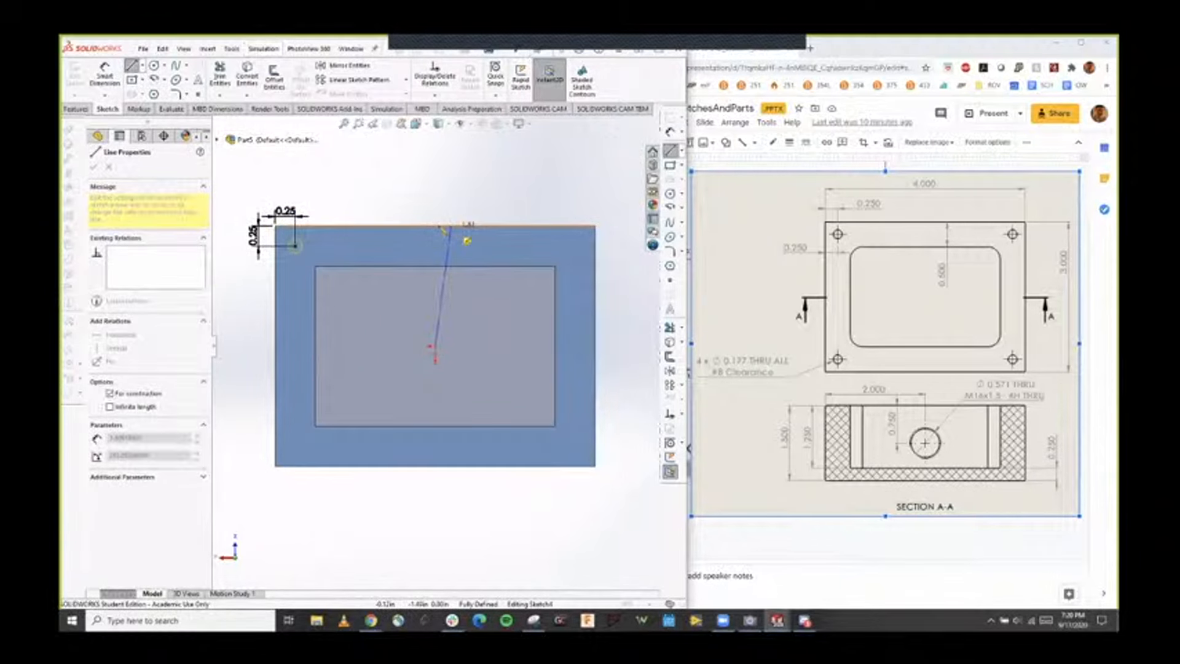
left_click(436, 226)
key("Escape")
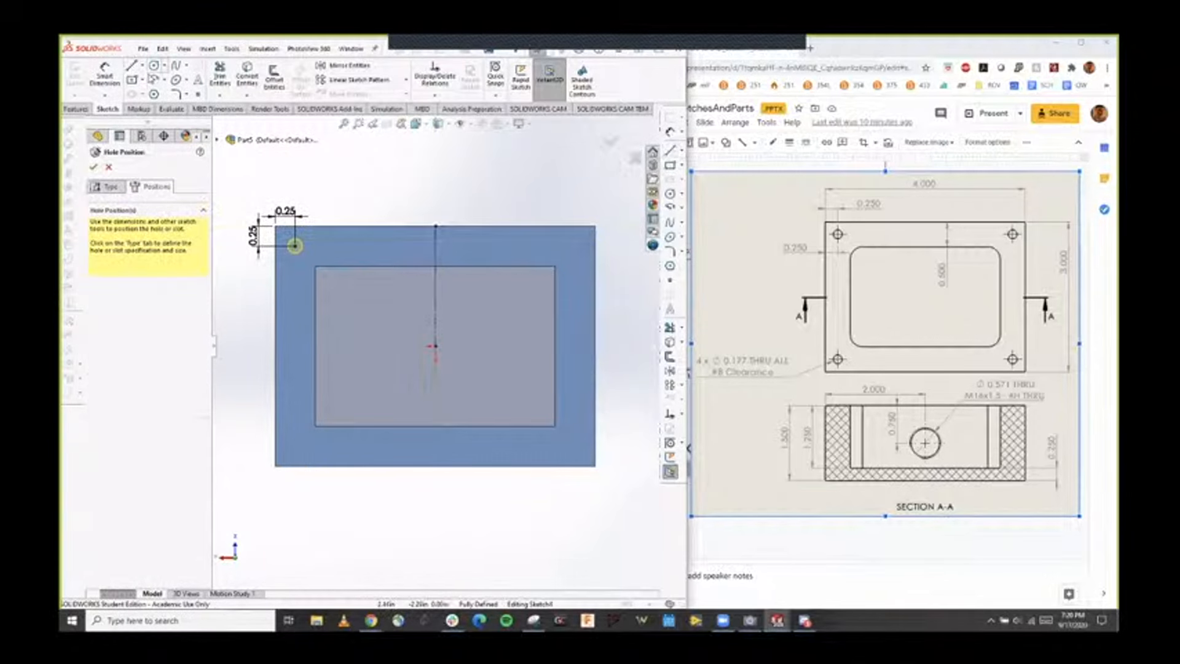
Draw a horizontal centerline from the origin to the midpoint of the right outer edge.
left_click(142, 65)
left_click(149, 95)
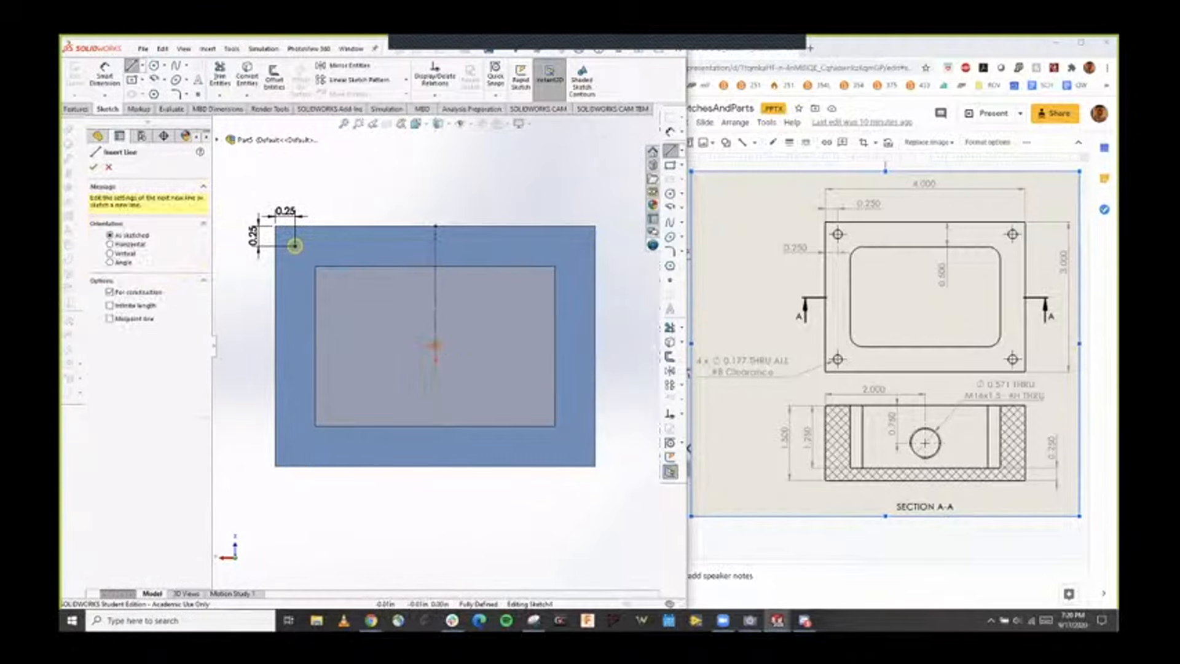
left_click(436, 346)
left_click(595, 347)
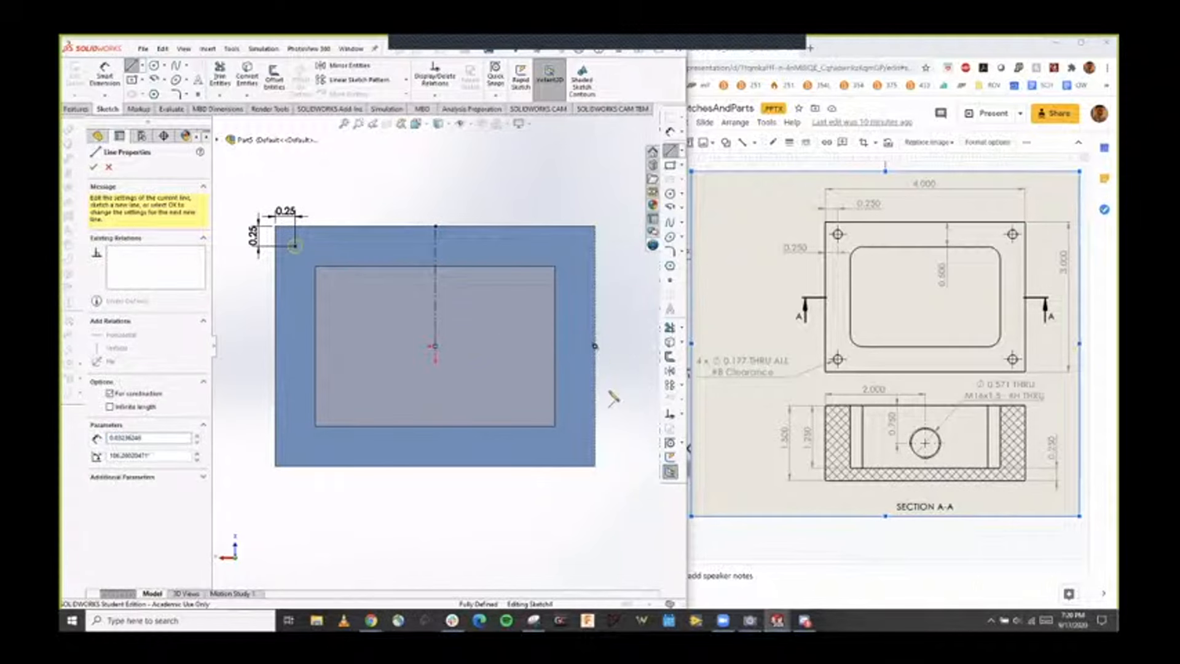
key("Escape")
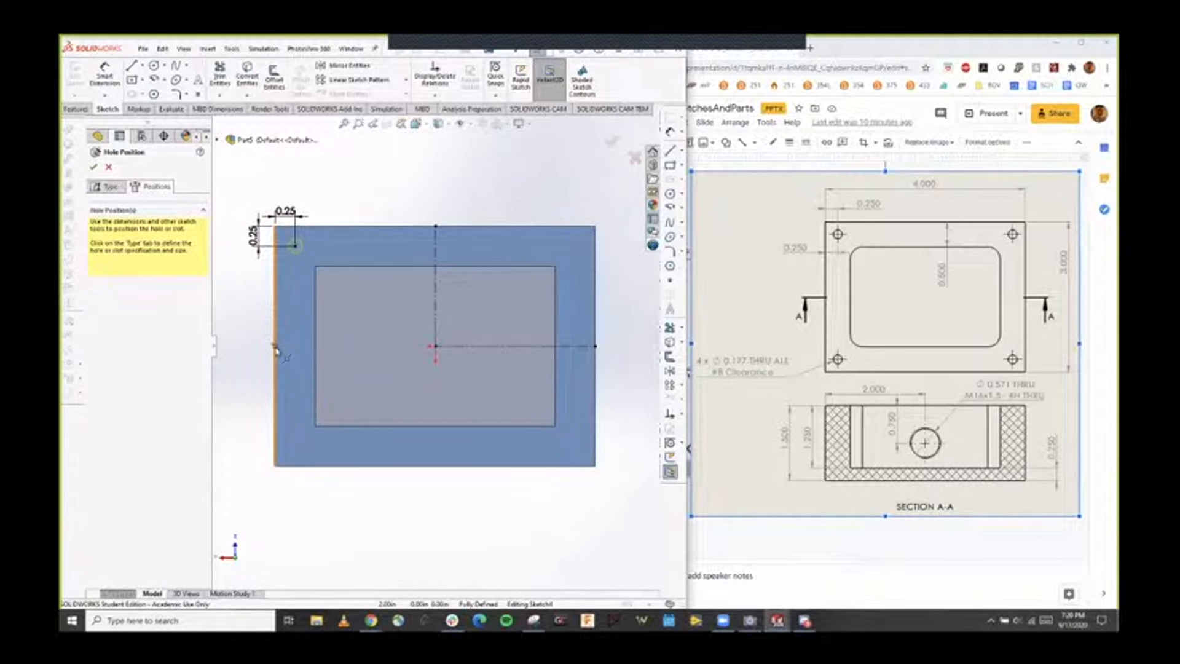
Draw a horizontal centerline across the left rim wall, from the midpoint of its outer edge to the midpoint of its inner edge.
left_click(144, 66)
left_click(155, 88)
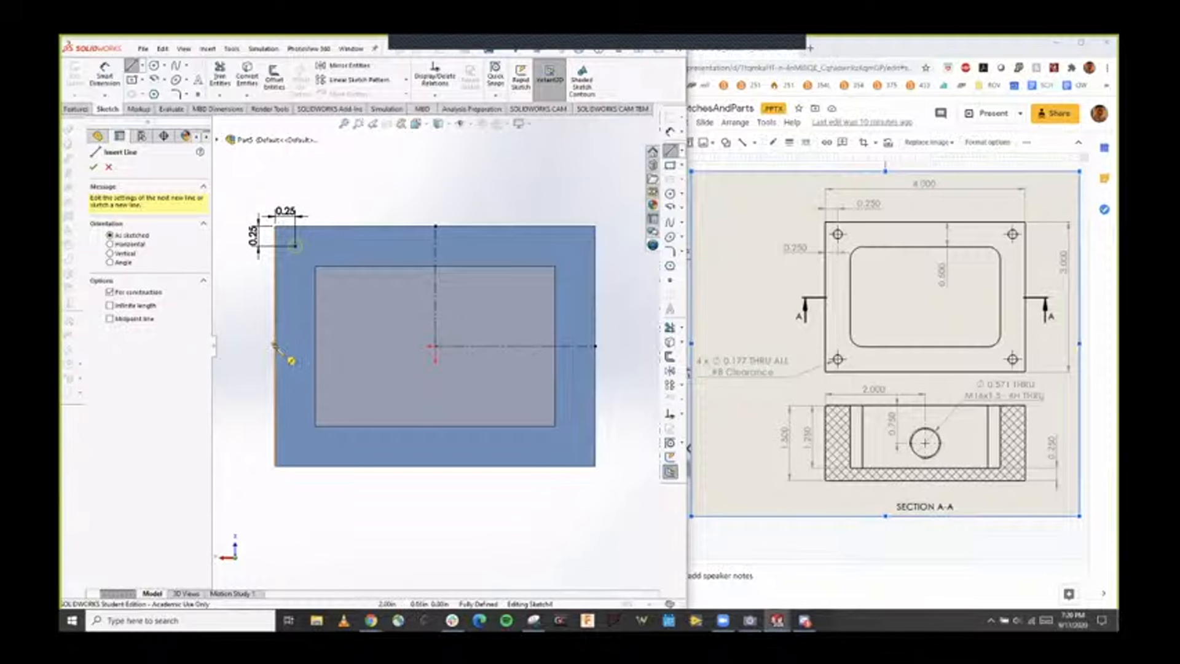
left_click(275, 346)
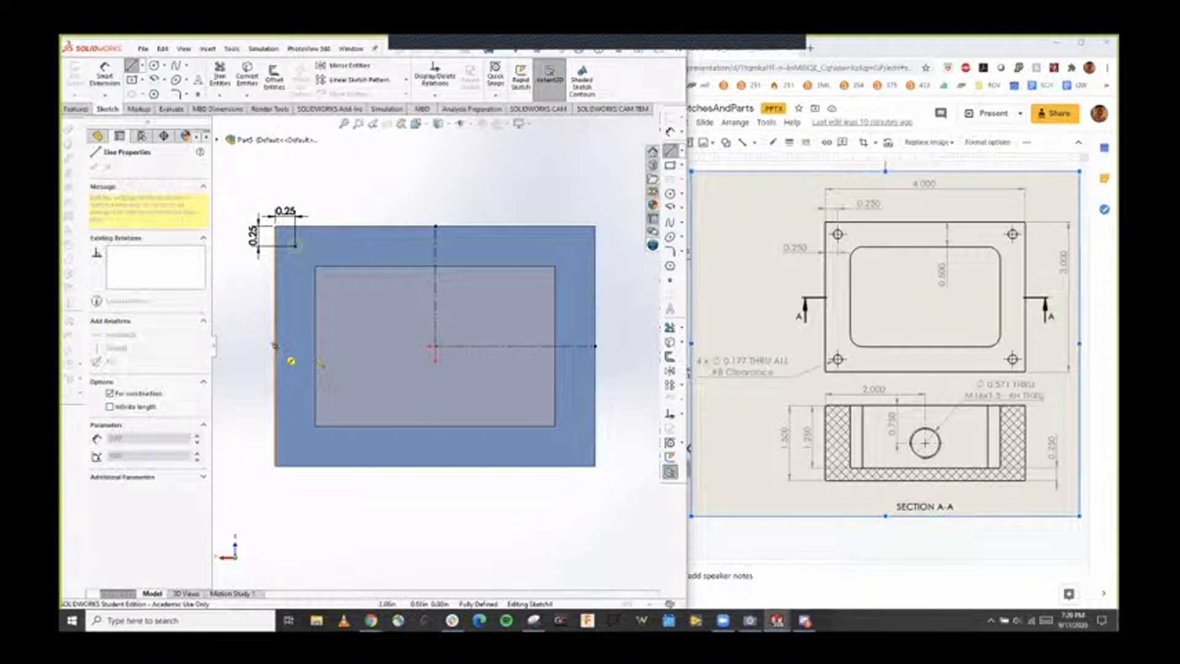
left_click(316, 346)
key("Escape")
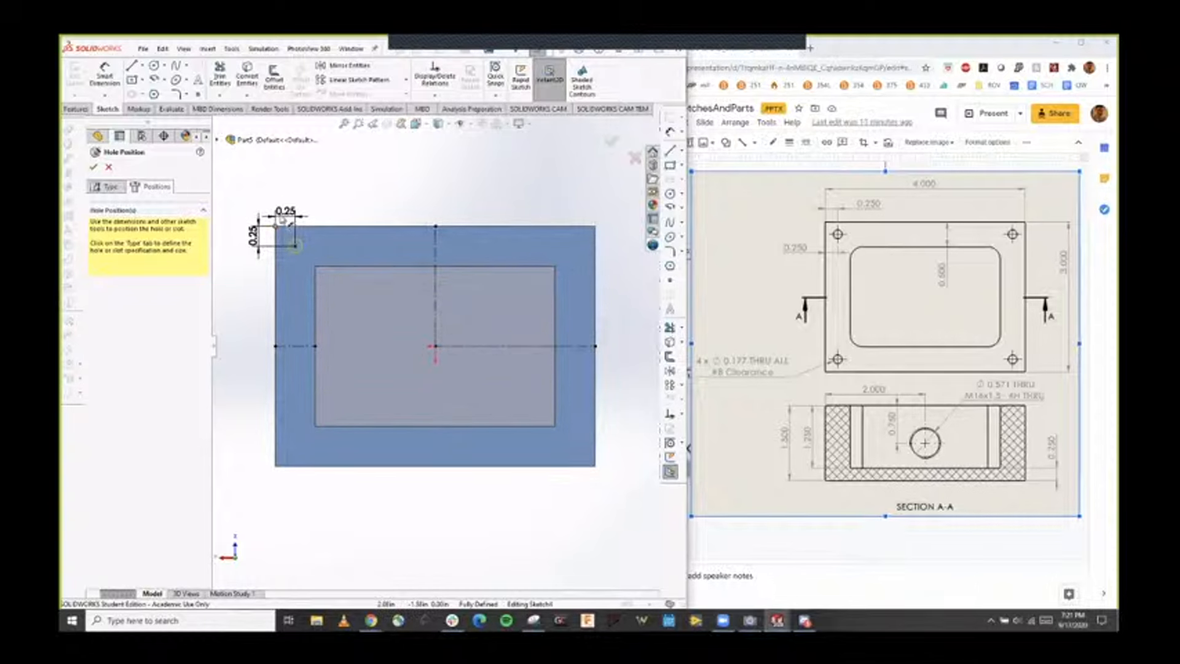
Mirror the upper-left hole point about the vertical centerline with Mirror Entities.
scroll(297, 253, "down", 5)
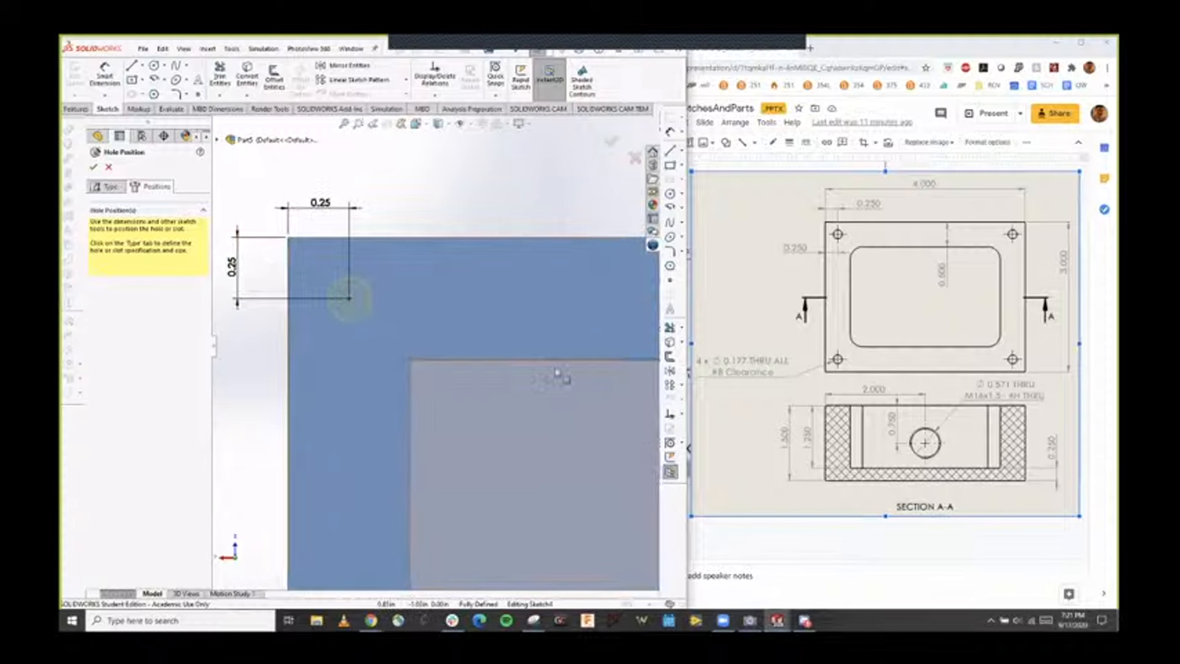
scroll(594, 390, "up", 7)
scroll(594, 390, "down", 2)
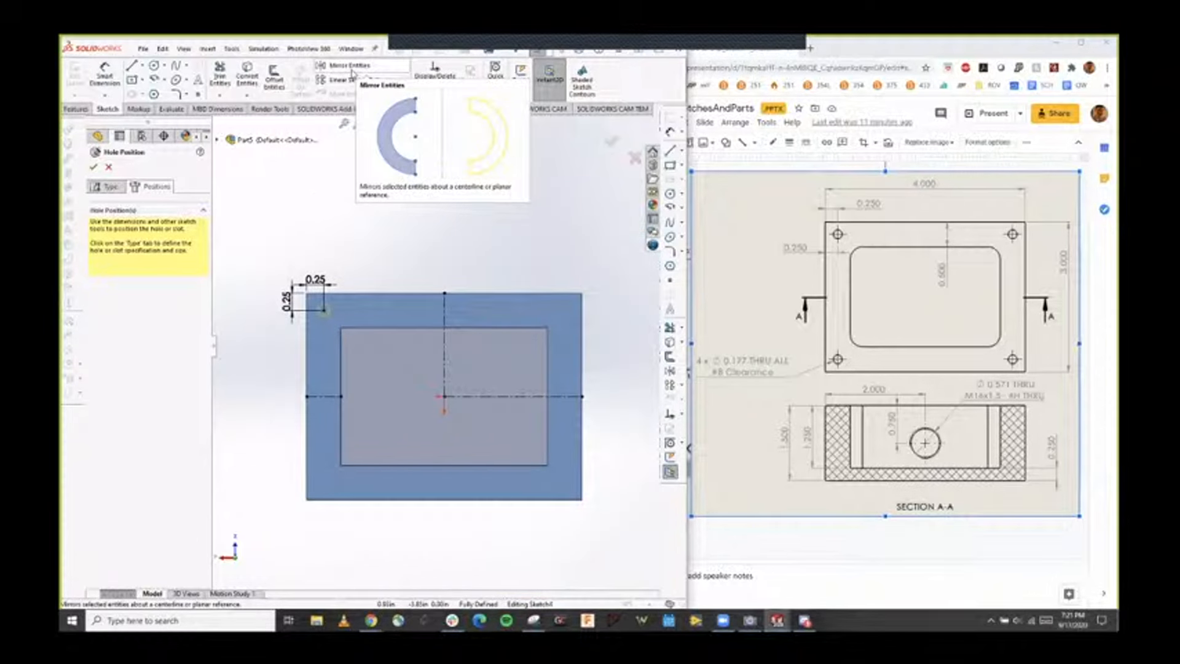
left_click(351, 65)
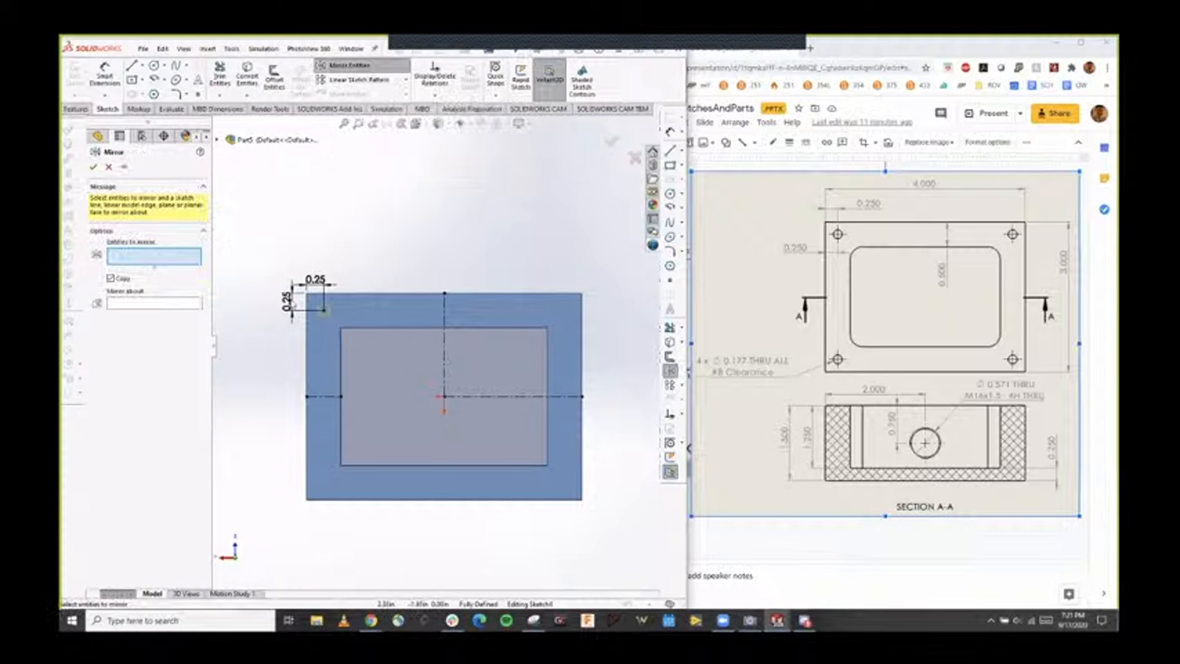
left_click(324, 311)
left_click(172, 304)
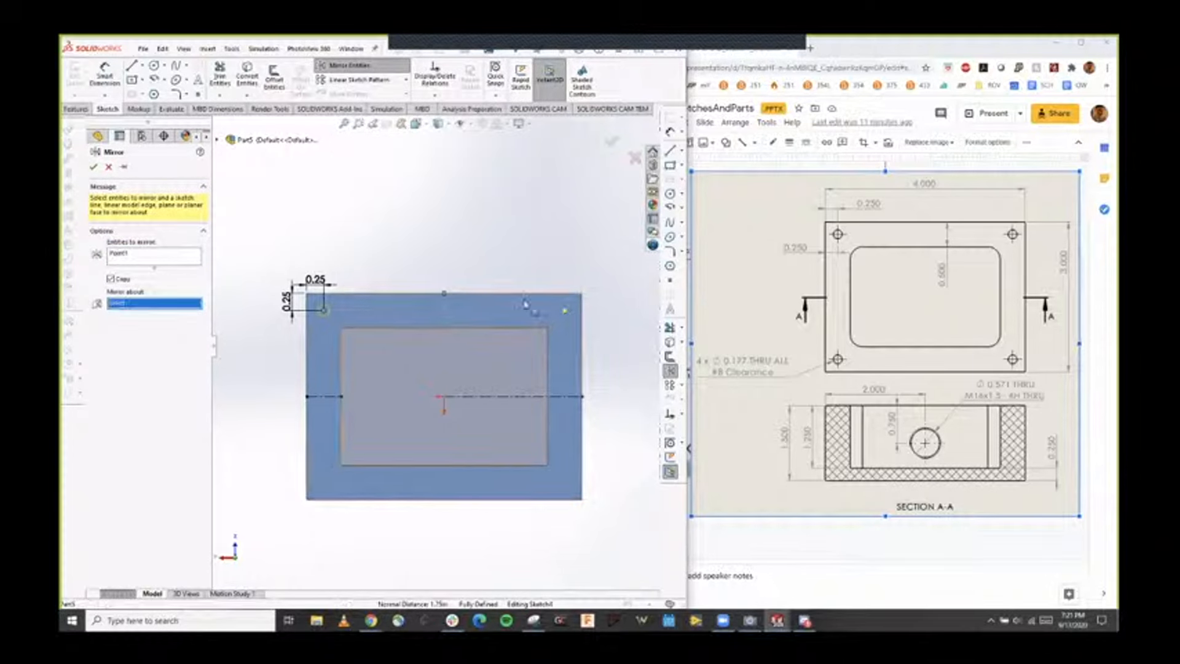
left_click(94, 167)
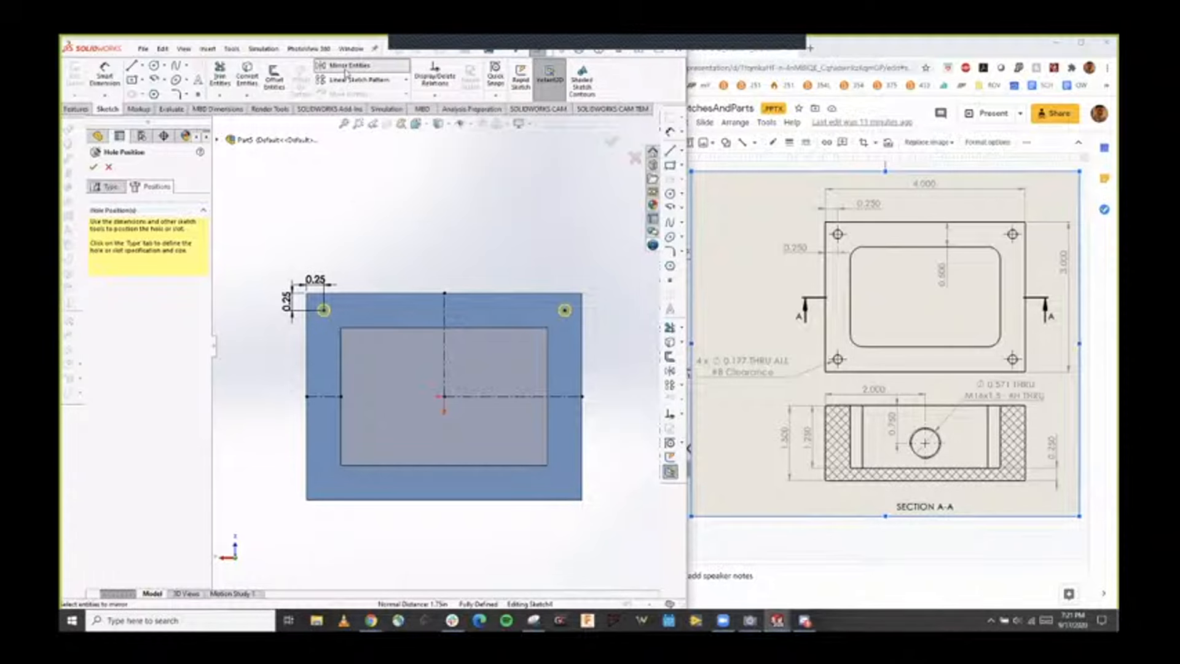
Mirror both upper hole points about the horizontal centerline to place the two lower ones.
left_click(347, 67)
left_click(324, 310)
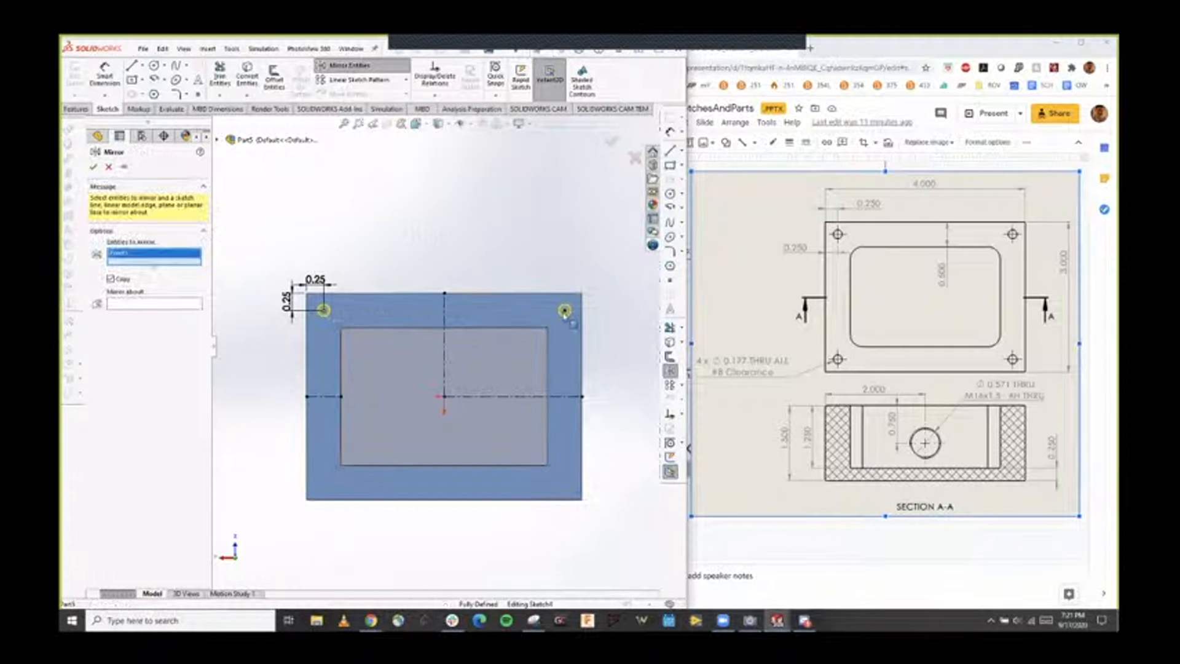
left_click(564, 310)
left_click(165, 318)
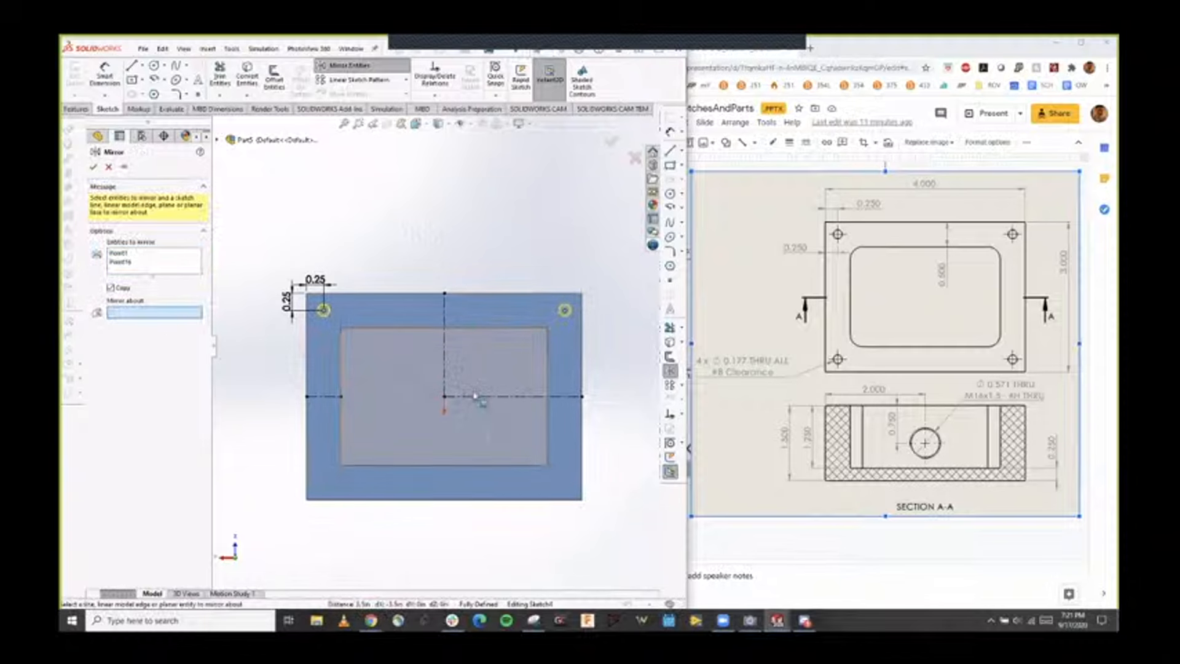
left_click(481, 397)
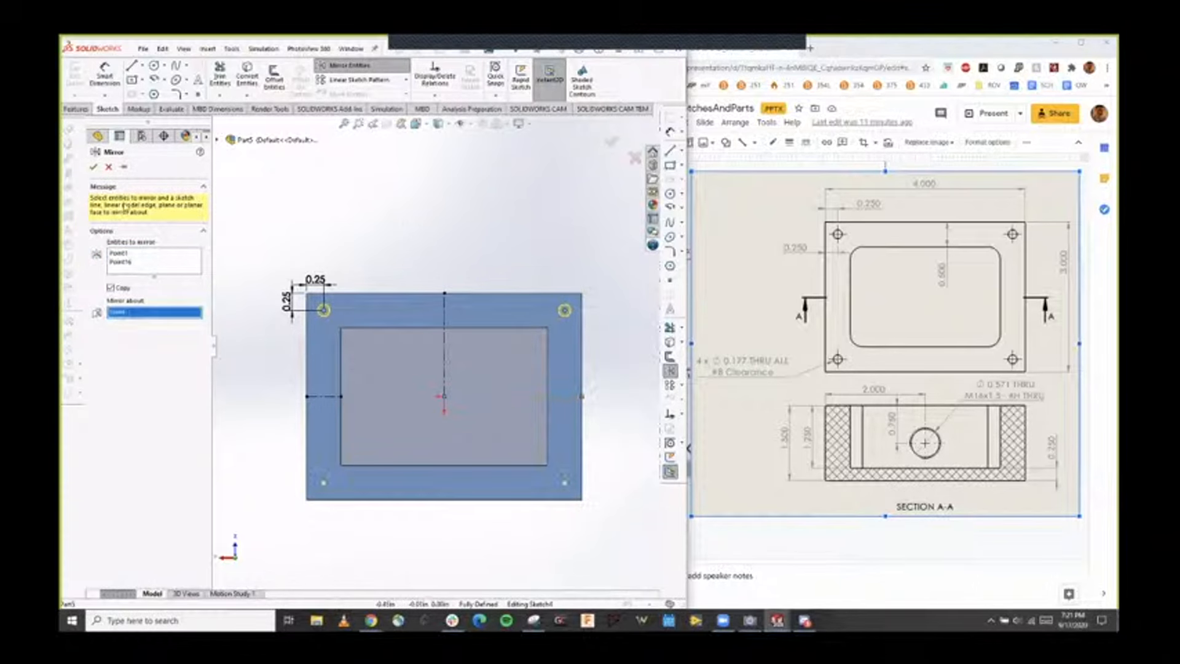
left_click(93, 167)
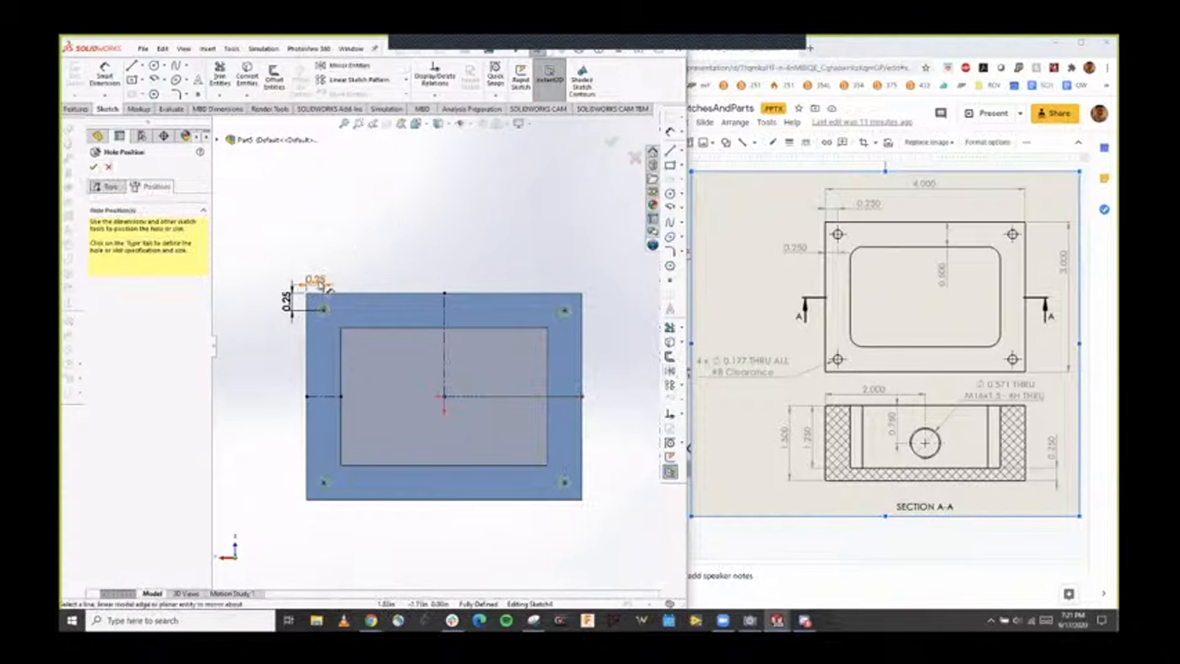
Test the mirrored hole points by setting the horizontal edge offset to 0.3 in and restoring it to 0.25 in.
left_click(326, 286)
double_click(317, 281)
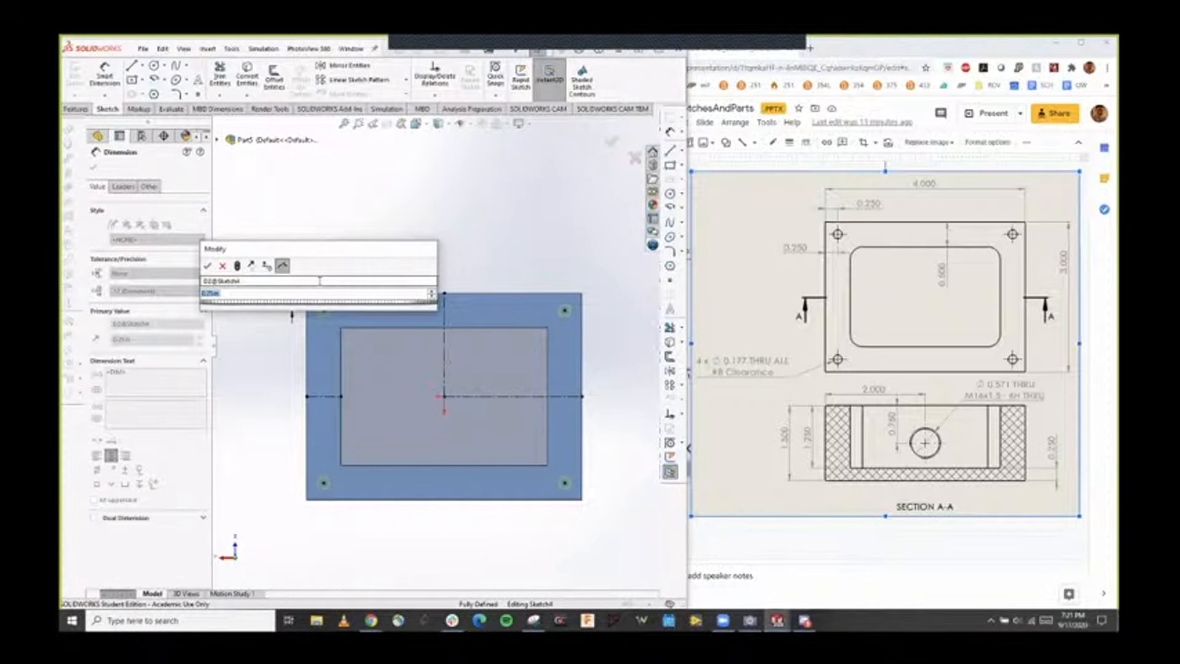
type("0.3")
key("Return")
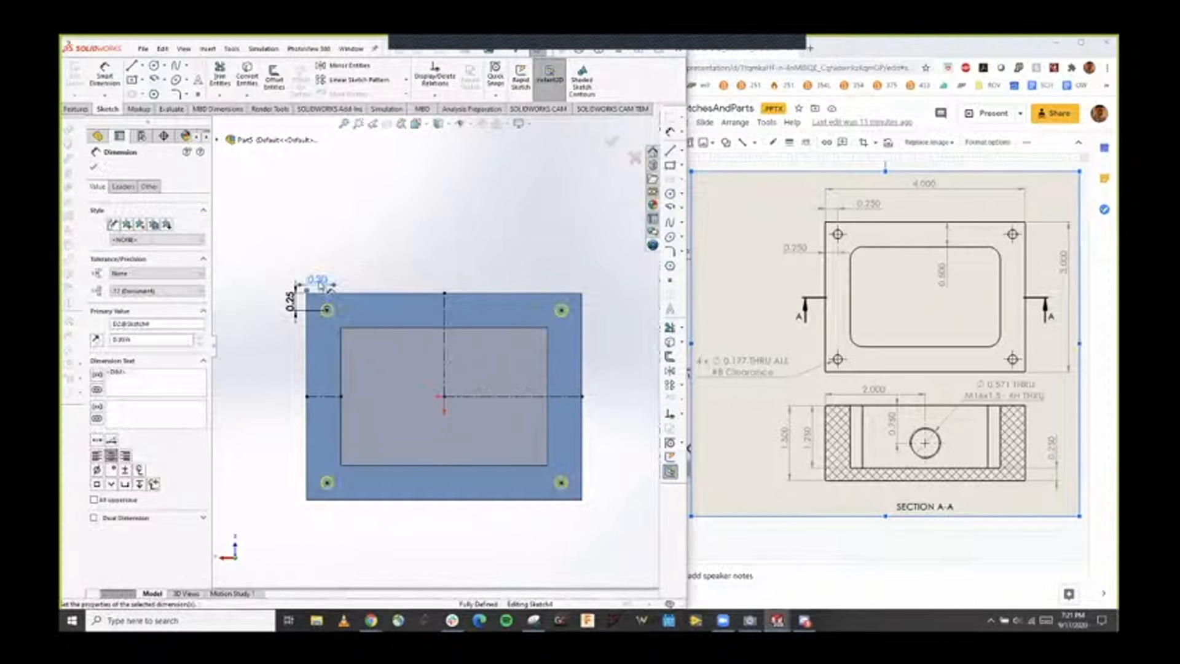
key("Escape")
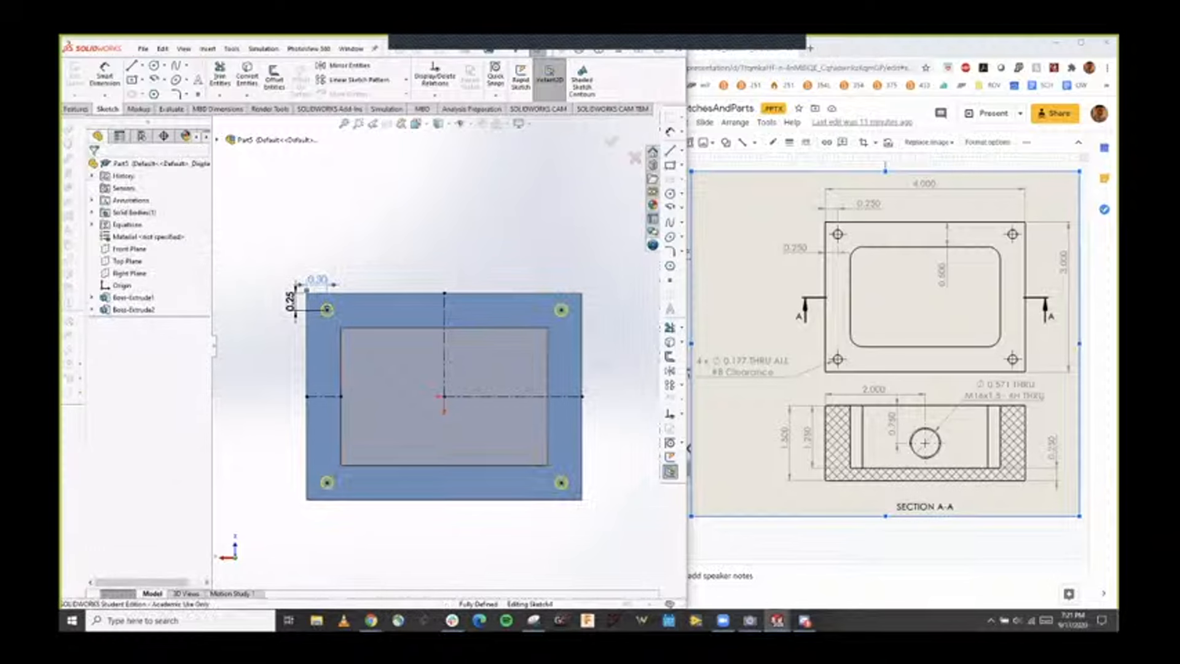
double_click(317, 281)
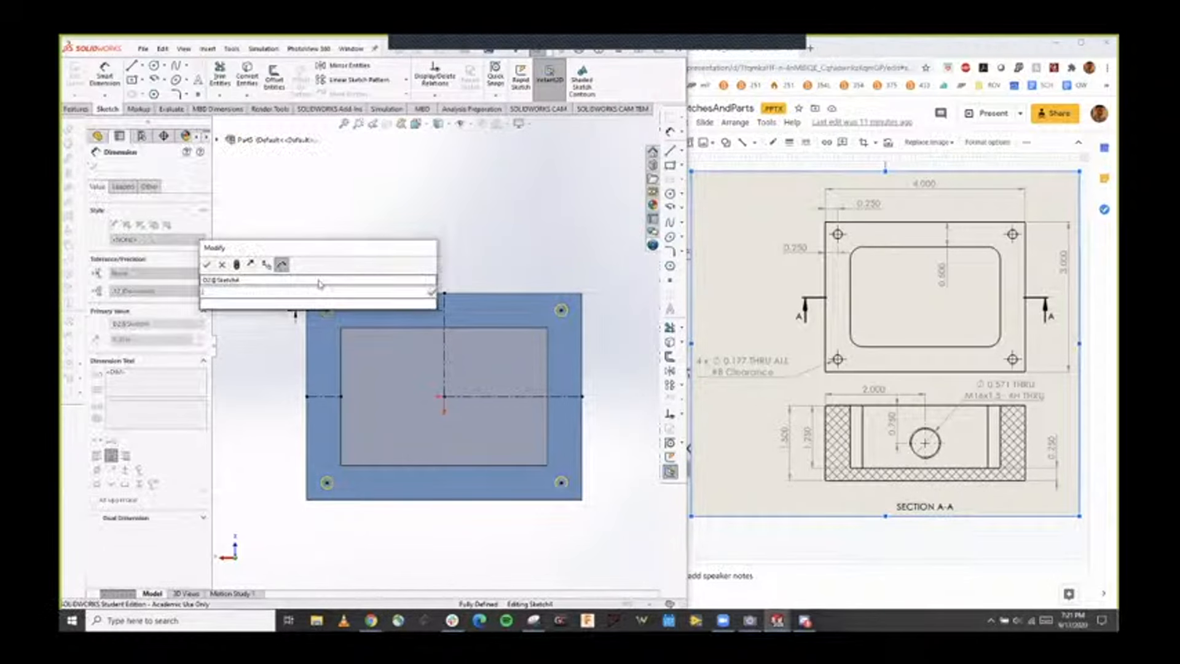
key("Escape")
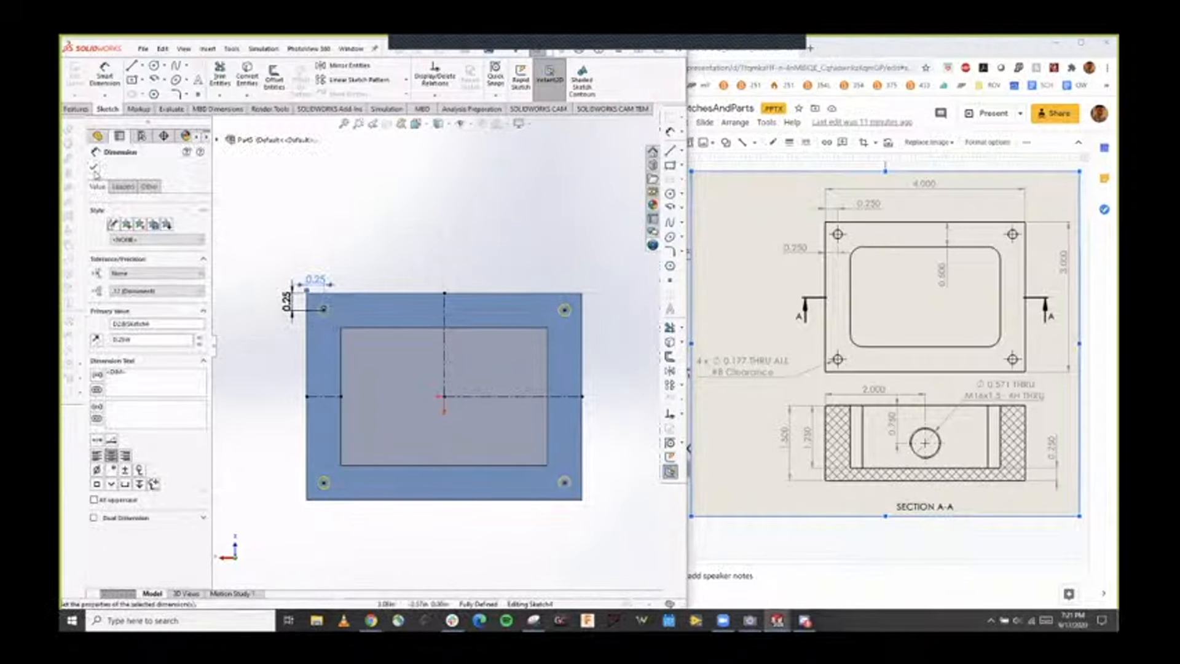
left_click(94, 168)
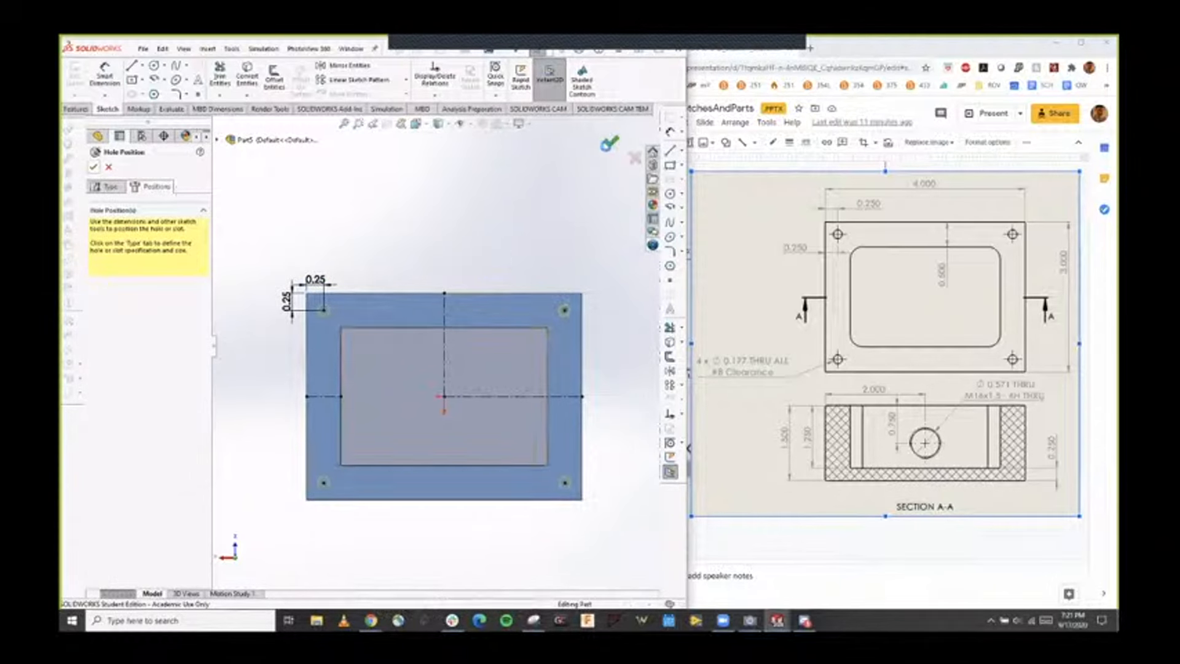
Accept the hole positions to create the four #8 clearance holes and show the part in an isometric-style view.
left_click(611, 142)
key("ctrl+7")
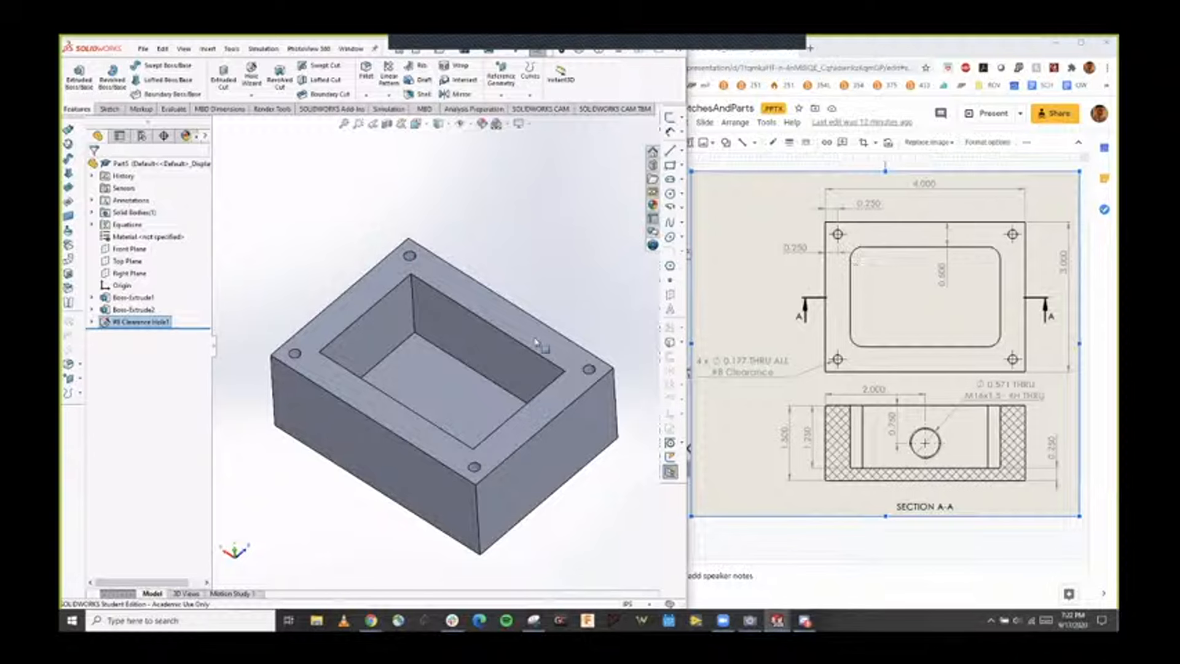
mouse_move(487, 366)
middle_mouse_down()
mouse_move(509, 380)
mouse_move(500, 362)
middle_mouse_up()
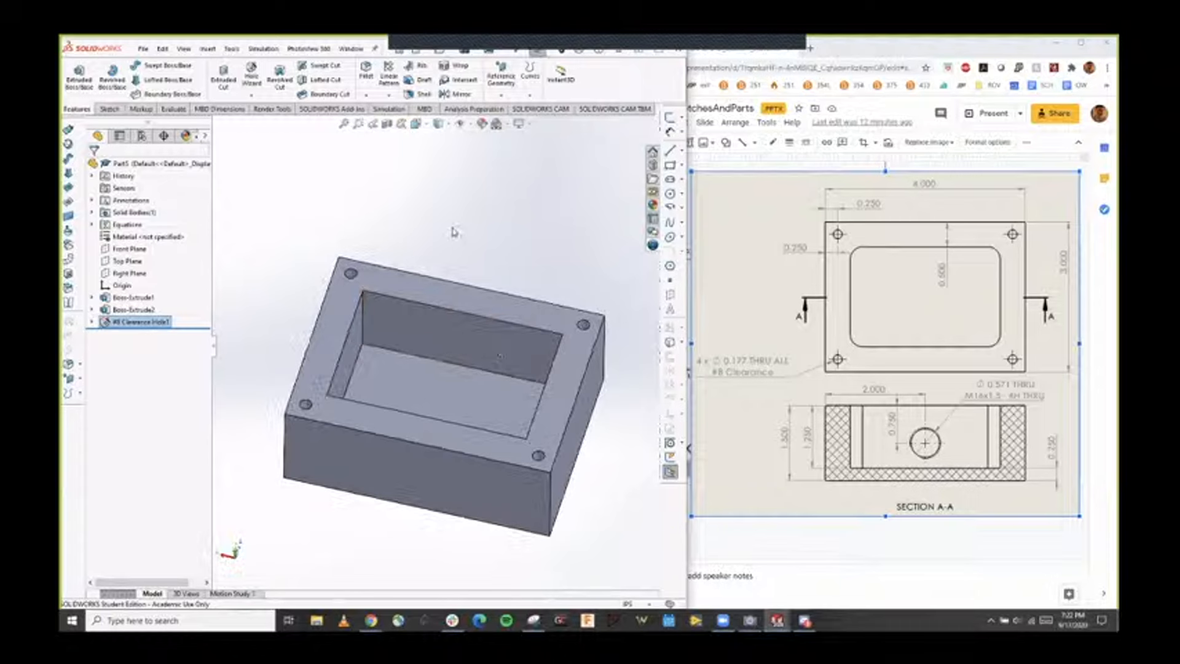
Start a constant-size fillet and select the four vertical inner corner edges of the pocket.
left_click(367, 73)
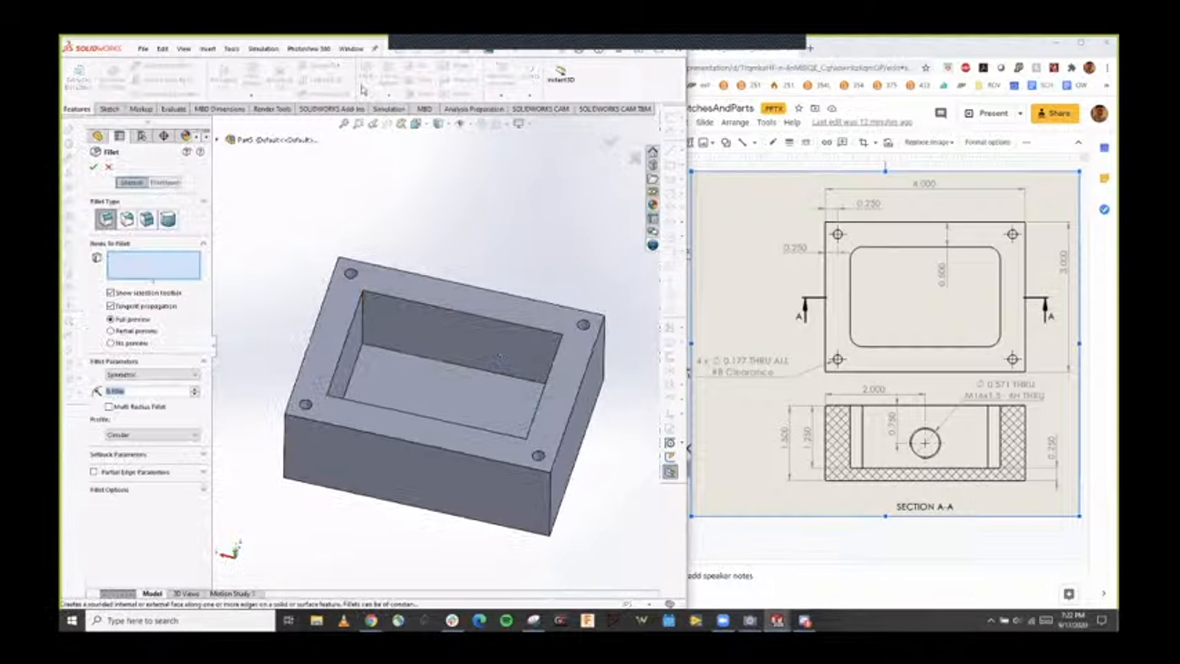
left_click(118, 260)
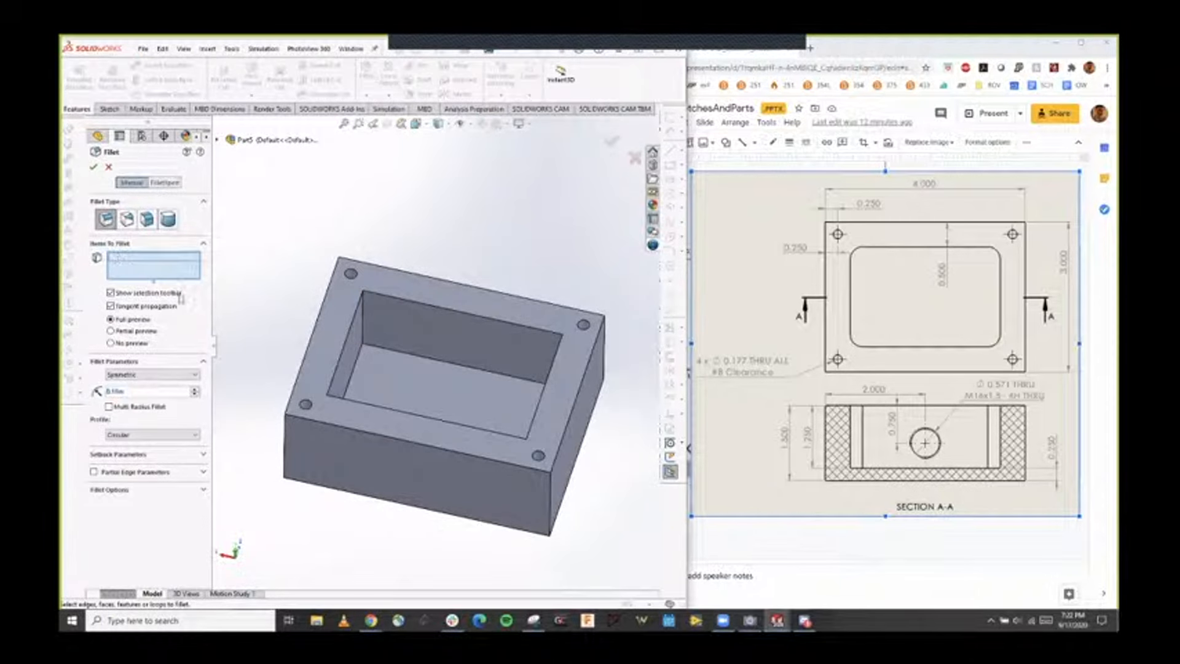
left_click(364, 324)
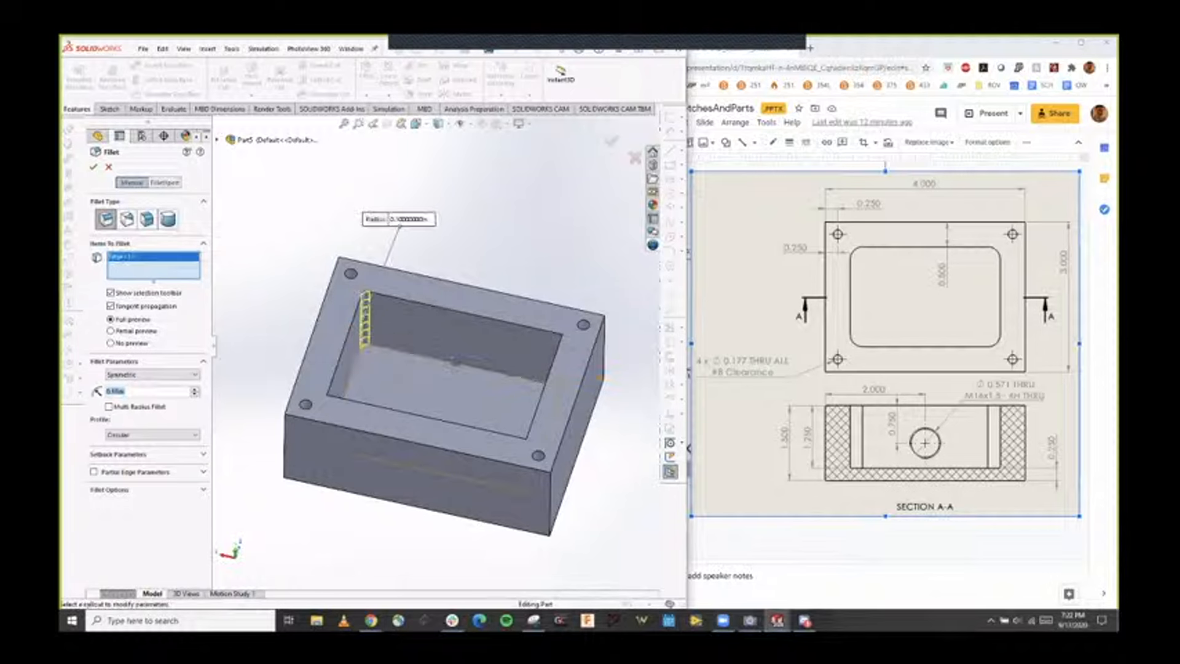
left_click(561, 358)
middle_click_drag(553, 351, 461, 338)
left_click(379, 429)
left_click(530, 437)
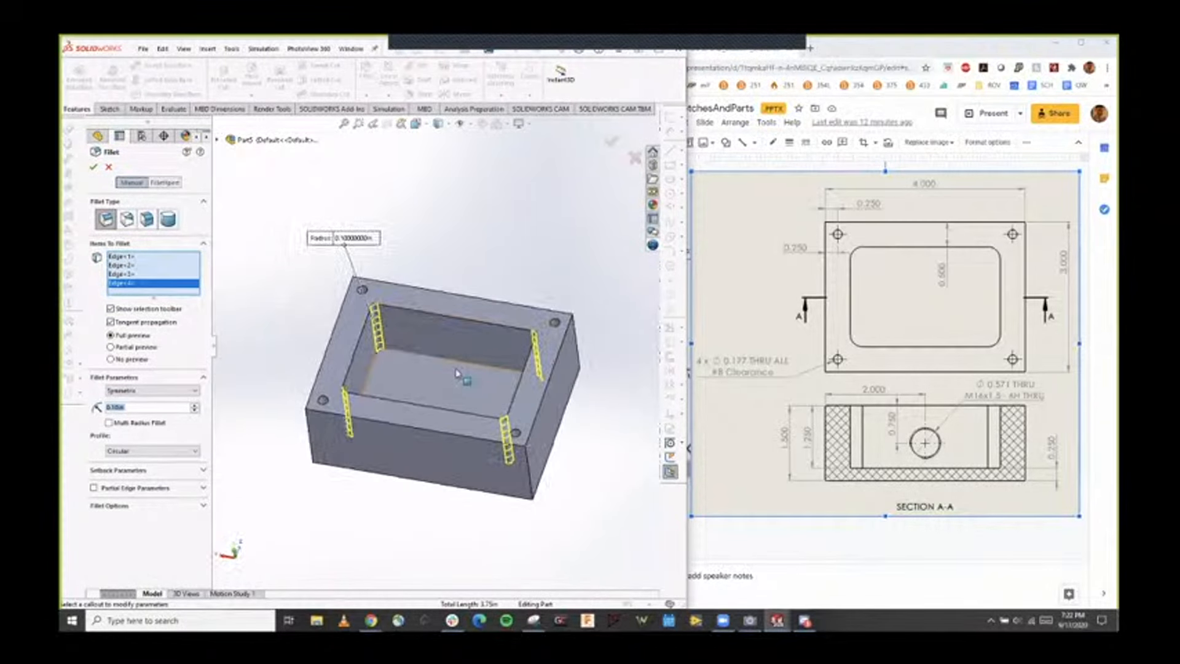
Examine the fillet preview at the pocket's inner corners up close and from several angles.
scroll(406, 343, "down", 4)
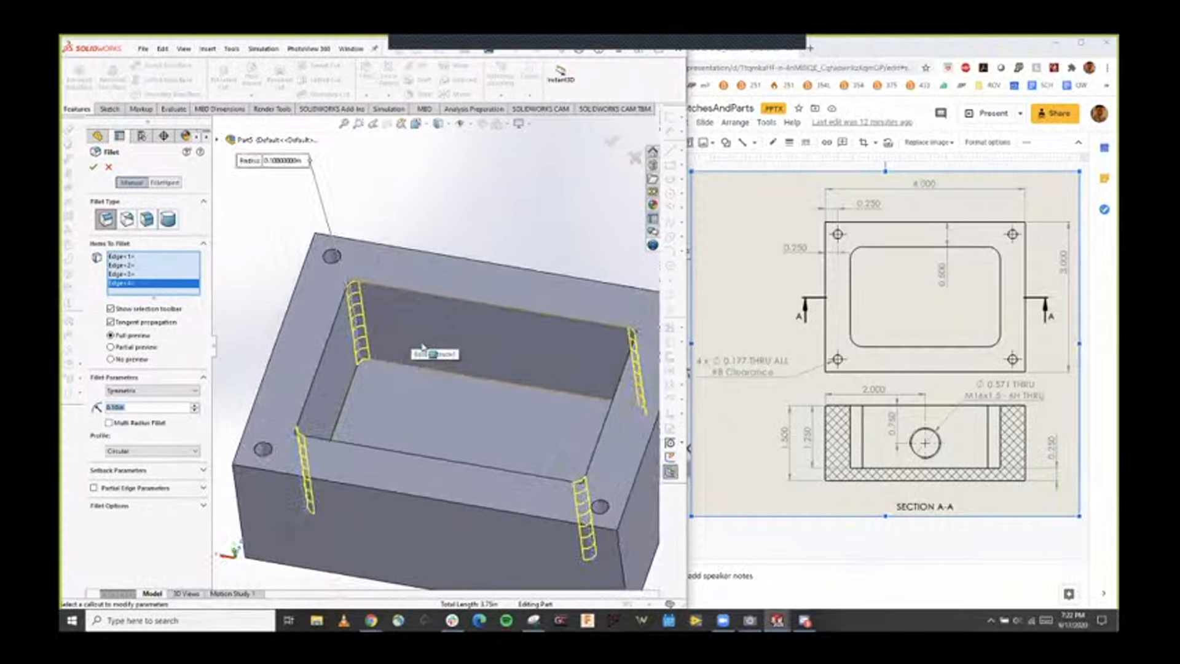
scroll(465, 407, "up", 1)
scroll(504, 383, "down", 1)
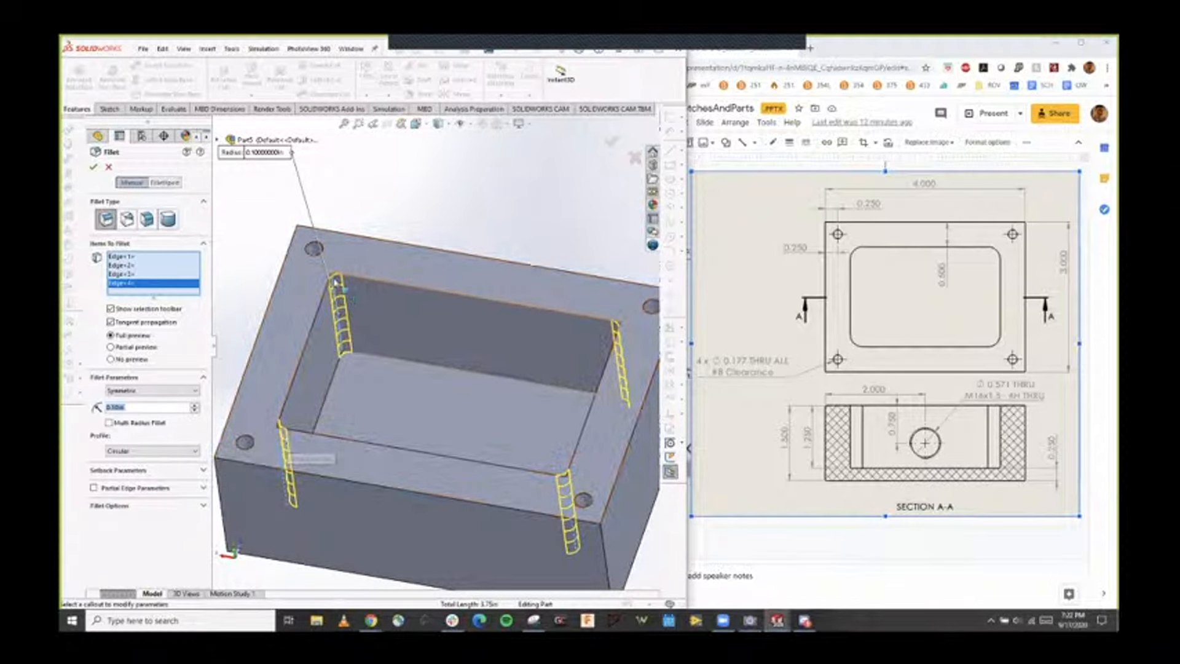
scroll(356, 289, "down", 6)
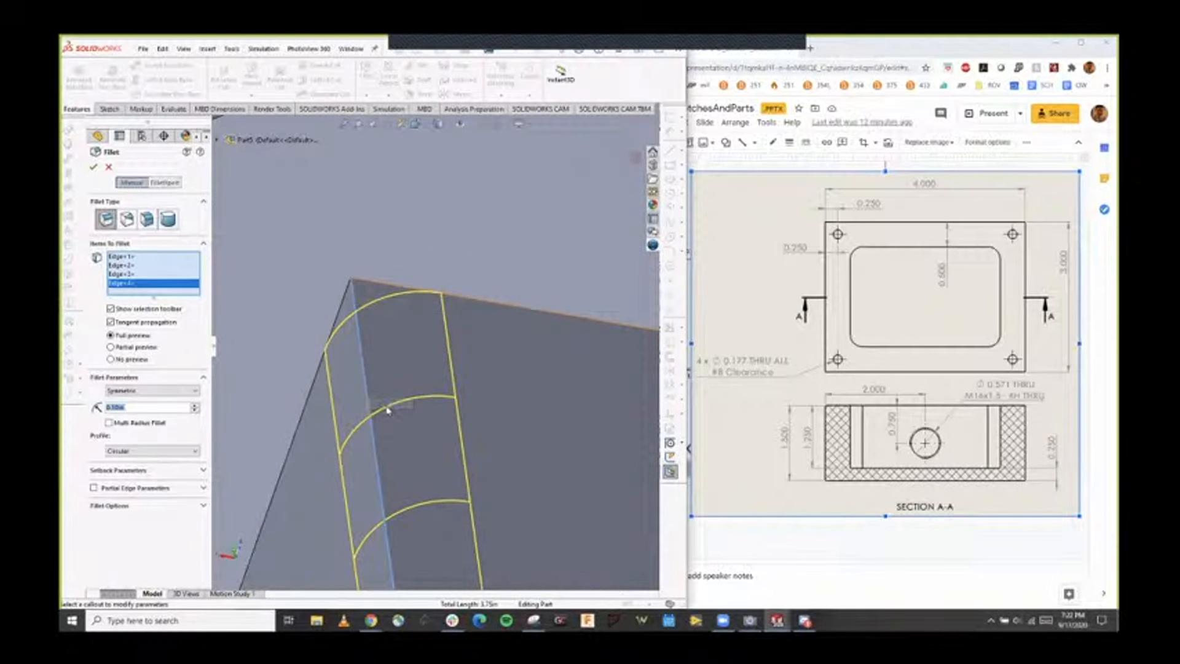
scroll(375, 399, "up", 6)
scroll(509, 490, "up", 4)
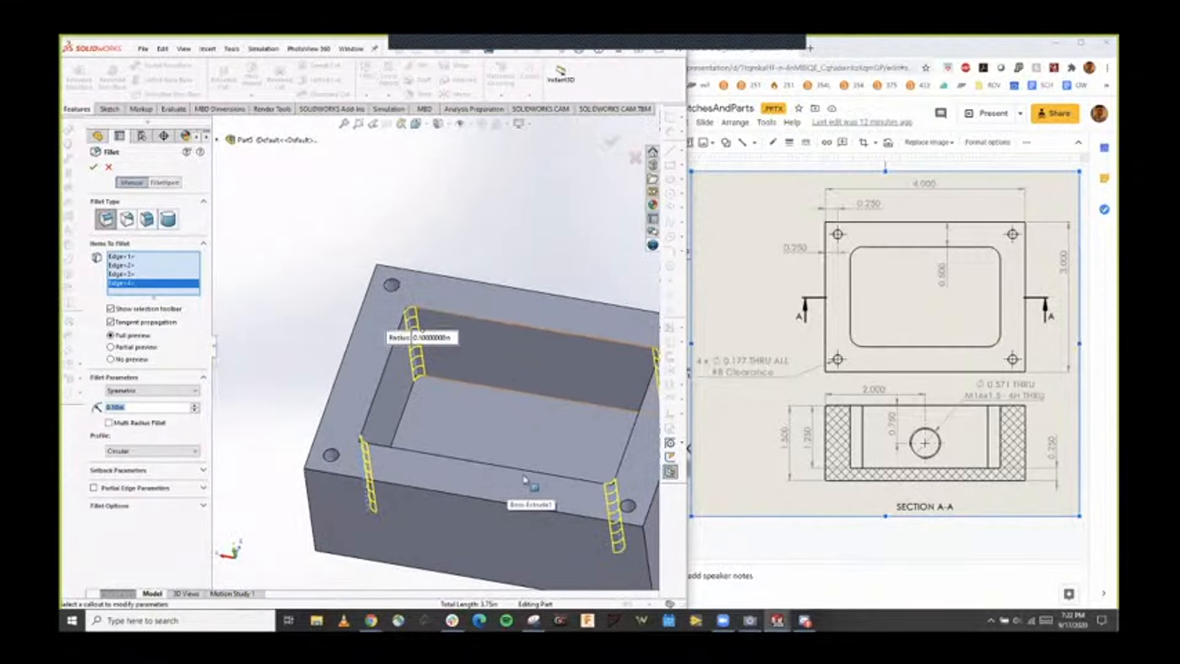
scroll(372, 301, "down", 5)
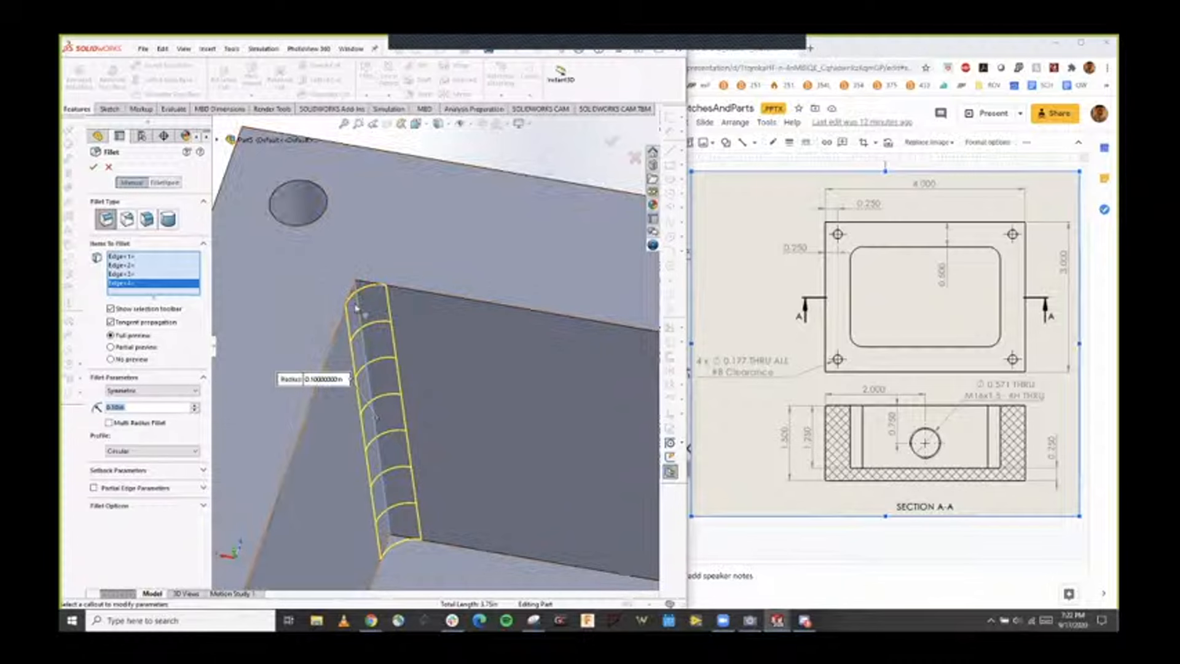
scroll(387, 302, "up", 8)
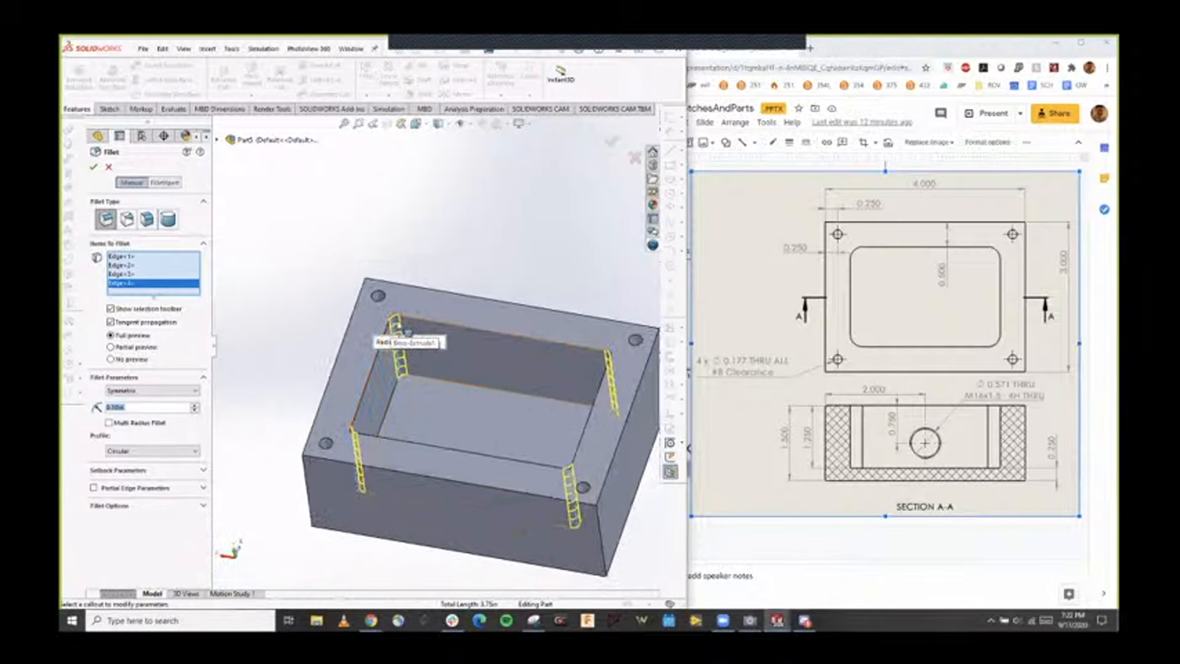
scroll(397, 320, "down", 2)
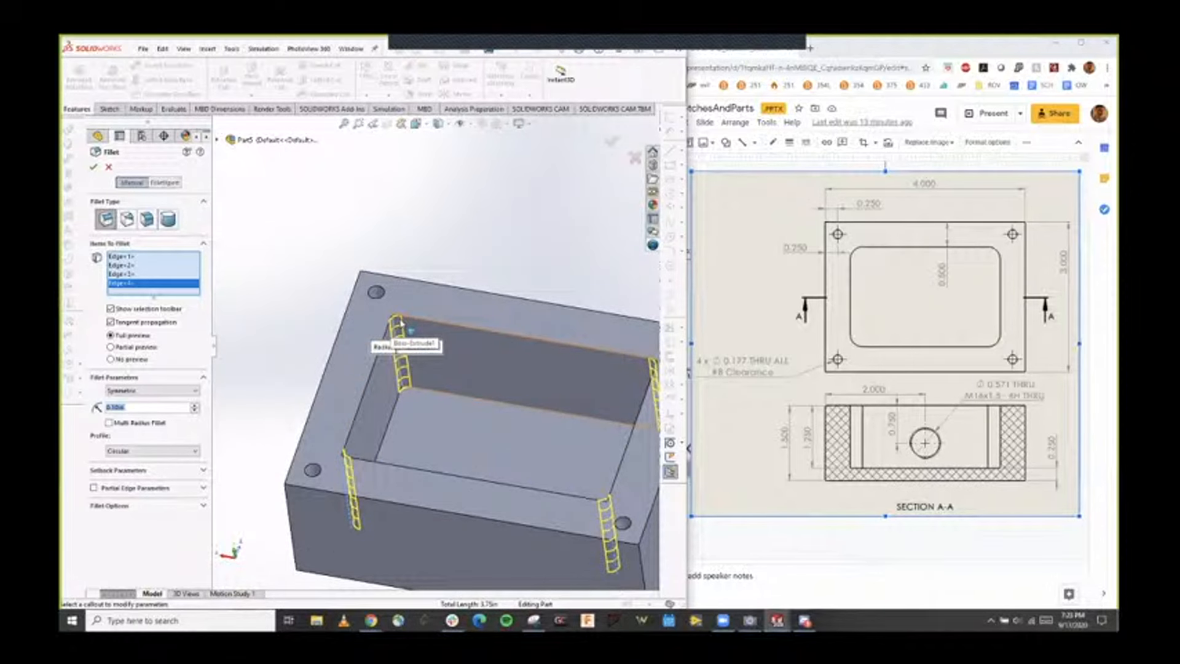
middle_click_drag(397, 320, 480, 392)
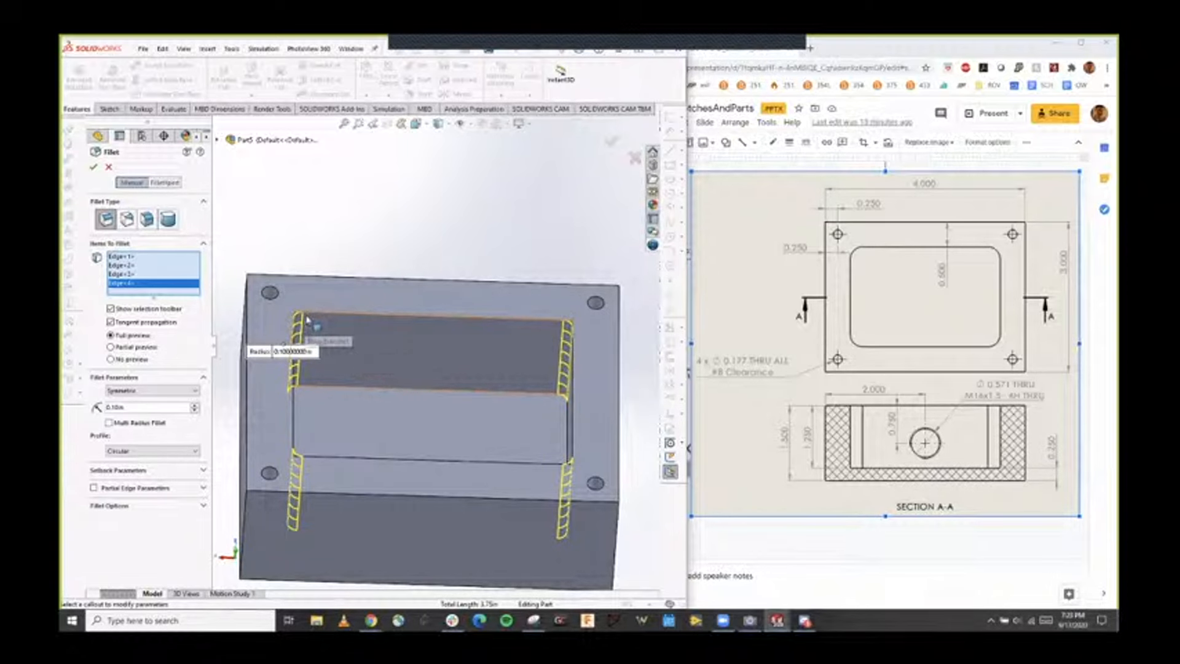
scroll(365, 369, "down", 3)
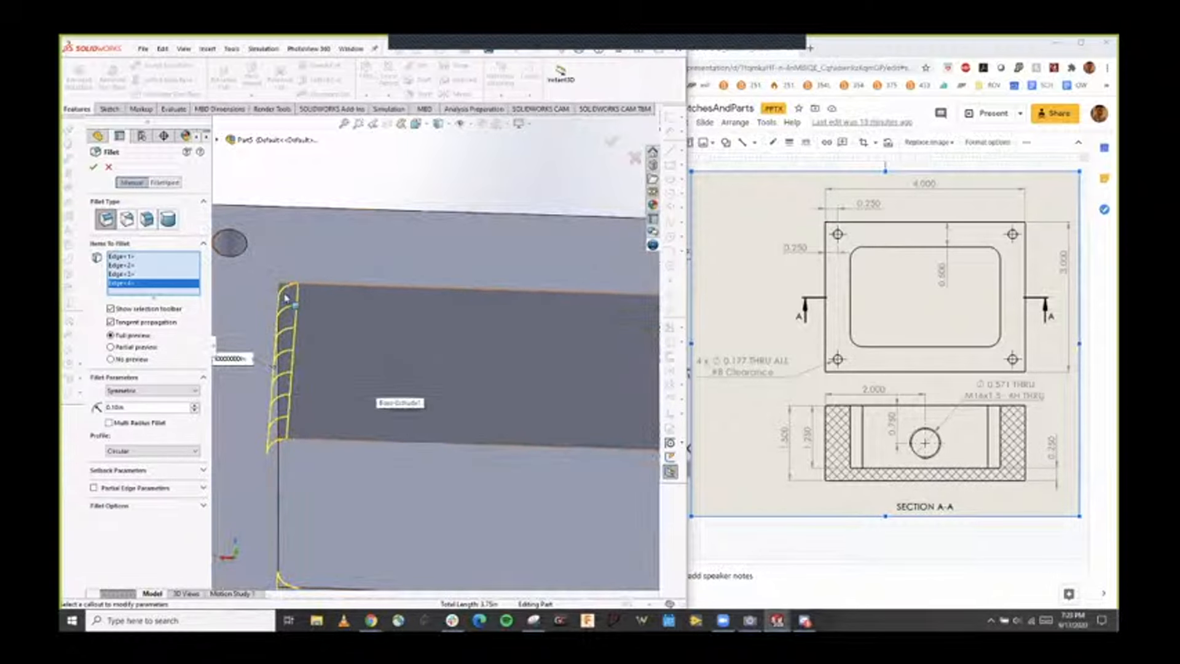
scroll(310, 452, "up", 6)
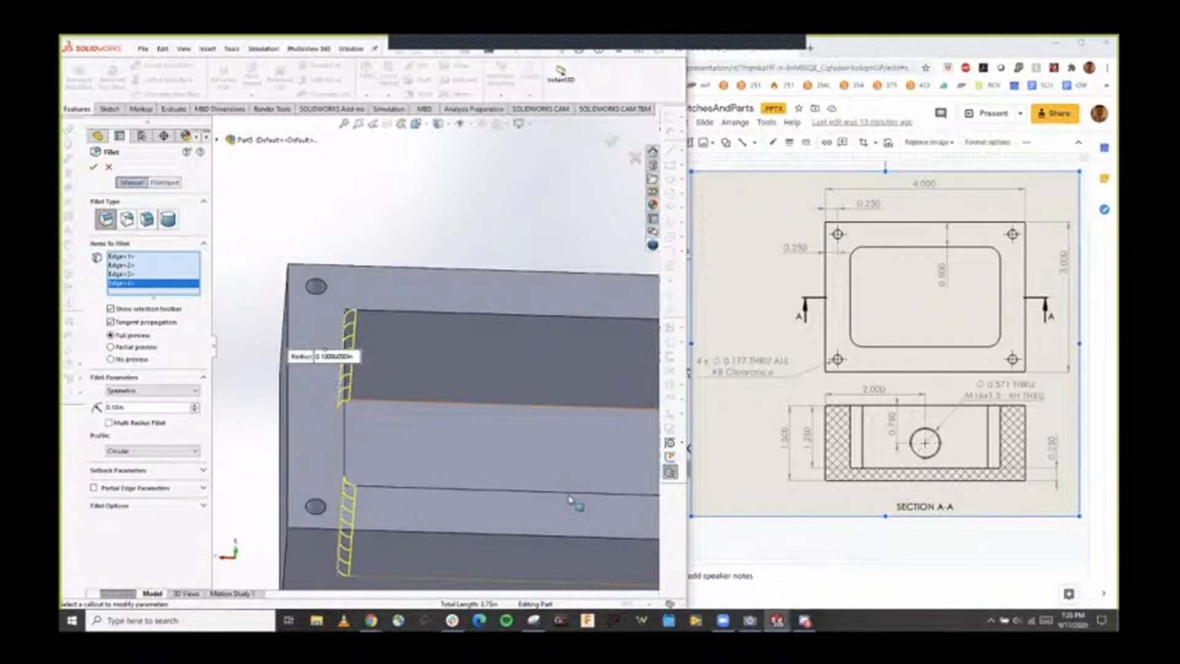
middle_click_drag(637, 417, 587, 396)
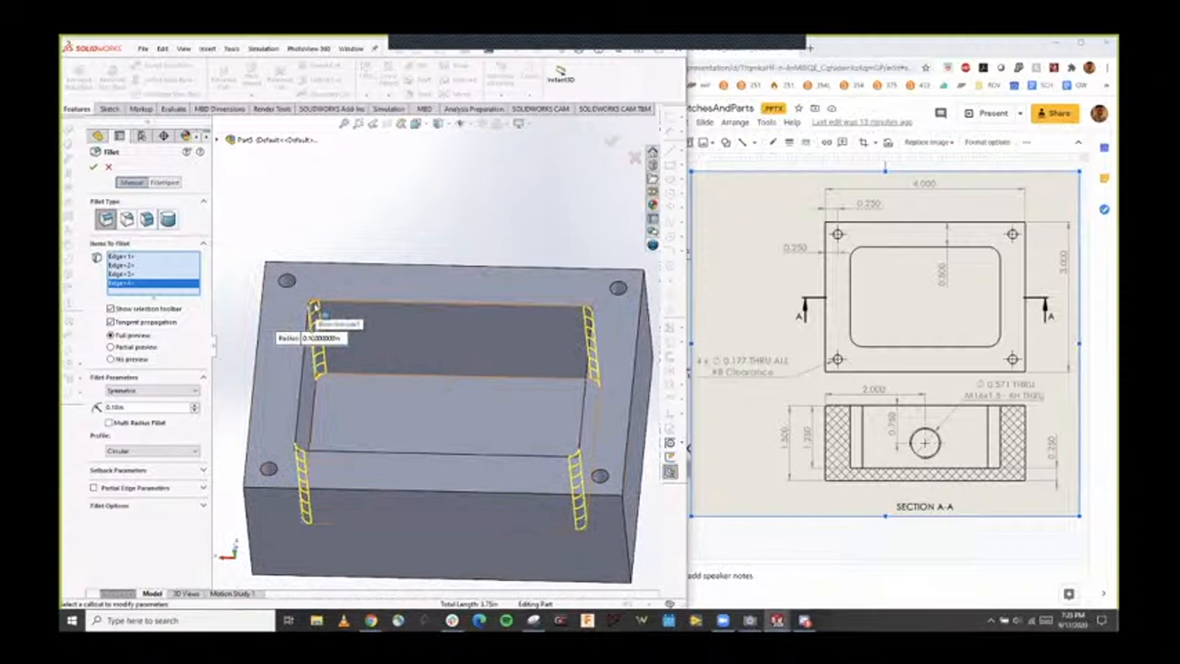
Inspect how the fillet preview rounds one vertical pocket corner up close, comparing it with the whole box.
scroll(315, 305, "down", 5)
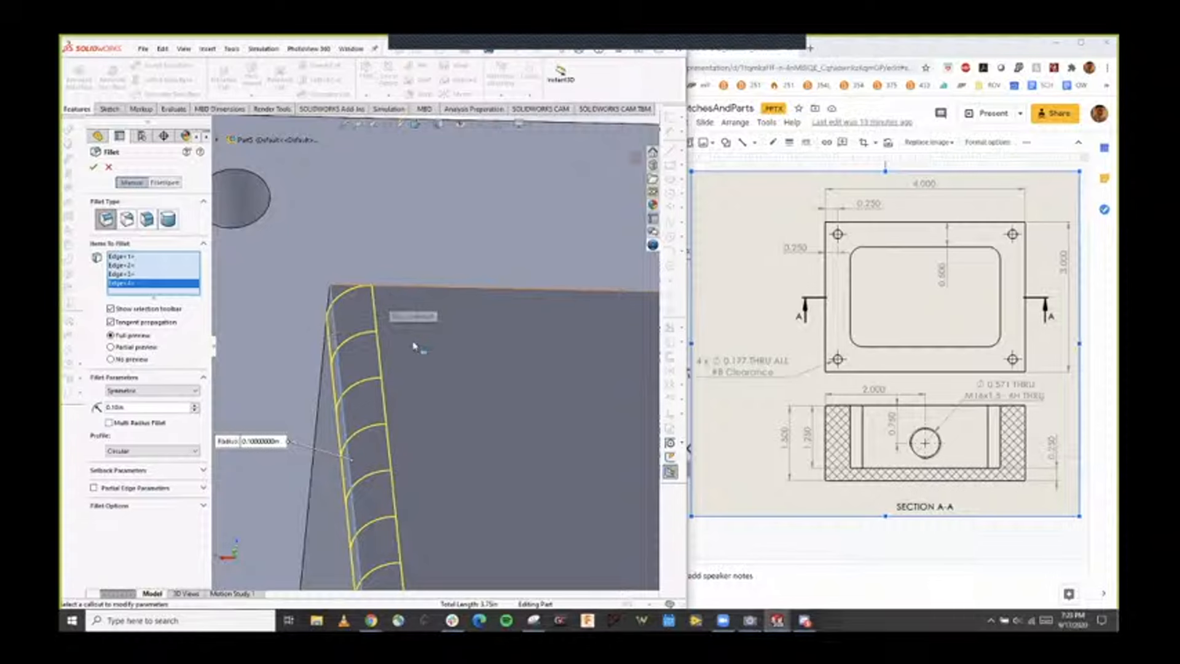
scroll(416, 357, "up", 5)
scroll(539, 438, "up", 4)
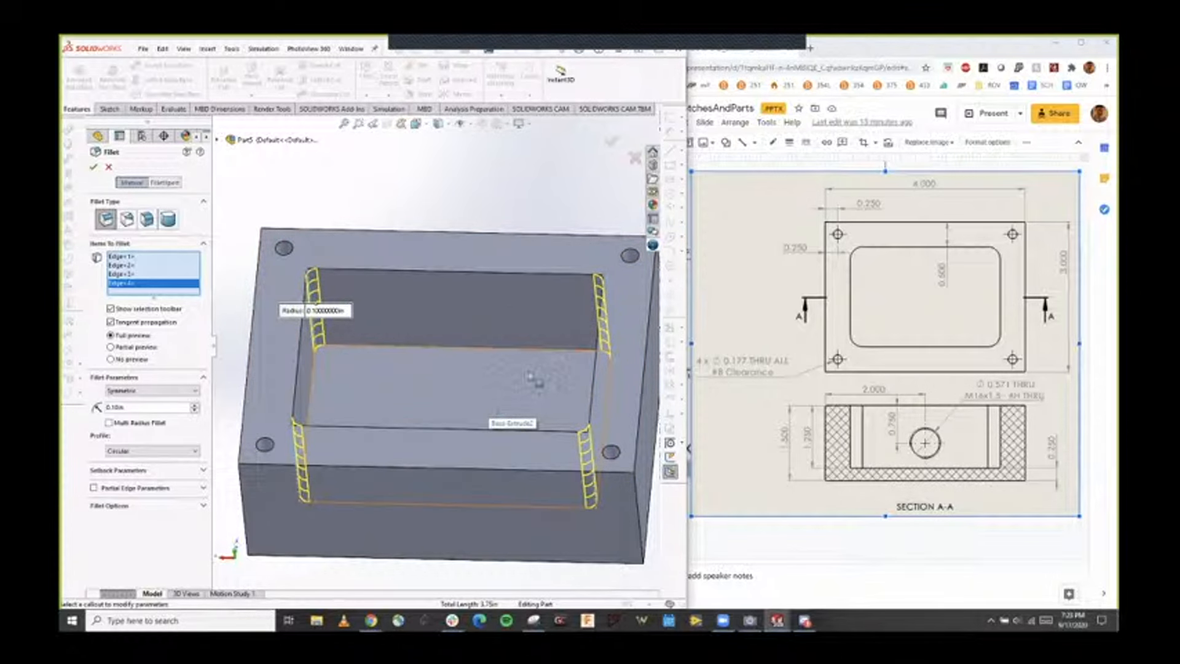
middle_click_drag(526, 357, 506, 337)
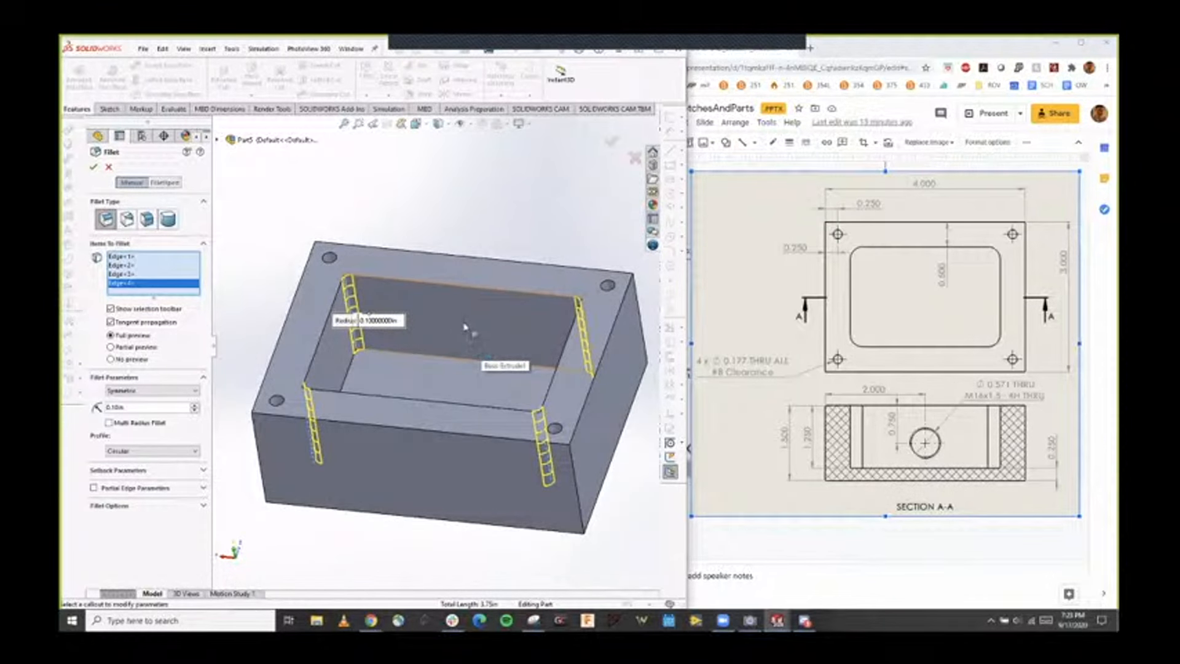
scroll(465, 329, "down", 2)
mouse_move(449, 328)
middle_mouse_down()
mouse_move(442, 322)
mouse_move(453, 329)
middle_mouse_up()
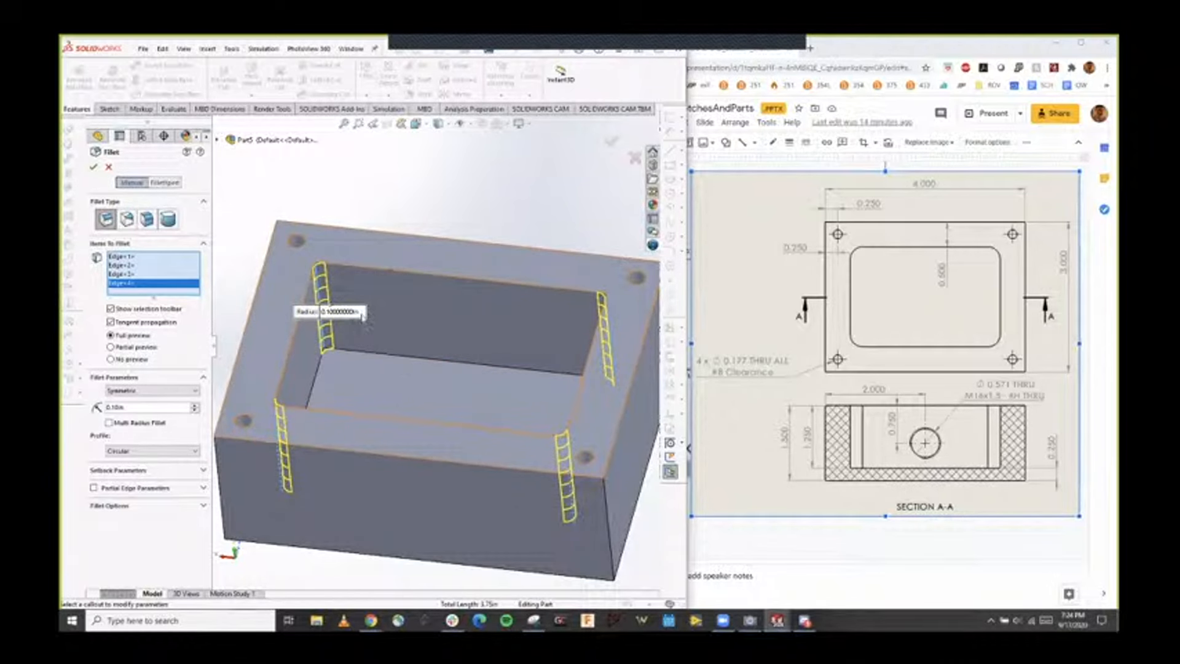
scroll(360, 294, "down", 6)
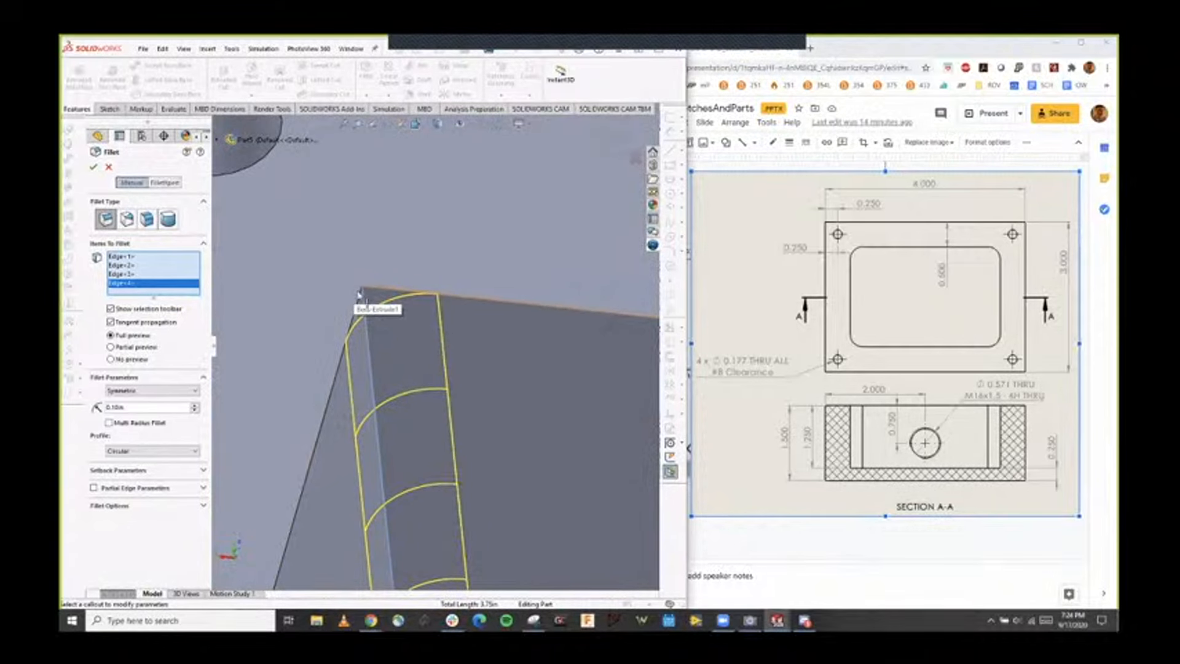
scroll(364, 298, "up", 6)
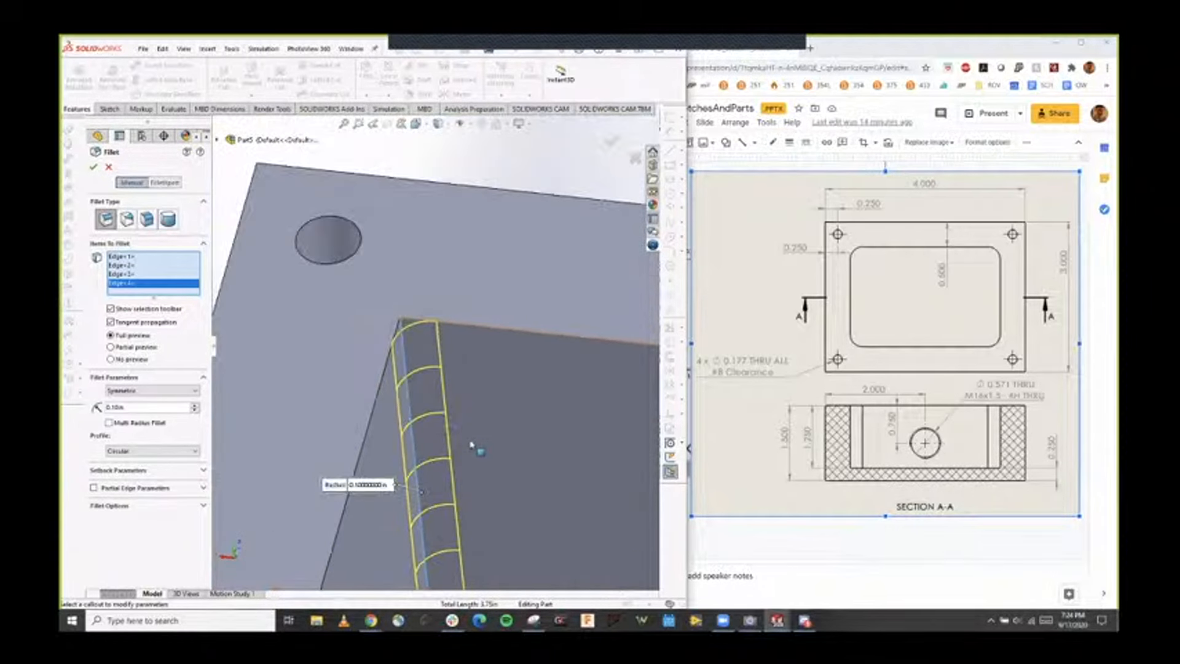
scroll(484, 453, "up", 3)
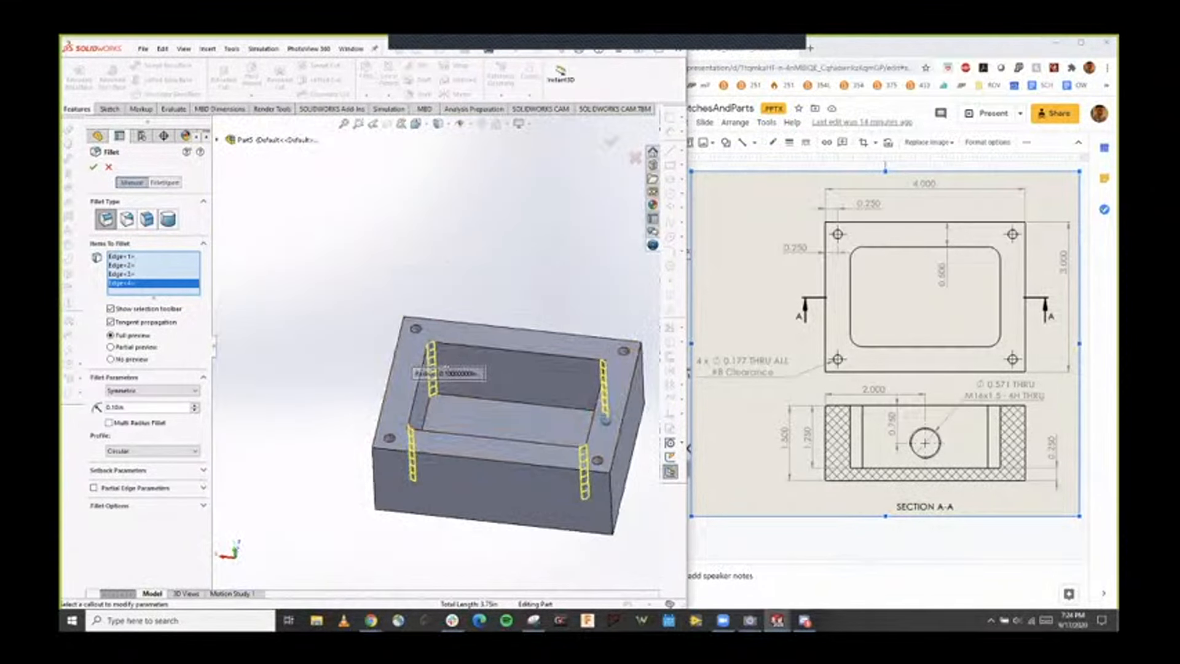
Check the fillet preview on all four vertical pocket edges from the sides, underneath and above, including one corner up close.
middle_click_drag(623, 443, 580, 427)
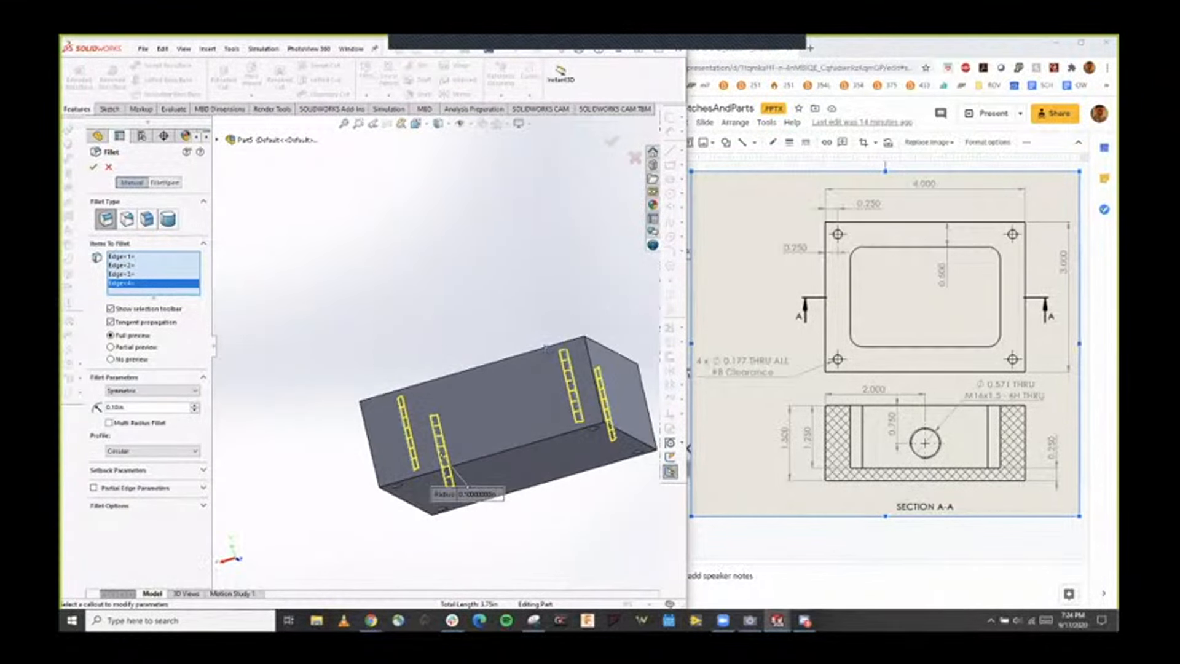
mouse_move(547, 348)
middle_mouse_down()
mouse_move(544, 304)
mouse_move(544, 344)
middle_mouse_up()
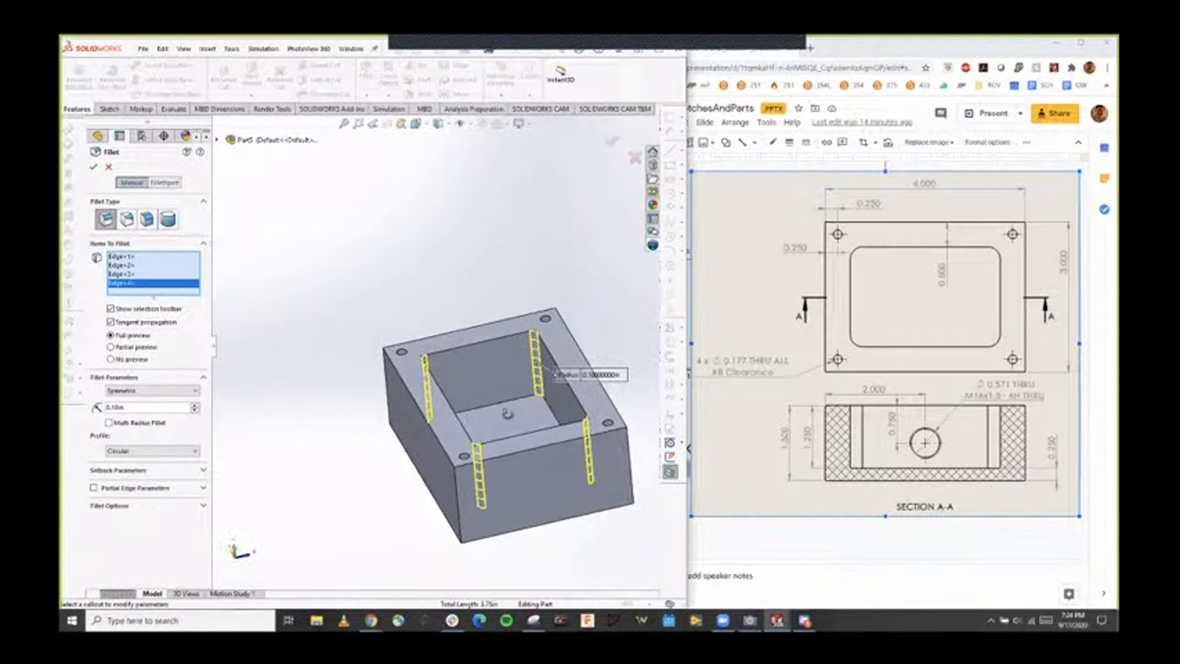
middle_click_drag(492, 441, 499, 452)
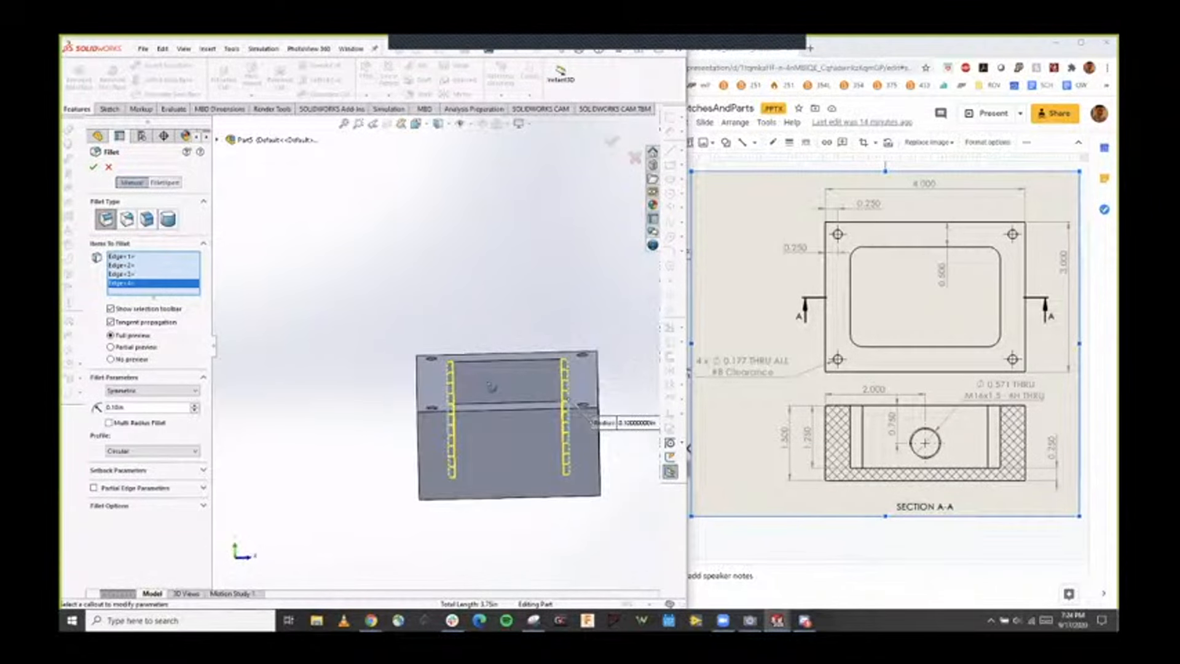
middle_click_drag(531, 563, 469, 212)
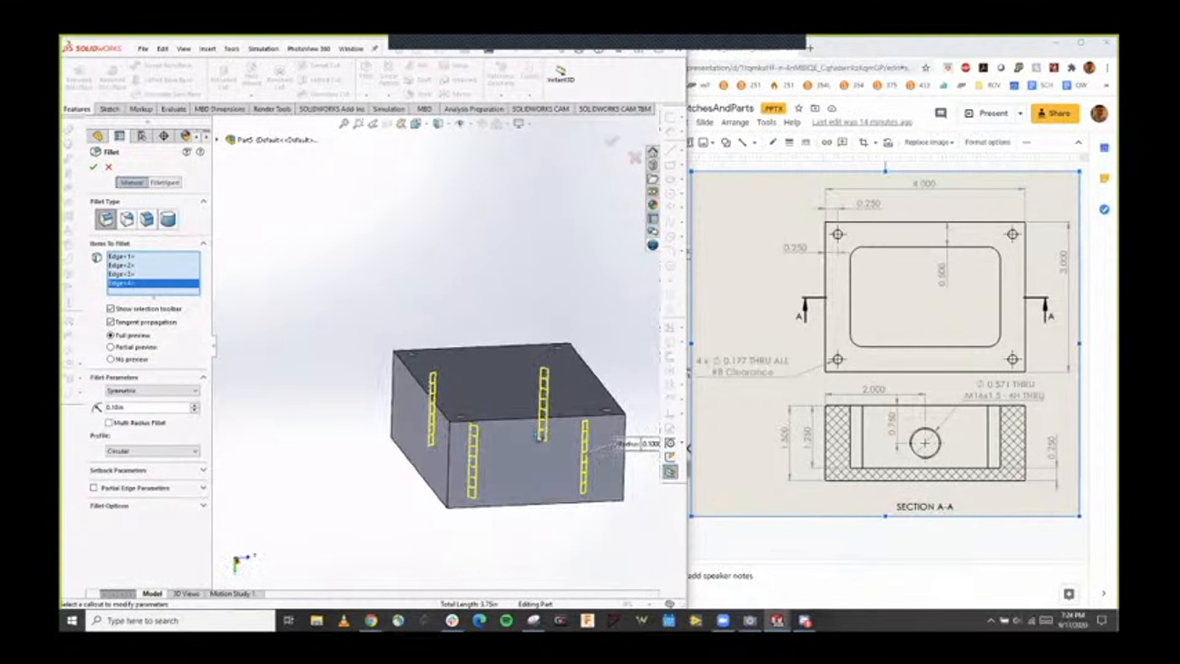
middle_click_drag(539, 424, 493, 274)
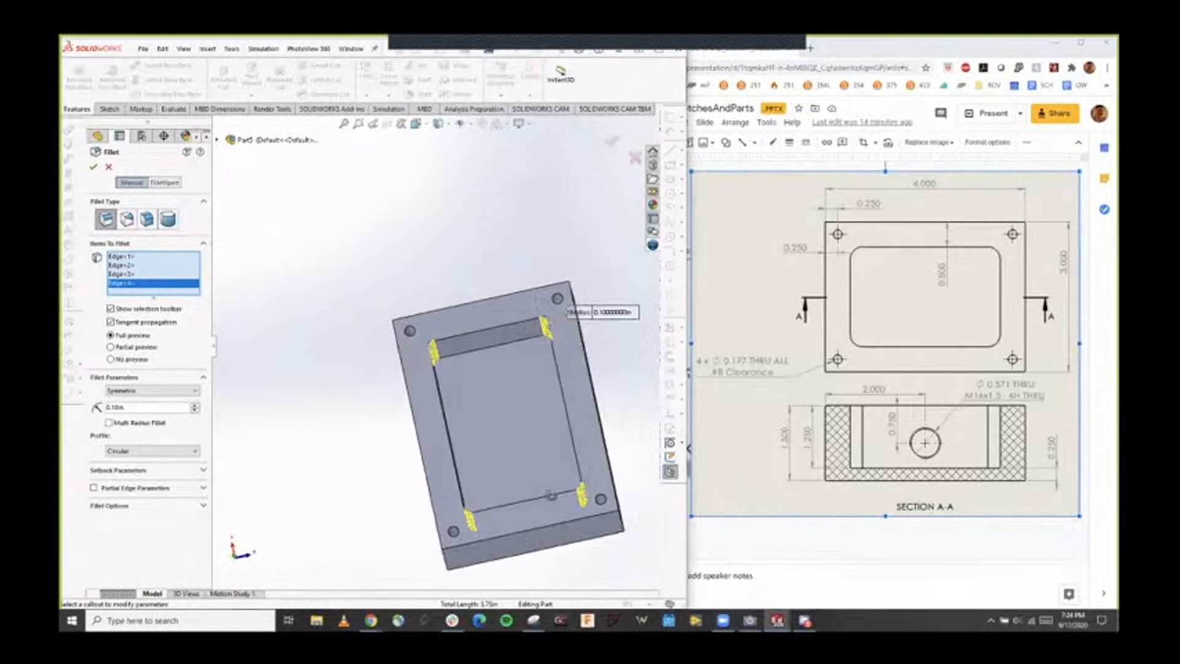
middle_click_drag(551, 495, 456, 350)
scroll(455, 349, "down", 4)
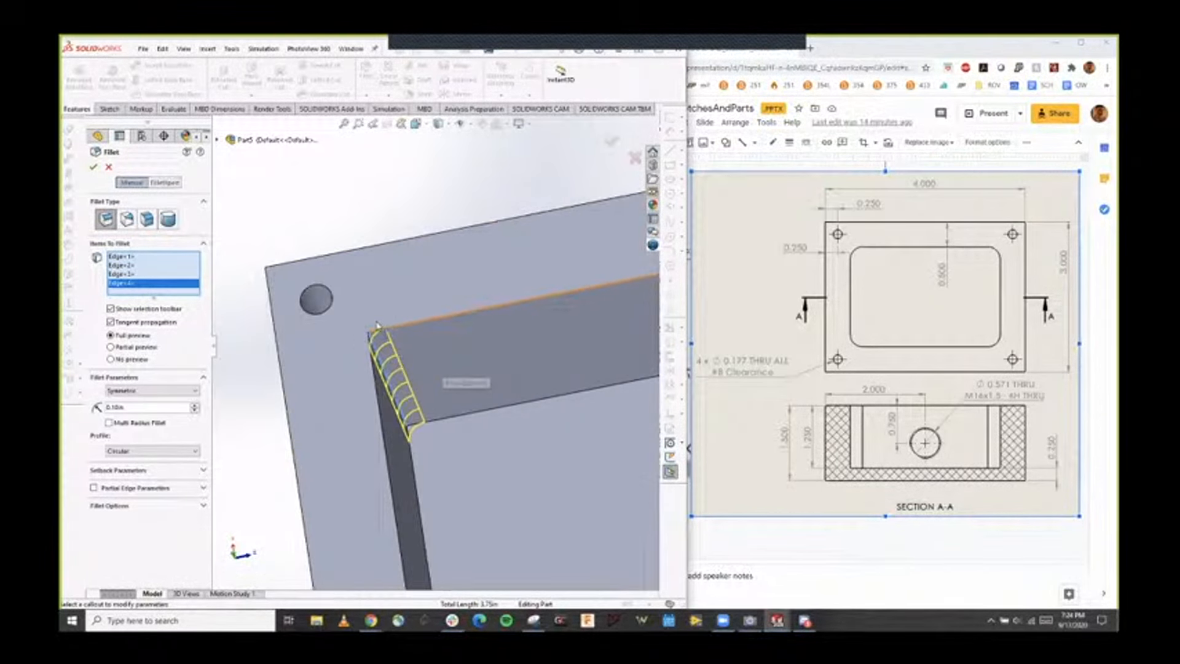
scroll(377, 326, "down", 2)
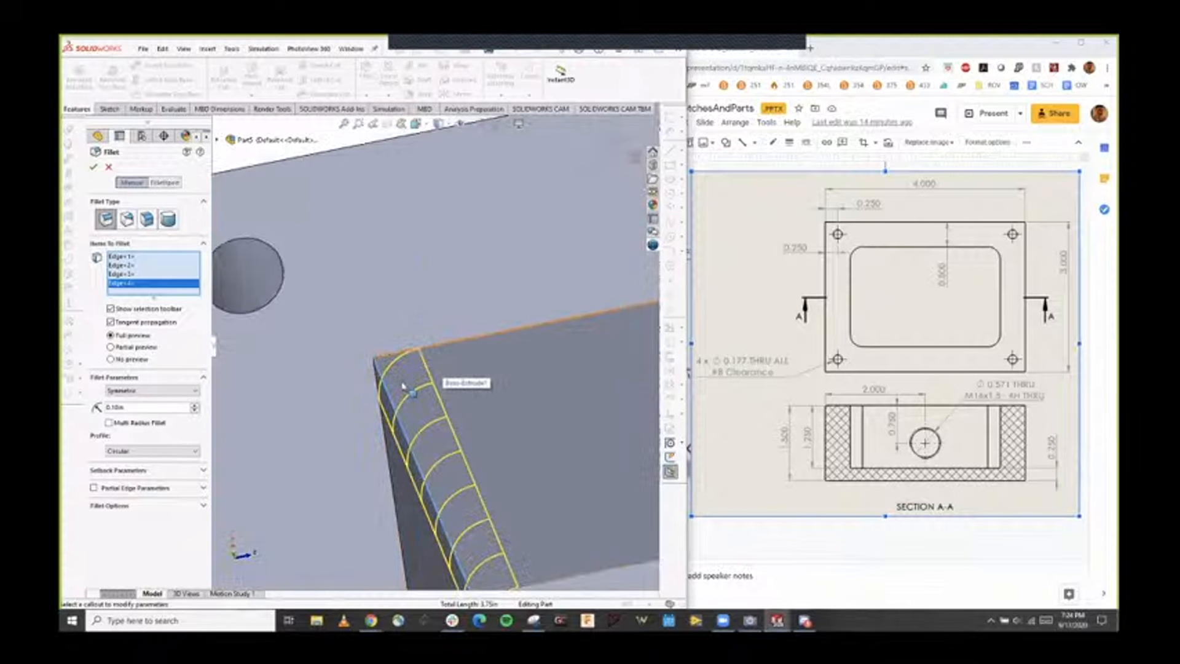
scroll(394, 381, "up", 8)
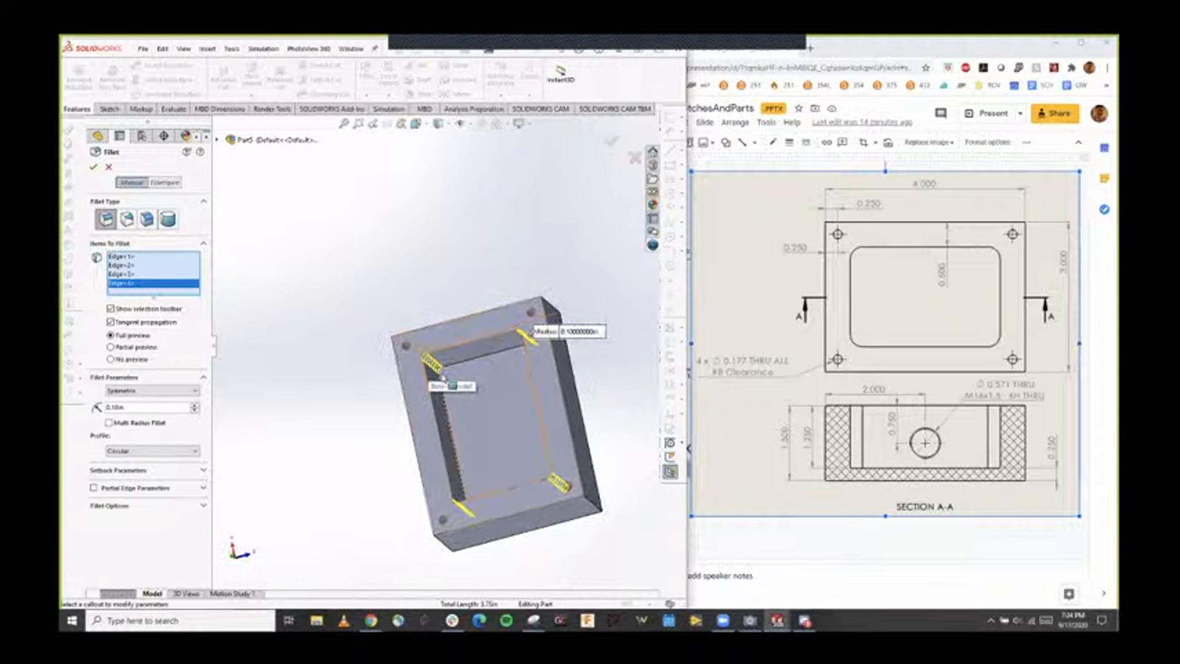
scroll(442, 370, "down", 5)
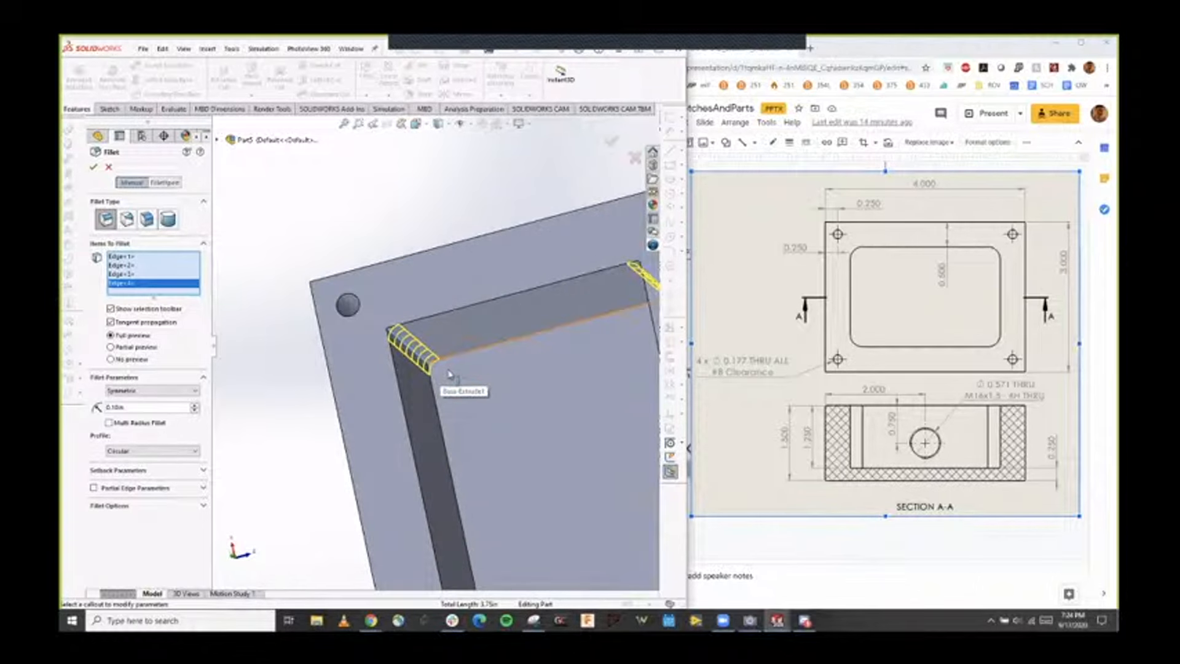
Check the fillet preview around the pocket and apply the 0.10 in fillet to its four vertical corner edges.
scroll(404, 335, "up", 5)
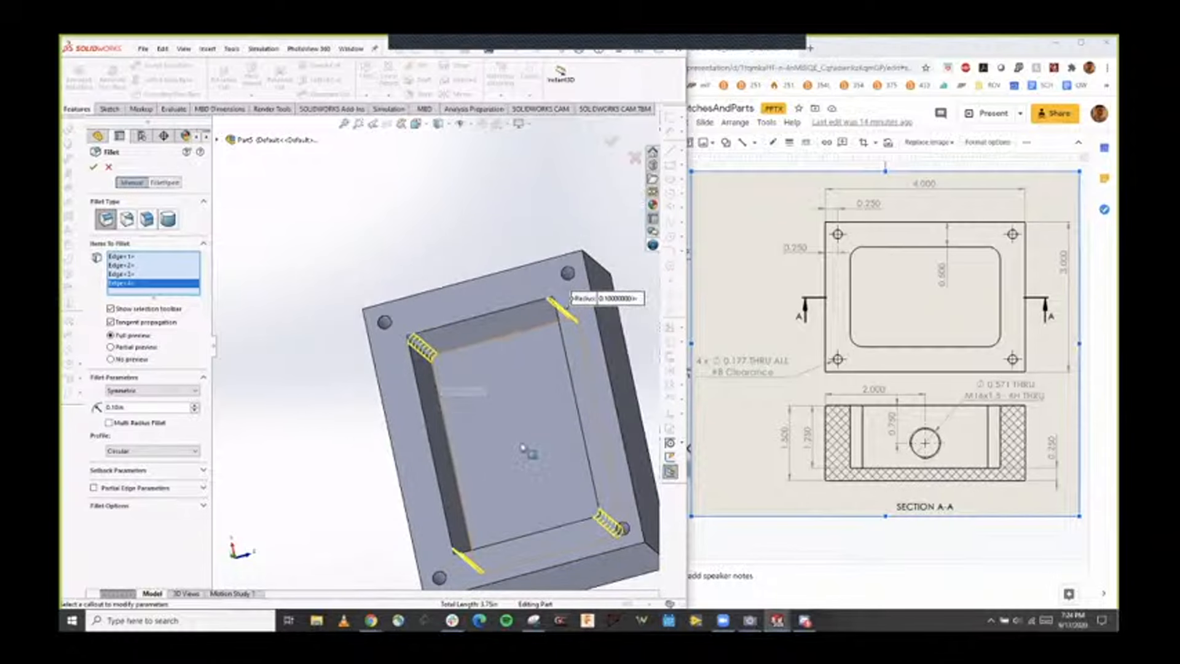
middle_click_drag(405, 335, 538, 428)
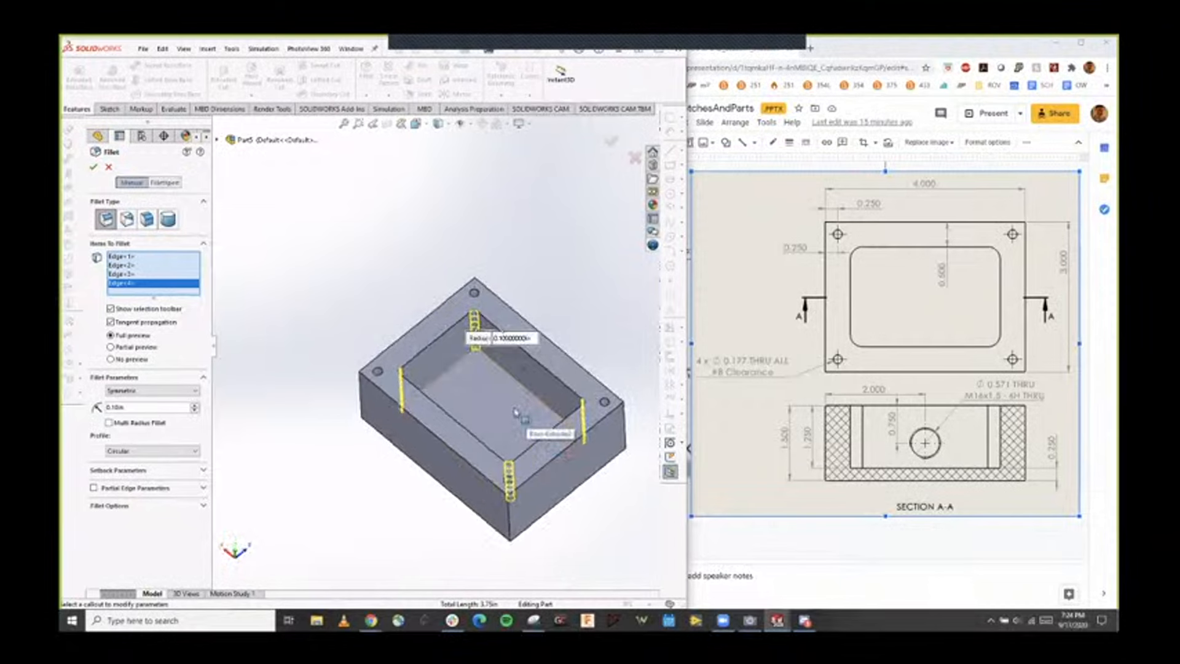
scroll(523, 372, "down", 3)
middle_click_drag(509, 372, 430, 378)
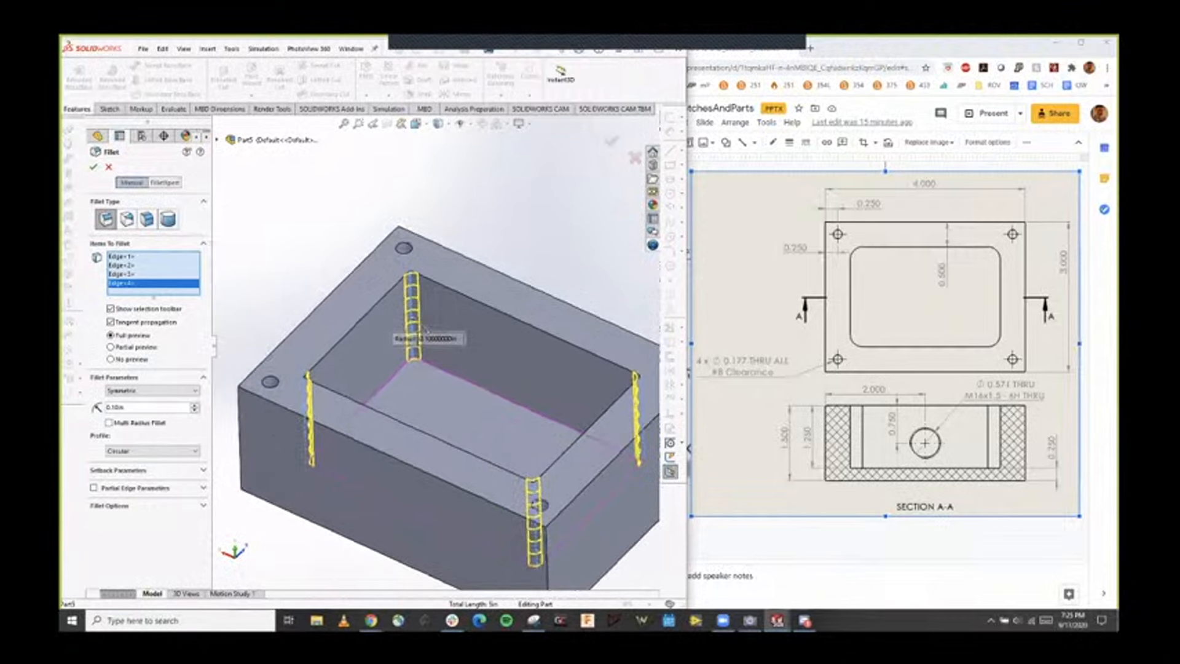
scroll(523, 396, "up", 4)
scroll(514, 375, "down", 2)
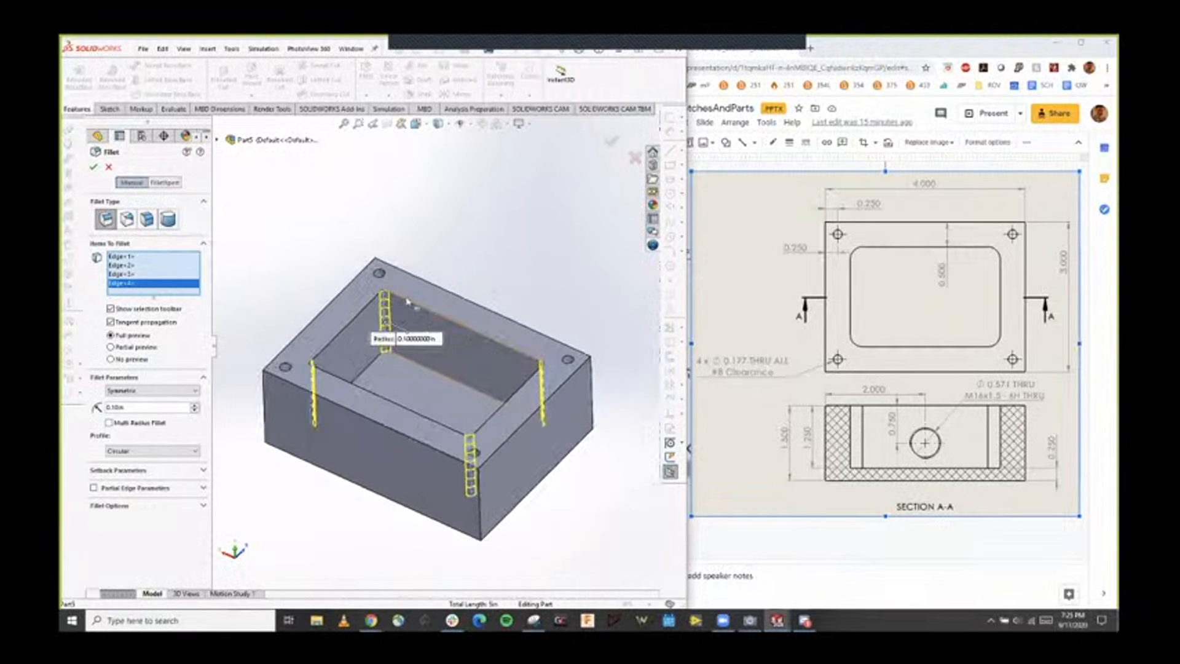
scroll(387, 306, "down", 5)
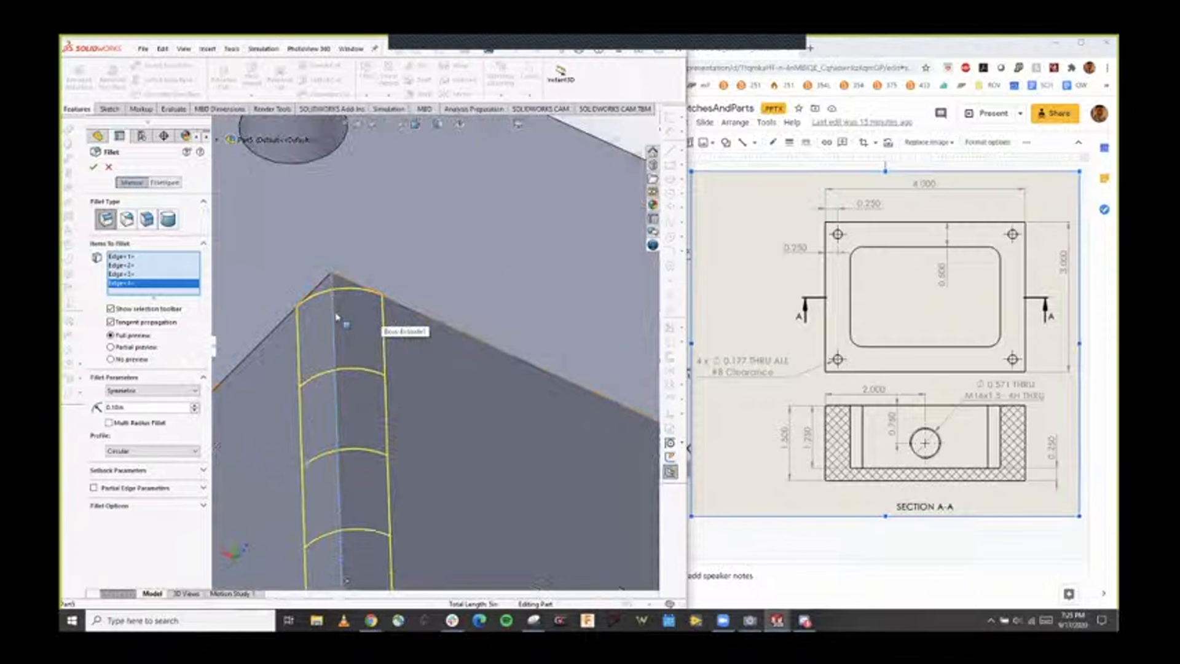
scroll(337, 316, "up", 5)
scroll(484, 455, "up", 3)
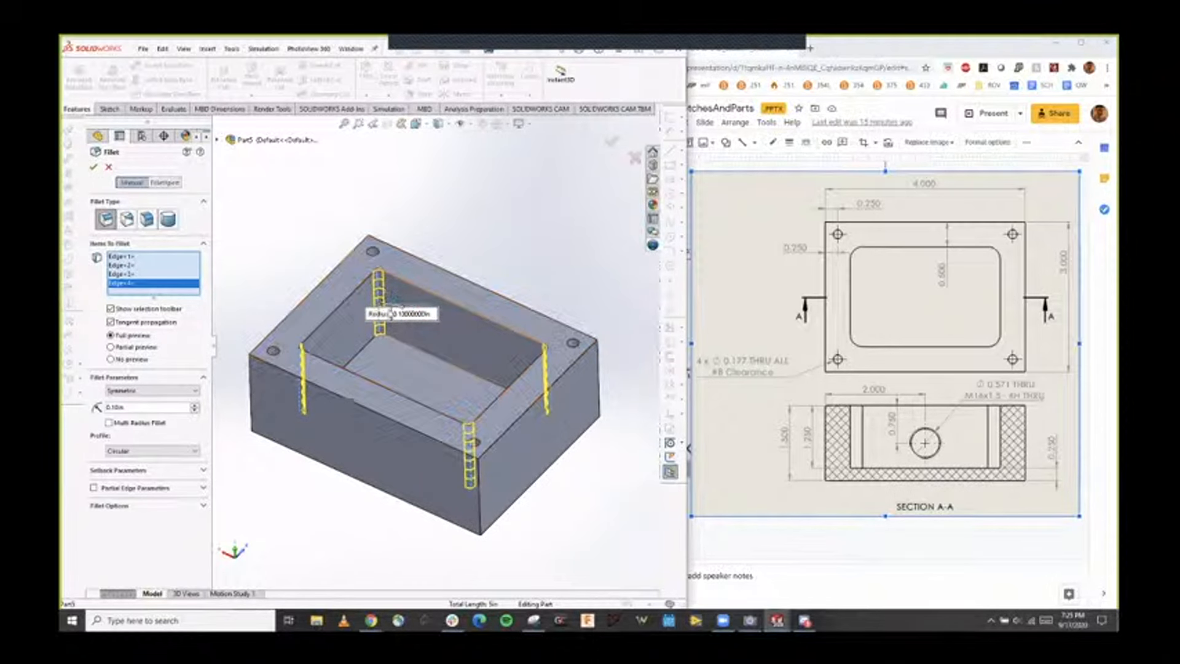
left_click_drag(378, 314, 281, 207)
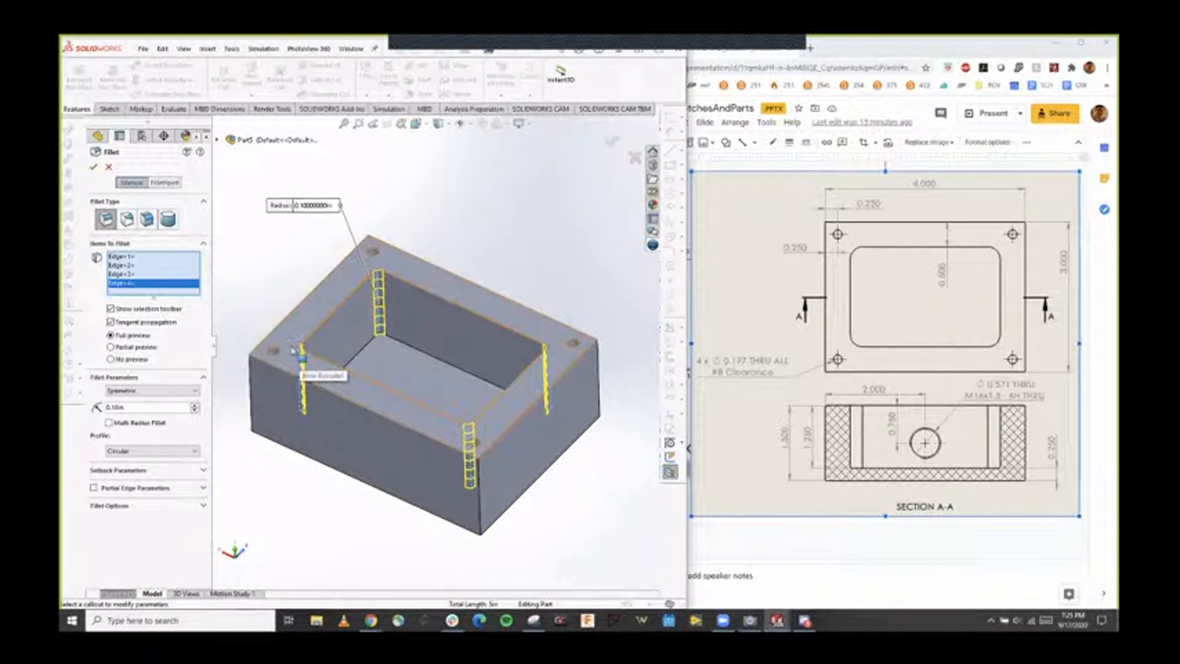
left_click(93, 169)
Start a Hole Wizard hole on the box's long outer side face using the ANSI Metric standard.
scroll(448, 362, "down", 1)
mouse_move(450, 359)
middle_mouse_down()
mouse_move(484, 339)
mouse_move(447, 364)
middle_mouse_up()
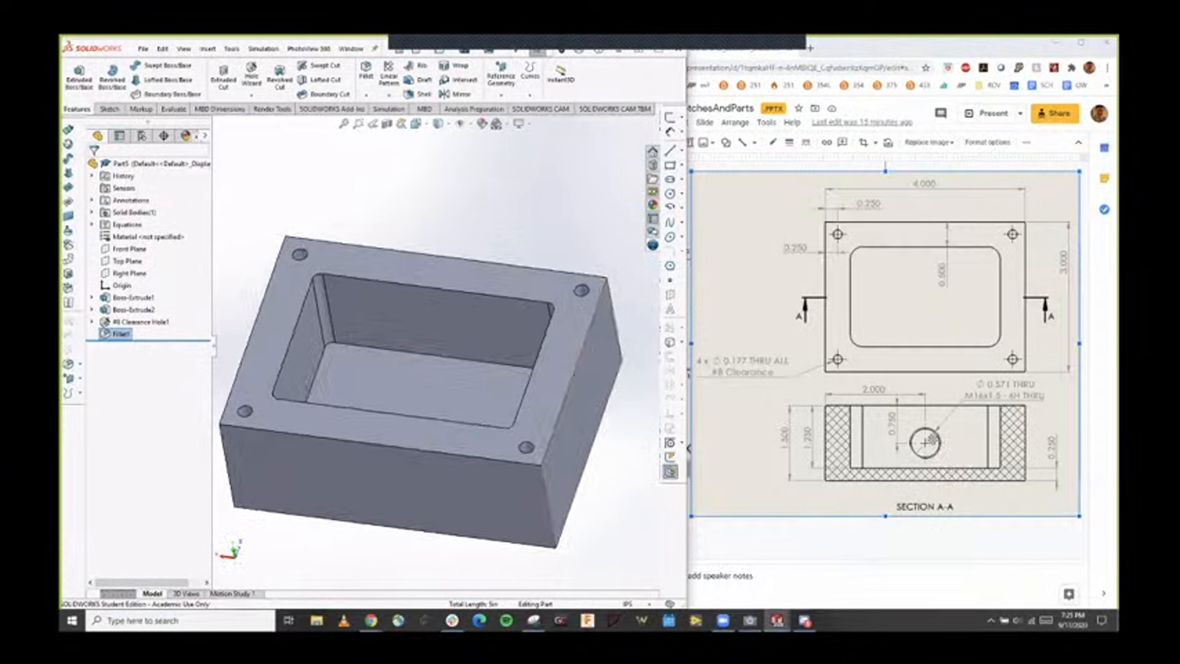
middle_click_drag(425, 463, 404, 392)
left_click(380, 407)
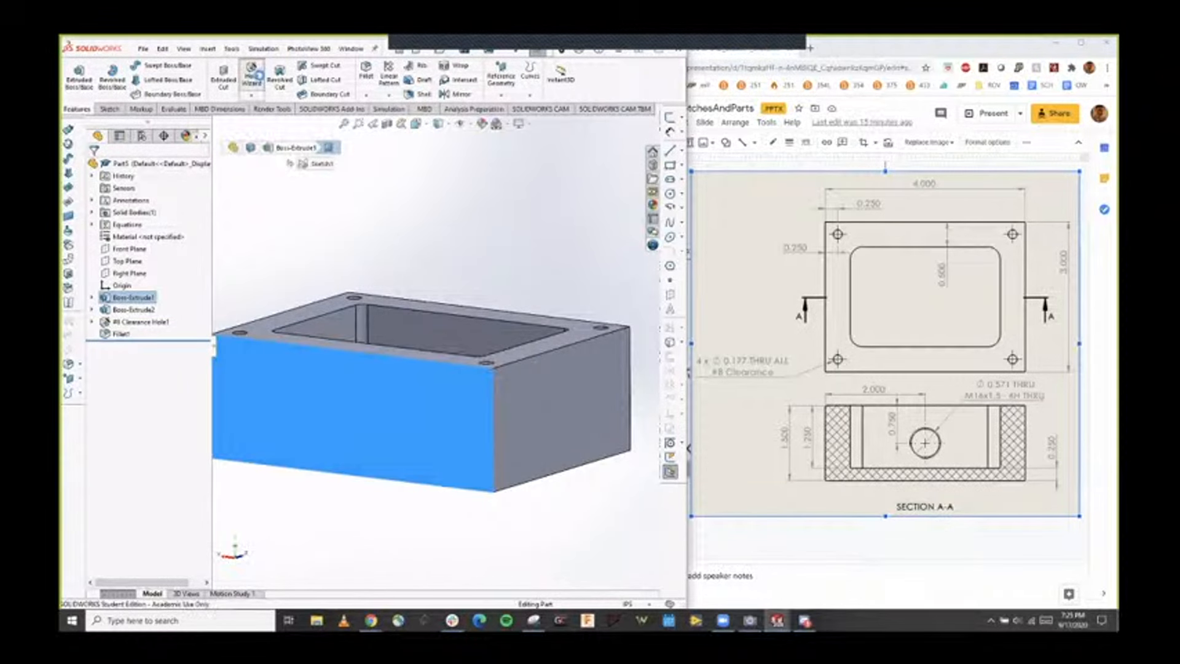
left_click(252, 74)
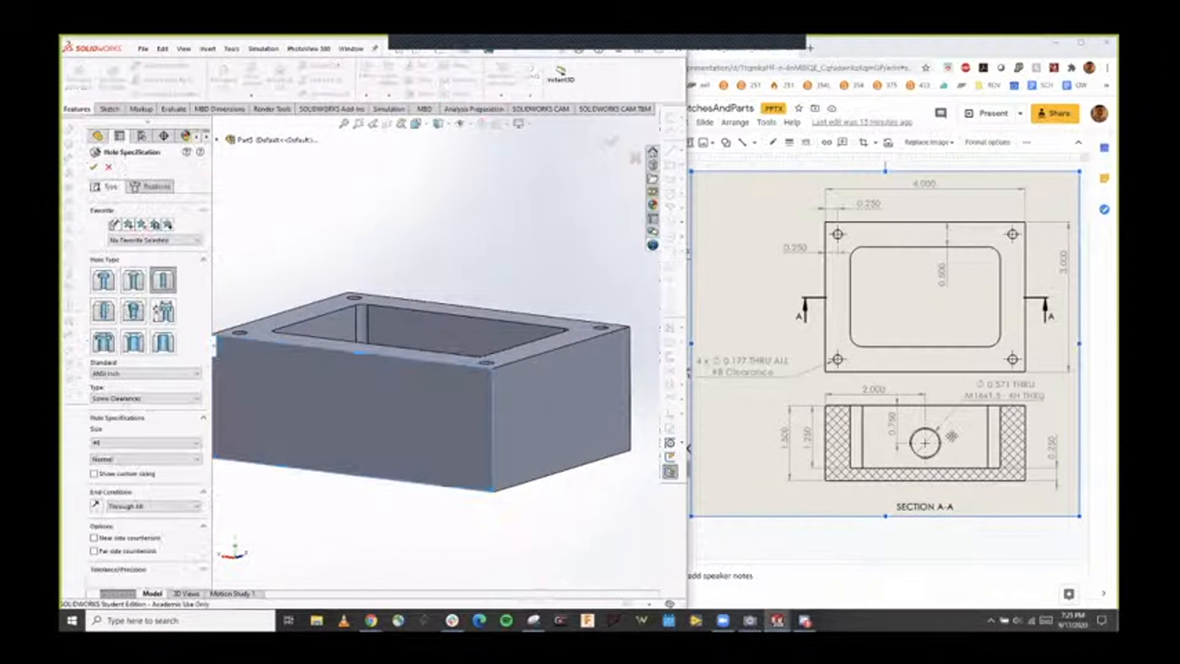
scroll(491, 440, "up", 2)
scroll(438, 417, "down", 1)
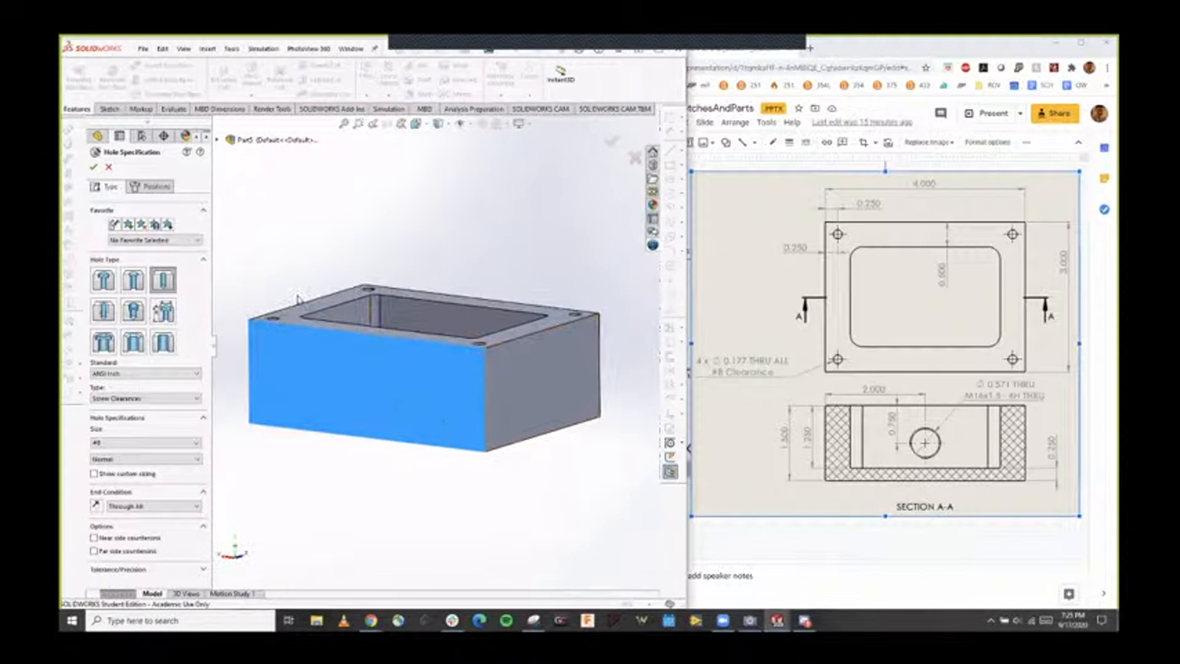
left_click(121, 375)
left_click(123, 391)
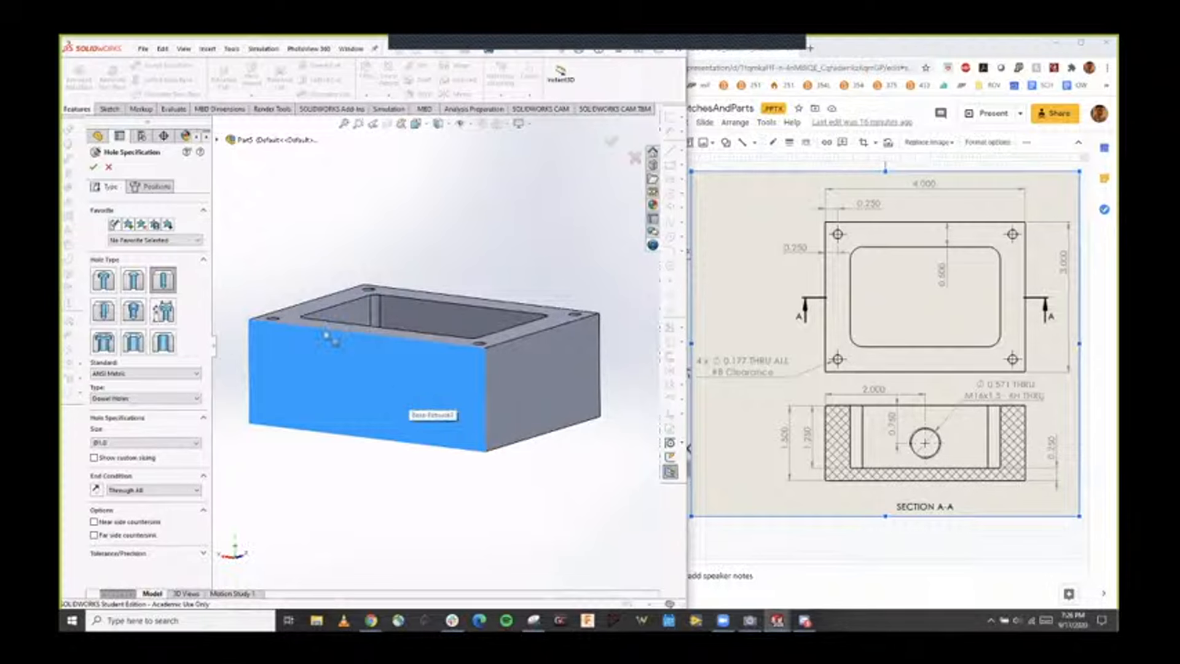
Set the hole type to Tap Drills and the size to M16x1.5.
left_click(139, 400)
left_click(139, 400)
left_click(168, 282)
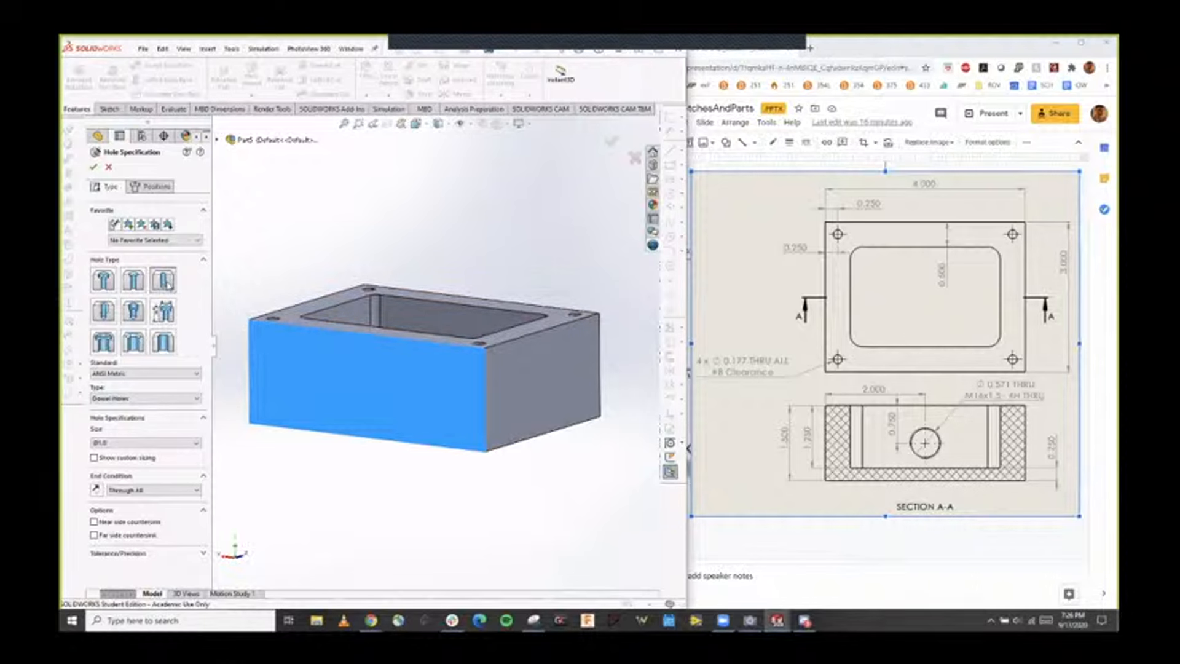
left_click(139, 400)
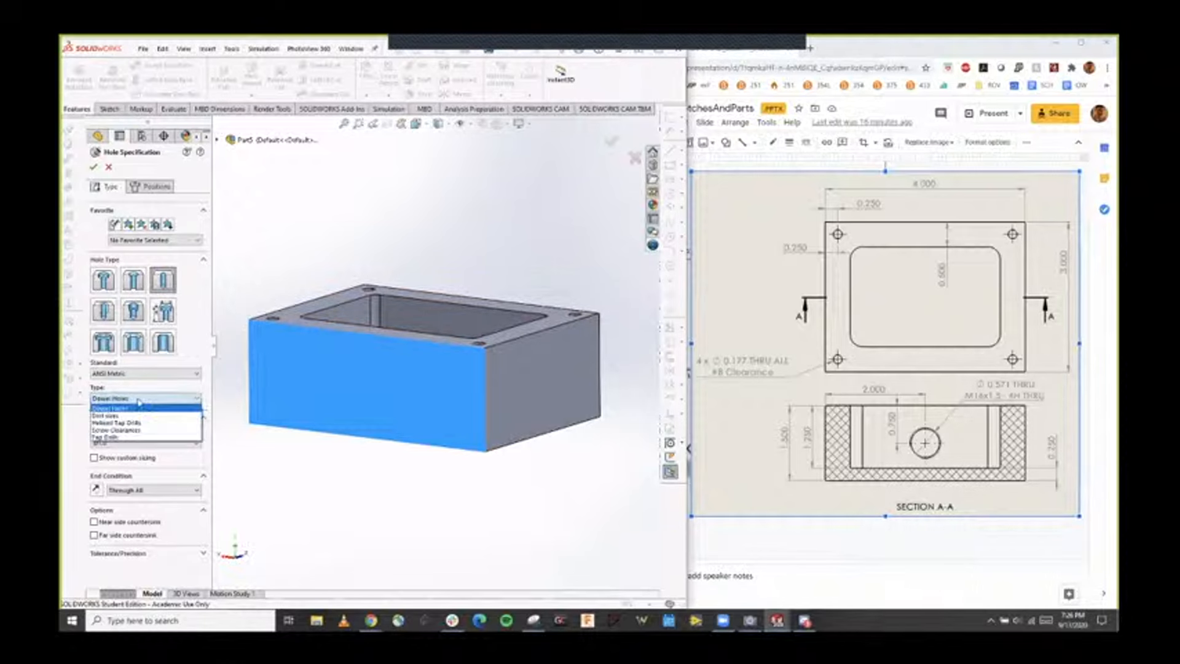
left_click(123, 437)
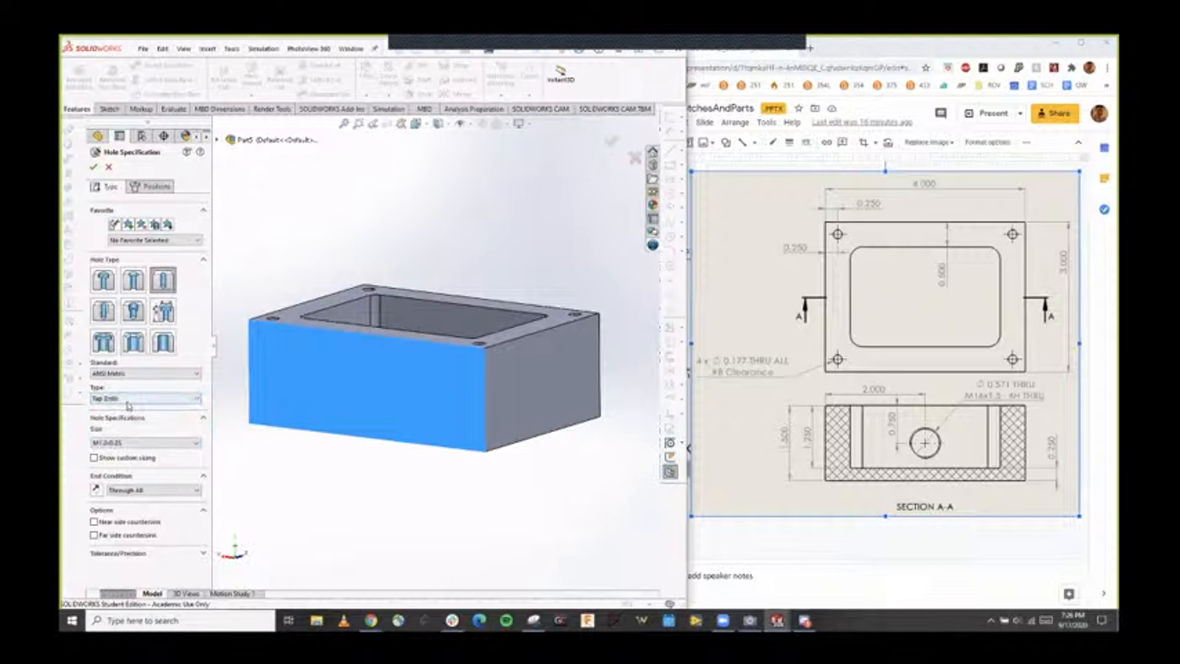
scroll(372, 376, "down", 2)
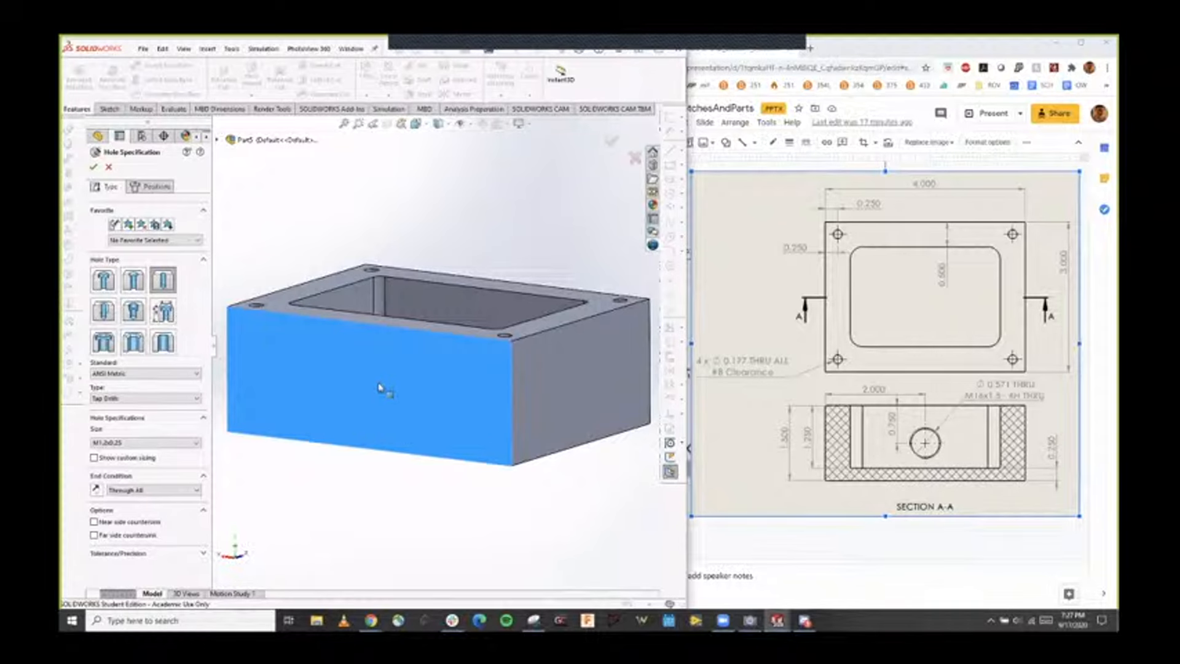
left_click(159, 443)
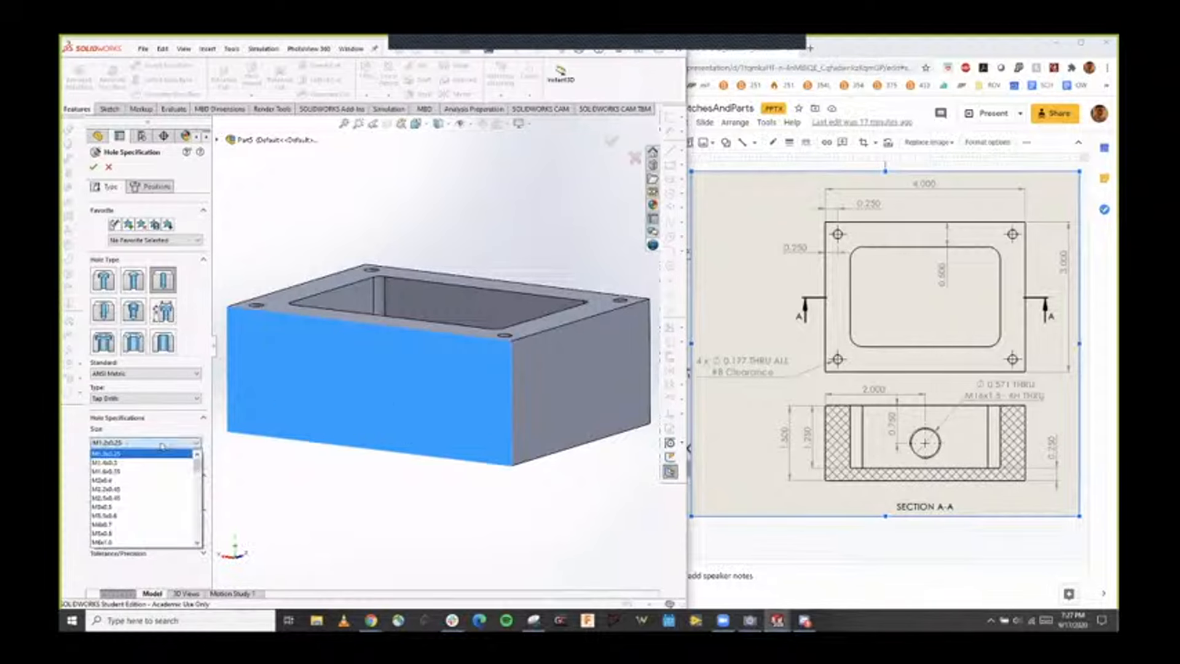
scroll(148, 492, "down", 5)
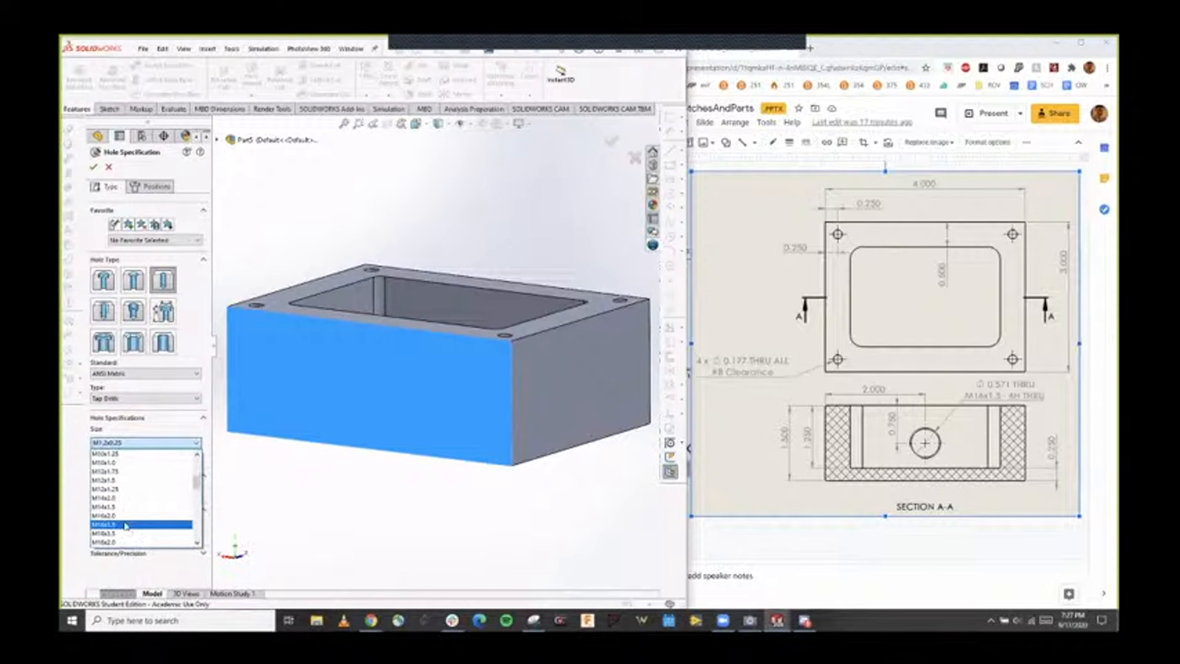
left_click(125, 525)
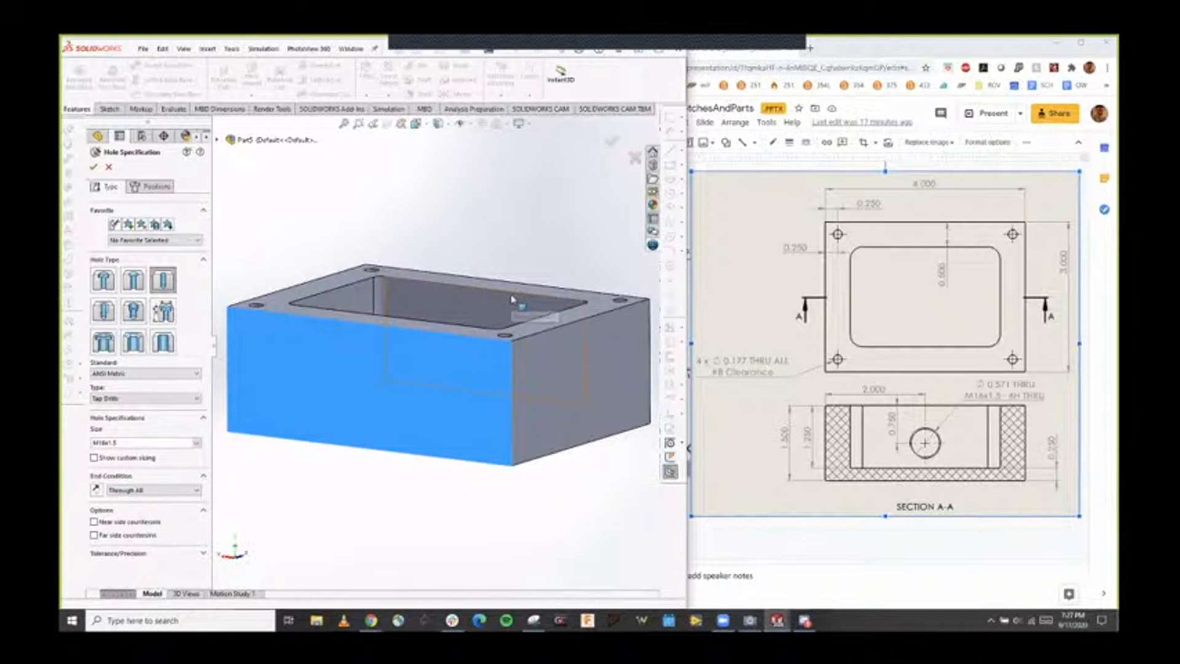
Try a Blind end condition for the hole with a depth of 0.571 in.
mouse_move(486, 320)
middle_mouse_down()
mouse_move(501, 263)
mouse_move(475, 337)
middle_mouse_up()
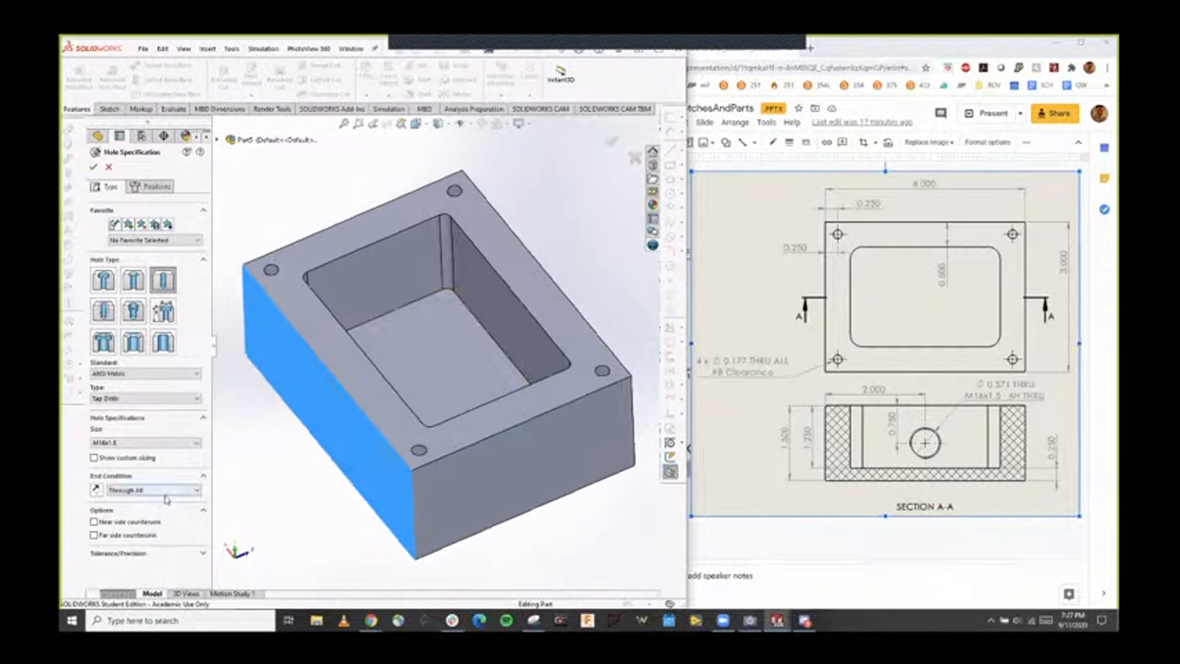
left_click(151, 490)
left_click(151, 500)
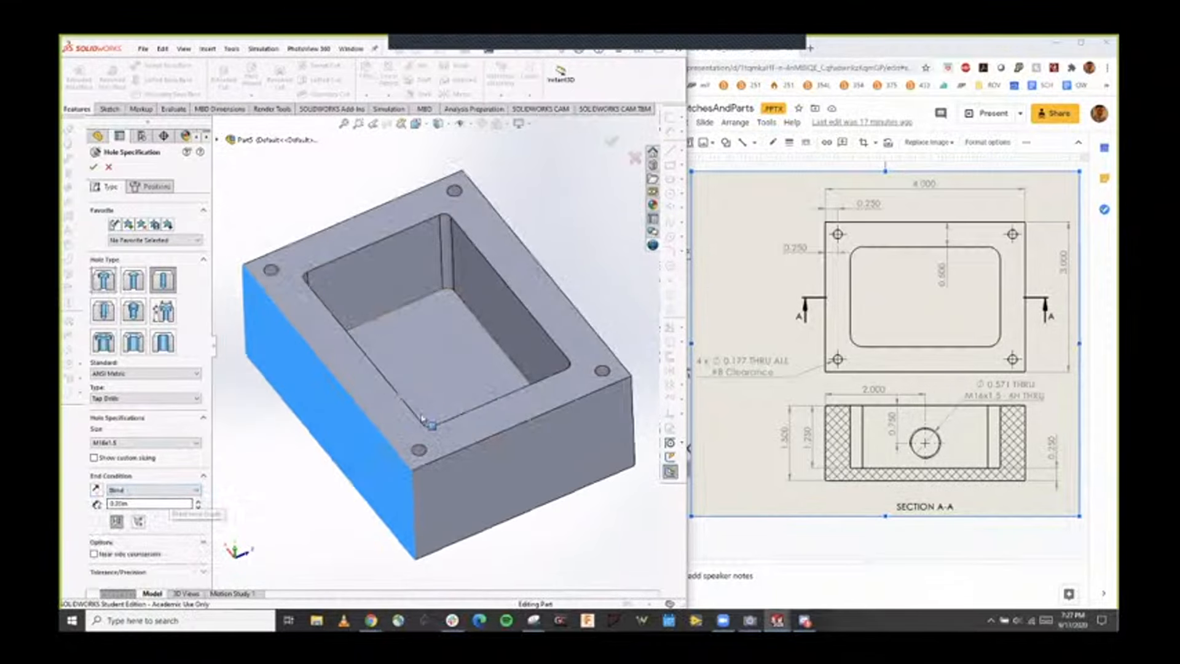
middle_click_drag(430, 381, 342, 426)
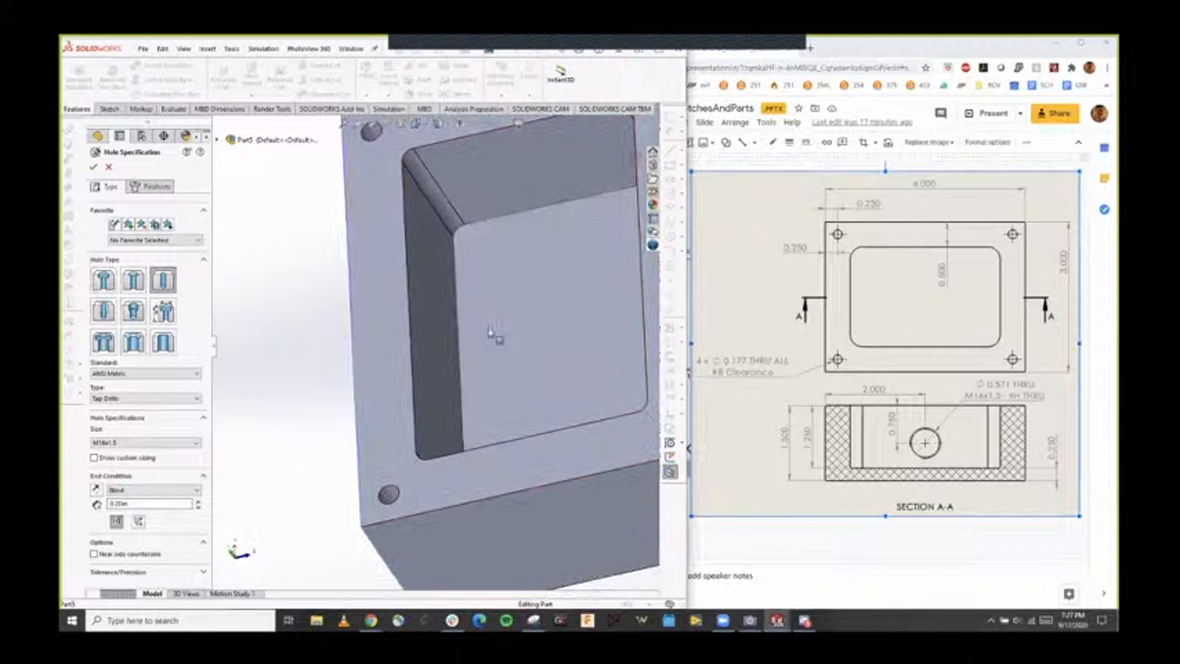
left_click_drag(142, 504, 121, 505)
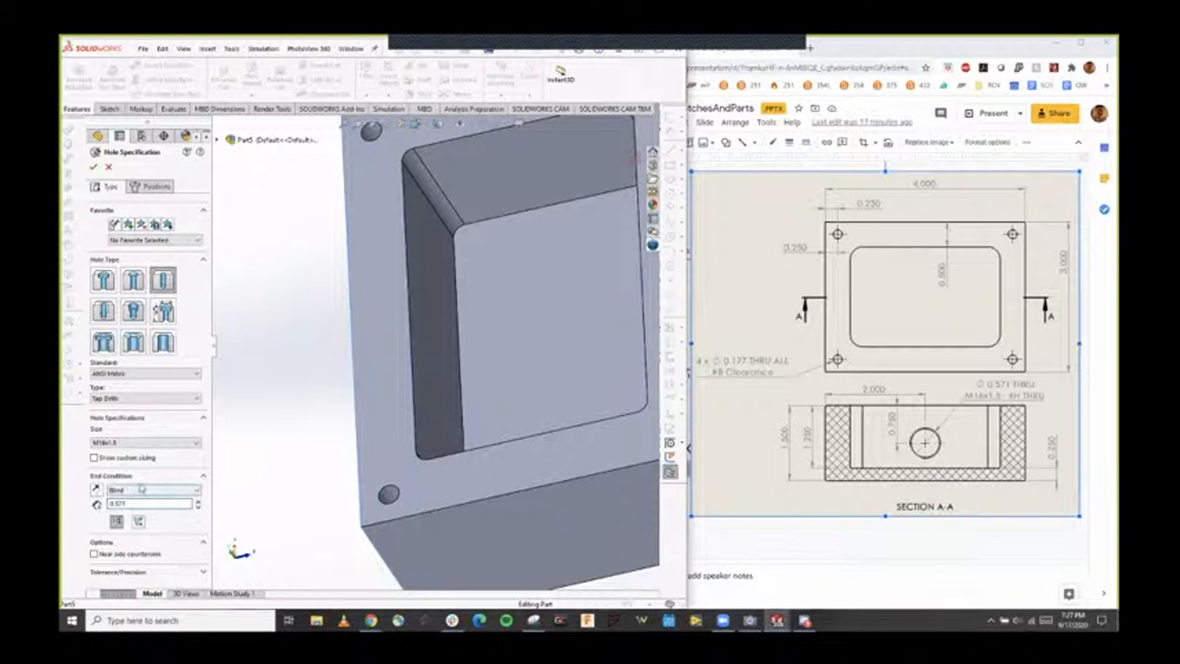
Try the Up To Surface end condition, ending the hole at the pocket wall nearest the selected side face.
left_click(131, 491)
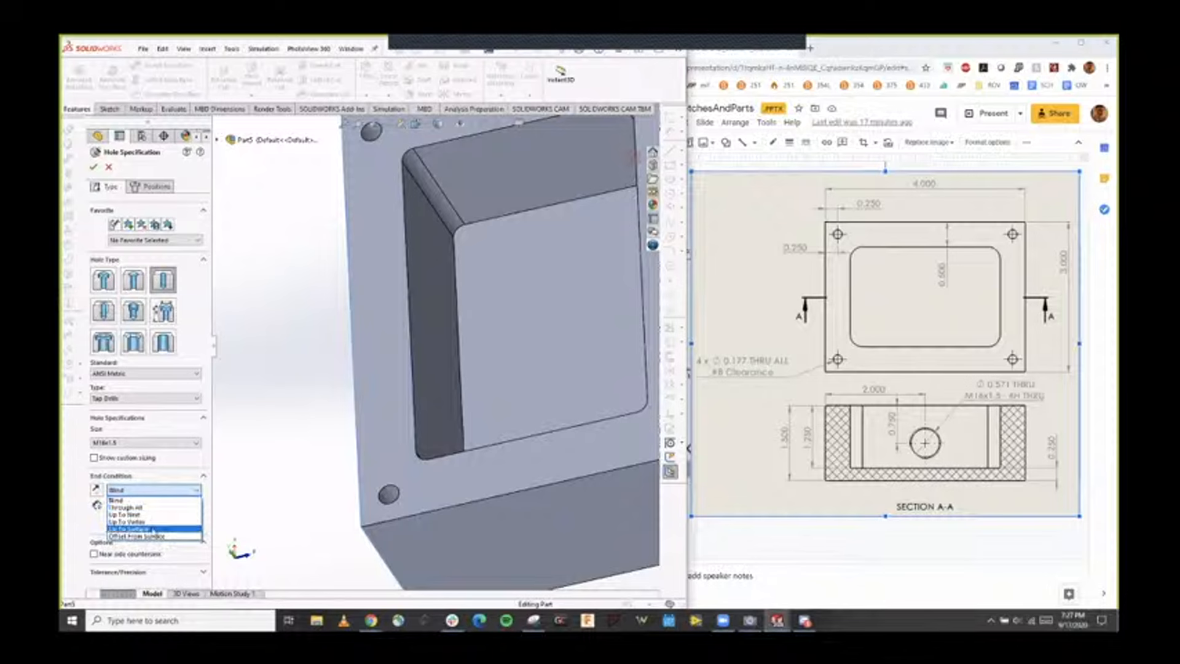
left_click(153, 530)
left_click(425, 377)
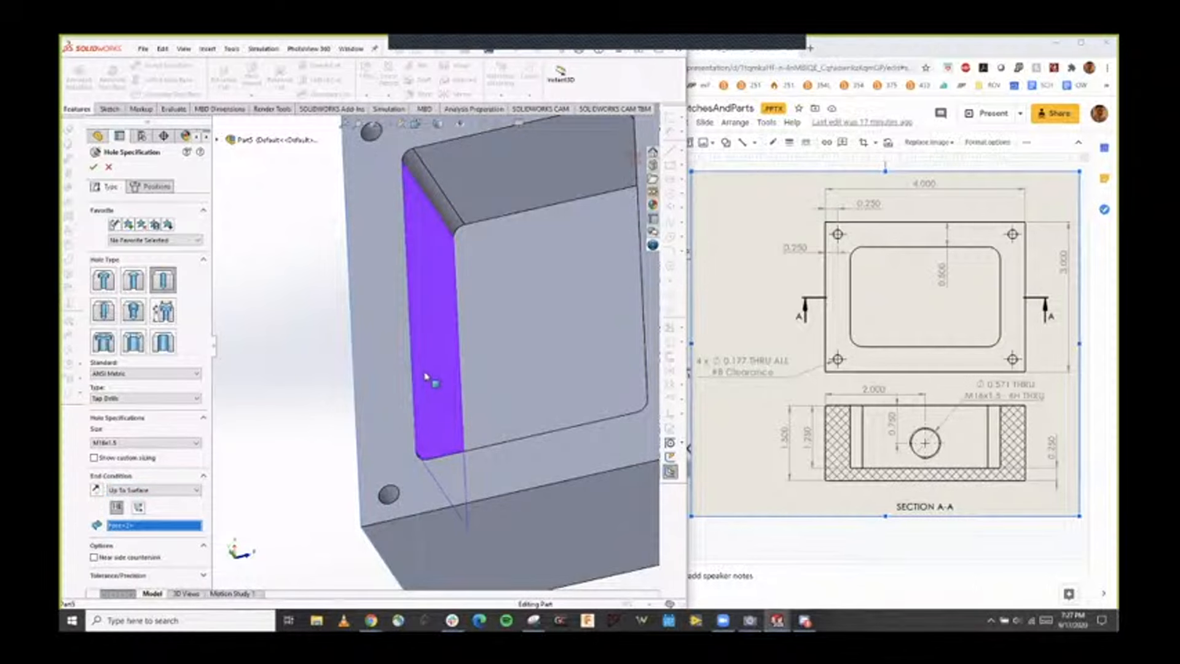
middle_click_drag(430, 381, 407, 339)
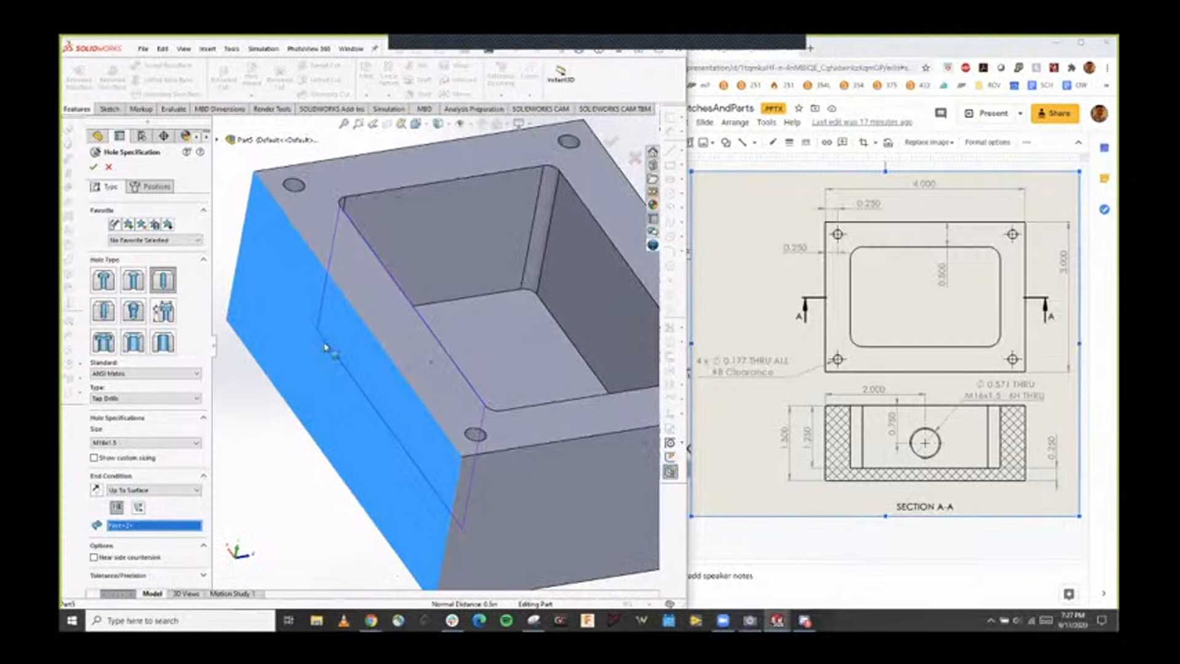
Switch the hole's end condition to Up To Next and inspect the wall it would cut through.
left_click(184, 491)
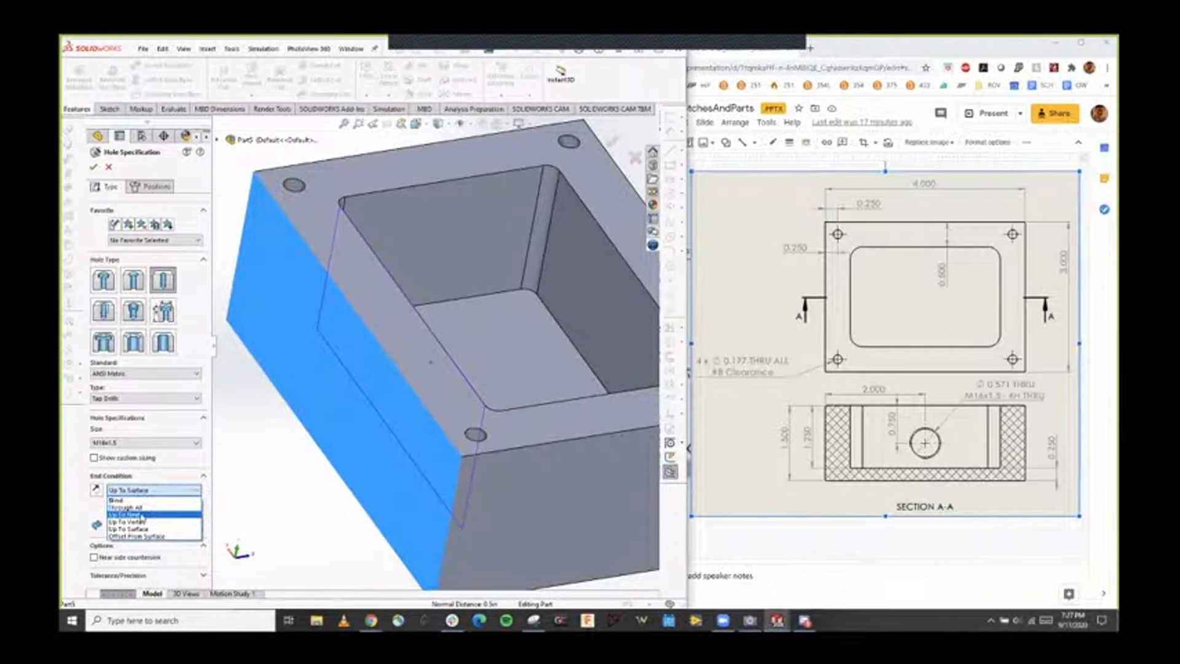
left_click(142, 516)
scroll(424, 357, "down", 6)
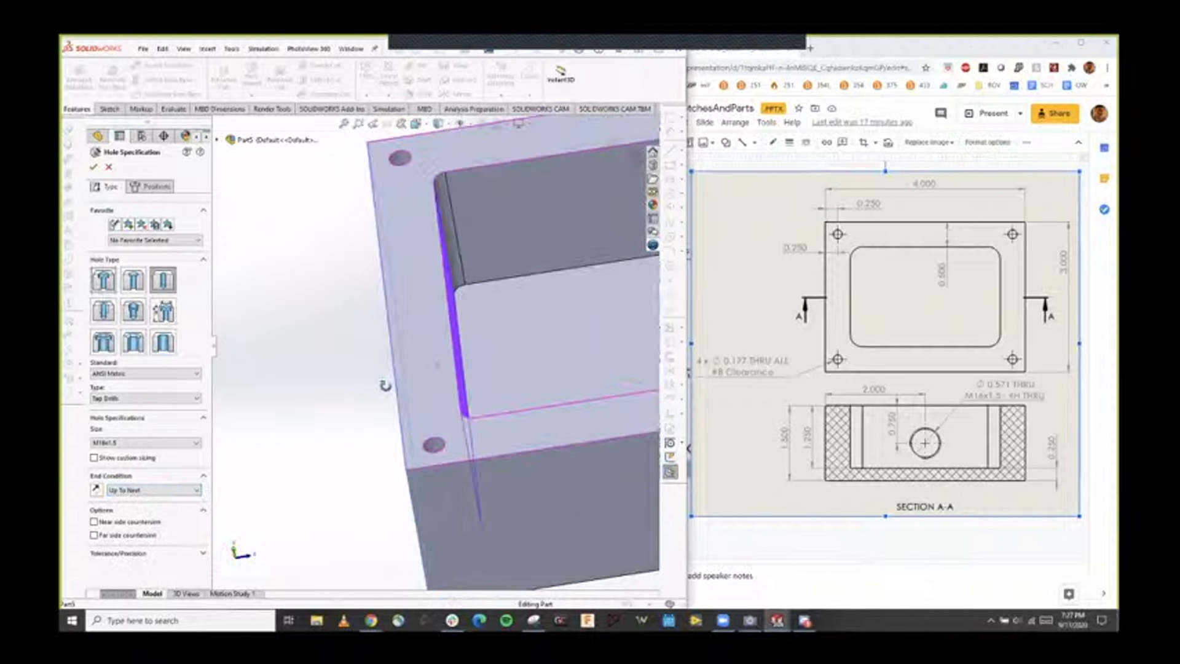
middle_click_drag(428, 373, 442, 367)
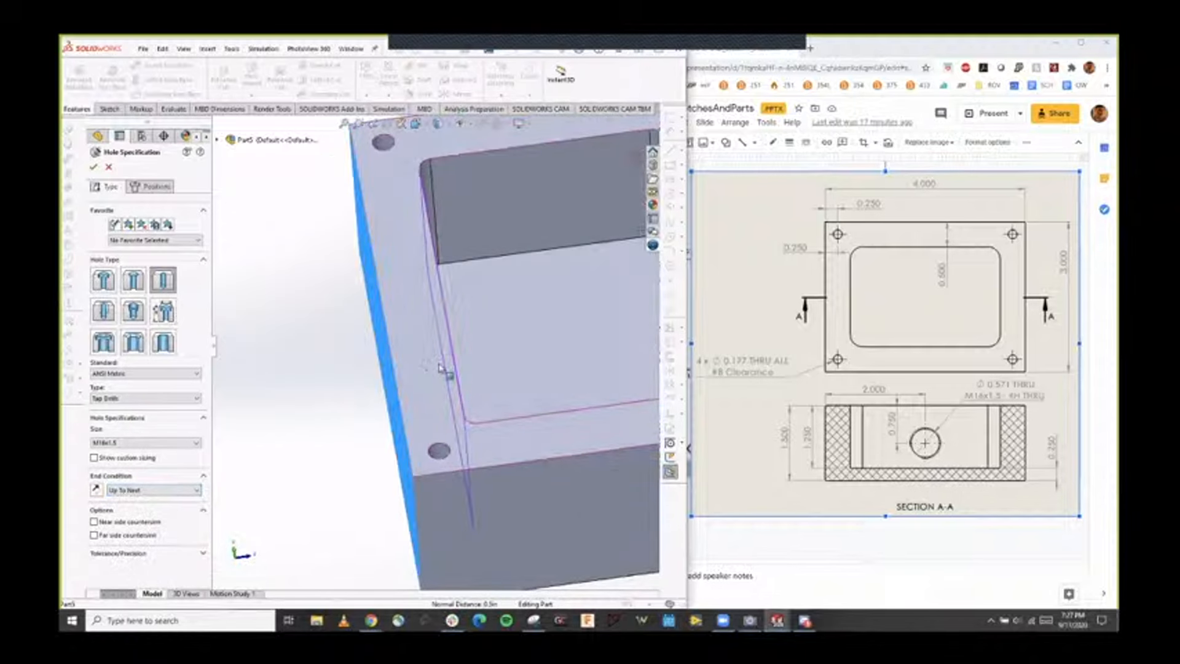
Try Up To Surface again, choosing the pocket's far inner wall and the opposite outer side face as end surfaces.
left_click(165, 491)
left_click(137, 529)
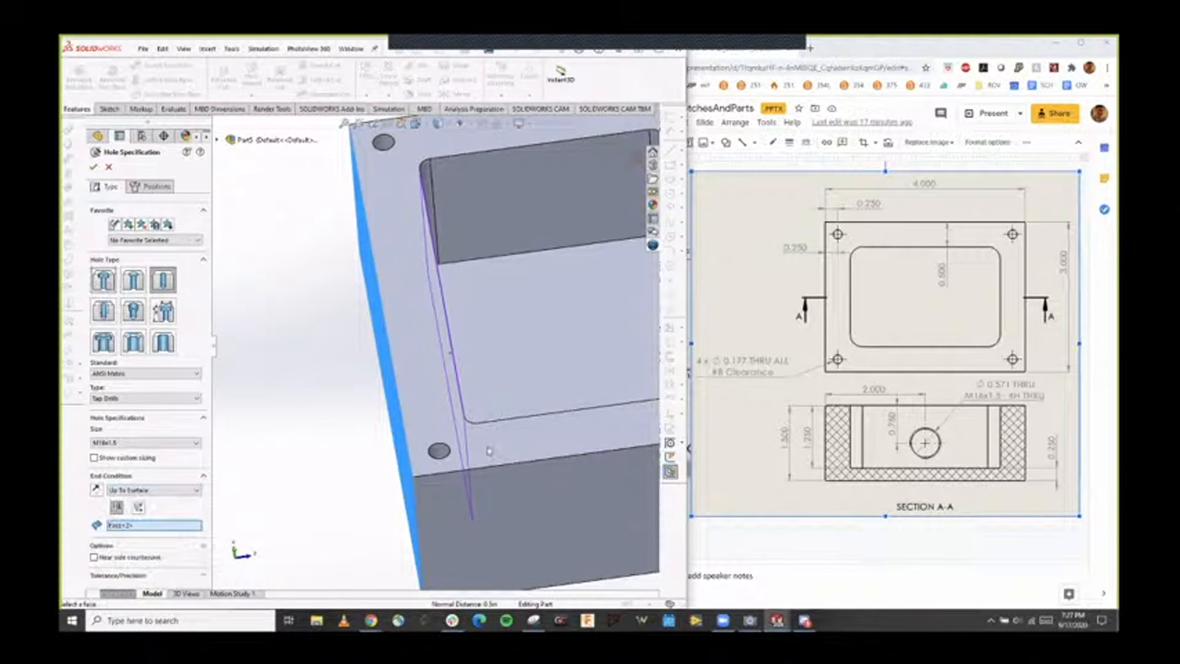
scroll(527, 306, "up", 5)
scroll(528, 305, "down", 3)
middle_click_drag(529, 306, 563, 303)
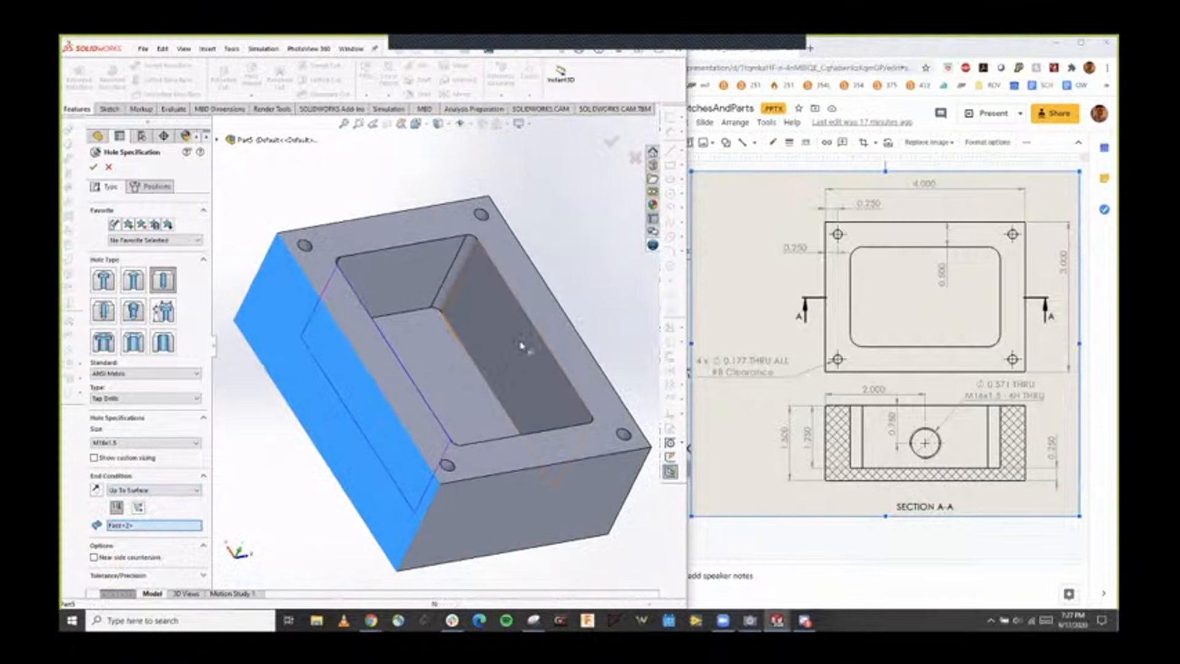
left_click(527, 345)
middle_click_drag(528, 345, 581, 360)
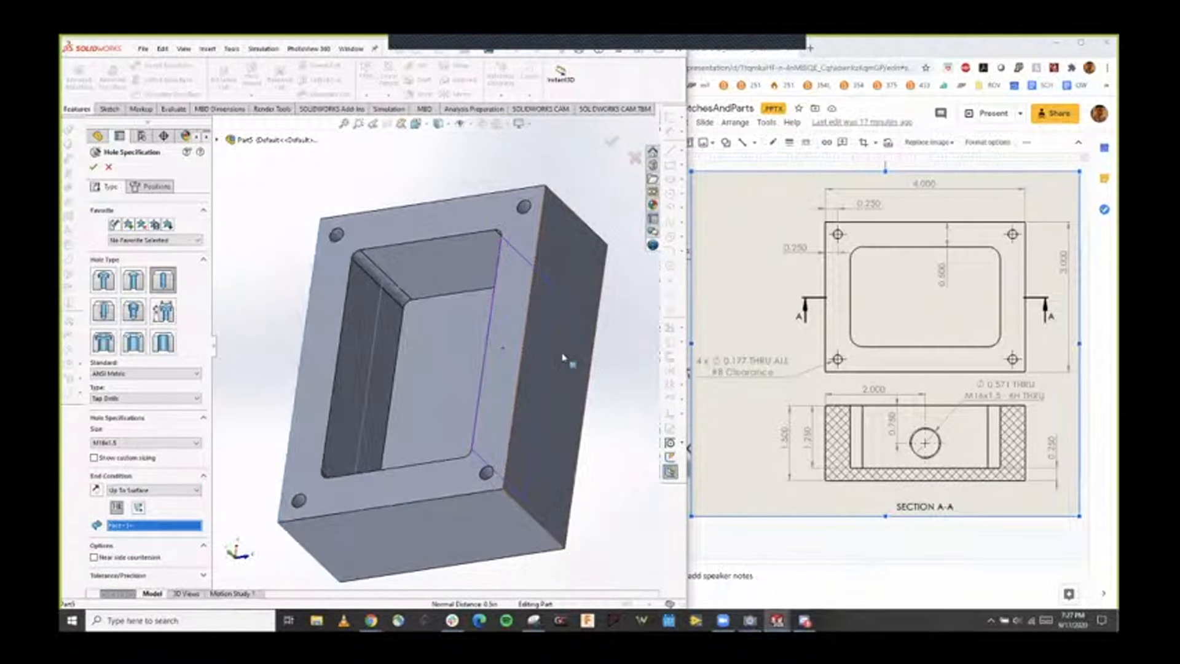
left_click(563, 358)
Set the hole's end condition to Up To Next and begin defining the hole position.
left_click(179, 490)
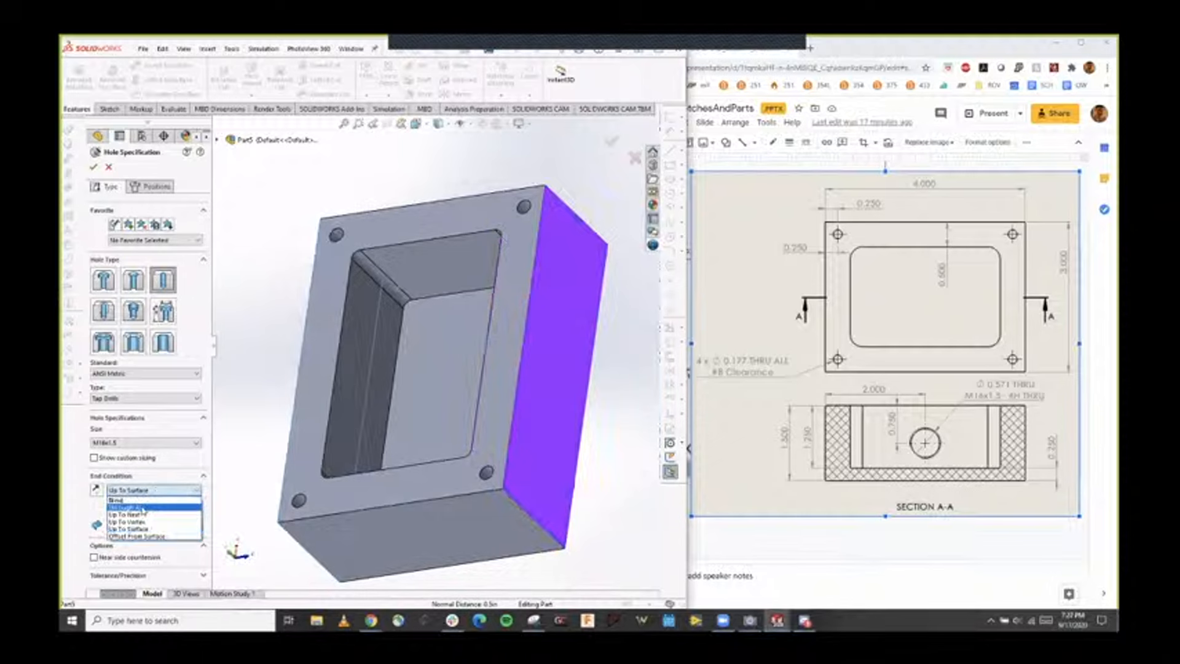
left_click(136, 511)
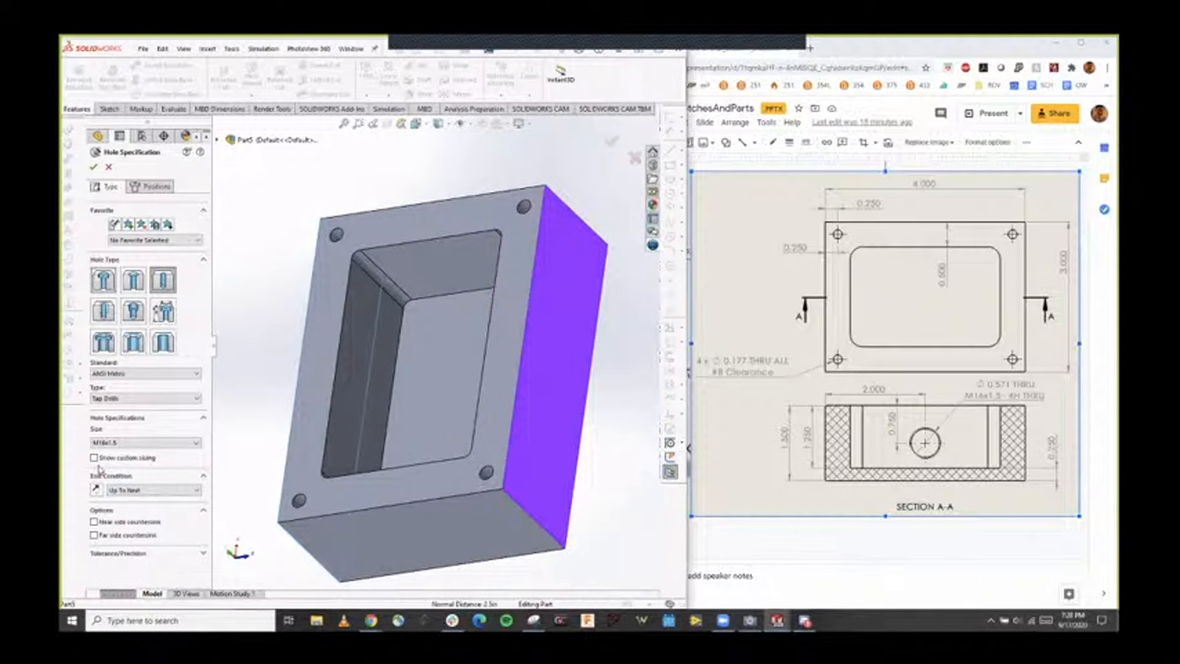
left_click(151, 186)
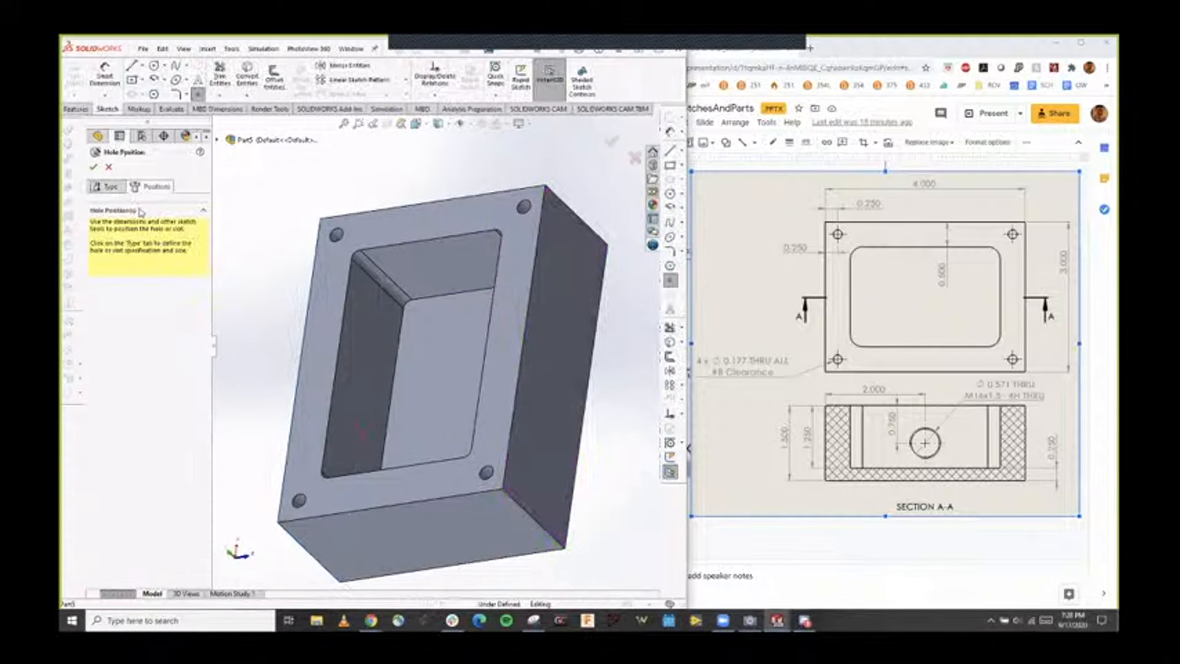
Place the hole center on the box's long outer side face and dimension it 2 in from the face's left vertical edge.
mouse_move(246, 320)
middle_mouse_down()
mouse_move(278, 285)
mouse_move(533, 242)
middle_mouse_up()
middle_click_drag(483, 324, 372, 311)
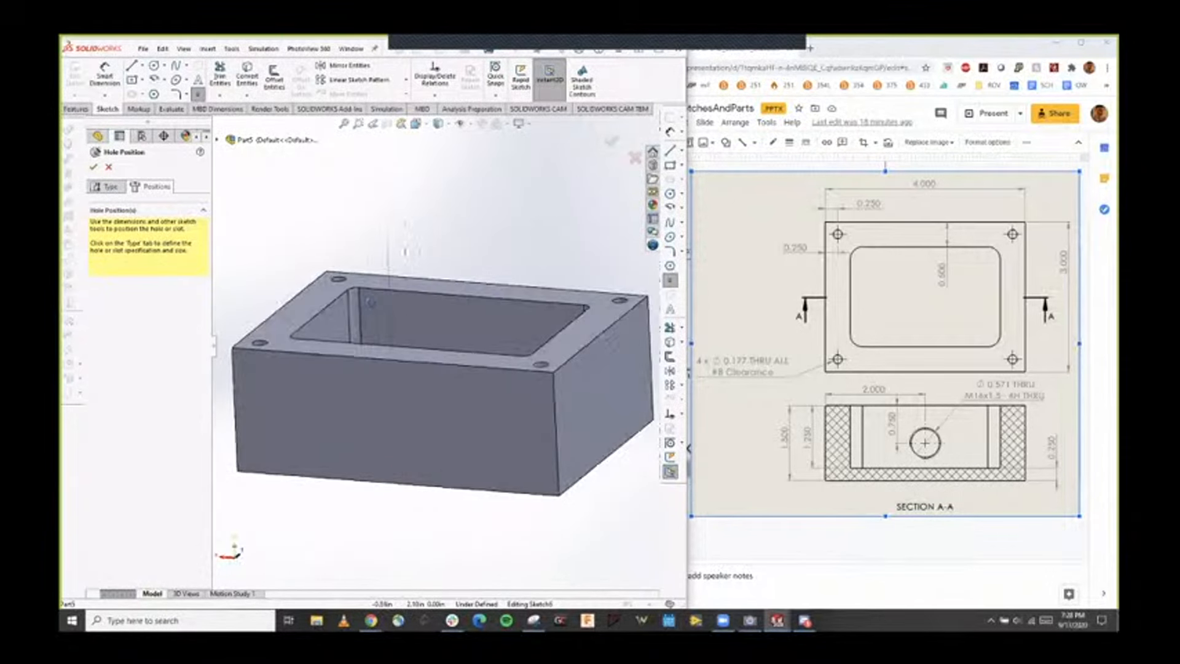
left_click(385, 416)
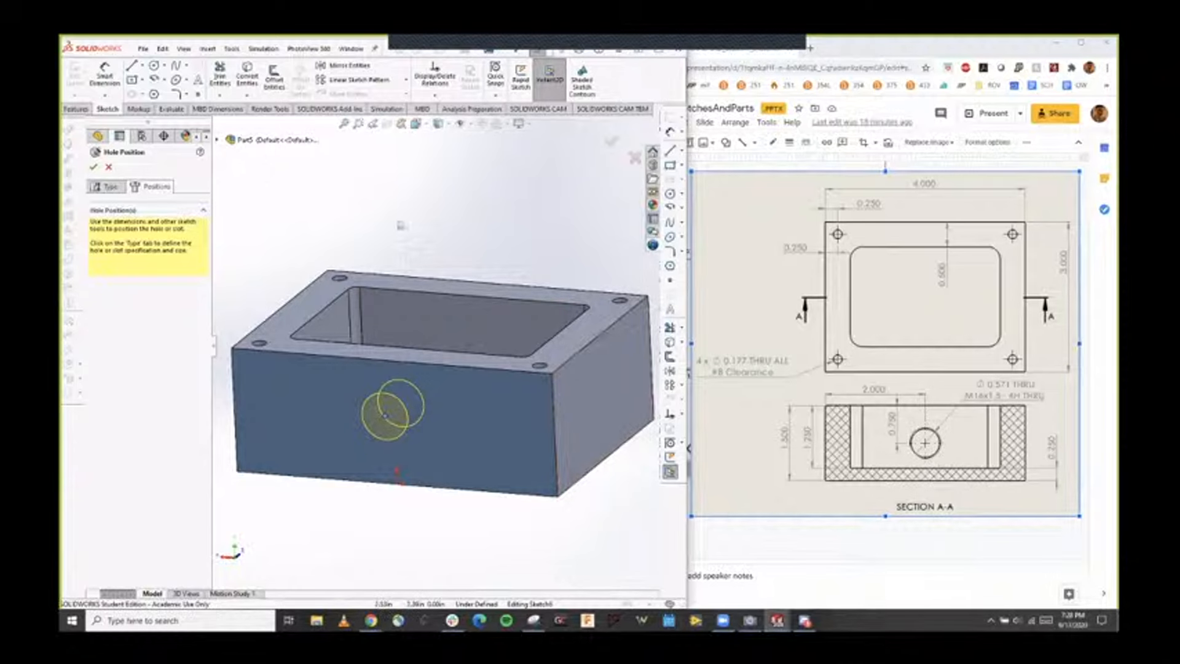
left_click(107, 80)
left_click(386, 418)
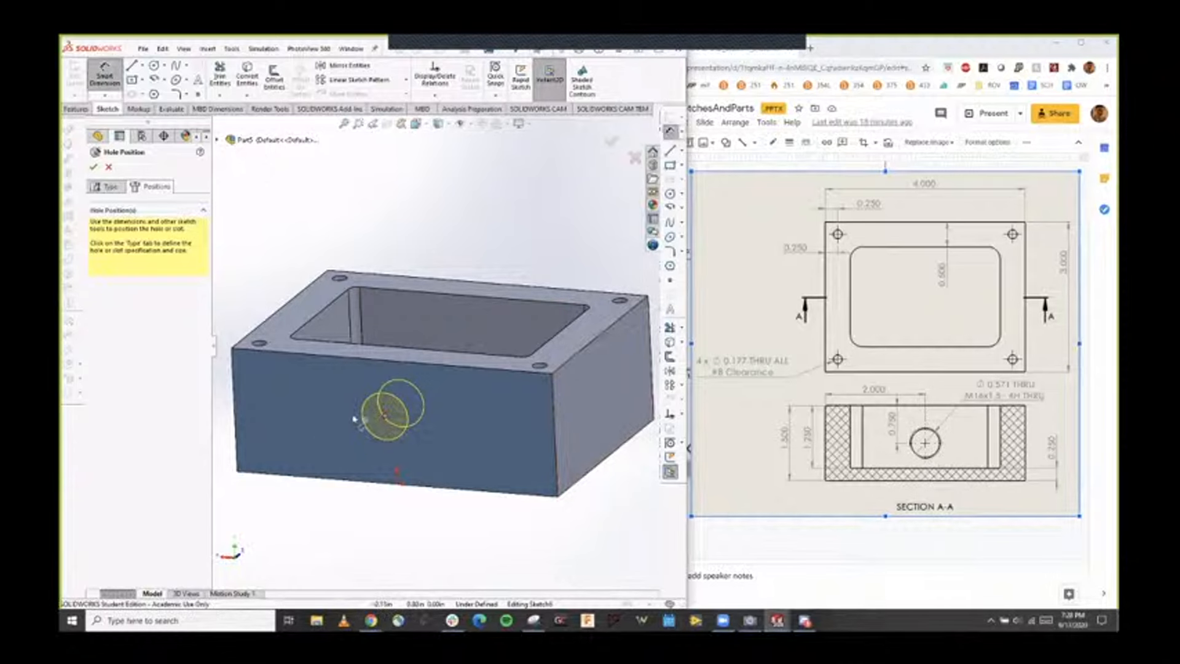
left_click(234, 413)
left_click(303, 266)
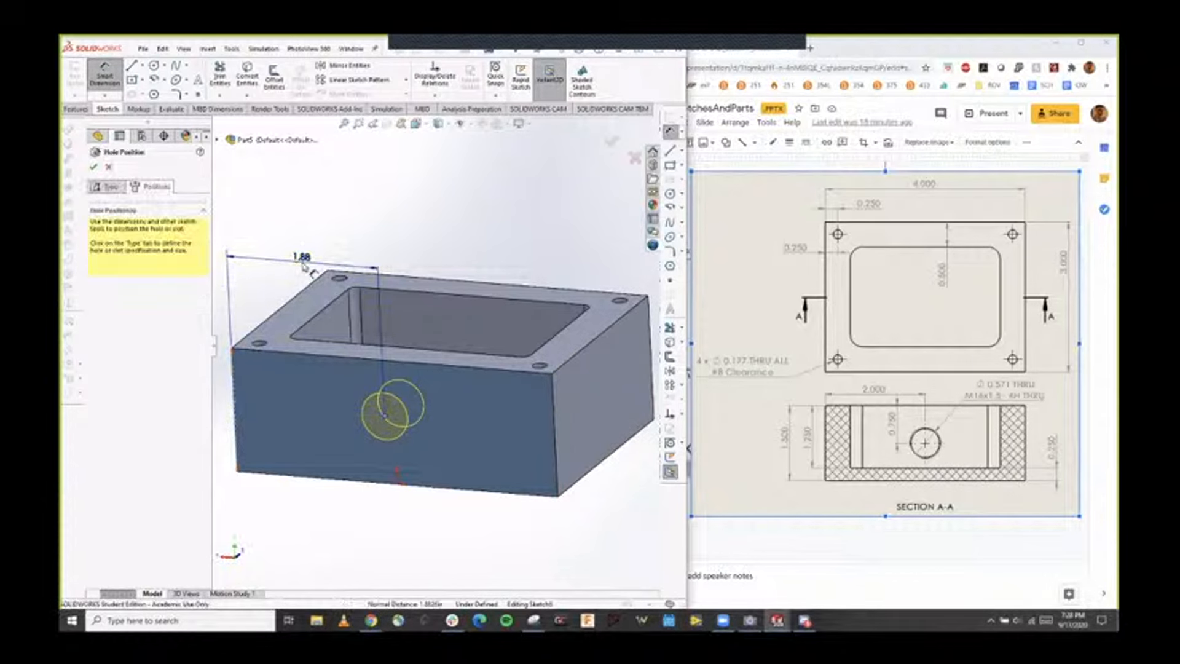
type("2")
key("Return")
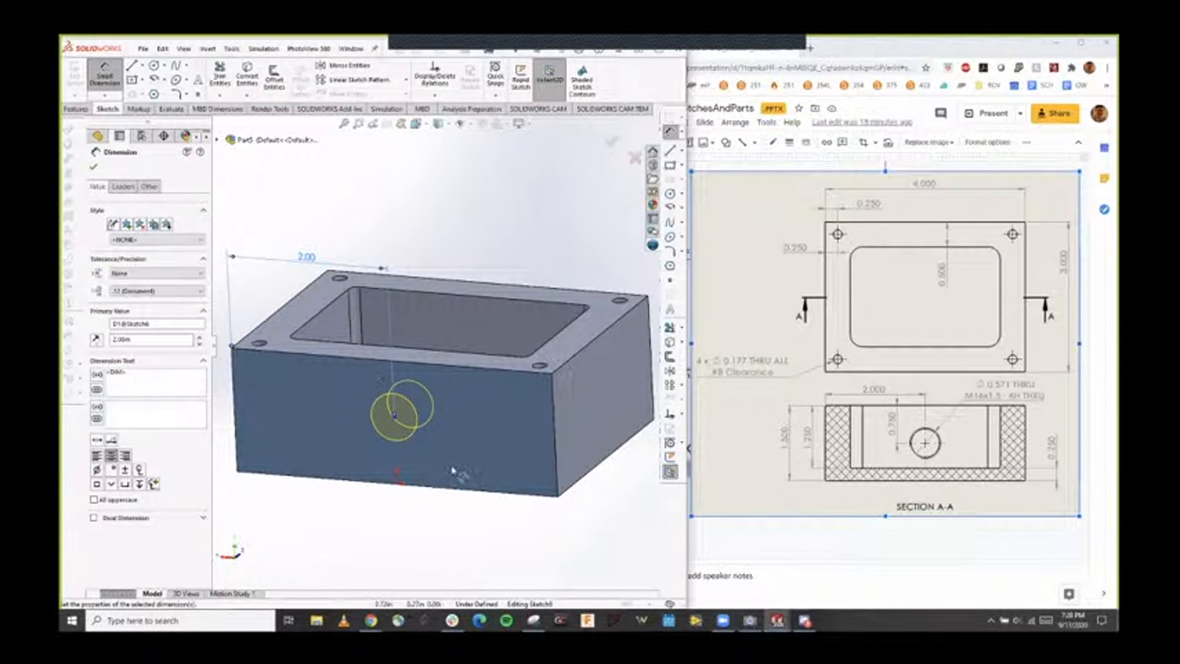
Dimension the hole center 0.75 in below the top edge of the side face.
left_click(395, 416)
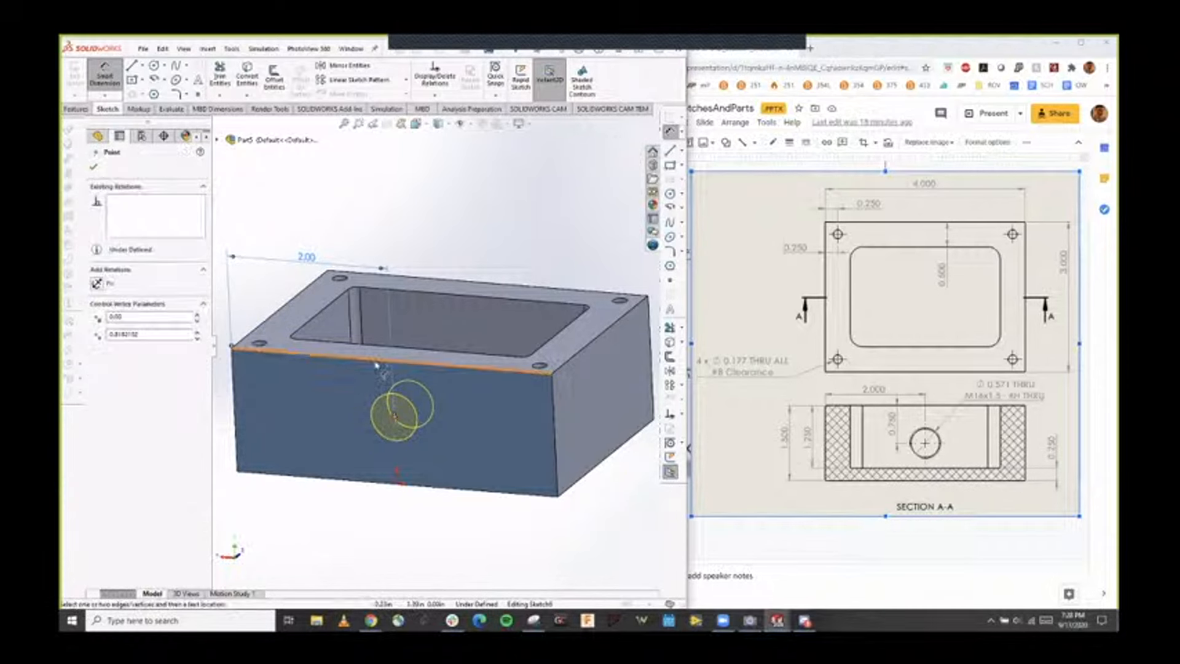
left_click(375, 361)
left_click(258, 303)
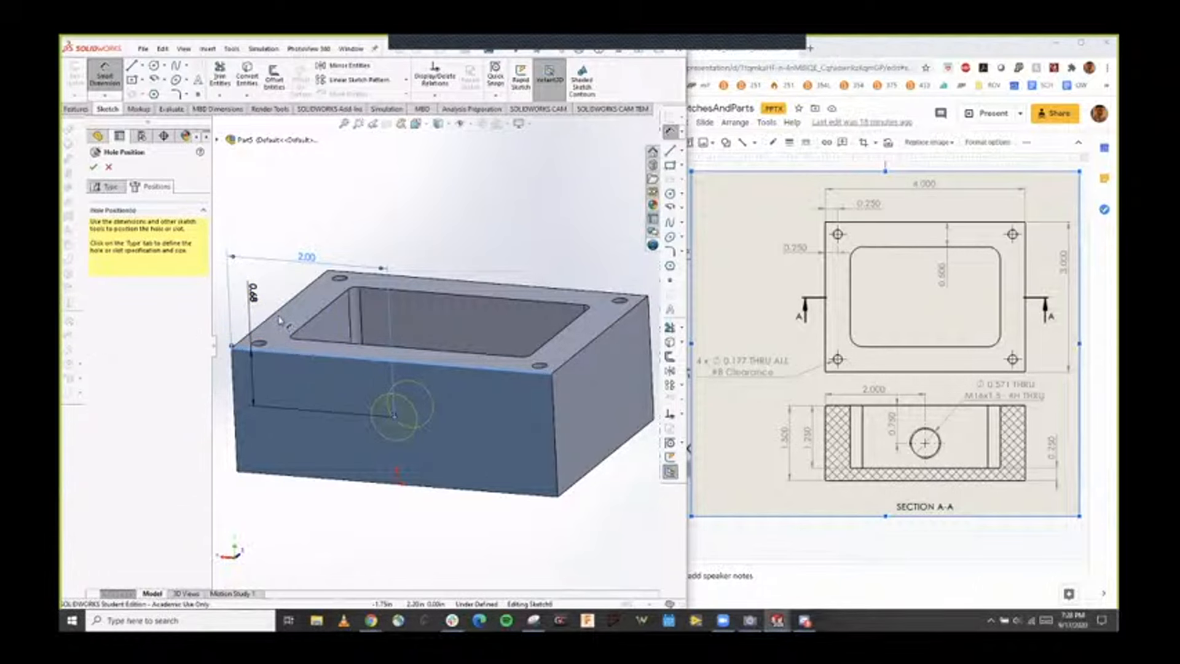
type(".75")
key("Return")
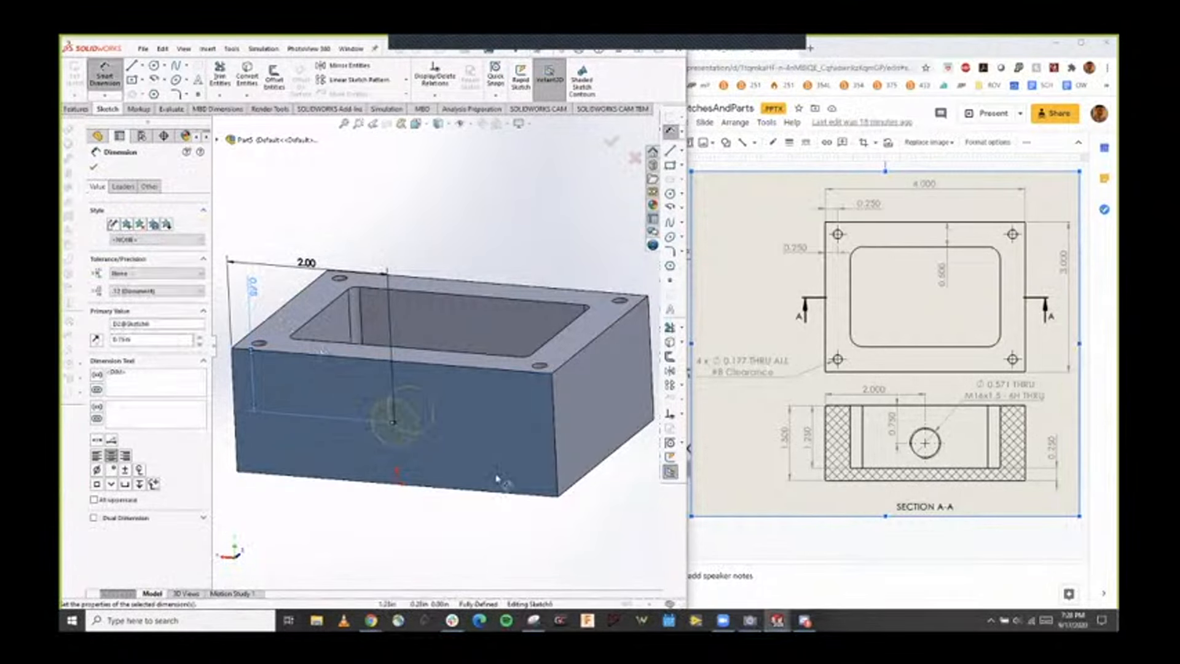
Reposition the 0.75 in dimension beside the face's left edge and finish the M16x1.5 tap drill hole.
middle_click_drag(457, 494, 405, 375)
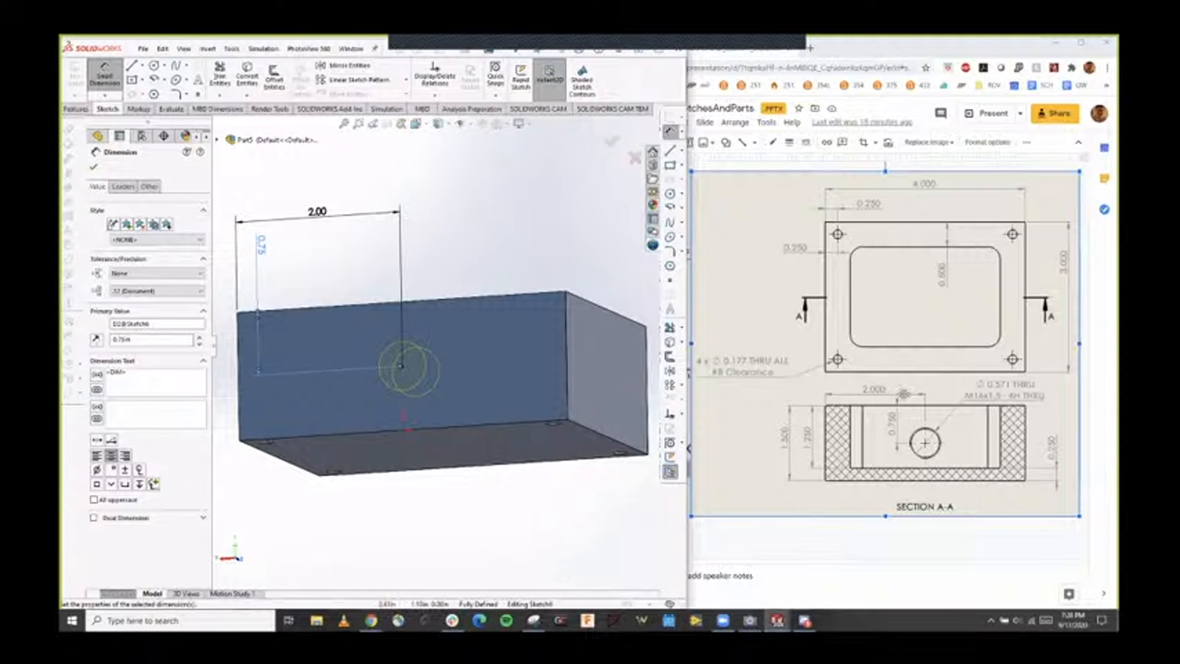
key("Escape")
left_click_drag(262, 248, 231, 355)
left_click(232, 356)
middle_click_drag(429, 295, 499, 237)
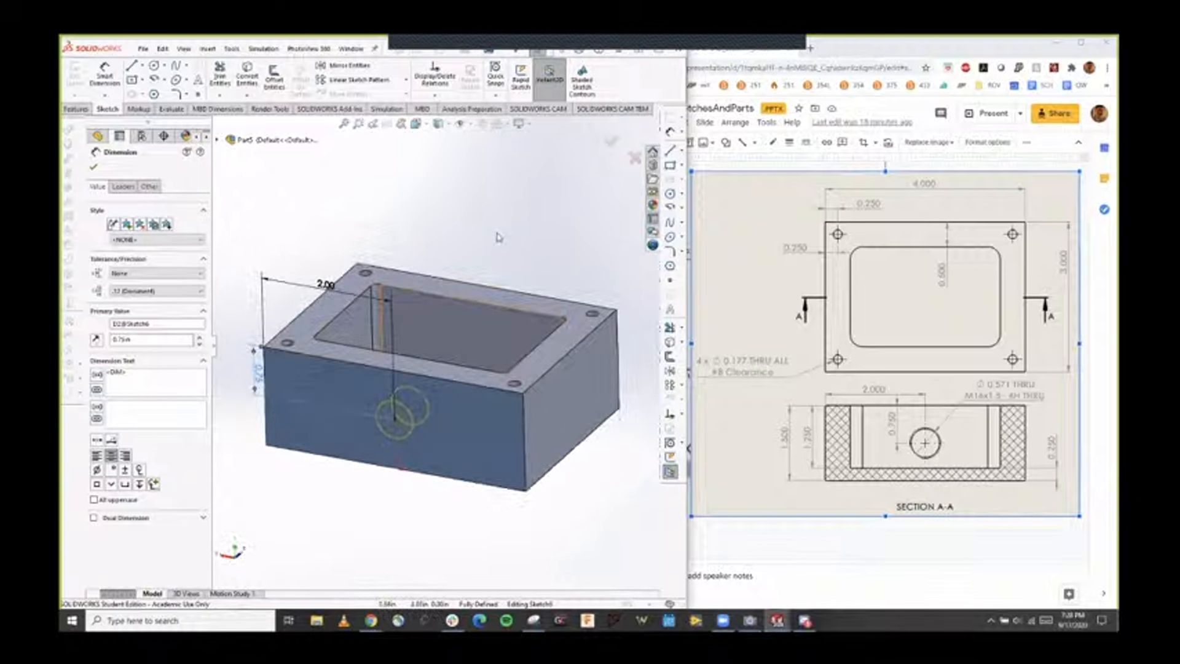
left_click(611, 142)
left_click(611, 143)
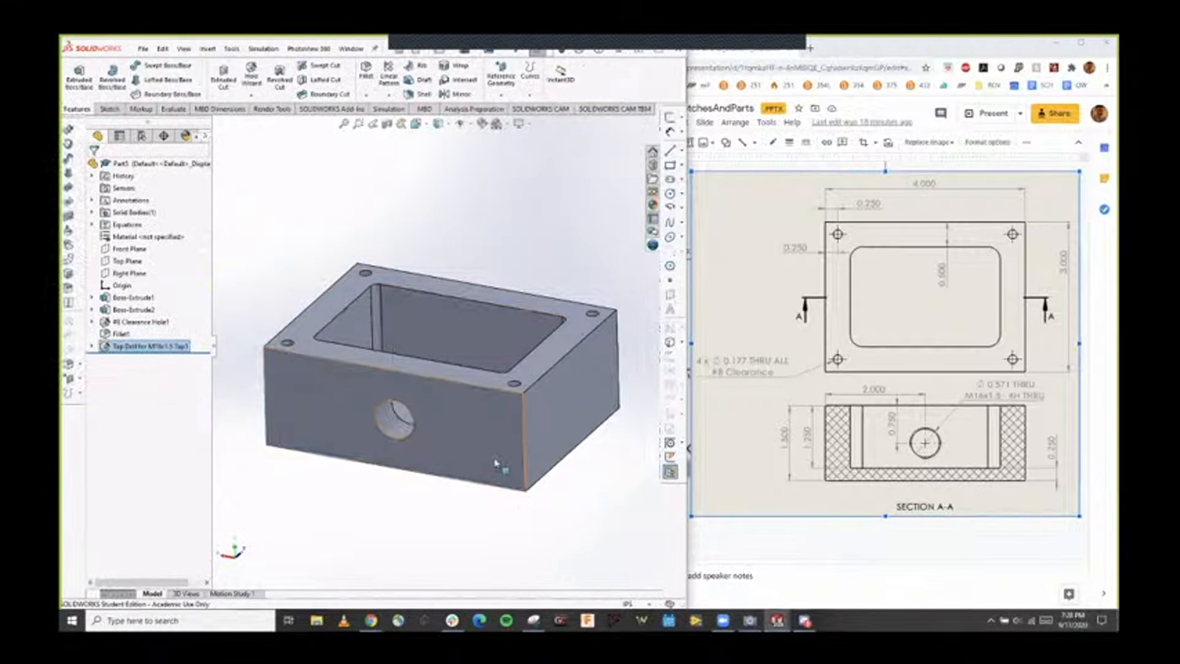
Set the wall thickness global variable to 1 in the part's equations and apply it to the model.
middle_click_drag(501, 466, 509, 363)
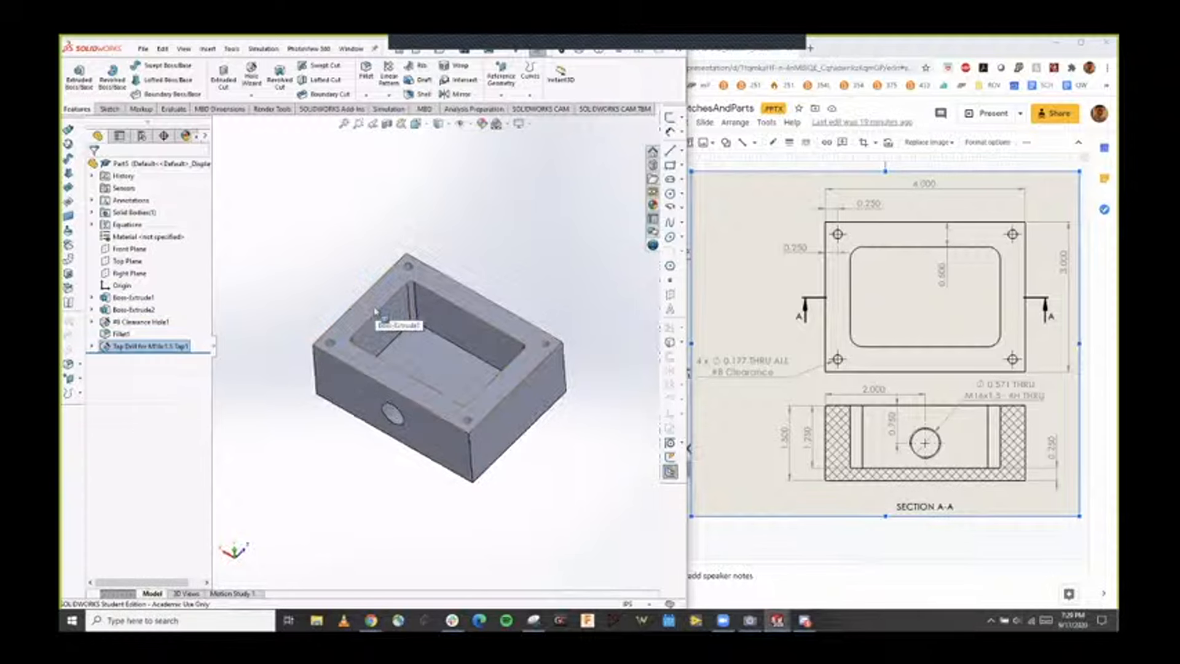
right_click(126, 225)
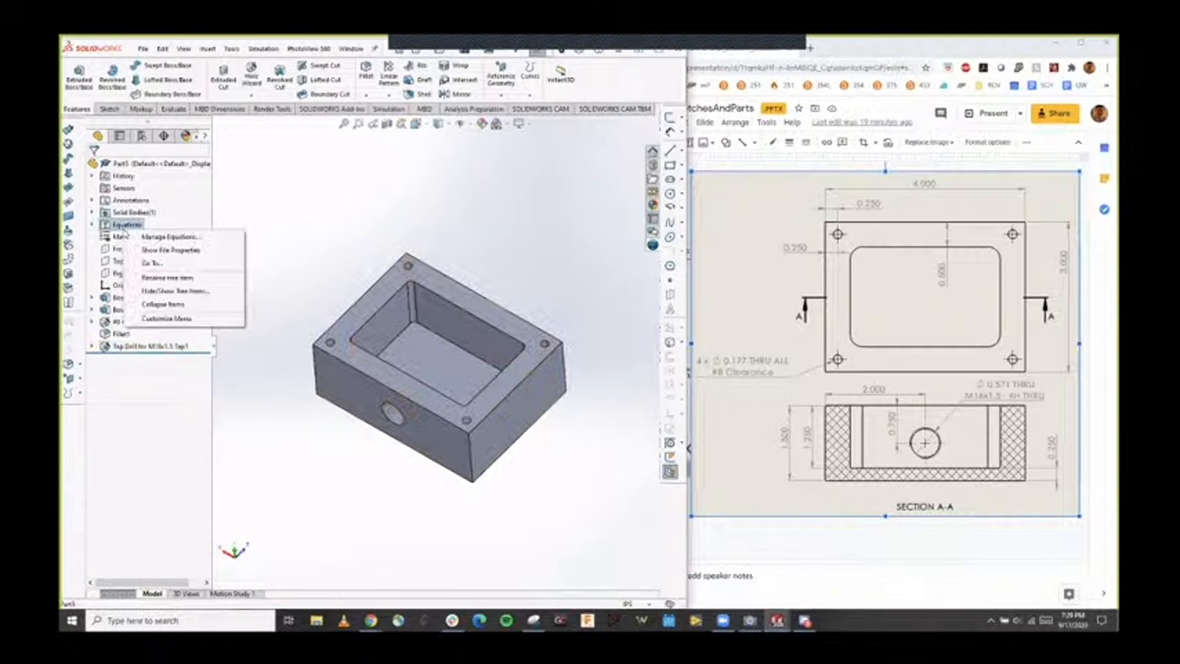
left_click(166, 237)
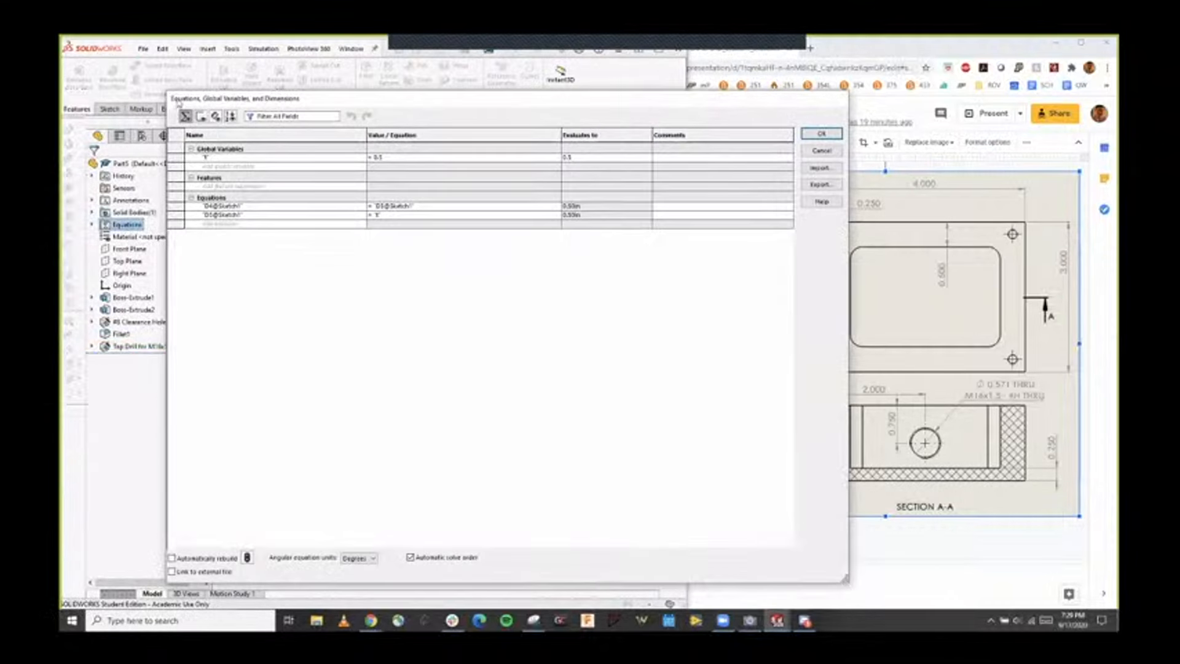
left_click_drag(168, 93, 418, 236)
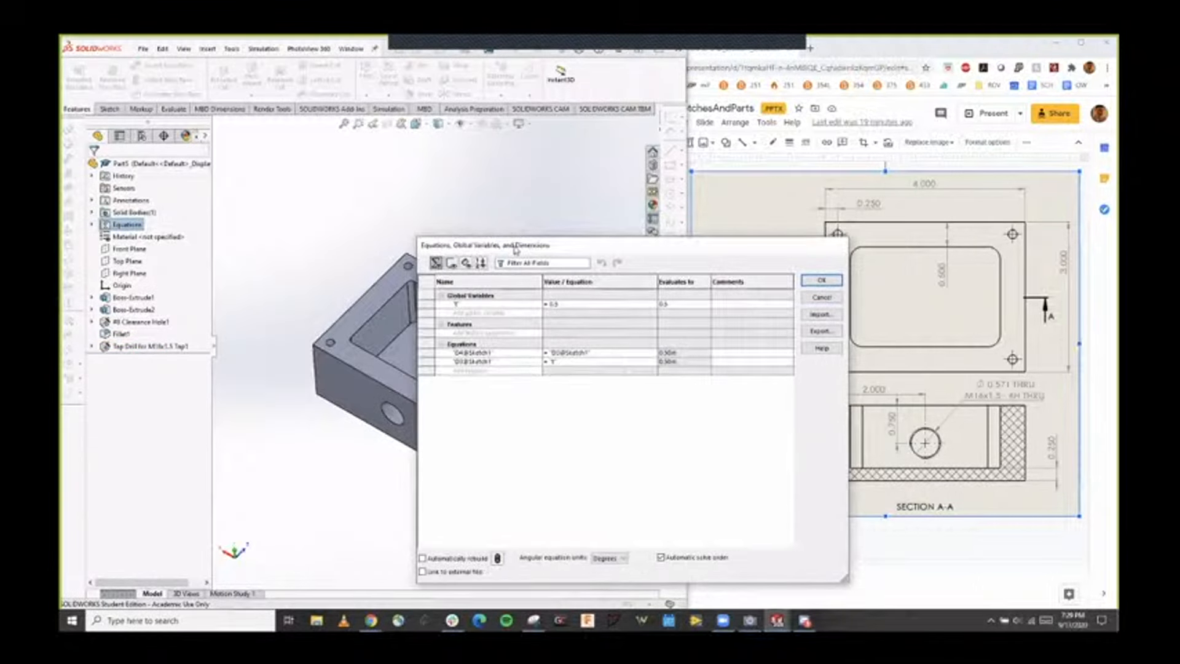
left_click_drag(514, 248, 691, 199)
left_click(748, 256)
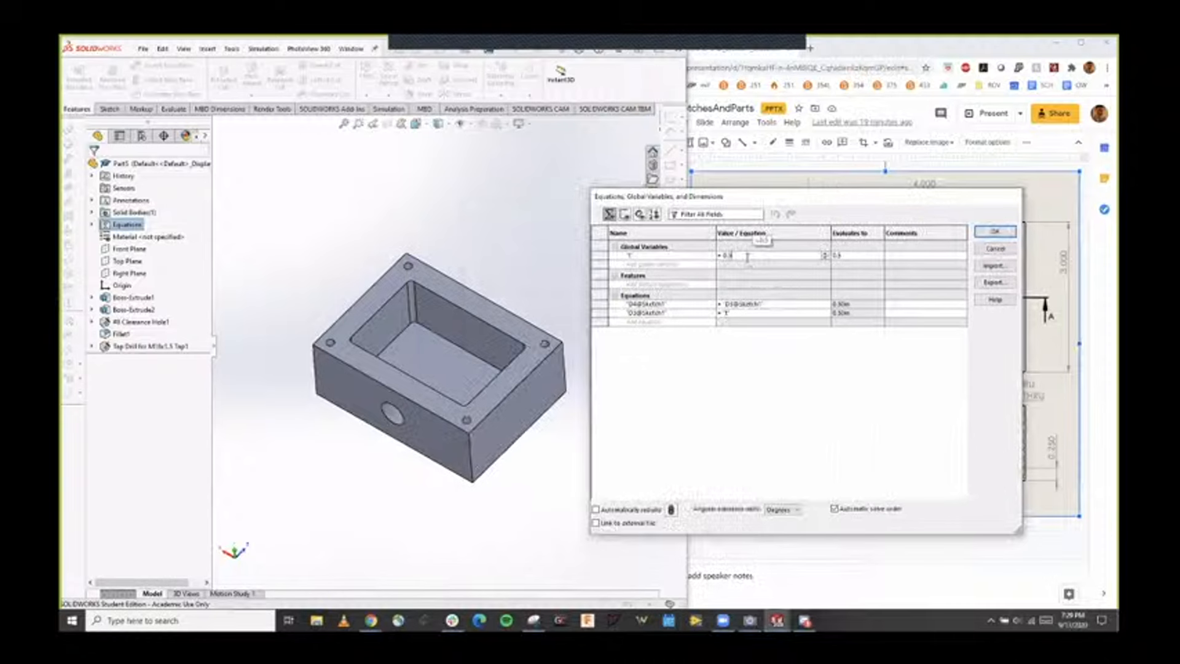
key("BackSpace")
key("BackSpace")
key("BackSpace")
type("1")
key("Return")
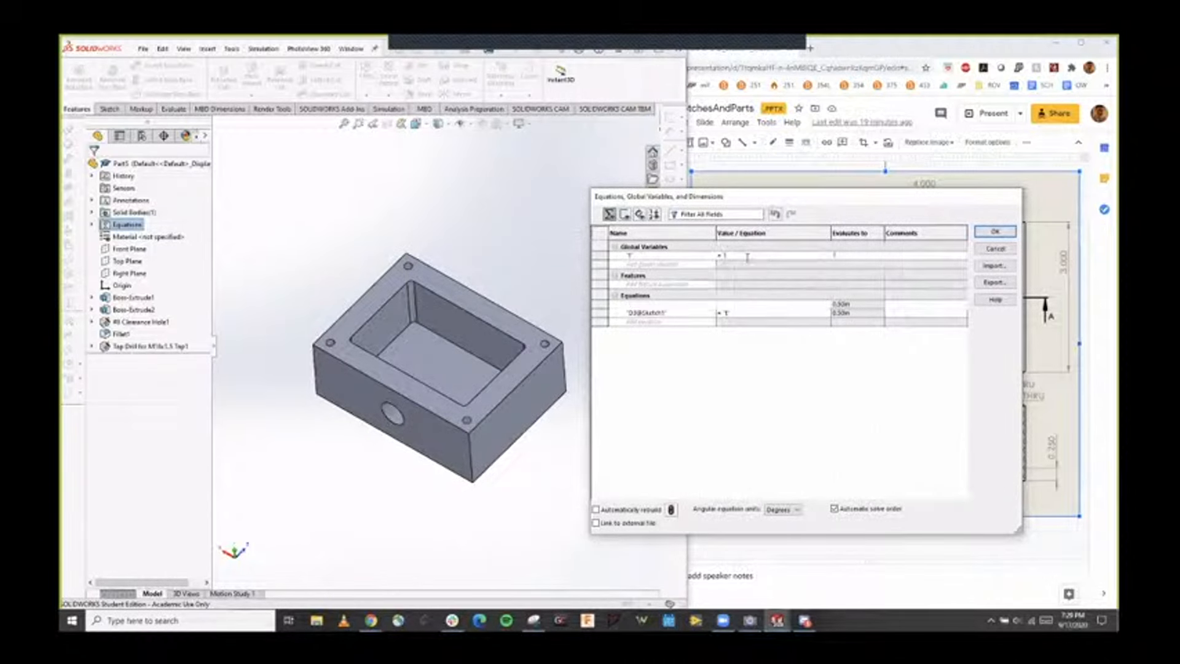
left_click(995, 232)
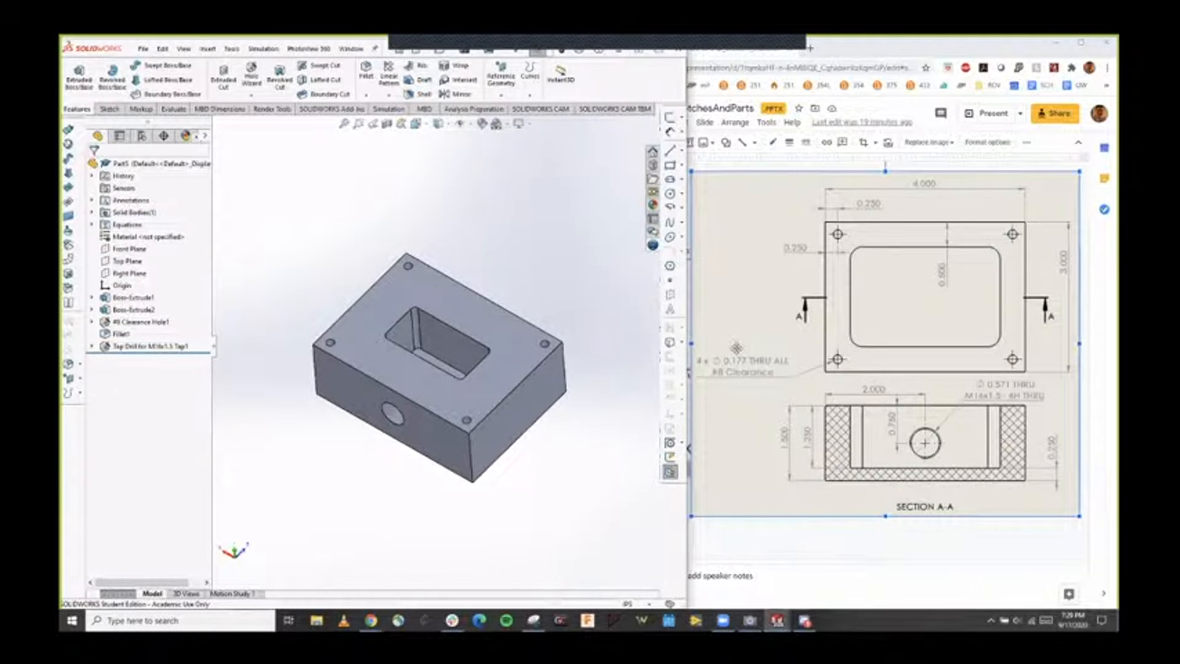
Inspect the pocket's filleted corners and the corner clearance holes to check how they follow the thicker wall.
scroll(466, 371, "down", 4)
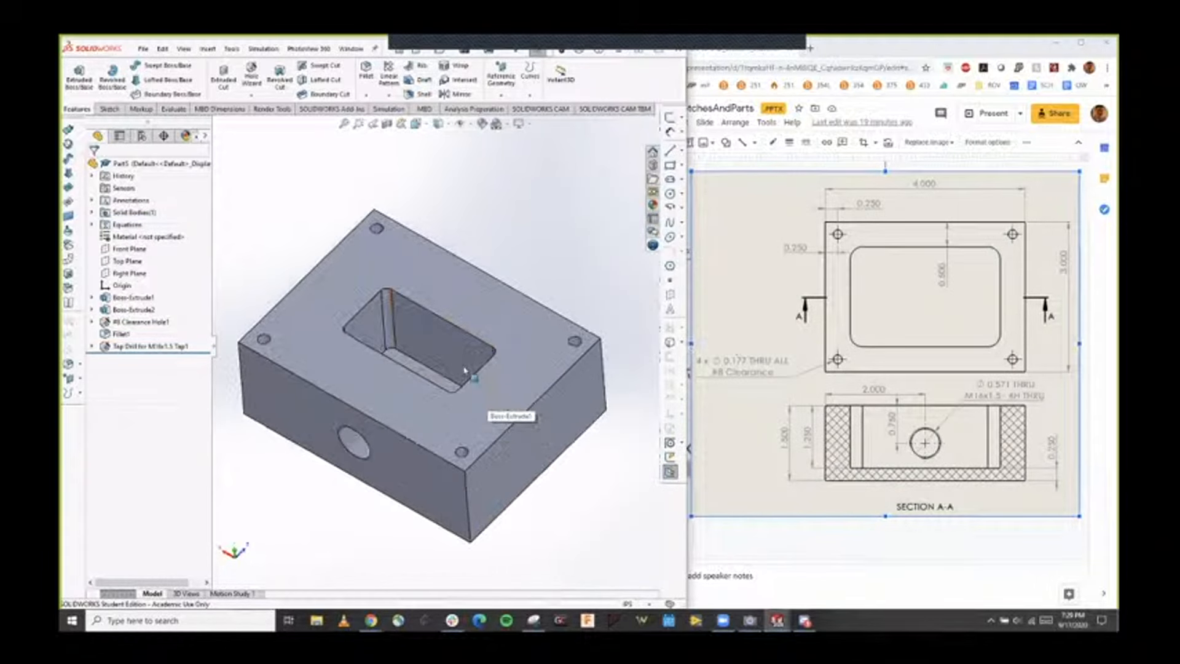
mouse_move(478, 436)
middle_mouse_down()
mouse_move(478, 413)
mouse_move(479, 445)
middle_mouse_up()
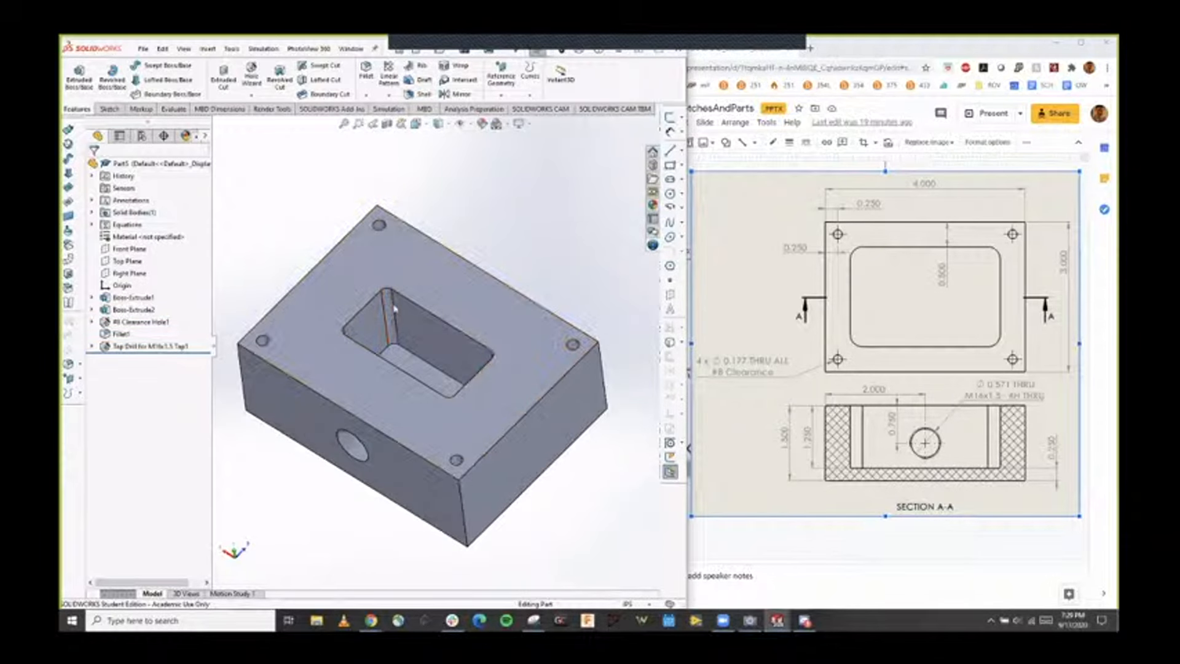
scroll(391, 308, "down", 6)
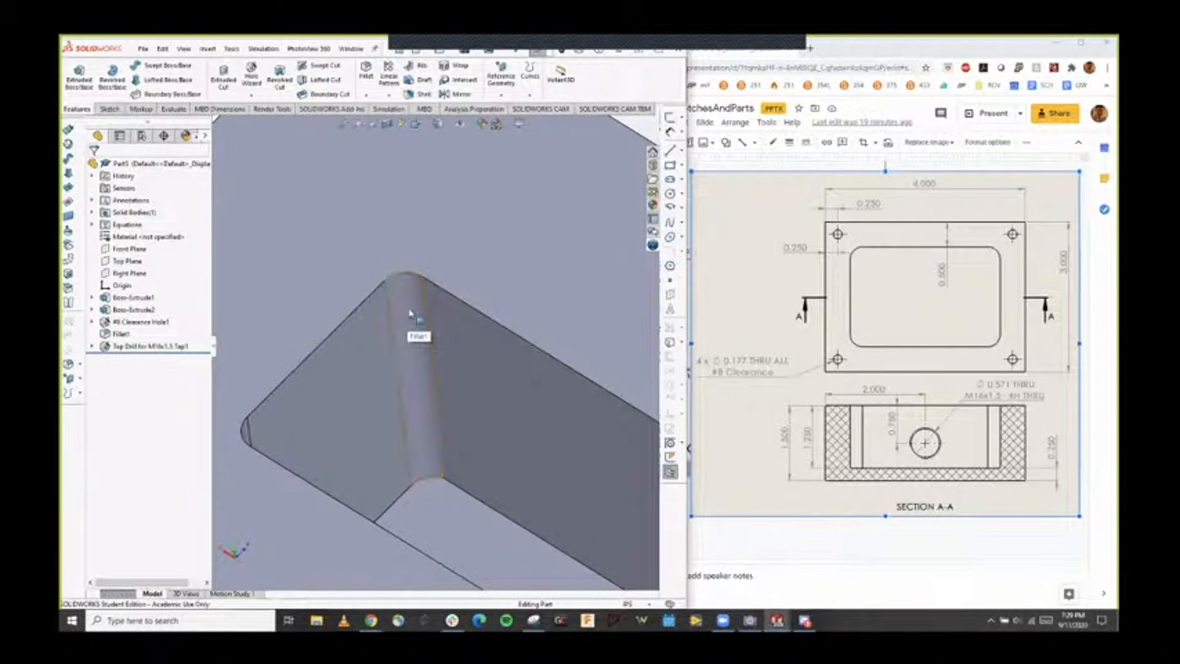
scroll(410, 314, "up", 8)
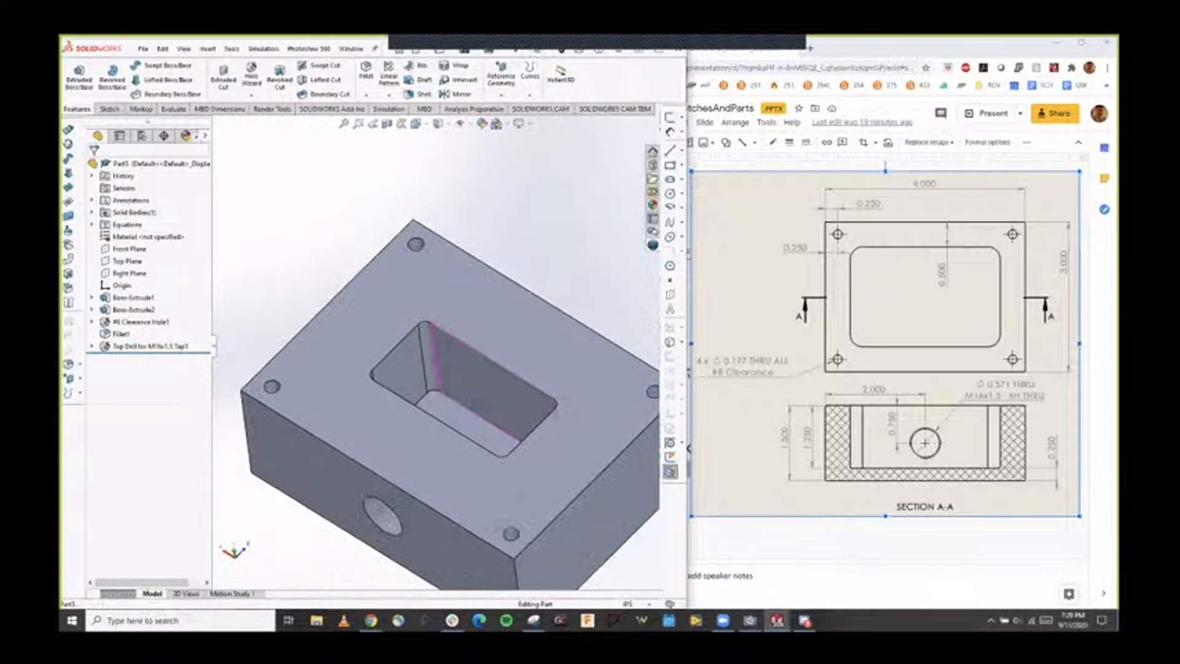
middle_click_drag(469, 403, 474, 451)
scroll(433, 344, "up", 1)
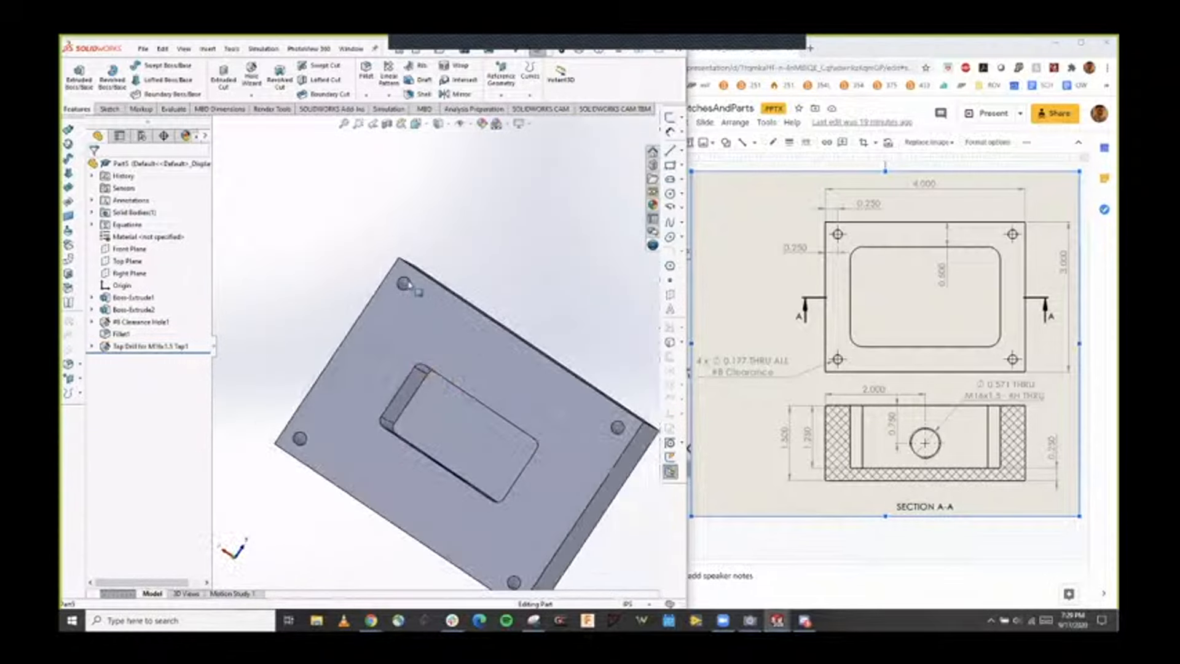
scroll(410, 286, "down", 8)
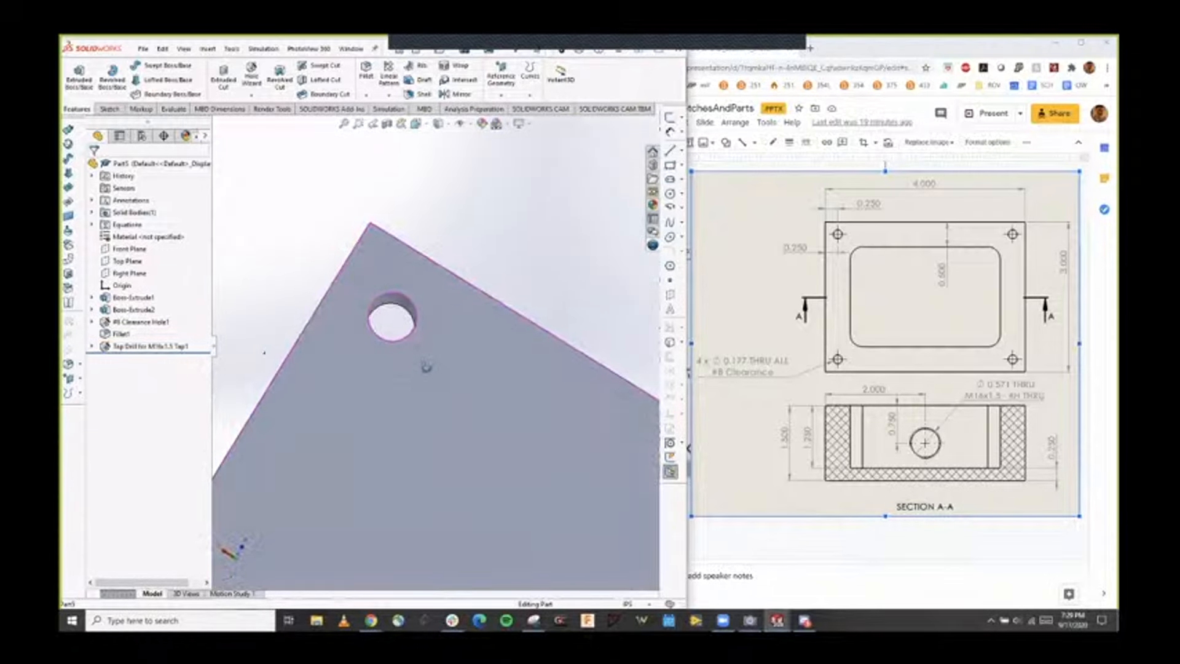
left_click(420, 256)
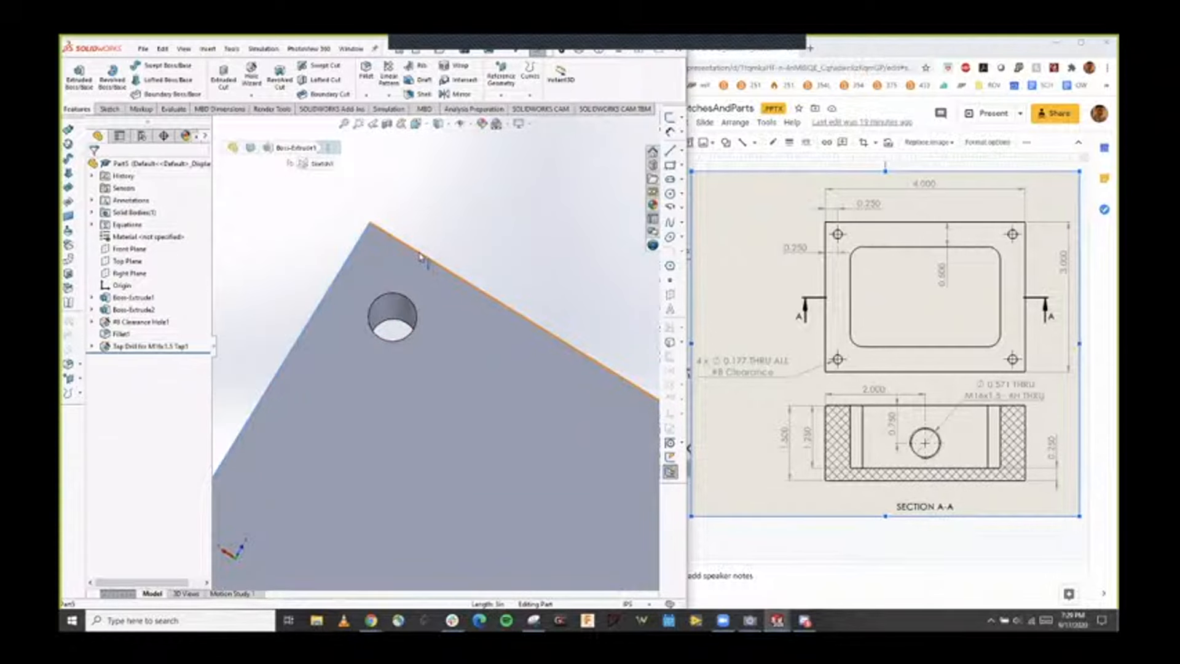
scroll(511, 335, "up", 8)
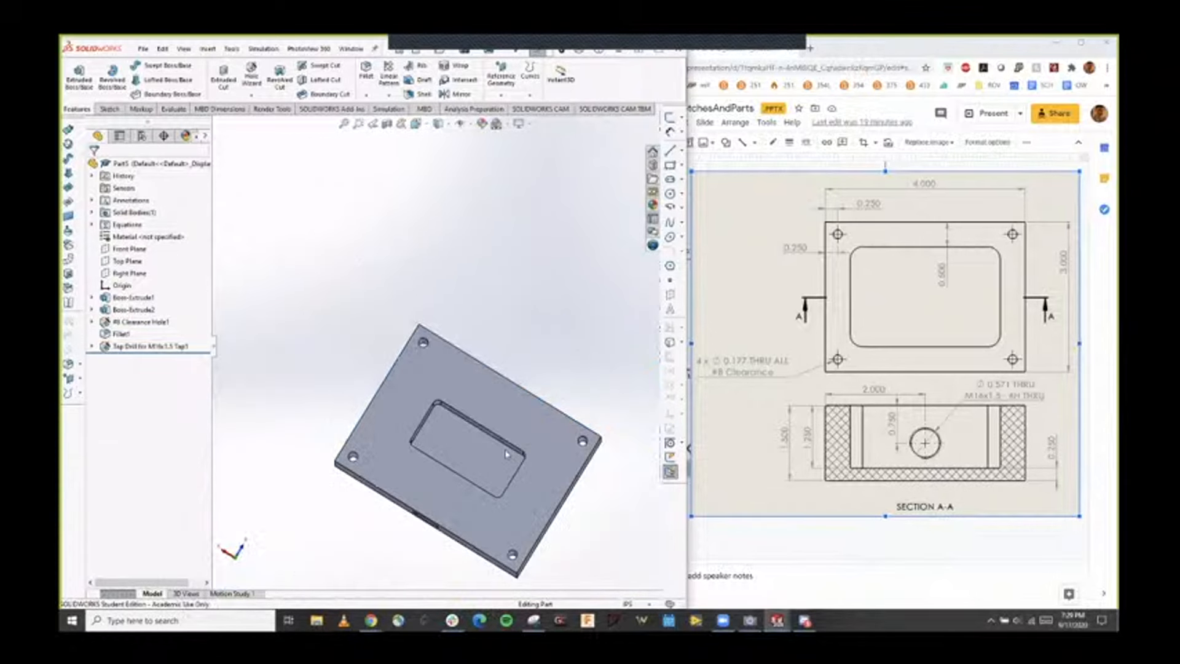
scroll(506, 454, "up", 4)
scroll(484, 438, "down", 3)
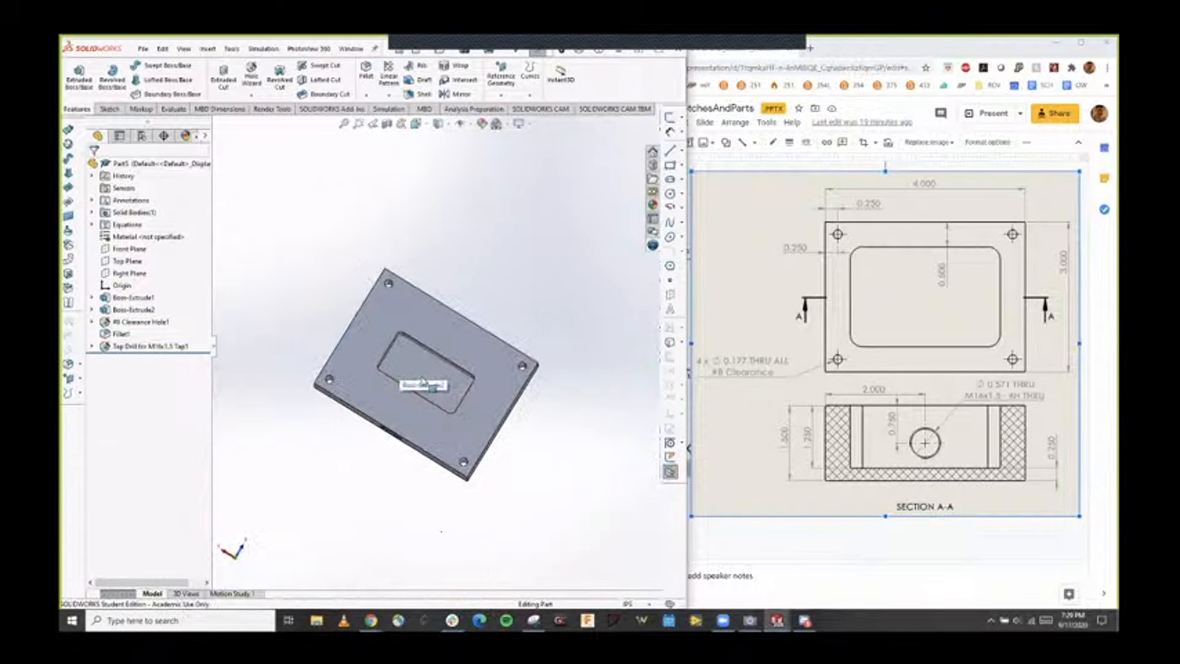
Examine the tap drill hole from inside the pocket to check that it passes through the thicker side wall.
middle_click_drag(421, 360, 323, 259)
left_click(397, 348)
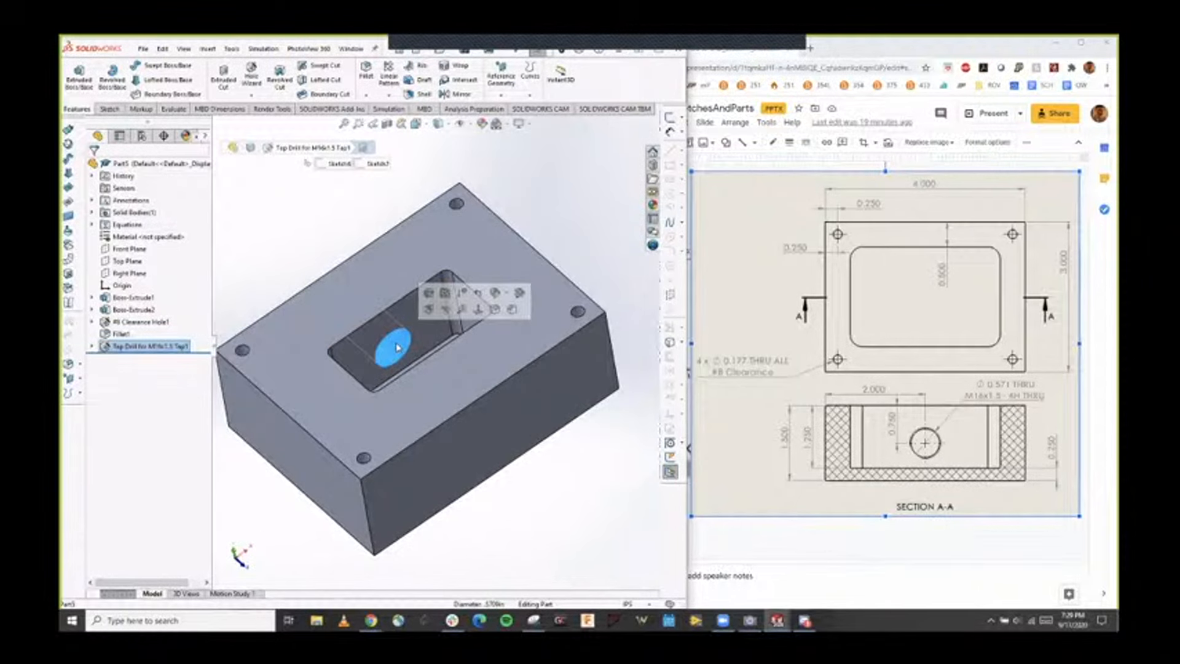
left_click(301, 244)
left_click(396, 355)
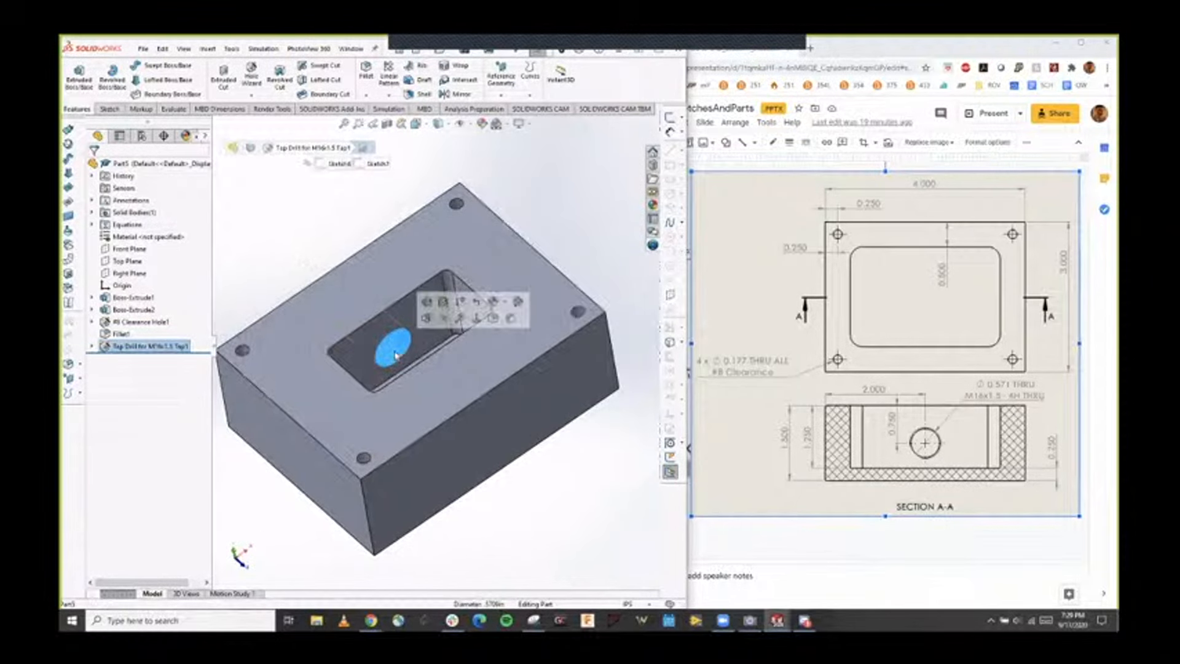
left_click(619, 282)
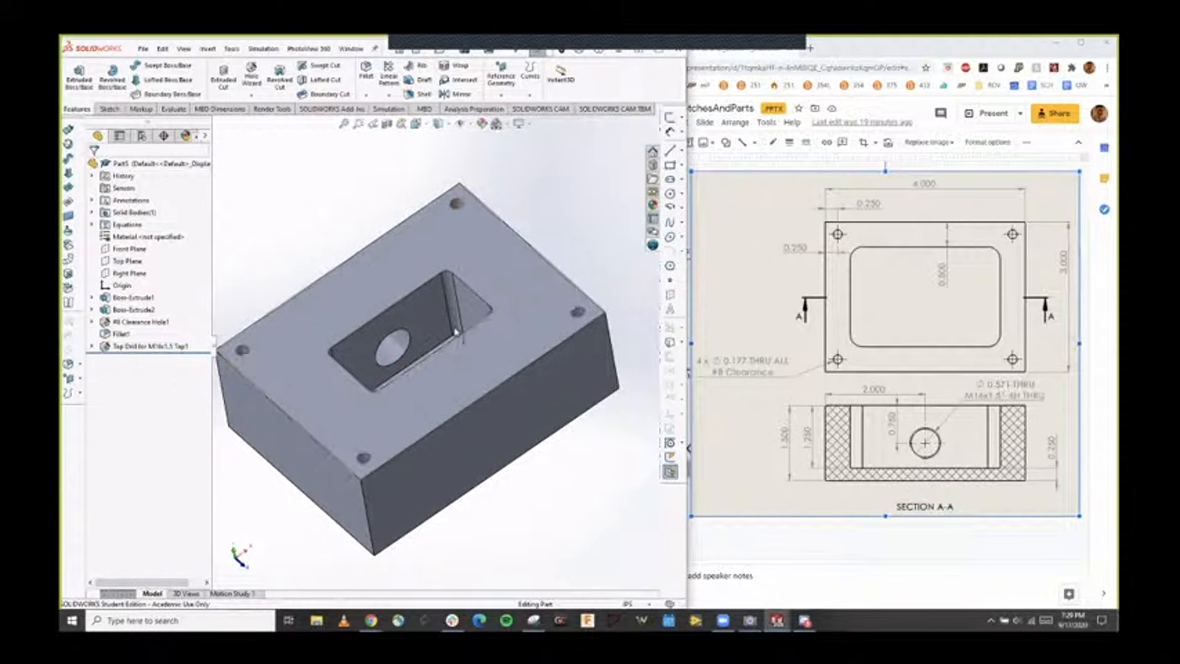
middle_click_drag(405, 361, 401, 320)
middle_click_drag(570, 311, 535, 394)
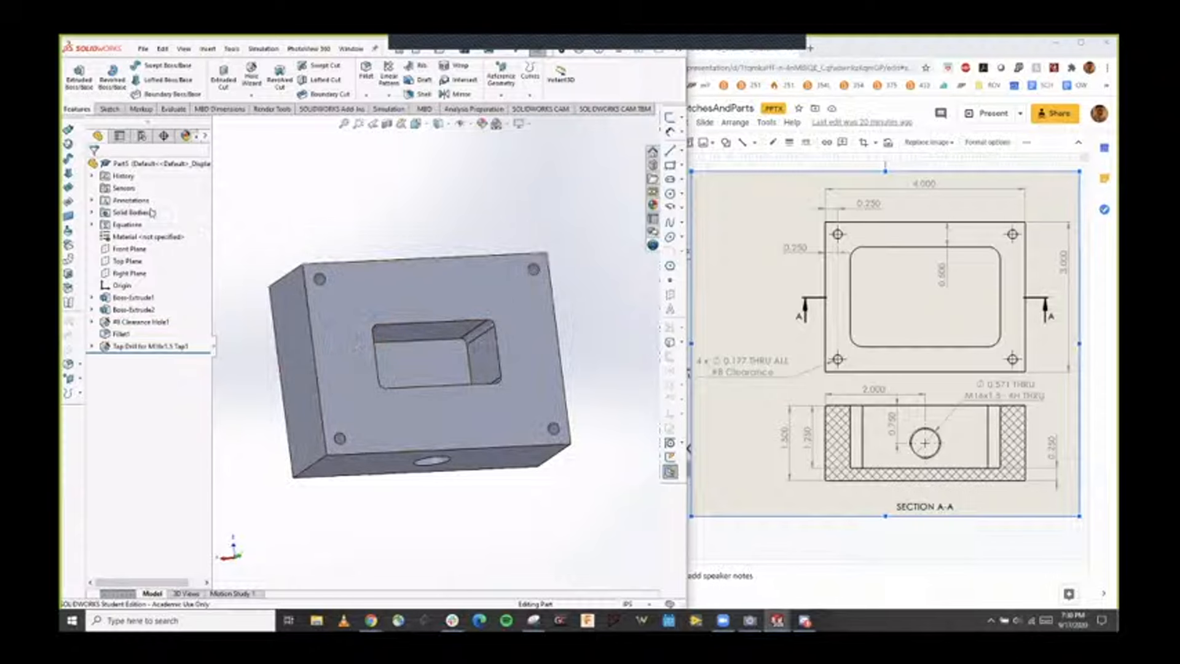
Set the wall thickness global variable to 0.5 in the equations and rebuild the model.
right_click(126, 225)
left_click(140, 234)
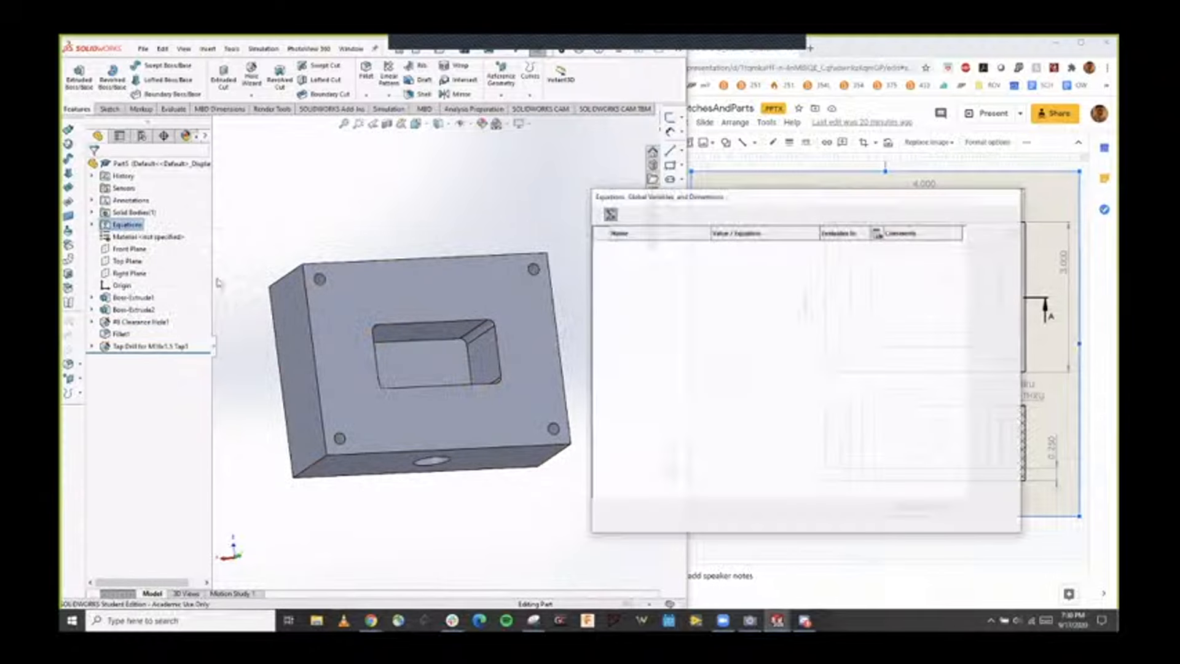
left_click(747, 256)
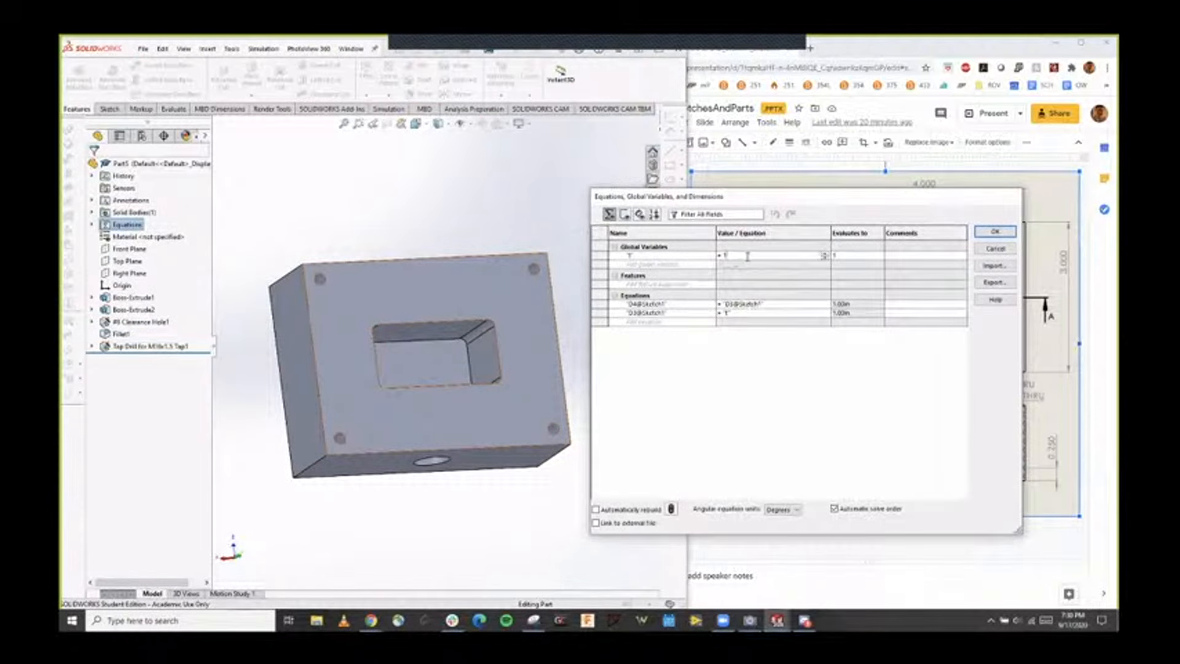
key("BackSpace")
type(".5")
key("Return")
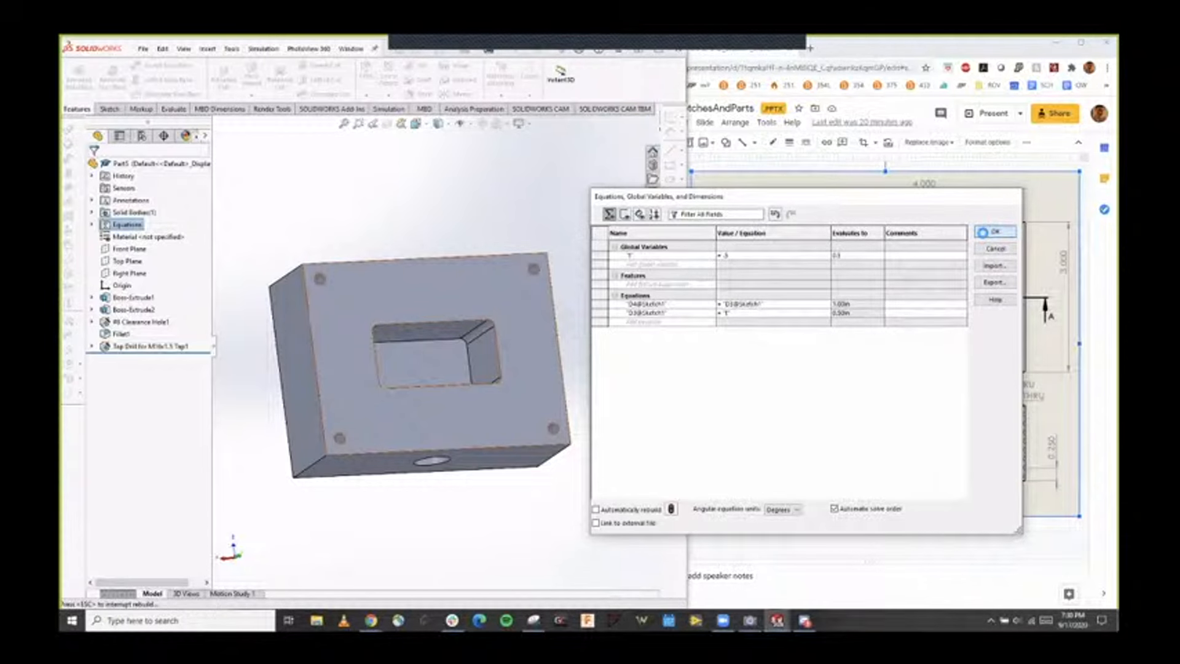
left_click(988, 232)
mouse_move(570, 435)
middle_mouse_down()
mouse_move(553, 388)
mouse_move(523, 370)
mouse_move(559, 417)
mouse_move(550, 429)
middle_mouse_up()
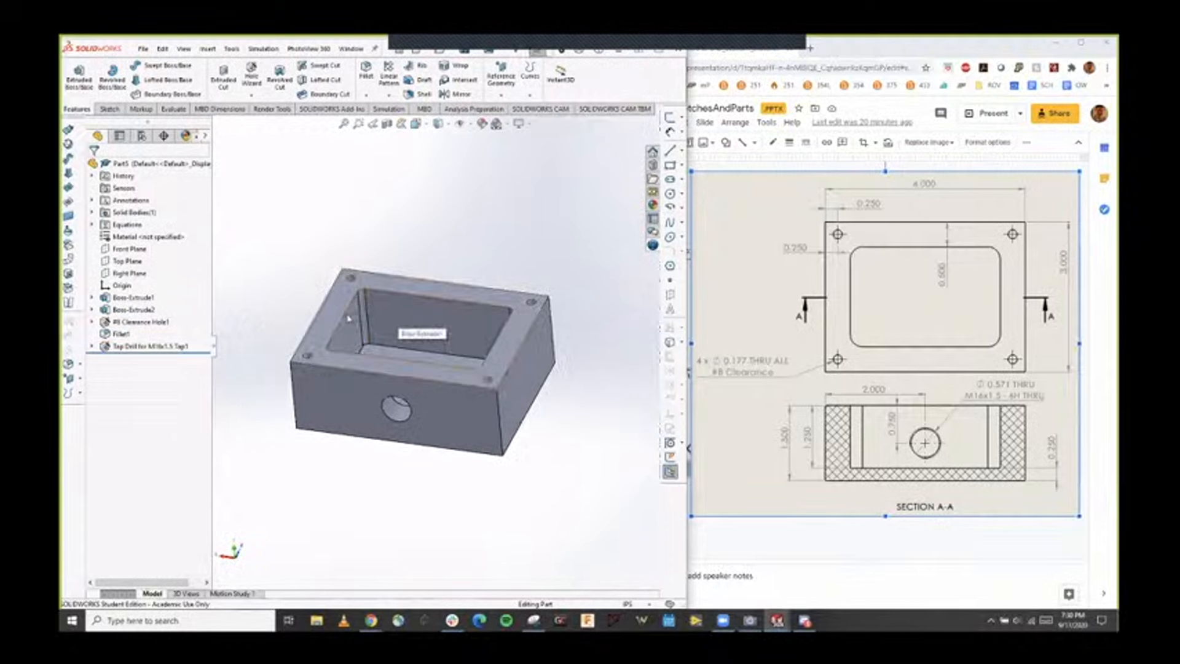
Assign the 6061 Alloy material from the Aluminium Alloys category to the part.
right_click(159, 239)
left_click(166, 242)
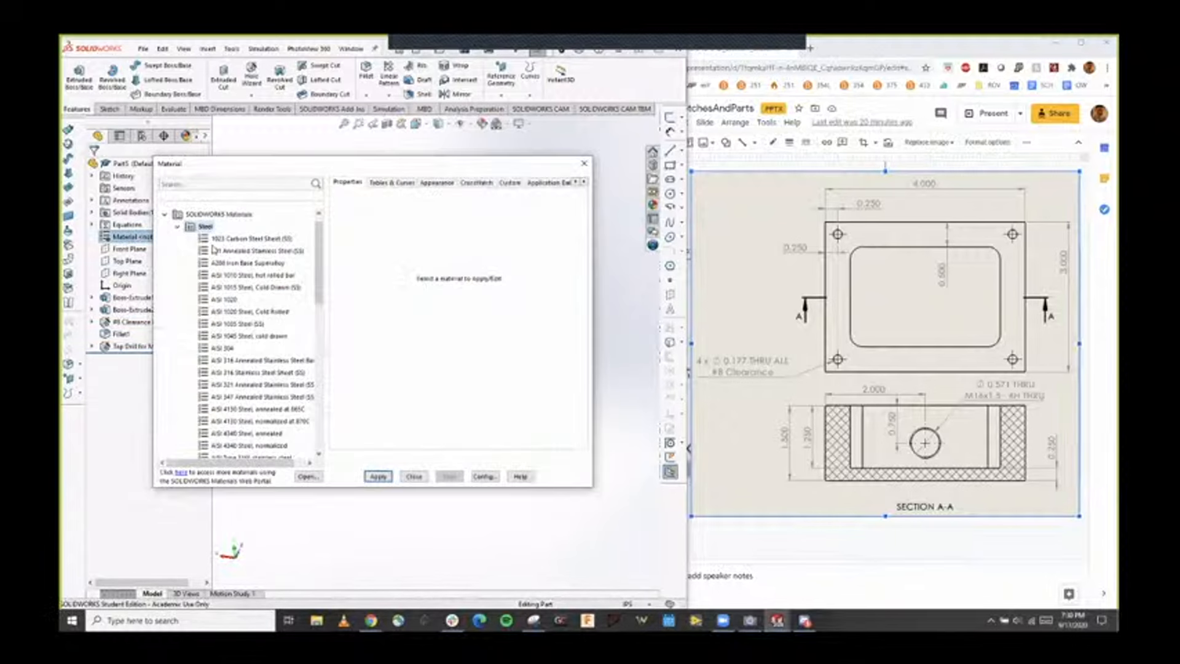
scroll(279, 302, "down", 5)
scroll(278, 302, "up", 6)
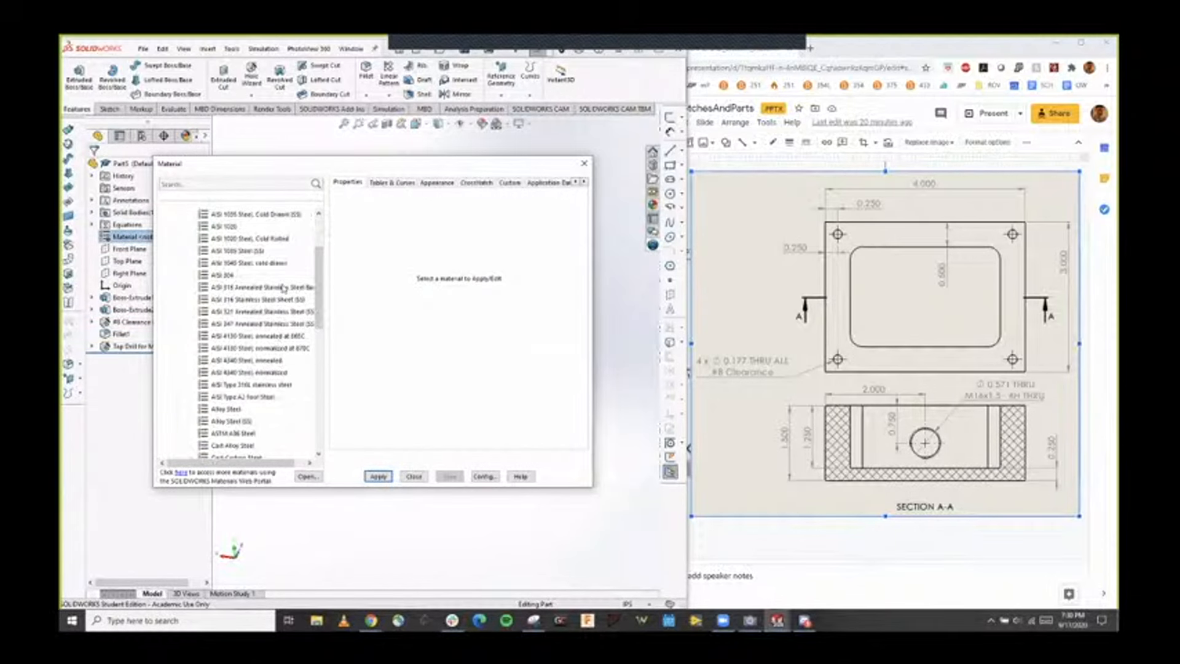
scroll(234, 301, "down", 12)
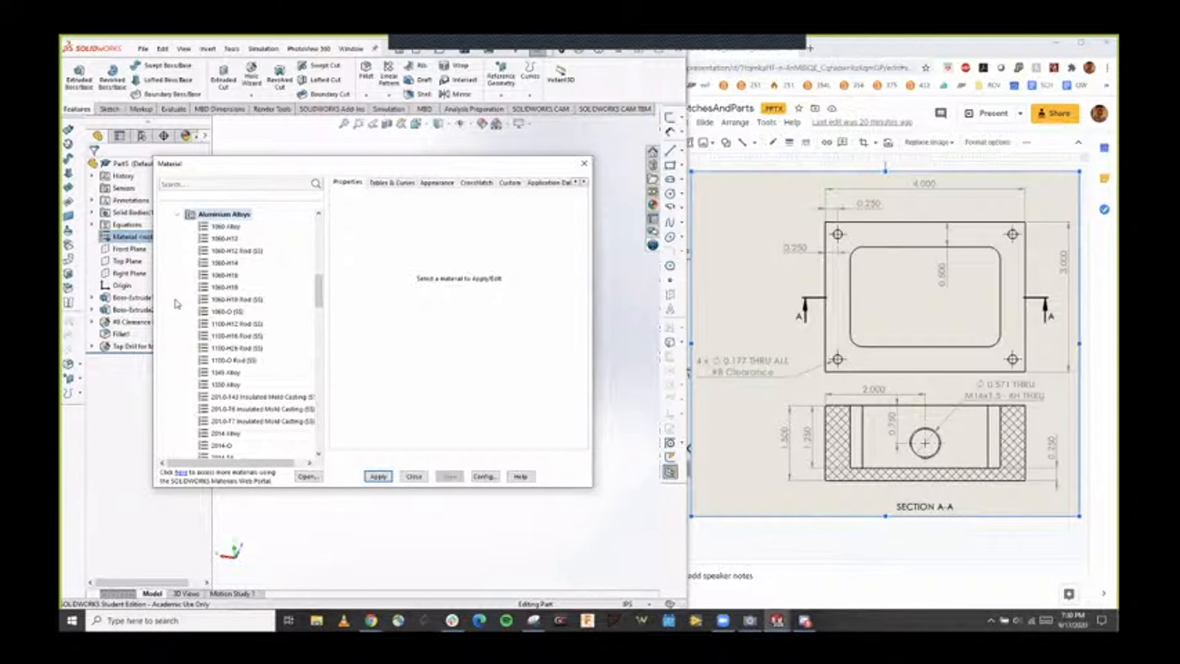
left_click(178, 300)
scroll(246, 392, "down", 3)
scroll(249, 394, "down", 15)
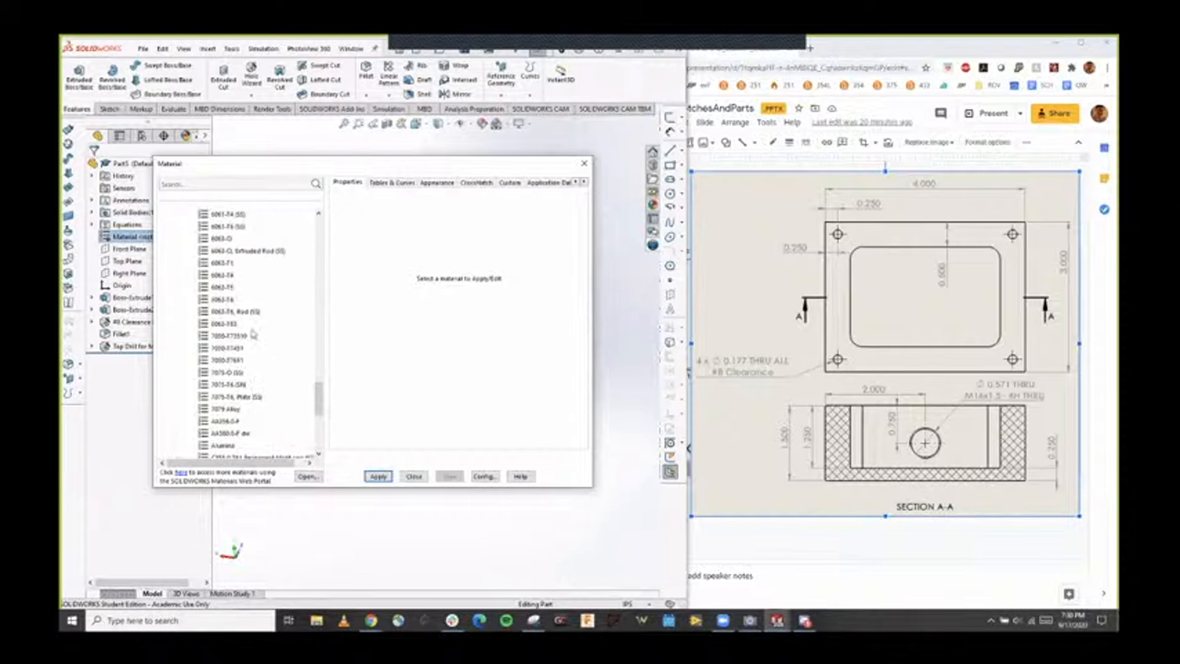
scroll(253, 332, "up", 3)
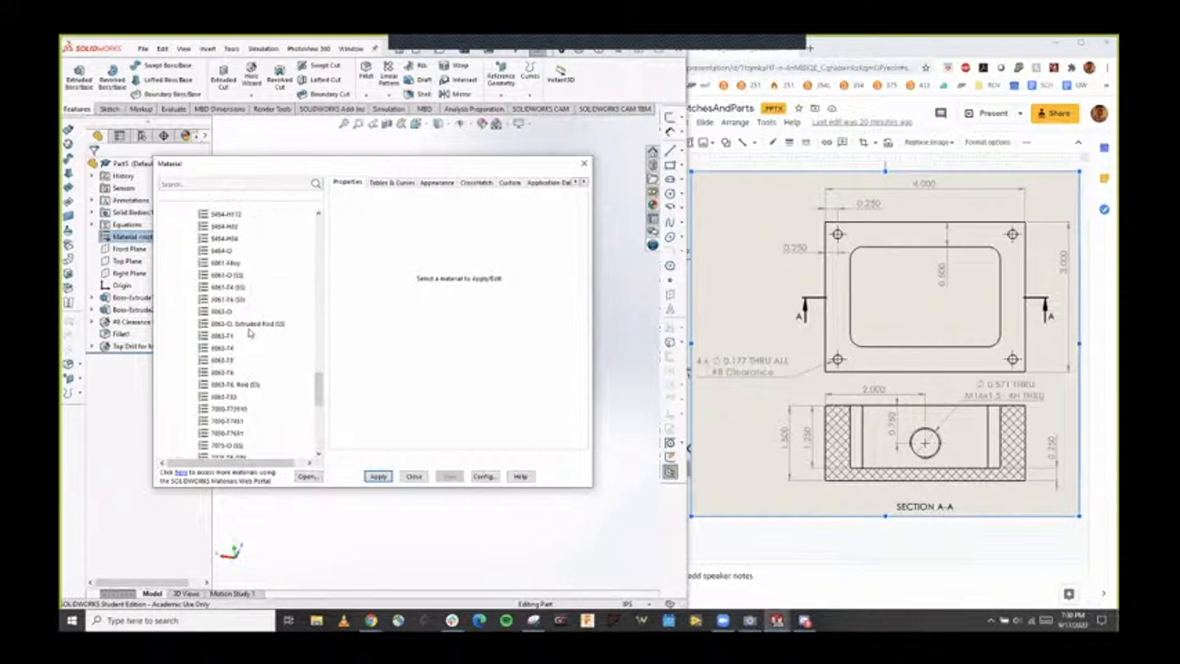
left_click(226, 263)
left_click(379, 475)
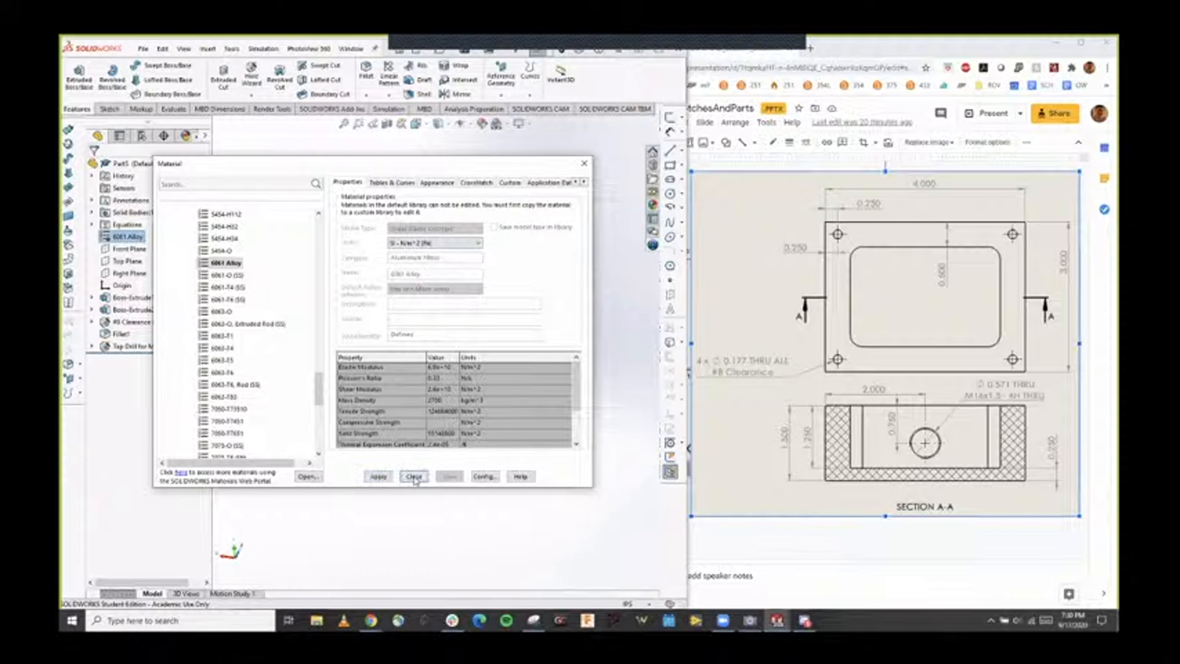
left_click(413, 477)
mouse_move(524, 504)
middle_mouse_down()
mouse_move(556, 488)
mouse_move(548, 474)
mouse_move(524, 512)
middle_mouse_up()
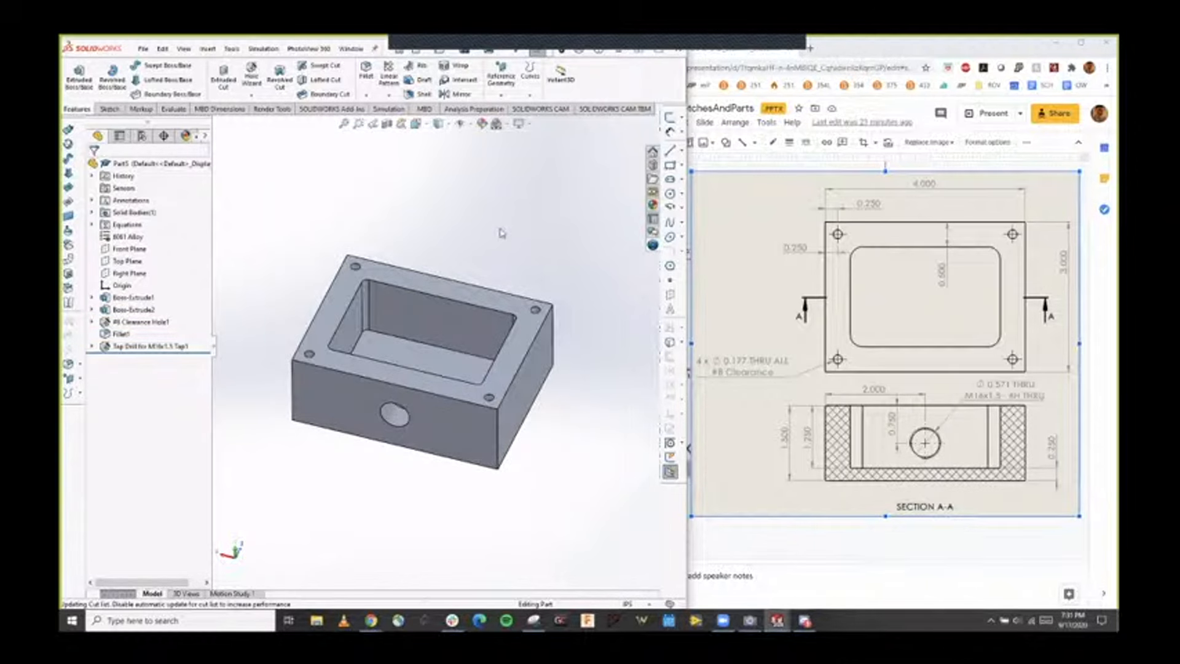
Switch to the Google Slides presentation, bring up the Exercise 3 slide, and return to SOLIDWORKS.
left_click(753, 527)
scroll(613, 458, "down", 3)
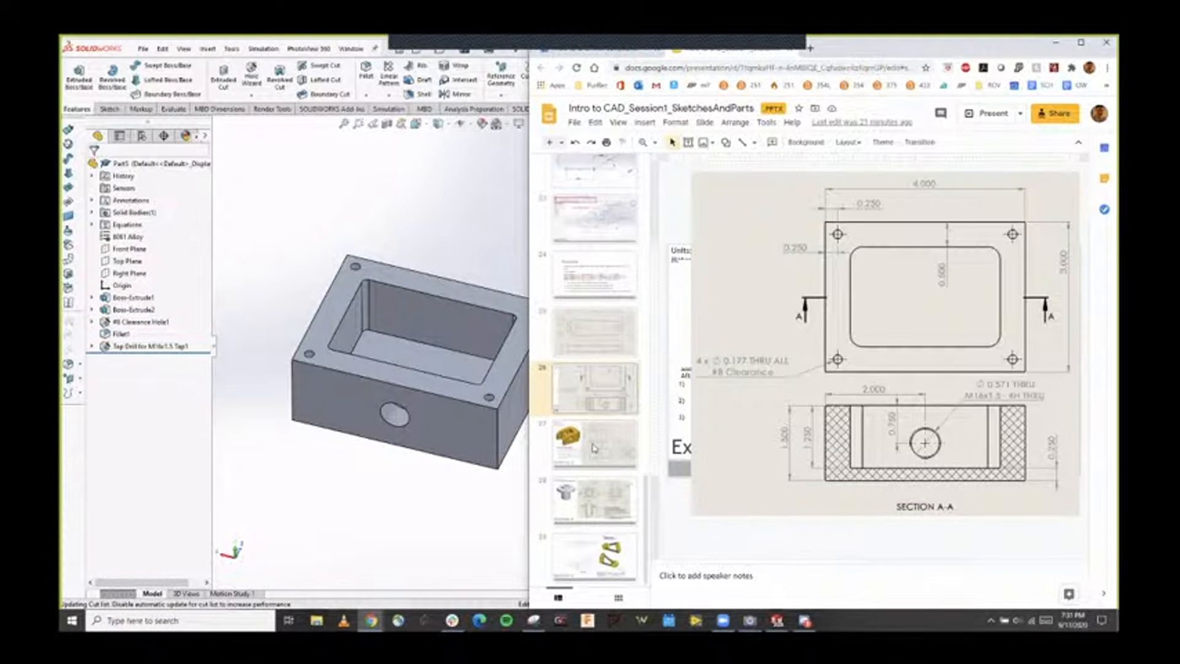
left_click(594, 448)
left_click(451, 241)
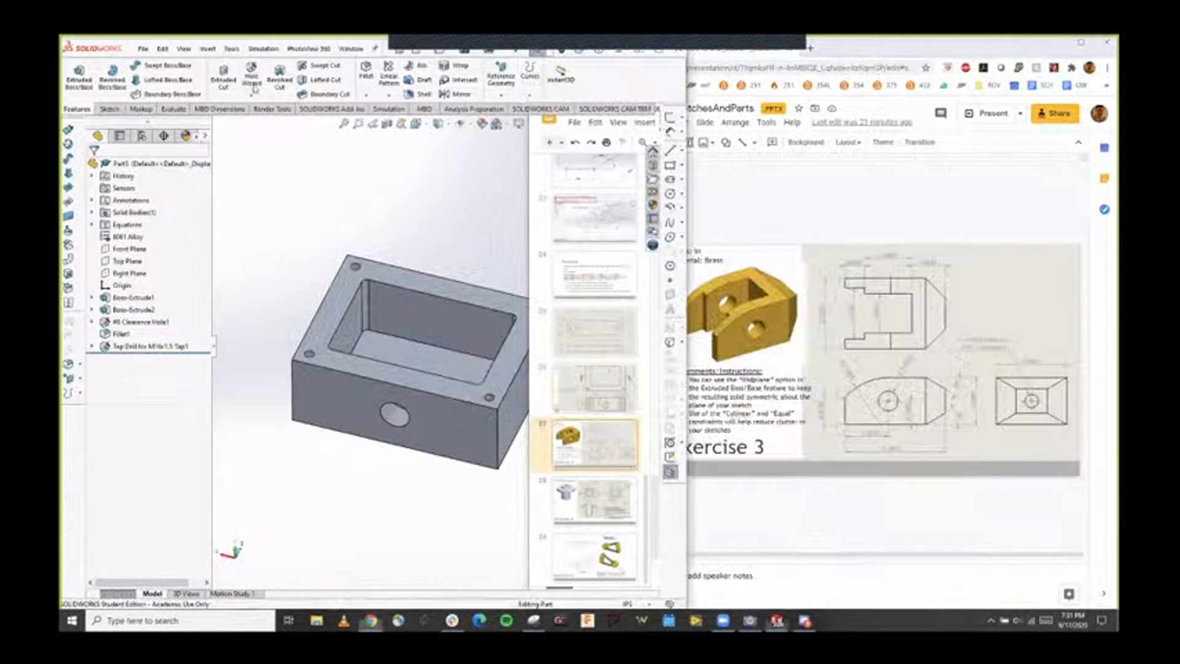
Create a new part document, then select the drawing image on the Exercise 3 slide.
left_click(350, 49)
left_click(144, 49)
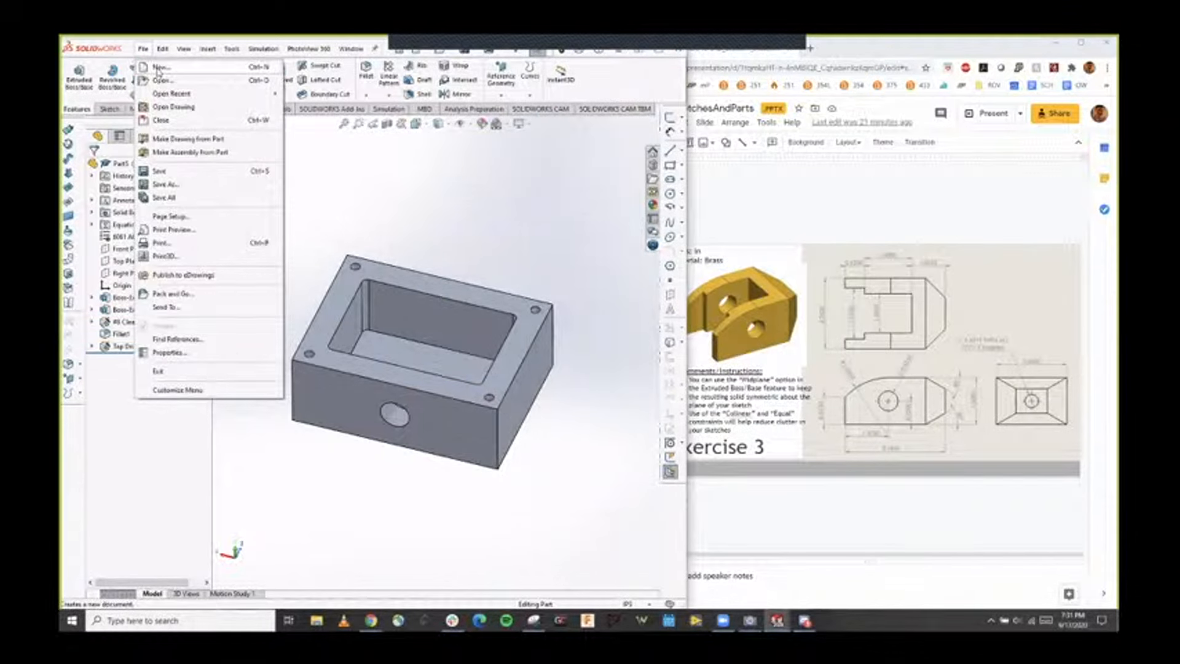
left_click(159, 69)
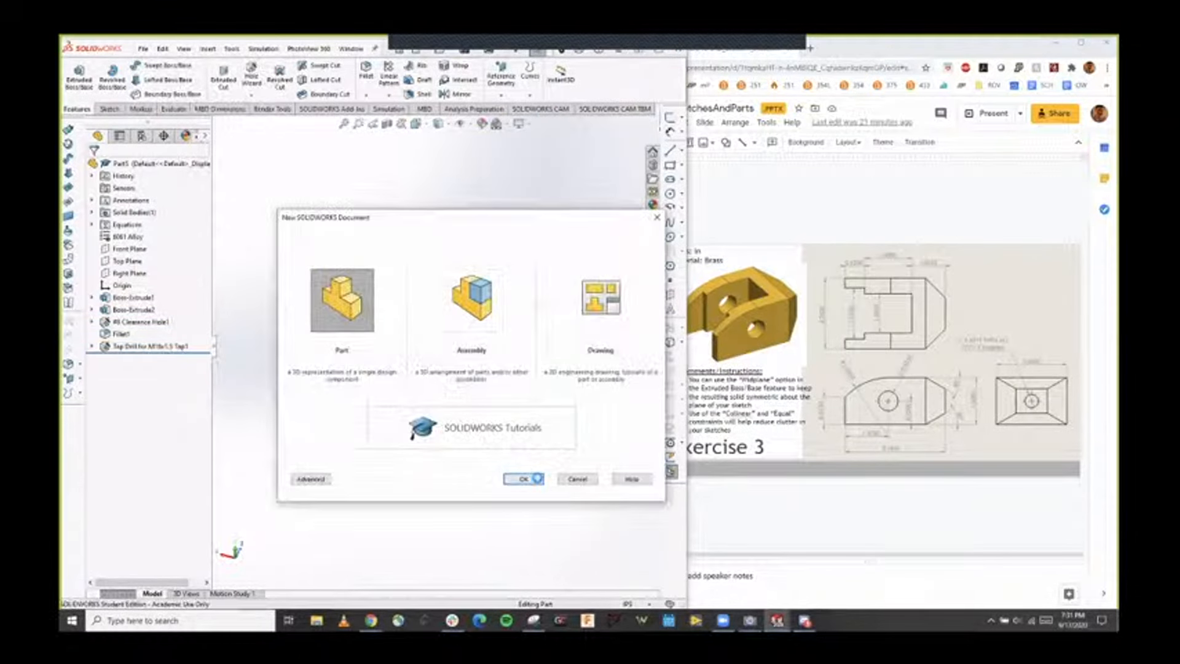
left_click(537, 479)
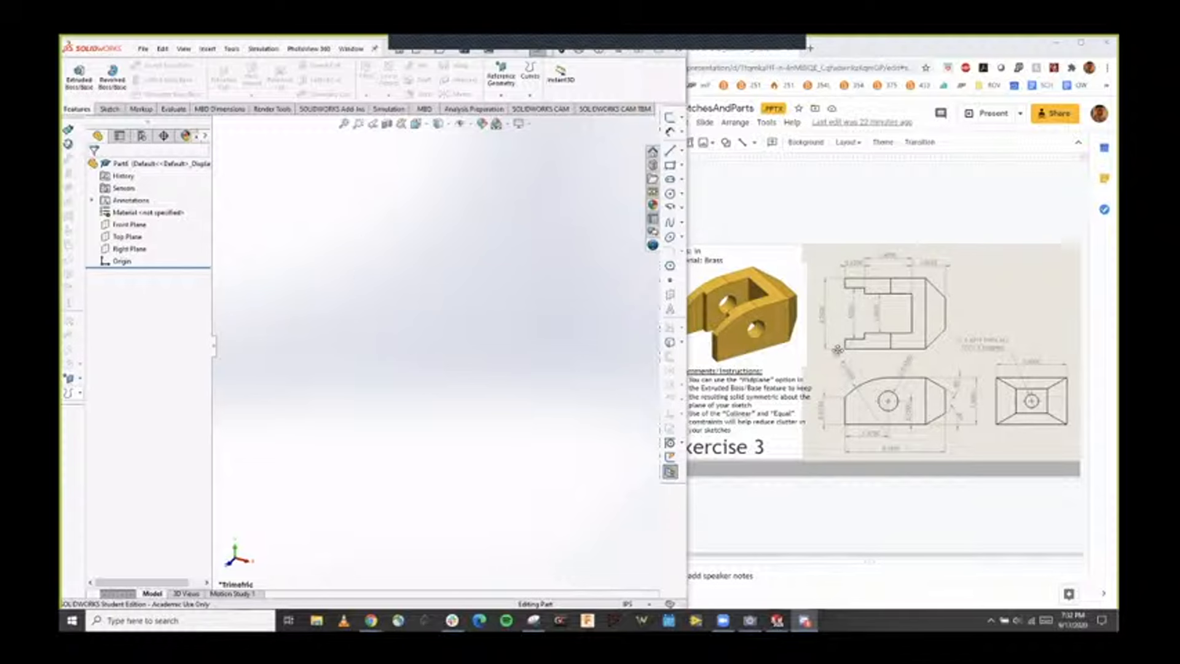
left_click(737, 327)
left_click(844, 330)
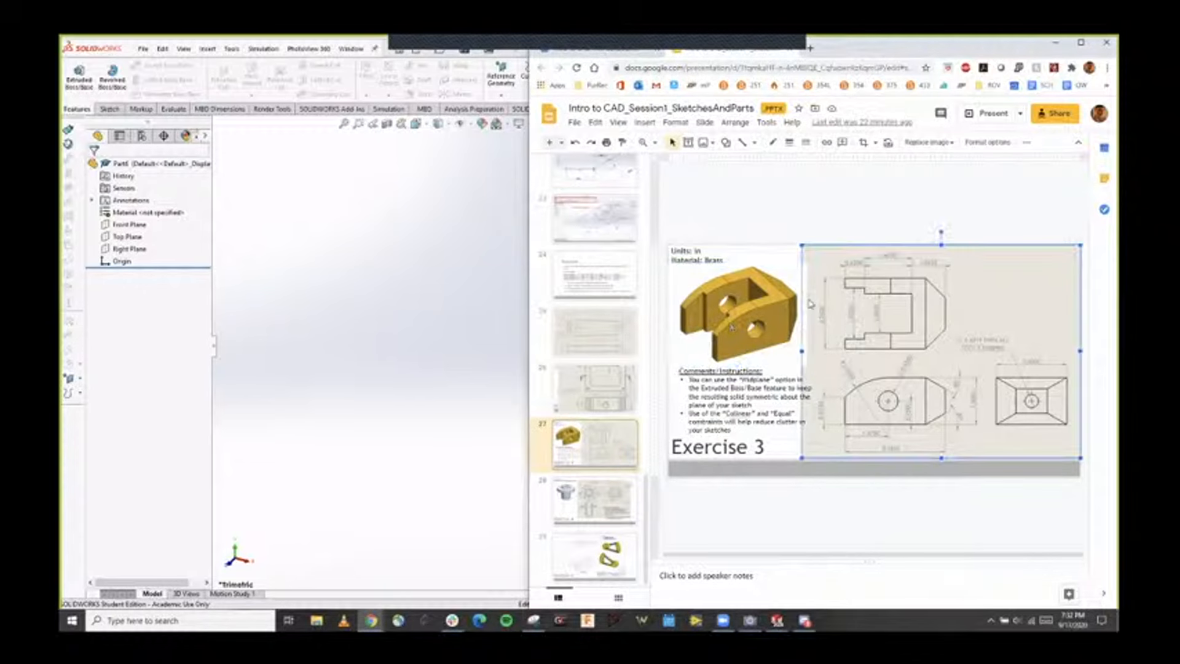
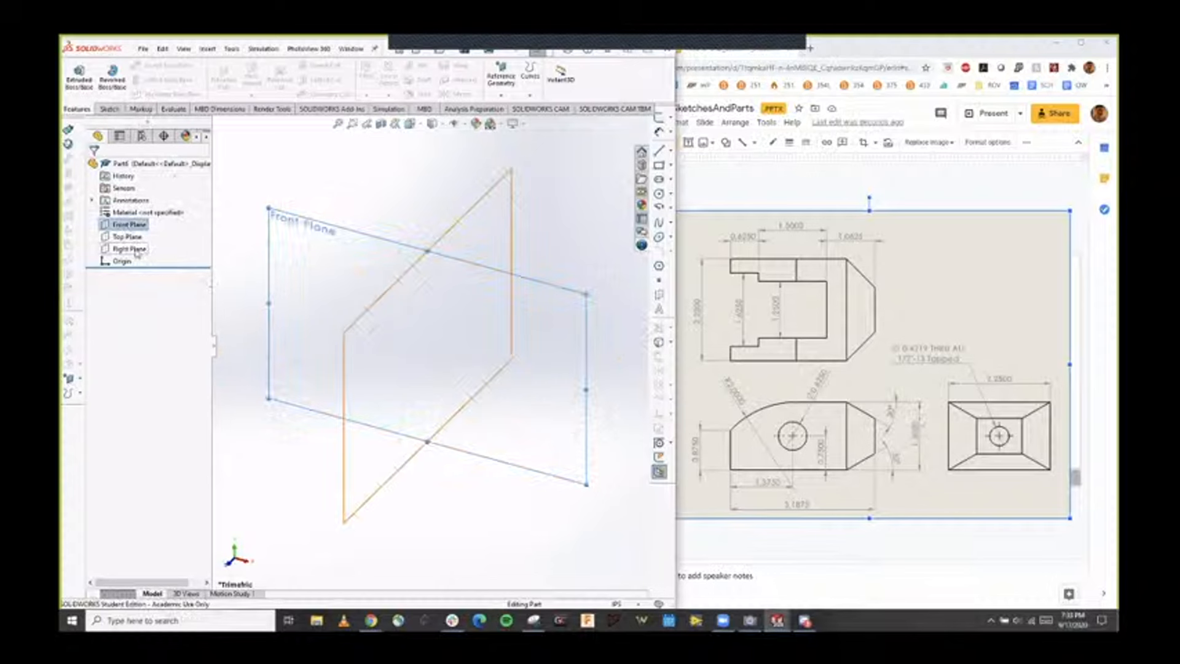
Start a new sketch on the Right Plane.
left_click(130, 250)
middle_click_drag(582, 444, 486, 415)
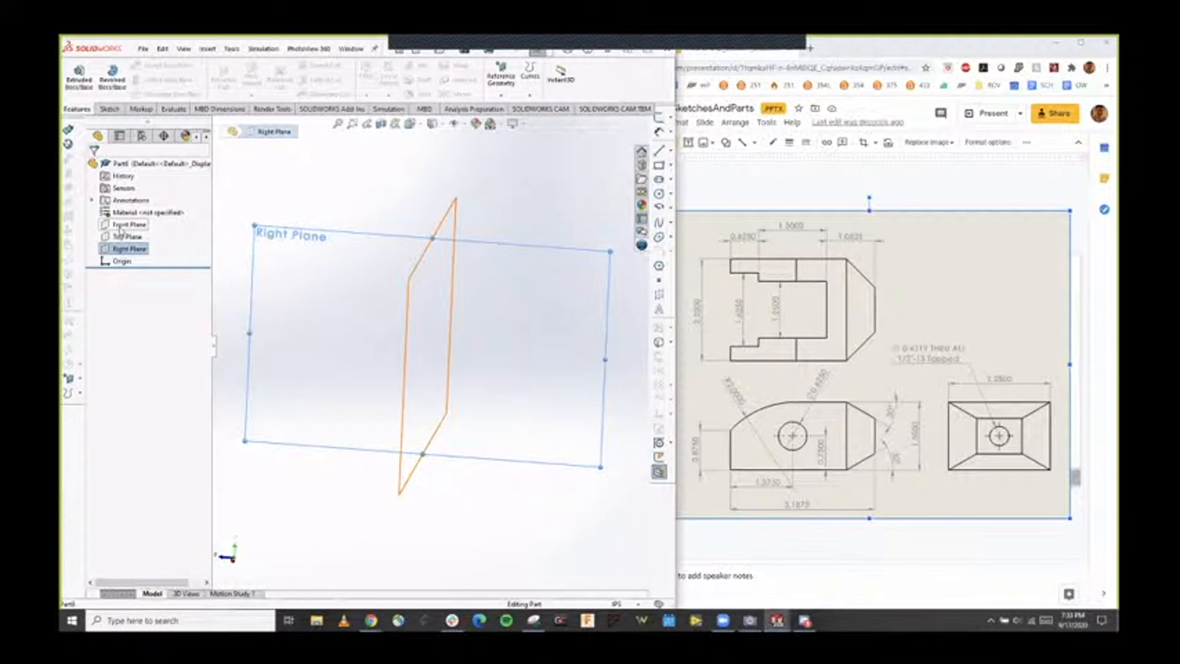
mouse_move(467, 504)
middle_mouse_down()
mouse_move(488, 518)
mouse_move(458, 492)
mouse_move(474, 510)
middle_mouse_up()
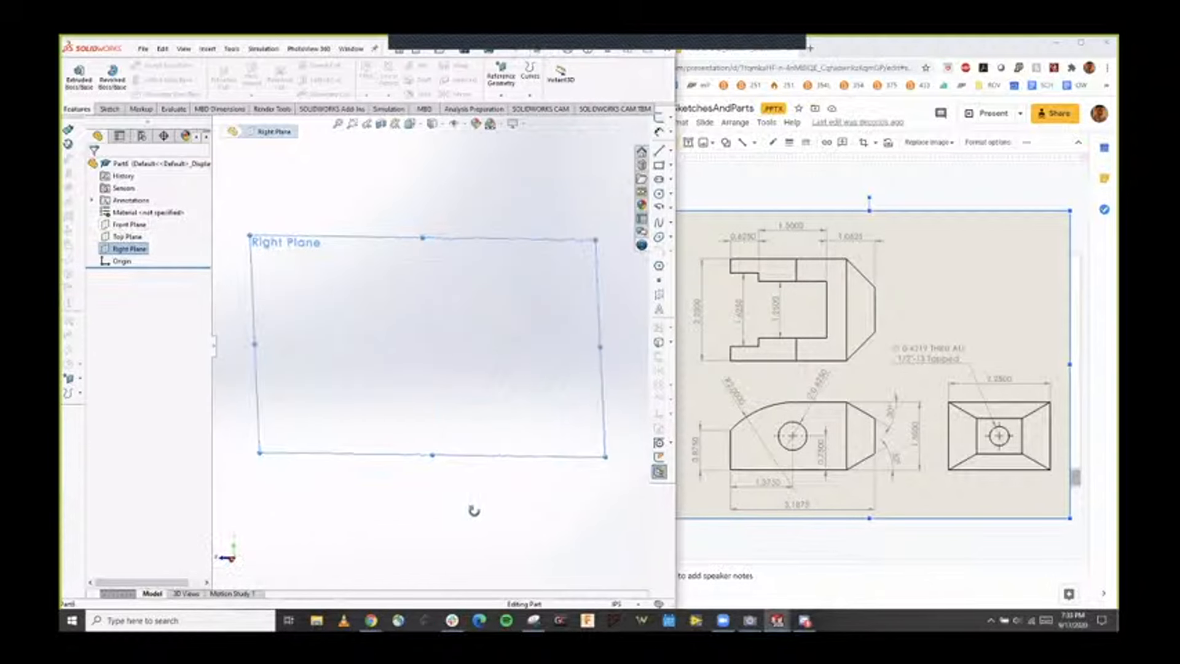
left_click(109, 109)
left_click(74, 75)
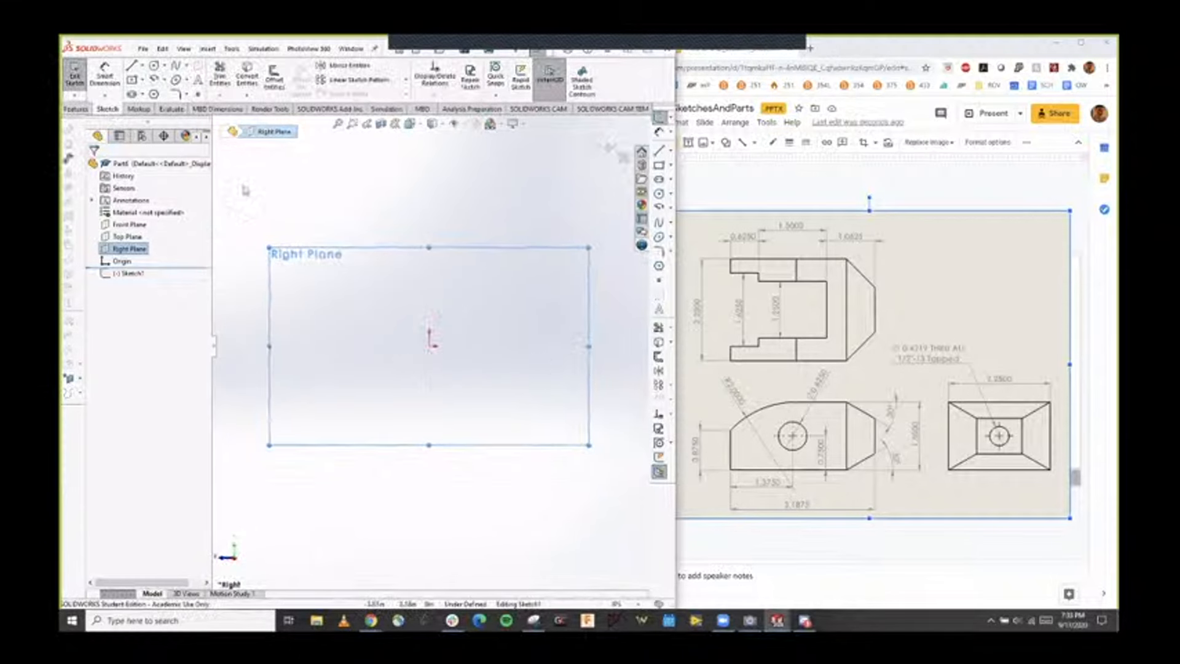
Sketch the profile's horizontal base line from the origin and the short vertical rear edge at its far end.
key("l")
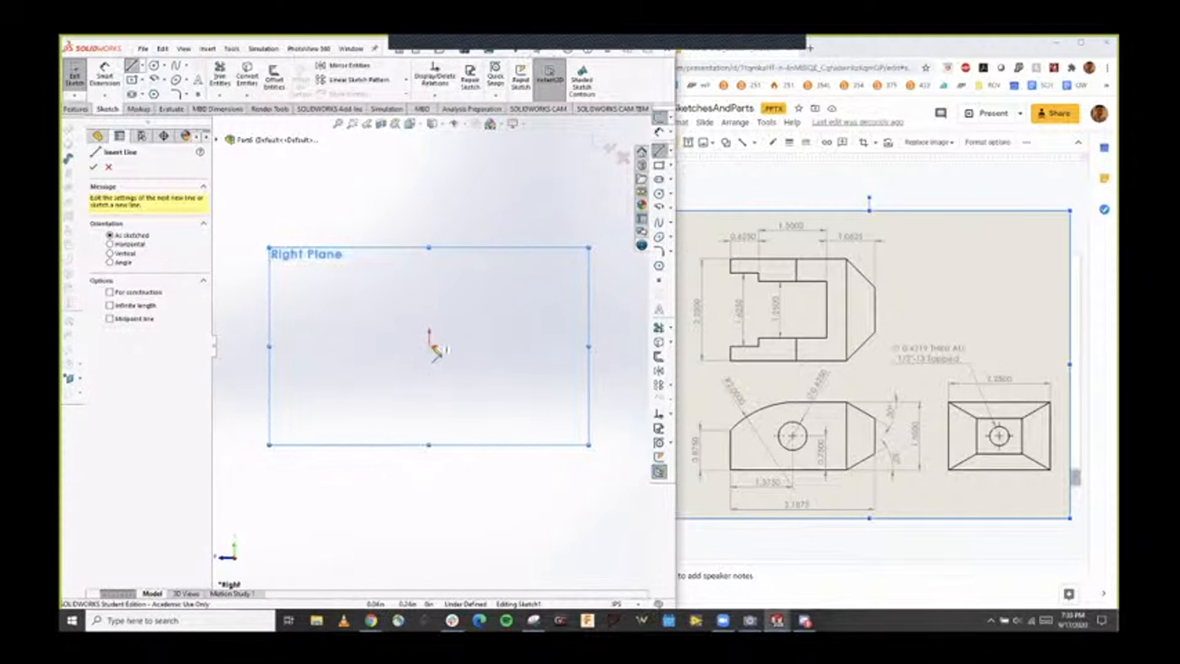
mouse_move(430, 346)
left_mouse_down()
mouse_move(305, 346)
mouse_move(306, 306)
mouse_move(430, 326)
left_mouse_up()
key("Escape")
Sketch the tapered nose from the origin: an outward slanted line, a vertical end line and a slanted line back above the origin.
key("l")
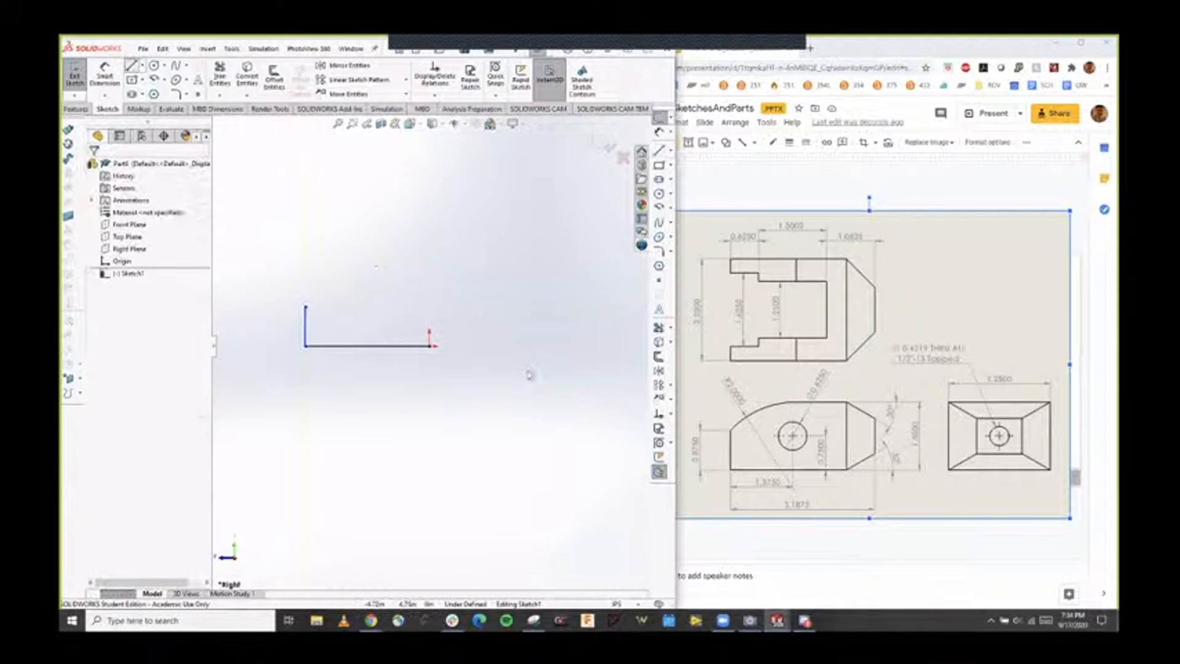
left_click(429, 346)
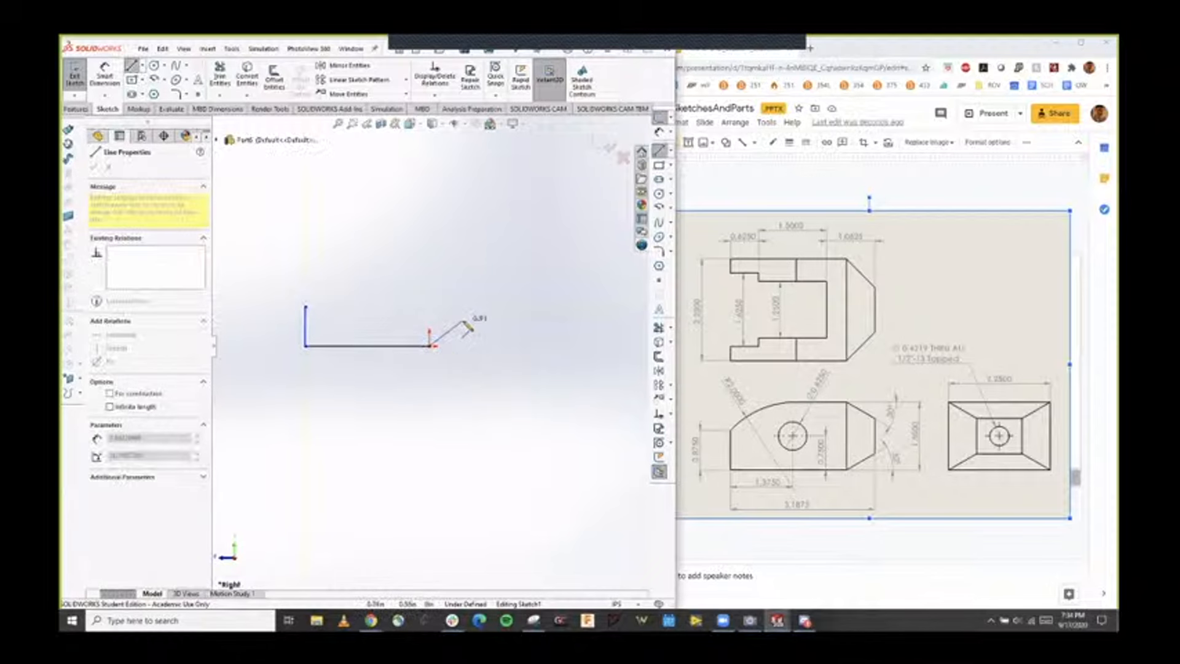
left_click(464, 283)
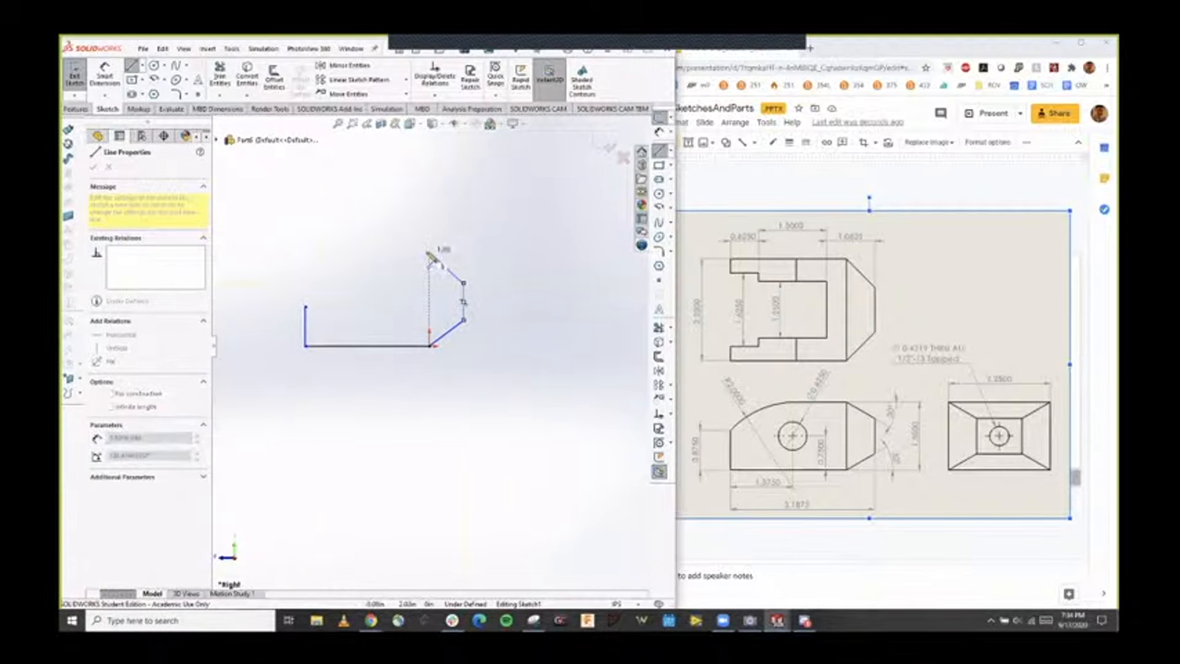
left_click(429, 251)
key("Escape")
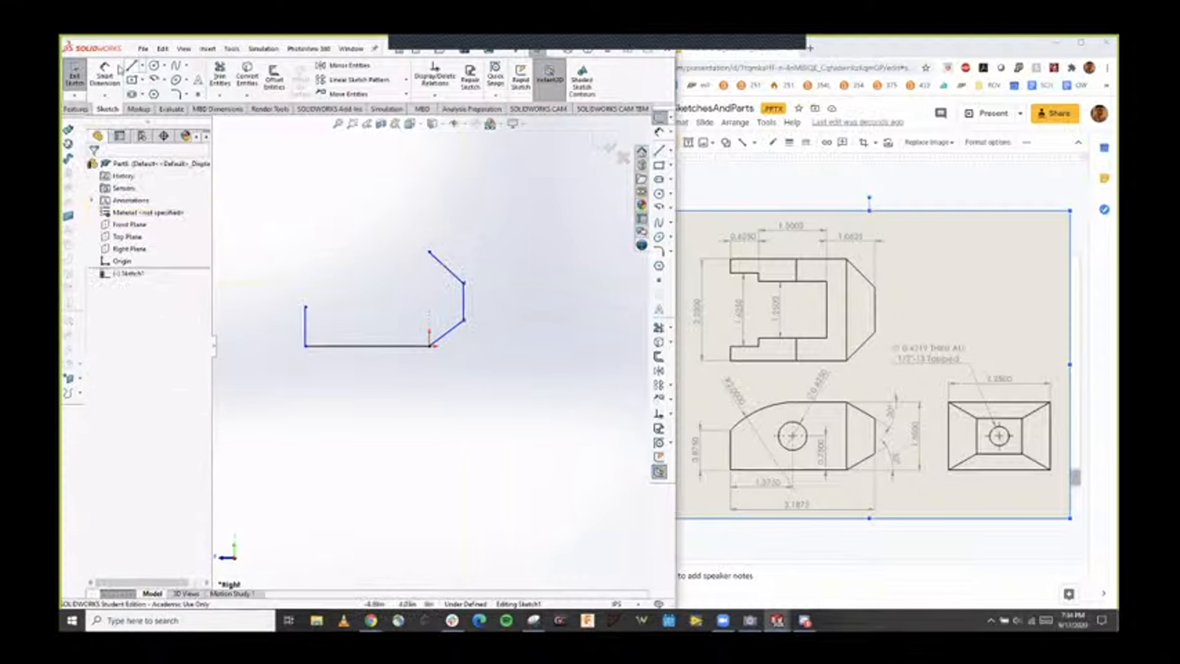
Draw the horizontal top edge from the nose's upper corner toward the rear of the profile.
key("l")
left_click(429, 251)
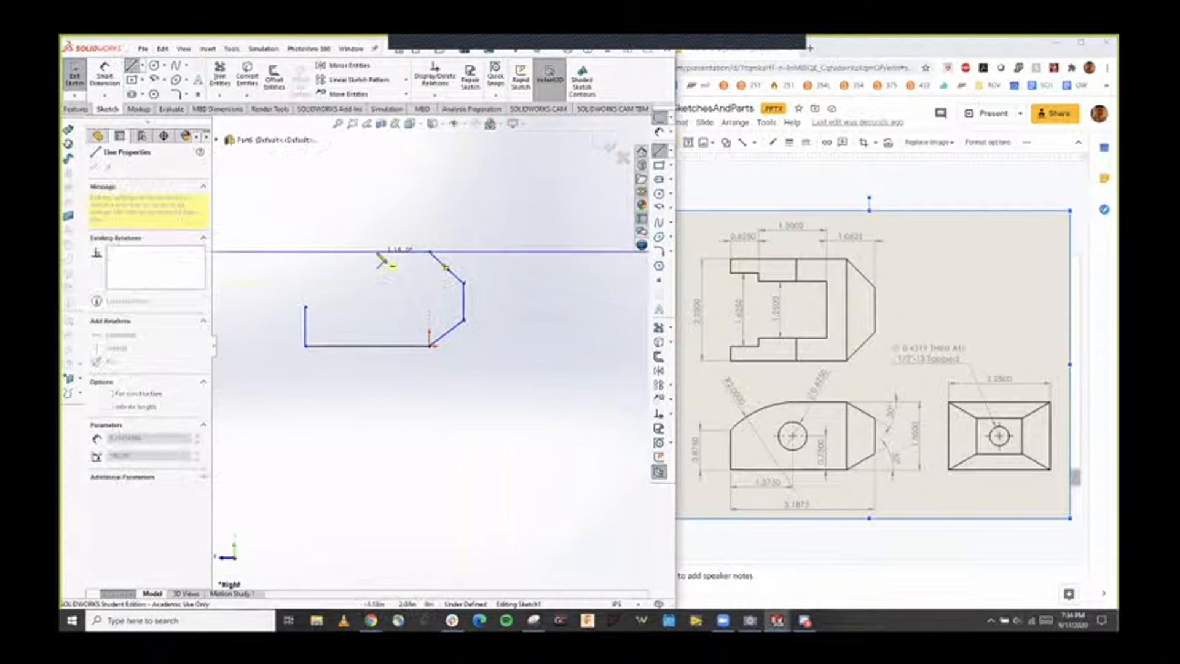
left_click(377, 250)
key("Escape")
left_click(166, 80)
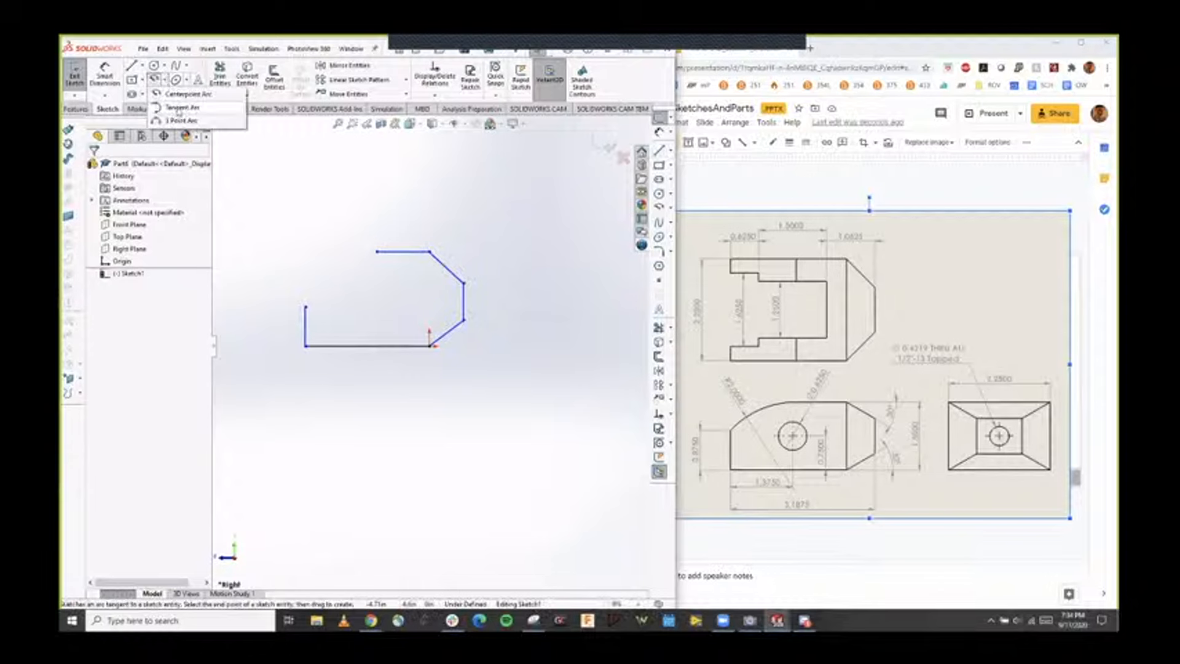
left_click(185, 119)
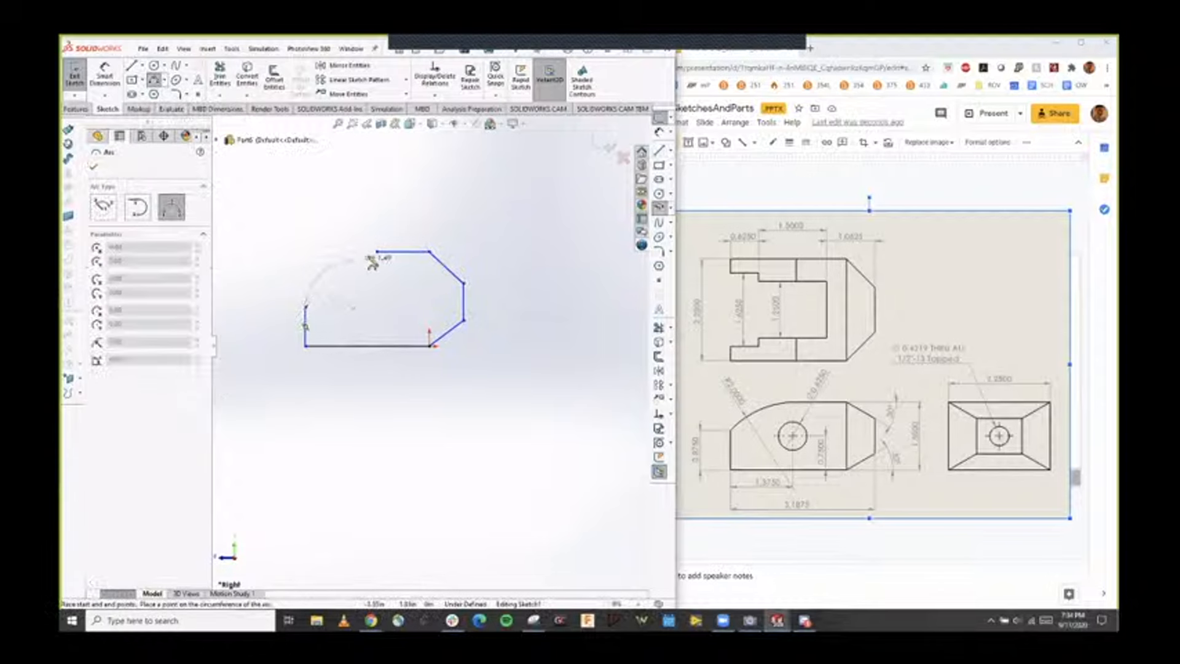
left_click(376, 252)
key("Escape")
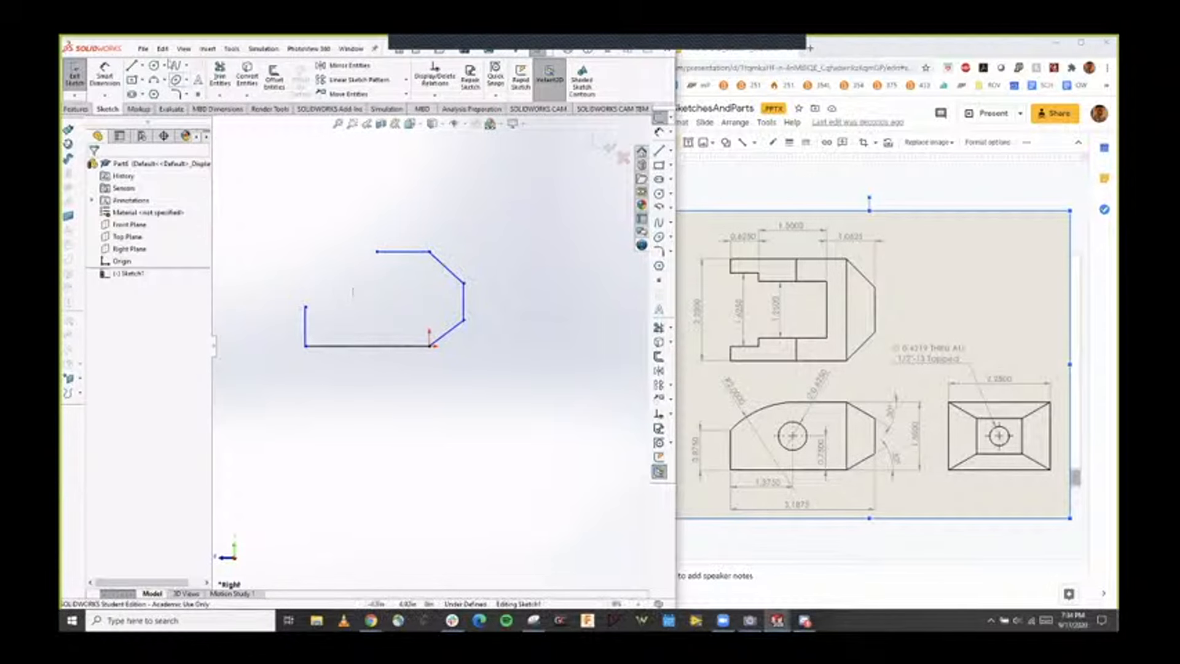
Close the profile with a 3 Point Arc from the top of the rear vertical edge to the top edge's open end.
left_click(155, 80)
left_click(306, 306)
left_click(377, 251)
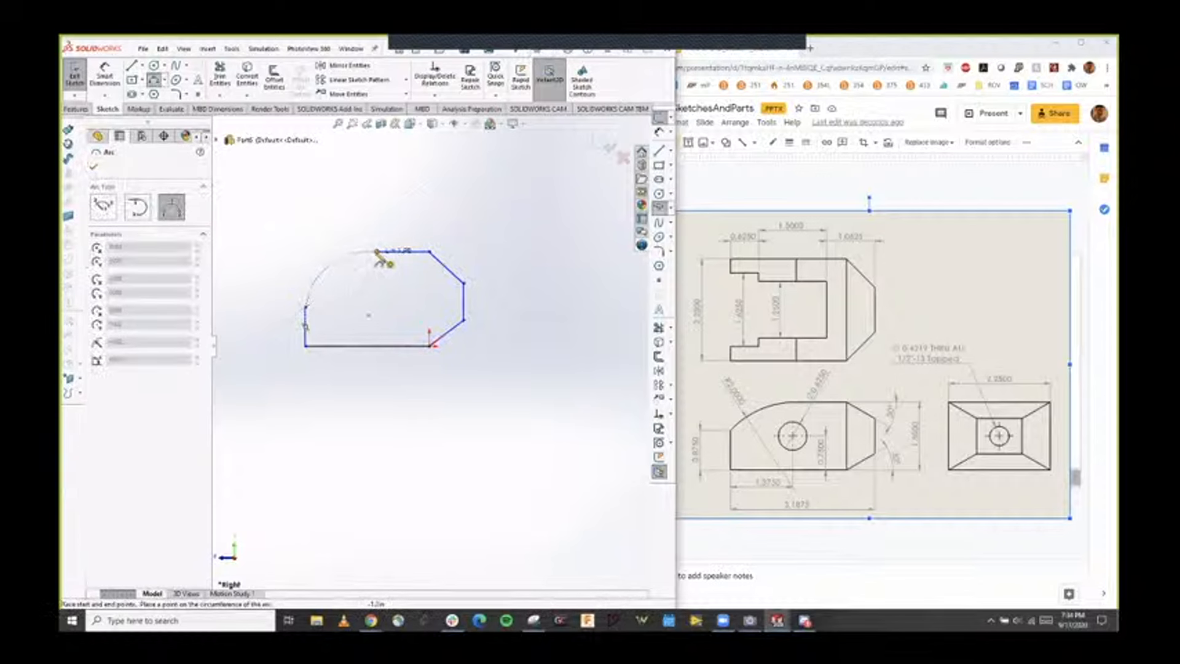
left_click(353, 267)
key("Escape")
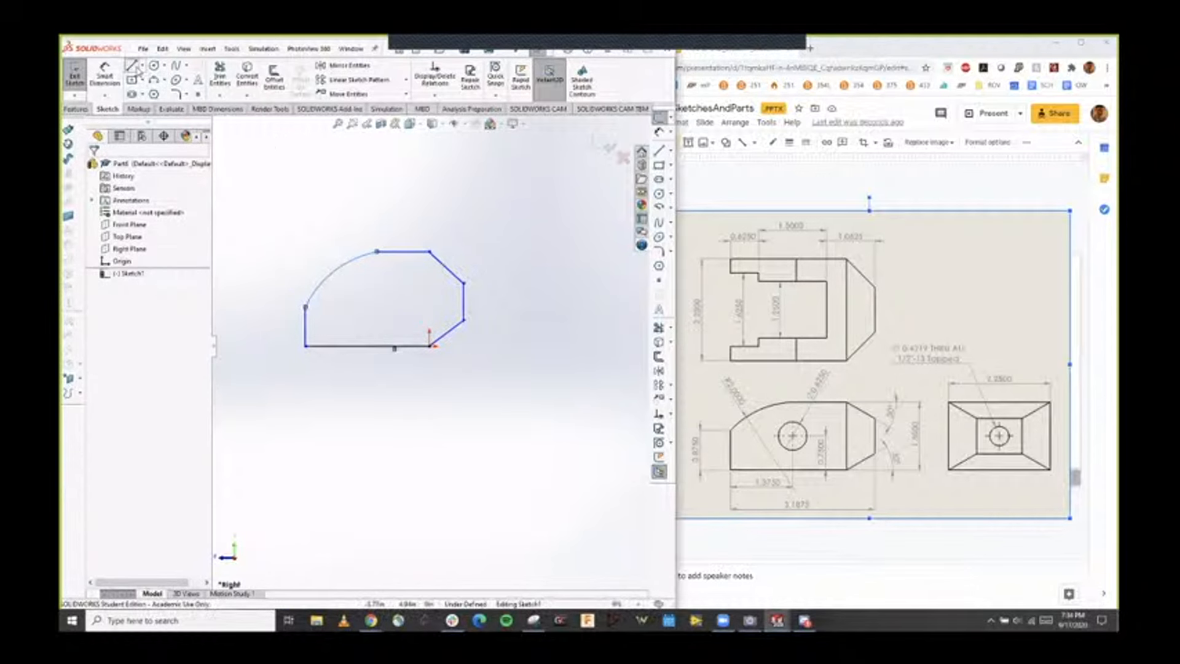
Sketch a circle for the cross hole inside the profile, beneath the arc.
left_click(132, 66)
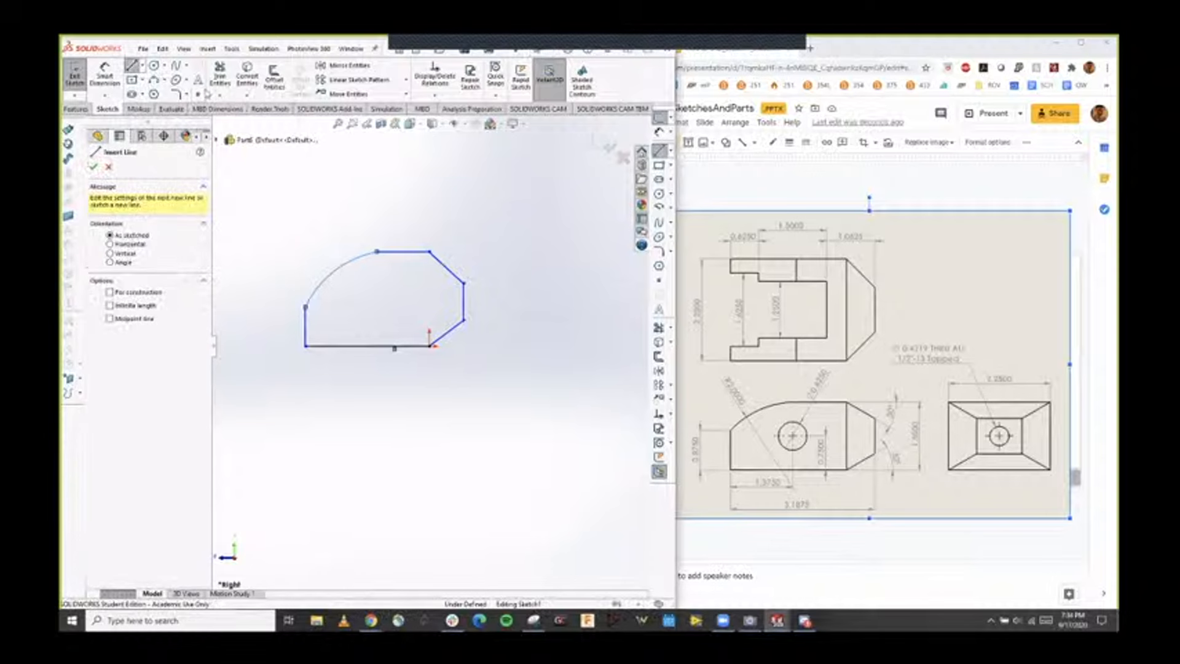
left_click(154, 66)
left_click(355, 295)
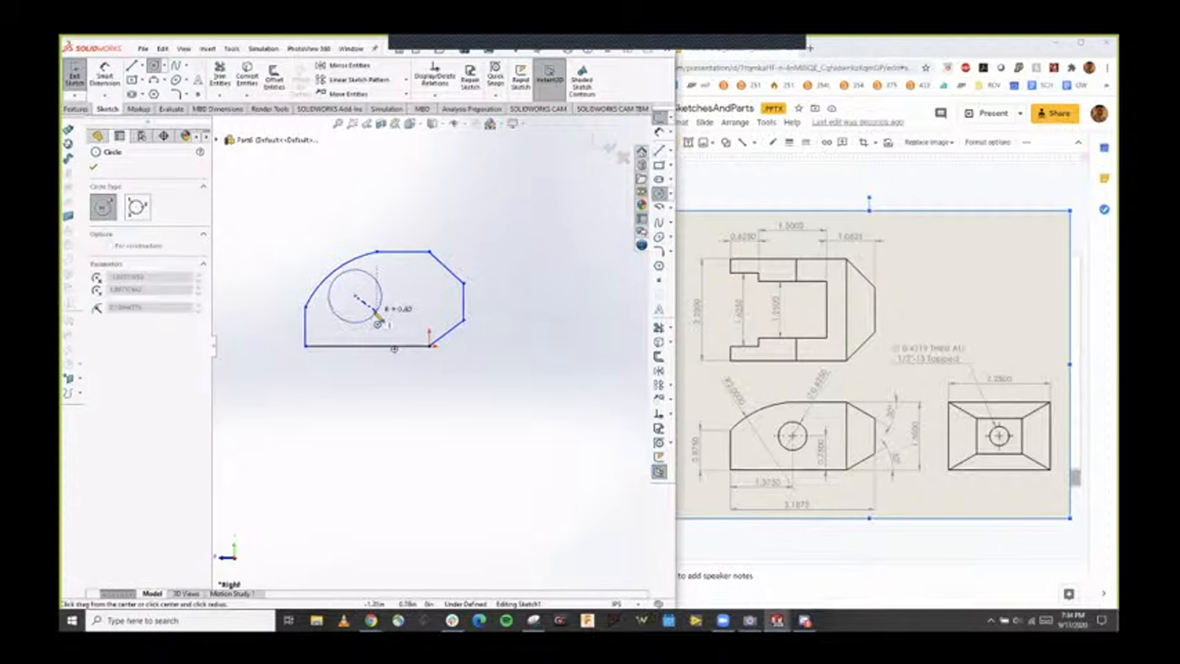
left_click(374, 315)
key("Escape")
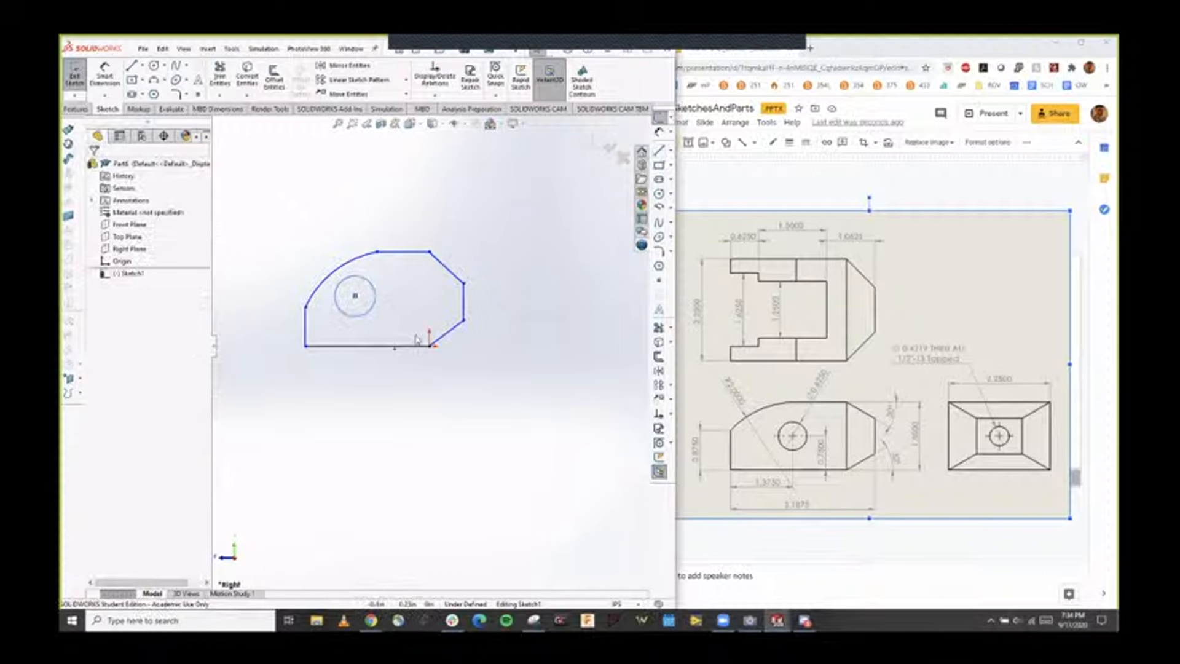
Draw a vertical centerline from the nose's upper corner down to the origin.
left_click(142, 65)
left_click(158, 93)
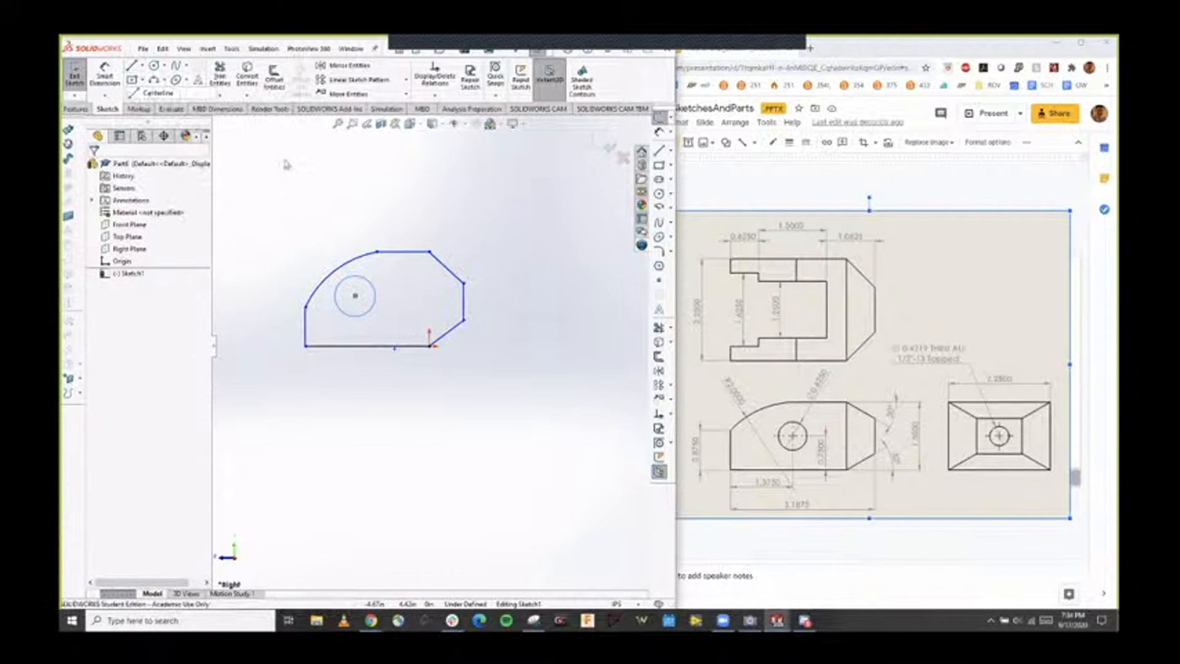
left_click(429, 252)
left_click(429, 346)
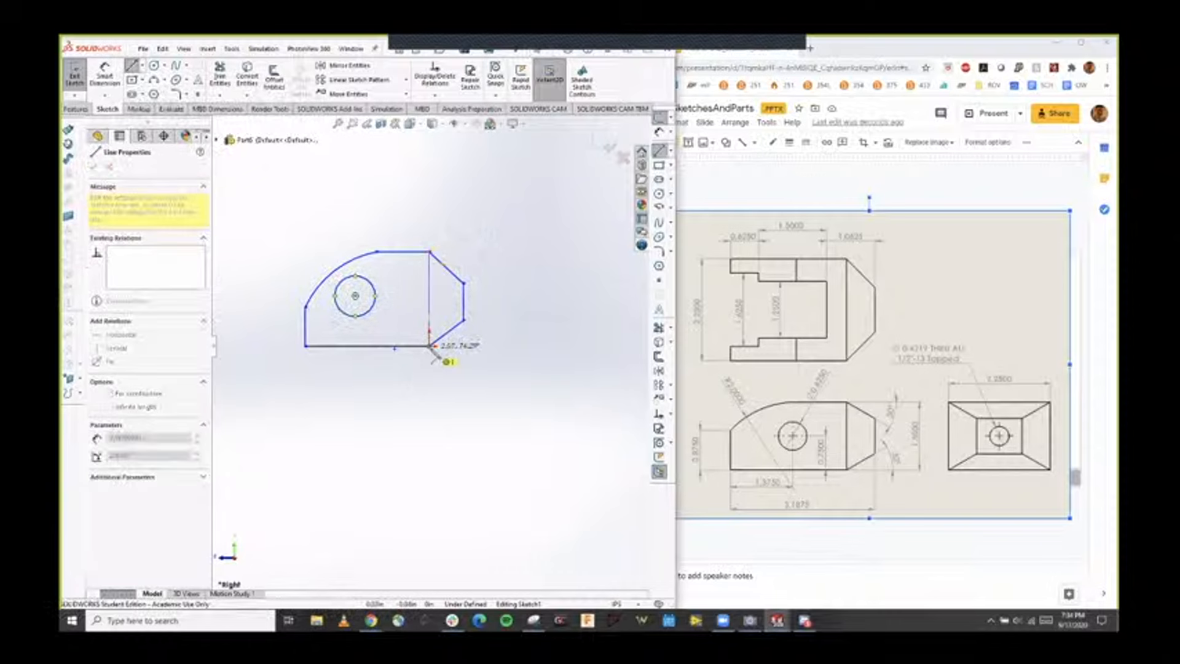
key("Escape")
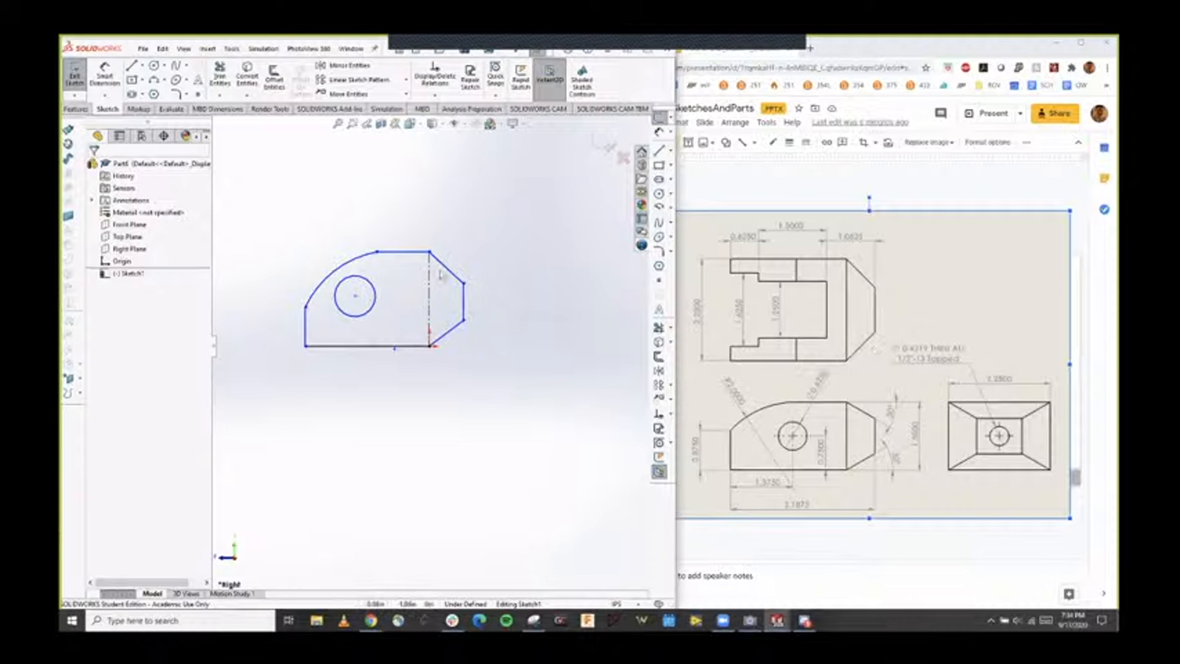
scroll(415, 262, "down", 2)
scroll(425, 372, "down", 1)
mouse_move(424, 371)
middle_mouse_down()
mouse_move(414, 346)
mouse_move(432, 374)
mouse_move(482, 362)
mouse_move(424, 402)
middle_mouse_up()
scroll(424, 375, "up", 1)
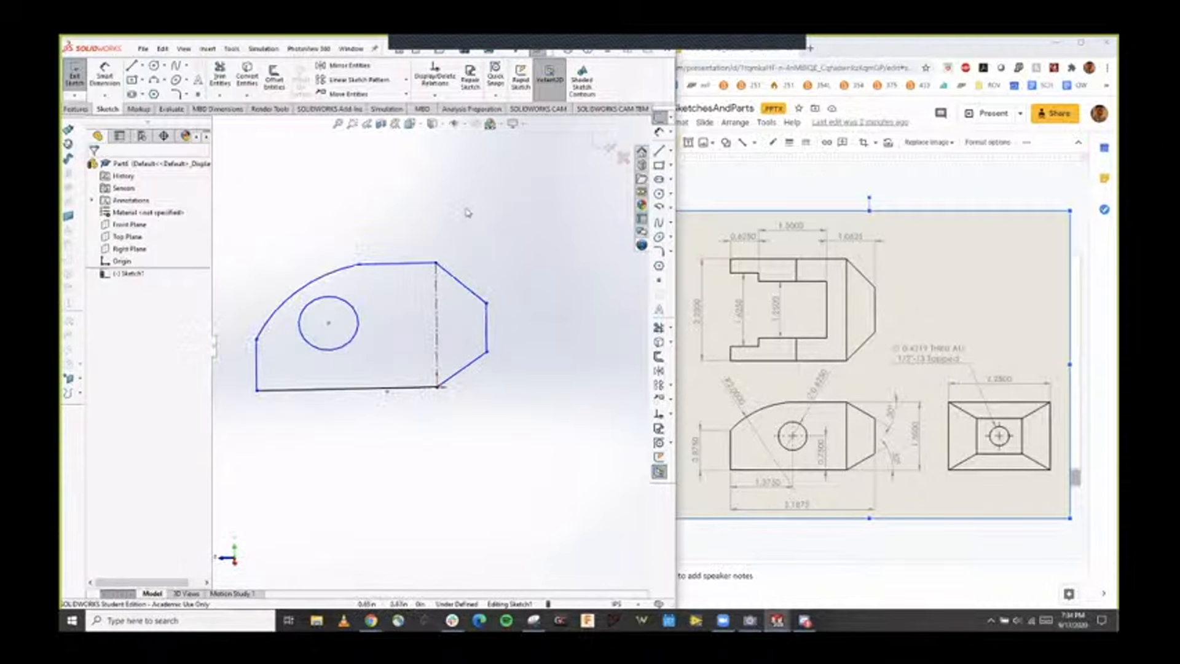
Dimension the profile's rear vertical edge to 0.875 in.
left_click(373, 469)
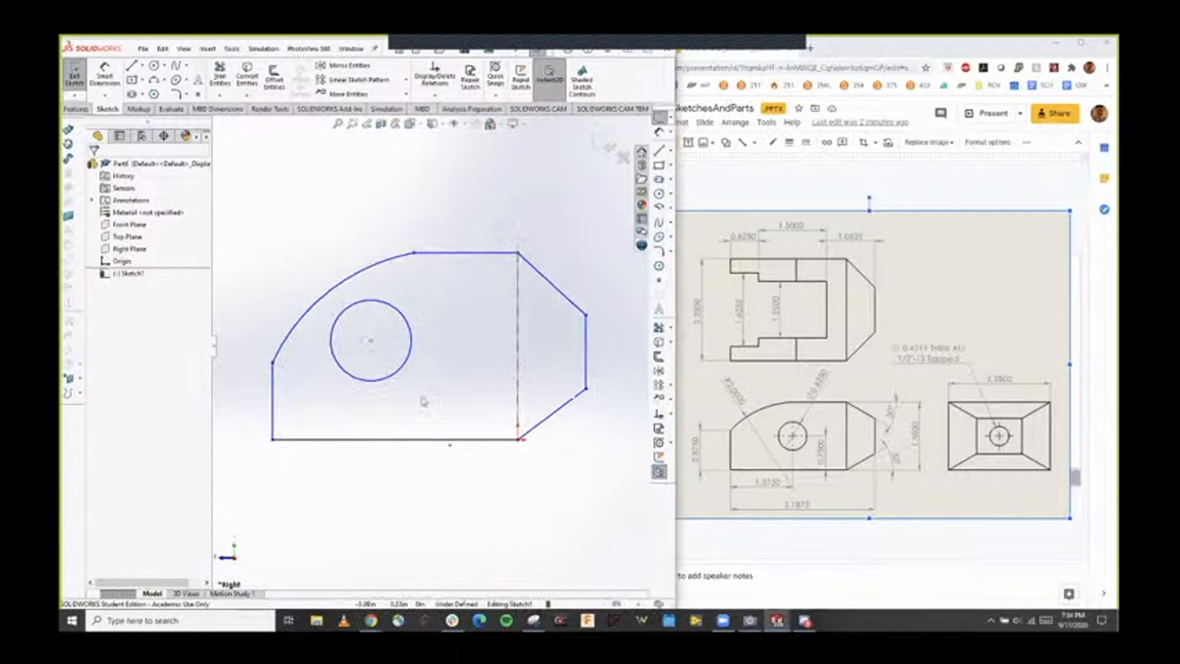
scroll(425, 400, "up", 1)
left_click(105, 77)
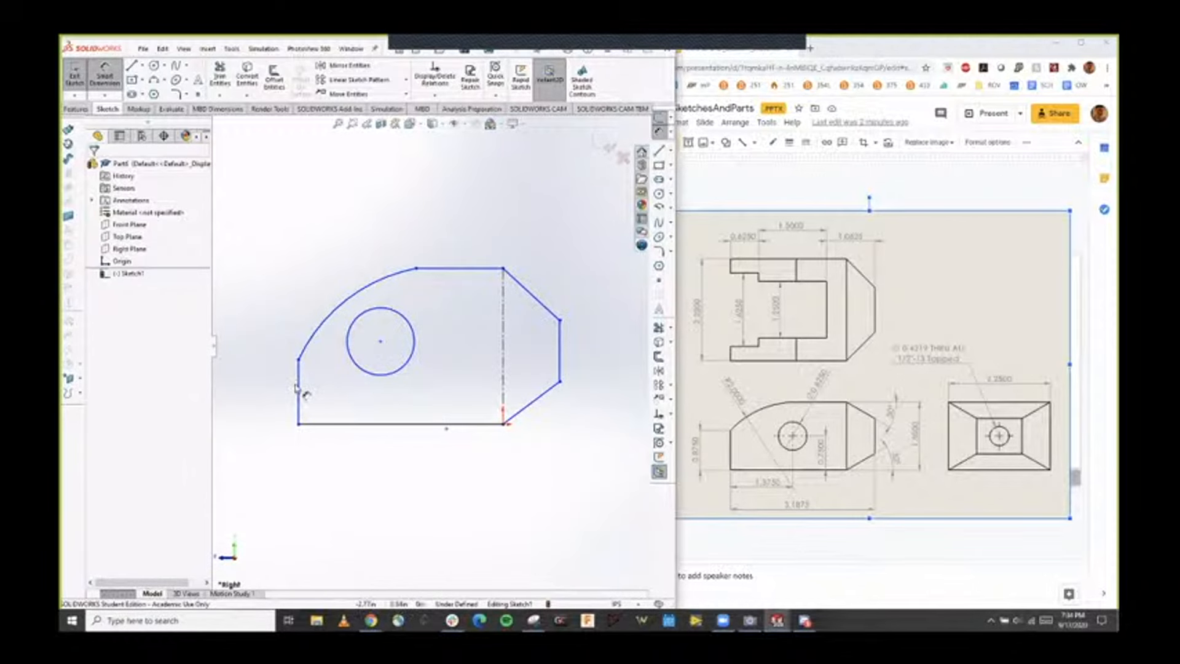
left_click(298, 389)
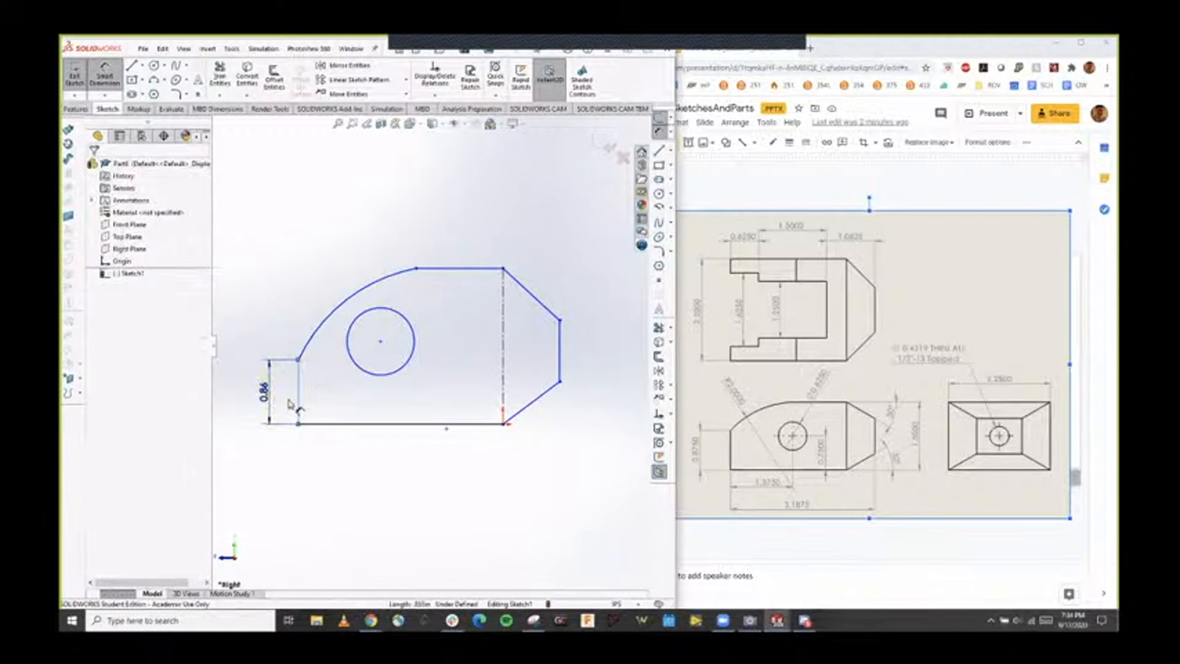
left_click(293, 403)
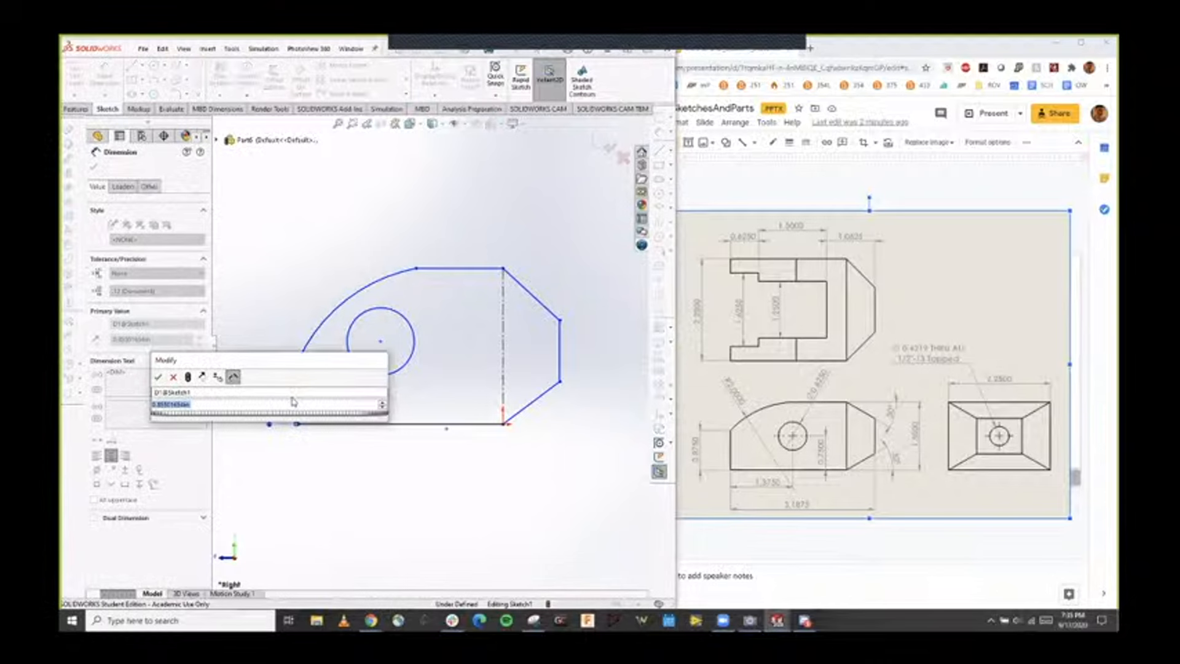
type("0.875")
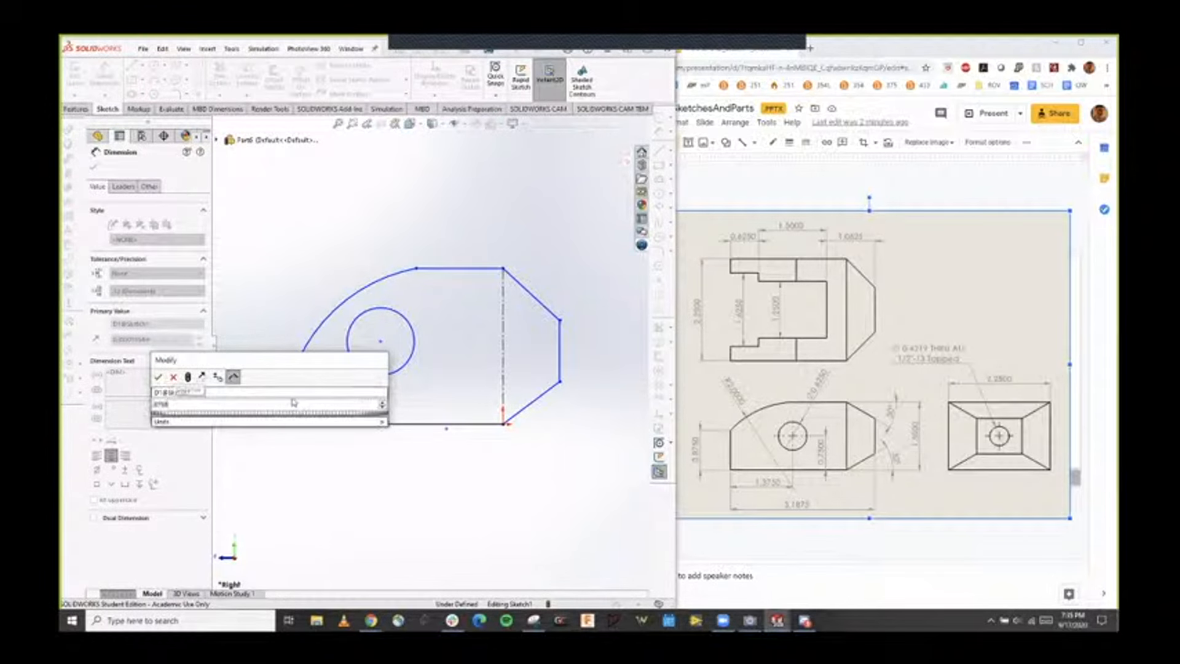
key("Return")
Dimension the overall length from the rear vertical edge to the nose's vertical edge as 3.1875 in.
left_click(391, 423)
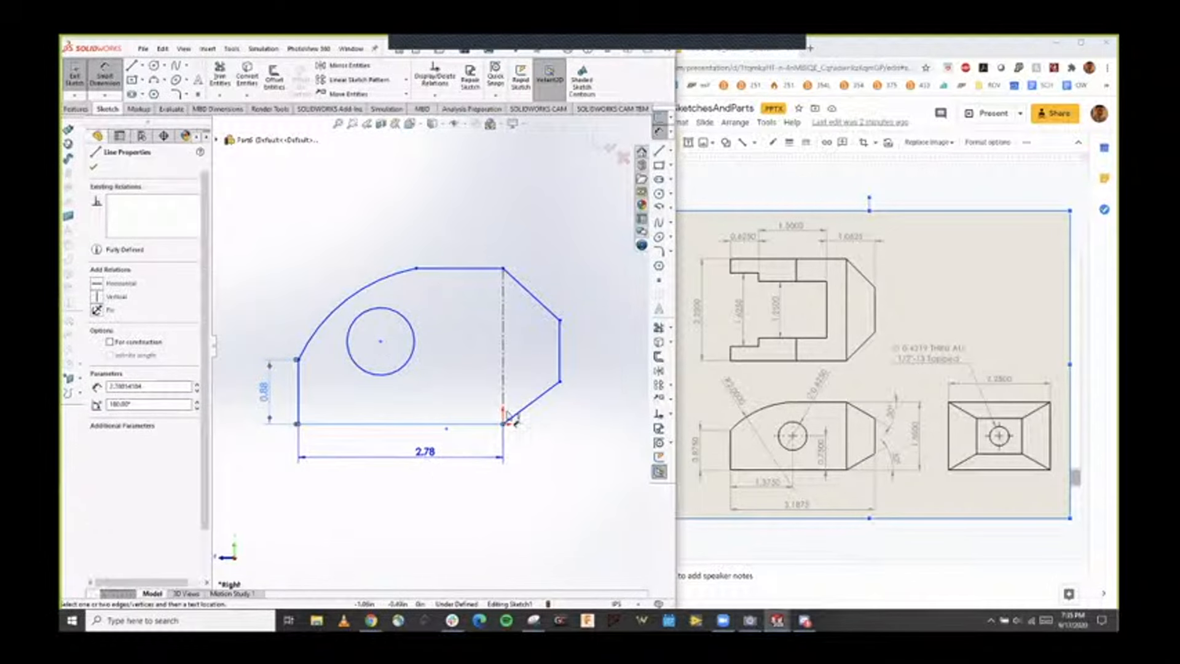
key("Escape")
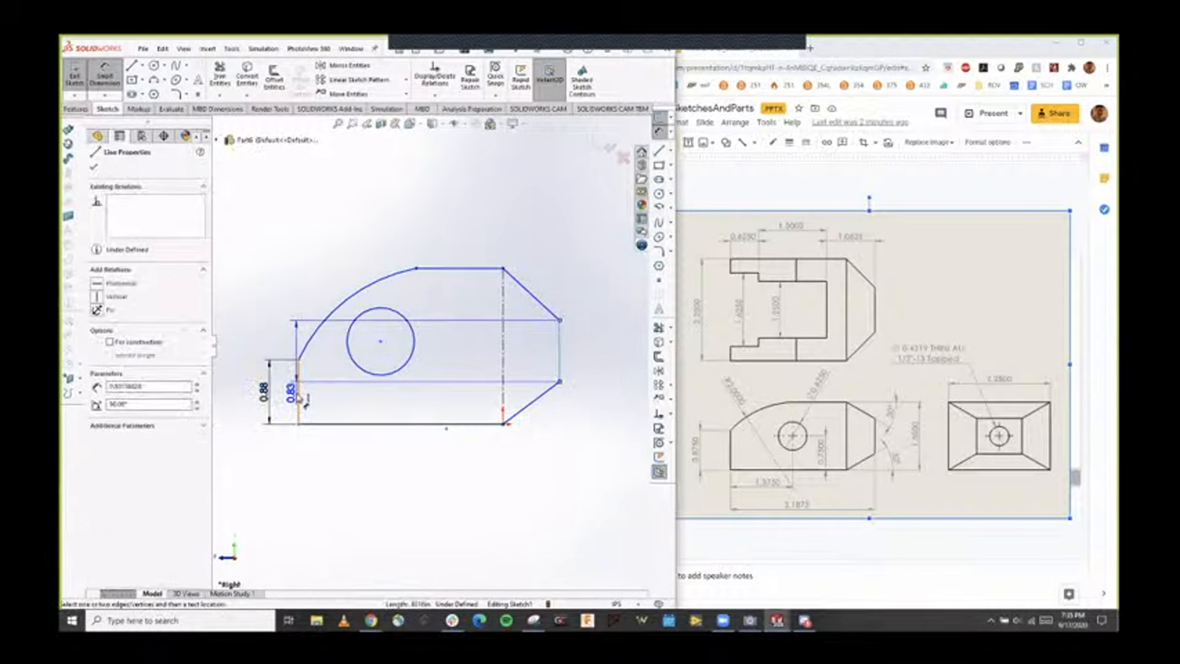
left_click(299, 398)
left_click(435, 479)
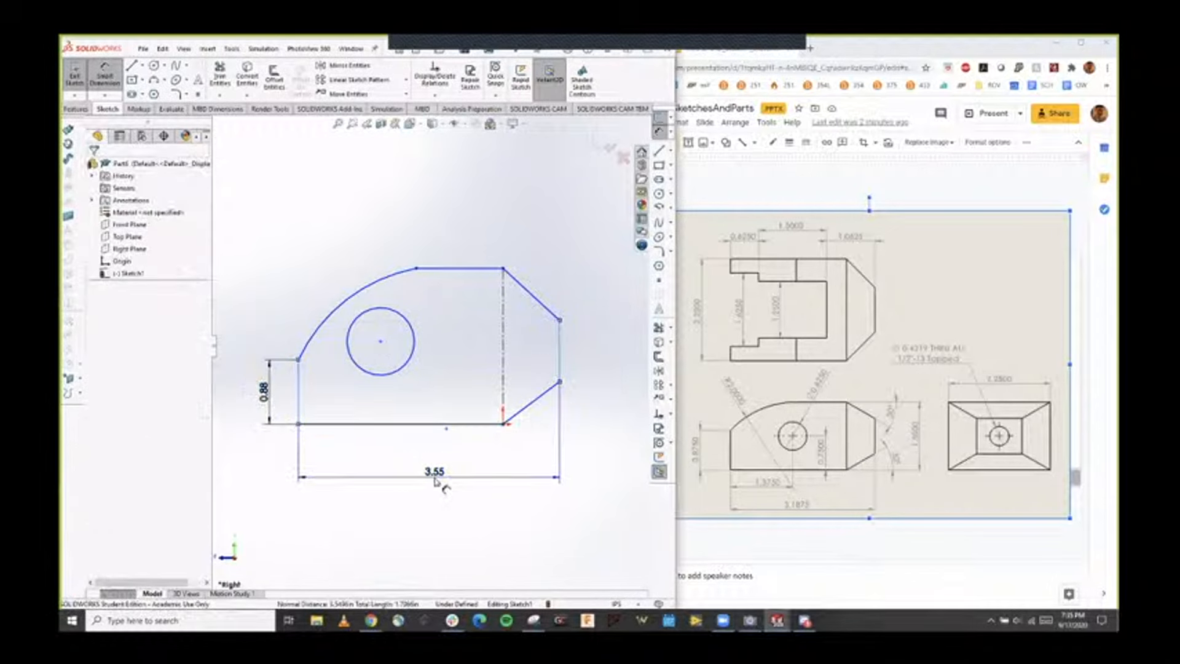
type("3.1")
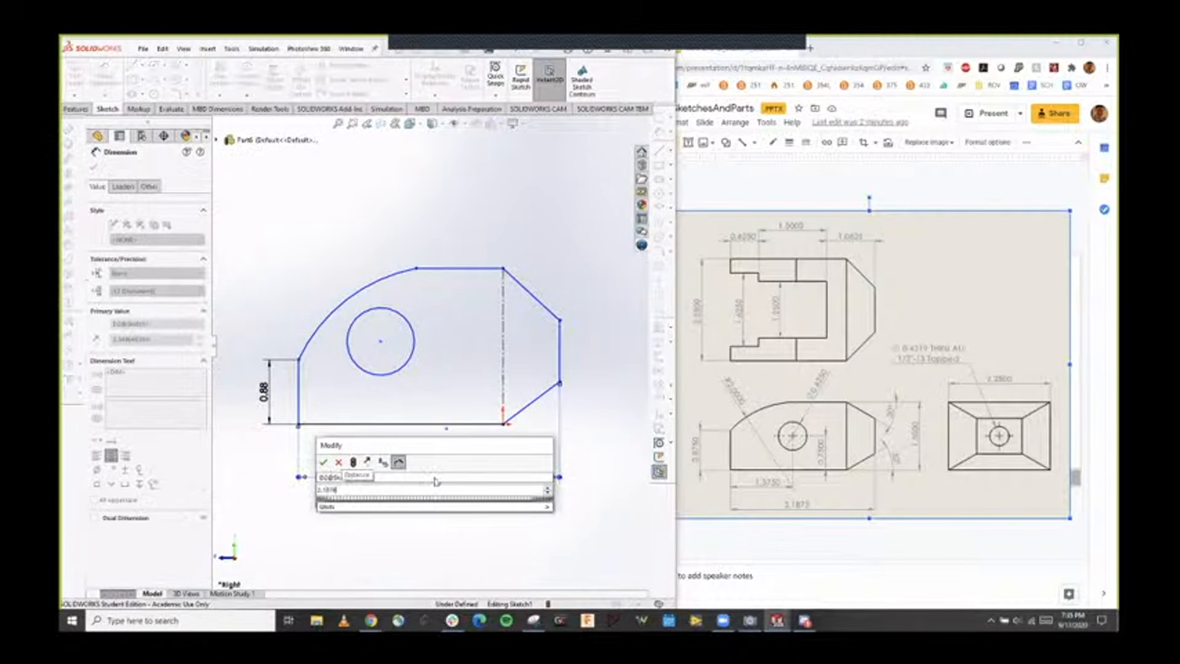
type("875")
key("Return")
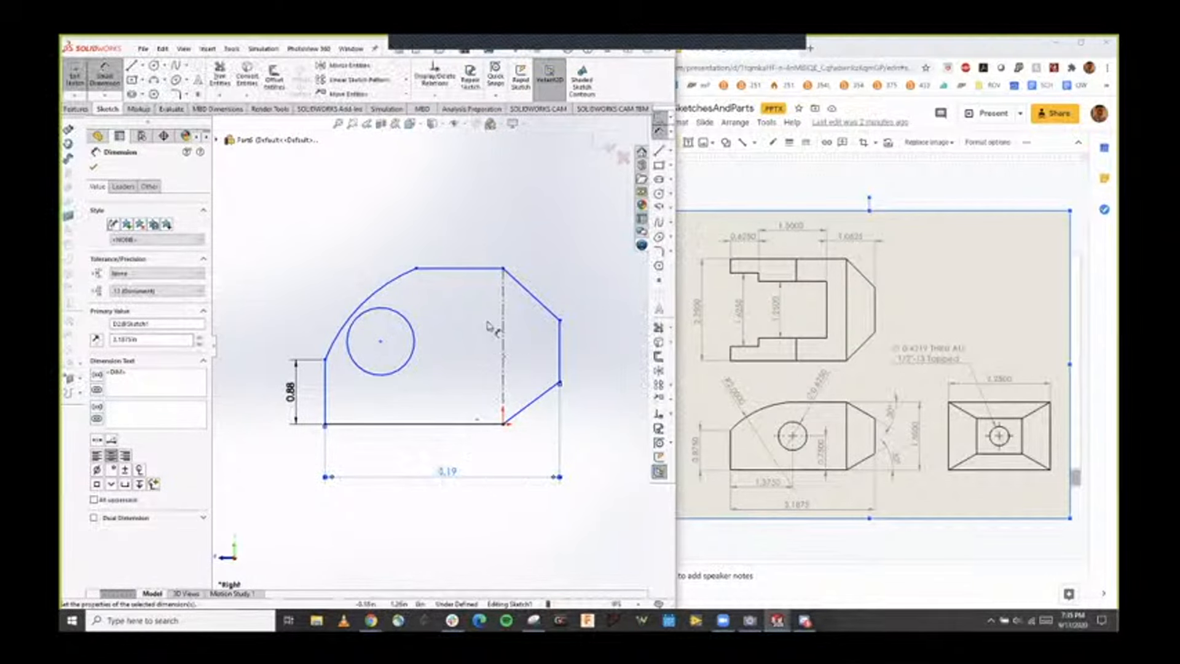
Set the radius of the upper rear arc to 2 in.
left_click(356, 300)
left_click(328, 283)
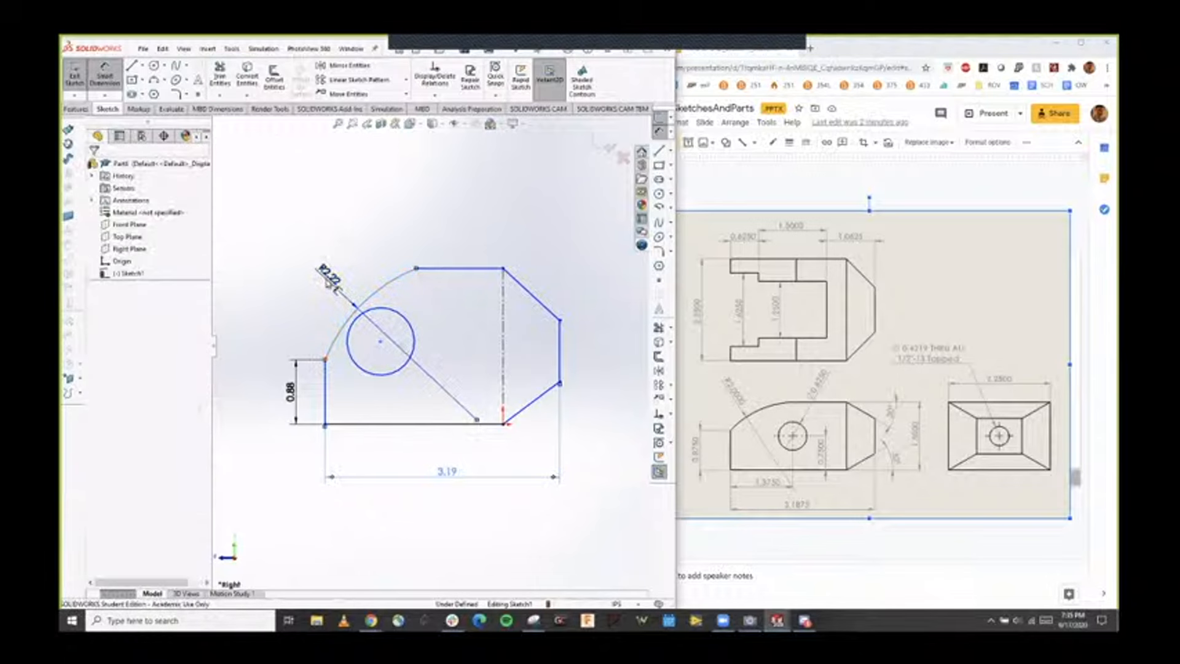
type("2")
key("Return")
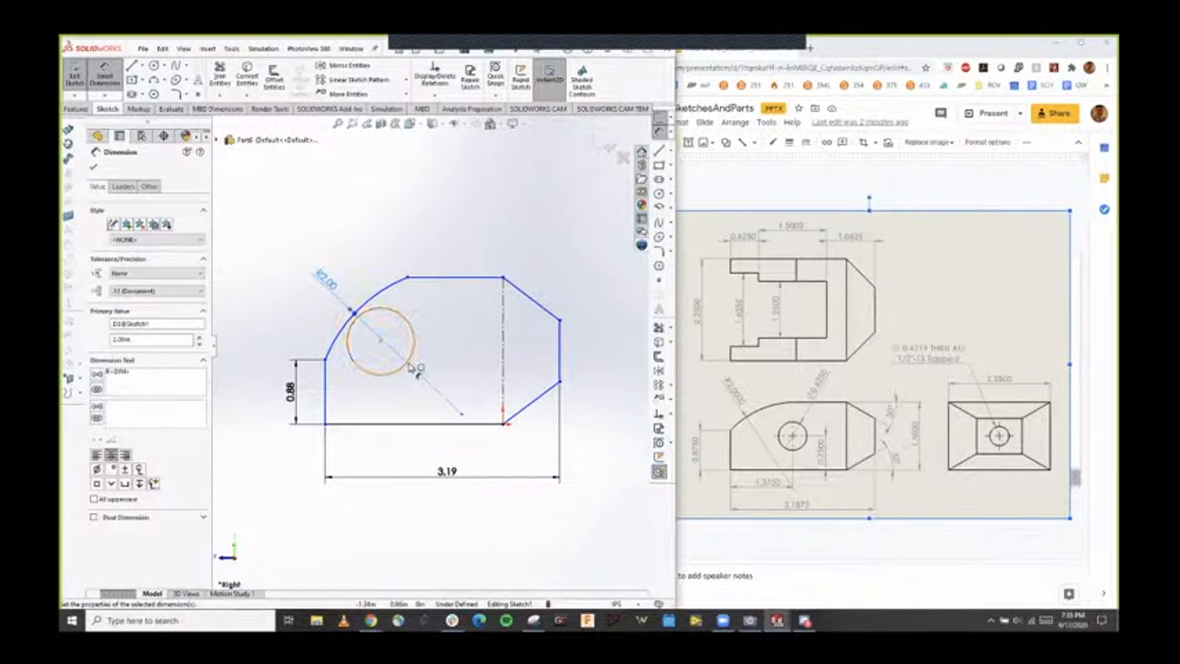
Locate the cross hole's center 1.375 in horizontally from the rear edge and set its diameter to 0.625 in.
left_click(382, 341)
left_click(326, 407)
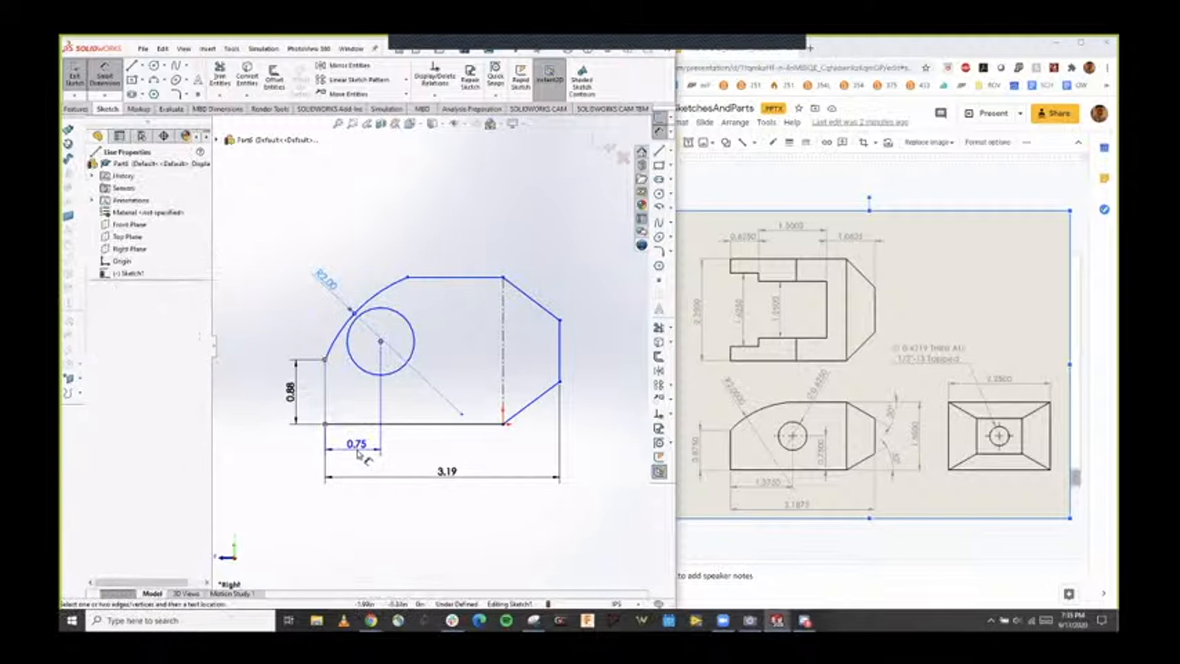
left_click(357, 454)
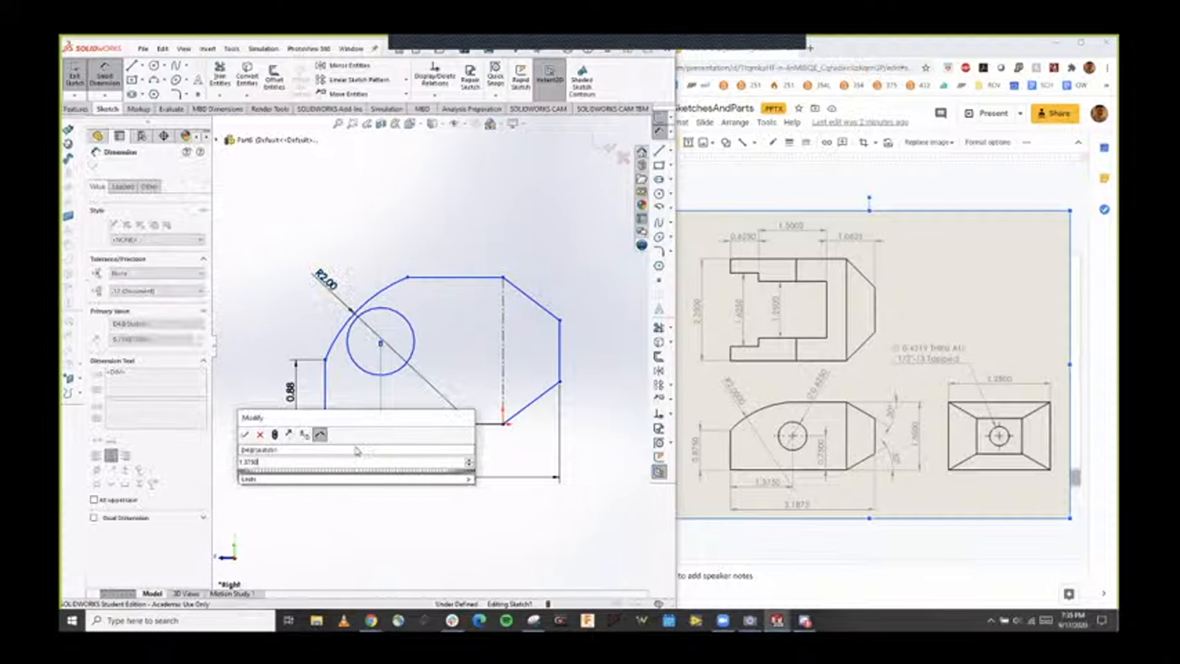
key("Return")
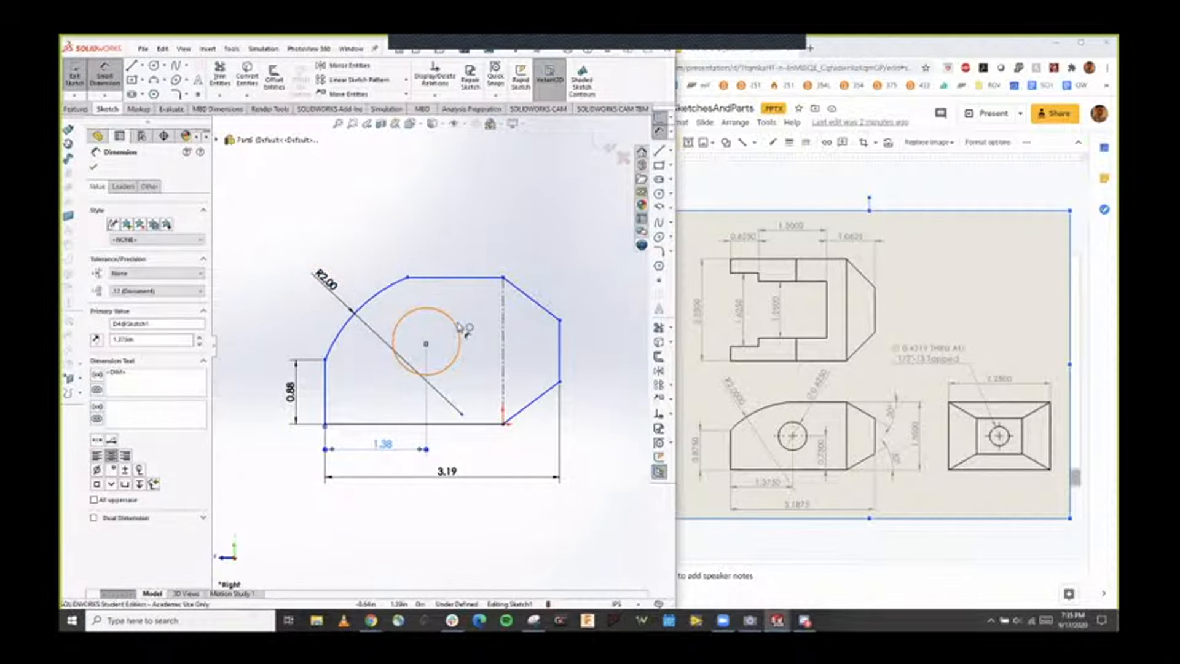
left_click(461, 348)
left_click(484, 314)
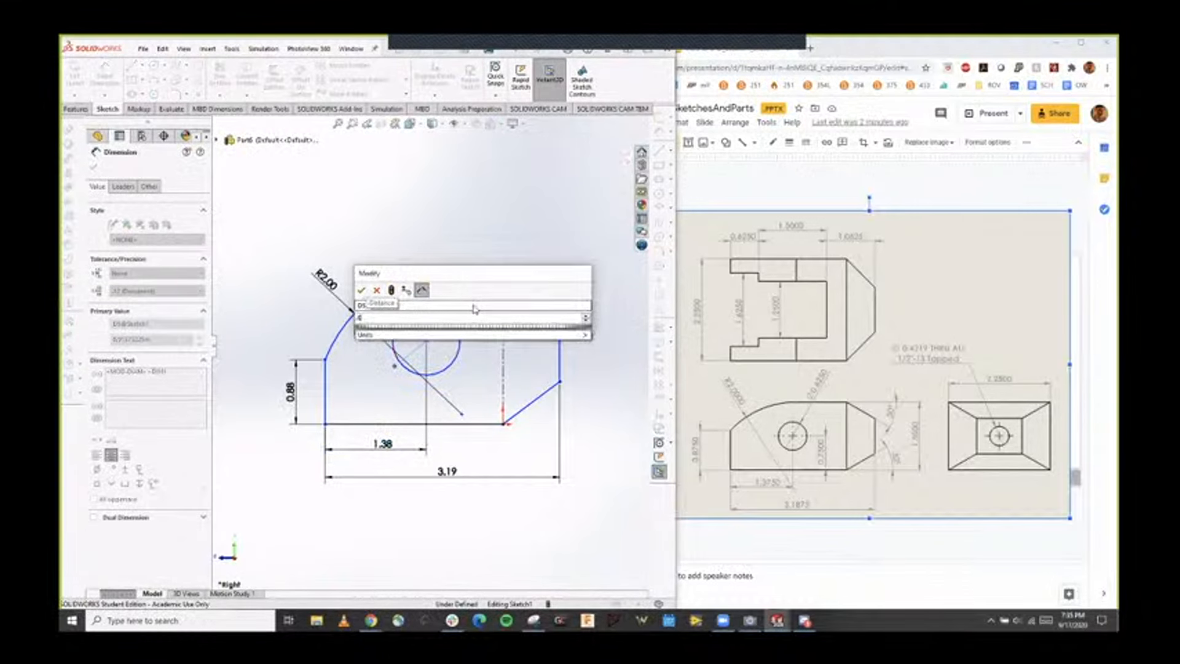
type(".4219")
key("Return")
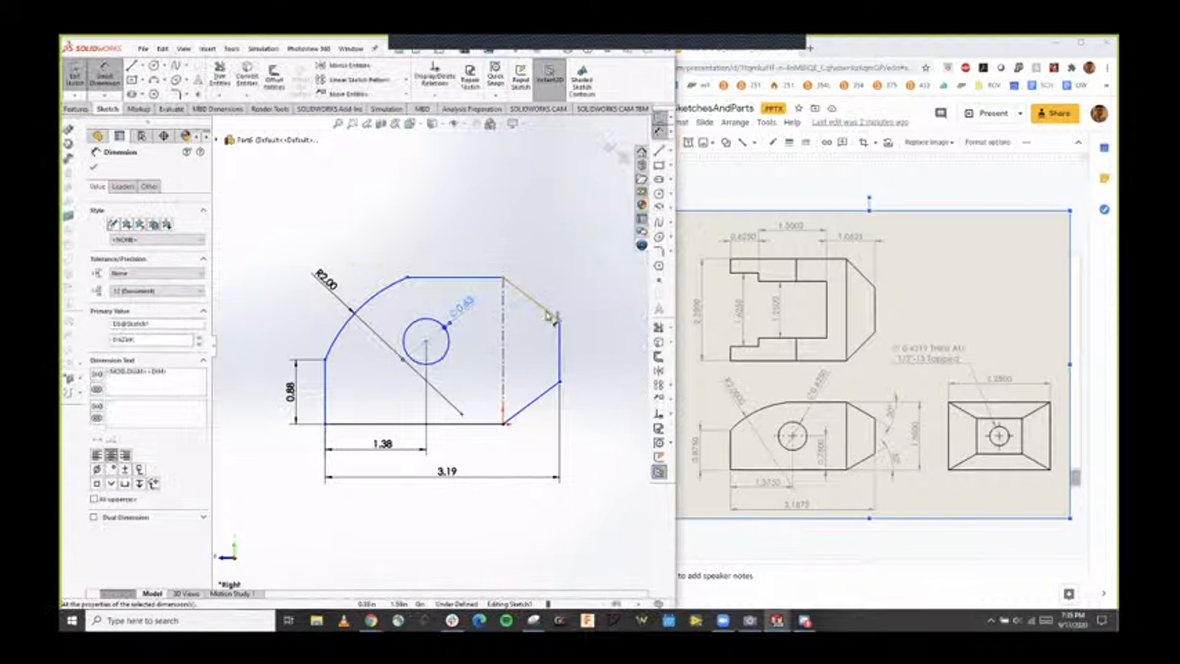
Dimension the angle between the bottom edge and the nose's lower slanted edge as 30°.
left_click(497, 424)
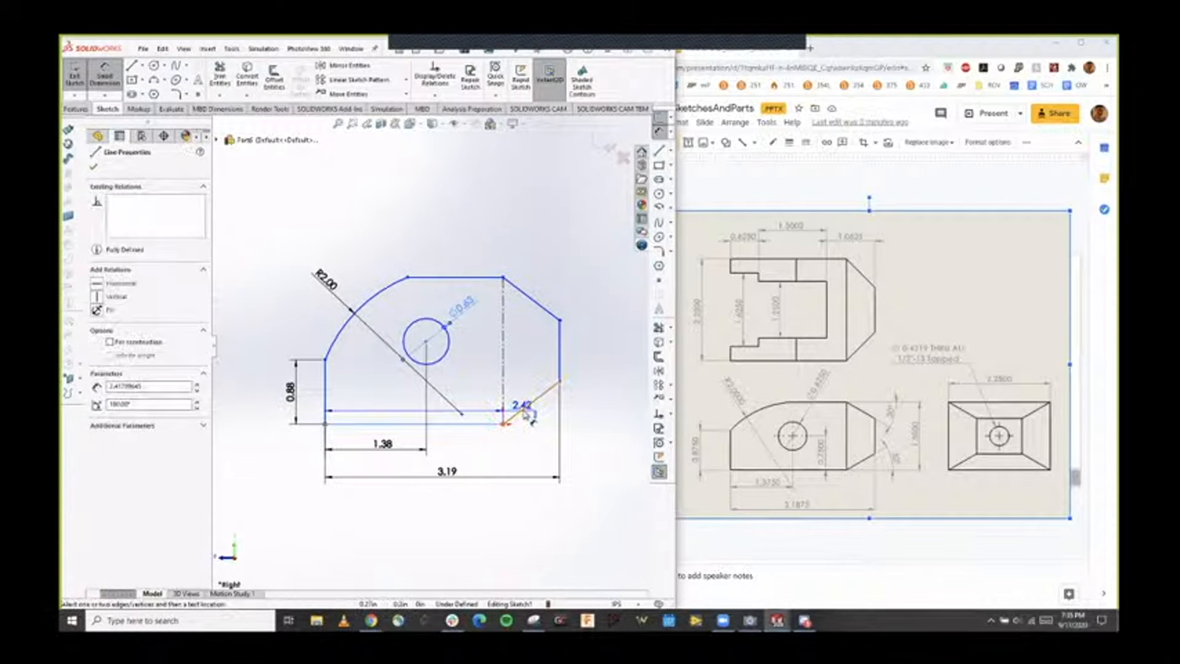
left_click(523, 410)
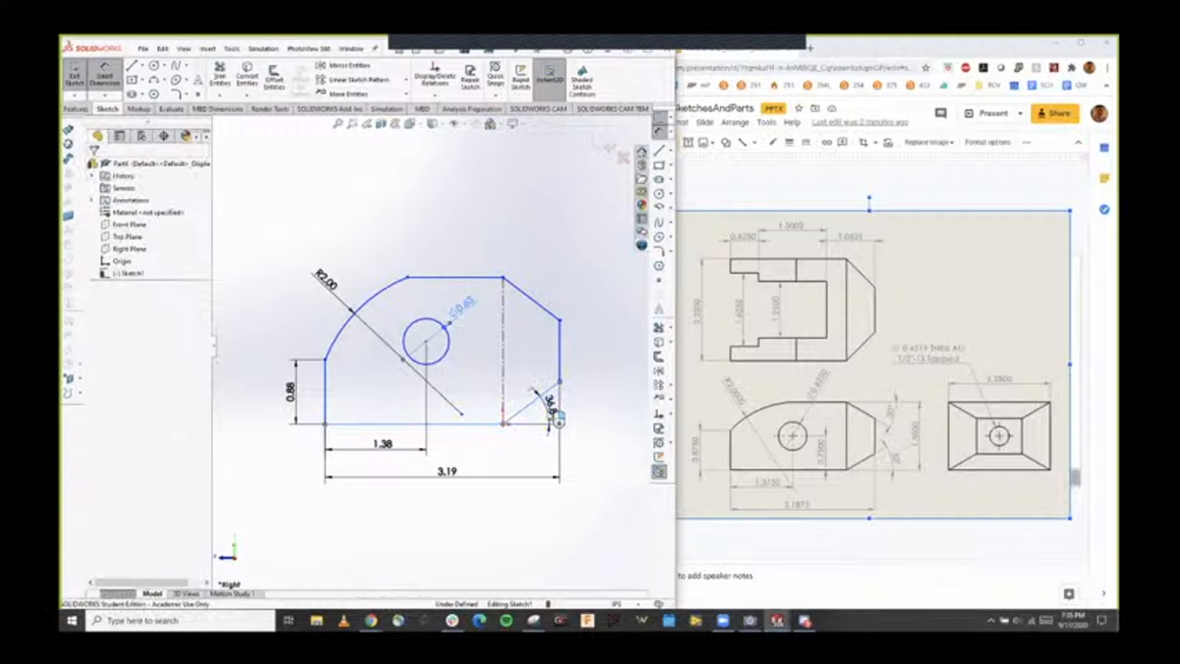
left_click(557, 419)
type("35")
key("Return")
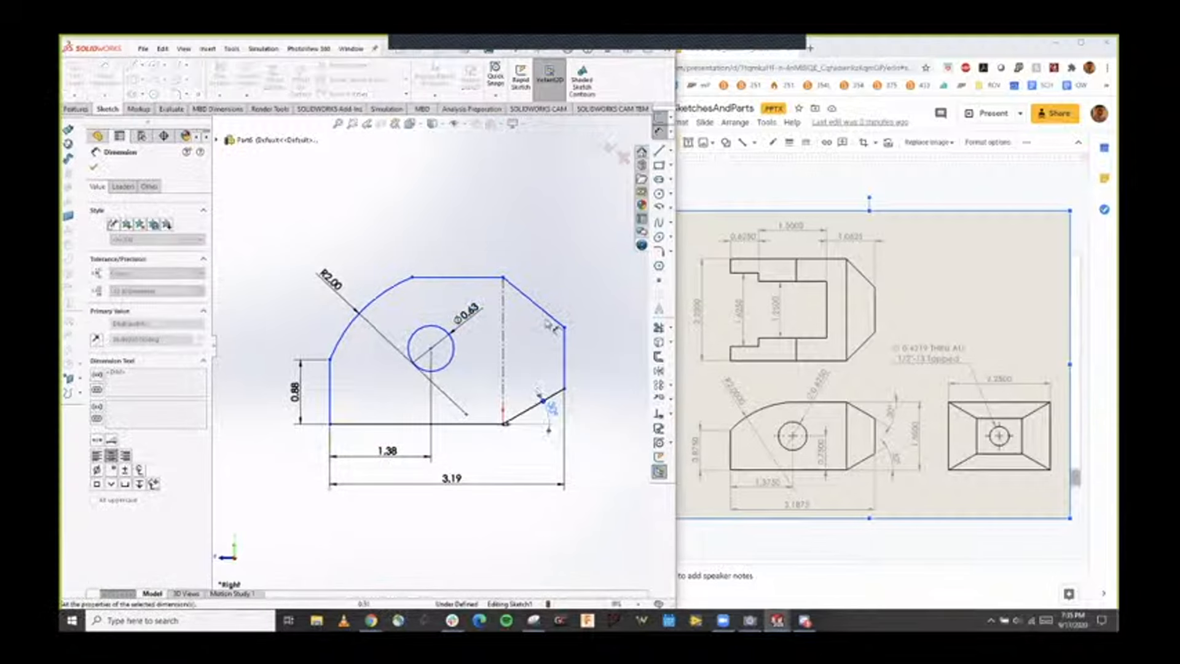
Dimension the angle between the top edge and the nose's upper slanted edge, linking it by equation to the lower nose angle.
left_click(541, 310)
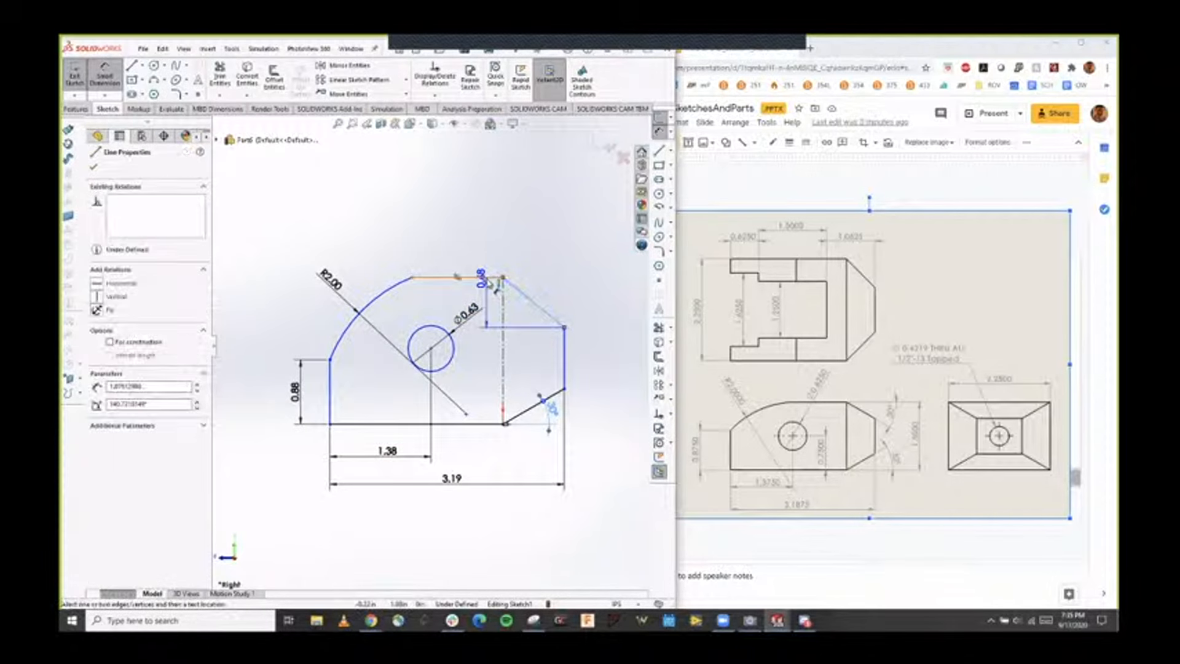
left_click(458, 277)
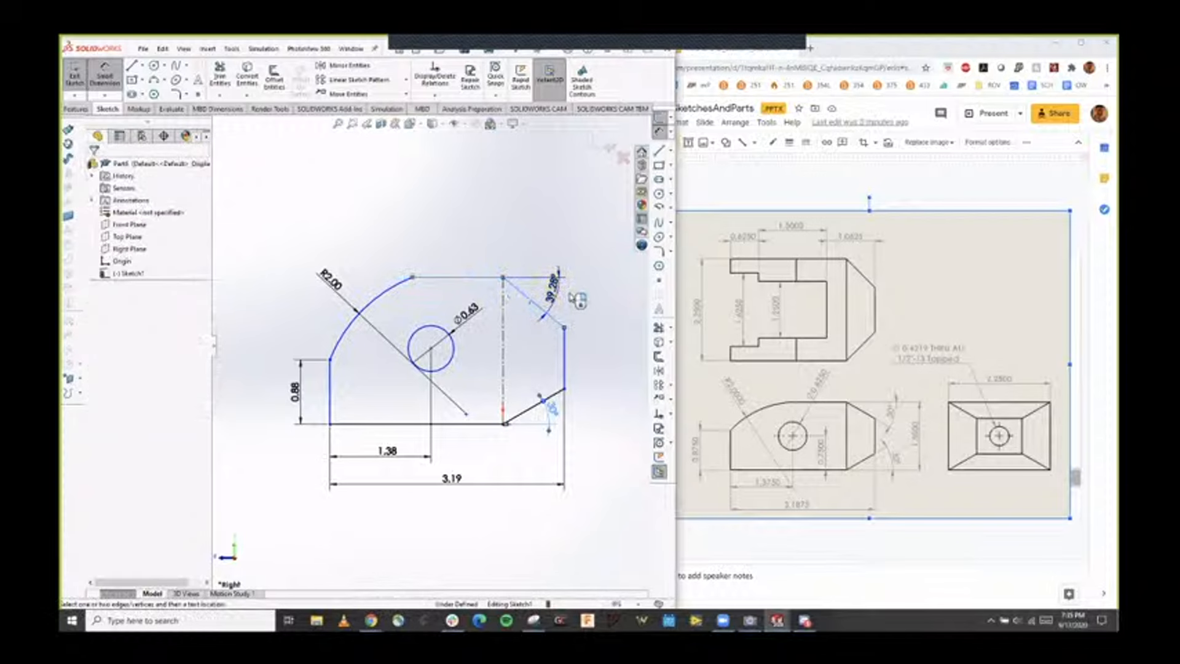
left_click(575, 316)
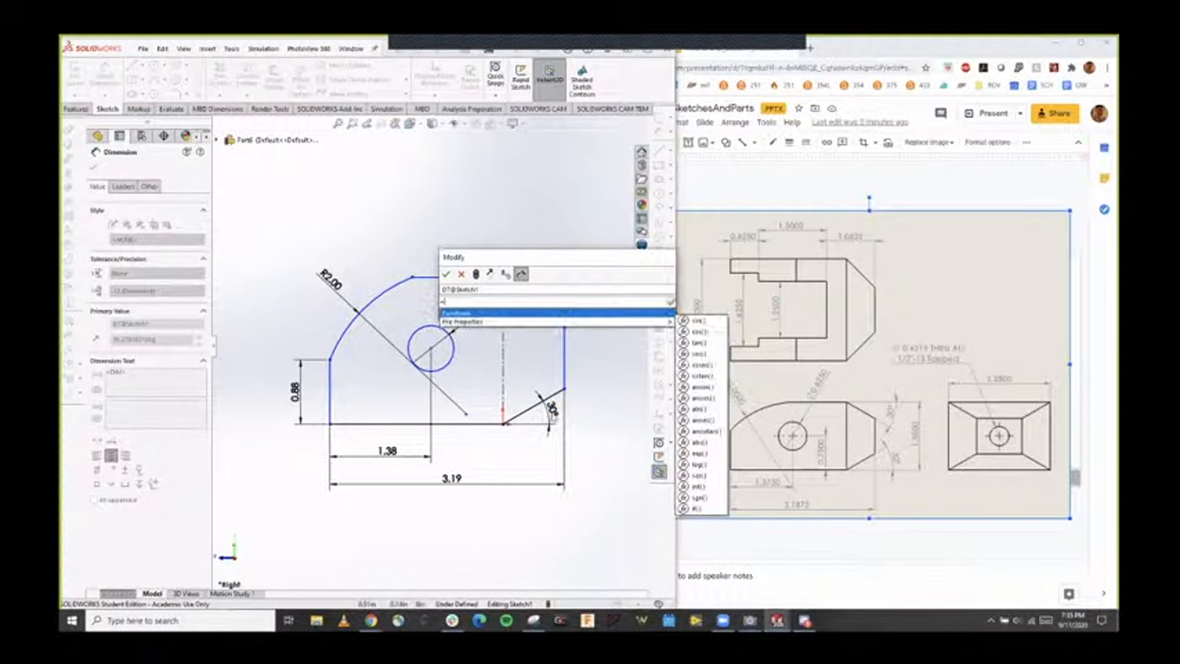
left_click(552, 413)
key("Return")
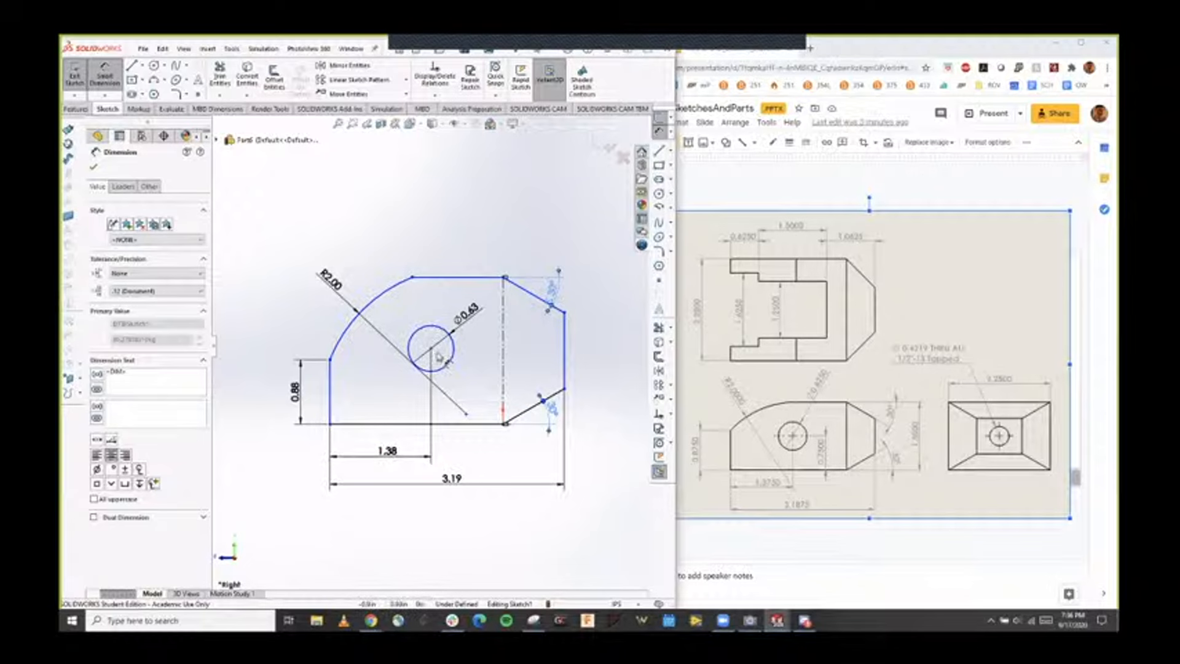
key("Escape")
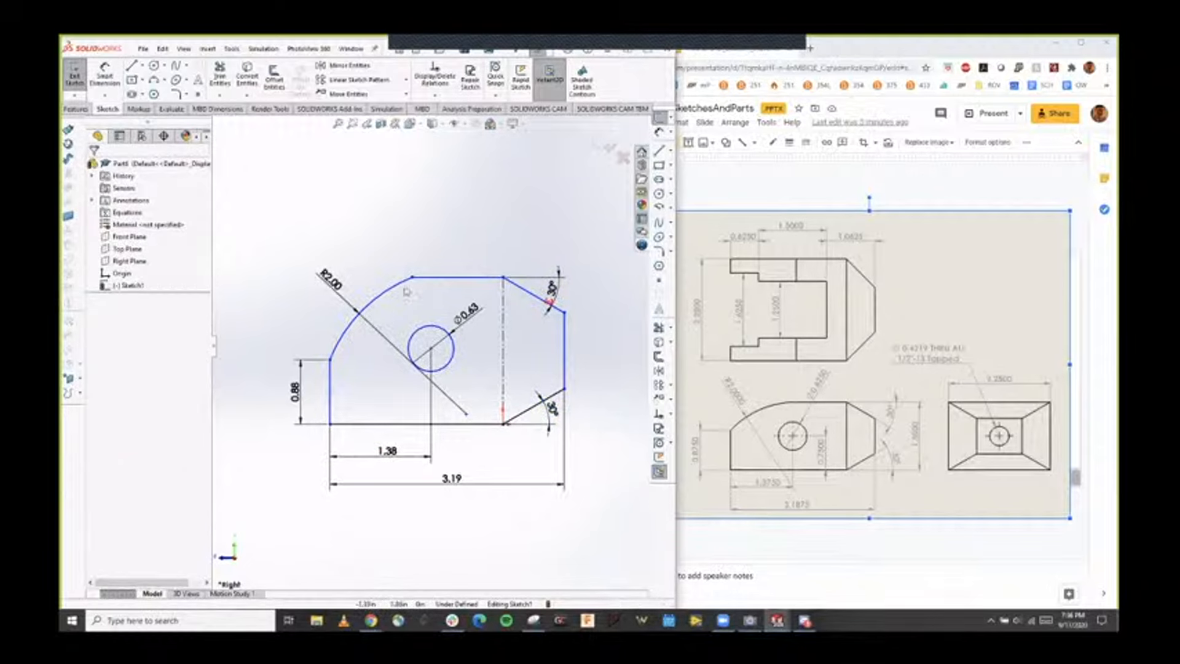
Lower the top end of the arc and dimension the vertical centerline to a profile height of 1.5 in.
left_click_drag(414, 280, 423, 288)
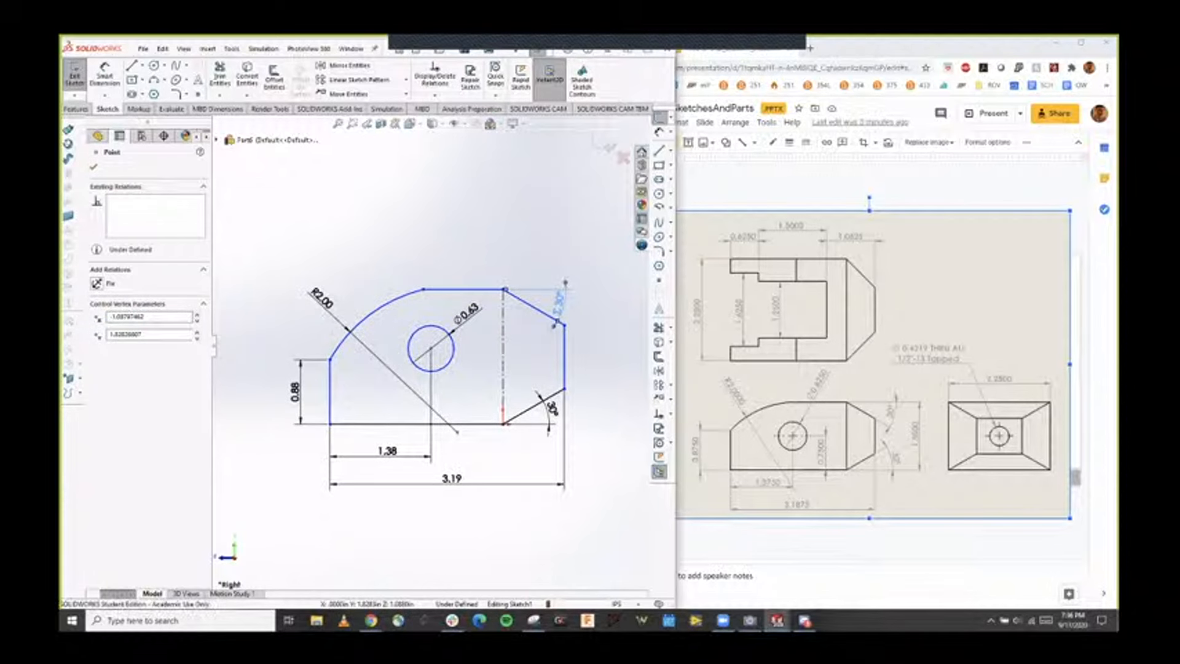
left_click(555, 326)
left_click(98, 91)
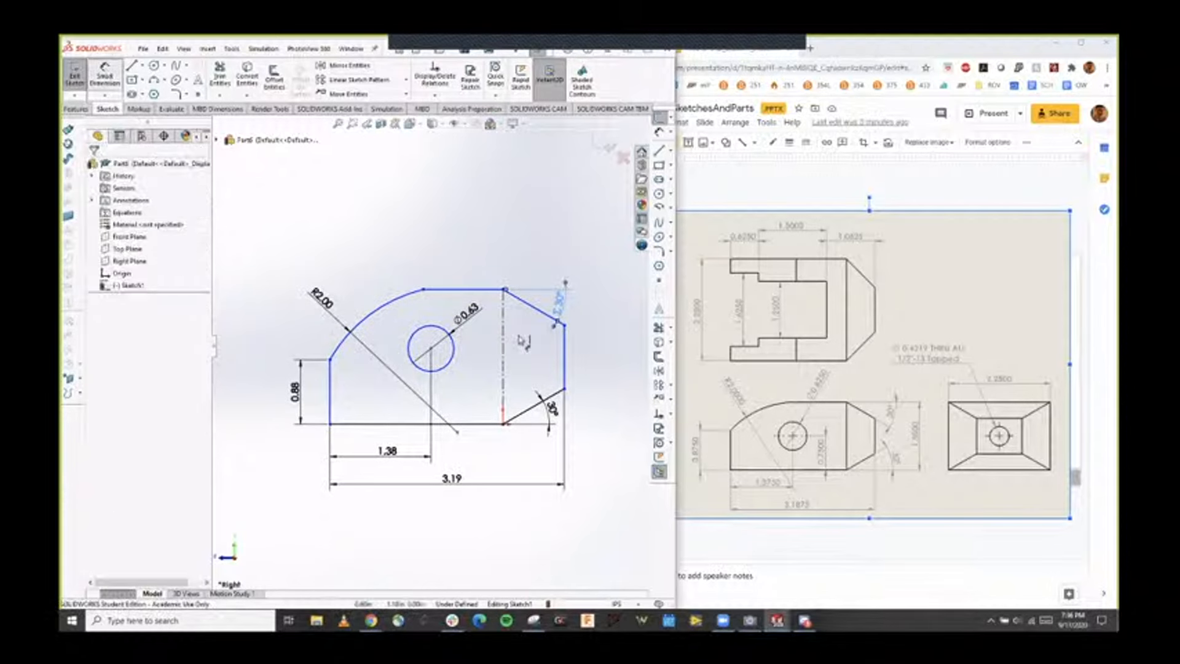
left_click(564, 366)
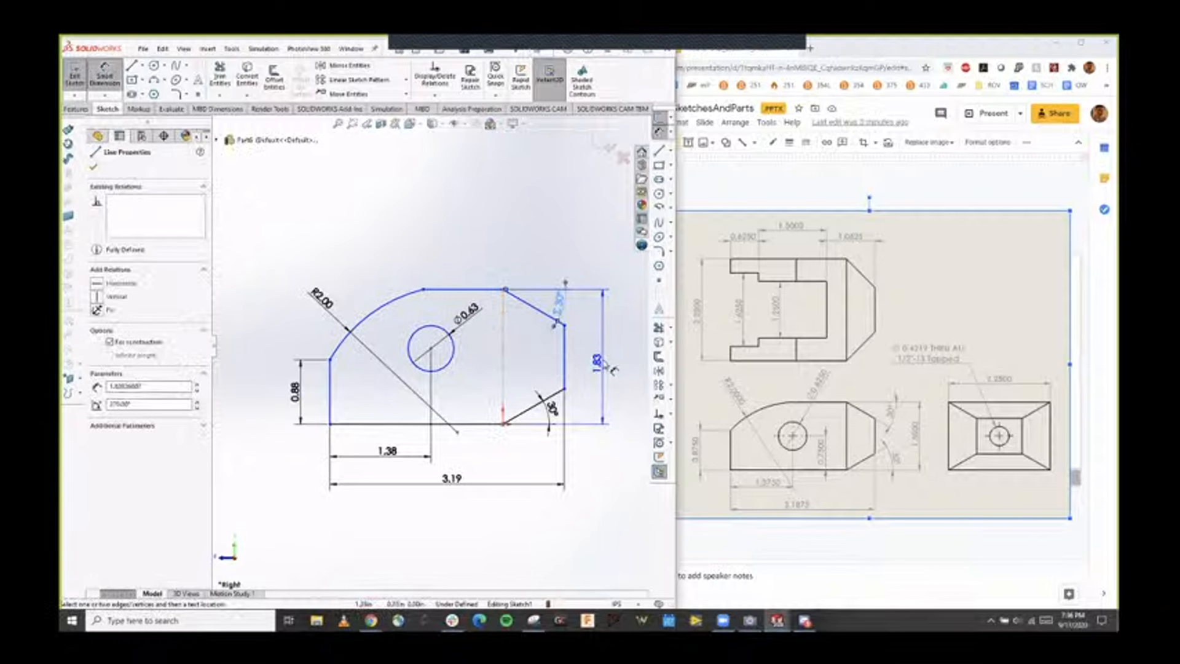
left_click(603, 365)
type("1.5")
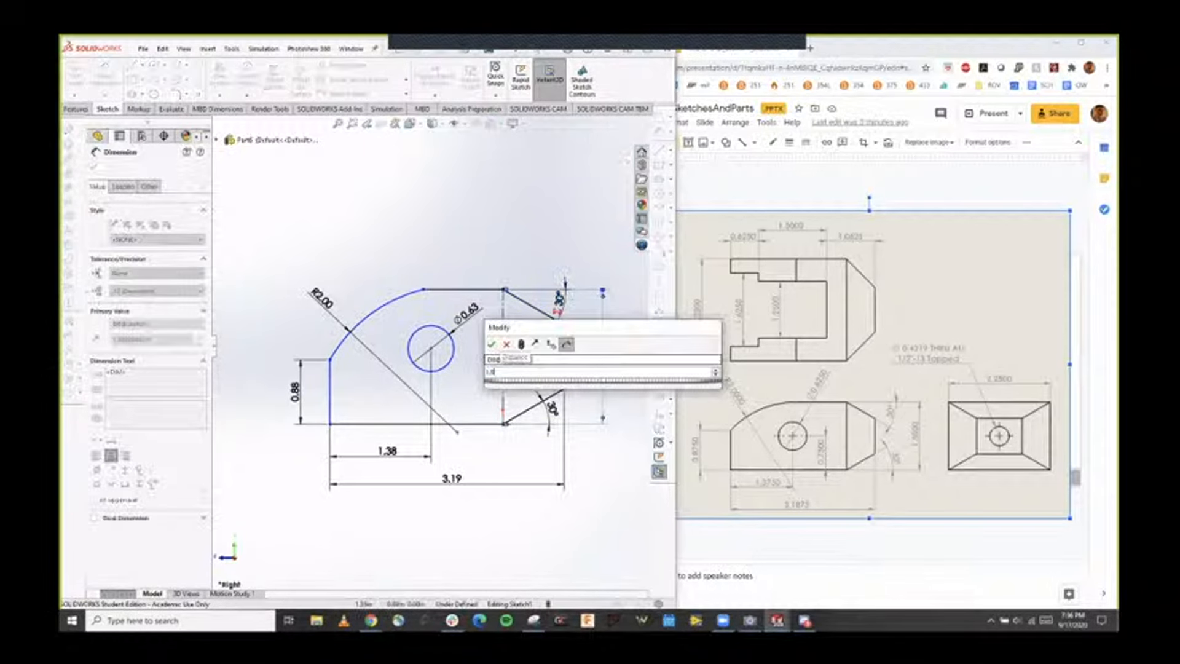
key("Return")
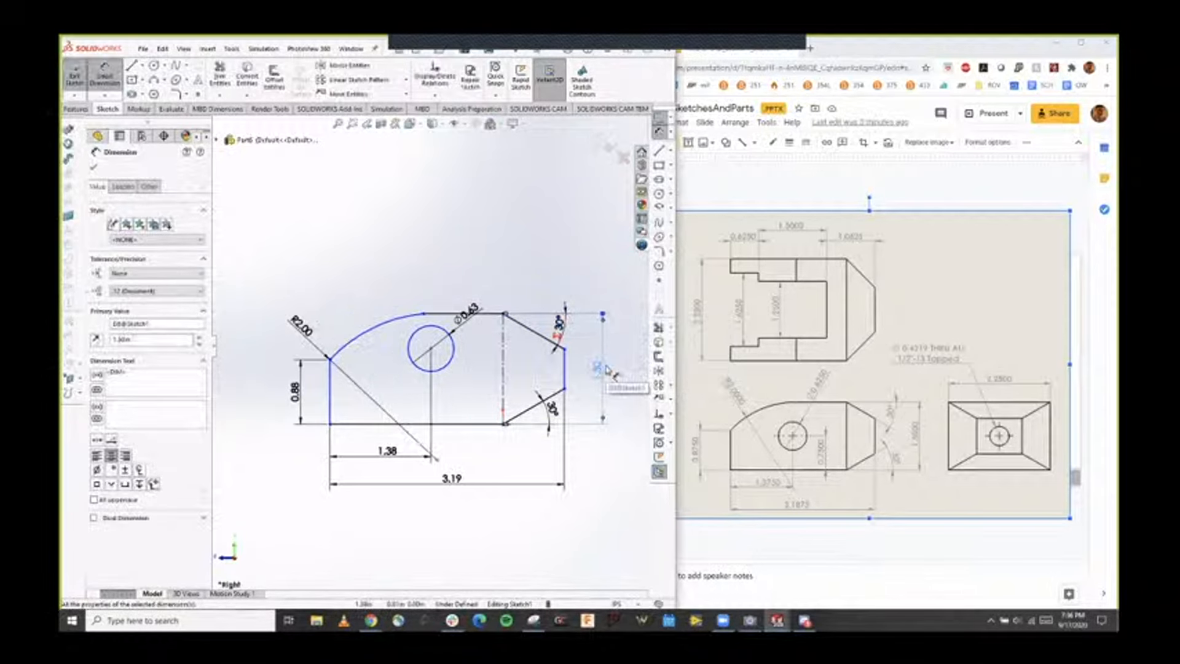
Move the nose's vertical edge toward the centerline until it is about 0.58 in away.
key("Escape")
left_click_drag(566, 381, 541, 379)
left_click(522, 379)
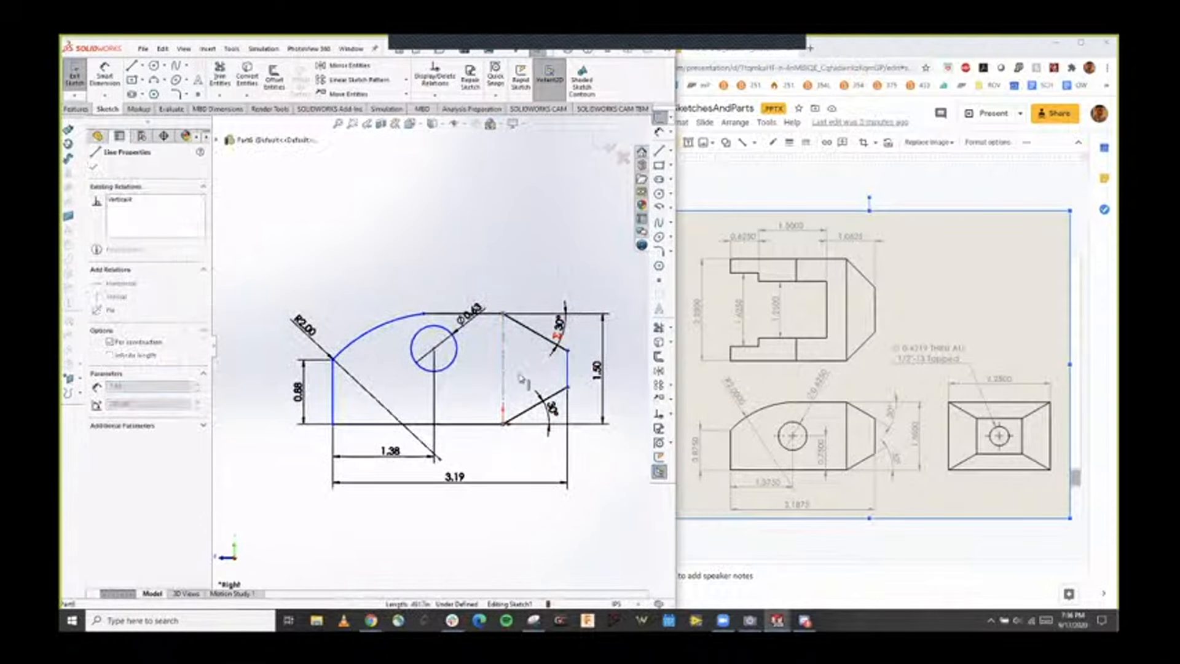
left_click_drag(567, 372, 533, 369)
left_click(532, 283)
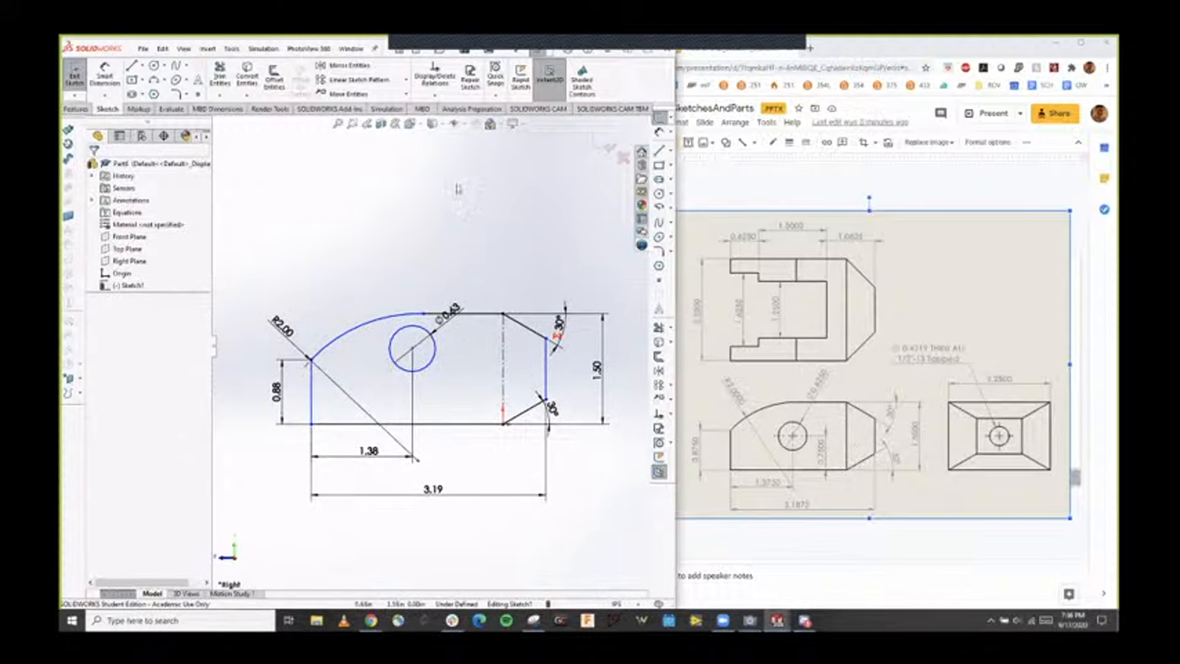
Dimension the horizontal distance between the nose's vertical edge and the profile's upper nose corner as 0.50 in.
left_click(106, 76)
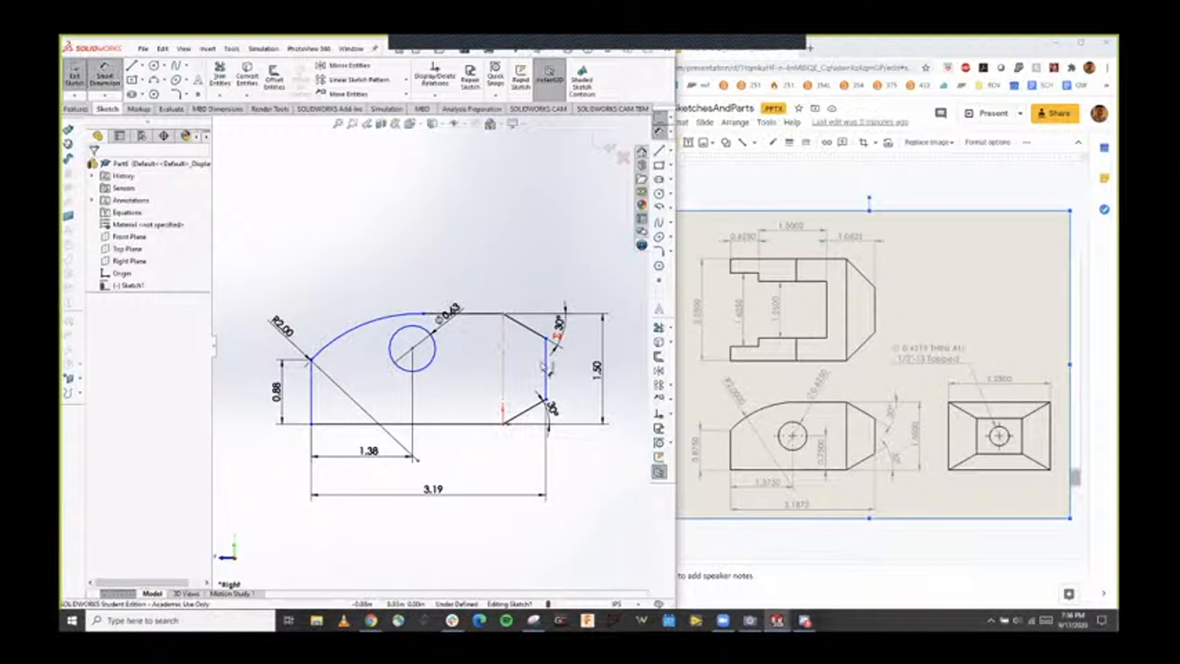
left_click(545, 367)
left_click(504, 313)
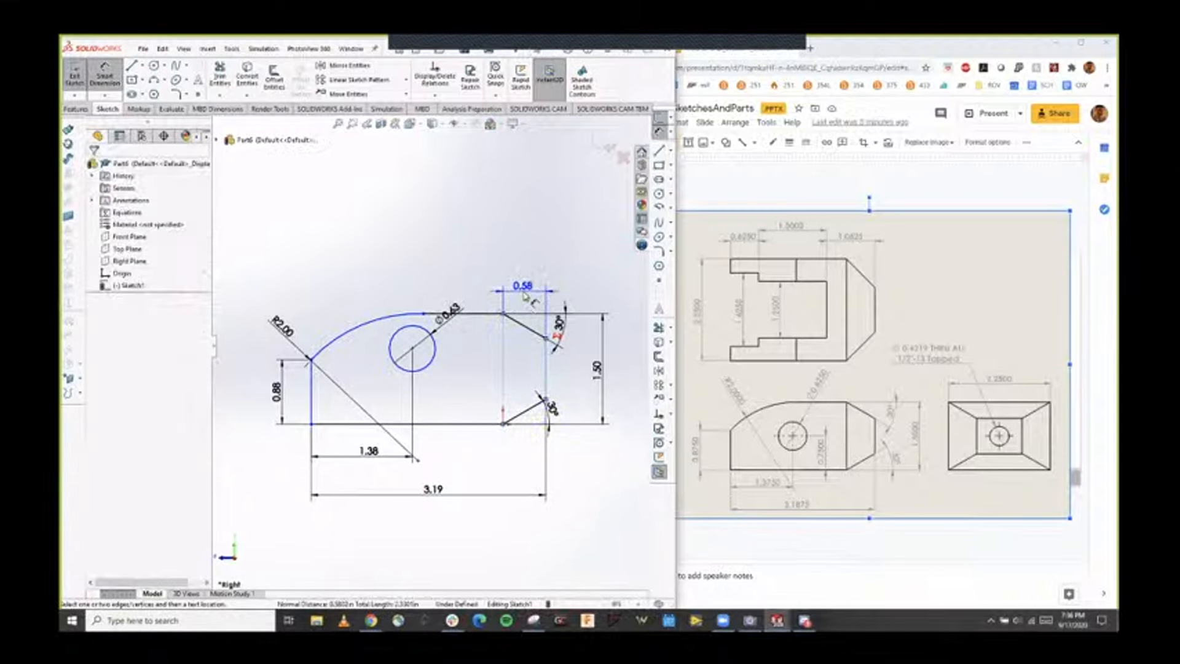
left_click(524, 296)
type("3")
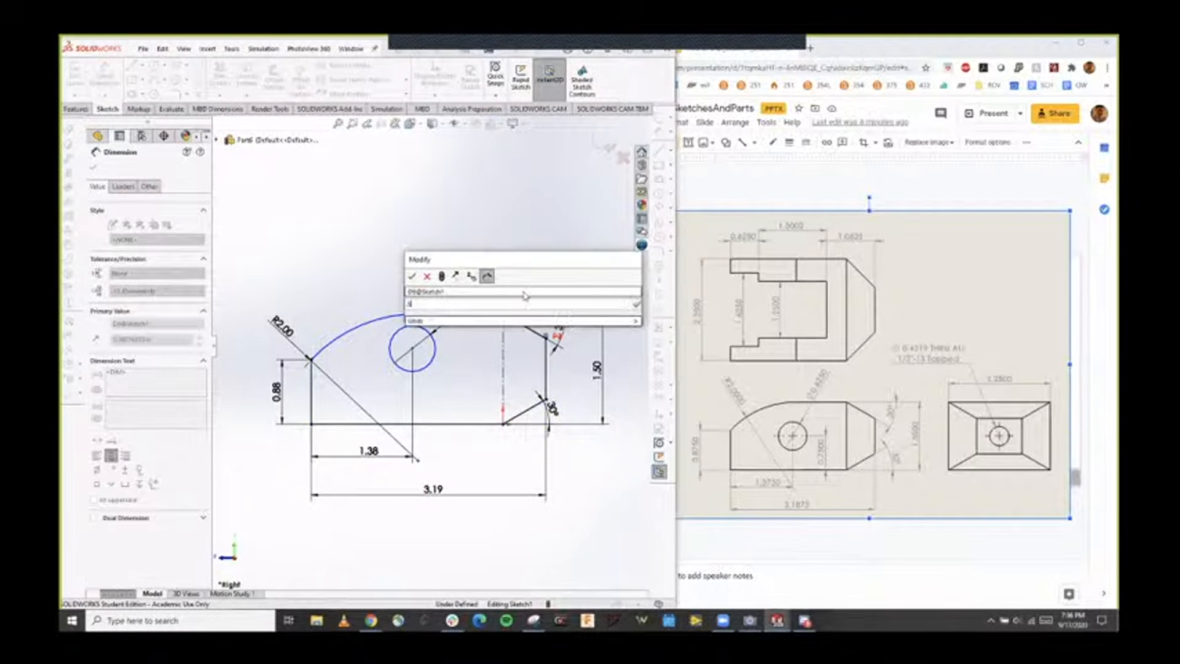
key("Return")
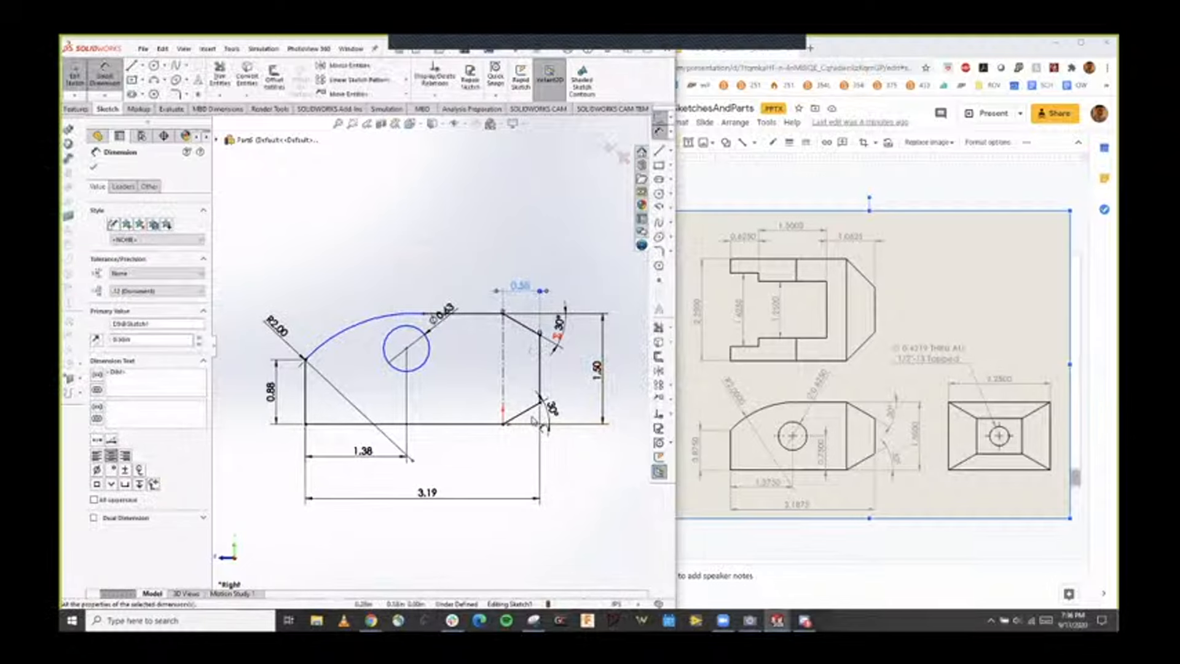
key("Escape")
Lower the hole's centre to about 0.63 in above the bottom edge and shift the arc's top end until it sits above that centre.
left_click_drag(406, 349, 453, 381)
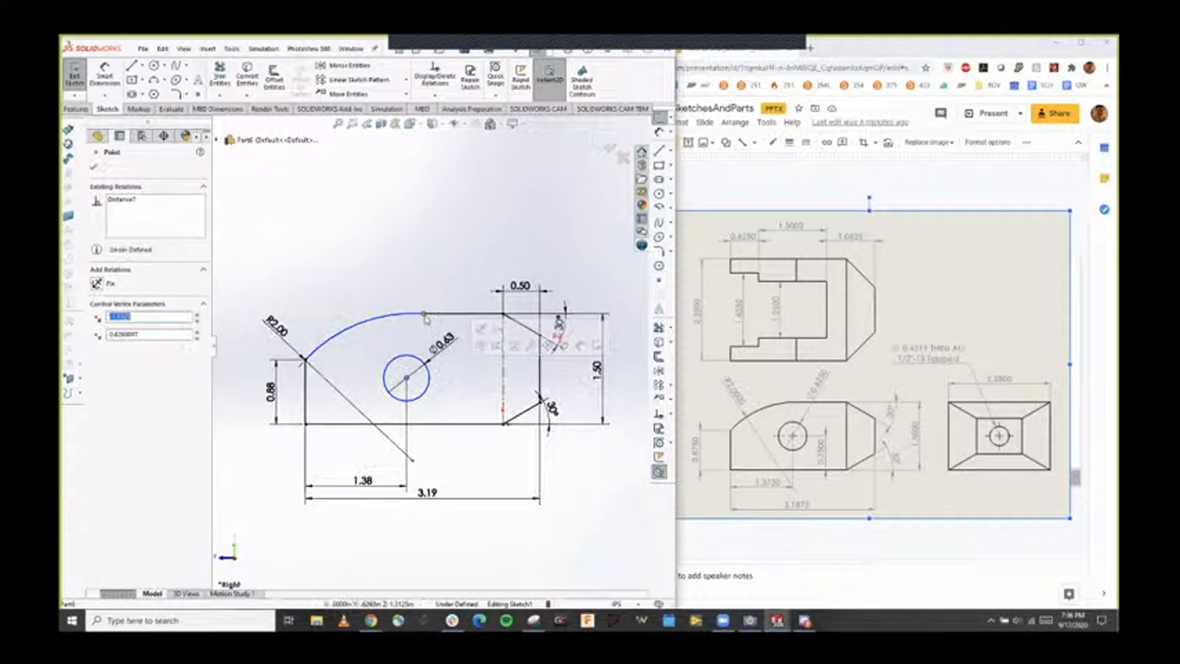
mouse_move(426, 318)
left_mouse_down()
mouse_move(405, 295)
mouse_move(353, 337)
mouse_move(423, 324)
mouse_move(441, 335)
mouse_move(440, 319)
left_mouse_up()
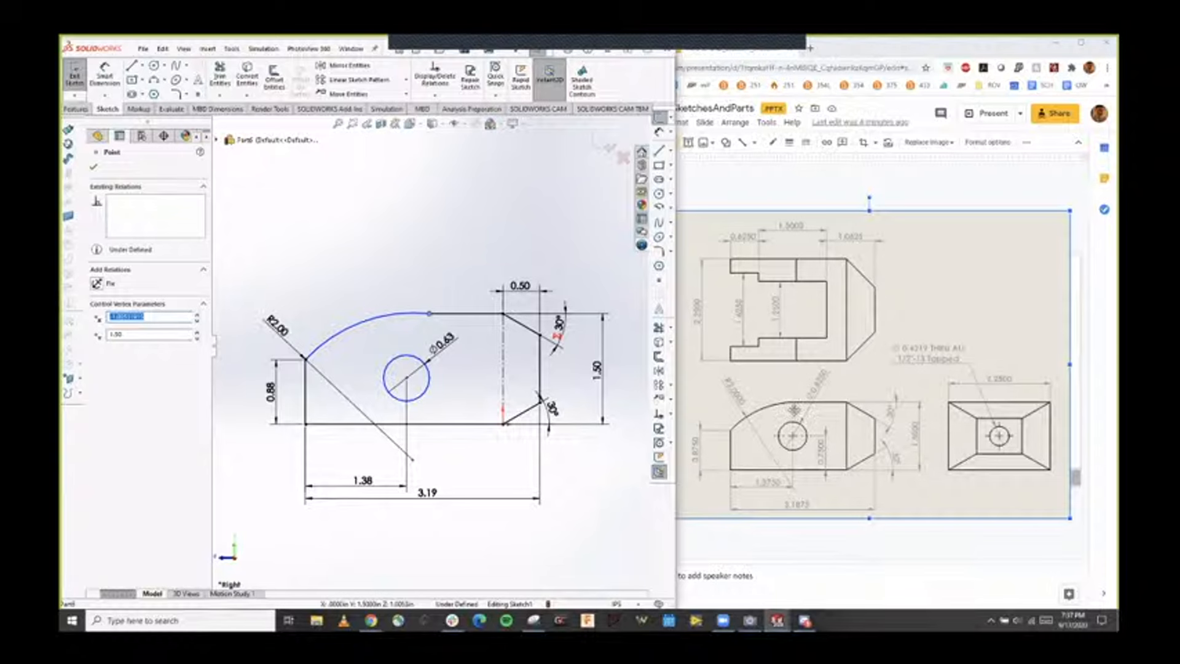
left_click_drag(428, 313, 407, 315)
left_click(421, 298)
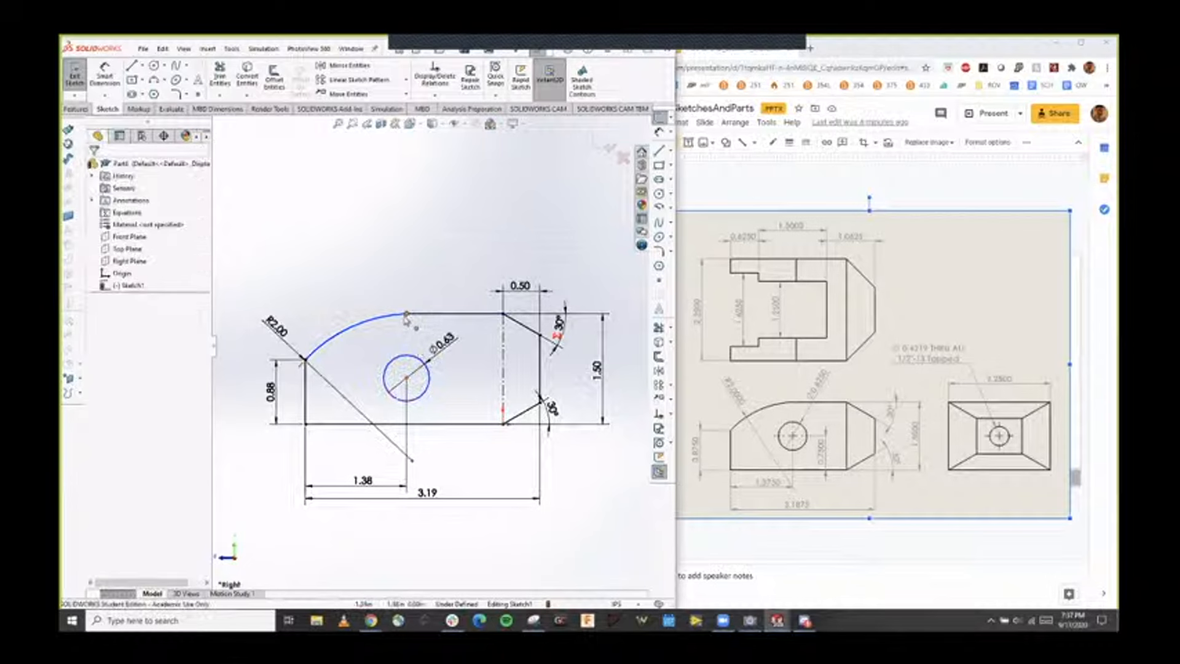
left_click(371, 320)
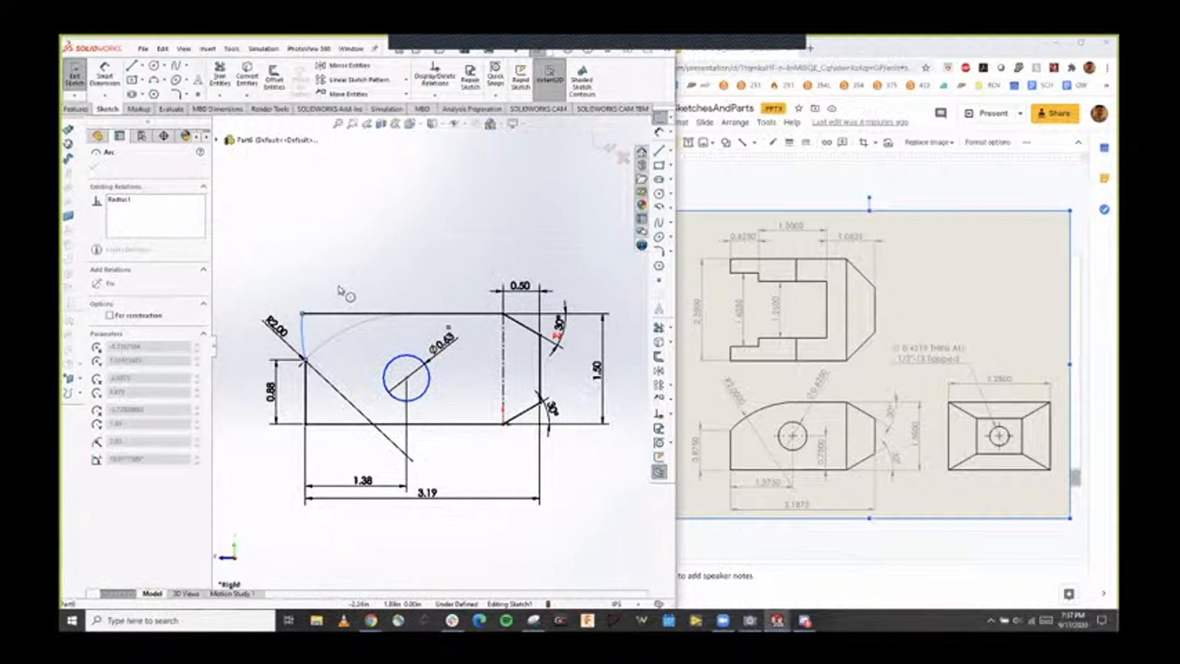
left_click(421, 329)
Add a vertical relation between the arc's top endpoint and the hole's centre.
left_click(406, 314)
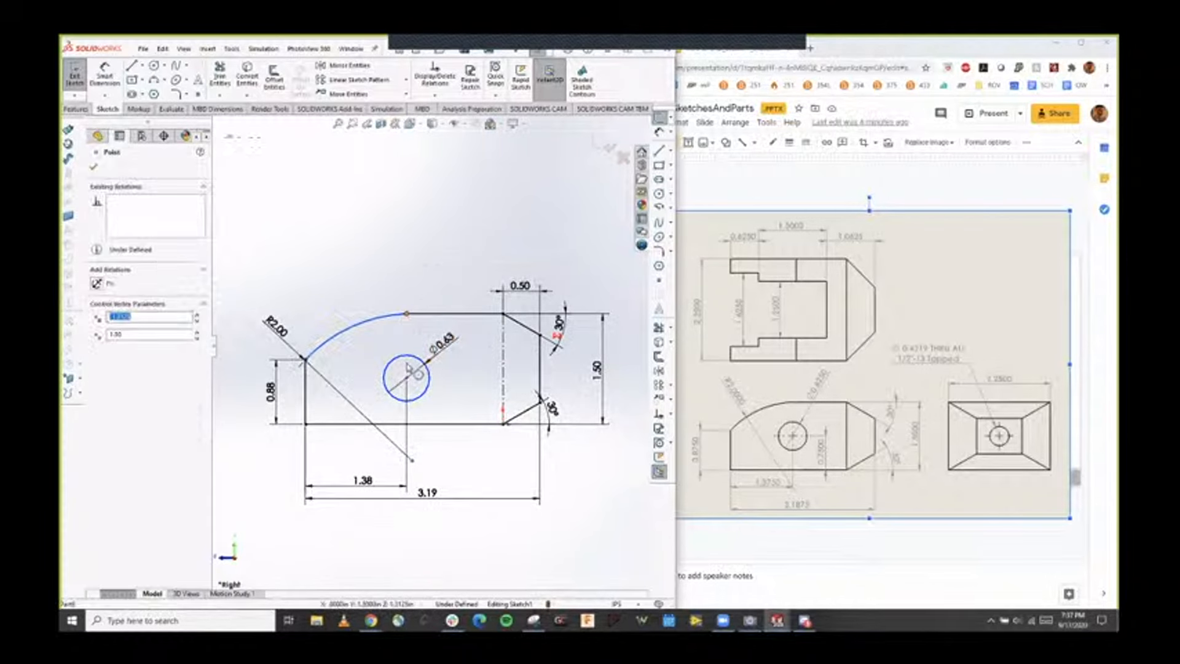
left_click(407, 377, "ctrl")
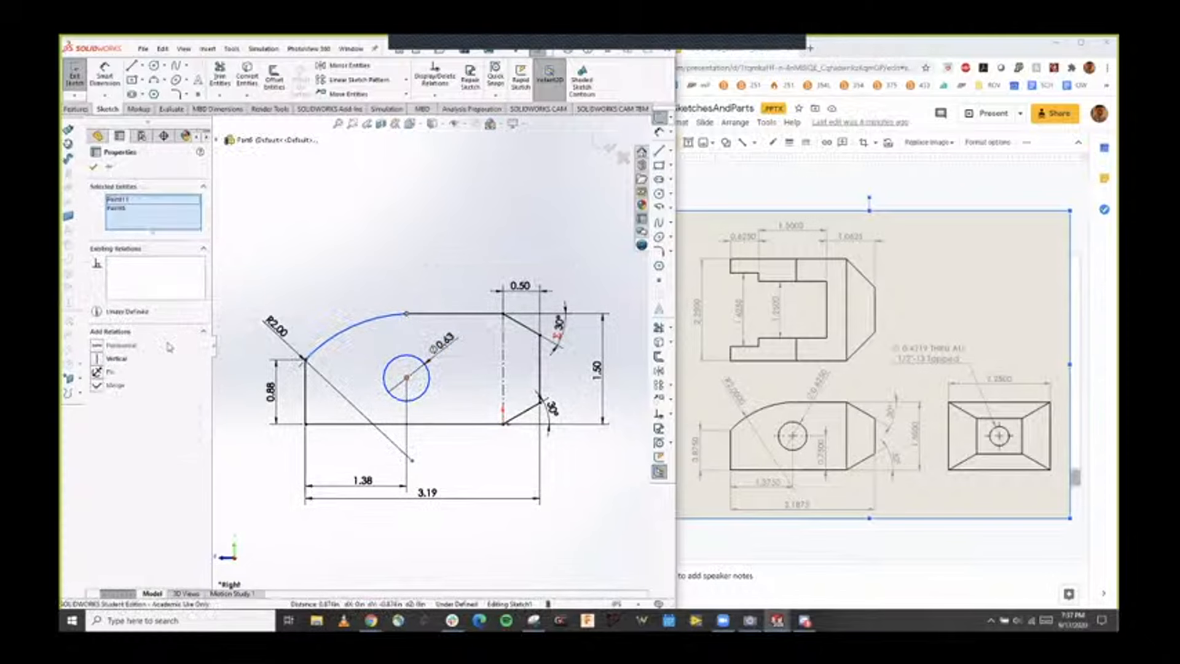
left_click(94, 168)
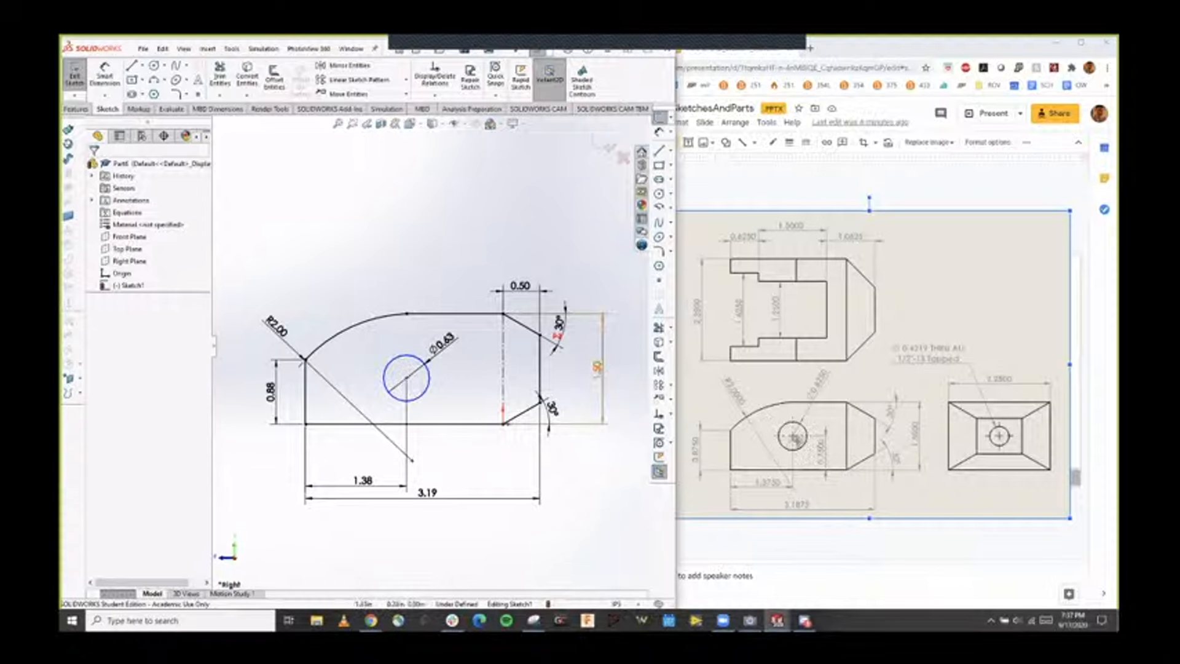
Dimension the height of the hole's centre above the bottom edge as 0.75 in.
left_click(407, 377)
left_click(404, 423)
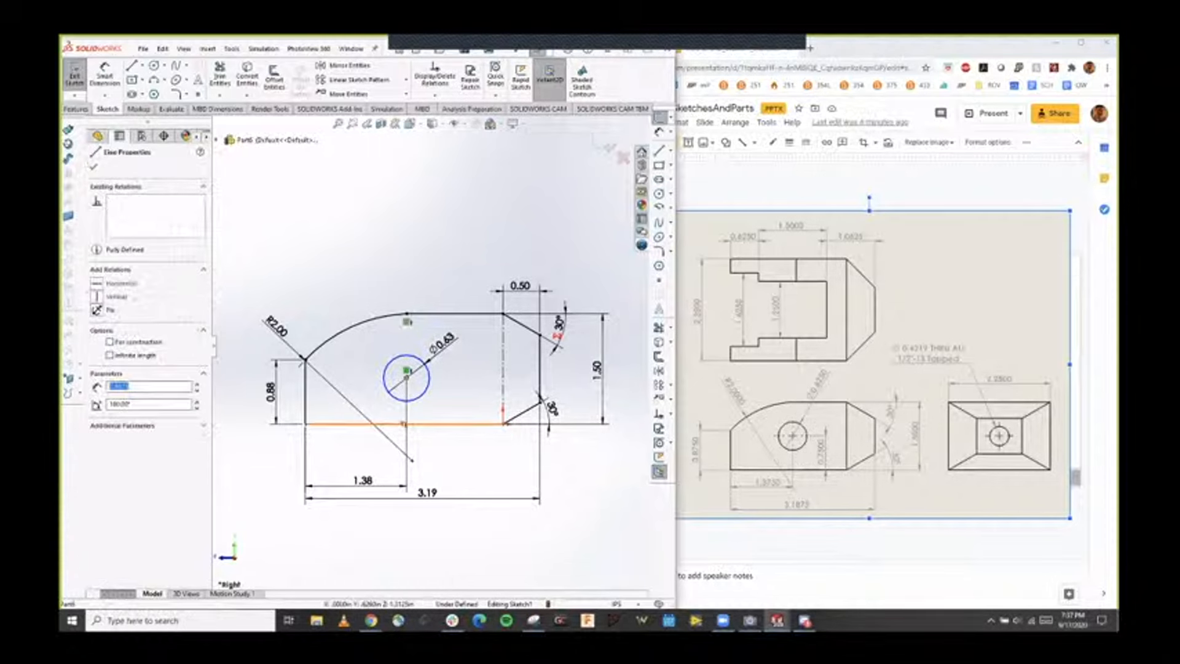
left_click(461, 391)
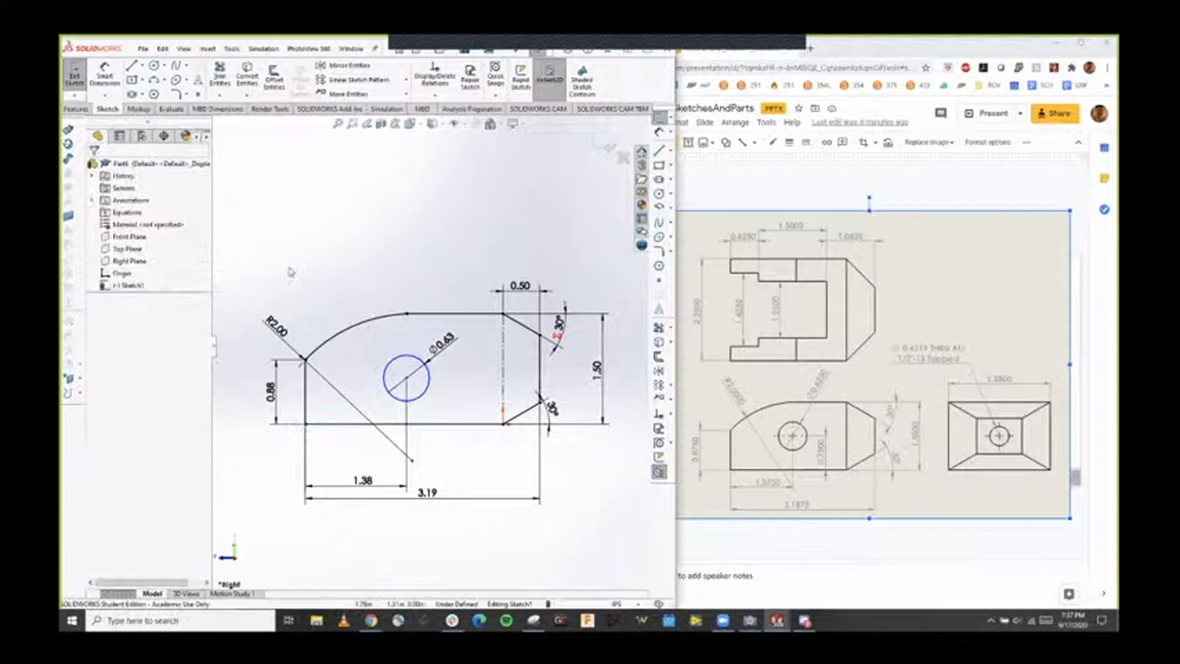
left_click(106, 76)
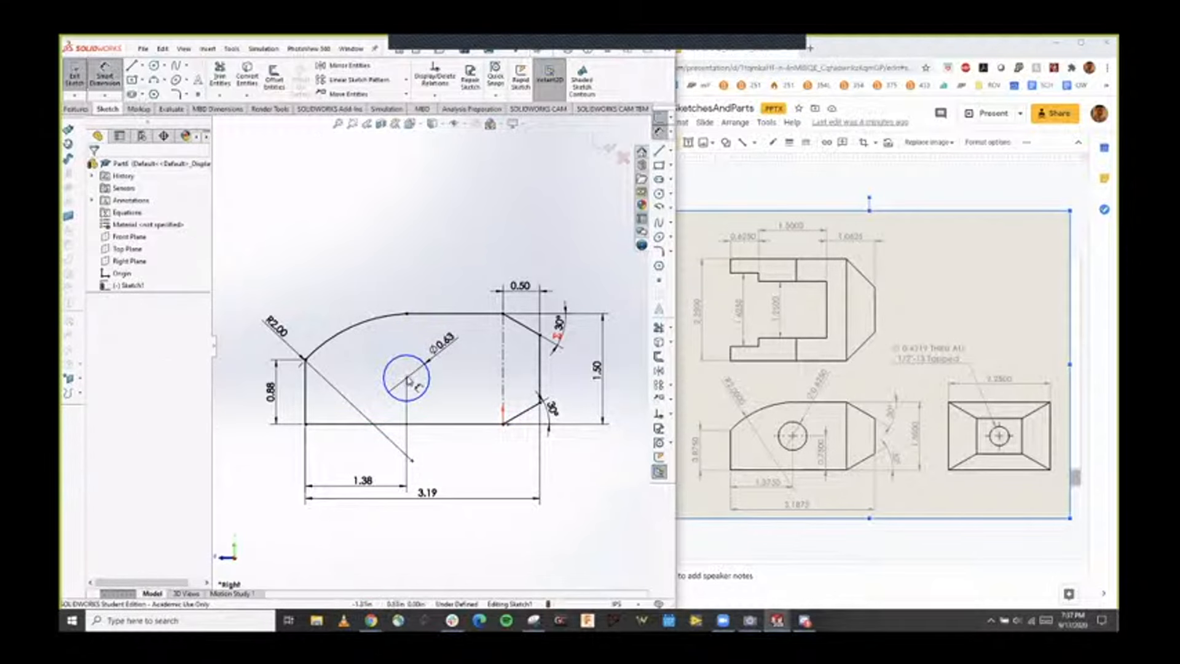
left_click(448, 424)
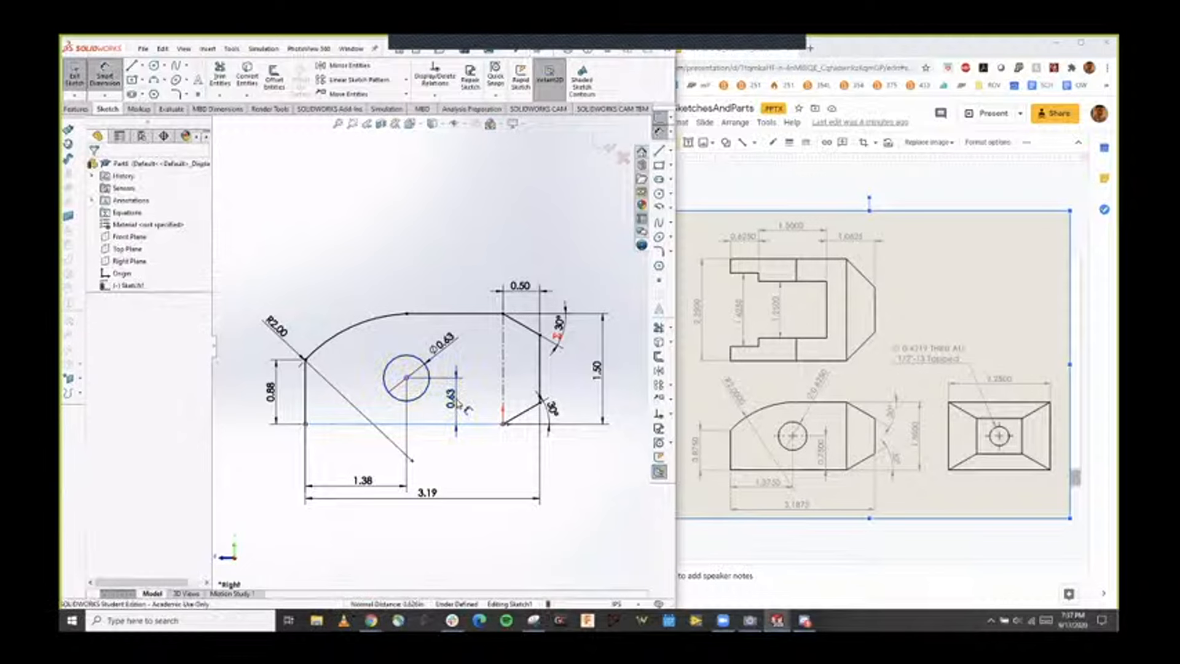
left_click(458, 402)
key("Return")
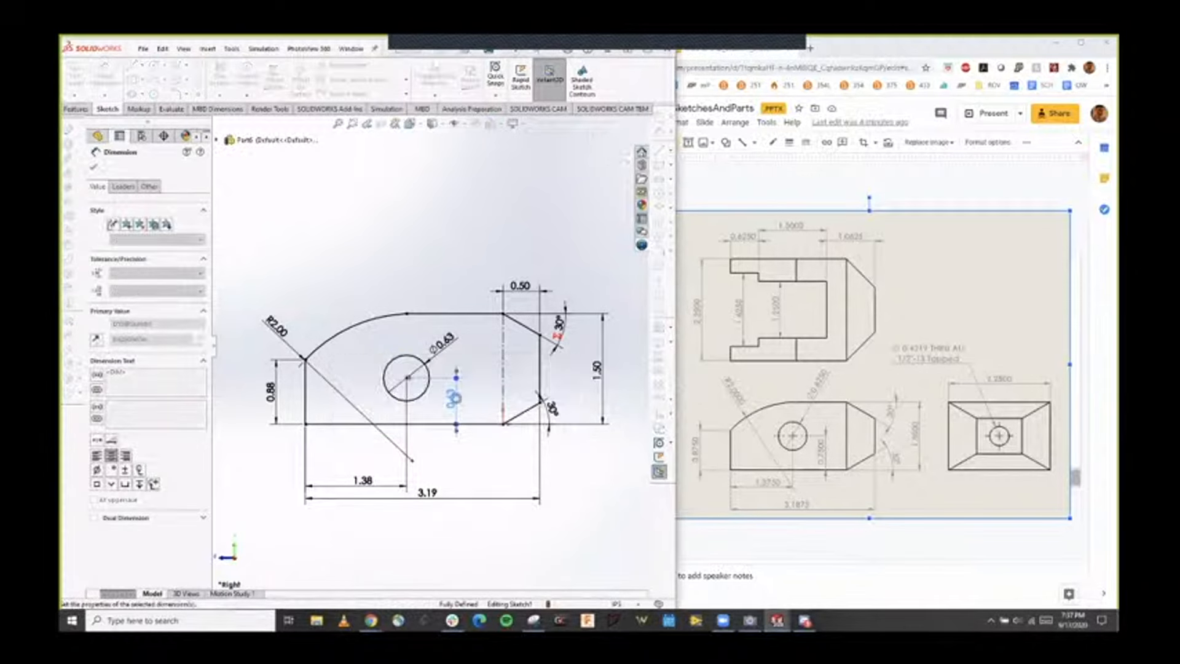
left_click(95, 167)
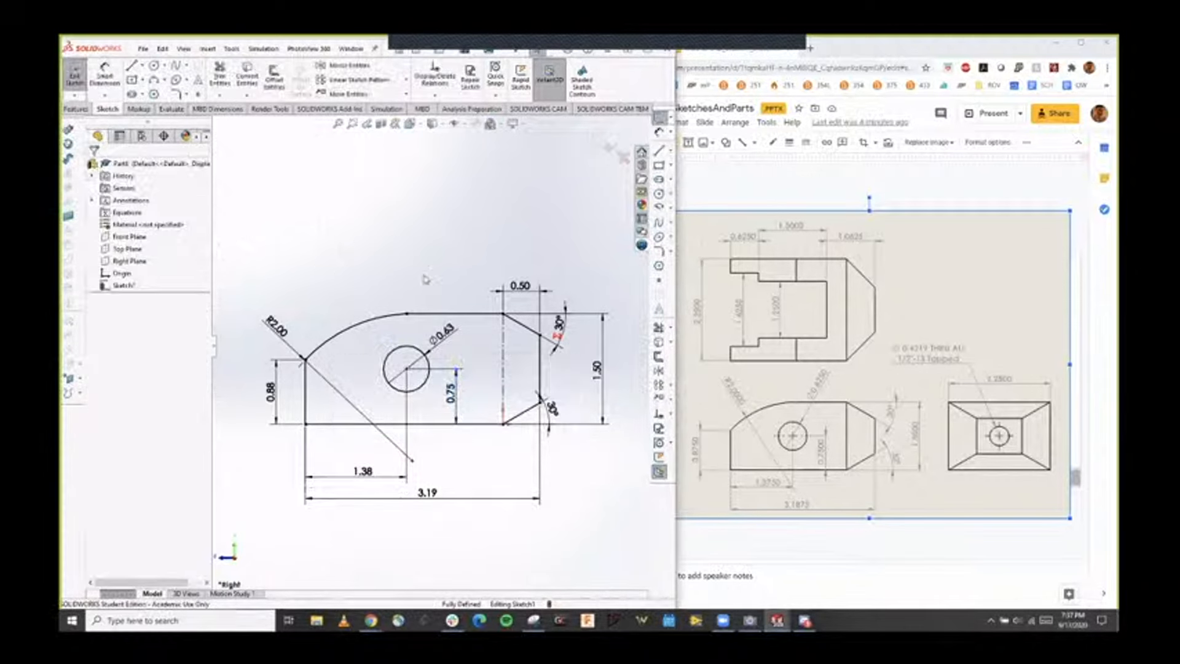
Tidy the sketch by repositioning the labels of the R2.00 arc, the nose's lower 30° angle and the 0.88 edge height.
left_click_drag(276, 326, 320, 313)
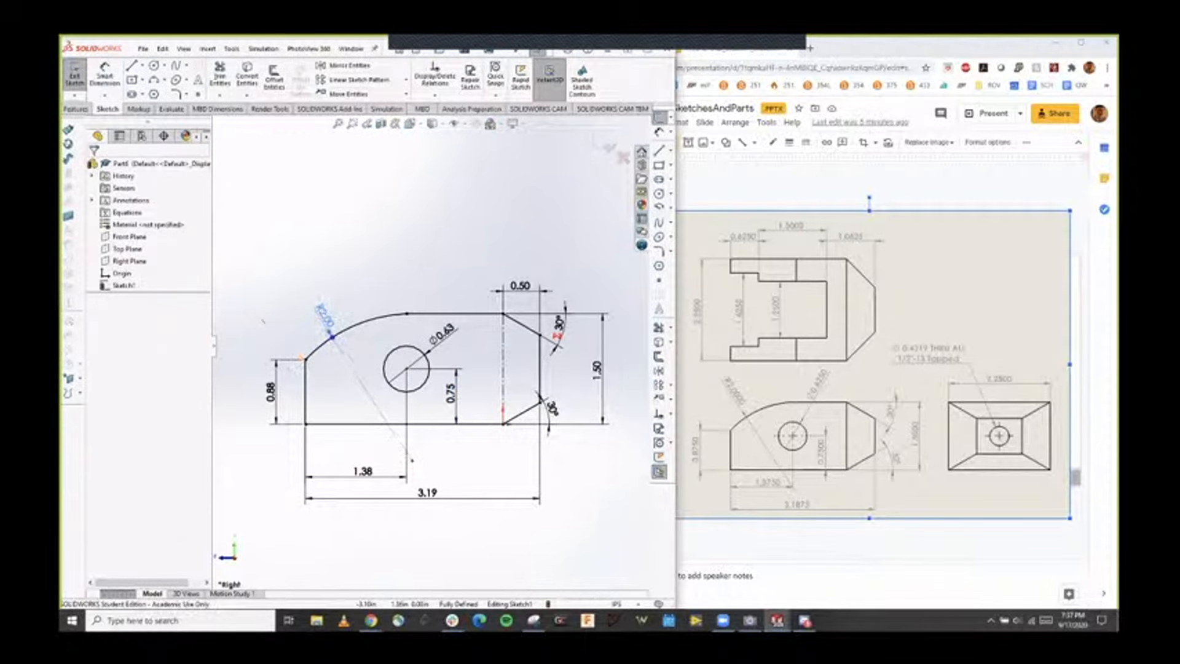
left_click(454, 270)
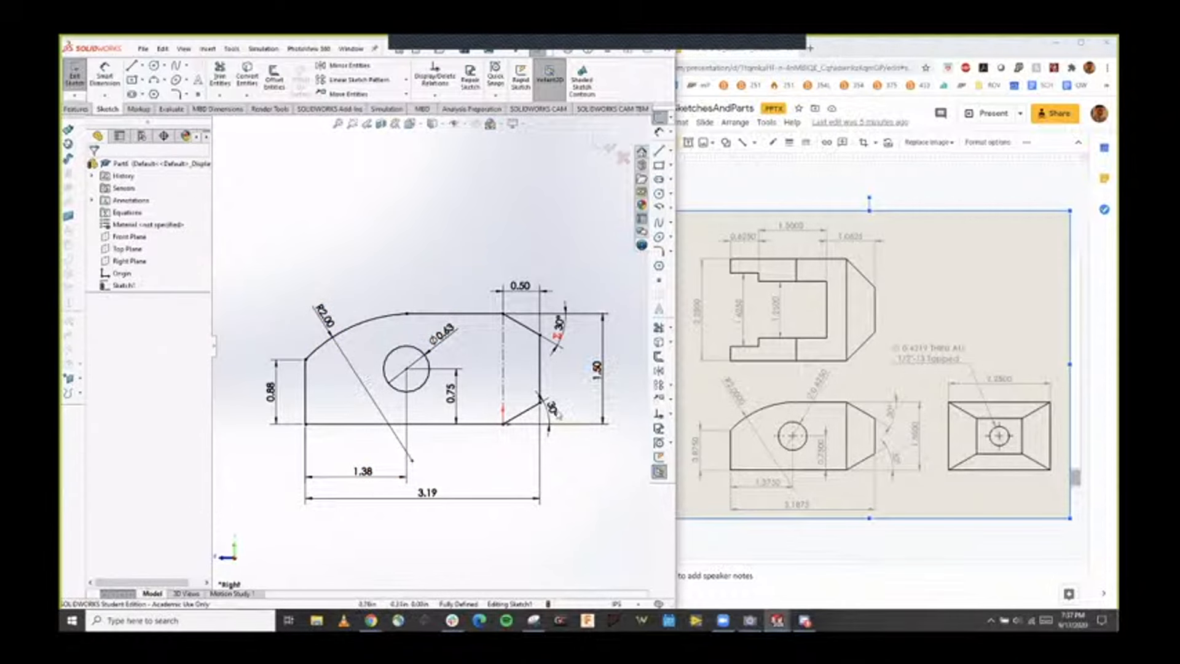
left_click(552, 410)
mouse_move(556, 419)
left_mouse_down()
mouse_move(543, 423)
mouse_move(556, 434)
left_mouse_up()
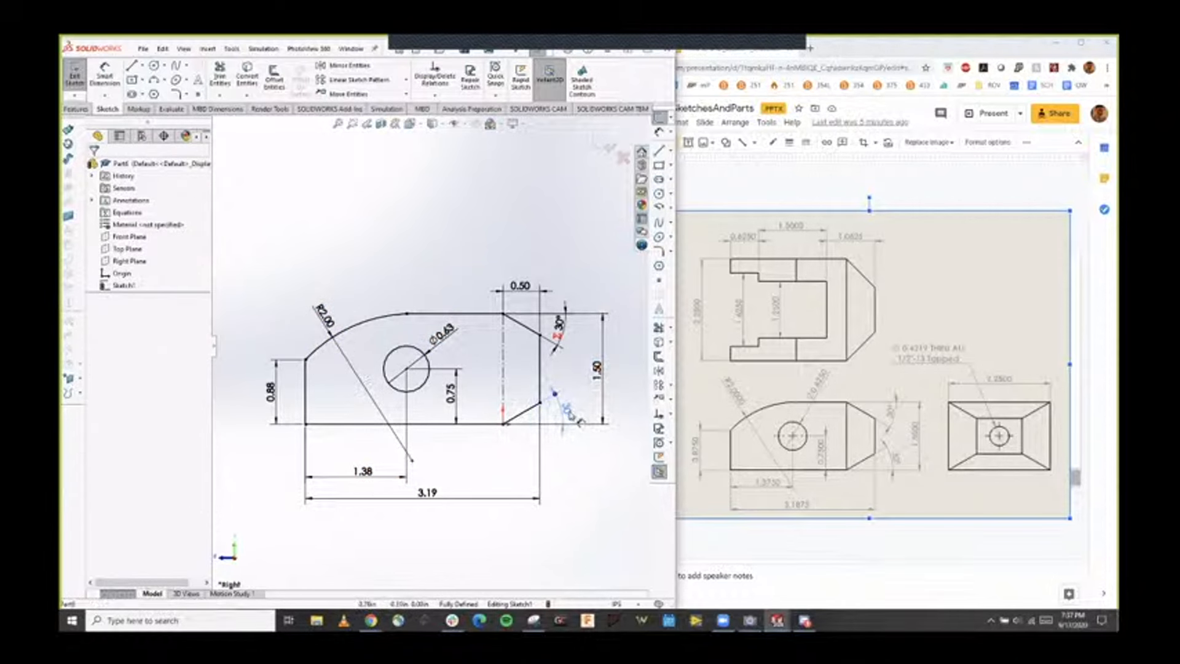
left_click(573, 470)
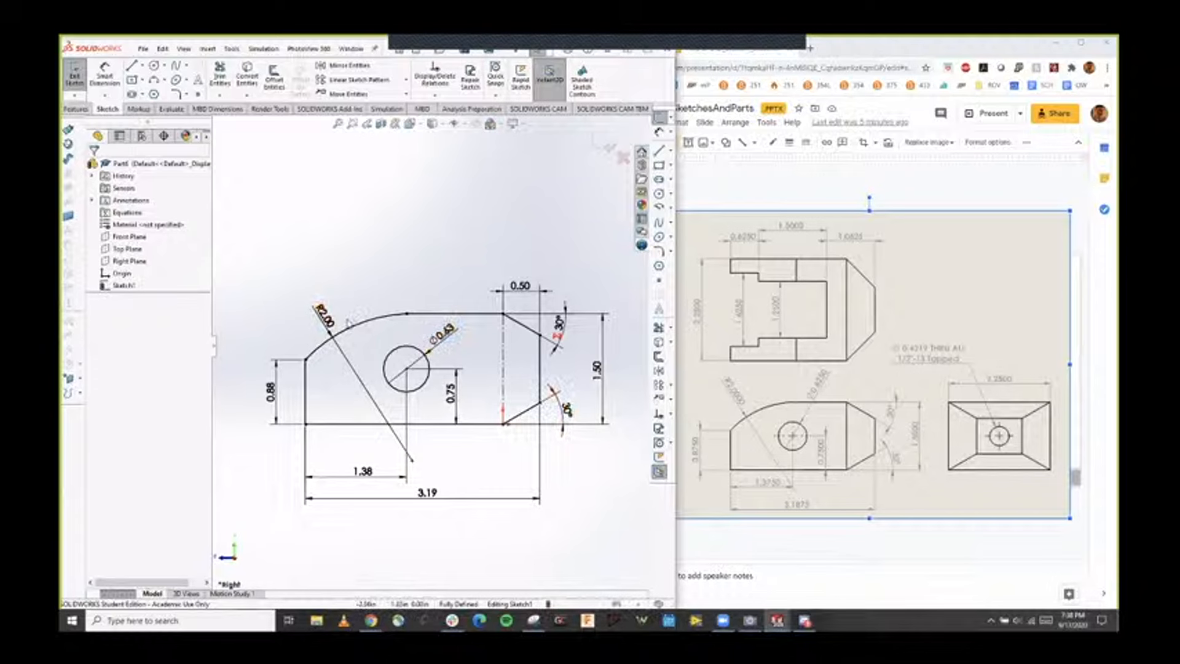
left_click_drag(334, 316, 313, 308)
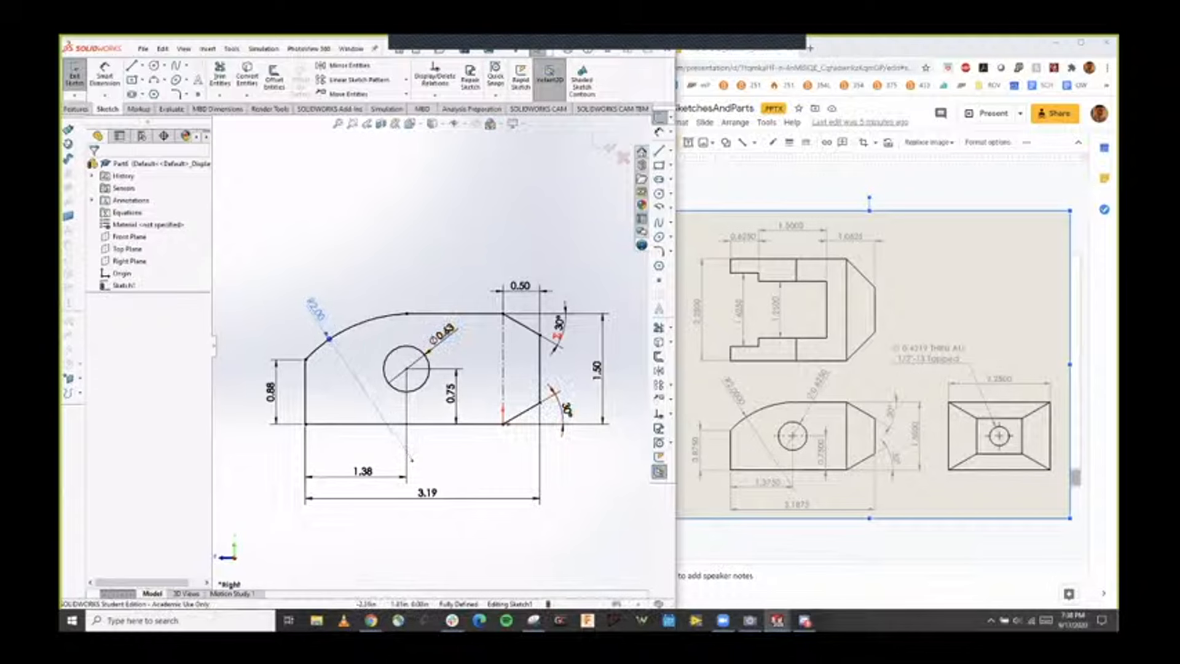
left_click(414, 293)
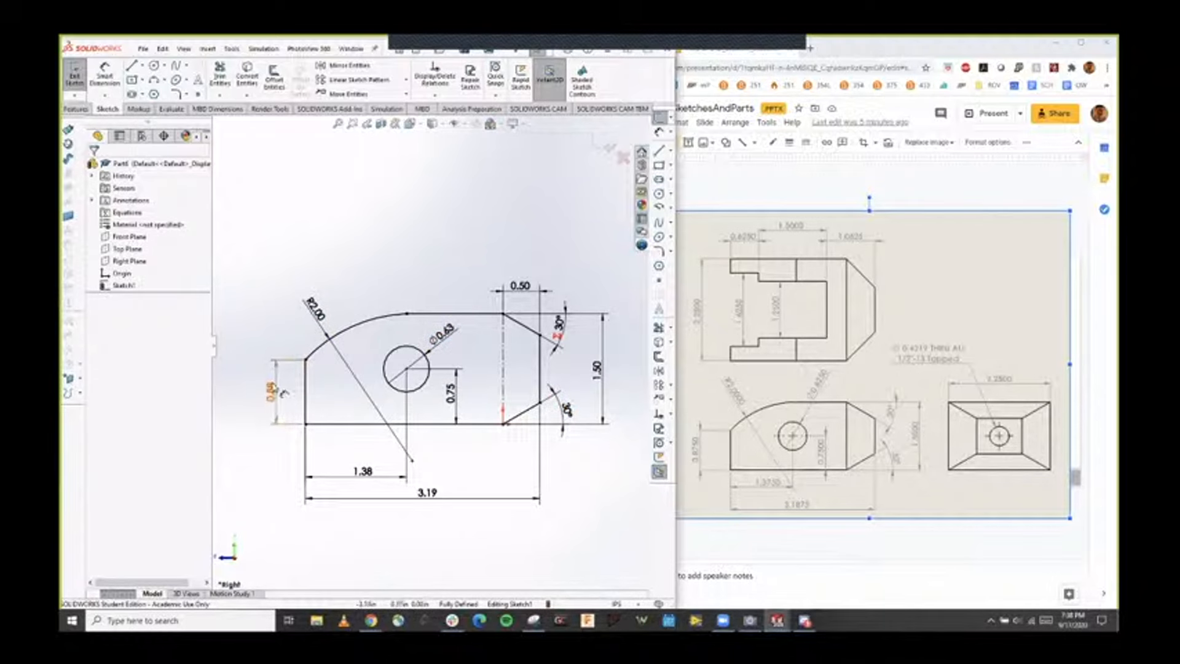
left_click(278, 388)
left_click(394, 260)
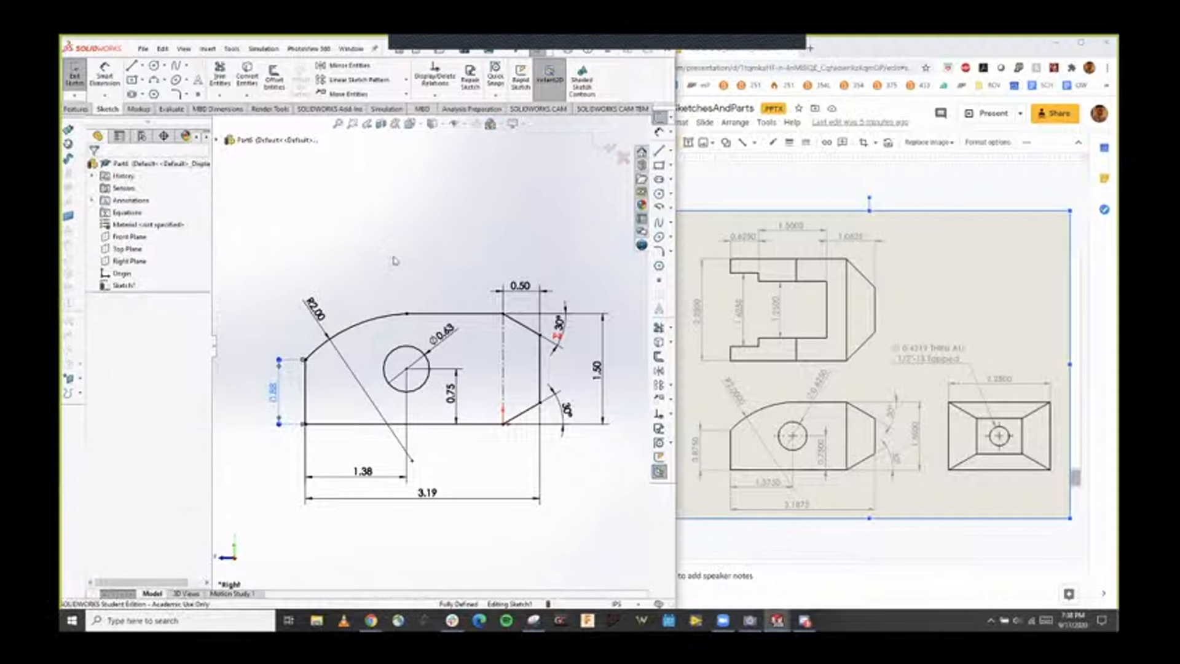
Finish the side profile sketch and extrude it 2.25 in as a blind boss.
left_click(608, 146)
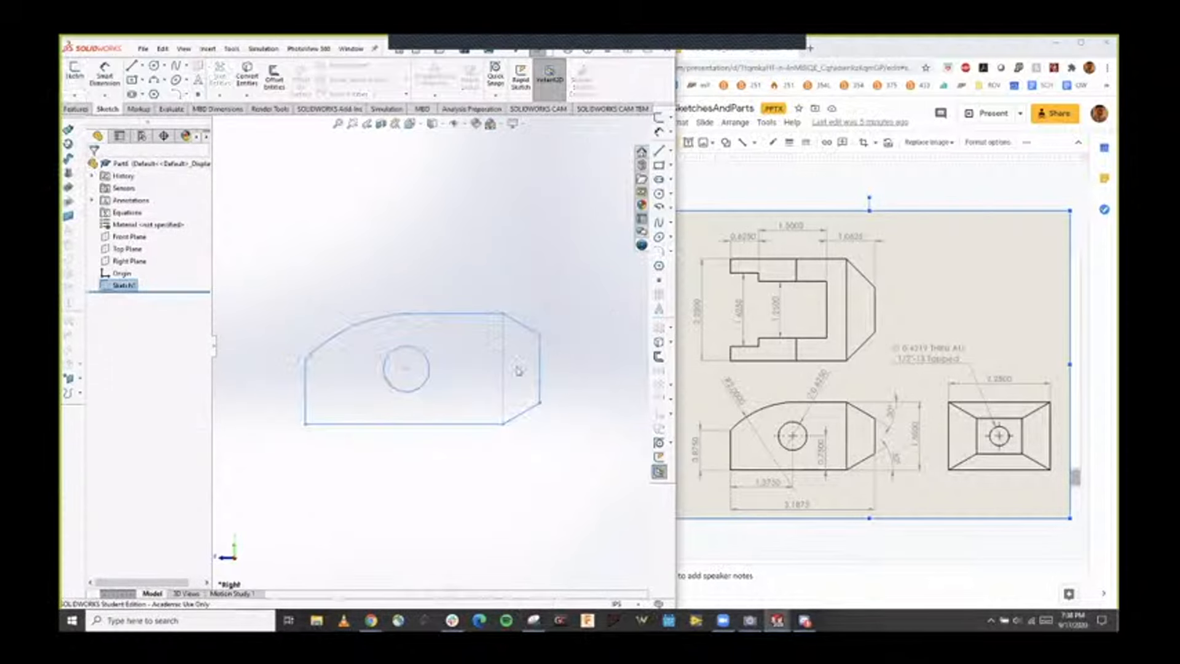
middle_click_drag(551, 365, 518, 404)
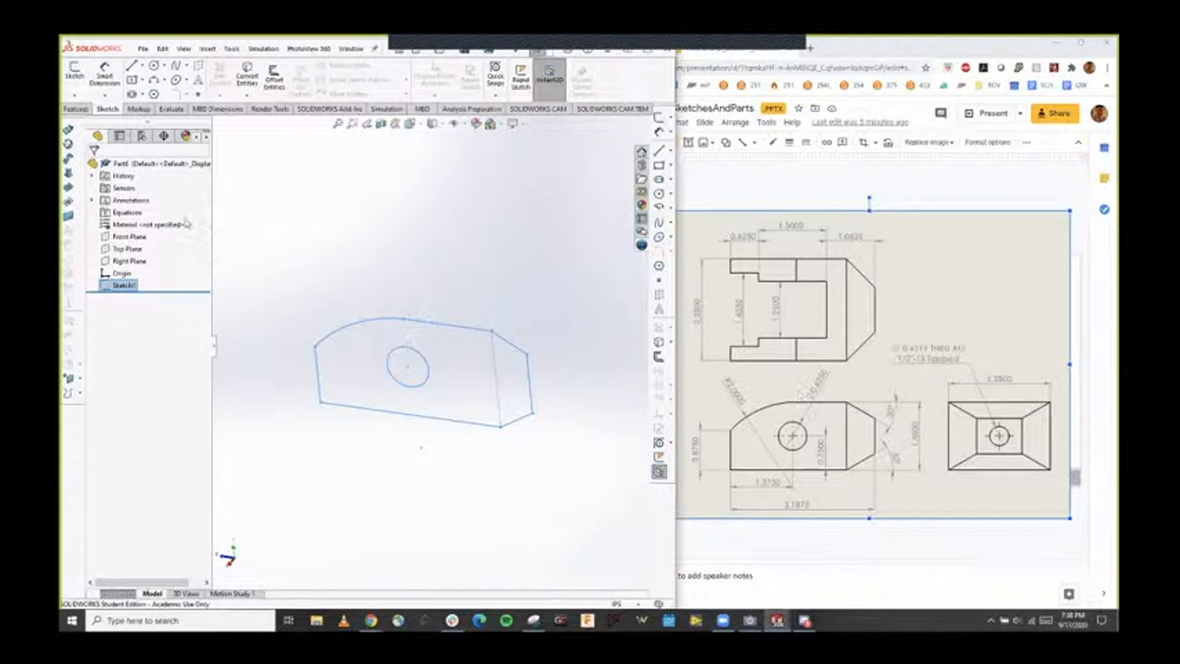
left_click(77, 109)
left_click(79, 78)
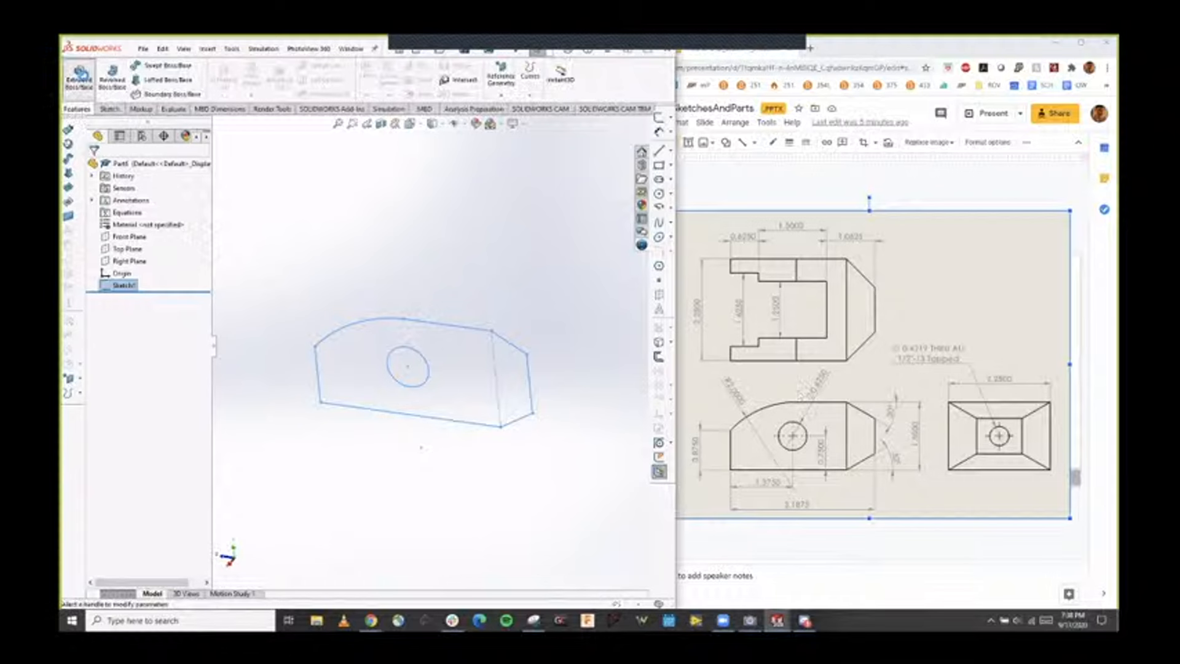
type("2.25")
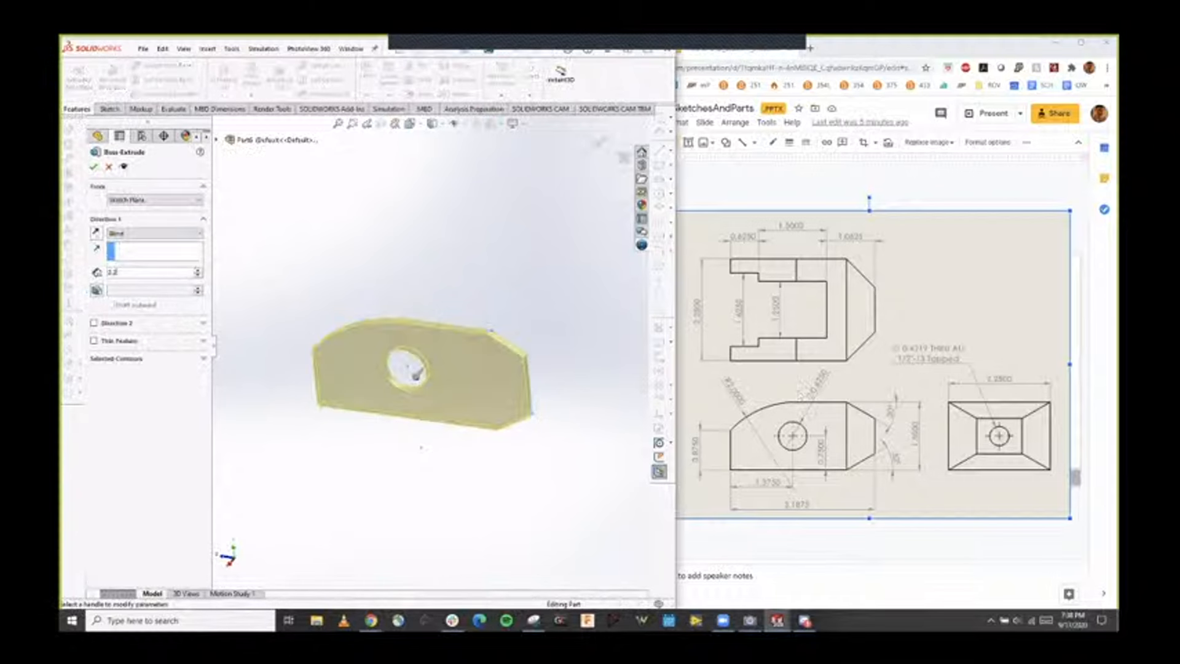
key("Return")
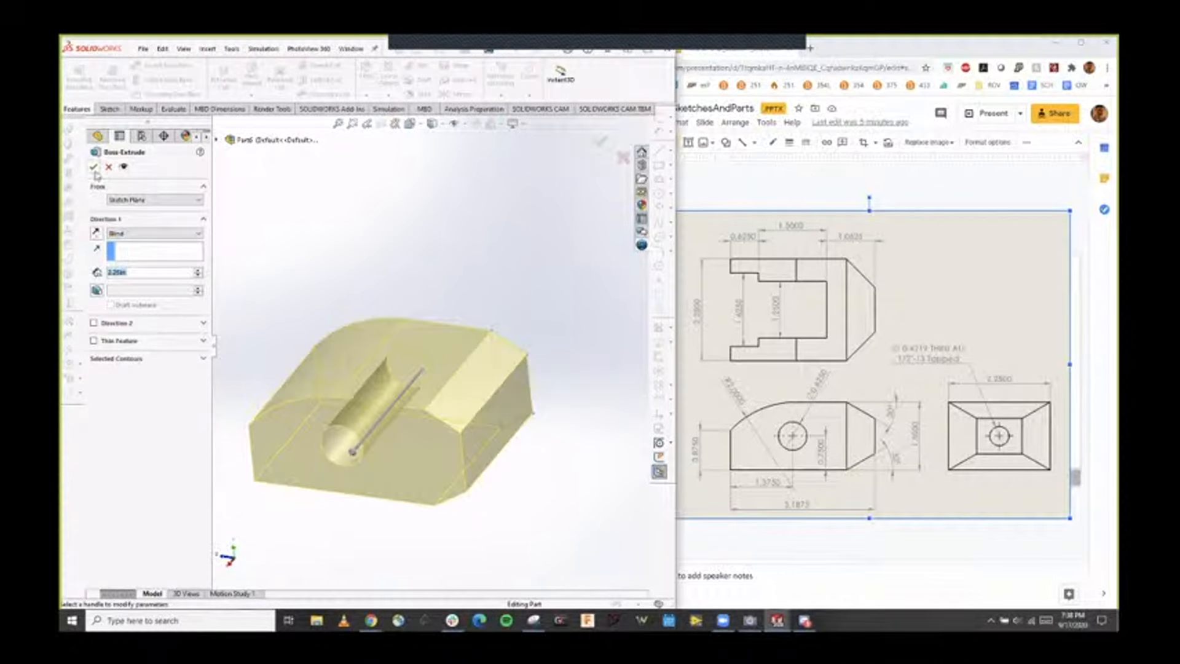
left_click(94, 167)
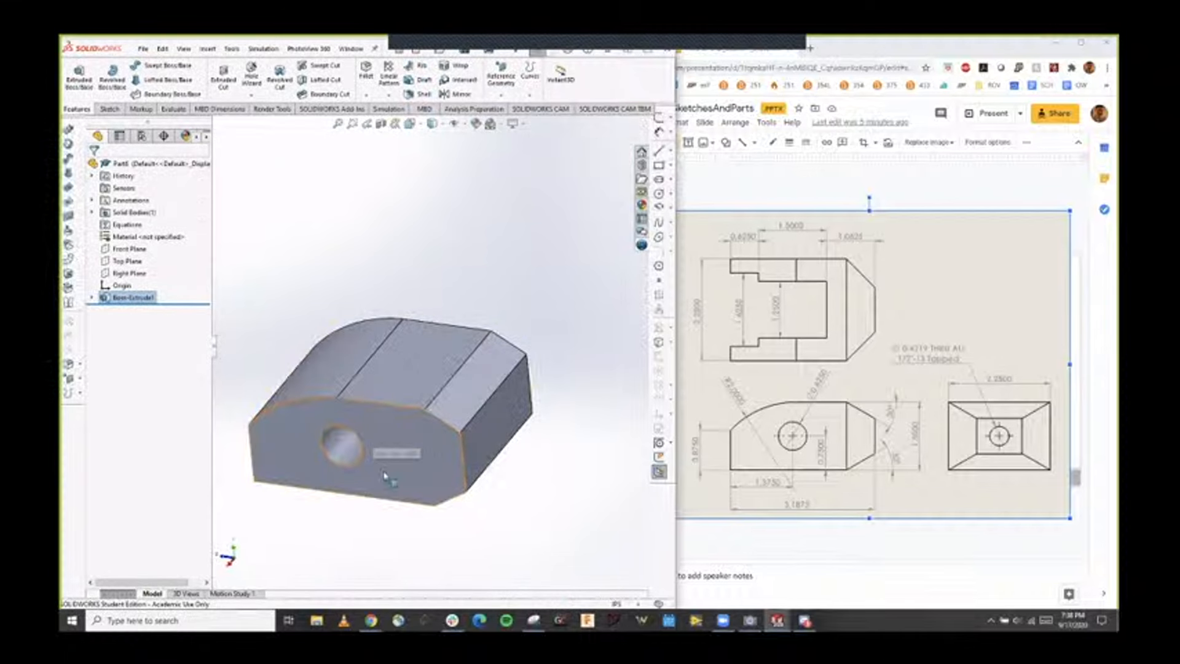
Start a new sketch on the Top Plane and view the block straight from above.
key("f")
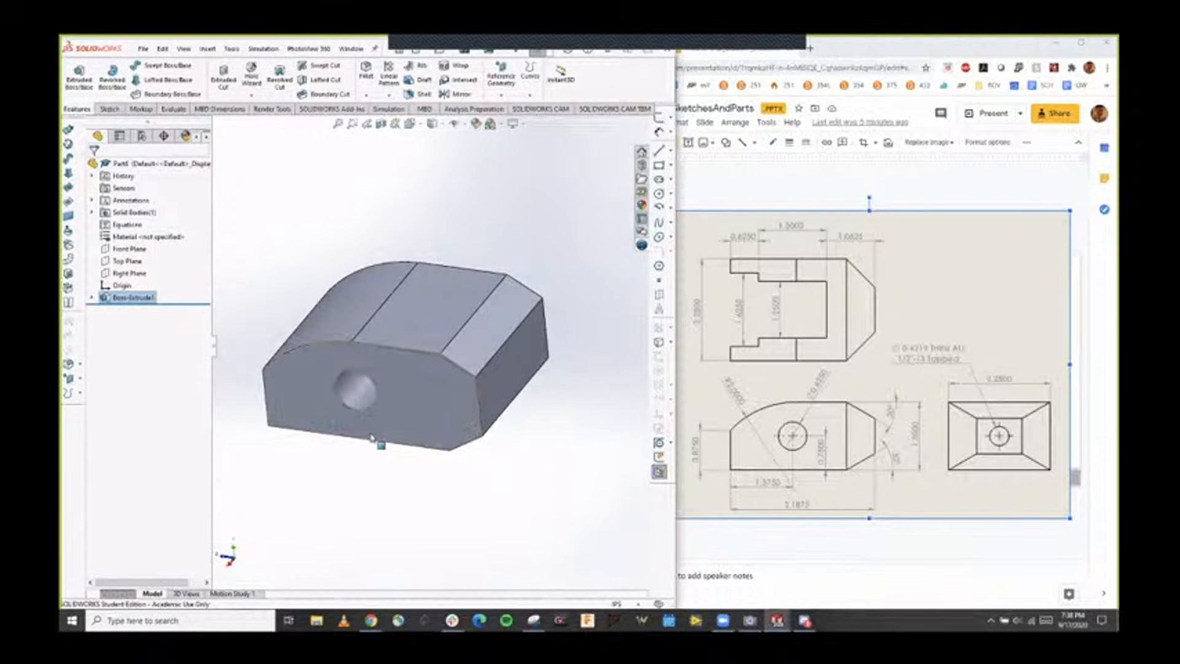
mouse_move(371, 437)
middle_mouse_down()
mouse_move(389, 443)
mouse_move(469, 398)
mouse_move(539, 399)
mouse_move(414, 391)
mouse_move(474, 403)
mouse_move(500, 469)
mouse_move(565, 372)
mouse_move(424, 459)
mouse_move(390, 430)
middle_mouse_up()
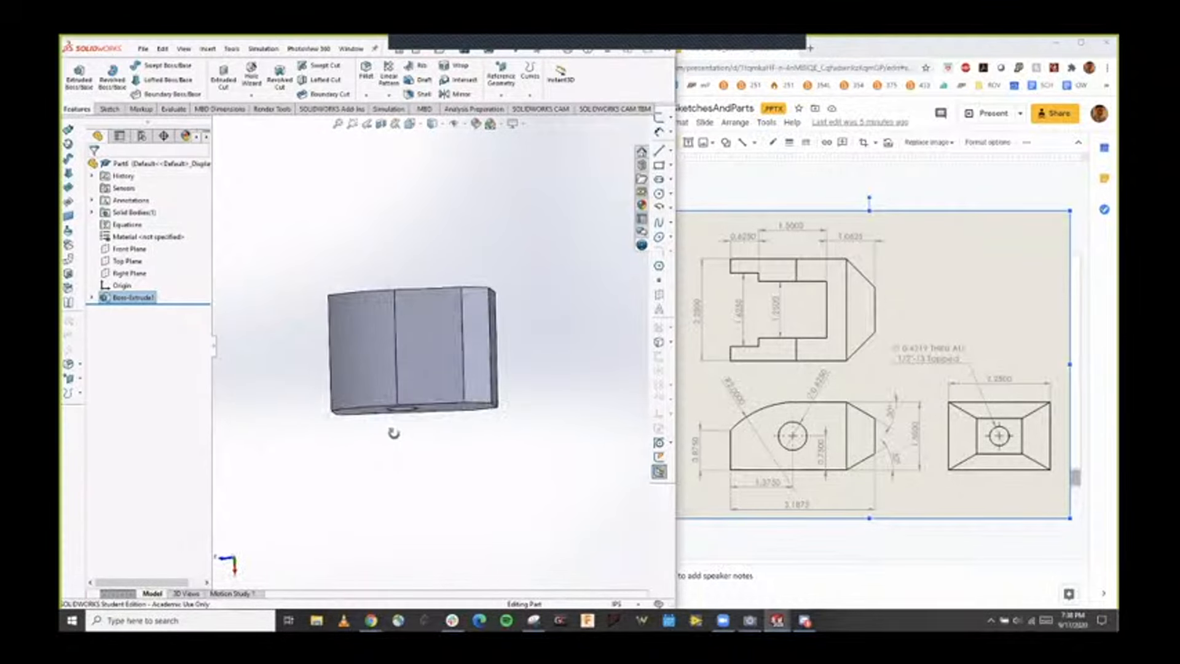
left_click(128, 261)
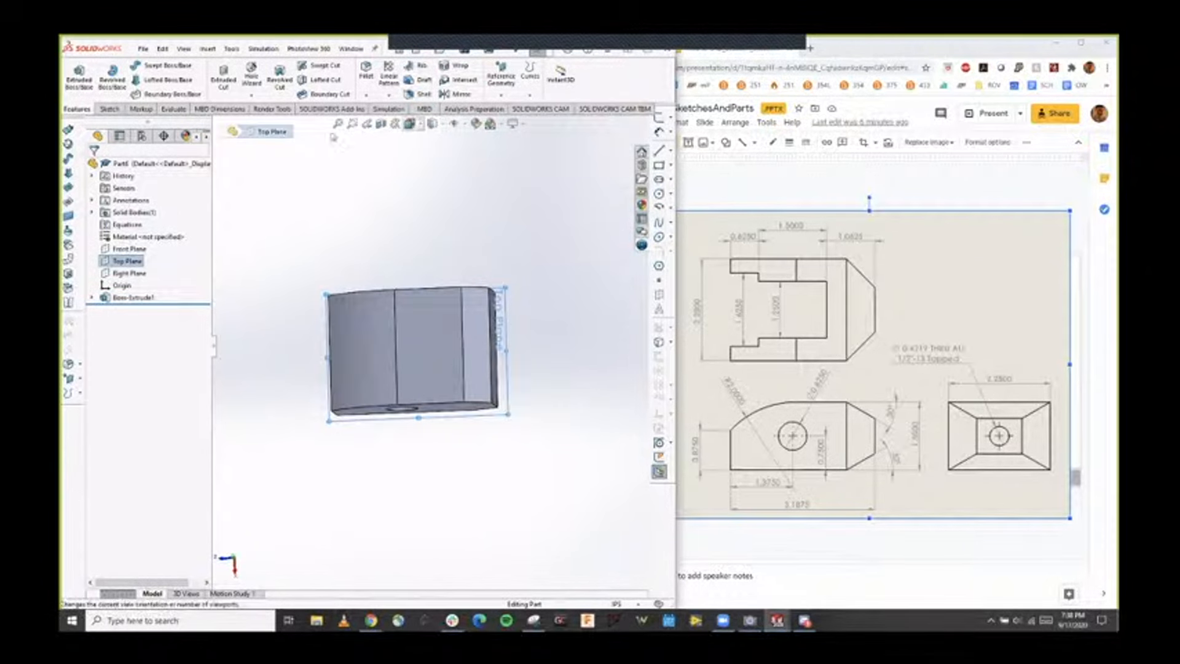
left_click(108, 109)
left_click(75, 72)
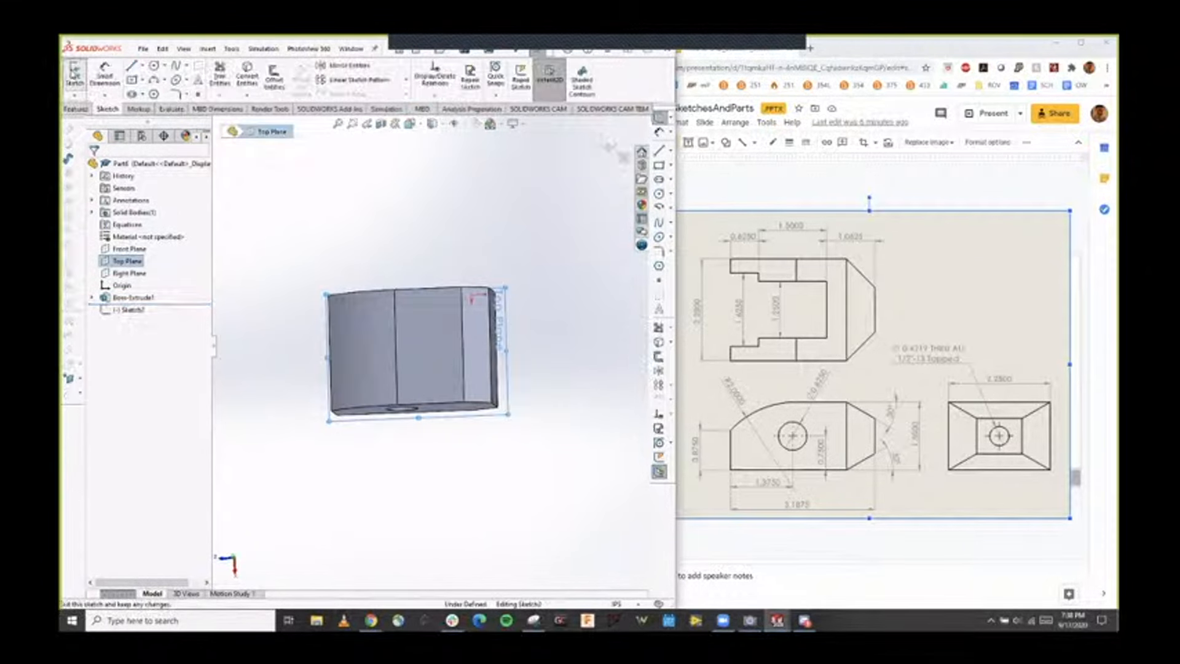
left_click(411, 125)
left_click(373, 320)
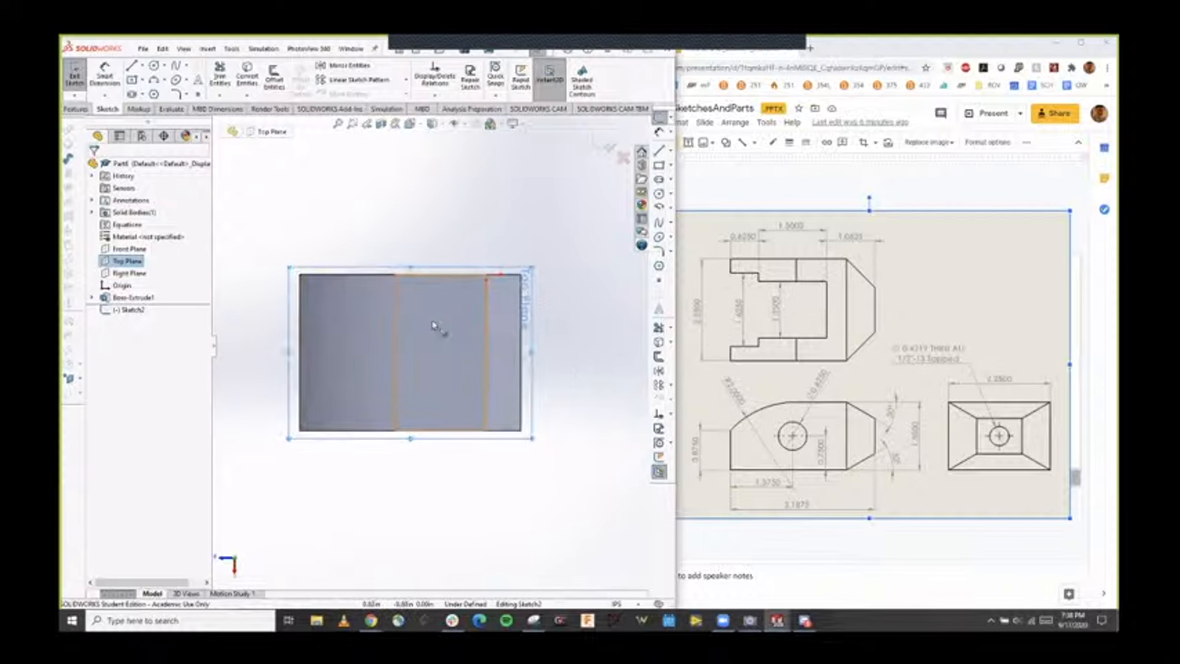
Convert the outline of the block's curved top face into sketch entities on the Top Plane.
scroll(441, 326, "down", 2)
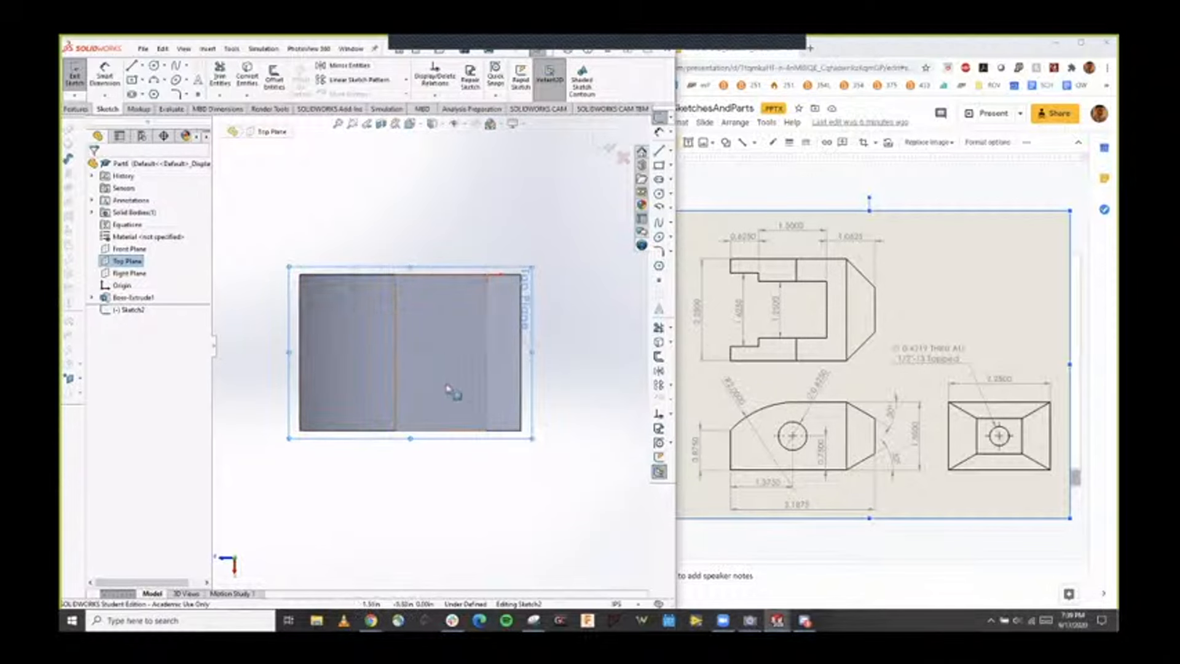
middle_click_drag(465, 421, 393, 338)
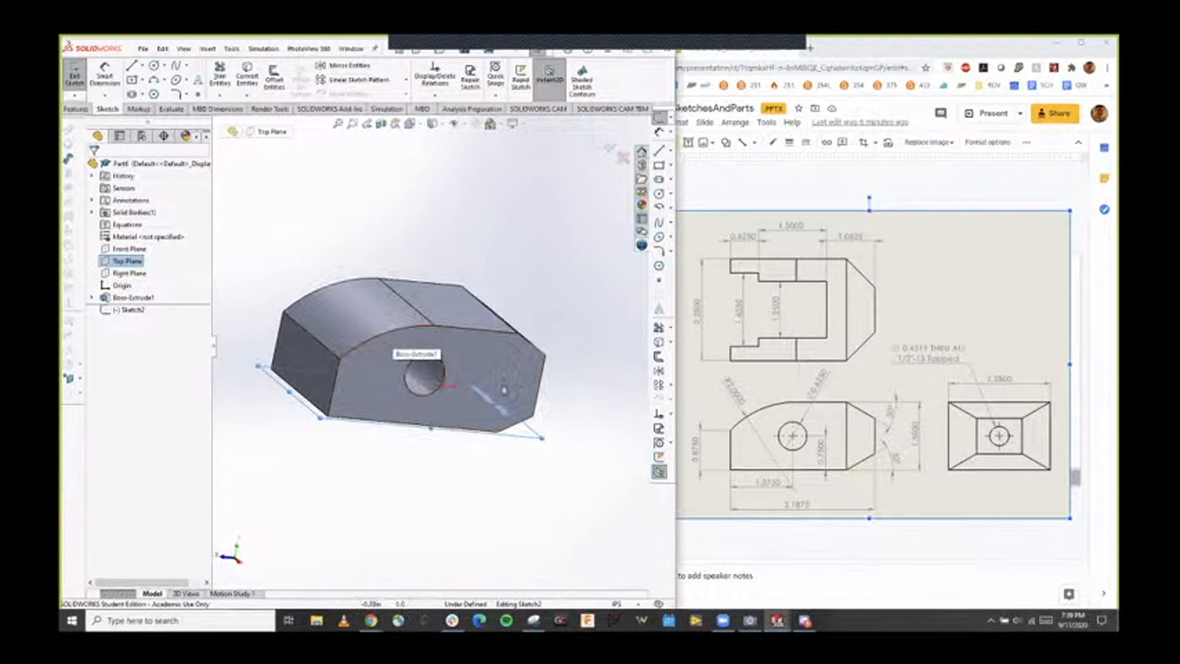
middle_click_drag(394, 335, 442, 345)
left_click(411, 124)
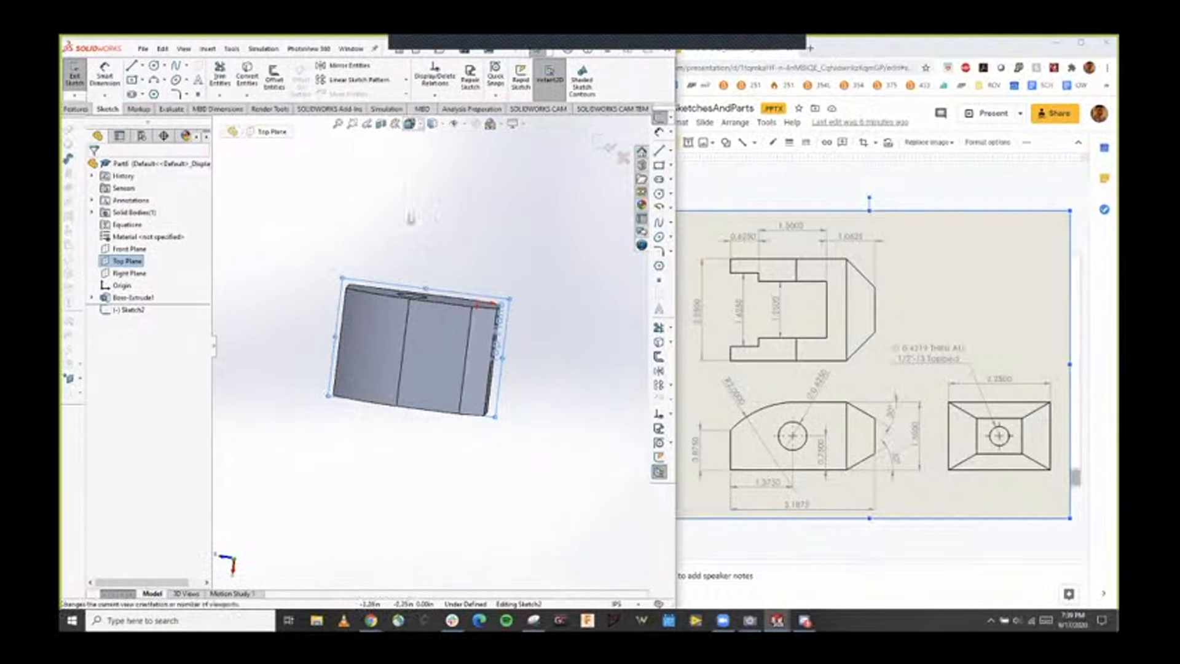
left_click(373, 409)
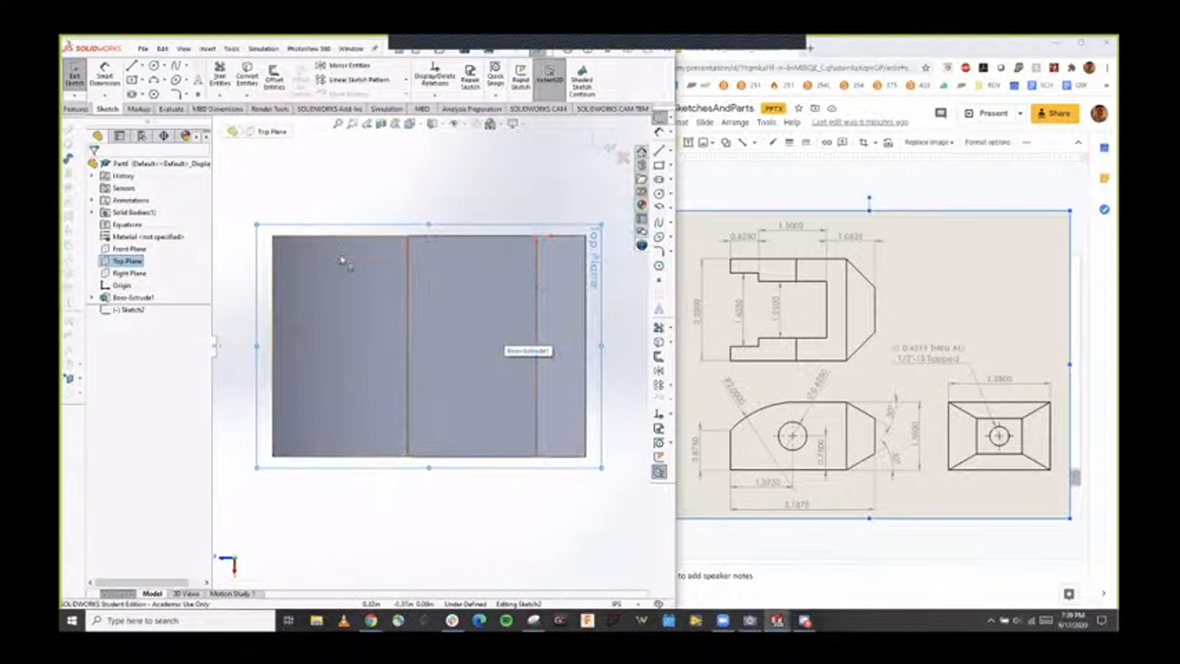
left_click(298, 262)
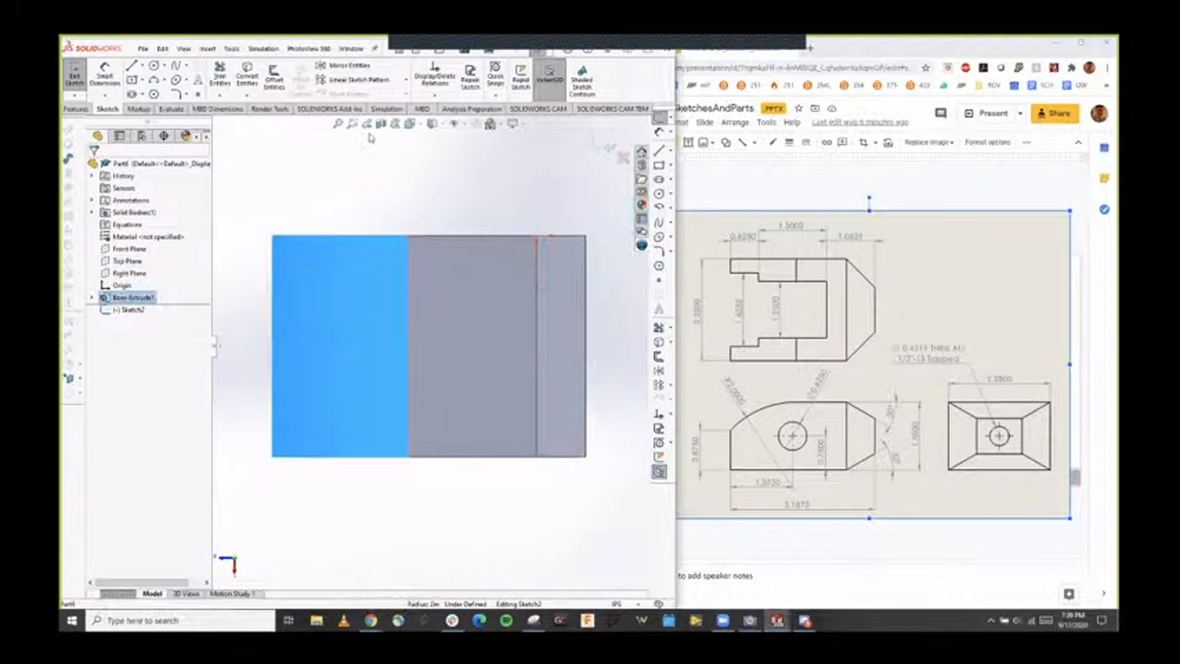
left_click(274, 79)
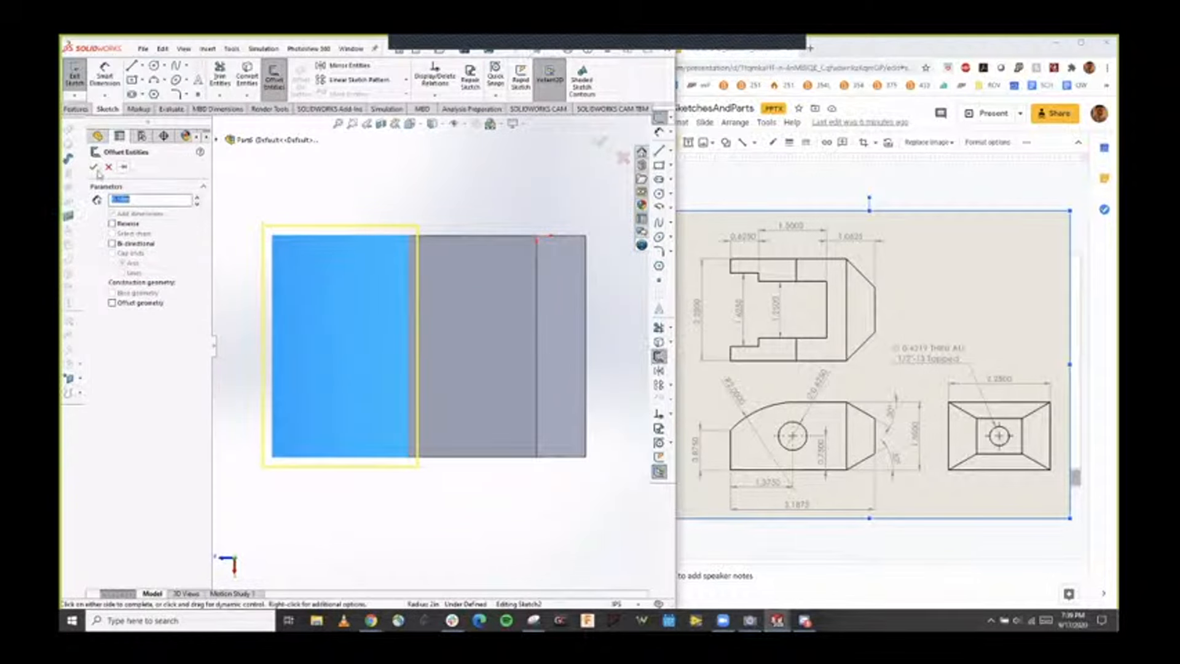
left_click(95, 167)
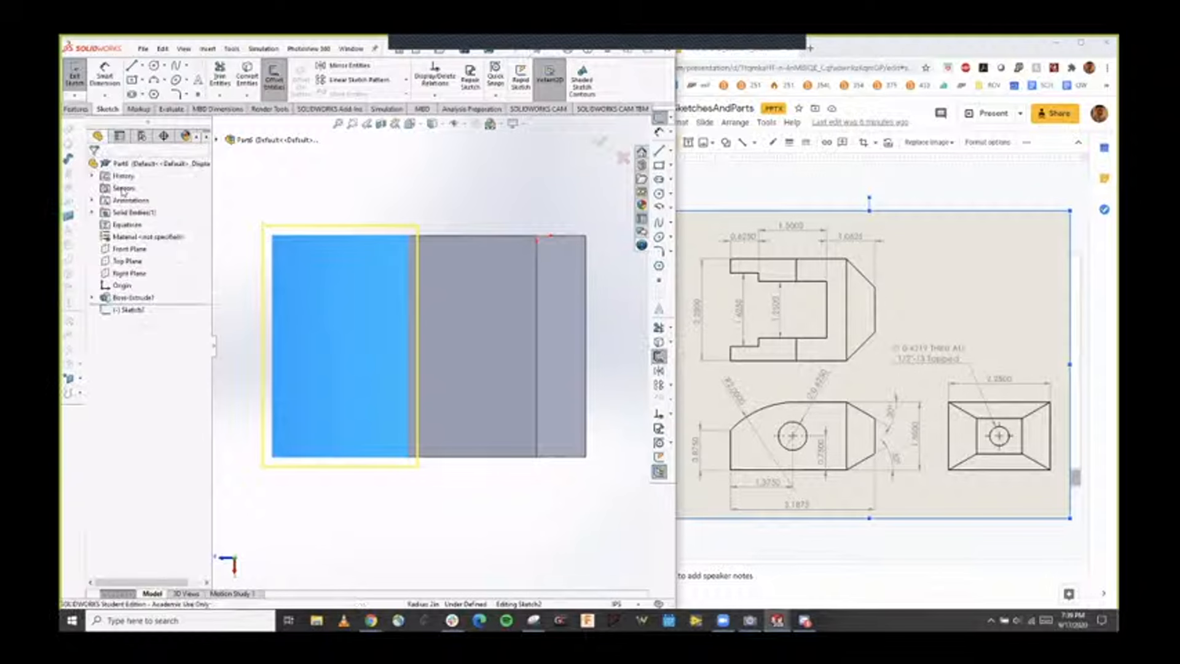
left_click(253, 80)
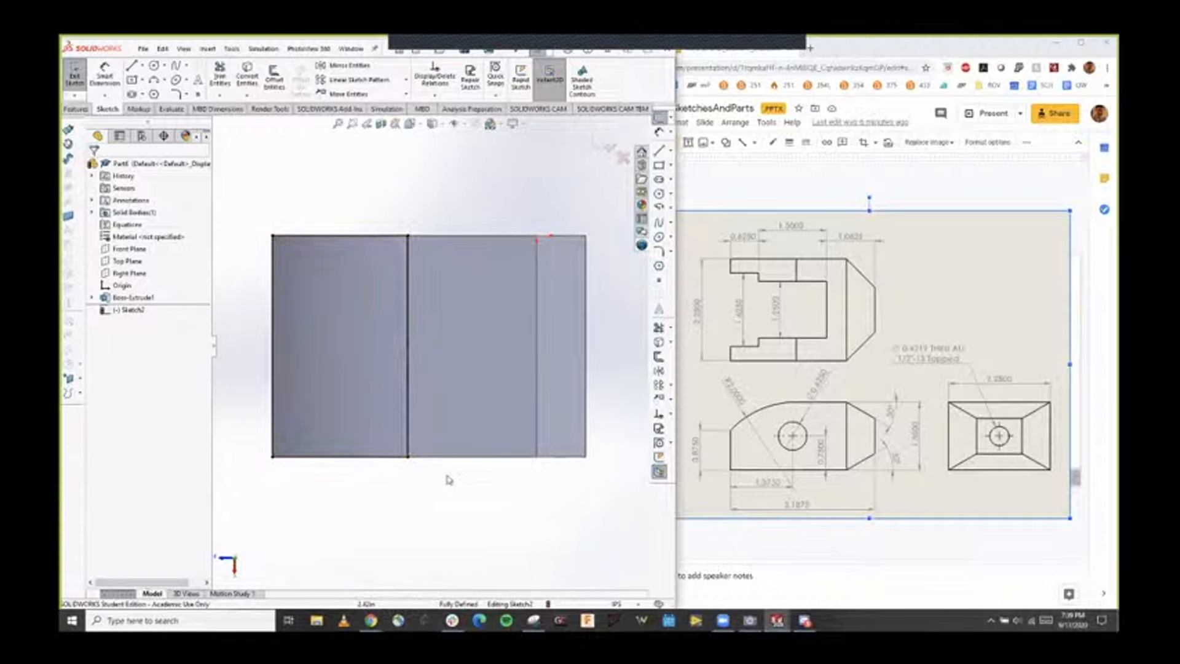
Convert the edges of the flat top and sloped nose into sketch entities to complete the block's outline.
middle_click_drag(435, 515, 445, 387)
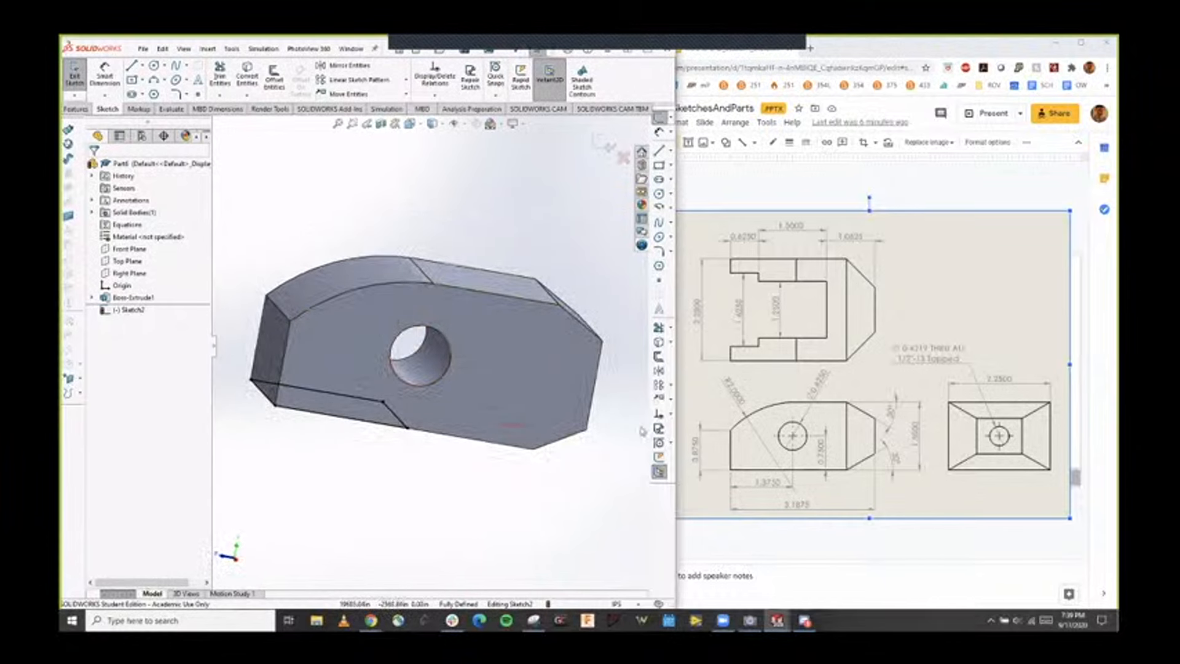
mouse_move(626, 427)
middle_mouse_down()
mouse_move(569, 464)
mouse_move(535, 464)
mouse_move(541, 436)
mouse_move(582, 433)
mouse_move(443, 206)
middle_mouse_up()
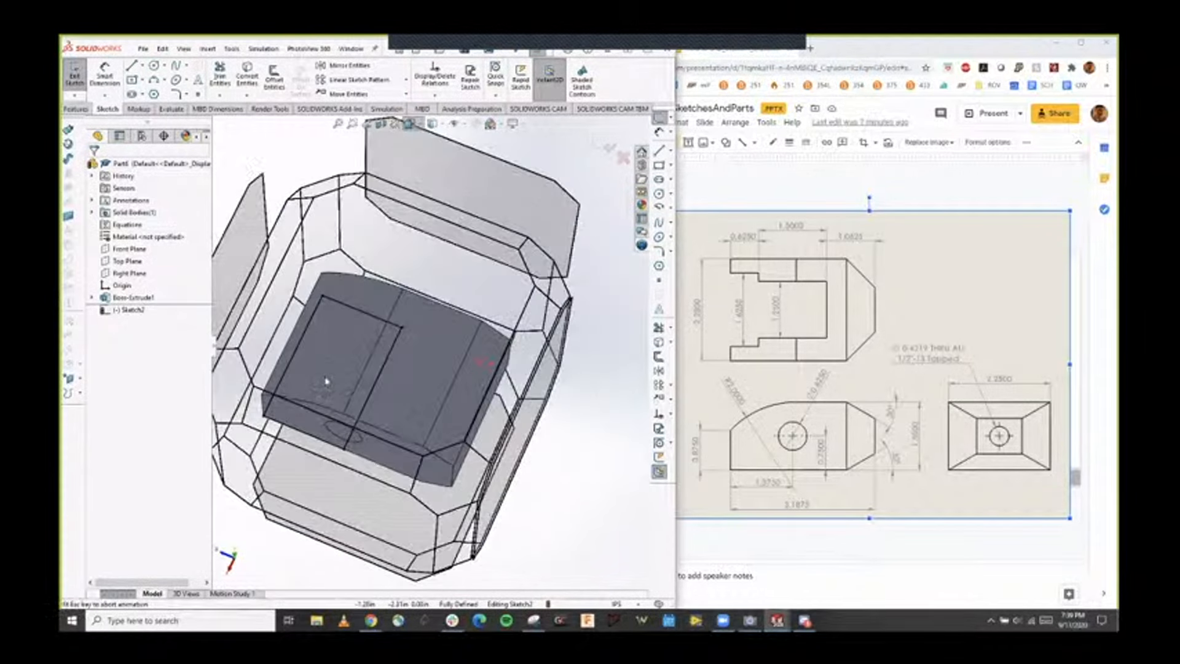
left_click(343, 384)
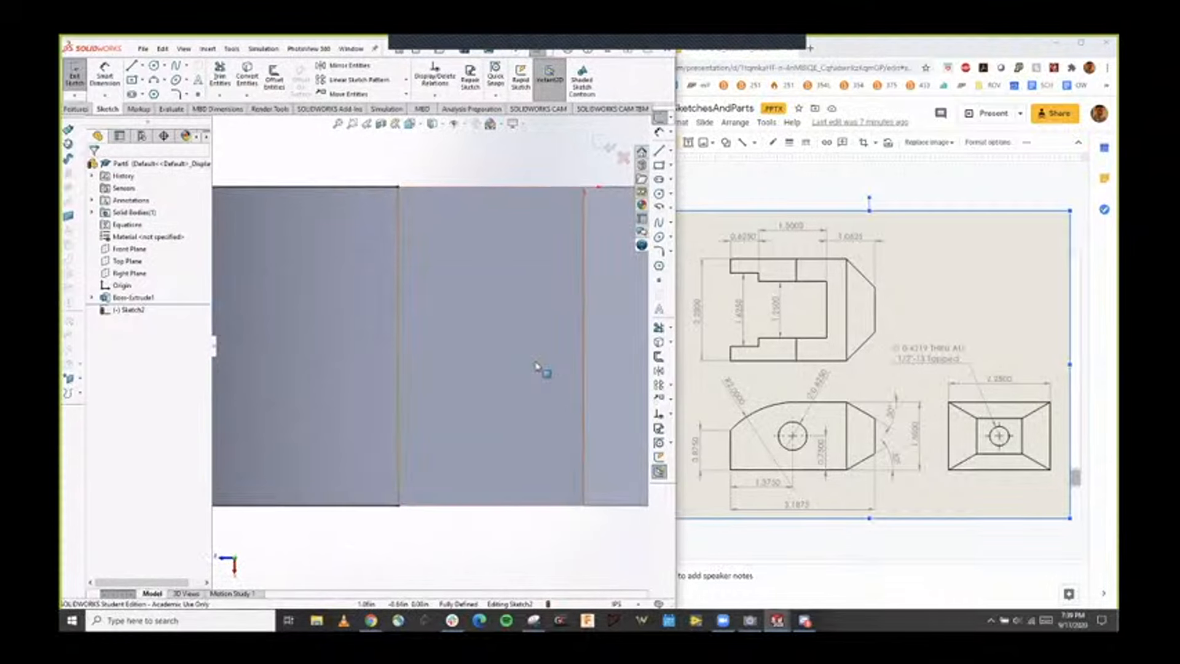
left_click(527, 338)
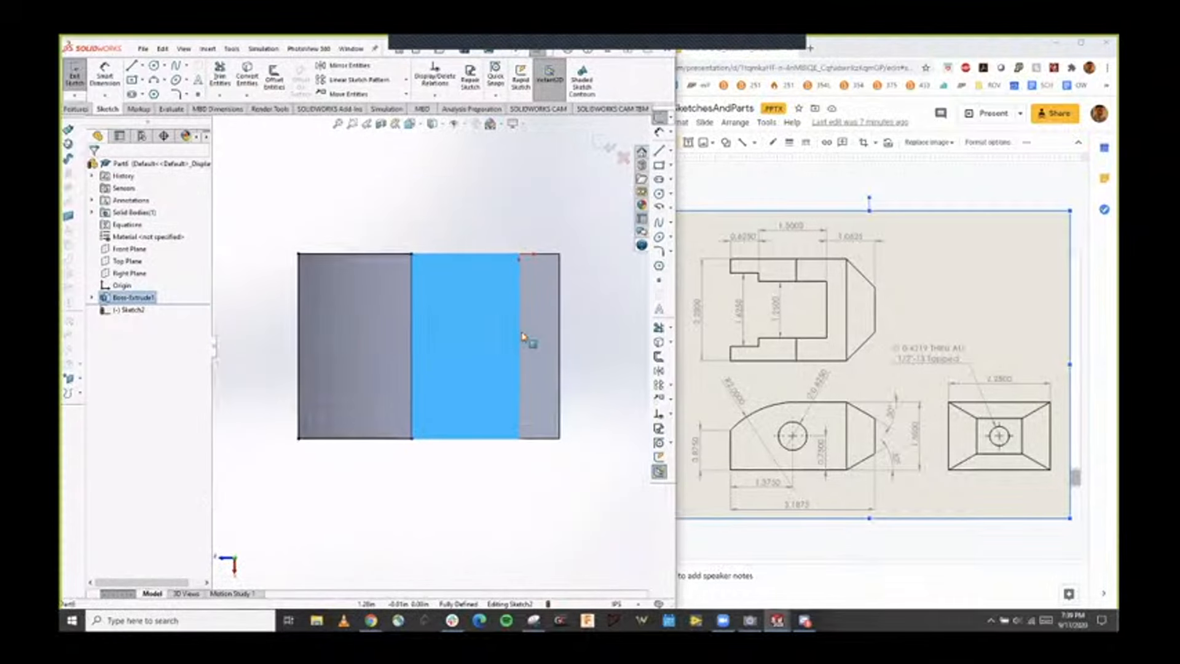
left_click(382, 210)
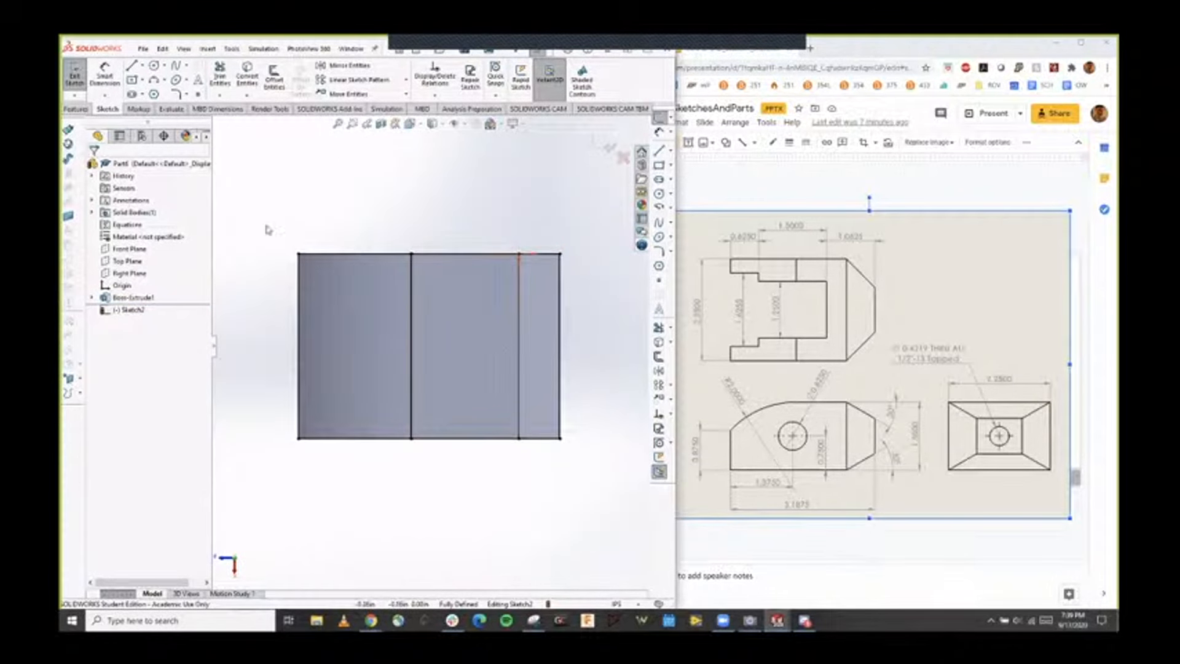
Turn the sketch line between the curved and flat top faces into construction geometry.
left_click(414, 283)
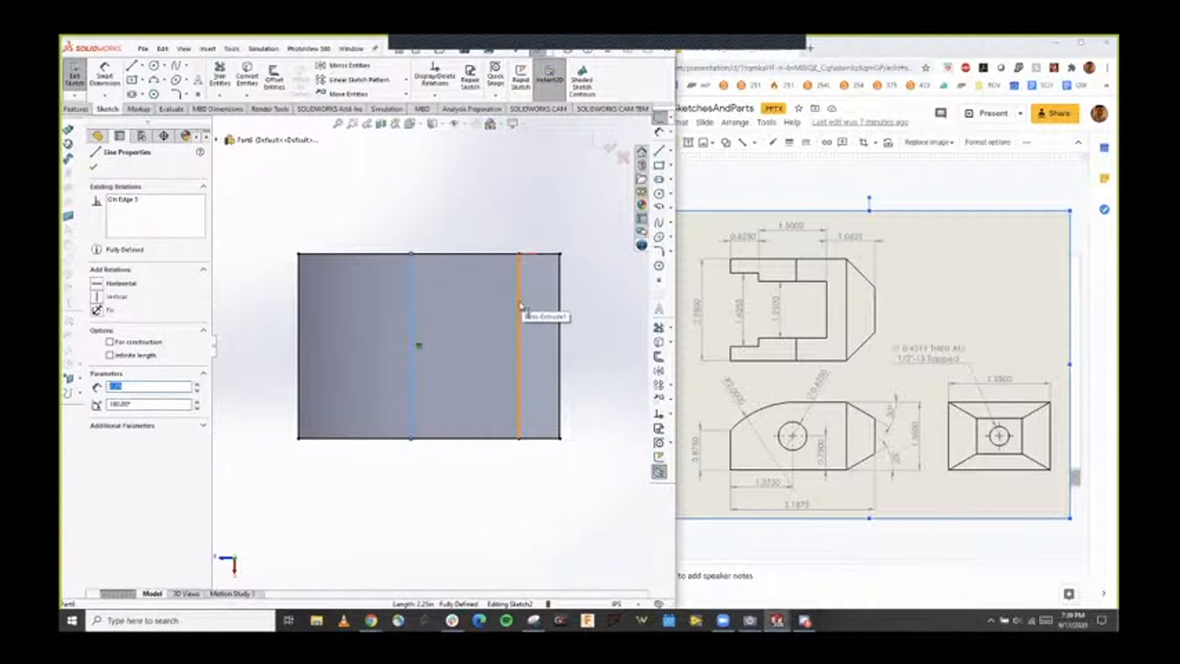
left_click(520, 306, "ctrl")
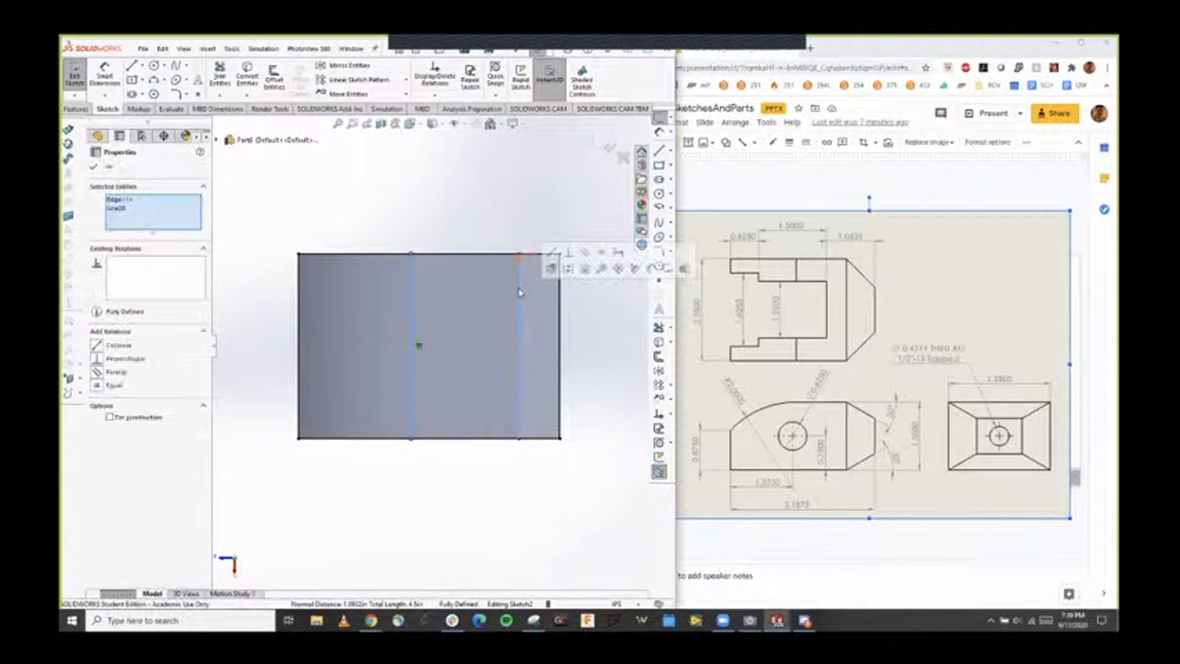
right_click(521, 294)
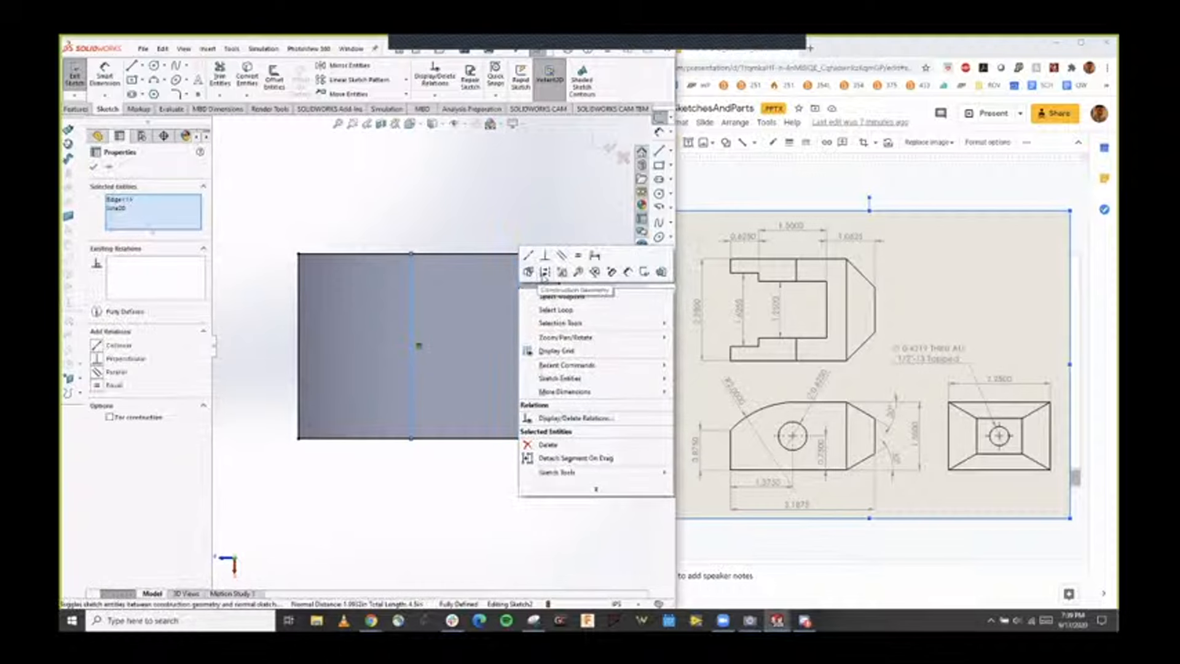
left_click(544, 272)
left_click(471, 219)
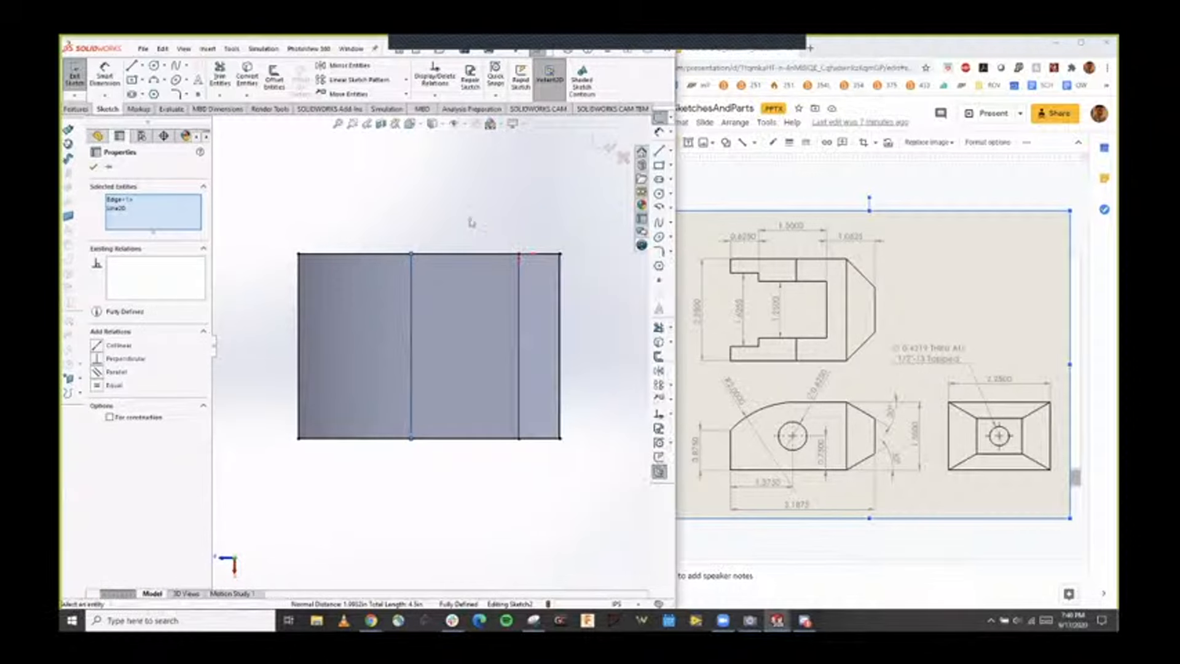
middle_click_drag(490, 458, 491, 431)
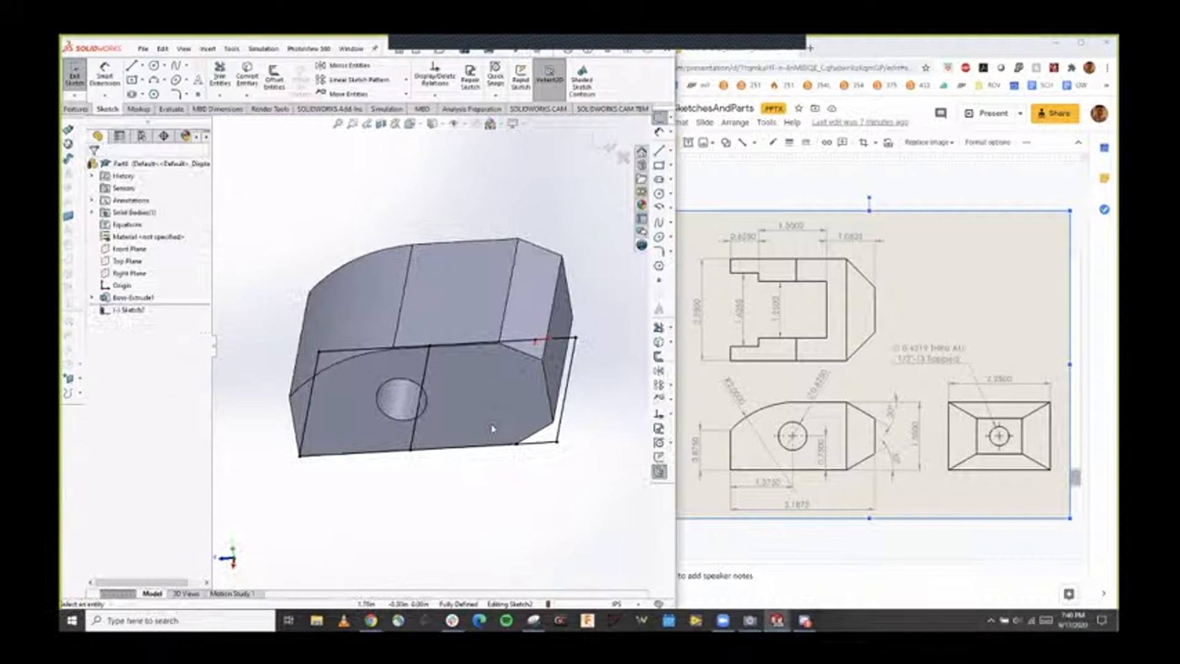
left_click(415, 427)
left_click(485, 518)
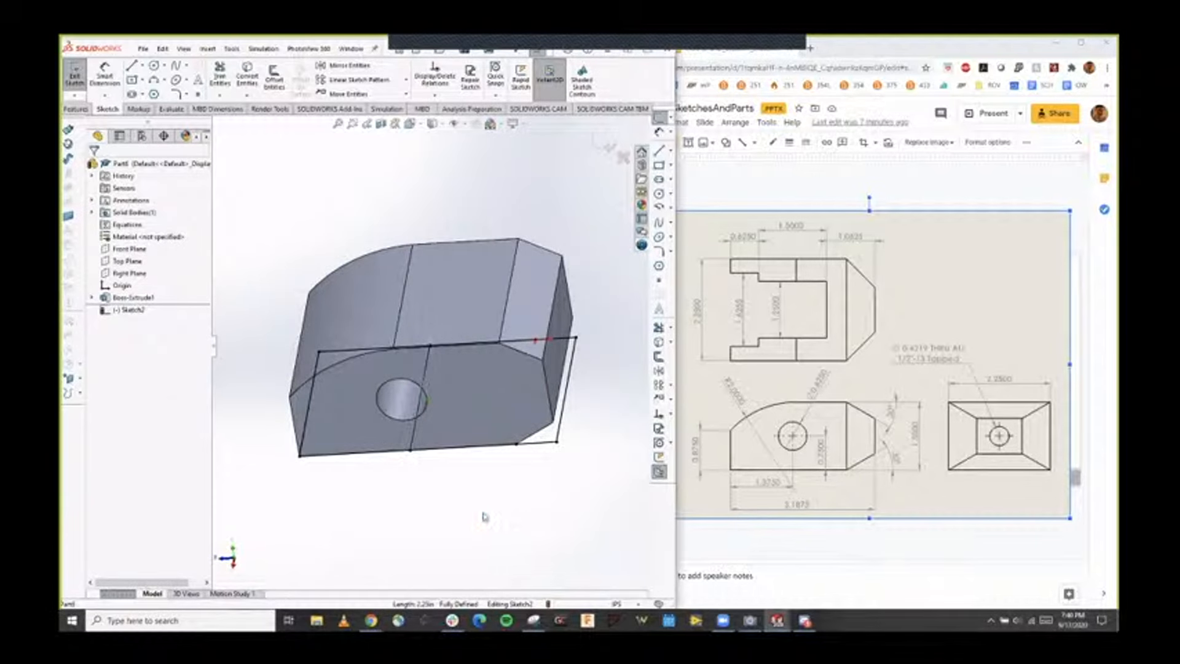
Try to delete the line along the start of the nose's lower slope, and try to make it construction geometry.
middle_click_drag(510, 453, 519, 369)
left_click(518, 369)
key("Delete")
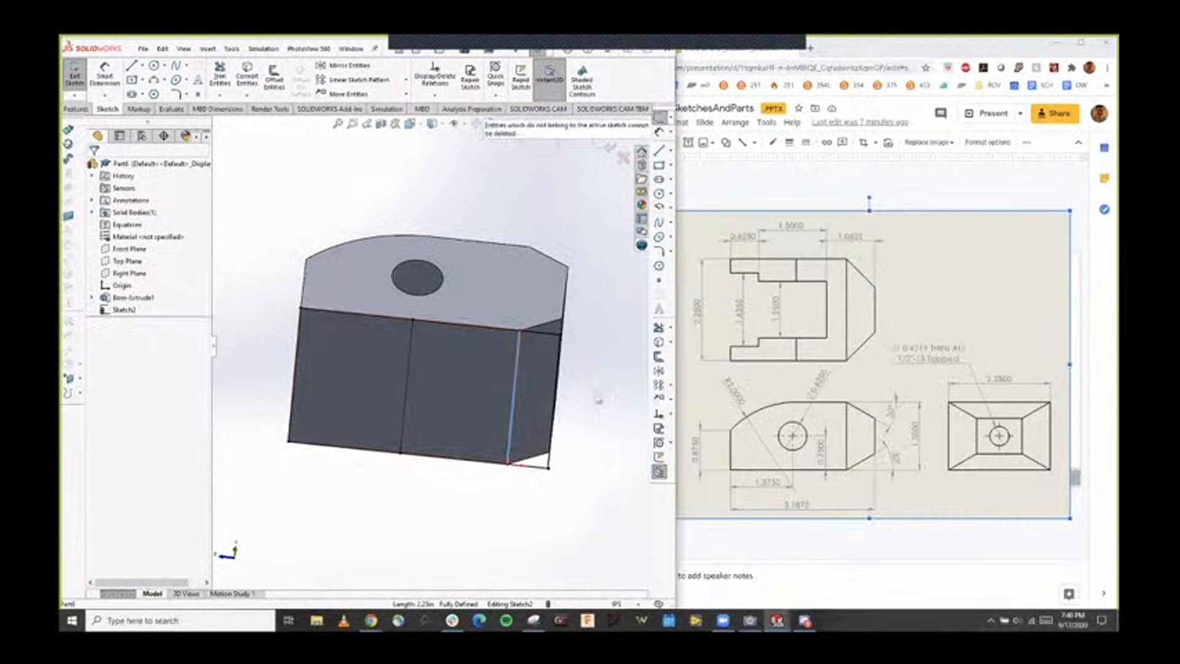
mouse_move(597, 387)
middle_mouse_down()
mouse_move(574, 469)
mouse_move(582, 361)
middle_mouse_up()
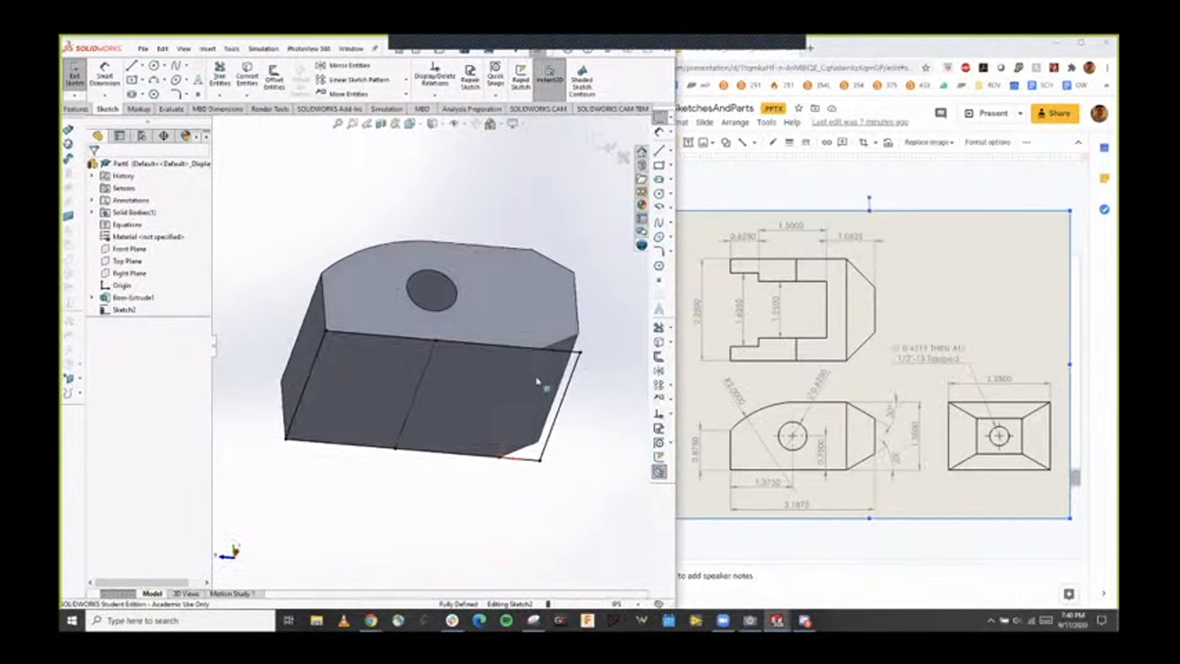
scroll(541, 384, "down", 3)
left_click(505, 378)
right_click(505, 379)
left_click(527, 362)
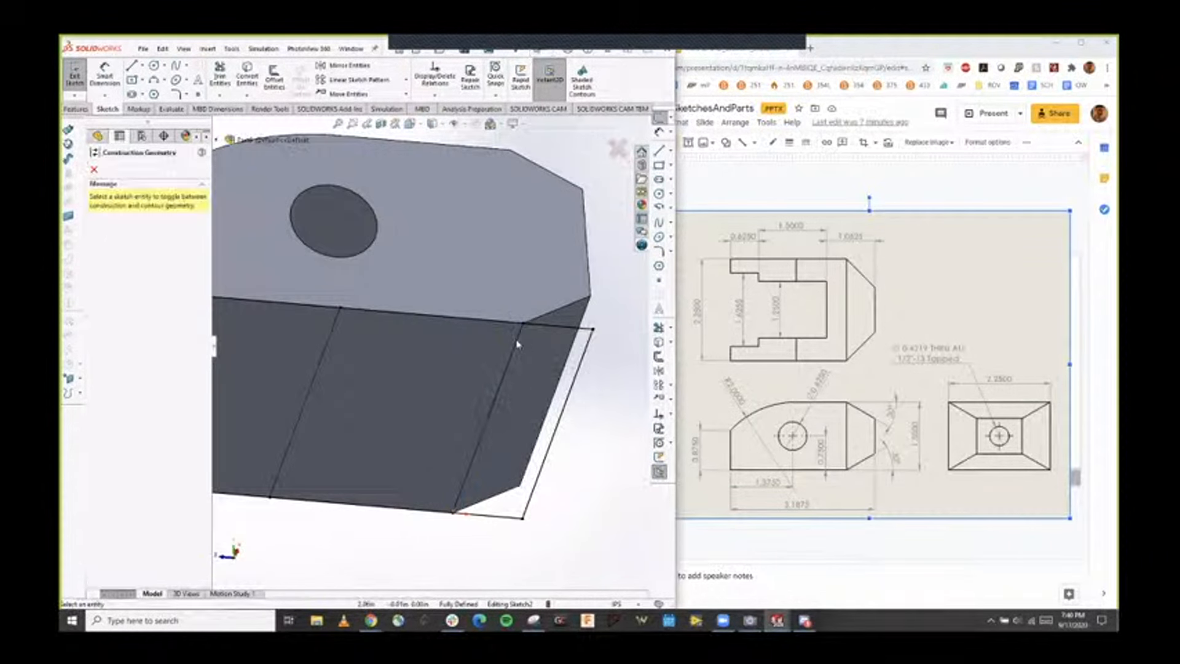
left_click(94, 170)
key("z")
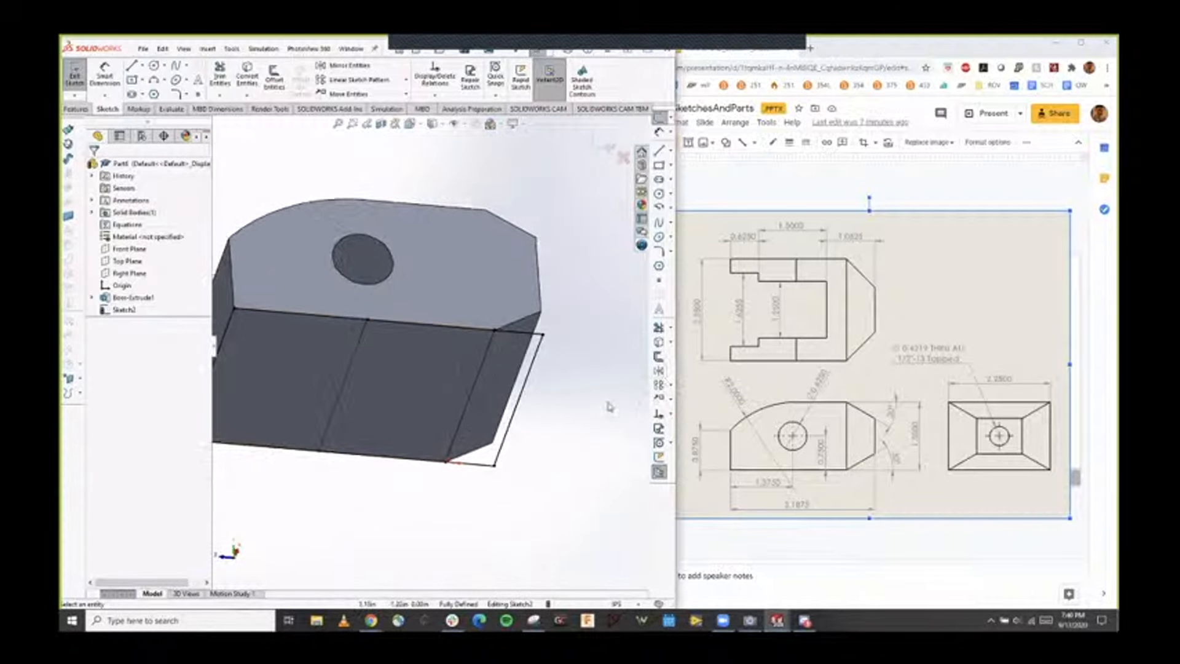
In top view, sketch a stepped line chain inward from the curved end's edge with two horizontal and two vertical segments, ending at mid-width.
middle_click_drag(608, 406, 366, 335)
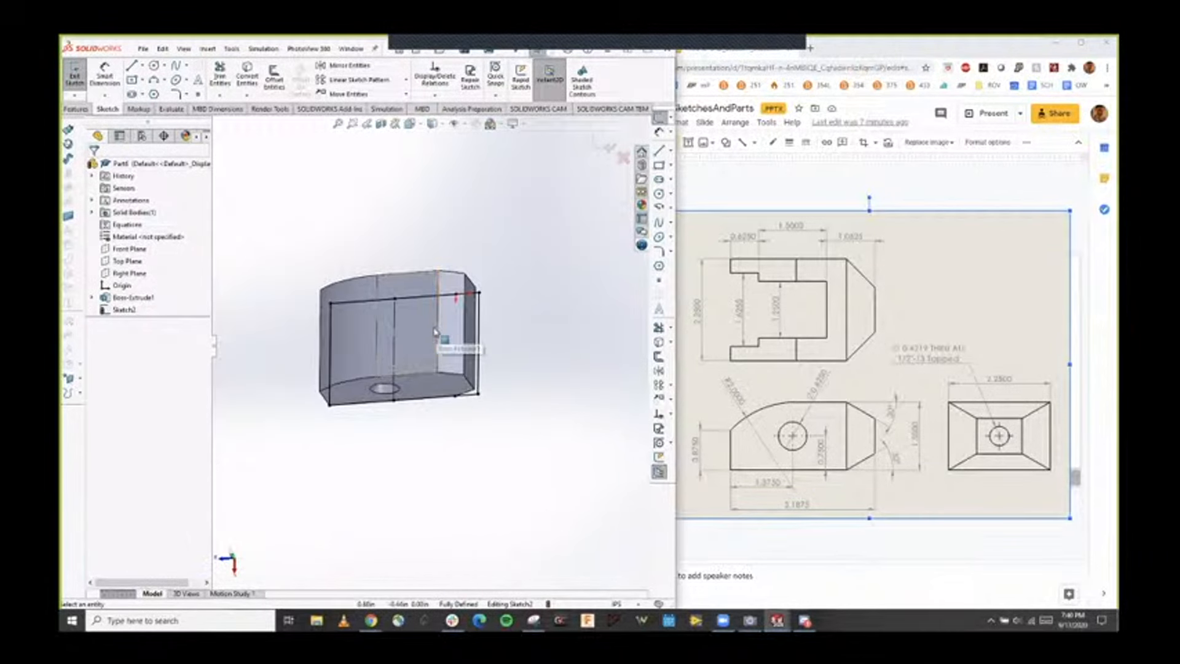
scroll(435, 332, "down", 3)
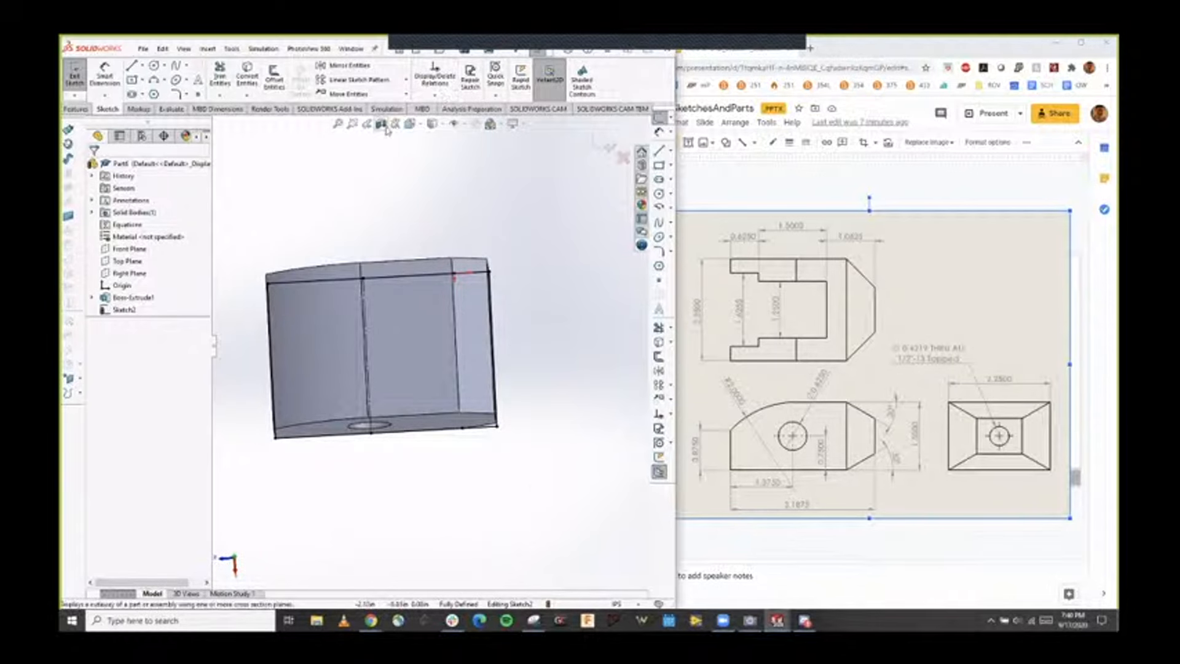
left_click(410, 123)
left_click(379, 411)
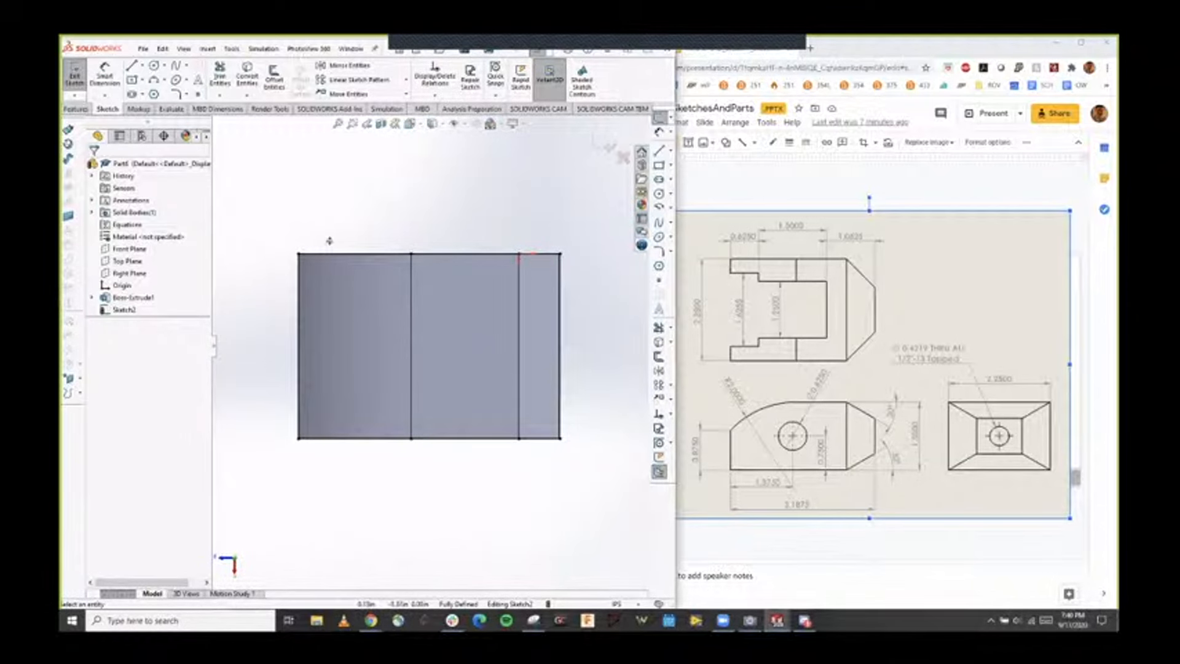
left_click(131, 66)
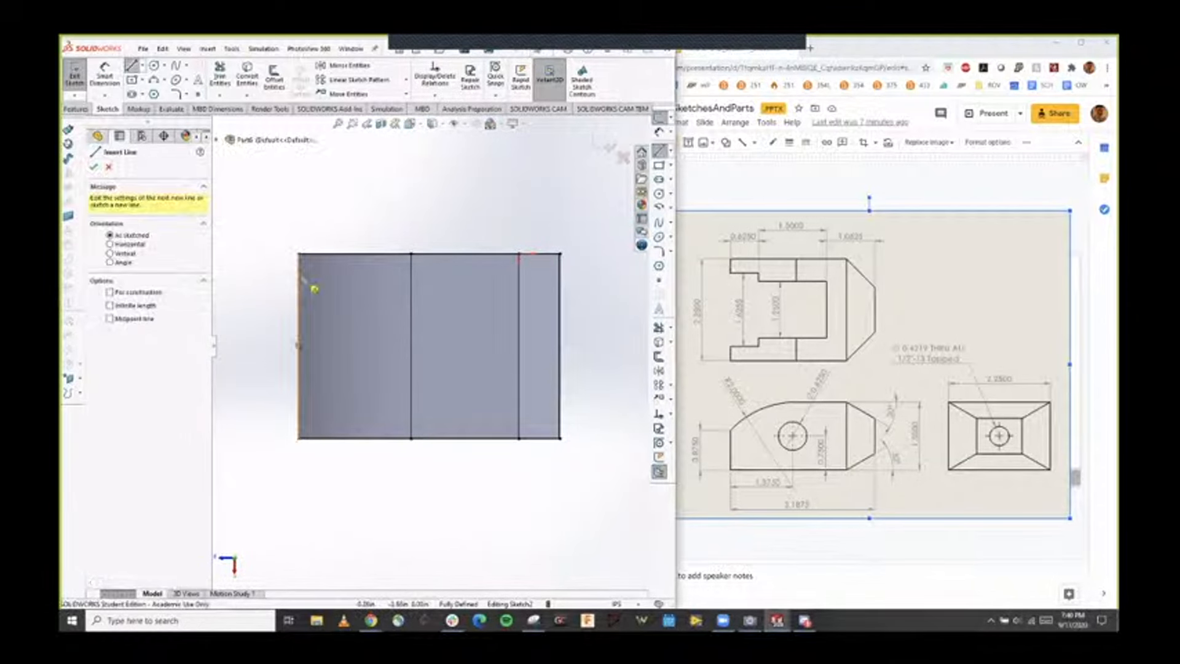
left_click(302, 277)
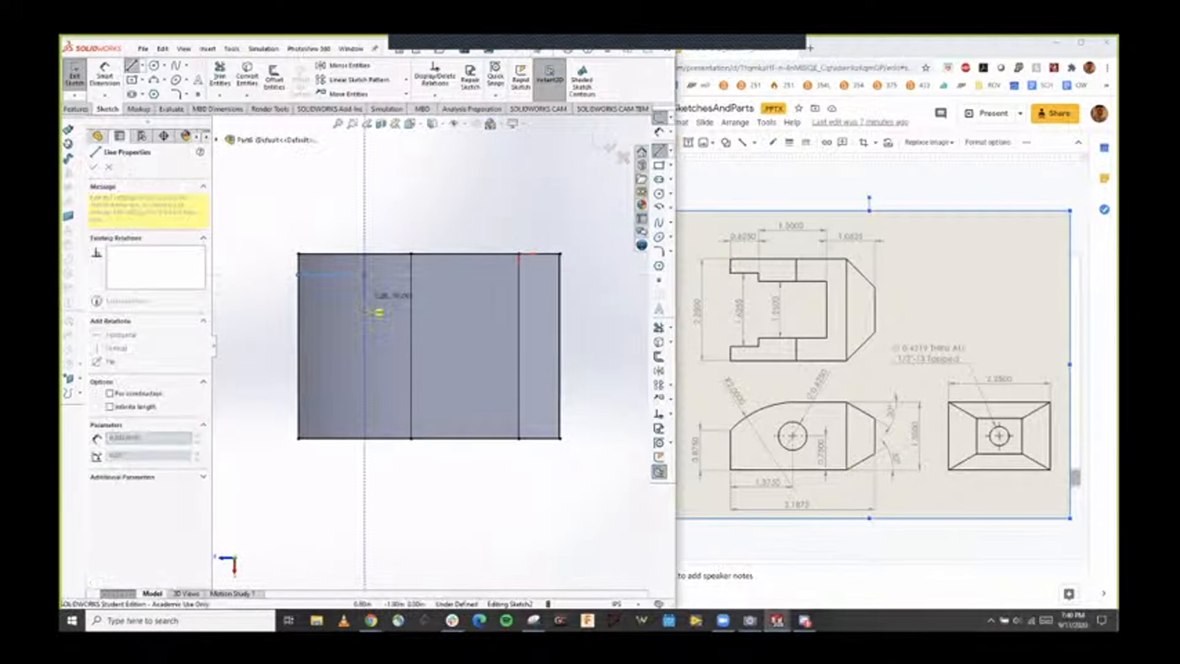
left_click(364, 275)
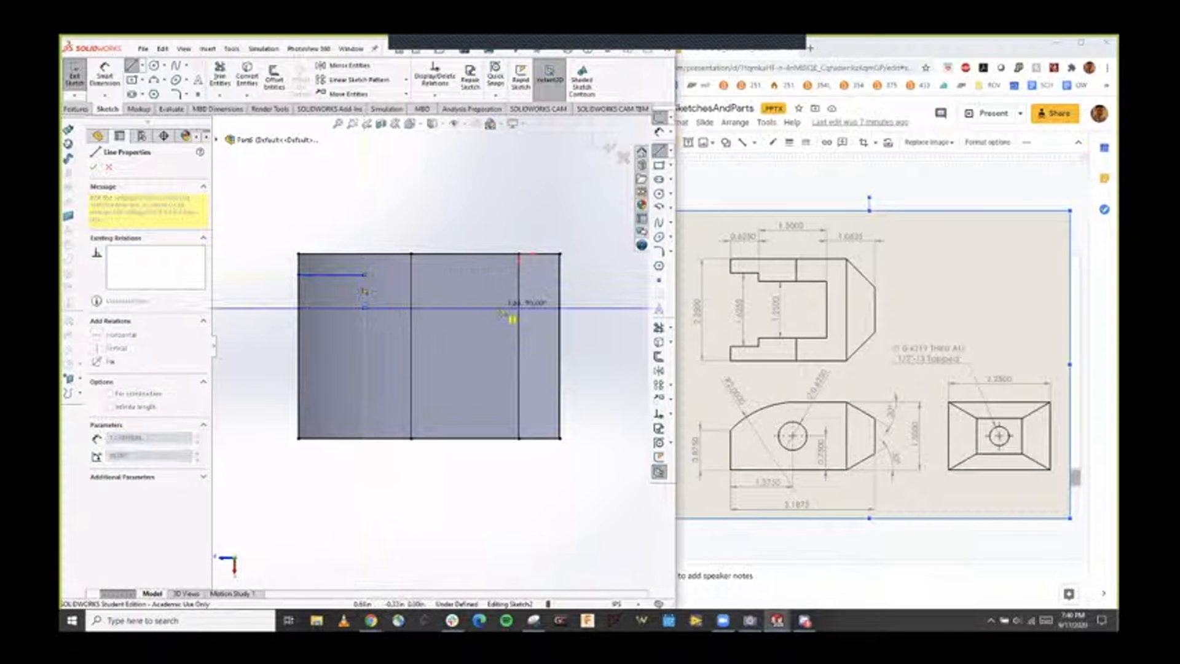
left_click(476, 307)
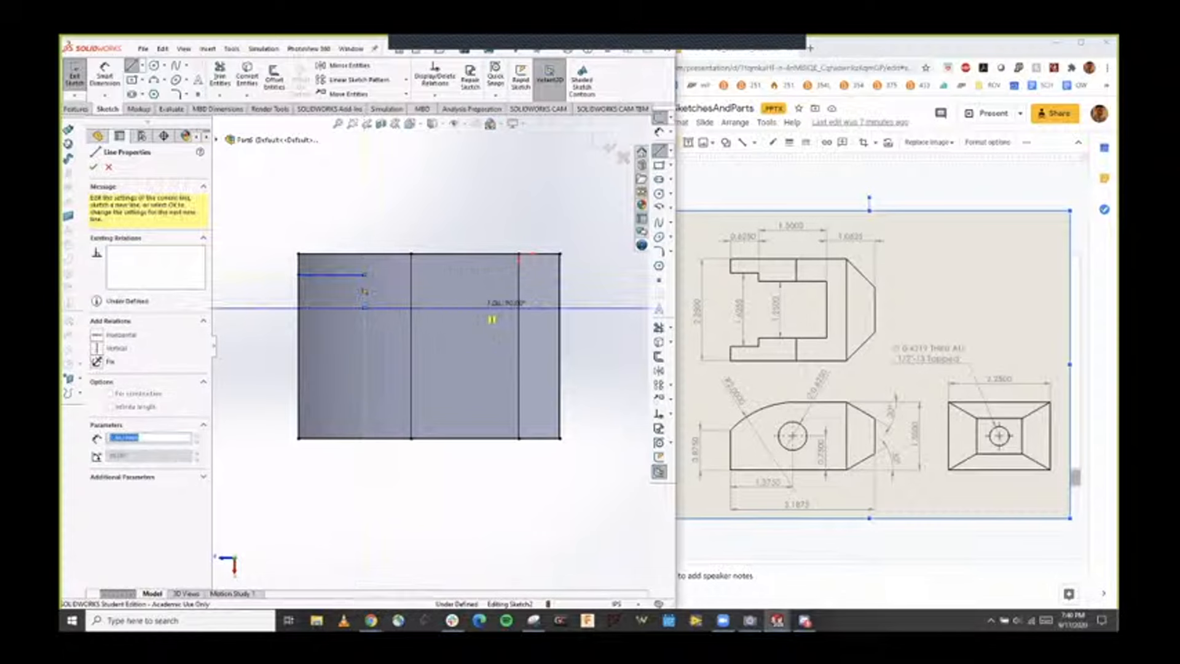
left_click(477, 345)
key("Escape")
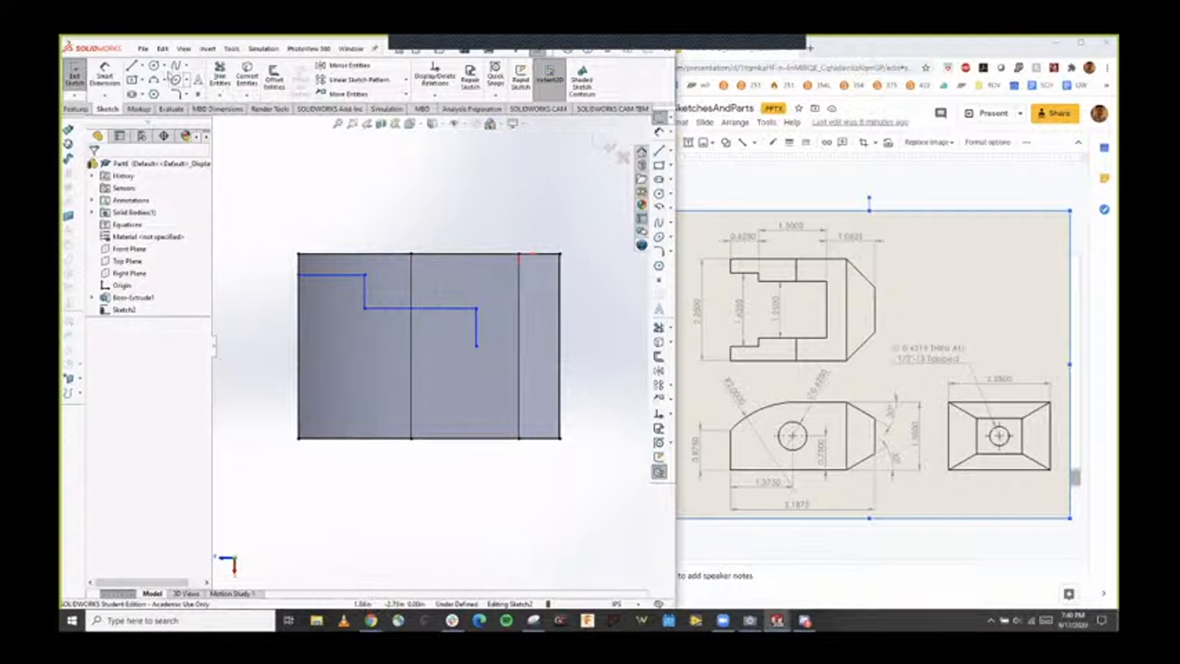
Draw a horizontal centerline between the midpoints of the block's two end edges and attach the stepped chain's open end to it.
left_click(131, 66)
left_click(300, 346)
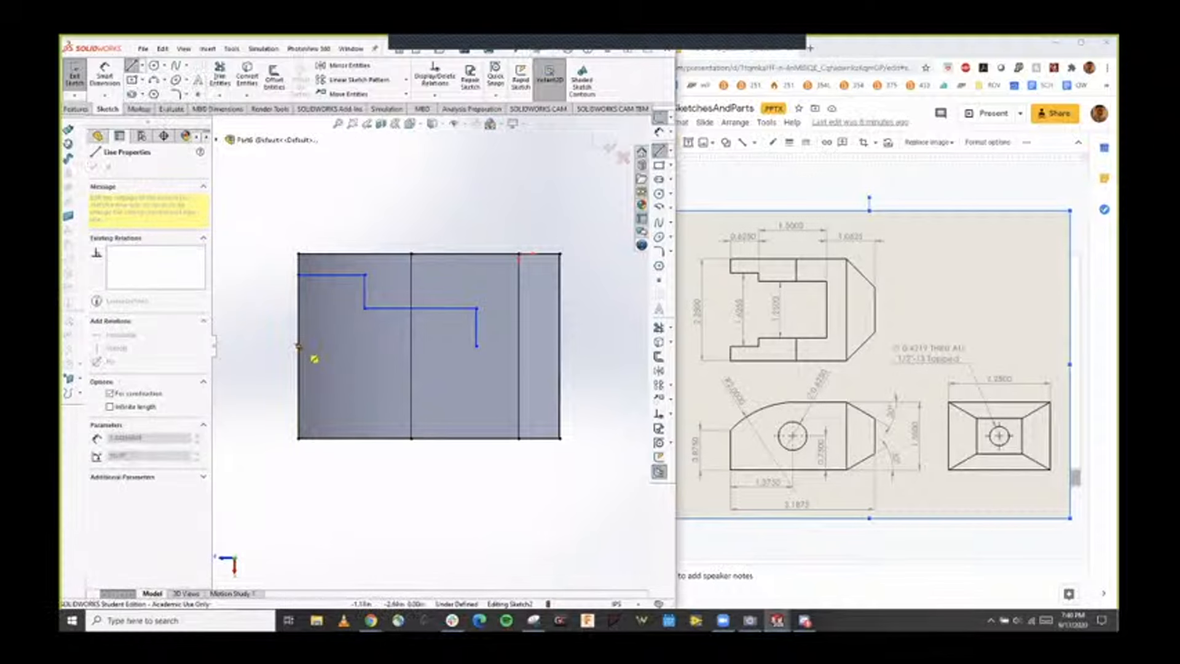
left_click(561, 346)
key("Escape")
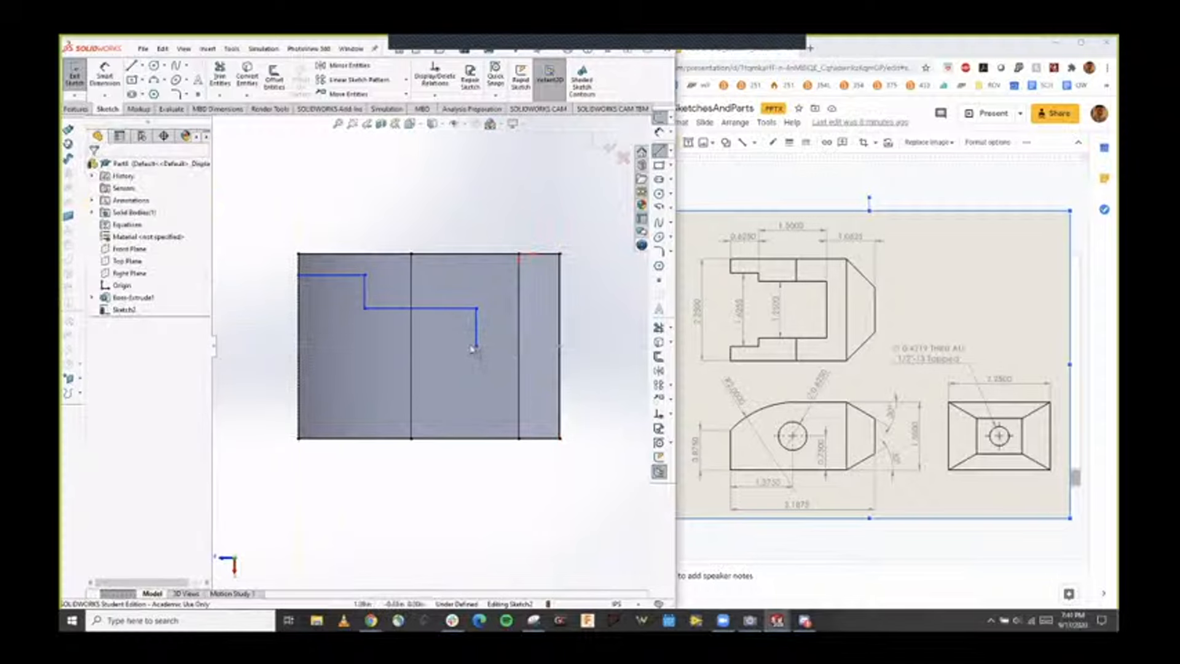
left_click(478, 345)
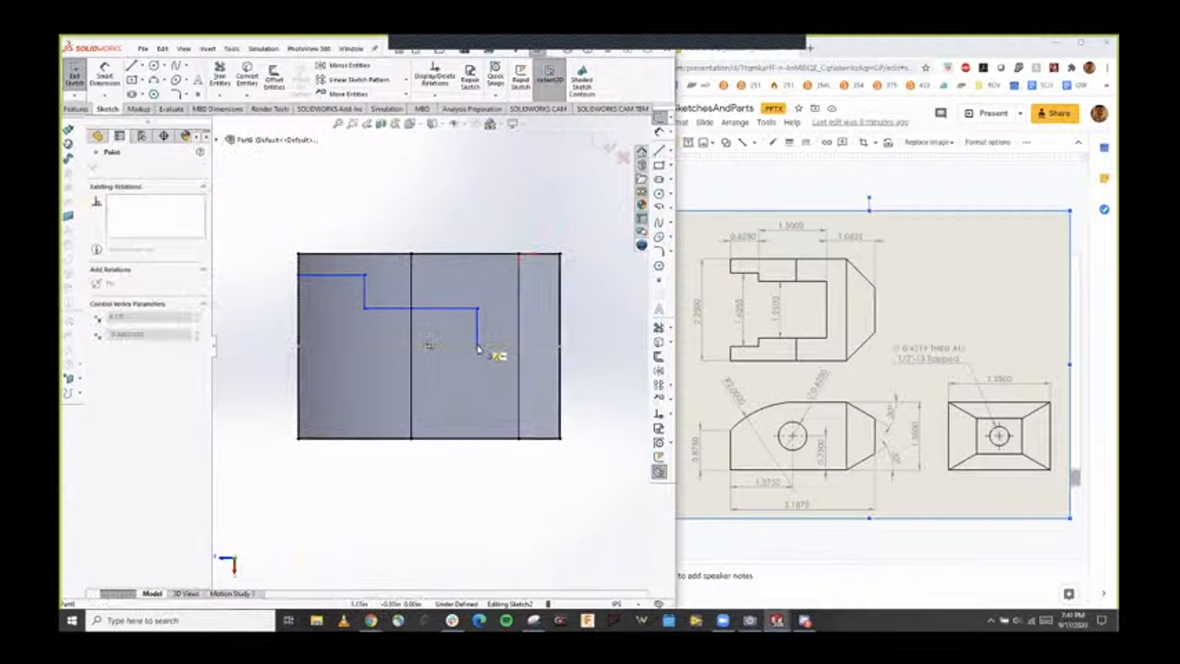
left_click(602, 360)
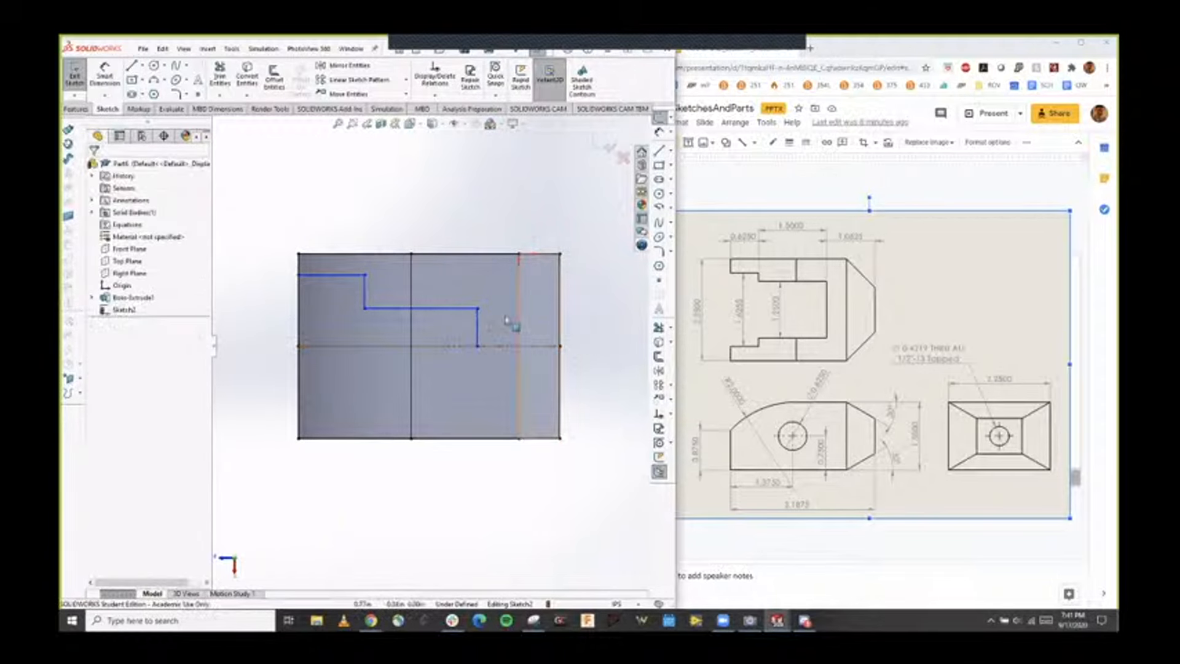
Sketch a sloped line across the nose corner, from the nose's start on the long edge to the end edge.
key("l")
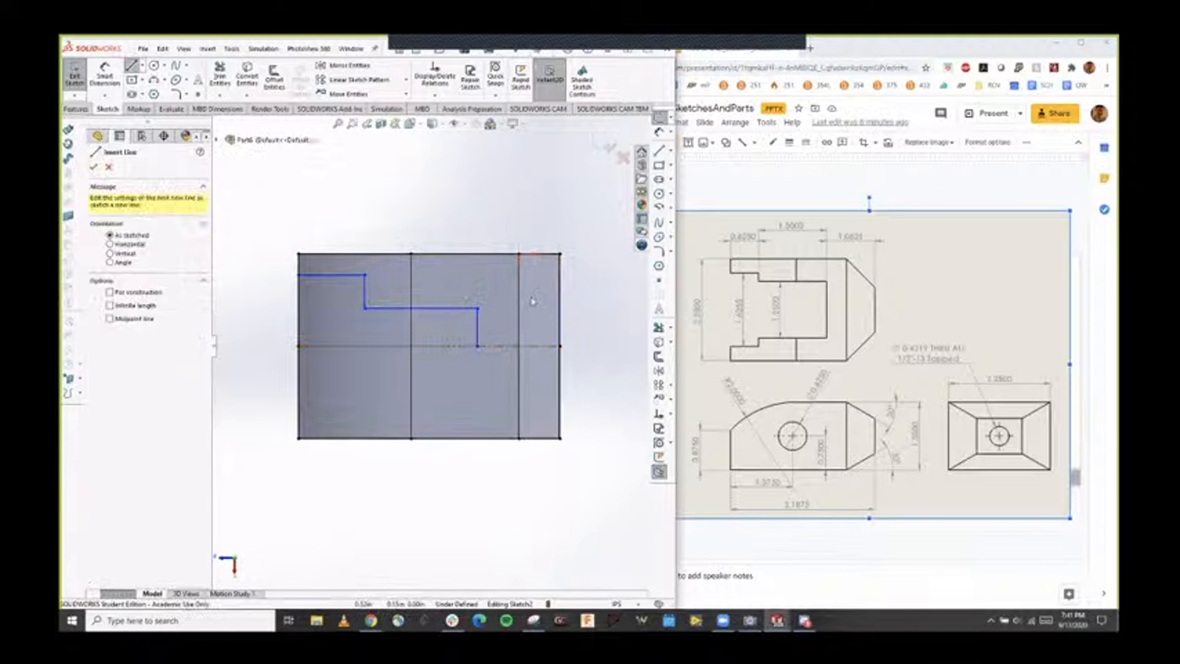
left_click(520, 257)
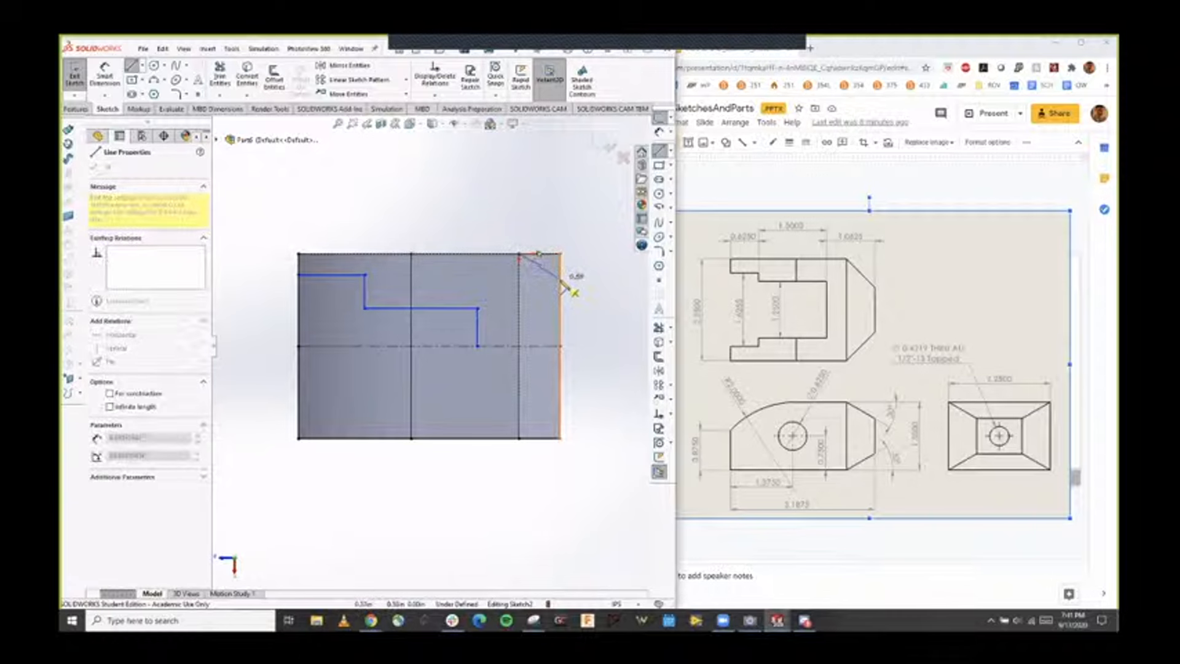
left_click(560, 284)
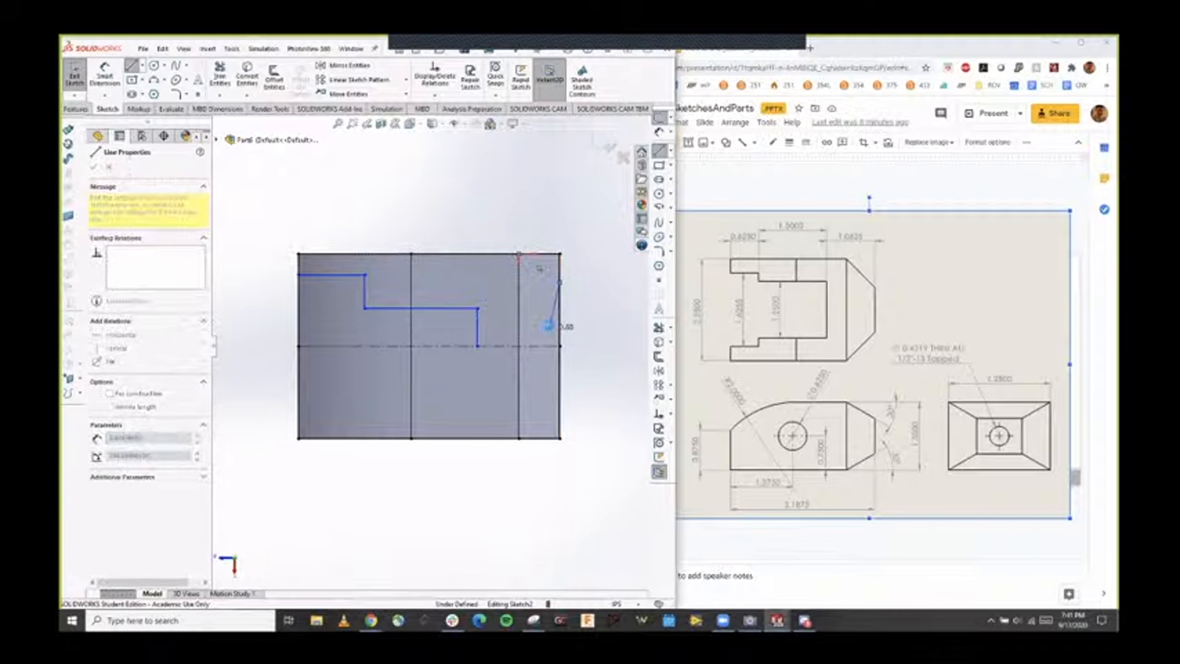
key("Escape")
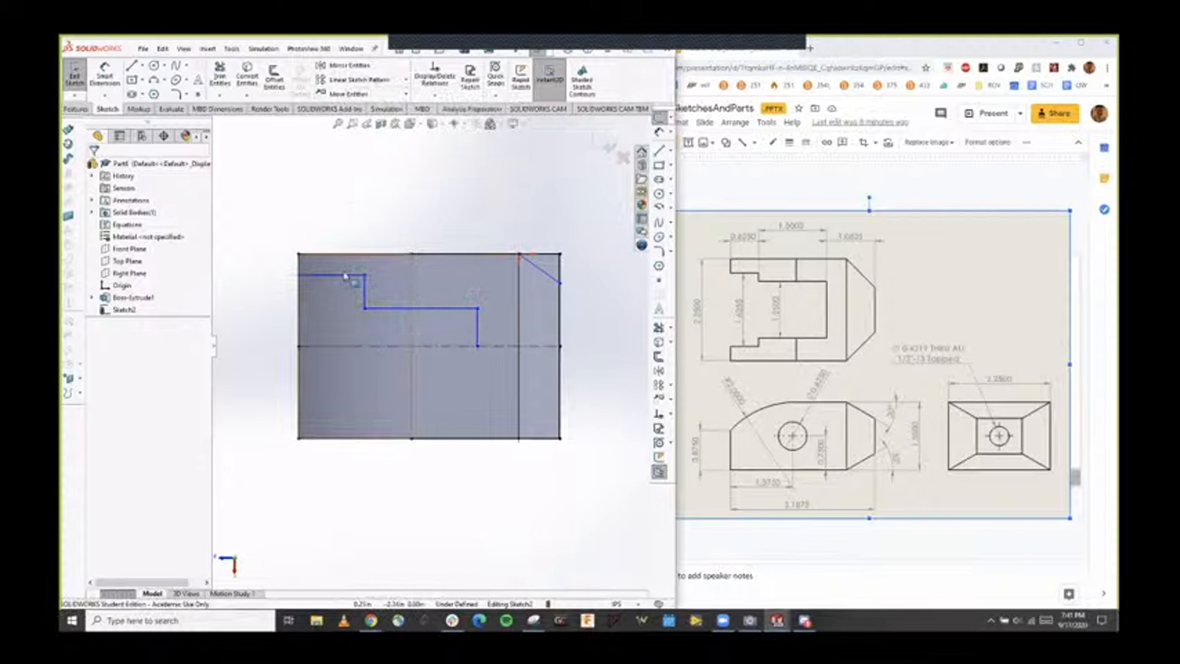
Dimension the short horizontal segment at the curved end to 0.625 in.
left_click(104, 75)
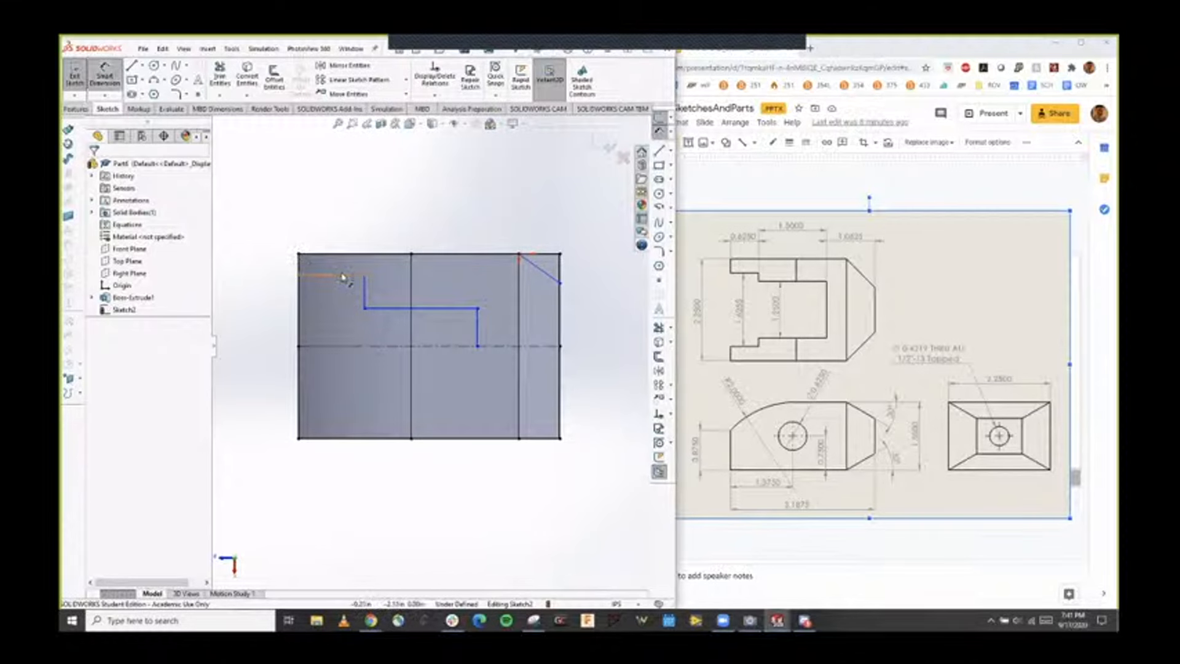
left_click(347, 248)
left_click(335, 232)
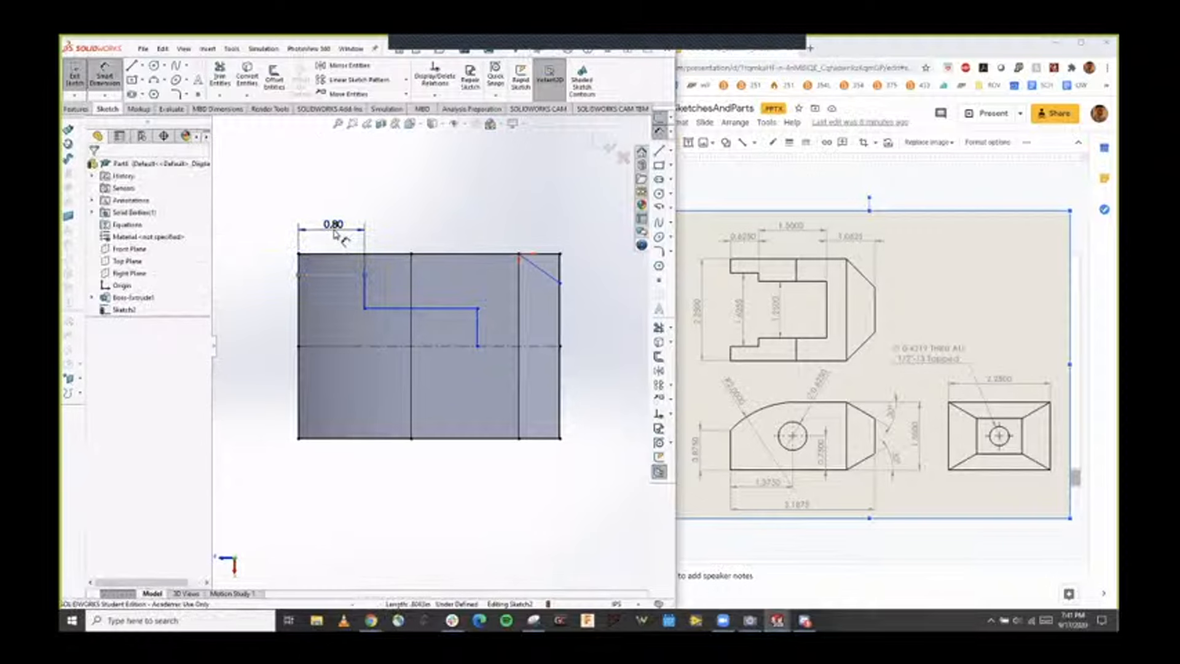
type(".625")
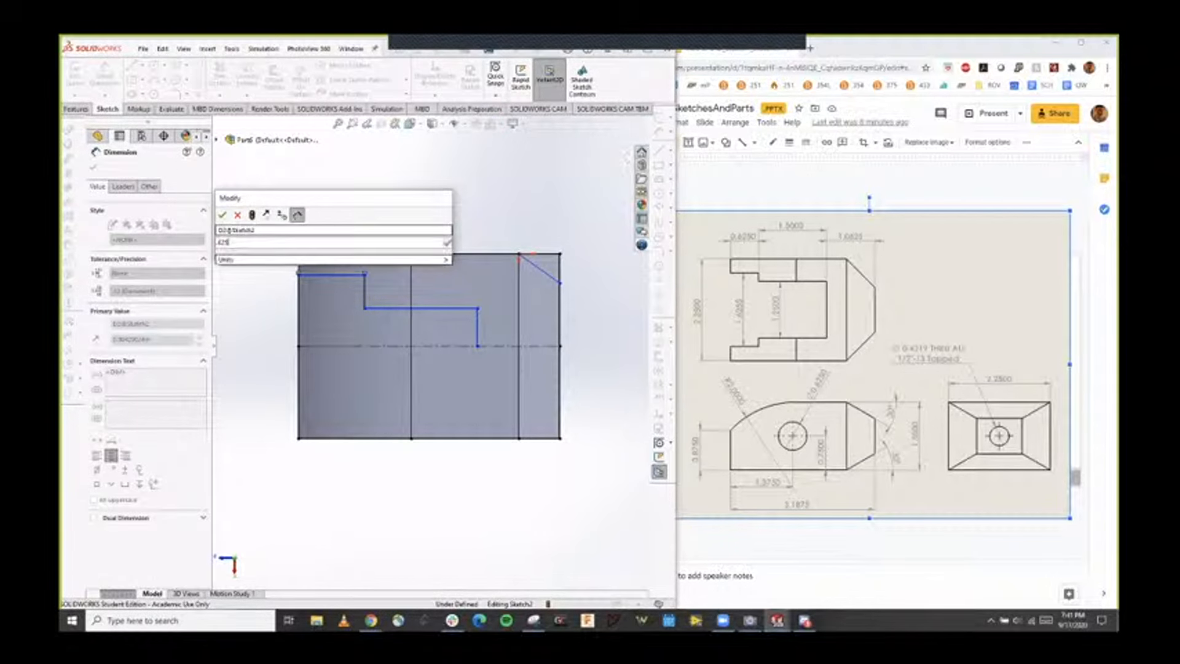
key("Return")
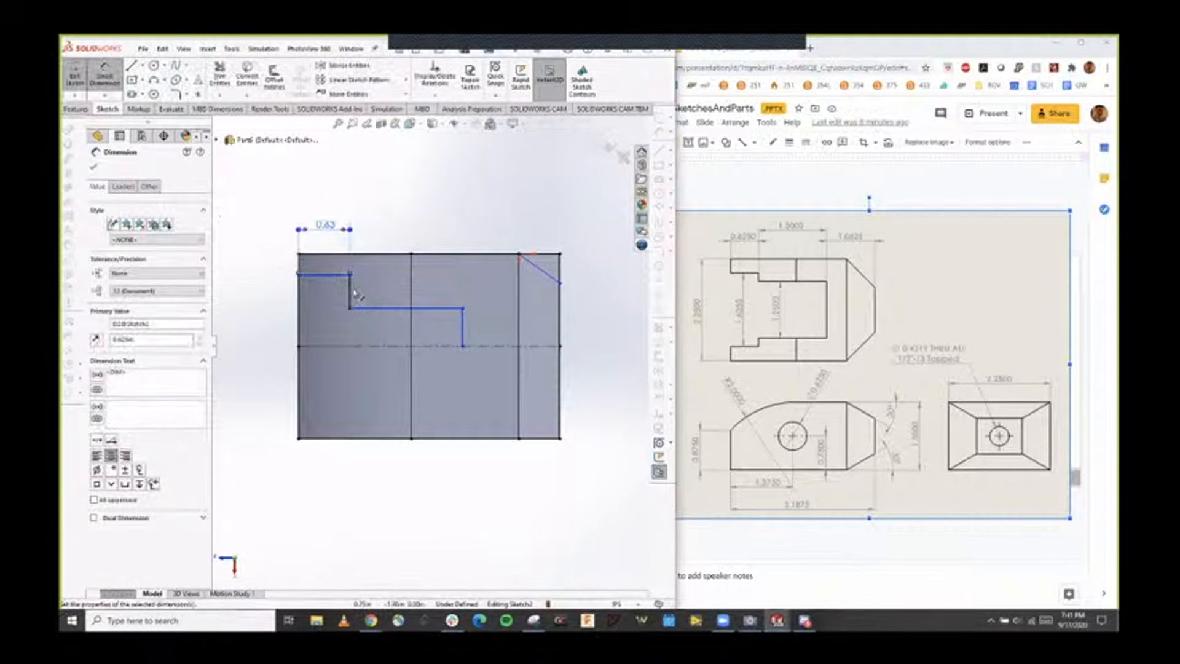
Dimension the length of the stepped chain's longer horizontal segment to 1.5 in.
left_click(452, 307)
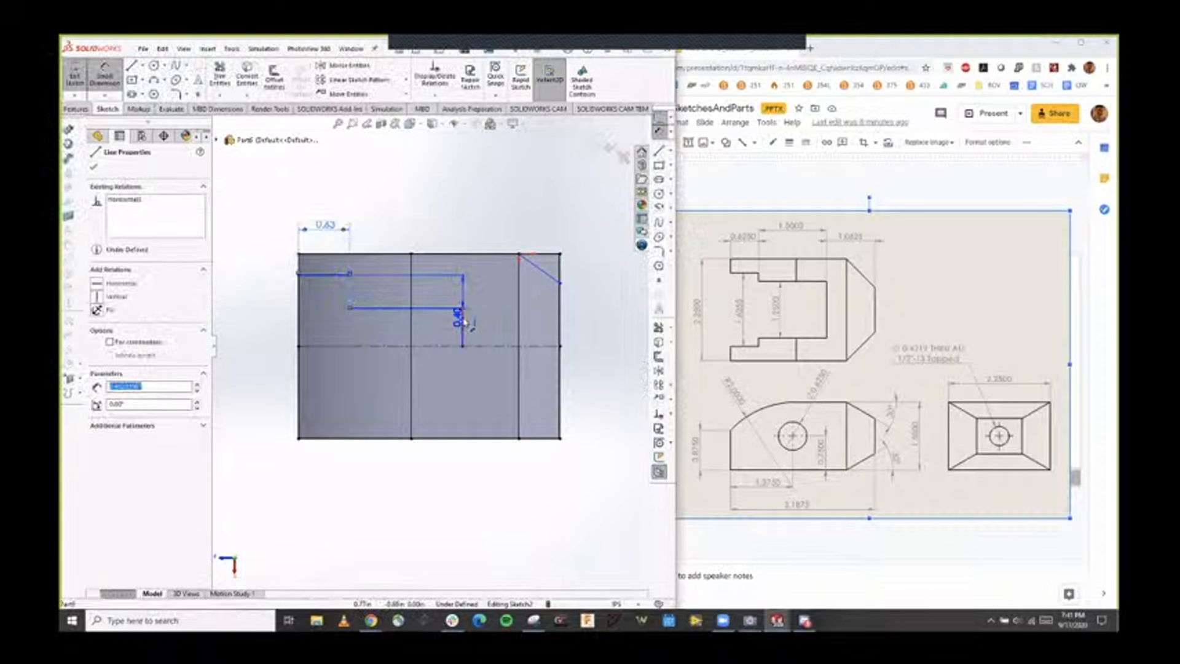
left_click(412, 236)
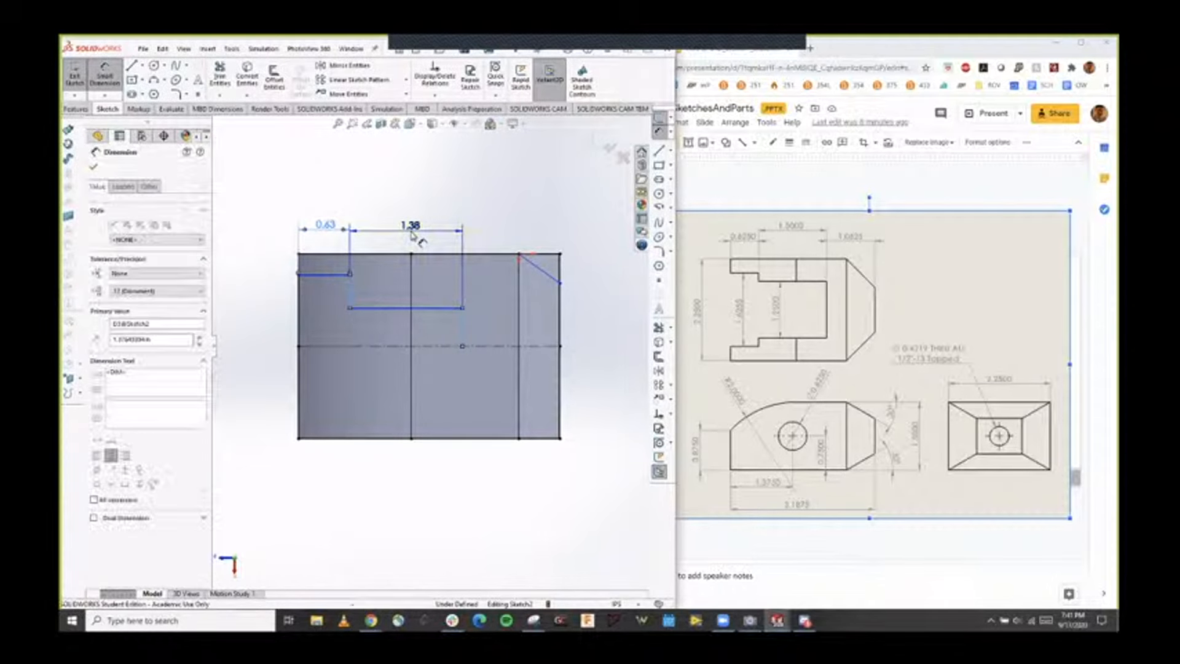
type("1.5")
key("Return")
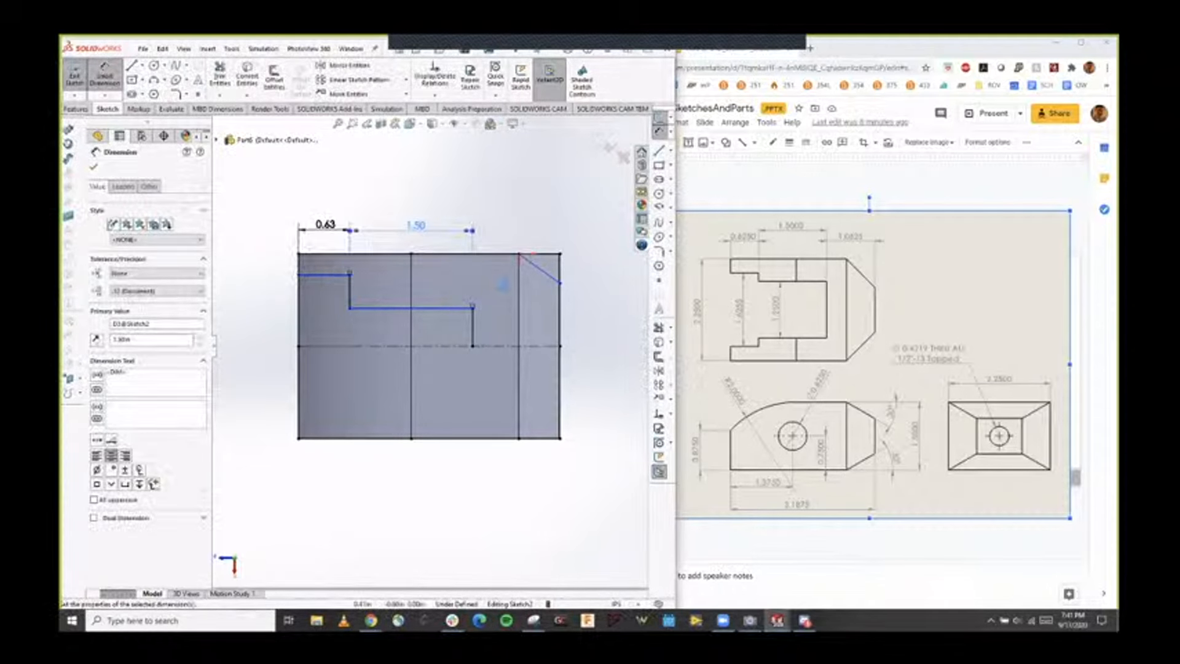
Try to dimension the distance from the slot's inner end to the nose's end edge.
left_click(560, 326)
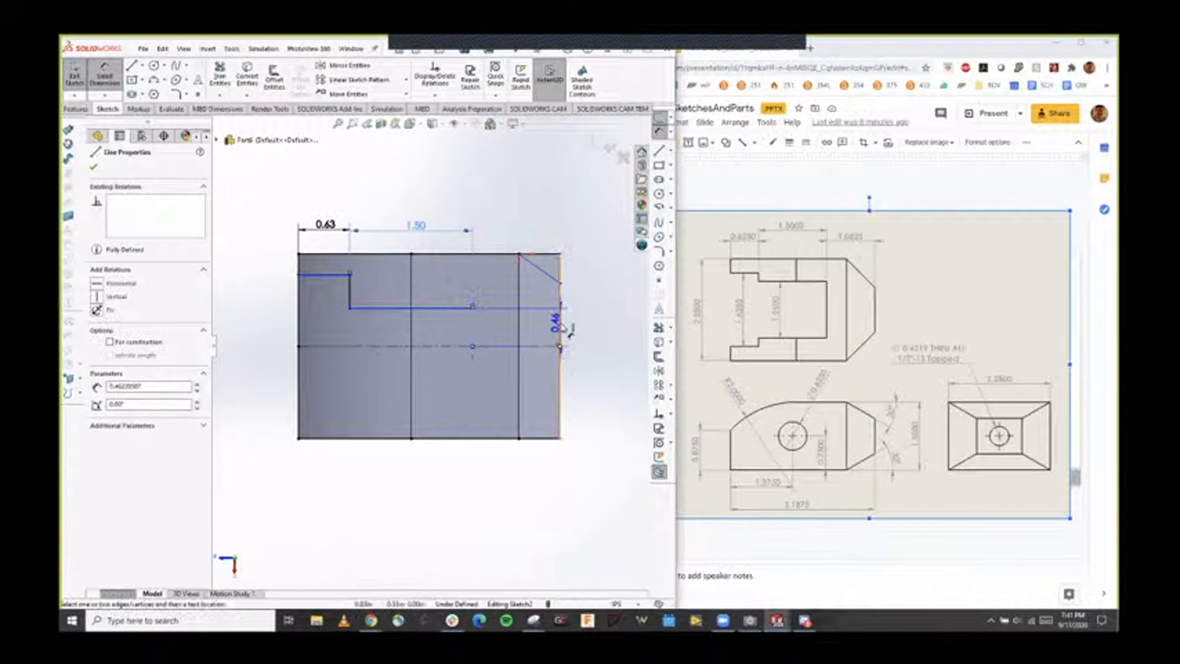
left_click(472, 306)
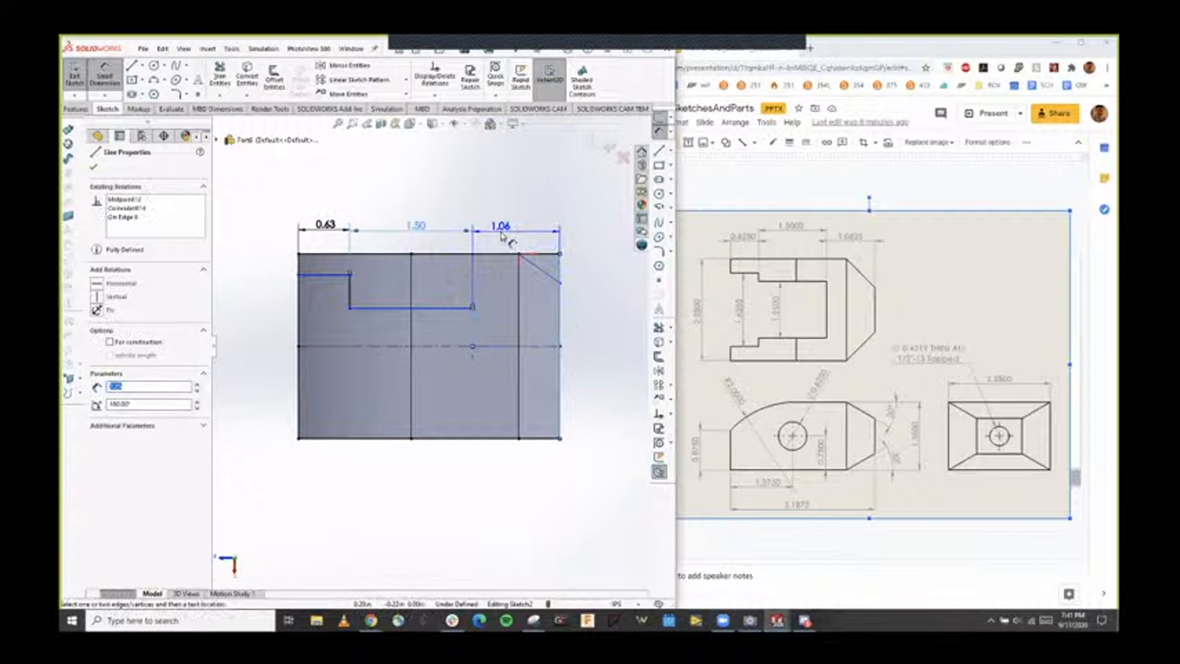
left_click(503, 236)
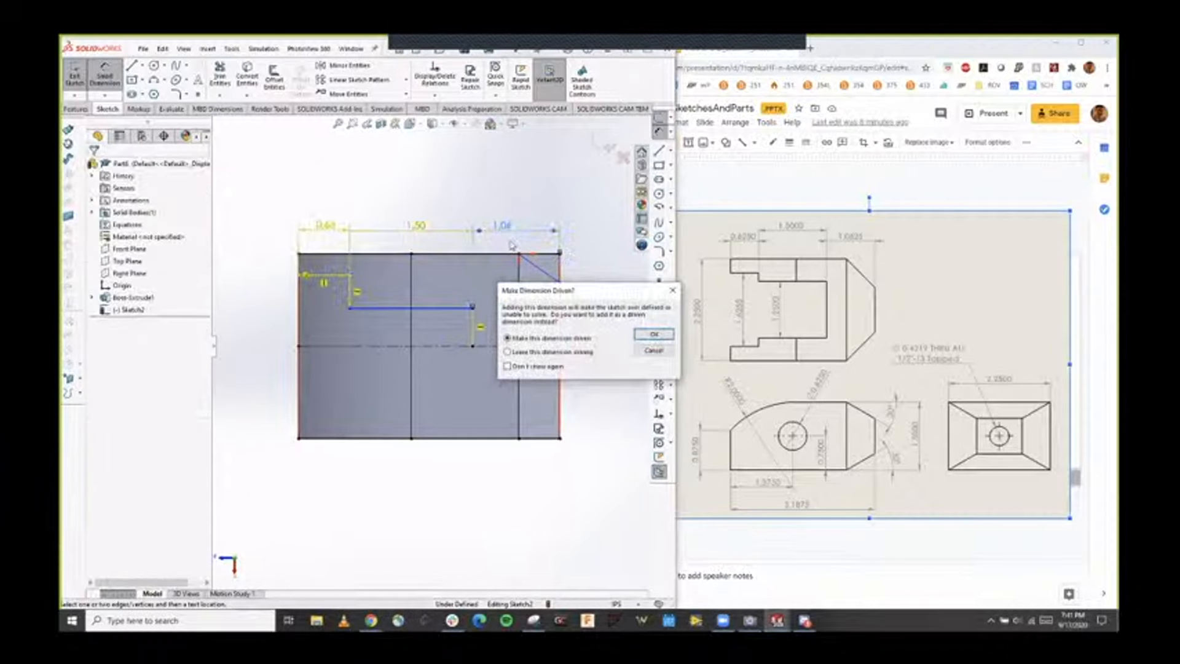
left_click(652, 352)
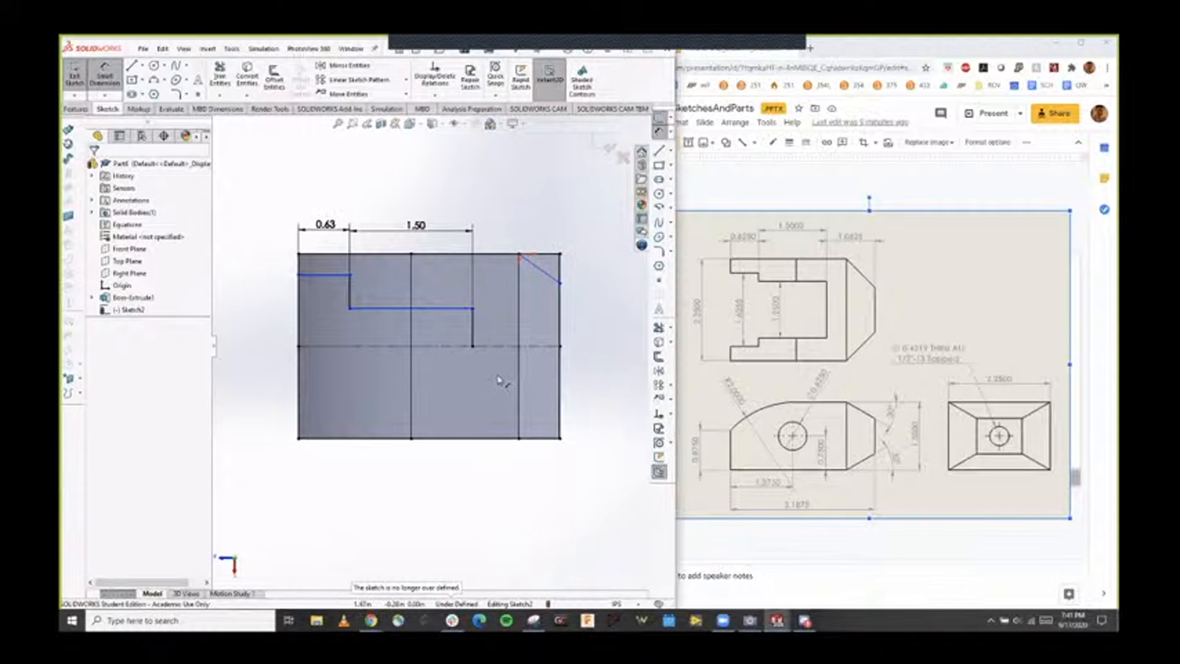
Dimension the longer horizontal segment's distance from the centerline as 1.25/2 in.
left_click(453, 316)
left_click(300, 346)
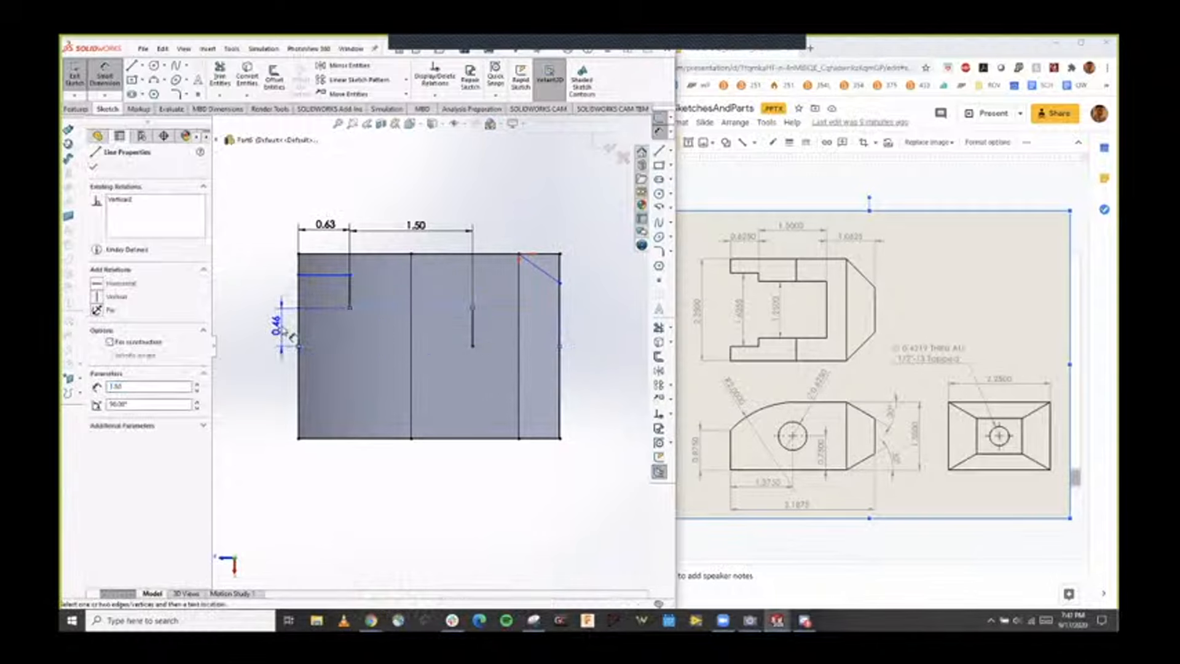
left_click(284, 329)
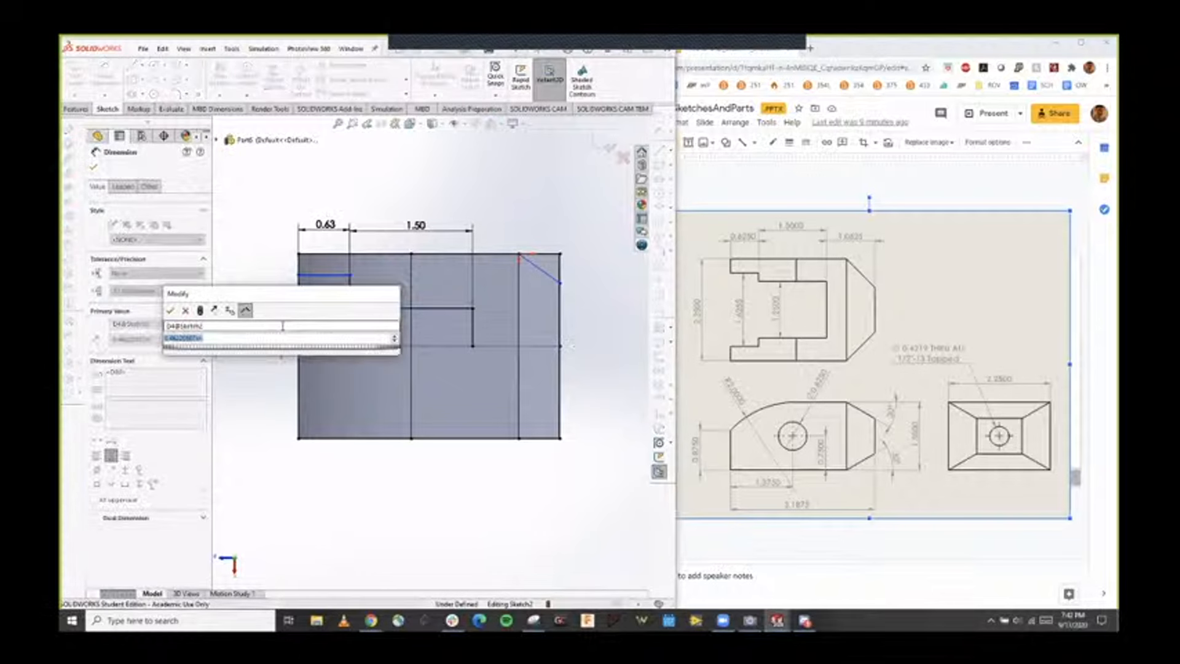
type("=1.25")
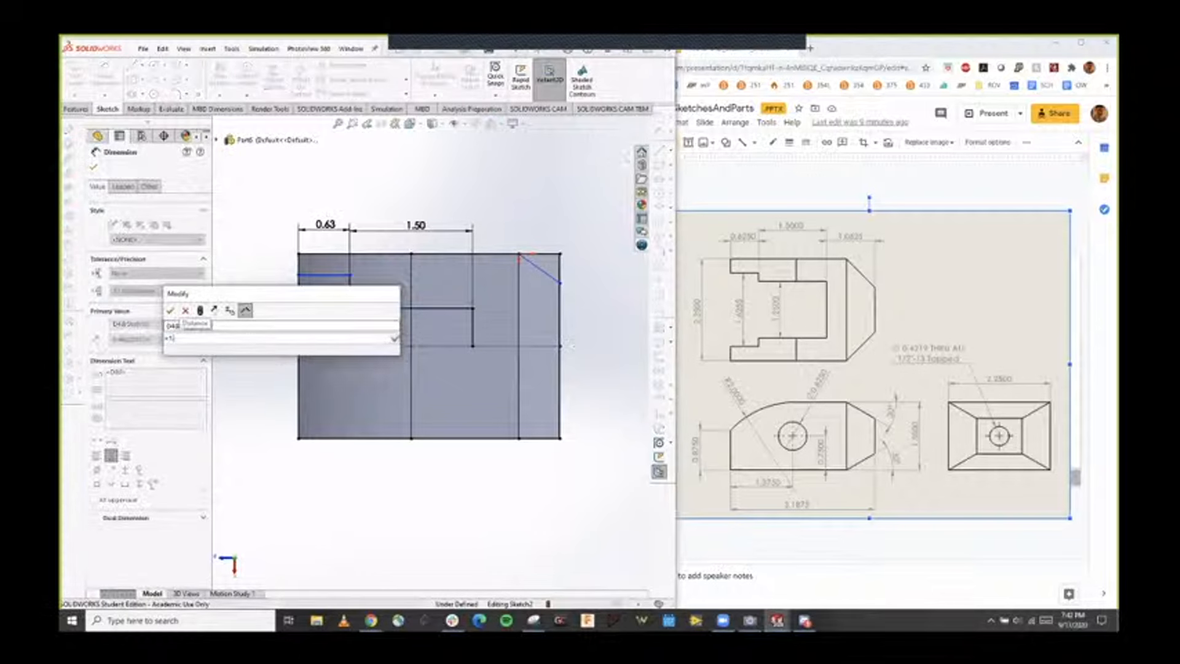
type("0")
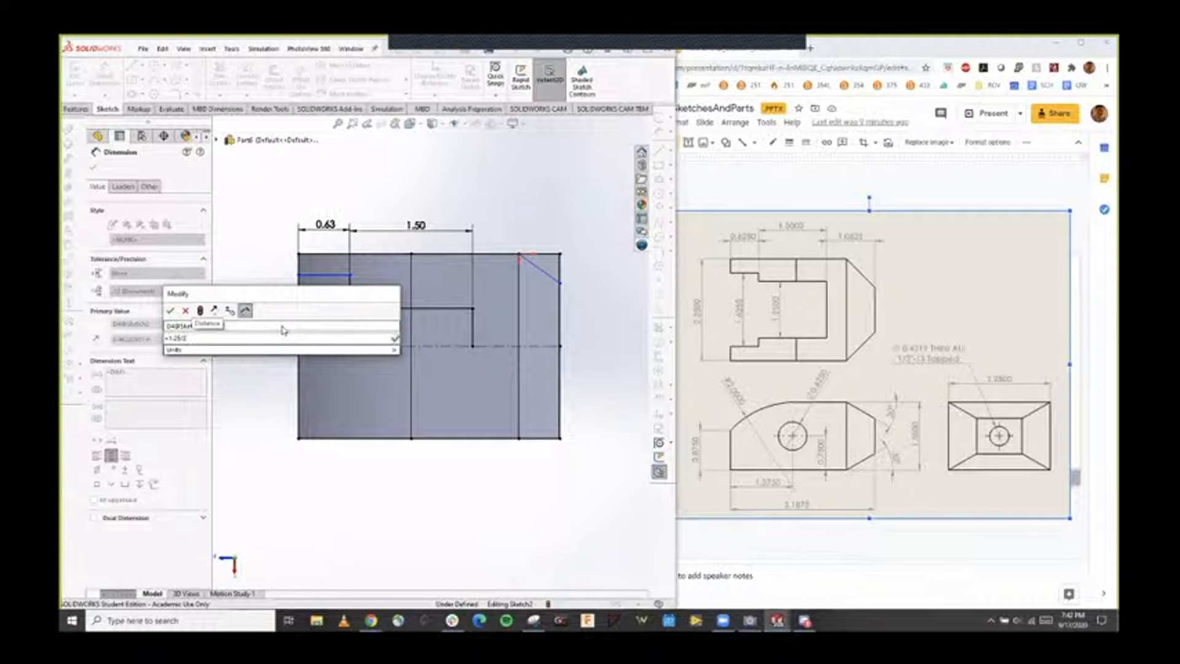
key("BackSpace")
key("BackSpace")
key("BackSpace")
key("BackSpace")
key("BackSpace")
key("BackSpace")
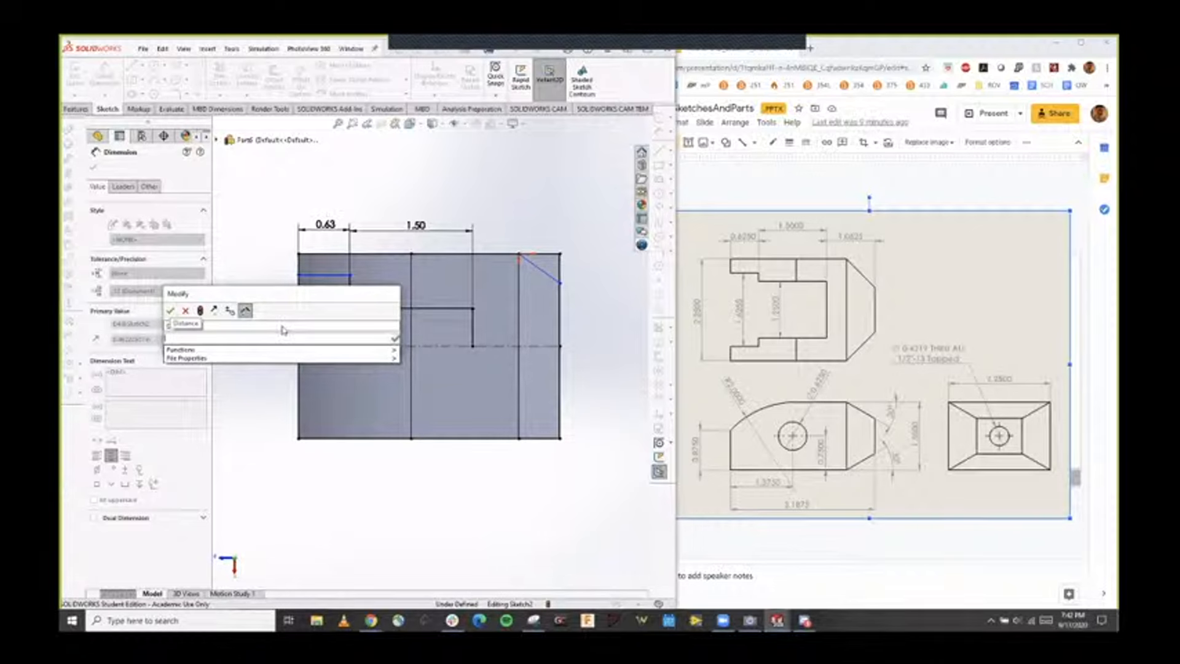
type("1.25/2")
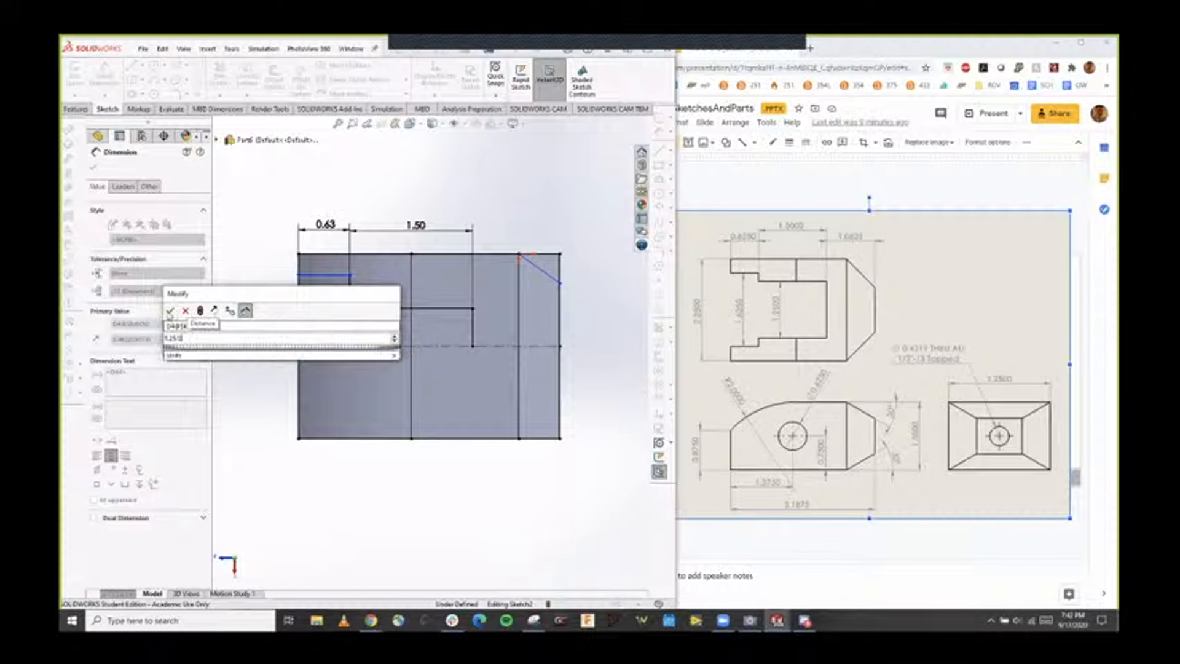
left_click(170, 310)
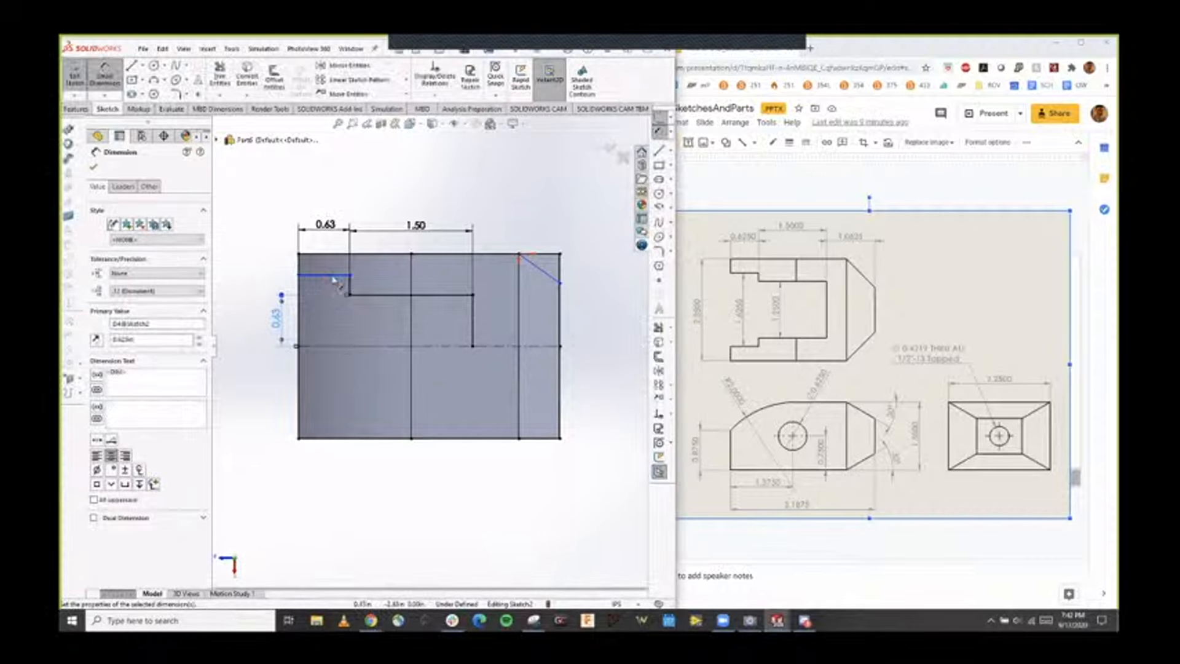
Try a 1.625/2 in dimension between the stepped chain's two horizontal segments, and delete that dimension.
left_click(351, 290)
left_click(355, 294)
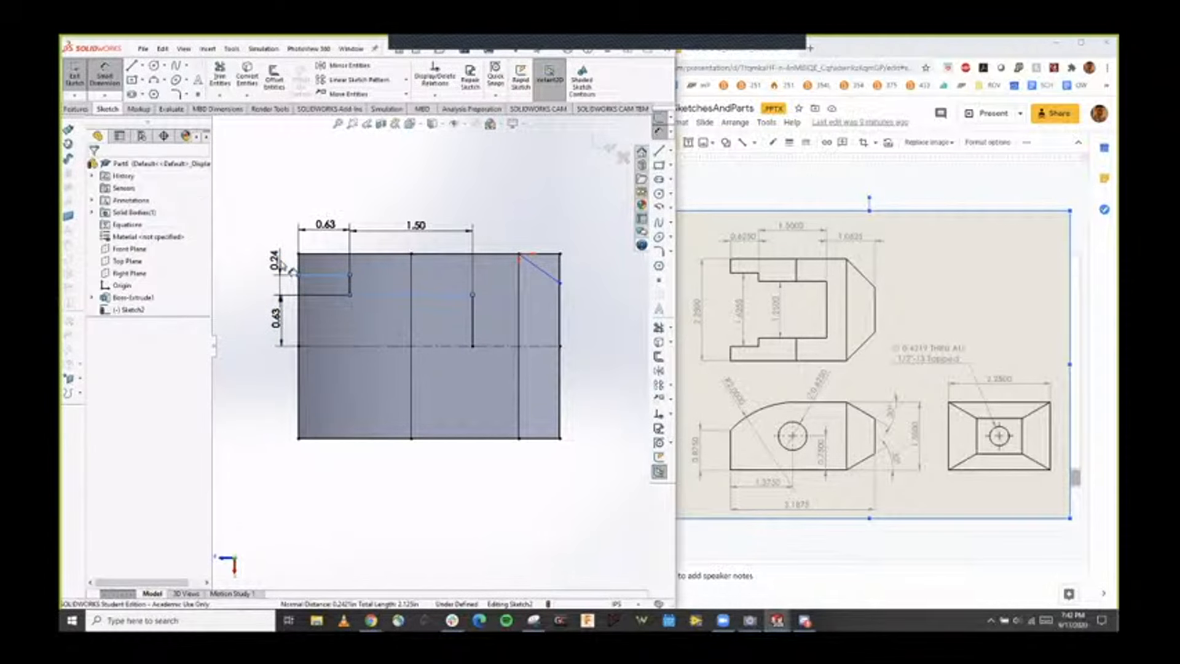
left_click(289, 270)
type("1.625")
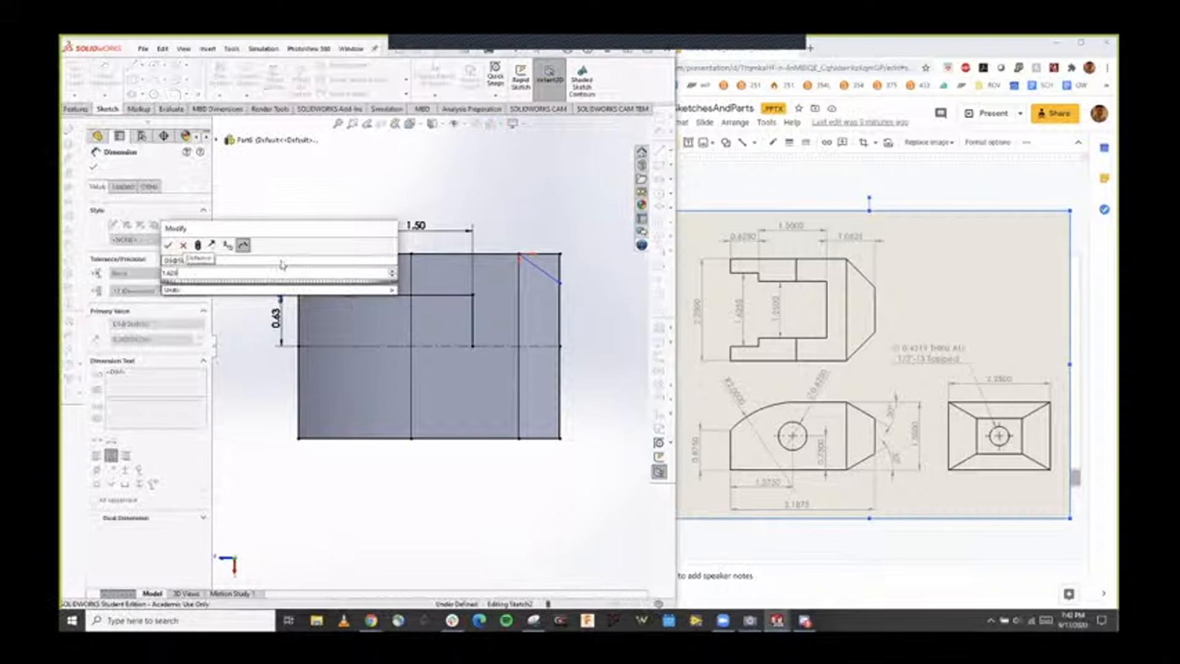
key("Return")
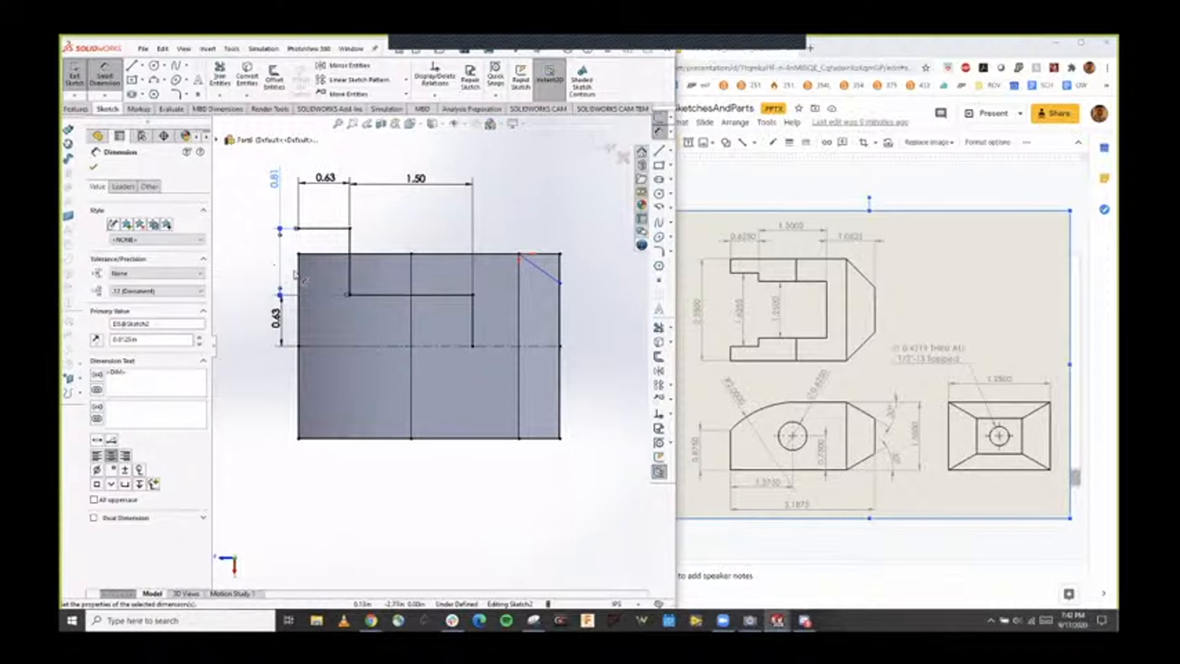
key("Escape")
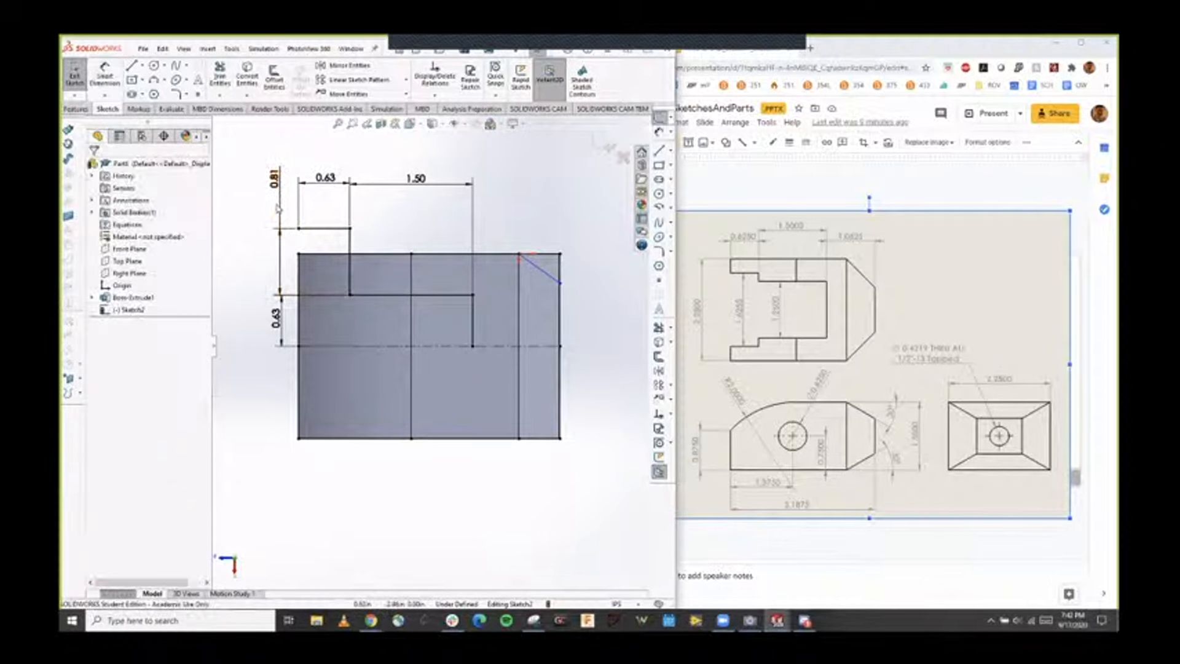
left_click(284, 298)
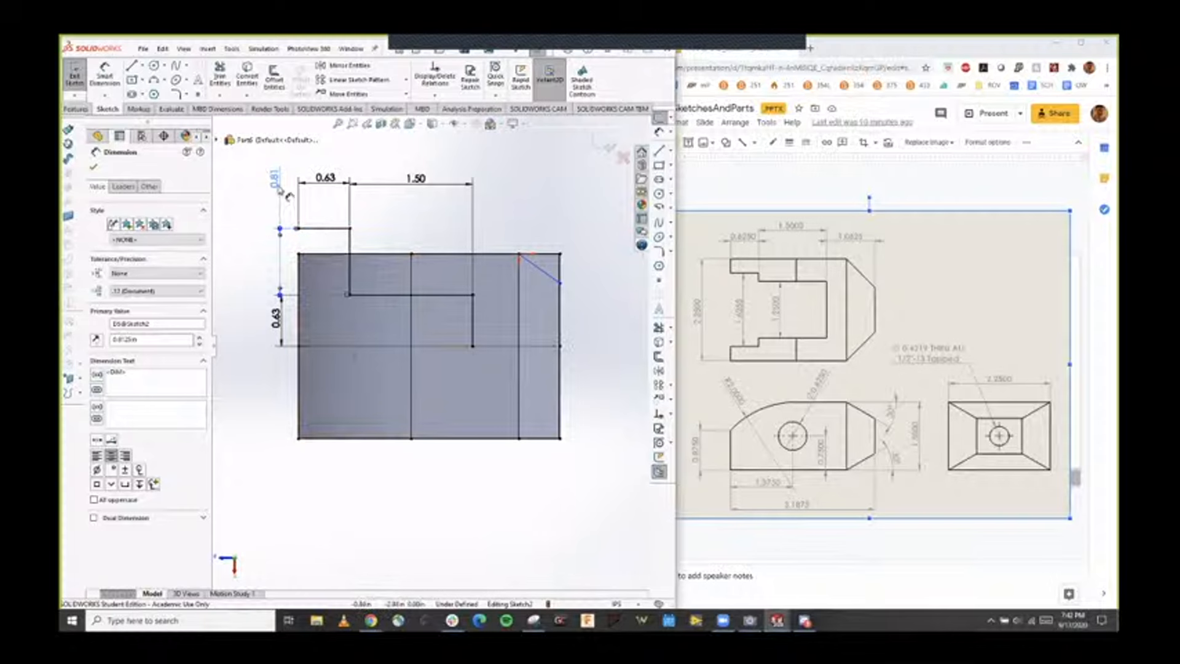
key("Delete")
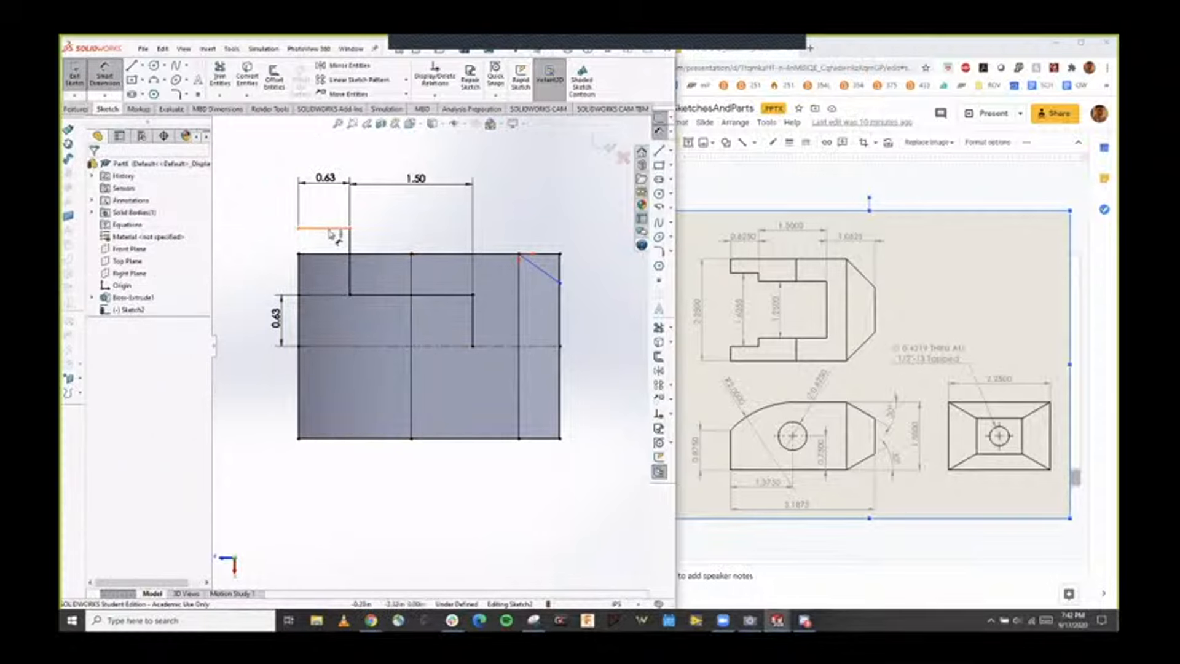
Dimension the short horizontal segment's distance from the centerline as 1.625/2 in.
left_click(324, 229)
left_click(322, 346)
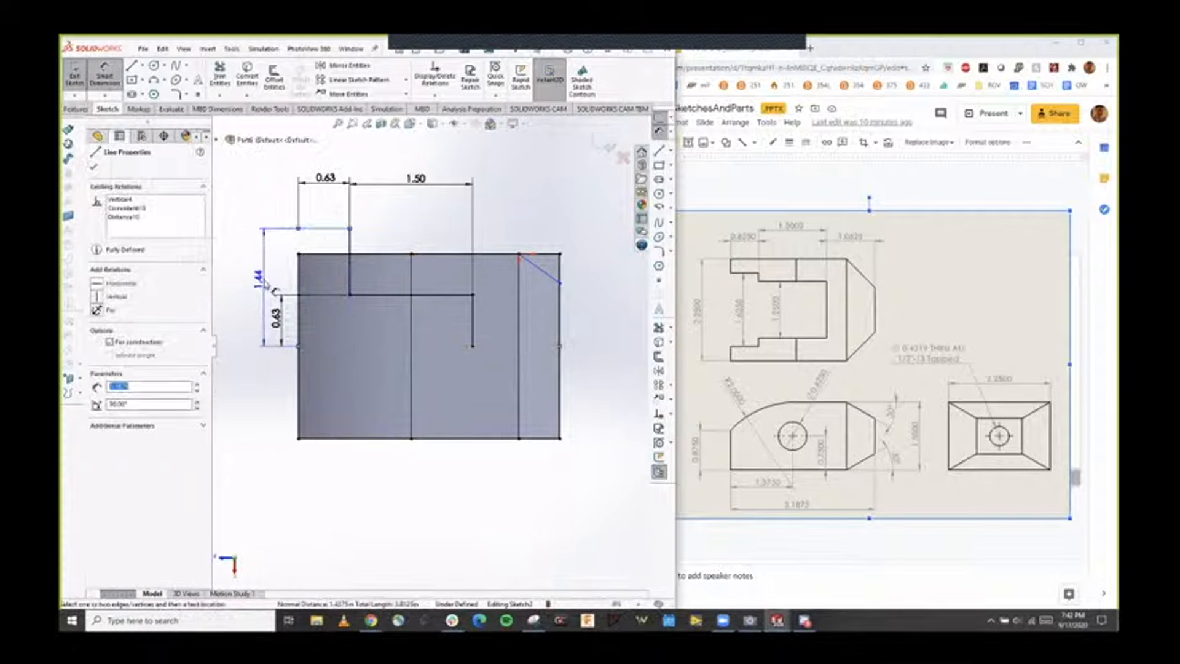
left_click(265, 284)
double_click(264, 283)
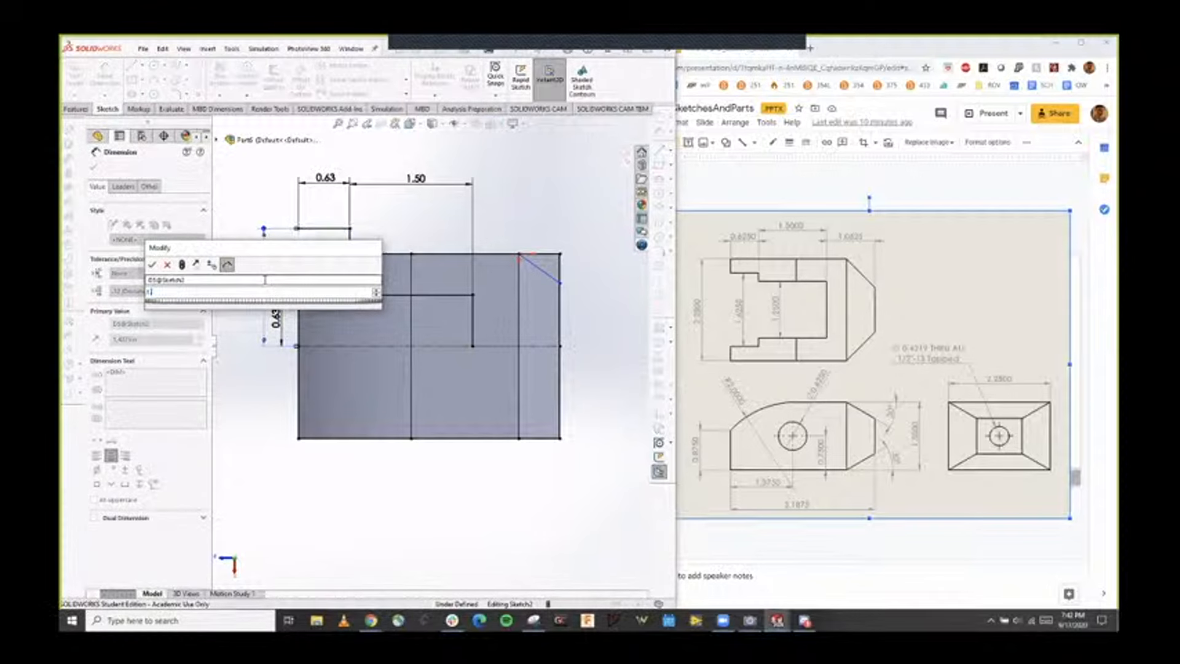
type("1.625/2")
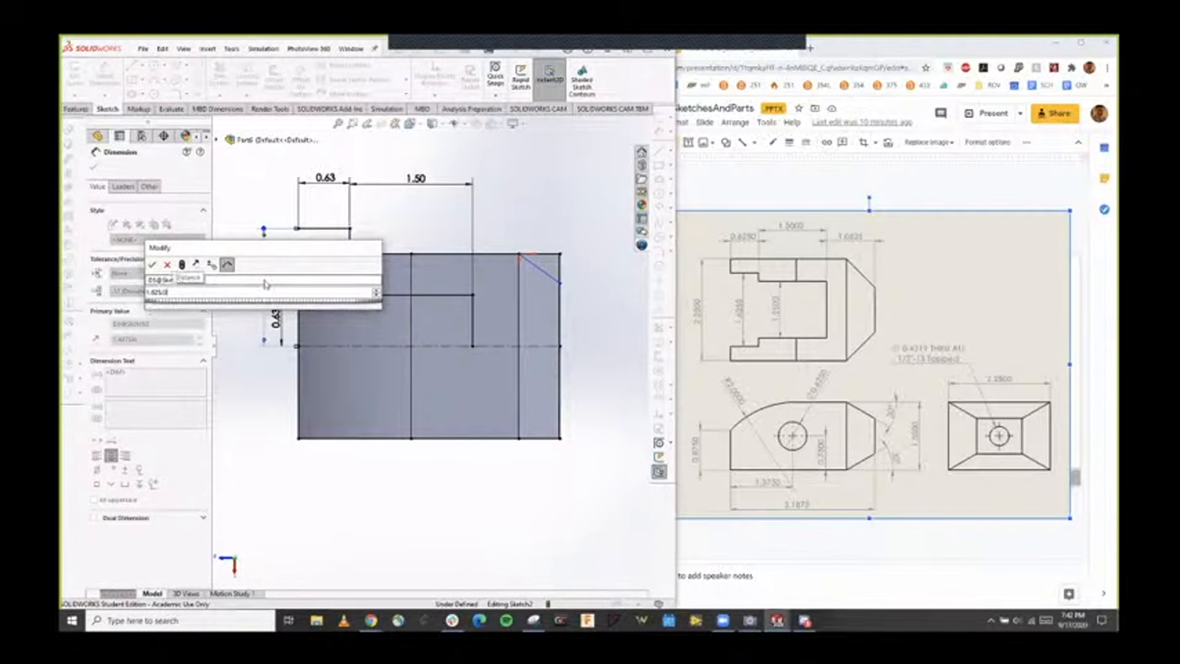
key("Return")
left_click(94, 166)
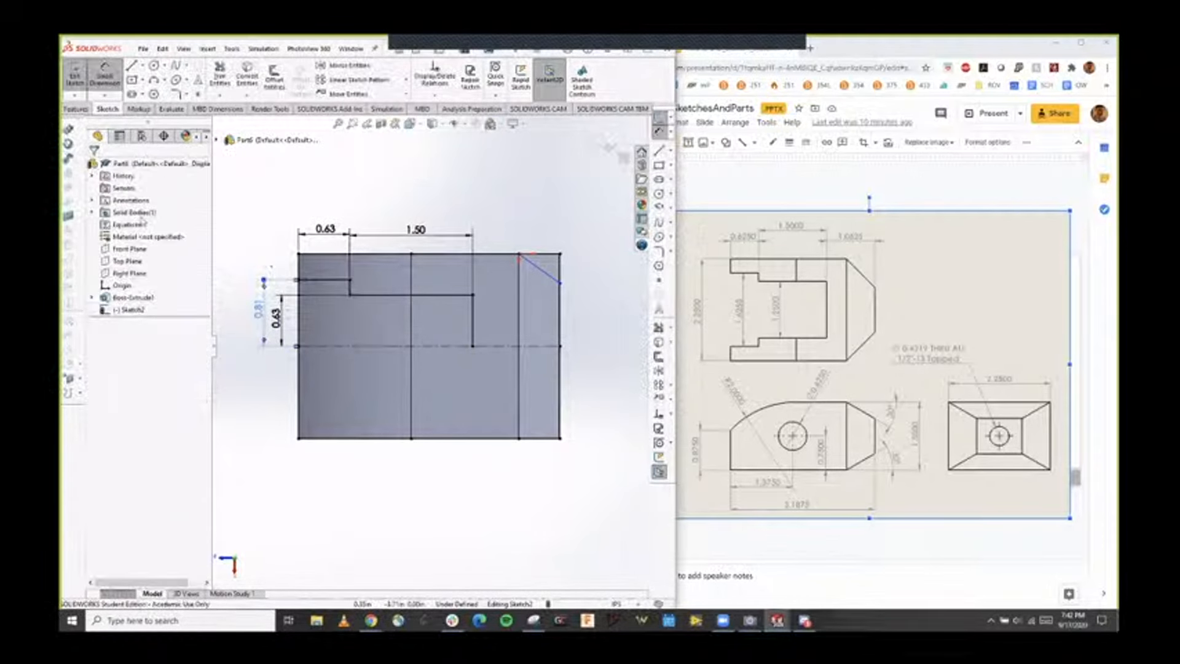
Dimension the angle between the nose corner's slanted line and the block's adjacent long edge as 45 degrees.
left_click(561, 283)
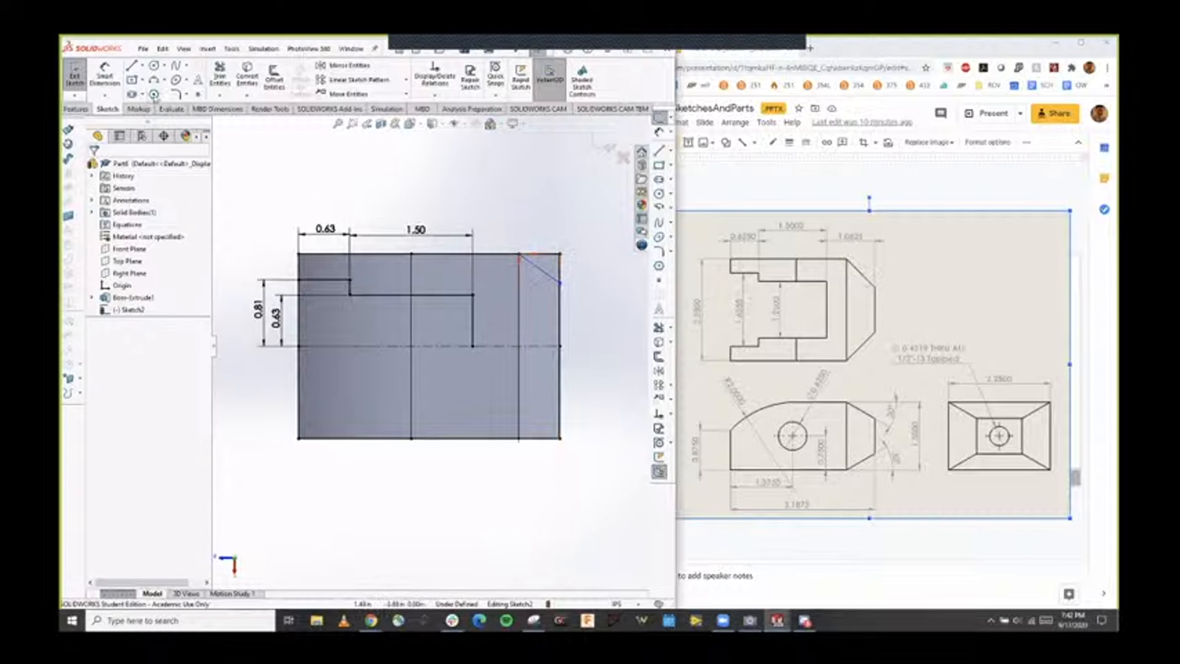
left_click(92, 75)
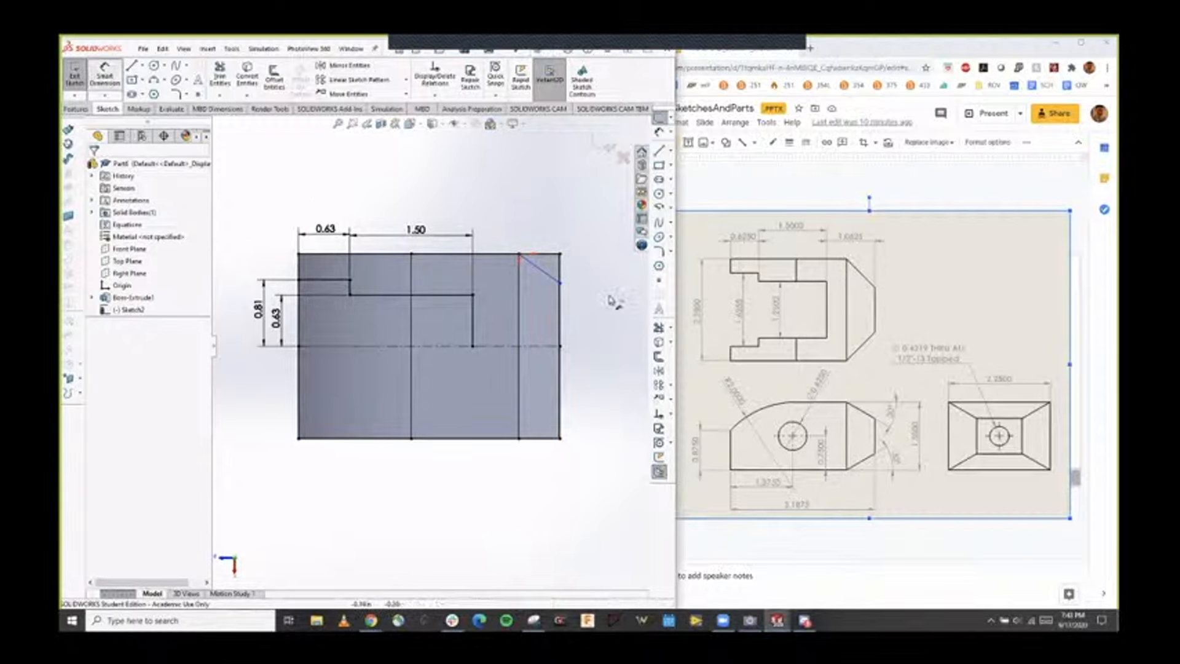
left_click(545, 272)
left_click(547, 253)
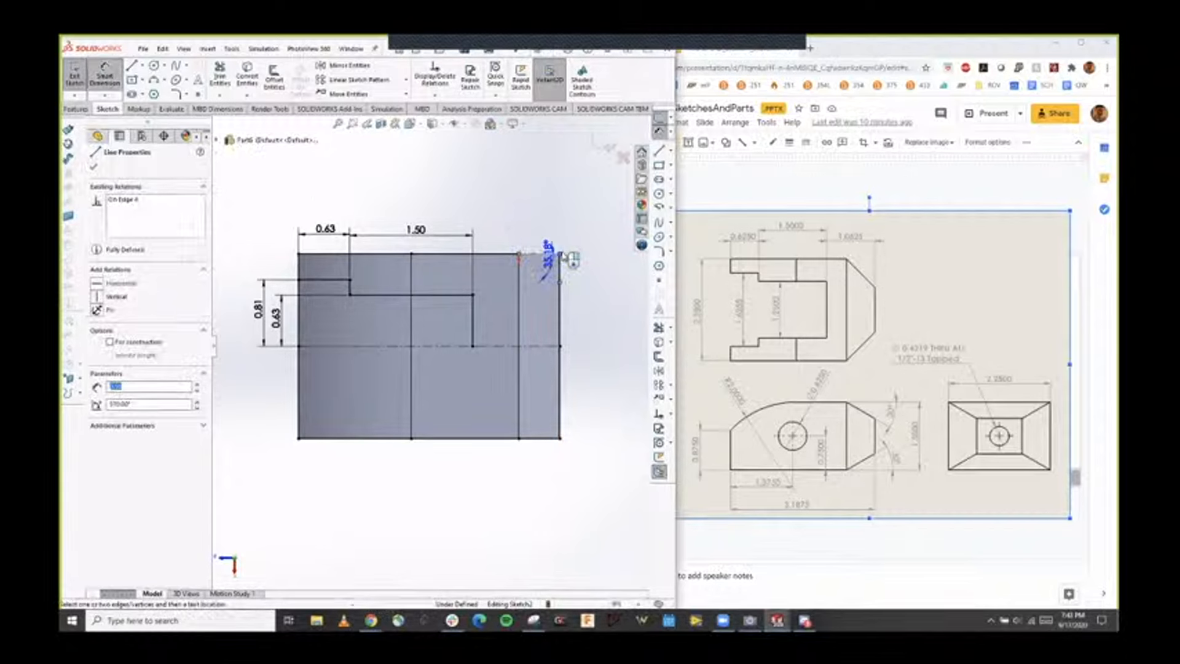
left_click(589, 269)
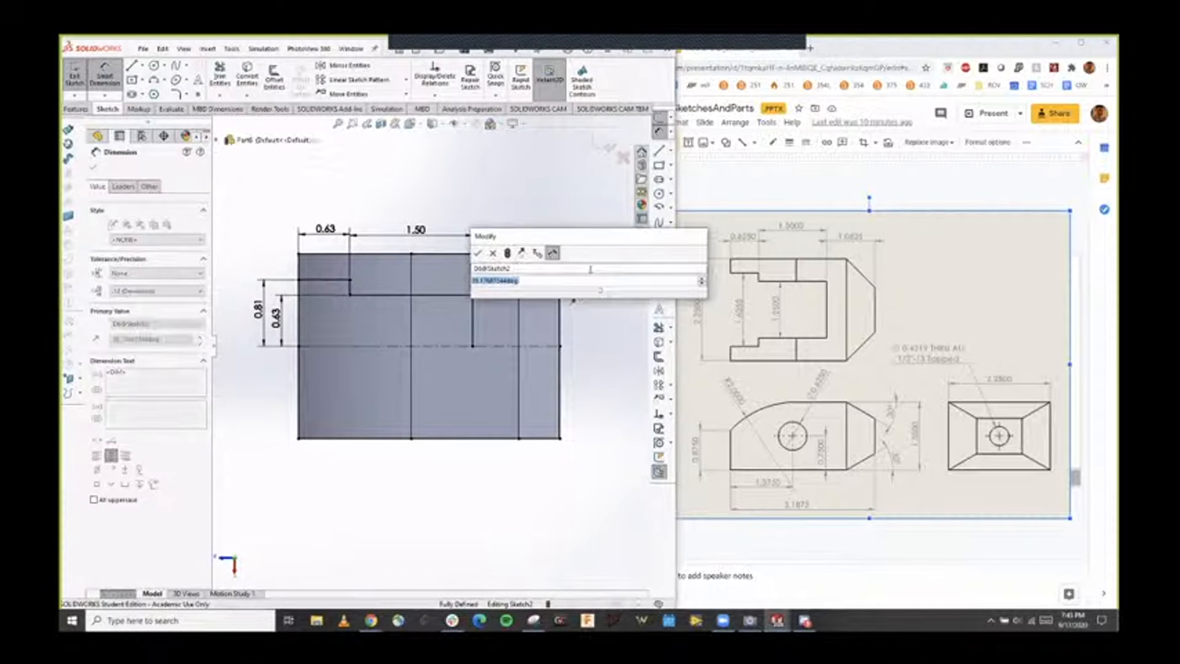
type("45")
key("Return")
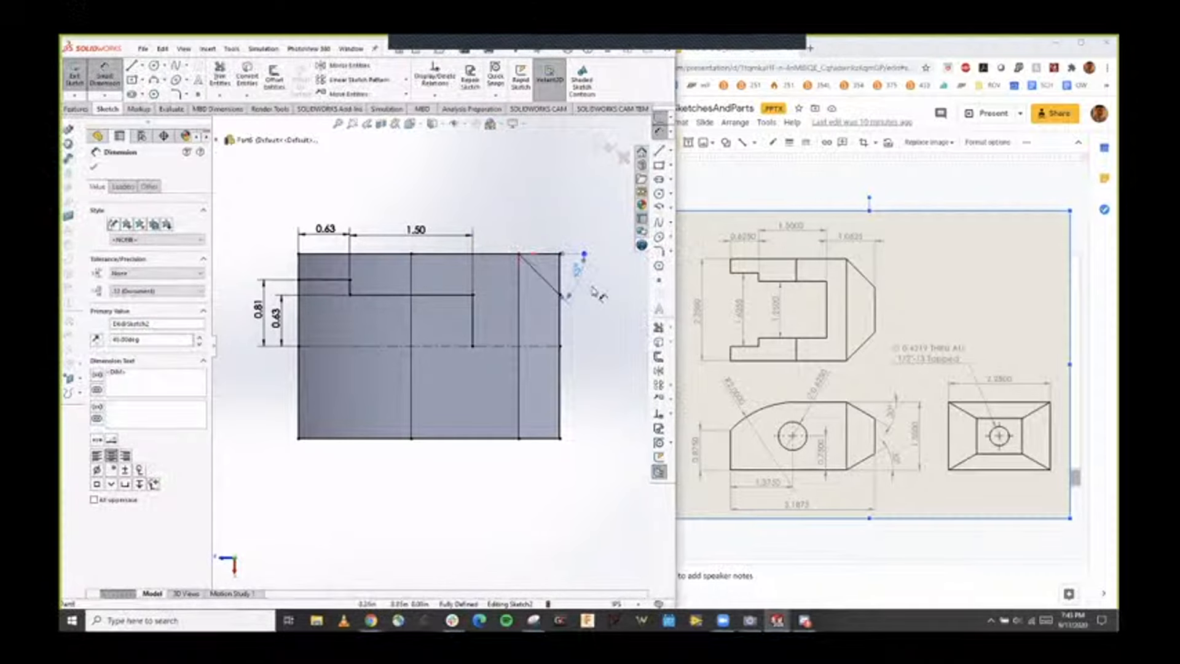
key("Escape")
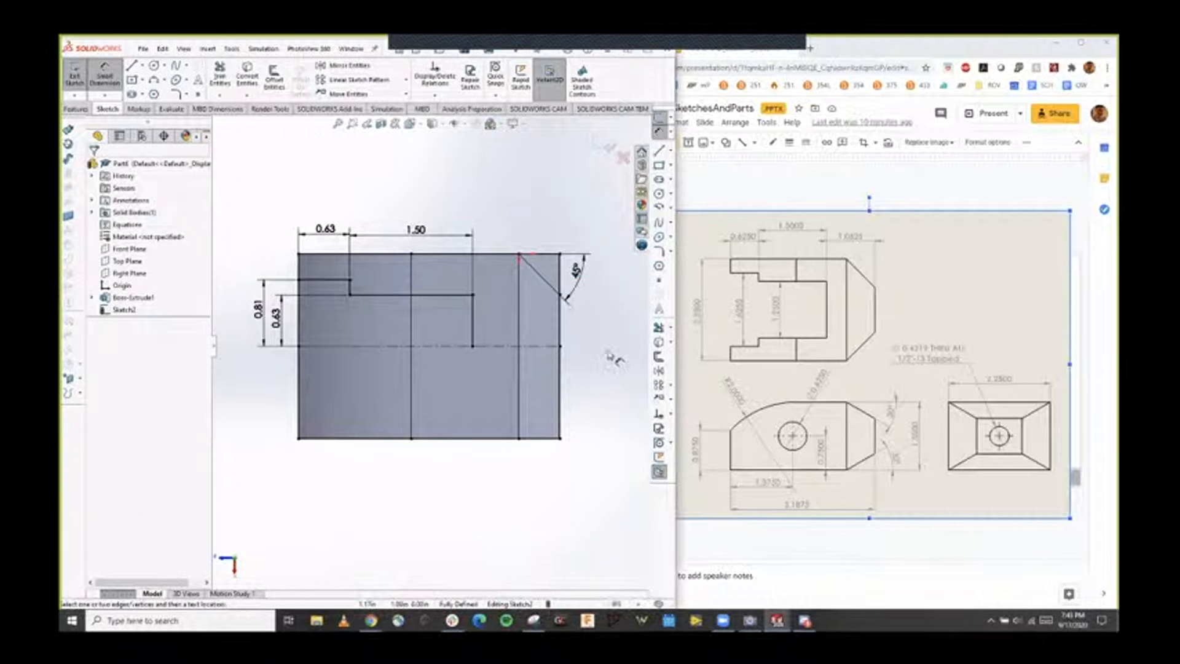
Mirror the stepped slot lines and the slanted nose corner line about the horizontal centerline, and exit the sketch.
left_click(345, 65)
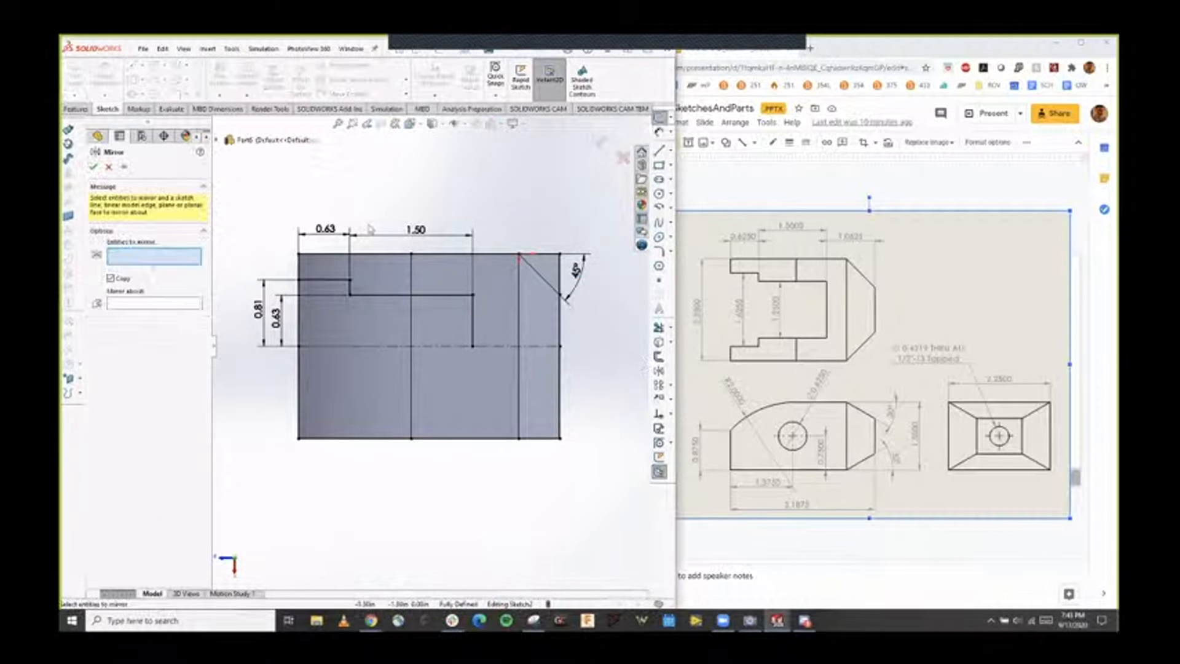
left_click(316, 281)
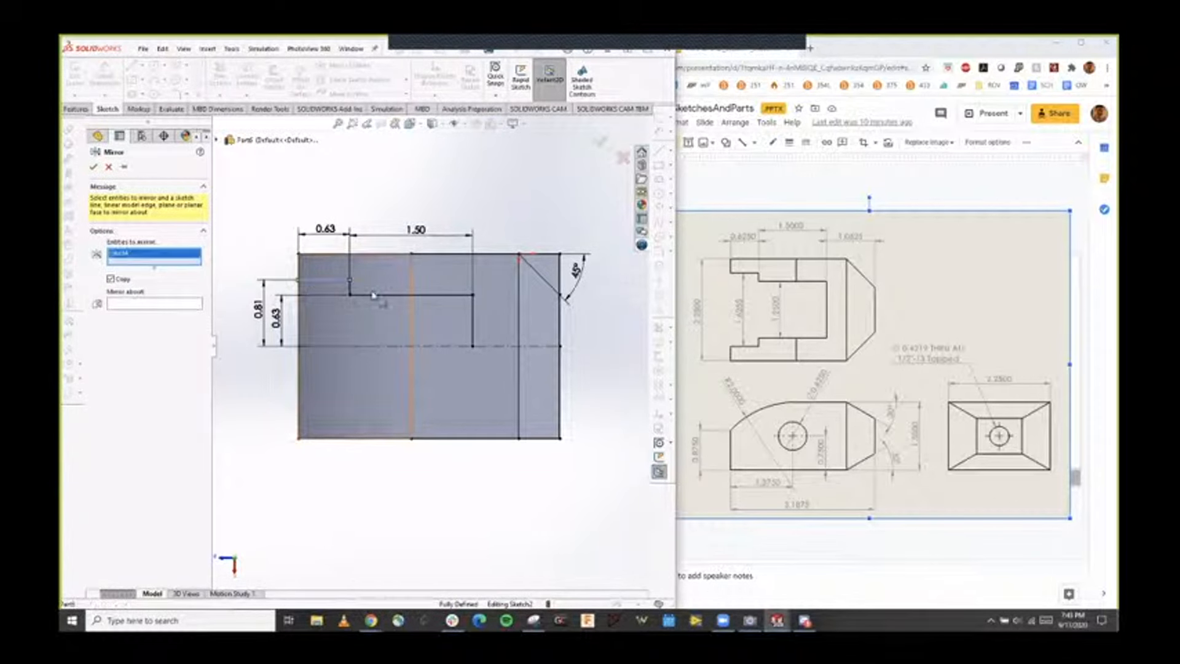
left_click(352, 294)
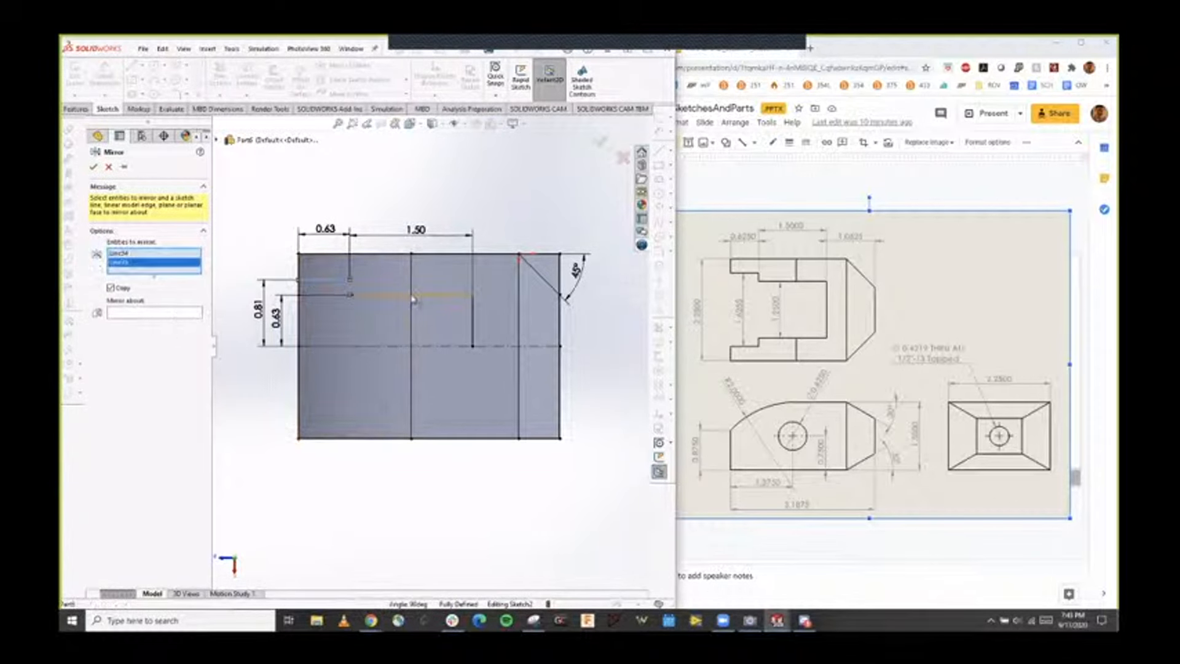
left_click(472, 318)
left_click(532, 300)
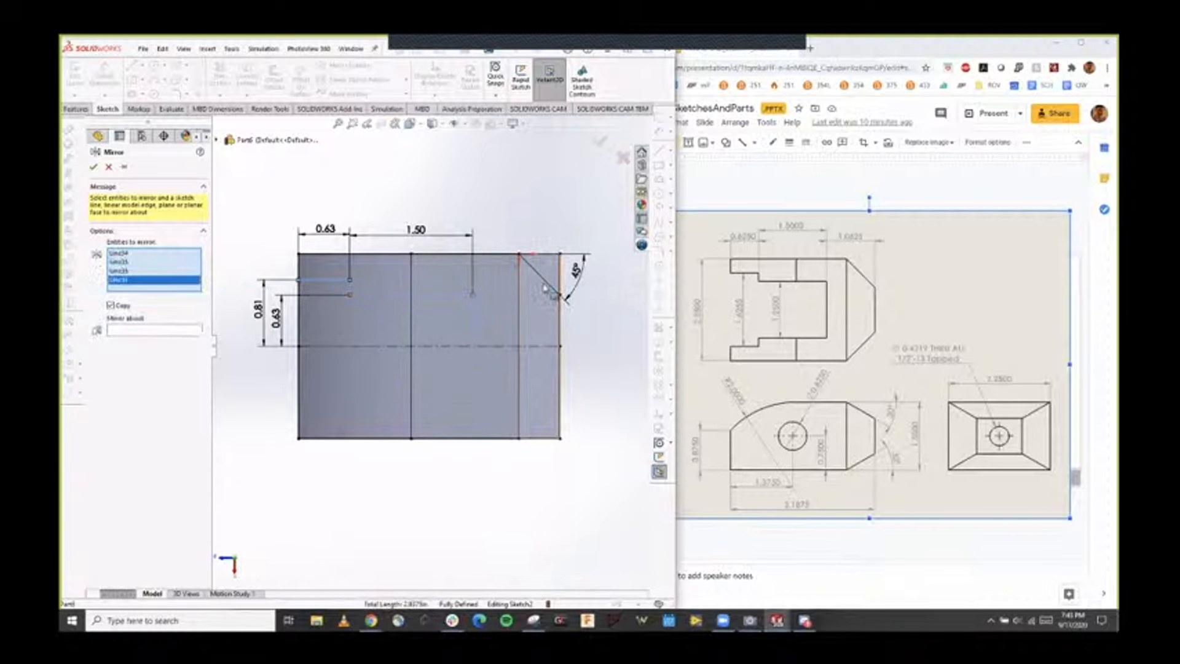
left_click(548, 281)
left_click(142, 339)
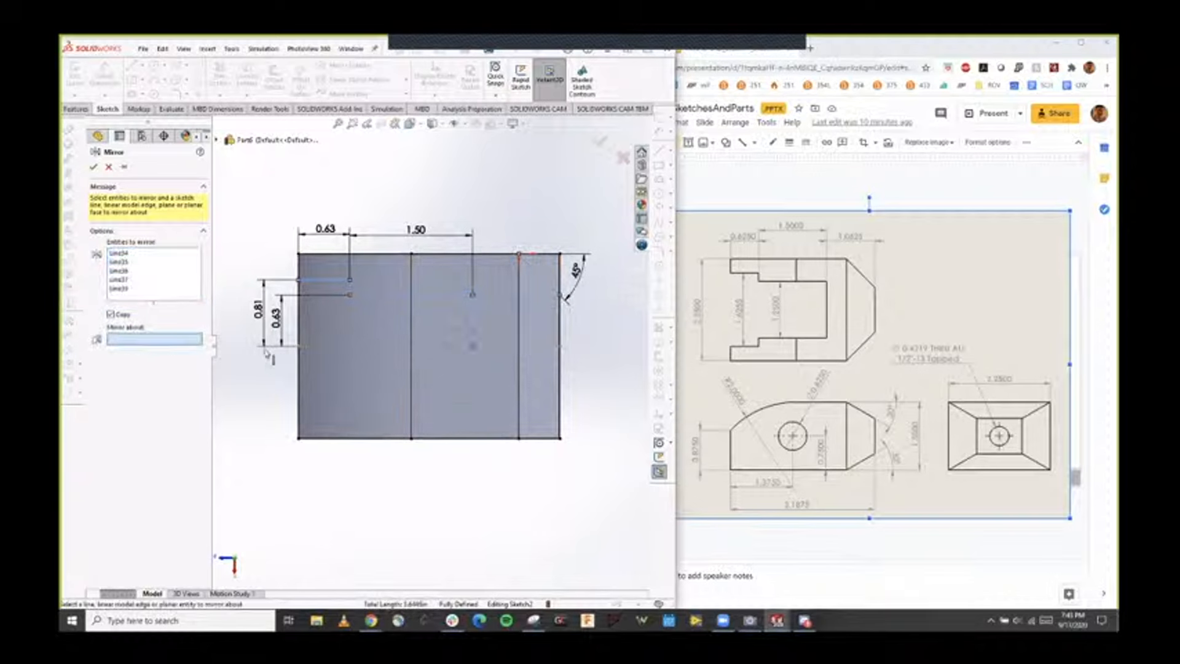
left_click(333, 349)
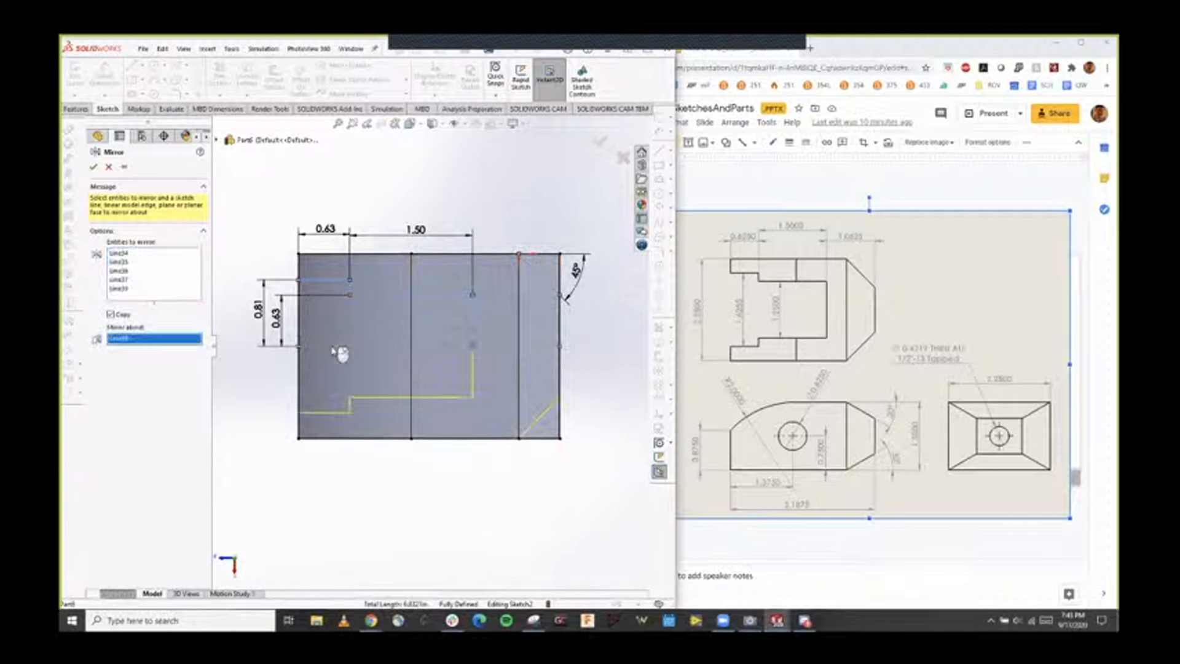
left_click(95, 167)
middle_click_drag(508, 409, 537, 322)
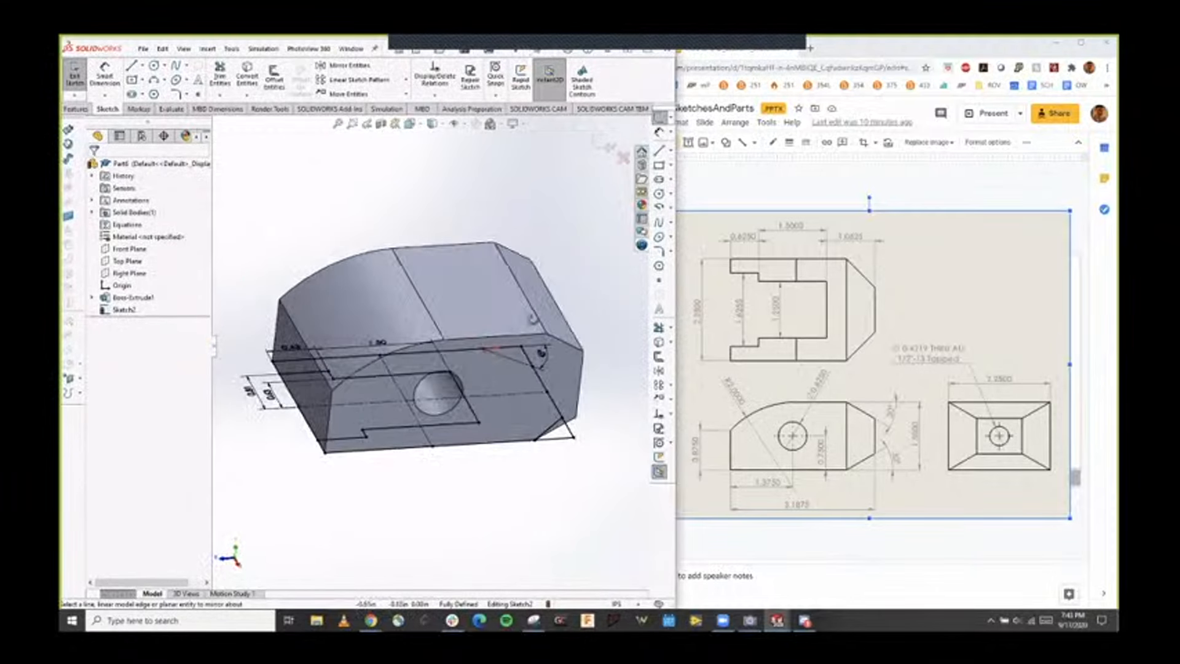
left_click(609, 147)
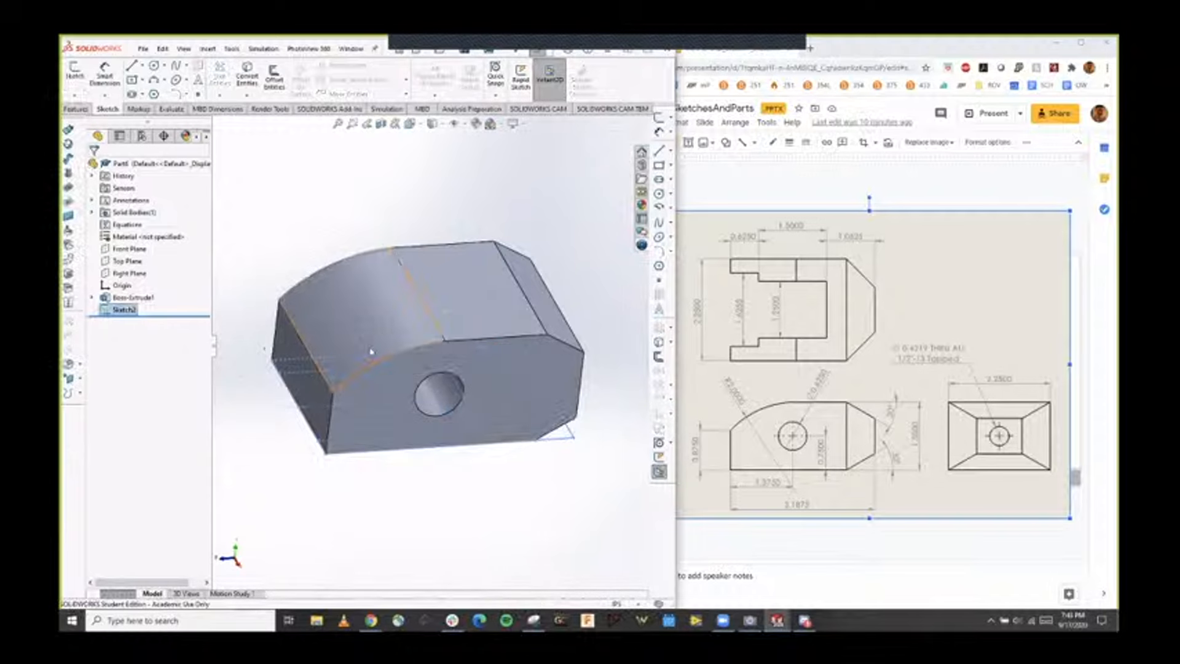
Start an Extruded Cut from the sketch with the stepped slot region and both triangular nose corner regions as contours.
left_click(76, 109)
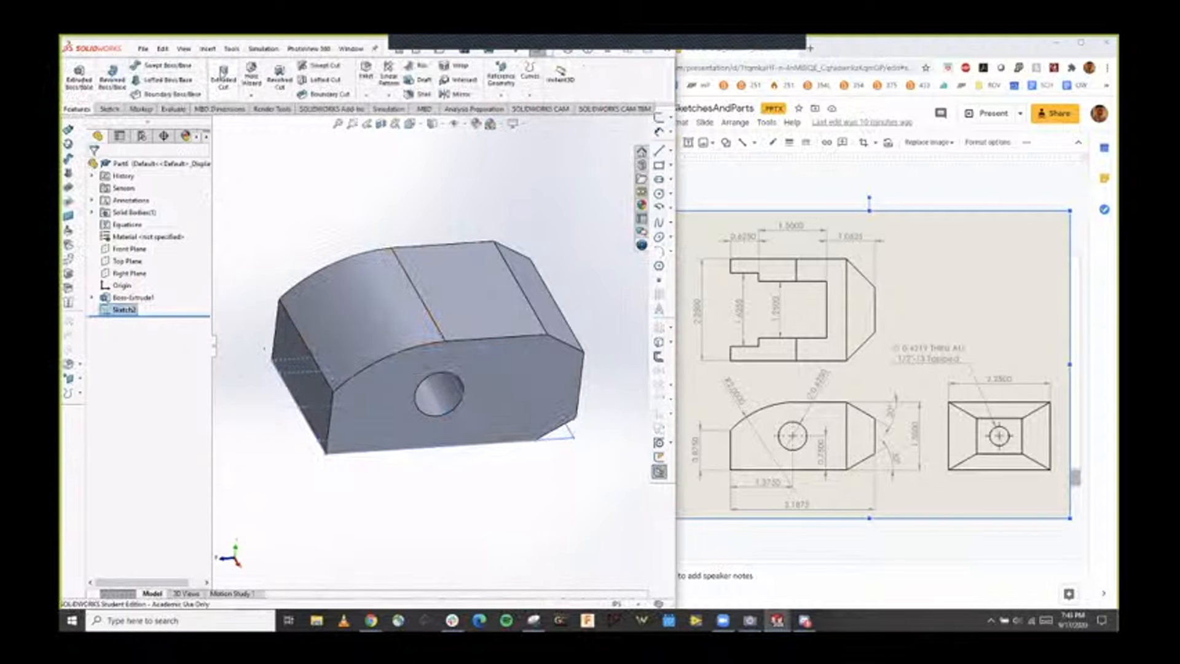
left_click(223, 79)
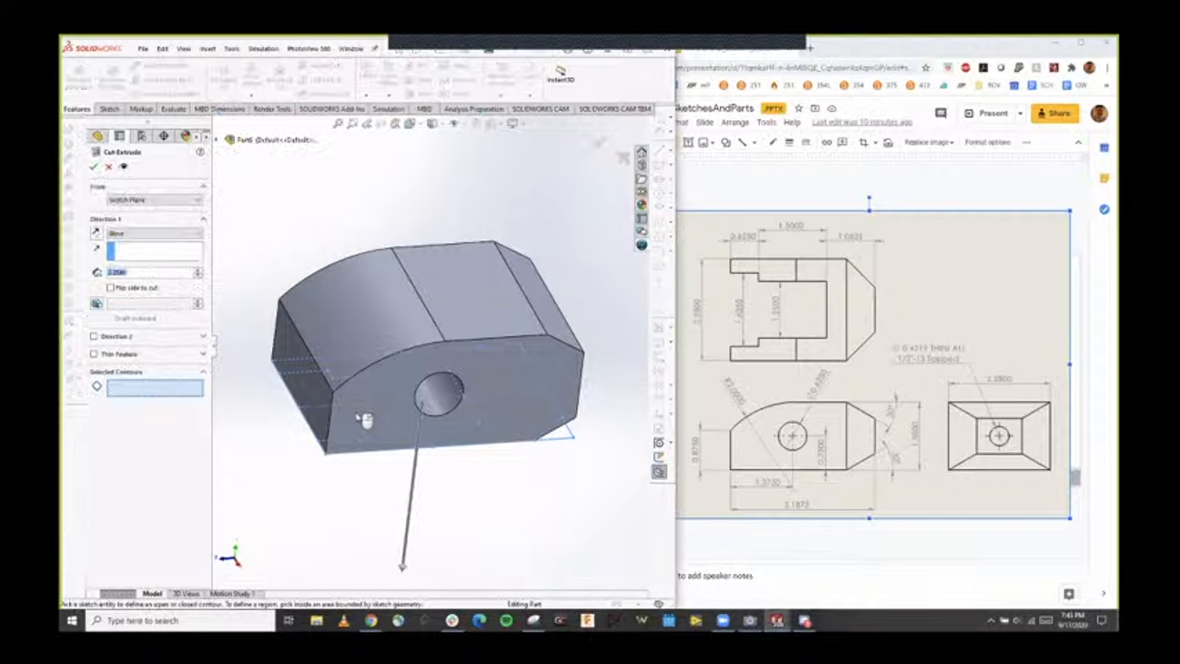
mouse_move(437, 469)
middle_mouse_down()
mouse_move(458, 424)
mouse_move(332, 418)
middle_mouse_up()
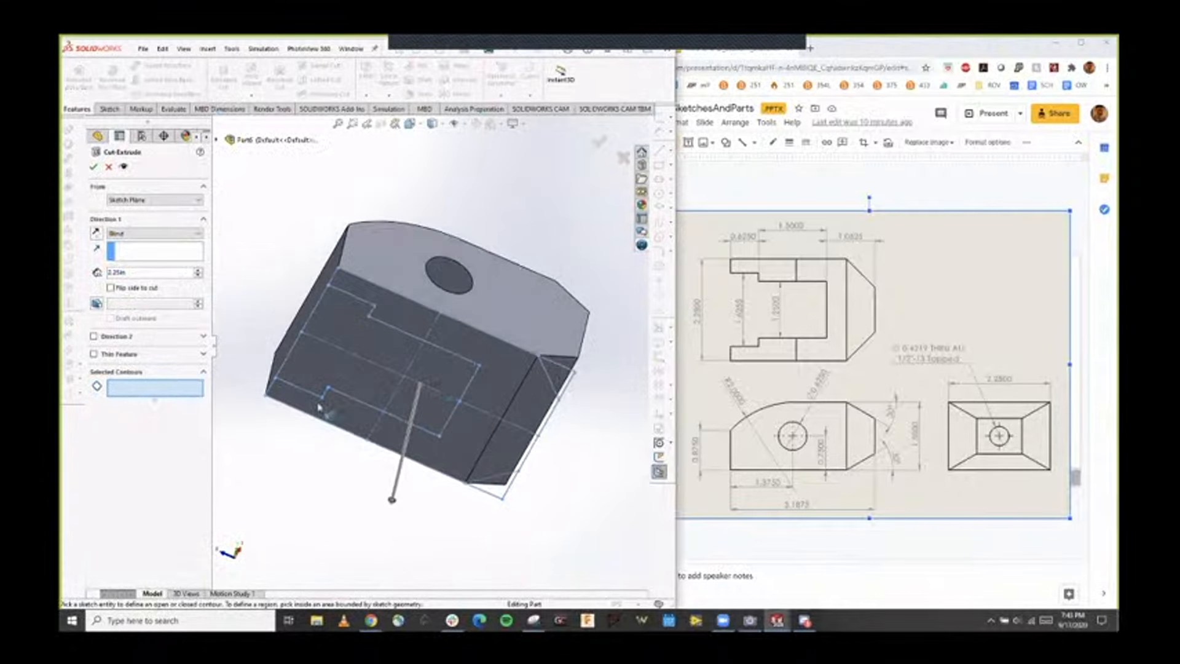
left_click(386, 355)
left_click(561, 373)
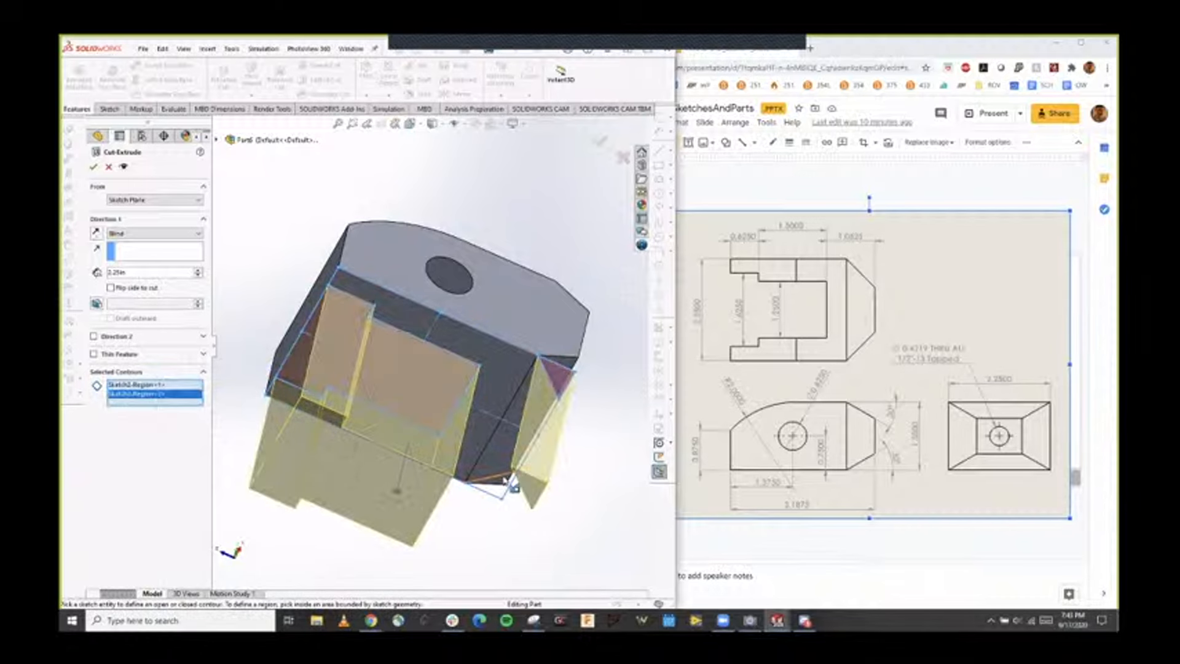
left_click(495, 484)
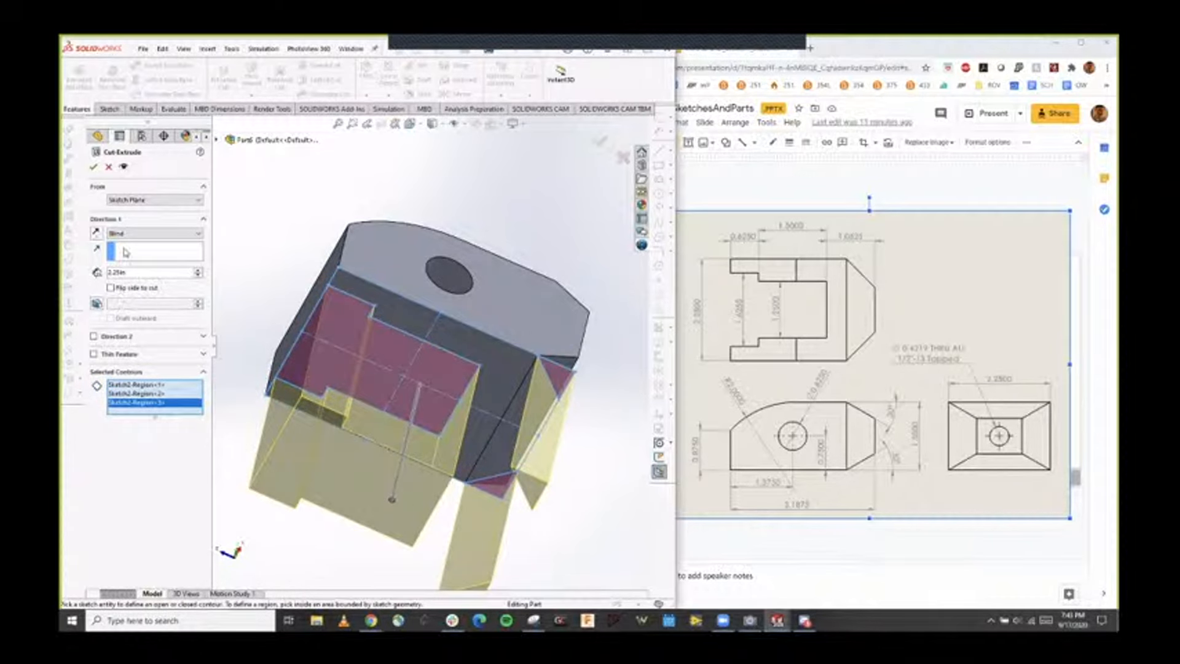
Reverse the cut direction into the block, set its end condition to Through All and finish the cut.
left_click(97, 234)
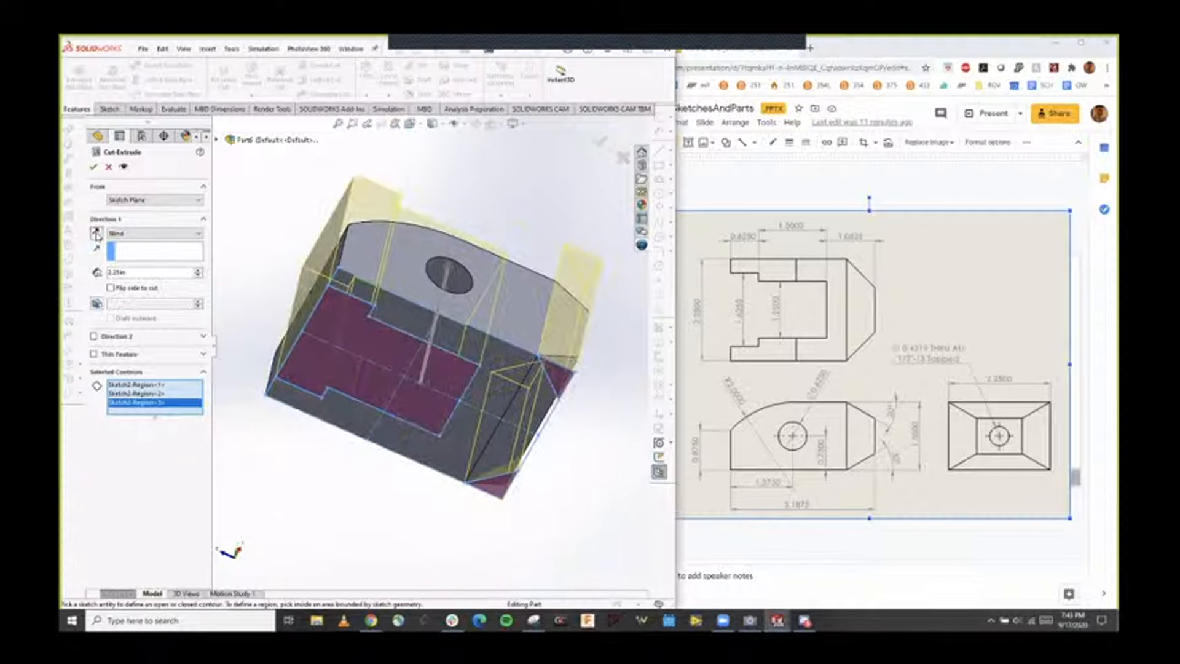
mouse_move(460, 352)
middle_mouse_down()
mouse_move(438, 430)
mouse_move(369, 424)
mouse_move(423, 454)
middle_mouse_up()
left_click(159, 235)
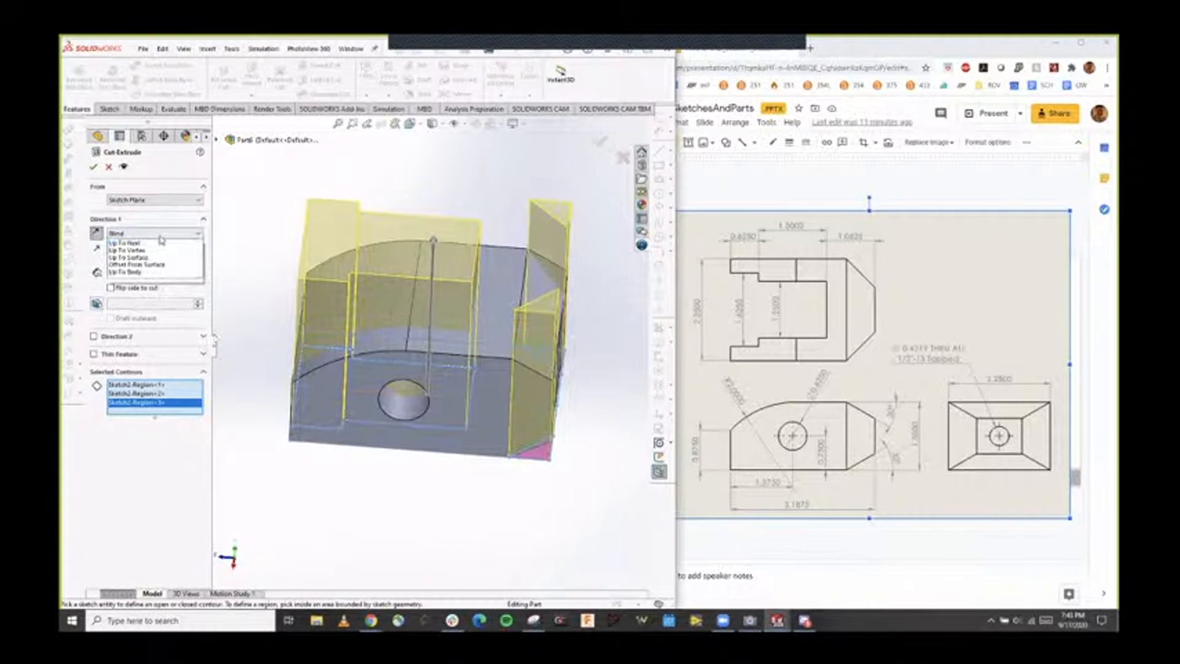
left_click(157, 247)
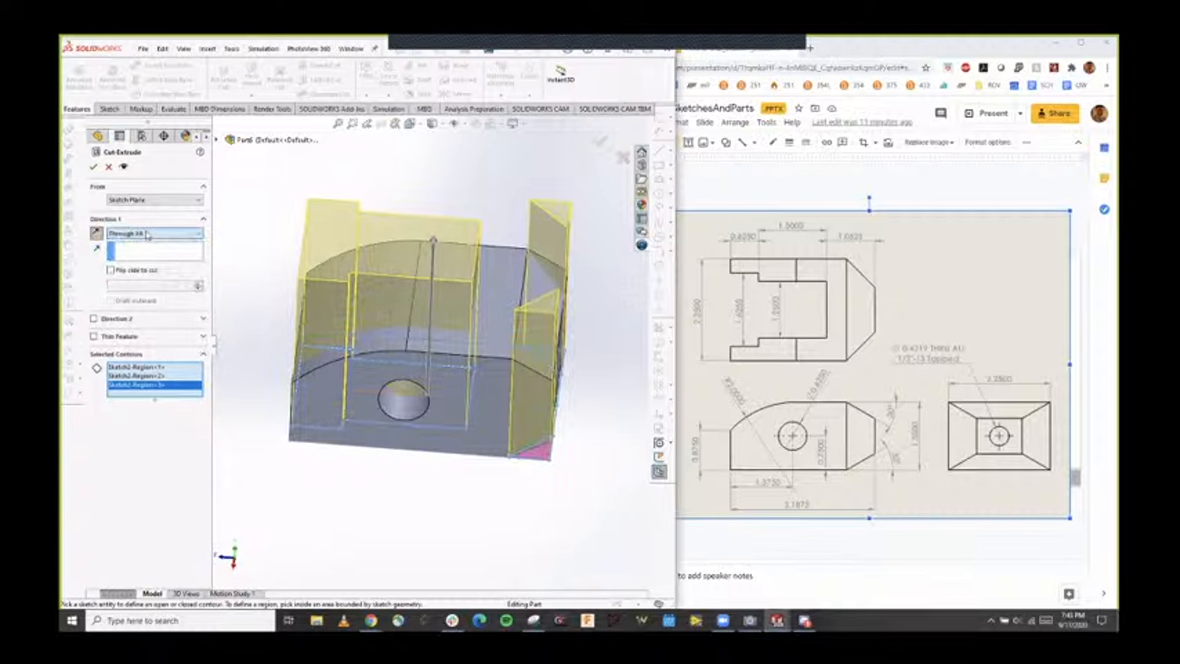
left_click(93, 168)
middle_click_drag(486, 369, 418, 283)
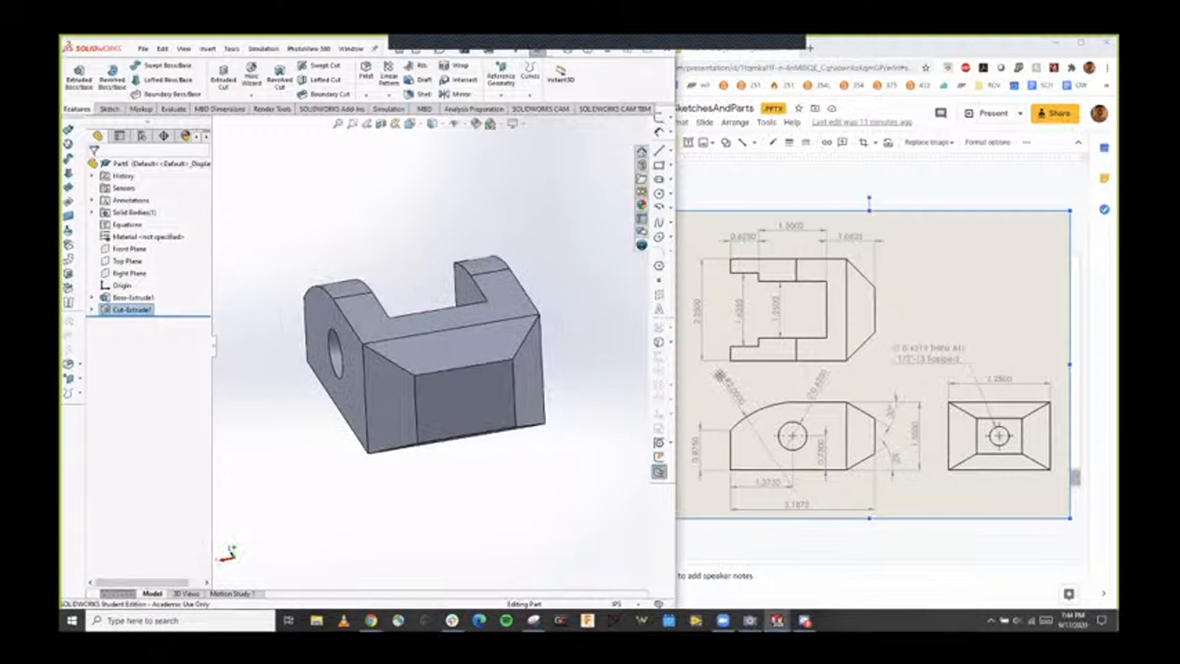
left_click(575, 354)
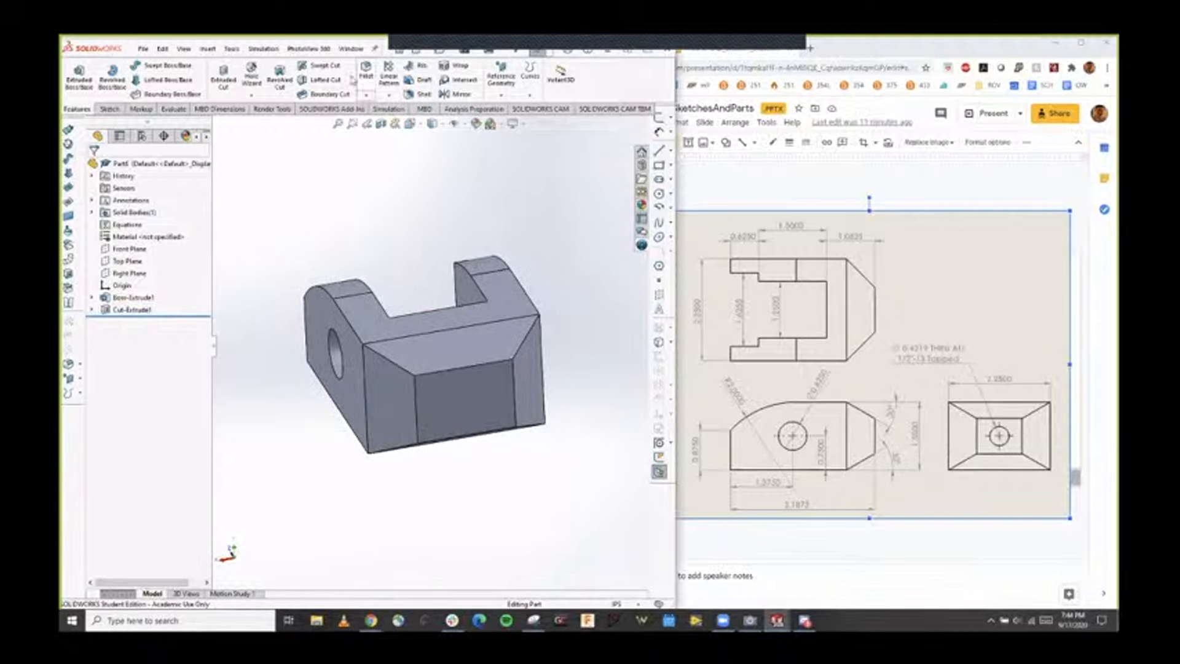
Start a Hole Wizard hole on the nose's flat end face with standard ANSI Inch, type Tap Drills and size 1/2-13.
left_click(460, 415)
left_click(252, 75)
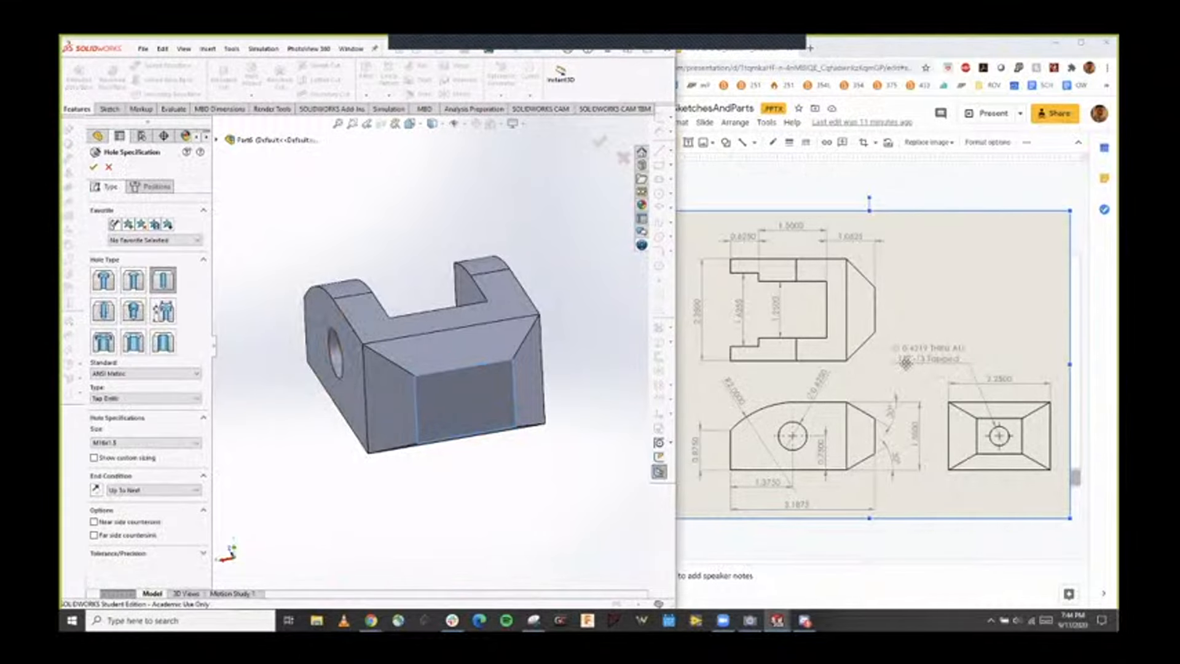
left_click(108, 375)
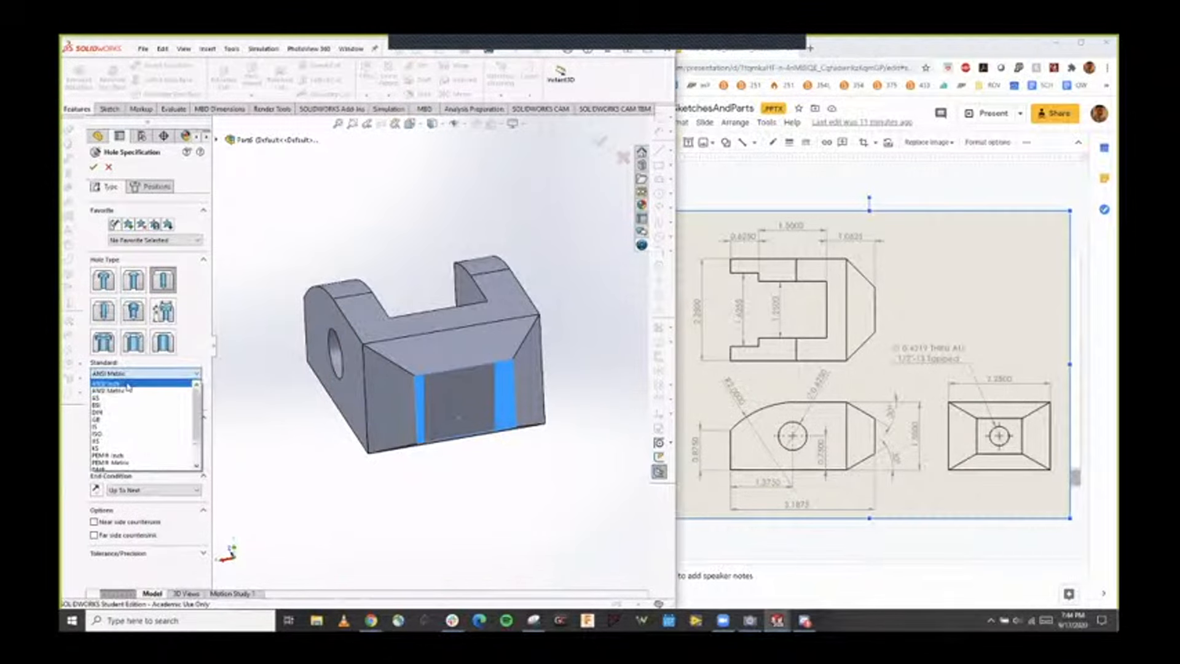
left_click(128, 384)
left_click(126, 401)
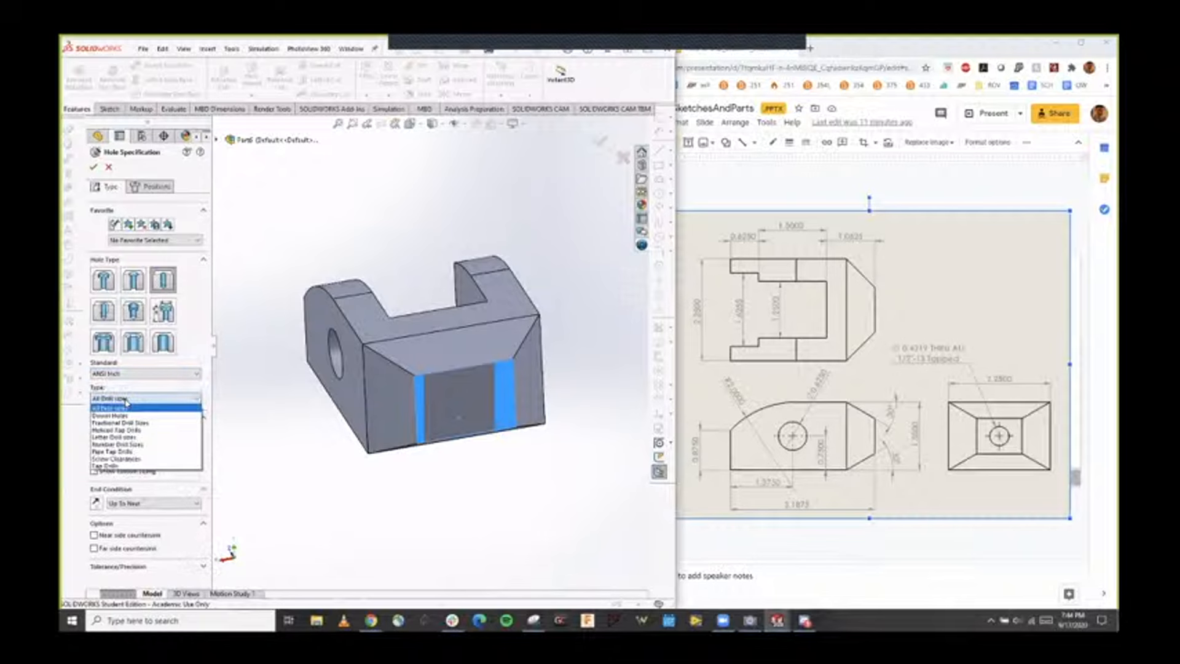
left_click(107, 466)
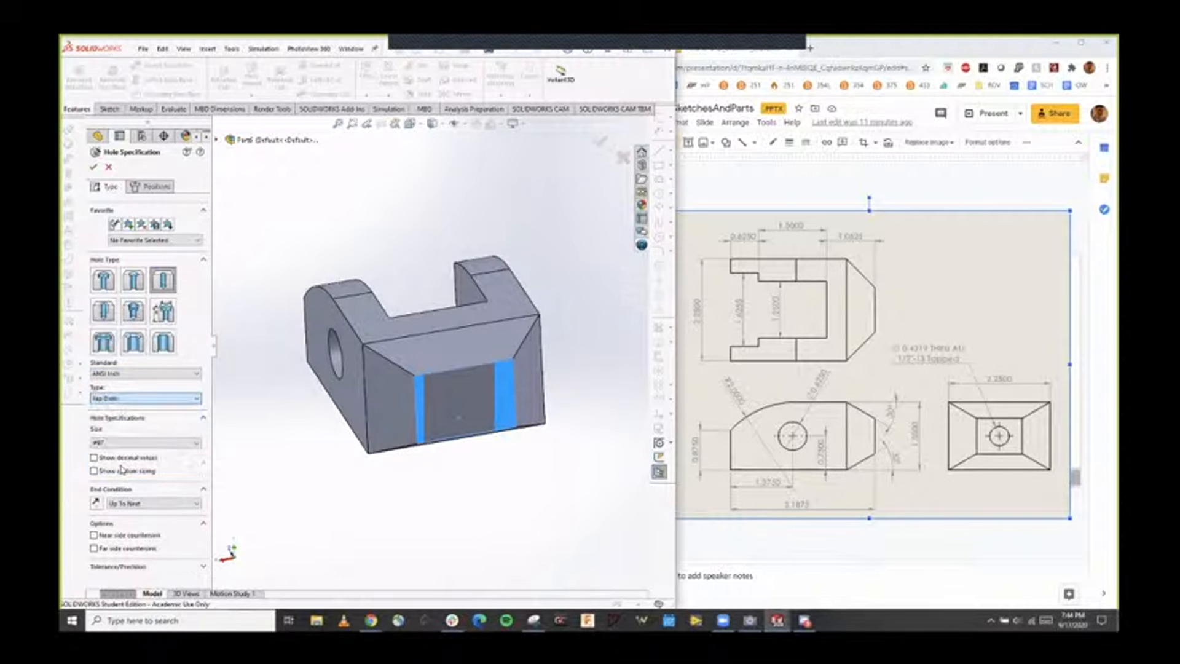
left_click(129, 443)
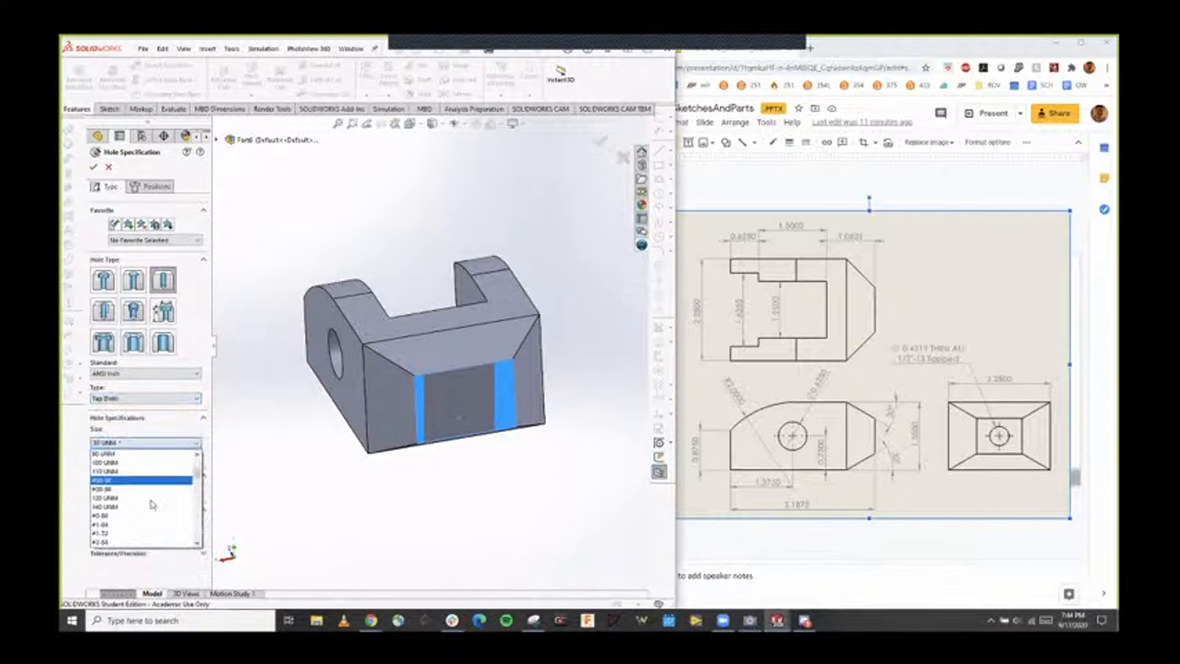
scroll(153, 507, "down", 6)
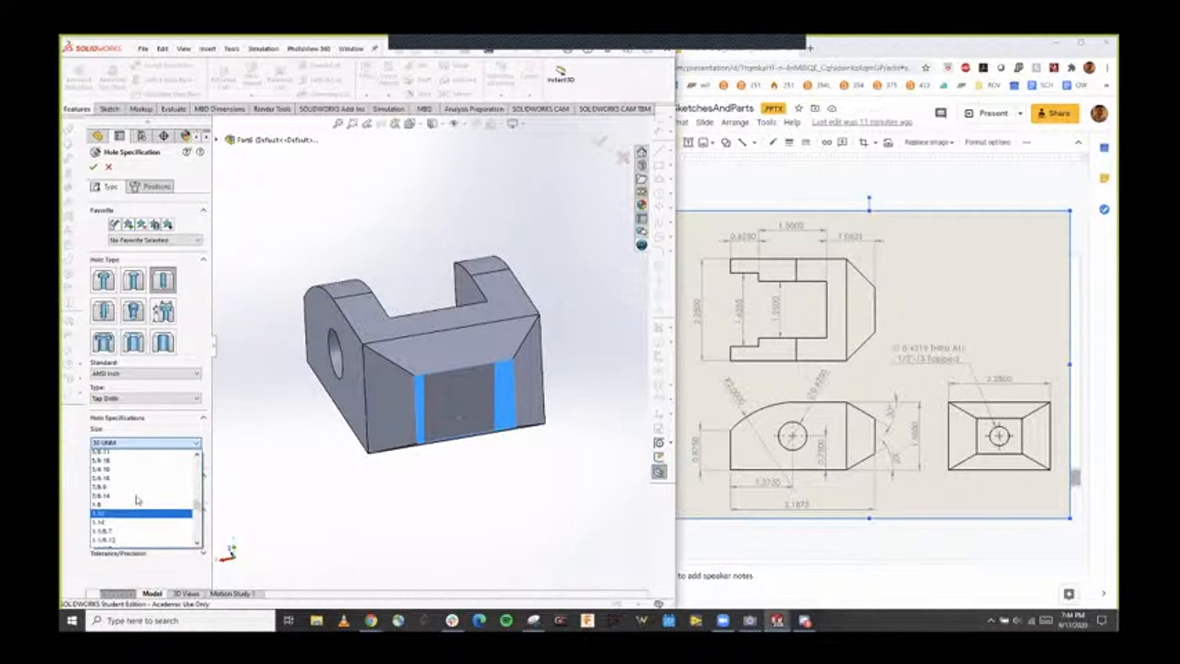
scroll(122, 526, "up", 2)
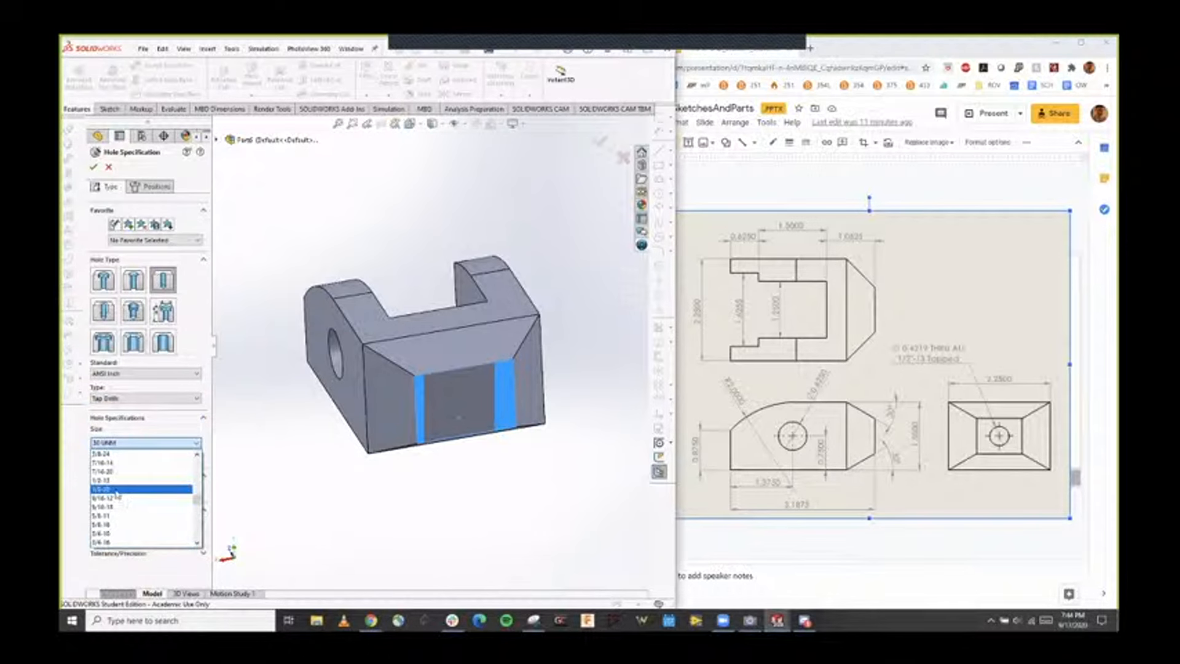
left_click(117, 480)
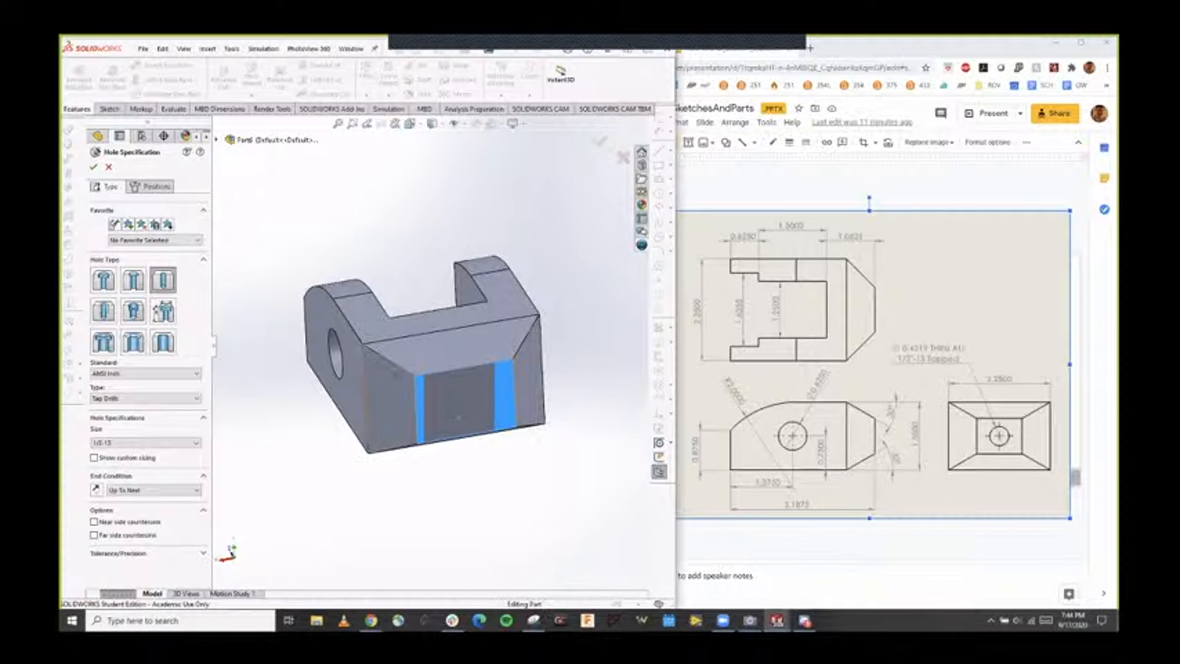
Place the tap drill hole's center point on the nose's flat end face.
mouse_move(400, 380)
middle_mouse_down()
mouse_move(508, 506)
mouse_move(489, 488)
middle_mouse_up()
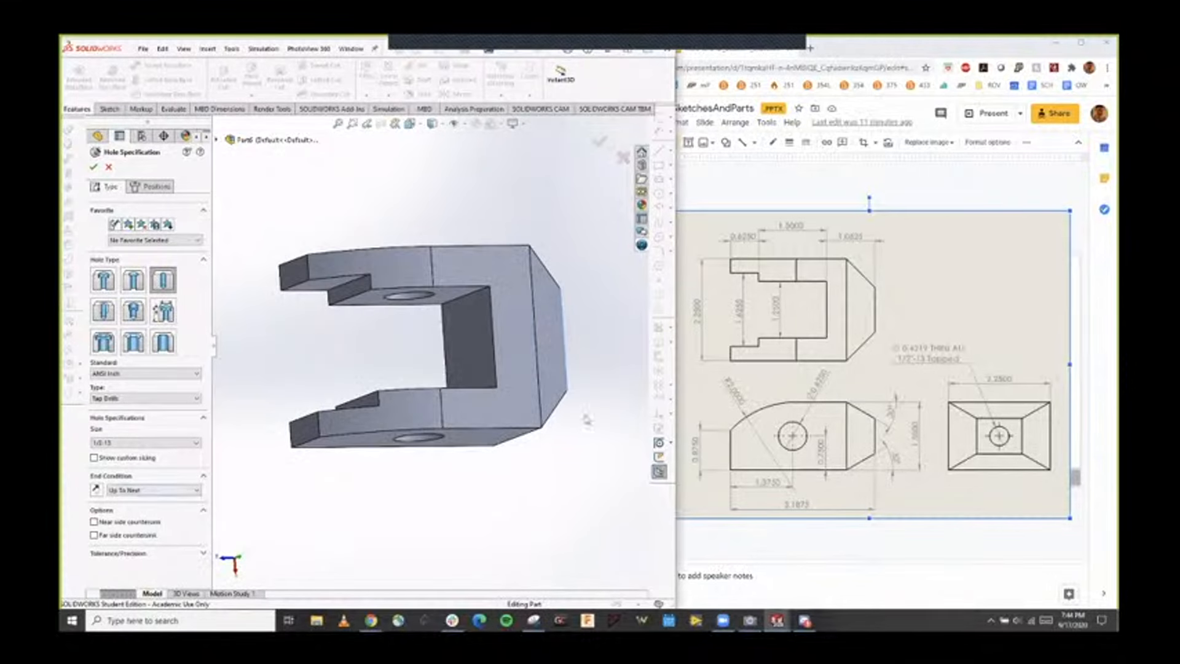
middle_click_drag(587, 418, 485, 339)
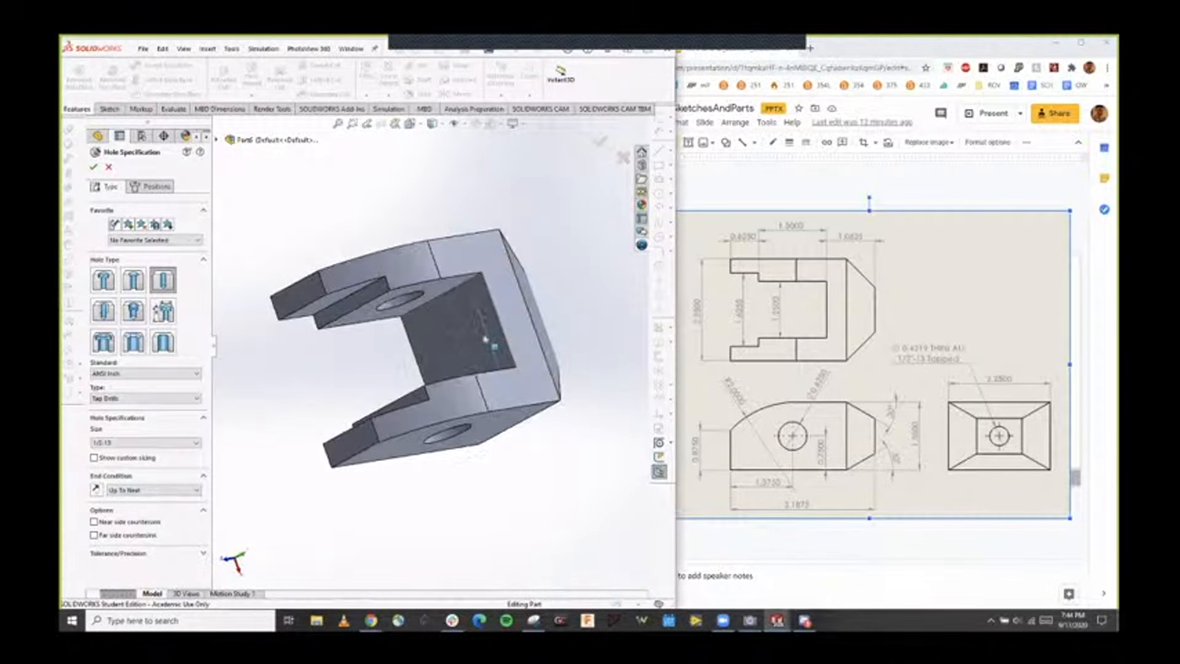
middle_click_drag(551, 461, 444, 399)
left_click(151, 186)
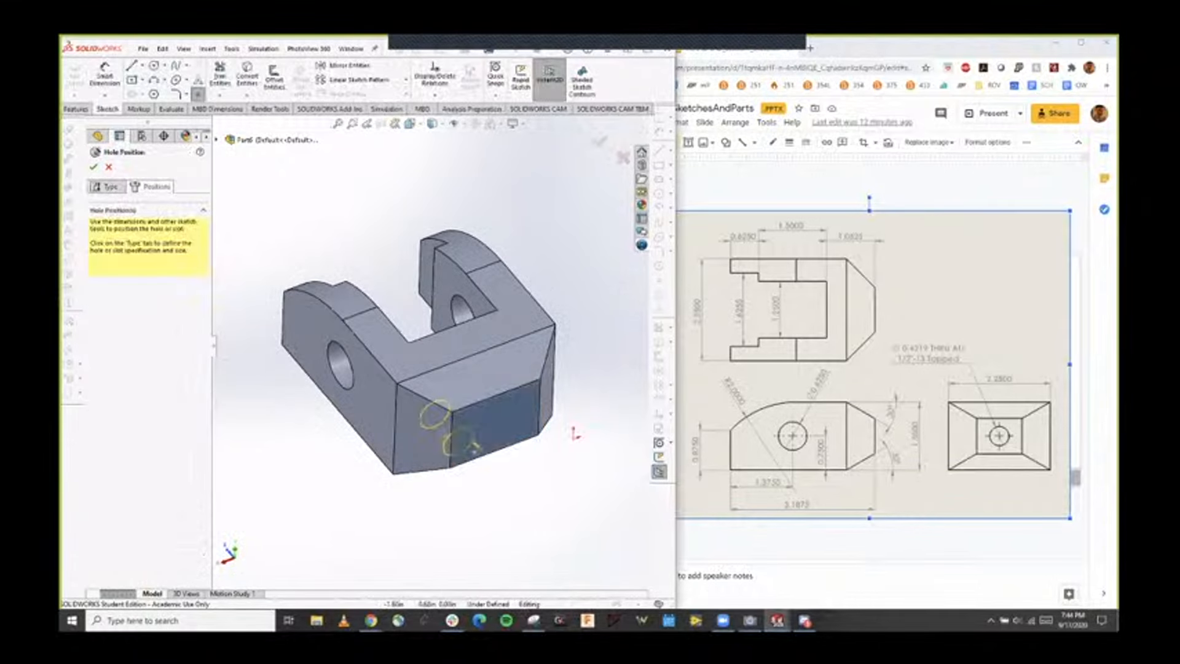
left_click(498, 429)
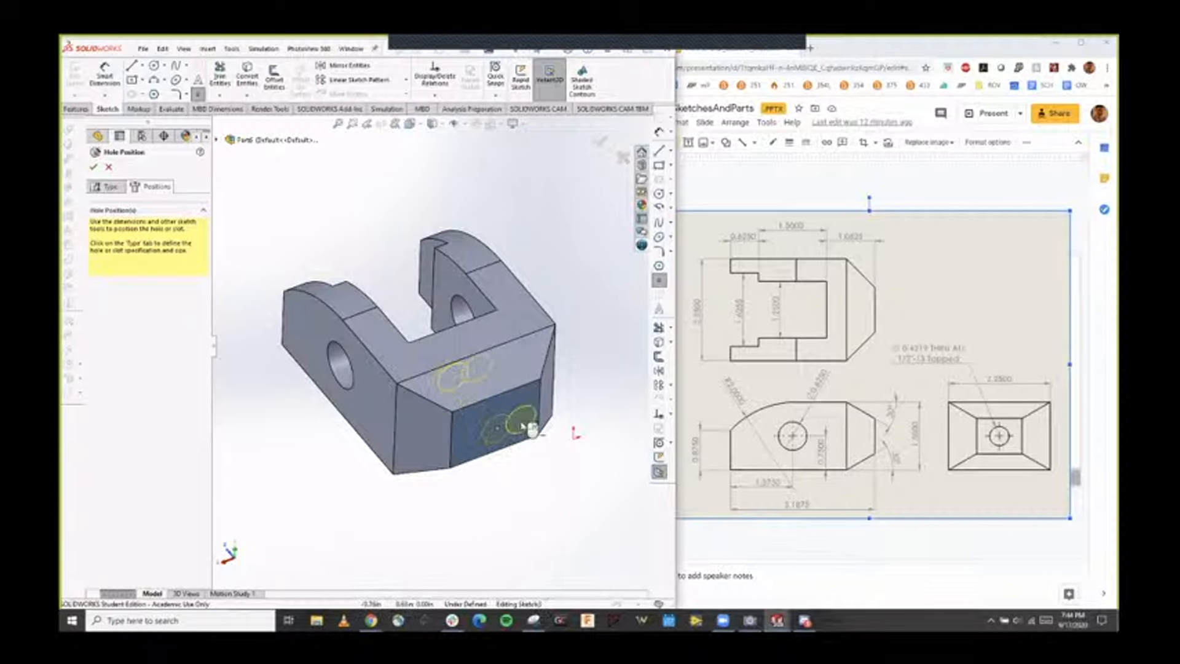
Add a horizontal relation between the hole's center point and the midpoint of the end face's vertical side edge.
scroll(527, 435, "down", 4)
middle_click_drag(500, 467, 474, 393)
scroll(477, 393, "up", 2)
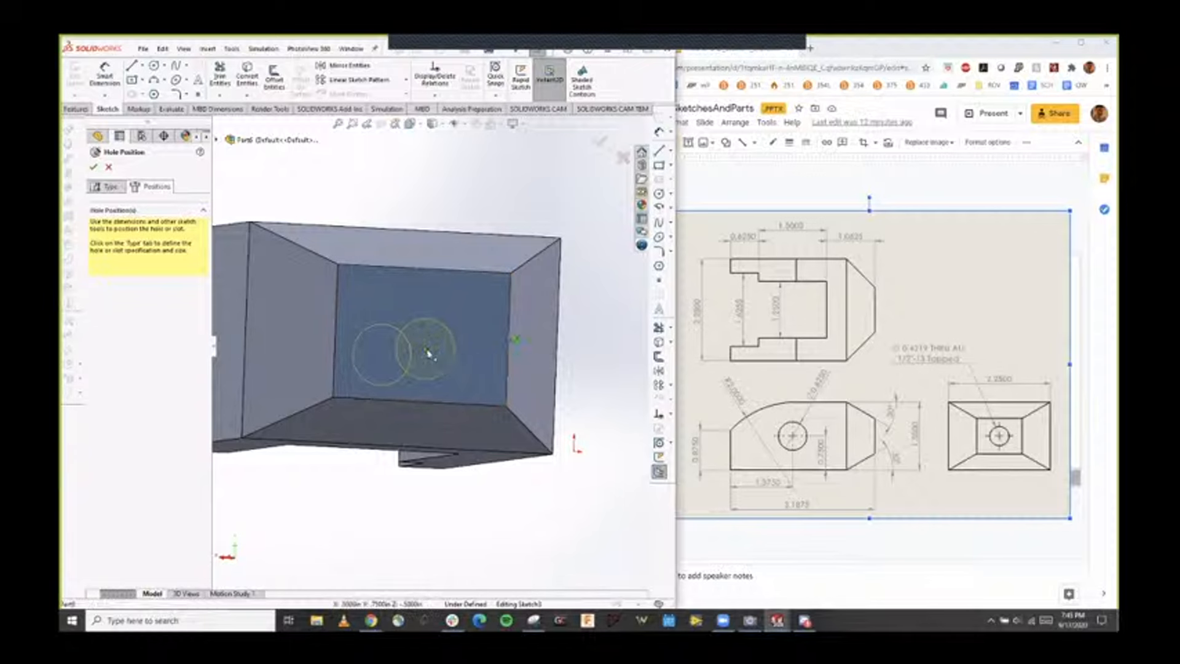
left_click(426, 350)
left_click(509, 340, "ctrl")
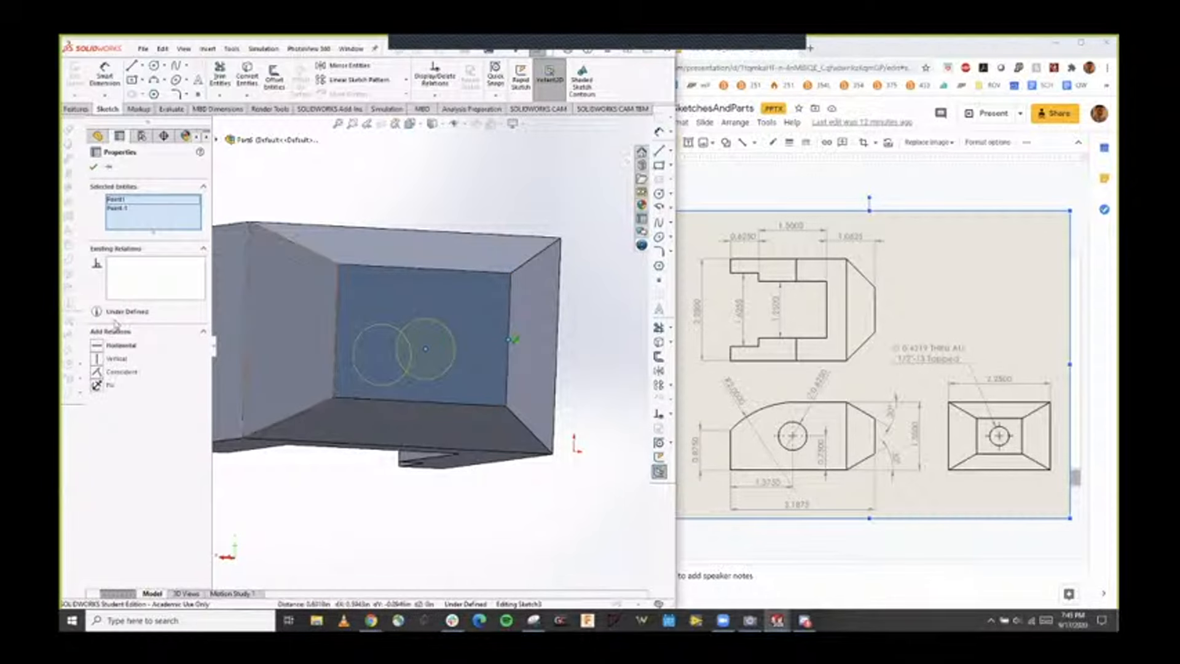
left_click(97, 346)
left_click(95, 167)
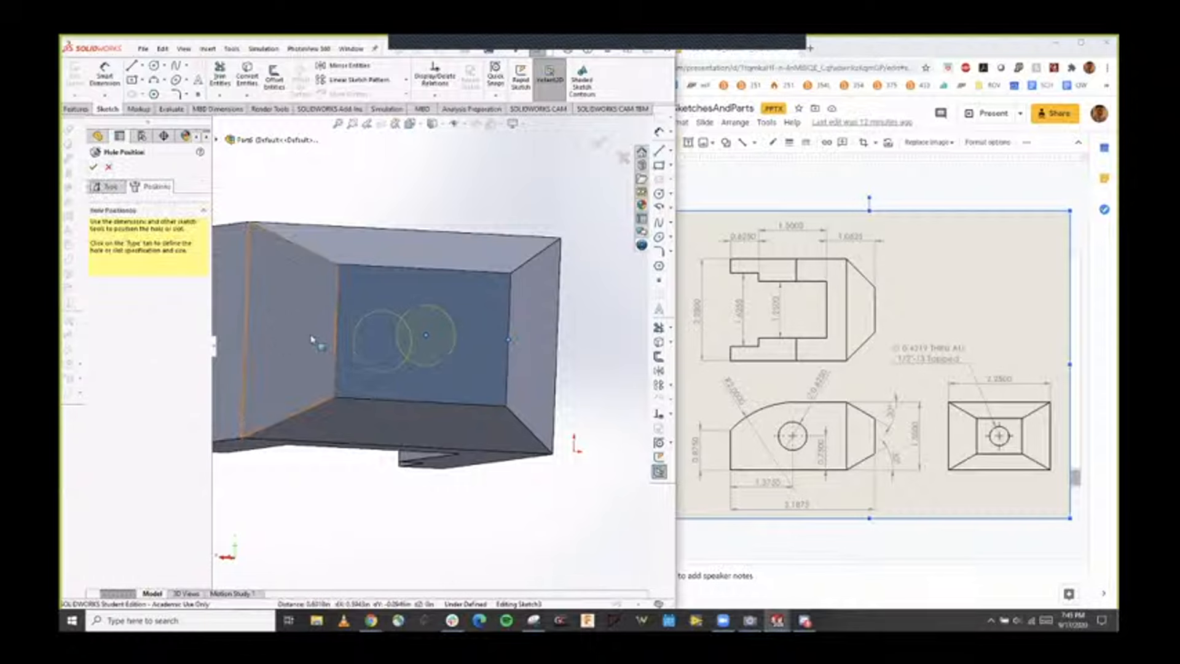
Add a vertical relation between the hole's center point and the midpoint of the end face's upper edge.
left_click(423, 338)
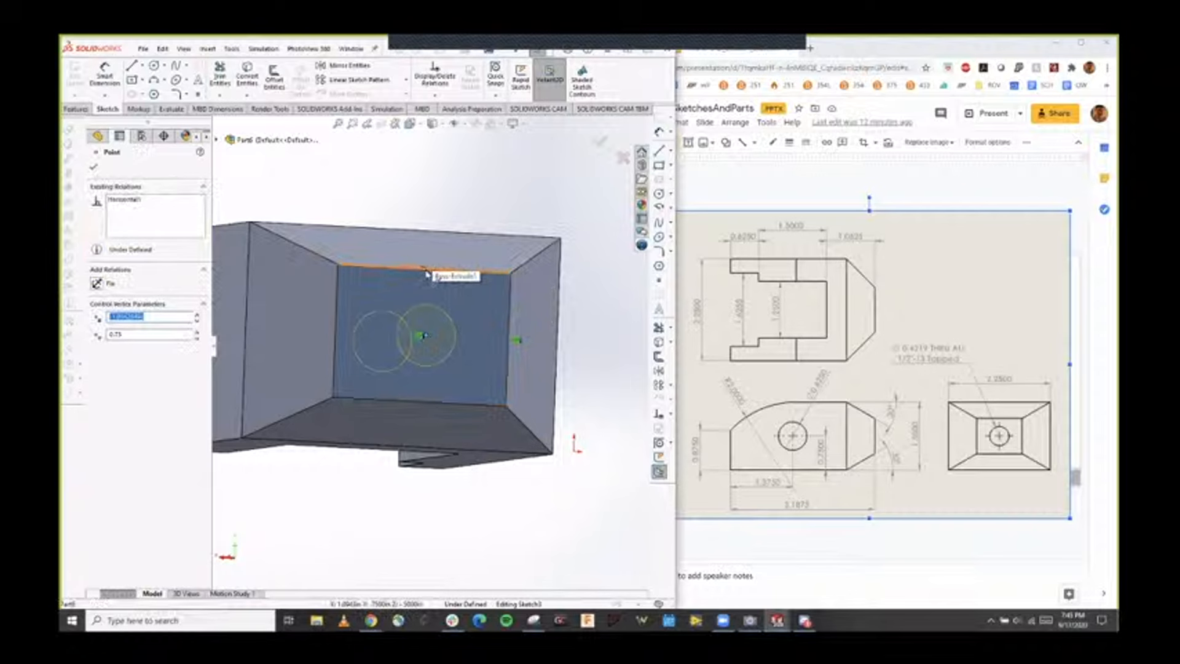
left_click(425, 271, "ctrl")
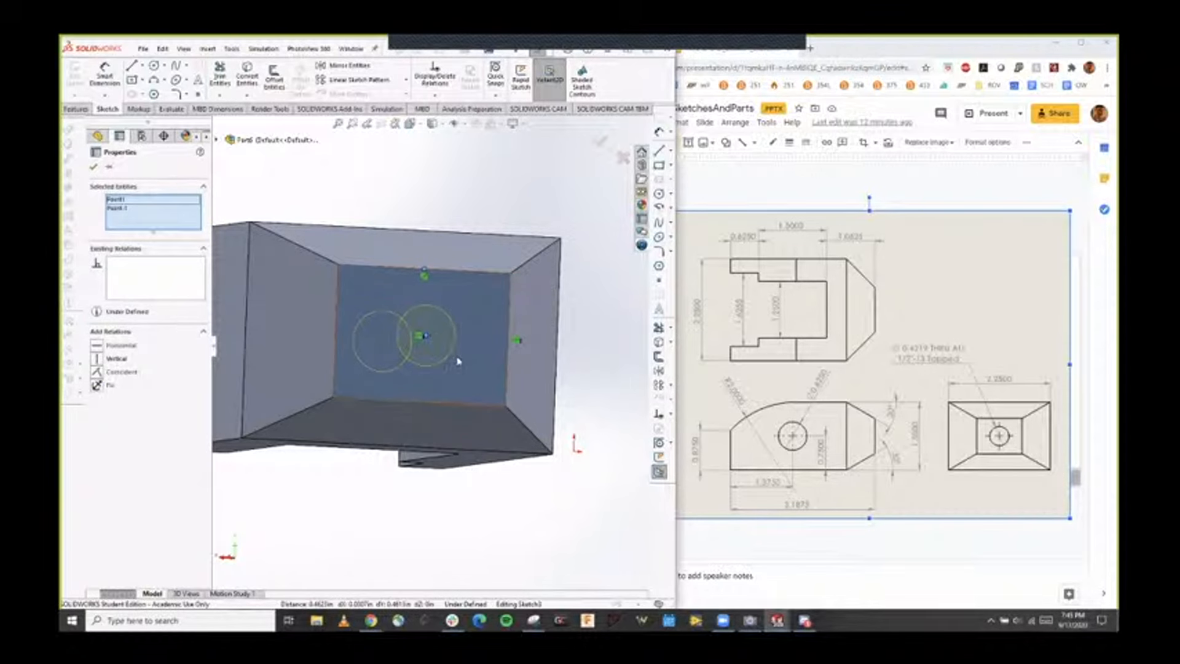
left_click(100, 359)
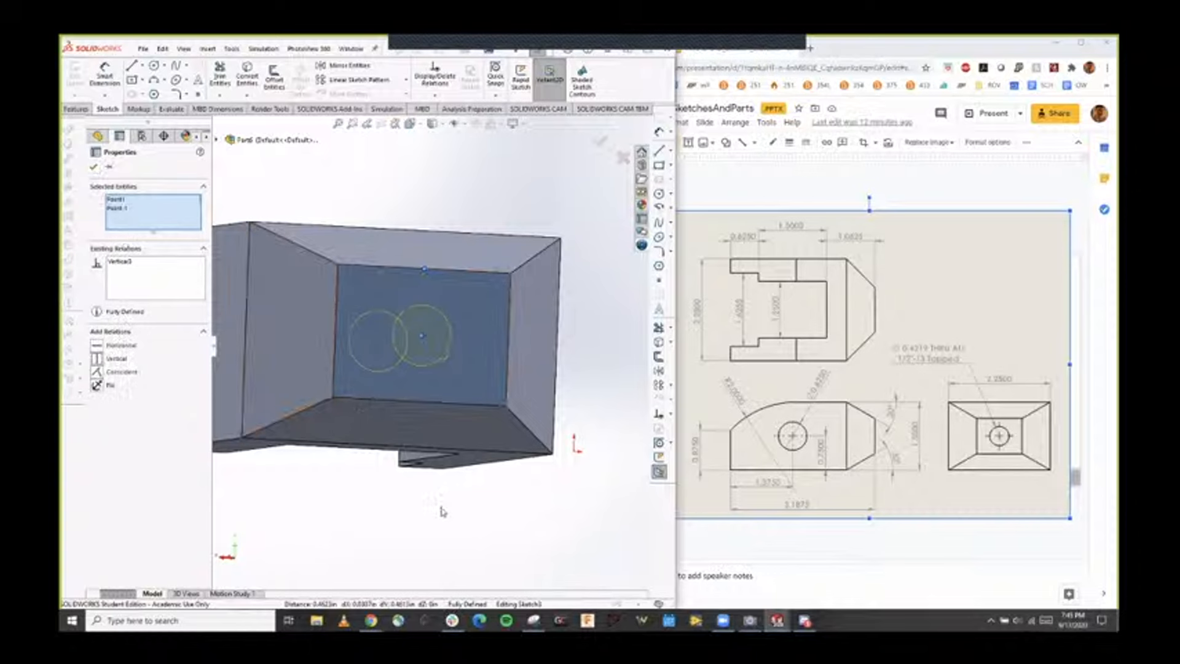
Delete the vertical relation between the hole's center point and the upper edge's midpoint.
scroll(522, 509, "up", 2)
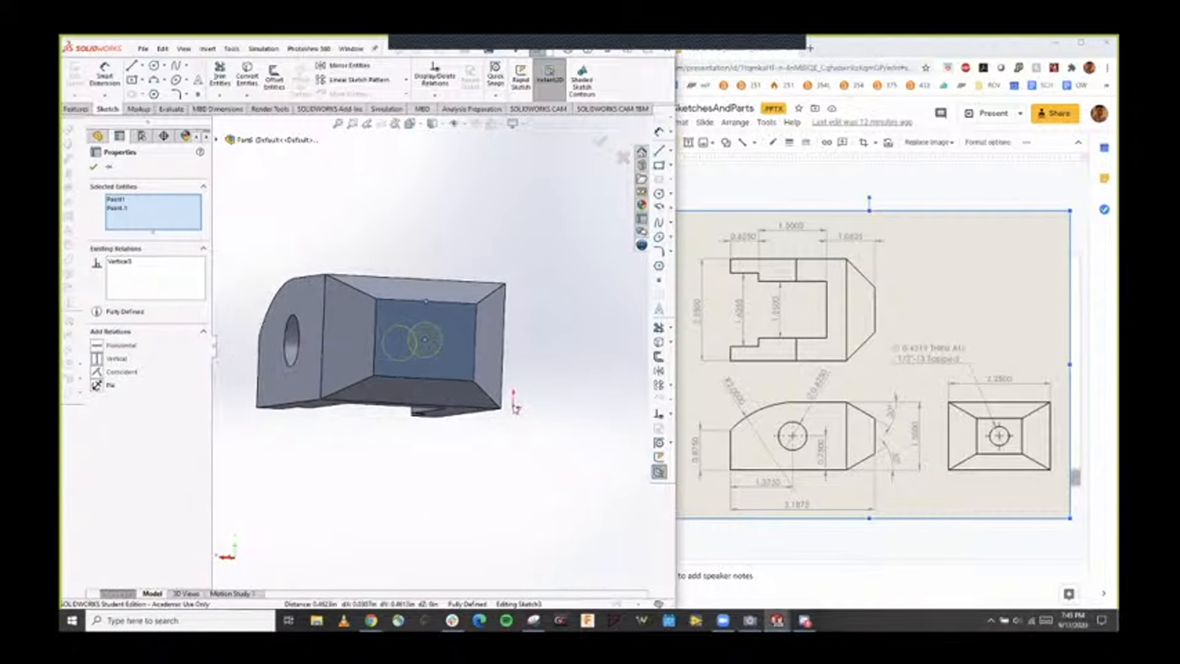
scroll(512, 411, "down", 5)
middle_click_drag(528, 386, 542, 415)
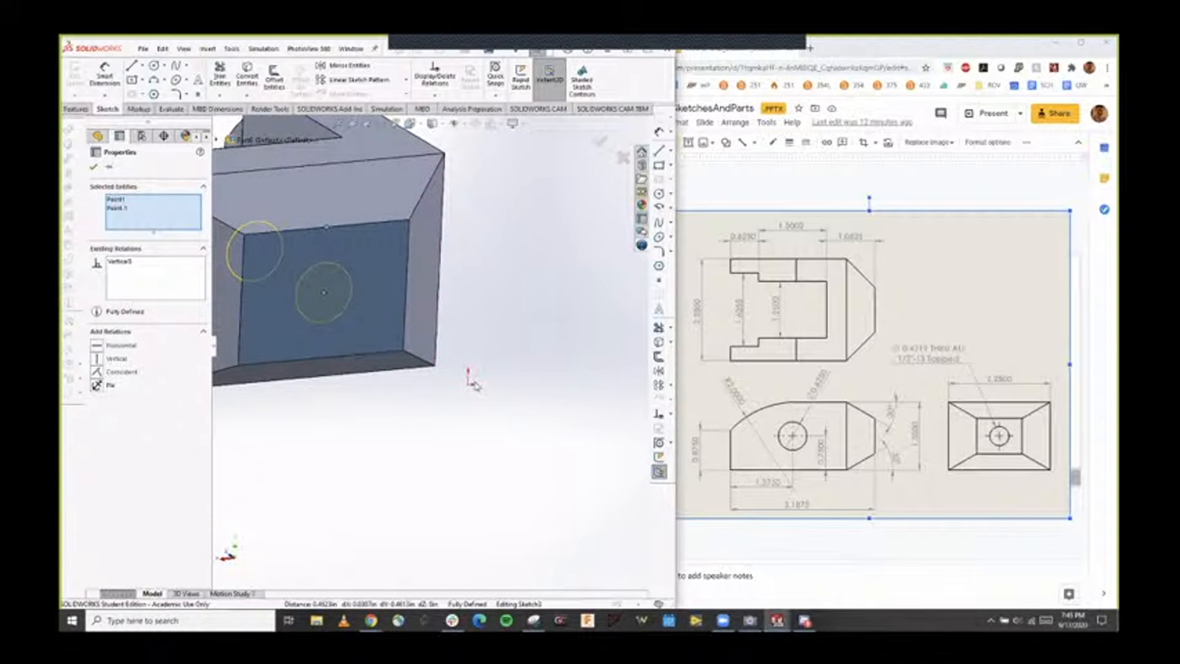
scroll(344, 289, "down", 5)
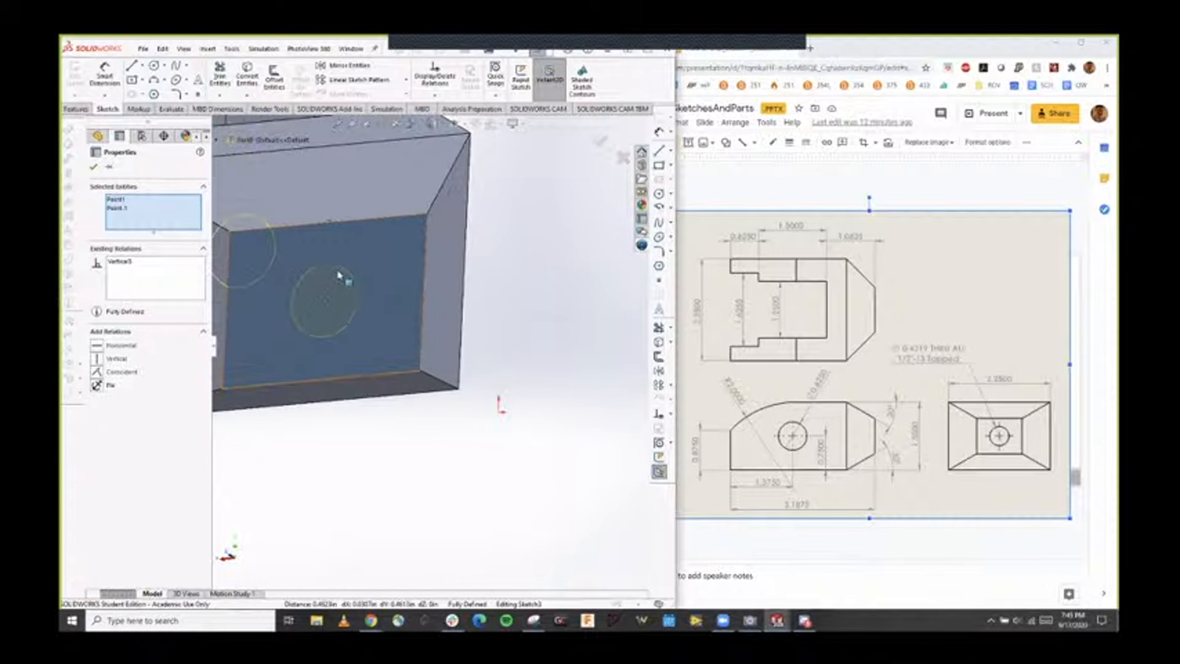
scroll(345, 338, "up", 1)
middle_click_drag(346, 338, 371, 322)
left_click(126, 262)
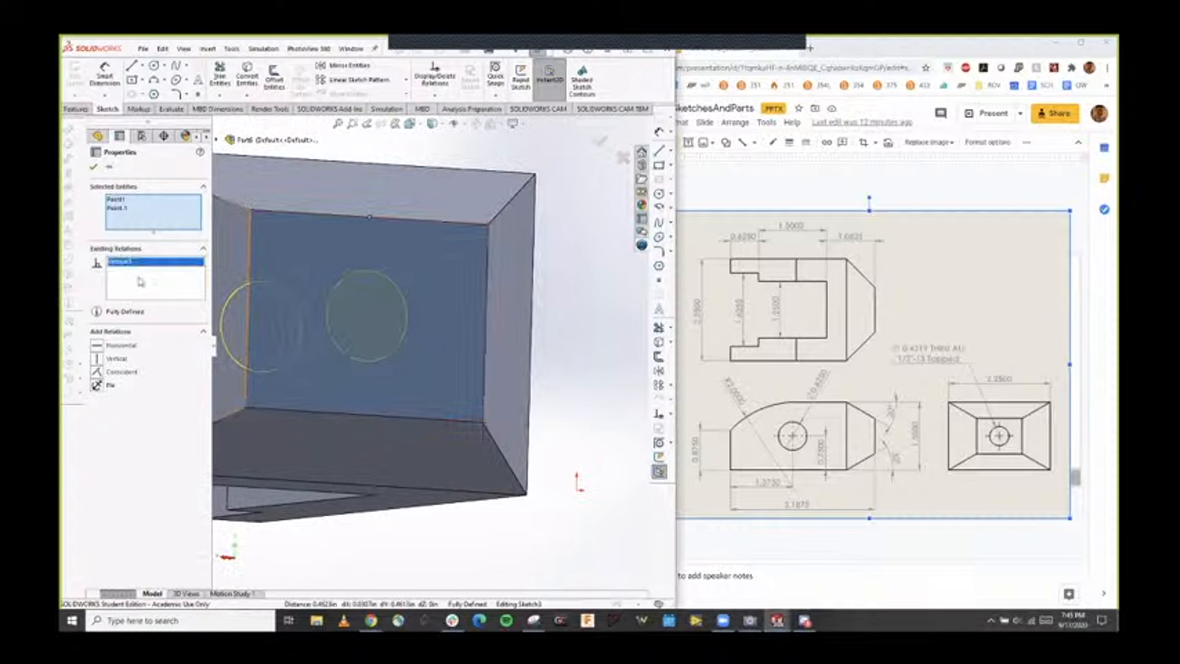
key("Delete")
Reapply the vertical relation between the hole's center point and the upper edge's midpoint.
scroll(424, 352, "up", 3)
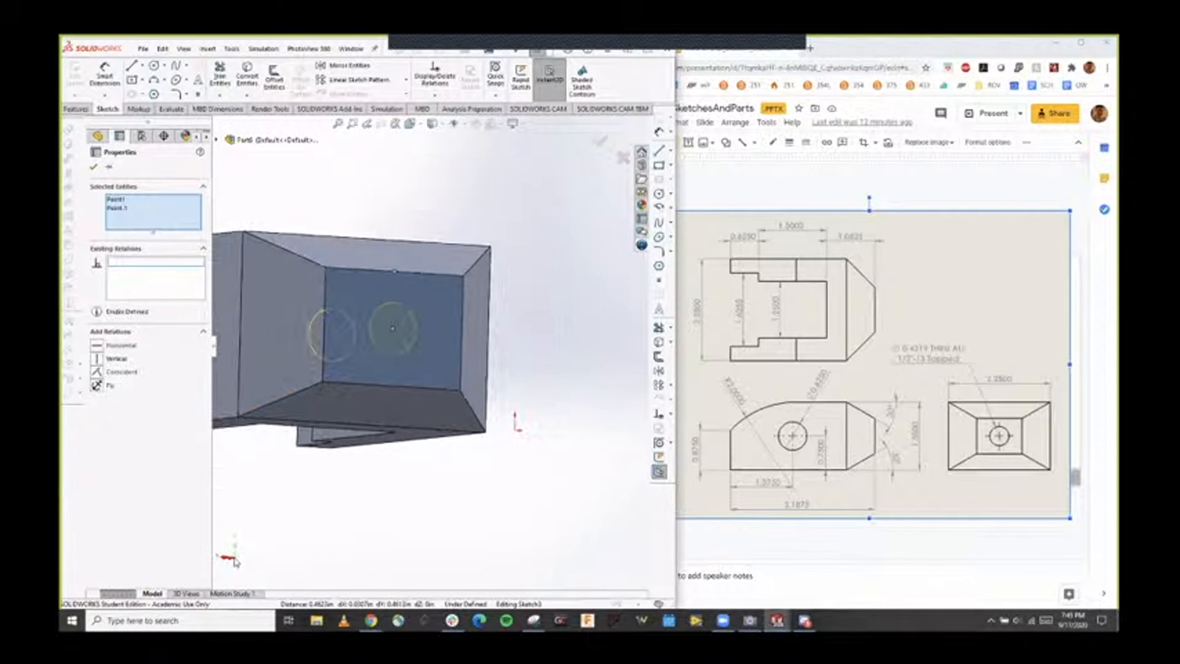
middle_click_drag(544, 447, 498, 483)
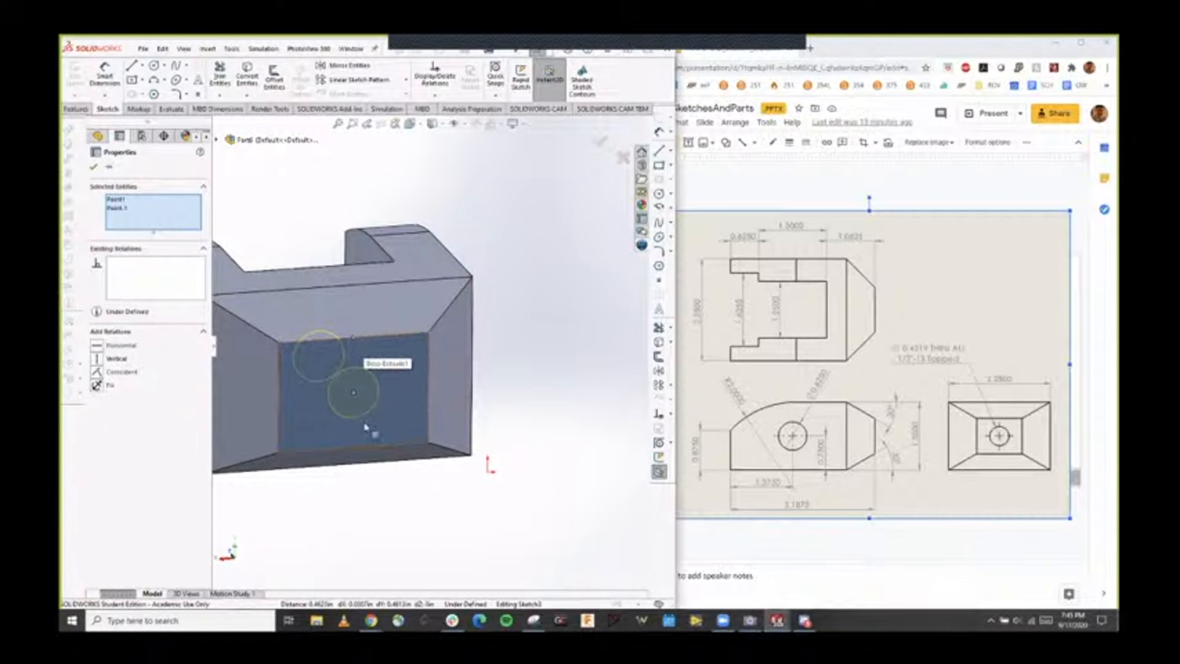
mouse_move(402, 514)
middle_mouse_down()
mouse_move(501, 492)
mouse_move(412, 385)
mouse_move(423, 373)
middle_mouse_up()
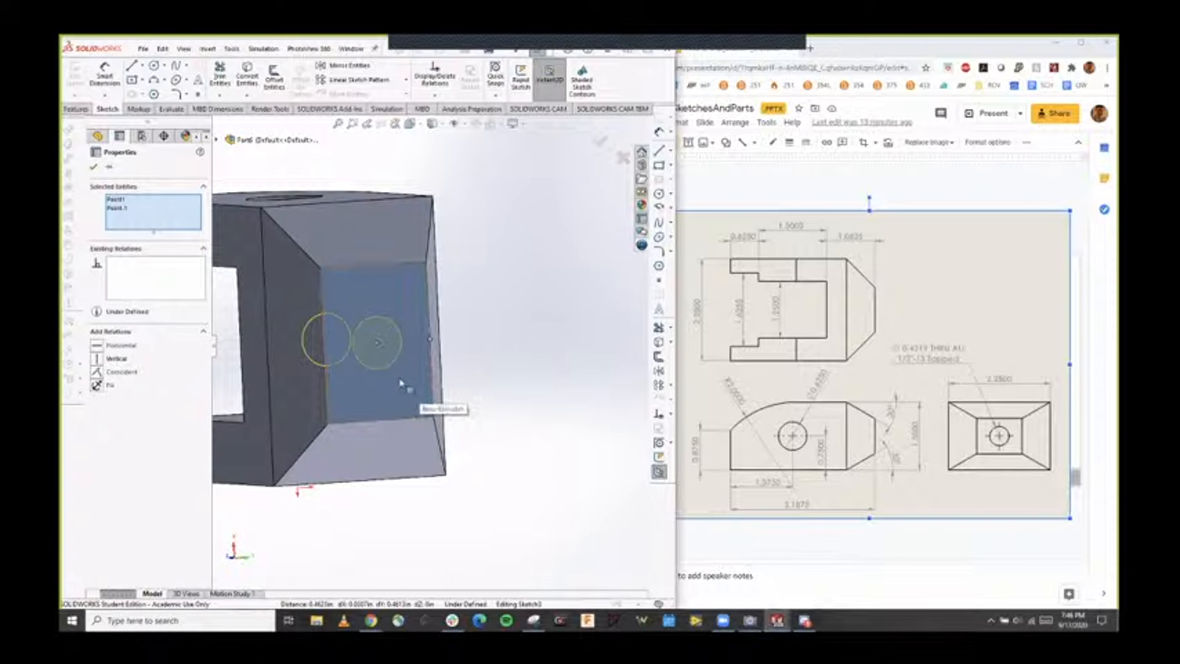
scroll(406, 324, "down", 2)
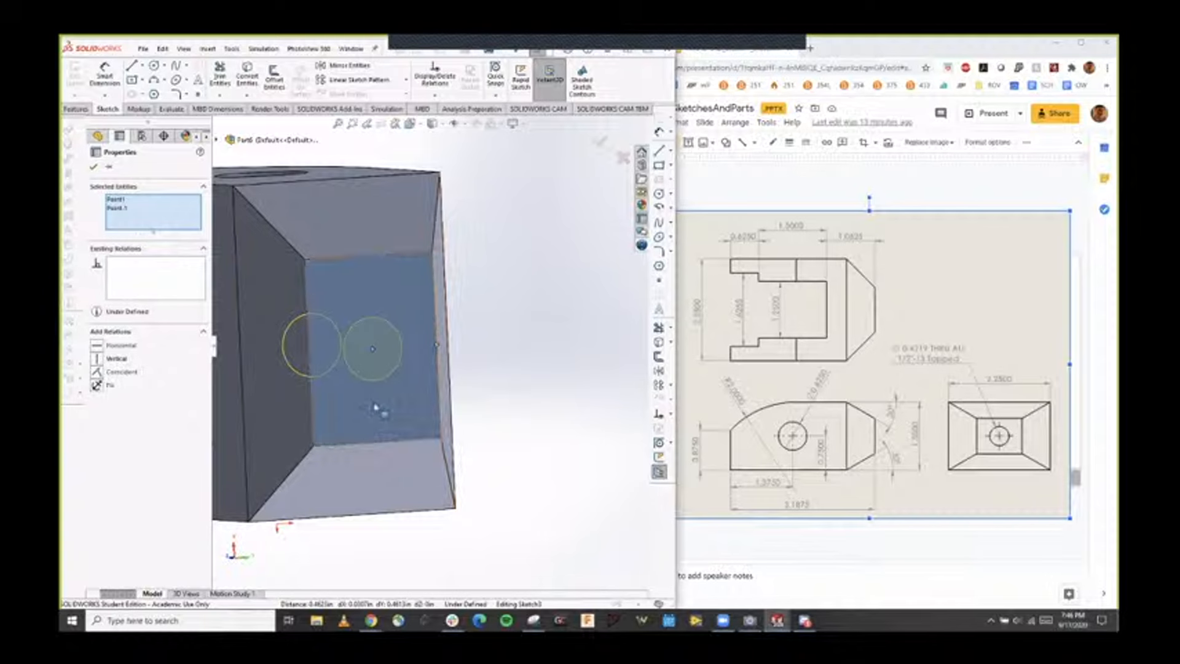
mouse_move(540, 479)
middle_mouse_down()
mouse_move(524, 458)
mouse_move(538, 478)
mouse_move(519, 477)
middle_mouse_up()
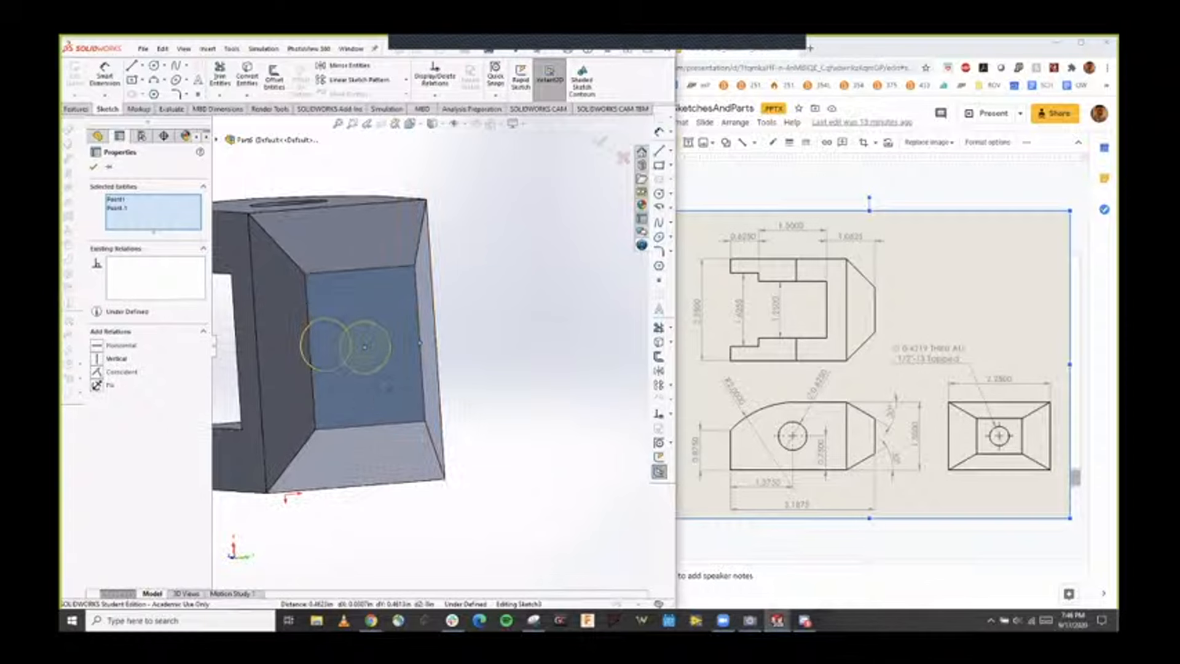
middle_click_drag(382, 392, 366, 407)
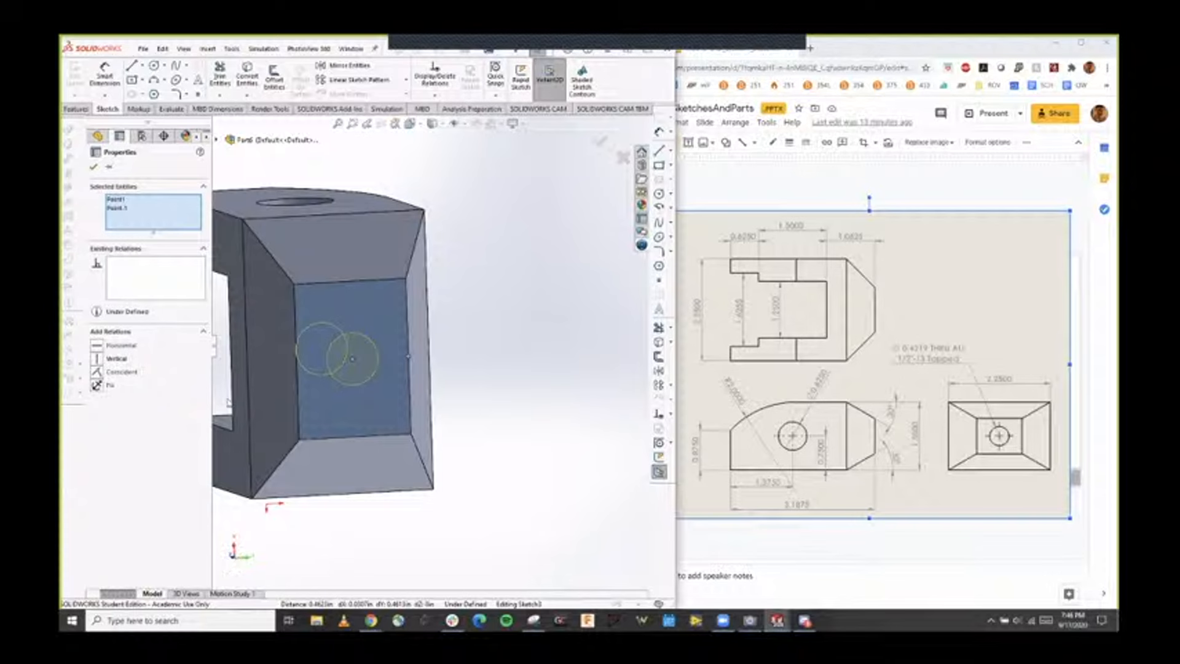
middle_click_drag(455, 519, 480, 471)
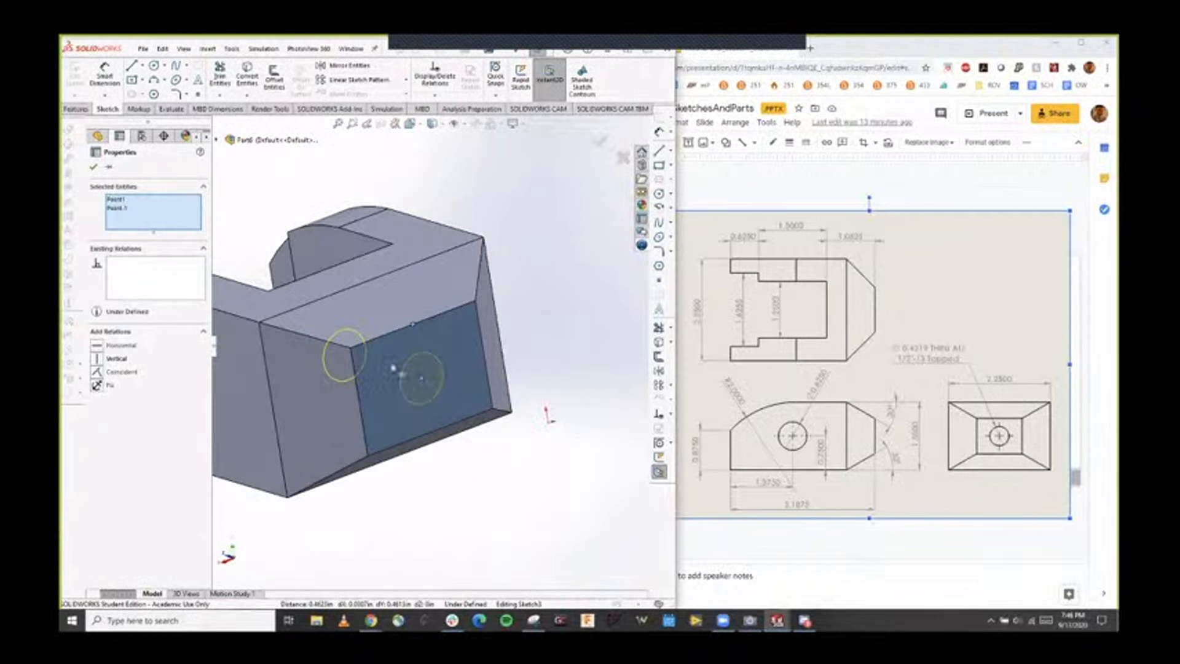
left_click(99, 358)
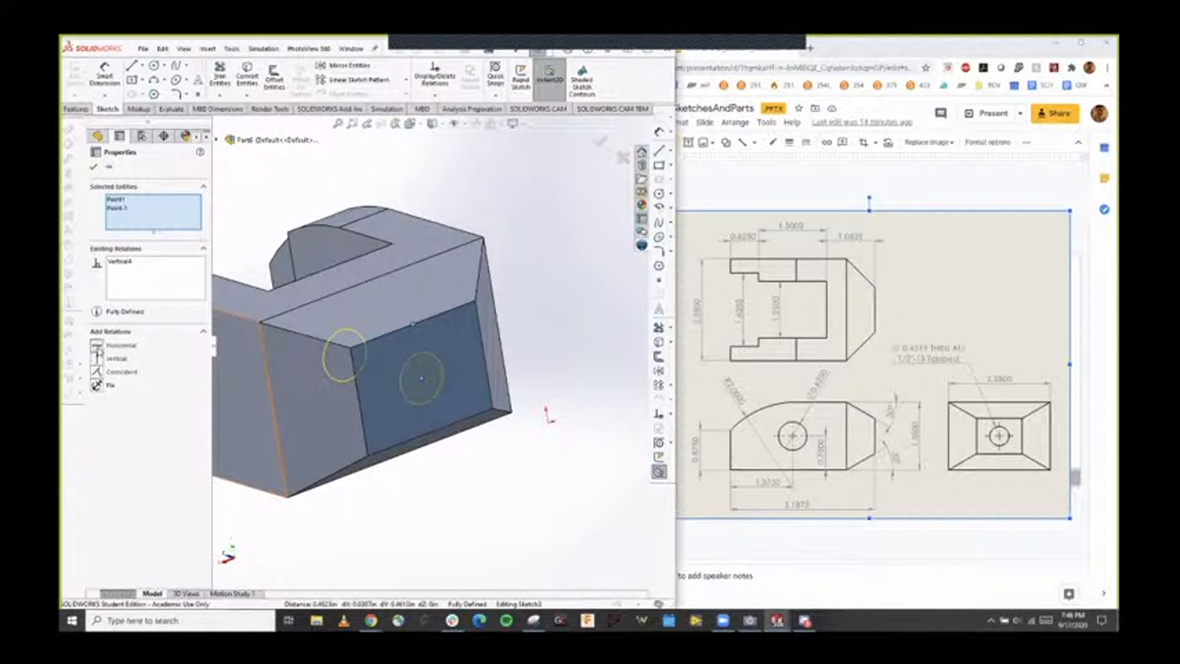
Try a horizontal relation between the hole's center point and the upper edge's midpoint, and delete it.
left_click(98, 345)
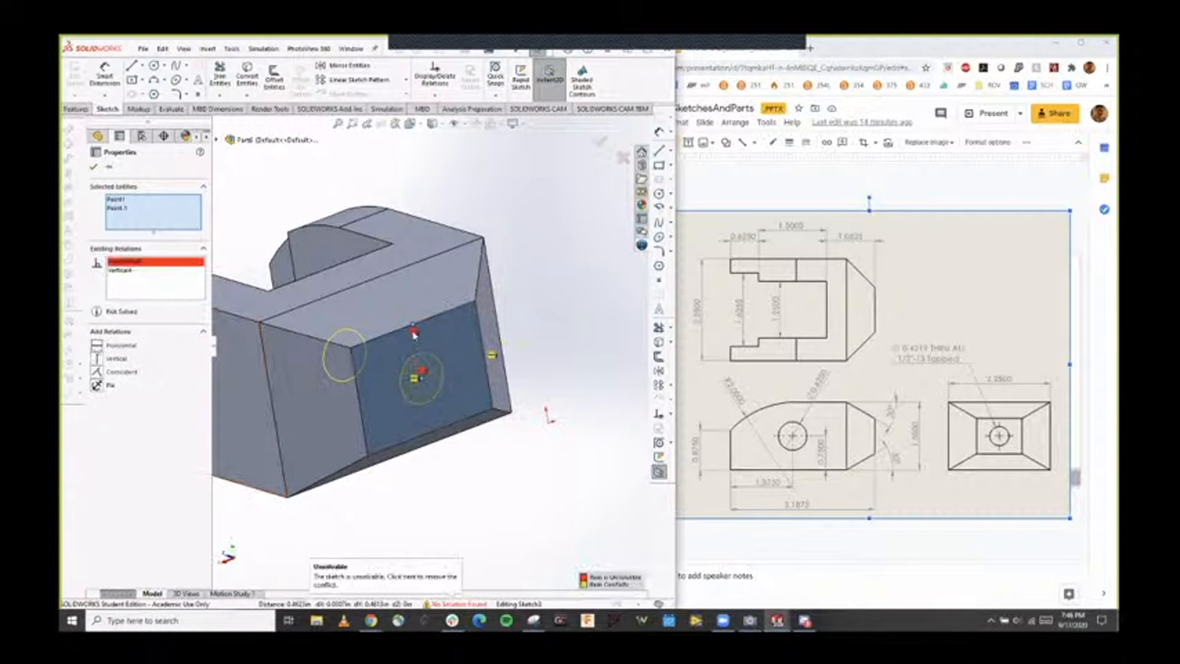
left_click(151, 264)
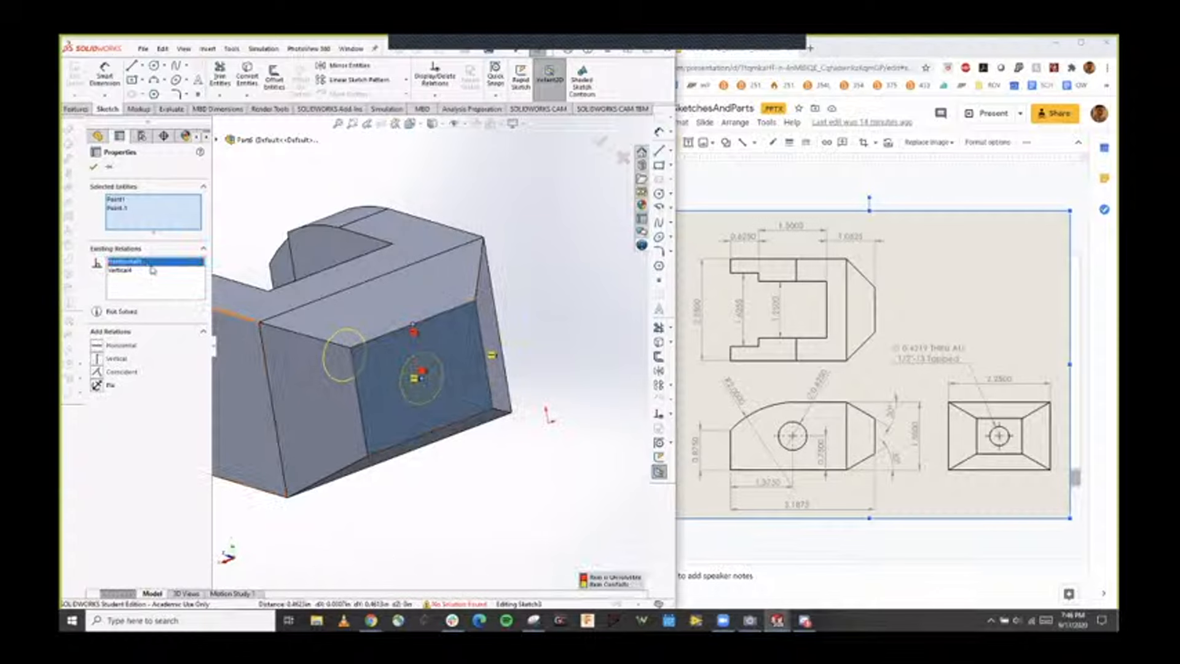
key("Delete")
Accept the hole position and finish the 1/2-13 tap drill hole in the nose.
left_click(92, 168)
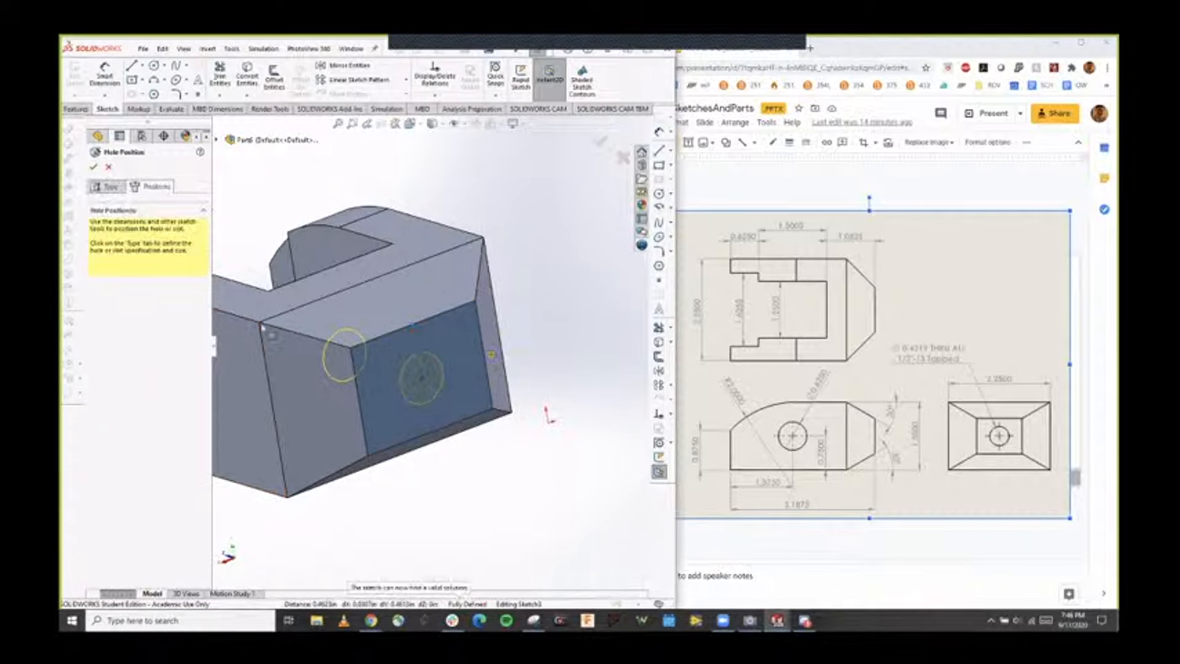
key("Return")
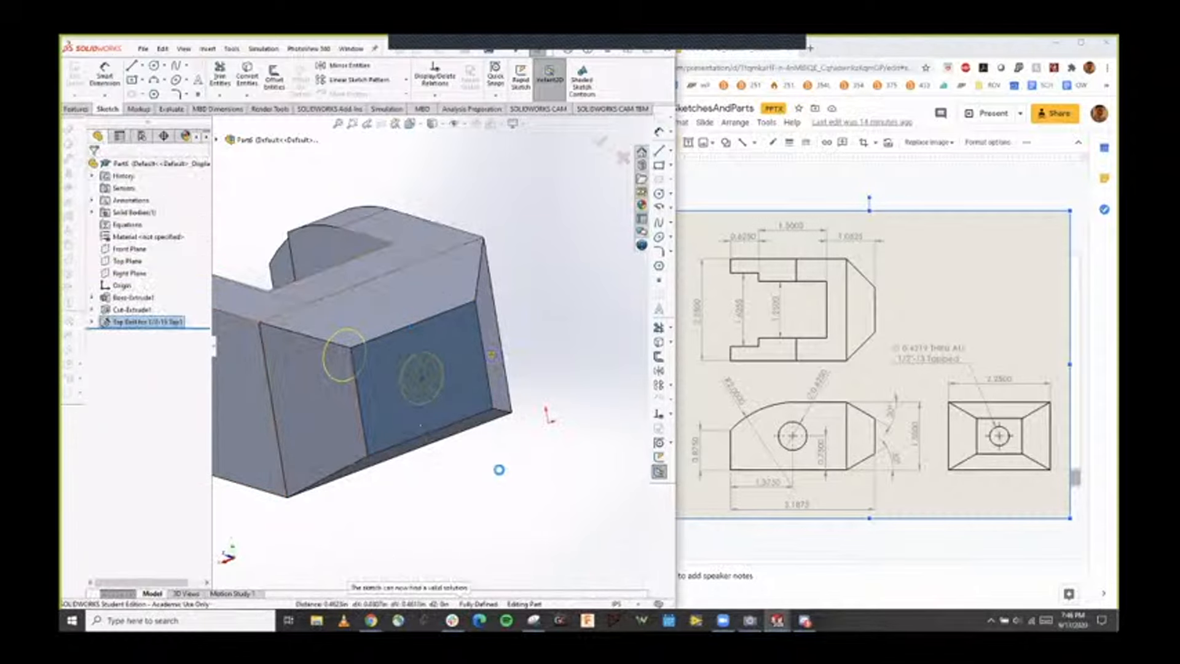
middle_click_drag(461, 480, 372, 418)
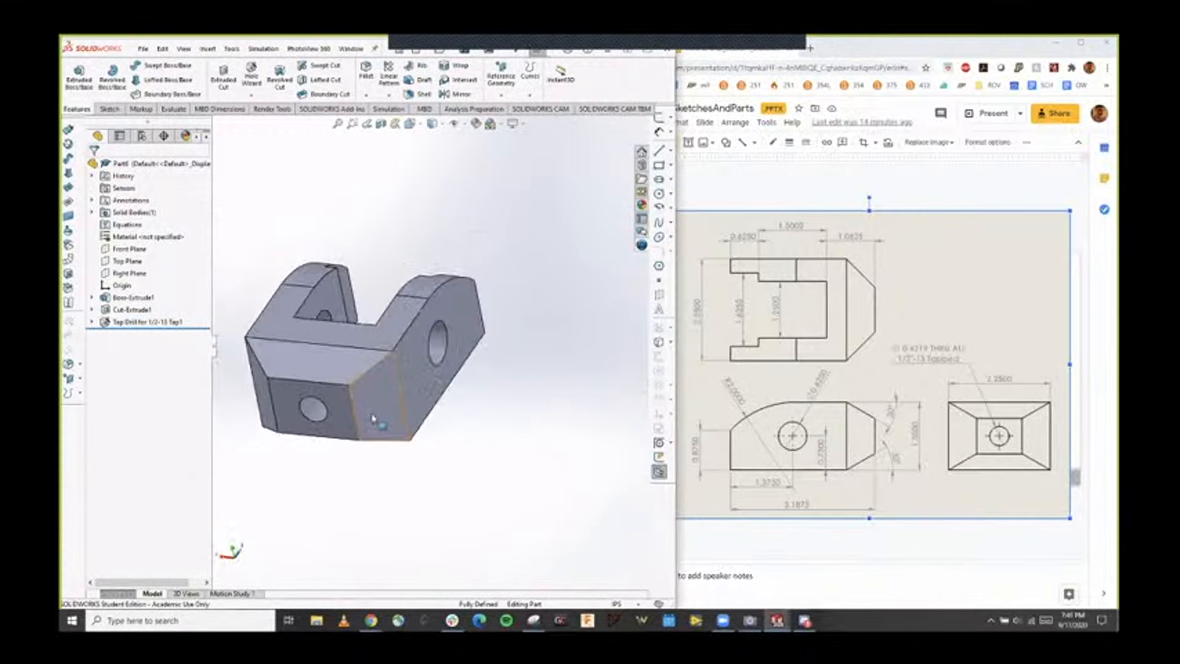
Switch to the Google Slides window to check the clevis drawing, and return to the SOLIDWORKS part.
key("alt+Tab")
scroll(760, 423, "up", 1)
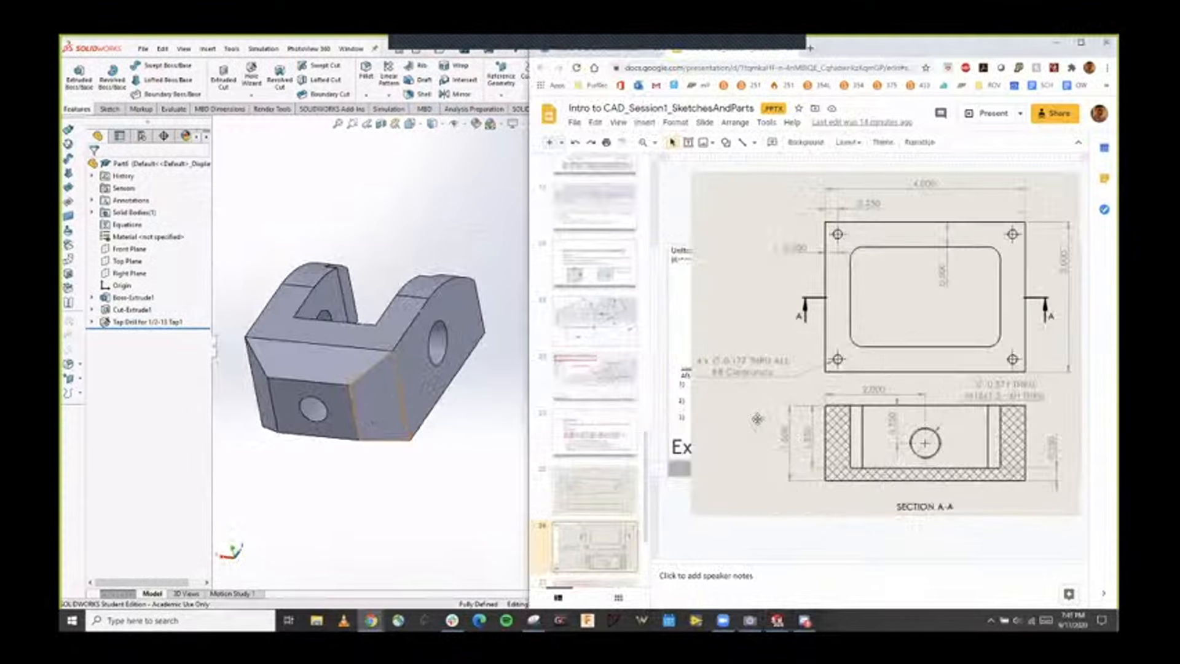
scroll(759, 416, "down", 1)
left_click(464, 493)
Open the material library for the clevis part and collapse the Steel category.
right_click(132, 239)
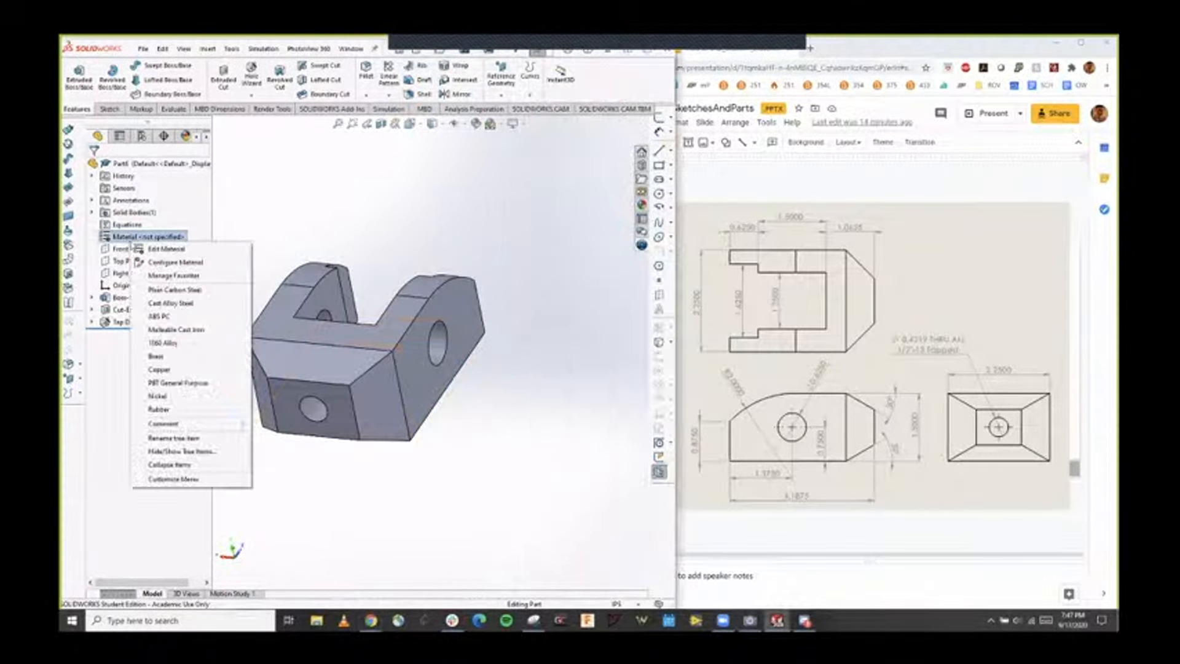
left_click(157, 251)
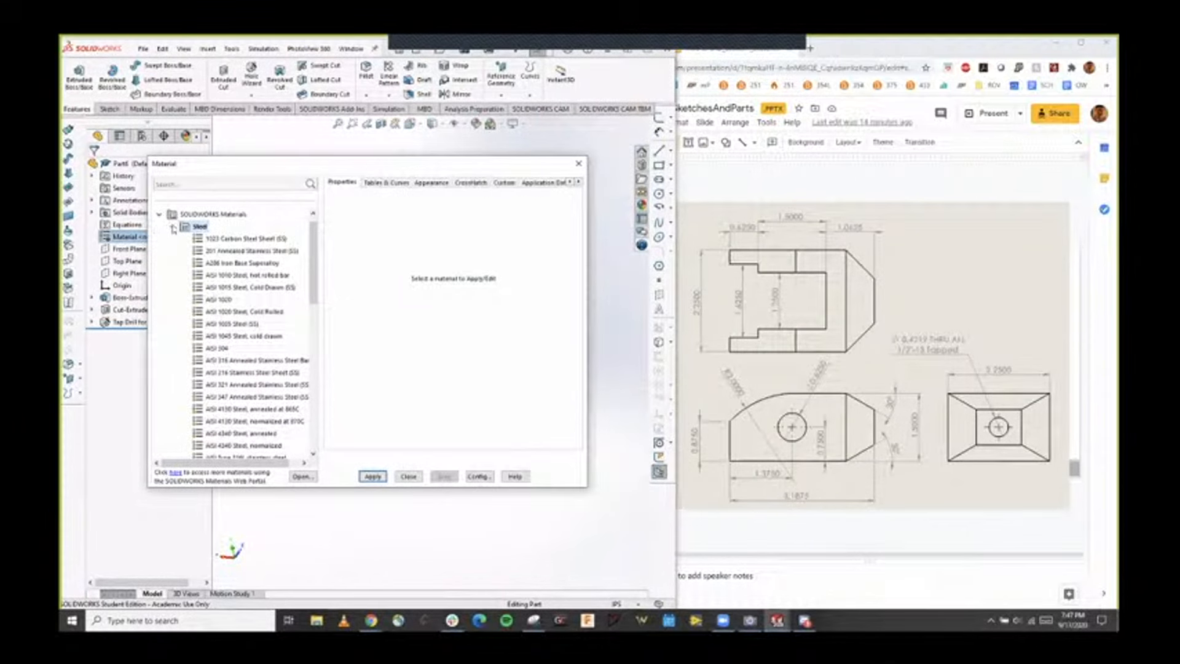
left_click(173, 227)
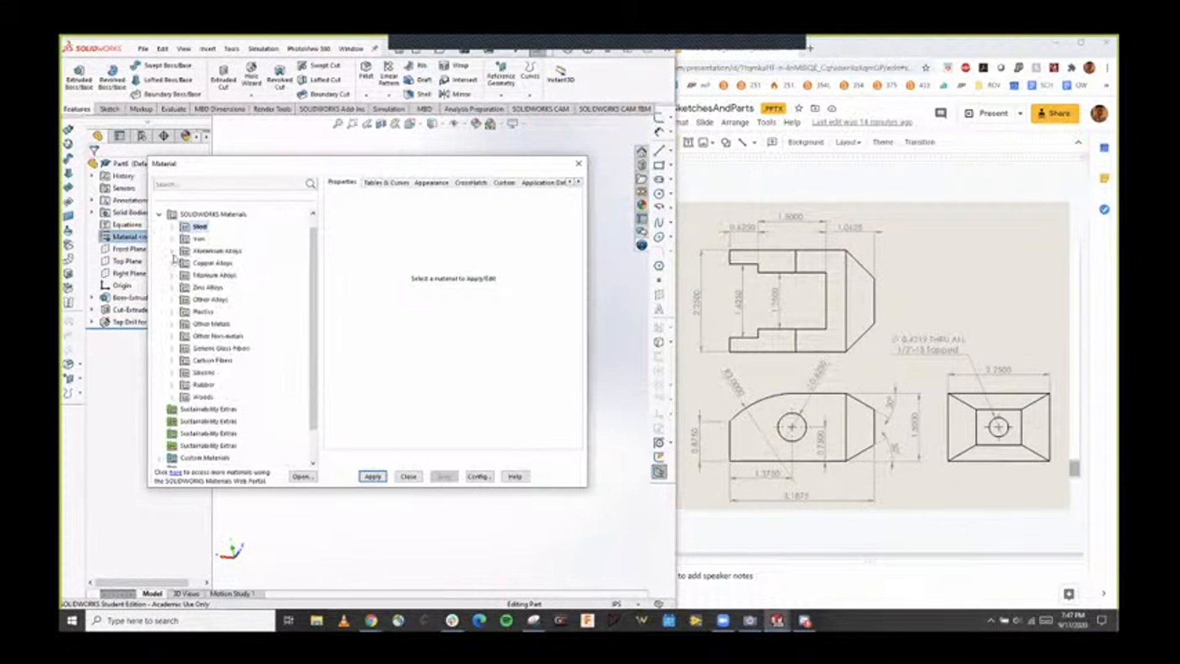
Look for brass in the Other Alloys, Other Metals and Other Non-metals material categories.
left_click(173, 300)
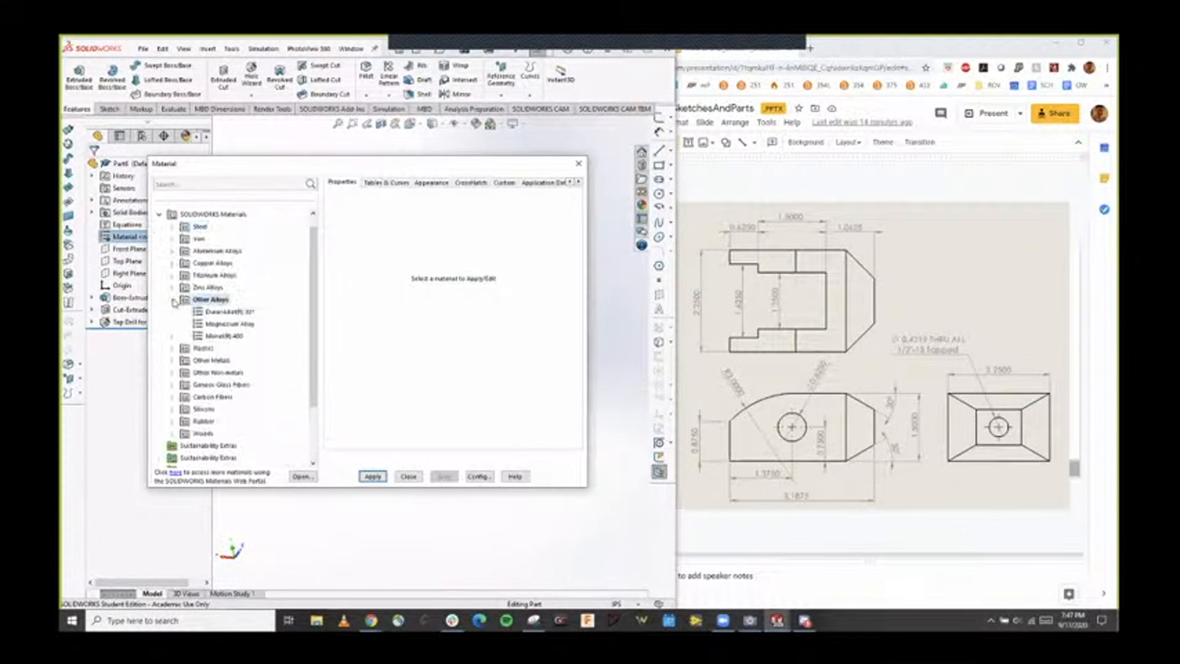
left_click(174, 300)
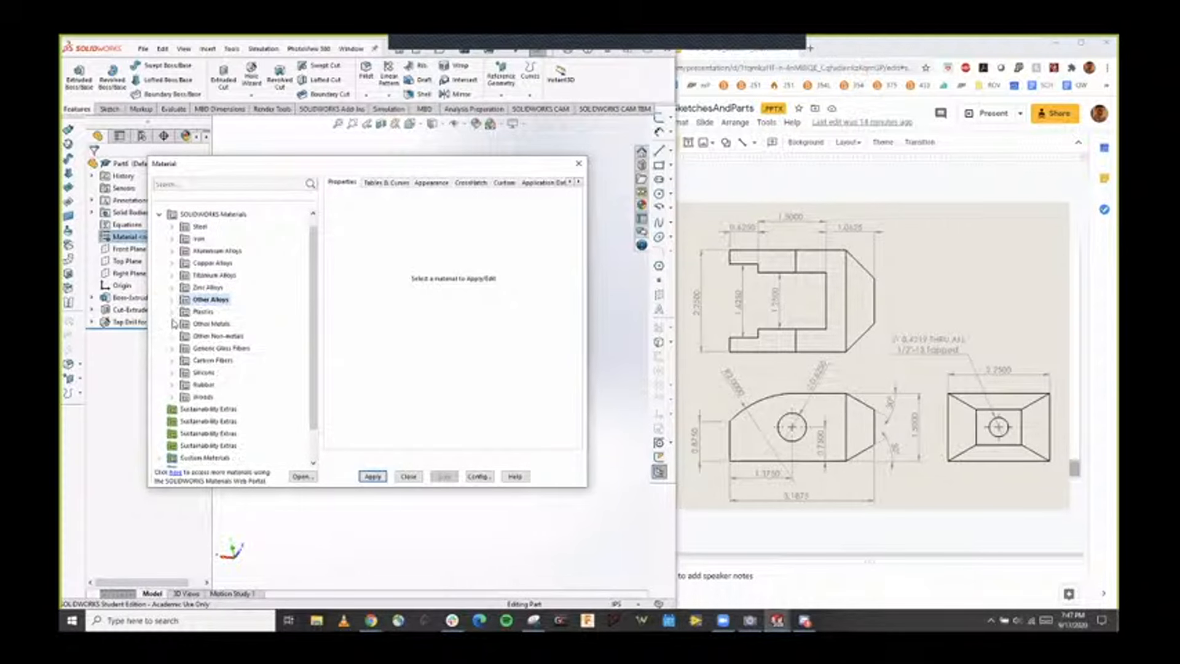
left_click(172, 324)
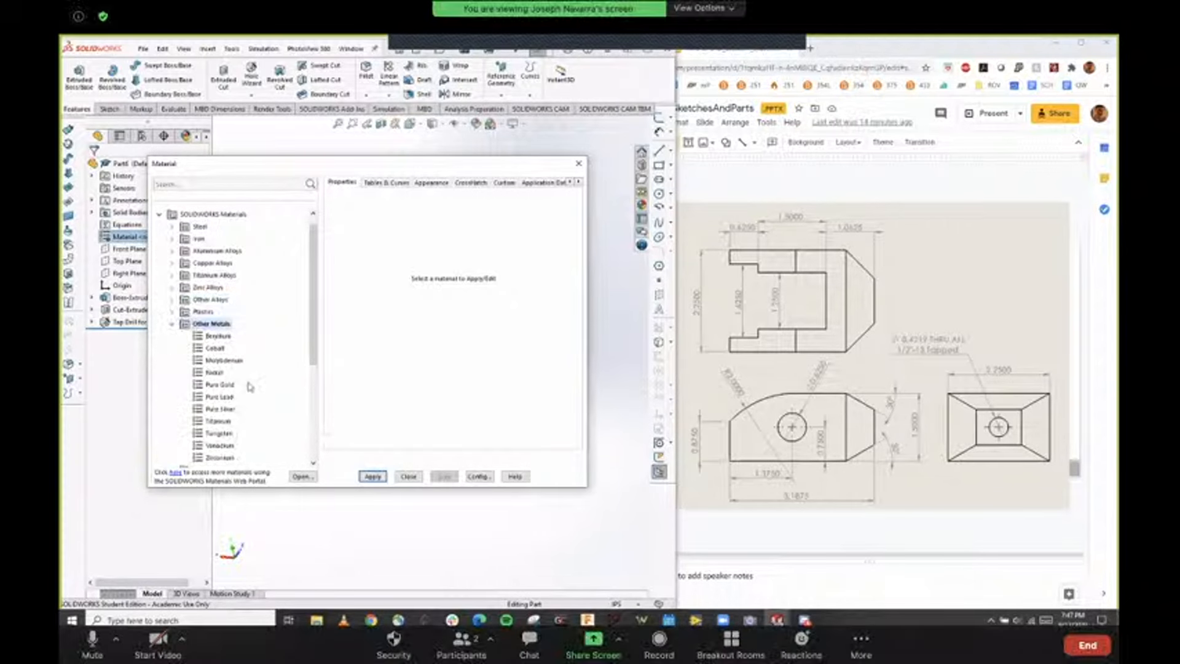
scroll(251, 388, "down", 1)
left_click(173, 288)
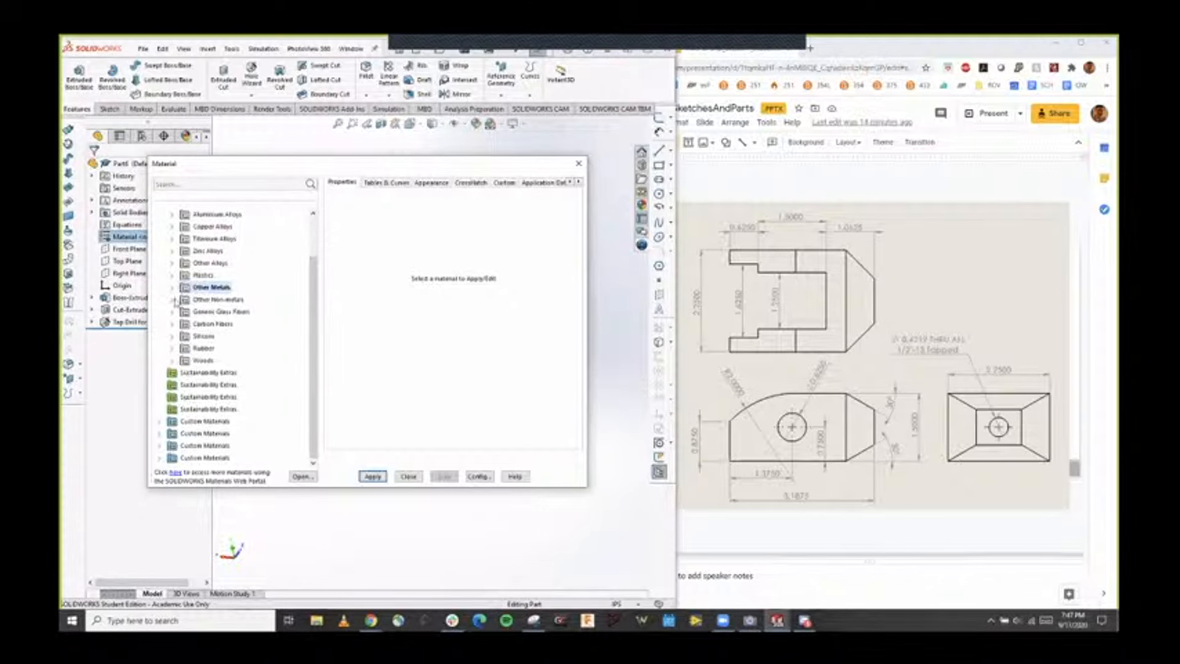
left_click(174, 300)
left_click(173, 301)
left_click(173, 301)
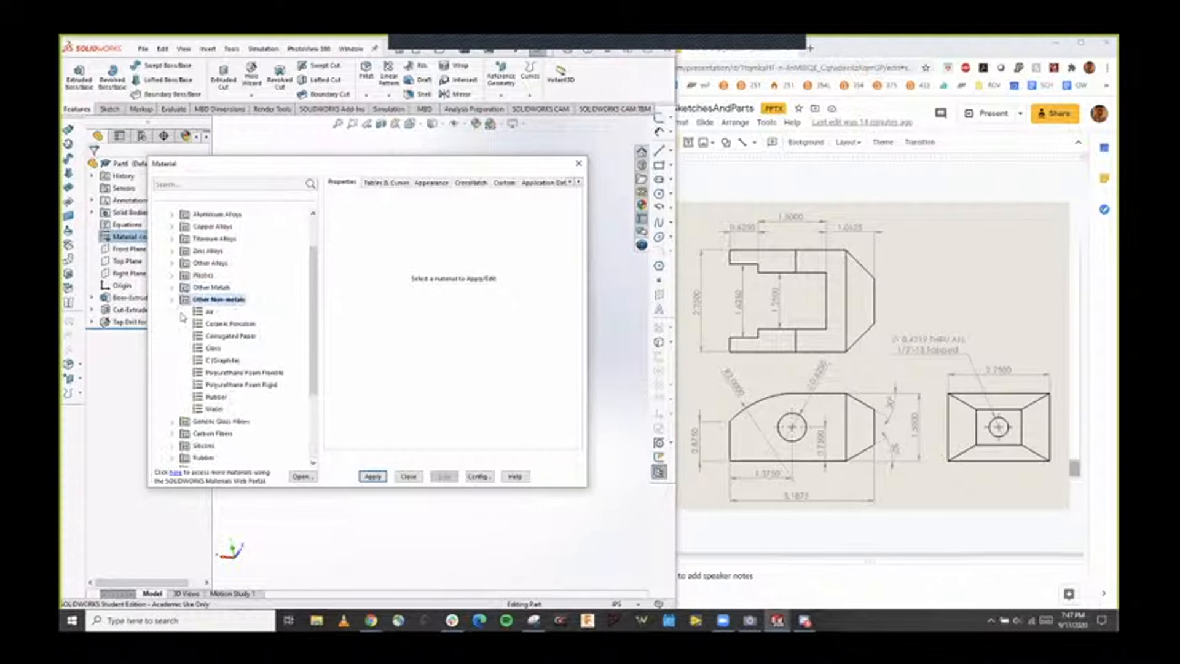
left_click(198, 313)
left_click(173, 301)
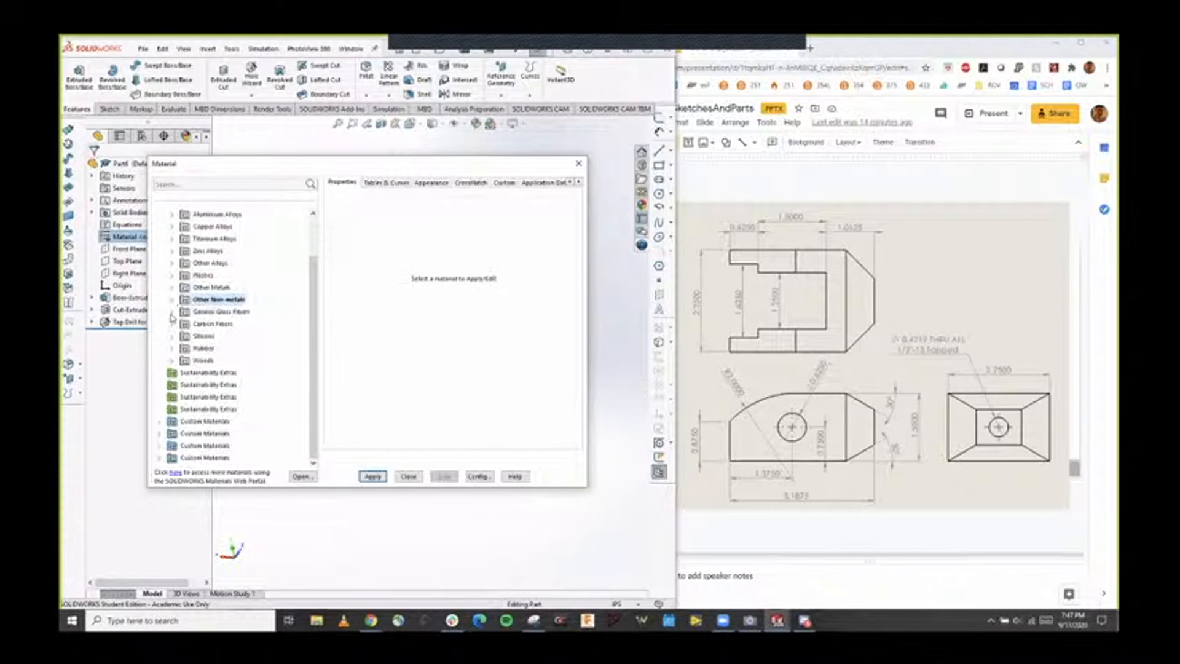
scroll(173, 316, "up", 1)
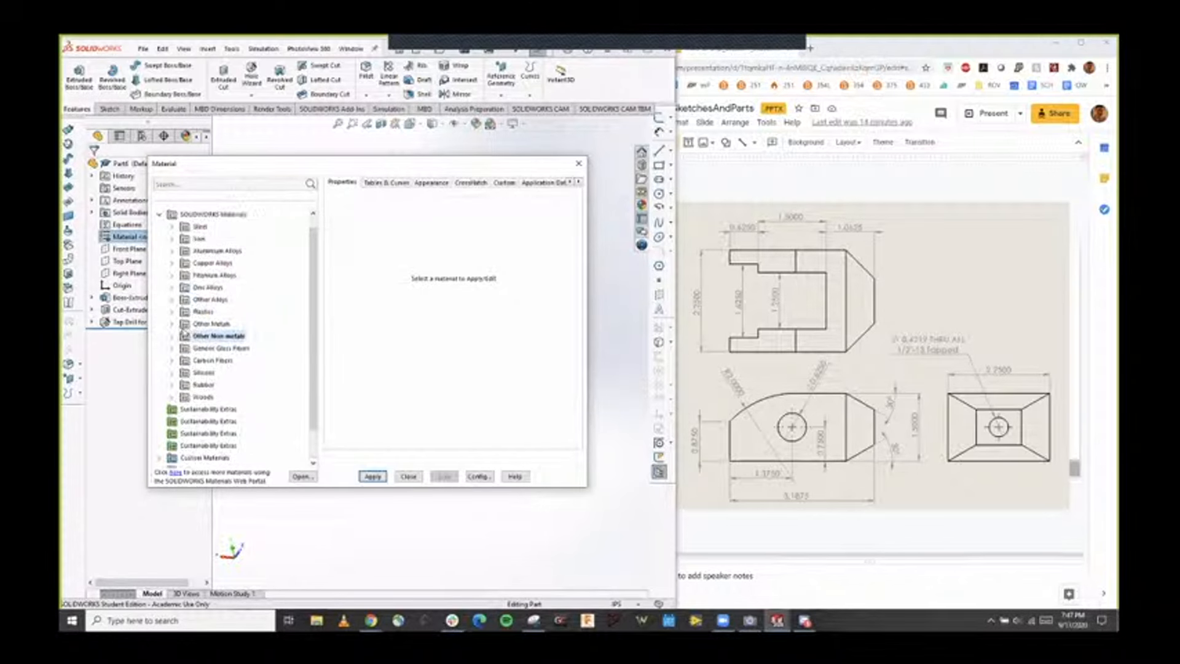
Assign Brass from the Copper Alloys category to the part and close the material library.
left_click(172, 250)
left_click(172, 214)
left_click(174, 236)
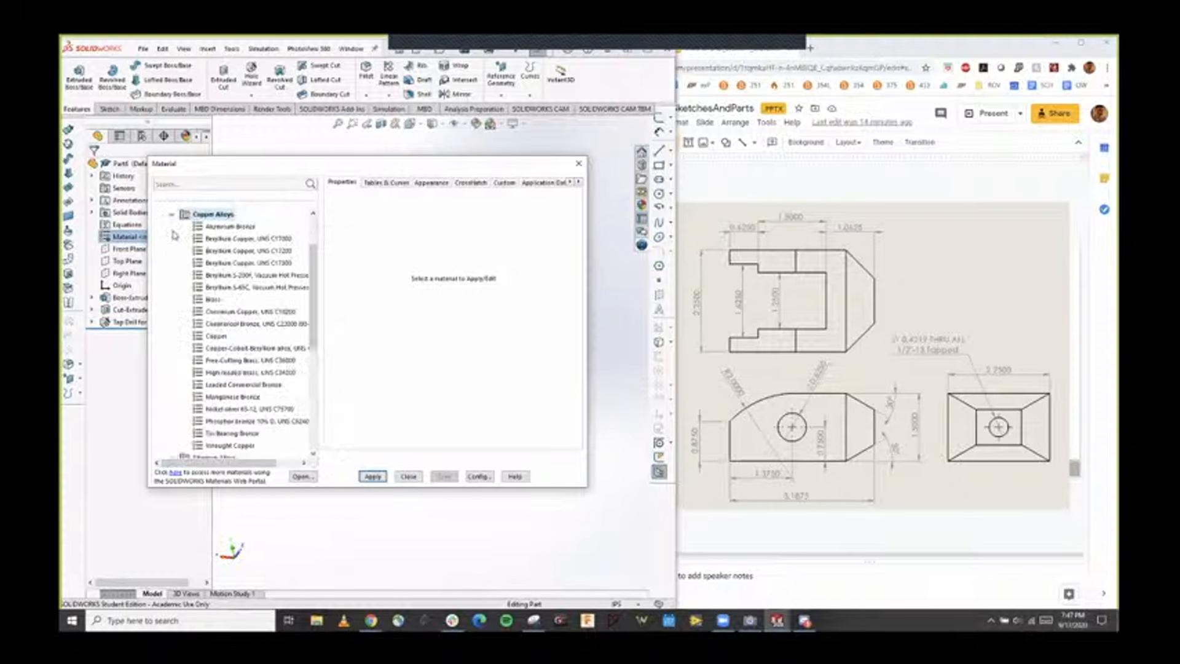
left_click(213, 299)
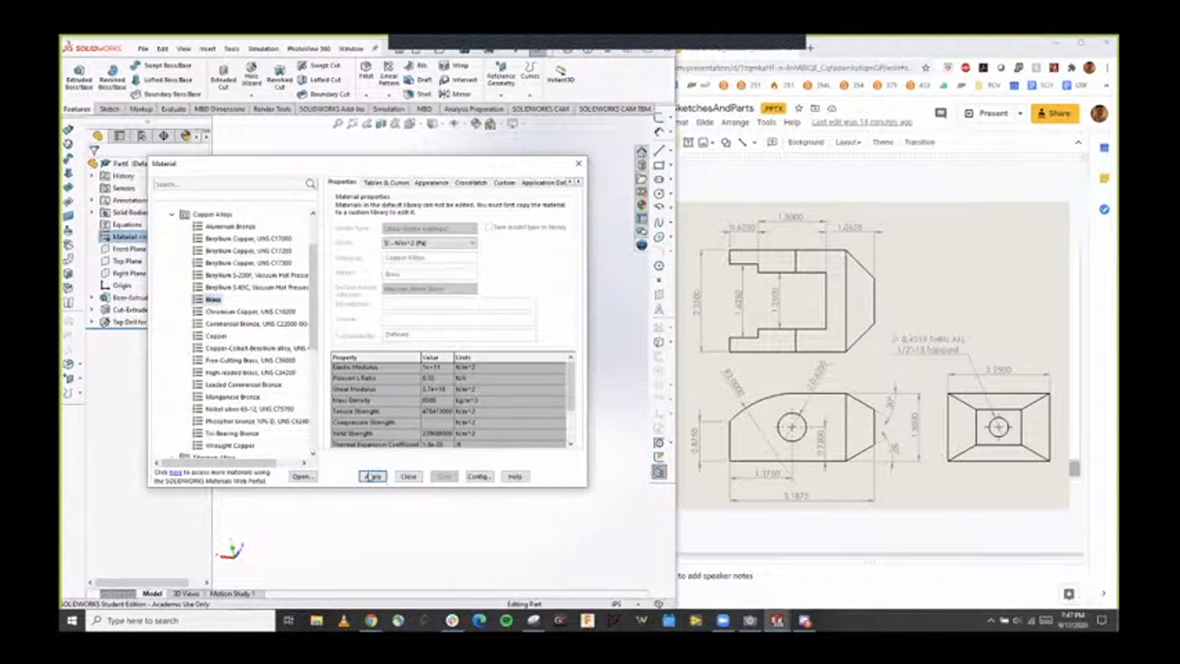
left_click(370, 477)
left_click(408, 476)
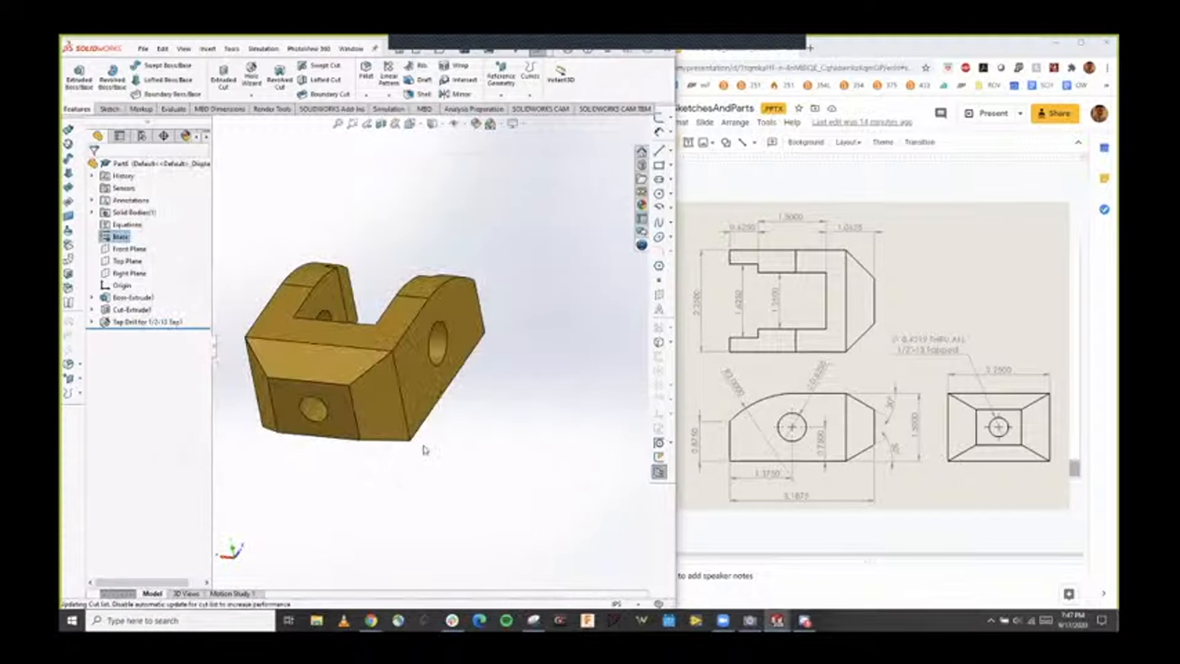
Switch to Google Slides, shrink the Exercise 3 drawing to uncover the part picture, and orbit the clevis in SOLIDWORKS to match it.
mouse_move(423, 449)
middle_mouse_down()
mouse_move(337, 461)
mouse_move(390, 409)
mouse_move(480, 467)
mouse_move(495, 438)
mouse_move(453, 498)
mouse_move(442, 417)
mouse_move(429, 434)
middle_mouse_up()
left_click(681, 217)
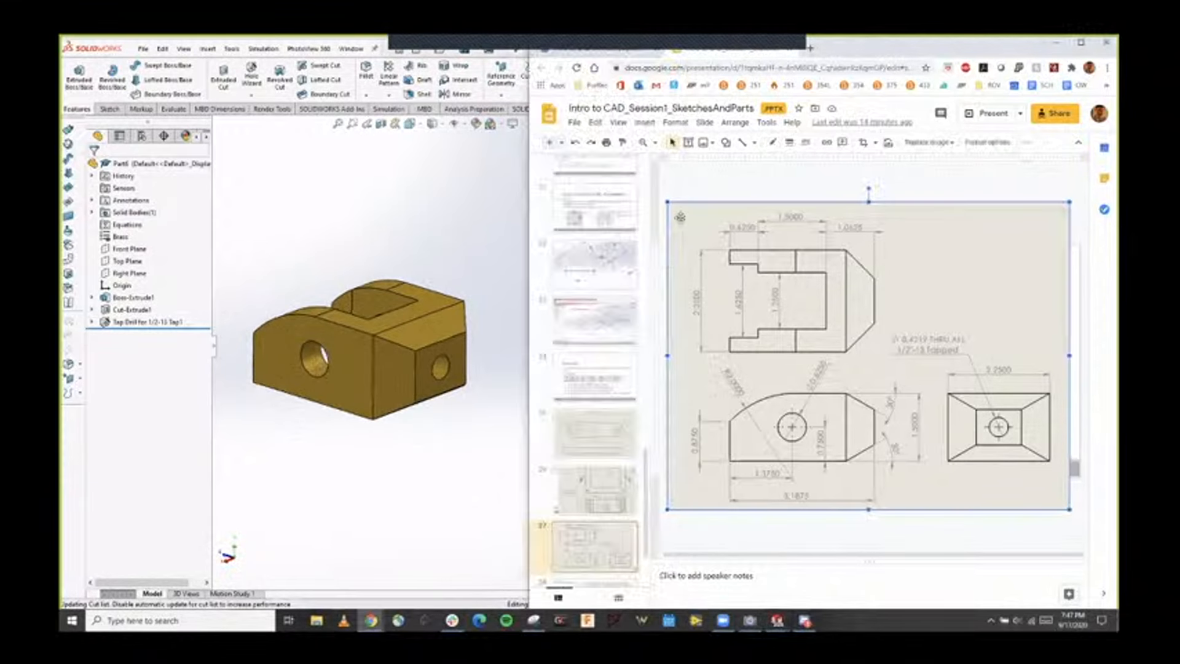
left_click_drag(750, 236, 903, 318)
left_click(761, 294)
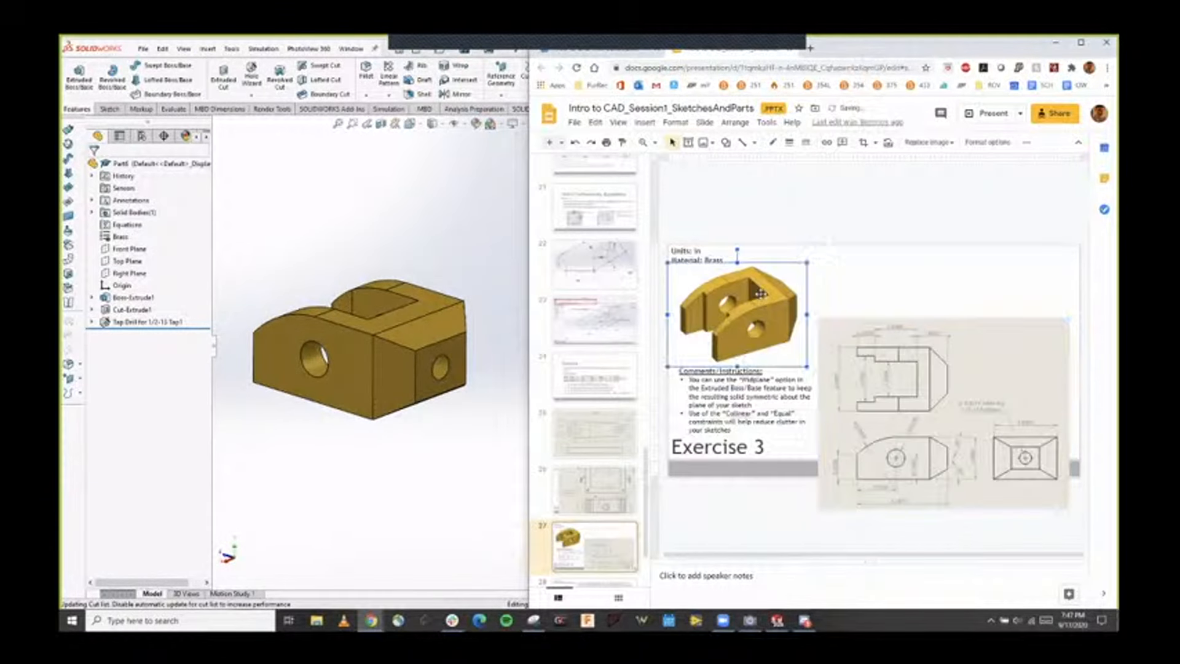
left_click(477, 449)
middle_click_drag(478, 449, 491, 509)
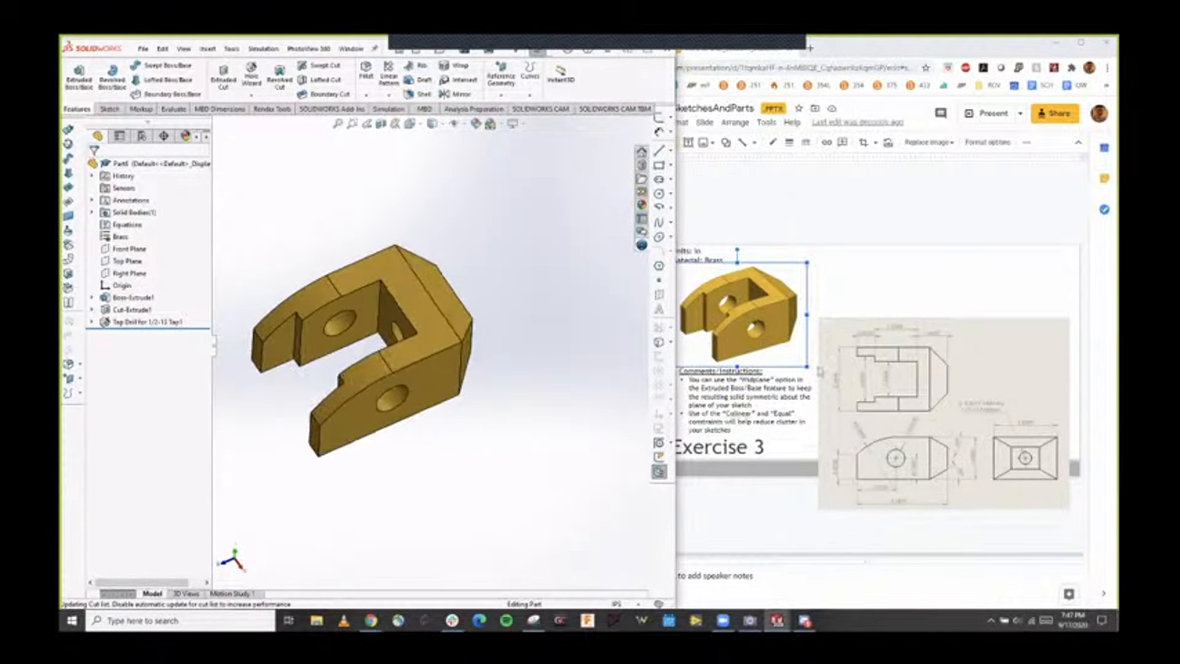
Switch to Google Slides to review the Exercise 3 and Exercise 4 slides, and return to SOLIDWORKS to view the clevis.
left_click(773, 415)
scroll(562, 491, "down", 2)
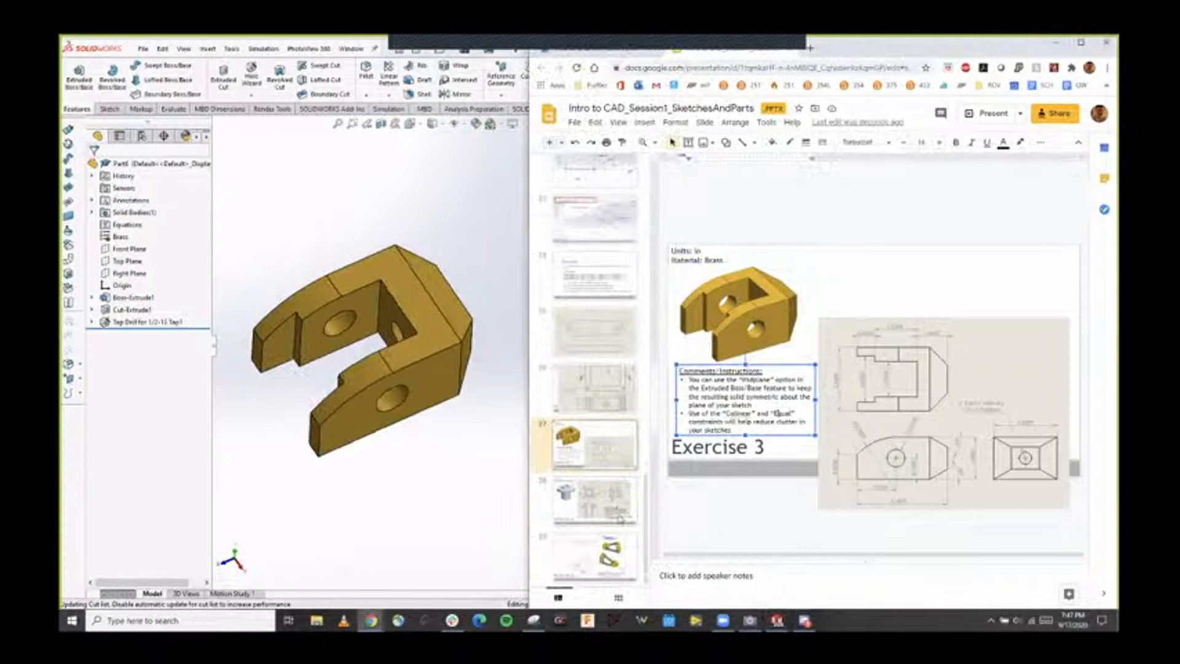
left_click(590, 505)
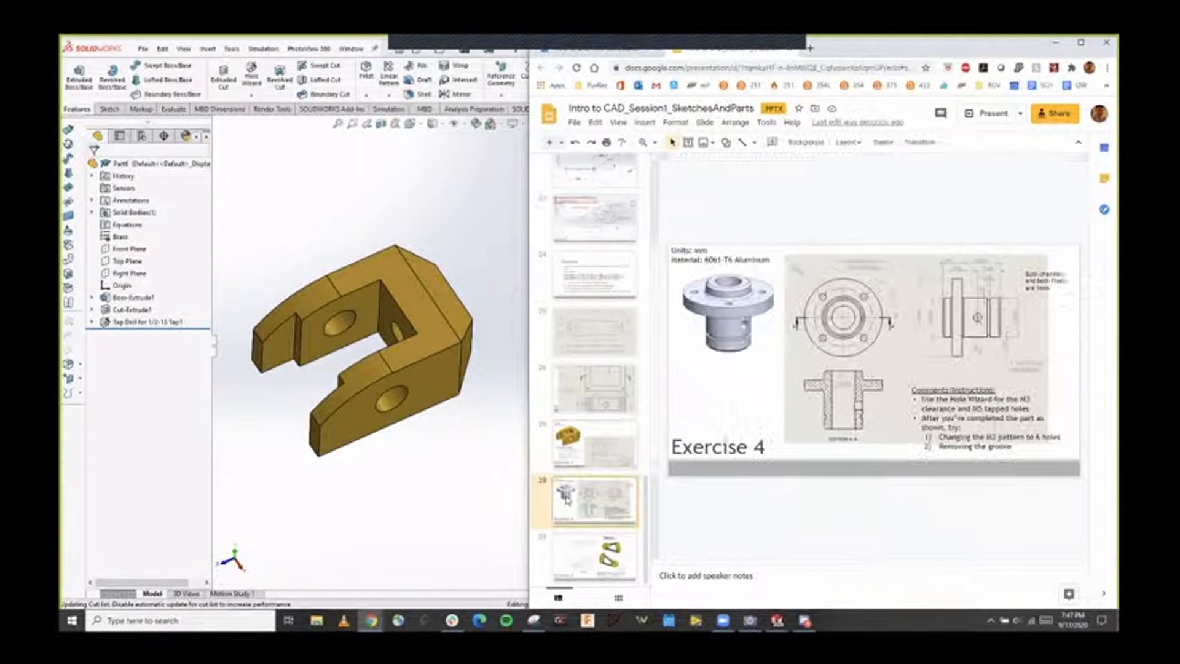
left_click(480, 459)
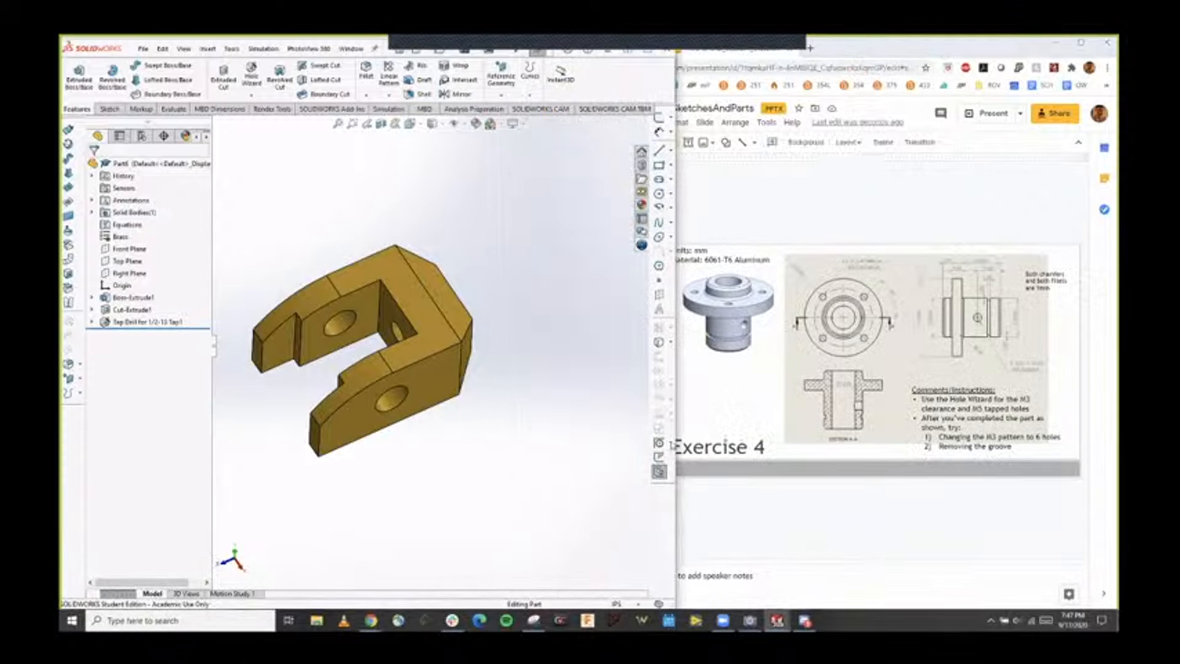
left_click(736, 506)
left_click(589, 447)
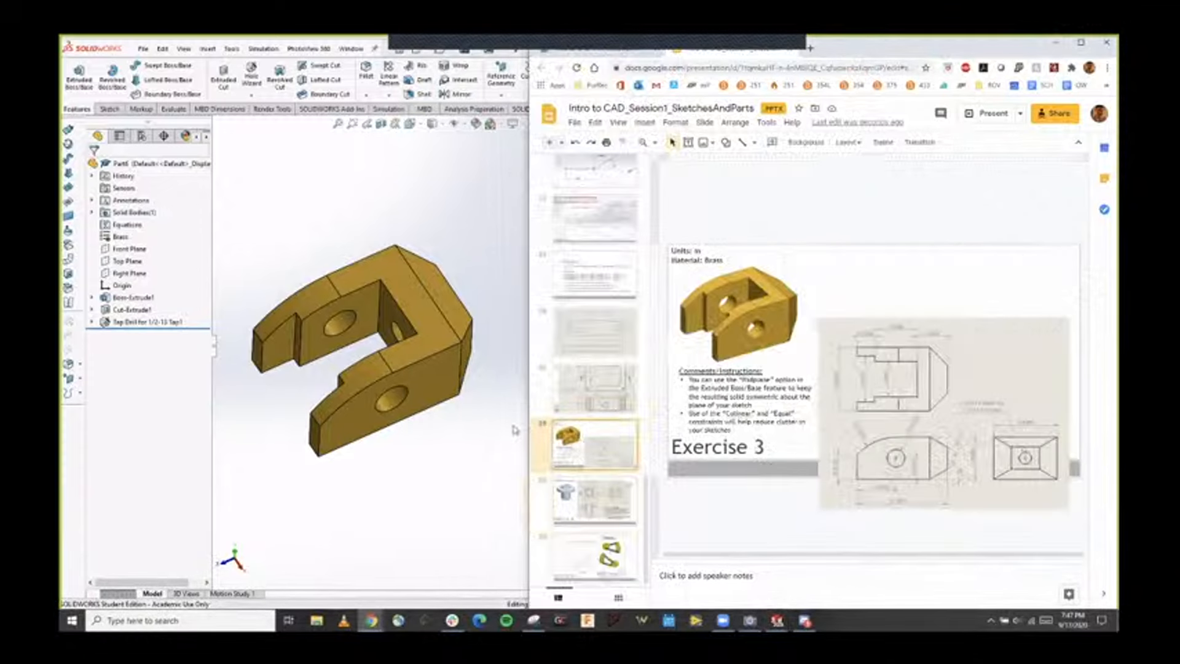
key("Down")
left_click(477, 469)
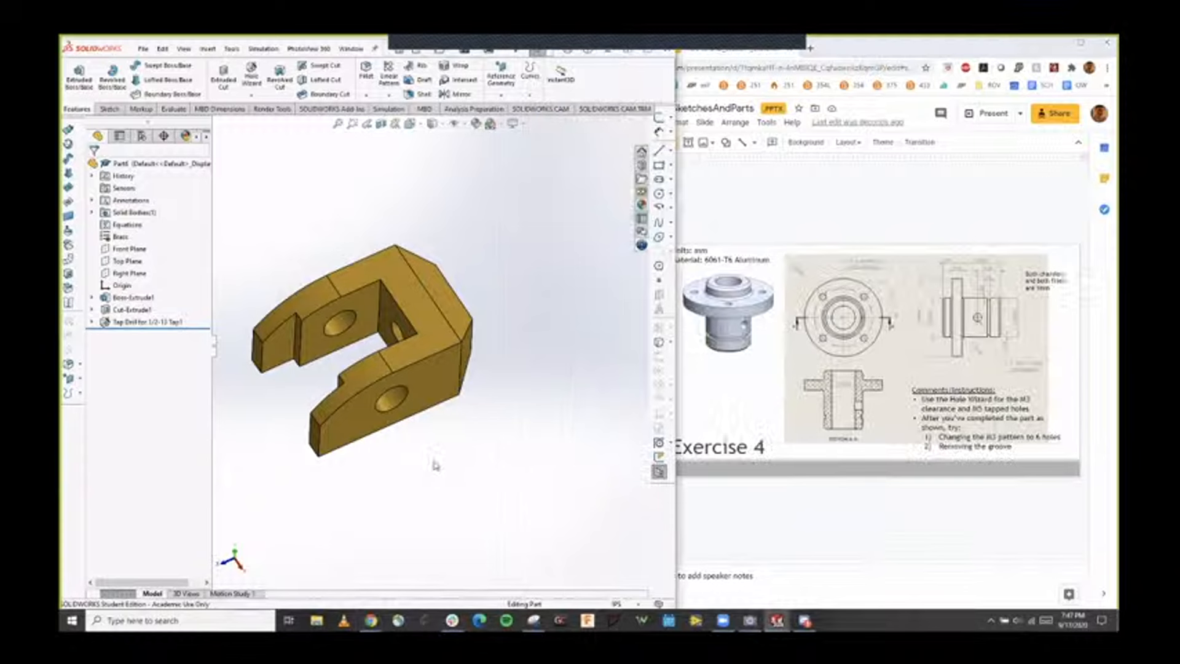
middle_click_drag(453, 452, 403, 362)
Switch to the Google Slides window and look at the last slide and the Exercise 4 slide.
left_click(730, 495)
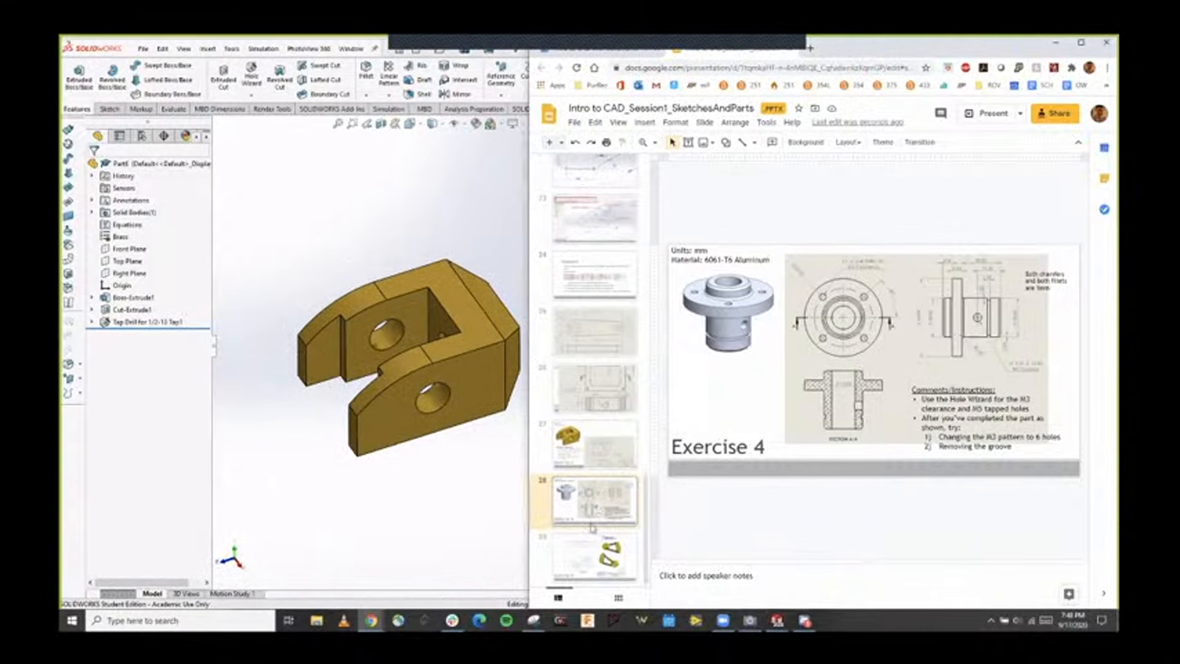
left_click(587, 552)
left_click(572, 517)
Look back through the deck for the two-hole link arm drawing on slide 25 and select its drawing image.
scroll(575, 401, "up", 20)
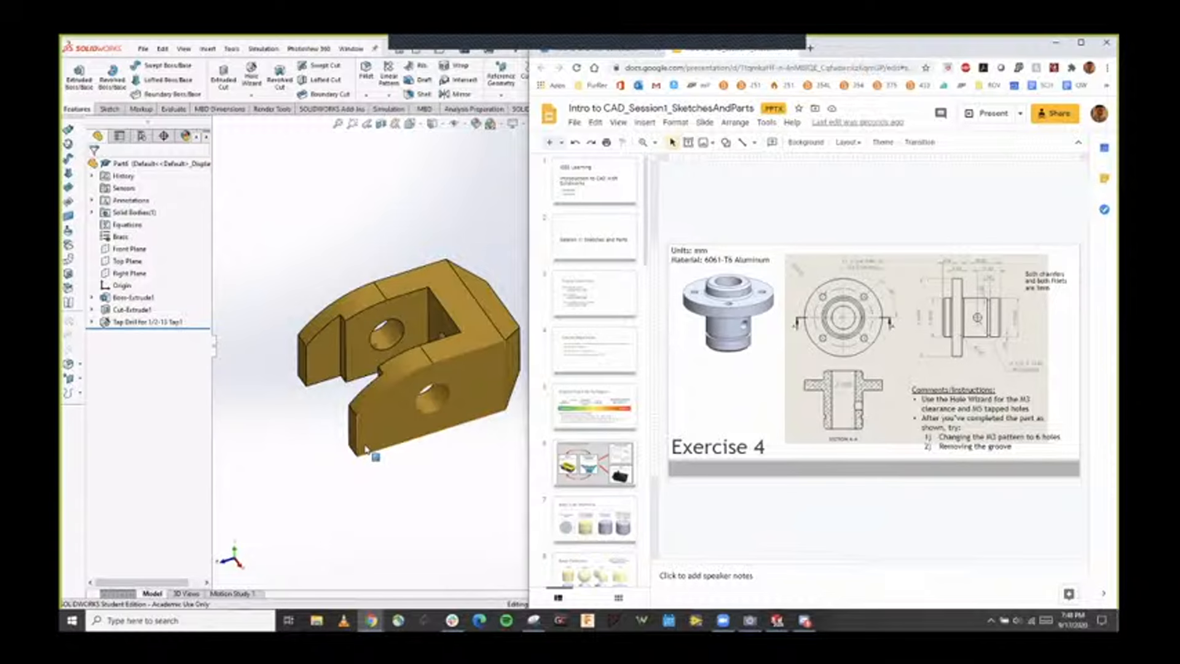
scroll(598, 408, "down", 10)
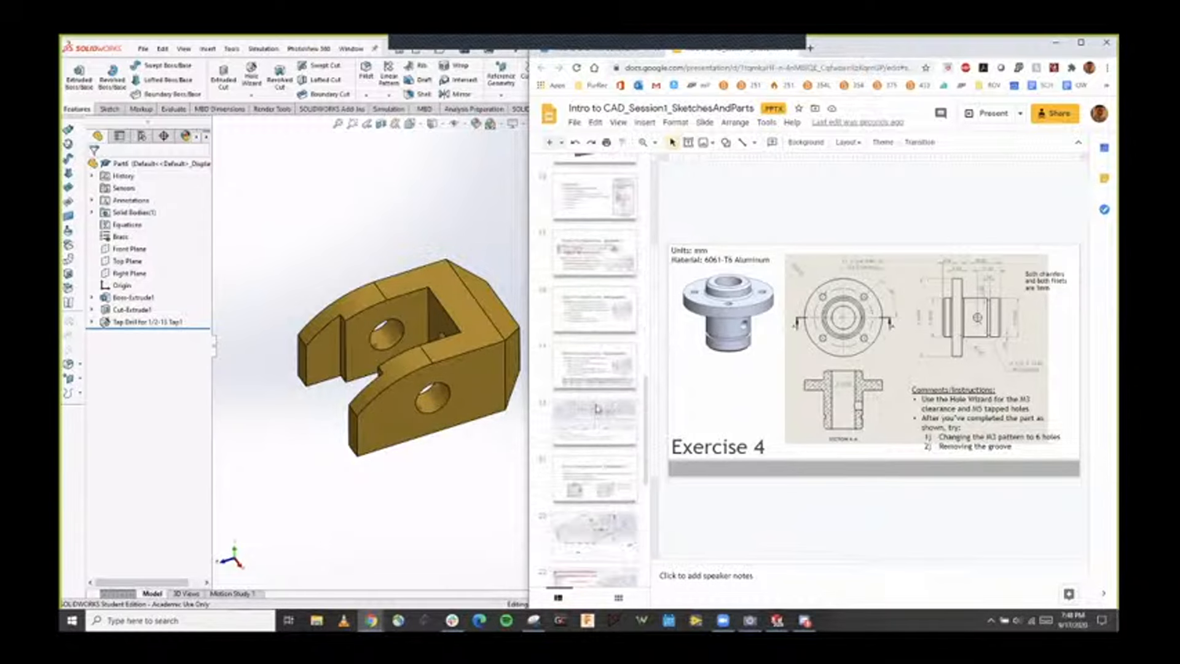
scroll(598, 408, "down", 4)
left_click(598, 464)
left_click(601, 397)
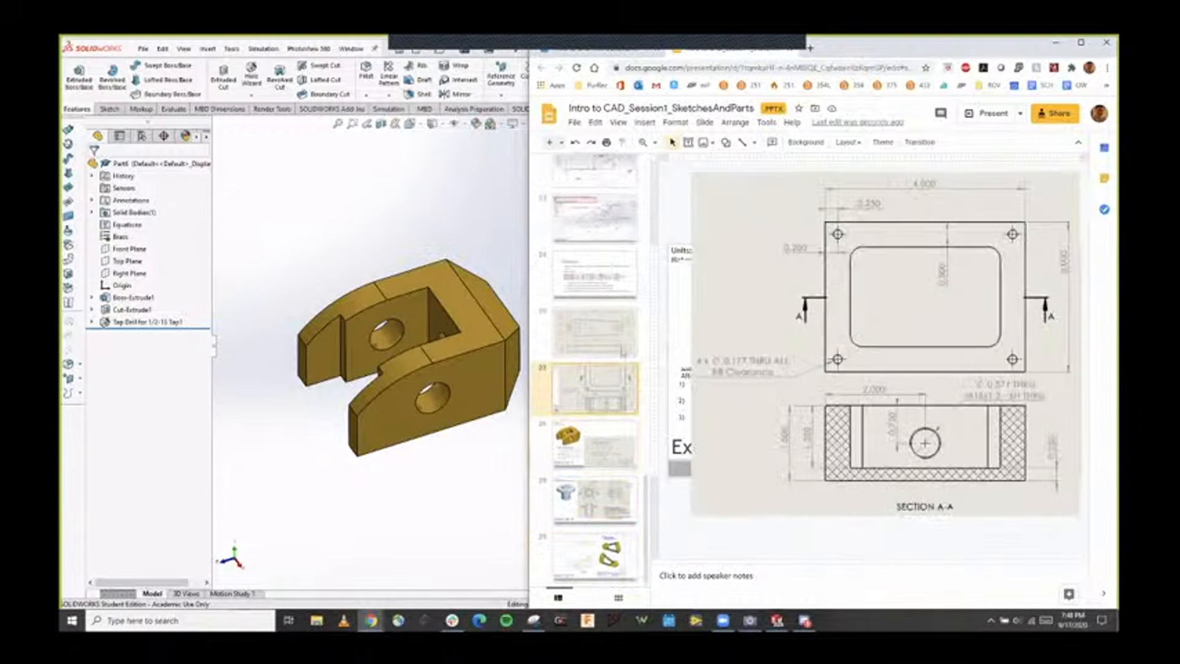
left_click(618, 335)
left_click(710, 268)
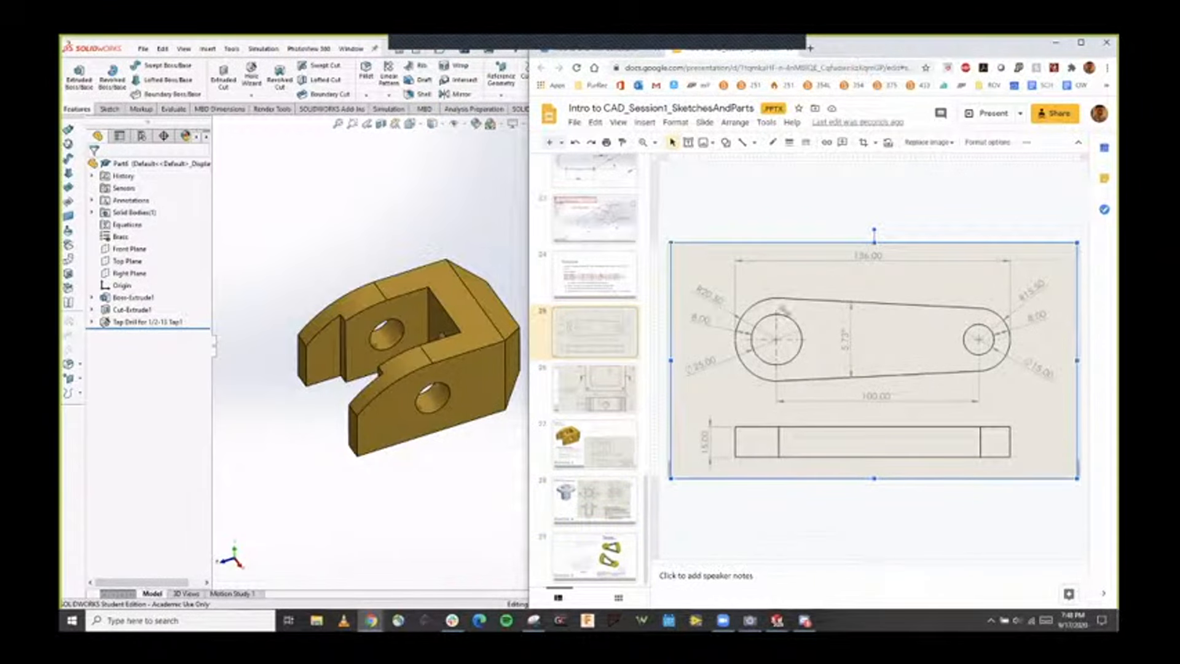